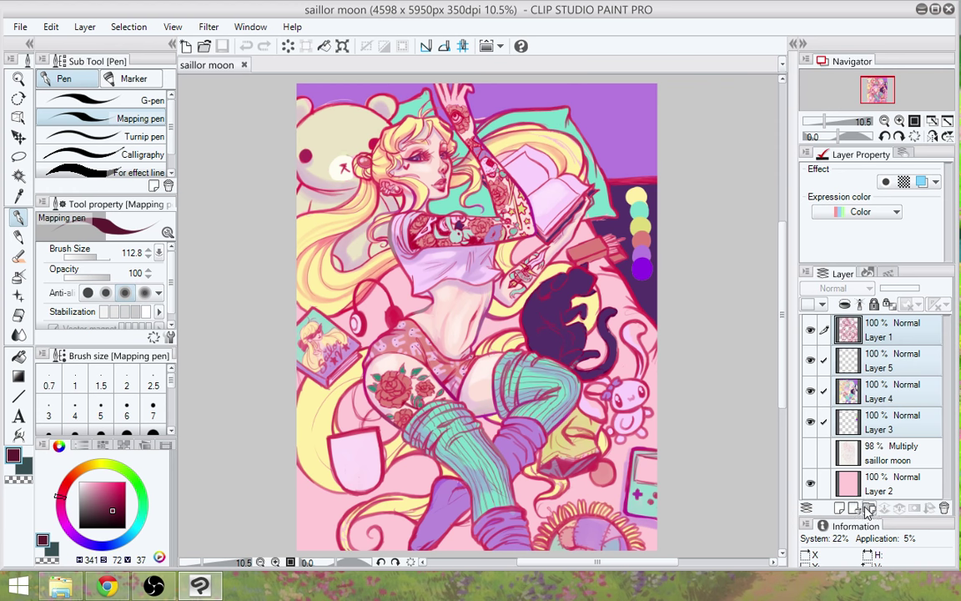
Group Layer 1, Layer 5, Layer 4 and Layer 3 into a folder and duplicate that folder
{"action": "key", "text": "ctrl+g"}
{"action": "left_click", "coordinate": [901, 357]}
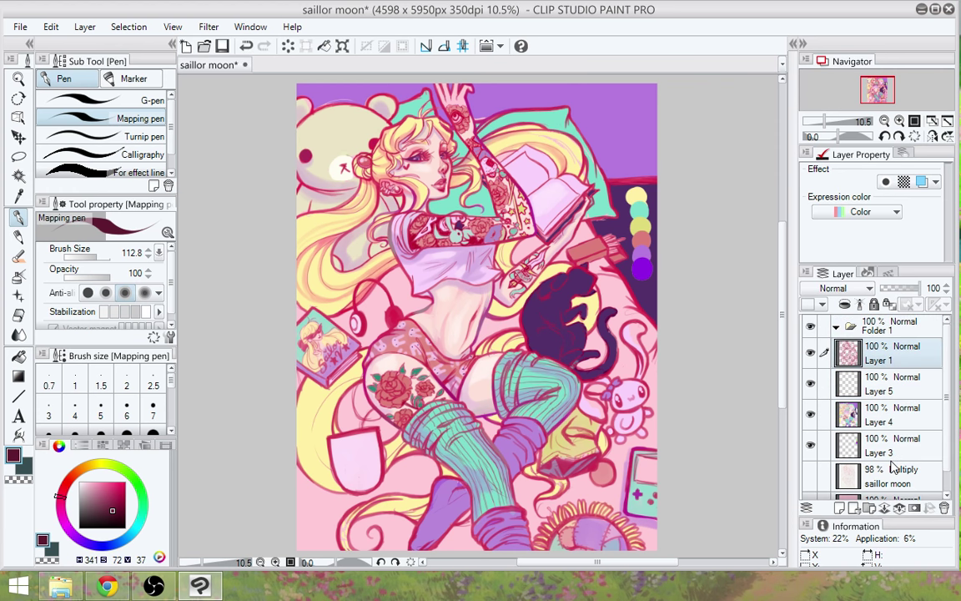
{"action": "left_click", "coordinate": [891, 450], "text": "shift"}
{"action": "left_click_drag", "start_coordinate": [891, 451], "coordinate": [862, 397]}
Hide the original folder and combine its duplicate into a single layer
{"action": "left_click", "coordinate": [837, 327]}
{"action": "left_click", "coordinate": [814, 350]}
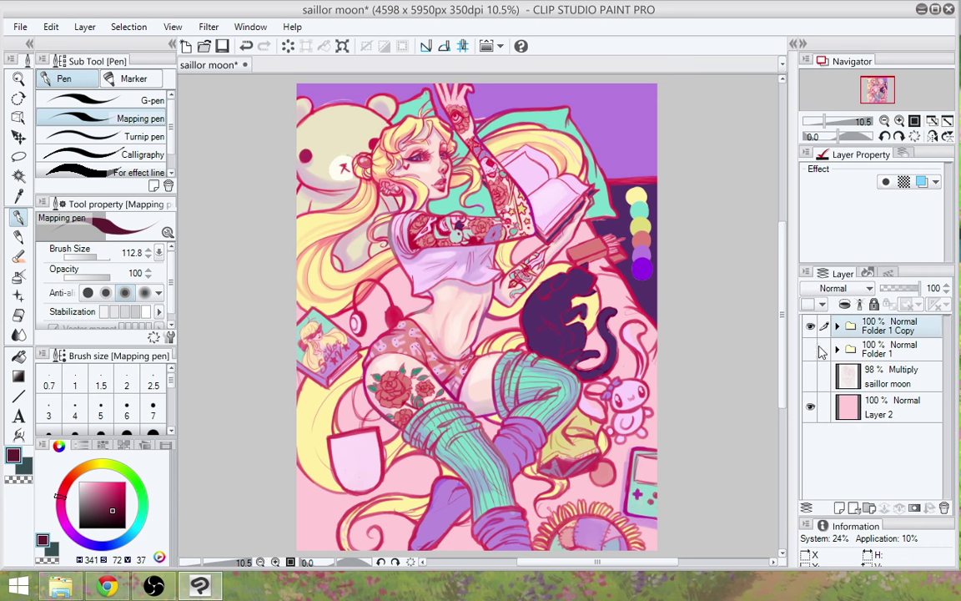
{"action": "right_click", "coordinate": [914, 334]}
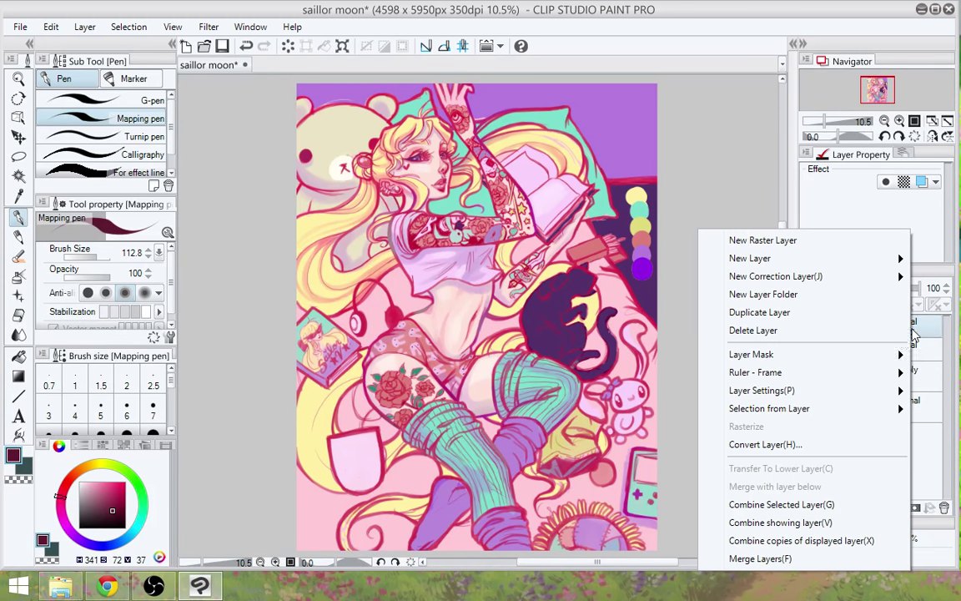
{"action": "left_click", "coordinate": [780, 504]}
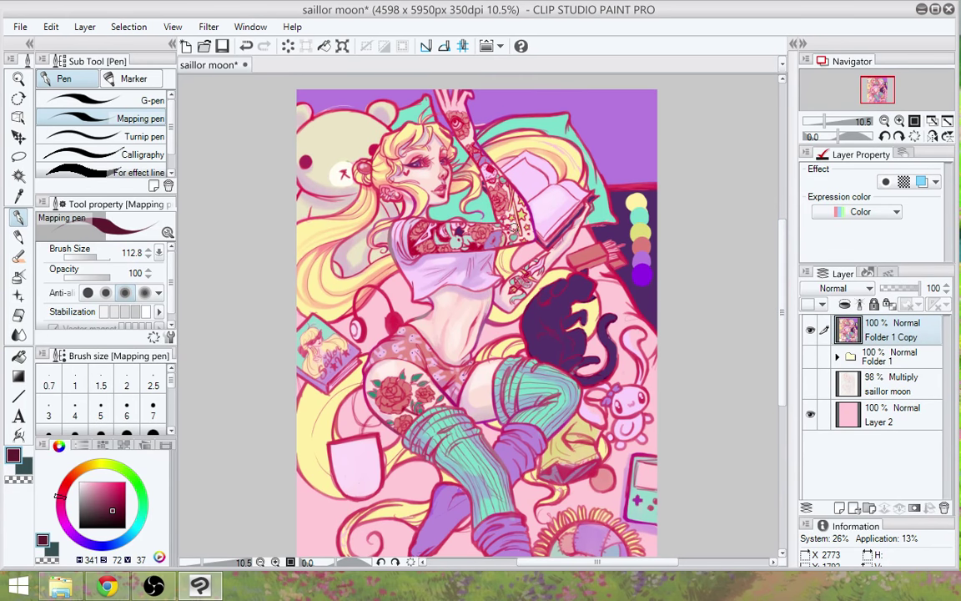
Sample the light yellow from the character's hair and choose the Oil paint brush
{"action": "scroll", "coordinate": [512, 227], "scroll_direction": "up", "scroll_amount": 4}
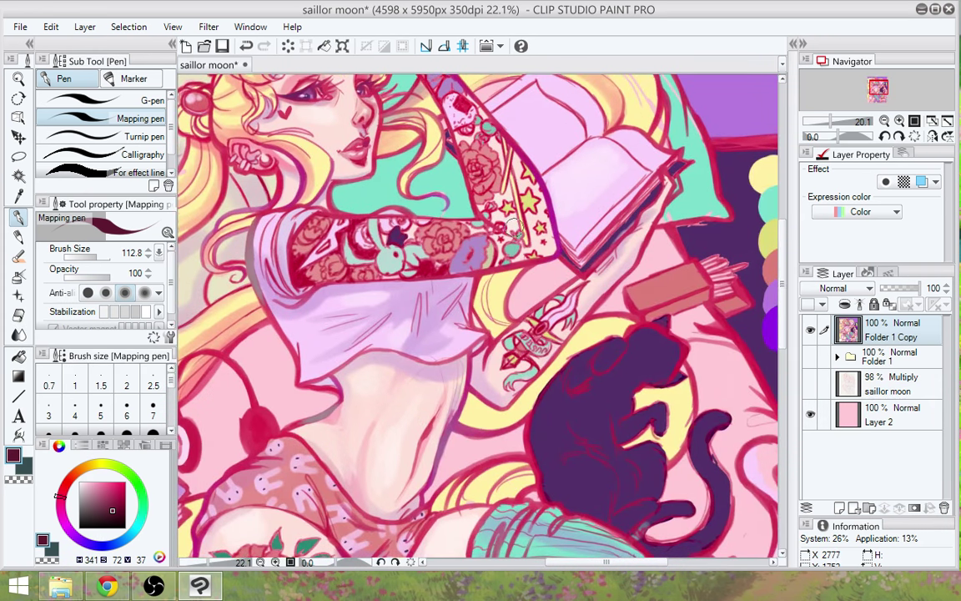
{"action": "left_click_drag", "start_coordinate": [518, 228], "coordinate": [653, 427]}
{"action": "scroll", "coordinate": [502, 322], "scroll_direction": "up", "scroll_amount": 2}
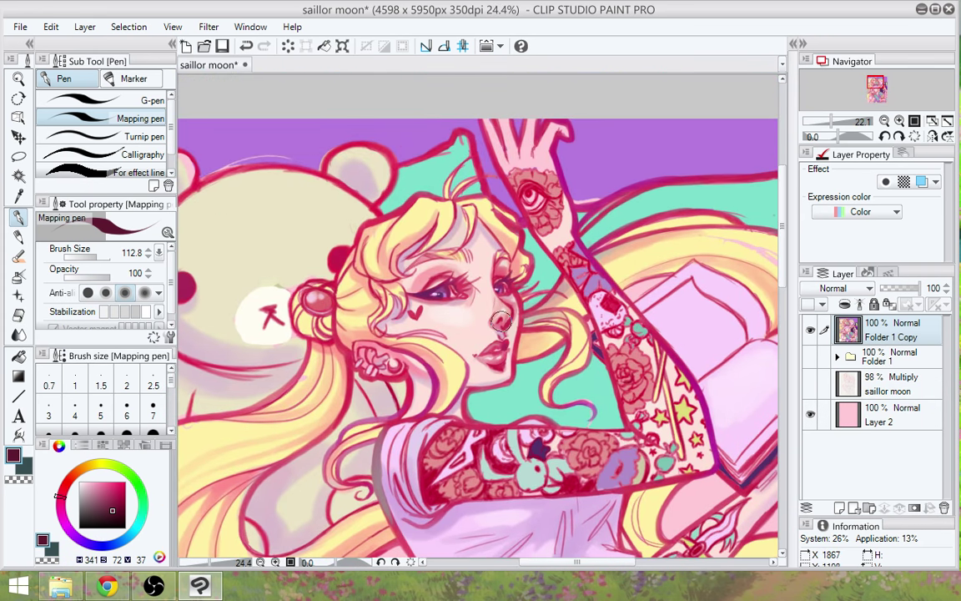
{"action": "scroll", "coordinate": [503, 327], "scroll_direction": "up", "scroll_amount": 3}
{"action": "left_click_drag", "start_coordinate": [612, 321], "coordinate": [612, 408]}
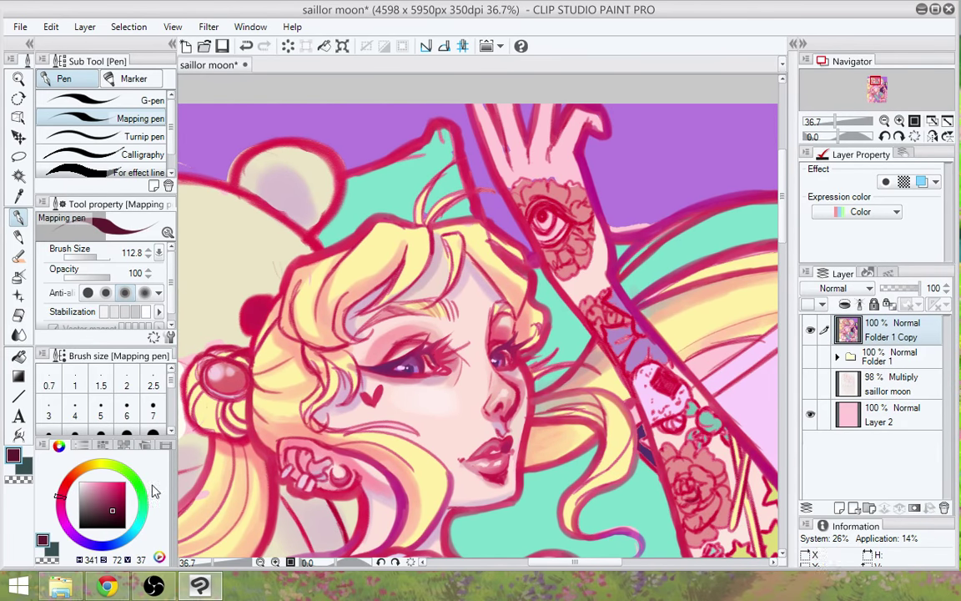
{"action": "left_click", "coordinate": [329, 232], "text": "alt"}
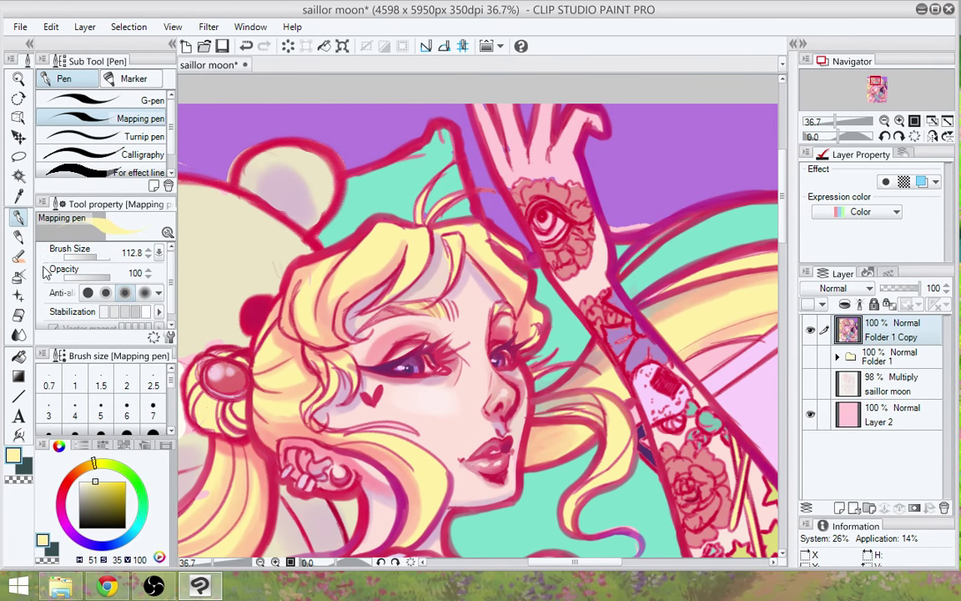
{"action": "left_click", "coordinate": [18, 255]}
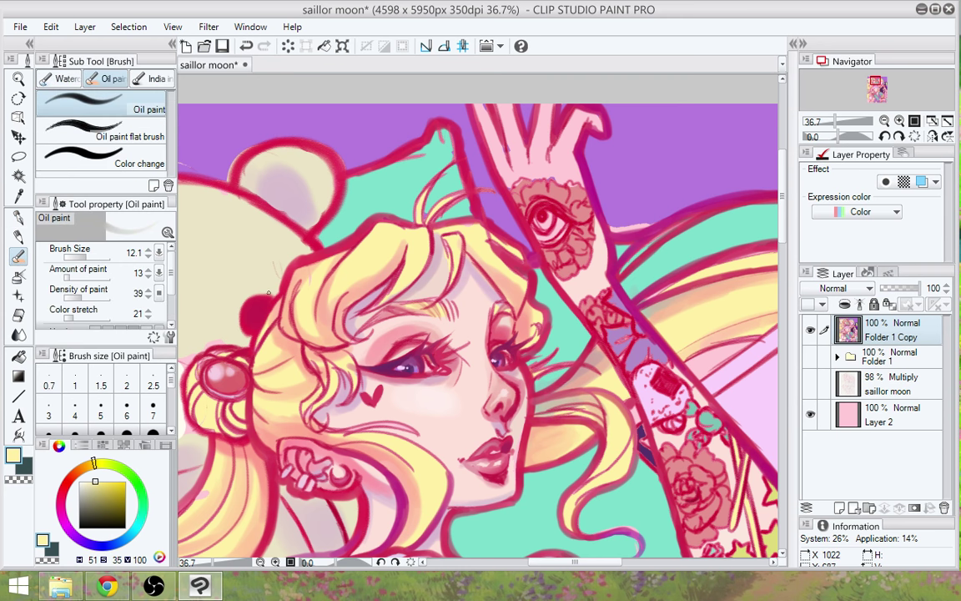
Set the Oil paint brush to size 36.9, amount of paint 32, density of paint 48 and color stretch 34
{"action": "left_click_drag", "start_coordinate": [83, 253], "coordinate": [99, 253]}
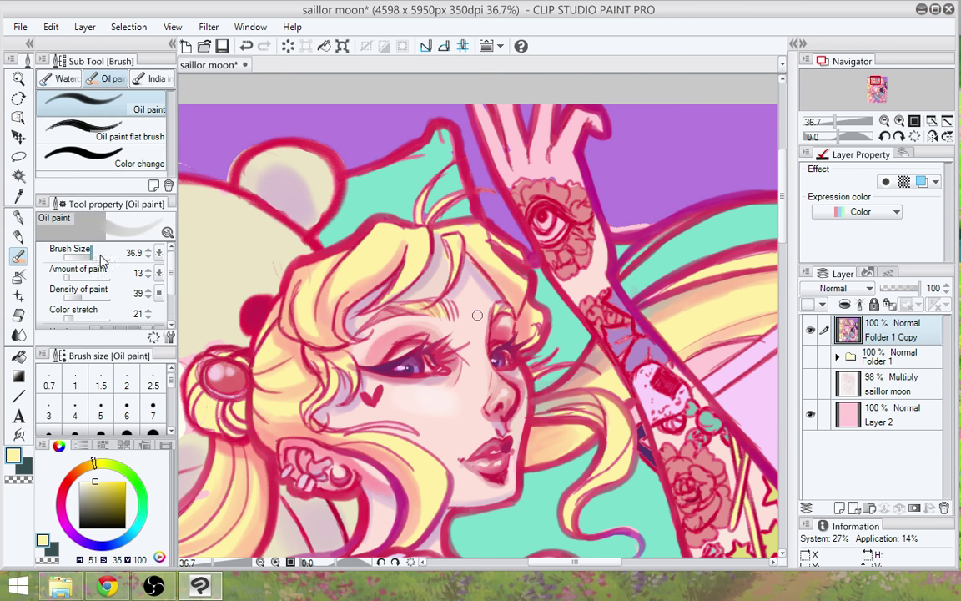
{"action": "left_click", "coordinate": [79, 276]}
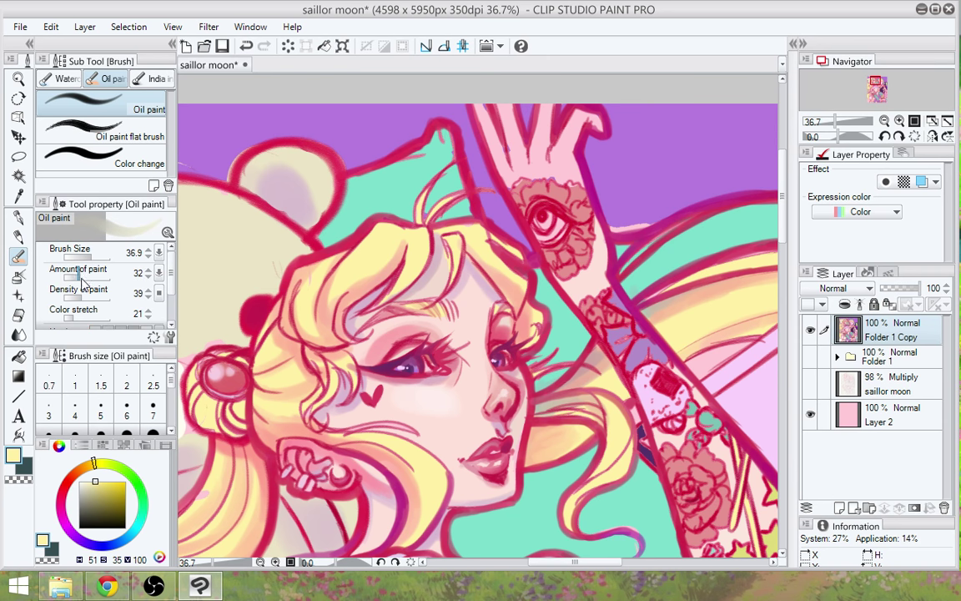
{"action": "left_click", "coordinate": [84, 296]}
{"action": "left_click_drag", "start_coordinate": [77, 318], "coordinate": [84, 318]}
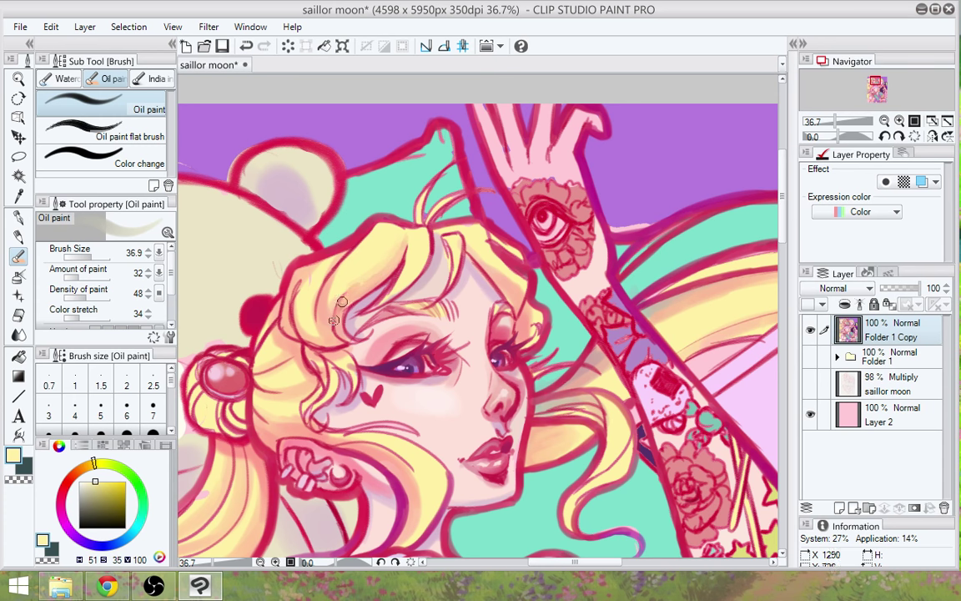
Paint over the red line art of the fringe strands above the forehead and along the hair's upper right edge, blending it into the yellow
{"action": "mouse_move", "coordinate": [338, 306]}
{"action": "left_mouse_down"}
{"action": "mouse_move", "coordinate": [401, 250]}
{"action": "mouse_move", "coordinate": [390, 270]}
{"action": "mouse_move", "coordinate": [407, 238]}
{"action": "mouse_move", "coordinate": [394, 268]}
{"action": "mouse_move", "coordinate": [401, 272]}
{"action": "mouse_move", "coordinate": [357, 311]}
{"action": "mouse_move", "coordinate": [392, 287]}
{"action": "mouse_move", "coordinate": [338, 320]}
{"action": "mouse_move", "coordinate": [395, 289]}
{"action": "left_mouse_up"}
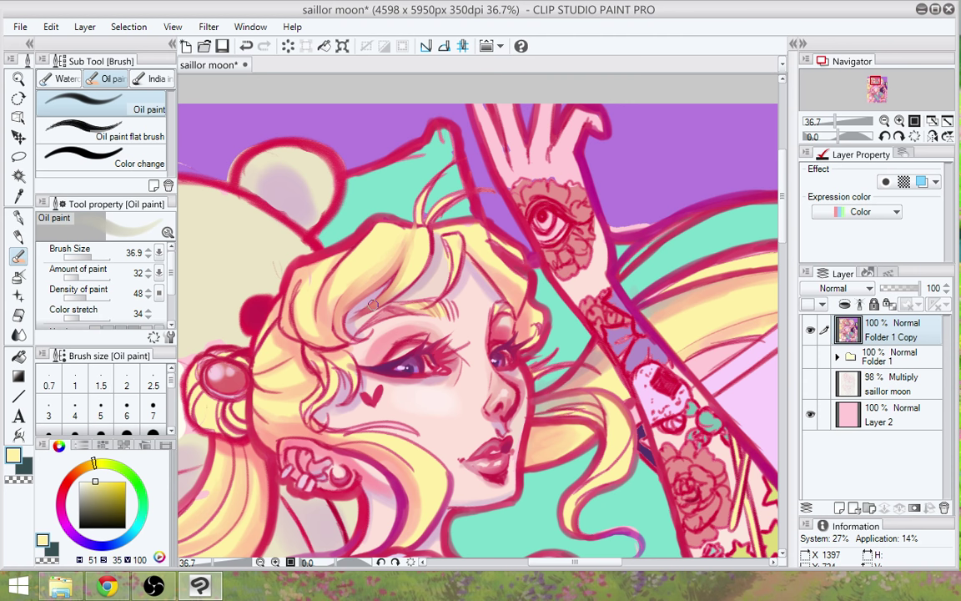
{"action": "mouse_move", "coordinate": [373, 304]}
{"action": "left_mouse_down"}
{"action": "mouse_move", "coordinate": [400, 242]}
{"action": "mouse_move", "coordinate": [407, 250]}
{"action": "mouse_move", "coordinate": [396, 267]}
{"action": "mouse_move", "coordinate": [449, 285]}
{"action": "mouse_move", "coordinate": [407, 210]}
{"action": "mouse_move", "coordinate": [457, 254]}
{"action": "mouse_move", "coordinate": [449, 292]}
{"action": "left_mouse_up"}
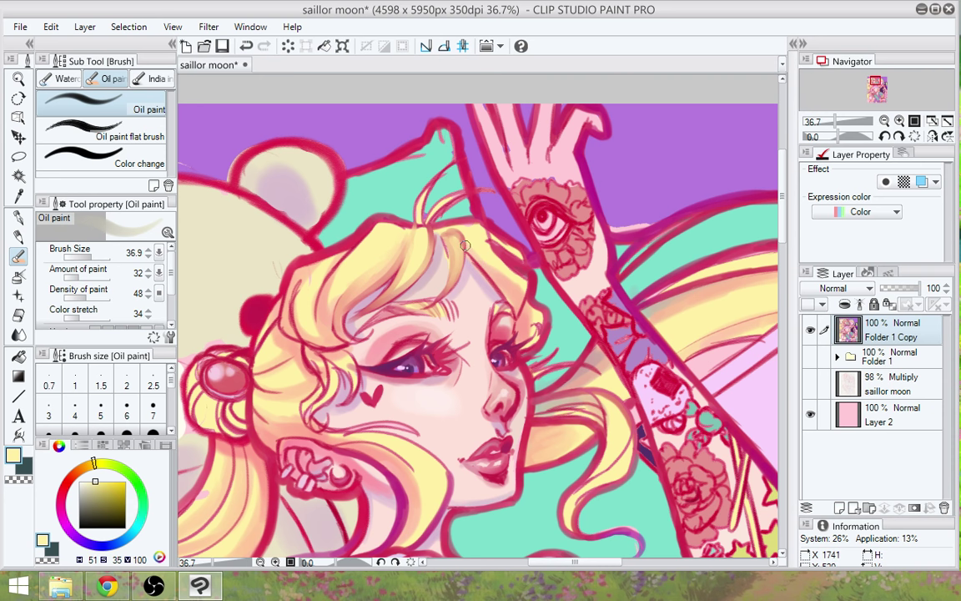
{"action": "left_click_drag", "start_coordinate": [466, 245], "coordinate": [501, 289]}
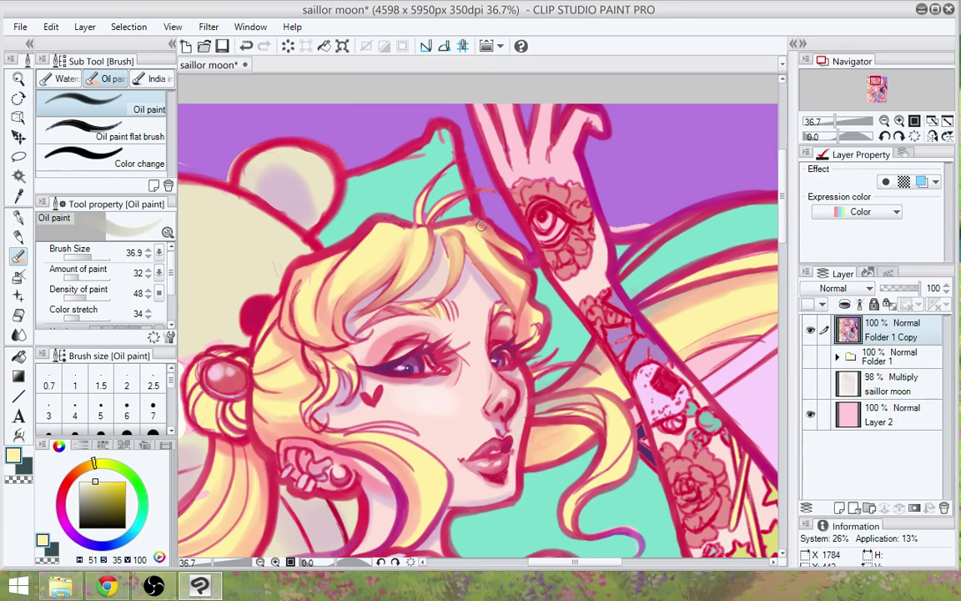
{"action": "left_click_drag", "start_coordinate": [443, 227], "coordinate": [471, 224]}
{"action": "left_click_drag", "start_coordinate": [486, 229], "coordinate": [508, 242]}
{"action": "left_click_drag", "start_coordinate": [488, 231], "coordinate": [520, 259]}
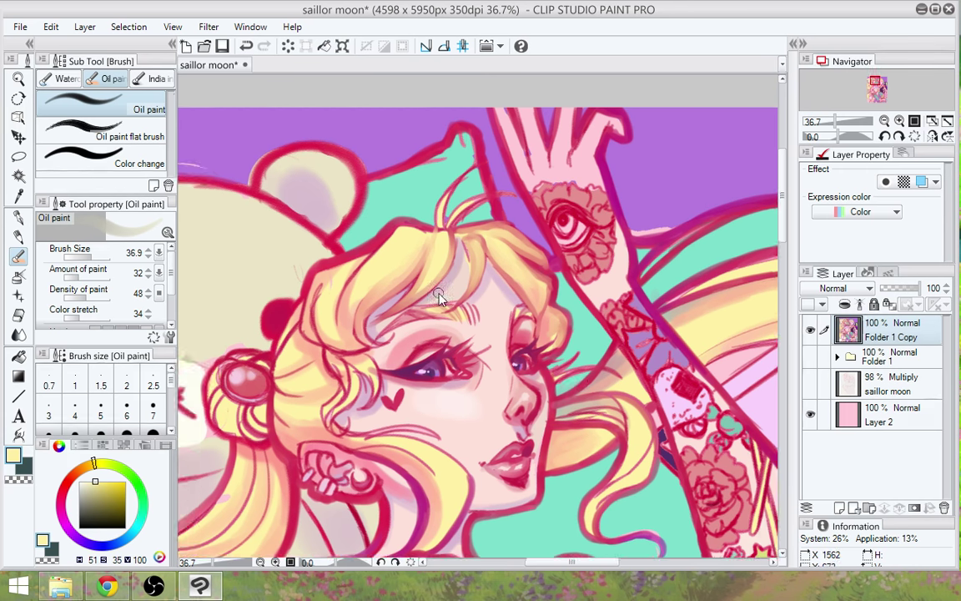
Refine the fringe strands around the parting and soften the curl beside the temple with blended yellow and orange strokes
{"action": "scroll", "coordinate": [435, 296], "scroll_direction": "up", "scroll_amount": 2}
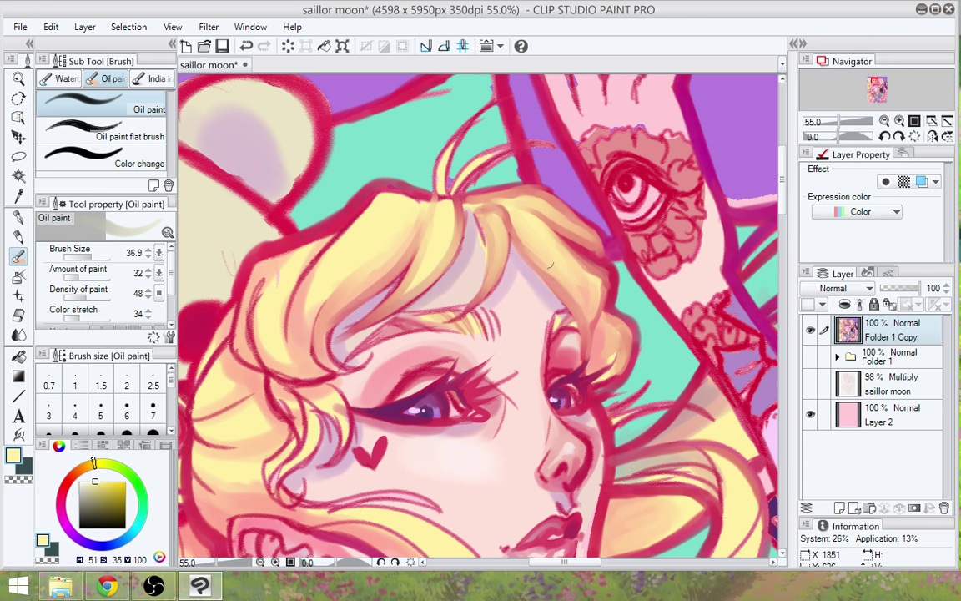
{"action": "left_click_drag", "start_coordinate": [550, 266], "coordinate": [600, 320]}
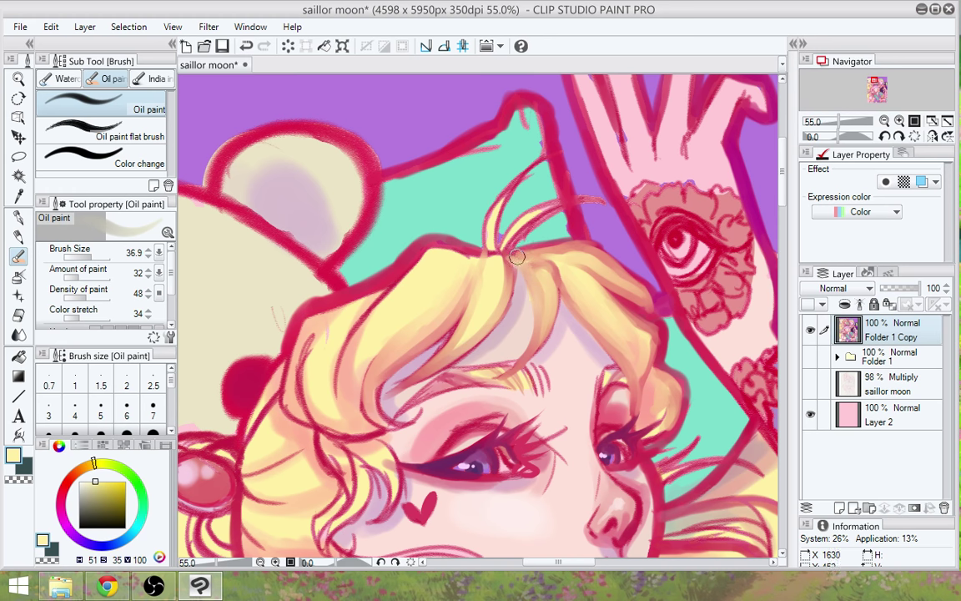
{"action": "mouse_move", "coordinate": [529, 363]}
{"action": "left_mouse_down"}
{"action": "mouse_move", "coordinate": [565, 305]}
{"action": "mouse_move", "coordinate": [523, 372]}
{"action": "left_mouse_up"}
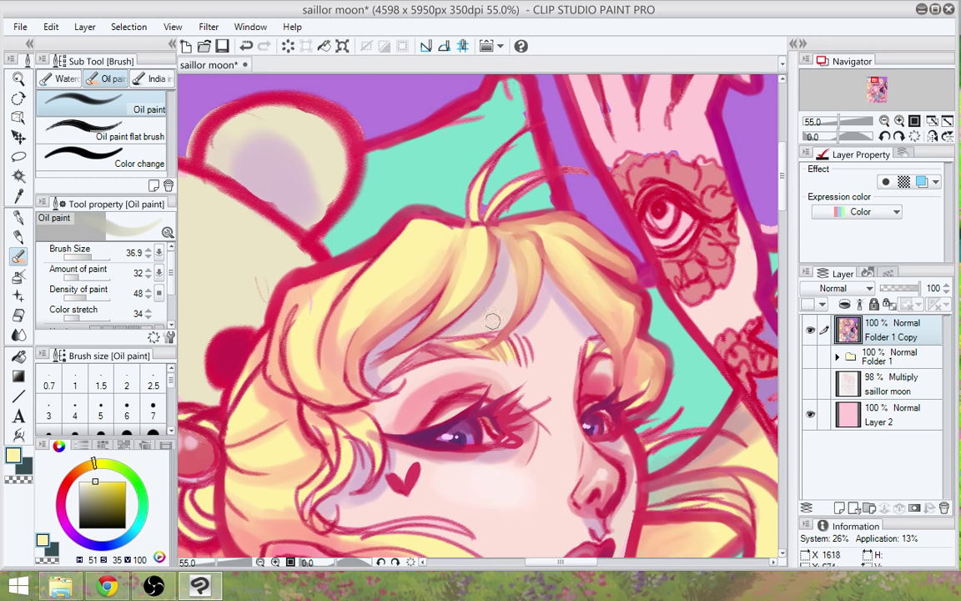
{"action": "mouse_move", "coordinate": [509, 275]}
{"action": "left_mouse_down"}
{"action": "mouse_move", "coordinate": [493, 357]}
{"action": "mouse_move", "coordinate": [573, 379]}
{"action": "left_mouse_up"}
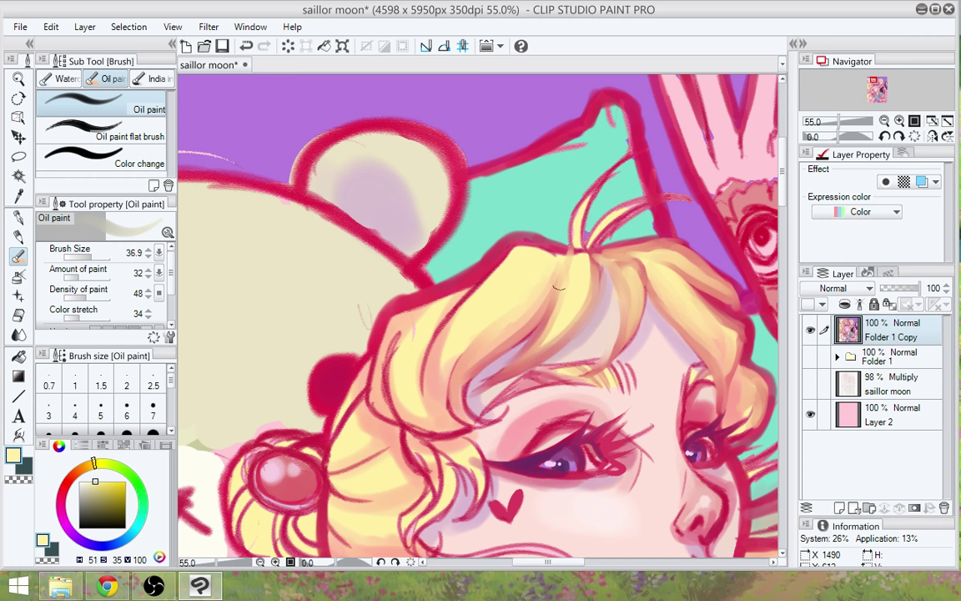
{"action": "left_click_drag", "start_coordinate": [557, 286], "coordinate": [590, 244]}
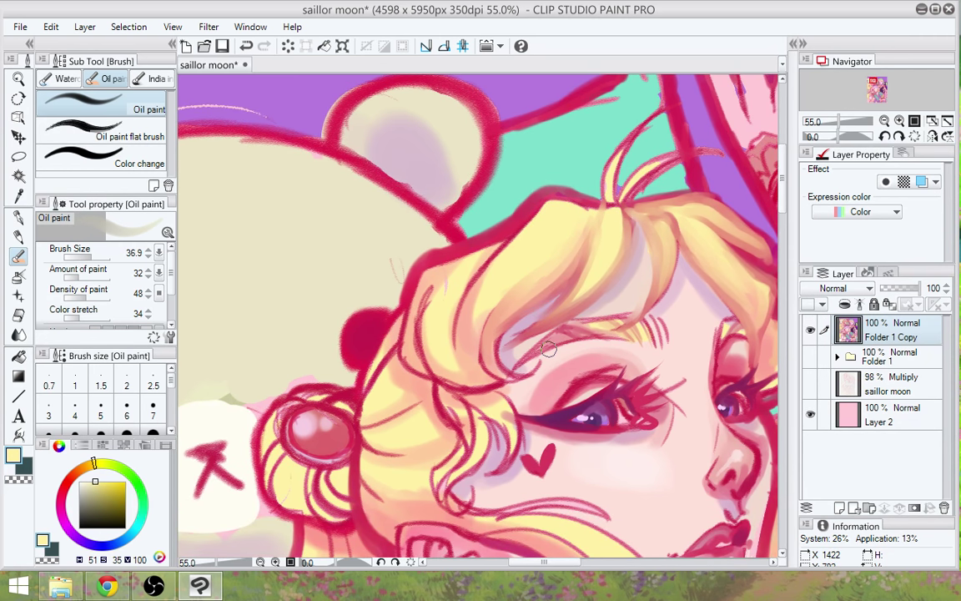
{"action": "left_click_drag", "start_coordinate": [551, 350], "coordinate": [430, 301]}
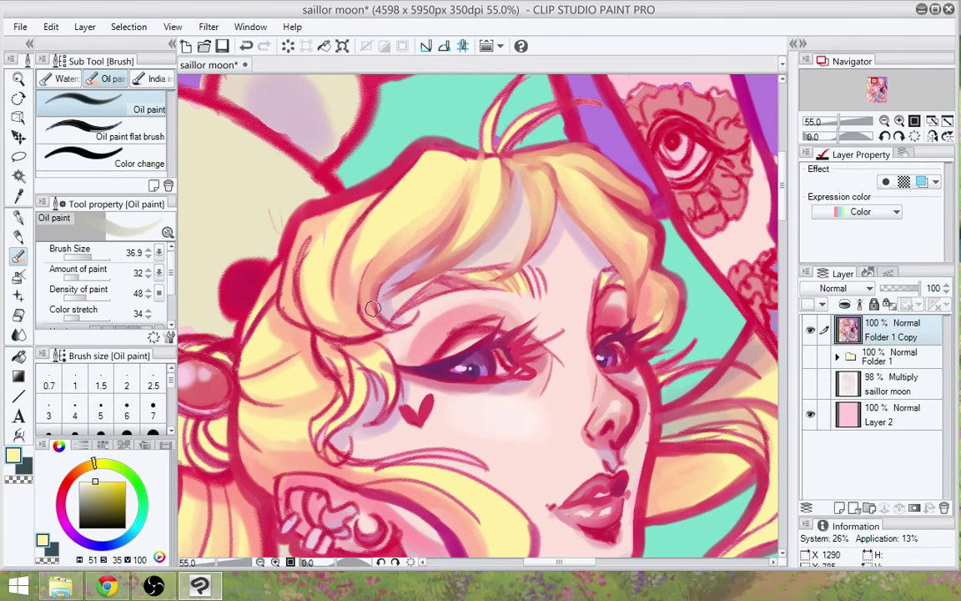
{"action": "mouse_move", "coordinate": [367, 287]}
{"action": "left_mouse_down"}
{"action": "mouse_move", "coordinate": [377, 279]}
{"action": "mouse_move", "coordinate": [395, 327]}
{"action": "left_mouse_up"}
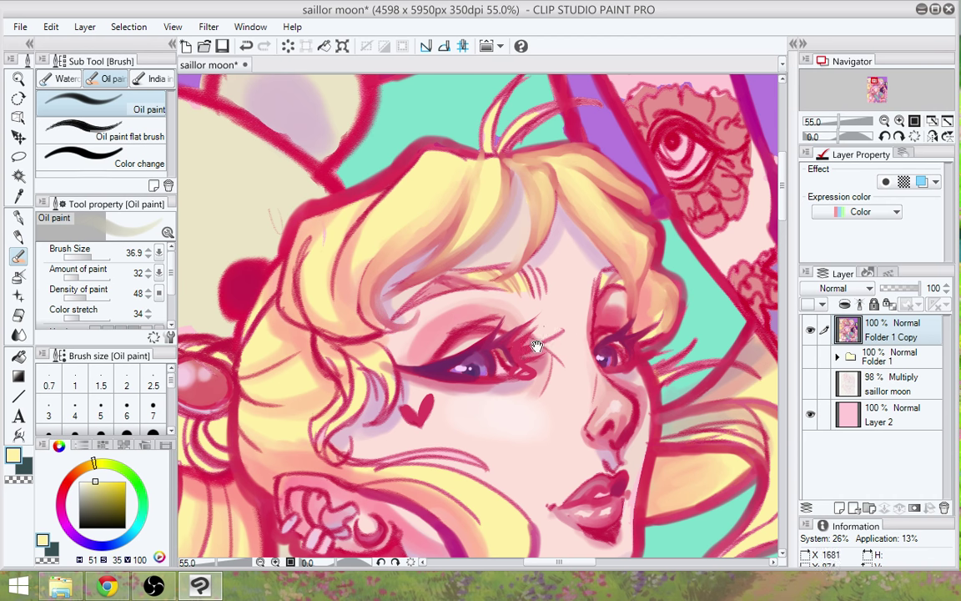
Blend away the red outline of the fringe curl near the eyebrow's outer end and clean up its inner edge
{"action": "scroll", "coordinate": [566, 350], "scroll_direction": "down", "scroll_amount": 3}
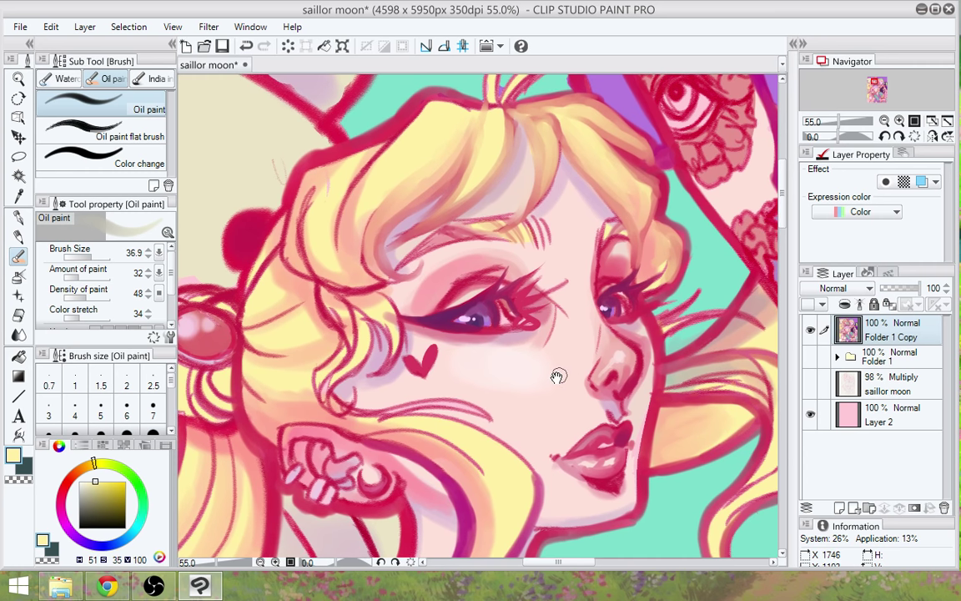
{"action": "scroll", "coordinate": [558, 376], "scroll_direction": "down", "scroll_amount": 3}
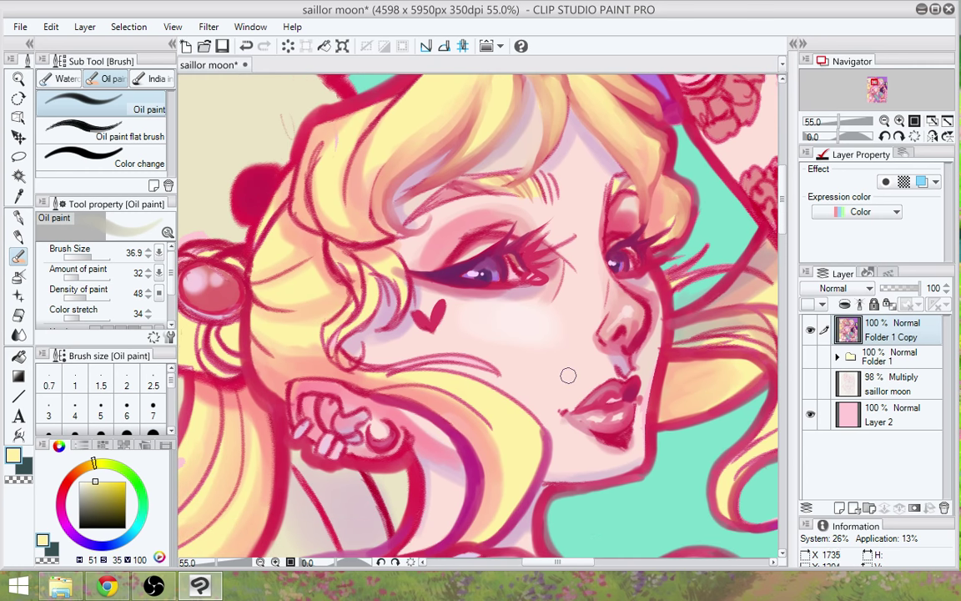
{"action": "left_click_drag", "start_coordinate": [404, 260], "coordinate": [428, 263]}
{"action": "scroll", "coordinate": [430, 264], "scroll_direction": "up", "scroll_amount": 3}
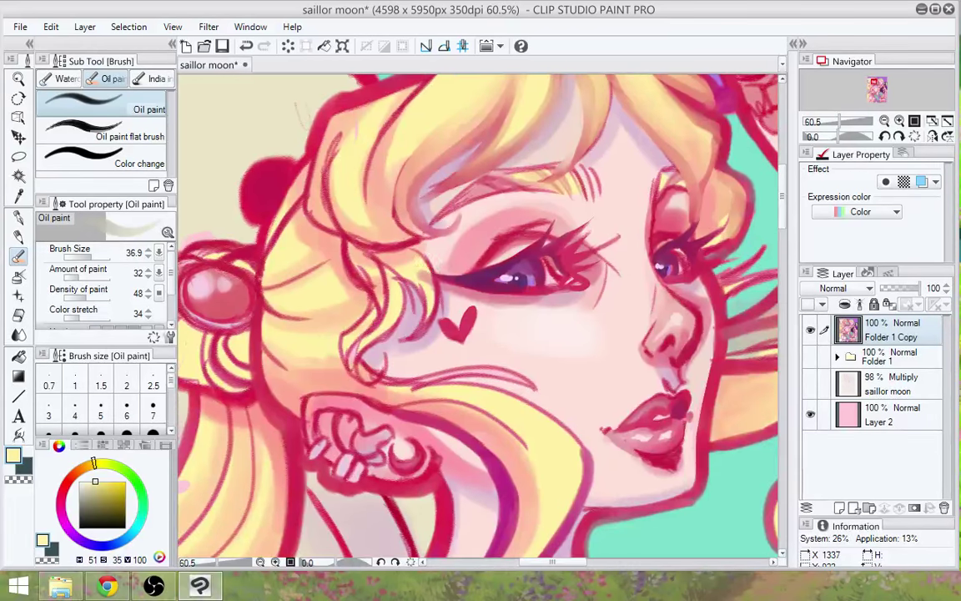
{"action": "left_click_drag", "start_coordinate": [511, 183], "coordinate": [488, 351]}
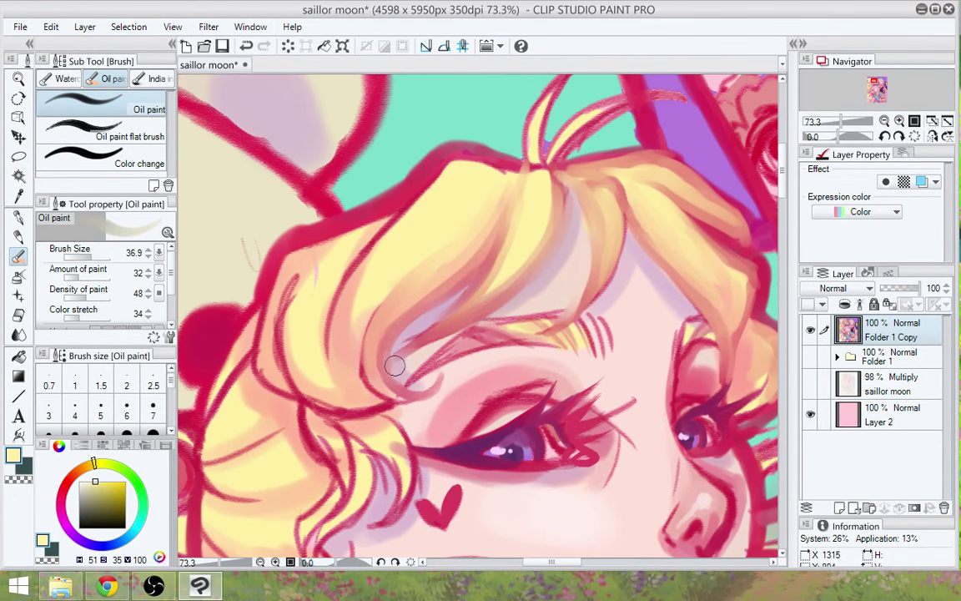
{"action": "left_click_drag", "start_coordinate": [397, 357], "coordinate": [423, 322]}
{"action": "left_click_drag", "start_coordinate": [592, 390], "coordinate": [603, 319]}
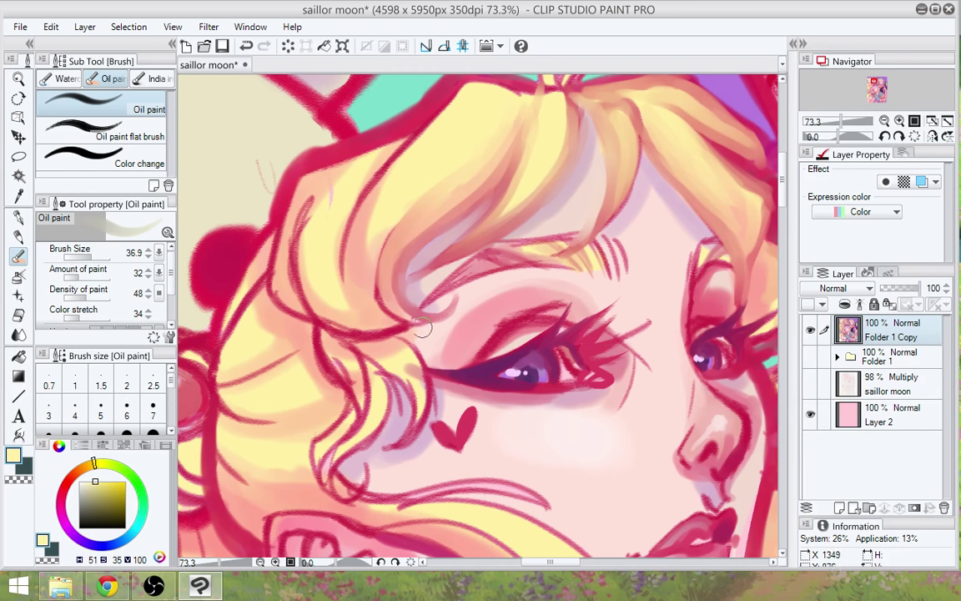
{"action": "mouse_move", "coordinate": [500, 432]}
{"action": "left_mouse_down"}
{"action": "mouse_move", "coordinate": [537, 419]}
{"action": "mouse_move", "coordinate": [508, 448]}
{"action": "mouse_move", "coordinate": [499, 444]}
{"action": "left_mouse_up"}
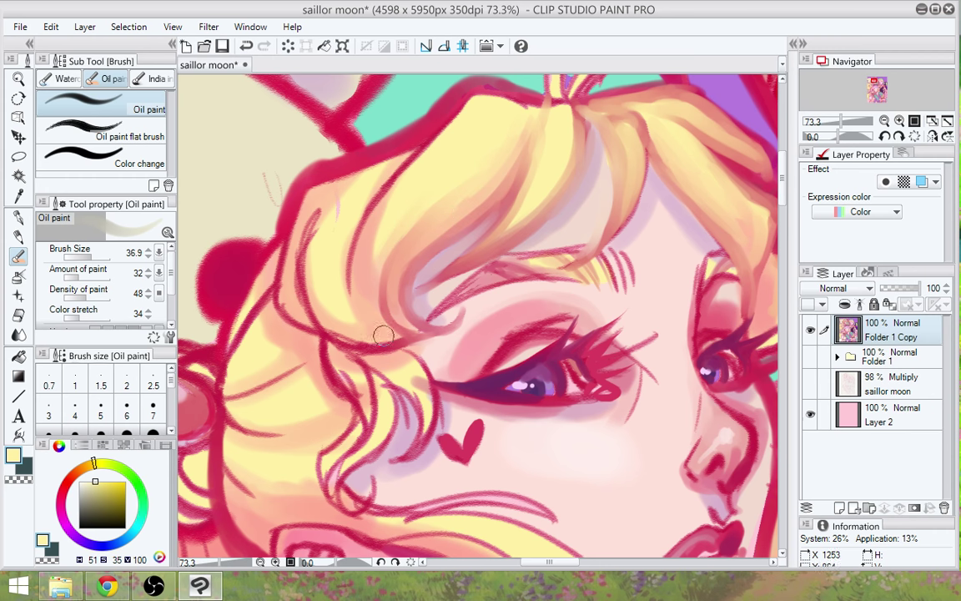
{"action": "mouse_move", "coordinate": [412, 370]}
{"action": "left_mouse_down"}
{"action": "mouse_move", "coordinate": [450, 322]}
{"action": "mouse_move", "coordinate": [407, 376]}
{"action": "mouse_move", "coordinate": [427, 352]}
{"action": "left_mouse_up"}
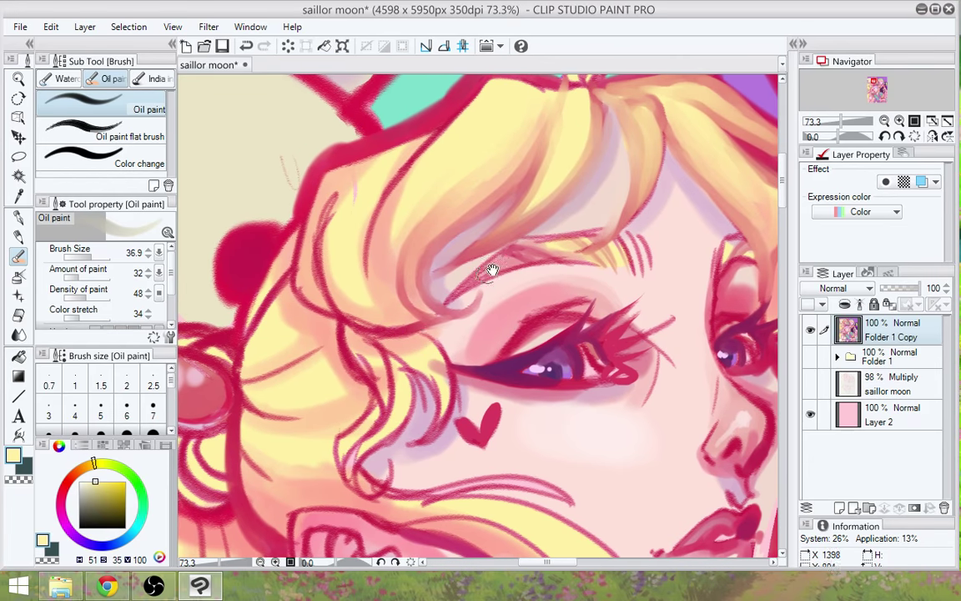
Paint out the long red line between the large fringe strands above the temple and blend the hair tones along it
{"action": "left_click_drag", "start_coordinate": [492, 271], "coordinate": [497, 343]}
{"action": "left_click_drag", "start_coordinate": [367, 293], "coordinate": [436, 203]}
{"action": "mouse_move", "coordinate": [389, 255]}
{"action": "left_mouse_down"}
{"action": "mouse_move", "coordinate": [434, 206]}
{"action": "mouse_move", "coordinate": [392, 275]}
{"action": "left_mouse_up"}
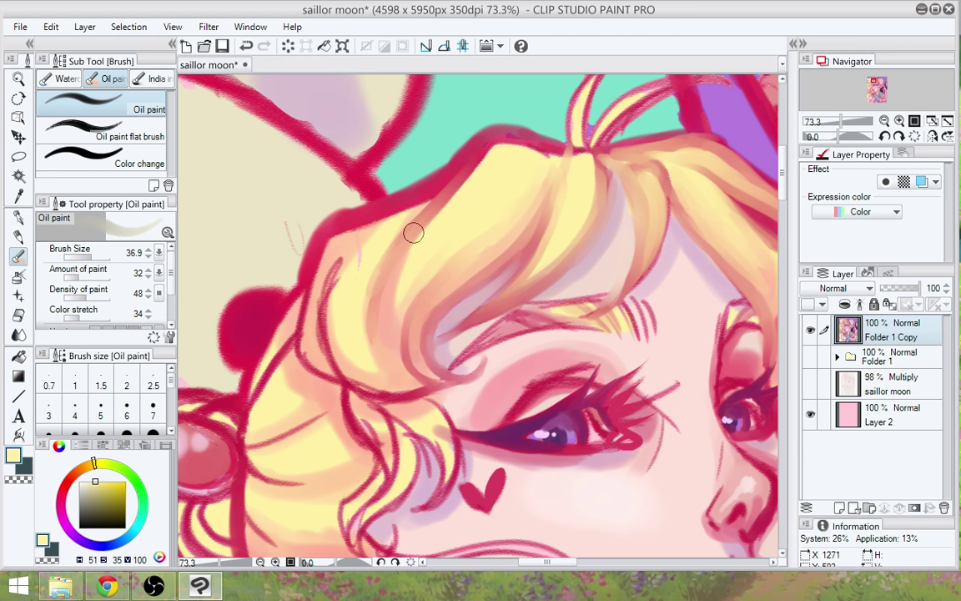
{"action": "left_click_drag", "start_coordinate": [414, 232], "coordinate": [451, 186]}
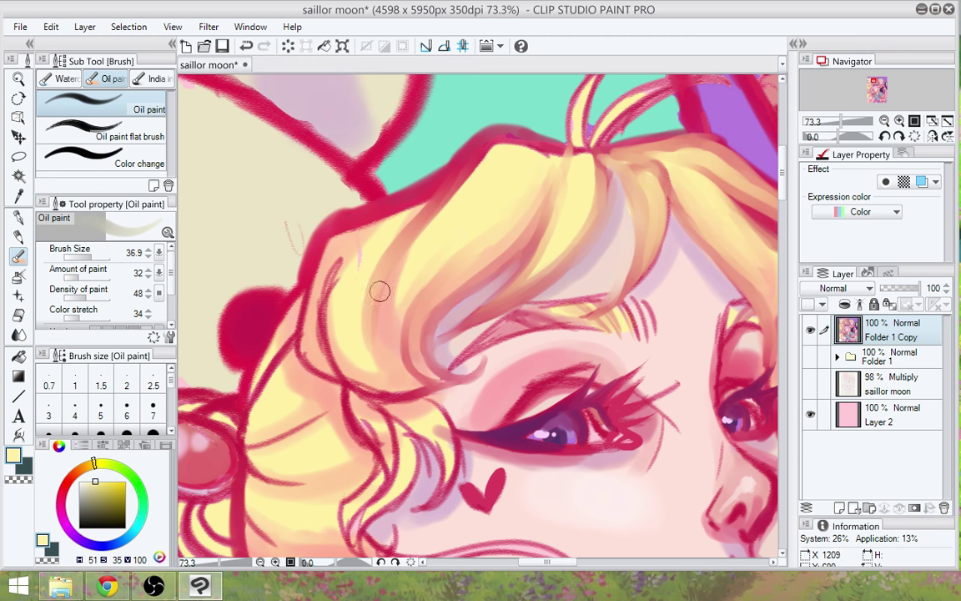
{"action": "left_click_drag", "start_coordinate": [393, 262], "coordinate": [403, 302]}
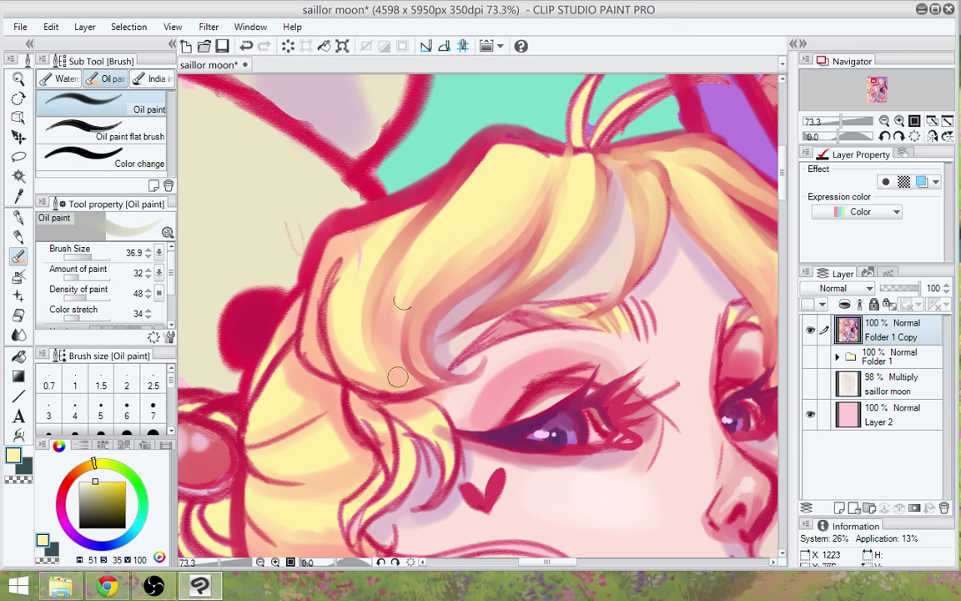
{"action": "mouse_move", "coordinate": [390, 340]}
{"action": "left_mouse_down"}
{"action": "mouse_move", "coordinate": [395, 289]}
{"action": "mouse_move", "coordinate": [382, 300]}
{"action": "left_mouse_up"}
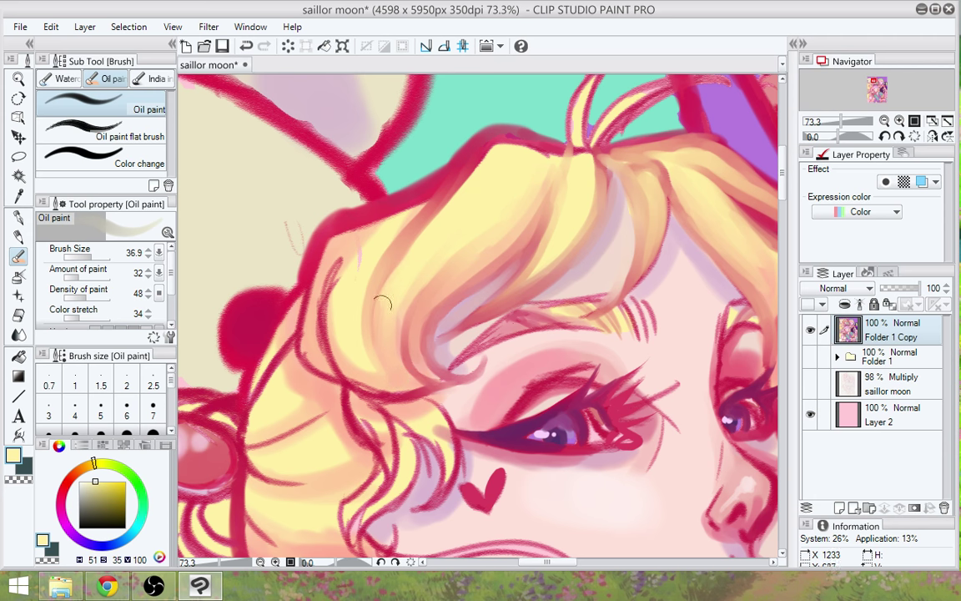
{"action": "left_click_drag", "start_coordinate": [409, 261], "coordinate": [444, 224]}
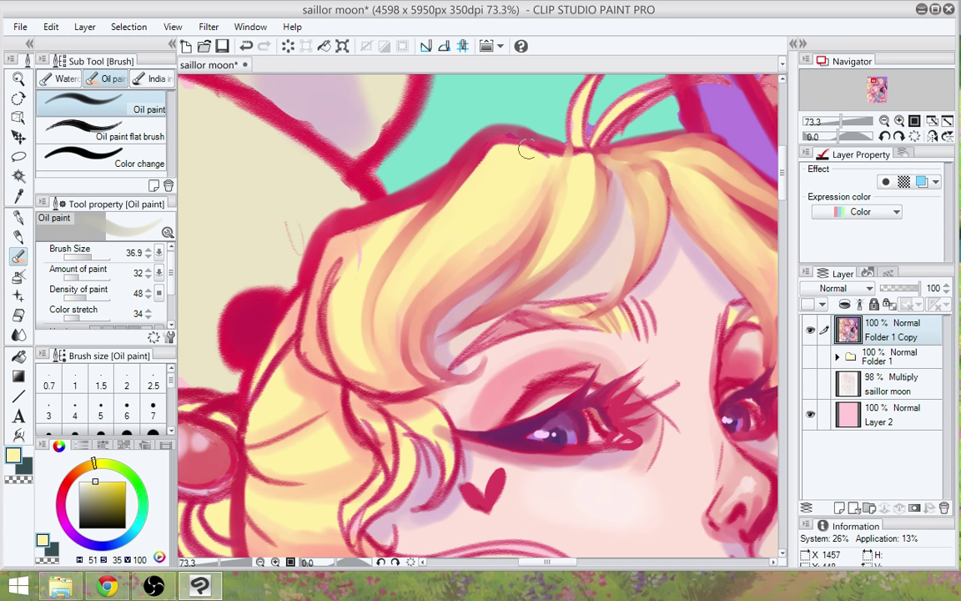
Clean up the hair's upper edge beside the parting and paint a rounded tip on the fringe curl at the eyebrow's outer end
{"action": "mouse_move", "coordinate": [525, 148]}
{"action": "left_mouse_down"}
{"action": "mouse_move", "coordinate": [489, 151]}
{"action": "mouse_move", "coordinate": [500, 149]}
{"action": "mouse_move", "coordinate": [445, 209]}
{"action": "mouse_move", "coordinate": [480, 173]}
{"action": "left_mouse_up"}
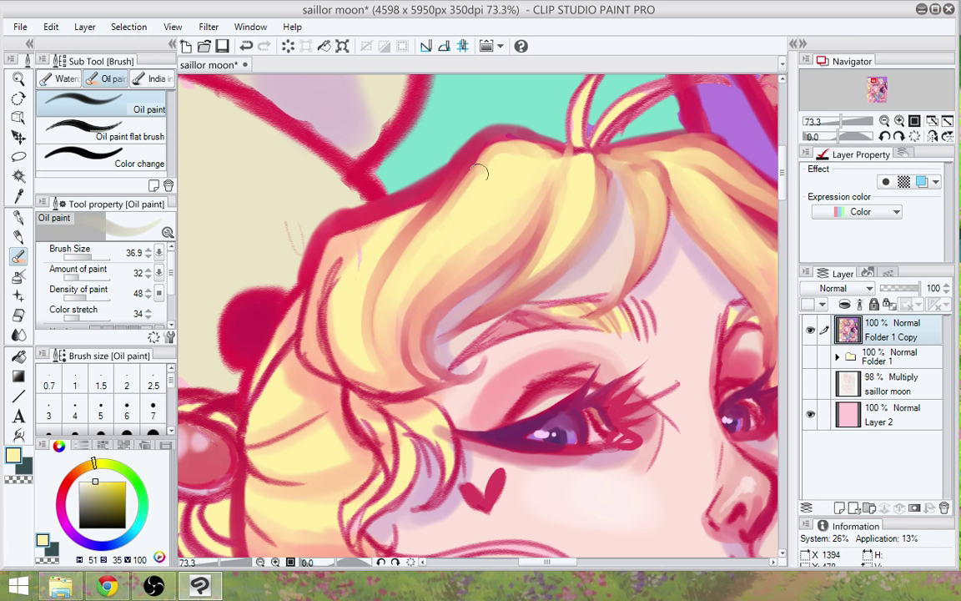
{"action": "key", "text": "ctrl+z"}
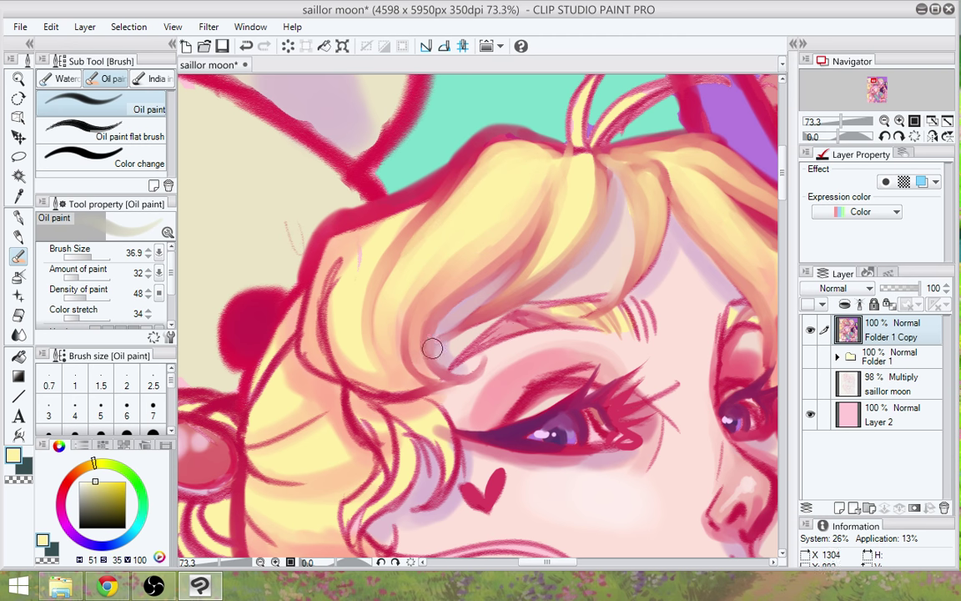
{"action": "left_click_drag", "start_coordinate": [455, 326], "coordinate": [510, 365]}
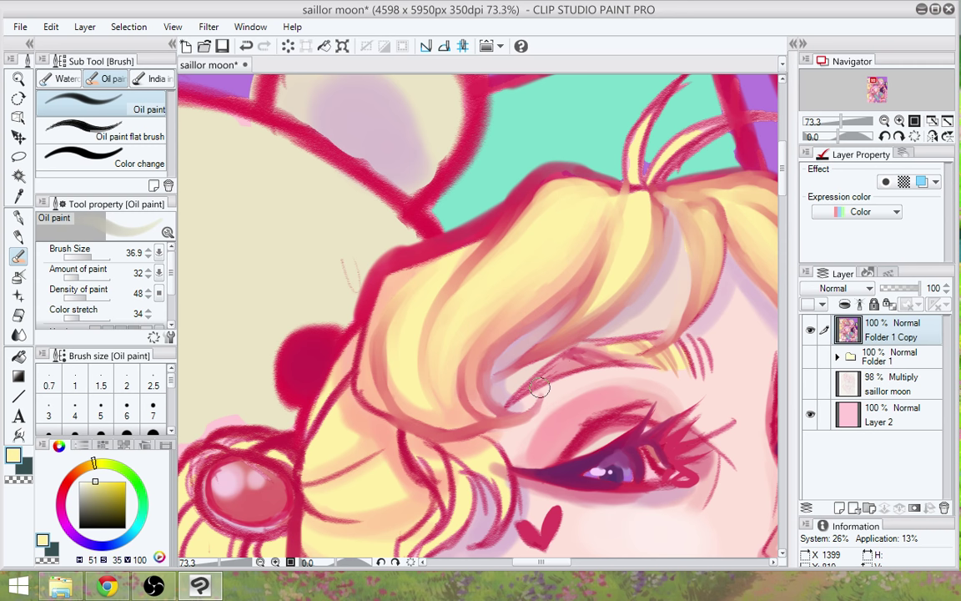
{"action": "left_click_drag", "start_coordinate": [547, 439], "coordinate": [549, 426]}
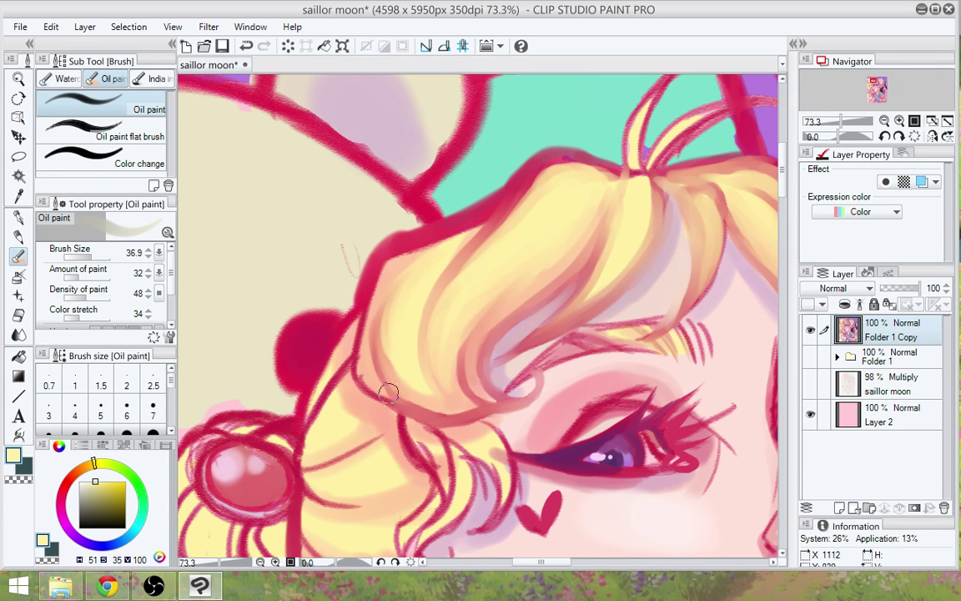
Paint out the red outline along the lower and outer edges of the large fringe curl at the temple with blended orange and yellow
{"action": "mouse_move", "coordinate": [399, 409]}
{"action": "left_mouse_down"}
{"action": "mouse_move", "coordinate": [351, 389]}
{"action": "mouse_move", "coordinate": [387, 400]}
{"action": "mouse_move", "coordinate": [352, 375]}
{"action": "mouse_move", "coordinate": [364, 393]}
{"action": "mouse_move", "coordinate": [363, 322]}
{"action": "left_mouse_up"}
{"action": "mouse_move", "coordinate": [353, 369]}
{"action": "left_mouse_down"}
{"action": "mouse_move", "coordinate": [370, 288]}
{"action": "mouse_move", "coordinate": [364, 336]}
{"action": "left_mouse_up"}
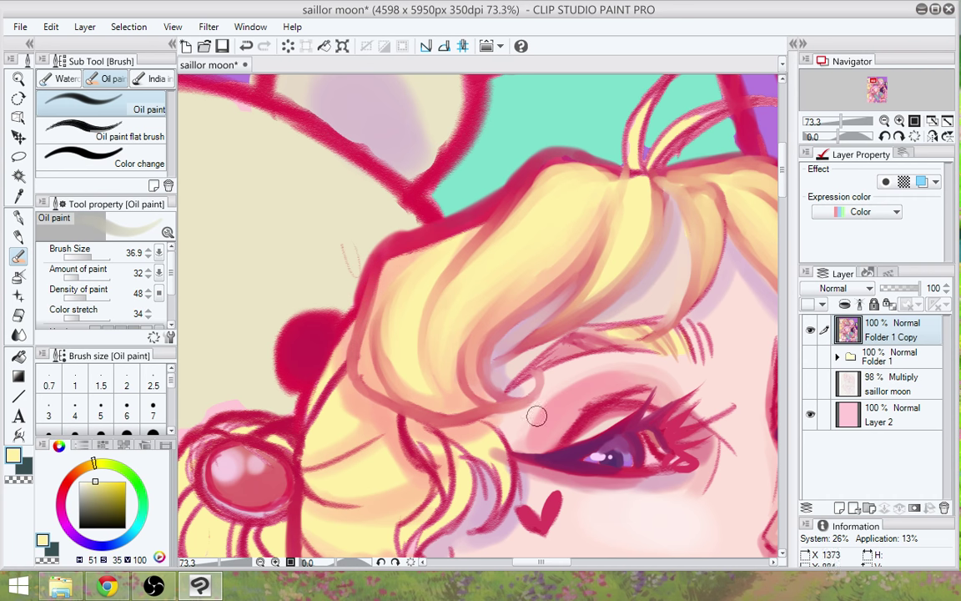
{"action": "key", "text": "space"}
{"action": "left_click_drag", "start_coordinate": [551, 428], "coordinate": [540, 382]}
{"action": "key", "text": "space"}
{"action": "left_click_drag", "start_coordinate": [548, 444], "coordinate": [501, 479]}
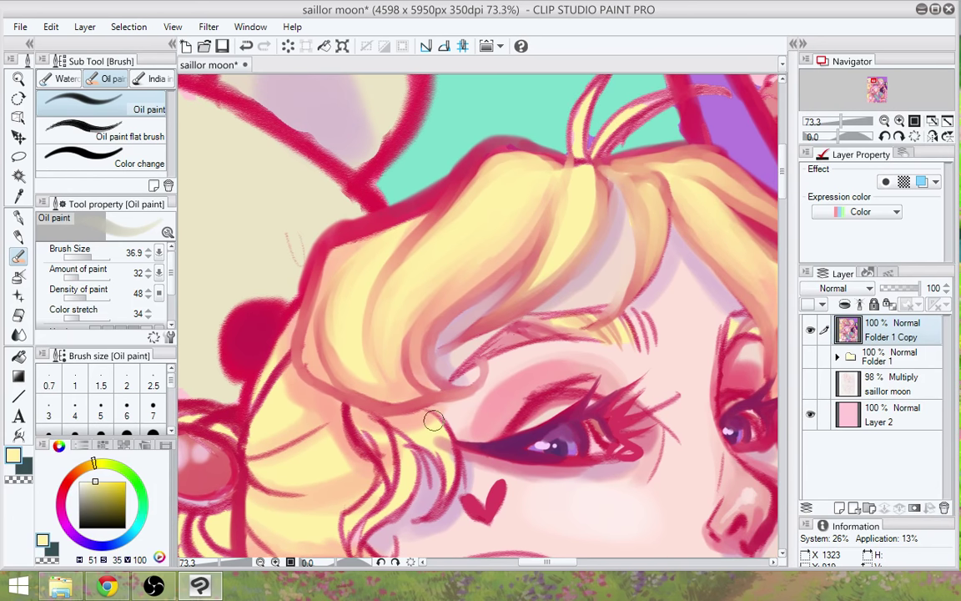
{"action": "mouse_move", "coordinate": [342, 390]}
{"action": "left_mouse_down"}
{"action": "mouse_move", "coordinate": [296, 341]}
{"action": "mouse_move", "coordinate": [306, 364]}
{"action": "mouse_move", "coordinate": [326, 274]}
{"action": "left_mouse_up"}
{"action": "mouse_move", "coordinate": [301, 323]}
{"action": "left_mouse_down"}
{"action": "mouse_move", "coordinate": [323, 248]}
{"action": "mouse_move", "coordinate": [337, 254]}
{"action": "mouse_move", "coordinate": [368, 239]}
{"action": "left_mouse_up"}
{"action": "mouse_move", "coordinate": [316, 362]}
{"action": "left_mouse_down"}
{"action": "mouse_move", "coordinate": [319, 294]}
{"action": "mouse_move", "coordinate": [310, 315]}
{"action": "mouse_move", "coordinate": [331, 252]}
{"action": "mouse_move", "coordinate": [374, 244]}
{"action": "mouse_move", "coordinate": [331, 256]}
{"action": "mouse_move", "coordinate": [394, 228]}
{"action": "left_mouse_up"}
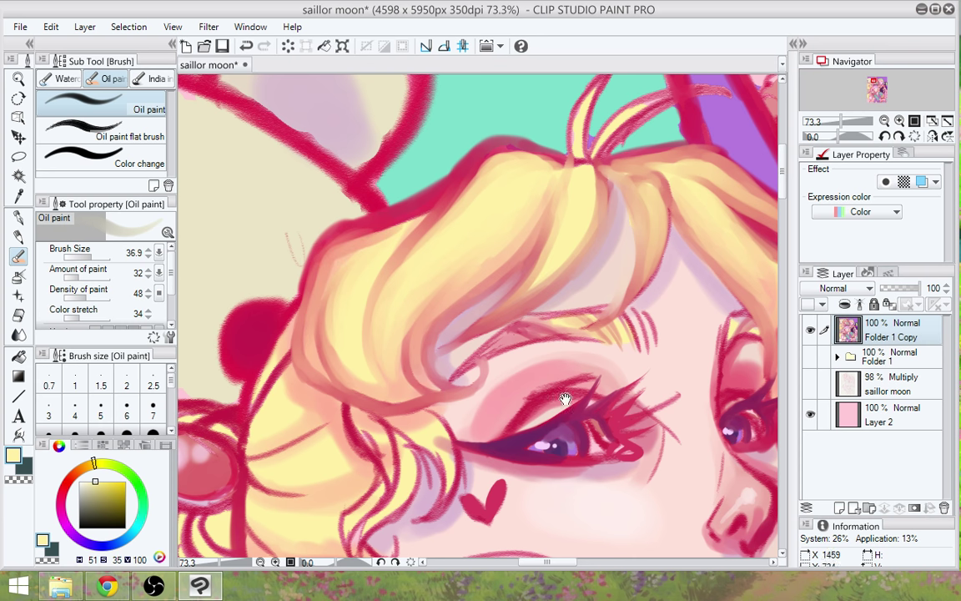
Paint the near eye's lid with a sampled pale skin tone and shade it with purple above the upper lash line
{"action": "left_click_drag", "start_coordinate": [564, 400], "coordinate": [455, 404]}
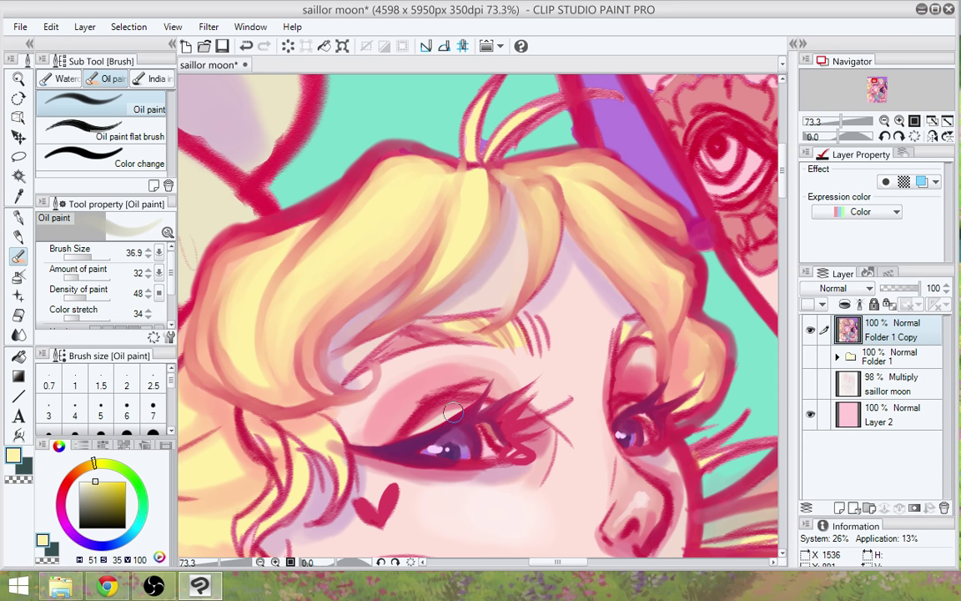
{"action": "scroll", "coordinate": [453, 412], "scroll_direction": "down", "scroll_amount": 4}
{"action": "left_click_drag", "start_coordinate": [521, 463], "coordinate": [559, 311]}
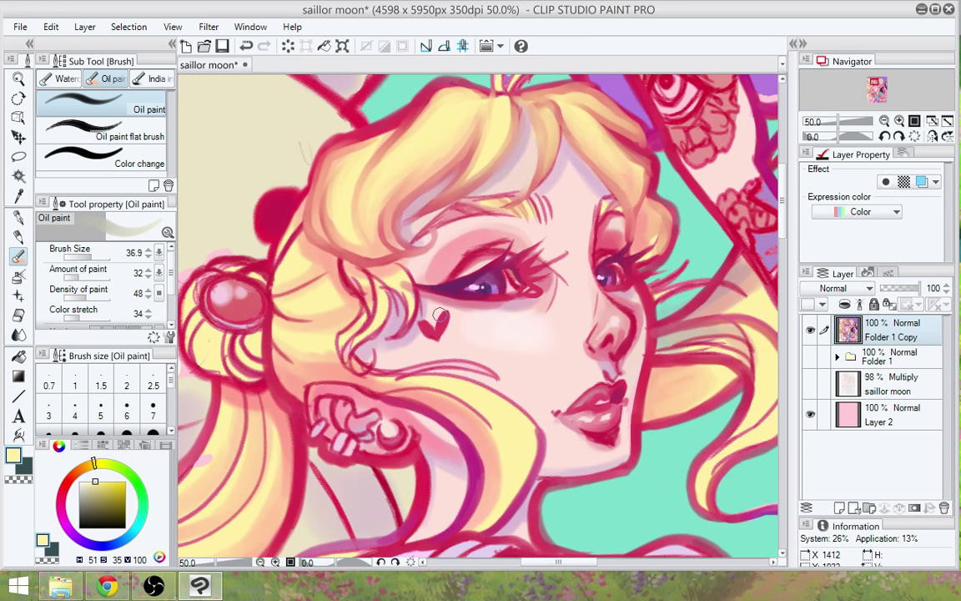
{"action": "scroll", "coordinate": [440, 316], "scroll_direction": "up", "scroll_amount": 2}
{"action": "scroll", "coordinate": [439, 315], "scroll_direction": "up", "scroll_amount": 1}
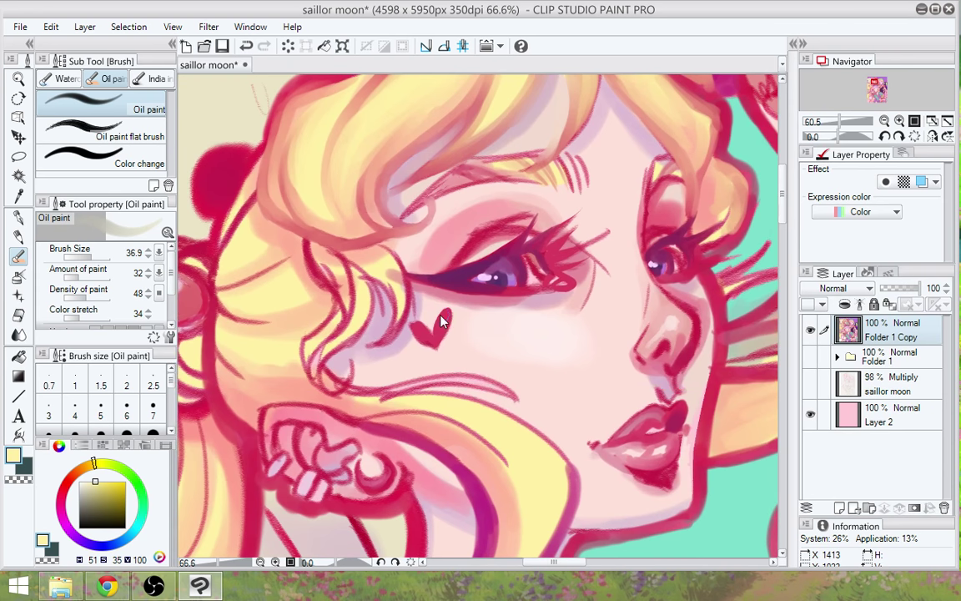
{"action": "left_click_drag", "start_coordinate": [441, 316], "coordinate": [441, 398]}
{"action": "left_click", "coordinate": [492, 332], "text": "alt"}
{"action": "mouse_move", "coordinate": [493, 332]}
{"action": "left_mouse_down"}
{"action": "mouse_move", "coordinate": [460, 340]}
{"action": "mouse_move", "coordinate": [494, 318]}
{"action": "mouse_move", "coordinate": [516, 317]}
{"action": "mouse_move", "coordinate": [471, 333]}
{"action": "left_mouse_up"}
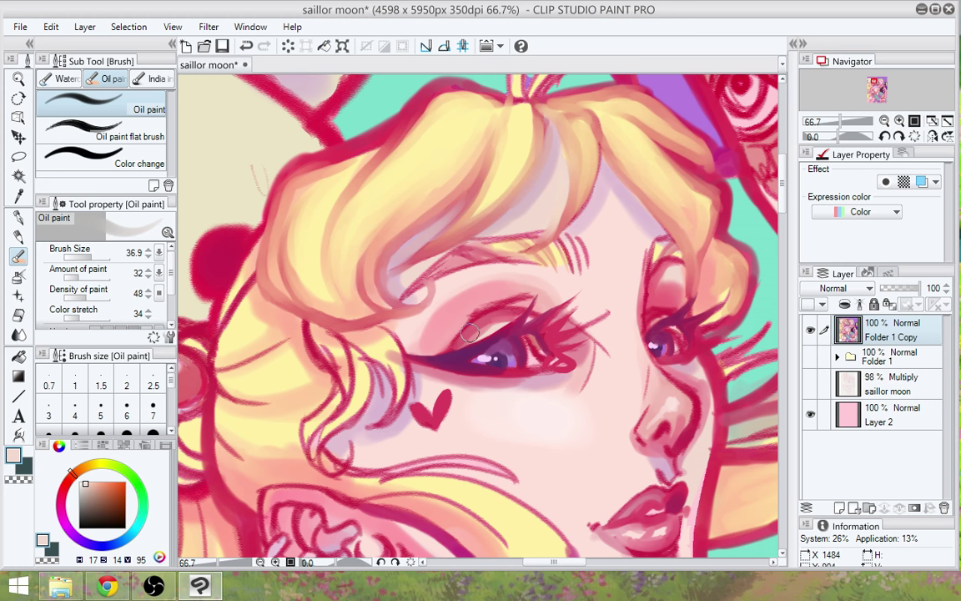
{"action": "left_click", "coordinate": [401, 342], "text": "alt"}
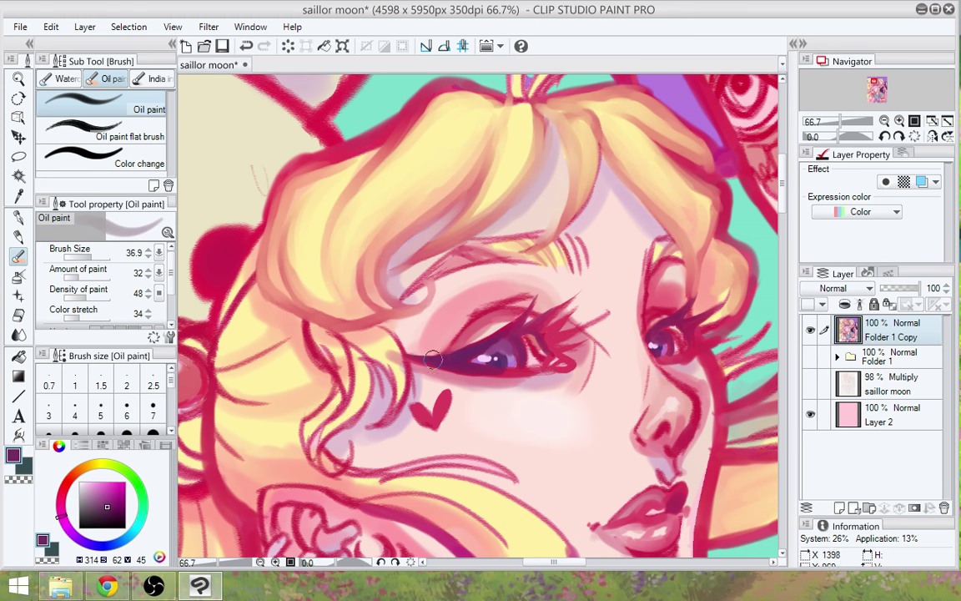
{"action": "left_click_drag", "start_coordinate": [432, 359], "coordinate": [494, 338]}
Smooth the skin under the near eyebrow and along the near eye's lower lid with sampled skin and pink tones
{"action": "left_click", "coordinate": [447, 294], "text": "alt"}
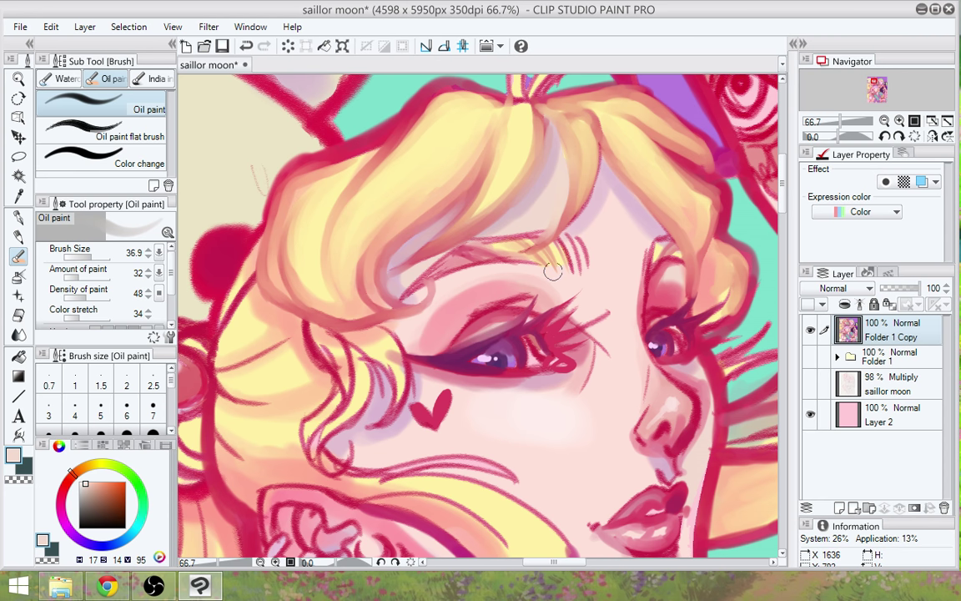
{"action": "left_click_drag", "start_coordinate": [553, 271], "coordinate": [506, 288]}
{"action": "left_click", "coordinate": [537, 384], "text": "alt"}
{"action": "mouse_move", "coordinate": [540, 386]}
{"action": "left_mouse_down"}
{"action": "mouse_move", "coordinate": [543, 372]}
{"action": "mouse_move", "coordinate": [536, 389]}
{"action": "left_mouse_up"}
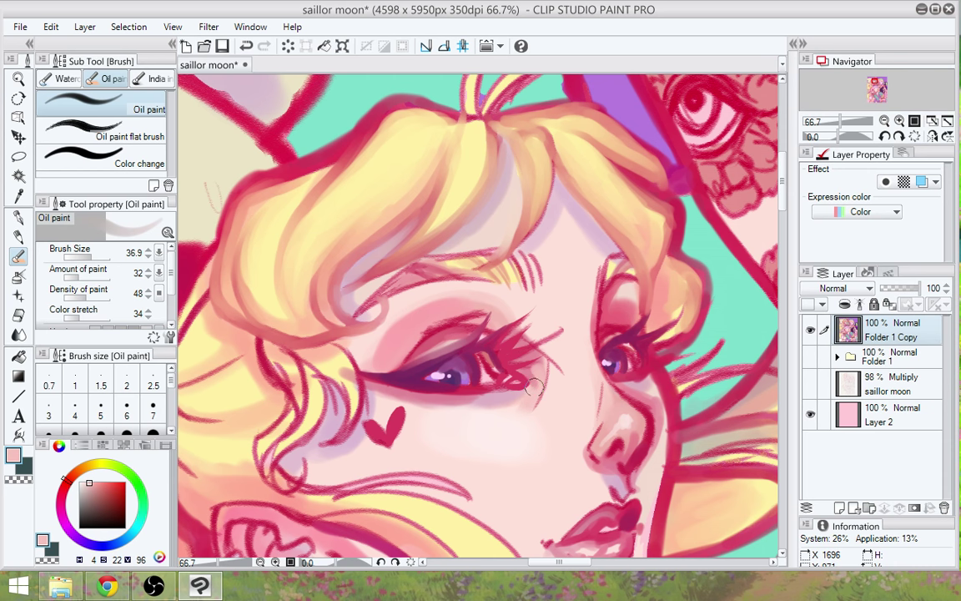
{"action": "left_click", "coordinate": [496, 407], "text": "alt"}
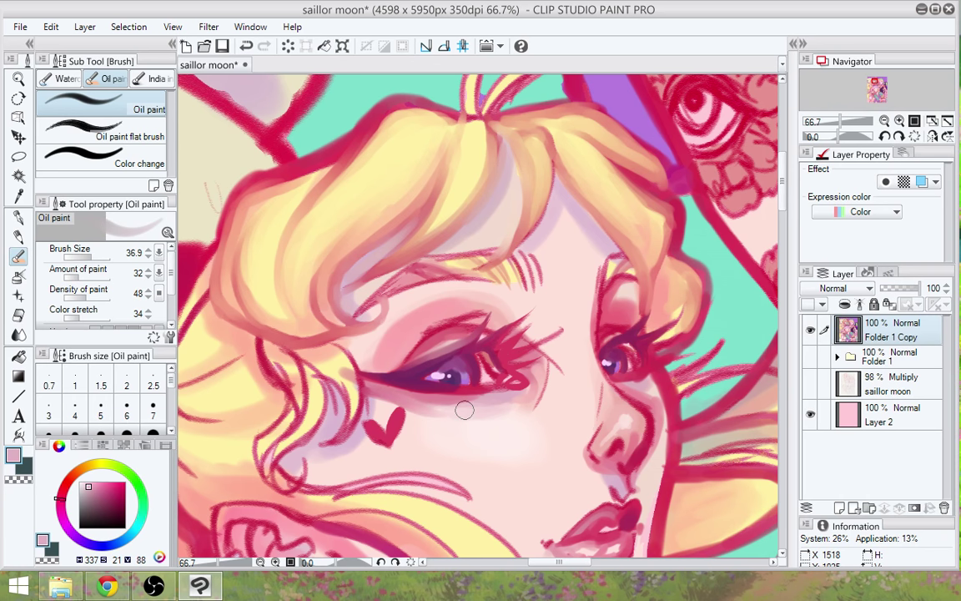
{"action": "mouse_move", "coordinate": [508, 451]}
{"action": "left_mouse_down"}
{"action": "mouse_move", "coordinate": [542, 466]}
{"action": "mouse_move", "coordinate": [529, 460]}
{"action": "left_mouse_up"}
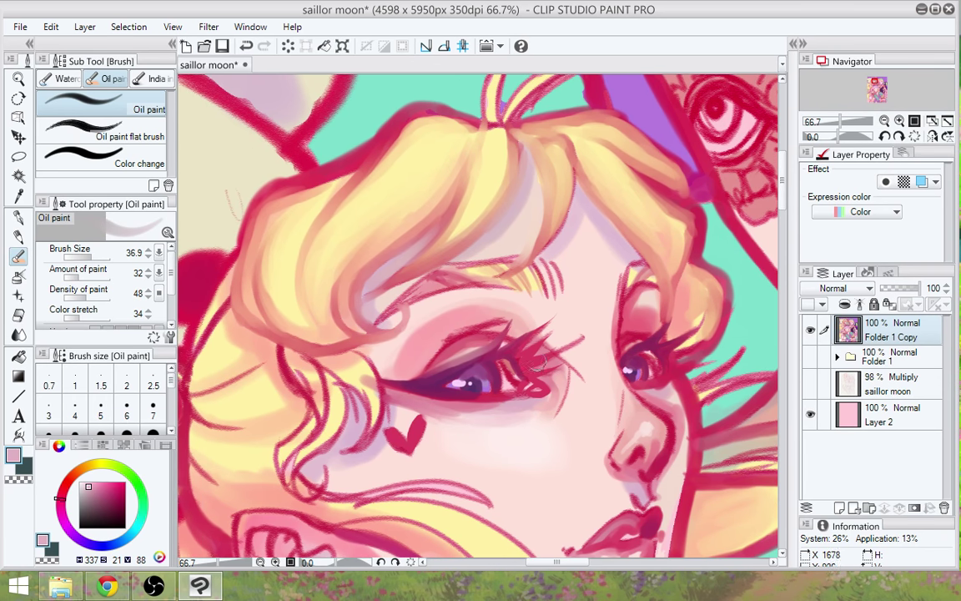
Refine the near eye's inner lashes in dark purple and soften the surrounding red marks and eyeshadow edge with skin tone
{"action": "left_click", "coordinate": [377, 354], "text": "alt"}
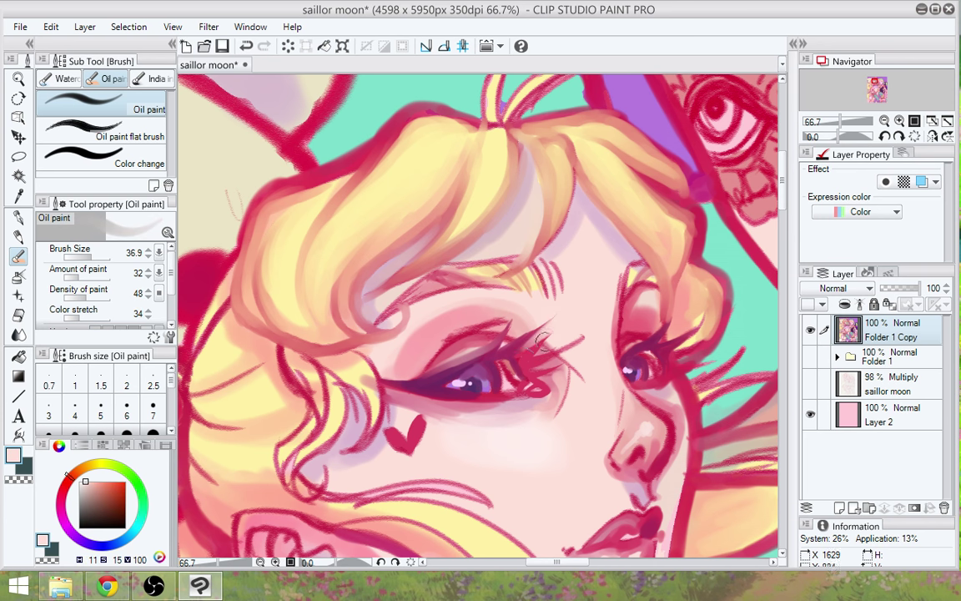
{"action": "left_click", "coordinate": [448, 377], "text": "alt"}
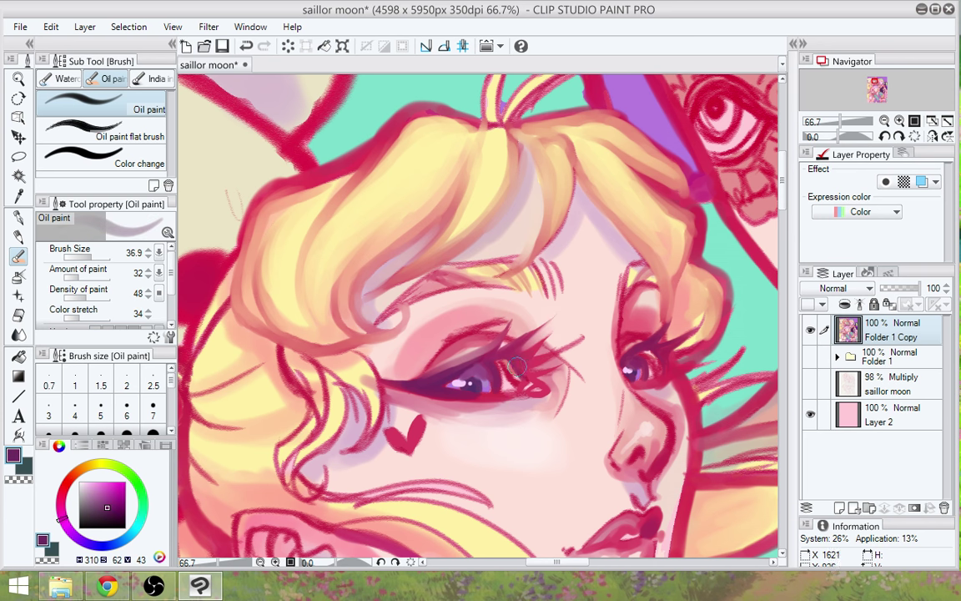
{"action": "left_click", "coordinate": [586, 338], "text": "alt"}
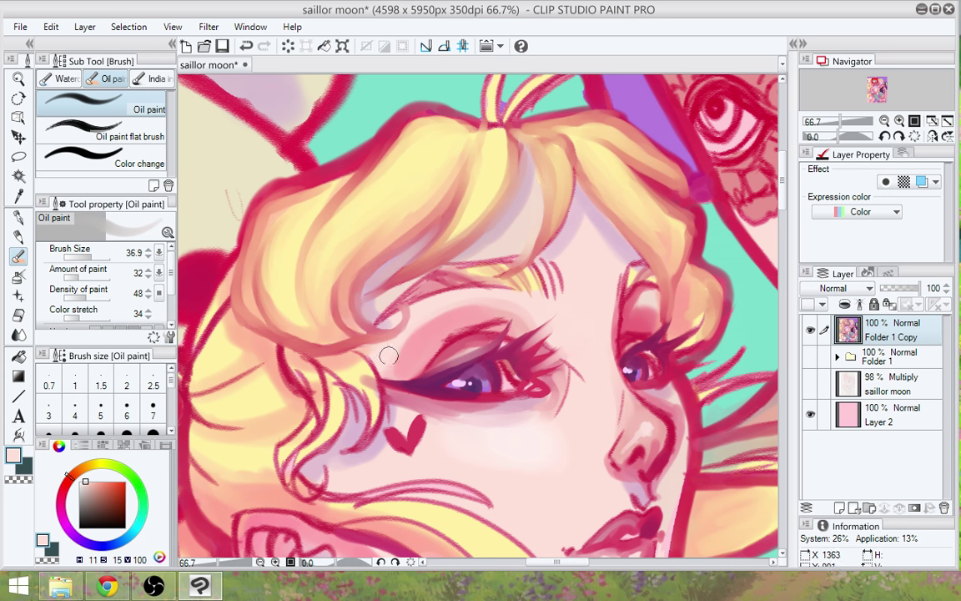
{"action": "left_click_drag", "start_coordinate": [430, 332], "coordinate": [481, 309]}
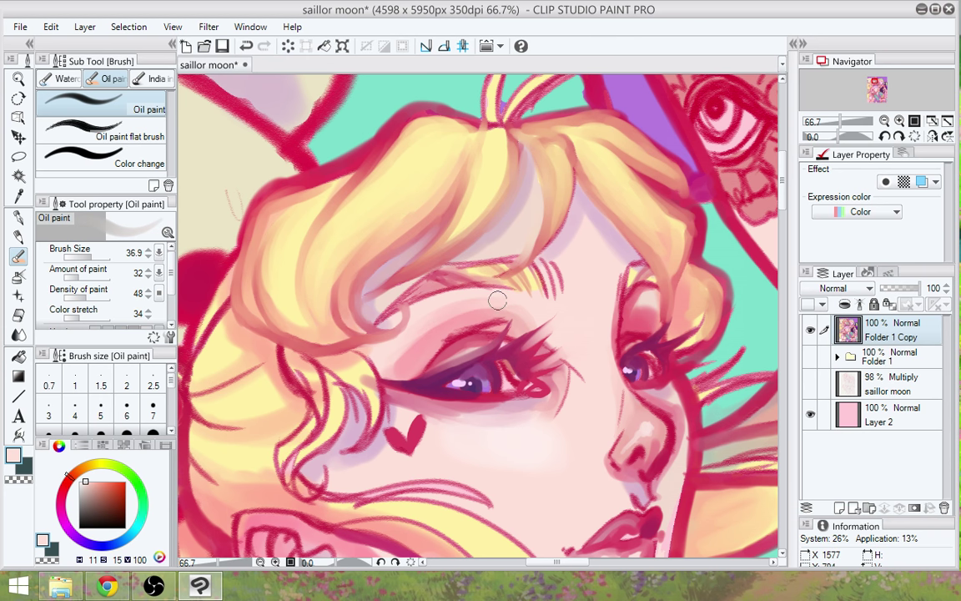
{"action": "mouse_move", "coordinate": [472, 317]}
{"action": "left_mouse_down"}
{"action": "mouse_move", "coordinate": [401, 361]}
{"action": "mouse_move", "coordinate": [423, 344]}
{"action": "left_mouse_up"}
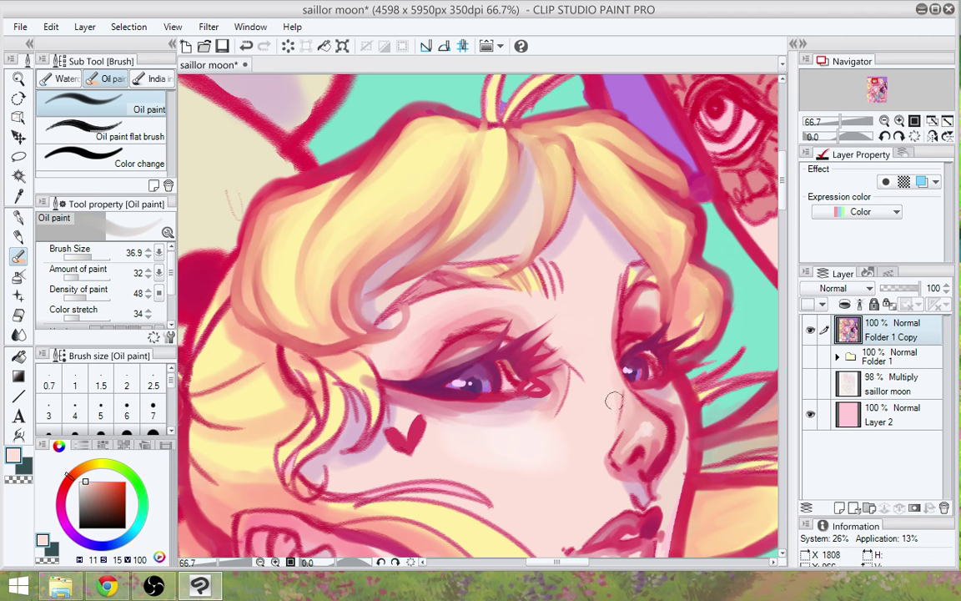
Blend the nose bridge with sampled pink and skin tones and add a highlight on the nose in a paler tint, H 11, S 5, V 97
{"action": "left_click", "coordinate": [567, 367], "text": "alt"}
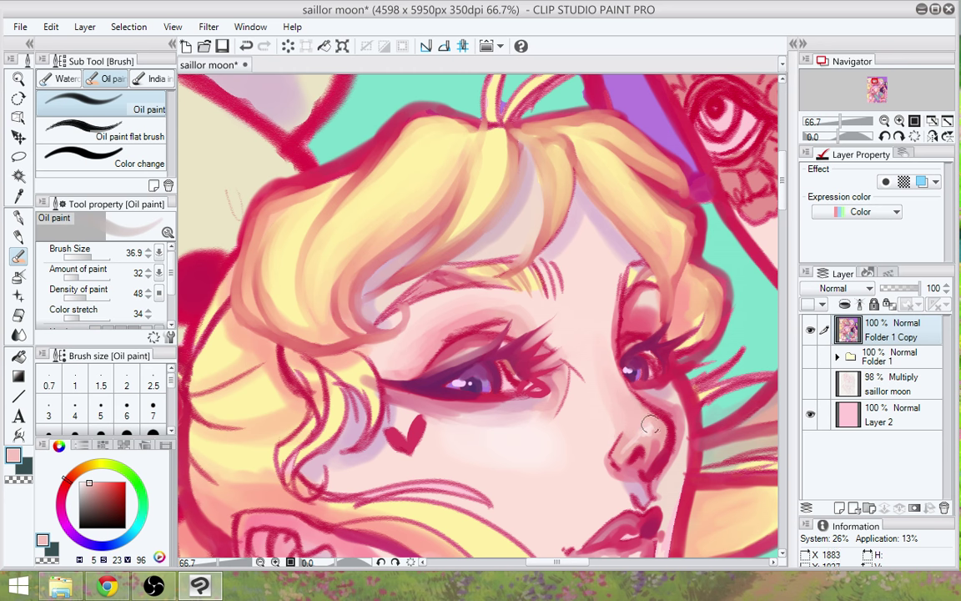
{"action": "left_click", "coordinate": [572, 431], "text": "alt"}
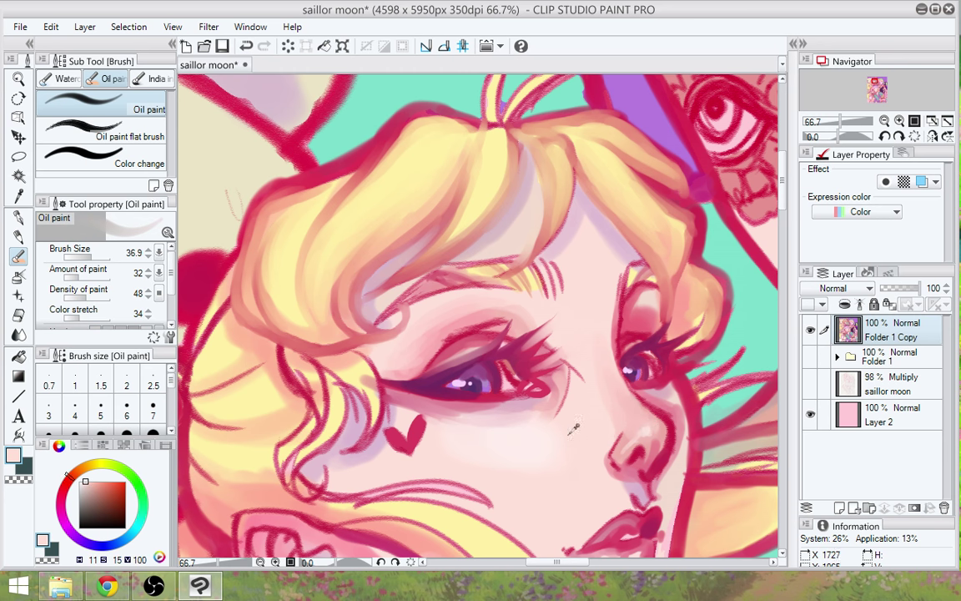
{"action": "left_click", "coordinate": [81, 482]}
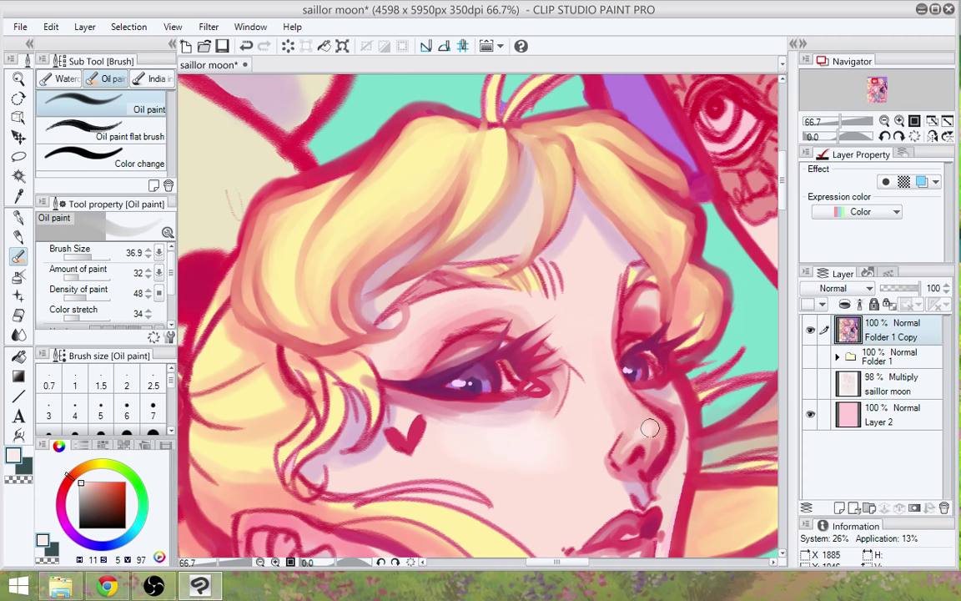
Blend away the thin red lines between the near eye's inner corner and the nose bridge with a sampled pink
{"action": "mouse_move", "coordinate": [630, 497]}
{"action": "left_mouse_down"}
{"action": "mouse_move", "coordinate": [543, 449]}
{"action": "mouse_move", "coordinate": [571, 499]}
{"action": "left_mouse_up"}
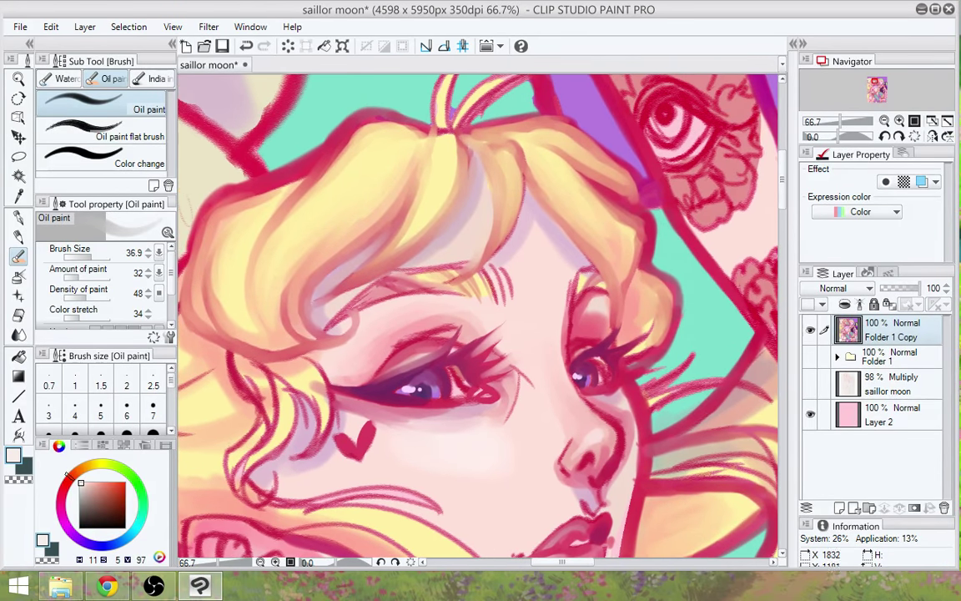
{"action": "left_click", "coordinate": [517, 415], "text": "alt"}
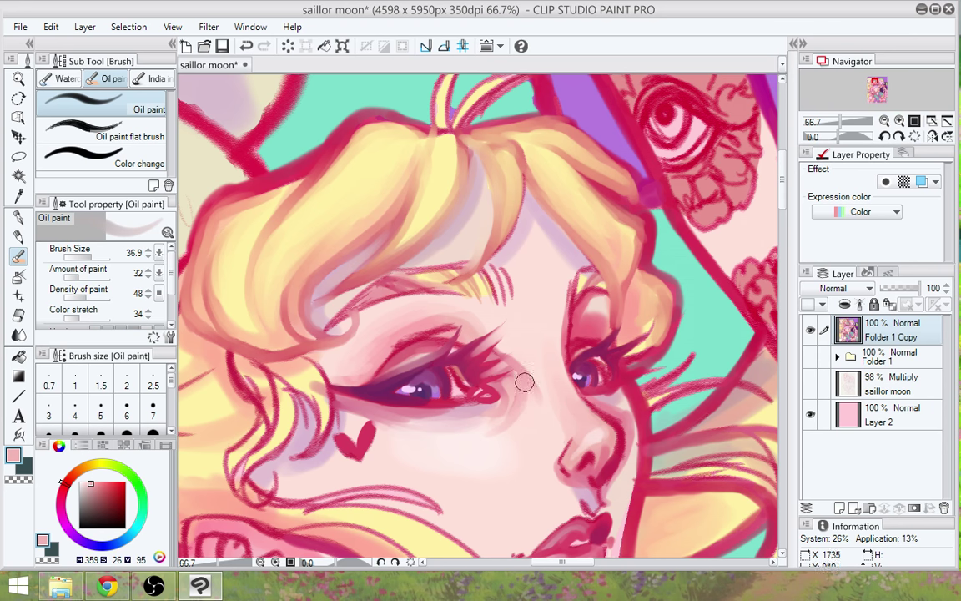
{"action": "mouse_move", "coordinate": [524, 363]}
{"action": "left_mouse_down"}
{"action": "mouse_move", "coordinate": [502, 418]}
{"action": "mouse_move", "coordinate": [596, 457]}
{"action": "mouse_move", "coordinate": [560, 382]}
{"action": "mouse_move", "coordinate": [513, 373]}
{"action": "left_mouse_up"}
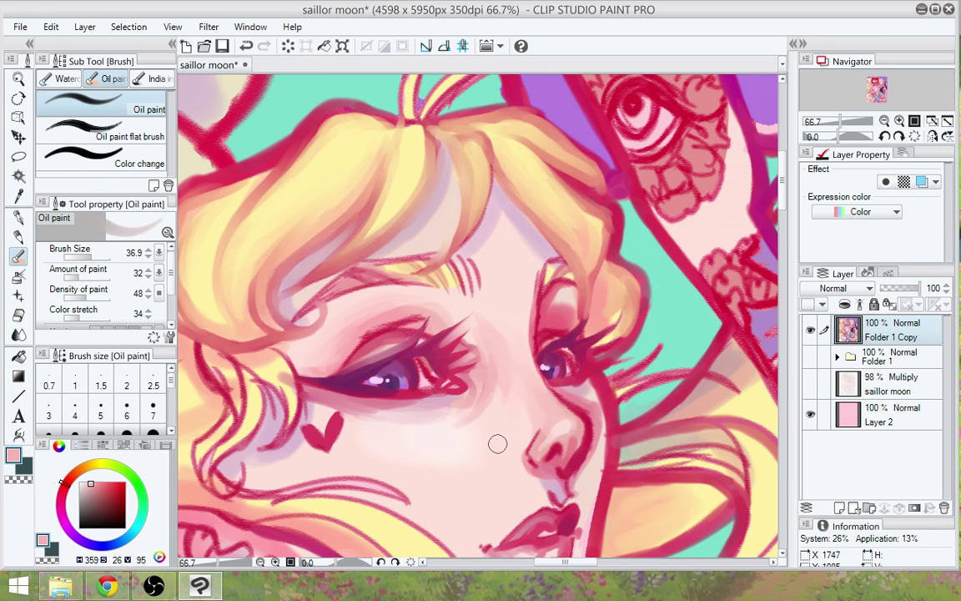
{"action": "left_click_drag", "start_coordinate": [499, 445], "coordinate": [566, 463]}
Repaint the near eye's lid crease with sampled crimson and shade its outer corner with purple
{"action": "left_click", "coordinate": [443, 356], "text": "alt"}
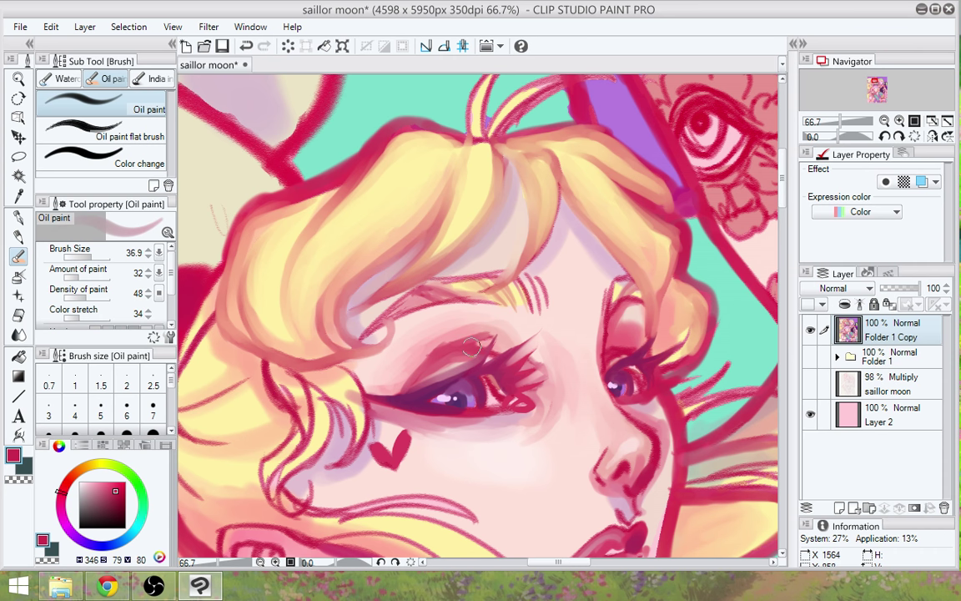
{"action": "left_click", "coordinate": [487, 397], "text": "alt"}
{"action": "left_click_drag", "start_coordinate": [488, 398], "coordinate": [497, 396]}
{"action": "left_click", "coordinate": [498, 399], "text": "alt"}
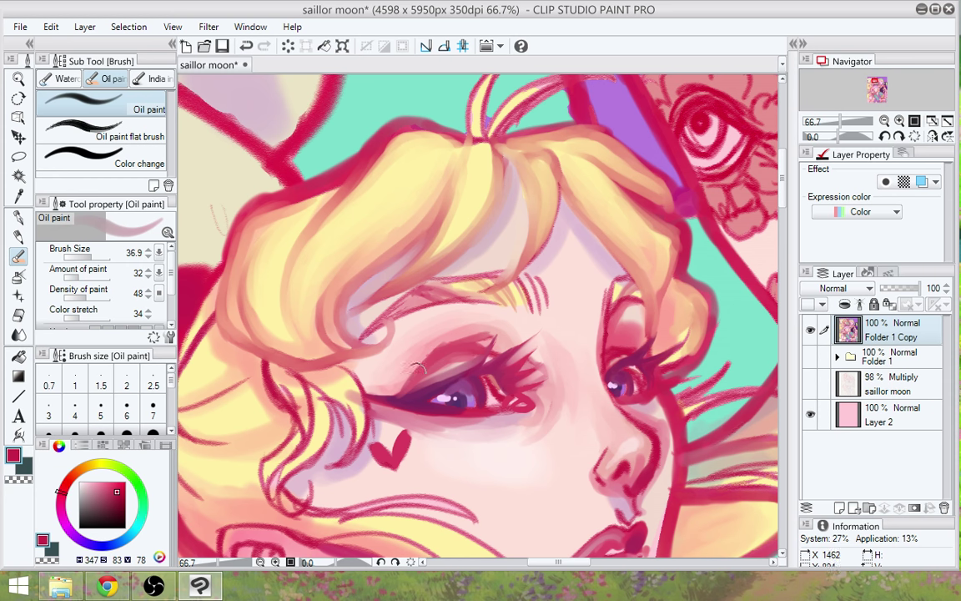
{"action": "left_click", "coordinate": [399, 394], "text": "alt"}
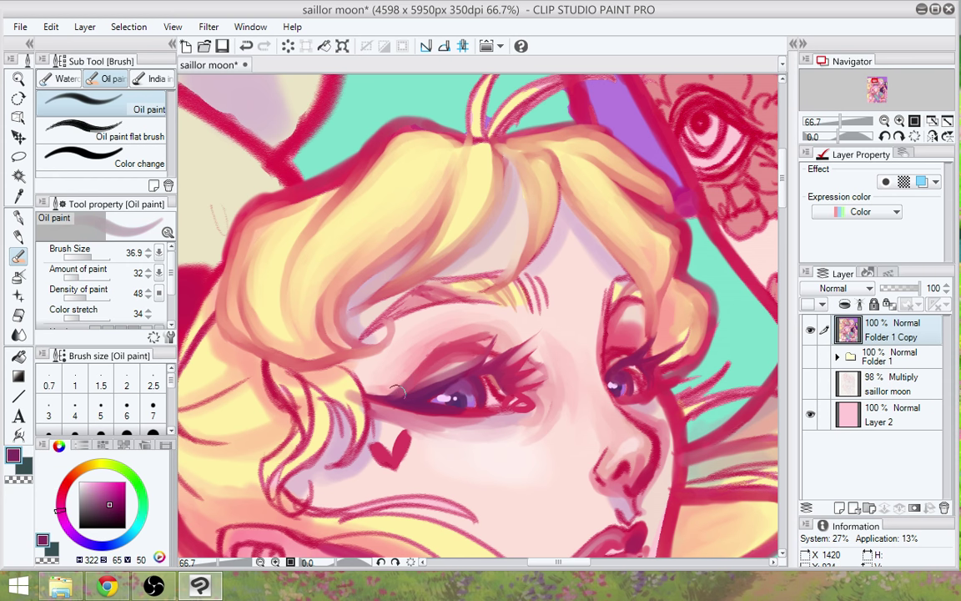
{"action": "left_click_drag", "start_coordinate": [398, 392], "coordinate": [435, 360]}
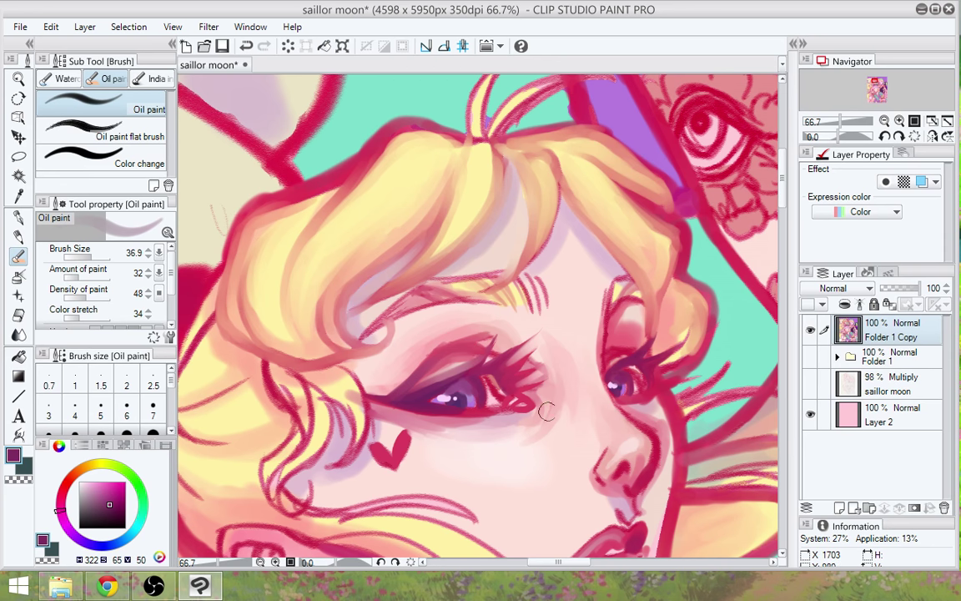
Shade the far eye's inner socket line and the nostril area with the sampled purple
{"action": "left_click_drag", "start_coordinate": [547, 411], "coordinate": [481, 378]}
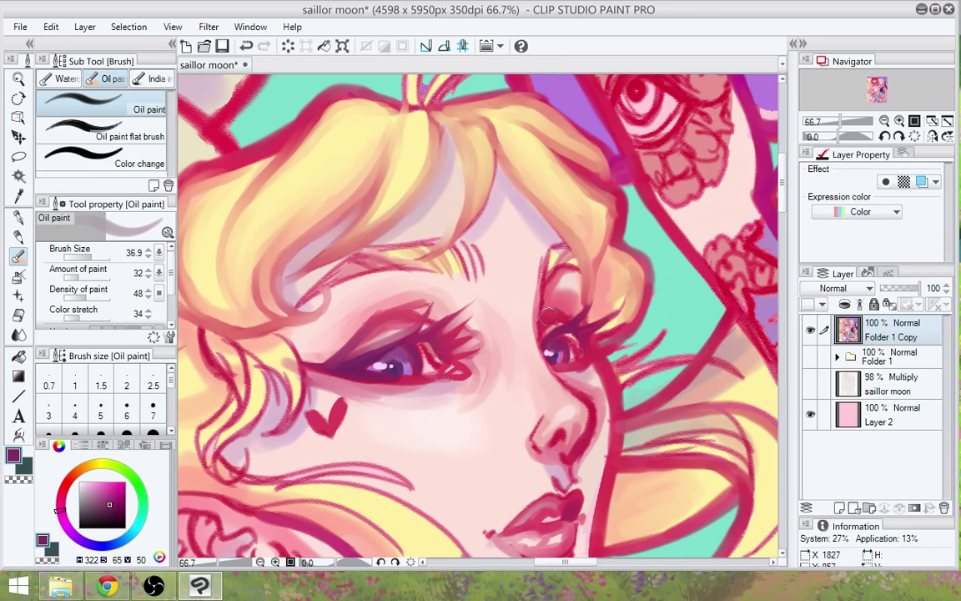
{"action": "left_click_drag", "start_coordinate": [538, 314], "coordinate": [550, 254]}
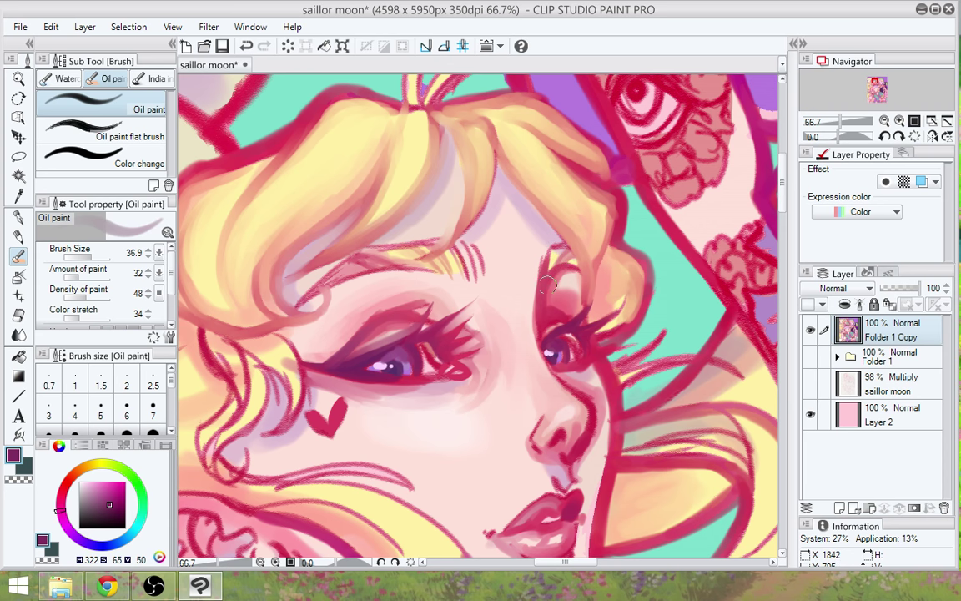
{"action": "mouse_move", "coordinate": [595, 446]}
{"action": "left_mouse_down"}
{"action": "mouse_move", "coordinate": [565, 359]}
{"action": "mouse_move", "coordinate": [515, 332]}
{"action": "mouse_move", "coordinate": [507, 360]}
{"action": "left_mouse_up"}
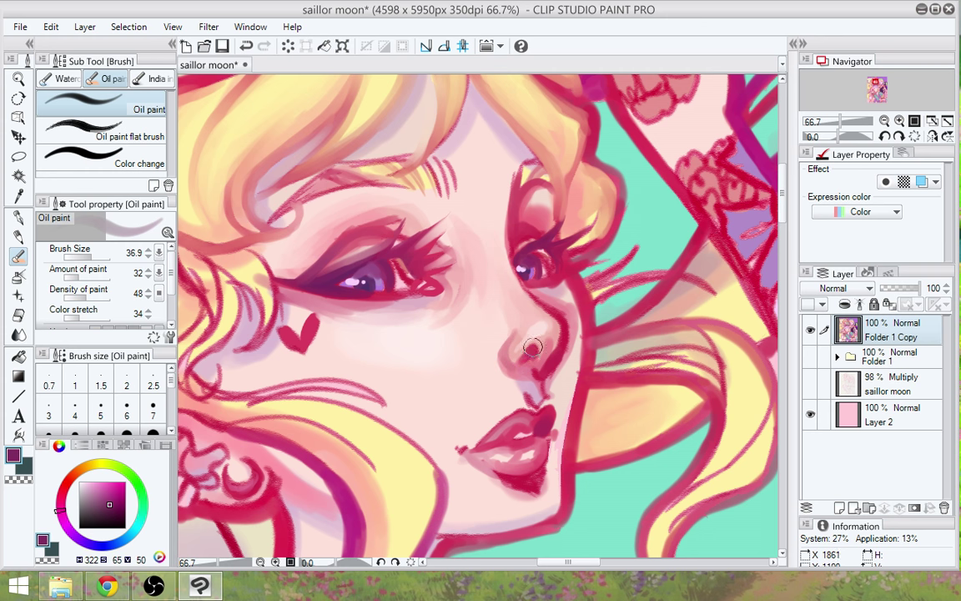
{"action": "mouse_move", "coordinate": [522, 354]}
{"action": "left_mouse_down"}
{"action": "mouse_move", "coordinate": [515, 382]}
{"action": "mouse_move", "coordinate": [561, 412]}
{"action": "left_mouse_up"}
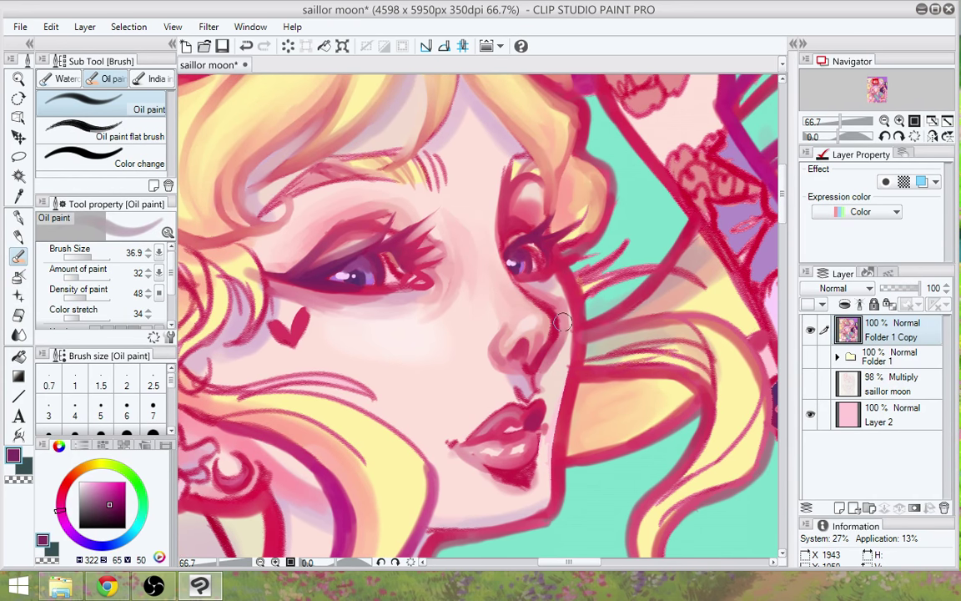
Blend the skin beside the nose with a sampled skin tone, and shade the lips' far corner and lower edge with sampled crimson and red
{"action": "left_click", "coordinate": [551, 377], "text": "alt"}
{"action": "left_click_drag", "start_coordinate": [548, 372], "coordinate": [555, 357]}
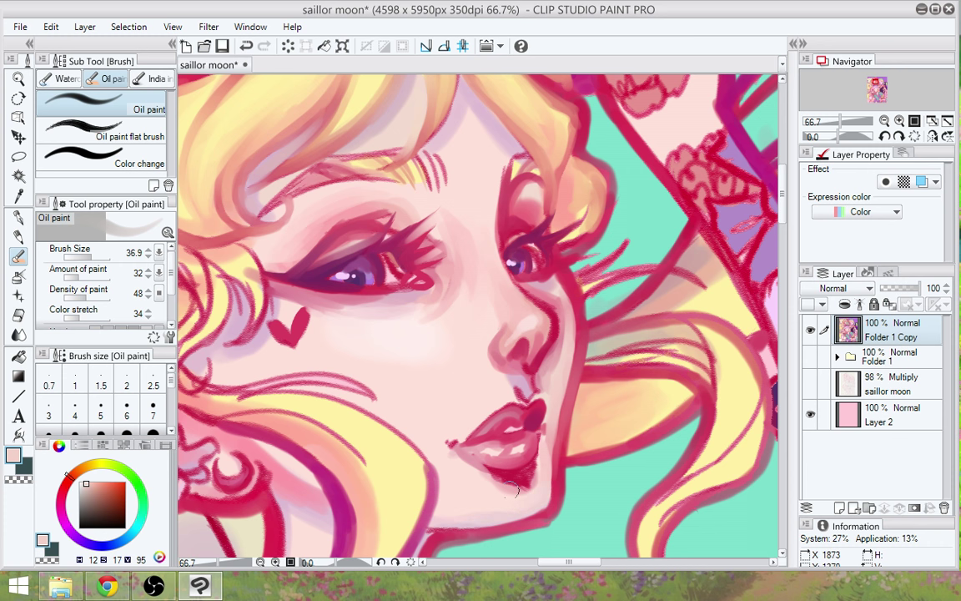
{"action": "left_click", "coordinate": [535, 421], "text": "alt"}
{"action": "left_click_drag", "start_coordinate": [547, 429], "coordinate": [541, 432]}
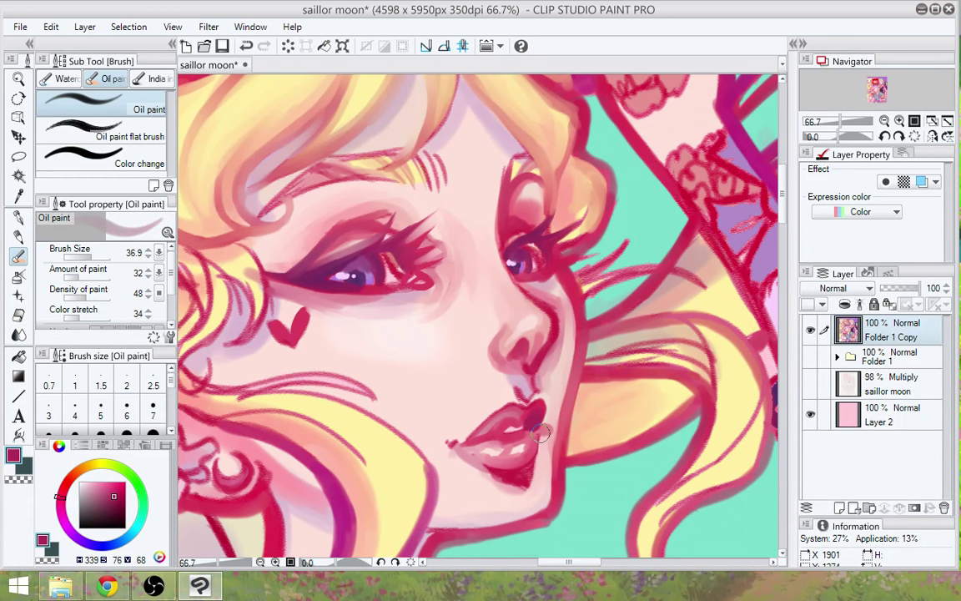
{"action": "left_click", "coordinate": [534, 472], "text": "alt"}
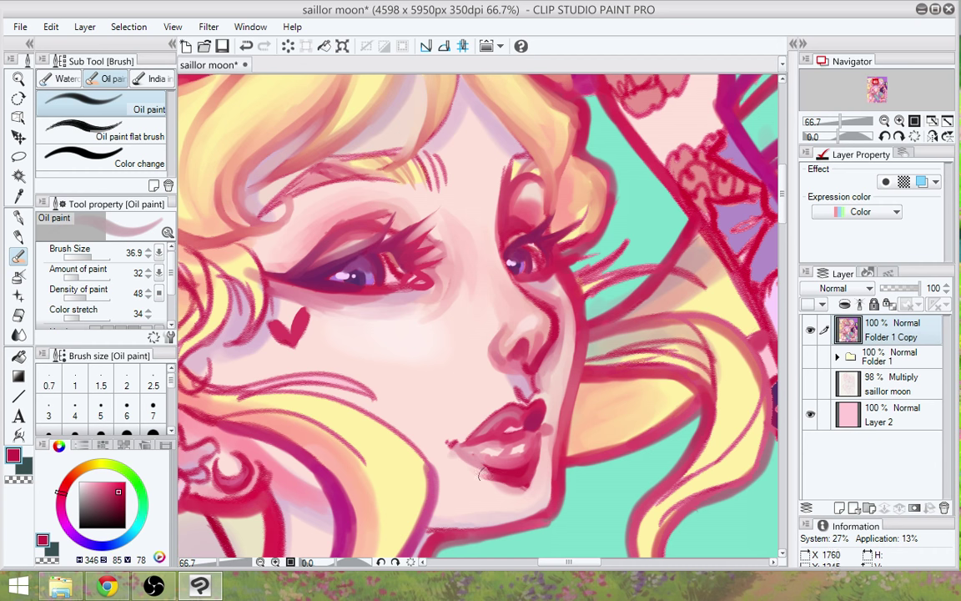
{"action": "left_click_drag", "start_coordinate": [476, 355], "coordinate": [468, 377]}
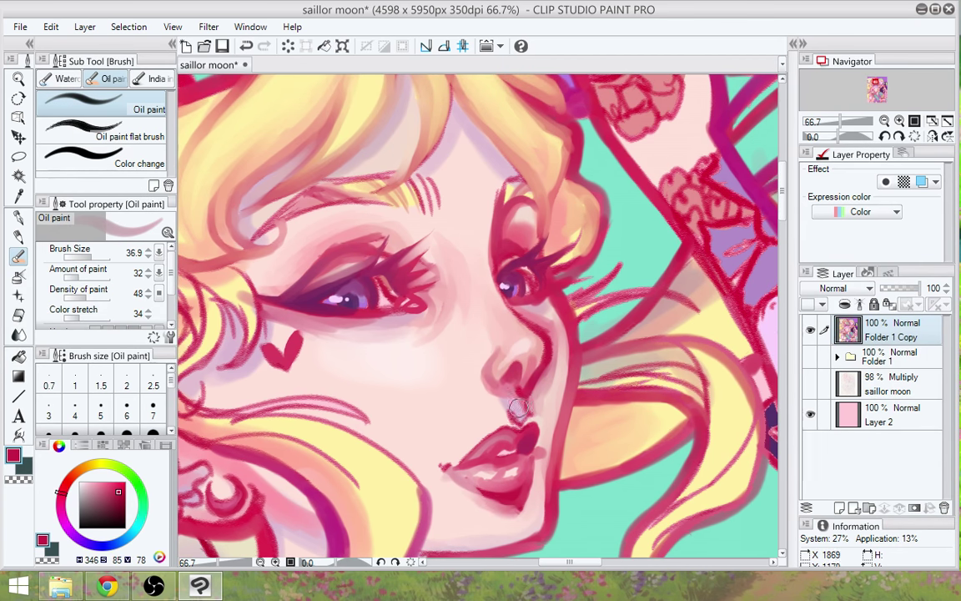
Soften the shading on the tip of the nose with a sampled light pink, H 4, S 26, V 95
{"action": "left_click", "coordinate": [523, 360], "text": "alt"}
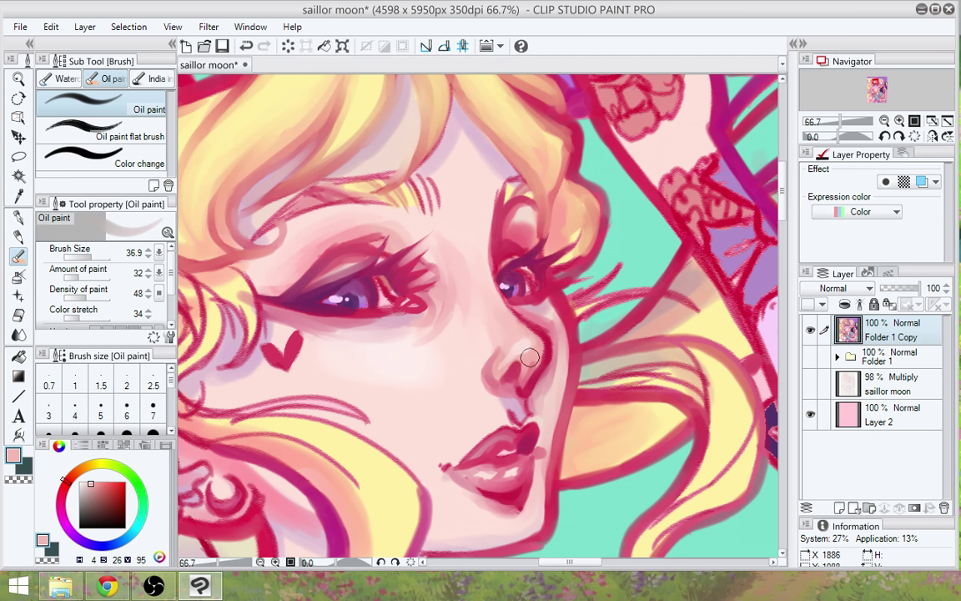
{"action": "left_click_drag", "start_coordinate": [492, 411], "coordinate": [484, 421]}
{"action": "left_click_drag", "start_coordinate": [538, 371], "coordinate": [522, 351]}
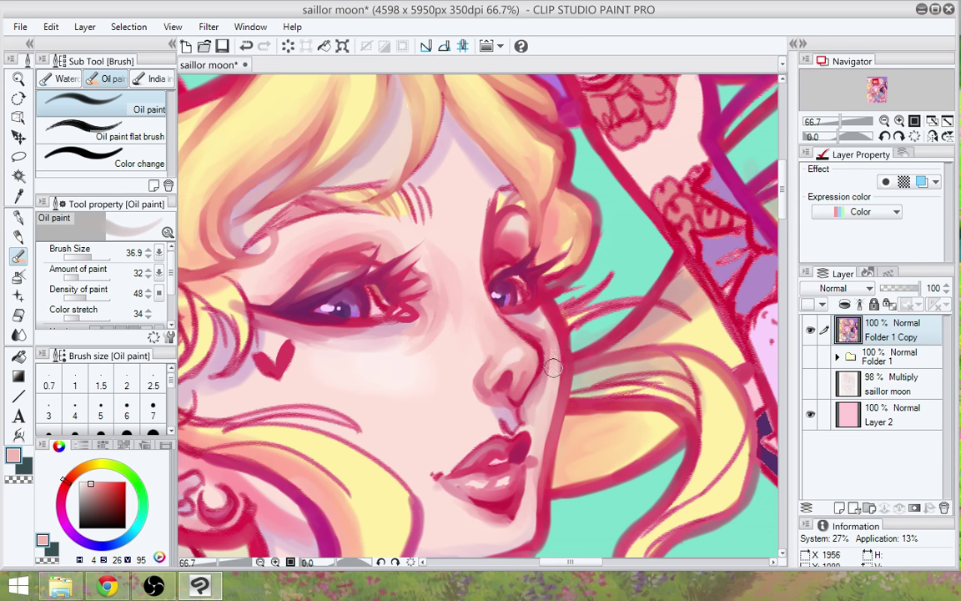
{"action": "left_click_drag", "start_coordinate": [540, 381], "coordinate": [582, 424]}
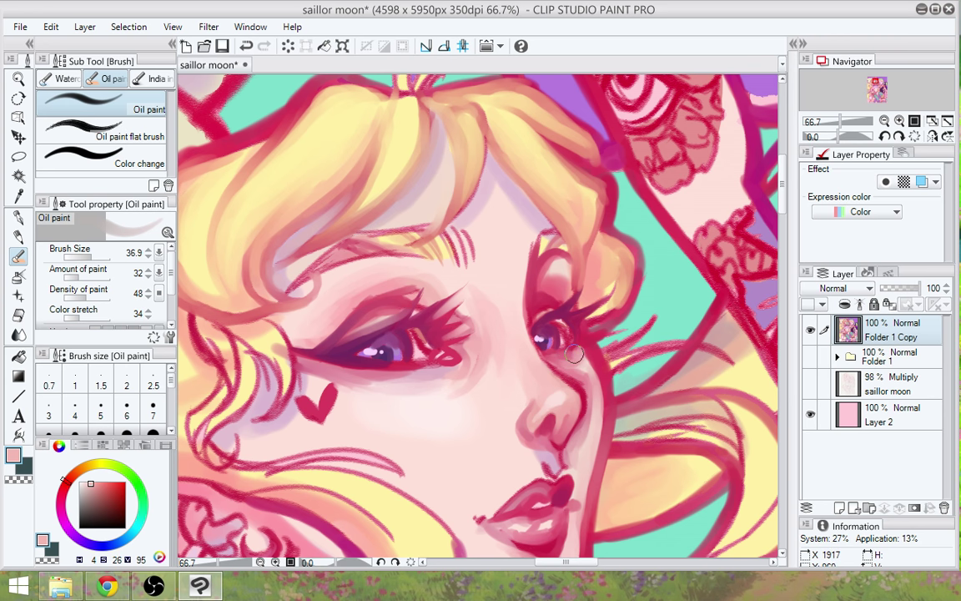
{"action": "scroll", "coordinate": [574, 355], "scroll_direction": "left", "scroll_amount": 3}
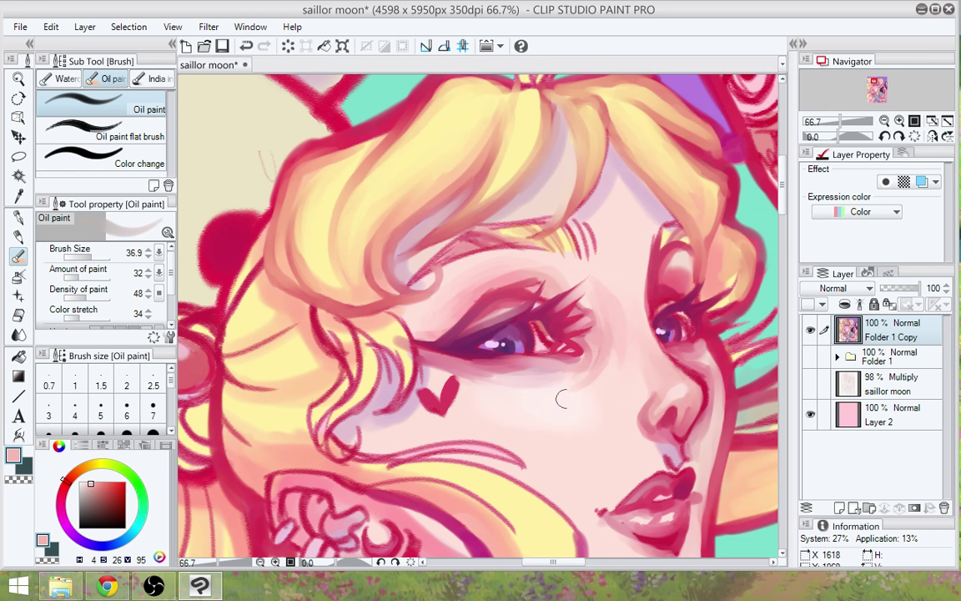
{"action": "left_click_drag", "start_coordinate": [565, 399], "coordinate": [501, 426]}
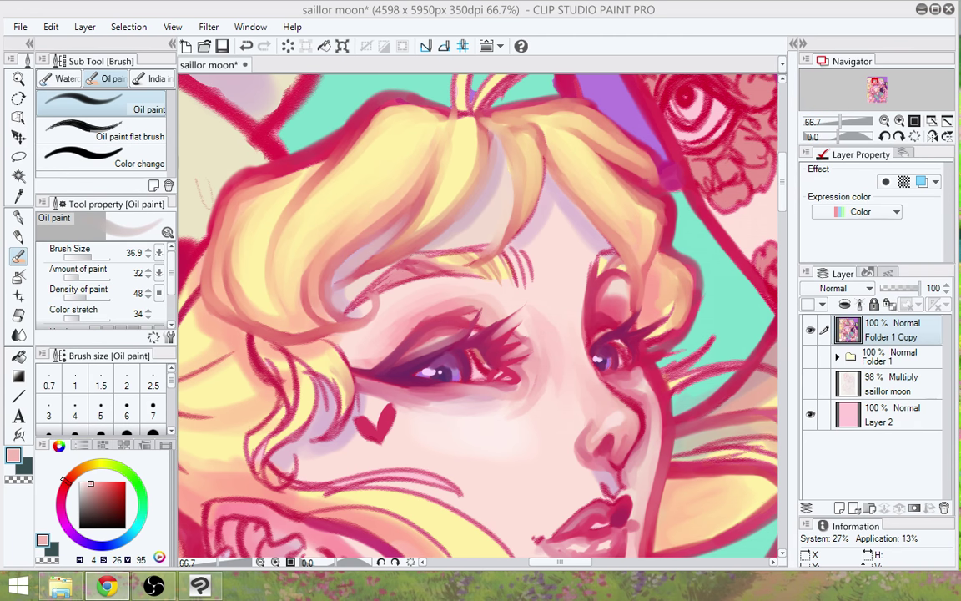
Blend the skin around the small curl at the near temple with sampled pale pink and dusty pink, H 351, S 19, V 87
{"action": "left_click", "coordinate": [389, 301]}
{"action": "left_click", "coordinate": [363, 309], "text": "alt"}
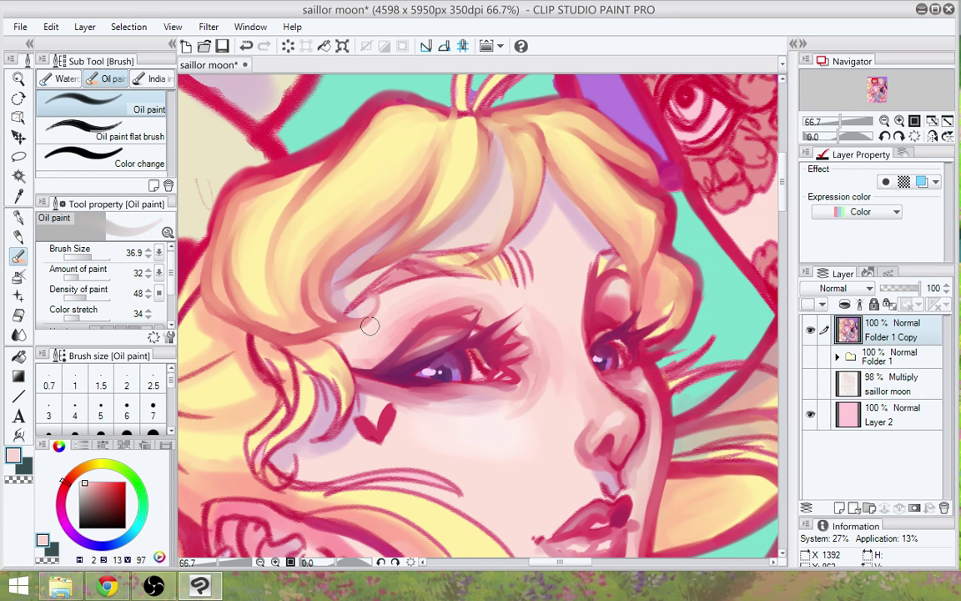
{"action": "left_click", "coordinate": [387, 238], "text": "alt"}
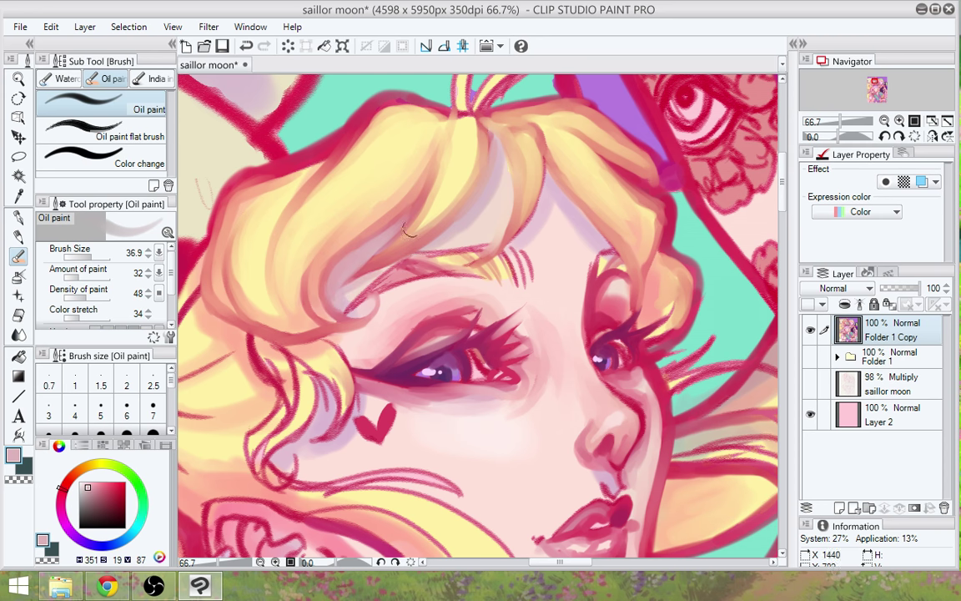
Rework the outline and strands at the crown of the bangs with a sampled crimson, H 346, S 72, V 86
{"action": "left_click_drag", "start_coordinate": [542, 187], "coordinate": [518, 309]}
{"action": "left_click", "coordinate": [429, 235], "text": "alt"}
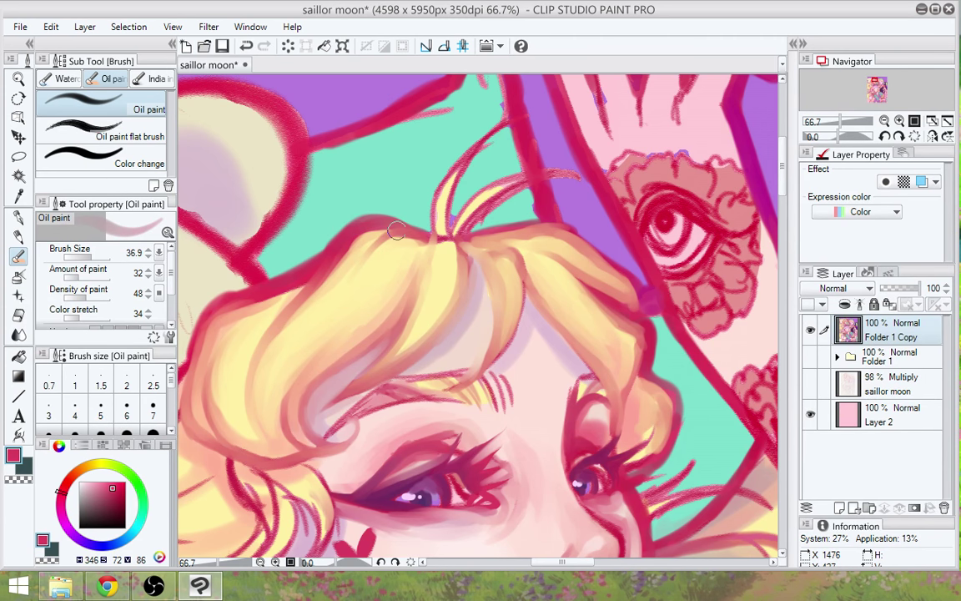
{"action": "left_click_drag", "start_coordinate": [396, 232], "coordinate": [345, 289]}
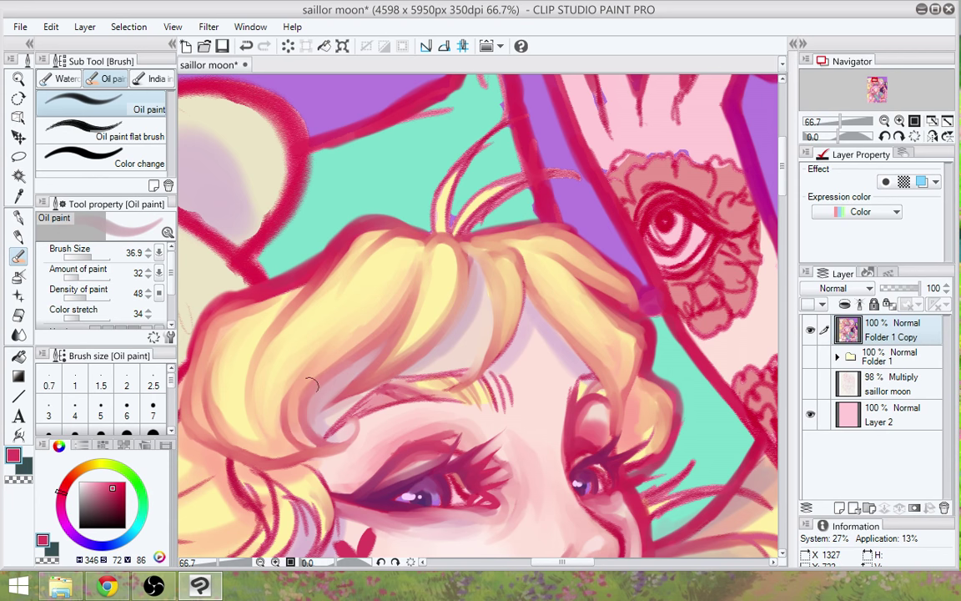
Shade the near eyebrow's lower edge and inner lines with a sampled rose, and blend those lines into the forehead with a pale skin tone
{"action": "left_click_drag", "start_coordinate": [519, 554], "coordinate": [551, 397]}
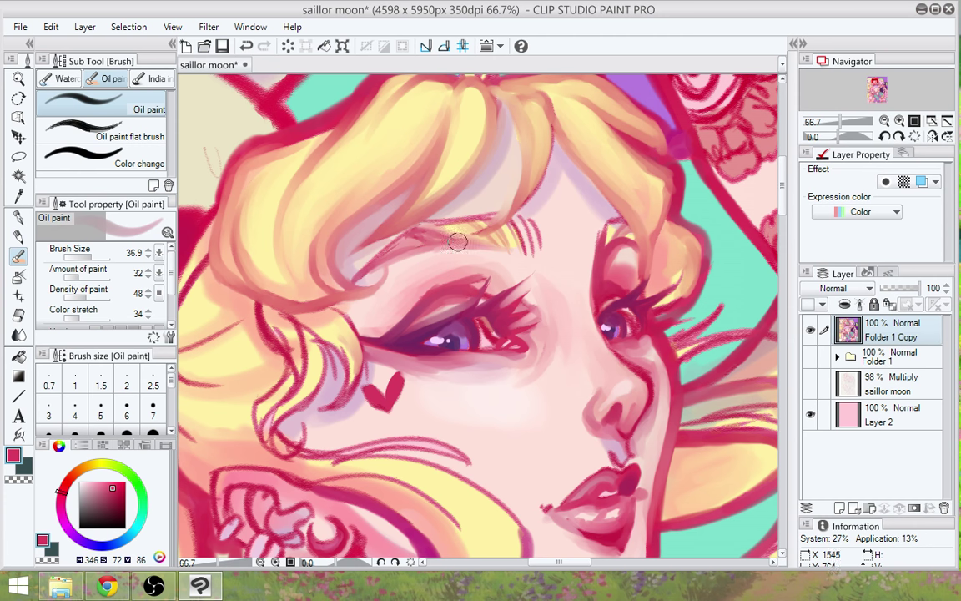
{"action": "left_click", "coordinate": [441, 292], "text": "alt"}
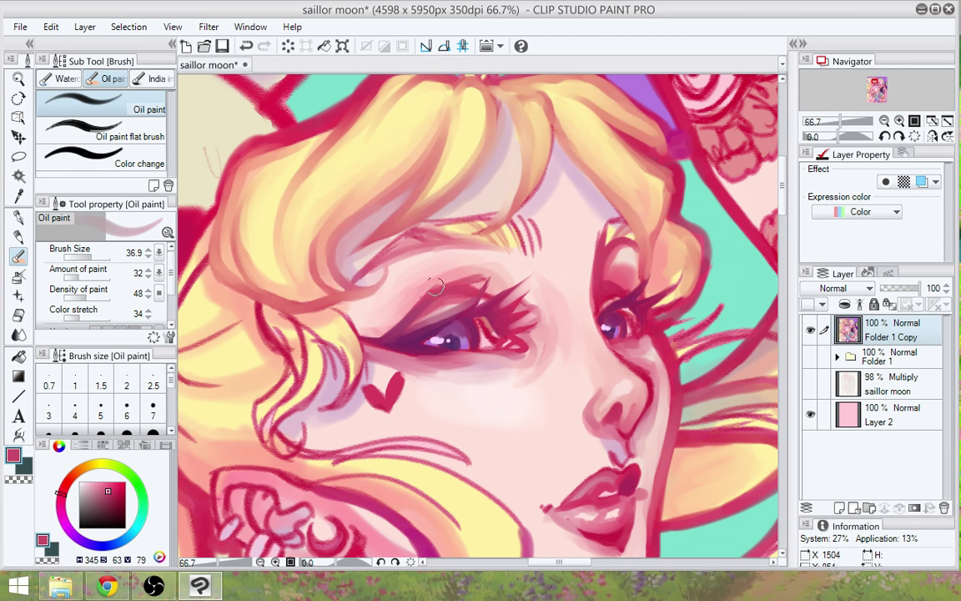
{"action": "left_click_drag", "start_coordinate": [364, 273], "coordinate": [472, 252]}
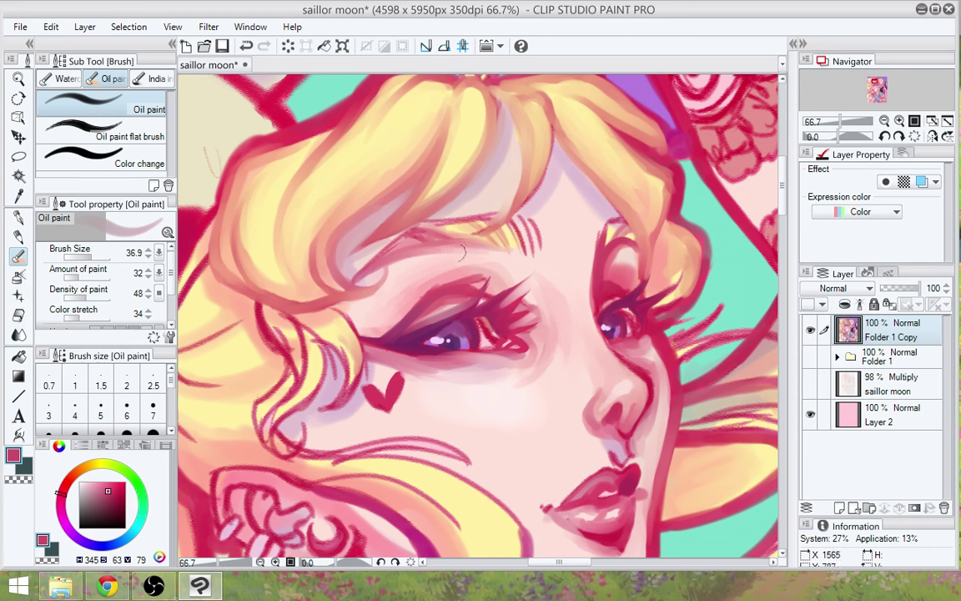
{"action": "mouse_move", "coordinate": [510, 214]}
{"action": "left_mouse_down"}
{"action": "mouse_move", "coordinate": [521, 251]}
{"action": "mouse_move", "coordinate": [520, 215]}
{"action": "mouse_move", "coordinate": [532, 269]}
{"action": "mouse_move", "coordinate": [524, 226]}
{"action": "mouse_move", "coordinate": [527, 266]}
{"action": "mouse_move", "coordinate": [532, 225]}
{"action": "mouse_move", "coordinate": [536, 249]}
{"action": "mouse_move", "coordinate": [538, 229]}
{"action": "mouse_move", "coordinate": [538, 280]}
{"action": "left_mouse_up"}
{"action": "left_click_drag", "start_coordinate": [539, 220], "coordinate": [539, 236]}
{"action": "left_click", "coordinate": [543, 239], "text": "alt"}
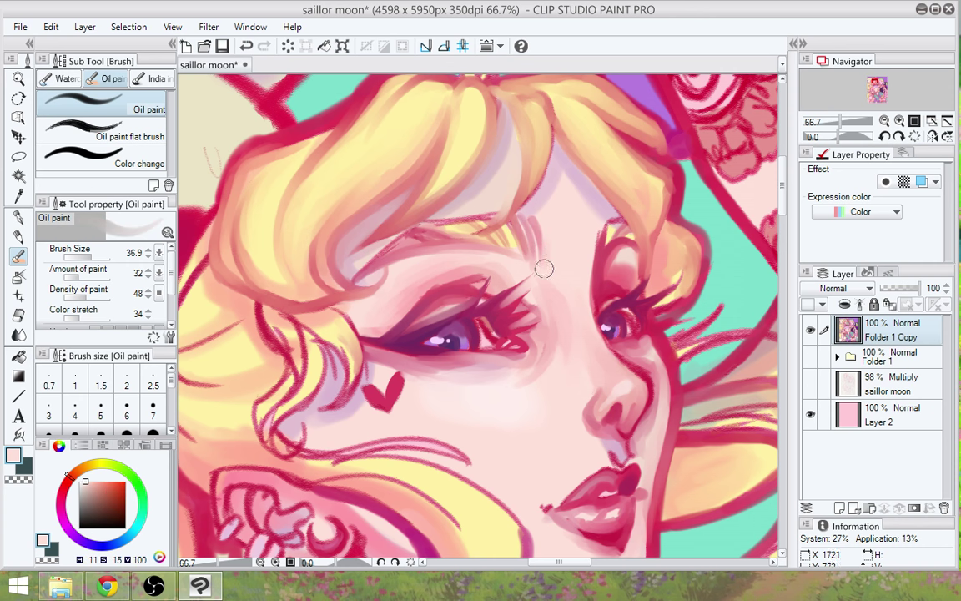
{"action": "mouse_move", "coordinate": [542, 266]}
{"action": "left_mouse_down"}
{"action": "mouse_move", "coordinate": [531, 261]}
{"action": "mouse_move", "coordinate": [531, 239]}
{"action": "left_mouse_up"}
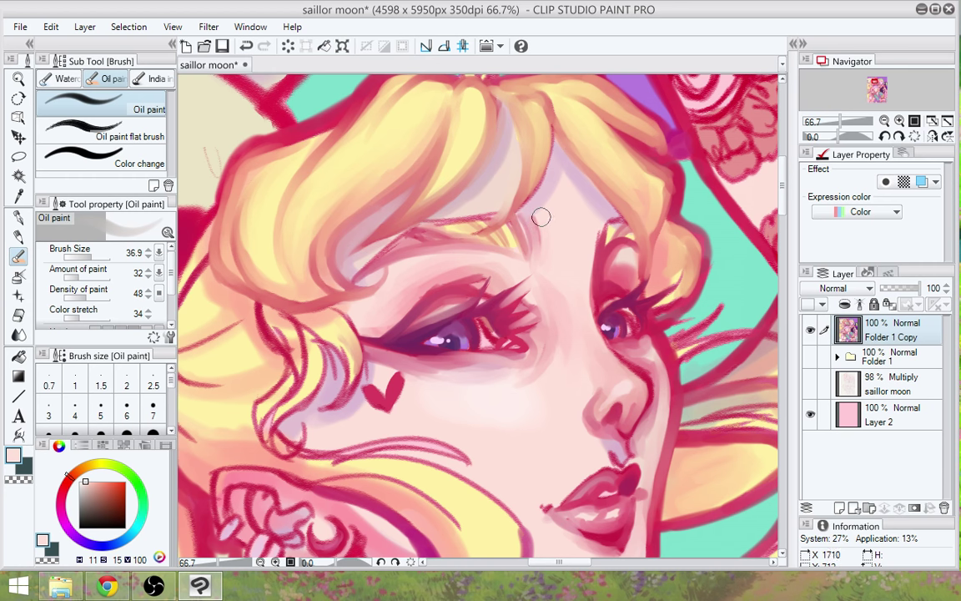
Repaint the near eyebrow's upper edge with a sampled rose, H 348, S 56, V 85
{"action": "mouse_move", "coordinate": [582, 353]}
{"action": "left_mouse_down"}
{"action": "mouse_move", "coordinate": [605, 422]}
{"action": "mouse_move", "coordinate": [618, 394]}
{"action": "left_mouse_up"}
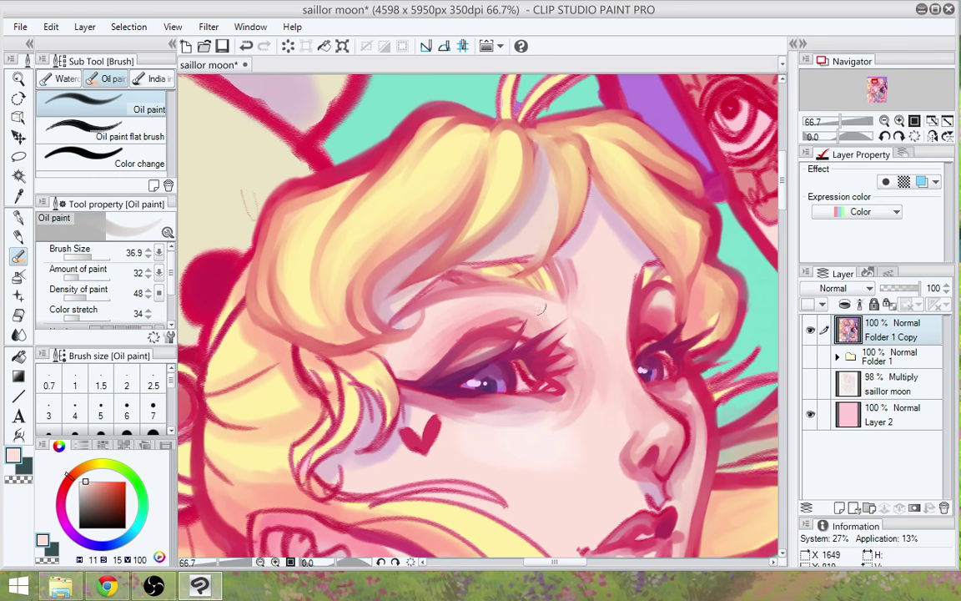
{"action": "left_click", "coordinate": [458, 267], "text": "alt"}
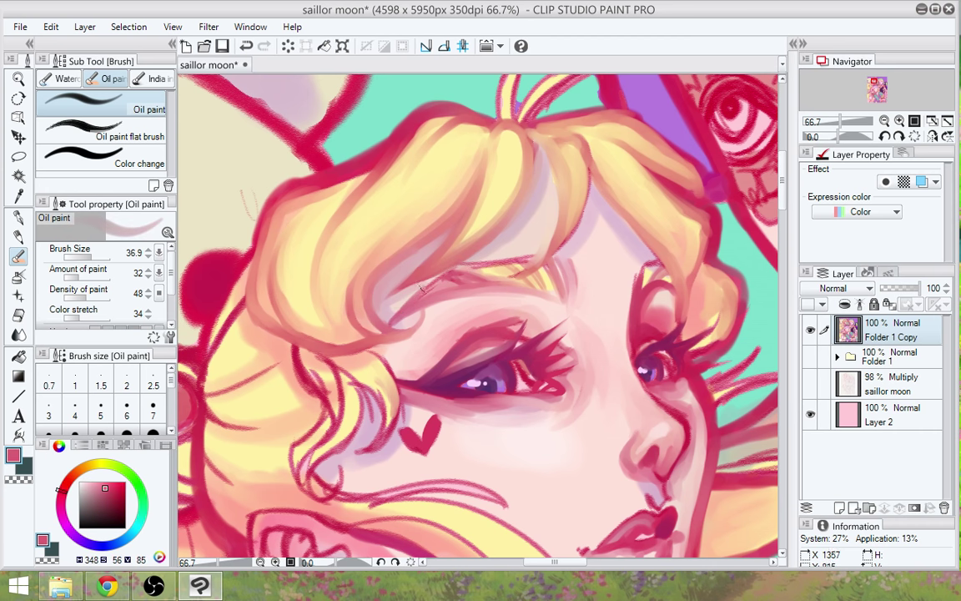
{"action": "left_click_drag", "start_coordinate": [456, 265], "coordinate": [528, 257]}
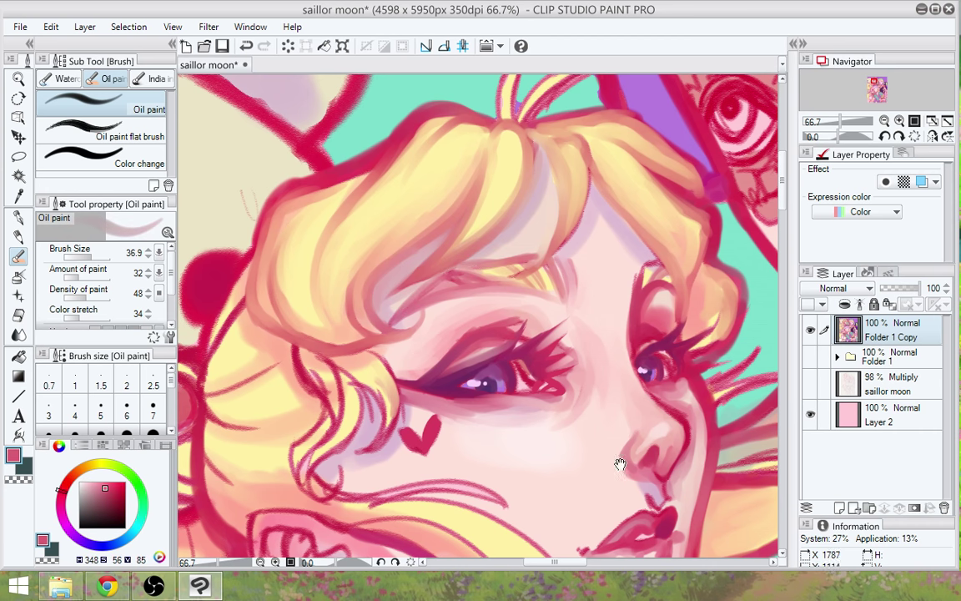
Fill the near eyebrow with a sampled light orange, H 27, S 39, V 98, covering its yellow inner end
{"action": "left_click_drag", "start_coordinate": [620, 463], "coordinate": [568, 411]}
{"action": "left_click", "coordinate": [618, 192], "text": "alt"}
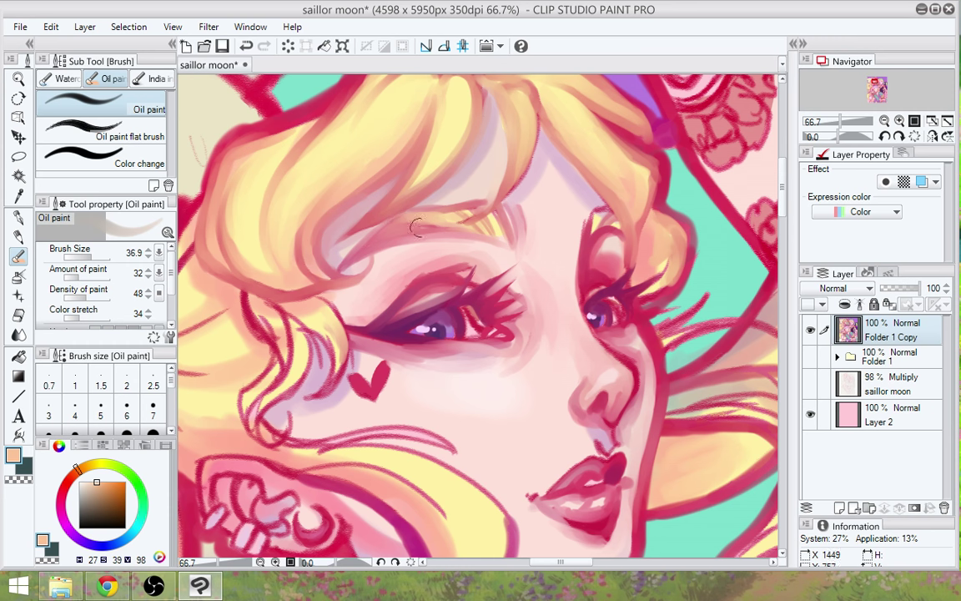
{"action": "mouse_move", "coordinate": [447, 229]}
{"action": "left_mouse_down"}
{"action": "mouse_move", "coordinate": [507, 238]}
{"action": "mouse_move", "coordinate": [492, 217]}
{"action": "mouse_move", "coordinate": [471, 225]}
{"action": "mouse_move", "coordinate": [485, 198]}
{"action": "mouse_move", "coordinate": [468, 215]}
{"action": "mouse_move", "coordinate": [425, 218]}
{"action": "mouse_move", "coordinate": [458, 223]}
{"action": "mouse_move", "coordinate": [392, 231]}
{"action": "mouse_move", "coordinate": [473, 229]}
{"action": "mouse_move", "coordinate": [388, 239]}
{"action": "mouse_move", "coordinate": [506, 227]}
{"action": "mouse_move", "coordinate": [492, 214]}
{"action": "mouse_move", "coordinate": [499, 231]}
{"action": "mouse_move", "coordinate": [493, 212]}
{"action": "mouse_move", "coordinate": [511, 248]}
{"action": "left_mouse_up"}
{"action": "mouse_move", "coordinate": [496, 212]}
{"action": "left_mouse_down"}
{"action": "mouse_move", "coordinate": [513, 247]}
{"action": "mouse_move", "coordinate": [508, 238]}
{"action": "left_mouse_up"}
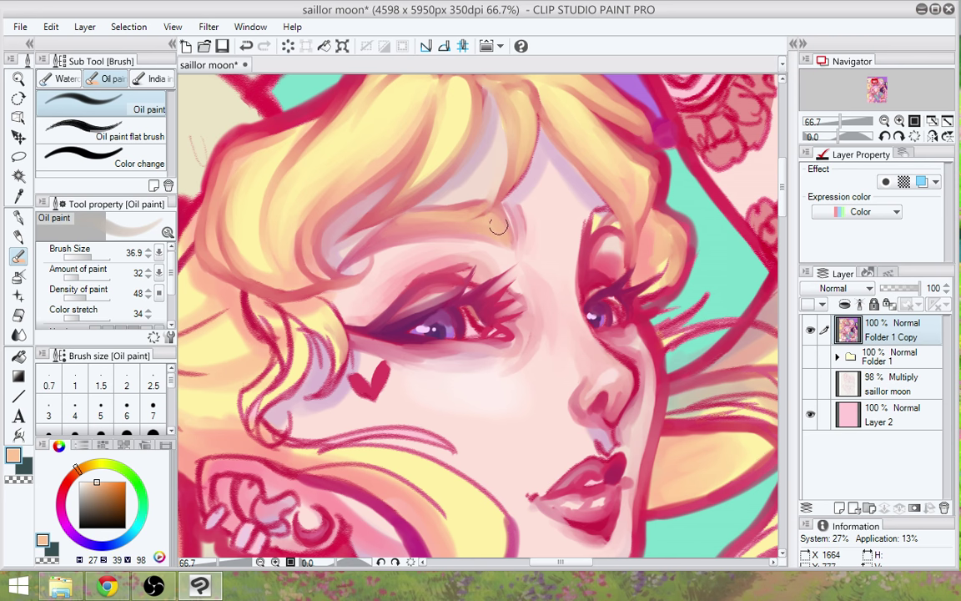
Paint the far edge of the bangs with light orange and define it with a sampled crimson, H 346, S 78, V 80
{"action": "left_click_drag", "start_coordinate": [523, 395], "coordinate": [518, 424]}
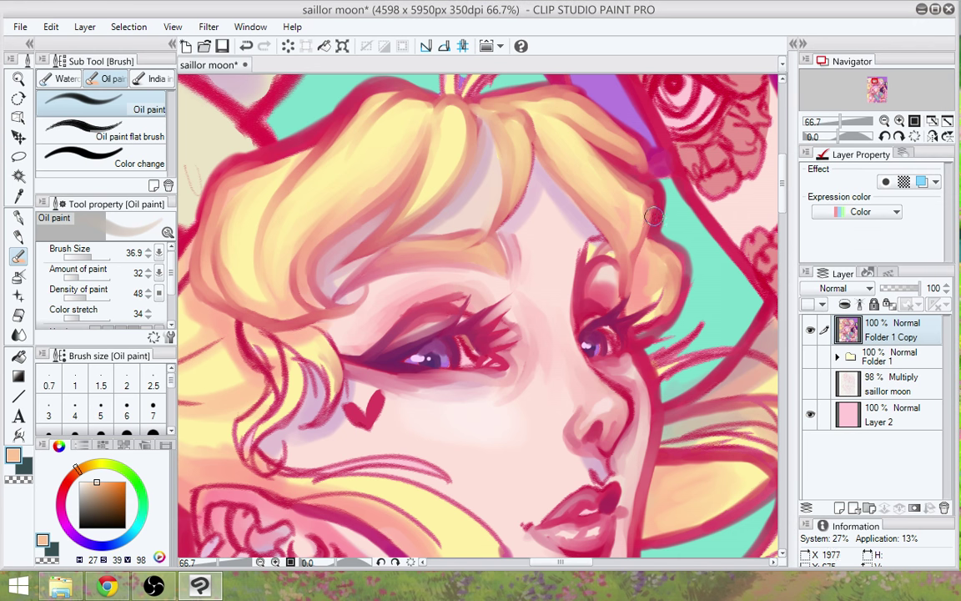
{"action": "left_click_drag", "start_coordinate": [650, 201], "coordinate": [641, 233]}
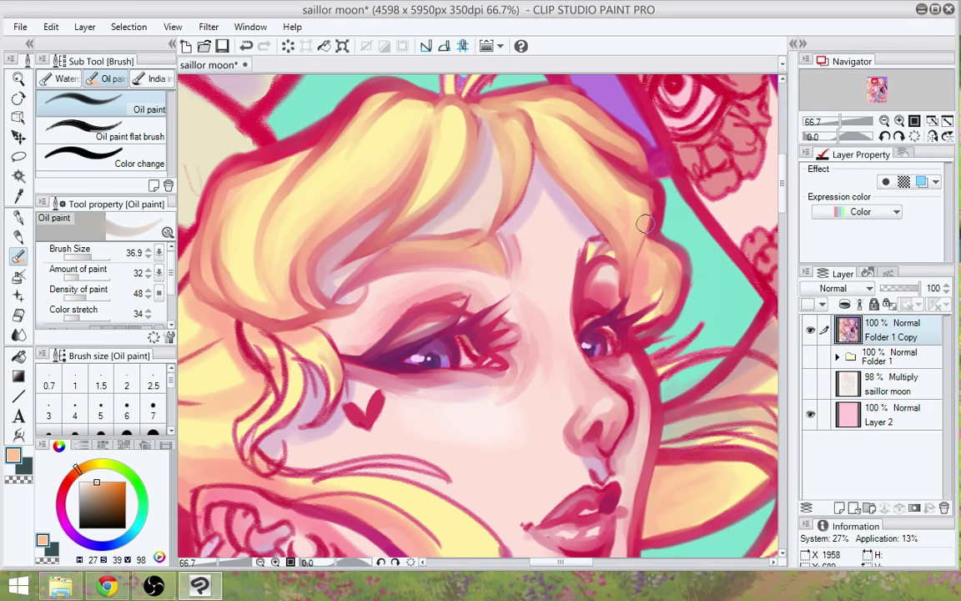
{"action": "left_click", "coordinate": [664, 213], "text": "alt"}
{"action": "left_click_drag", "start_coordinate": [665, 214], "coordinate": [640, 283]}
{"action": "left_click_drag", "start_coordinate": [660, 238], "coordinate": [633, 302]}
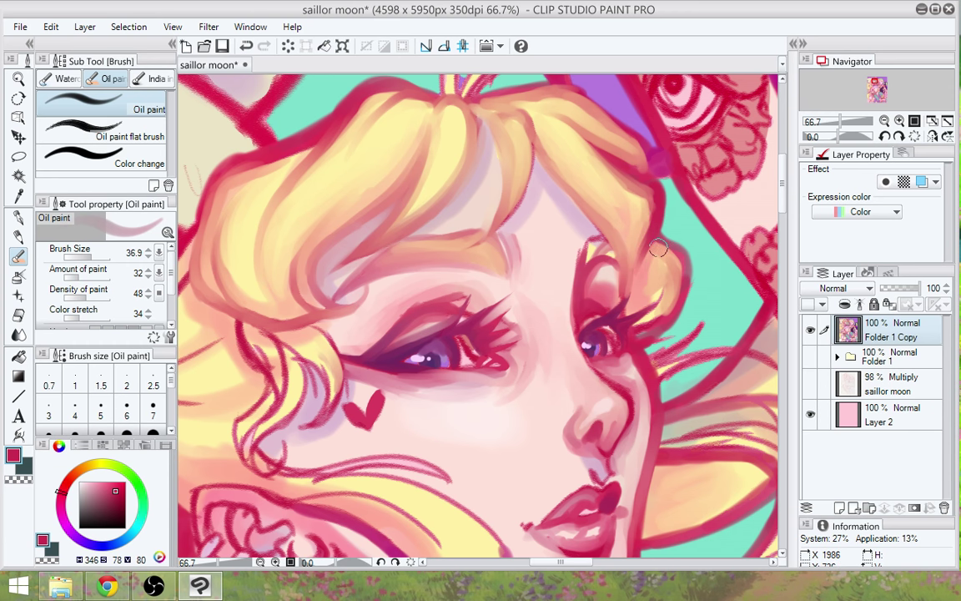
Shade the curl beside the far eye with crimson and repaint the strand edge at the forehead parting
{"action": "left_click_drag", "start_coordinate": [666, 252], "coordinate": [647, 285]}
{"action": "left_click_drag", "start_coordinate": [659, 249], "coordinate": [649, 276]}
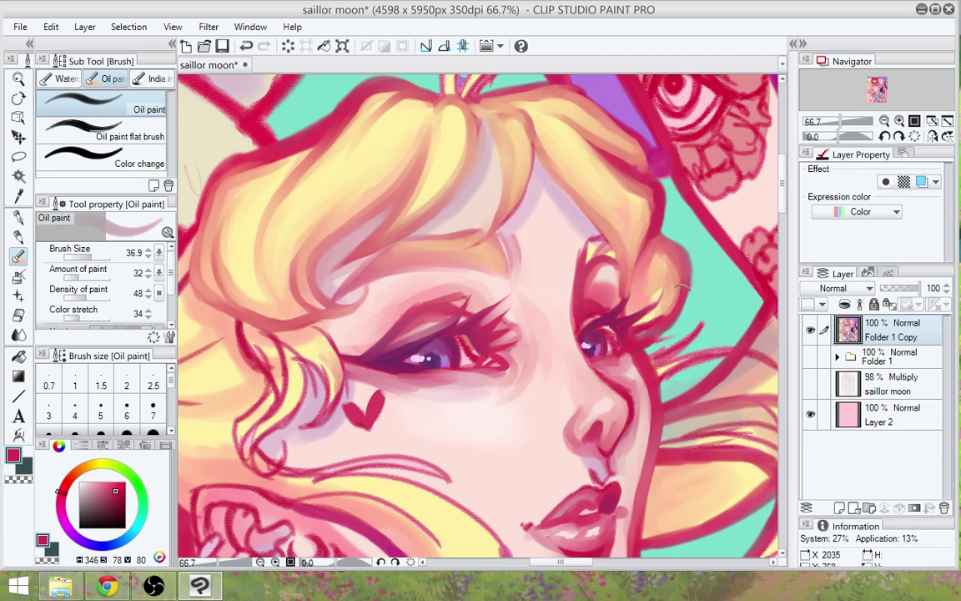
{"action": "left_click_drag", "start_coordinate": [678, 279], "coordinate": [668, 304]}
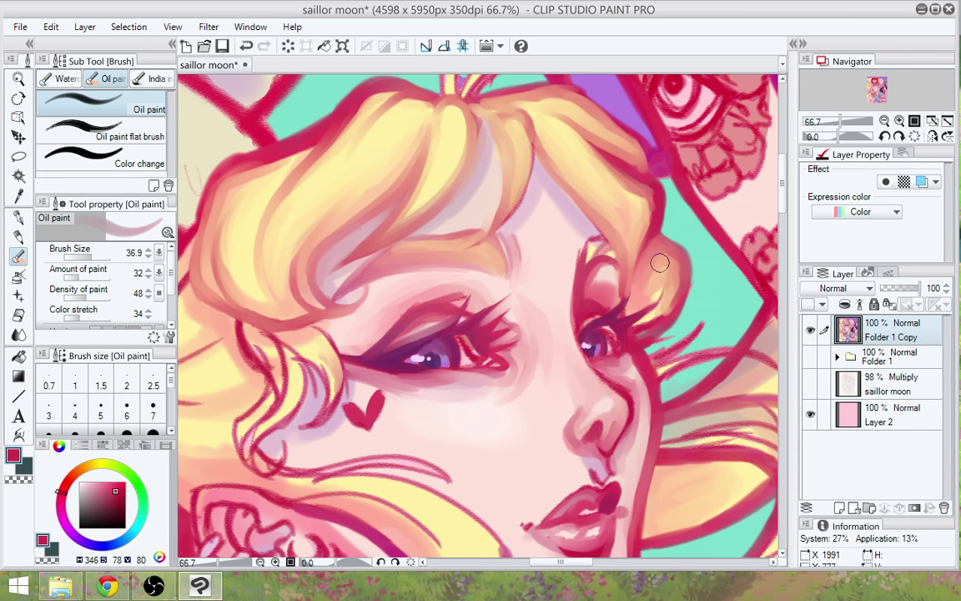
{"action": "left_click_drag", "start_coordinate": [671, 263], "coordinate": [679, 290]}
{"action": "left_click_drag", "start_coordinate": [647, 257], "coordinate": [639, 323]}
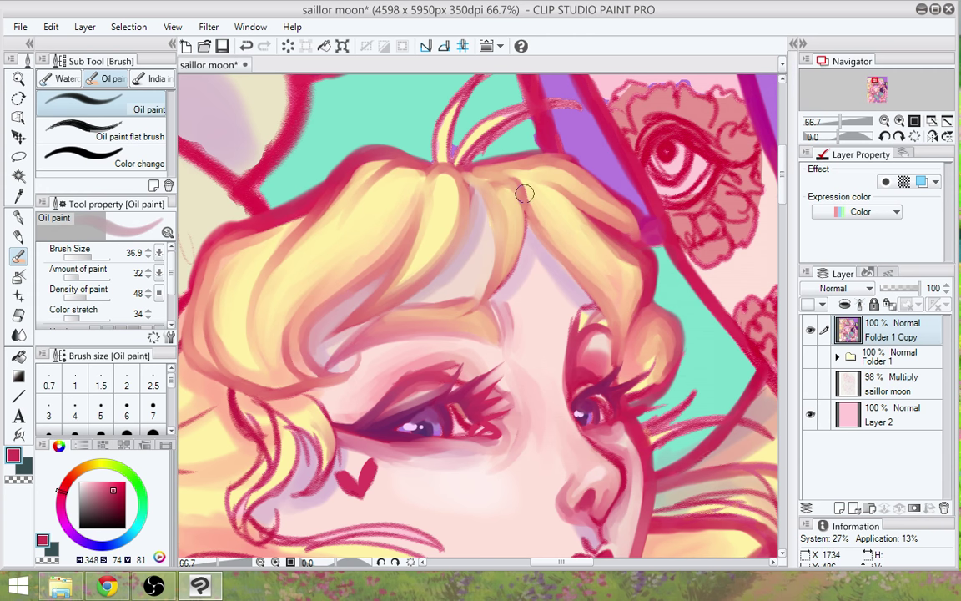
{"action": "left_click_drag", "start_coordinate": [524, 209], "coordinate": [510, 273]}
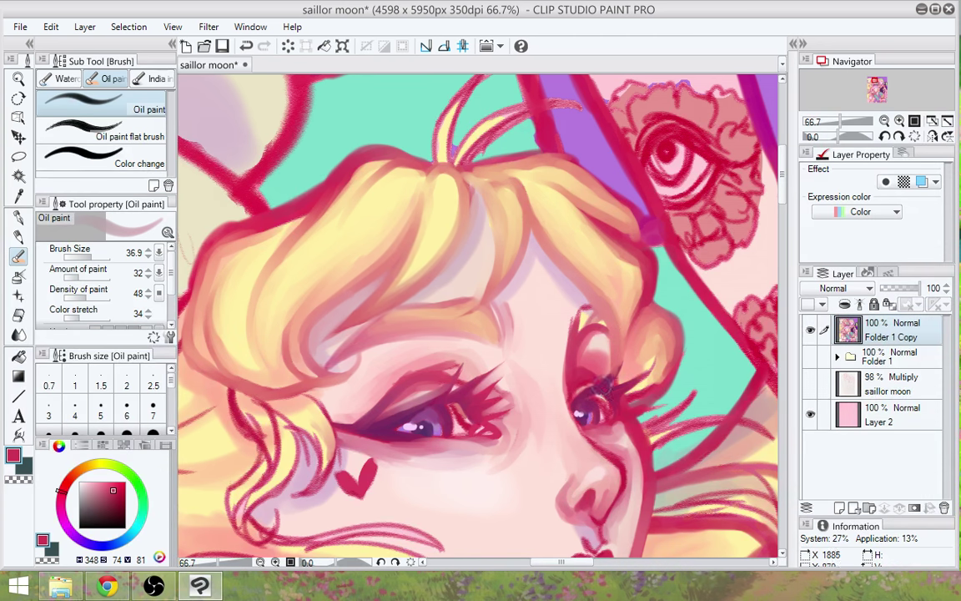
Repaint the far eye's lashes with sampled plum, and shade its inner socket line and the philtrum with a sampled magenta, H 338, S 68, V 65
{"action": "left_click", "coordinate": [600, 386], "text": "alt"}
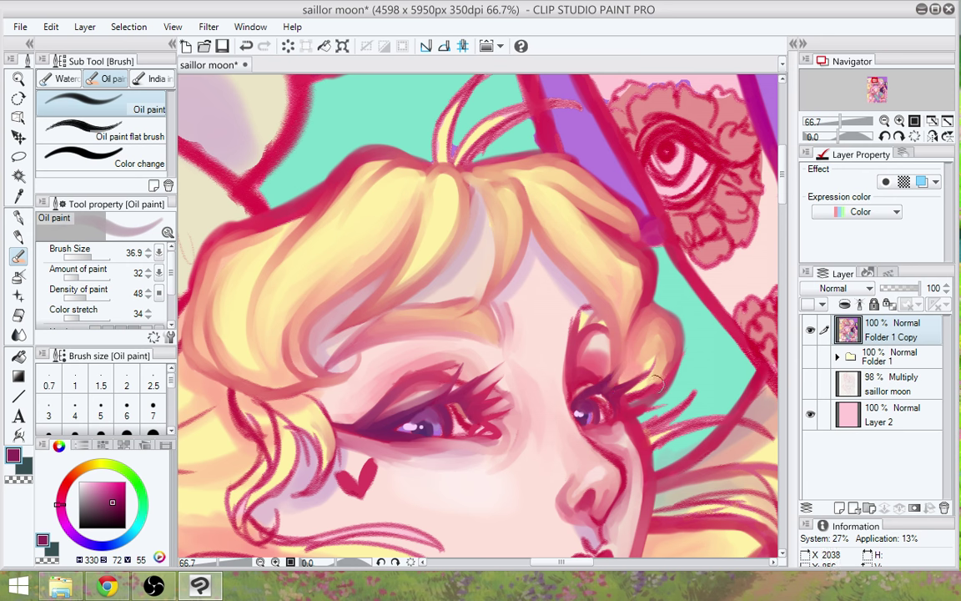
{"action": "left_click", "coordinate": [632, 385], "text": "alt"}
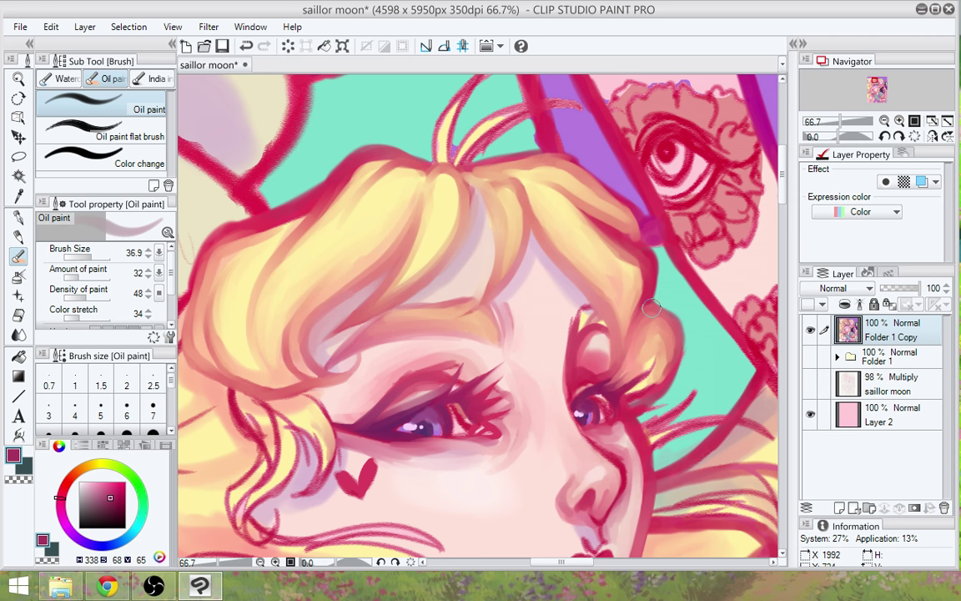
{"action": "left_click_drag", "start_coordinate": [676, 434], "coordinate": [686, 367]}
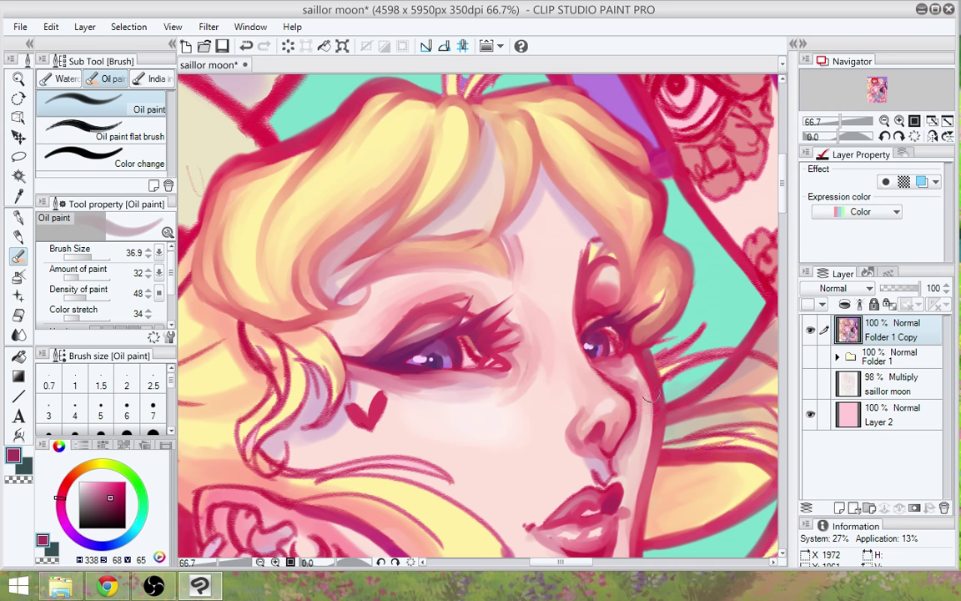
{"action": "left_click_drag", "start_coordinate": [634, 377], "coordinate": [586, 350]}
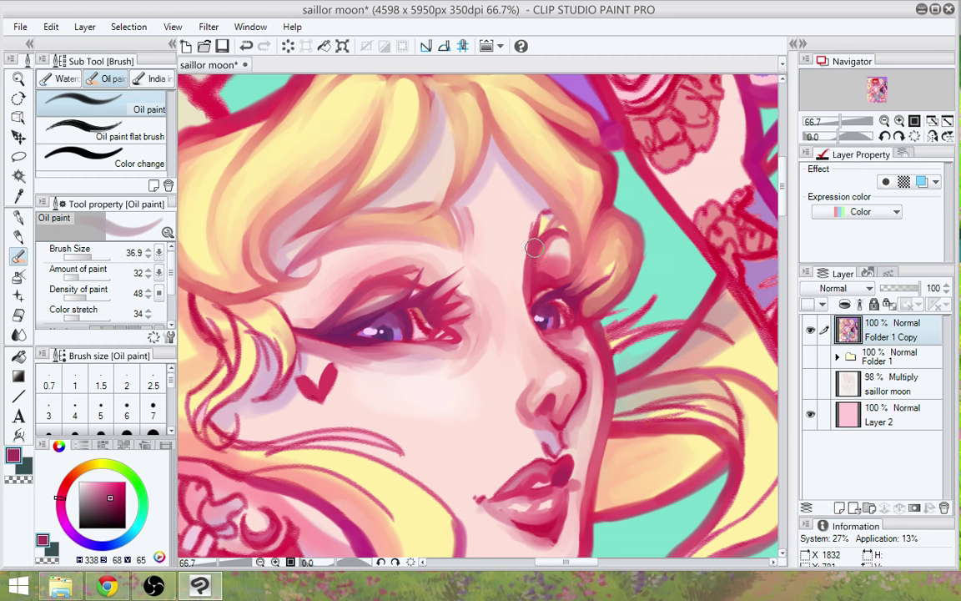
{"action": "mouse_move", "coordinate": [533, 287]}
{"action": "left_mouse_down"}
{"action": "mouse_move", "coordinate": [538, 333]}
{"action": "mouse_move", "coordinate": [577, 366]}
{"action": "mouse_move", "coordinate": [575, 394]}
{"action": "mouse_move", "coordinate": [548, 449]}
{"action": "left_mouse_up"}
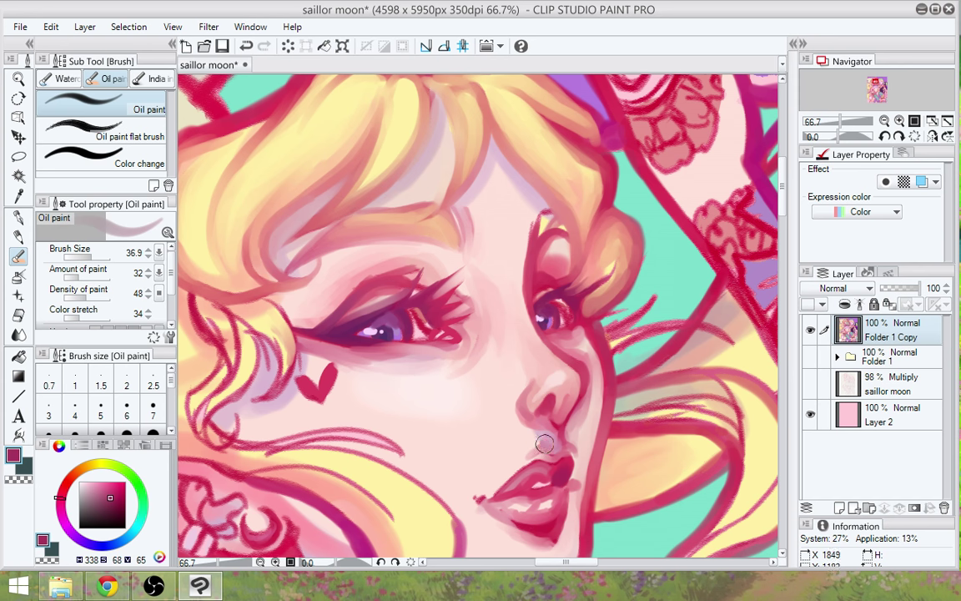
Repaint the hair lock beside the jaw with a sampled light orange, H 27, S 39, V 100
{"action": "mouse_move", "coordinate": [623, 450]}
{"action": "left_mouse_down"}
{"action": "mouse_move", "coordinate": [616, 435]}
{"action": "mouse_move", "coordinate": [630, 378]}
{"action": "left_mouse_up"}
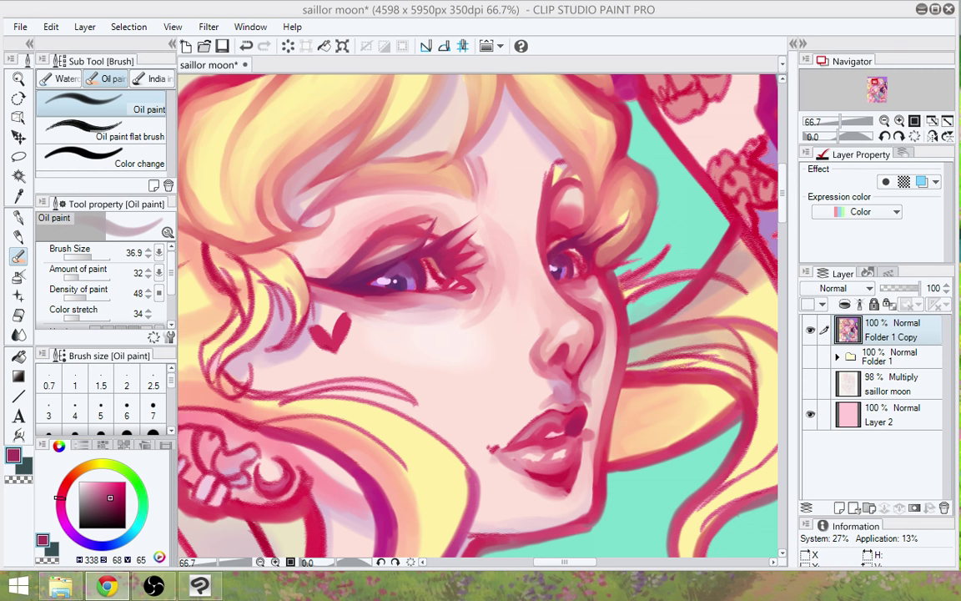
{"action": "left_click", "coordinate": [621, 317]}
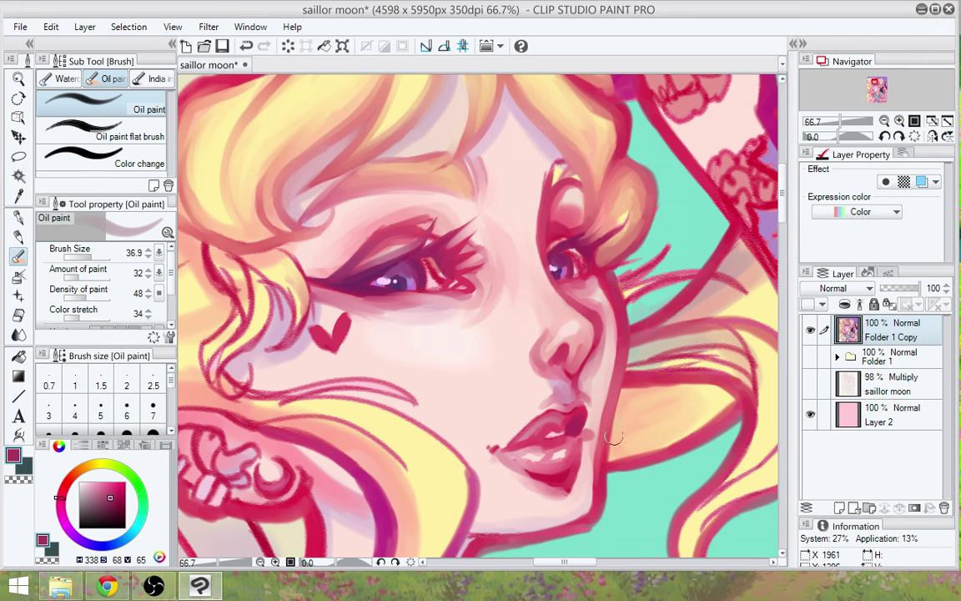
{"action": "left_click", "coordinate": [631, 404], "text": "alt"}
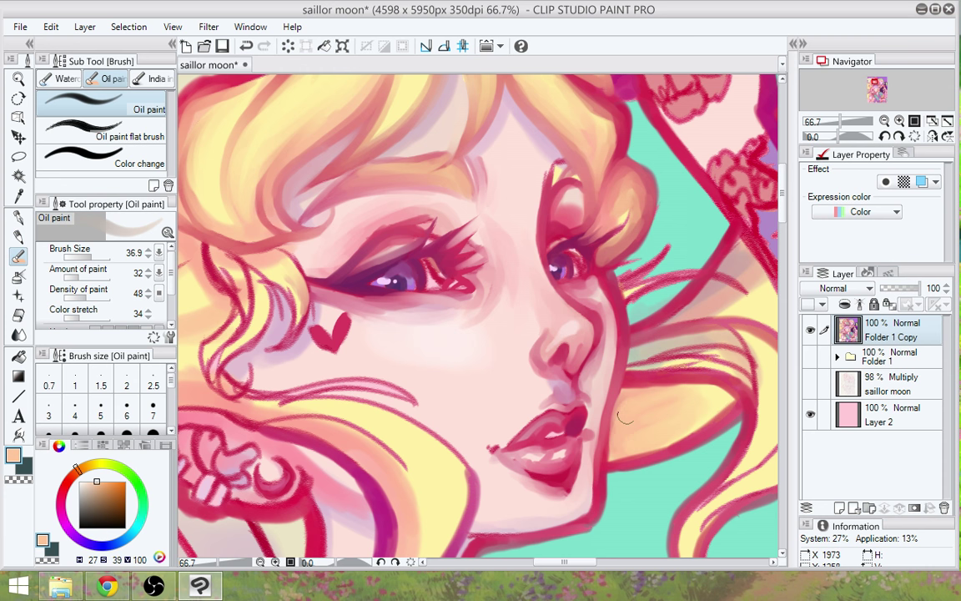
{"action": "mouse_move", "coordinate": [625, 415]}
{"action": "left_mouse_down"}
{"action": "mouse_move", "coordinate": [631, 399]}
{"action": "mouse_move", "coordinate": [639, 405]}
{"action": "mouse_move", "coordinate": [626, 399]}
{"action": "mouse_move", "coordinate": [616, 420]}
{"action": "left_mouse_up"}
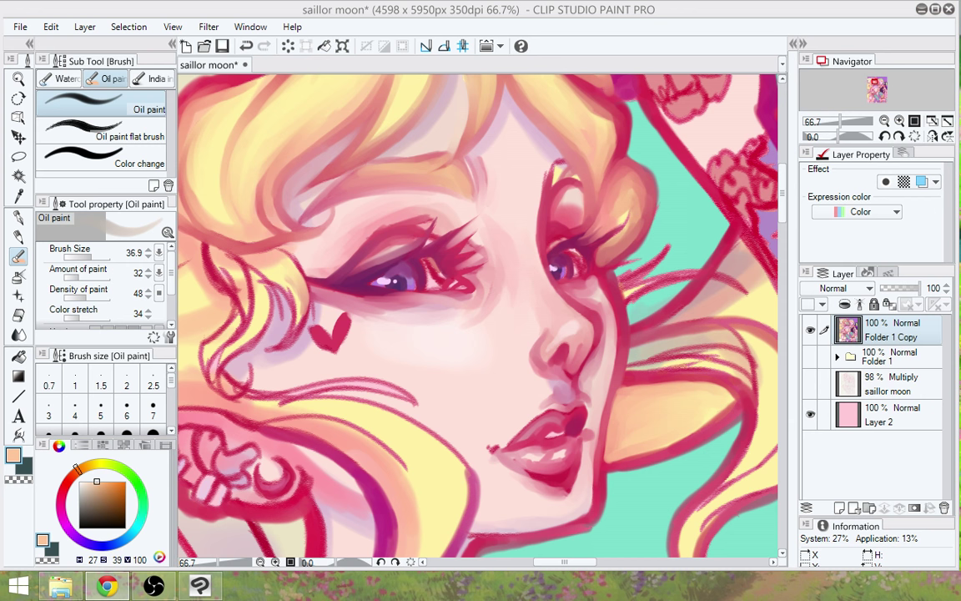
Soften the lip edges and the lower lip's shadow with a sampled pale skin tone, H 11, S 15, V 100
{"action": "left_click", "coordinate": [622, 355], "text": "alt"}
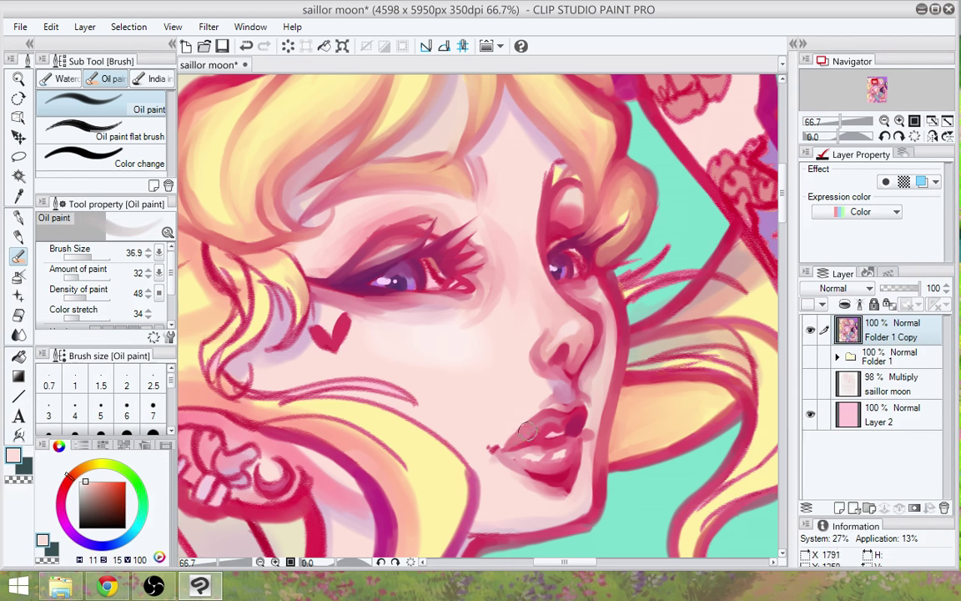
{"action": "left_click", "coordinate": [516, 430], "text": "alt"}
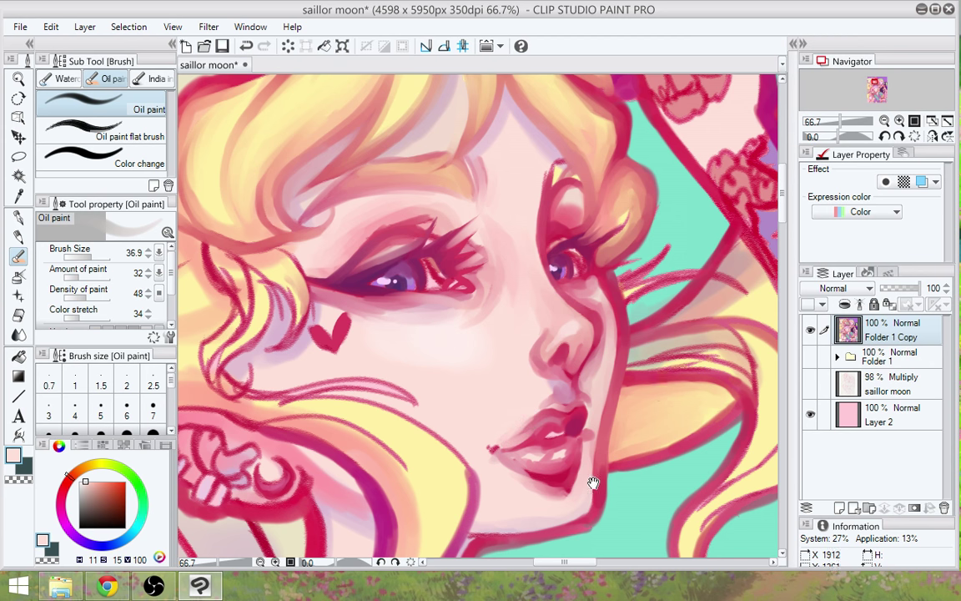
{"action": "left_click_drag", "start_coordinate": [592, 482], "coordinate": [596, 454]}
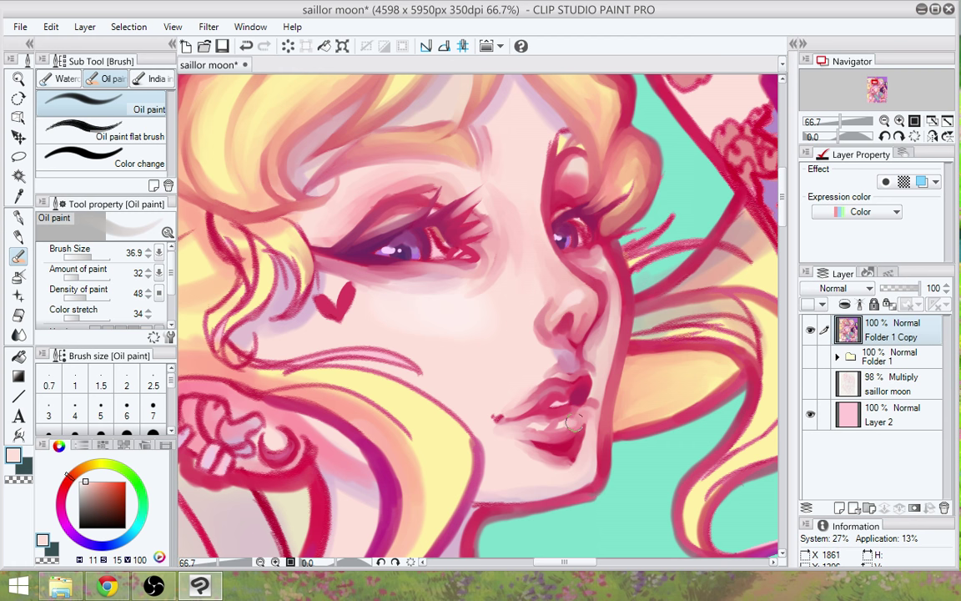
{"action": "mouse_move", "coordinate": [574, 422]}
{"action": "left_mouse_down"}
{"action": "mouse_move", "coordinate": [558, 413]}
{"action": "mouse_move", "coordinate": [562, 437]}
{"action": "left_mouse_up"}
{"action": "left_click_drag", "start_coordinate": [639, 396], "coordinate": [611, 438]}
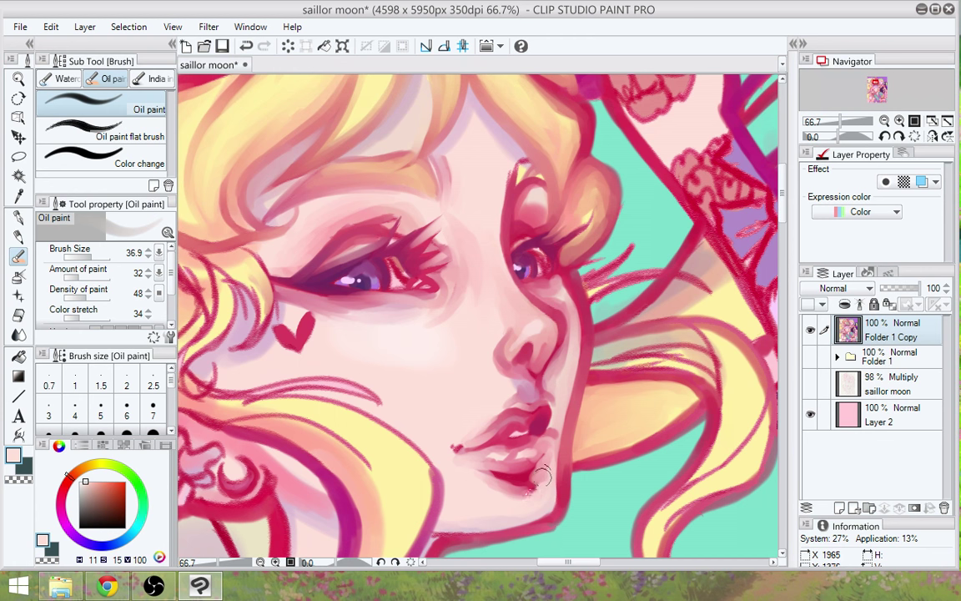
{"action": "left_click_drag", "start_coordinate": [543, 476], "coordinate": [532, 492]}
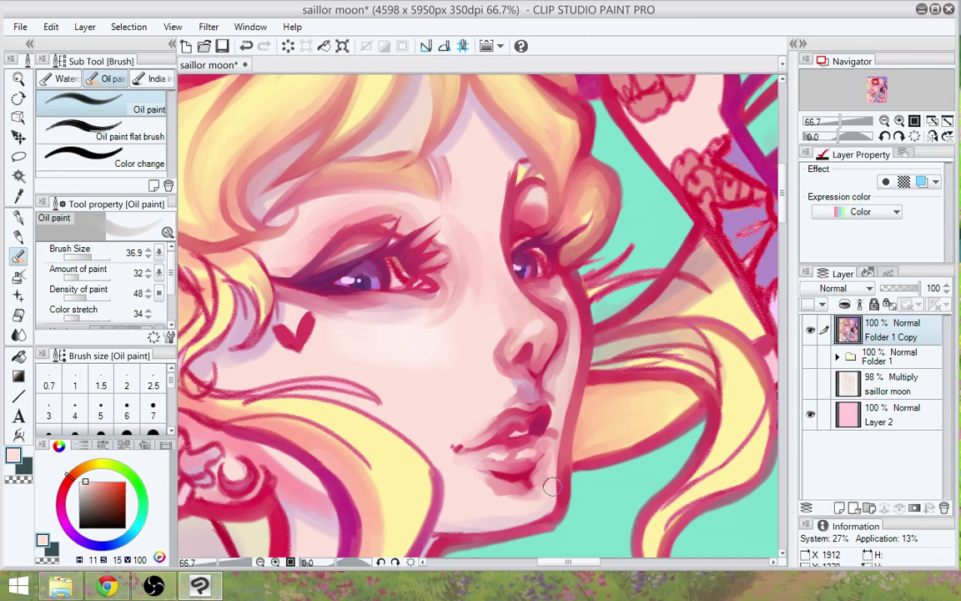
Soften the contour from the far eye to the nose tip with sampled pinks, H 353, S 31, V 92 and H 1, S 30, V 94
{"action": "left_click", "coordinate": [547, 302], "text": "alt"}
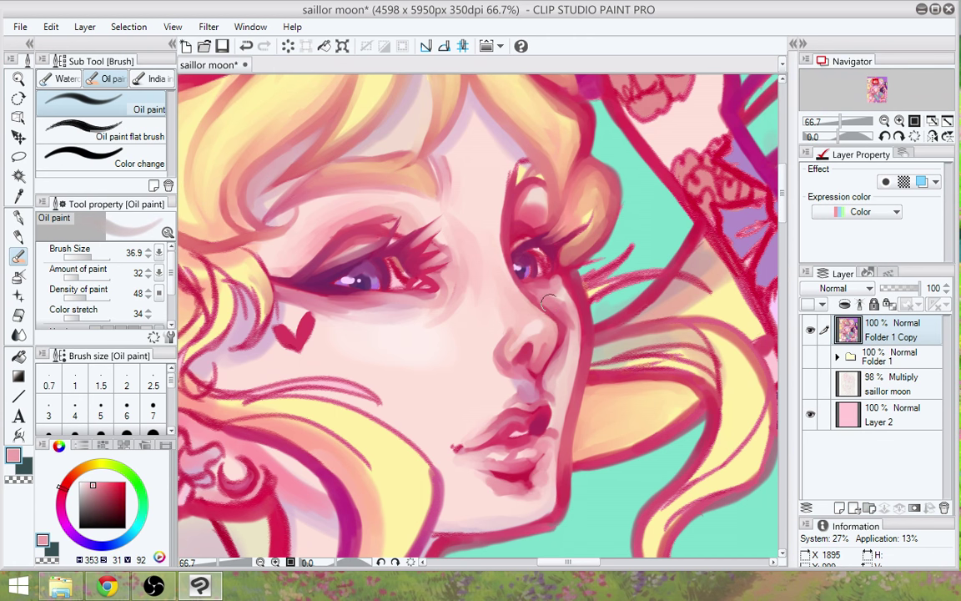
{"action": "left_click_drag", "start_coordinate": [556, 312], "coordinate": [550, 337]}
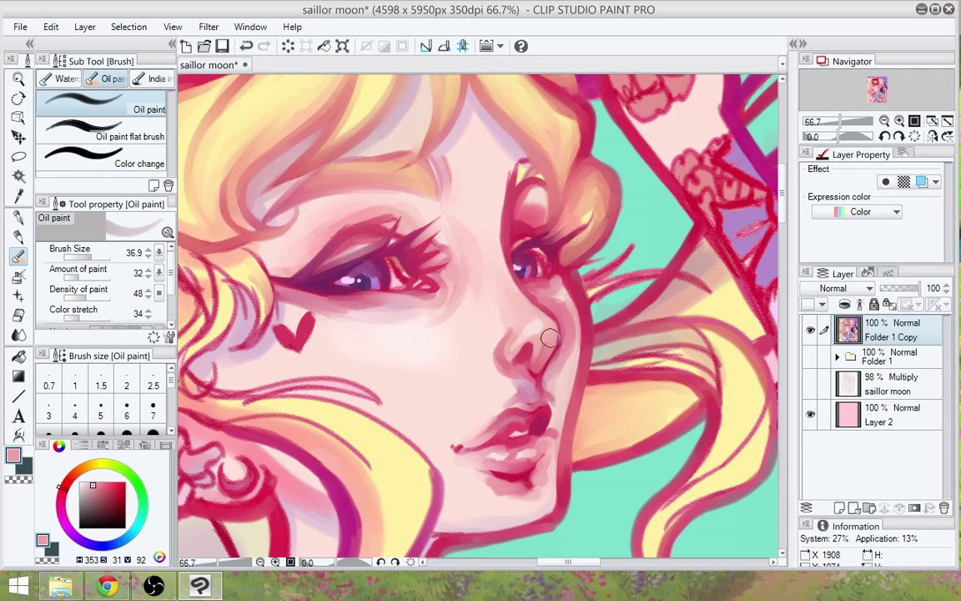
{"action": "left_click", "coordinate": [549, 335], "text": "alt"}
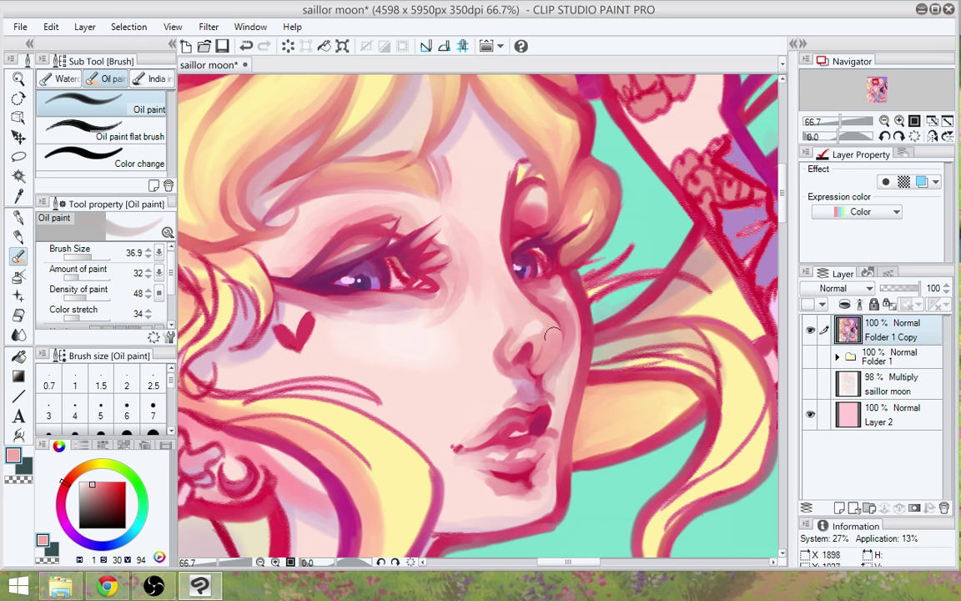
{"action": "left_click", "coordinate": [572, 291], "text": "alt"}
{"action": "left_click_drag", "start_coordinate": [538, 303], "coordinate": [555, 327]}
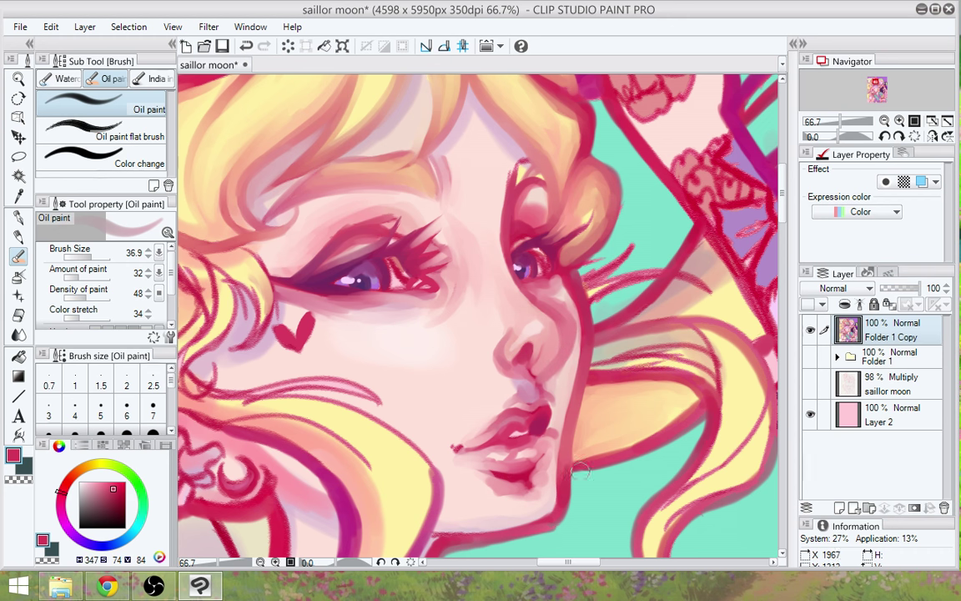
Shade the nose tip and nostril side with sampled pinks, H 358, S 32, V 94 and H 350, S 44, V 89
{"action": "left_click", "coordinate": [546, 353], "text": "alt"}
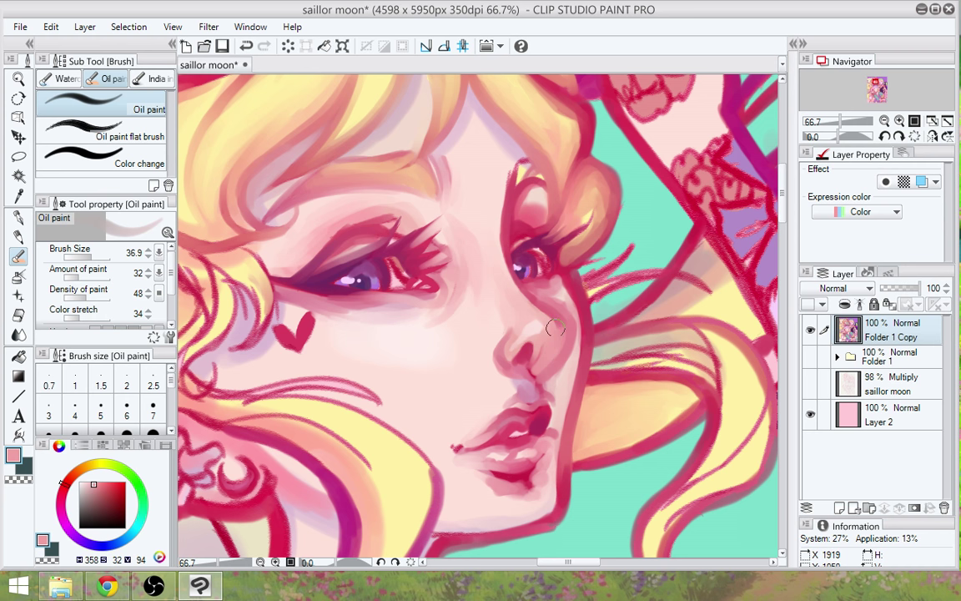
{"action": "left_click_drag", "start_coordinate": [504, 292], "coordinate": [490, 325]}
{"action": "left_click_drag", "start_coordinate": [541, 408], "coordinate": [535, 417]}
{"action": "left_click_drag", "start_coordinate": [594, 455], "coordinate": [590, 473]}
{"action": "left_click", "coordinate": [564, 363], "text": "alt"}
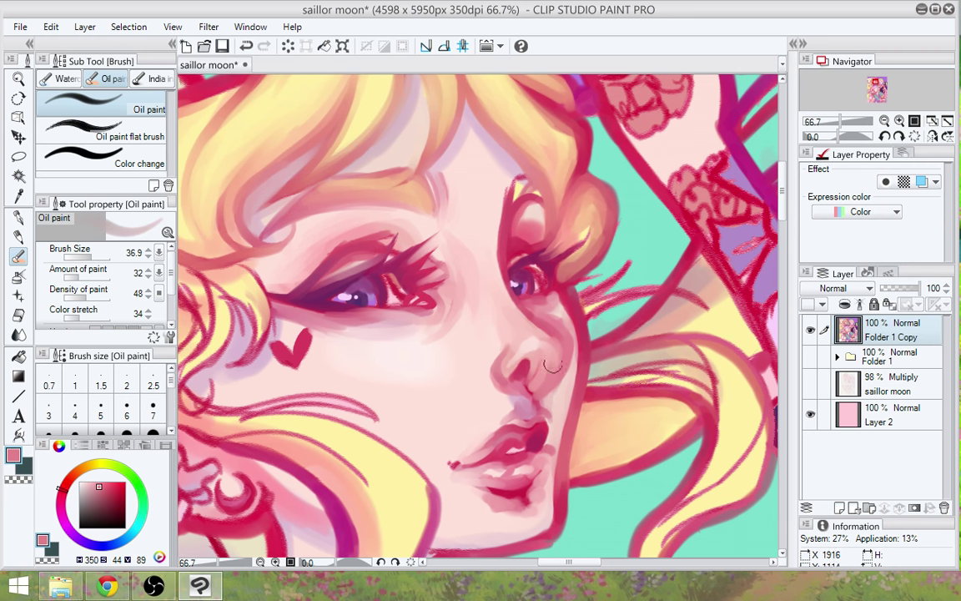
{"action": "left_click_drag", "start_coordinate": [553, 368], "coordinate": [543, 386]}
{"action": "left_click_drag", "start_coordinate": [544, 345], "coordinate": [536, 389]}
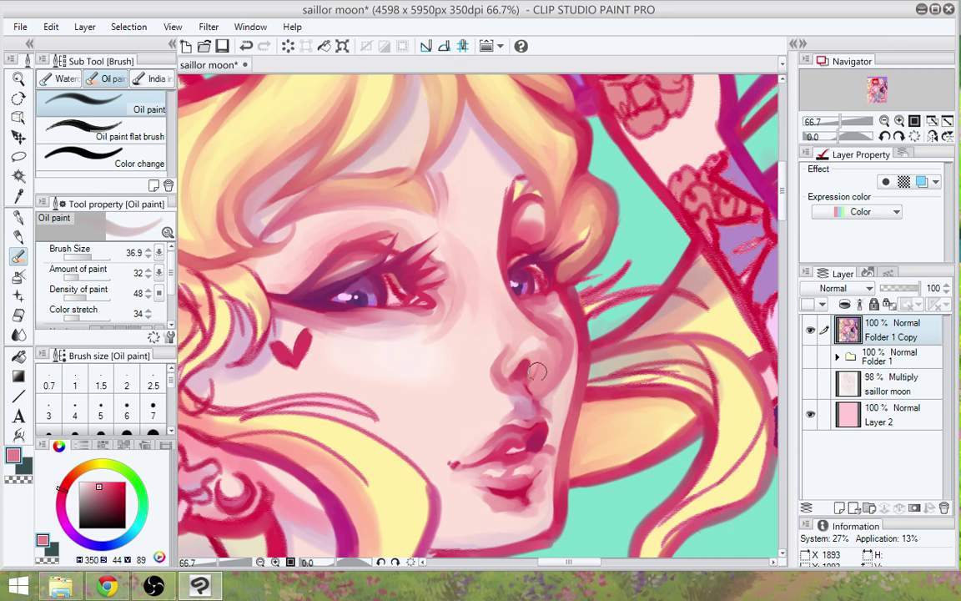
Lighten the nose bridge beside the far eye with a sampled skin tone, H 10, S 15, V 100
{"action": "left_click", "coordinate": [537, 372], "text": "alt"}
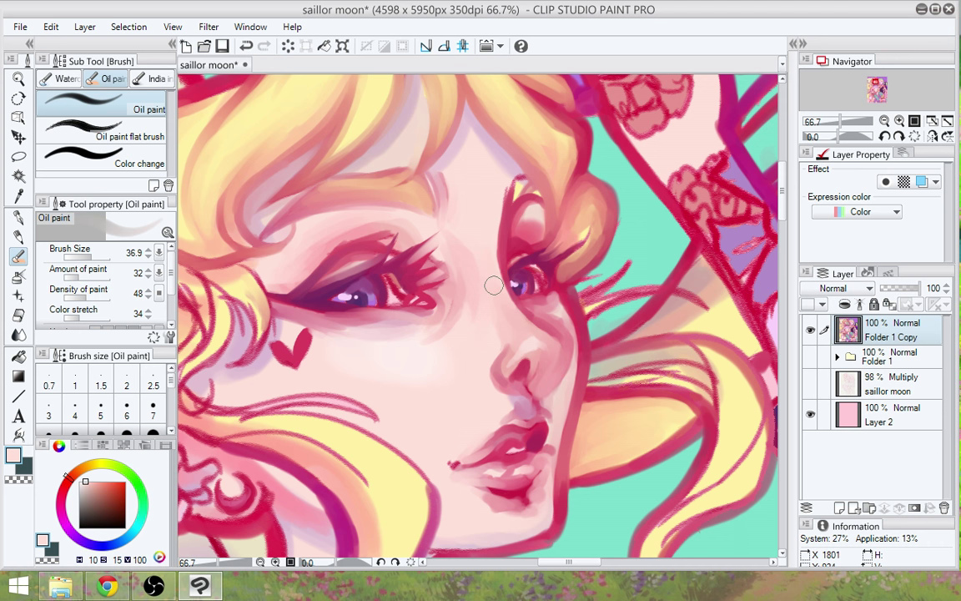
{"action": "left_click_drag", "start_coordinate": [514, 295], "coordinate": [534, 329]}
{"action": "left_click_drag", "start_coordinate": [595, 489], "coordinate": [588, 496]}
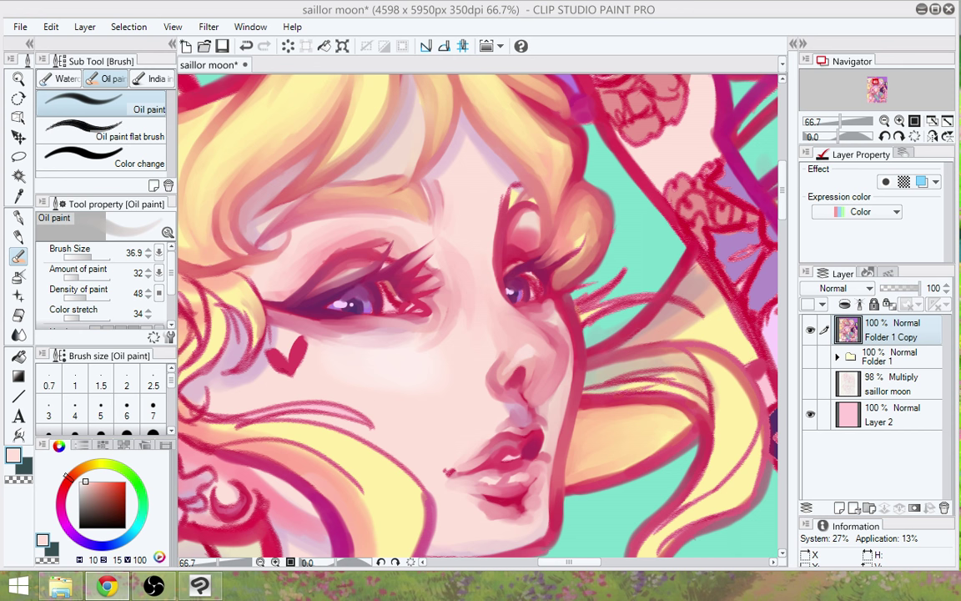
Paint the background gap between the far cheek and the loose strands with a sampled teal, H 169, S 45, V 87
{"action": "left_click", "coordinate": [582, 341]}
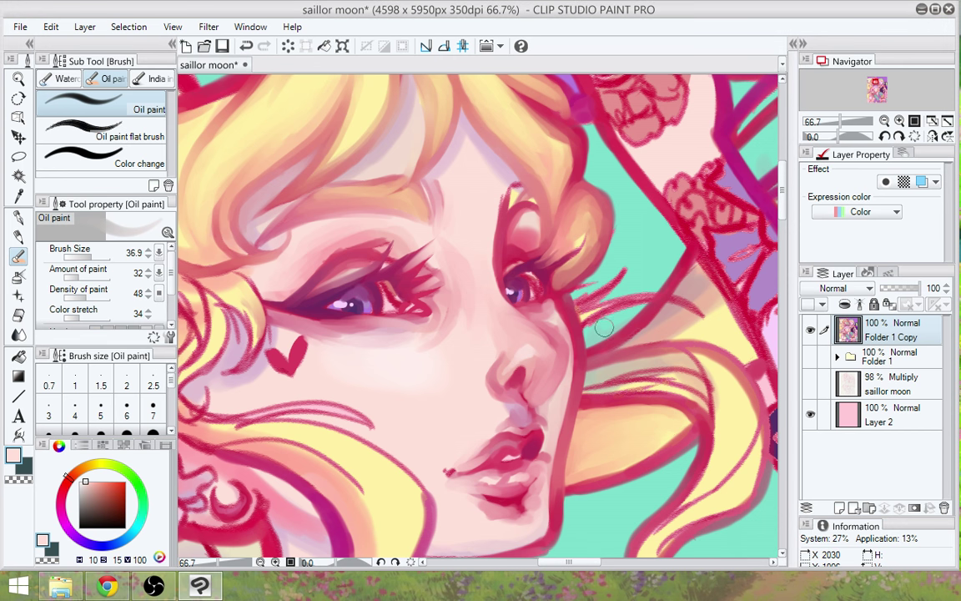
{"action": "left_click", "coordinate": [603, 326], "text": "alt"}
{"action": "mouse_move", "coordinate": [604, 324]}
{"action": "left_mouse_down"}
{"action": "mouse_move", "coordinate": [651, 303]}
{"action": "mouse_move", "coordinate": [597, 341]}
{"action": "mouse_move", "coordinate": [643, 302]}
{"action": "mouse_move", "coordinate": [615, 312]}
{"action": "left_mouse_up"}
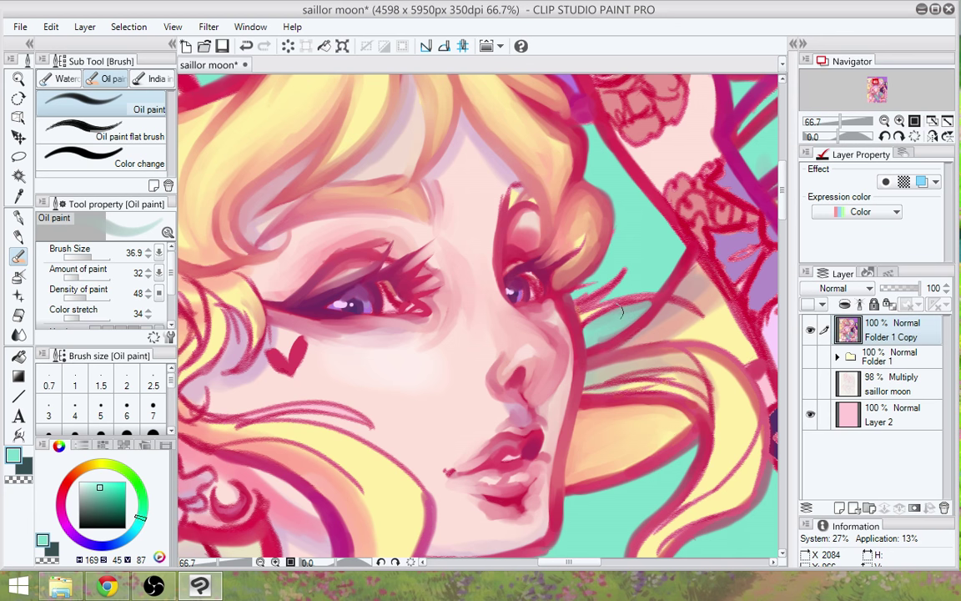
Repaint the loose wisps beside the far curl as tapering strokes in sampled crimson, H 346, S 74, V 79, and undo the last stroke
{"action": "left_click", "coordinate": [534, 290], "text": "alt"}
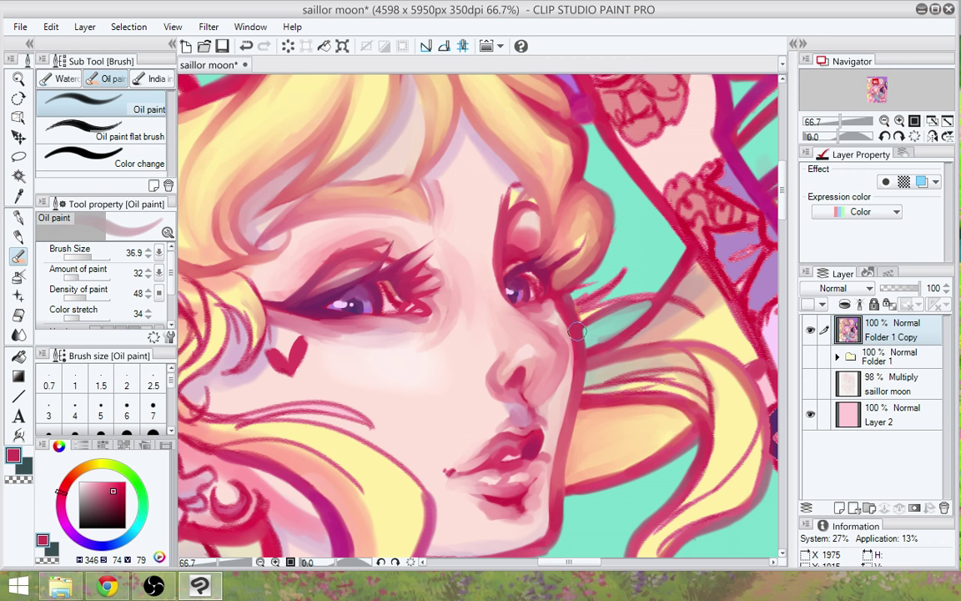
{"action": "mouse_move", "coordinate": [654, 299]}
{"action": "left_mouse_down"}
{"action": "mouse_move", "coordinate": [589, 307]}
{"action": "mouse_move", "coordinate": [615, 291]}
{"action": "mouse_move", "coordinate": [635, 249]}
{"action": "mouse_move", "coordinate": [635, 217]}
{"action": "left_mouse_up"}
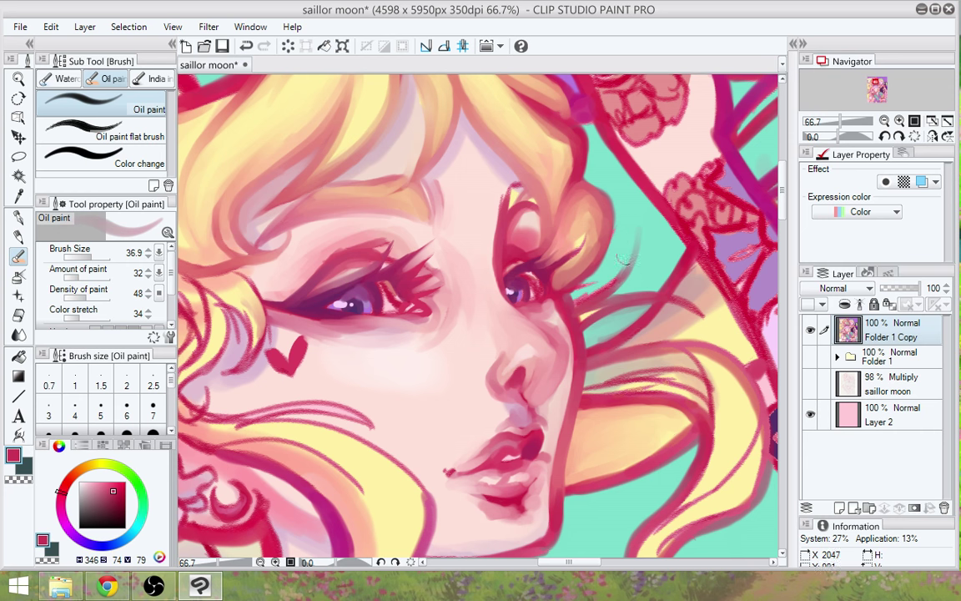
{"action": "mouse_move", "coordinate": [624, 269]}
{"action": "left_mouse_down"}
{"action": "mouse_move", "coordinate": [577, 297]}
{"action": "mouse_move", "coordinate": [510, 267]}
{"action": "mouse_move", "coordinate": [522, 254]}
{"action": "mouse_move", "coordinate": [592, 264]}
{"action": "mouse_move", "coordinate": [539, 223]}
{"action": "mouse_move", "coordinate": [561, 294]}
{"action": "left_mouse_up"}
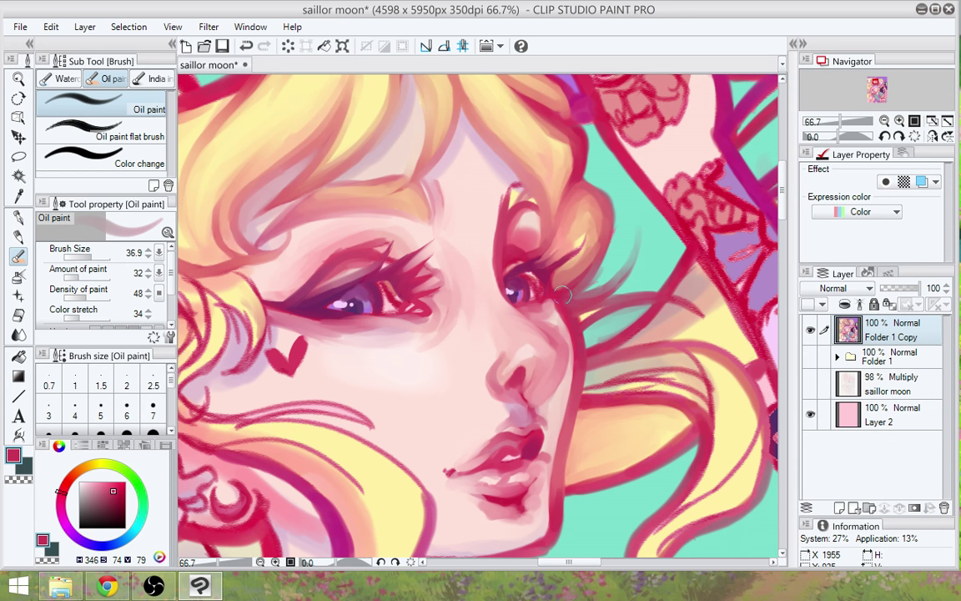
{"action": "left_click_drag", "start_coordinate": [614, 269], "coordinate": [581, 305]}
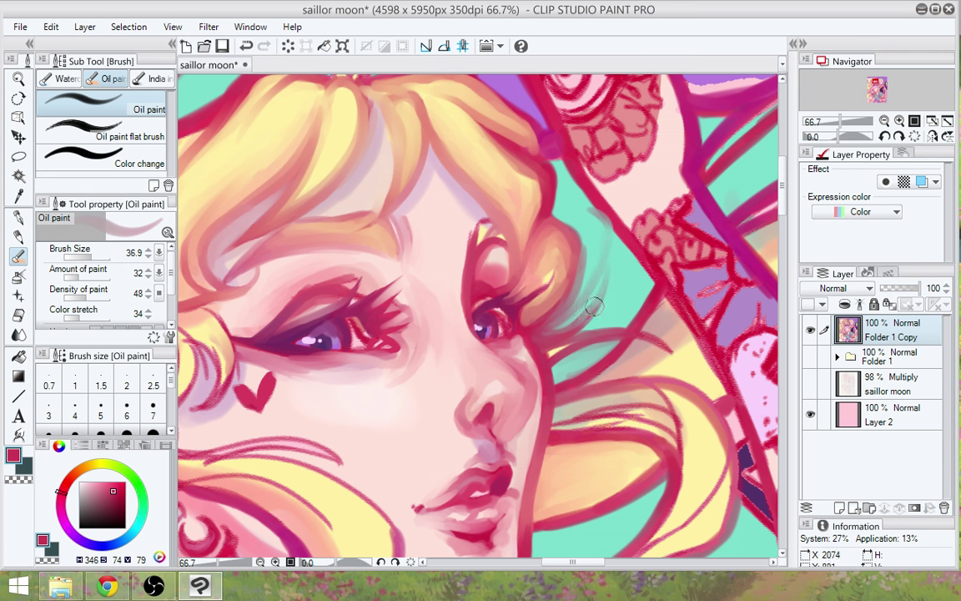
{"action": "key", "text": "ctrl+z"}
Repaint the raised arm's edge with crimson and fill the gap between hair and arm with sampled teal, H 169, S 45, V 87
{"action": "mouse_move", "coordinate": [579, 200]}
{"action": "left_mouse_down"}
{"action": "mouse_move", "coordinate": [598, 226]}
{"action": "mouse_move", "coordinate": [580, 197]}
{"action": "mouse_move", "coordinate": [634, 269]}
{"action": "mouse_move", "coordinate": [575, 195]}
{"action": "mouse_move", "coordinate": [664, 279]}
{"action": "left_mouse_up"}
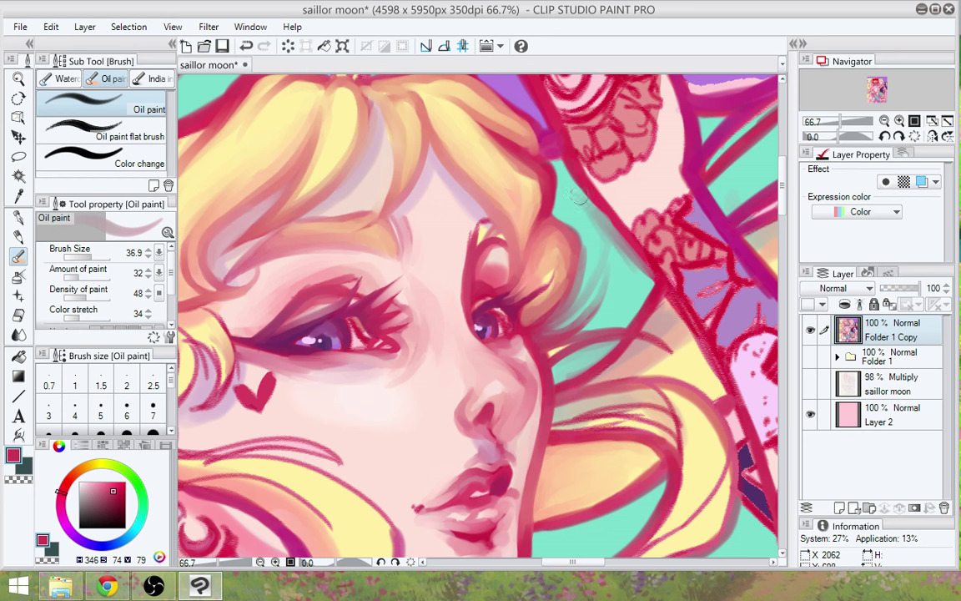
{"action": "left_click_drag", "start_coordinate": [586, 185], "coordinate": [664, 279]}
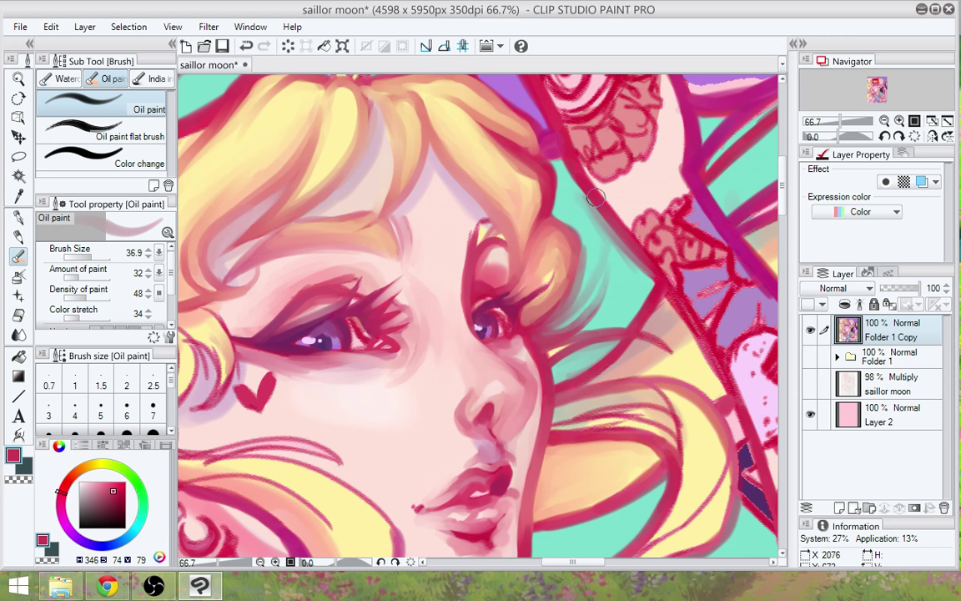
{"action": "left_click", "coordinate": [584, 246], "text": "alt"}
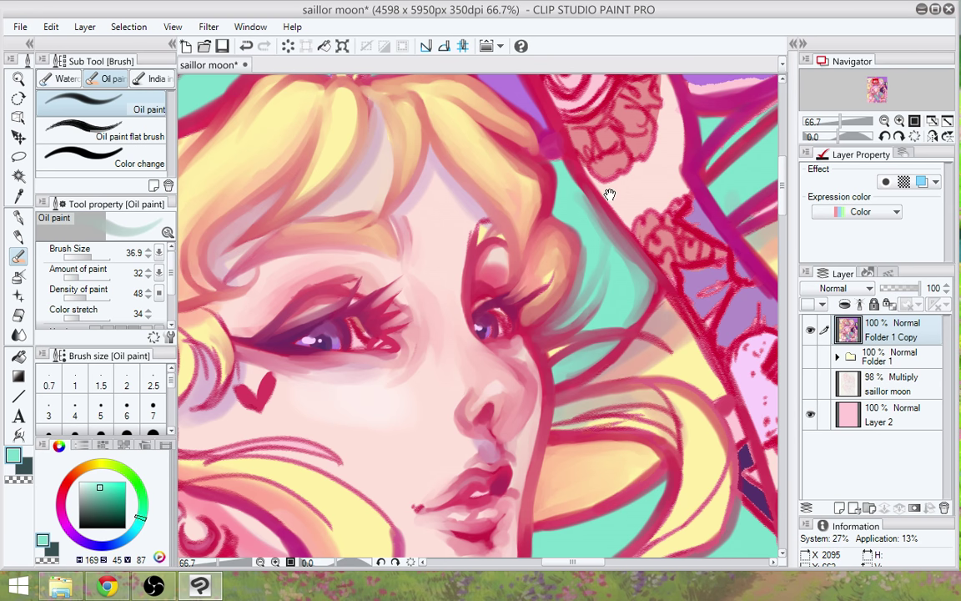
{"action": "left_click_drag", "start_coordinate": [610, 194], "coordinate": [635, 295]}
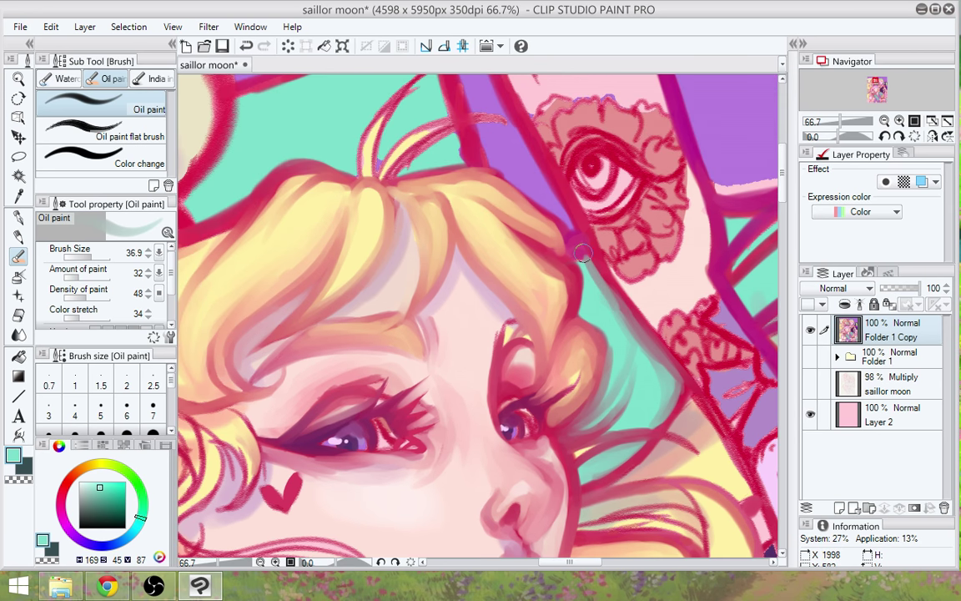
{"action": "left_click_drag", "start_coordinate": [583, 255], "coordinate": [582, 313]}
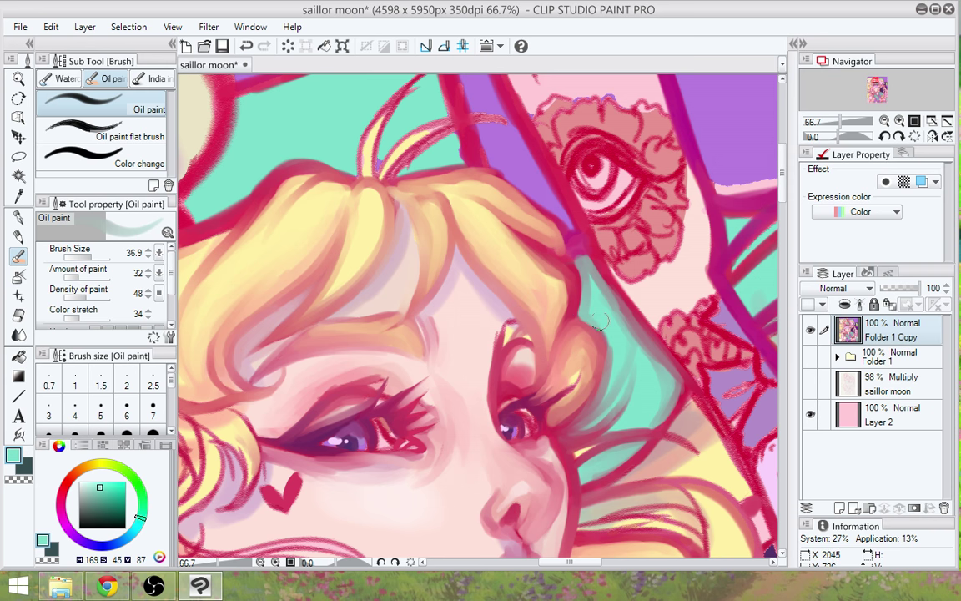
{"action": "left_click_drag", "start_coordinate": [590, 278], "coordinate": [593, 306]}
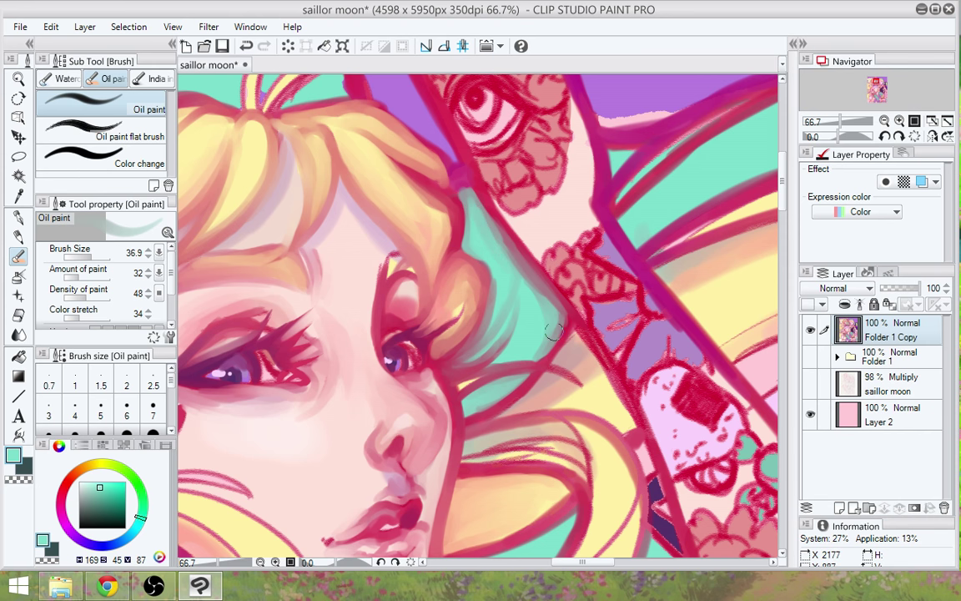
{"action": "left_click_drag", "start_coordinate": [553, 332], "coordinate": [605, 304]}
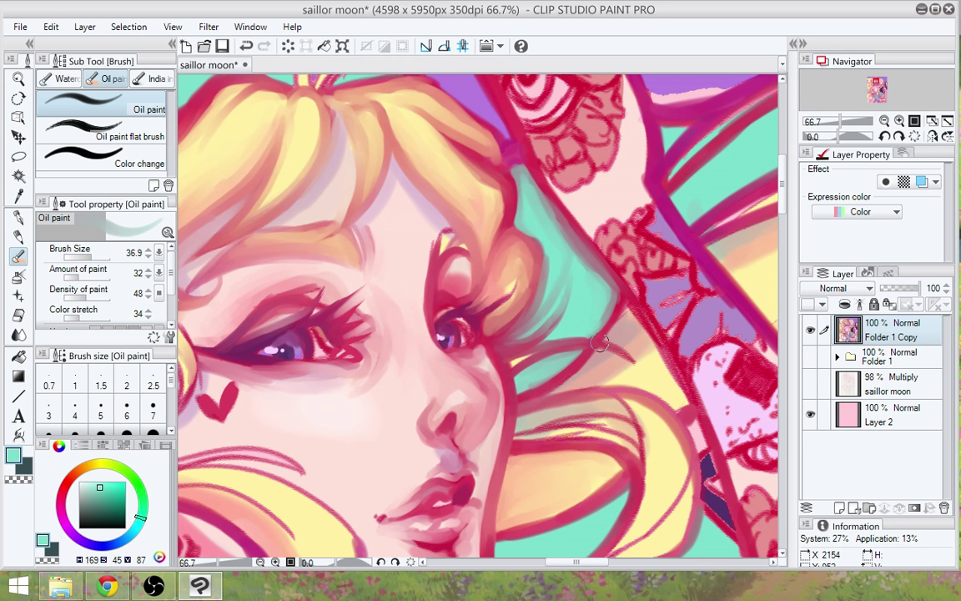
Define the bangs' outer edge and a crown strand with sampled crimsons, including H 343, S 83, V 83 and H 348, S 74, V 84
{"action": "left_click", "coordinate": [599, 342], "text": "alt"}
{"action": "mouse_move", "coordinate": [581, 342]}
{"action": "left_mouse_down"}
{"action": "mouse_move", "coordinate": [575, 436]}
{"action": "mouse_move", "coordinate": [570, 404]}
{"action": "left_mouse_up"}
{"action": "left_click", "coordinate": [400, 133], "text": "alt"}
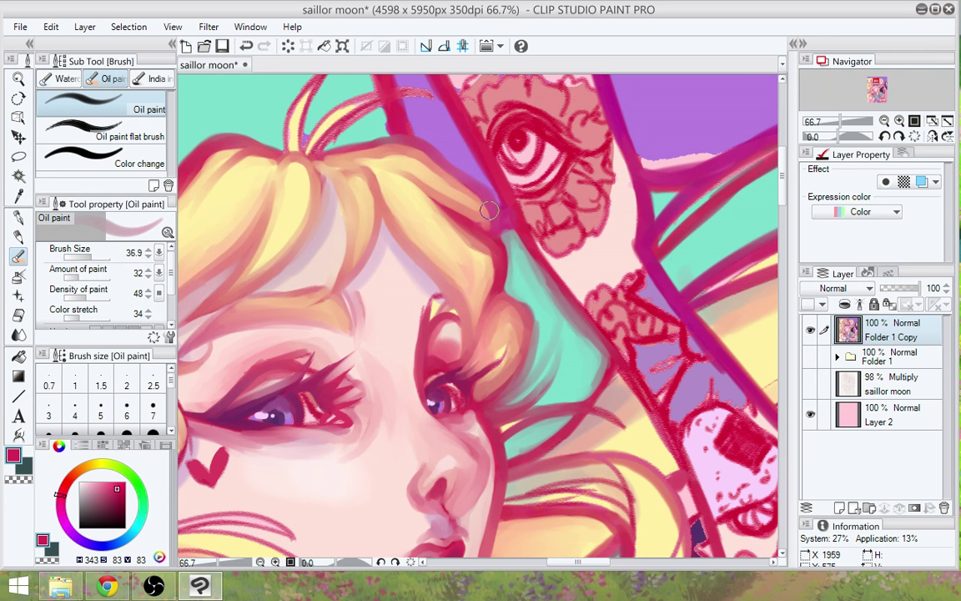
{"action": "left_click", "coordinate": [457, 220], "text": "alt"}
{"action": "mouse_move", "coordinate": [457, 220]}
{"action": "left_mouse_down"}
{"action": "mouse_move", "coordinate": [502, 252]}
{"action": "mouse_move", "coordinate": [486, 267]}
{"action": "mouse_move", "coordinate": [456, 222]}
{"action": "mouse_move", "coordinate": [499, 255]}
{"action": "mouse_move", "coordinate": [471, 225]}
{"action": "mouse_move", "coordinate": [497, 288]}
{"action": "left_mouse_up"}
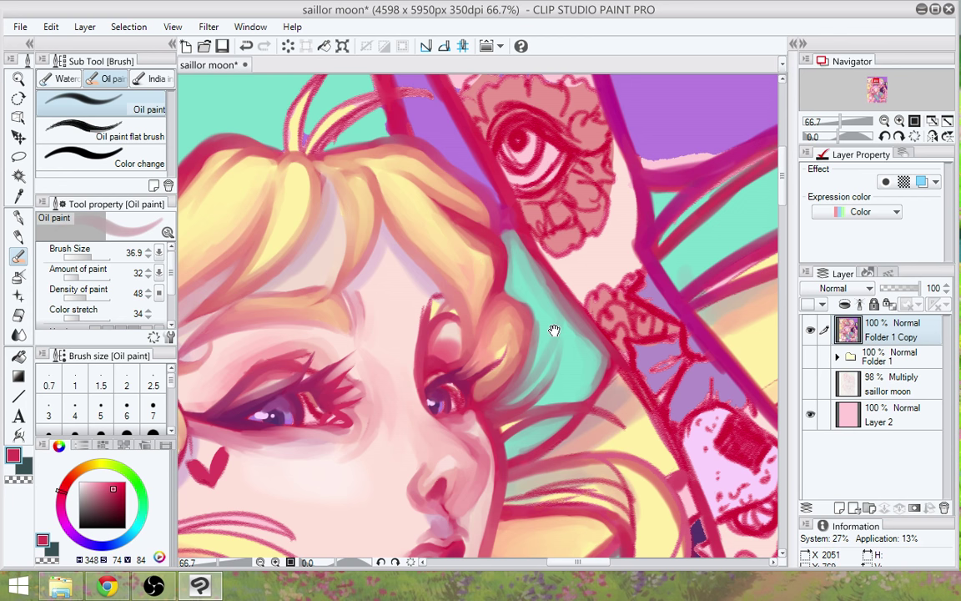
{"action": "left_click_drag", "start_coordinate": [554, 330], "coordinate": [721, 435]}
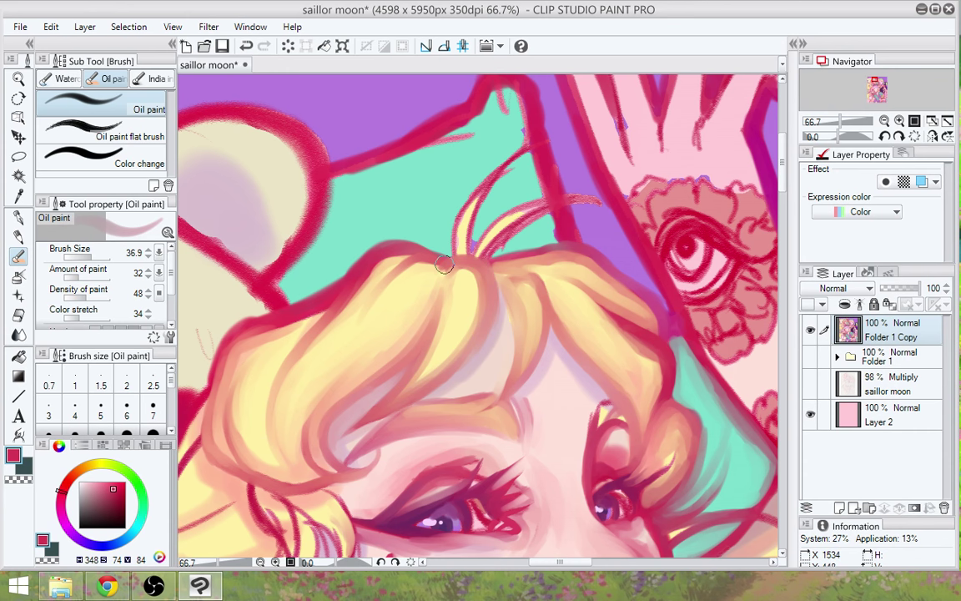
{"action": "left_click_drag", "start_coordinate": [444, 261], "coordinate": [433, 299]}
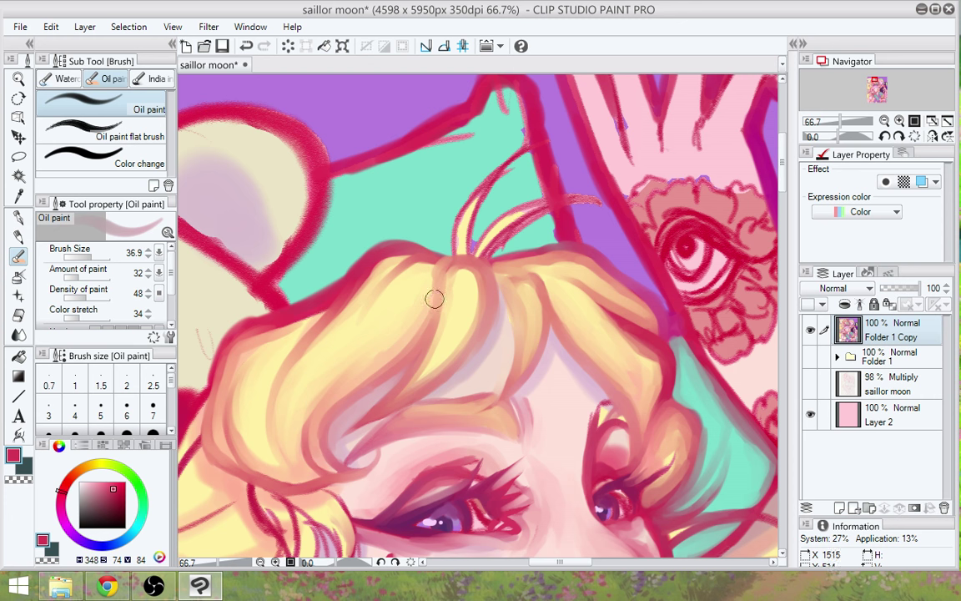
Soften the line art between the bangs' strands with sampled pale orange-yellow, H 42, S 36, V 100
{"action": "left_click", "coordinate": [424, 297], "text": "alt"}
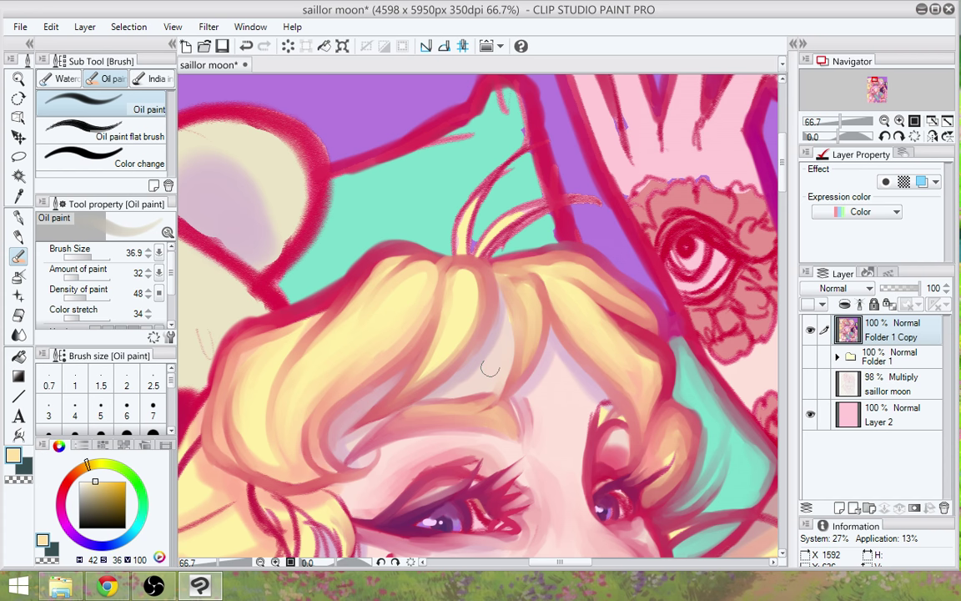
{"action": "scroll", "coordinate": [567, 334], "scroll_direction": "down", "scroll_amount": 3}
{"action": "left_click_drag", "start_coordinate": [713, 444], "coordinate": [656, 297]}
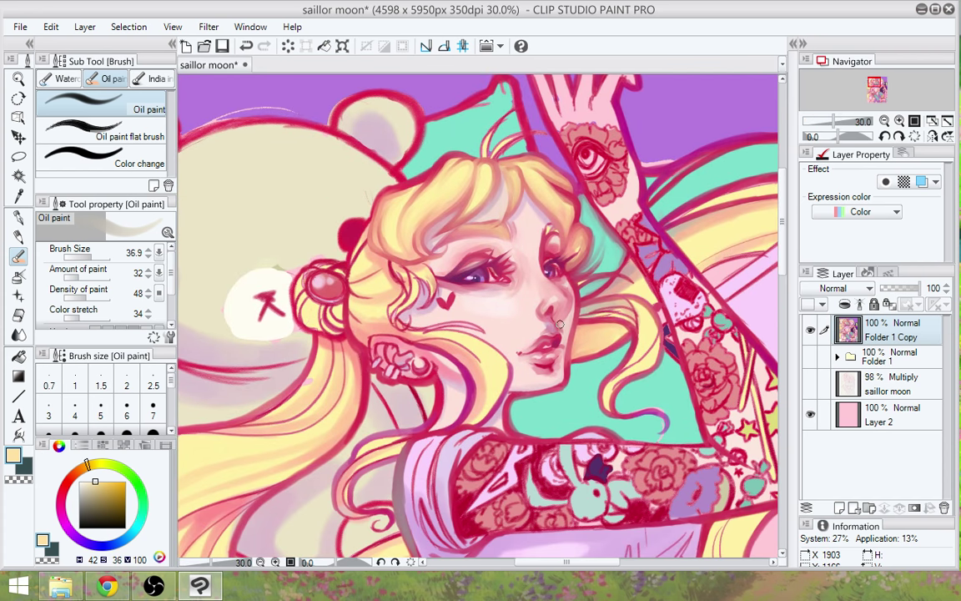
Paint the background beneath the chin and jaw with sampled teal, H 169, S 45, V 87
{"action": "scroll", "coordinate": [560, 325], "scroll_direction": "up", "scroll_amount": 3}
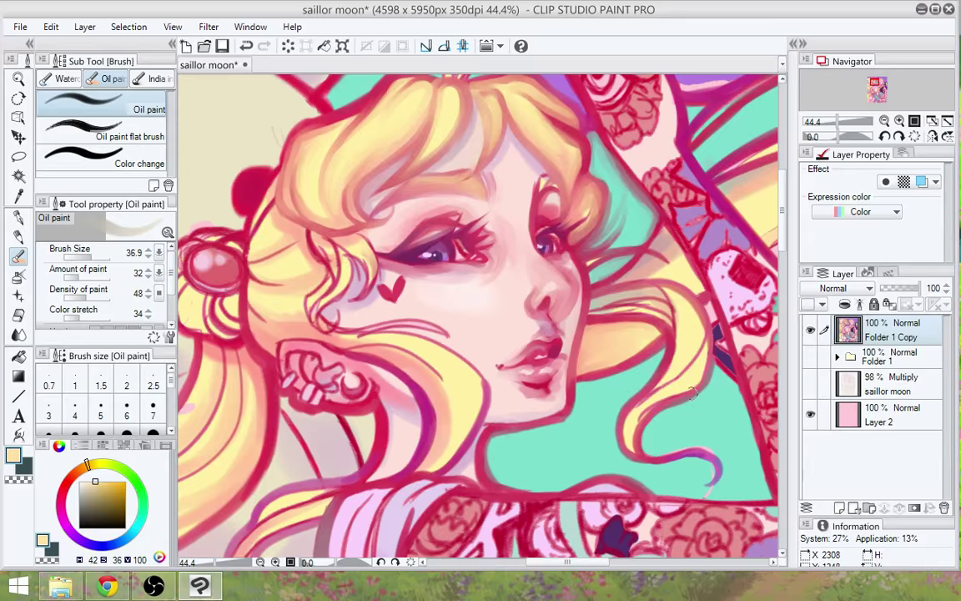
{"action": "left_click_drag", "start_coordinate": [671, 382], "coordinate": [729, 169]}
{"action": "scroll", "coordinate": [498, 344], "scroll_direction": "up", "scroll_amount": 1}
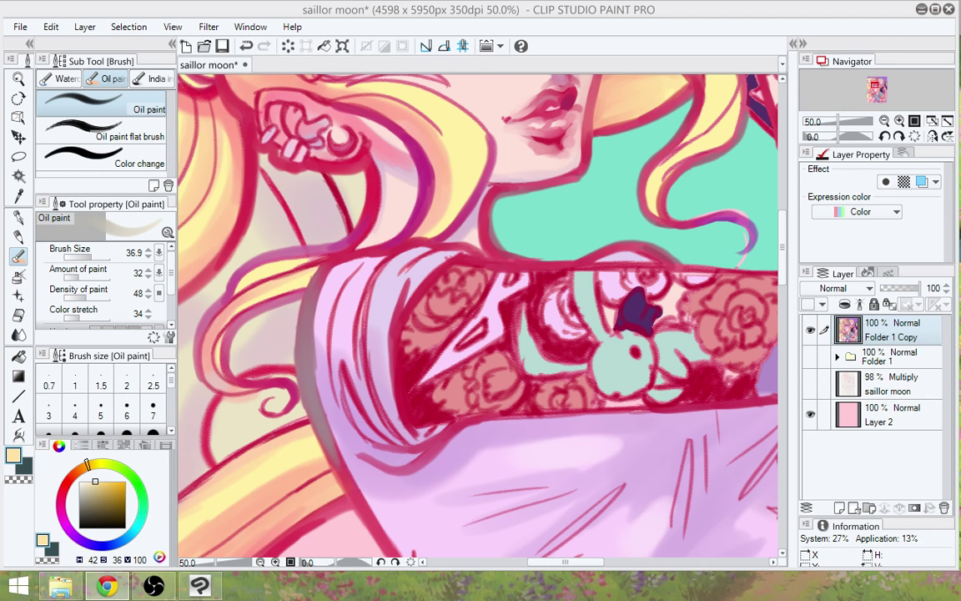
{"action": "mouse_move", "coordinate": [538, 167]}
{"action": "left_mouse_down"}
{"action": "mouse_move", "coordinate": [552, 408]}
{"action": "mouse_move", "coordinate": [611, 483]}
{"action": "mouse_move", "coordinate": [610, 463]}
{"action": "mouse_move", "coordinate": [571, 489]}
{"action": "left_mouse_up"}
{"action": "left_click", "coordinate": [599, 472], "text": "alt"}
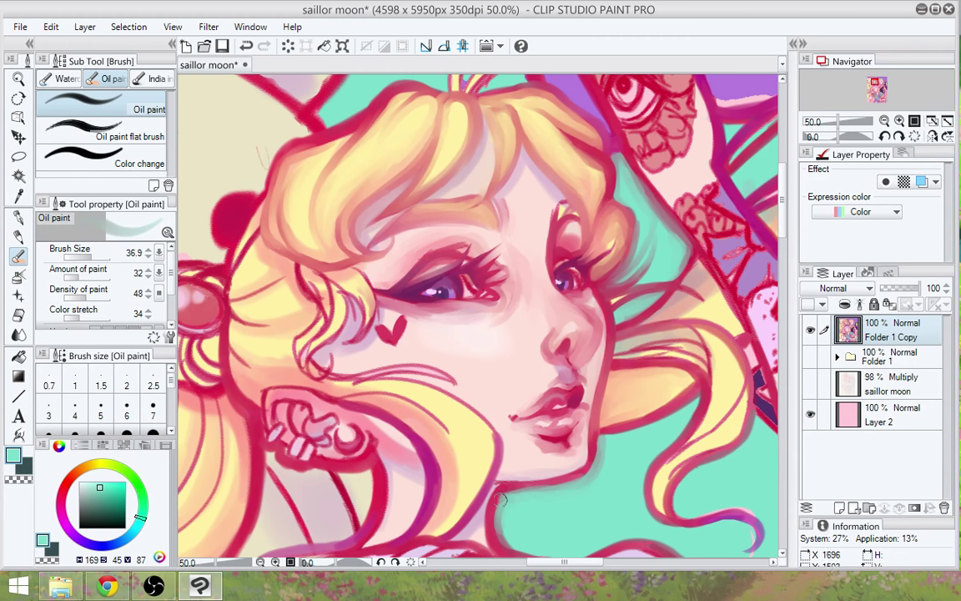
{"action": "mouse_move", "coordinate": [605, 516]}
{"action": "left_mouse_down"}
{"action": "mouse_move", "coordinate": [597, 484]}
{"action": "mouse_move", "coordinate": [589, 488]}
{"action": "left_mouse_up"}
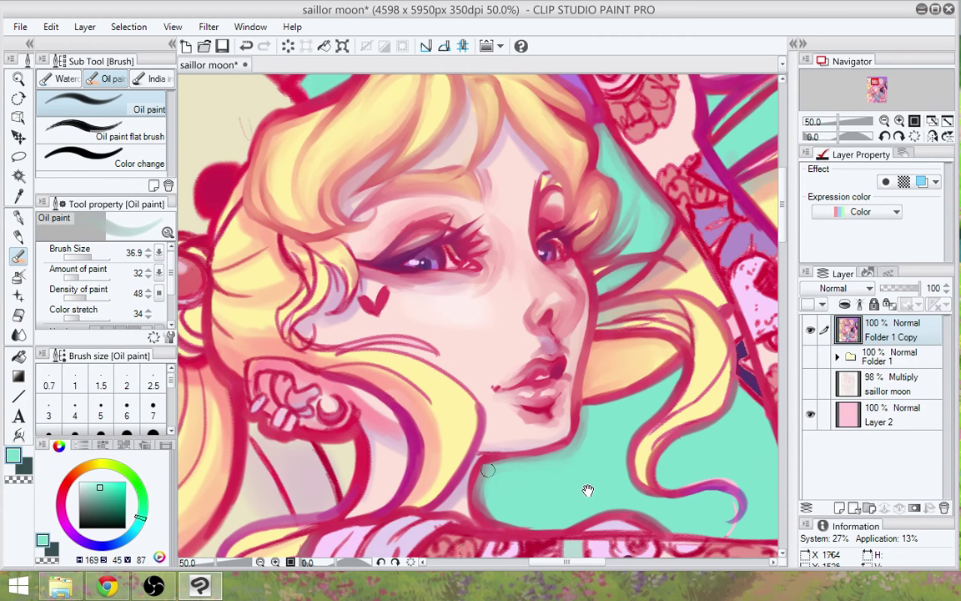
{"action": "mouse_move", "coordinate": [486, 504]}
{"action": "left_mouse_down"}
{"action": "mouse_move", "coordinate": [477, 483]}
{"action": "mouse_move", "coordinate": [511, 459]}
{"action": "left_mouse_up"}
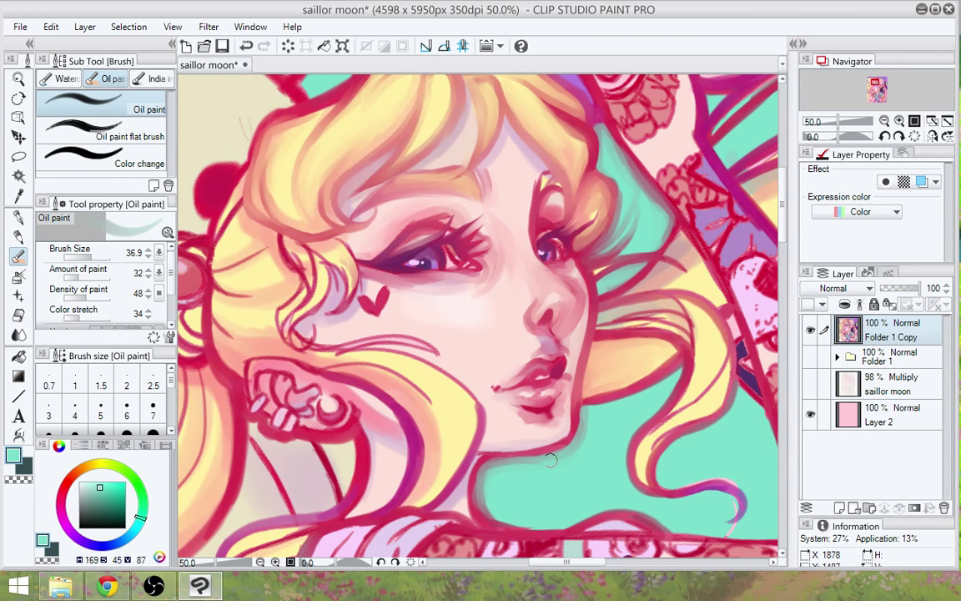
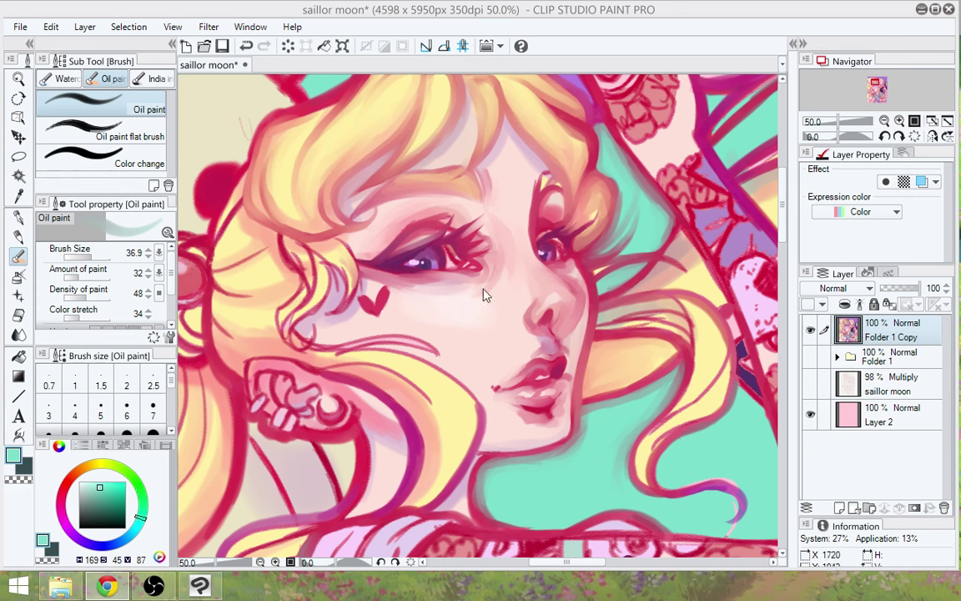
Clean the lower lip's edge with sampled skin tone, H 11, S 15, V 100, and darken the upper lip with crimson, H 344, S 78, V 80
{"action": "left_click", "coordinate": [597, 300], "text": "alt"}
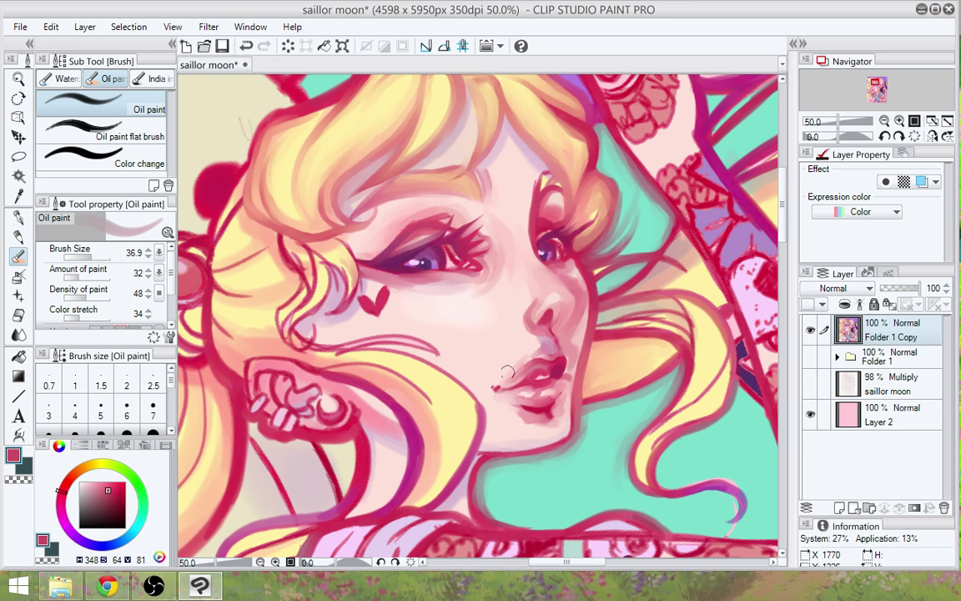
{"action": "left_click", "coordinate": [503, 346], "text": "alt"}
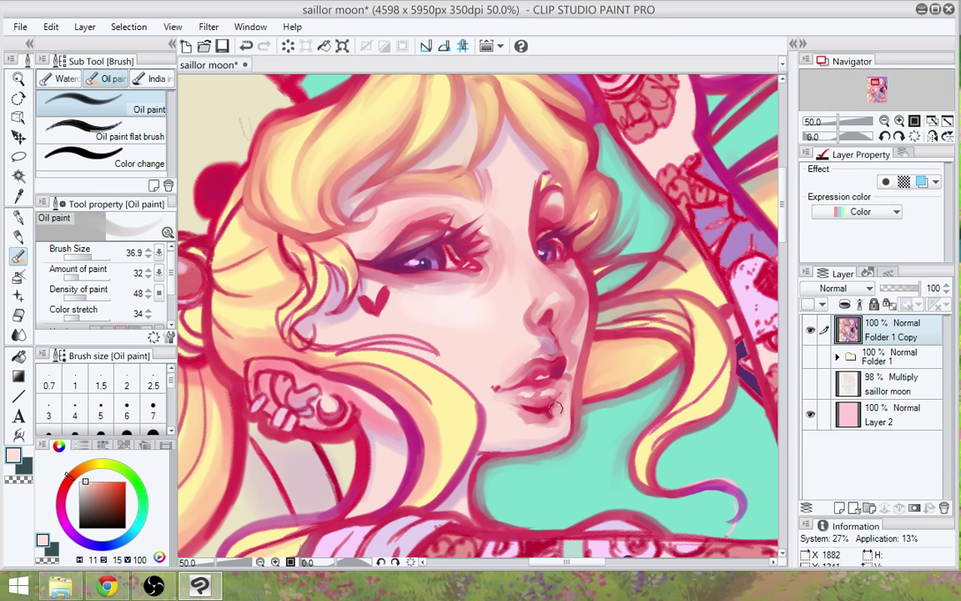
{"action": "left_click_drag", "start_coordinate": [558, 418], "coordinate": [533, 418]}
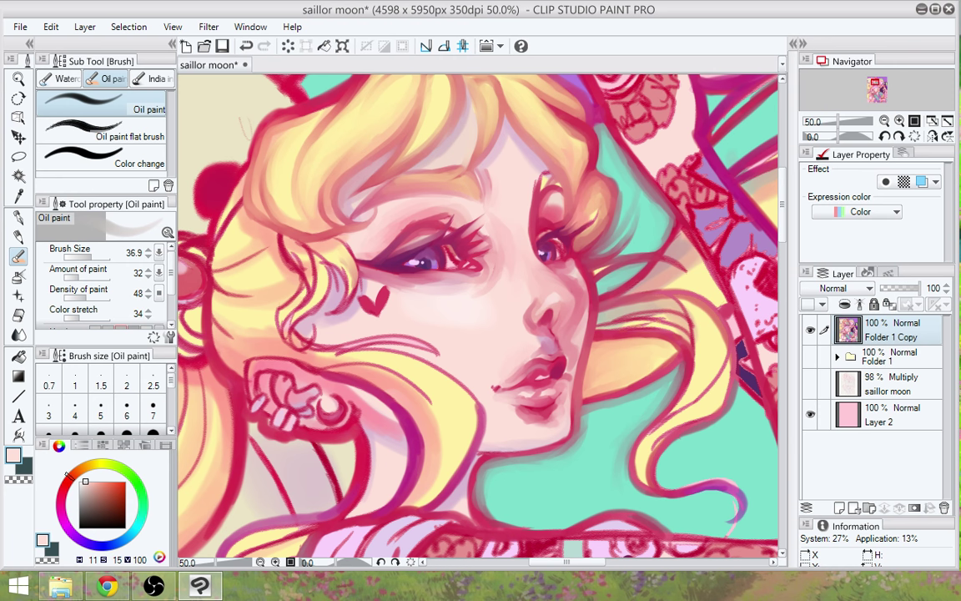
{"action": "left_click", "coordinate": [559, 364], "text": "alt"}
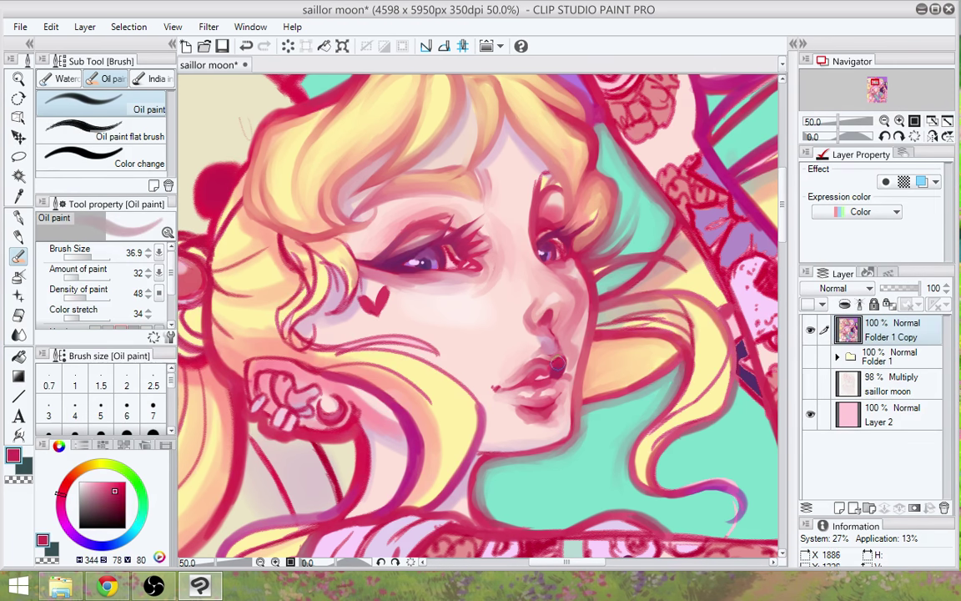
{"action": "left_click_drag", "start_coordinate": [559, 364], "coordinate": [559, 364]}
Soften the lower lip with sampled pinks, H 348, S 48, V 91 and H 0, S 21, V 97, and blend the mouth corner into the skin
{"action": "left_click", "coordinate": [540, 401], "text": "alt"}
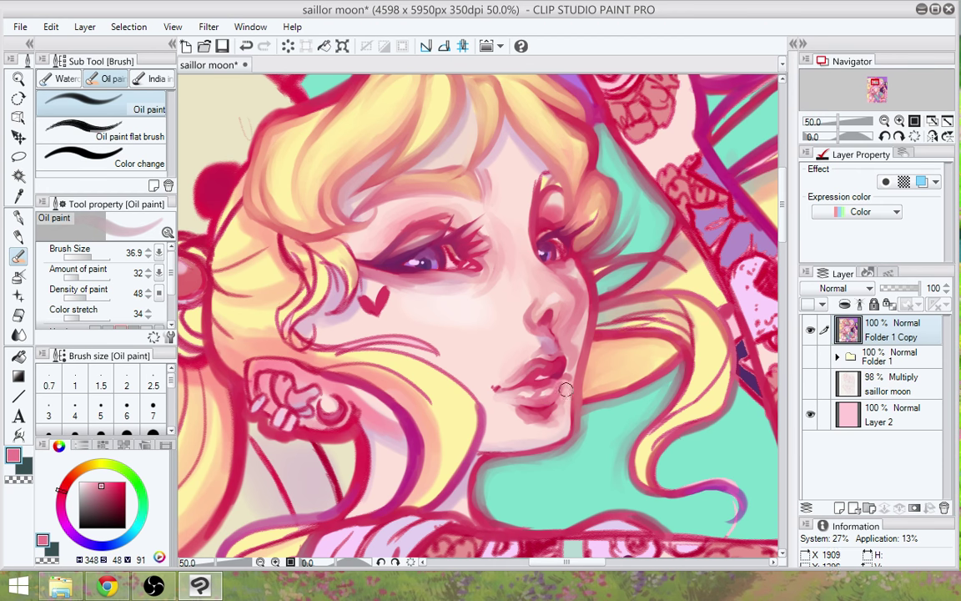
{"action": "left_click", "coordinate": [565, 386], "text": "alt"}
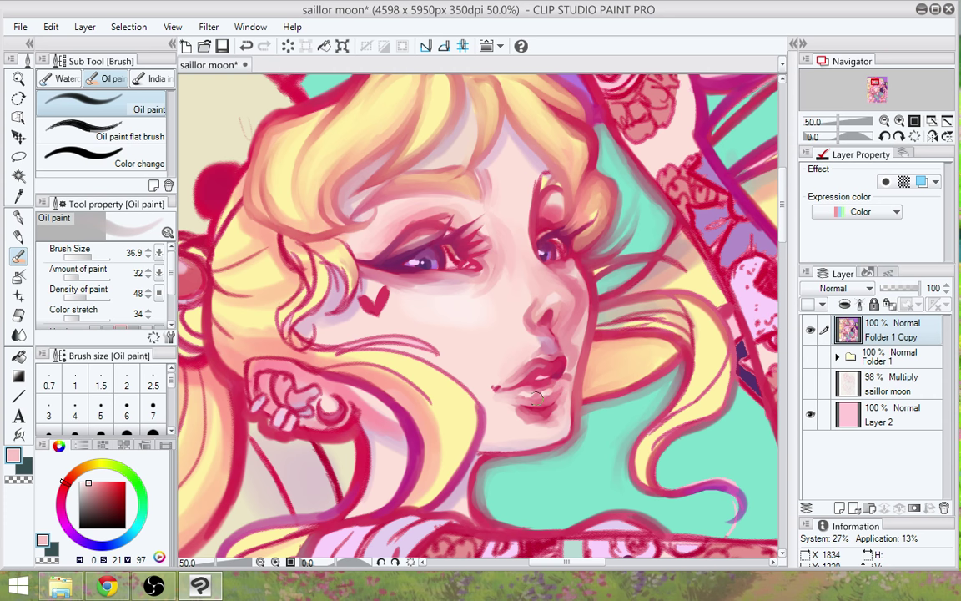
{"action": "left_click", "coordinate": [496, 385], "text": "alt"}
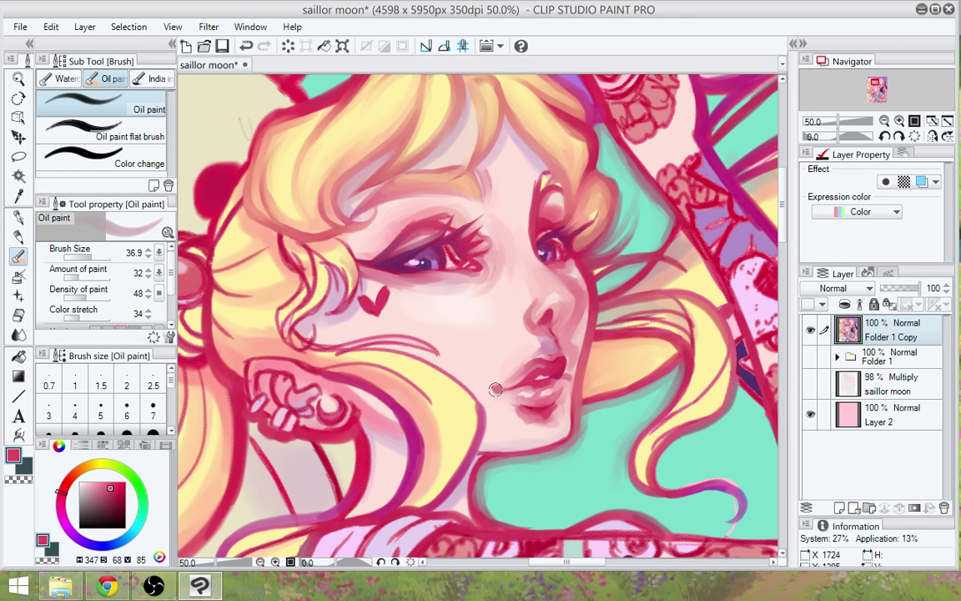
{"action": "left_click", "coordinate": [495, 389], "text": "alt"}
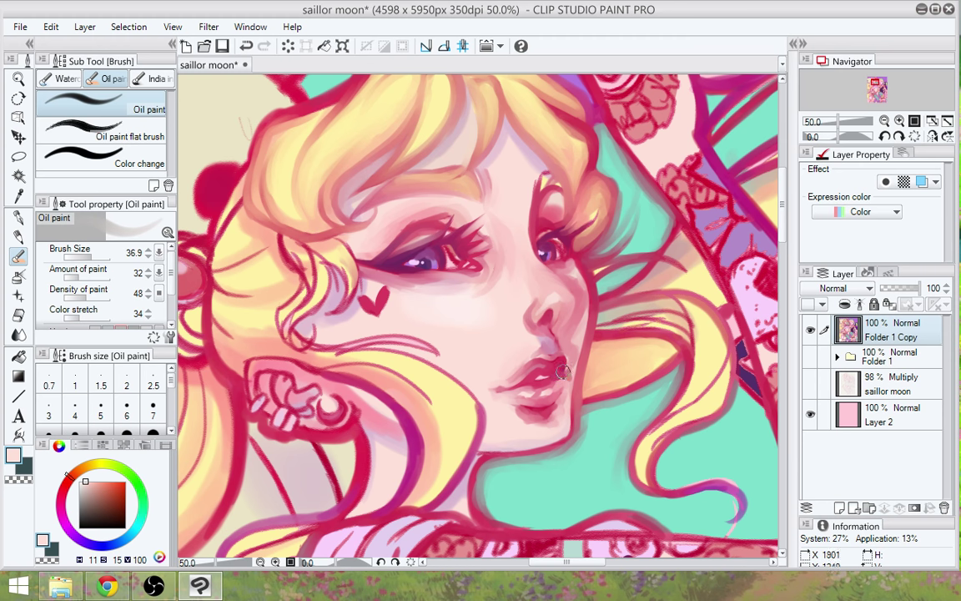
Shade the near eye's upper lid with sampled crimson, H 345, S 72, V 76, and muted magenta, H 335, S 58, V 66
{"action": "left_click_drag", "start_coordinate": [550, 414], "coordinate": [506, 453]}
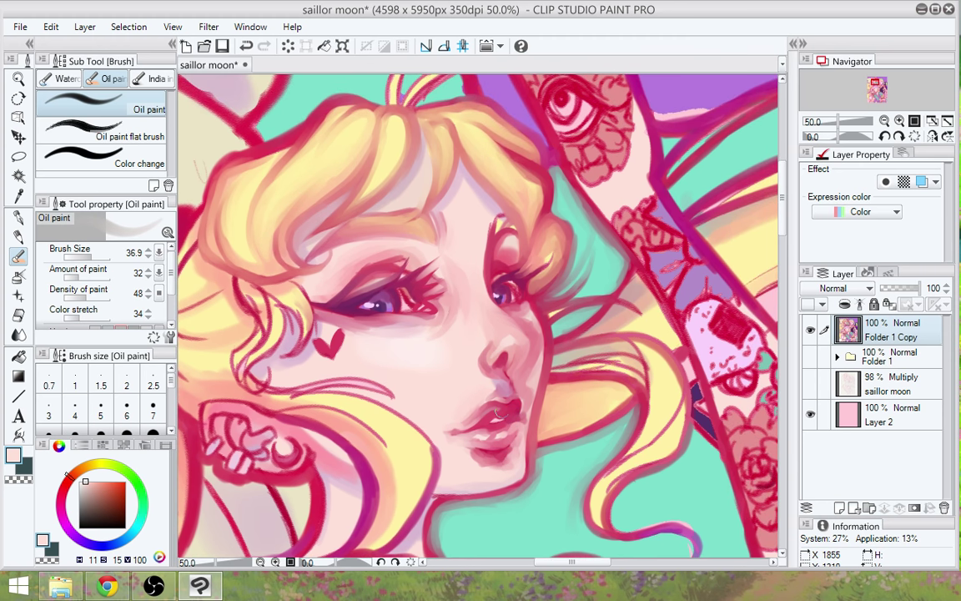
{"action": "left_click", "coordinate": [538, 313], "text": "alt"}
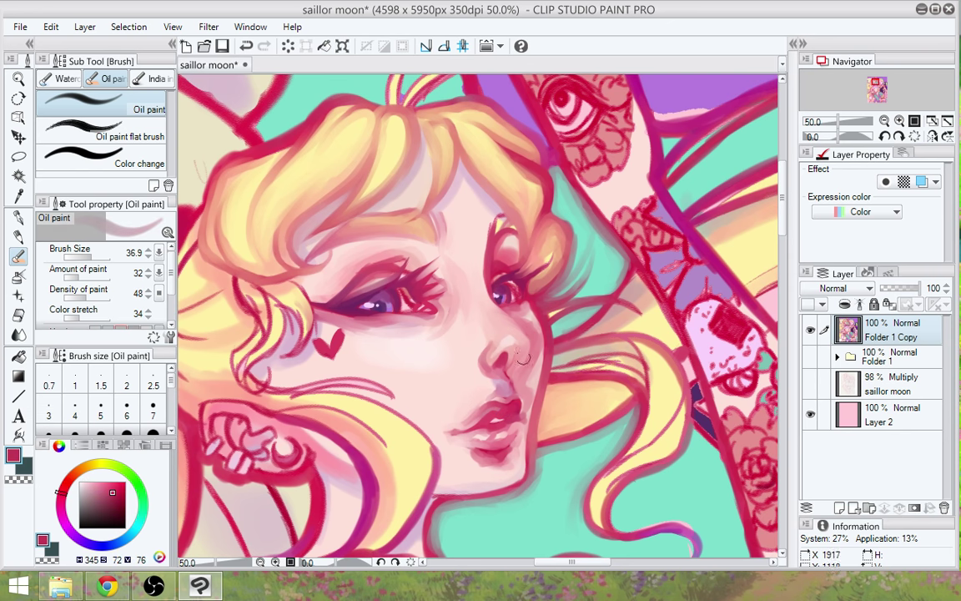
{"action": "left_click_drag", "start_coordinate": [518, 374], "coordinate": [591, 411]}
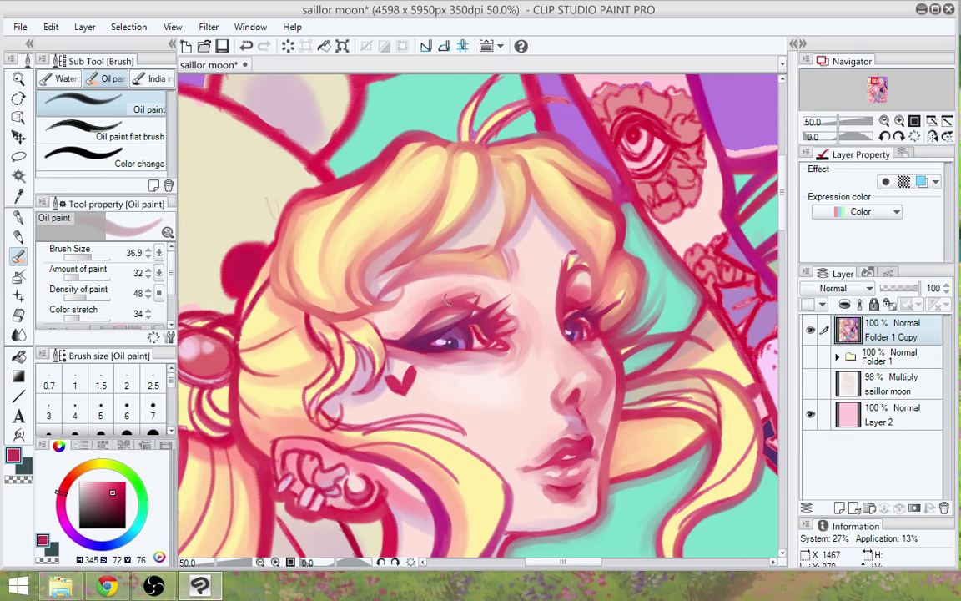
{"action": "left_click_drag", "start_coordinate": [435, 308], "coordinate": [474, 293]}
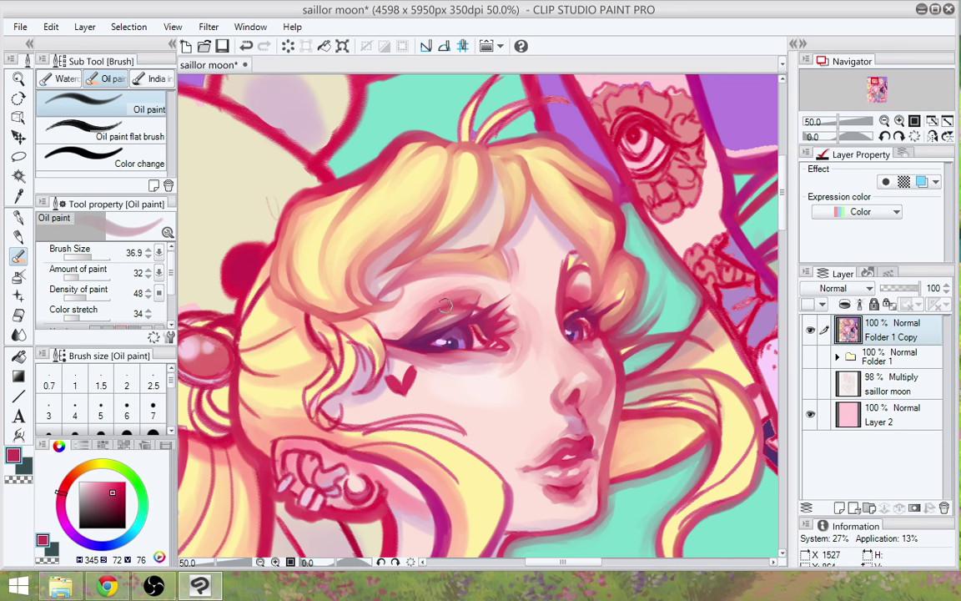
{"action": "left_click", "coordinate": [416, 324], "text": "alt"}
{"action": "left_click_drag", "start_coordinate": [437, 307], "coordinate": [470, 298]}
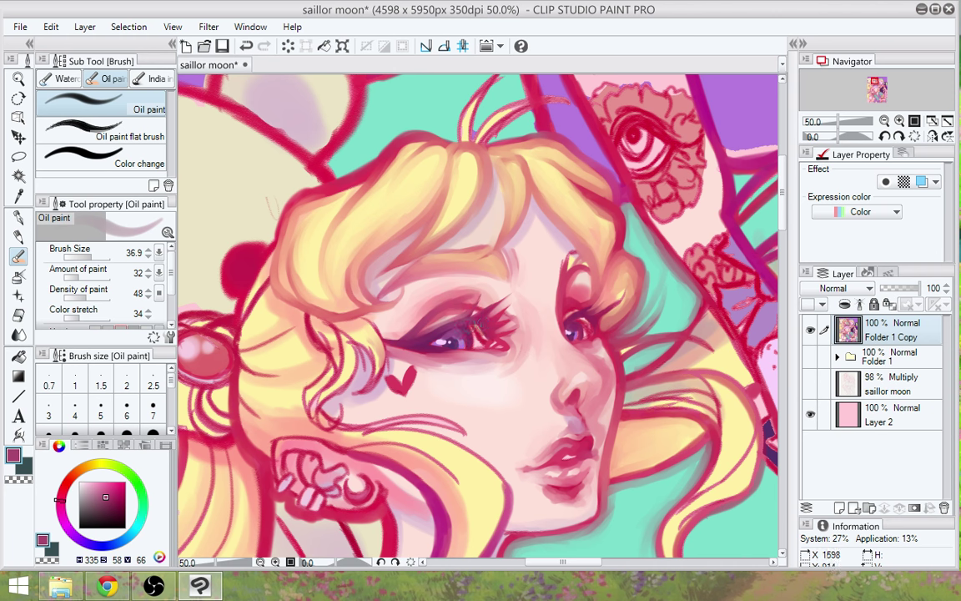
Render the near eye's inner area with sampled crimson, H 347, S 81, V 79, pink, H 352, S 39, V 91, and pale lavender, H 298, S 16, V 98
{"action": "left_click", "coordinate": [484, 342], "text": "alt"}
{"action": "left_click_drag", "start_coordinate": [480, 338], "coordinate": [474, 328]}
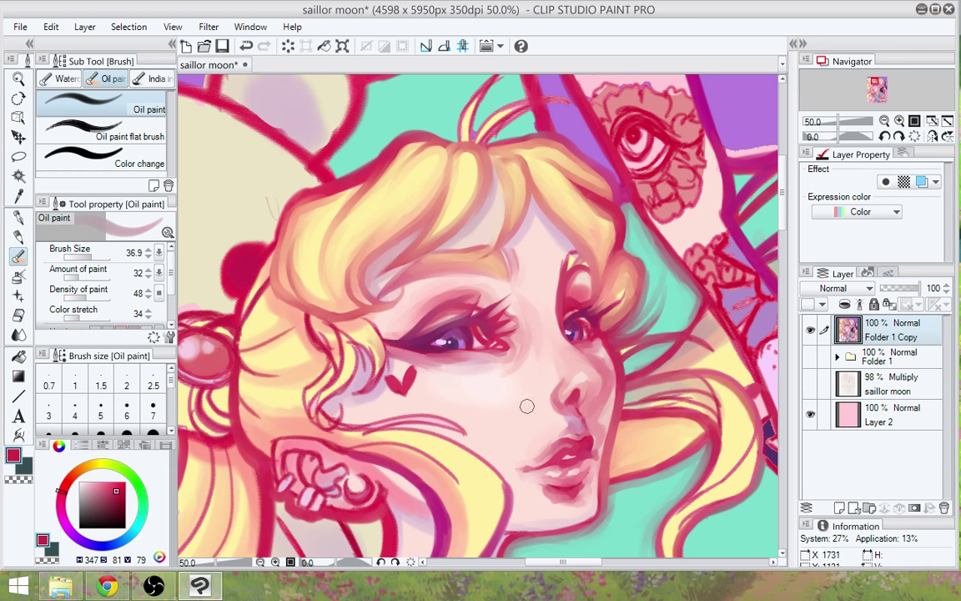
{"action": "left_click", "coordinate": [486, 349], "text": "alt"}
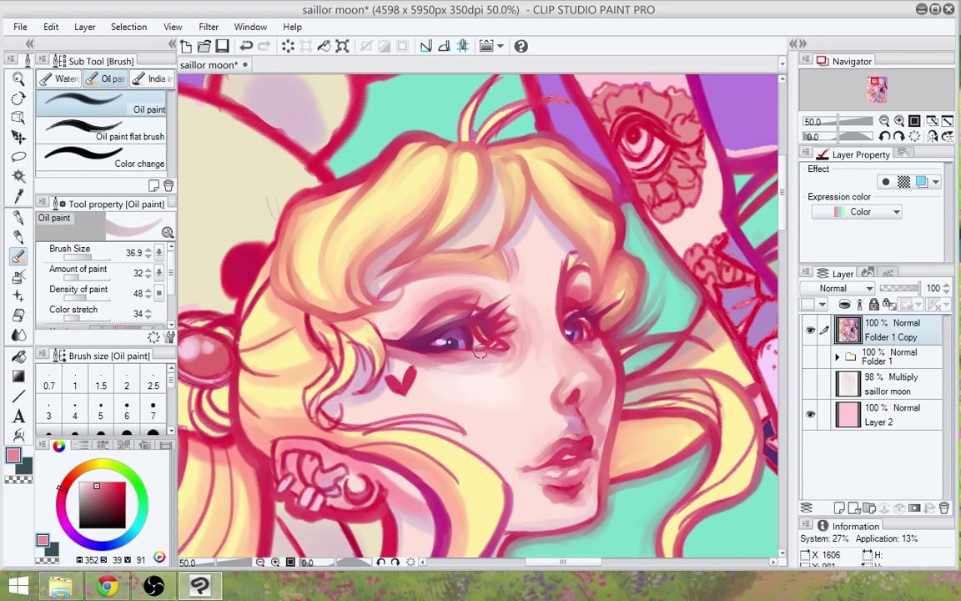
{"action": "left_click", "coordinate": [443, 340], "text": "alt"}
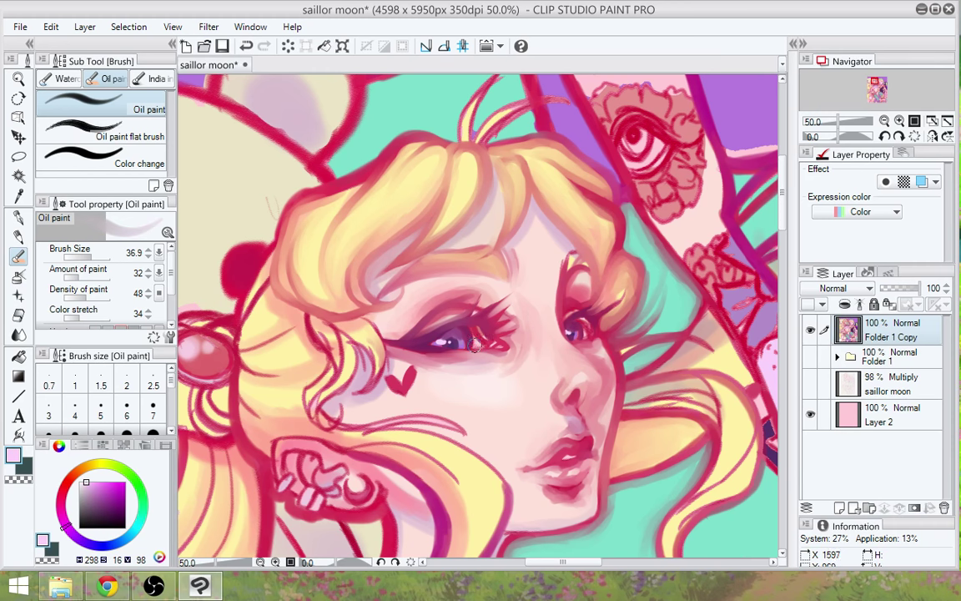
{"action": "left_click_drag", "start_coordinate": [507, 408], "coordinate": [515, 431]}
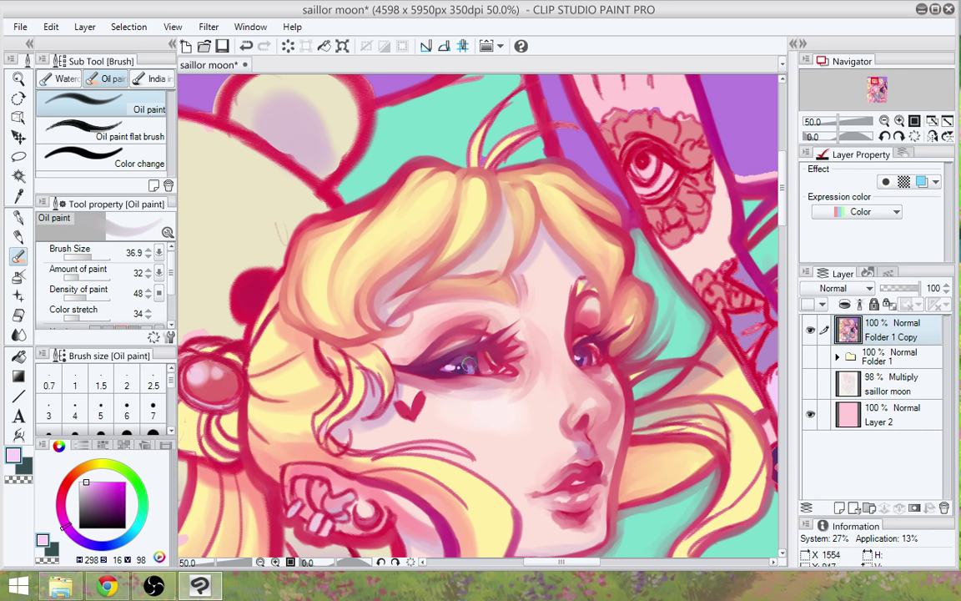
Refine both eyes with sampled plum, H 327, S 67, V 55, and the far lid with skin tones and crimson, H 347, S 64, V 82
{"action": "left_click", "coordinate": [466, 359], "text": "alt"}
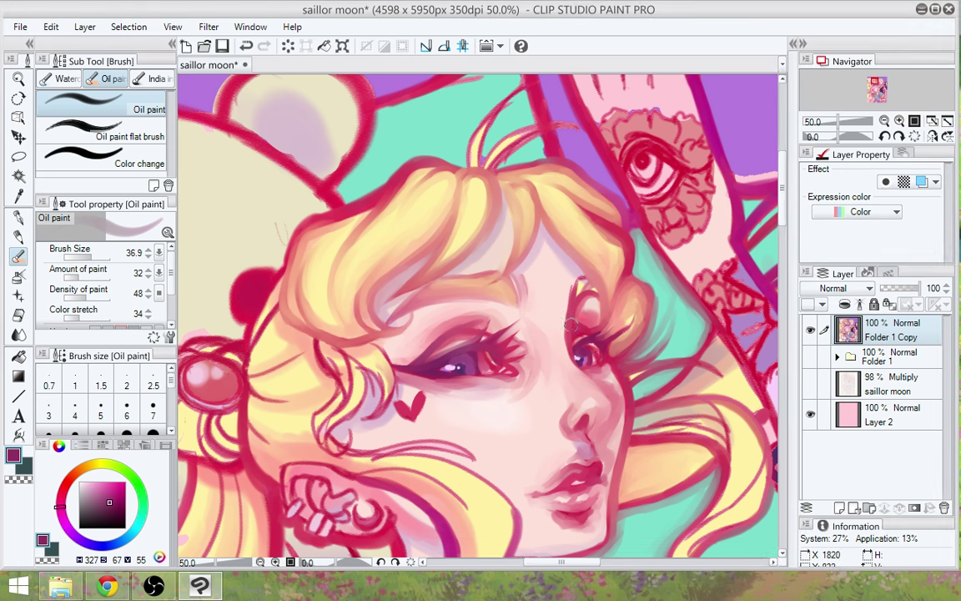
{"action": "left_click", "coordinate": [528, 276], "text": "alt"}
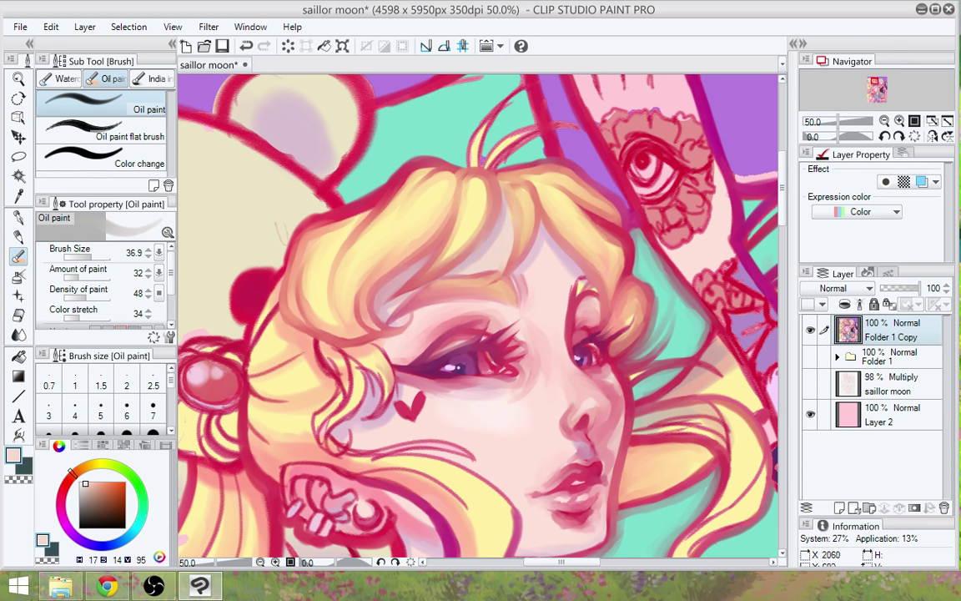
{"action": "left_click", "coordinate": [502, 419], "text": "alt"}
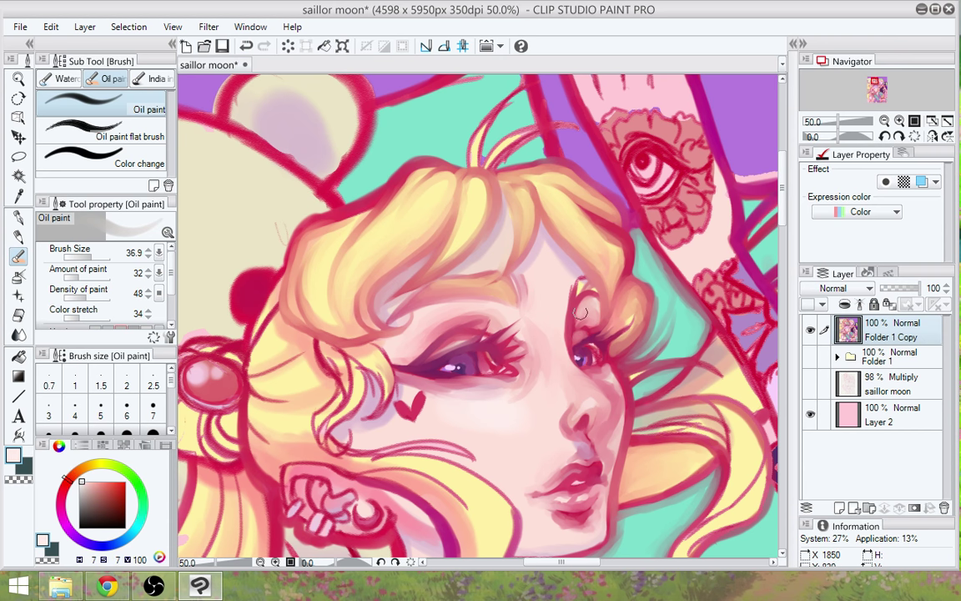
{"action": "left_click", "coordinate": [581, 313], "text": "alt"}
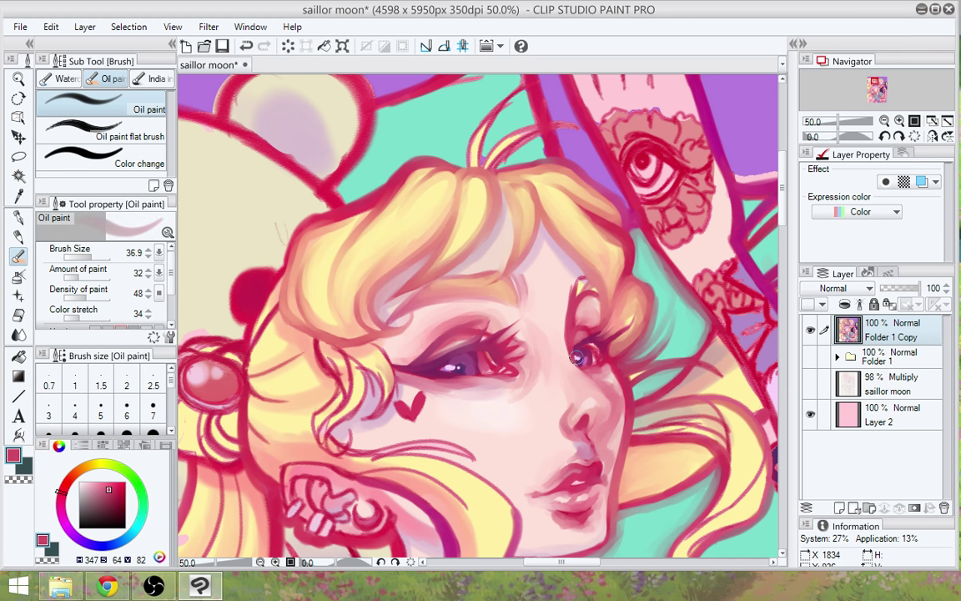
Repaint the curled strands framing the near cheek and the bangs' lower edge with sampled plum, H 327, S 67, V 55
{"action": "left_click_drag", "start_coordinate": [640, 420], "coordinate": [631, 387]}
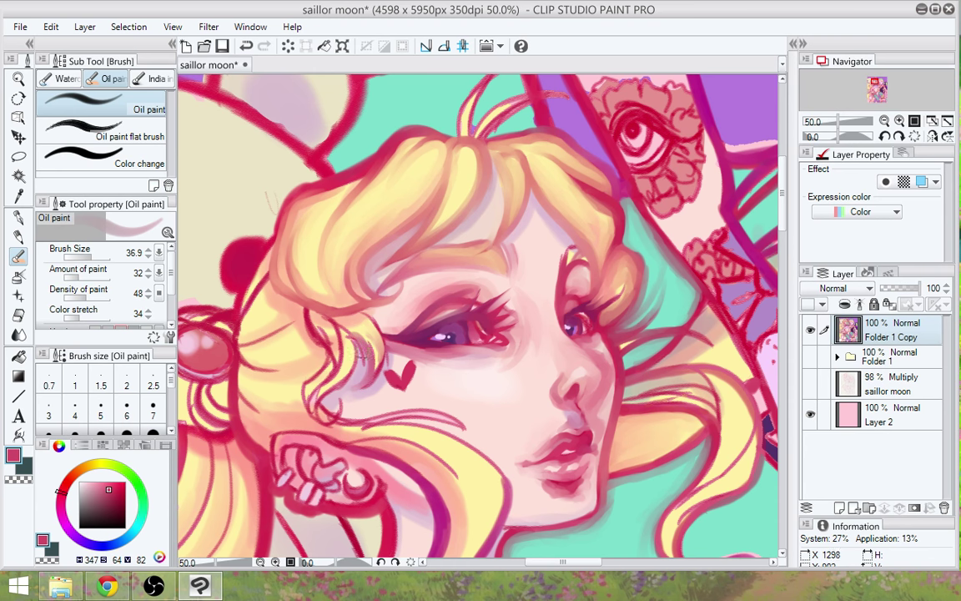
{"action": "left_click", "coordinate": [405, 333], "text": "alt"}
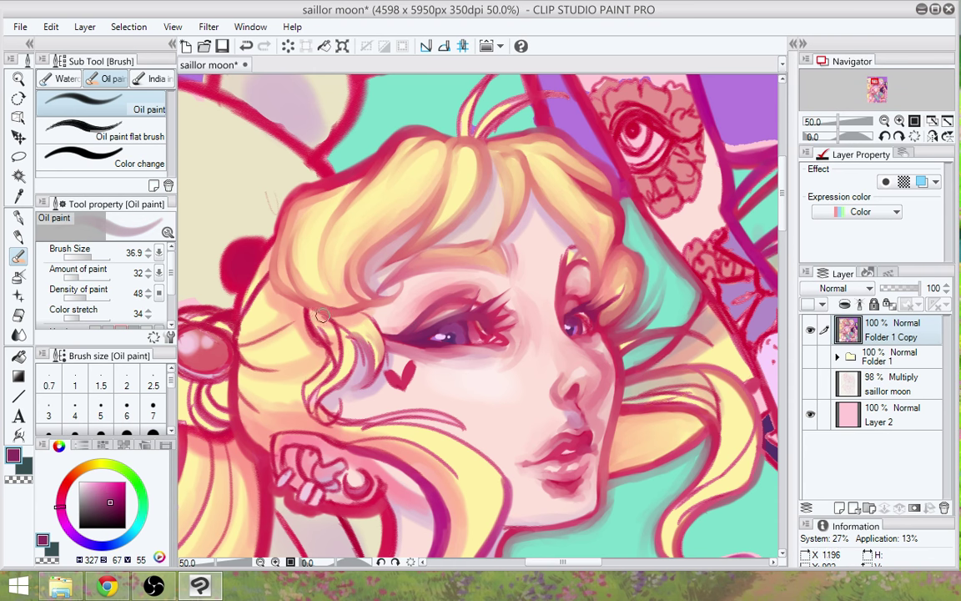
{"action": "mouse_move", "coordinate": [289, 283]}
{"action": "left_mouse_down"}
{"action": "mouse_move", "coordinate": [327, 297]}
{"action": "mouse_move", "coordinate": [332, 315]}
{"action": "left_mouse_up"}
{"action": "left_click_drag", "start_coordinate": [361, 385], "coordinate": [376, 328]}
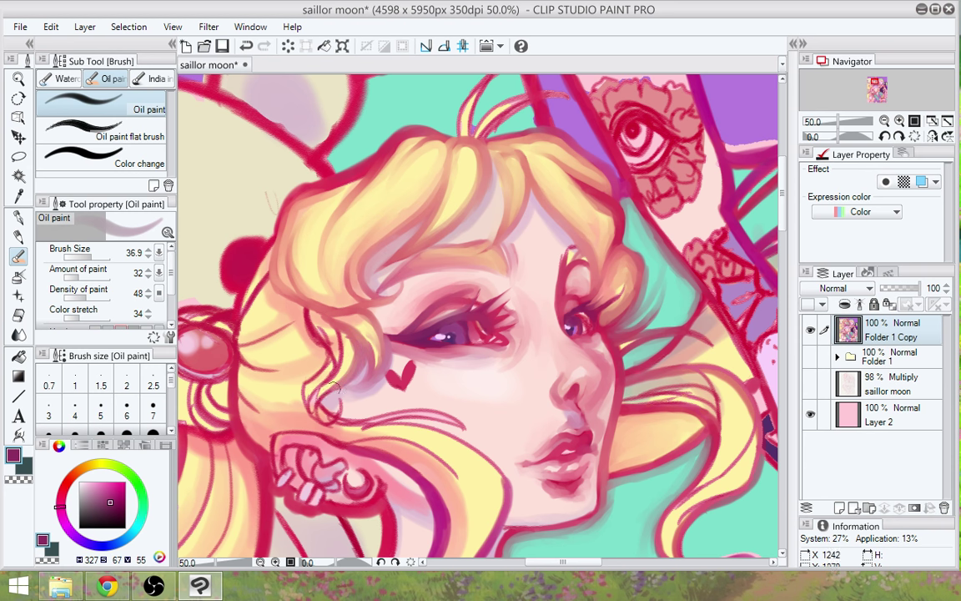
{"action": "left_click_drag", "start_coordinate": [321, 416], "coordinate": [302, 386]}
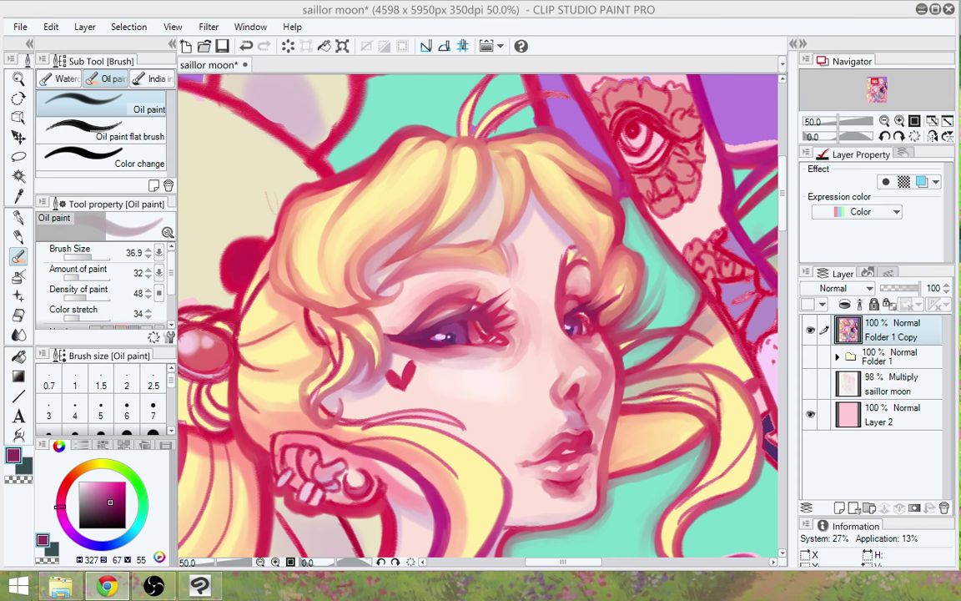
Refine the near eye's lashes and lower lid with sampled crimson, H 345, S 72, V 81
{"action": "left_click", "coordinate": [499, 309], "text": "alt"}
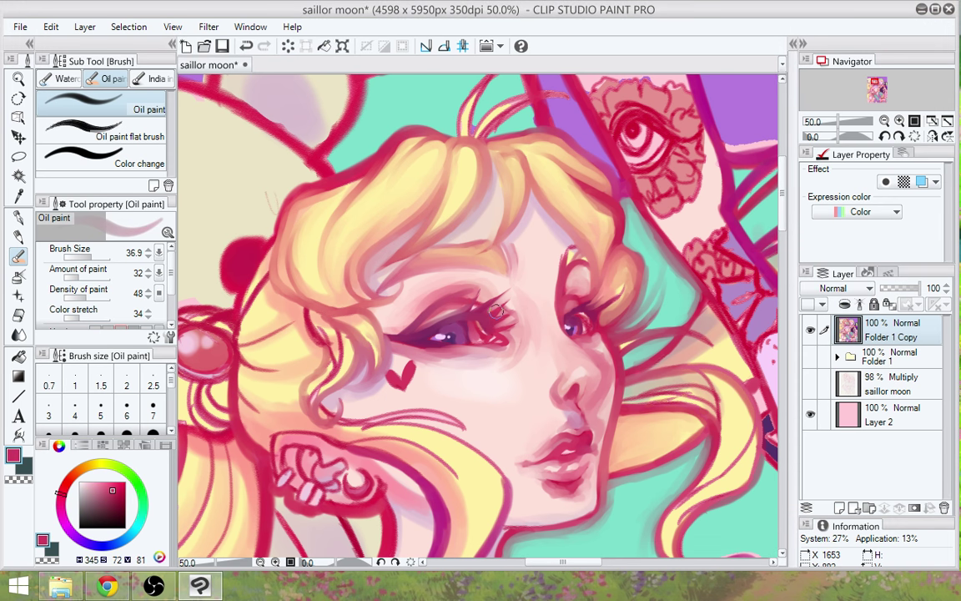
{"action": "mouse_move", "coordinate": [451, 349]}
{"action": "left_mouse_down"}
{"action": "mouse_move", "coordinate": [402, 345]}
{"action": "mouse_move", "coordinate": [419, 354]}
{"action": "left_mouse_up"}
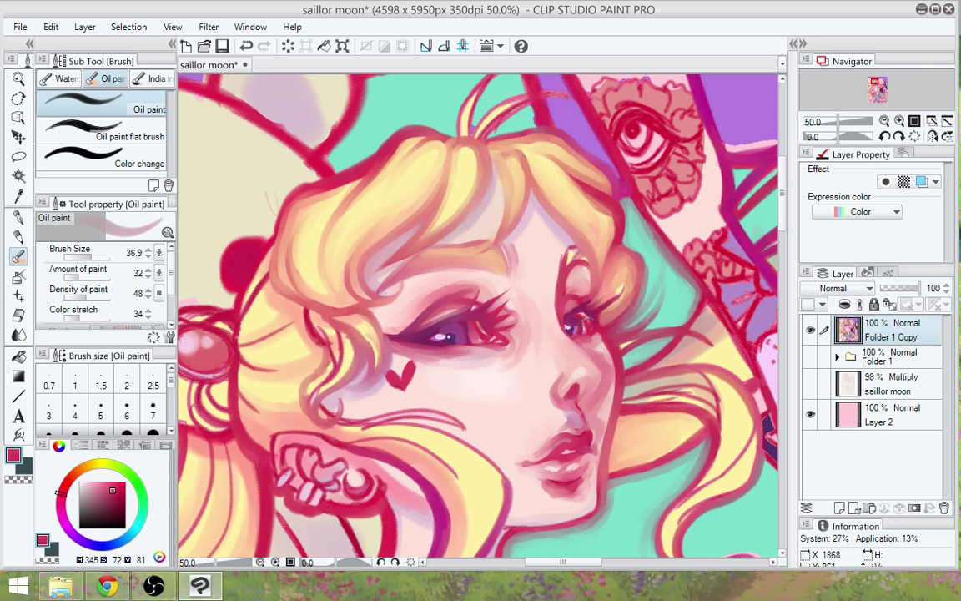
Paint the inner whites of both eyes with the Mapping pen at size 112.8, using near-white, H 345, S 2, V 100
{"action": "left_click", "coordinate": [600, 341], "text": "alt"}
{"action": "left_click", "coordinate": [17, 216]}
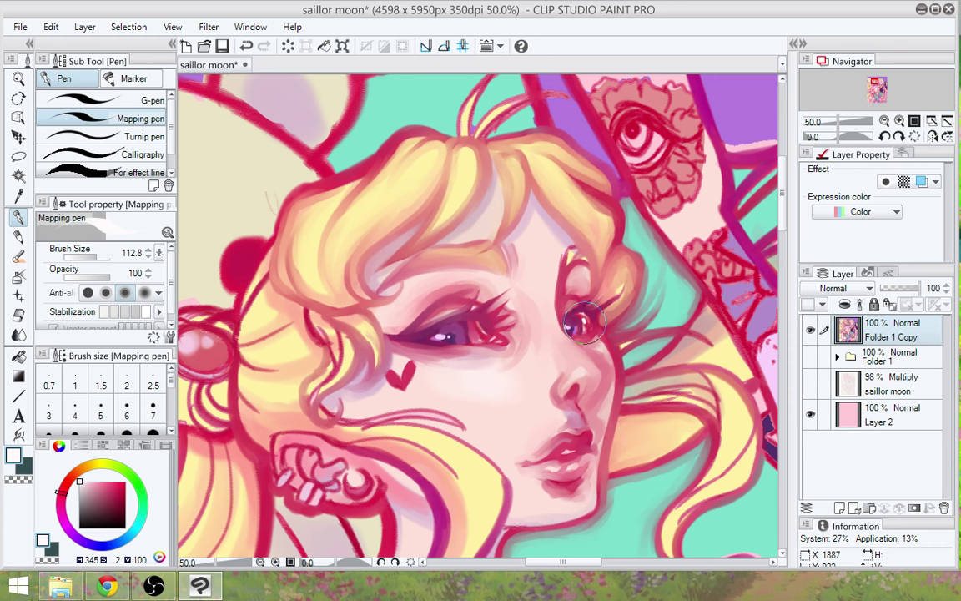
{"action": "mouse_move", "coordinate": [584, 323]}
{"action": "left_mouse_down"}
{"action": "mouse_move", "coordinate": [584, 331]}
{"action": "mouse_move", "coordinate": [575, 317]}
{"action": "left_mouse_up"}
{"action": "left_click_drag", "start_coordinate": [472, 334], "coordinate": [475, 333]}
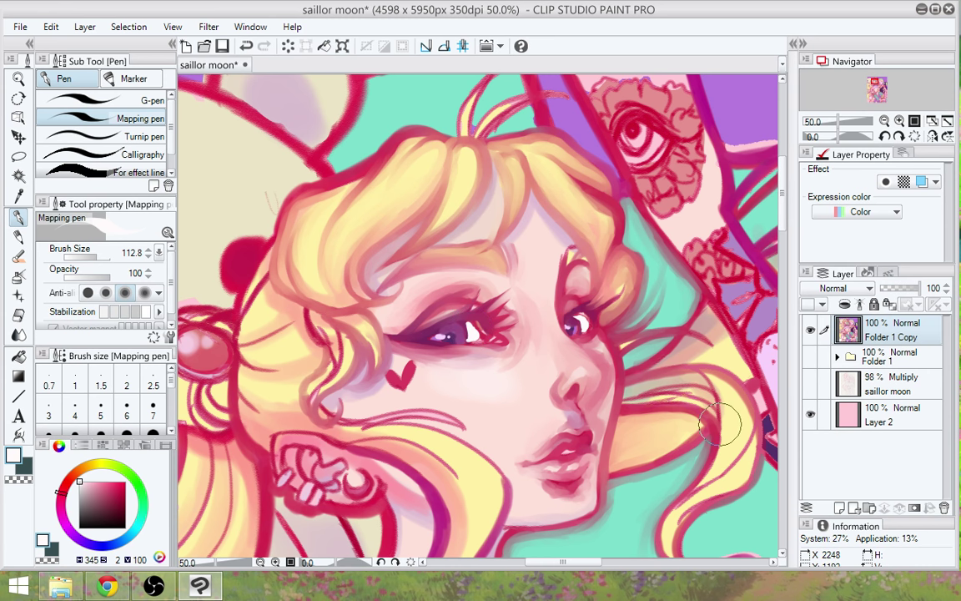
Refine the edges of both eye whites with the Oil paint brush and sampled crimson, H 347, S 75, V 80
{"action": "left_click", "coordinate": [19, 256]}
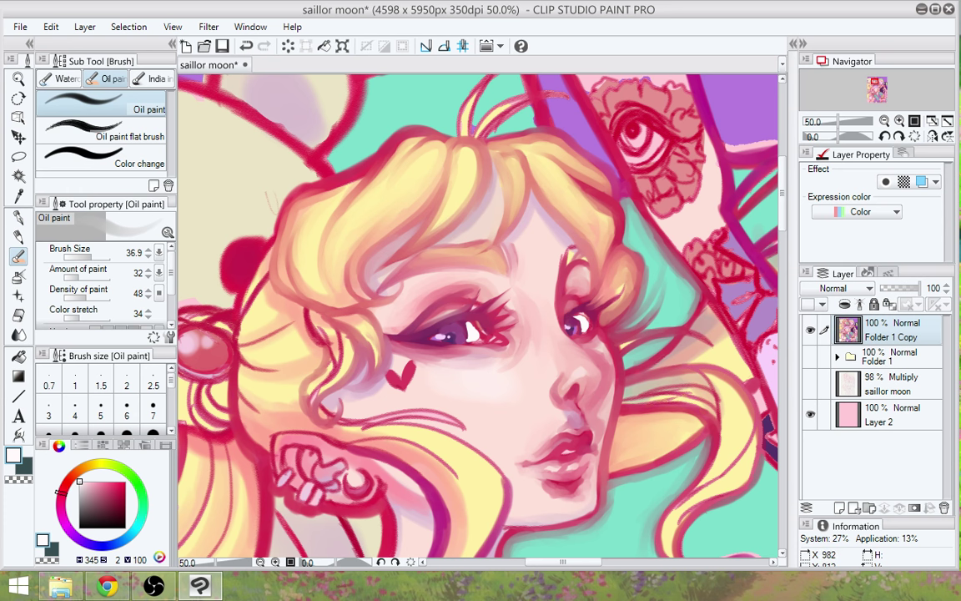
{"action": "left_click", "coordinate": [490, 337], "text": "alt"}
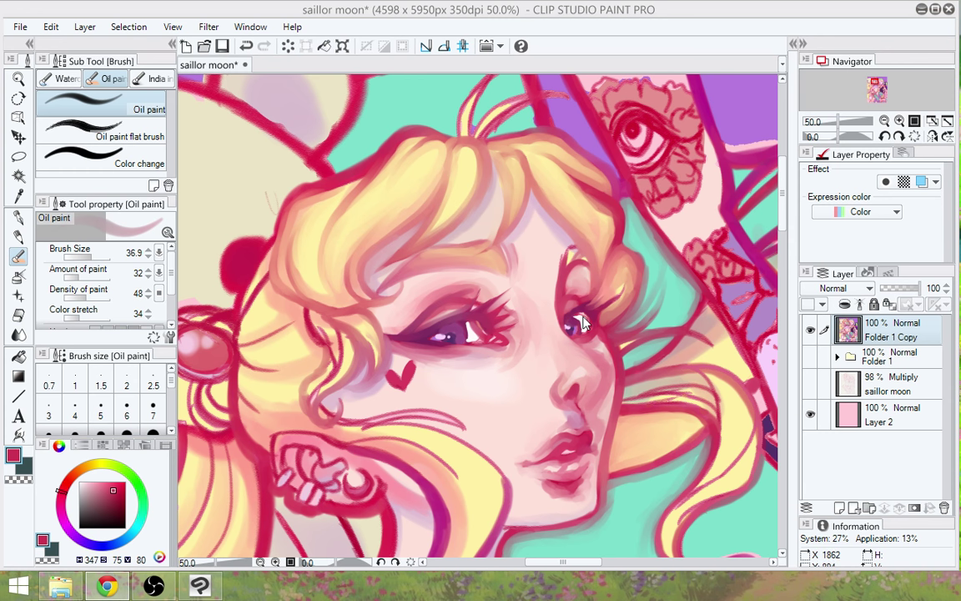
{"action": "mouse_move", "coordinate": [582, 321]}
{"action": "left_mouse_down"}
{"action": "mouse_move", "coordinate": [576, 325]}
{"action": "mouse_move", "coordinate": [586, 329]}
{"action": "left_mouse_up"}
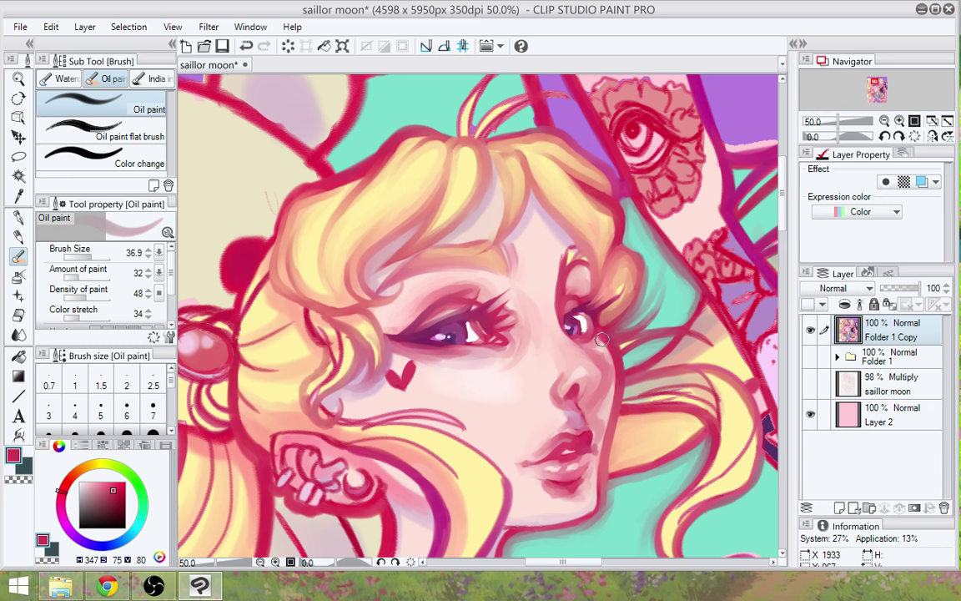
Draw sharper lashes on both eyes with the Mapping pen at size 19.5 and sampled plum, H 318, S 65, V 47
{"action": "key", "text": "p"}
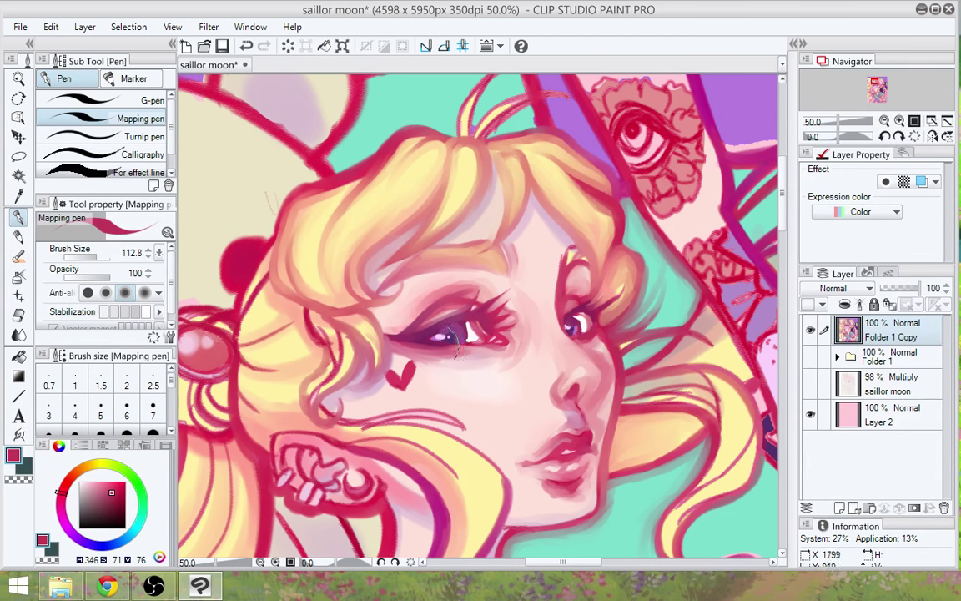
{"action": "left_click", "coordinate": [94, 256]}
{"action": "left_click_drag", "start_coordinate": [94, 257], "coordinate": [88, 257]}
{"action": "left_click", "coordinate": [429, 342], "text": "alt"}
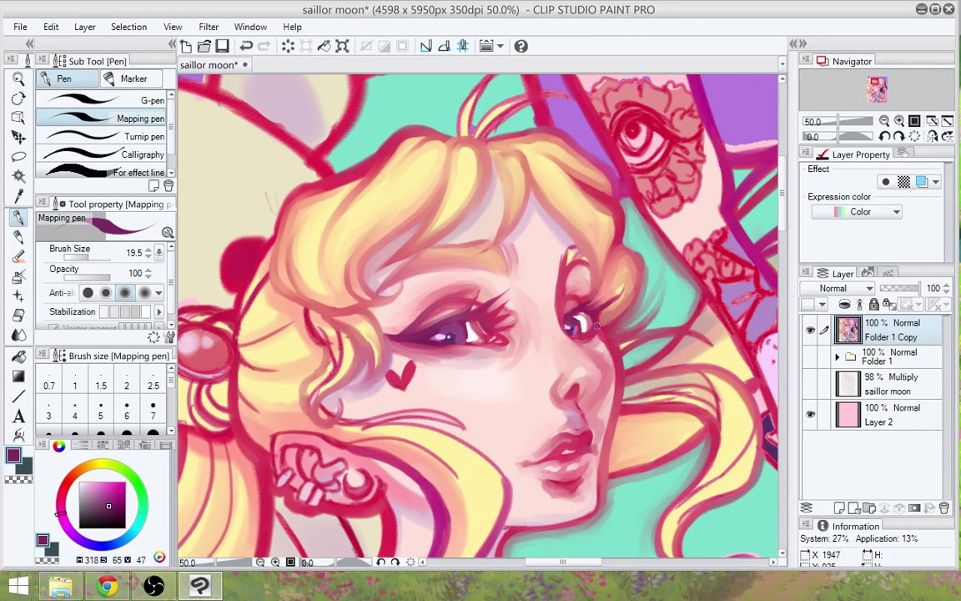
{"action": "left_click_drag", "start_coordinate": [579, 328], "coordinate": [588, 334]}
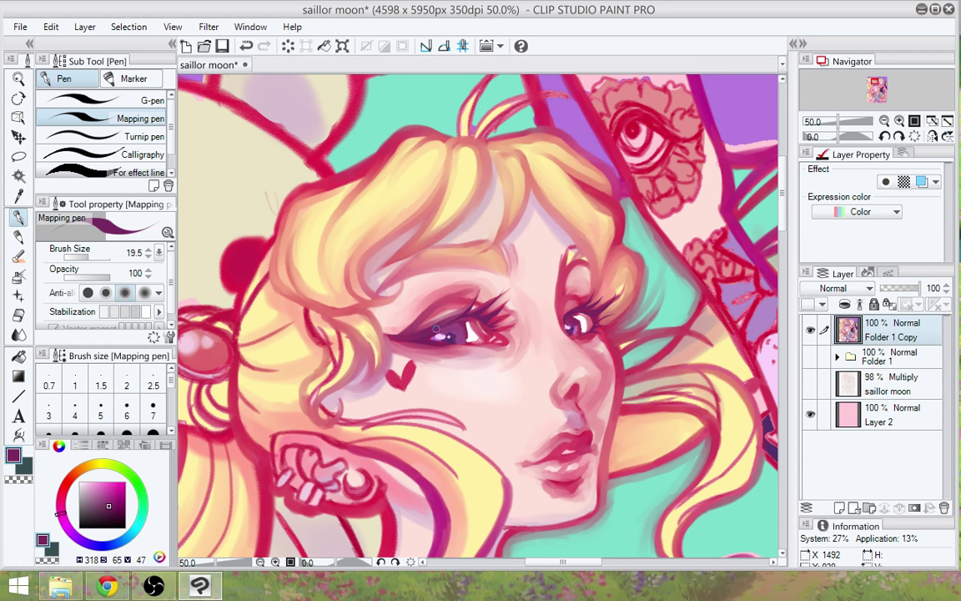
Define the nostril and the line running down to the upper lip in plum, H 318, S 65, V 47
{"action": "mouse_move", "coordinate": [587, 464]}
{"action": "left_mouse_down"}
{"action": "mouse_move", "coordinate": [527, 434]}
{"action": "mouse_move", "coordinate": [562, 413]}
{"action": "mouse_move", "coordinate": [560, 400]}
{"action": "left_mouse_up"}
{"action": "left_click_drag", "start_coordinate": [499, 345], "coordinate": [499, 346]}
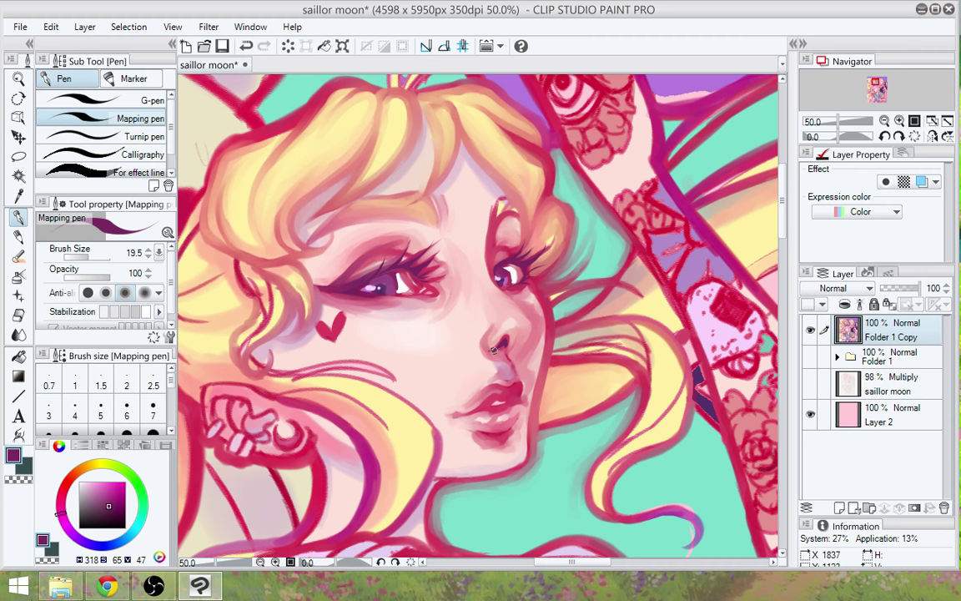
{"action": "left_click_drag", "start_coordinate": [563, 429], "coordinate": [550, 416]}
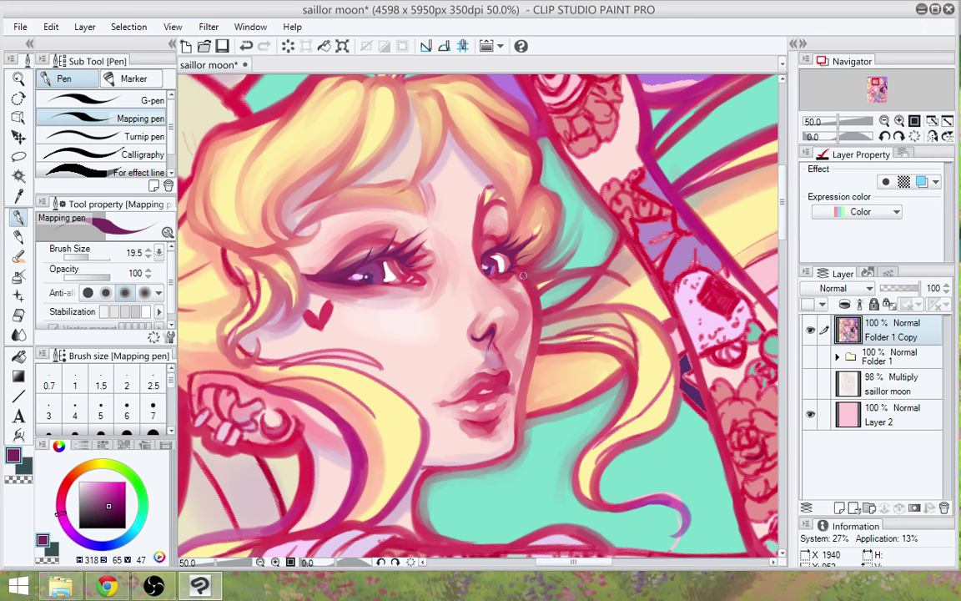
{"action": "scroll", "coordinate": [484, 300], "scroll_direction": "down", "scroll_amount": 1}
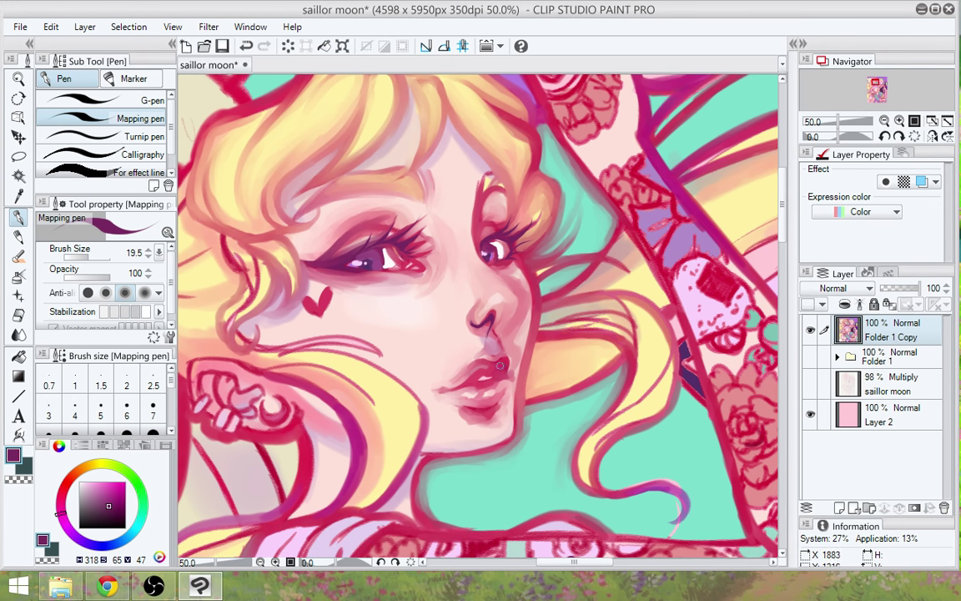
Soften the area between nose and lips with Oil paint at size 12.1, using skin tone, H 7, S 17, V 100, and crimson, H 345, S 75, V 82
{"action": "key", "text": "b"}
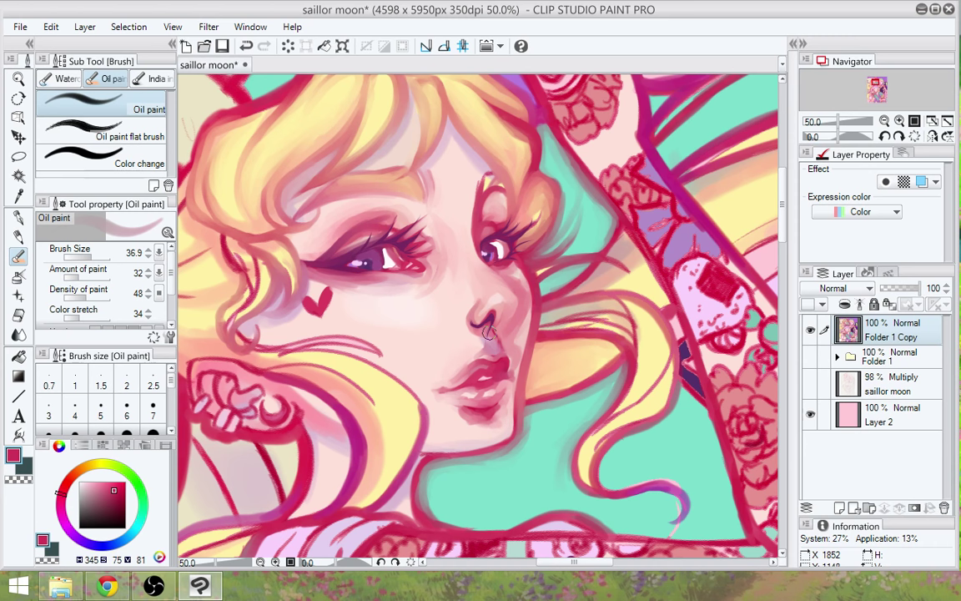
{"action": "left_click", "coordinate": [86, 255]}
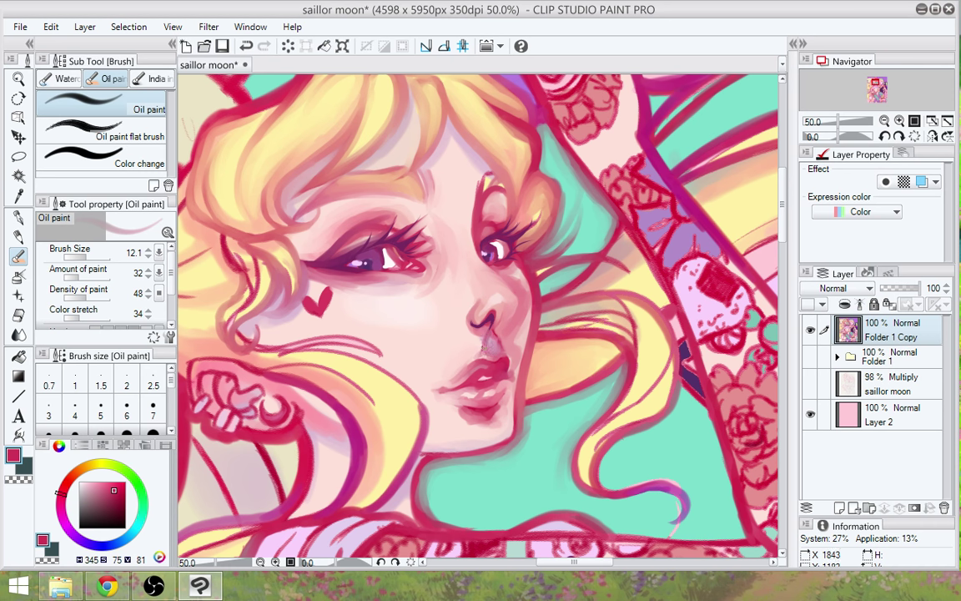
{"action": "left_click", "coordinate": [463, 365], "text": "alt"}
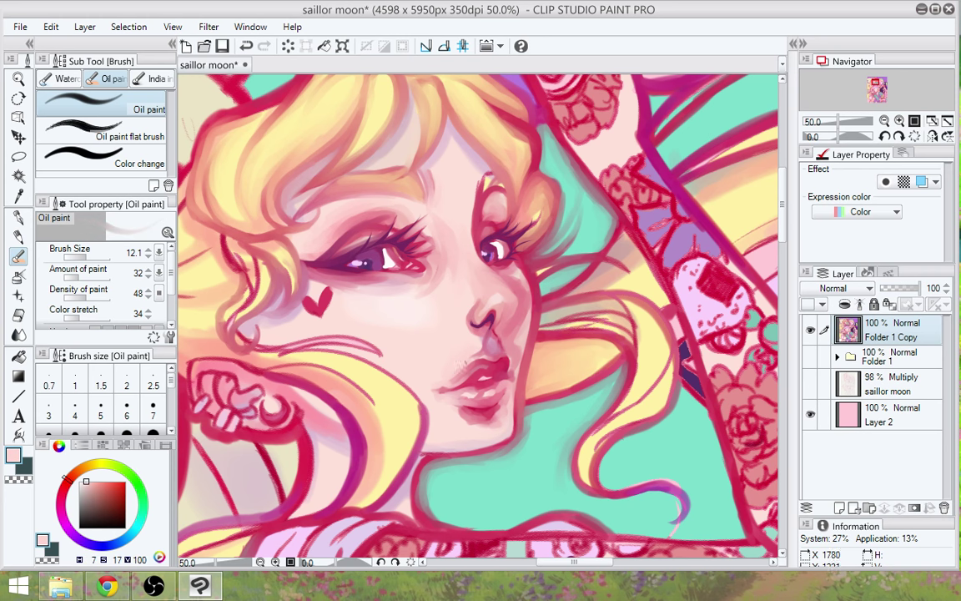
{"action": "left_click", "coordinate": [498, 362], "text": "alt"}
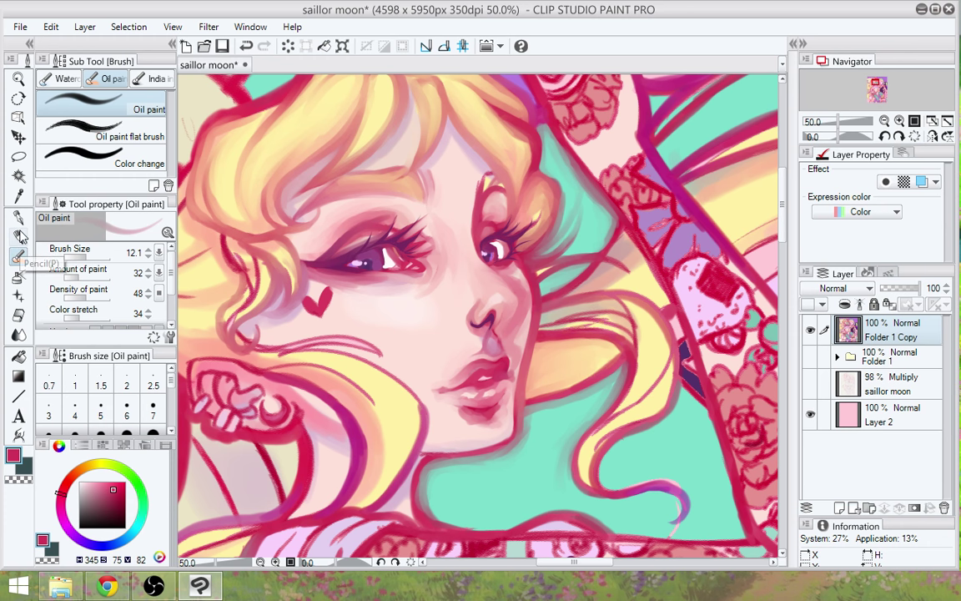
Paint out the lips with the Mapping pen, H 11, S 15, V 100, size 69.9, and blend beneath the nose with Oil paint, size 43.3
{"action": "left_click", "coordinate": [17, 216]}
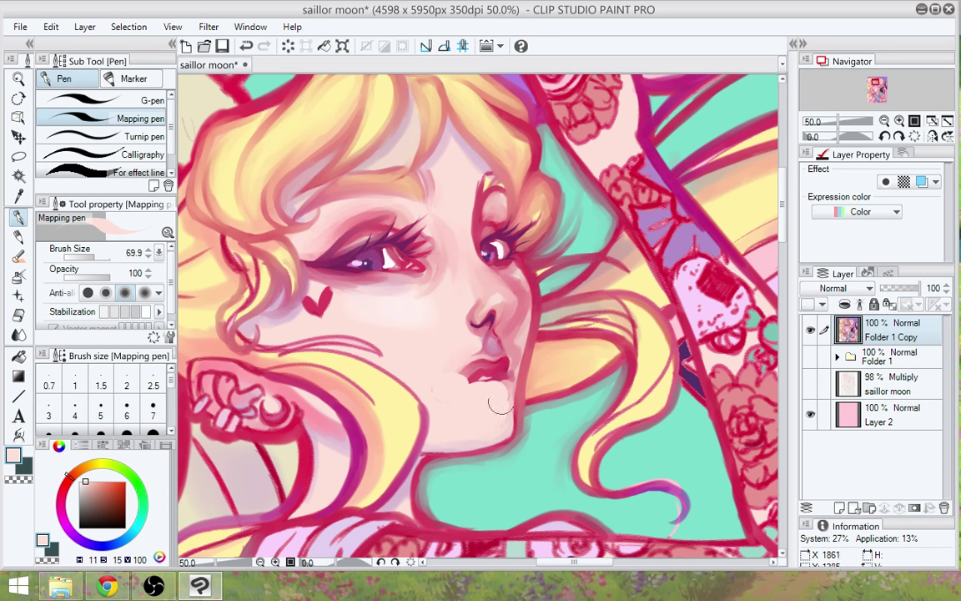
{"action": "mouse_move", "coordinate": [501, 404]}
{"action": "left_mouse_down"}
{"action": "mouse_move", "coordinate": [501, 367]}
{"action": "mouse_move", "coordinate": [481, 389]}
{"action": "mouse_move", "coordinate": [497, 374]}
{"action": "mouse_move", "coordinate": [483, 363]}
{"action": "mouse_move", "coordinate": [460, 371]}
{"action": "mouse_move", "coordinate": [472, 403]}
{"action": "left_mouse_up"}
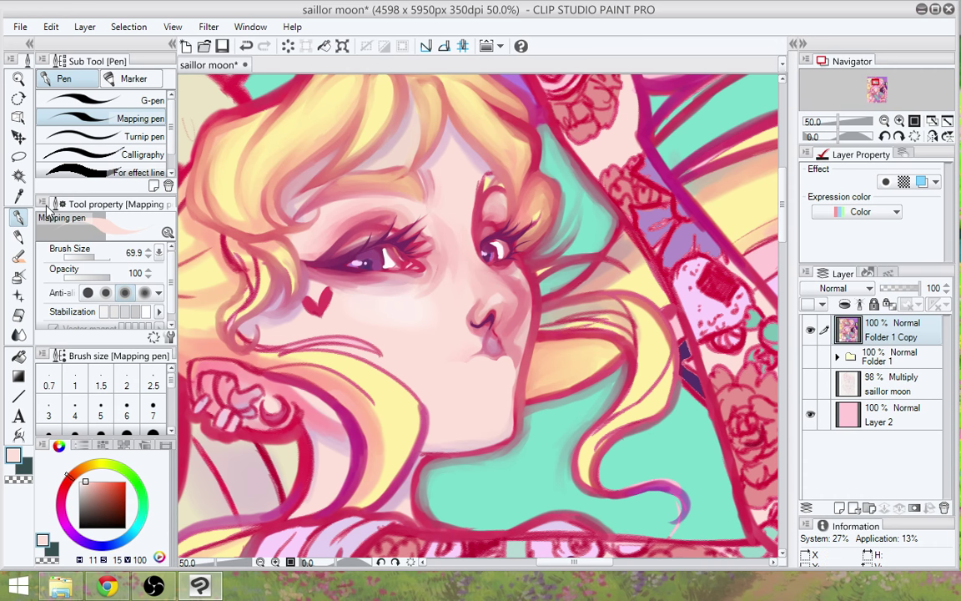
{"action": "left_click", "coordinate": [19, 255]}
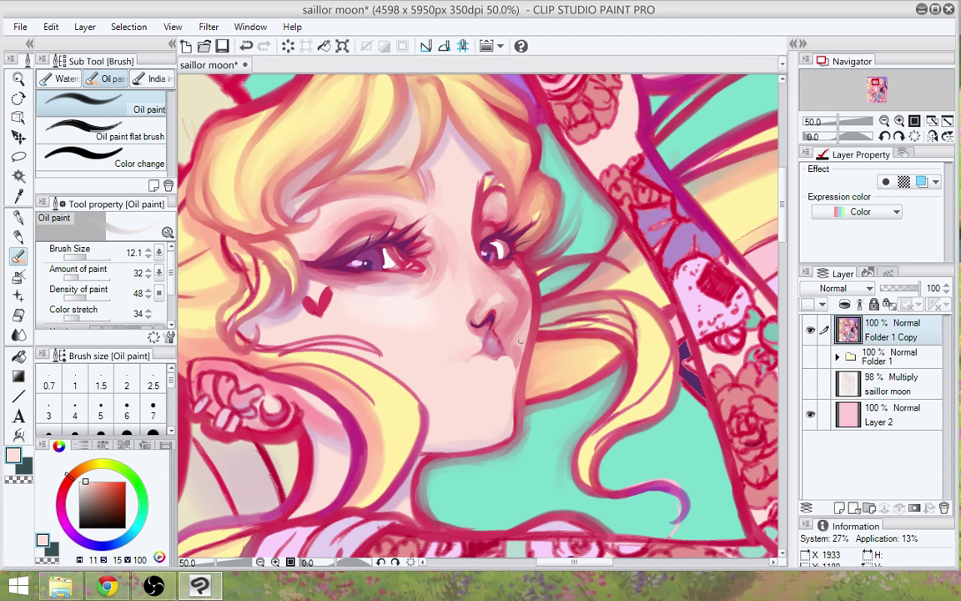
{"action": "left_click", "coordinate": [91, 257]}
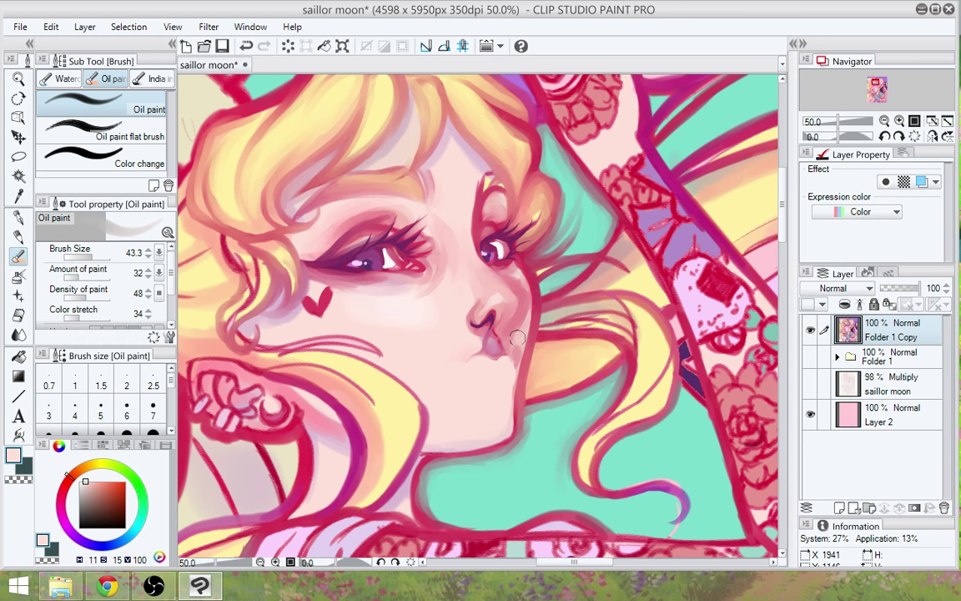
{"action": "left_click_drag", "start_coordinate": [517, 337], "coordinate": [512, 356]}
{"action": "mouse_move", "coordinate": [514, 353]}
{"action": "left_mouse_down"}
{"action": "mouse_move", "coordinate": [501, 378]}
{"action": "mouse_move", "coordinate": [504, 343]}
{"action": "mouse_move", "coordinate": [492, 349]}
{"action": "mouse_move", "coordinate": [510, 340]}
{"action": "left_mouse_up"}
{"action": "mouse_move", "coordinate": [477, 362]}
{"action": "left_mouse_down"}
{"action": "mouse_move", "coordinate": [480, 347]}
{"action": "mouse_move", "coordinate": [483, 371]}
{"action": "mouse_move", "coordinate": [477, 358]}
{"action": "mouse_move", "coordinate": [498, 364]}
{"action": "left_mouse_up"}
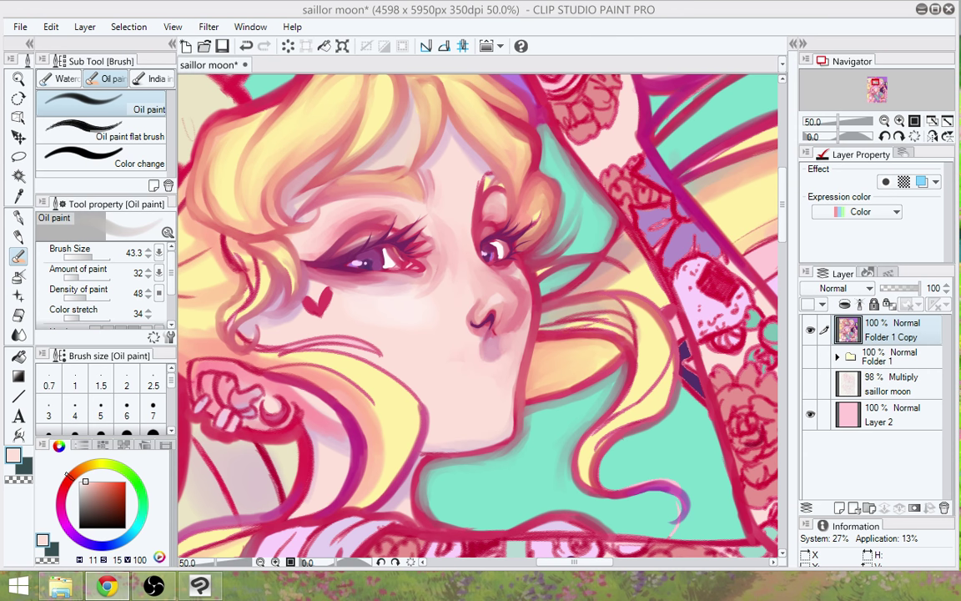
Try a mouth shape in sampled rose, H 350, S 58, V 84, and flip the canvas horizontally
{"action": "left_click", "coordinate": [531, 344], "text": "alt"}
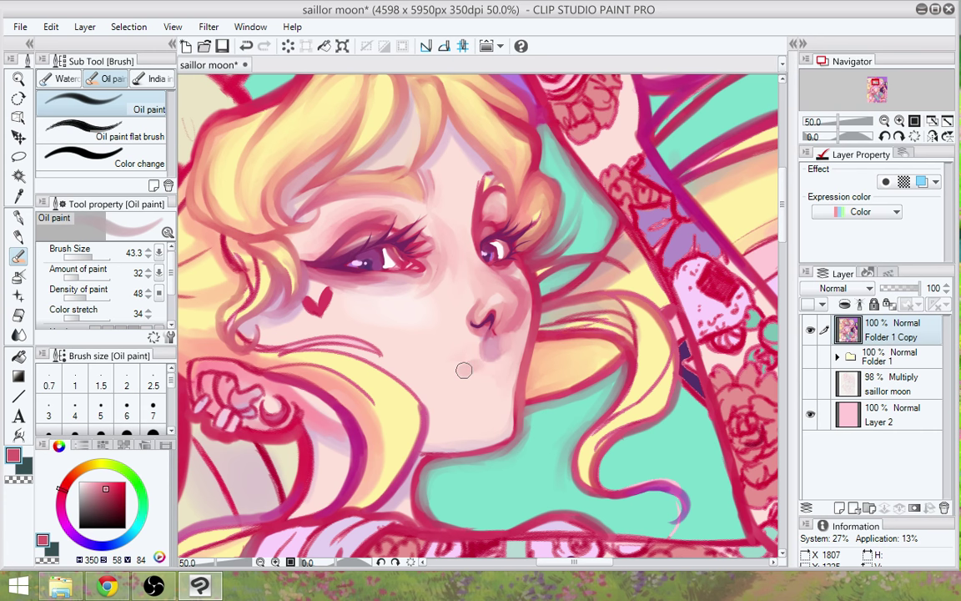
{"action": "mouse_move", "coordinate": [464, 371]}
{"action": "left_mouse_down"}
{"action": "mouse_move", "coordinate": [503, 354]}
{"action": "mouse_move", "coordinate": [449, 379]}
{"action": "mouse_move", "coordinate": [496, 369]}
{"action": "mouse_move", "coordinate": [494, 381]}
{"action": "mouse_move", "coordinate": [501, 361]}
{"action": "mouse_move", "coordinate": [488, 389]}
{"action": "mouse_move", "coordinate": [482, 381]}
{"action": "mouse_move", "coordinate": [489, 394]}
{"action": "mouse_move", "coordinate": [462, 385]}
{"action": "mouse_move", "coordinate": [453, 395]}
{"action": "mouse_move", "coordinate": [450, 382]}
{"action": "mouse_move", "coordinate": [497, 383]}
{"action": "mouse_move", "coordinate": [501, 373]}
{"action": "mouse_move", "coordinate": [485, 393]}
{"action": "mouse_move", "coordinate": [474, 377]}
{"action": "mouse_move", "coordinate": [446, 394]}
{"action": "left_mouse_up"}
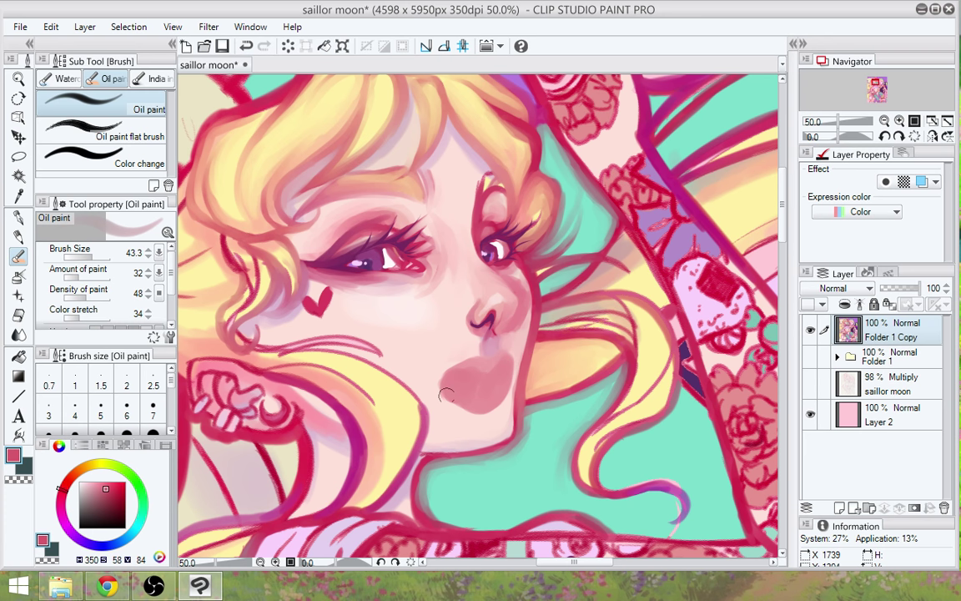
{"action": "left_click", "coordinate": [20, 26]}
{"action": "mouse_move", "coordinate": [100, 27]}
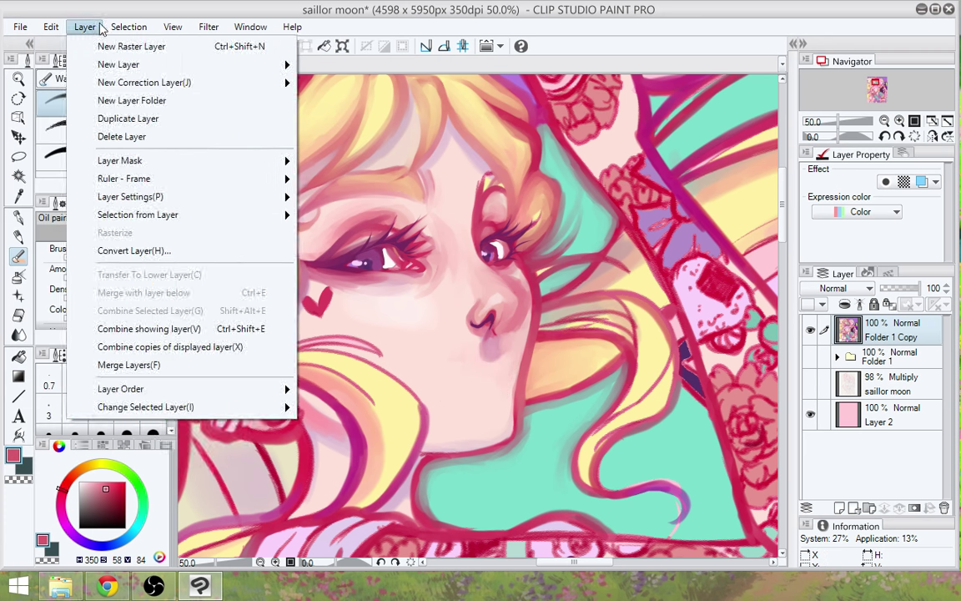
{"action": "mouse_move", "coordinate": [49, 32]}
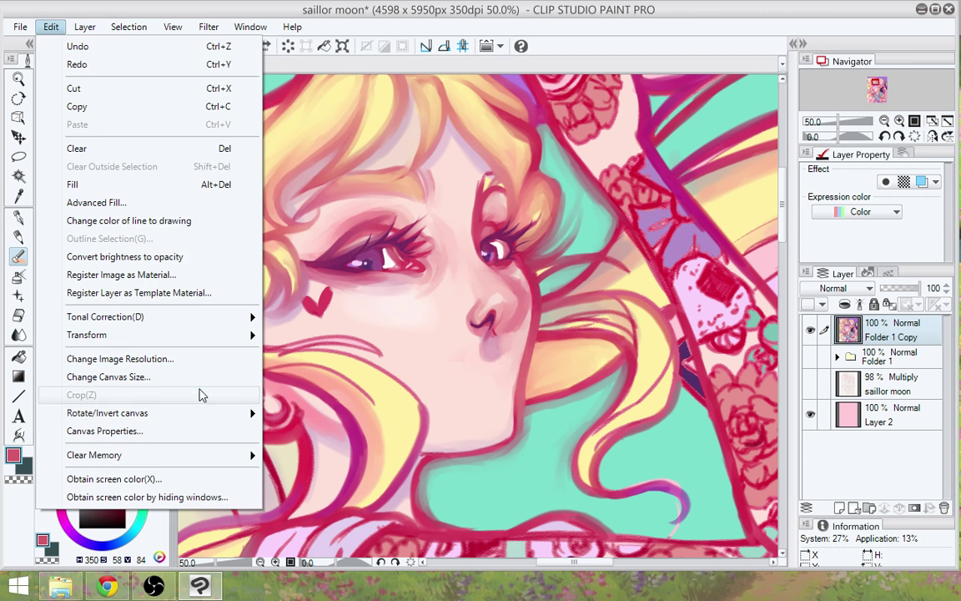
{"action": "mouse_move", "coordinate": [205, 415]}
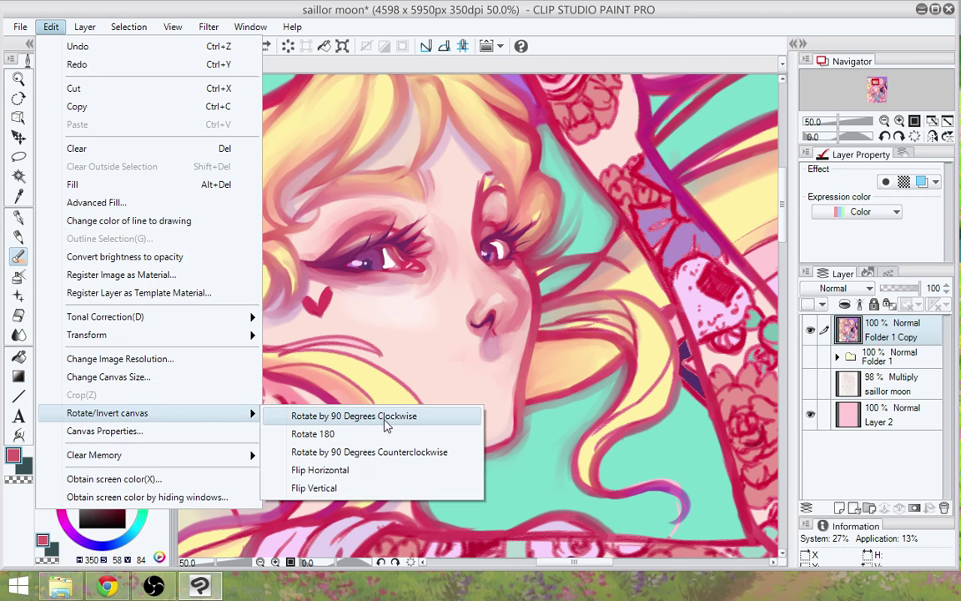
{"action": "left_click", "coordinate": [375, 473]}
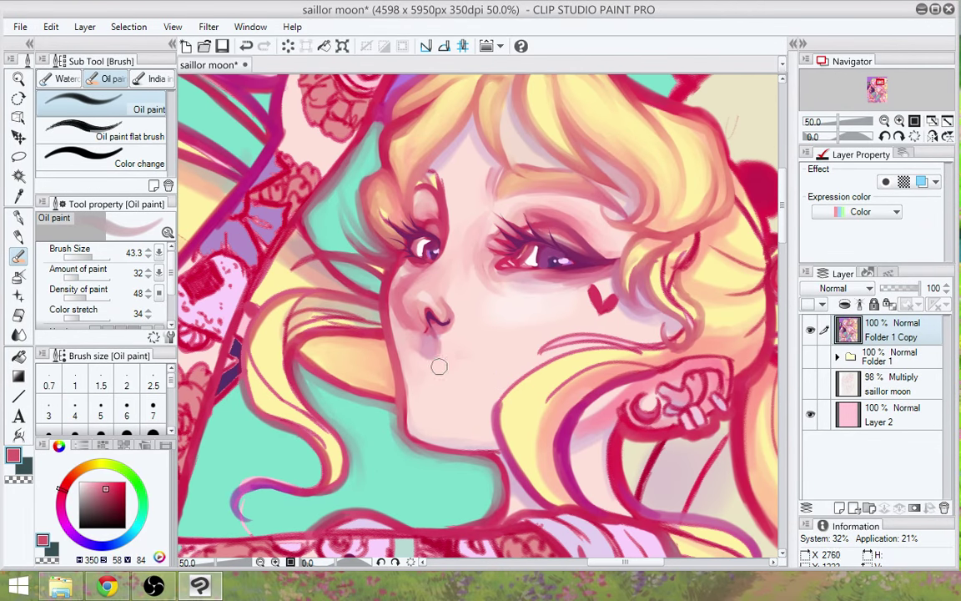
Block in a solid lip shape beneath the nose with Oil paint at size 43.3 in rose, H 350, S 58, V 84
{"action": "left_click_drag", "start_coordinate": [430, 362], "coordinate": [459, 383]}
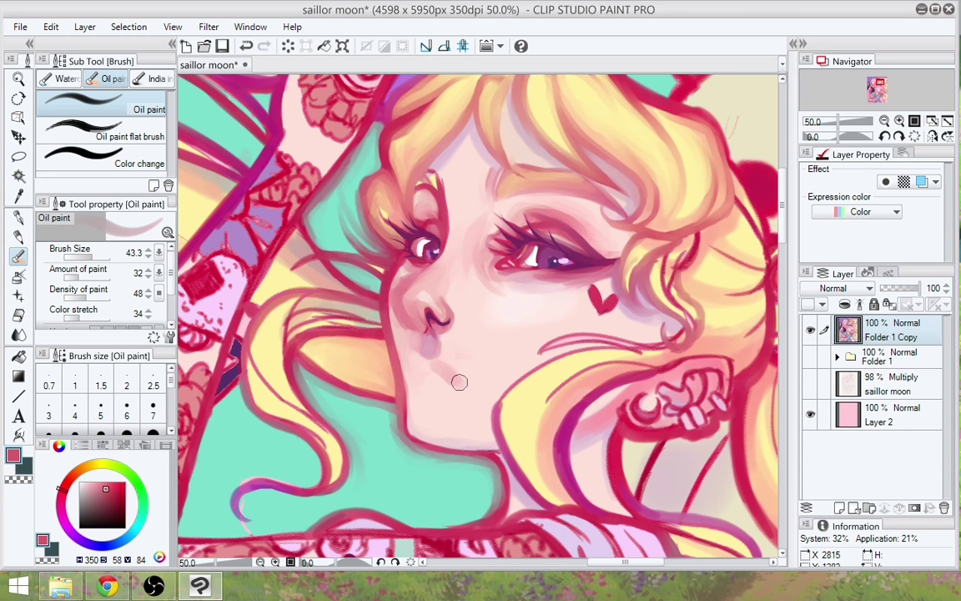
{"action": "mouse_move", "coordinate": [460, 382]}
{"action": "left_mouse_down"}
{"action": "mouse_move", "coordinate": [436, 367]}
{"action": "mouse_move", "coordinate": [463, 388]}
{"action": "mouse_move", "coordinate": [437, 385]}
{"action": "left_mouse_up"}
{"action": "mouse_move", "coordinate": [427, 384]}
{"action": "left_mouse_down"}
{"action": "mouse_move", "coordinate": [462, 391]}
{"action": "mouse_move", "coordinate": [448, 368]}
{"action": "mouse_move", "coordinate": [477, 385]}
{"action": "left_mouse_up"}
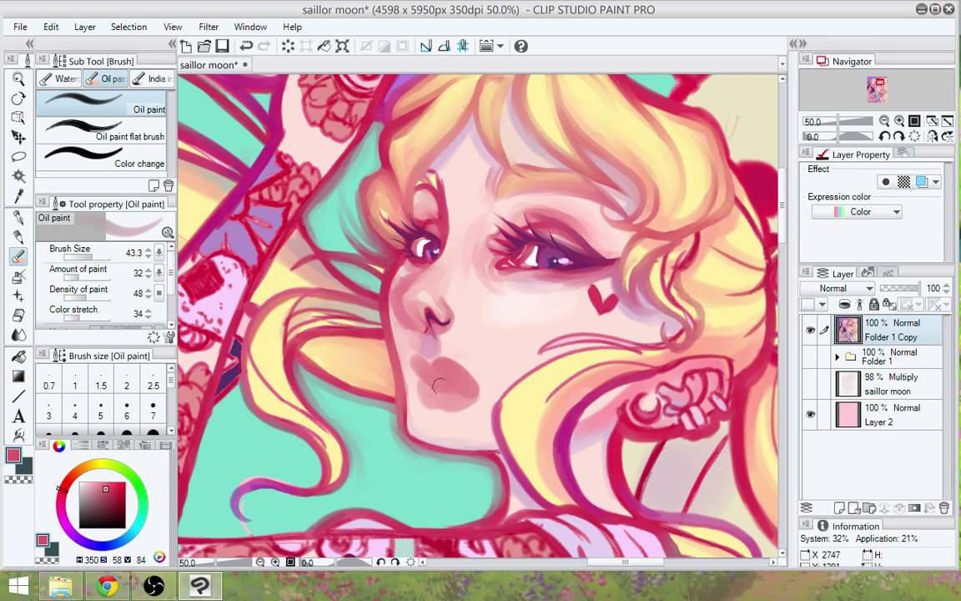
{"action": "mouse_move", "coordinate": [406, 350]}
{"action": "left_mouse_down"}
{"action": "mouse_move", "coordinate": [473, 398]}
{"action": "mouse_move", "coordinate": [440, 382]}
{"action": "mouse_move", "coordinate": [433, 399]}
{"action": "left_mouse_up"}
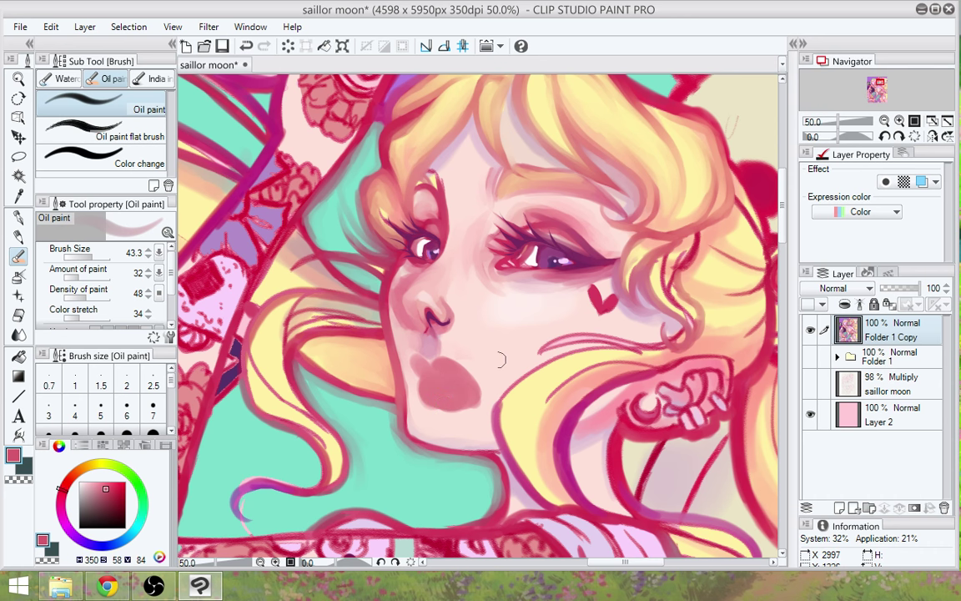
{"action": "left_click_drag", "start_coordinate": [439, 362], "coordinate": [422, 369]}
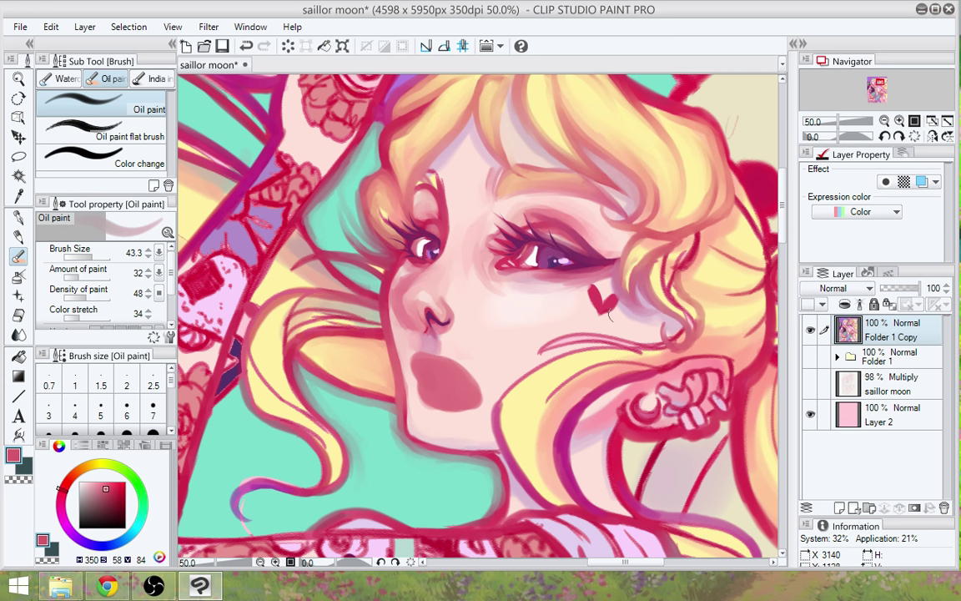
Cover the irises of both eyes in sampled near-white, H 345, S 2, V 100, with the Mapping pen at size 69.9
{"action": "scroll", "coordinate": [520, 404], "scroll_direction": "down", "scroll_amount": 2}
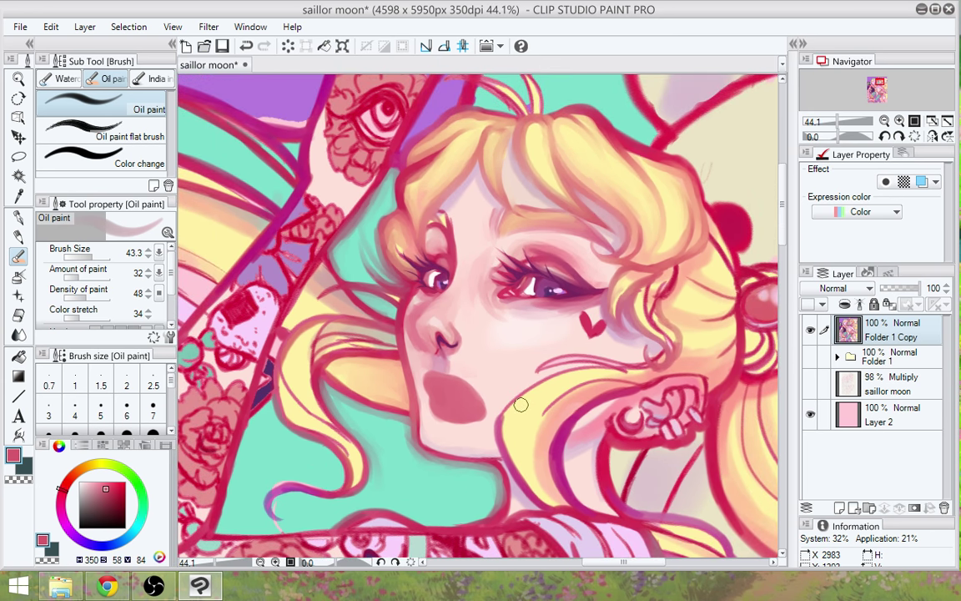
{"action": "scroll", "coordinate": [521, 404], "scroll_direction": "up", "scroll_amount": 2}
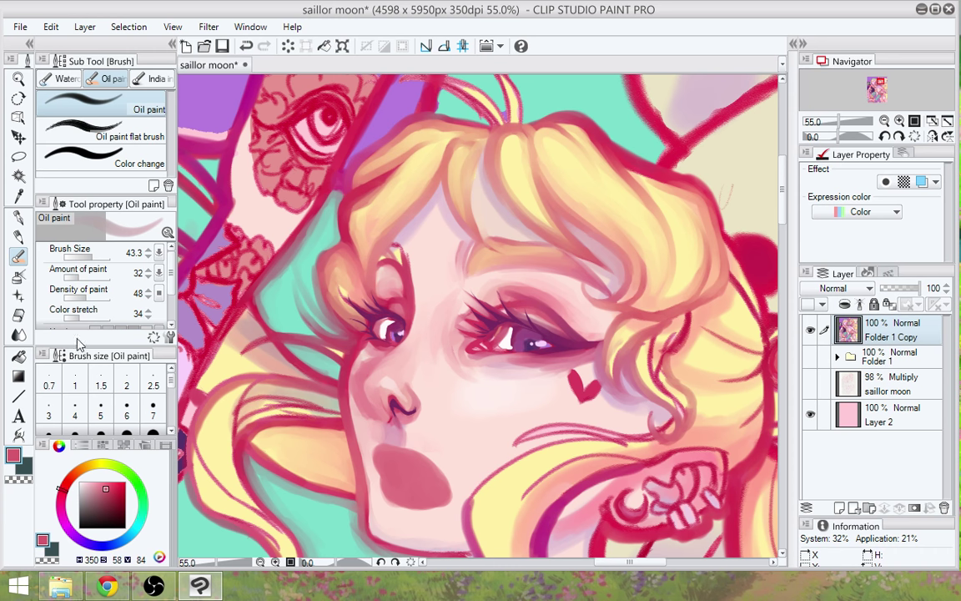
{"action": "left_click", "coordinate": [18, 216]}
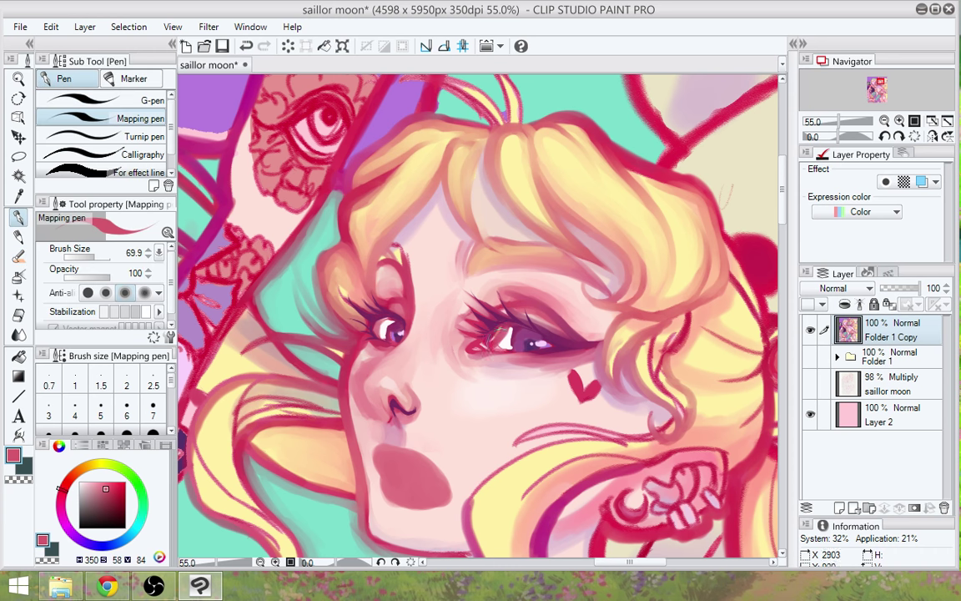
{"action": "left_click", "coordinate": [506, 337], "text": "alt"}
{"action": "mouse_move", "coordinate": [506, 337]}
{"action": "left_mouse_down"}
{"action": "mouse_move", "coordinate": [539, 342]}
{"action": "mouse_move", "coordinate": [518, 337]}
{"action": "left_mouse_up"}
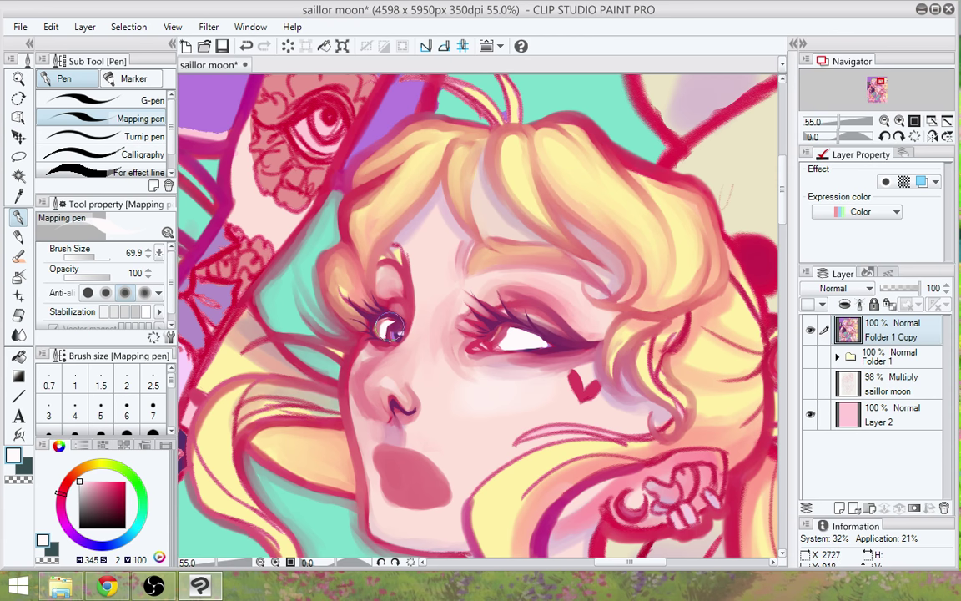
{"action": "left_click_drag", "start_coordinate": [390, 326], "coordinate": [398, 331]}
{"action": "mouse_move", "coordinate": [601, 482]}
{"action": "left_mouse_down"}
{"action": "mouse_move", "coordinate": [580, 467]}
{"action": "mouse_move", "coordinate": [507, 350]}
{"action": "left_mouse_up"}
{"action": "scroll", "coordinate": [506, 350], "scroll_direction": "down", "scroll_amount": 9}
{"action": "scroll", "coordinate": [506, 350], "scroll_direction": "up", "scroll_amount": 4}
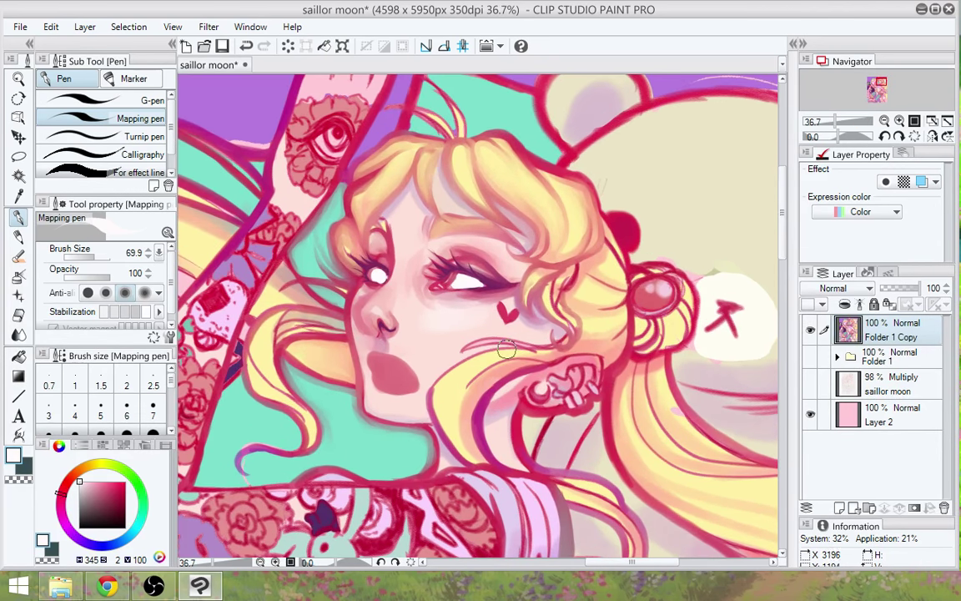
Paint a gap between the lips in sampled skin tone, H 9, S 15, V 100, and reshape them in rose, H 351, S 50, V 87
{"action": "scroll", "coordinate": [507, 350], "scroll_direction": "up", "scroll_amount": 1}
{"action": "left_click", "coordinate": [367, 321], "text": "alt"}
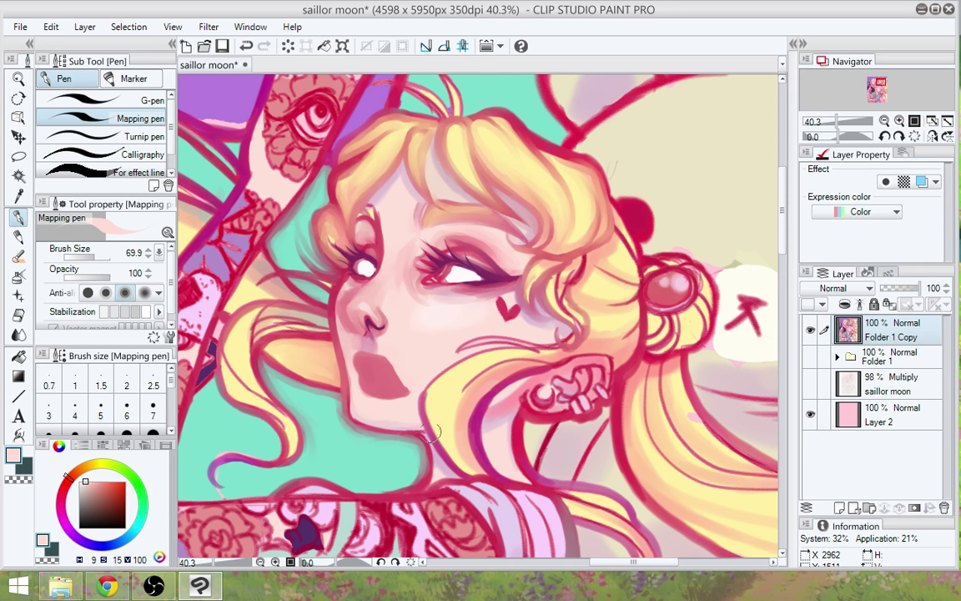
{"action": "mouse_move", "coordinate": [410, 397]}
{"action": "left_mouse_down"}
{"action": "mouse_move", "coordinate": [401, 378]}
{"action": "mouse_move", "coordinate": [370, 369]}
{"action": "left_mouse_up"}
{"action": "left_click", "coordinate": [378, 387], "text": "alt"}
{"action": "left_click_drag", "start_coordinate": [392, 375], "coordinate": [402, 381]}
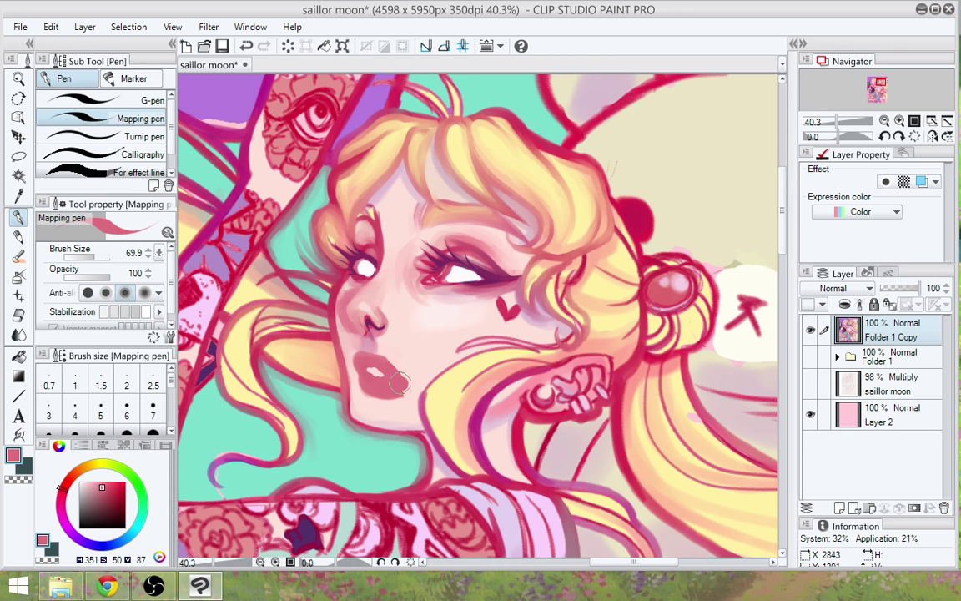
Trim the lip edges and mouth corner in sampled skin tone, H 9, S 15, V 100, with the Mapping pen at size 69.9
{"action": "left_click_drag", "start_coordinate": [400, 383], "coordinate": [441, 406]}
{"action": "left_click", "coordinate": [433, 425], "text": "alt"}
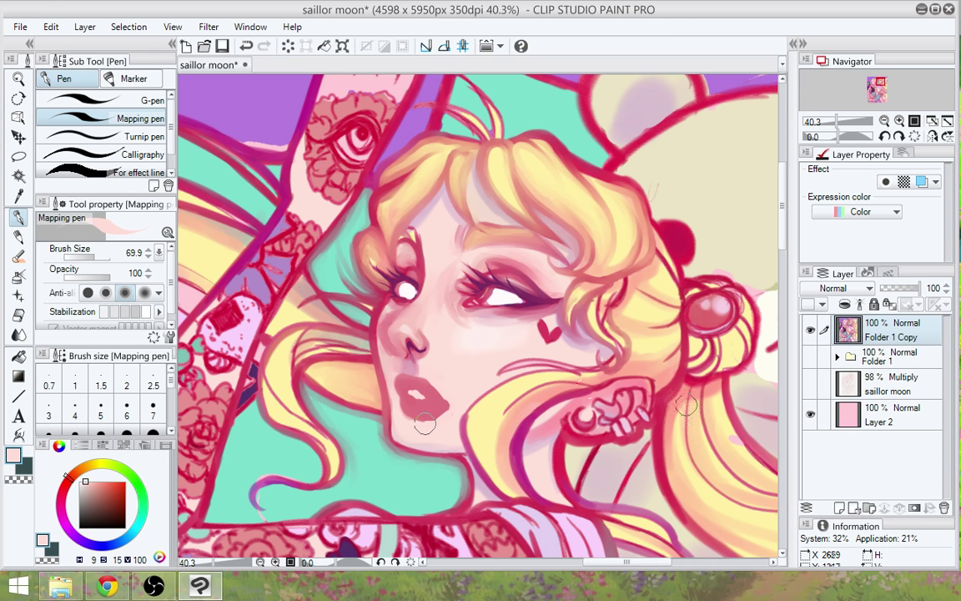
{"action": "left_click_drag", "start_coordinate": [424, 423], "coordinate": [407, 408]}
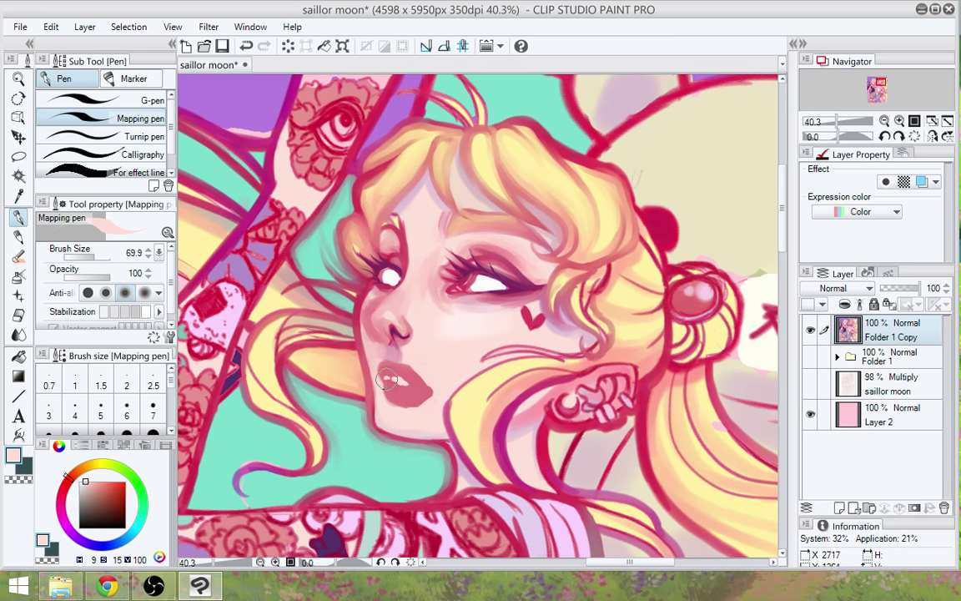
{"action": "key", "text": "ctrl+z"}
{"action": "left_click_drag", "start_coordinate": [429, 382], "coordinate": [436, 407]}
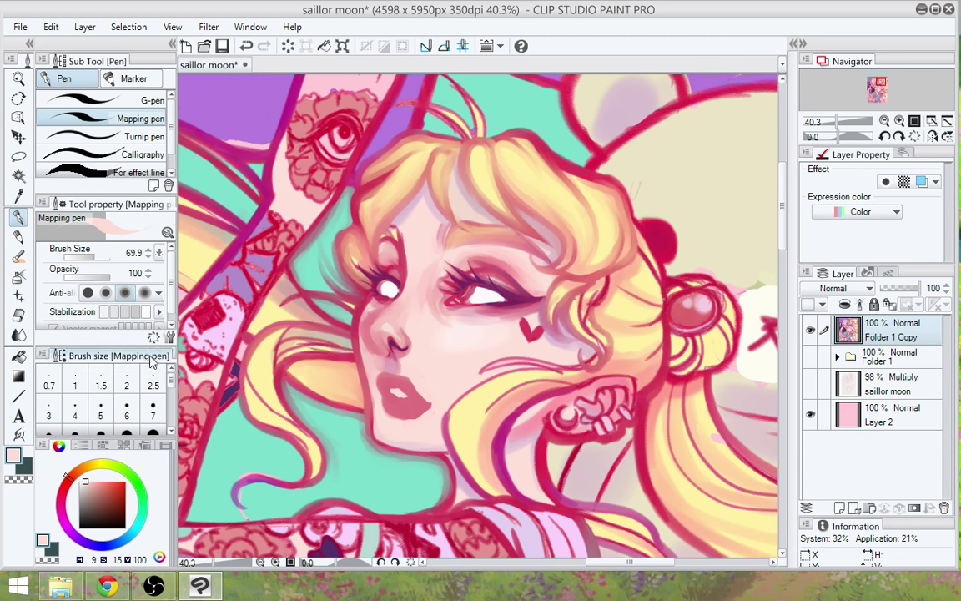
{"action": "left_click_drag", "start_coordinate": [541, 450], "coordinate": [496, 431]}
{"action": "scroll", "coordinate": [452, 392], "scroll_direction": "down", "scroll_amount": 2}
{"action": "scroll", "coordinate": [451, 393], "scroll_direction": "down", "scroll_amount": 1}
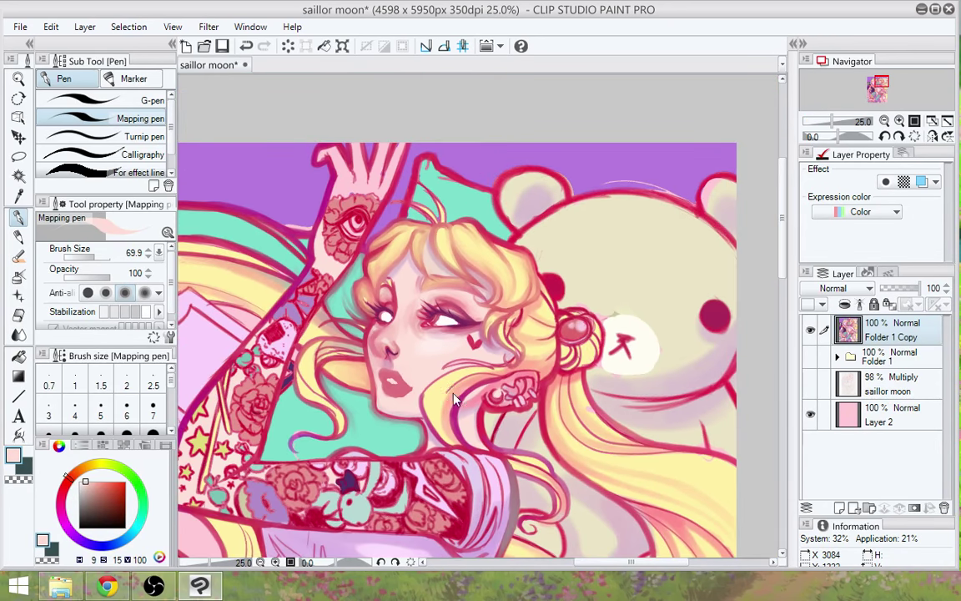
{"action": "scroll", "coordinate": [452, 393], "scroll_direction": "up", "scroll_amount": 4}
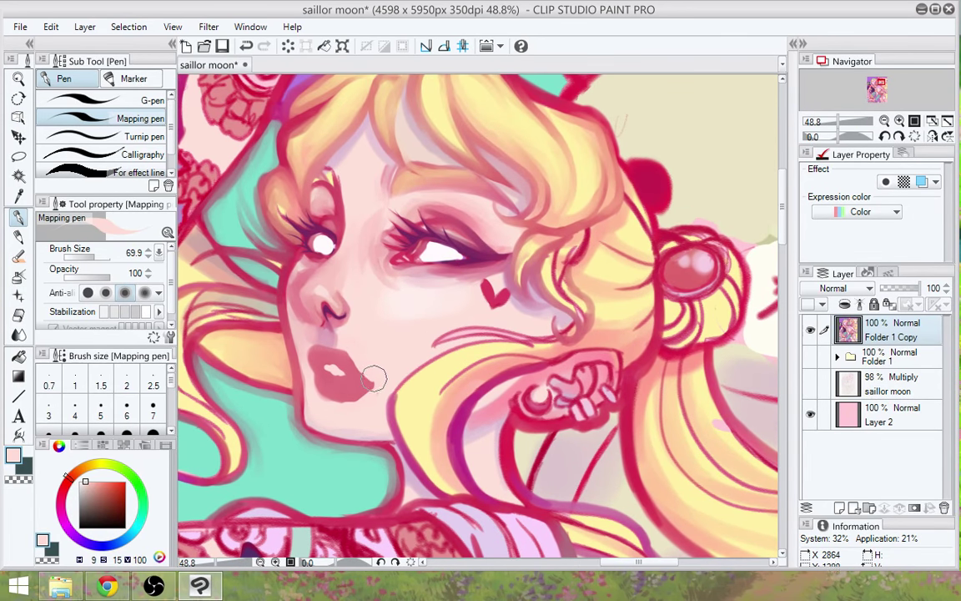
{"action": "left_click_drag", "start_coordinate": [373, 377], "coordinate": [378, 385]}
Blend the thin hair strand lines on the cheek with Oil paint at size 43.3 in sampled magenta, H 329, S 63, V 77
{"action": "left_click", "coordinate": [407, 442], "text": "alt"}
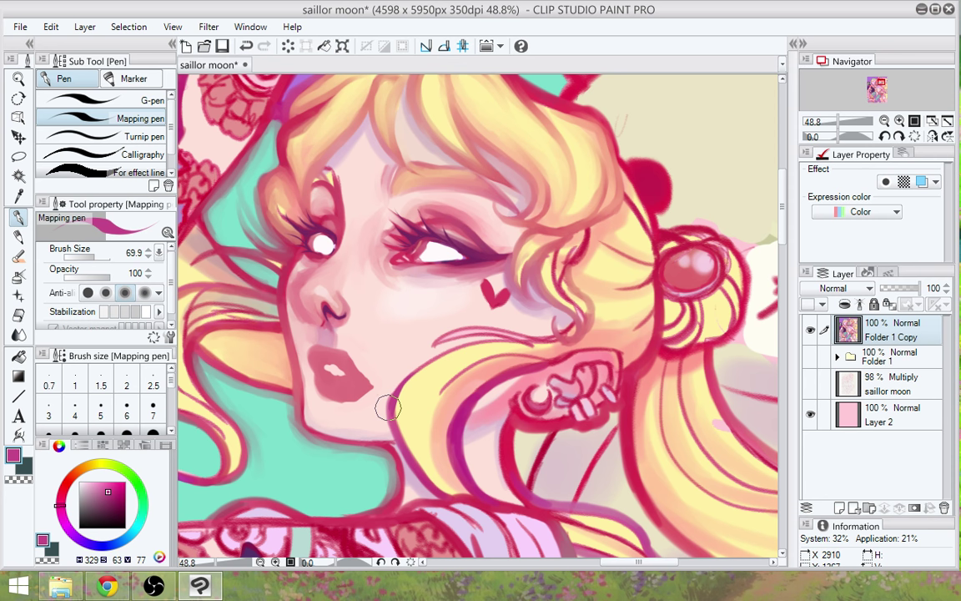
{"action": "left_click", "coordinate": [18, 257]}
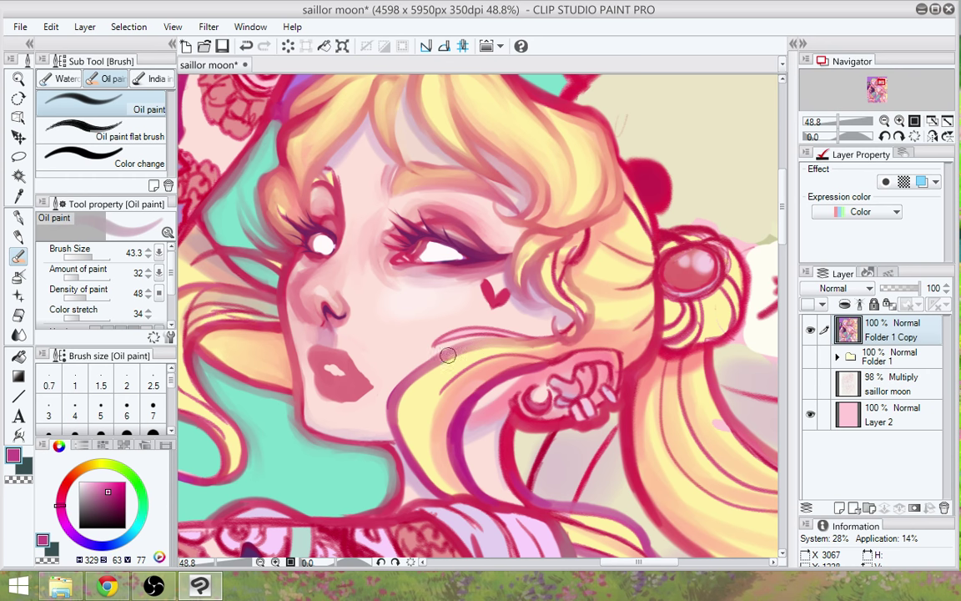
{"action": "left_click_drag", "start_coordinate": [484, 403], "coordinate": [460, 395]}
{"action": "mouse_move", "coordinate": [409, 333]}
{"action": "left_mouse_down"}
{"action": "mouse_move", "coordinate": [497, 329]}
{"action": "mouse_move", "coordinate": [398, 340]}
{"action": "left_mouse_up"}
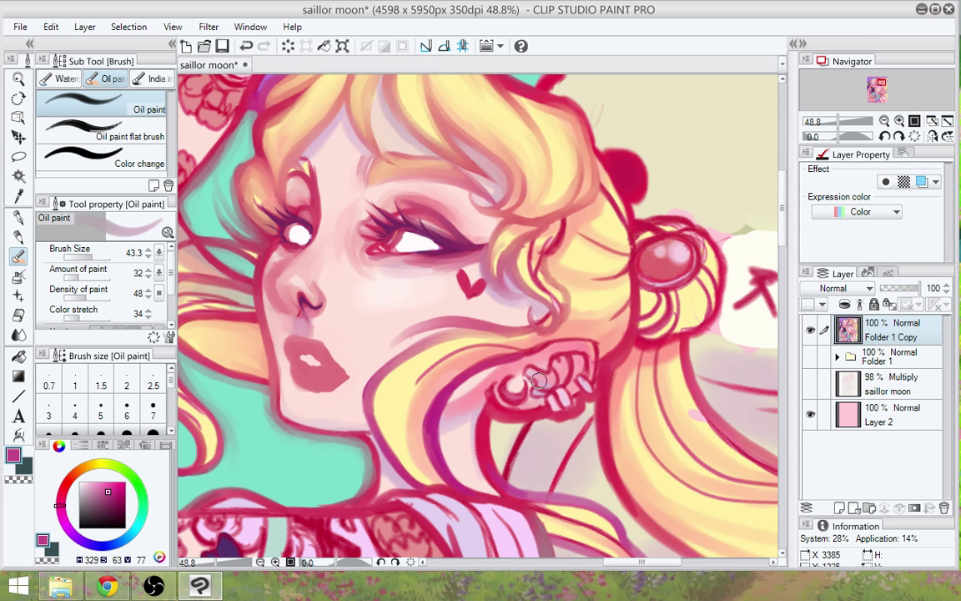
Paint out the rose lips in sampled skin tone, H 11, S 15, V 100, with the Mapping pen at size 69.9
{"action": "scroll", "coordinate": [538, 380], "scroll_direction": "down", "scroll_amount": 2}
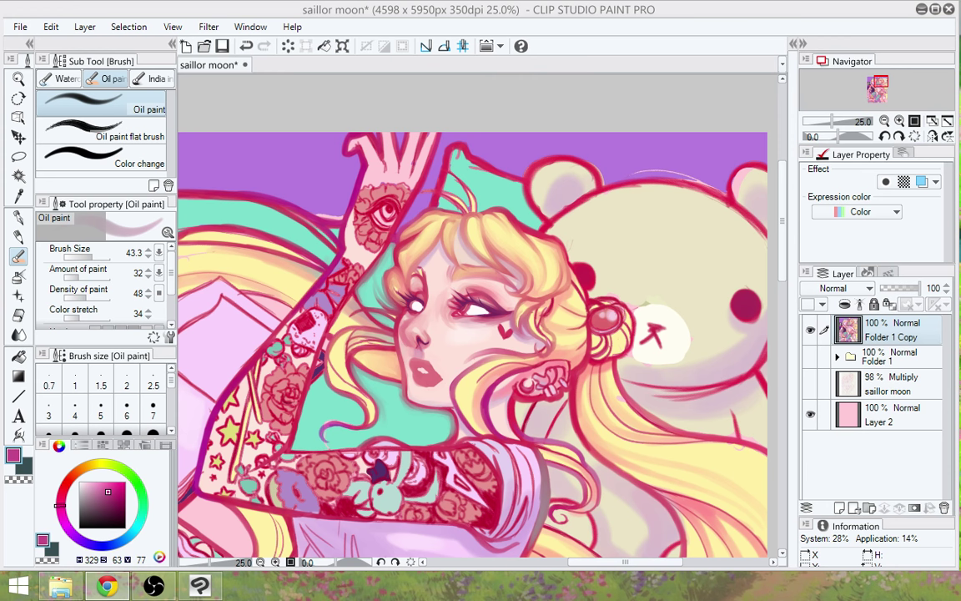
{"action": "scroll", "coordinate": [461, 367], "scroll_direction": "up", "scroll_amount": 5}
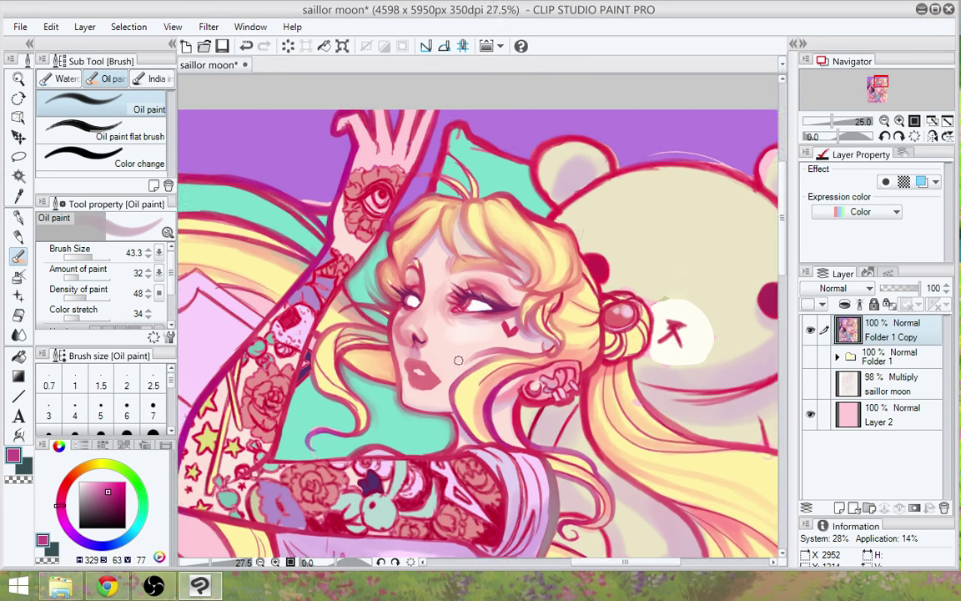
{"action": "scroll", "coordinate": [462, 367], "scroll_direction": "up", "scroll_amount": 2}
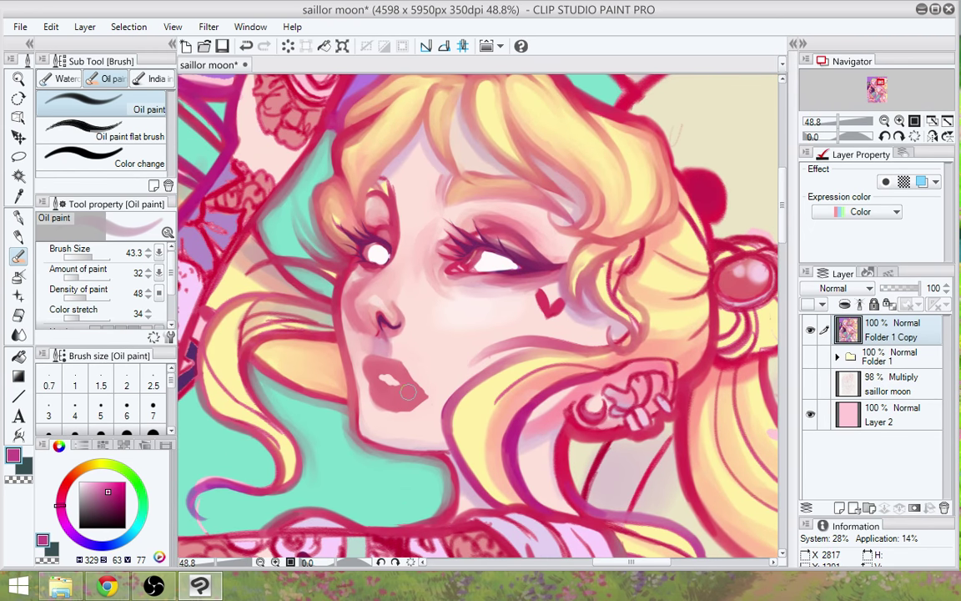
{"action": "key", "text": "p"}
{"action": "left_click", "coordinate": [449, 372], "text": "alt"}
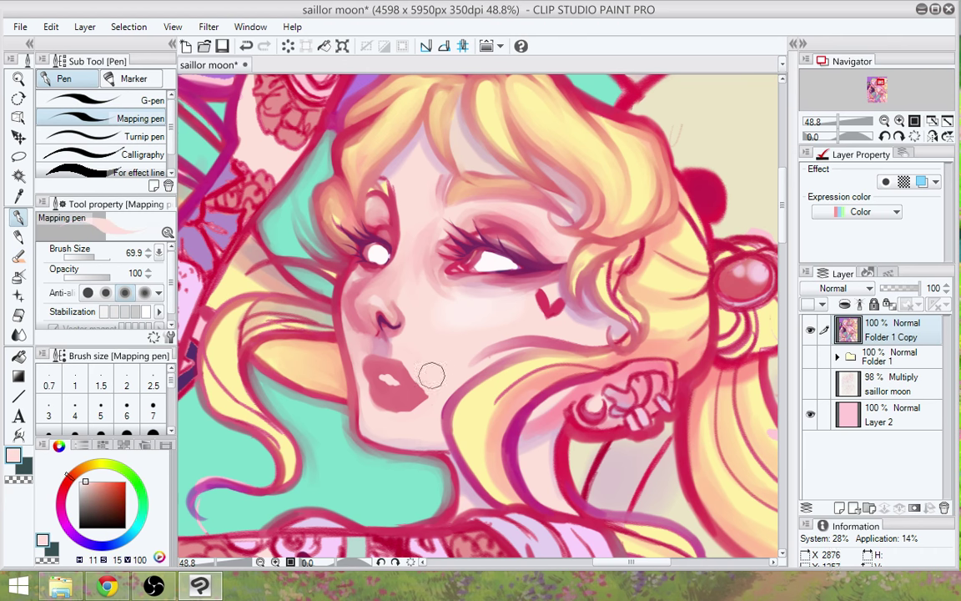
{"action": "mouse_move", "coordinate": [431, 373]}
{"action": "left_mouse_down"}
{"action": "mouse_move", "coordinate": [402, 406]}
{"action": "mouse_move", "coordinate": [392, 387]}
{"action": "mouse_move", "coordinate": [386, 403]}
{"action": "mouse_move", "coordinate": [381, 371]}
{"action": "mouse_move", "coordinate": [404, 367]}
{"action": "left_mouse_up"}
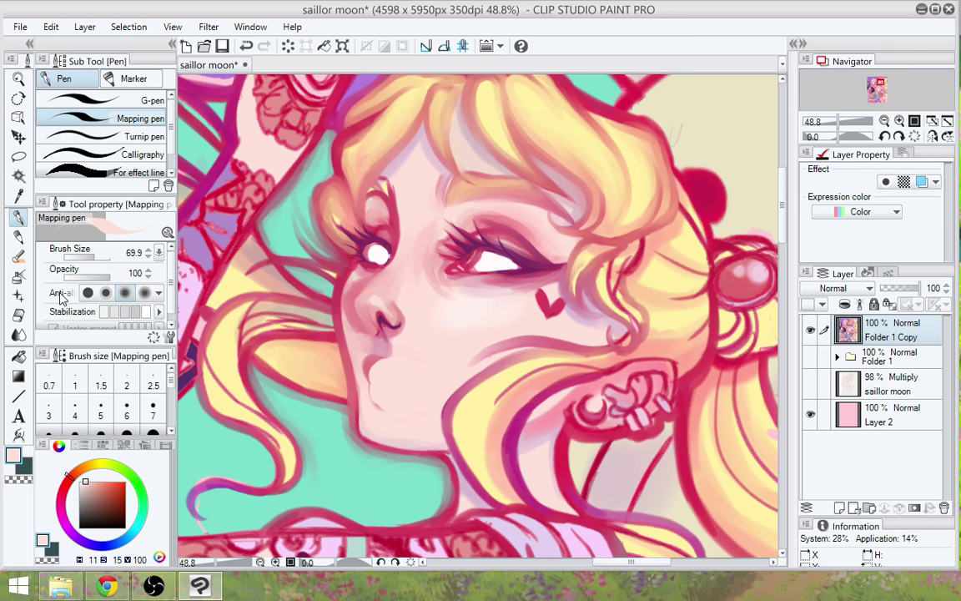
Sketch the upper lip and mouth lines with the Rough pencil at size 8.8 in sampled crimson, H 346, S 70, V 78
{"action": "key", "text": "b"}
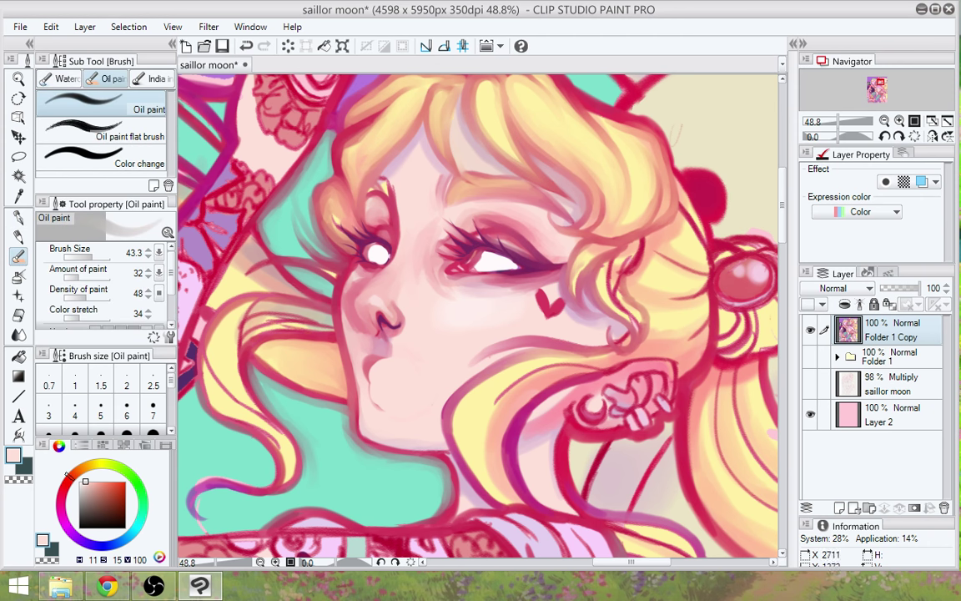
{"action": "key", "text": "p"}
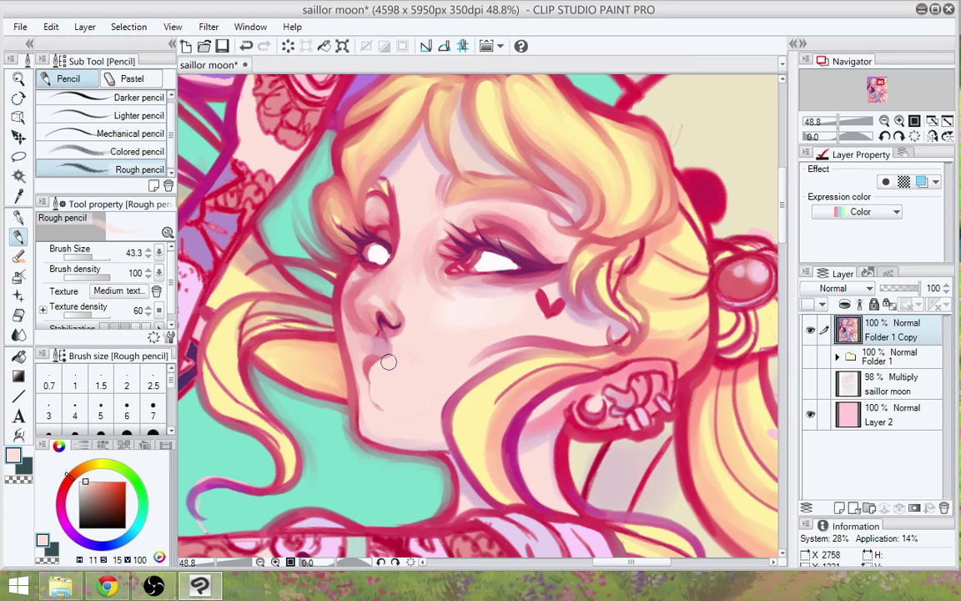
{"action": "left_click_drag", "start_coordinate": [389, 362], "coordinate": [376, 355]}
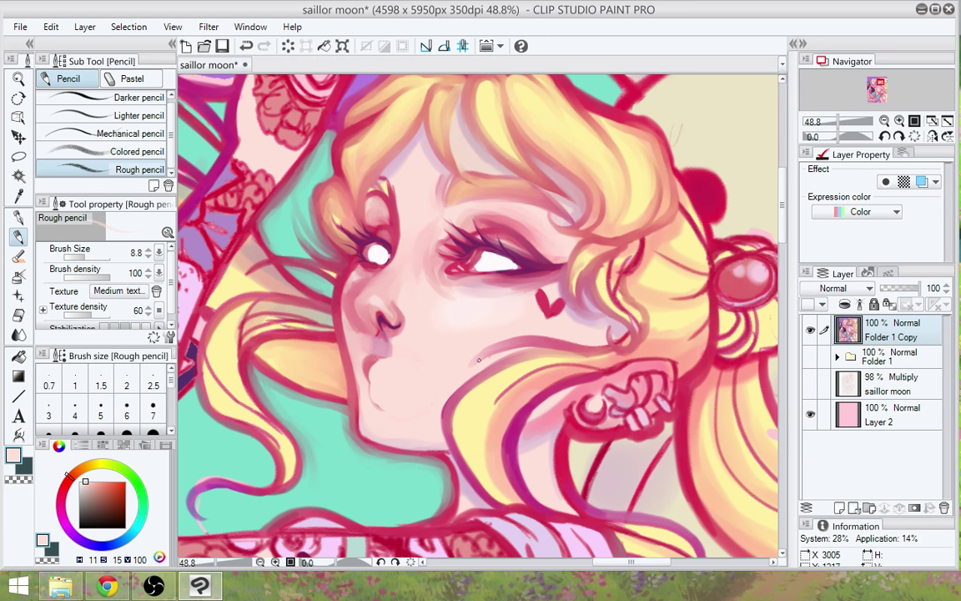
{"action": "left_click", "coordinate": [318, 302], "text": "alt"}
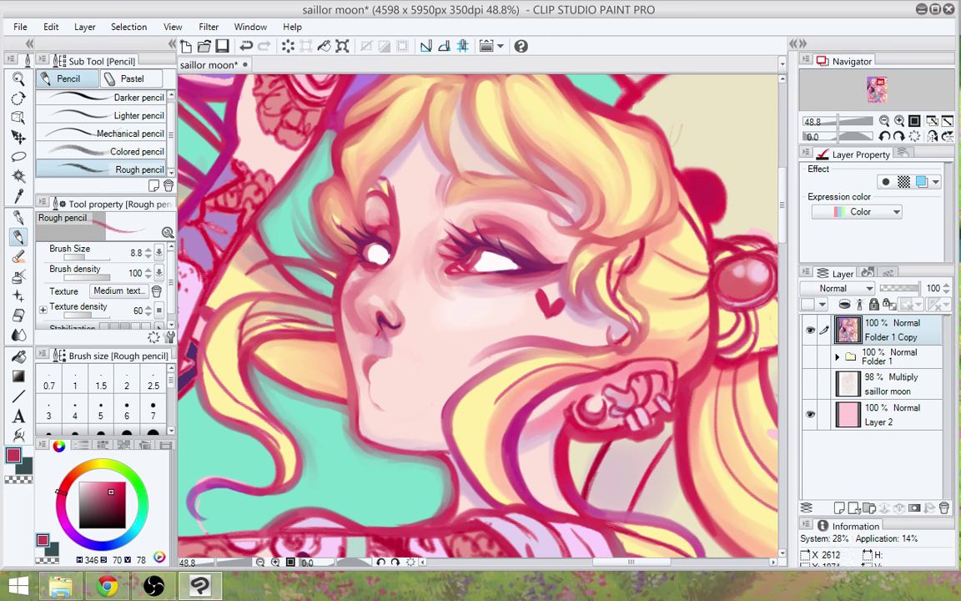
{"action": "left_click_drag", "start_coordinate": [378, 359], "coordinate": [433, 370]}
{"action": "left_click_drag", "start_coordinate": [365, 371], "coordinate": [361, 364]}
{"action": "left_click_drag", "start_coordinate": [375, 373], "coordinate": [448, 376]}
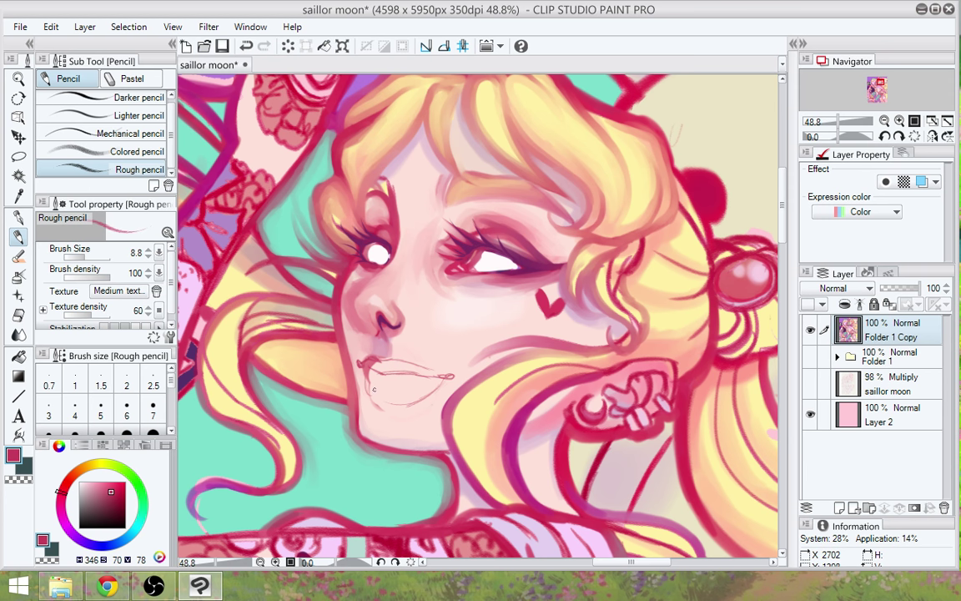
Undo the last mouth strokes and sketch longer lips slanting down toward the cheek hair with the Rough pencil at size 8.8
{"action": "key", "text": "ctrl+z"}
{"action": "key", "text": "ctrl+z"}
{"action": "key", "text": "ctrl+z"}
{"action": "key", "text": "ctrl+z"}
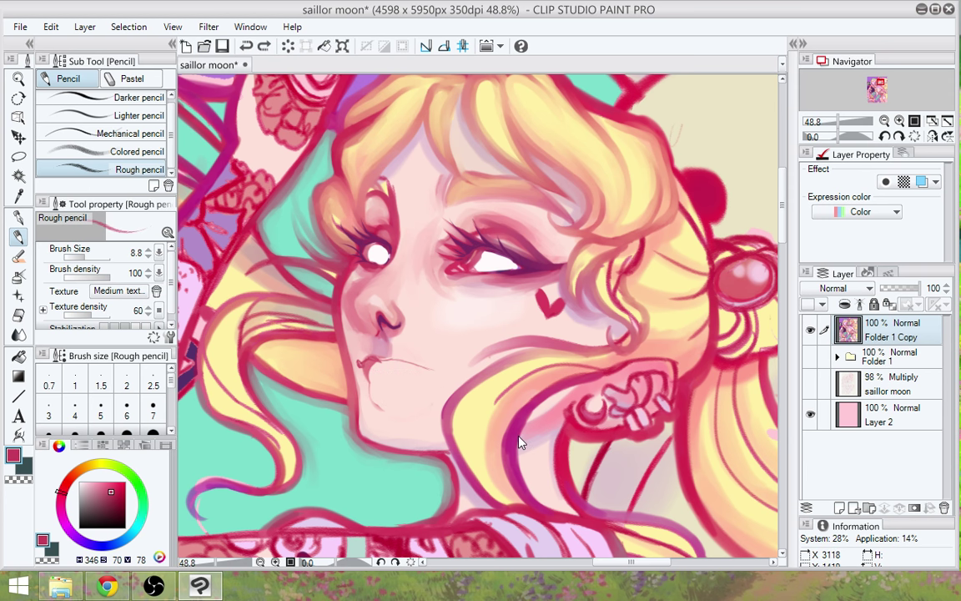
{"action": "left_click_drag", "start_coordinate": [364, 357], "coordinate": [445, 379]}
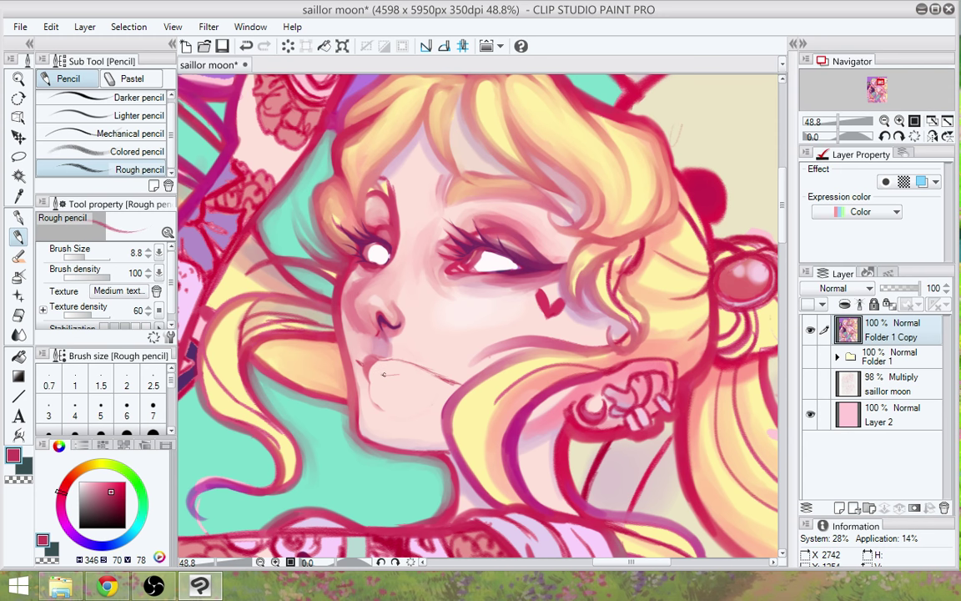
{"action": "left_click_drag", "start_coordinate": [391, 374], "coordinate": [441, 387]}
{"action": "mouse_move", "coordinate": [387, 383]}
{"action": "left_mouse_down"}
{"action": "mouse_move", "coordinate": [423, 397]}
{"action": "mouse_move", "coordinate": [446, 389]}
{"action": "left_mouse_up"}
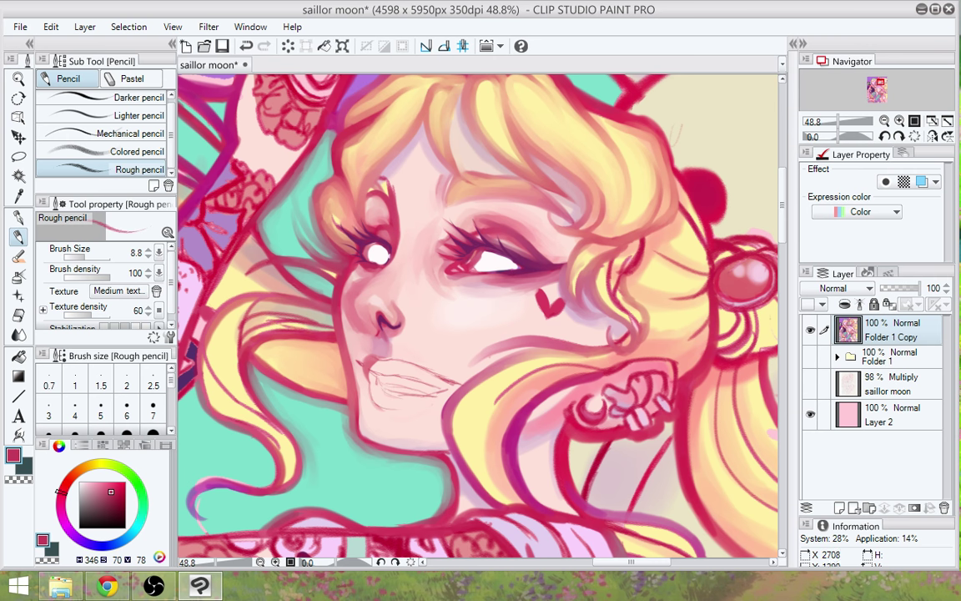
{"action": "mouse_move", "coordinate": [393, 412]}
{"action": "left_mouse_down"}
{"action": "mouse_move", "coordinate": [433, 410]}
{"action": "mouse_move", "coordinate": [402, 415]}
{"action": "left_mouse_up"}
Undo the slanted lip sketch and paint out most of the upper lip line with the Mapping pen, H 11, S 15, V 100, size 69.9
{"action": "key", "text": "ctrl+z"}
{"action": "key", "text": "ctrl+z"}
{"action": "key", "text": "ctrl+z"}
{"action": "key", "text": "ctrl+z"}
{"action": "key", "text": "ctrl+z"}
{"action": "key", "text": "ctrl+z"}
{"action": "key", "text": "ctrl+z"}
{"action": "key", "text": "ctrl+z"}
{"action": "key", "text": "ctrl+z"}
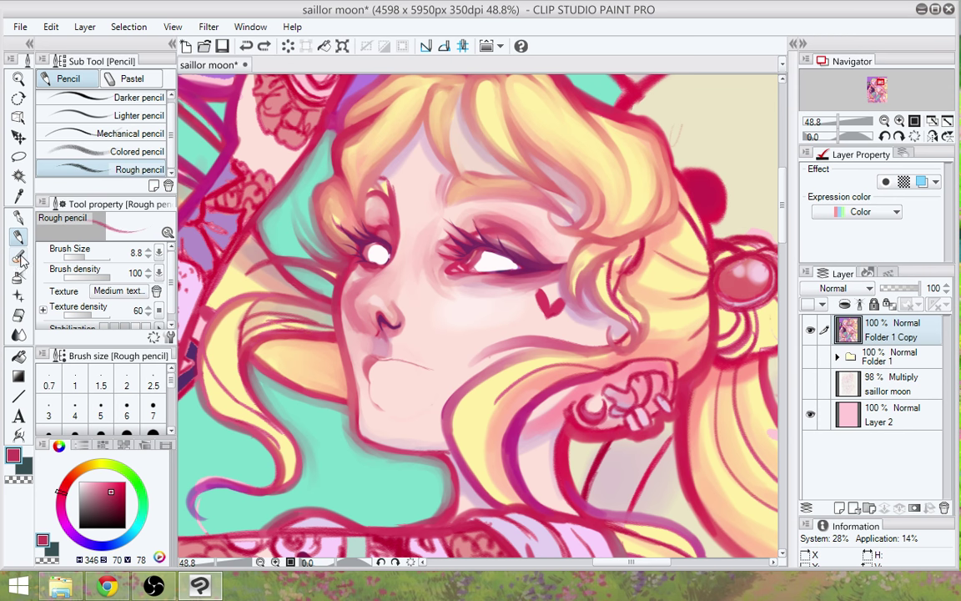
{"action": "key", "text": "p"}
{"action": "mouse_move", "coordinate": [424, 362]}
{"action": "left_mouse_down"}
{"action": "mouse_move", "coordinate": [416, 369]}
{"action": "mouse_move", "coordinate": [430, 366]}
{"action": "left_mouse_up"}
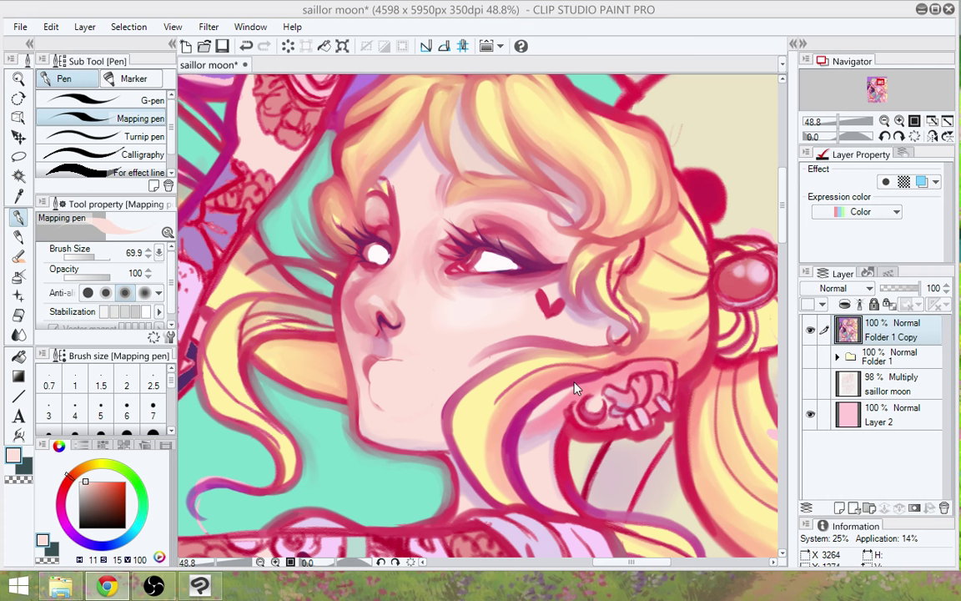
Shade the skin between the cheek lock and ear with Oil paint at size 43.3 in sampled magenta, H 339, S 69, V 81
{"action": "left_click", "coordinate": [19, 257]}
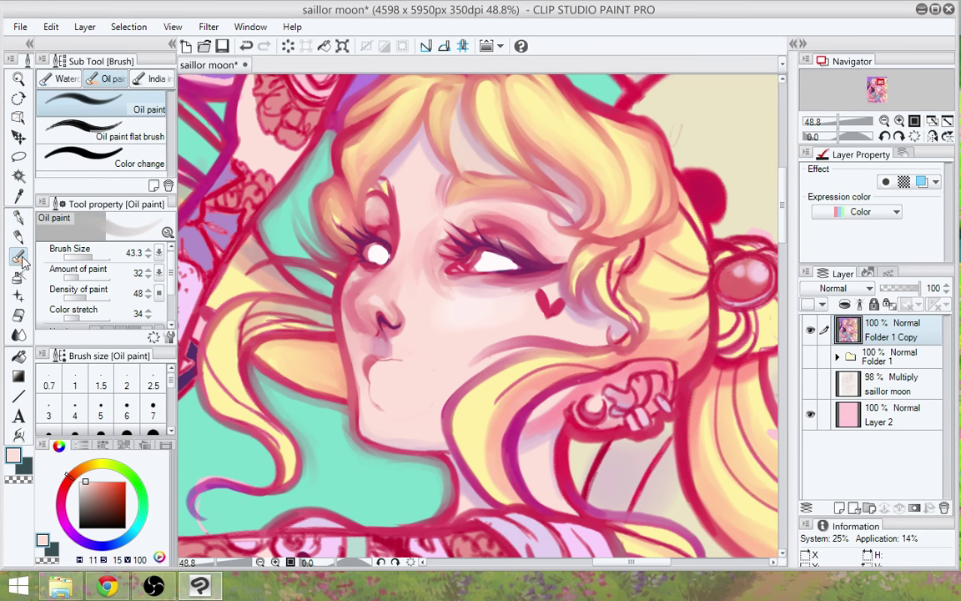
{"action": "left_click", "coordinate": [569, 377], "text": "alt"}
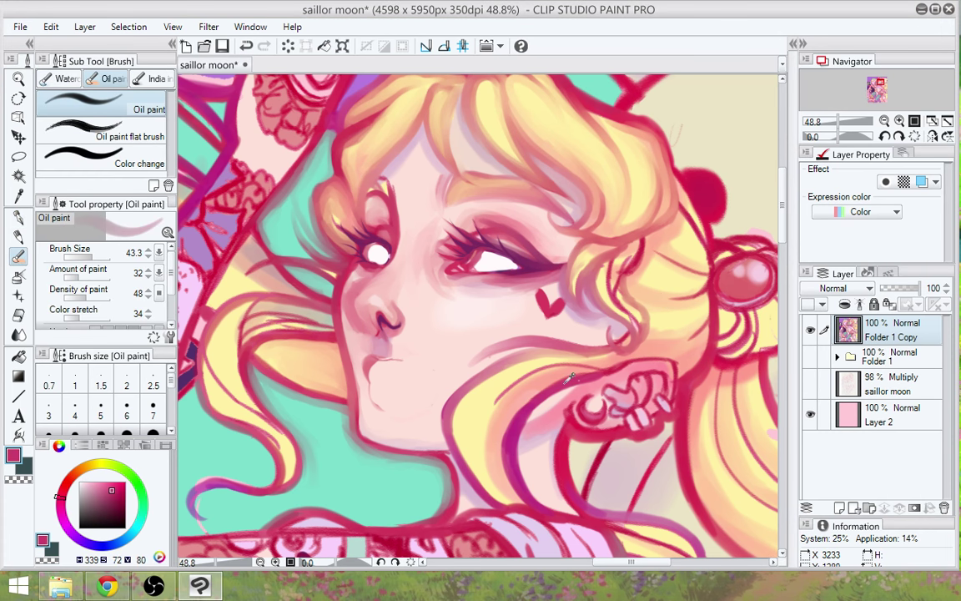
{"action": "left_click", "coordinate": [570, 378], "text": "alt"}
{"action": "mouse_move", "coordinate": [591, 373]}
{"action": "left_mouse_down"}
{"action": "mouse_move", "coordinate": [644, 352]}
{"action": "mouse_move", "coordinate": [673, 363]}
{"action": "left_mouse_up"}
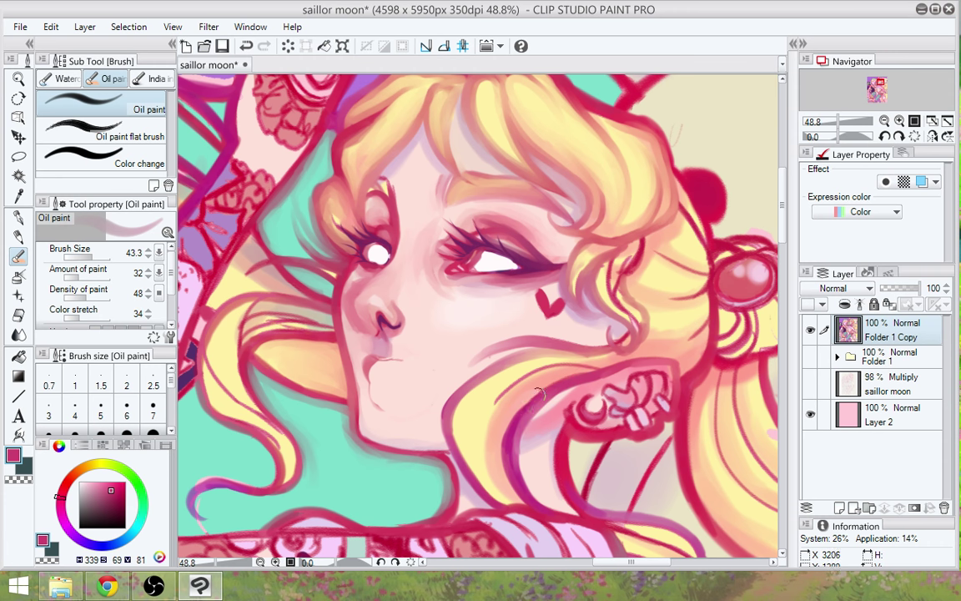
{"action": "mouse_move", "coordinate": [514, 421]}
{"action": "left_mouse_down"}
{"action": "mouse_move", "coordinate": [505, 447]}
{"action": "mouse_move", "coordinate": [538, 410]}
{"action": "left_mouse_up"}
{"action": "left_click_drag", "start_coordinate": [518, 467], "coordinate": [560, 395]}
{"action": "left_click_drag", "start_coordinate": [522, 445], "coordinate": [592, 389]}
{"action": "left_click_drag", "start_coordinate": [539, 418], "coordinate": [629, 368]}
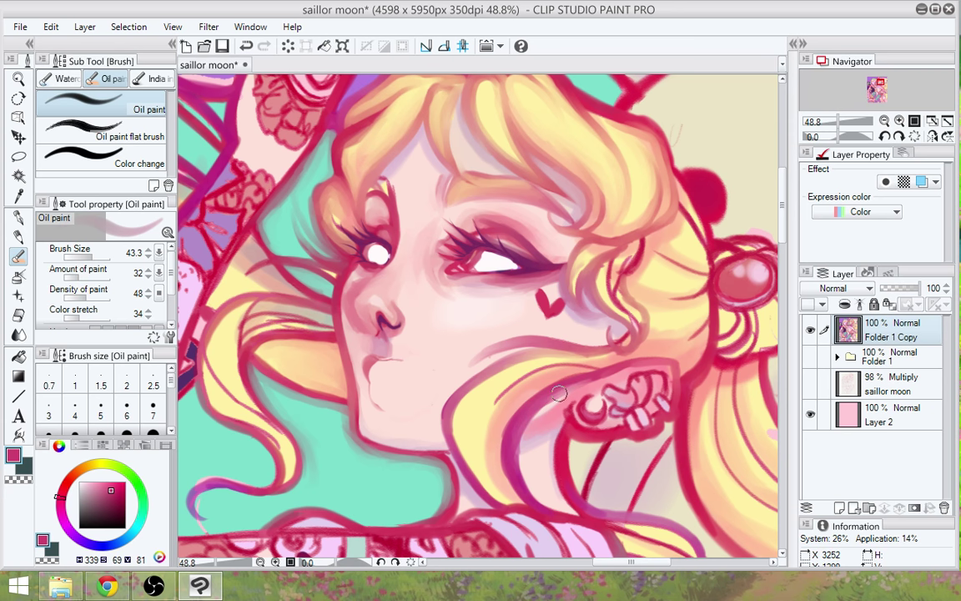
Repaint the temple curl's line art with Oil paint at size 43.3 in sampled crimson, H 343, S 84, V 78, and yellow, H 51, S 35, V 100
{"action": "left_click_drag", "start_coordinate": [717, 382], "coordinate": [564, 440]}
{"action": "left_click_drag", "start_coordinate": [570, 353], "coordinate": [569, 344]}
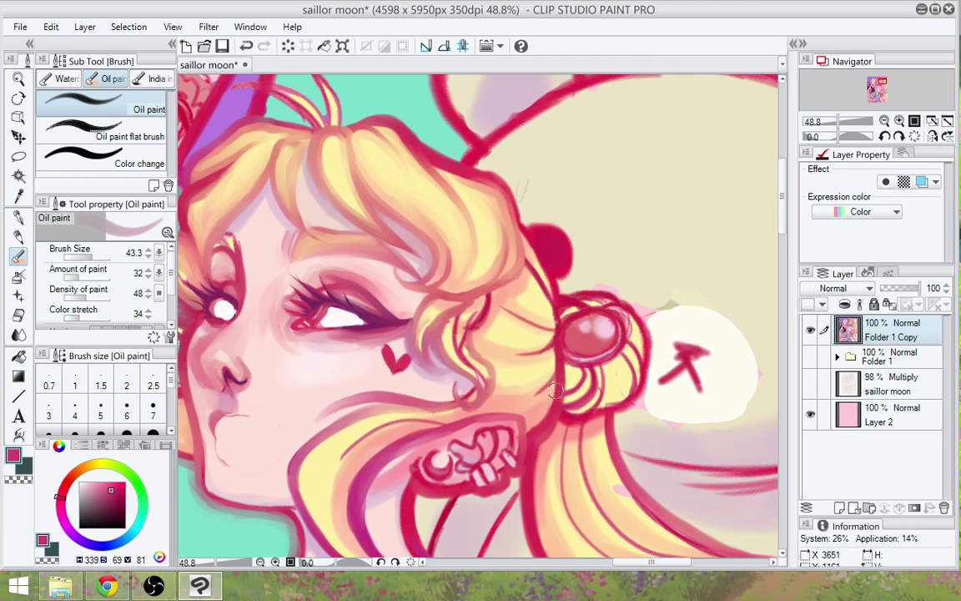
{"action": "left_click", "coordinate": [548, 249], "text": "alt"}
{"action": "left_click_drag", "start_coordinate": [492, 297], "coordinate": [485, 326]}
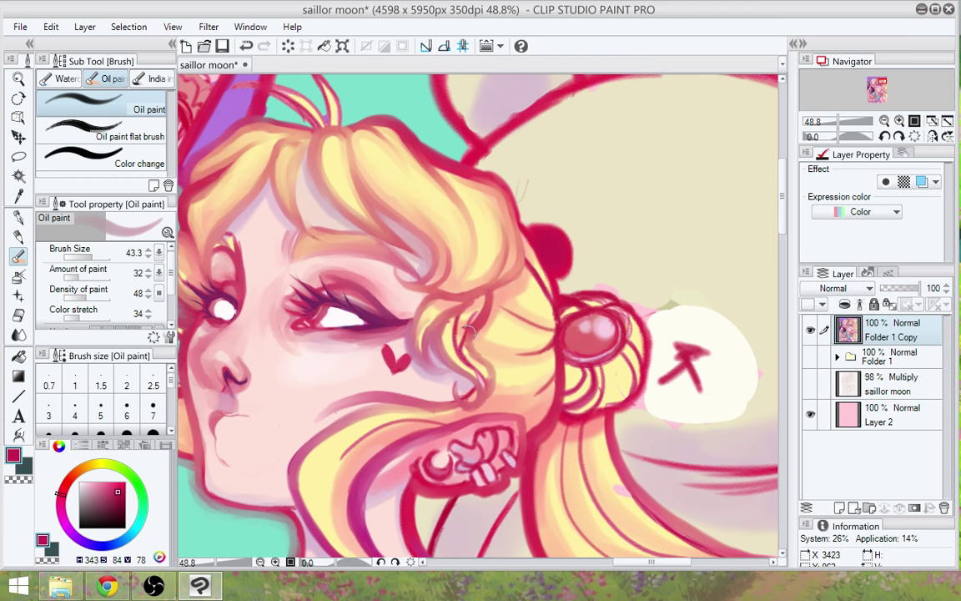
{"action": "left_click", "coordinate": [475, 269], "text": "alt"}
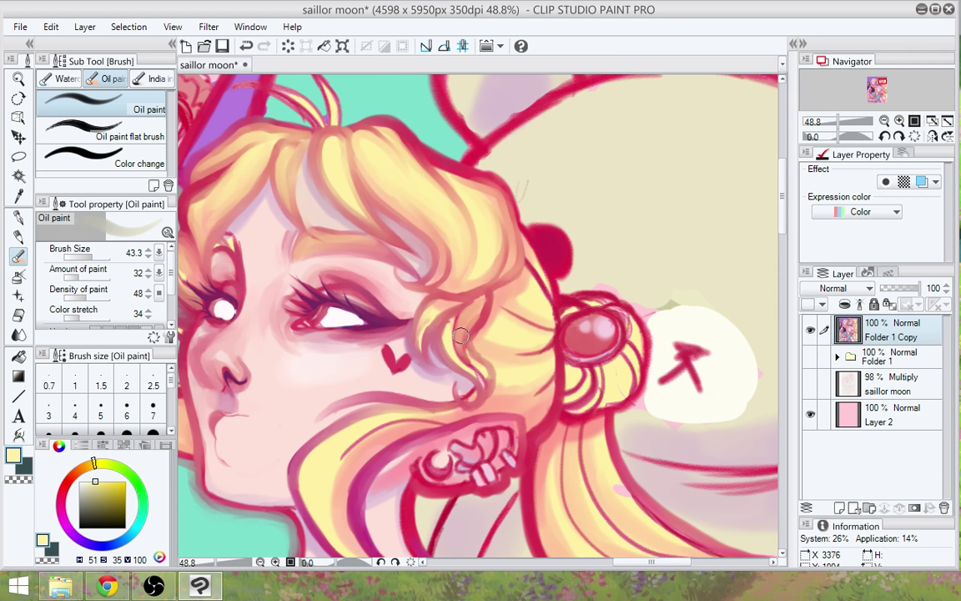
{"action": "mouse_move", "coordinate": [484, 297]}
{"action": "left_mouse_down"}
{"action": "mouse_move", "coordinate": [448, 345]}
{"action": "mouse_move", "coordinate": [413, 327]}
{"action": "mouse_move", "coordinate": [430, 359]}
{"action": "mouse_move", "coordinate": [402, 311]}
{"action": "mouse_move", "coordinate": [458, 364]}
{"action": "left_mouse_up"}
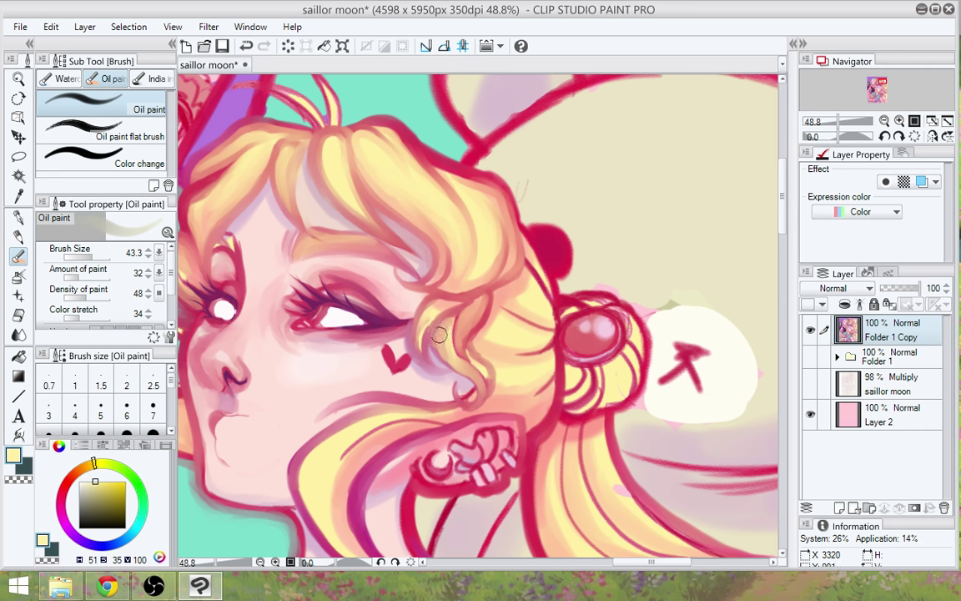
{"action": "left_click_drag", "start_coordinate": [472, 369], "coordinate": [481, 383]}
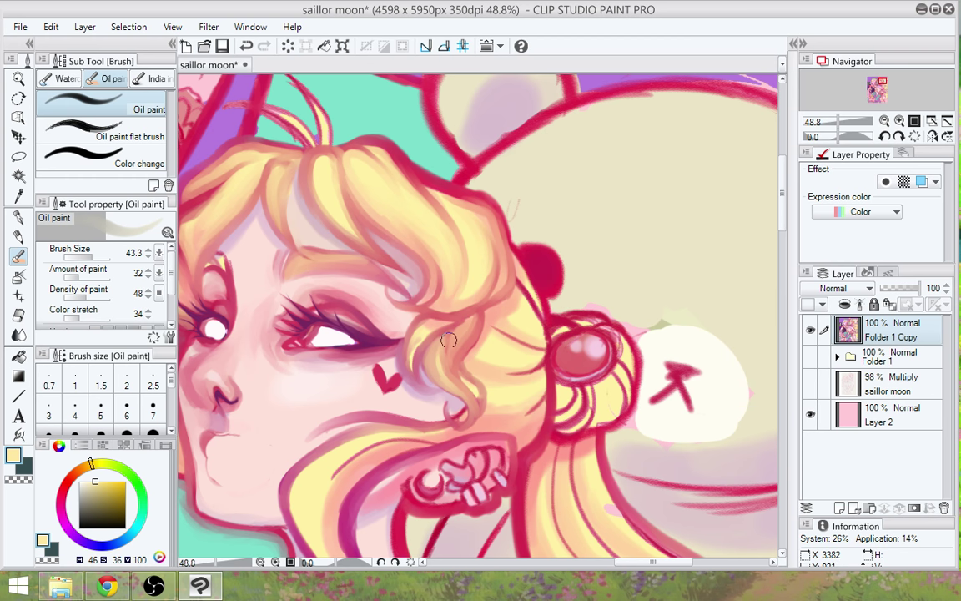
Redraw the temple curl's contour lines with the Mapping pen at size 69.9 in sampled crimson, H 343, S 84, V 78
{"action": "left_click_drag", "start_coordinate": [487, 246], "coordinate": [486, 257]}
{"action": "left_click", "coordinate": [534, 286], "text": "alt"}
{"action": "left_click", "coordinate": [18, 217]}
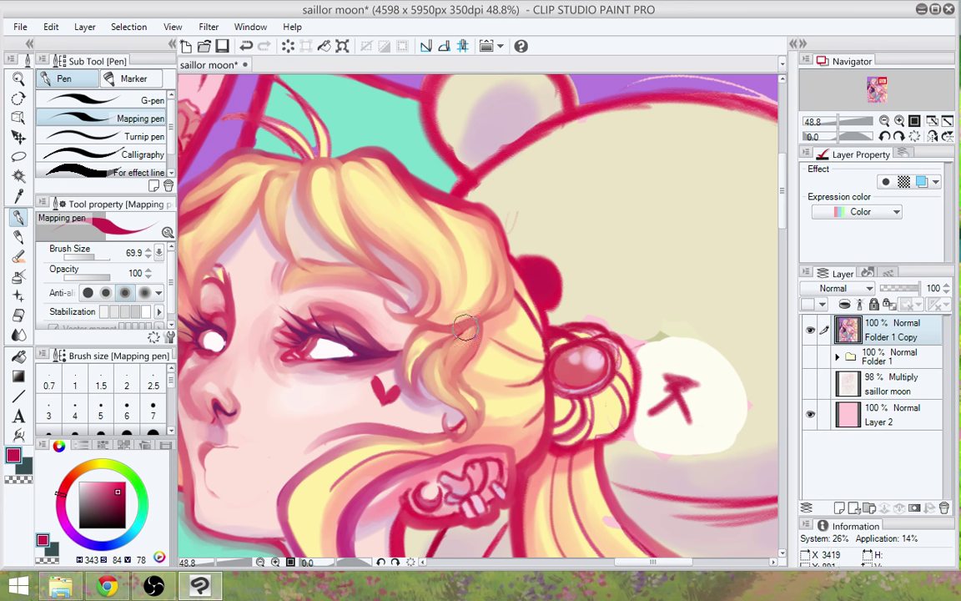
{"action": "left_click_drag", "start_coordinate": [447, 351], "coordinate": [451, 382]}
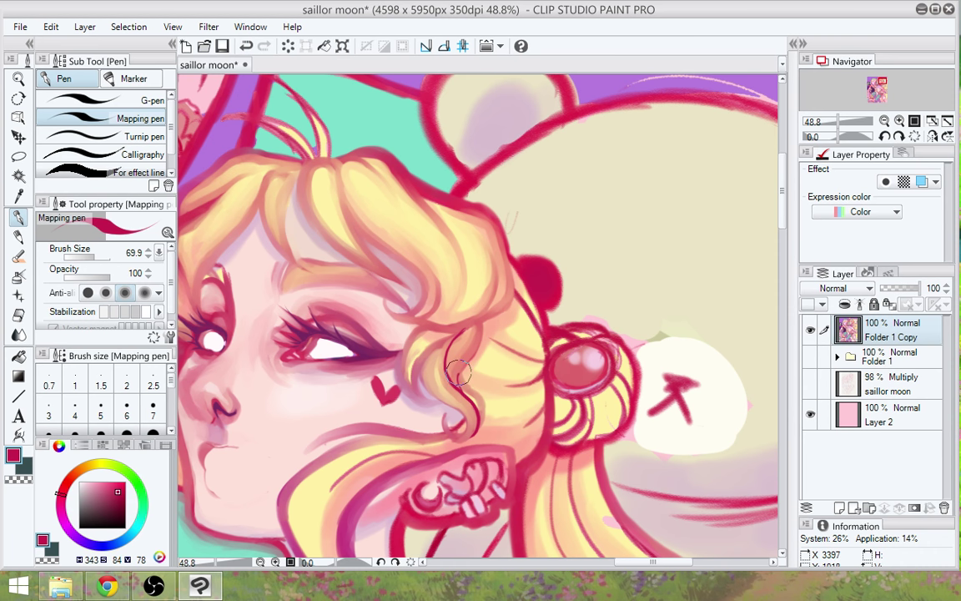
{"action": "left_click_drag", "start_coordinate": [458, 372], "coordinate": [484, 324]}
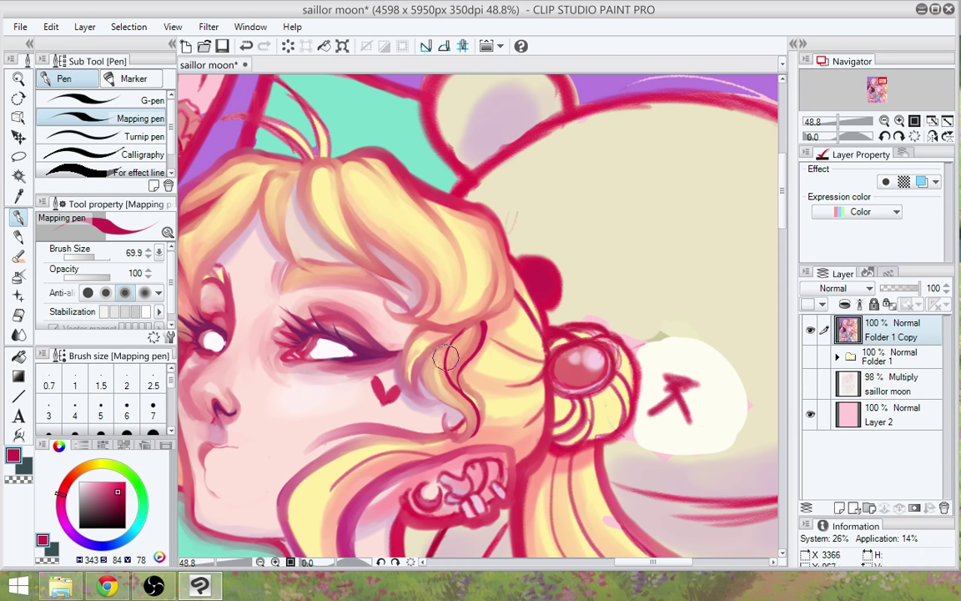
{"action": "left_click_drag", "start_coordinate": [444, 360], "coordinate": [481, 326]}
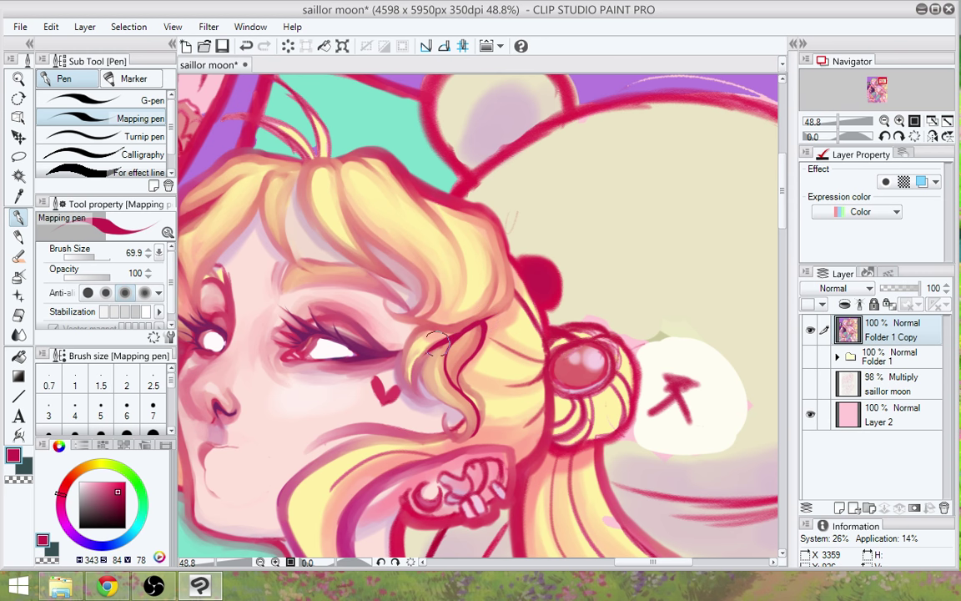
{"action": "left_click_drag", "start_coordinate": [437, 342], "coordinate": [448, 380]}
{"action": "mouse_move", "coordinate": [473, 436]}
{"action": "left_mouse_down"}
{"action": "mouse_move", "coordinate": [486, 409]}
{"action": "mouse_move", "coordinate": [474, 389]}
{"action": "left_mouse_up"}
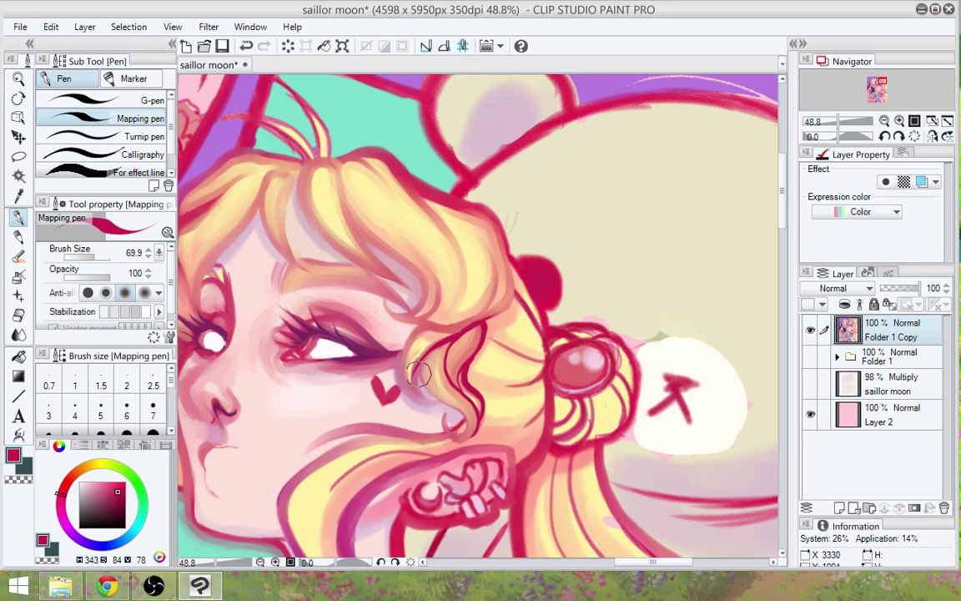
Blend the temple curl's dark lines into the hair with Oil paint at size 43.3 in sampled peach, pale yellow and crimson
{"action": "key", "text": "b"}
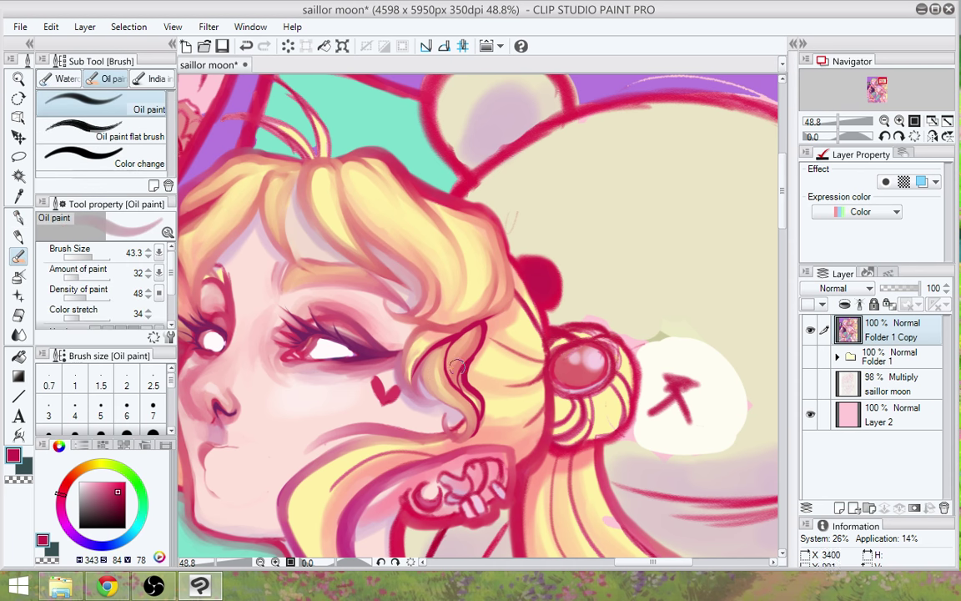
{"action": "left_click", "coordinate": [455, 375], "text": "alt"}
{"action": "left_click", "coordinate": [462, 357], "text": "alt"}
{"action": "left_click", "coordinate": [470, 352], "text": "alt"}
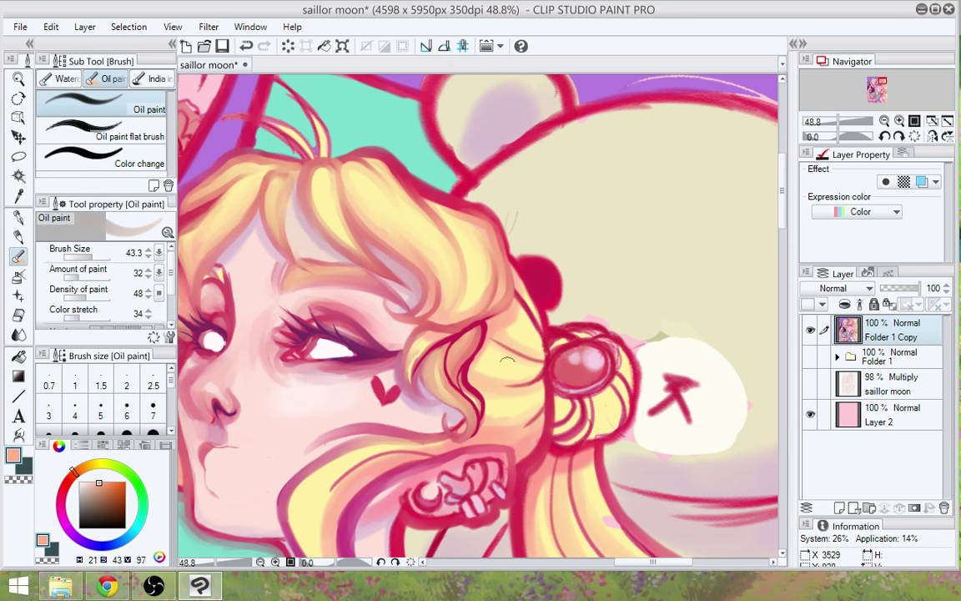
{"action": "left_click", "coordinate": [507, 360], "text": "alt"}
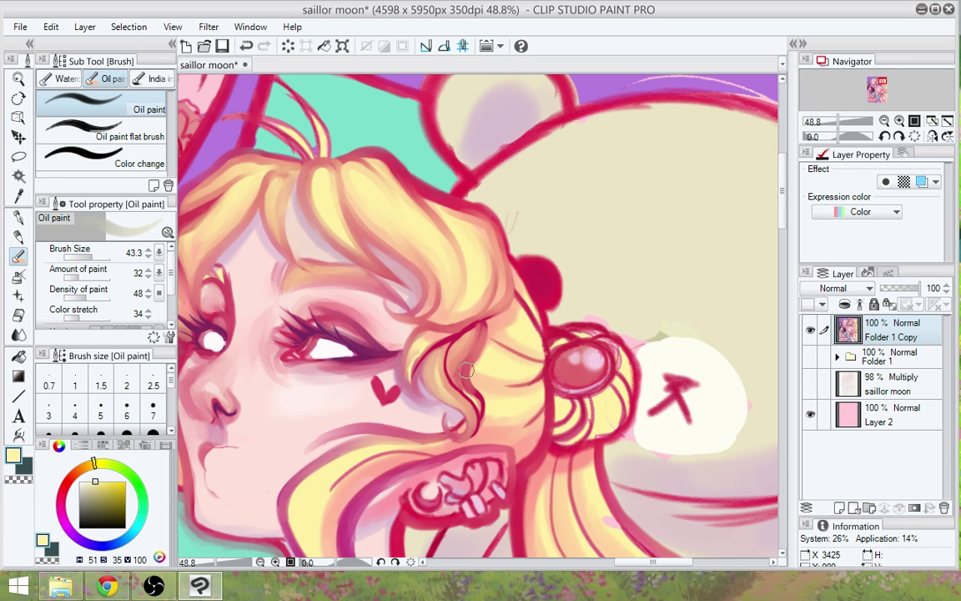
{"action": "left_click", "coordinate": [479, 398], "text": "alt"}
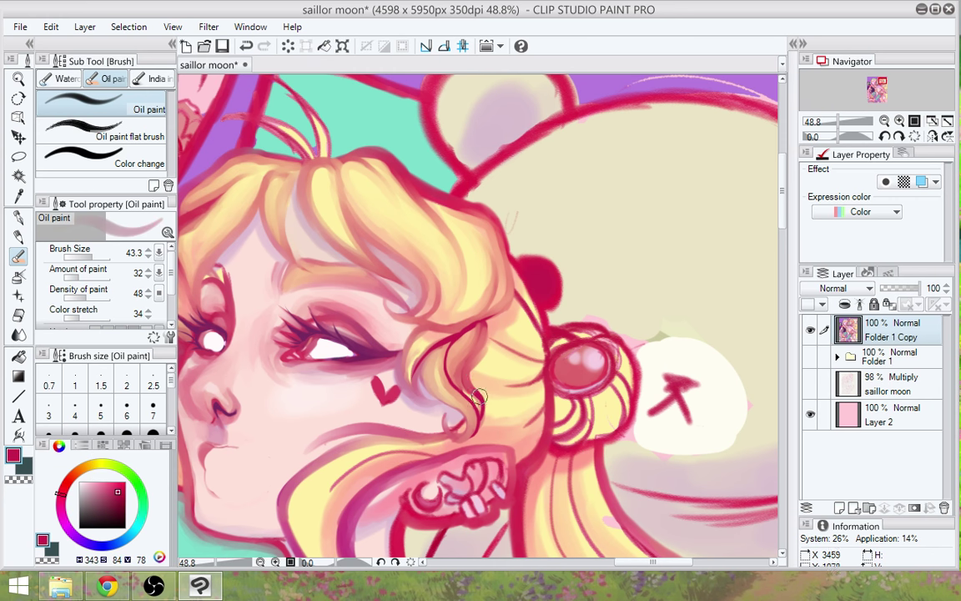
{"action": "mouse_move", "coordinate": [478, 392]}
{"action": "left_mouse_down"}
{"action": "mouse_move", "coordinate": [470, 366]}
{"action": "mouse_move", "coordinate": [481, 326]}
{"action": "mouse_move", "coordinate": [478, 338]}
{"action": "mouse_move", "coordinate": [435, 344]}
{"action": "mouse_move", "coordinate": [493, 315]}
{"action": "left_mouse_up"}
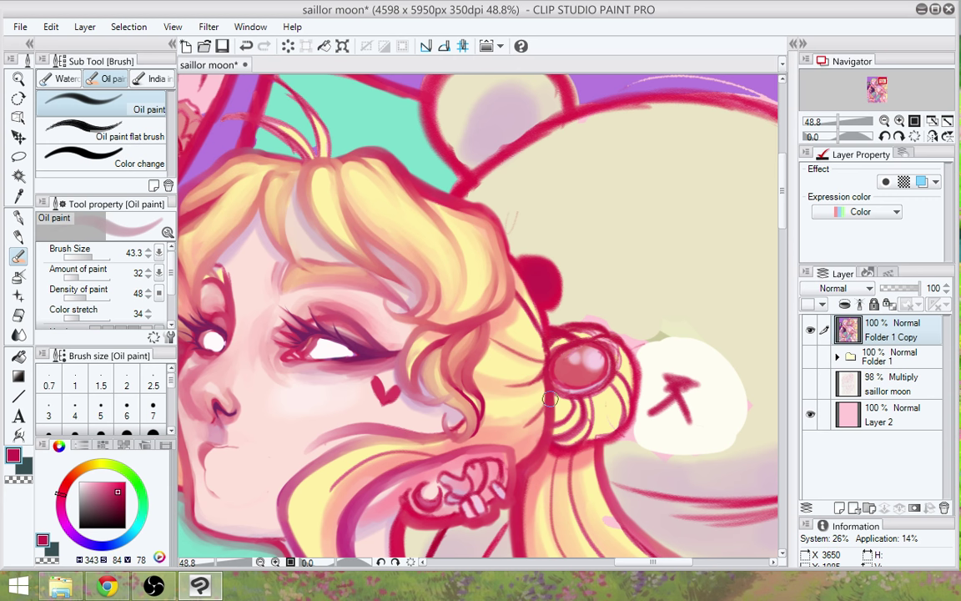
Paint the curl's lower edge and the hair beside the bun in sampled crimson, H 349, S 76, V 82, and yellow, H 51, S 35, V 100
{"action": "left_click", "coordinate": [479, 409], "text": "alt"}
{"action": "left_click_drag", "start_coordinate": [477, 407], "coordinate": [456, 385]}
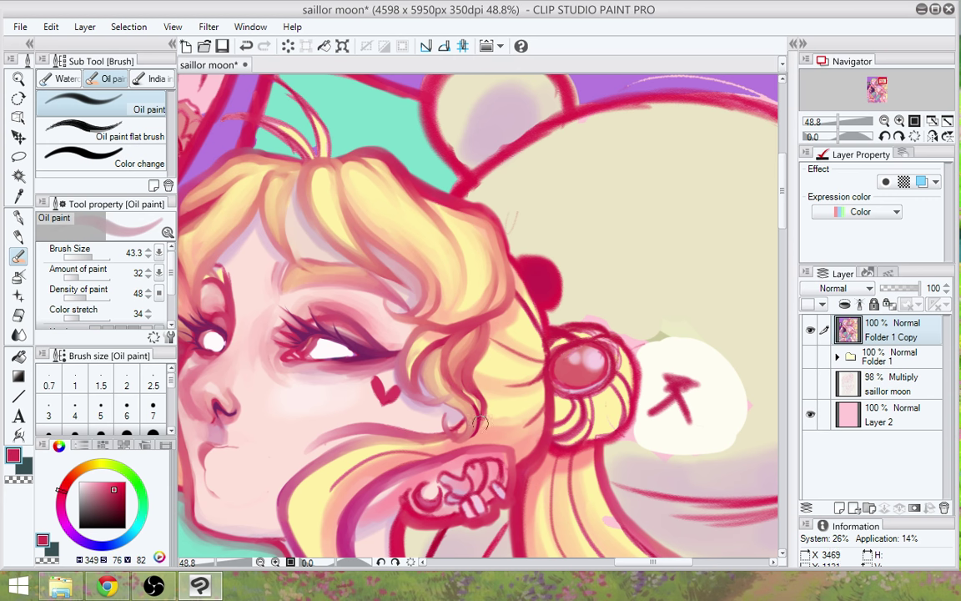
{"action": "key", "text": "ctrl+z"}
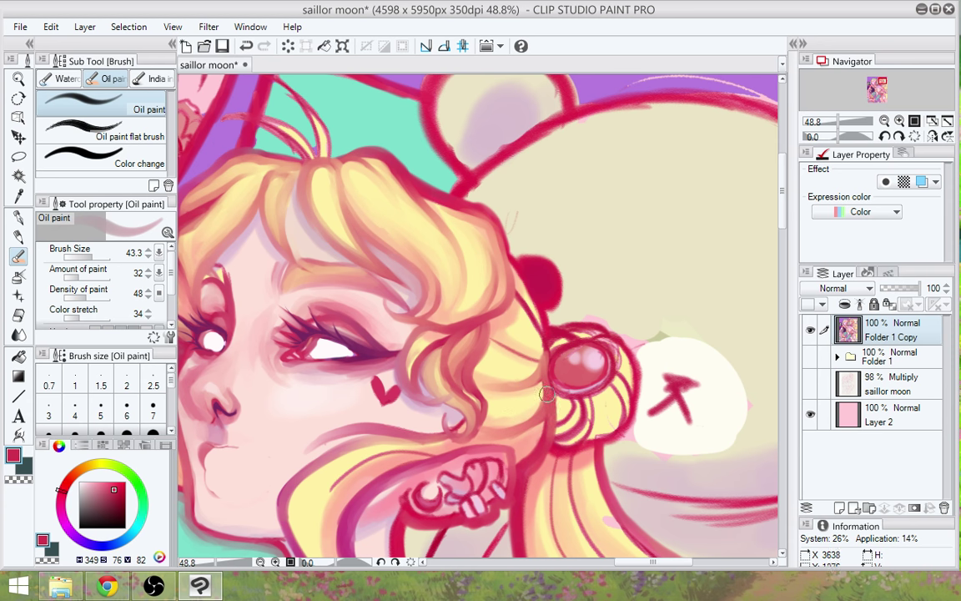
{"action": "mouse_move", "coordinate": [546, 418]}
{"action": "left_mouse_down"}
{"action": "mouse_move", "coordinate": [526, 455]}
{"action": "mouse_move", "coordinate": [537, 443]}
{"action": "left_mouse_up"}
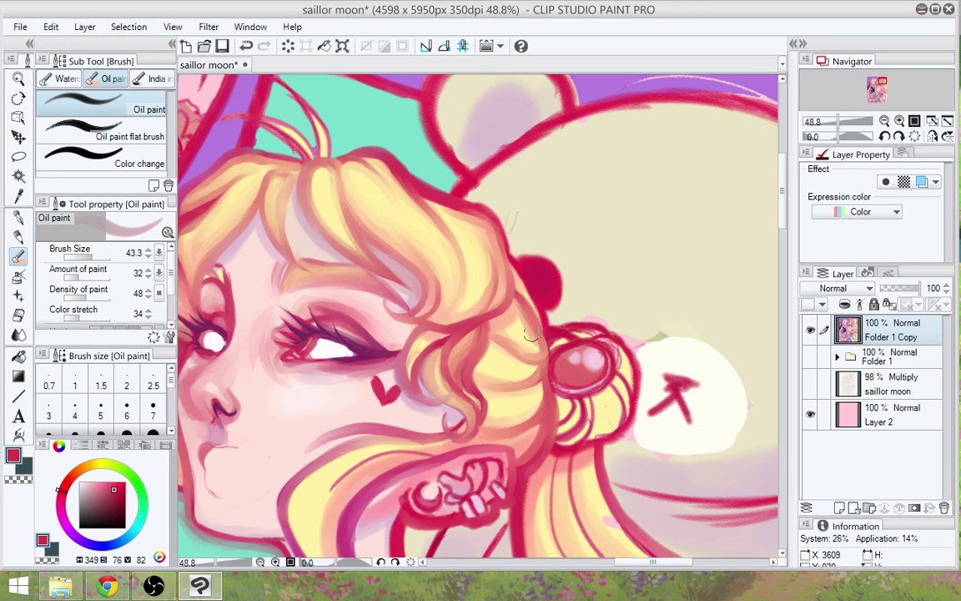
{"action": "left_click", "coordinate": [512, 361], "text": "alt"}
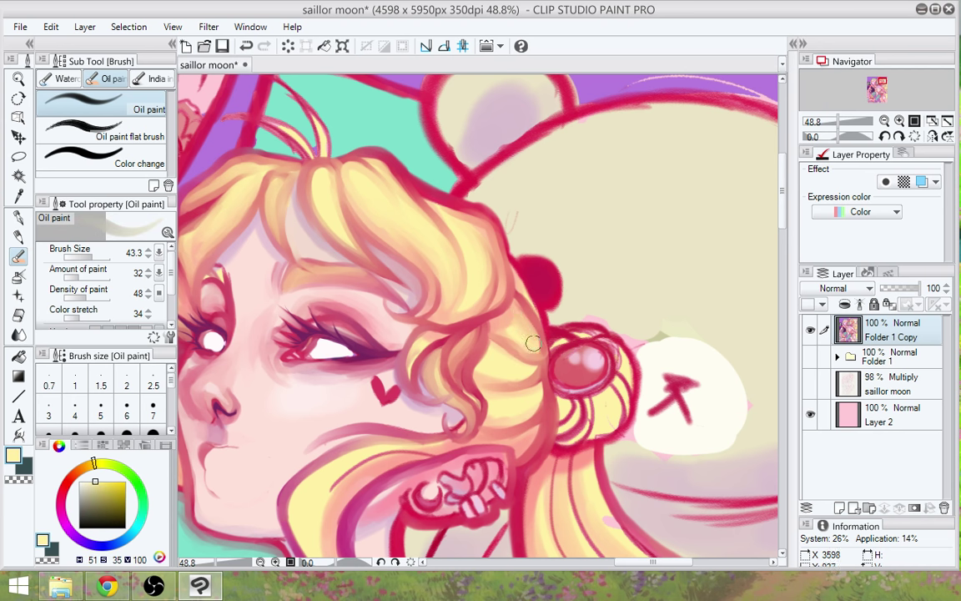
{"action": "left_click_drag", "start_coordinate": [518, 310], "coordinate": [636, 258]}
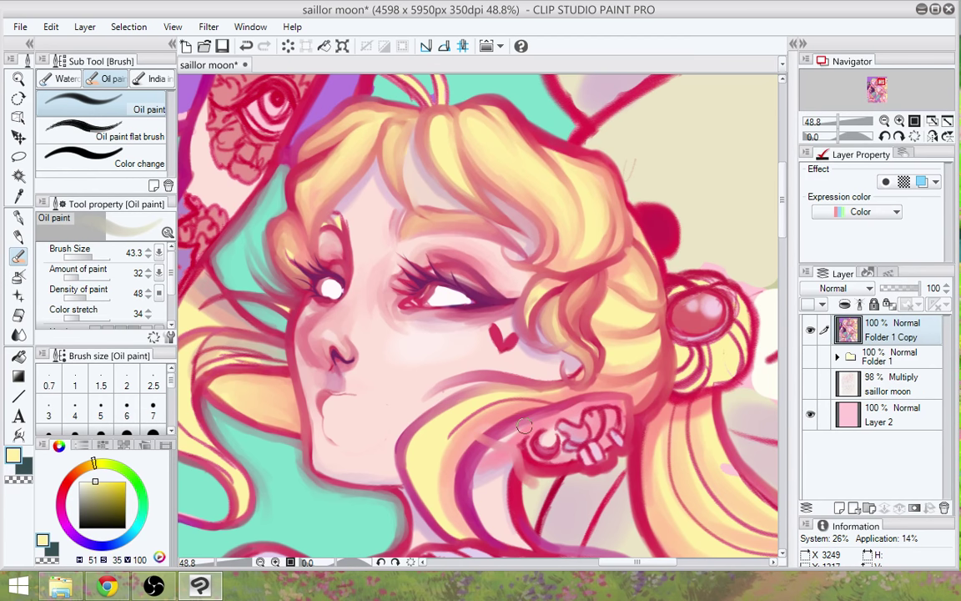
Repaint the shadow line under the fringe with Oil paint in sampled crimson, H 343, S 84, V 78, and yellow, H 51, S 35, V 100
{"action": "left_click_drag", "start_coordinate": [523, 427], "coordinate": [514, 335]}
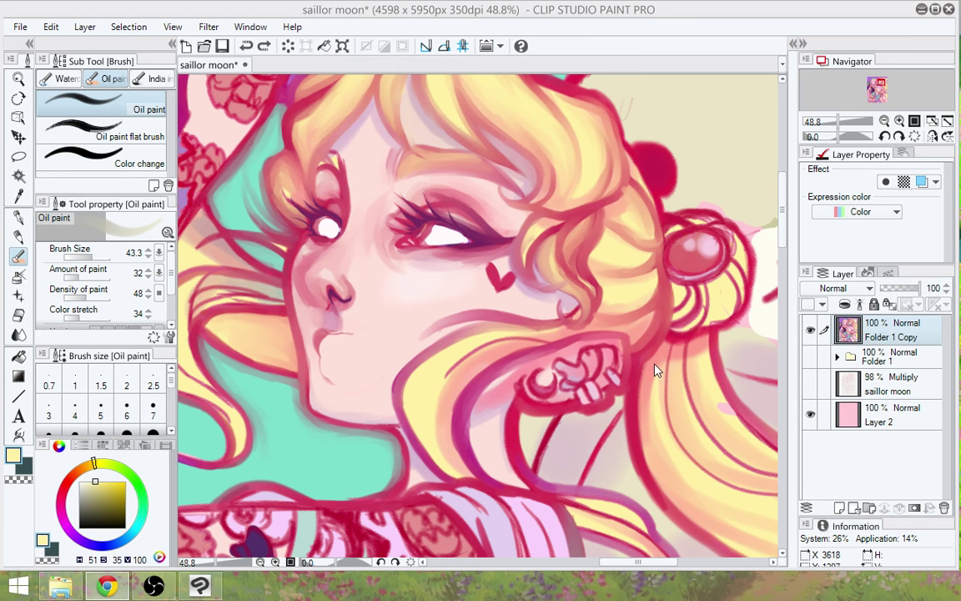
{"action": "left_click_drag", "start_coordinate": [654, 365], "coordinate": [600, 472]}
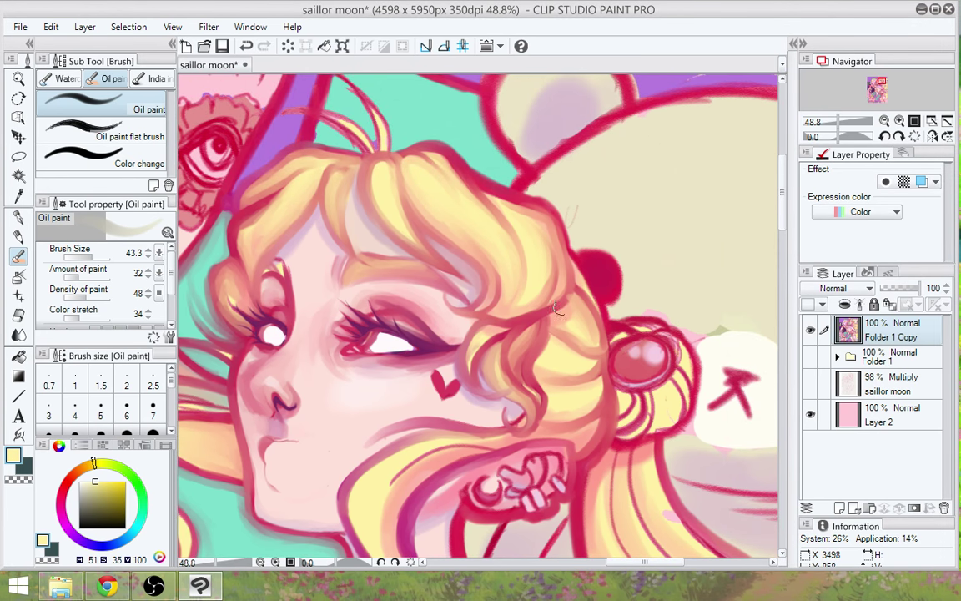
{"action": "left_click", "coordinate": [598, 276], "text": "alt"}
{"action": "mouse_move", "coordinate": [553, 307]}
{"action": "left_mouse_down"}
{"action": "mouse_move", "coordinate": [575, 276]}
{"action": "mouse_move", "coordinate": [571, 257]}
{"action": "left_mouse_up"}
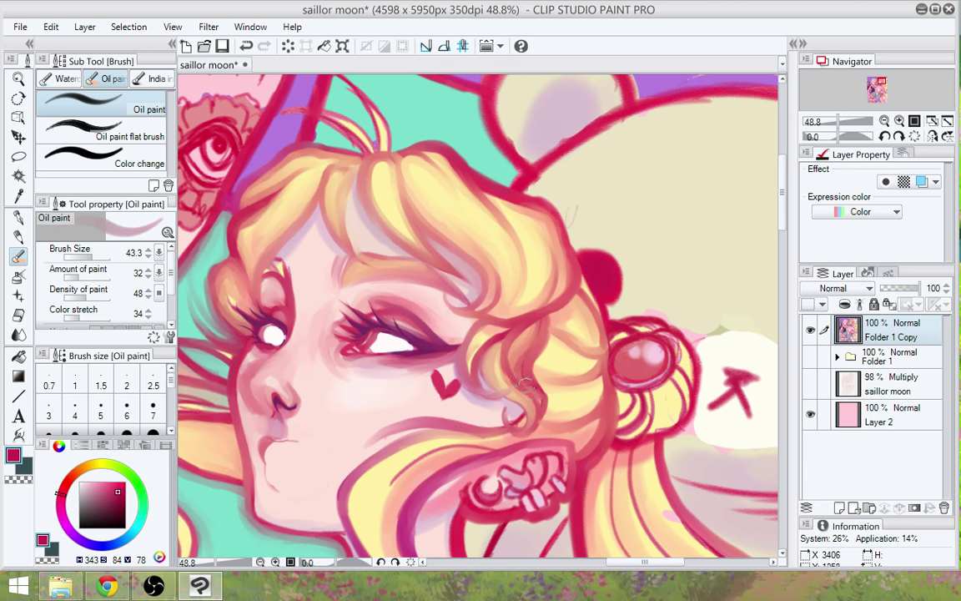
{"action": "left_click", "coordinate": [571, 357], "text": "alt"}
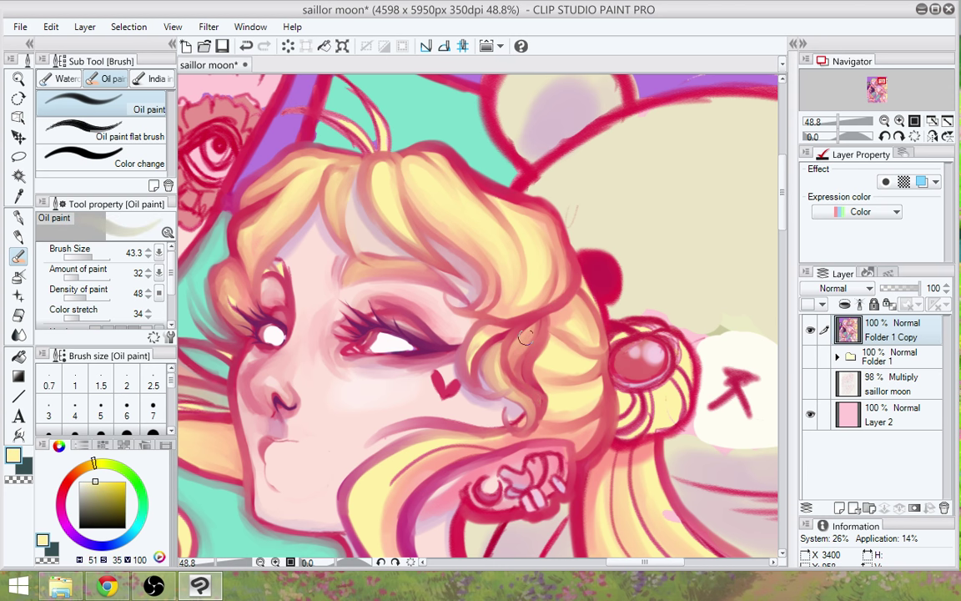
{"action": "mouse_move", "coordinate": [525, 337]}
{"action": "left_mouse_down"}
{"action": "mouse_move", "coordinate": [539, 385]}
{"action": "mouse_move", "coordinate": [498, 348]}
{"action": "mouse_move", "coordinate": [511, 385]}
{"action": "mouse_move", "coordinate": [495, 362]}
{"action": "mouse_move", "coordinate": [500, 377]}
{"action": "mouse_move", "coordinate": [506, 340]}
{"action": "mouse_move", "coordinate": [519, 338]}
{"action": "mouse_move", "coordinate": [533, 383]}
{"action": "mouse_move", "coordinate": [516, 359]}
{"action": "mouse_move", "coordinate": [538, 393]}
{"action": "left_mouse_up"}
{"action": "mouse_move", "coordinate": [590, 424]}
{"action": "left_mouse_down"}
{"action": "mouse_move", "coordinate": [628, 432]}
{"action": "mouse_move", "coordinate": [508, 369]}
{"action": "left_mouse_up"}
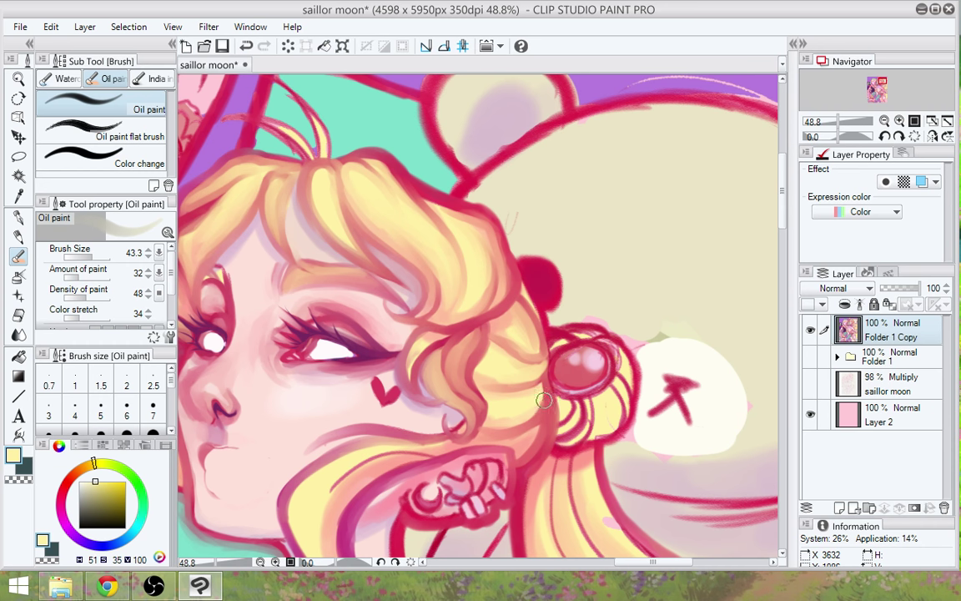
Rework the back hair's outline beside the bun with Oil paint in sampled crimson, H 347, S 81, V 83, and undo the last stroke
{"action": "left_click", "coordinate": [491, 360], "text": "alt"}
{"action": "left_click", "coordinate": [465, 455], "text": "alt"}
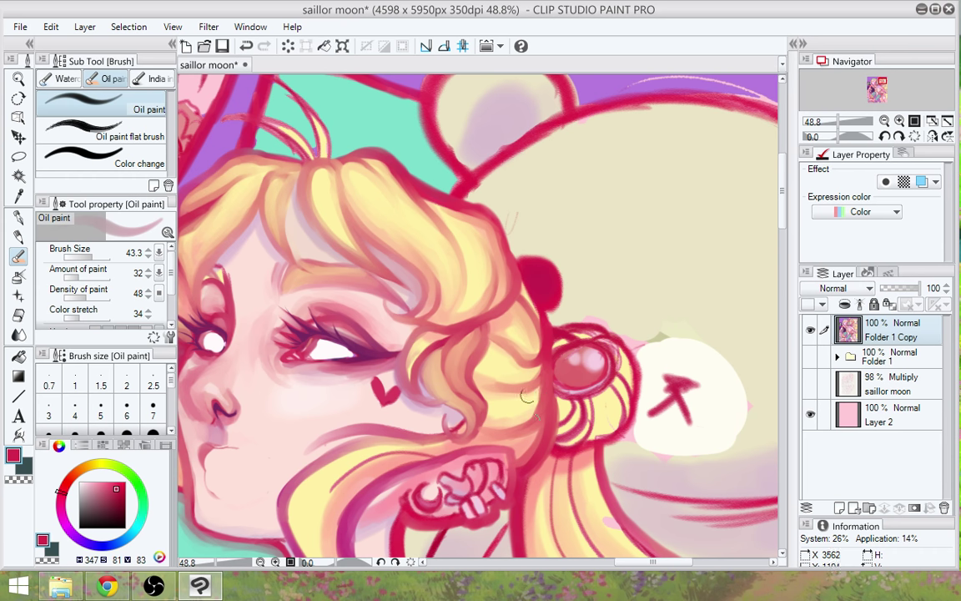
{"action": "left_click_drag", "start_coordinate": [528, 394], "coordinate": [601, 408]}
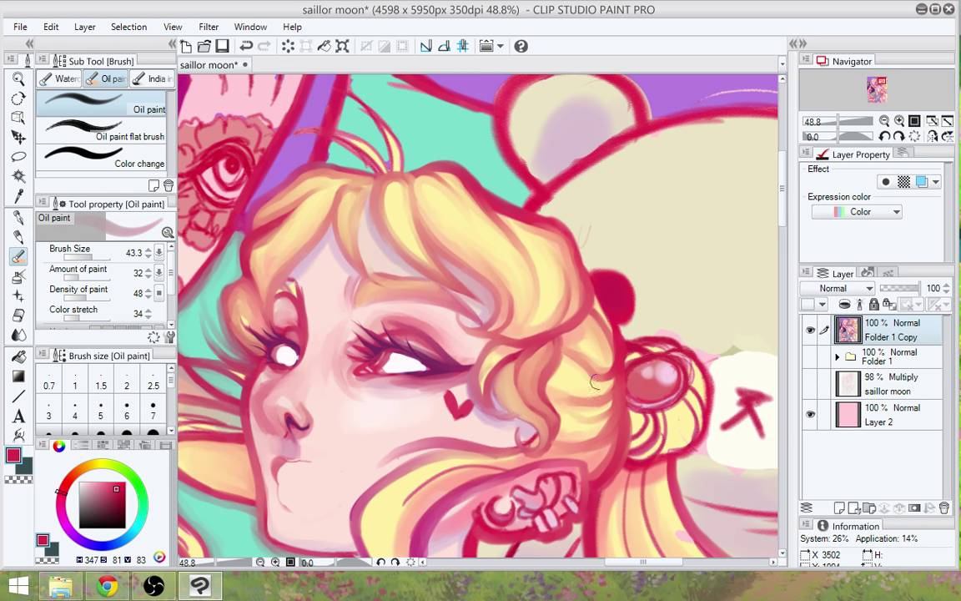
{"action": "key", "text": "ctrl+z"}
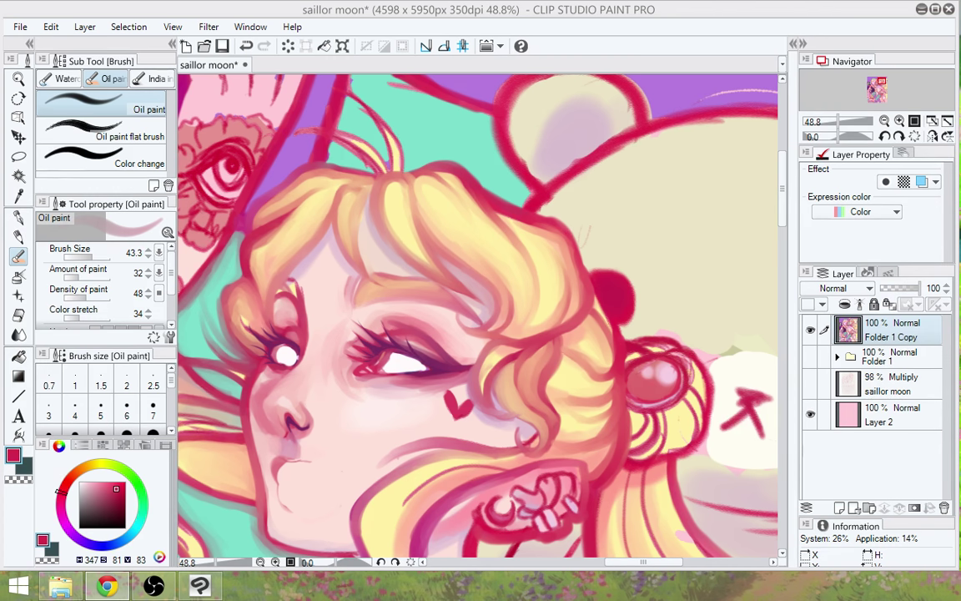
Repaint the short waist outline just below the shirt hem with Oil paint at size 43.3 in sampled magenta, H 326, S 61, V 79
{"action": "left_click_drag", "start_coordinate": [596, 333], "coordinate": [570, 428]}
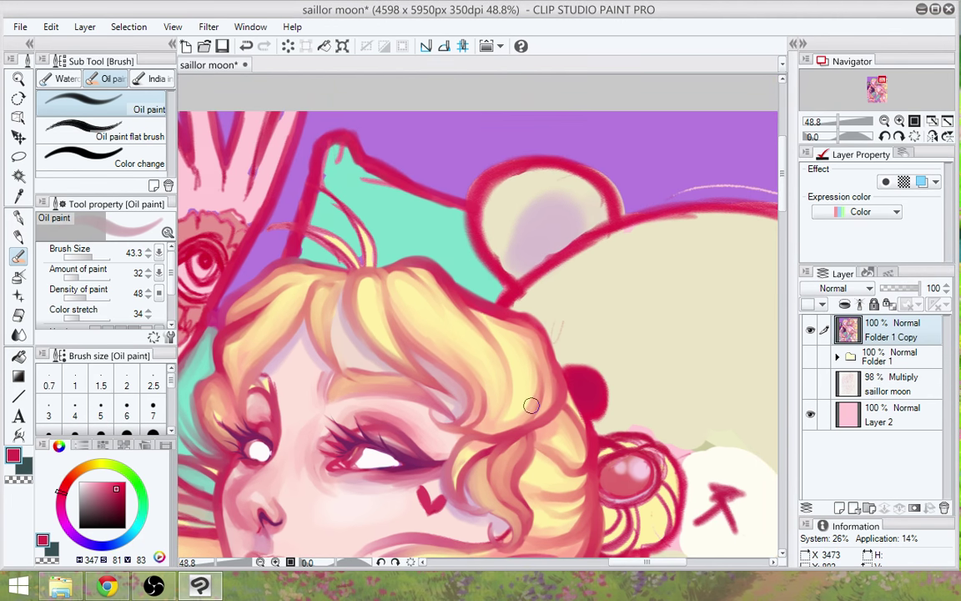
{"action": "scroll", "coordinate": [532, 406], "scroll_direction": "down", "scroll_amount": 3}
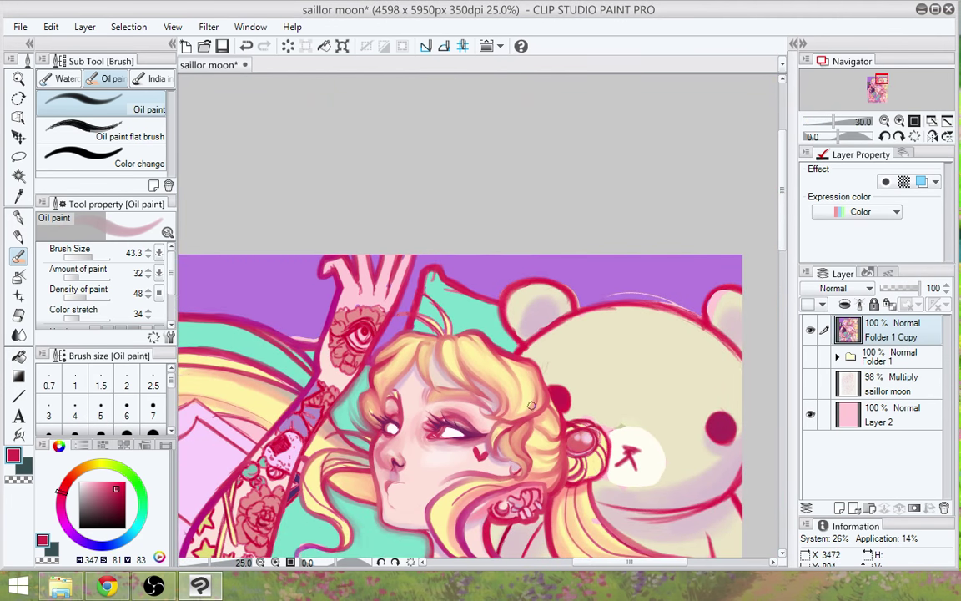
{"action": "scroll", "coordinate": [532, 406], "scroll_direction": "down", "scroll_amount": 1}
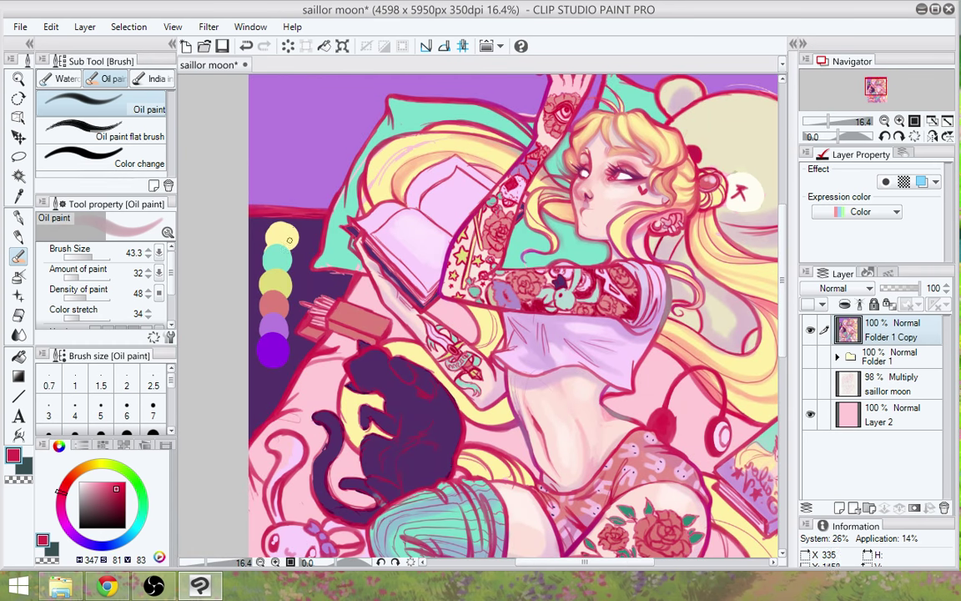
{"action": "mouse_move", "coordinate": [659, 367]}
{"action": "left_mouse_down"}
{"action": "mouse_move", "coordinate": [509, 417]}
{"action": "mouse_move", "coordinate": [476, 325]}
{"action": "left_mouse_up"}
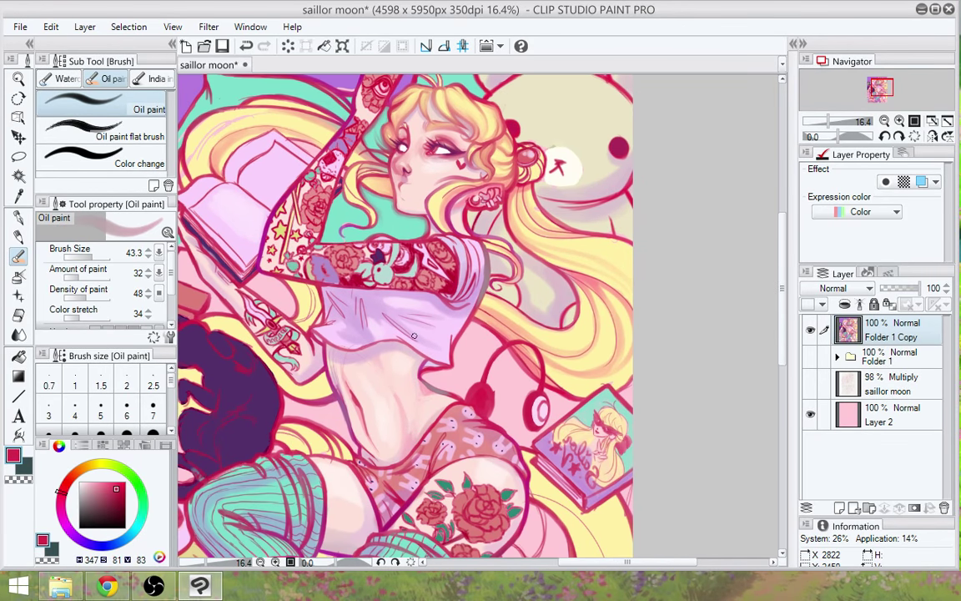
{"action": "scroll", "coordinate": [413, 335], "scroll_direction": "up", "scroll_amount": 2}
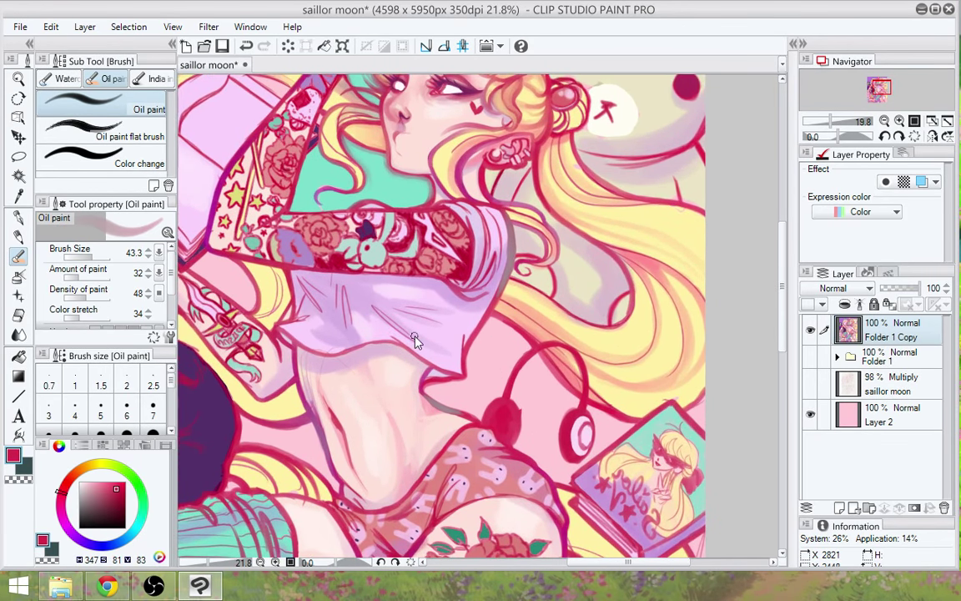
{"action": "scroll", "coordinate": [414, 339], "scroll_direction": "up", "scroll_amount": 3}
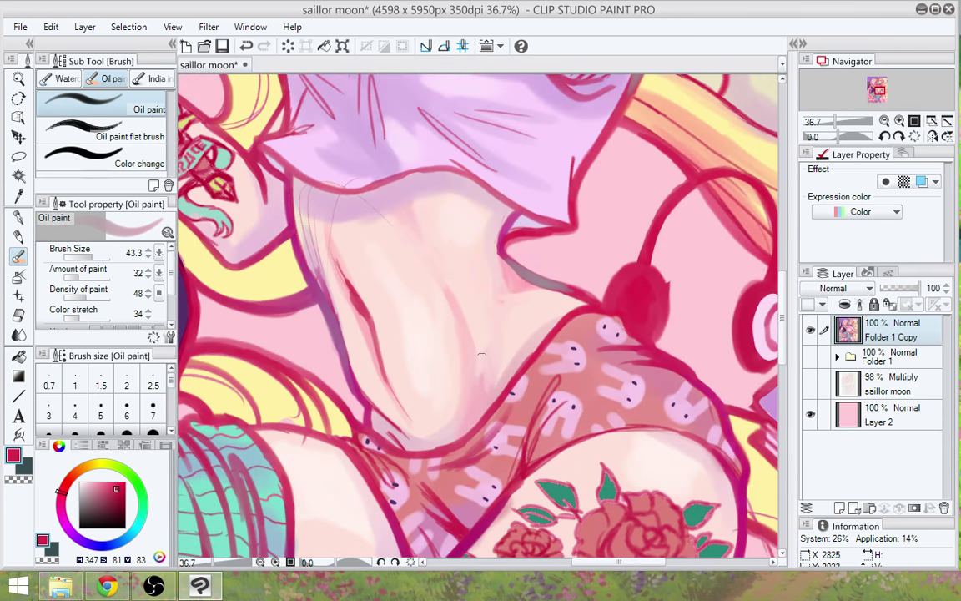
{"action": "left_click_drag", "start_coordinate": [473, 379], "coordinate": [449, 387]}
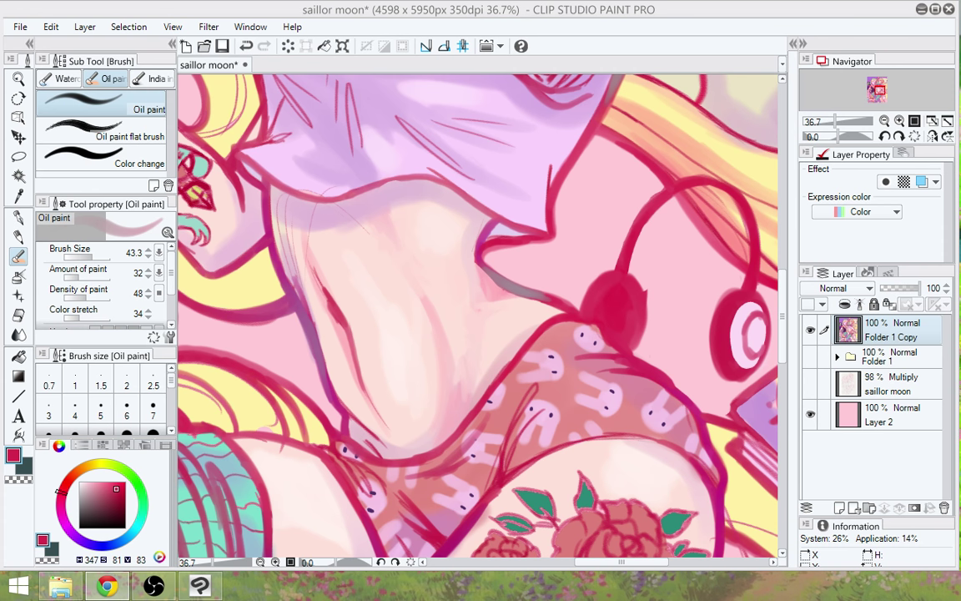
{"action": "left_click_drag", "start_coordinate": [480, 390], "coordinate": [514, 400]}
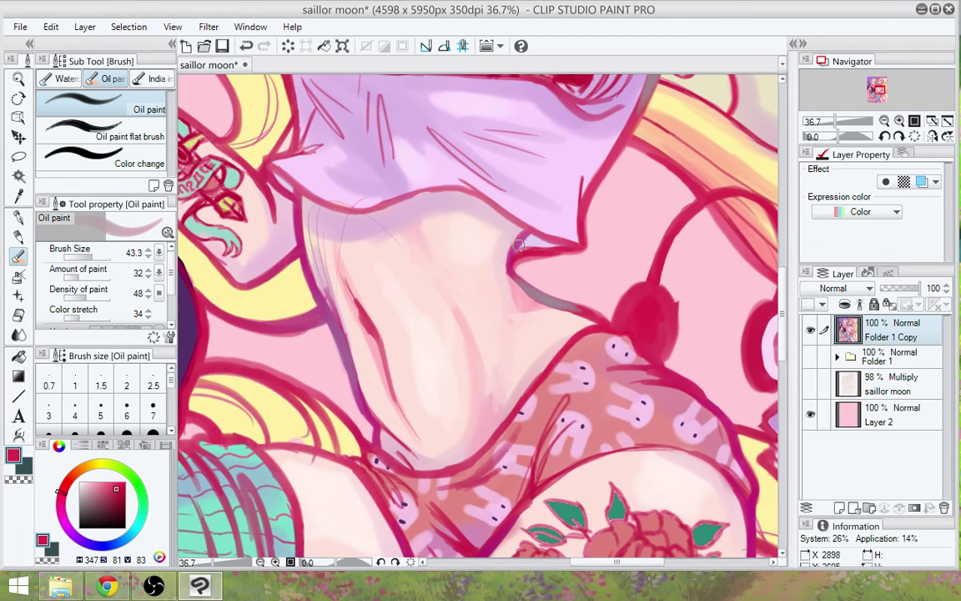
{"action": "left_click", "coordinate": [517, 244], "text": "alt"}
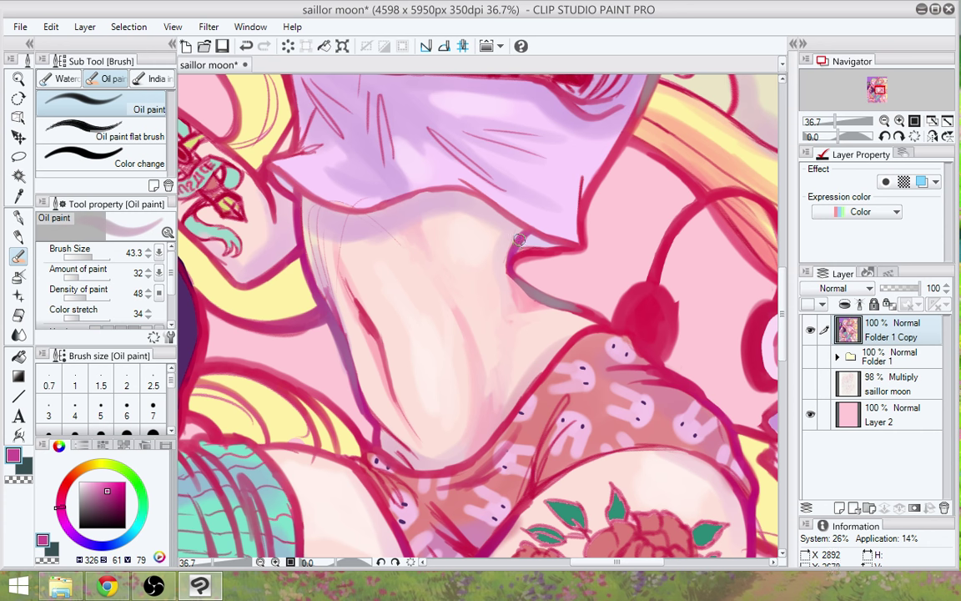
{"action": "left_click_drag", "start_coordinate": [518, 240], "coordinate": [510, 259]}
{"action": "left_click_drag", "start_coordinate": [509, 271], "coordinate": [518, 243]}
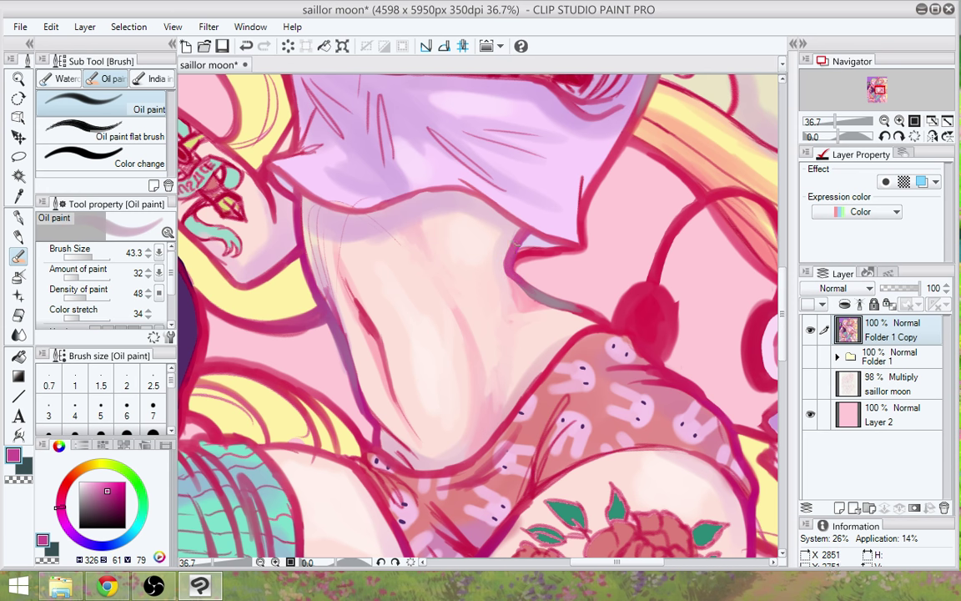
Rework the waist outline between the shirt hem and the hip in sampled mauve, H 327, S 15, V 63, undo the last stroke, and sample magenta, H 327, S 67, V 73
{"action": "left_click", "coordinate": [516, 283], "text": "alt"}
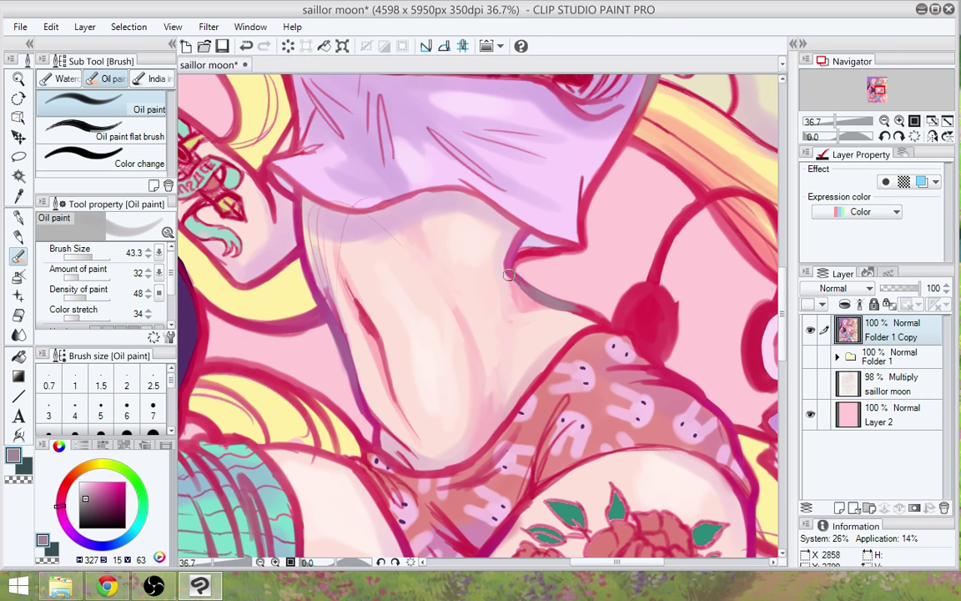
{"action": "left_click_drag", "start_coordinate": [503, 270], "coordinate": [589, 316]}
{"action": "left_click", "coordinate": [590, 316], "text": "alt"}
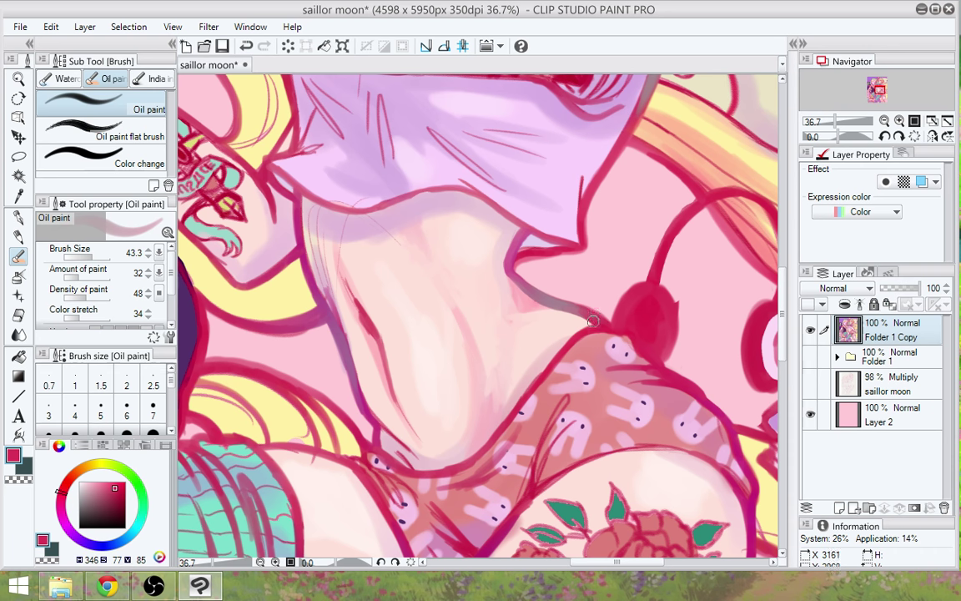
{"action": "key", "text": "ctrl+z"}
{"action": "left_click", "coordinate": [309, 286], "text": "alt"}
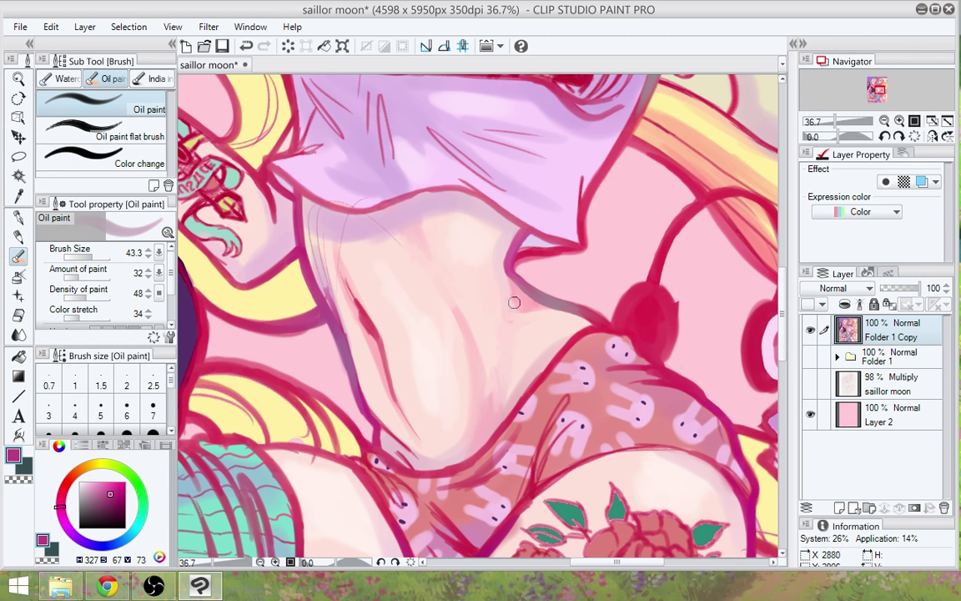
Shade the skin above the shorts in pink, H 351, S 29, V 100, and rework the long waist outline in sampled mauve and peach
{"action": "left_click", "coordinate": [463, 265], "text": "alt"}
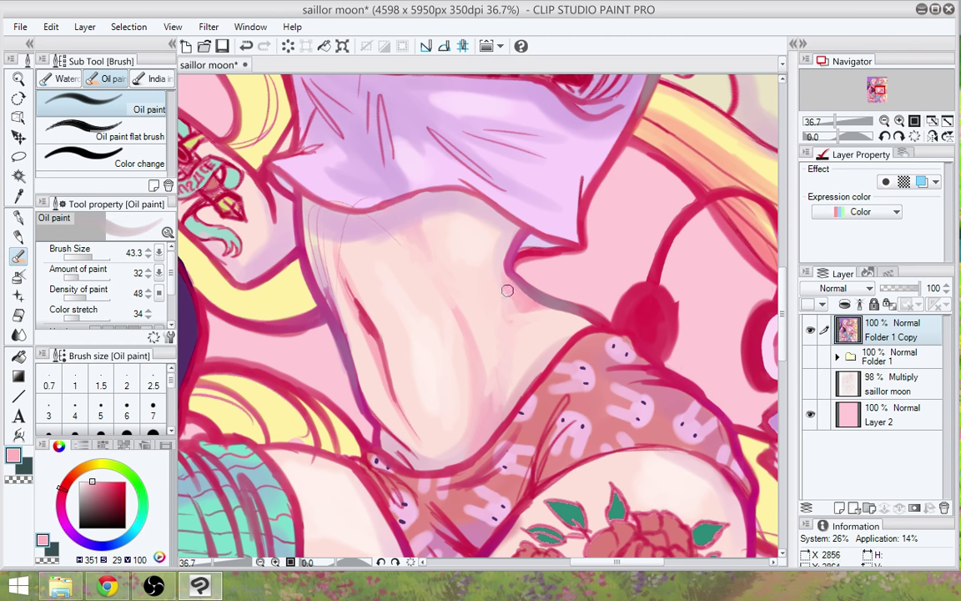
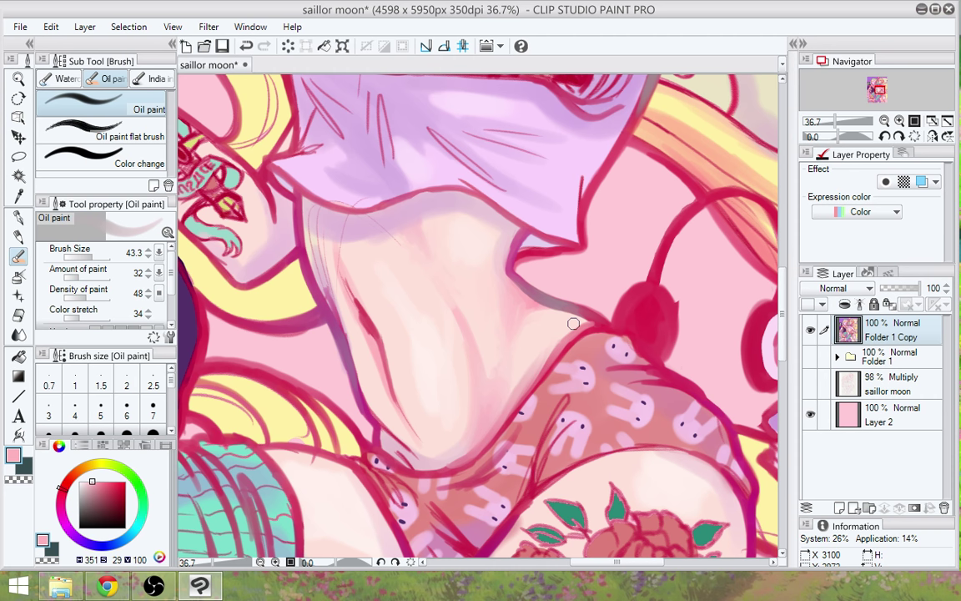
{"action": "left_click", "coordinate": [521, 289], "text": "alt"}
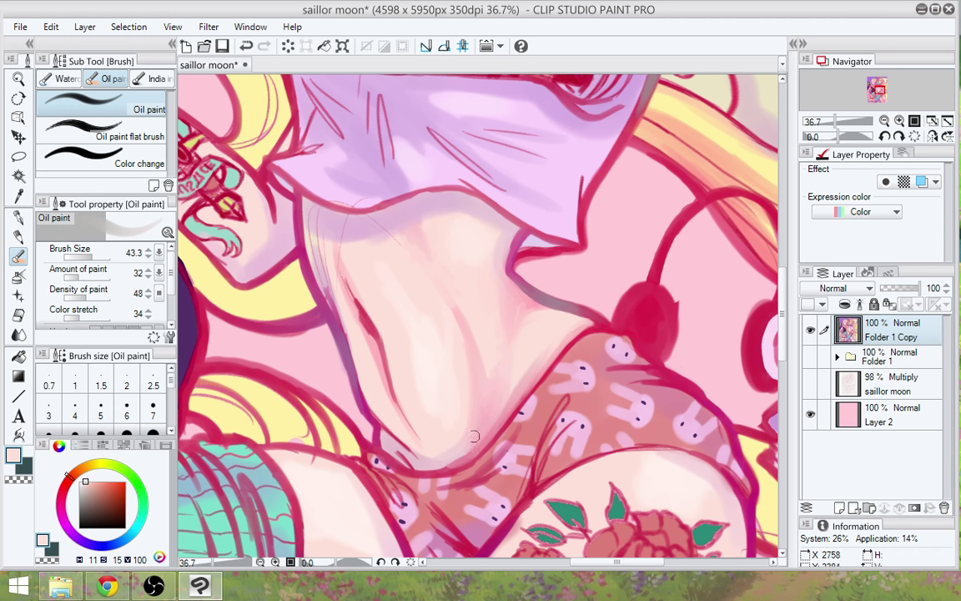
{"action": "left_click", "coordinate": [349, 348], "text": "alt"}
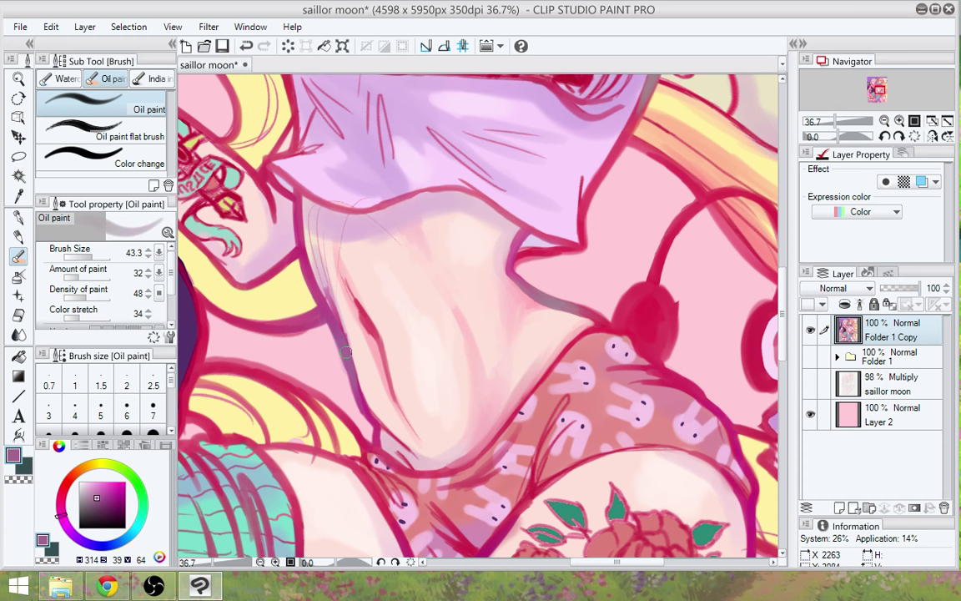
{"action": "mouse_move", "coordinate": [346, 352]}
{"action": "left_mouse_down"}
{"action": "mouse_move", "coordinate": [383, 427]}
{"action": "mouse_move", "coordinate": [357, 389]}
{"action": "mouse_move", "coordinate": [396, 436]}
{"action": "mouse_move", "coordinate": [362, 400]}
{"action": "mouse_move", "coordinate": [411, 452]}
{"action": "left_mouse_up"}
{"action": "left_click", "coordinate": [408, 448], "text": "alt"}
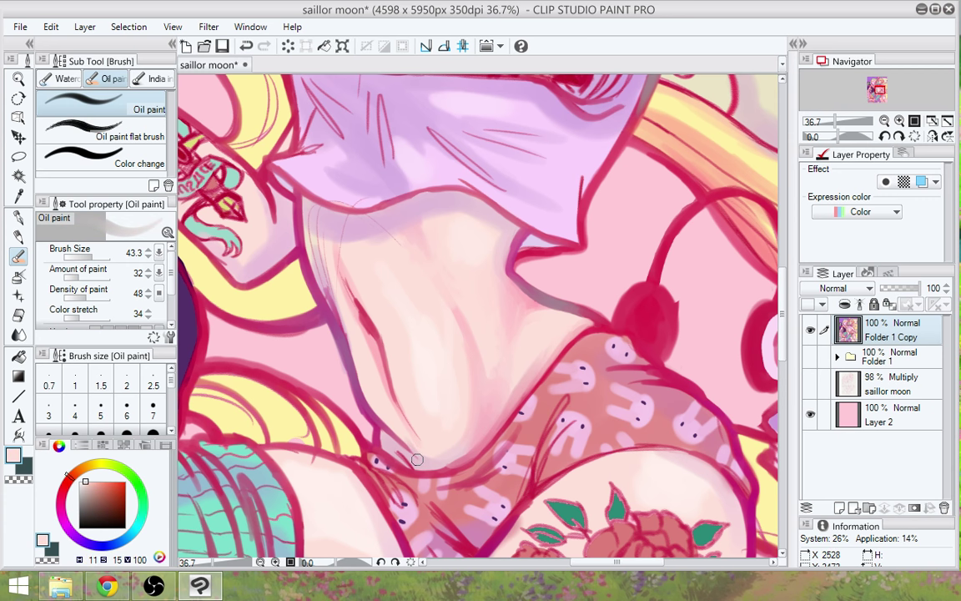
{"action": "mouse_move", "coordinate": [348, 383]}
{"action": "left_mouse_down"}
{"action": "mouse_move", "coordinate": [410, 449]}
{"action": "mouse_move", "coordinate": [392, 421]}
{"action": "left_mouse_up"}
{"action": "left_click", "coordinate": [330, 368], "text": "alt"}
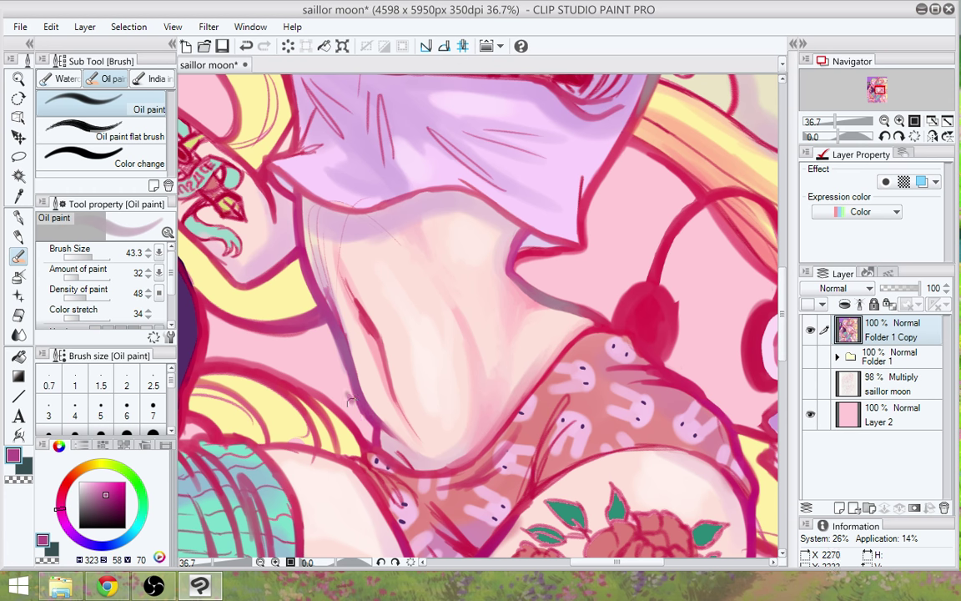
{"action": "left_click_drag", "start_coordinate": [350, 402], "coordinate": [364, 424]}
{"action": "key", "text": "ctrl+z"}
Paint the background between the long waist outline and the hair in sampled pale pink, H 346, S 21, V 100, and sample crimson, H 346, S 75, V 84
{"action": "left_click", "coordinate": [340, 383], "text": "alt"}
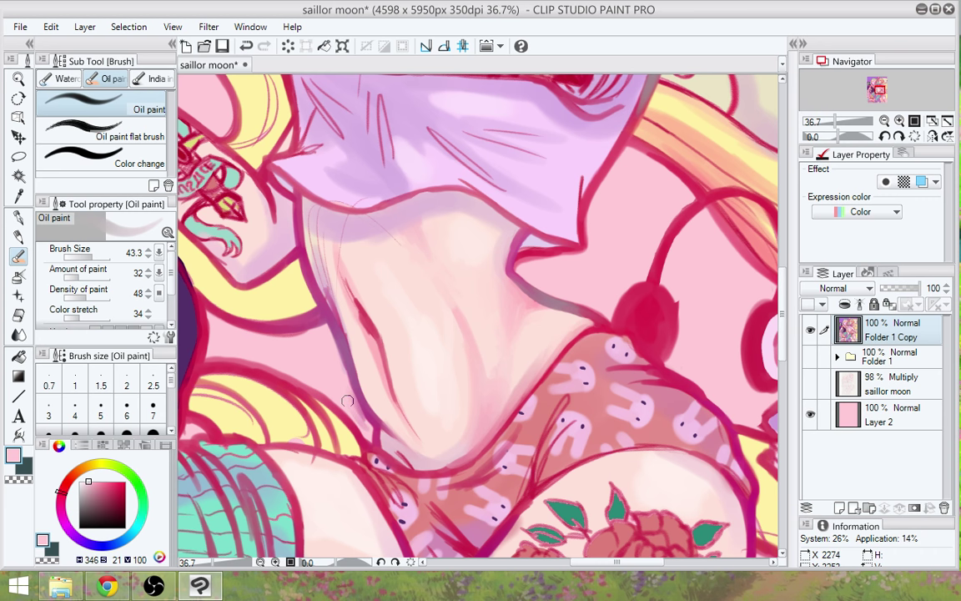
{"action": "mouse_move", "coordinate": [347, 401]}
{"action": "left_mouse_down"}
{"action": "mouse_move", "coordinate": [321, 374]}
{"action": "mouse_move", "coordinate": [335, 399]}
{"action": "mouse_move", "coordinate": [329, 336]}
{"action": "left_mouse_up"}
{"action": "left_click_drag", "start_coordinate": [319, 332], "coordinate": [345, 404]}
{"action": "mouse_move", "coordinate": [318, 340]}
{"action": "left_mouse_down"}
{"action": "mouse_move", "coordinate": [347, 409]}
{"action": "mouse_move", "coordinate": [332, 395]}
{"action": "mouse_move", "coordinate": [348, 413]}
{"action": "mouse_move", "coordinate": [335, 400]}
{"action": "mouse_move", "coordinate": [367, 442]}
{"action": "mouse_move", "coordinate": [335, 401]}
{"action": "mouse_move", "coordinate": [361, 436]}
{"action": "left_mouse_up"}
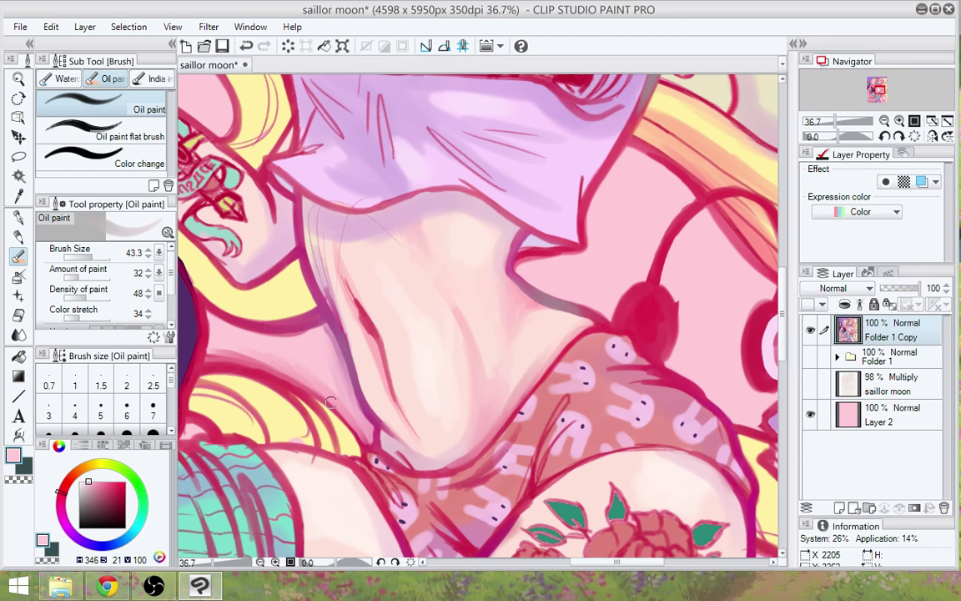
{"action": "left_click", "coordinate": [269, 363], "text": "alt"}
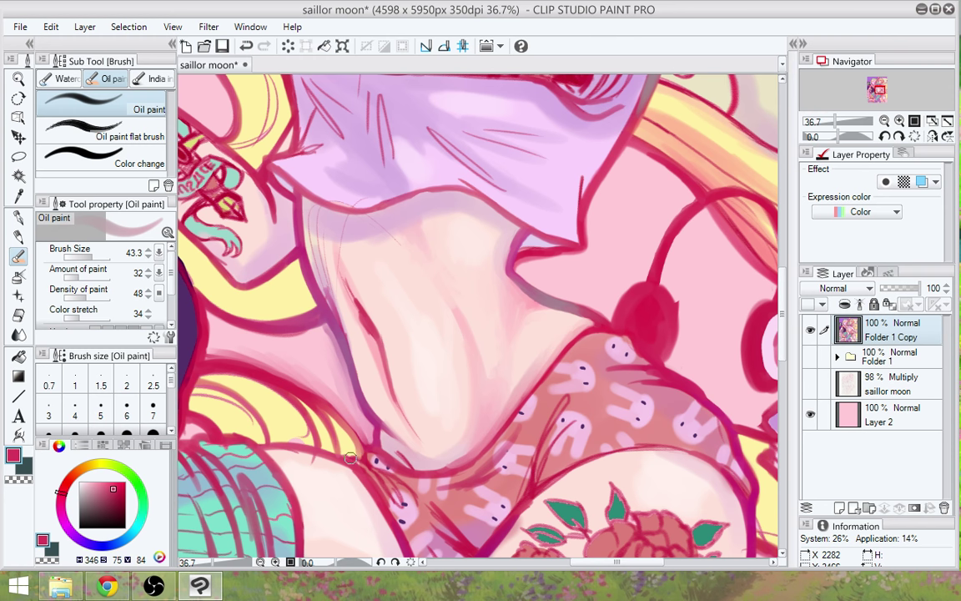
Cover the thin sketch lines along the abdomen's side in sampled peach, H 11, S 15, V 100, and shade under the hem in lilac, H 312, S 18, V 88
{"action": "left_click", "coordinate": [368, 354], "text": "alt"}
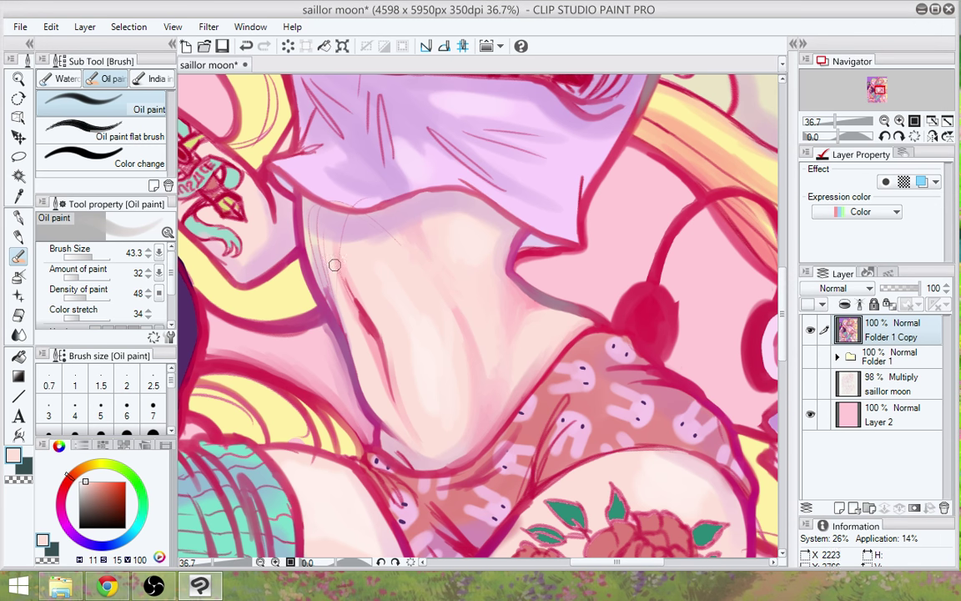
{"action": "mouse_move", "coordinate": [329, 259]}
{"action": "left_mouse_down"}
{"action": "mouse_move", "coordinate": [361, 354]}
{"action": "mouse_move", "coordinate": [345, 328]}
{"action": "left_mouse_up"}
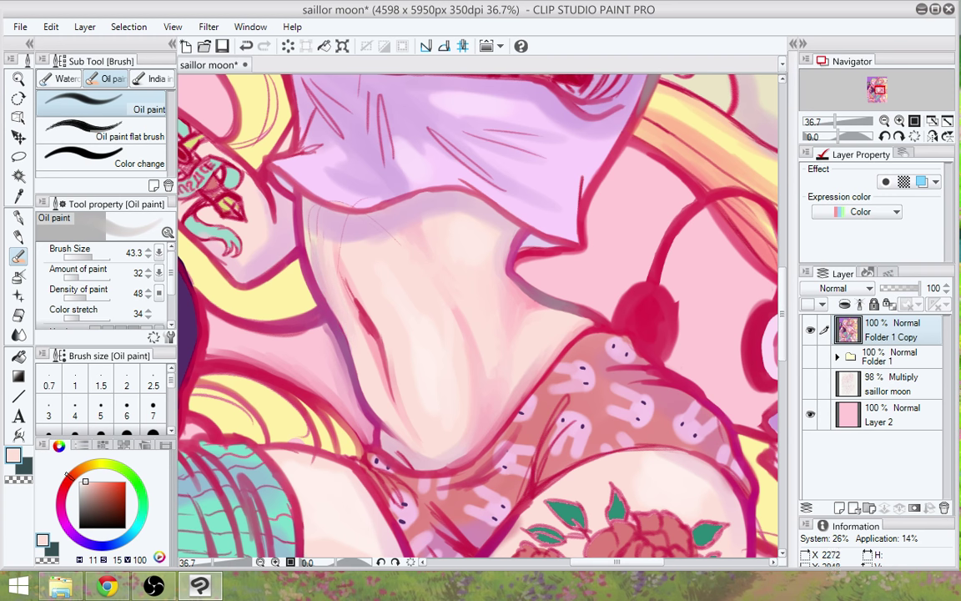
{"action": "left_click_drag", "start_coordinate": [329, 234], "coordinate": [342, 279]}
{"action": "left_click", "coordinate": [294, 202], "text": "alt"}
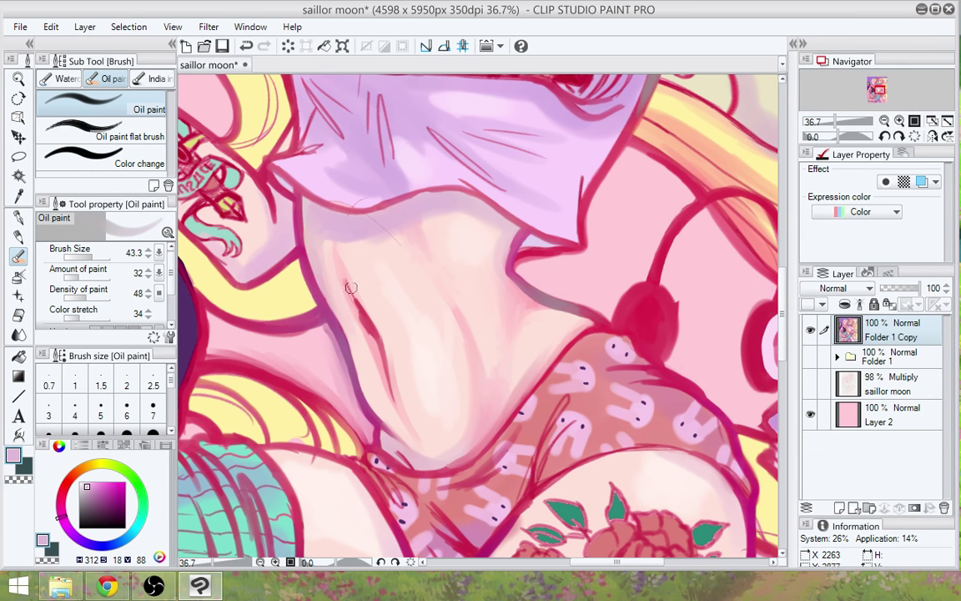
Soften the crimson fold line on the abdomen with sampled pink, H 358, S 22, V 100, and peach, H 11, S 15, V 100
{"action": "left_click", "coordinate": [343, 262], "text": "alt"}
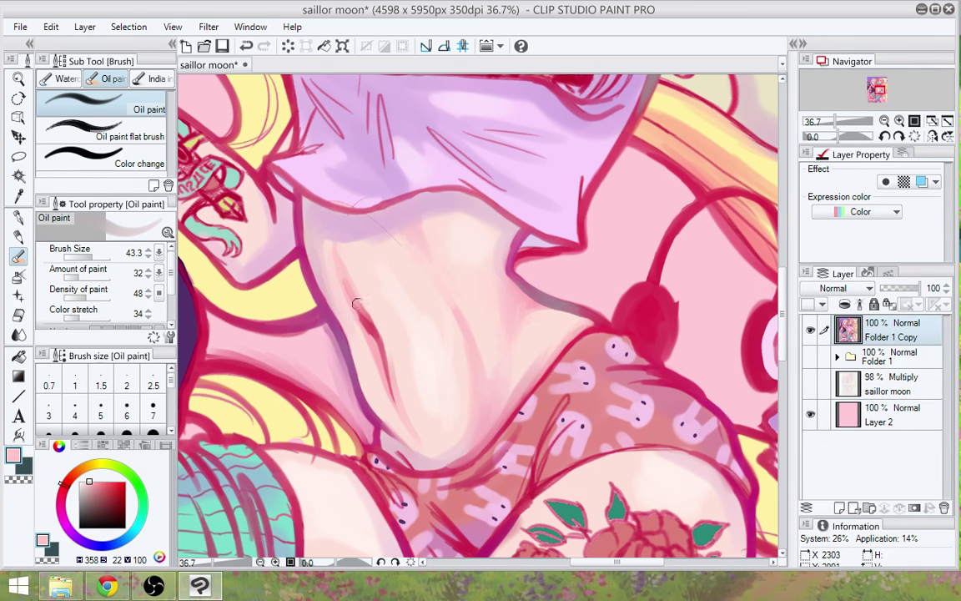
{"action": "left_click_drag", "start_coordinate": [359, 305], "coordinate": [375, 329]}
{"action": "left_click_drag", "start_coordinate": [376, 349], "coordinate": [397, 411]}
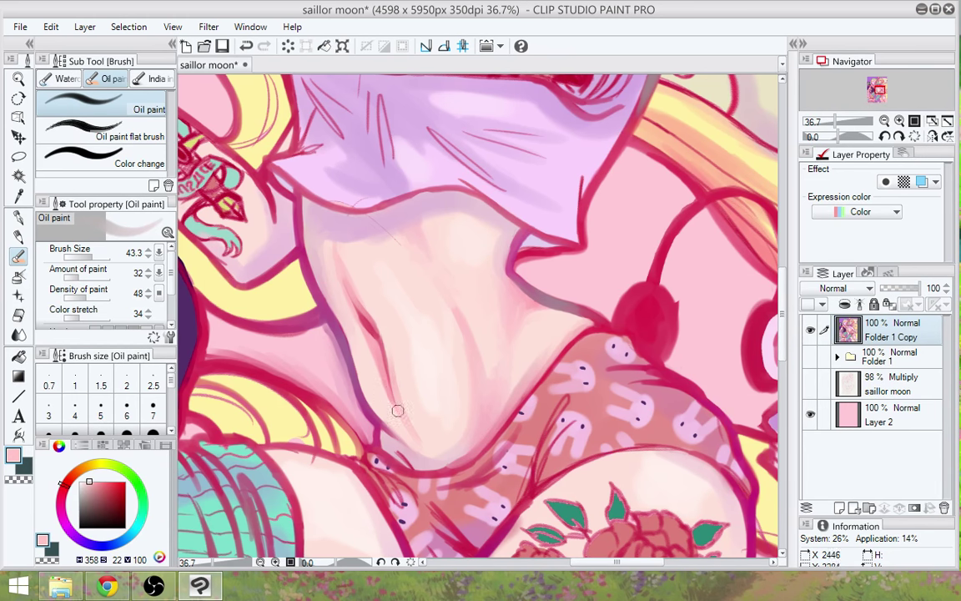
{"action": "left_click", "coordinate": [380, 375], "text": "alt"}
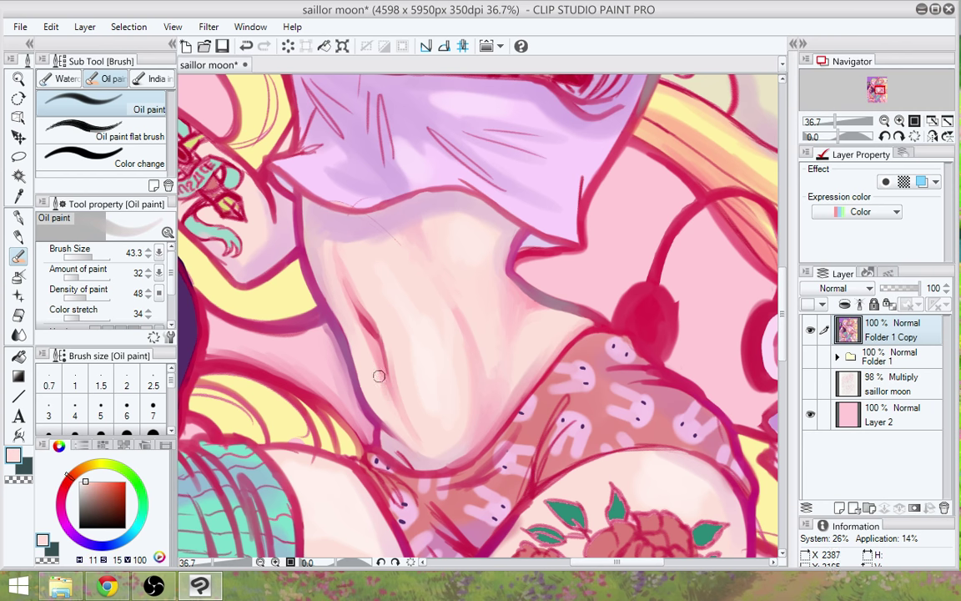
{"action": "left_click_drag", "start_coordinate": [380, 375], "coordinate": [401, 424]}
Repaint the shirt's lower hem outline up to its pointed corner beside the tattooed arm in sampled crimson, H 346, S 81, V 85
{"action": "left_click_drag", "start_coordinate": [486, 340], "coordinate": [516, 420]}
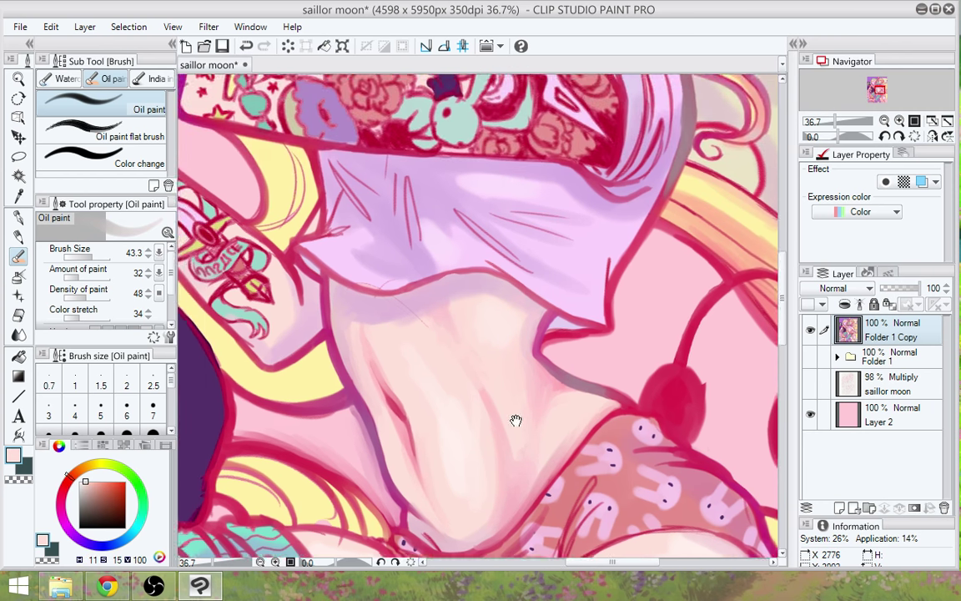
{"action": "left_click", "coordinate": [517, 329], "text": "alt"}
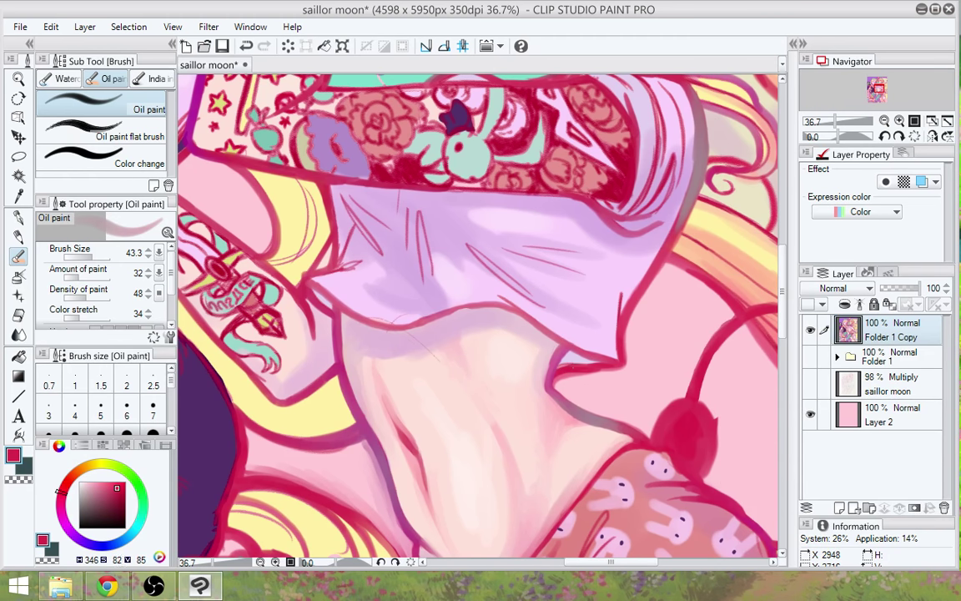
{"action": "left_click", "coordinate": [573, 366], "text": "alt"}
{"action": "mouse_move", "coordinate": [615, 366]}
{"action": "left_mouse_down"}
{"action": "mouse_move", "coordinate": [582, 353]}
{"action": "mouse_move", "coordinate": [672, 385]}
{"action": "left_mouse_up"}
{"action": "mouse_move", "coordinate": [486, 363]}
{"action": "left_mouse_down"}
{"action": "mouse_move", "coordinate": [550, 346]}
{"action": "mouse_move", "coordinate": [450, 355]}
{"action": "left_mouse_up"}
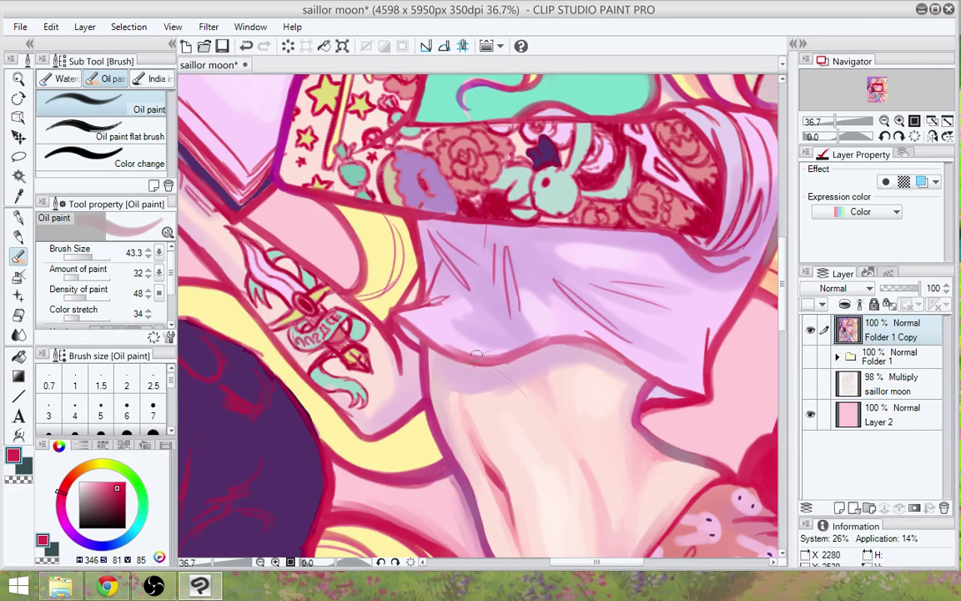
{"action": "left_click_drag", "start_coordinate": [392, 317], "coordinate": [420, 339]}
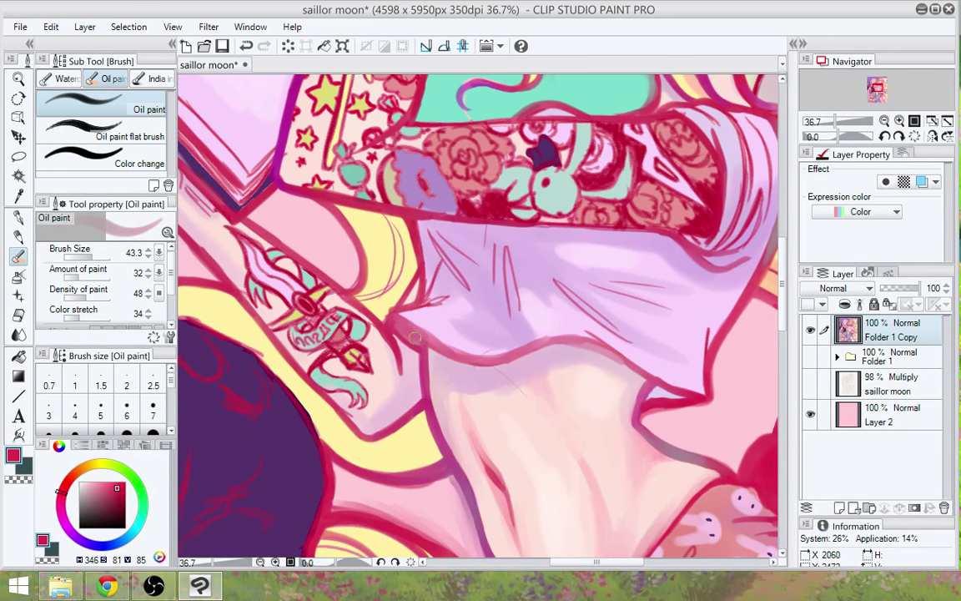
{"action": "left_click_drag", "start_coordinate": [392, 318], "coordinate": [362, 360]}
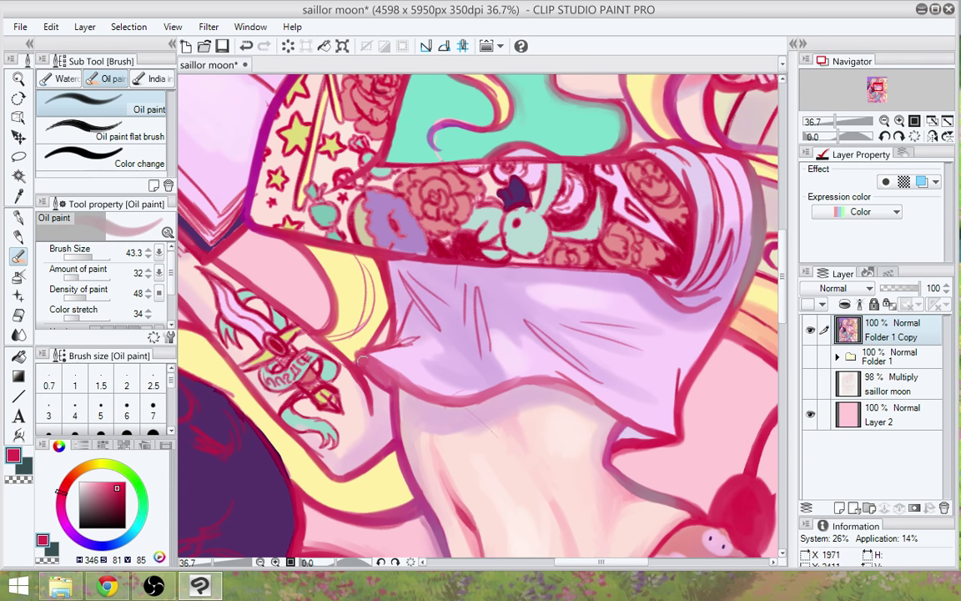
Try to paint the upper lip in sampled pink, H 352, S 42, V 93, and undo the strokes
{"action": "mouse_move", "coordinate": [574, 292]}
{"action": "left_mouse_down"}
{"action": "mouse_move", "coordinate": [561, 279]}
{"action": "mouse_move", "coordinate": [512, 406]}
{"action": "left_mouse_up"}
{"action": "mouse_move", "coordinate": [612, 186]}
{"action": "left_mouse_down"}
{"action": "mouse_move", "coordinate": [601, 378]}
{"action": "mouse_move", "coordinate": [568, 365]}
{"action": "left_mouse_up"}
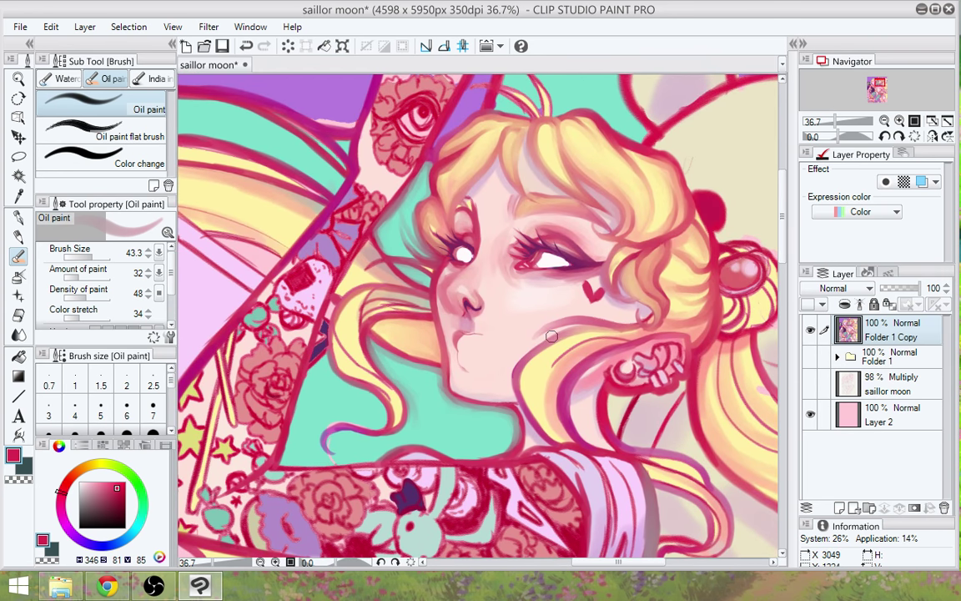
{"action": "scroll", "coordinate": [551, 337], "scroll_direction": "up", "scroll_amount": 1}
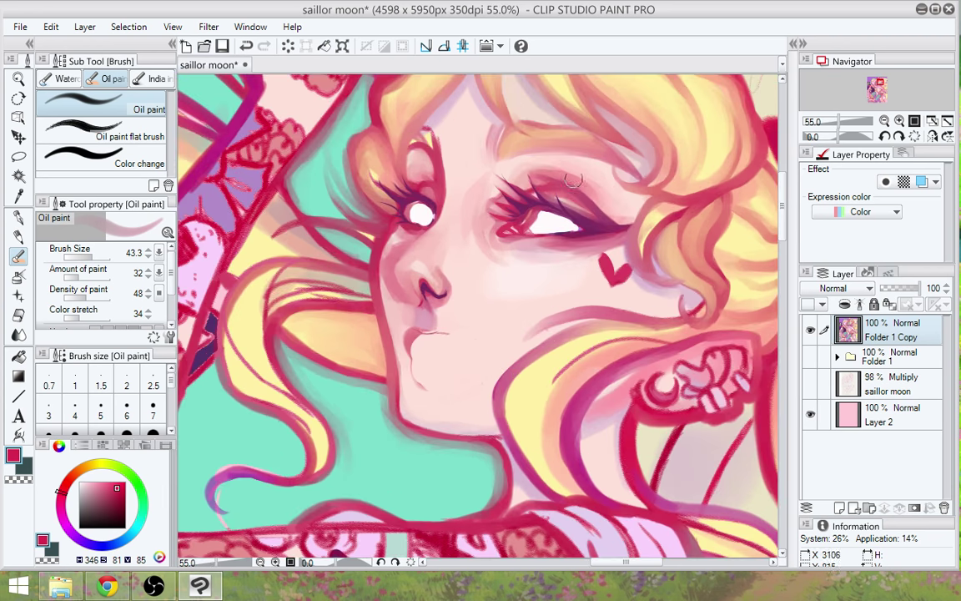
{"action": "left_click", "coordinate": [562, 172], "text": "alt"}
{"action": "left_click_drag", "start_coordinate": [410, 332], "coordinate": [442, 337]}
{"action": "key", "text": "ctrl+z"}
{"action": "key", "text": "ctrl+z"}
{"action": "key", "text": "ctrl+z"}
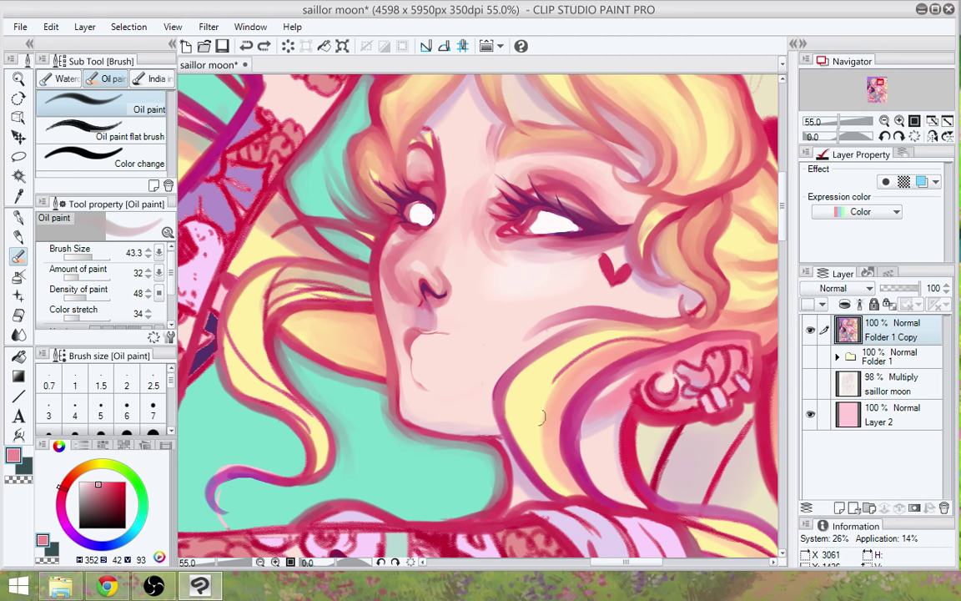
Block in the lips over the mouth sketch with Oil paint in sampled crimson, H 346, S 73, V 84
{"action": "left_click", "coordinate": [409, 340], "text": "alt"}
{"action": "mouse_move", "coordinate": [408, 340]}
{"action": "left_mouse_down"}
{"action": "mouse_move", "coordinate": [401, 319]}
{"action": "mouse_move", "coordinate": [408, 351]}
{"action": "mouse_move", "coordinate": [403, 332]}
{"action": "mouse_move", "coordinate": [428, 339]}
{"action": "left_mouse_up"}
{"action": "left_click", "coordinate": [513, 228], "text": "alt"}
{"action": "left_click", "coordinate": [514, 222], "text": "alt"}
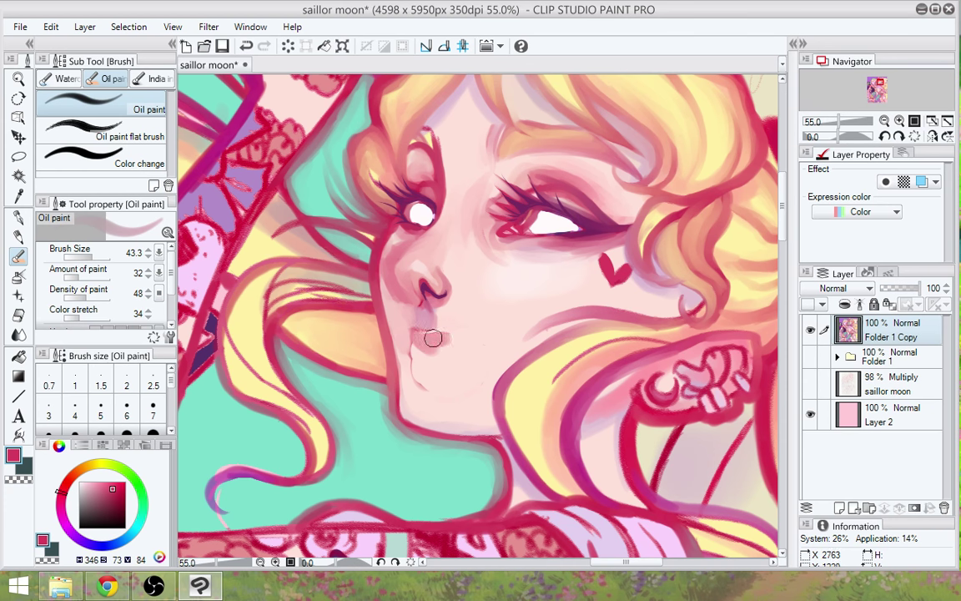
{"action": "mouse_move", "coordinate": [434, 342]}
{"action": "left_mouse_down"}
{"action": "mouse_move", "coordinate": [469, 362]}
{"action": "mouse_move", "coordinate": [423, 354]}
{"action": "mouse_move", "coordinate": [424, 371]}
{"action": "mouse_move", "coordinate": [405, 340]}
{"action": "mouse_move", "coordinate": [439, 369]}
{"action": "mouse_move", "coordinate": [471, 354]}
{"action": "mouse_move", "coordinate": [475, 388]}
{"action": "left_mouse_up"}
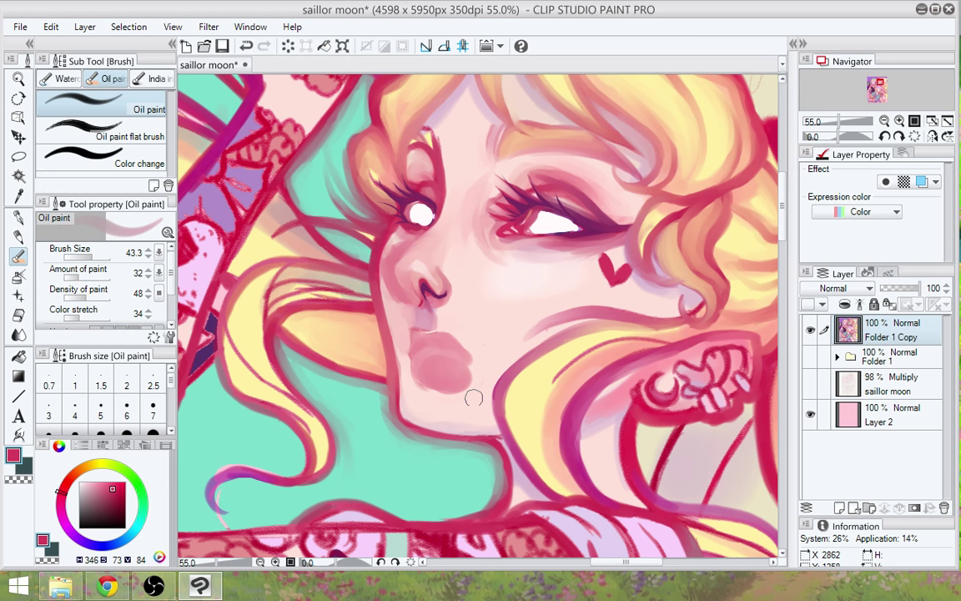
Lighten and reshape the painted lips by blending sampled peach skin color, H 11, S 15, V 100, over them
{"action": "left_click", "coordinate": [467, 388], "text": "alt"}
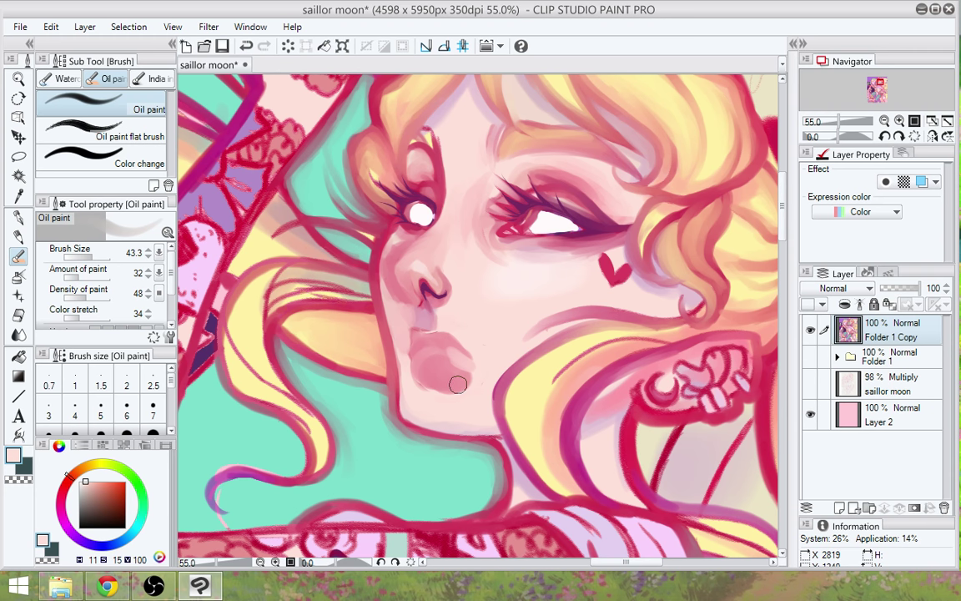
{"action": "left_click_drag", "start_coordinate": [474, 358], "coordinate": [452, 352]}
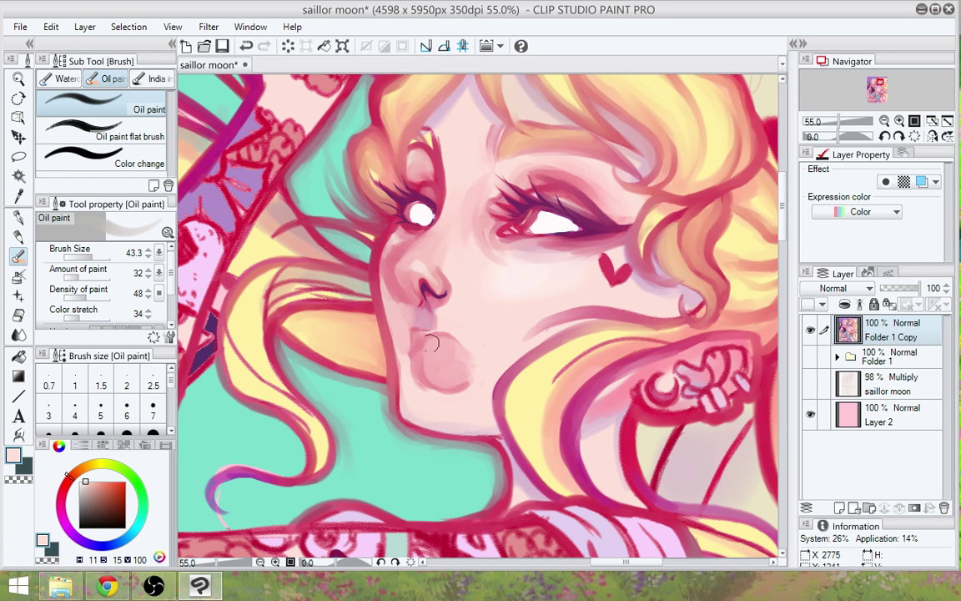
{"action": "mouse_move", "coordinate": [446, 338]}
{"action": "left_mouse_down"}
{"action": "mouse_move", "coordinate": [416, 336]}
{"action": "mouse_move", "coordinate": [431, 383]}
{"action": "mouse_move", "coordinate": [431, 366]}
{"action": "mouse_move", "coordinate": [453, 385]}
{"action": "mouse_move", "coordinate": [441, 369]}
{"action": "mouse_move", "coordinate": [456, 382]}
{"action": "mouse_move", "coordinate": [452, 352]}
{"action": "mouse_move", "coordinate": [462, 360]}
{"action": "mouse_move", "coordinate": [427, 346]}
{"action": "left_mouse_up"}
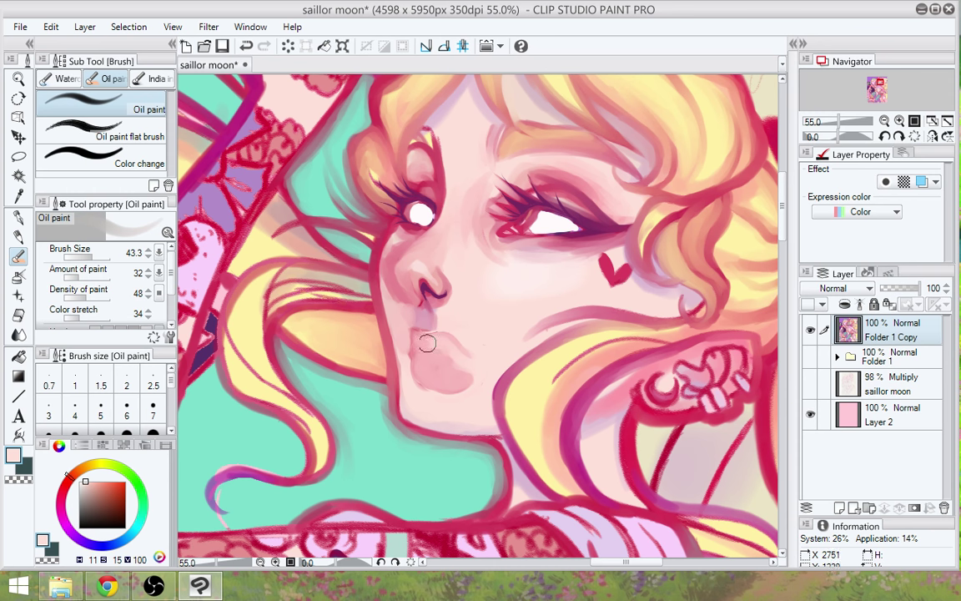
{"action": "mouse_move", "coordinate": [426, 347]}
{"action": "left_mouse_down"}
{"action": "mouse_move", "coordinate": [482, 369]}
{"action": "mouse_move", "coordinate": [490, 385]}
{"action": "mouse_move", "coordinate": [442, 378]}
{"action": "left_mouse_up"}
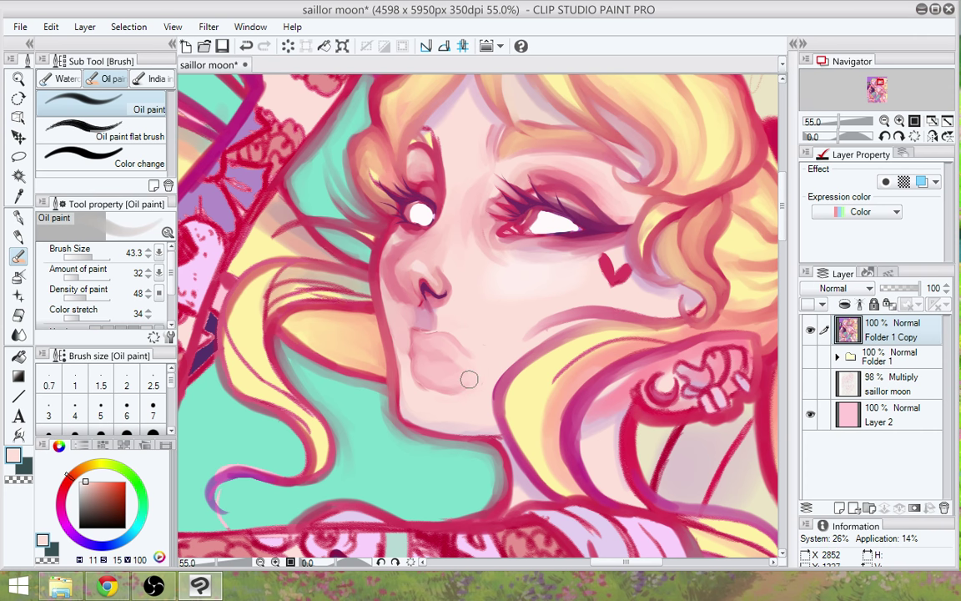
Repaint the full lip shape in rose sampled from the eyeshadow, H 346, S 62, V 81
{"action": "left_click", "coordinate": [557, 185], "text": "alt"}
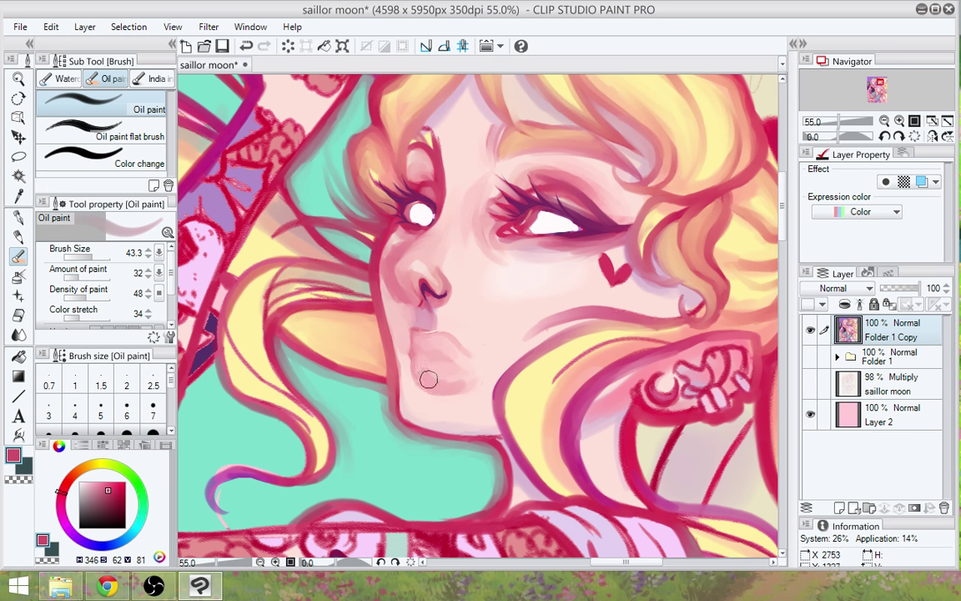
{"action": "mouse_move", "coordinate": [428, 372]}
{"action": "left_mouse_down"}
{"action": "mouse_move", "coordinate": [451, 369]}
{"action": "mouse_move", "coordinate": [444, 381]}
{"action": "left_mouse_up"}
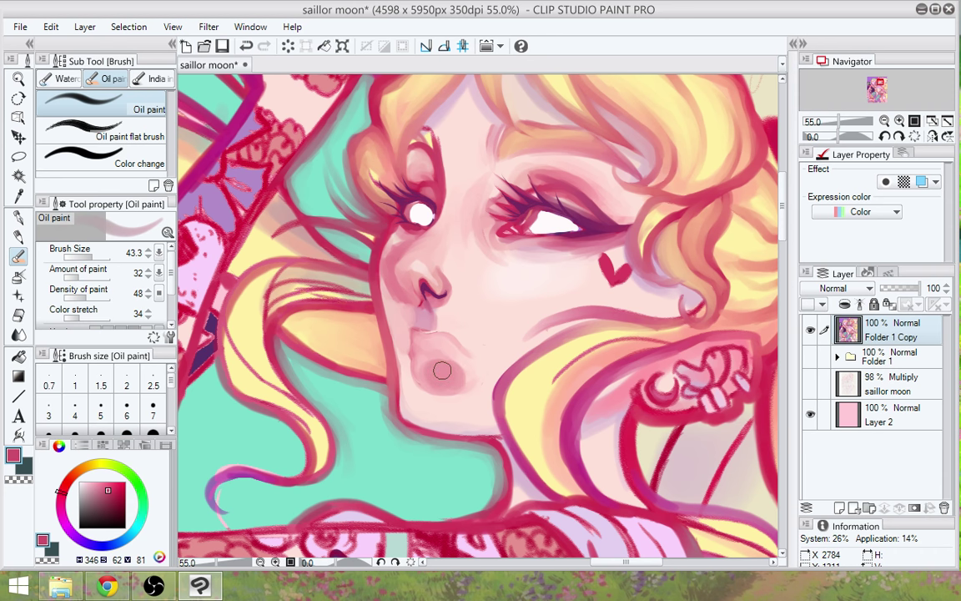
{"action": "mouse_move", "coordinate": [442, 369]}
{"action": "left_mouse_down"}
{"action": "mouse_move", "coordinate": [424, 340]}
{"action": "mouse_move", "coordinate": [458, 333]}
{"action": "mouse_move", "coordinate": [423, 351]}
{"action": "mouse_move", "coordinate": [438, 347]}
{"action": "mouse_move", "coordinate": [436, 336]}
{"action": "mouse_move", "coordinate": [463, 364]}
{"action": "mouse_move", "coordinate": [438, 350]}
{"action": "mouse_move", "coordinate": [452, 360]}
{"action": "mouse_move", "coordinate": [435, 364]}
{"action": "mouse_move", "coordinate": [453, 363]}
{"action": "mouse_move", "coordinate": [452, 342]}
{"action": "mouse_move", "coordinate": [484, 377]}
{"action": "mouse_move", "coordinate": [453, 343]}
{"action": "left_mouse_up"}
{"action": "mouse_move", "coordinate": [453, 343]}
{"action": "left_mouse_down"}
{"action": "mouse_move", "coordinate": [479, 358]}
{"action": "mouse_move", "coordinate": [470, 355]}
{"action": "mouse_move", "coordinate": [468, 381]}
{"action": "mouse_move", "coordinate": [473, 369]}
{"action": "mouse_move", "coordinate": [449, 387]}
{"action": "left_mouse_up"}
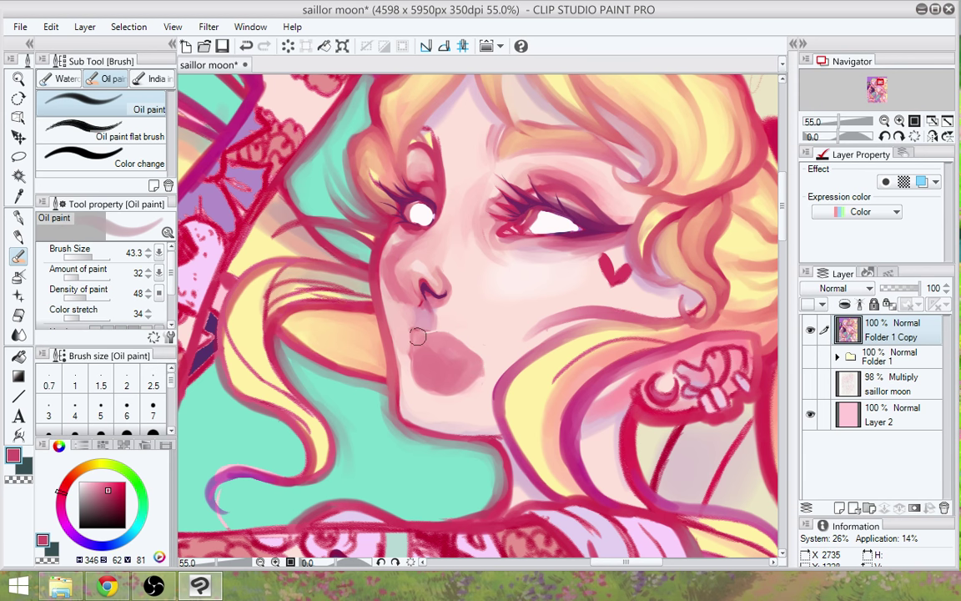
Lighten the rose lips and suggest the parting between them by blending sampled peach, H 11, S 15, V 100, with Oil paint
{"action": "mouse_move", "coordinate": [417, 336]}
{"action": "left_mouse_down"}
{"action": "mouse_move", "coordinate": [438, 395]}
{"action": "mouse_move", "coordinate": [423, 360]}
{"action": "left_mouse_up"}
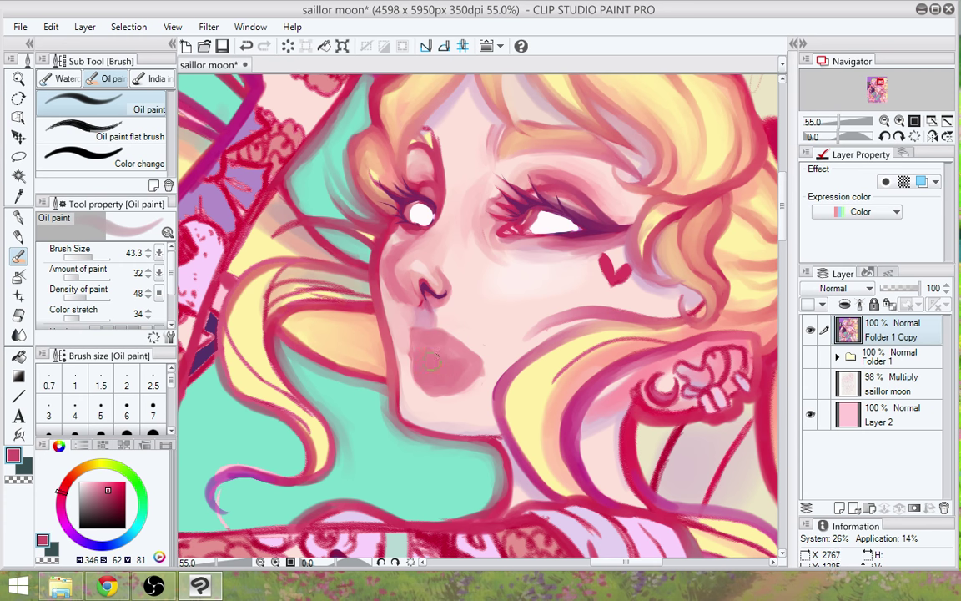
{"action": "key", "text": "ctrl+z"}
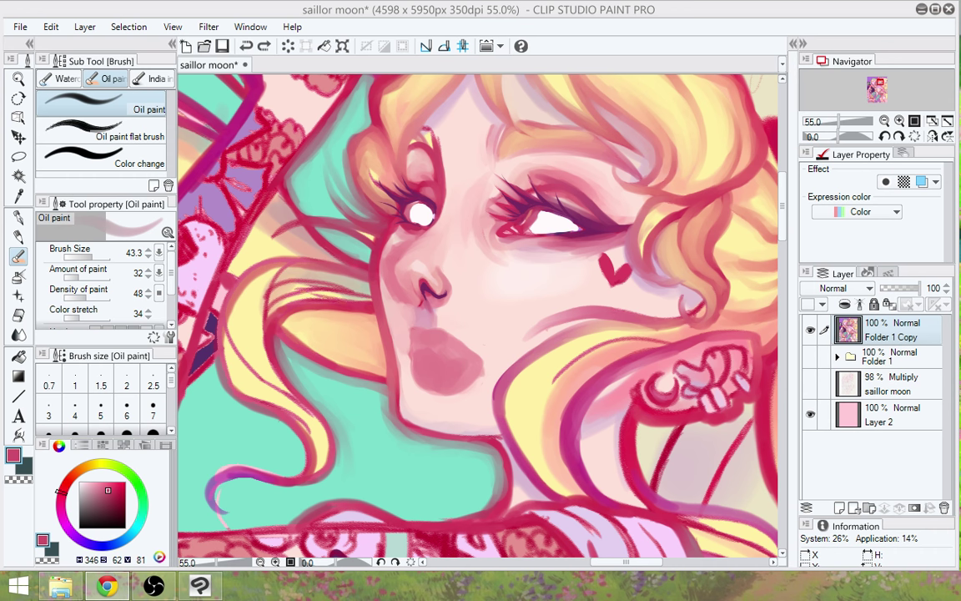
{"action": "left_click", "coordinate": [463, 337], "text": "alt"}
{"action": "mouse_move", "coordinate": [451, 345]}
{"action": "left_mouse_down"}
{"action": "mouse_move", "coordinate": [489, 362]}
{"action": "mouse_move", "coordinate": [459, 349]}
{"action": "left_mouse_up"}
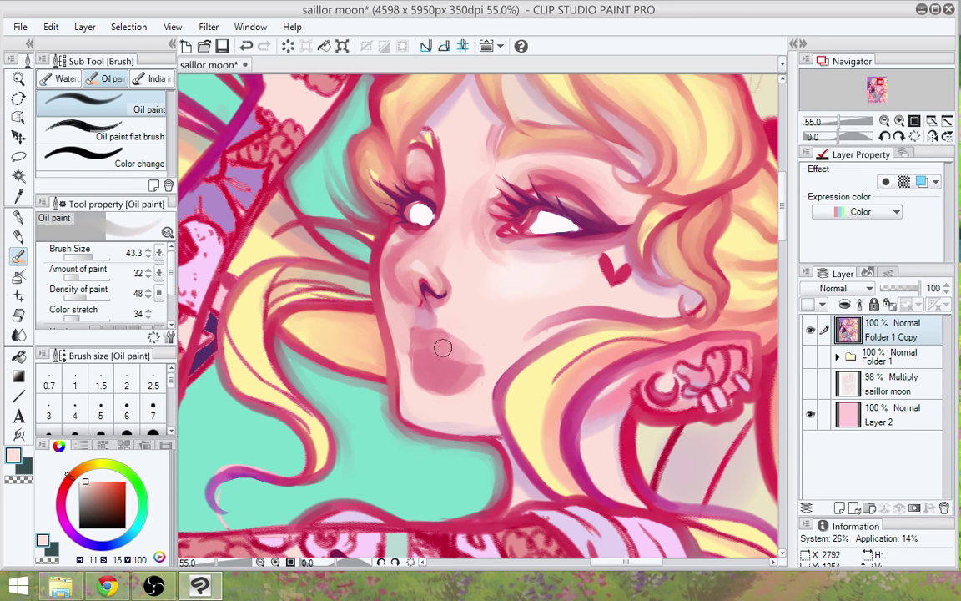
{"action": "left_click_drag", "start_coordinate": [477, 372], "coordinate": [447, 377]}
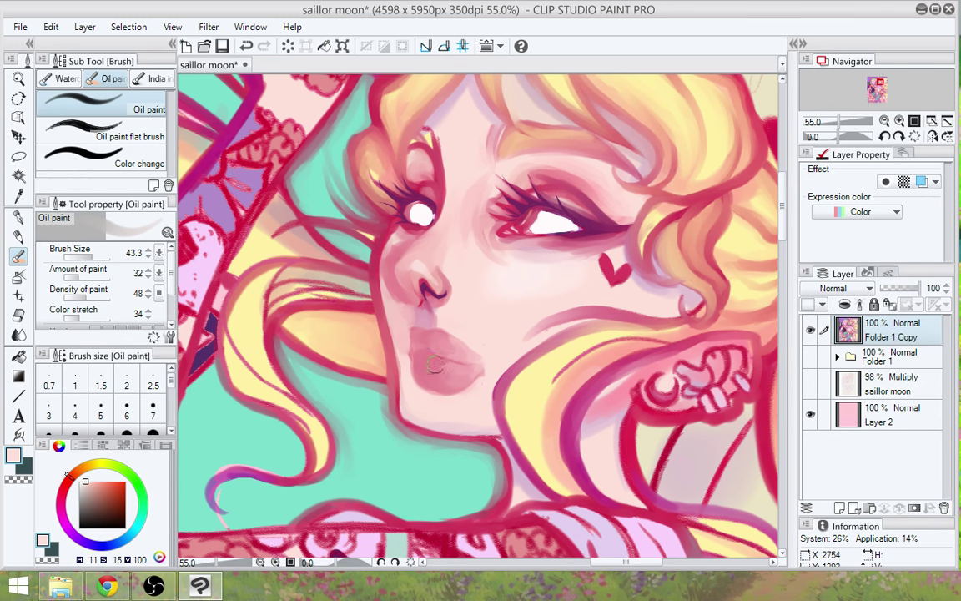
Paint the teeth between the lips with the Mapping pen in sampled pale skin color, H 7, S 7, V 100
{"action": "left_click", "coordinate": [19, 217]}
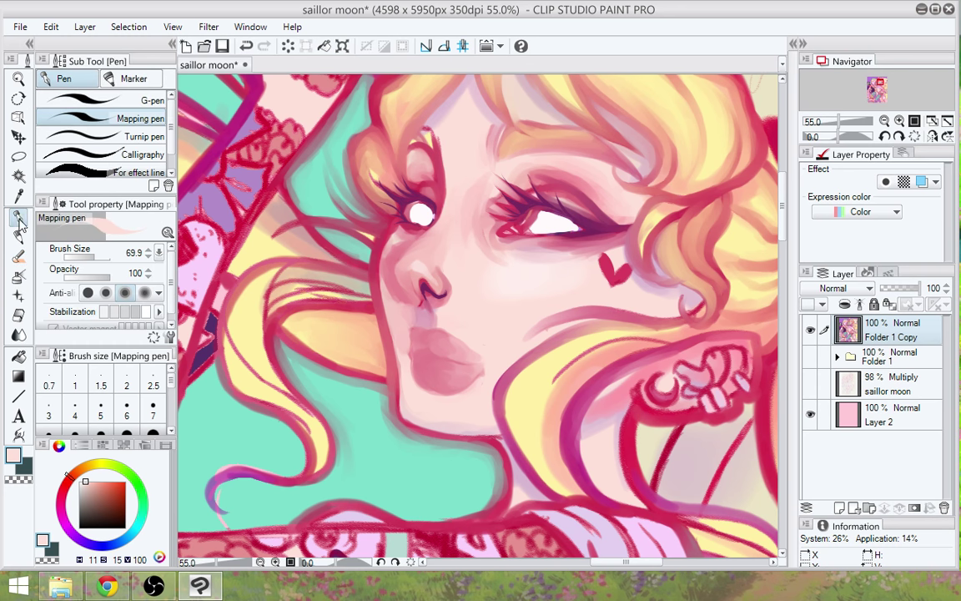
{"action": "left_click", "coordinate": [484, 310], "text": "alt"}
{"action": "mouse_move", "coordinate": [433, 349]}
{"action": "left_mouse_down"}
{"action": "mouse_move", "coordinate": [424, 347]}
{"action": "mouse_move", "coordinate": [446, 348]}
{"action": "mouse_move", "coordinate": [428, 353]}
{"action": "mouse_move", "coordinate": [447, 361]}
{"action": "left_mouse_up"}
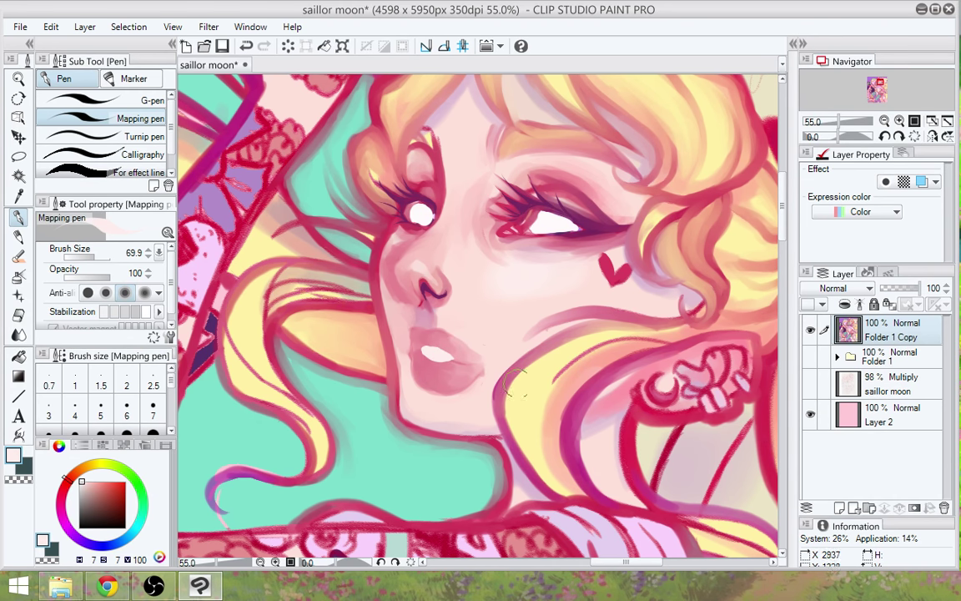
Trim the lower lip's outer edge with the Mapping pen in sampled peach skin color, H 9, S 15, V 100
{"action": "left_click_drag", "start_coordinate": [569, 444], "coordinate": [592, 460]}
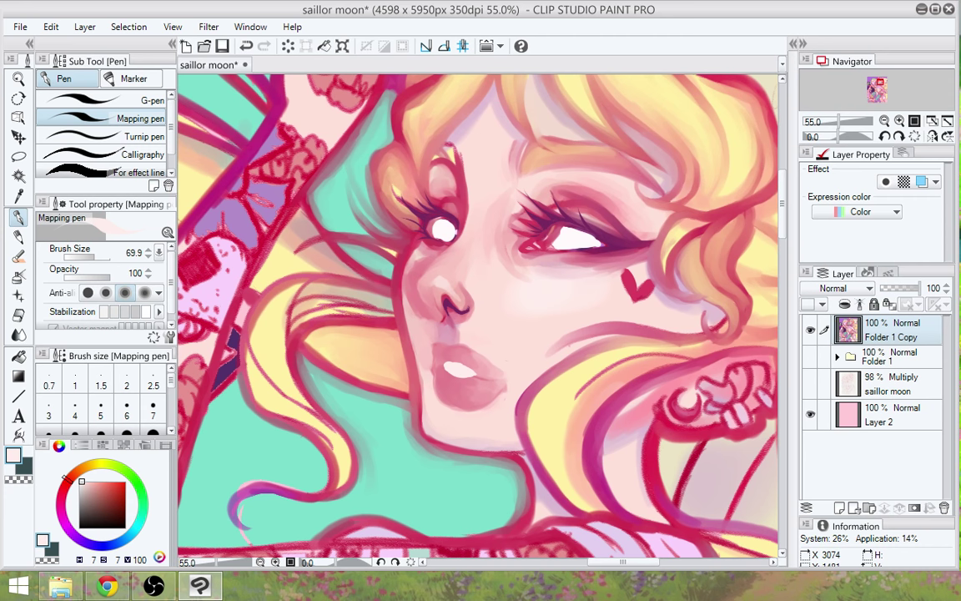
{"action": "left_click", "coordinate": [481, 413], "text": "alt"}
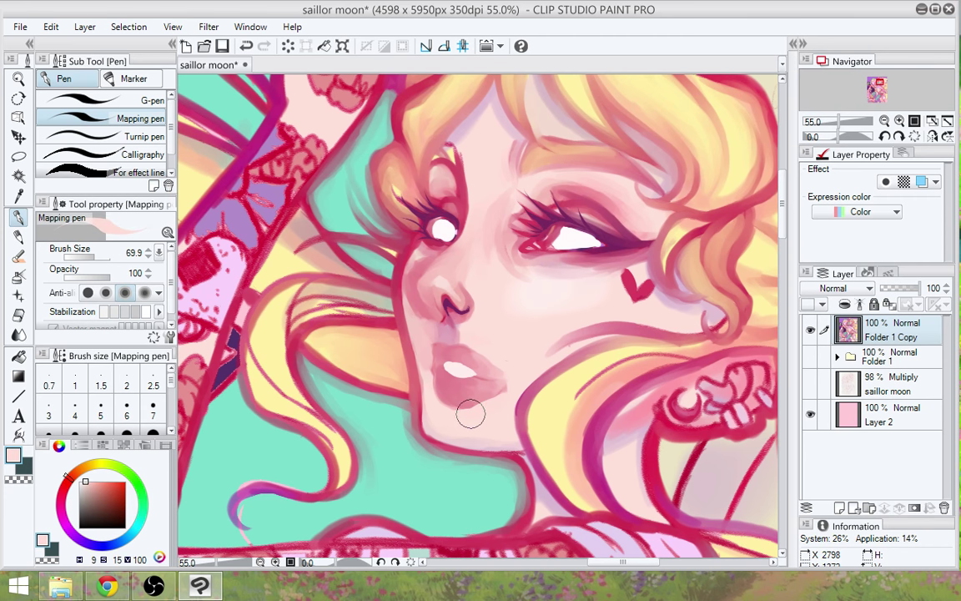
{"action": "left_click_drag", "start_coordinate": [647, 429], "coordinate": [627, 450]}
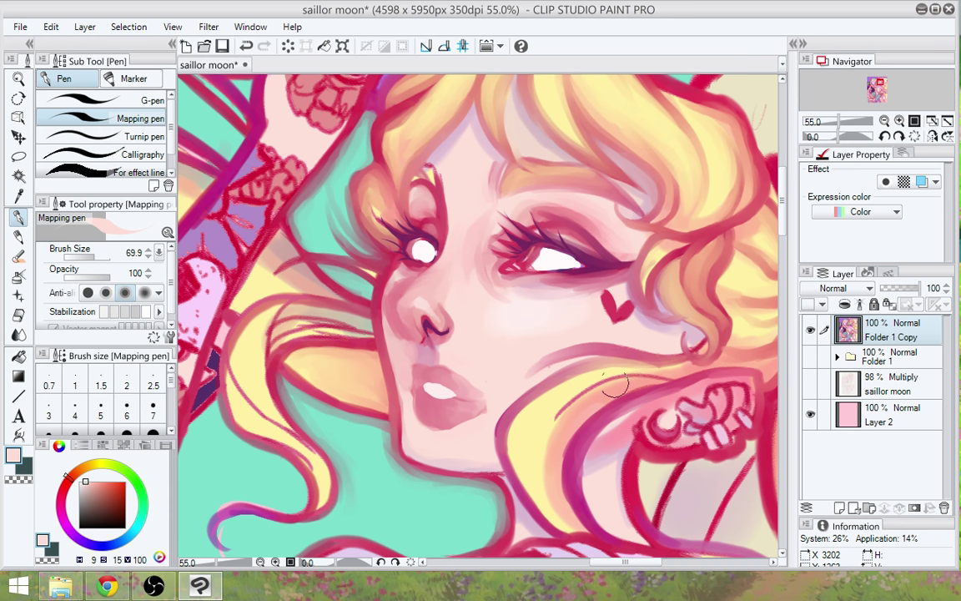
{"action": "left_click_drag", "start_coordinate": [477, 405], "coordinate": [461, 405]}
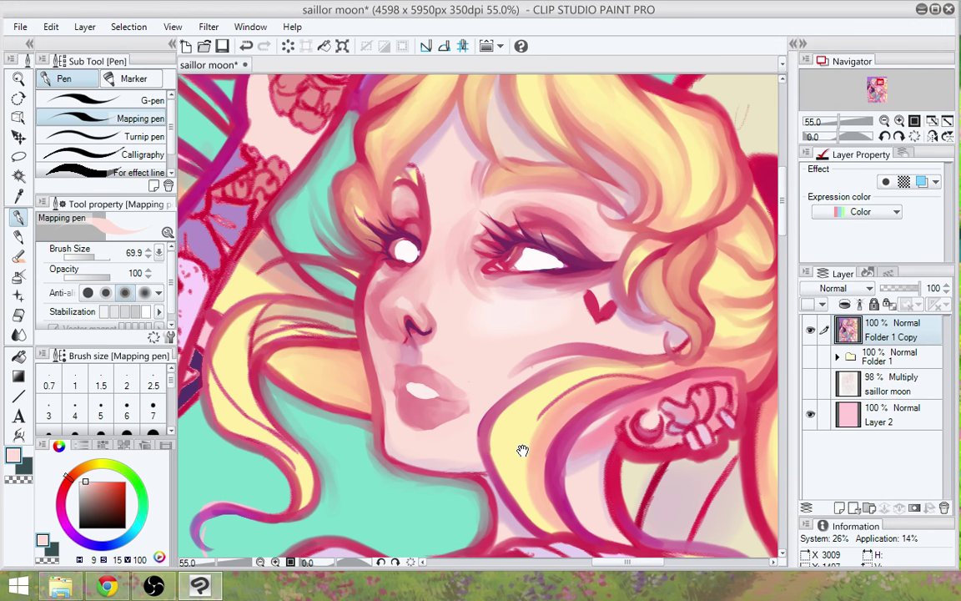
Narrow the teeth and blend the lip edges around them with Oil paint
{"action": "left_click_drag", "start_coordinate": [522, 450], "coordinate": [477, 462]}
{"action": "key", "text": "b"}
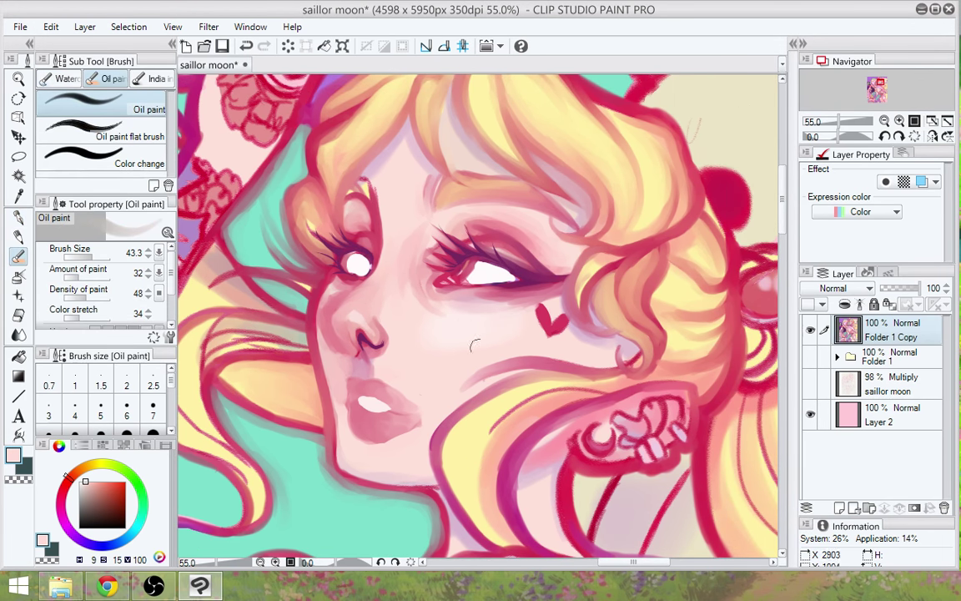
{"action": "mouse_move", "coordinate": [376, 383]}
{"action": "left_mouse_down"}
{"action": "mouse_move", "coordinate": [397, 401]}
{"action": "mouse_move", "coordinate": [389, 406]}
{"action": "left_mouse_up"}
{"action": "mouse_move", "coordinate": [383, 403]}
{"action": "left_mouse_down"}
{"action": "mouse_move", "coordinate": [391, 393]}
{"action": "mouse_move", "coordinate": [352, 382]}
{"action": "mouse_move", "coordinate": [352, 402]}
{"action": "left_mouse_up"}
Deepen the lower lip with sampled crimson, H 346, S 73, V 85, and resample peach skin color, H 11, S 15, V 100, beneath it
{"action": "left_click", "coordinate": [446, 281], "text": "alt"}
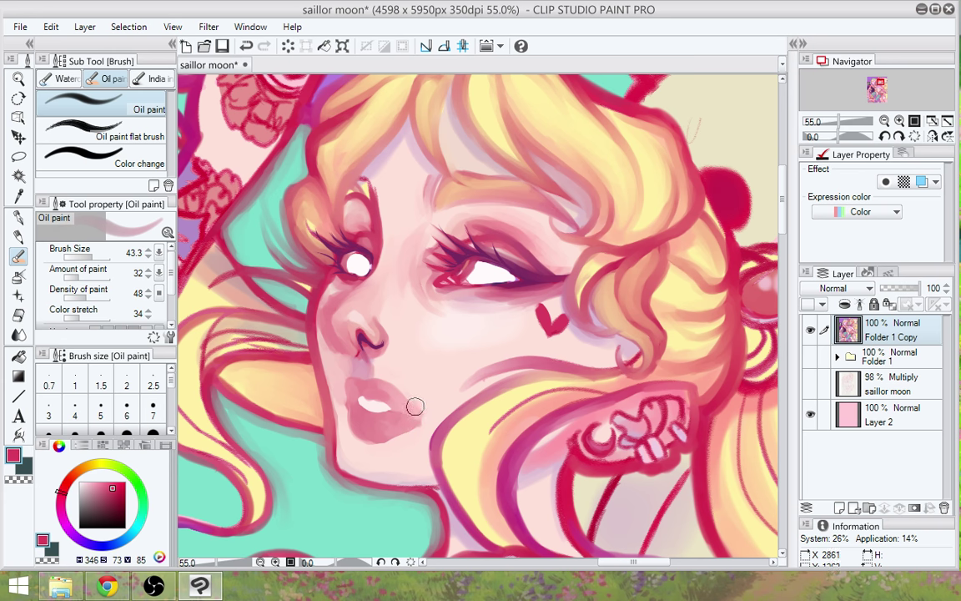
{"action": "left_click_drag", "start_coordinate": [506, 433], "coordinate": [523, 424]}
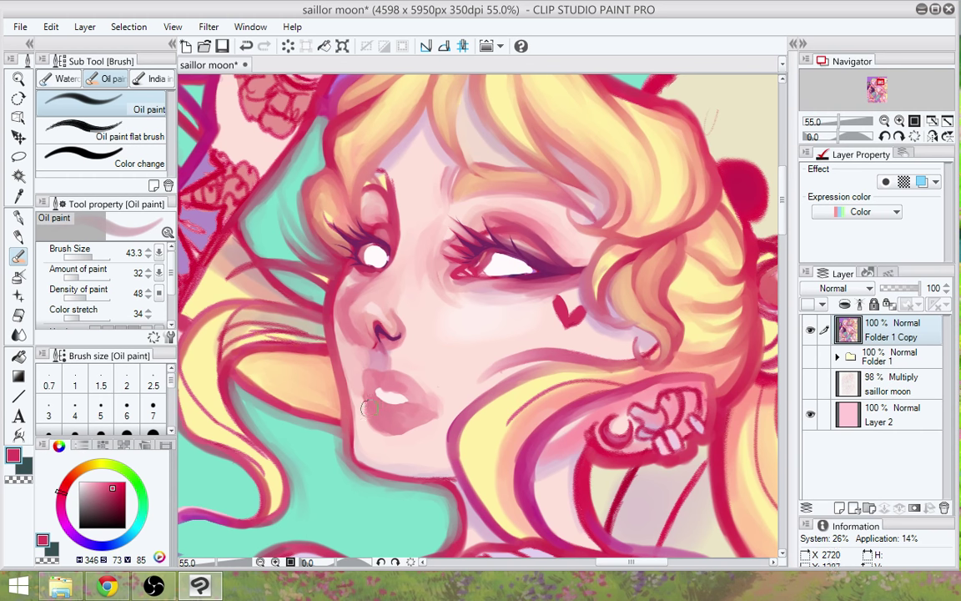
{"action": "left_click_drag", "start_coordinate": [377, 415], "coordinate": [400, 422]}
{"action": "left_click", "coordinate": [386, 442], "text": "alt"}
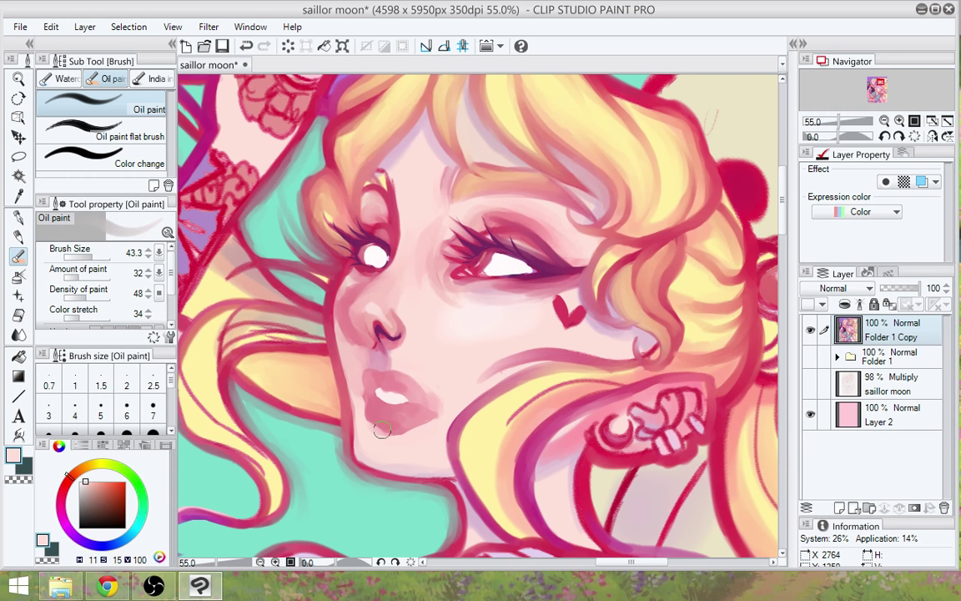
Touch up the skin by the earlobe in lilac, H 329, S 15, V 89, and its outline in crimson, H 350, S 73, V 85, at brush size 8.8
{"action": "left_click_drag", "start_coordinate": [551, 422], "coordinate": [524, 463]}
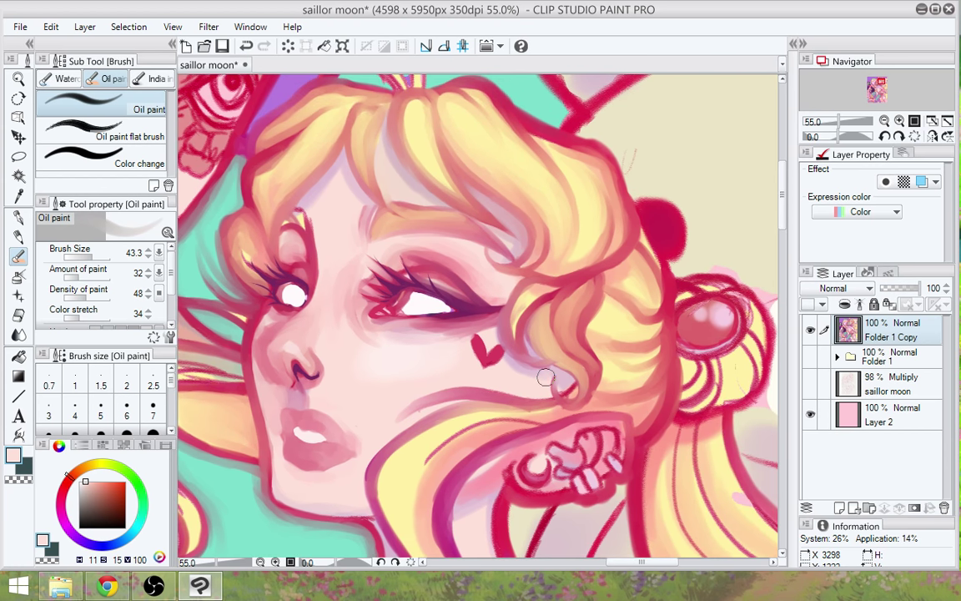
{"action": "left_click", "coordinate": [544, 377], "text": "alt"}
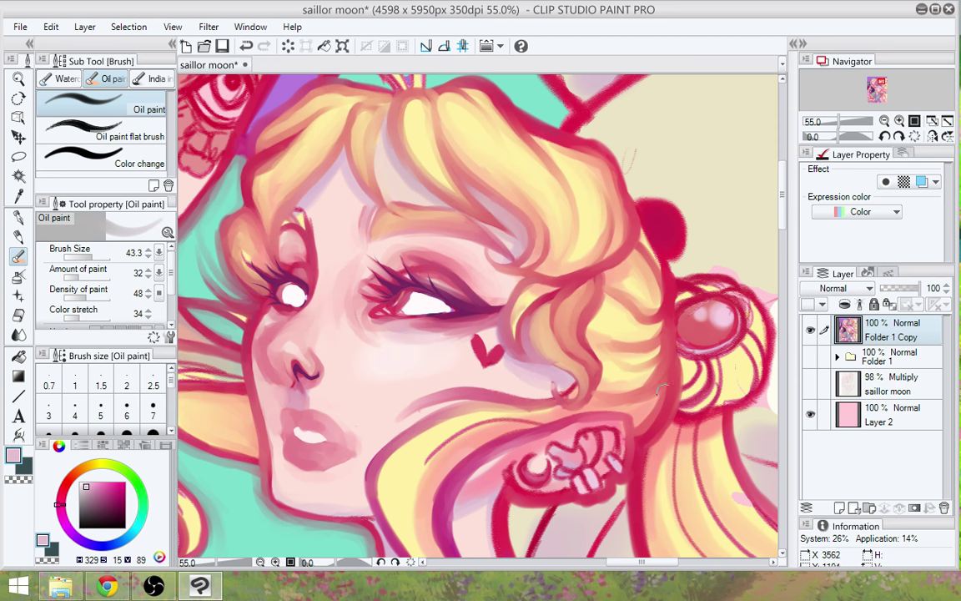
{"action": "left_click", "coordinate": [666, 410], "text": "alt"}
{"action": "left_click", "coordinate": [84, 258]}
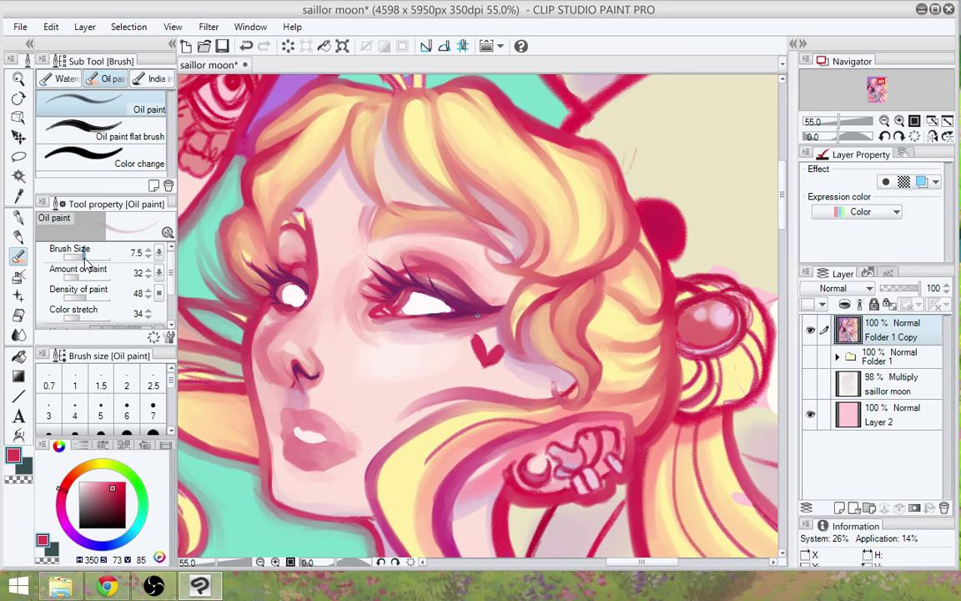
{"action": "left_click_drag", "start_coordinate": [83, 256], "coordinate": [87, 255]}
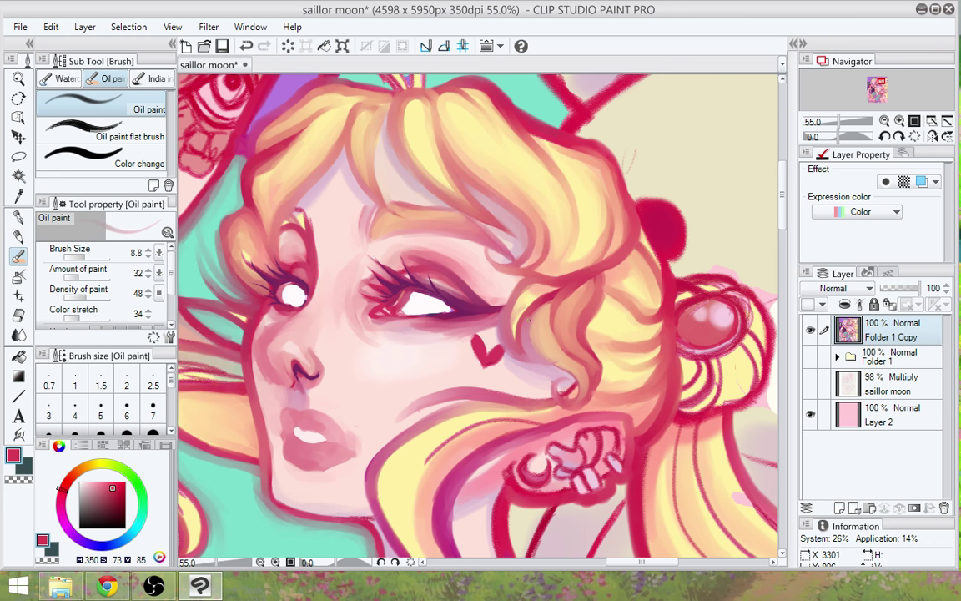
Try a Mapping pen line in crimson, H 349, S 79, V 86, along the hair curl beside the cheek
{"action": "key", "text": "p"}
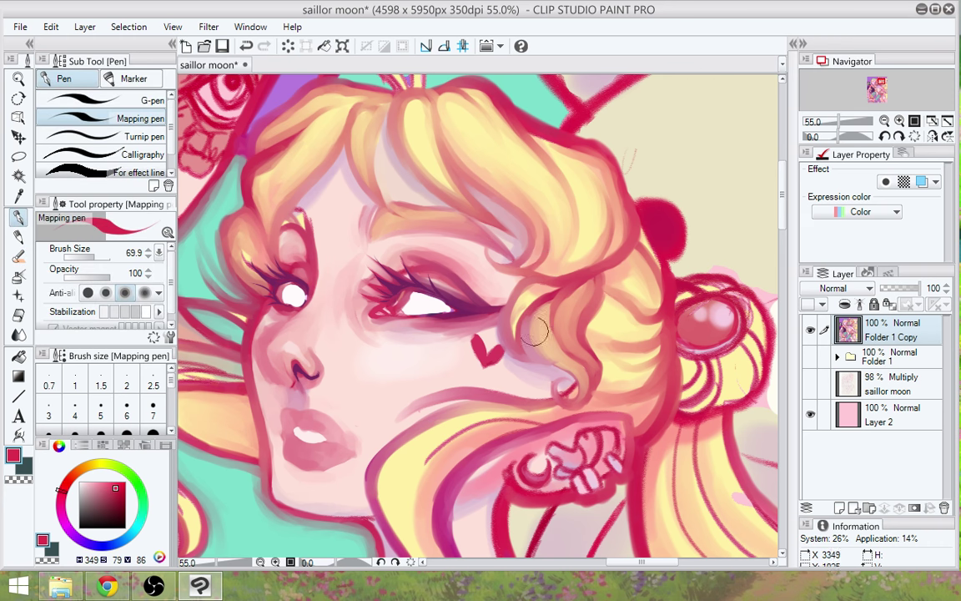
{"action": "mouse_move", "coordinate": [535, 321]}
{"action": "left_mouse_down"}
{"action": "mouse_move", "coordinate": [531, 349]}
{"action": "mouse_move", "coordinate": [553, 363]}
{"action": "left_mouse_up"}
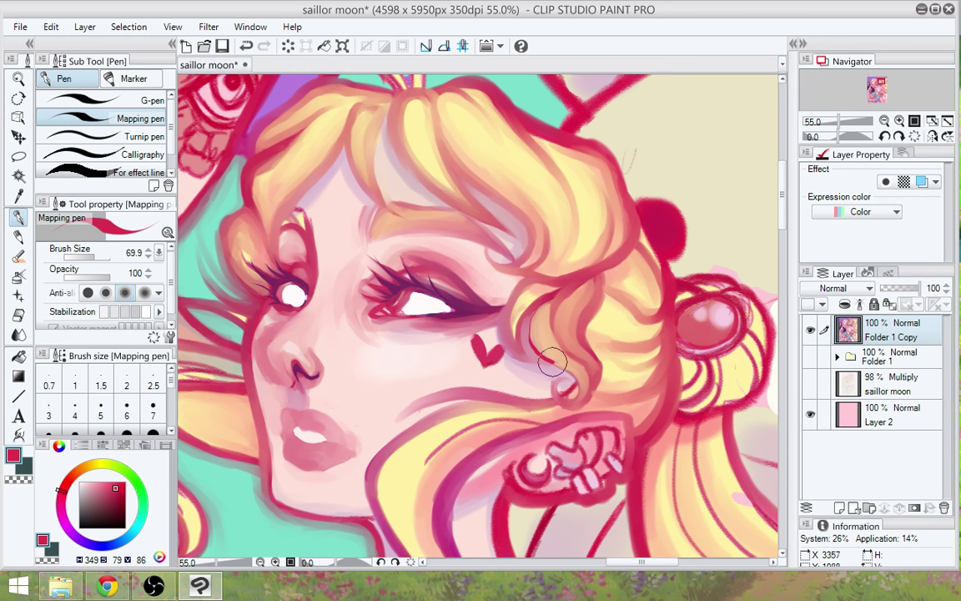
{"action": "left_click", "coordinate": [18, 255]}
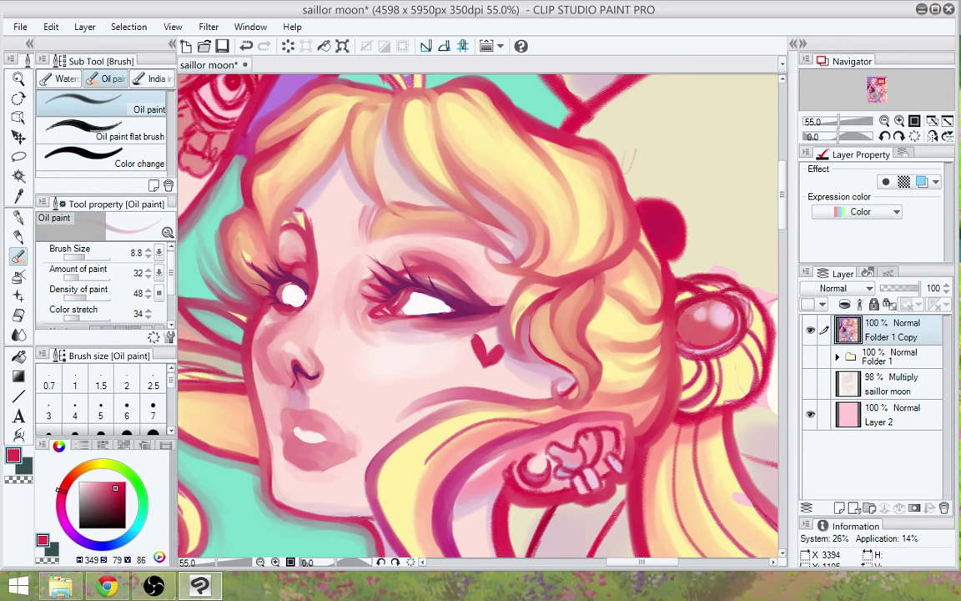
Refine the shading of the hair curls around the earlobe with Oil paint at brush size 31.4
{"action": "mouse_move", "coordinate": [567, 369]}
{"action": "left_mouse_down", "text": "ctrl+alt"}
{"action": "mouse_move", "coordinate": [537, 343]}
{"action": "mouse_move", "coordinate": [542, 305]}
{"action": "mouse_move", "coordinate": [540, 341]}
{"action": "left_mouse_up", "text": "ctrl+alt"}
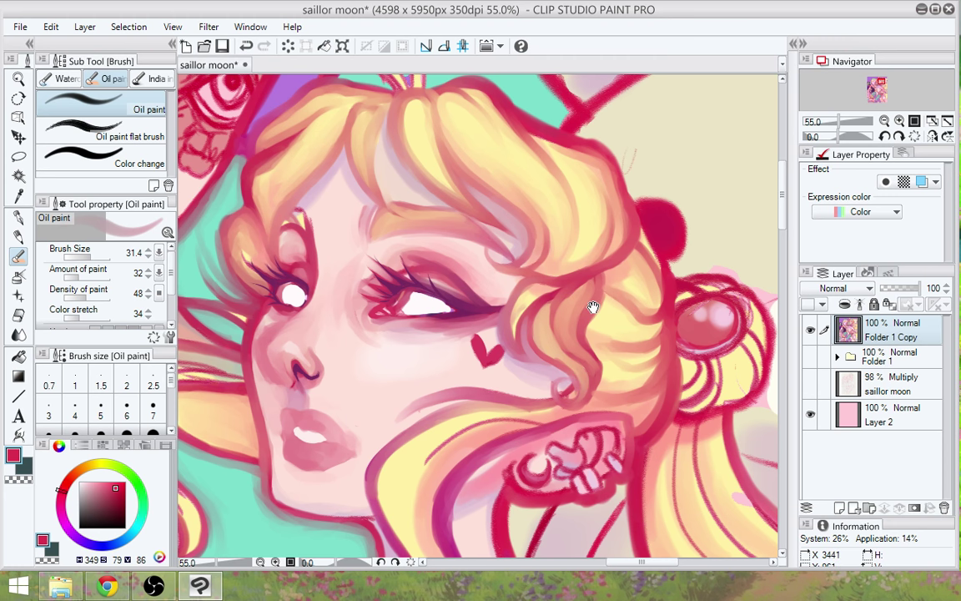
{"action": "left_click_drag", "start_coordinate": [592, 307], "coordinate": [555, 329]}
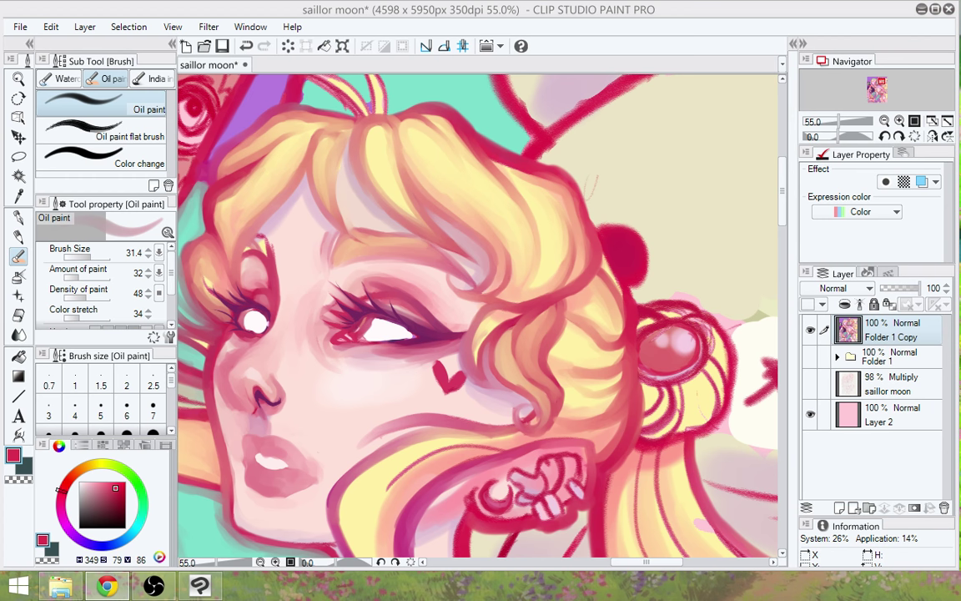
{"action": "left_click_drag", "start_coordinate": [639, 435], "coordinate": [614, 388]}
{"action": "scroll", "coordinate": [577, 375], "scroll_direction": "down", "scroll_amount": 3}
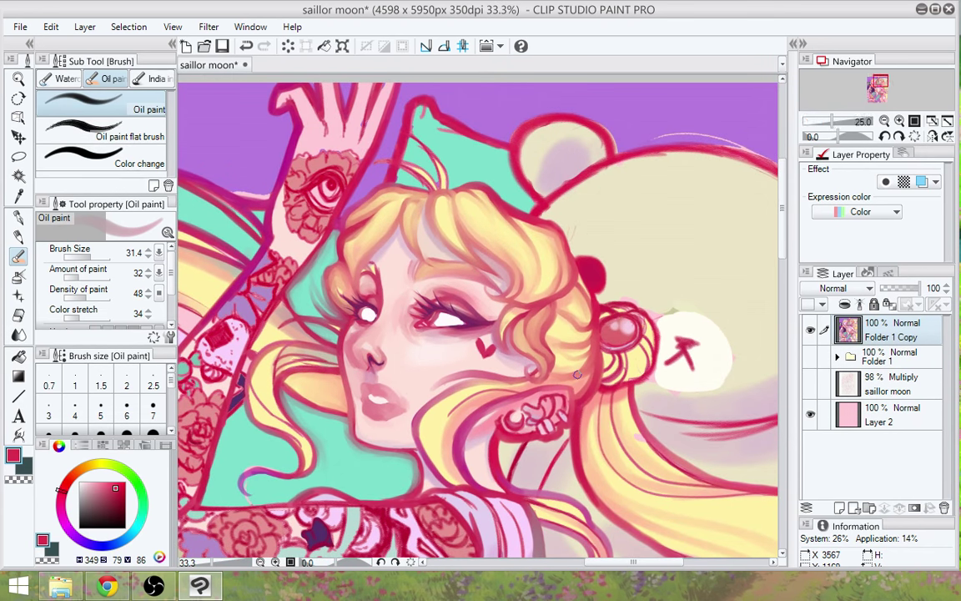
Add touches of sampled crimson, H 346, S 83, V 87, between the front hair lock and the earring
{"action": "scroll", "coordinate": [577, 374], "scroll_direction": "up", "scroll_amount": 3}
{"action": "mouse_move", "coordinate": [634, 401]}
{"action": "left_mouse_down"}
{"action": "mouse_move", "coordinate": [599, 422]}
{"action": "mouse_move", "coordinate": [610, 417]}
{"action": "left_mouse_up"}
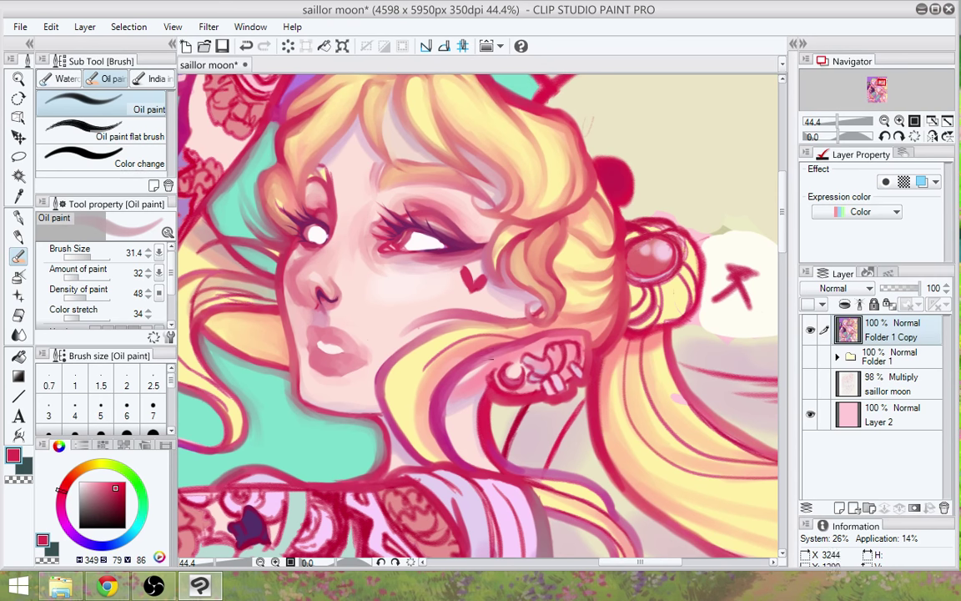
{"action": "left_click", "coordinate": [487, 382], "text": "alt"}
{"action": "left_click_drag", "start_coordinate": [487, 375], "coordinate": [473, 386]}
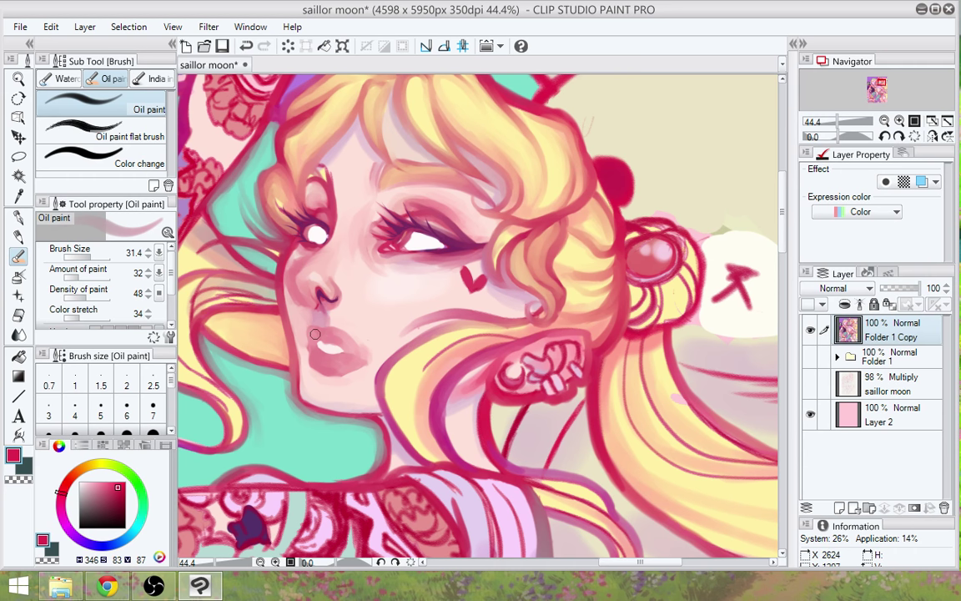
Paint over the earring with Oil paint in sampled cream, H 49, S 16, V 92, enlarging the brush to 182.2
{"action": "left_click", "coordinate": [498, 404], "text": "alt"}
{"action": "mouse_move", "coordinate": [498, 407]}
{"action": "left_mouse_down"}
{"action": "mouse_move", "coordinate": [504, 386]}
{"action": "mouse_move", "coordinate": [501, 411]}
{"action": "left_mouse_up"}
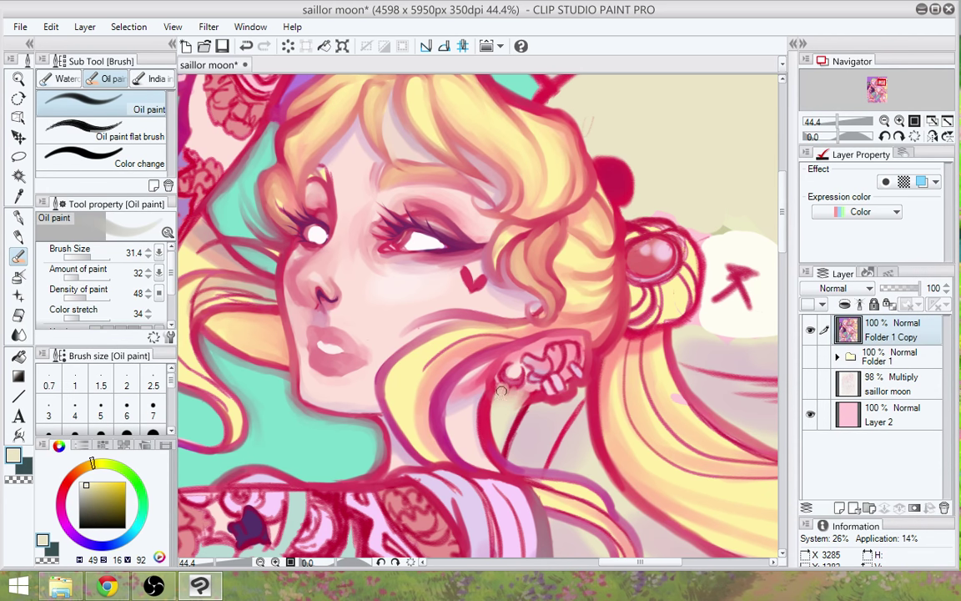
{"action": "mouse_move", "coordinate": [502, 390]}
{"action": "left_mouse_down"}
{"action": "mouse_move", "coordinate": [542, 375]}
{"action": "mouse_move", "coordinate": [540, 422]}
{"action": "mouse_move", "coordinate": [501, 367]}
{"action": "mouse_move", "coordinate": [491, 393]}
{"action": "mouse_move", "coordinate": [552, 390]}
{"action": "mouse_move", "coordinate": [559, 375]}
{"action": "mouse_move", "coordinate": [553, 337]}
{"action": "mouse_move", "coordinate": [517, 313]}
{"action": "left_mouse_up"}
{"action": "left_click", "coordinate": [98, 256]}
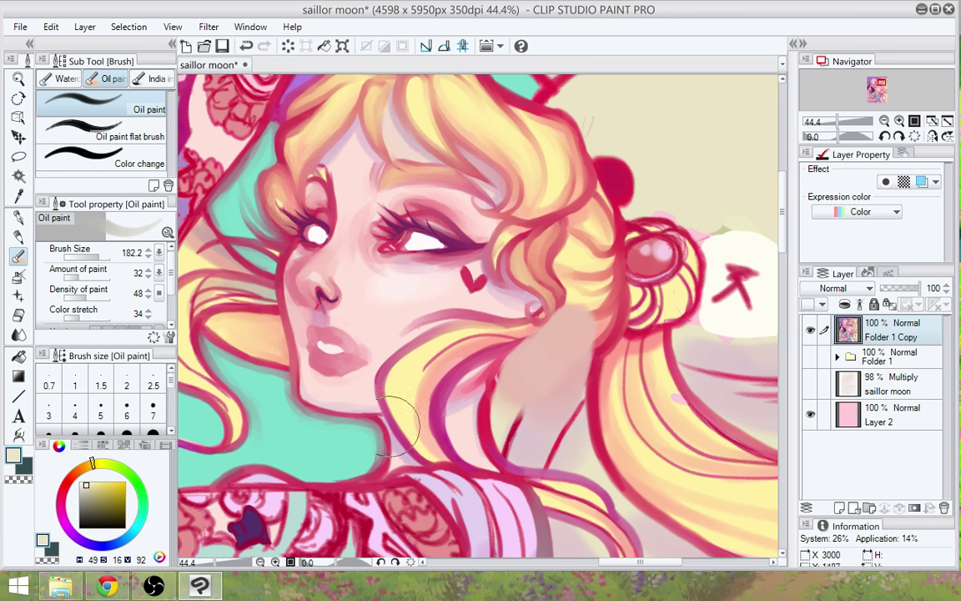
{"action": "left_click", "coordinate": [18, 236]}
{"action": "left_click", "coordinate": [18, 255]}
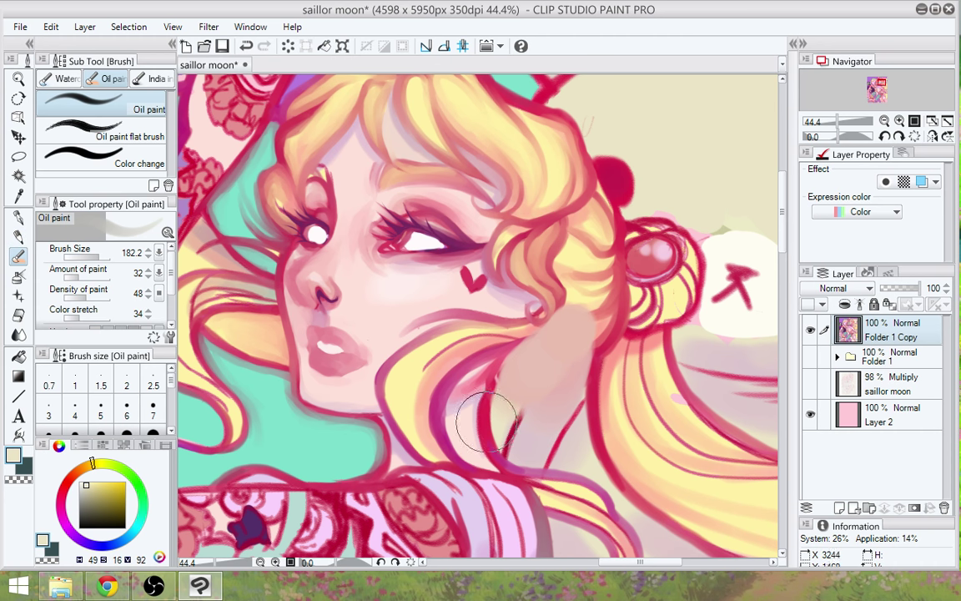
Sketch a curved contour over the painted-out earring area in sampled crimson, H 346, S 83, V 87, at brush size 22.8
{"action": "left_click_drag", "start_coordinate": [96, 267], "coordinate": [80, 242]}
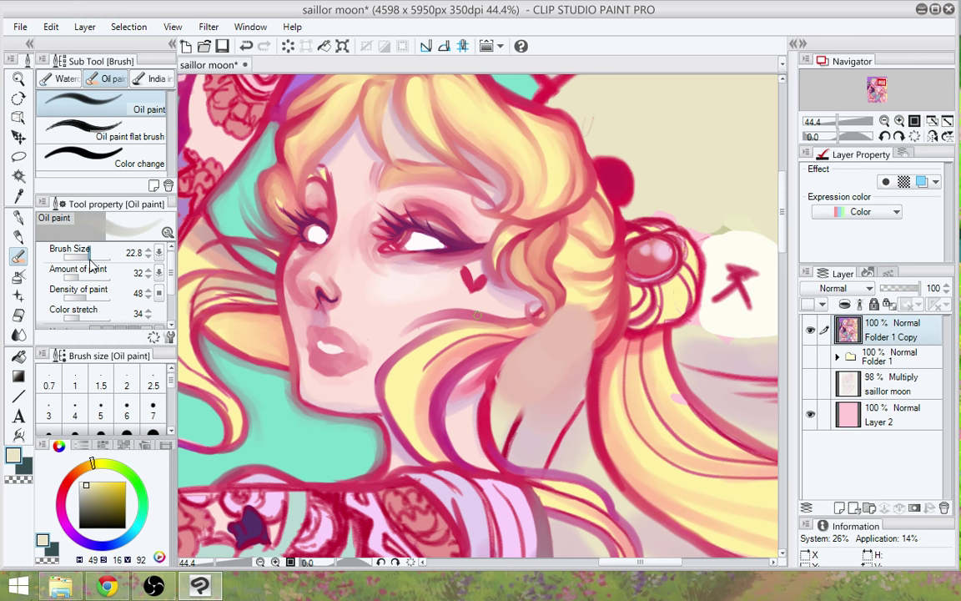
{"action": "left_click", "coordinate": [493, 406], "text": "alt"}
{"action": "mouse_move", "coordinate": [568, 307]}
{"action": "left_mouse_down"}
{"action": "mouse_move", "coordinate": [584, 322]}
{"action": "mouse_move", "coordinate": [580, 342]}
{"action": "left_mouse_up"}
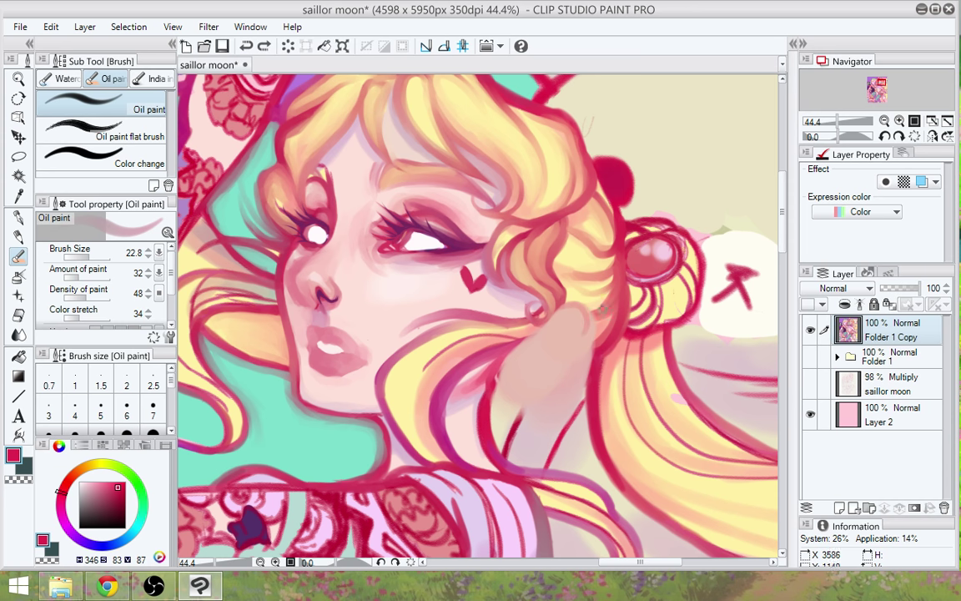
{"action": "left_click_drag", "start_coordinate": [550, 275], "coordinate": [523, 326]}
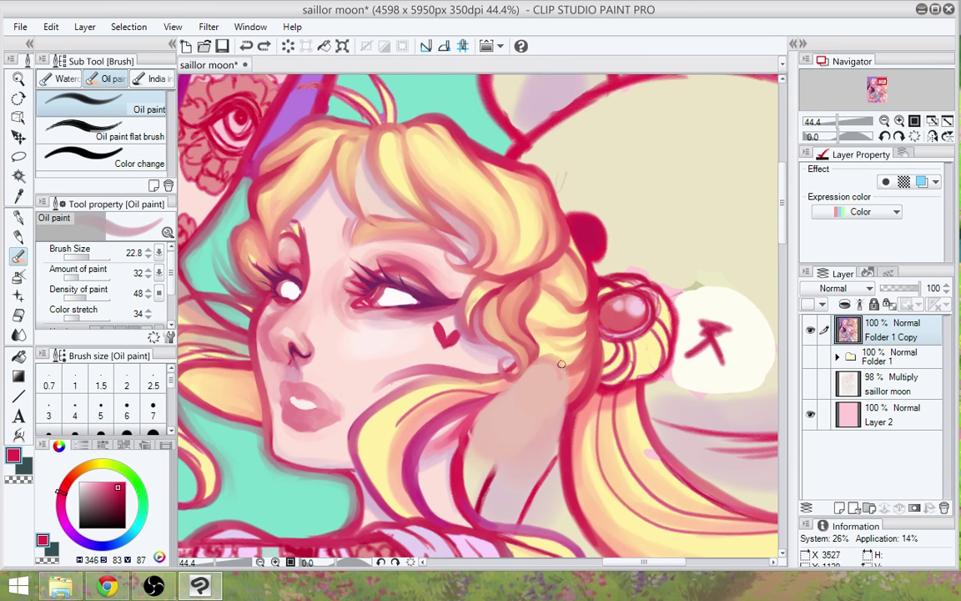
{"action": "mouse_move", "coordinate": [558, 363]}
{"action": "left_mouse_down"}
{"action": "mouse_move", "coordinate": [527, 418]}
{"action": "mouse_move", "coordinate": [552, 398]}
{"action": "mouse_move", "coordinate": [521, 424]}
{"action": "mouse_move", "coordinate": [539, 415]}
{"action": "mouse_move", "coordinate": [503, 428]}
{"action": "mouse_move", "coordinate": [496, 397]}
{"action": "mouse_move", "coordinate": [504, 420]}
{"action": "mouse_move", "coordinate": [491, 414]}
{"action": "mouse_move", "coordinate": [526, 402]}
{"action": "left_mouse_up"}
{"action": "key", "text": "ctrl+z"}
{"action": "mouse_move", "coordinate": [488, 408]}
{"action": "left_mouse_down"}
{"action": "mouse_move", "coordinate": [503, 431]}
{"action": "mouse_move", "coordinate": [515, 432]}
{"action": "left_mouse_up"}
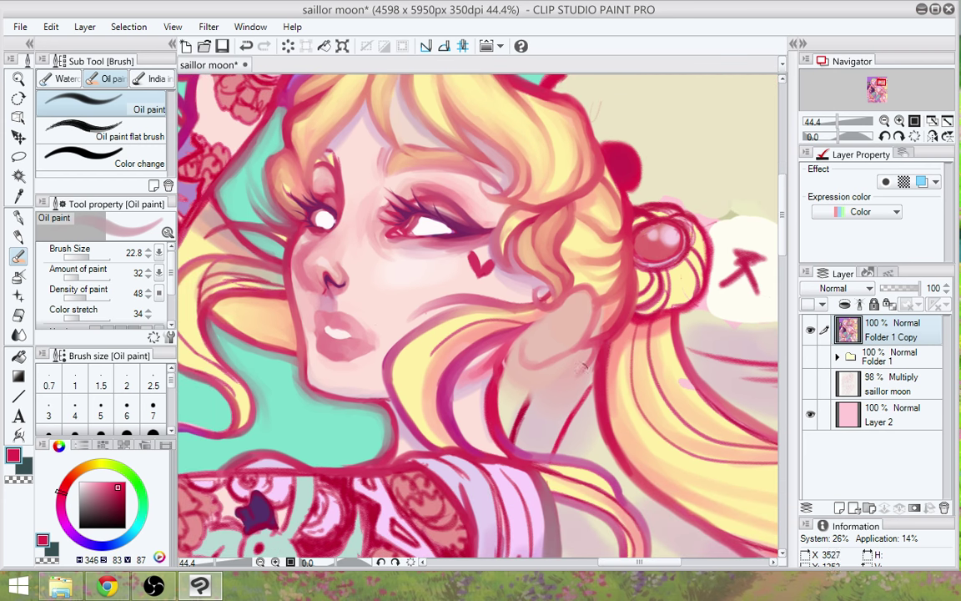
Sketch the overlapping hair strands behind the earlobe and the start of a hanging lock below them with Oil paint in crimson, size 22.8
{"action": "left_click_drag", "start_coordinate": [548, 399], "coordinate": [589, 327]}
{"action": "left_click_drag", "start_coordinate": [606, 353], "coordinate": [566, 379]}
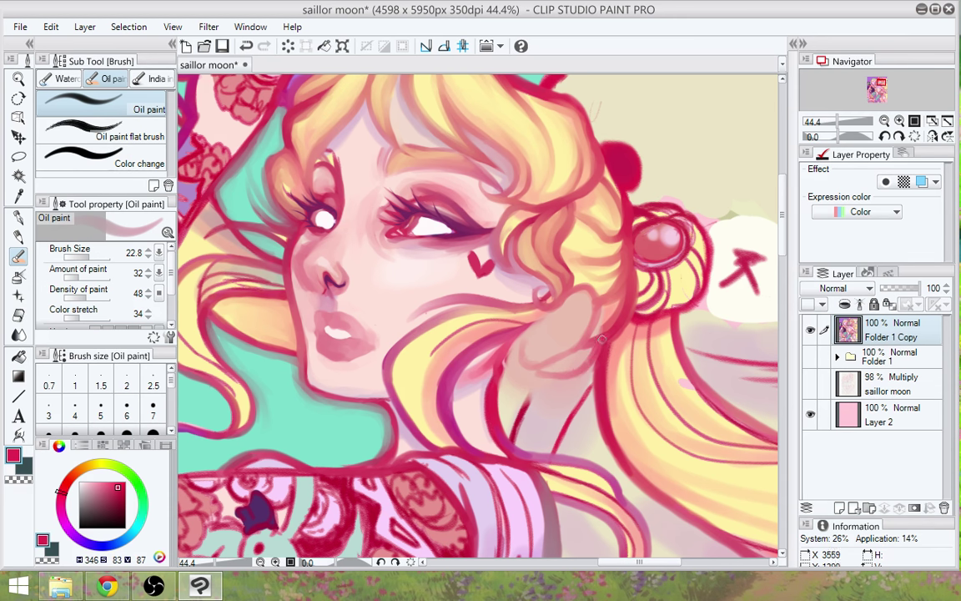
{"action": "mouse_move", "coordinate": [607, 345]}
{"action": "left_mouse_down"}
{"action": "mouse_move", "coordinate": [580, 372]}
{"action": "mouse_move", "coordinate": [564, 370]}
{"action": "left_mouse_up"}
{"action": "mouse_move", "coordinate": [526, 422]}
{"action": "left_mouse_down"}
{"action": "mouse_move", "coordinate": [530, 371]}
{"action": "mouse_move", "coordinate": [528, 435]}
{"action": "mouse_move", "coordinate": [531, 373]}
{"action": "mouse_move", "coordinate": [527, 445]}
{"action": "left_mouse_up"}
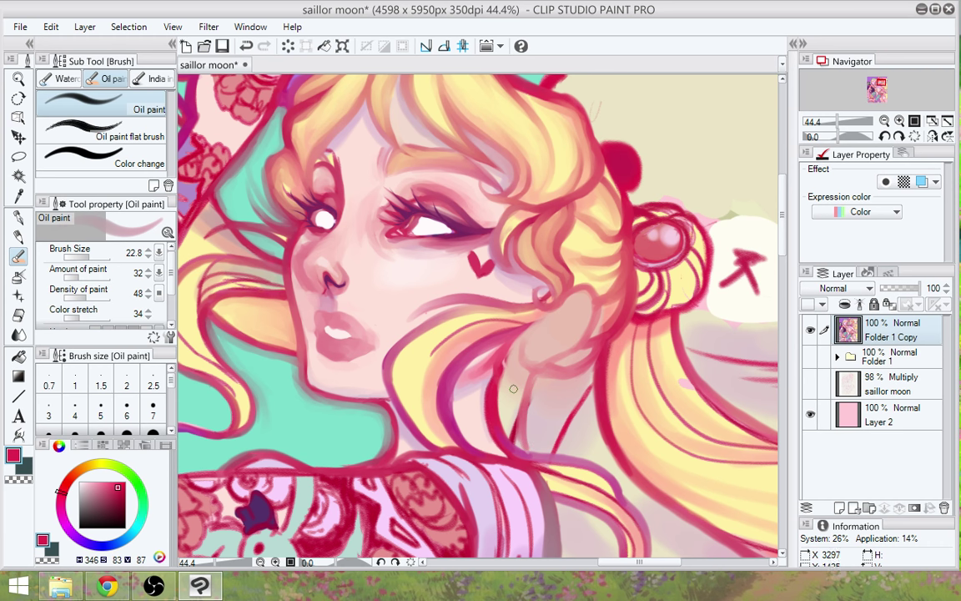
Define the hanging lock below the ear with Oil paint in sampled crimsons, H 347, S 84, V 87 and H 347, S 80, V 83
{"action": "left_click", "coordinate": [519, 439], "text": "alt"}
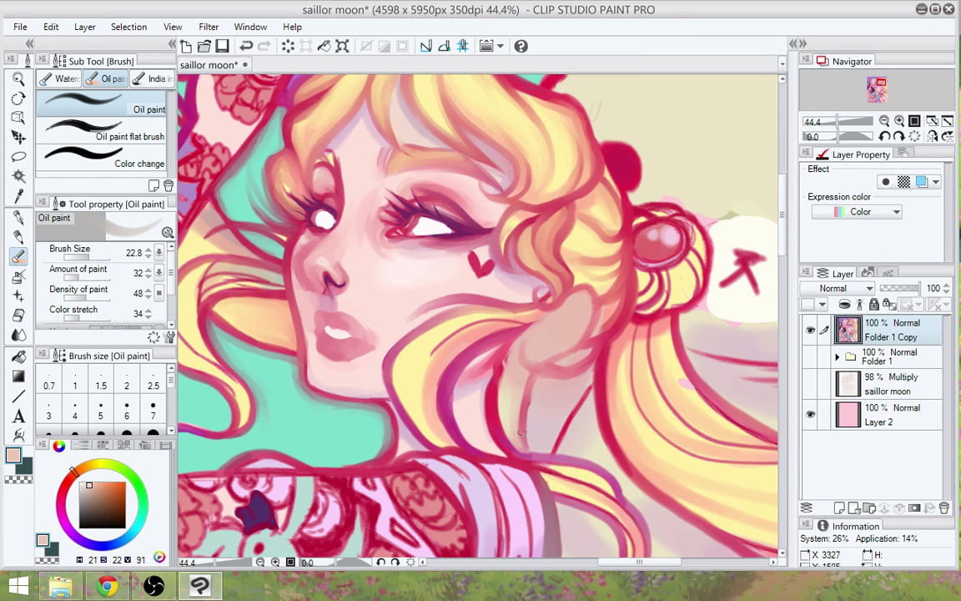
{"action": "left_click", "coordinate": [498, 399], "text": "alt"}
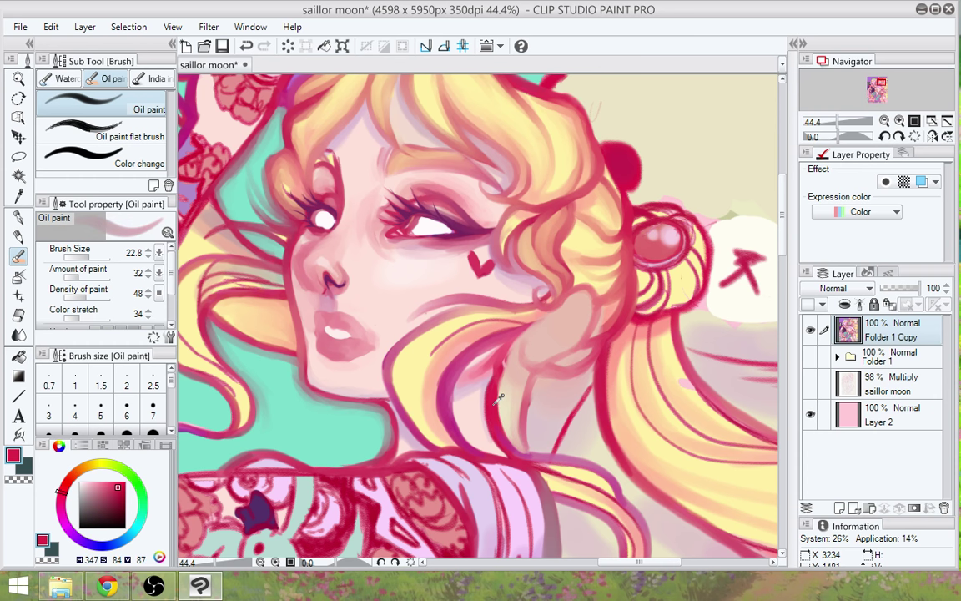
{"action": "mouse_move", "coordinate": [540, 381]}
{"action": "left_mouse_down"}
{"action": "mouse_move", "coordinate": [534, 456]}
{"action": "mouse_move", "coordinate": [539, 395]}
{"action": "mouse_move", "coordinate": [540, 450]}
{"action": "left_mouse_up"}
{"action": "left_click_drag", "start_coordinate": [595, 368], "coordinate": [593, 372]}
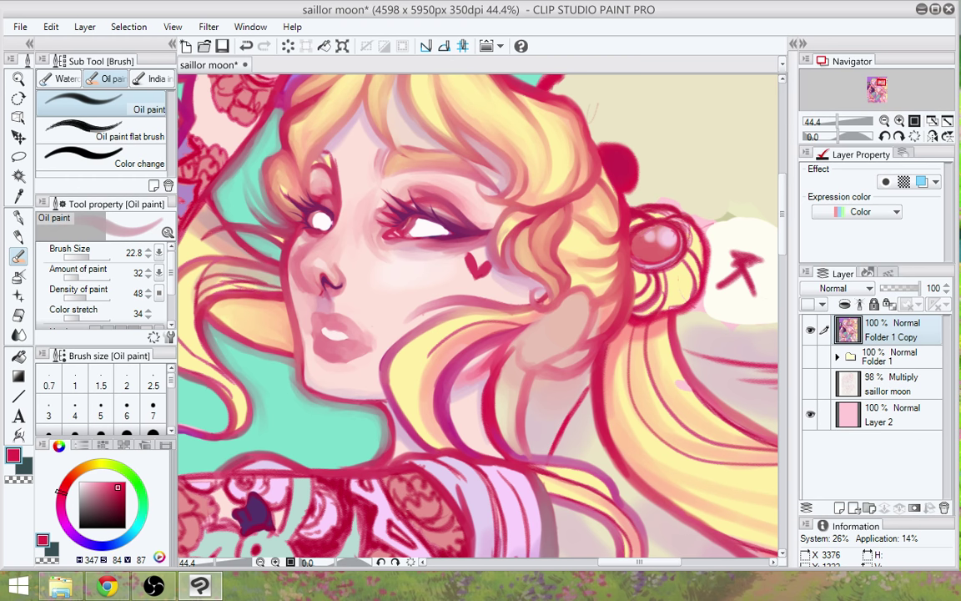
{"action": "left_click_drag", "start_coordinate": [469, 332], "coordinate": [436, 343]}
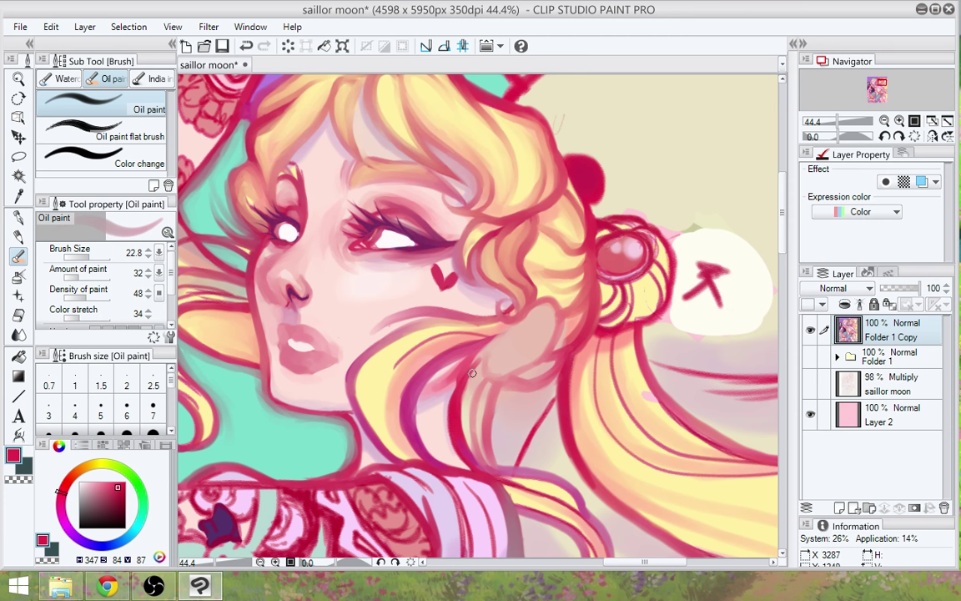
{"action": "left_click", "coordinate": [569, 409], "text": "alt"}
{"action": "left_click_drag", "start_coordinate": [470, 367], "coordinate": [479, 432]}
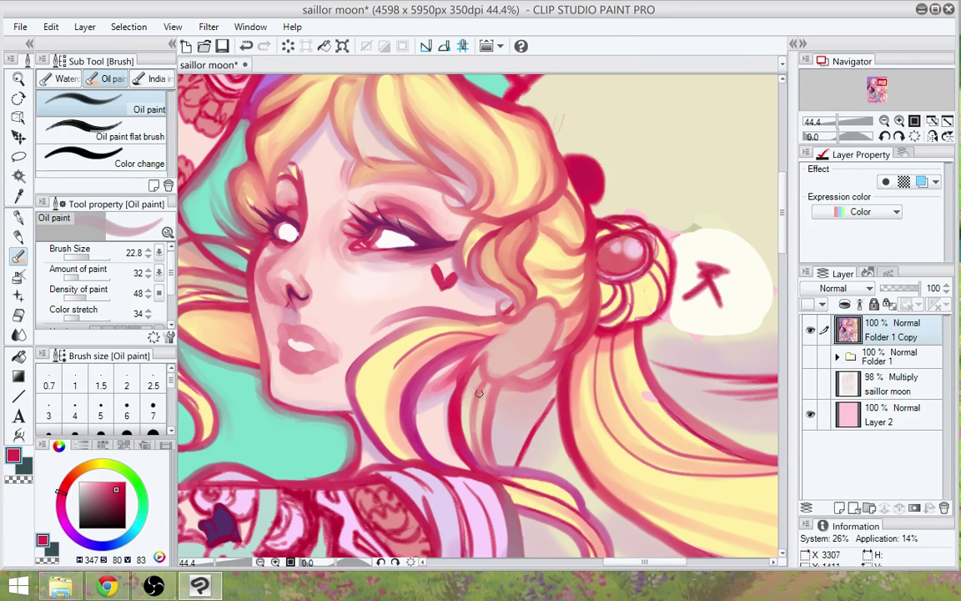
Fill the hanging lock beside the neck with the Mapping pen at size 69.9 in sampled yellow, H 51, S 35, V 100
{"action": "left_click", "coordinate": [493, 442], "text": "alt"}
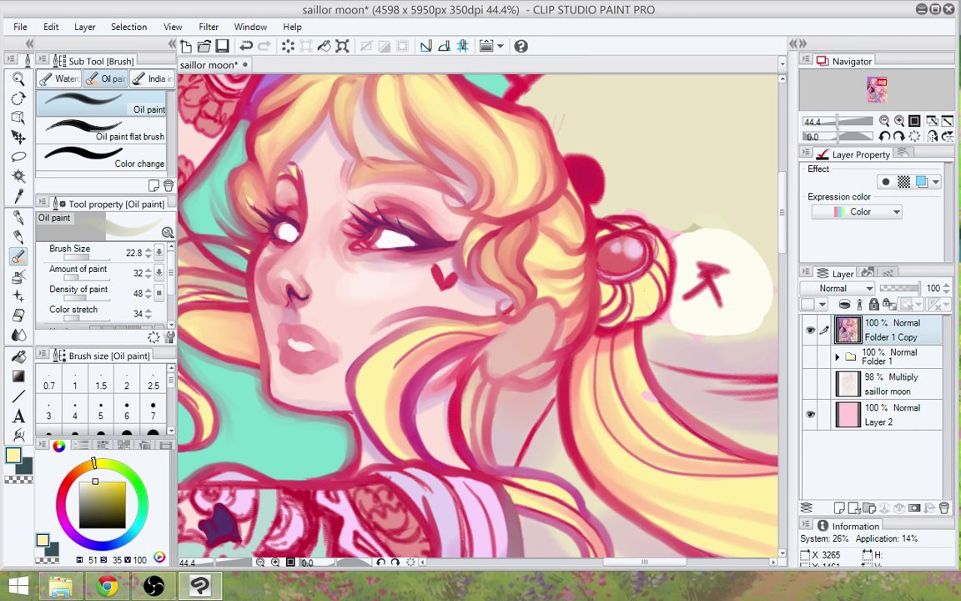
{"action": "key", "text": "p"}
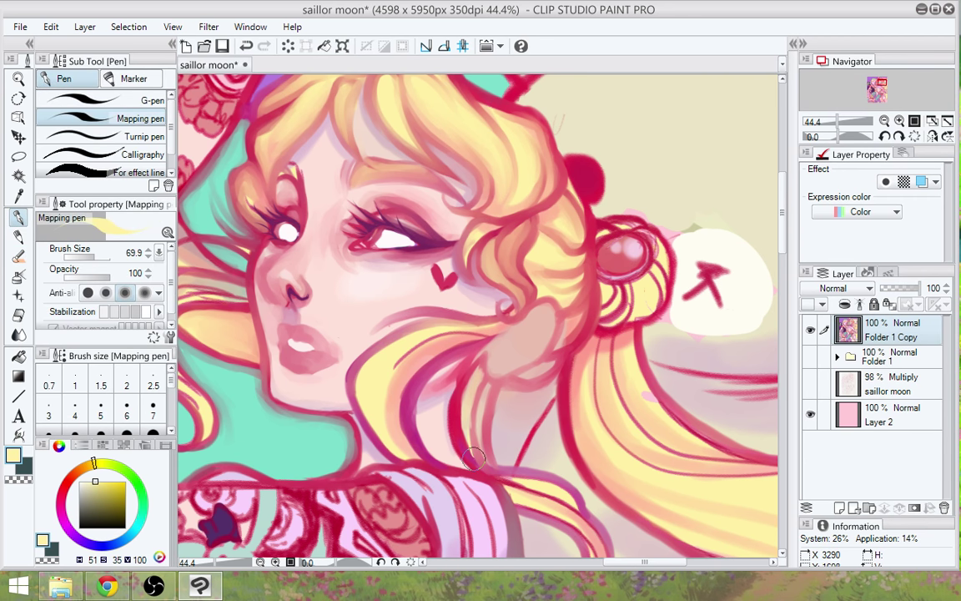
{"action": "mouse_move", "coordinate": [472, 457]}
{"action": "left_mouse_down"}
{"action": "mouse_move", "coordinate": [478, 368]}
{"action": "mouse_move", "coordinate": [469, 391]}
{"action": "mouse_move", "coordinate": [481, 366]}
{"action": "mouse_move", "coordinate": [463, 437]}
{"action": "mouse_move", "coordinate": [460, 413]}
{"action": "mouse_move", "coordinate": [474, 458]}
{"action": "mouse_move", "coordinate": [474, 396]}
{"action": "left_mouse_up"}
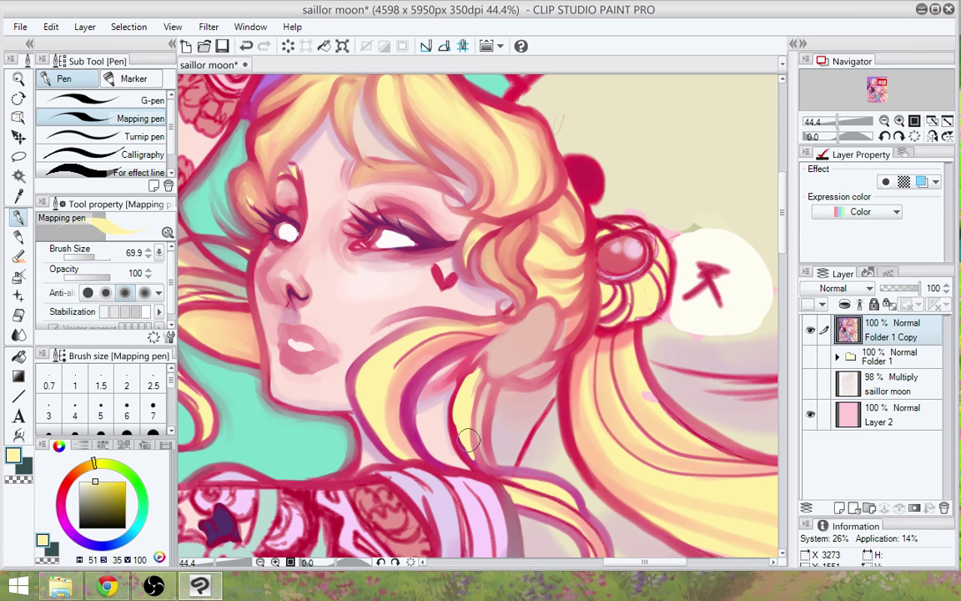
{"action": "left_click_drag", "start_coordinate": [468, 440], "coordinate": [486, 387]}
{"action": "left_click_drag", "start_coordinate": [535, 333], "coordinate": [559, 290]}
Shade the edges and inner folds of the yellow lock beside the neck with Oil paint at size 22.8 in sampled crimson
{"action": "key", "text": "b"}
{"action": "left_click", "coordinate": [452, 415], "text": "alt"}
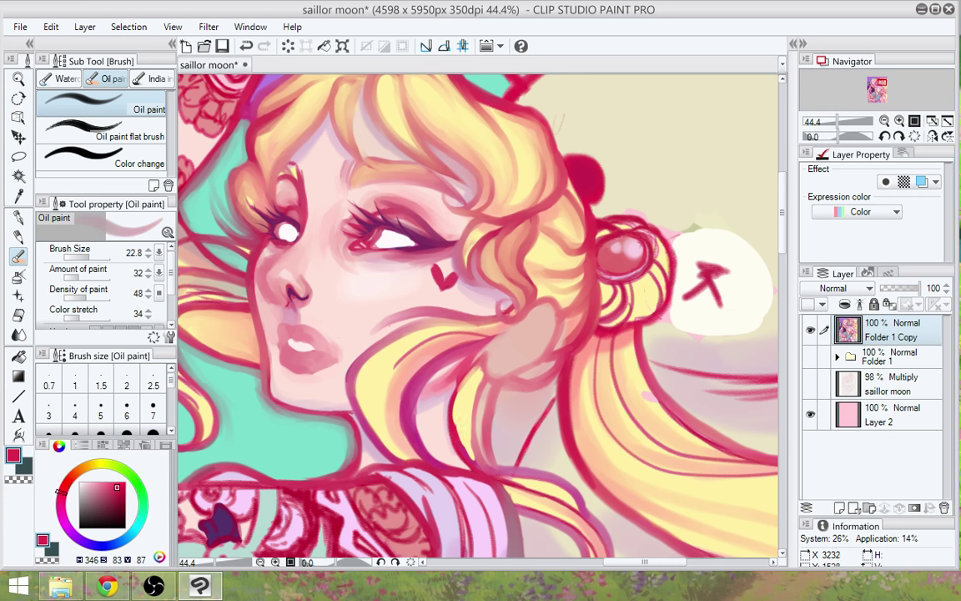
{"action": "mouse_move", "coordinate": [453, 398]}
{"action": "left_mouse_down"}
{"action": "mouse_move", "coordinate": [457, 423]}
{"action": "mouse_move", "coordinate": [484, 365]}
{"action": "left_mouse_up"}
{"action": "left_click_drag", "start_coordinate": [478, 394], "coordinate": [468, 464]}
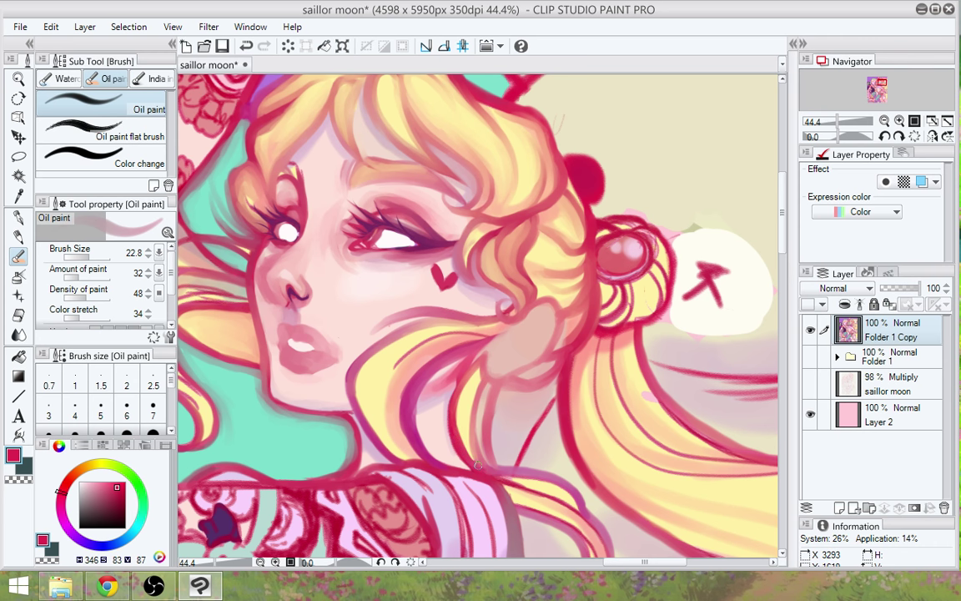
{"action": "left_click_drag", "start_coordinate": [478, 465], "coordinate": [473, 385]}
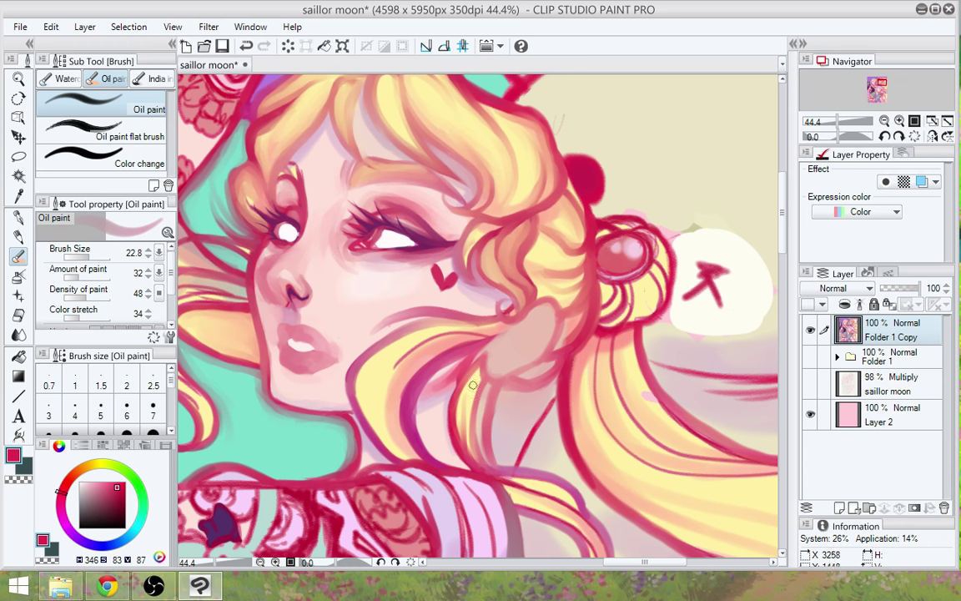
{"action": "mouse_move", "coordinate": [459, 433]}
{"action": "left_mouse_down"}
{"action": "mouse_move", "coordinate": [476, 383]}
{"action": "mouse_move", "coordinate": [470, 458]}
{"action": "left_mouse_up"}
{"action": "left_click_drag", "start_coordinate": [476, 316], "coordinate": [473, 342]}
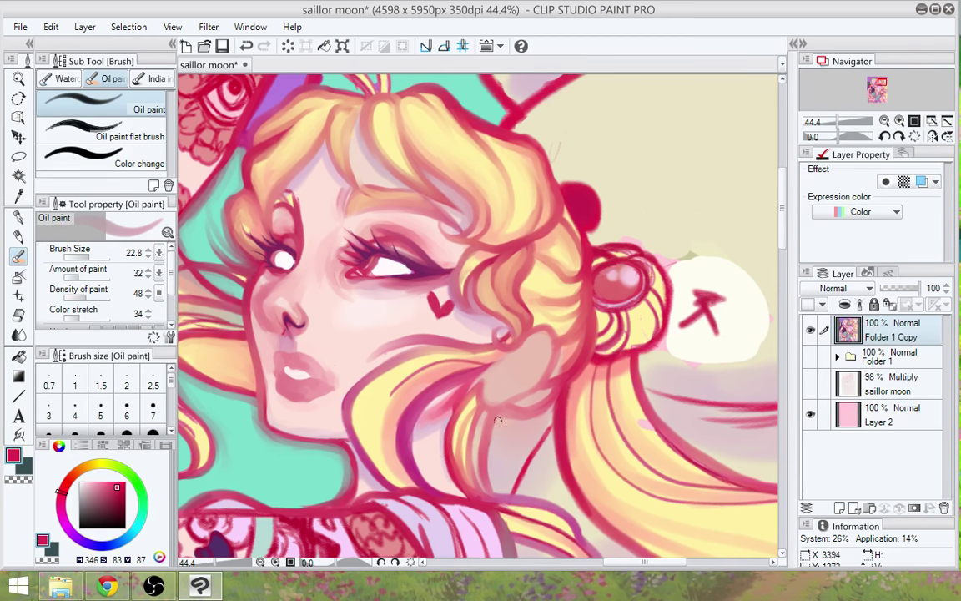
{"action": "mouse_move", "coordinate": [518, 419]}
{"action": "left_mouse_down"}
{"action": "mouse_move", "coordinate": [493, 437]}
{"action": "mouse_move", "coordinate": [514, 422]}
{"action": "mouse_move", "coordinate": [492, 478]}
{"action": "left_mouse_up"}
{"action": "left_click_drag", "start_coordinate": [561, 464], "coordinate": [531, 474]}
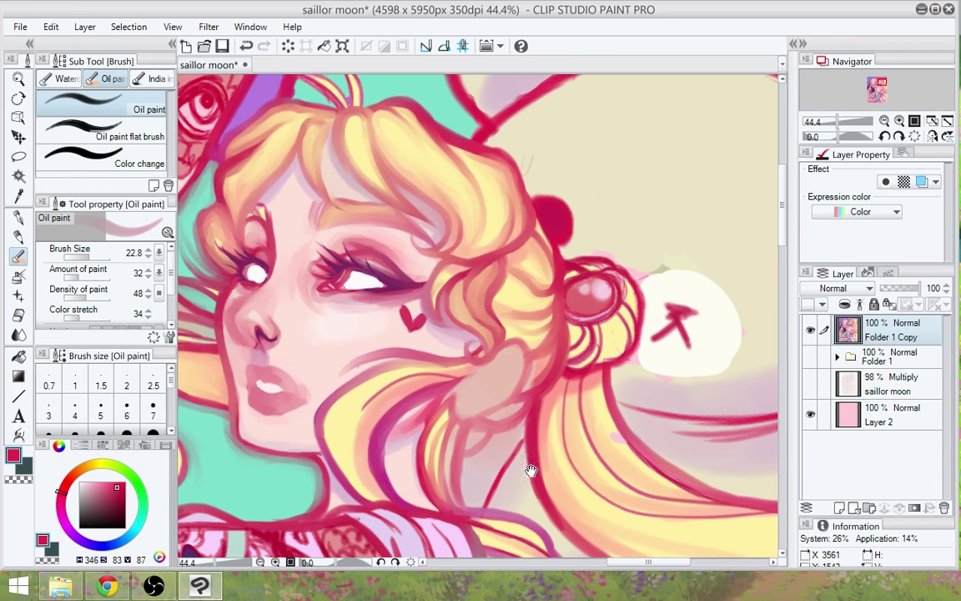
Add highlights to the hair strands behind and below the ear with the Mapping pen in sampled yellow, H 50, S 35, V 100
{"action": "left_click", "coordinate": [18, 216]}
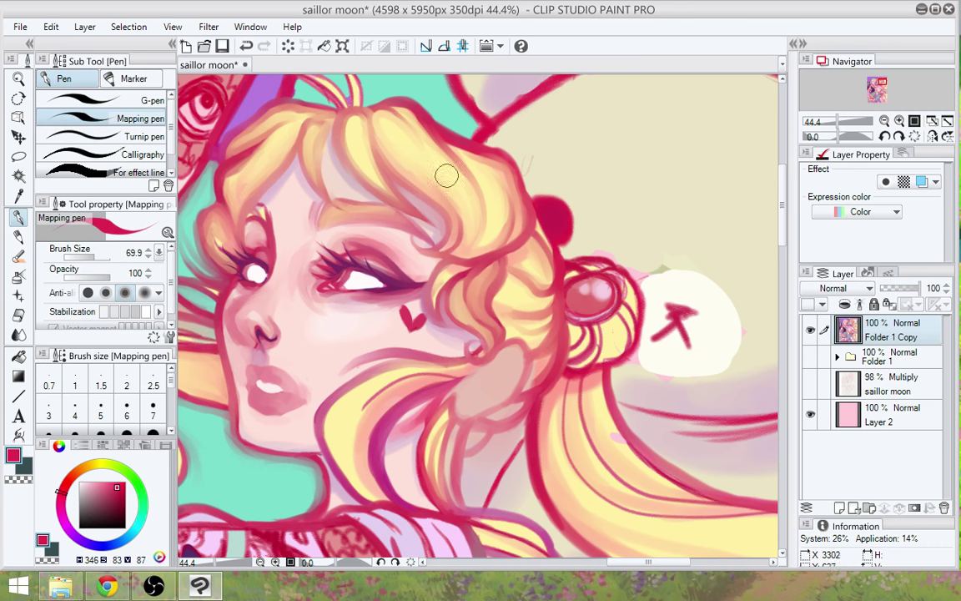
{"action": "left_click", "coordinate": [448, 171], "text": "alt"}
{"action": "mouse_move", "coordinate": [507, 411]}
{"action": "left_mouse_down"}
{"action": "mouse_move", "coordinate": [518, 406]}
{"action": "mouse_move", "coordinate": [493, 418]}
{"action": "left_mouse_up"}
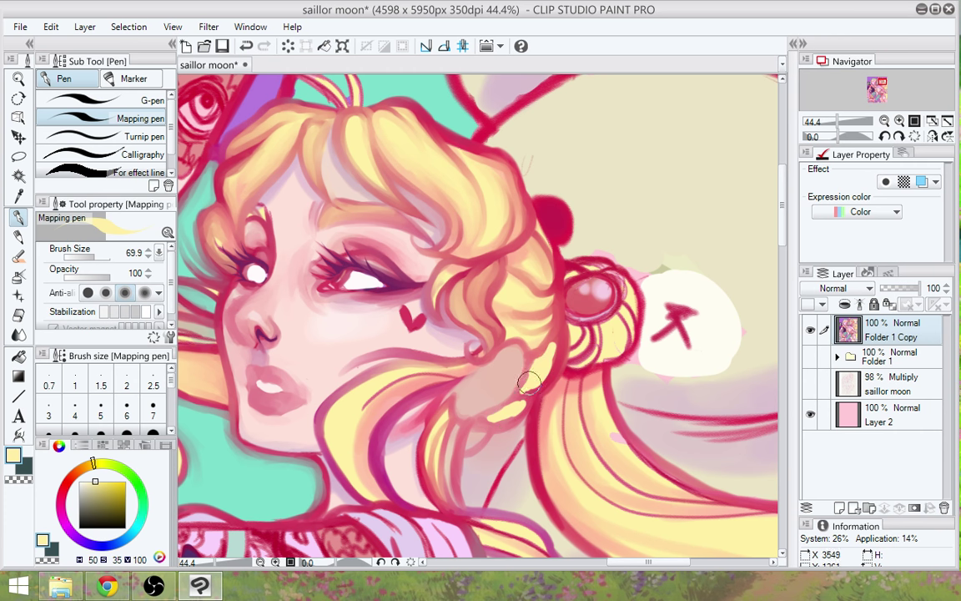
{"action": "mouse_move", "coordinate": [476, 434]}
{"action": "left_mouse_down"}
{"action": "mouse_move", "coordinate": [470, 443]}
{"action": "mouse_move", "coordinate": [469, 430]}
{"action": "left_mouse_up"}
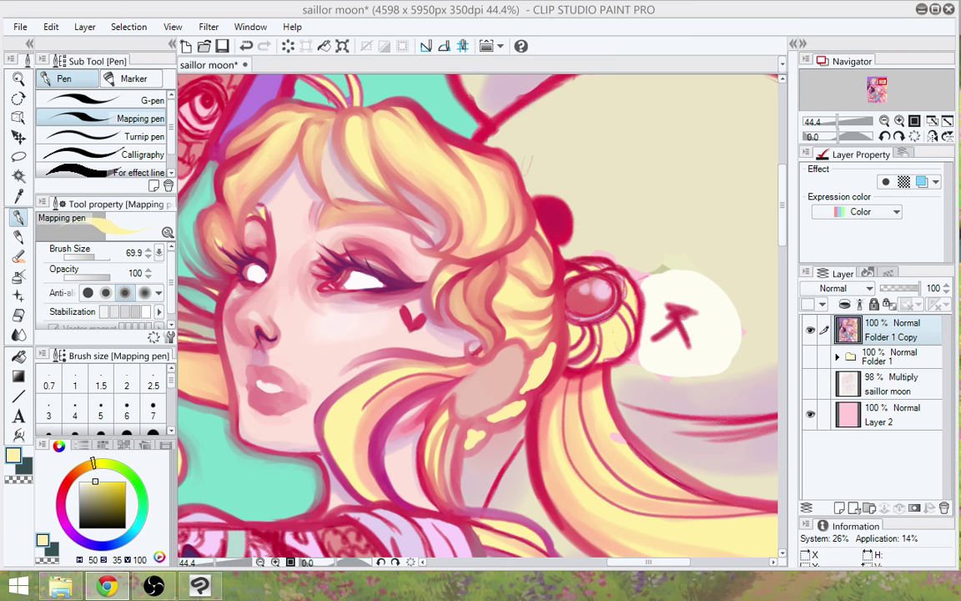
Shade the hair strands behind the ear with the Oil paint brush, using a rosy red sampled from the hair
{"action": "left_click", "coordinate": [553, 384]}
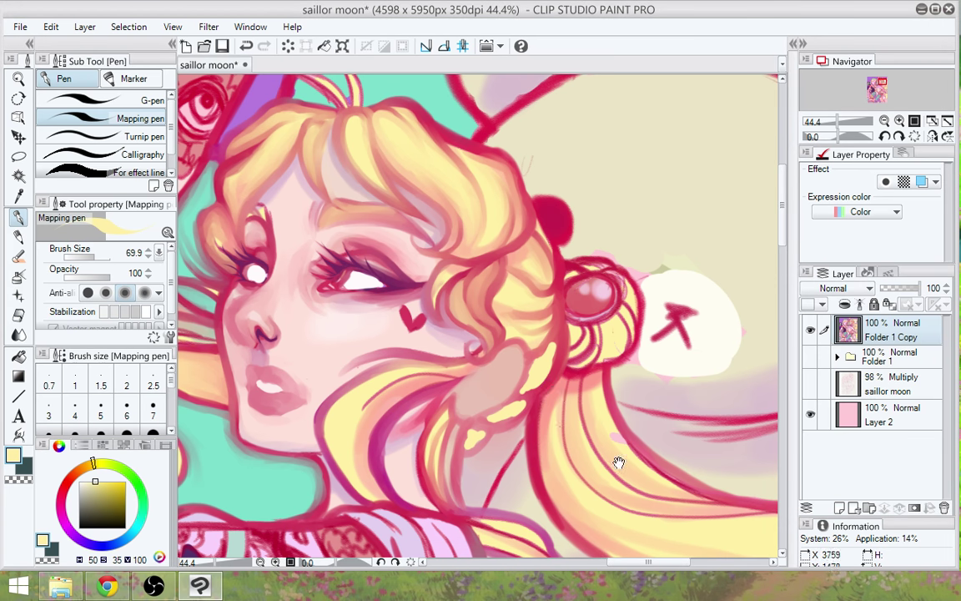
{"action": "left_click_drag", "start_coordinate": [619, 463], "coordinate": [596, 453]}
{"action": "left_click", "coordinate": [19, 255]}
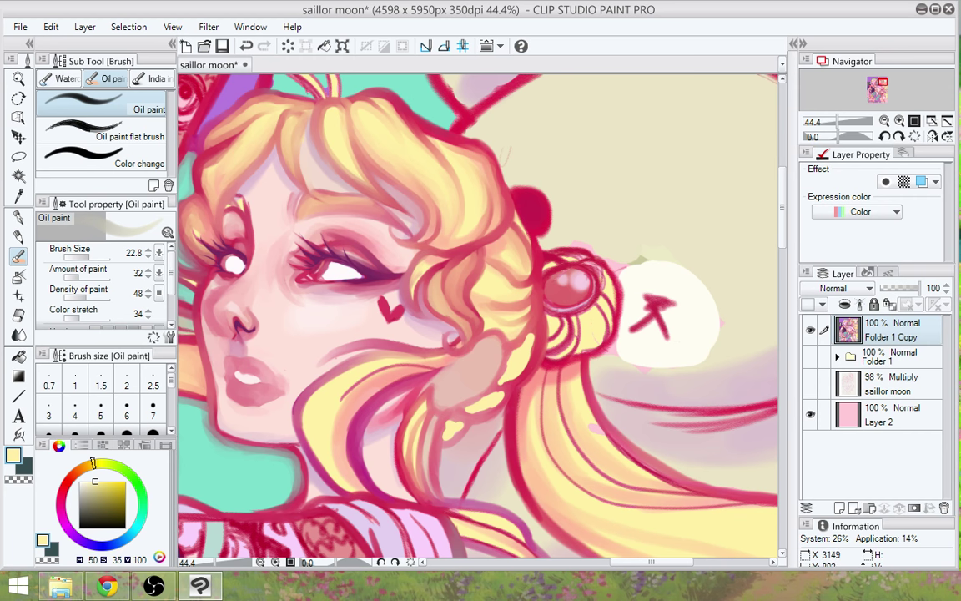
{"action": "mouse_move", "coordinate": [534, 328]}
{"action": "left_mouse_down"}
{"action": "mouse_move", "coordinate": [525, 368]}
{"action": "mouse_move", "coordinate": [501, 375]}
{"action": "left_mouse_up"}
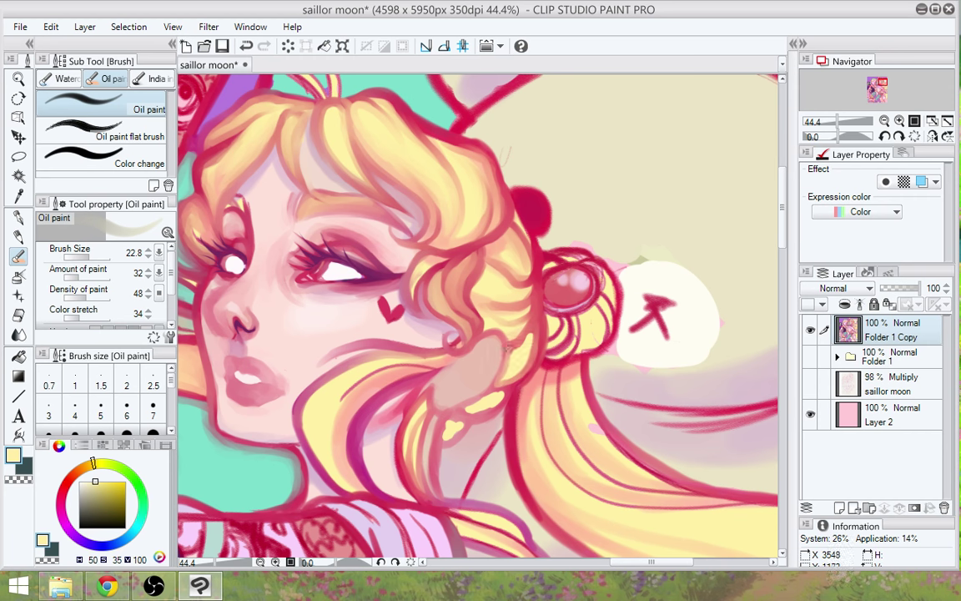
{"action": "left_click", "coordinate": [505, 338], "text": "alt"}
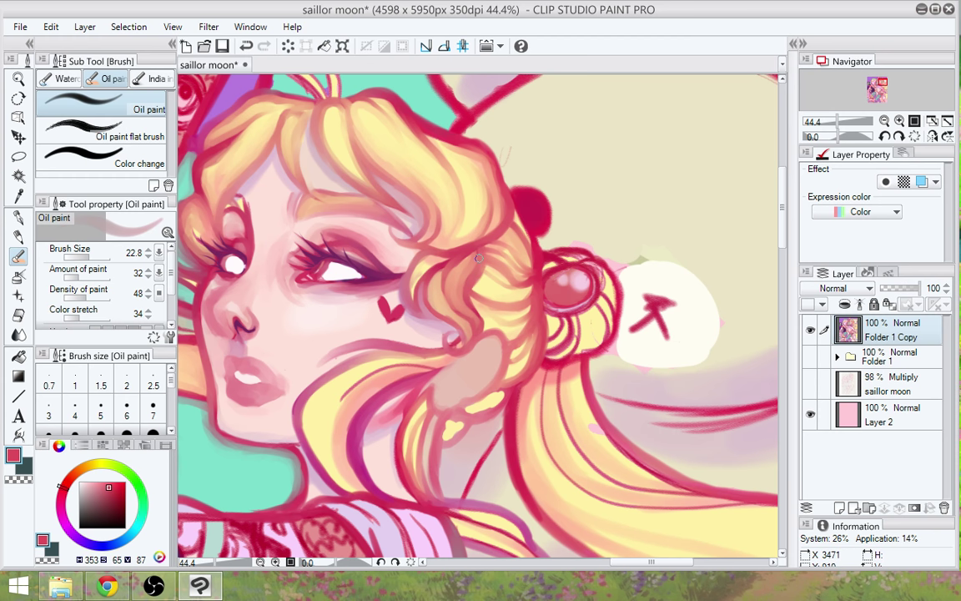
{"action": "left_click_drag", "start_coordinate": [561, 305], "coordinate": [576, 380]}
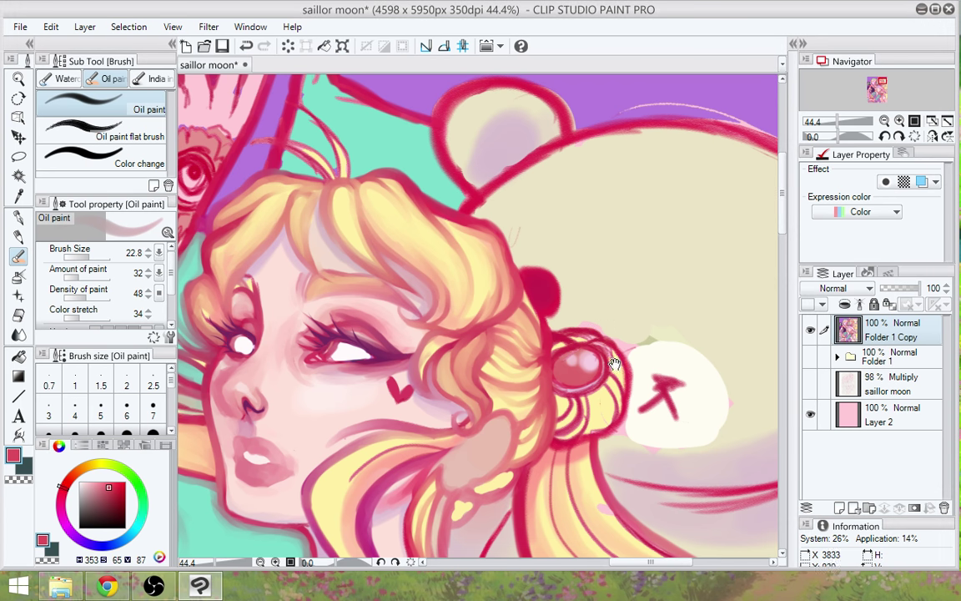
Sample crimson from the hair outline and repaint the top edge of the hair bun
{"action": "left_click_drag", "start_coordinate": [624, 380], "coordinate": [545, 335]}
{"action": "left_click", "coordinate": [467, 256], "text": "alt"}
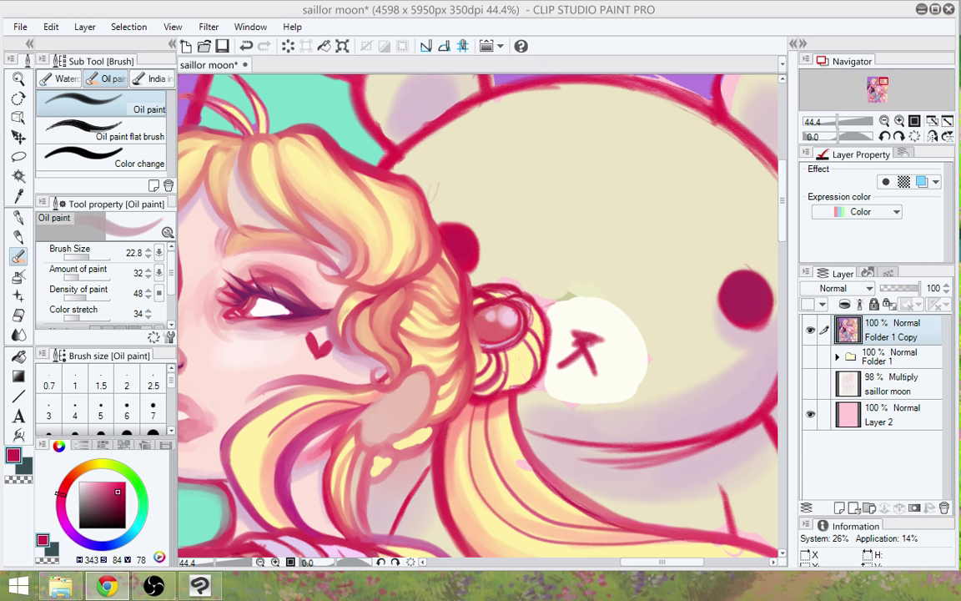
{"action": "mouse_move", "coordinate": [564, 387]}
{"action": "left_mouse_down"}
{"action": "mouse_move", "coordinate": [574, 337]}
{"action": "mouse_move", "coordinate": [560, 268]}
{"action": "left_mouse_up"}
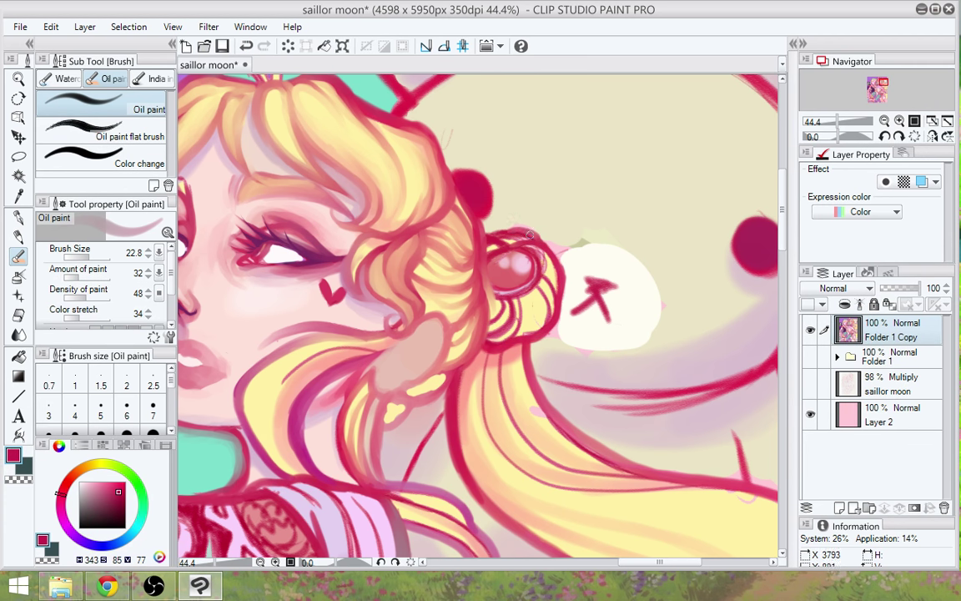
{"action": "left_click", "coordinate": [483, 222], "text": "alt"}
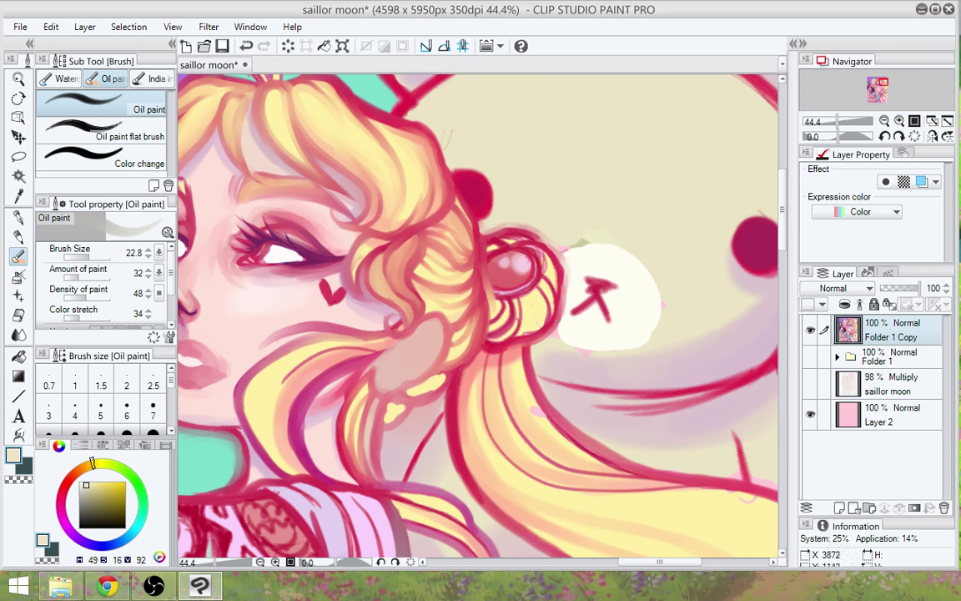
Refine the bun's outer edge and strands with sampled crimson and yellow oil paint strokes
{"action": "left_click", "coordinate": [564, 265], "text": "alt"}
{"action": "left_click", "coordinate": [564, 267], "text": "alt"}
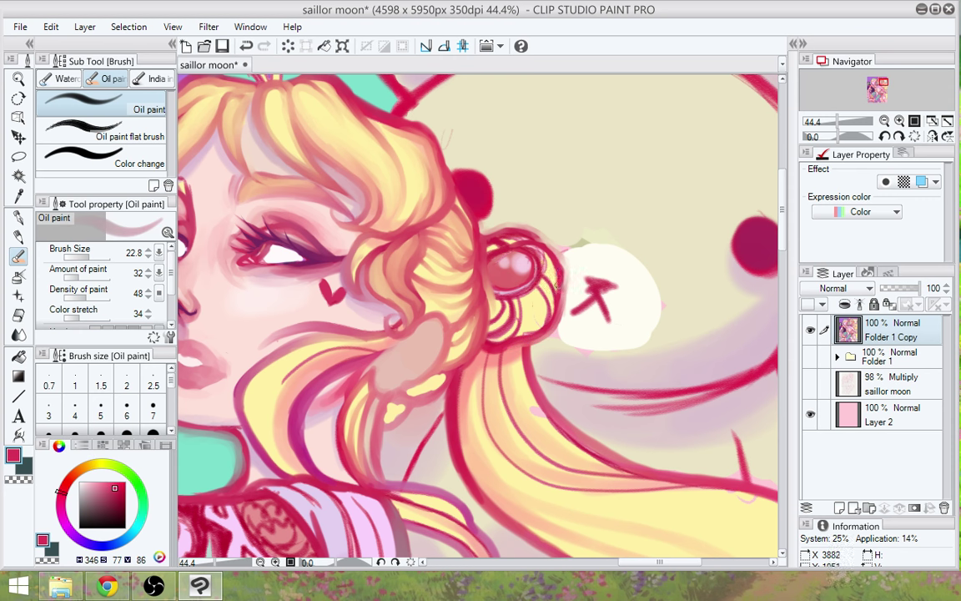
{"action": "left_click_drag", "start_coordinate": [564, 275], "coordinate": [558, 310]}
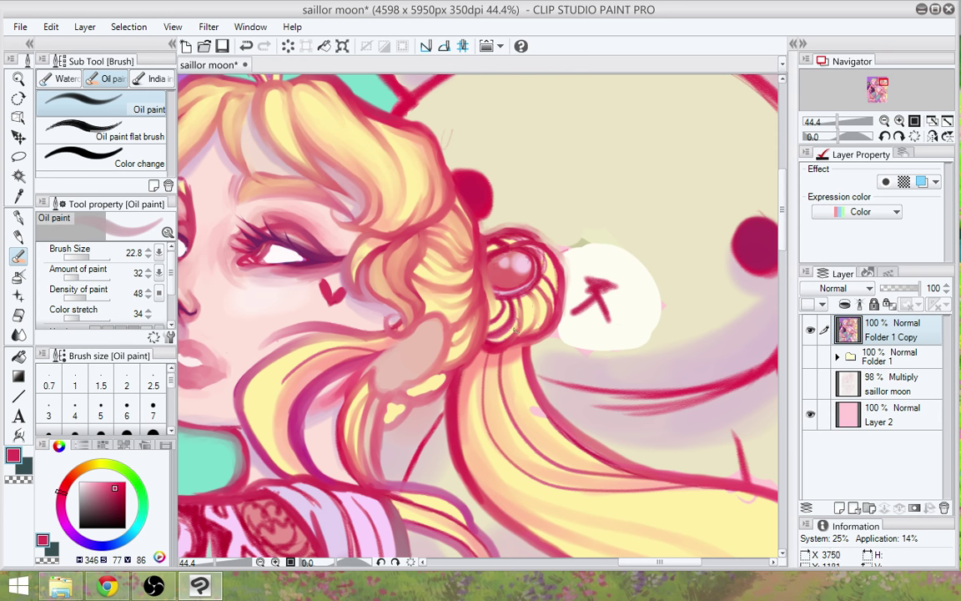
{"action": "left_click", "coordinate": [457, 303], "text": "alt"}
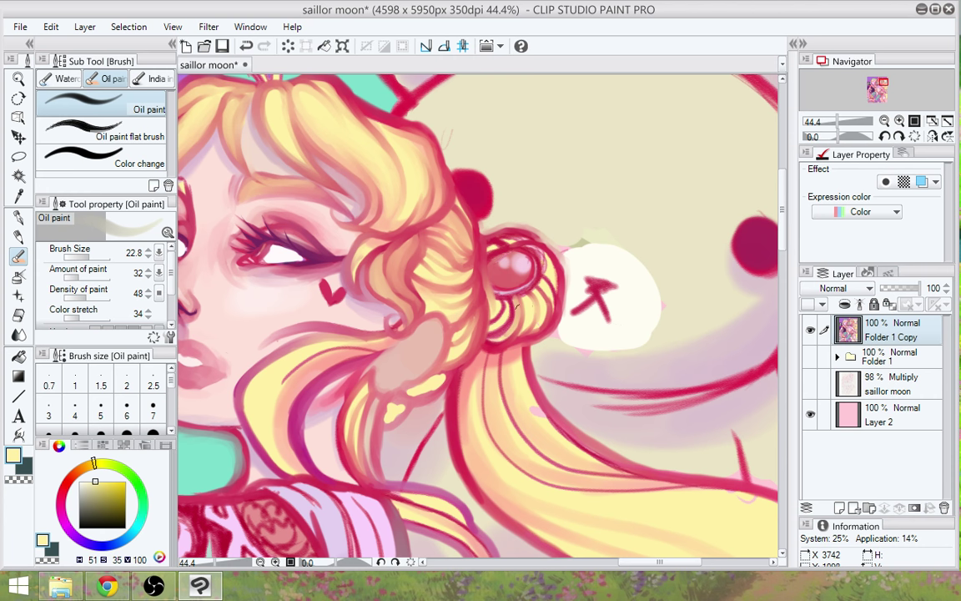
{"action": "left_click", "coordinate": [509, 251], "text": "alt"}
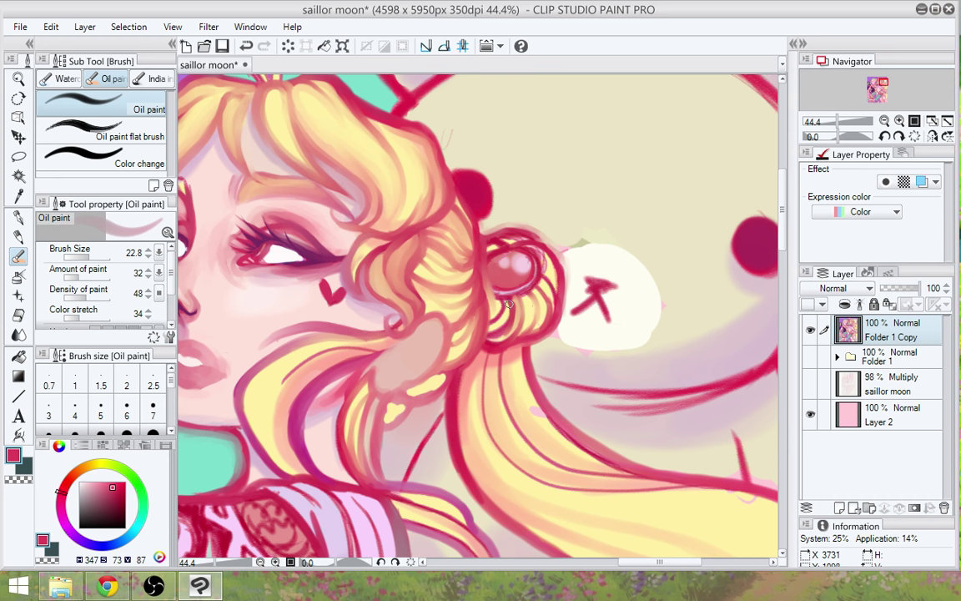
{"action": "left_click_drag", "start_coordinate": [509, 324], "coordinate": [488, 340]}
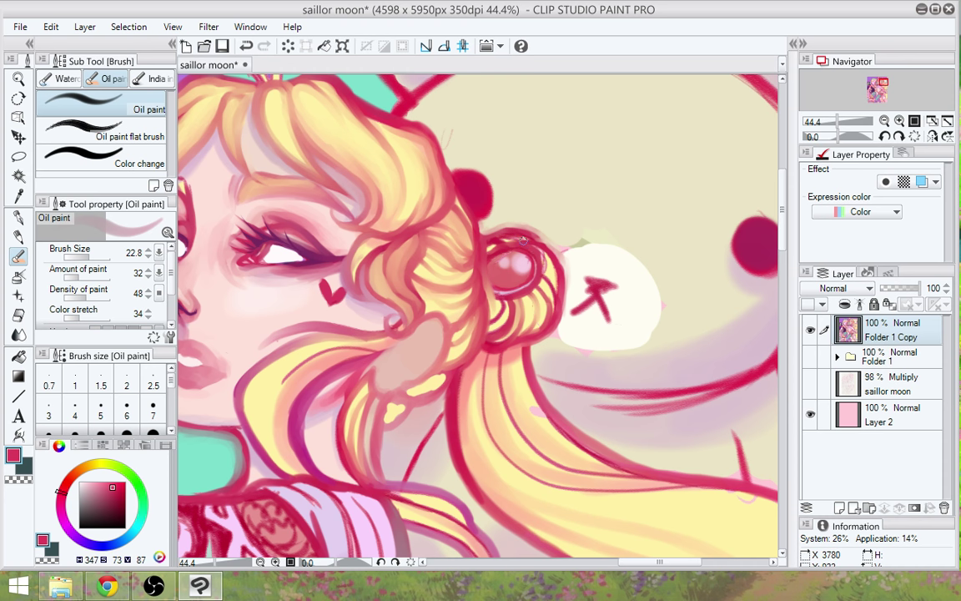
Sample red from the bun's round ornament and rework the outline around it
{"action": "left_click", "coordinate": [490, 255], "text": "alt"}
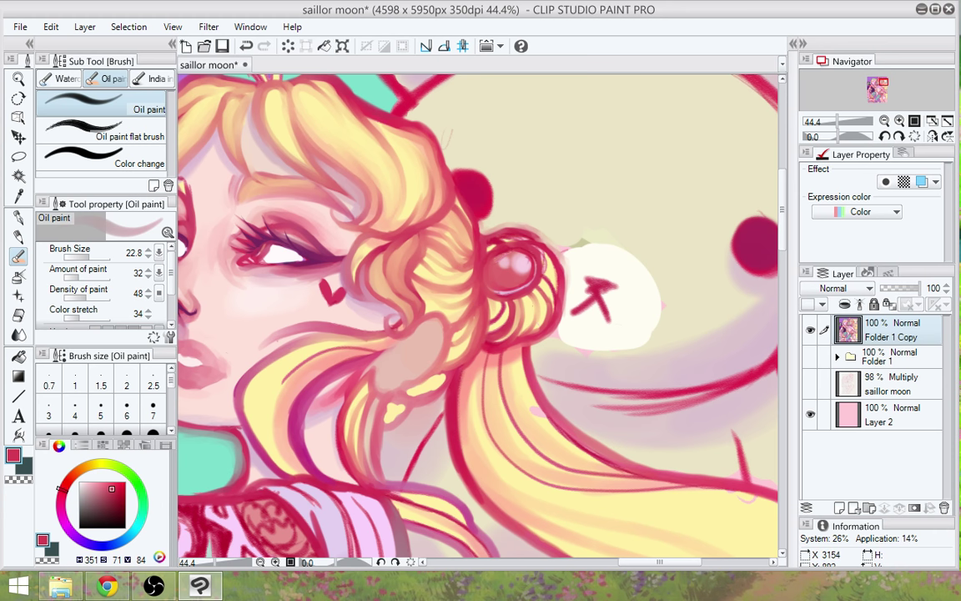
{"action": "left_click_drag", "start_coordinate": [527, 233], "coordinate": [536, 279]}
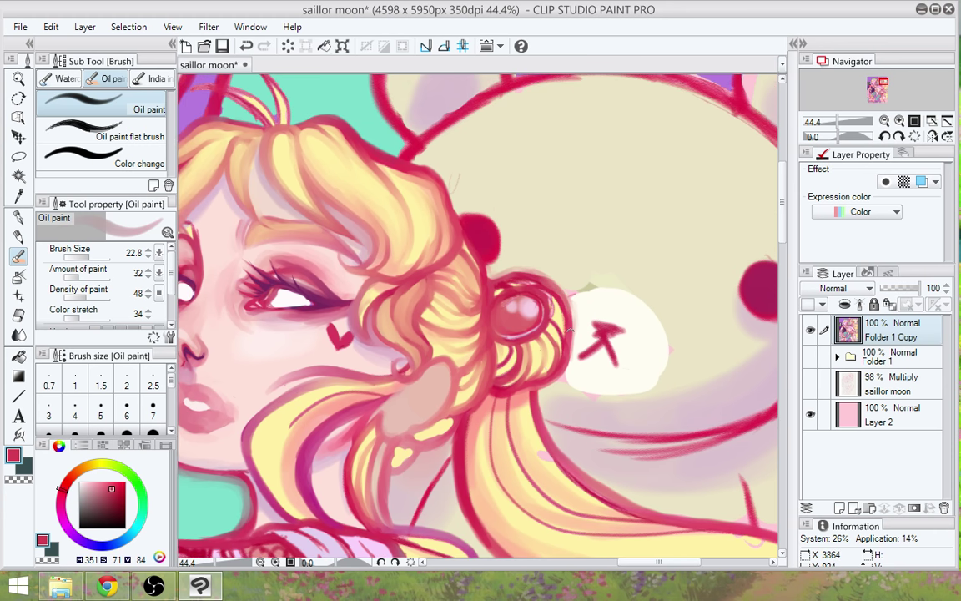
{"action": "left_click_drag", "start_coordinate": [572, 331], "coordinate": [592, 414]}
Rework the outline of the jaw and chin with red oil paint strokes
{"action": "left_click_drag", "start_coordinate": [417, 346], "coordinate": [489, 346]}
{"action": "left_click_drag", "start_coordinate": [468, 468], "coordinate": [491, 400]}
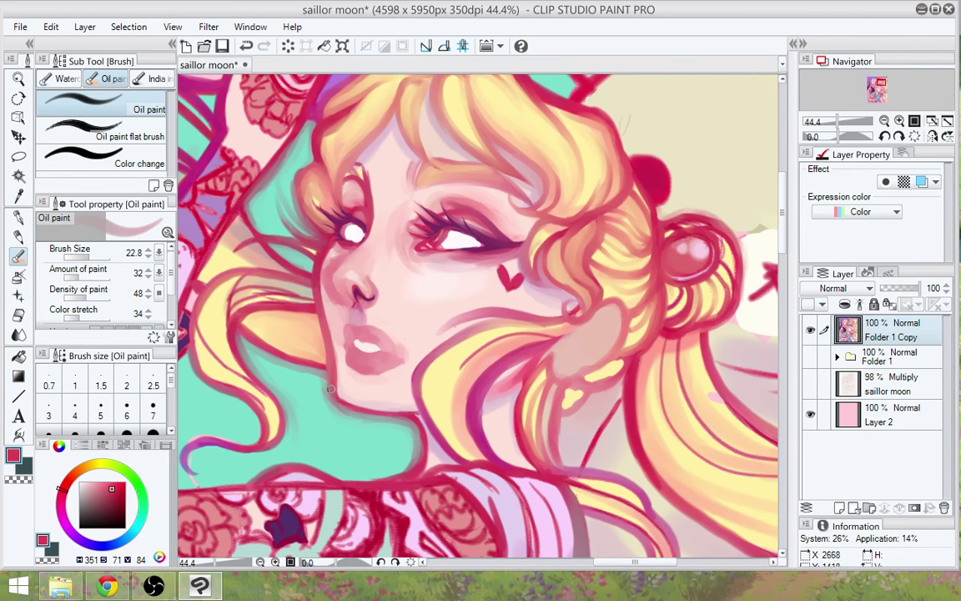
{"action": "left_click_drag", "start_coordinate": [465, 440], "coordinate": [524, 410]}
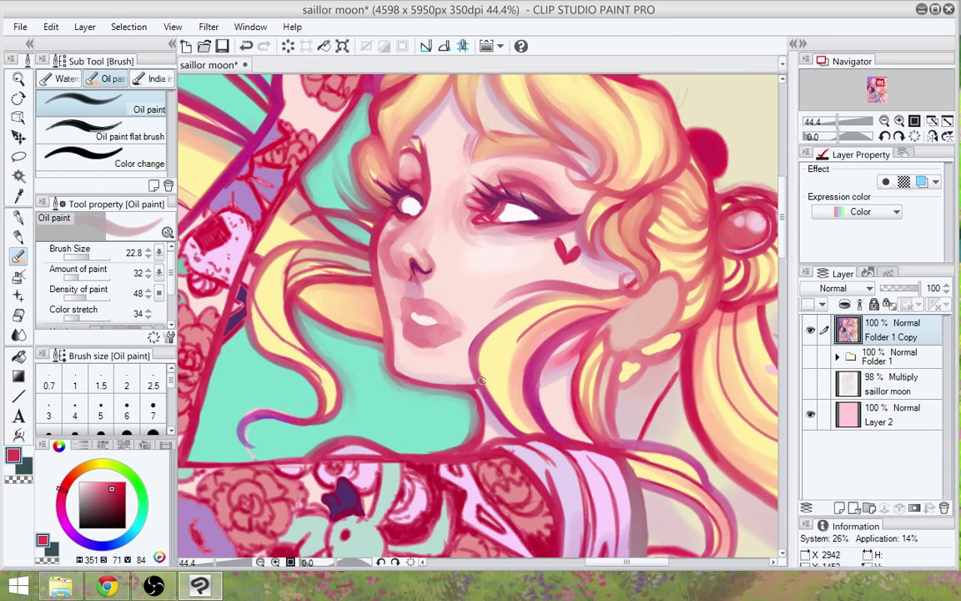
Sample a berry red and soften the face and hair outlines beside the far eye
{"action": "left_click_drag", "start_coordinate": [512, 329], "coordinate": [552, 516]}
{"action": "left_click", "coordinate": [403, 358], "text": "alt"}
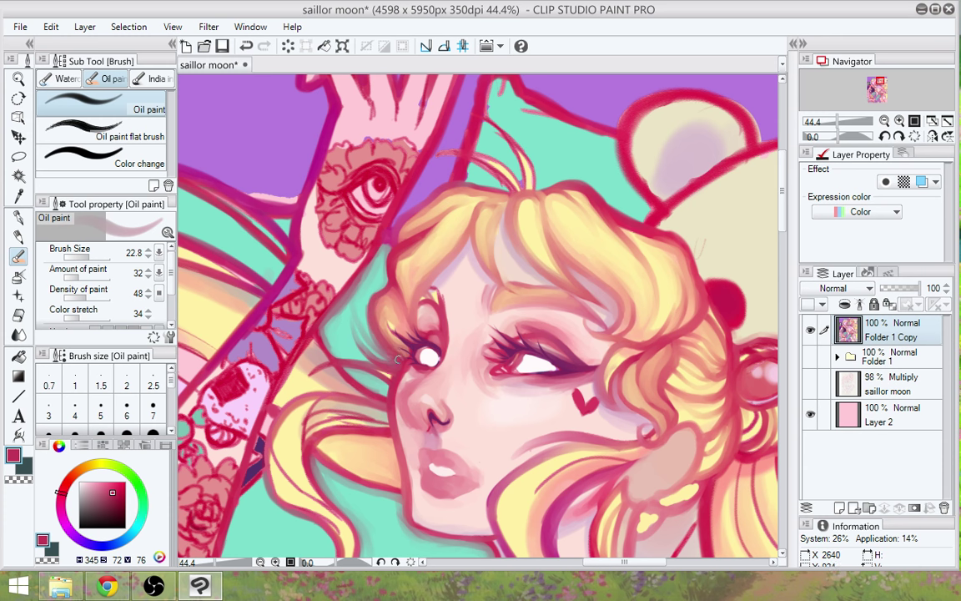
{"action": "left_click_drag", "start_coordinate": [623, 375], "coordinate": [409, 375]}
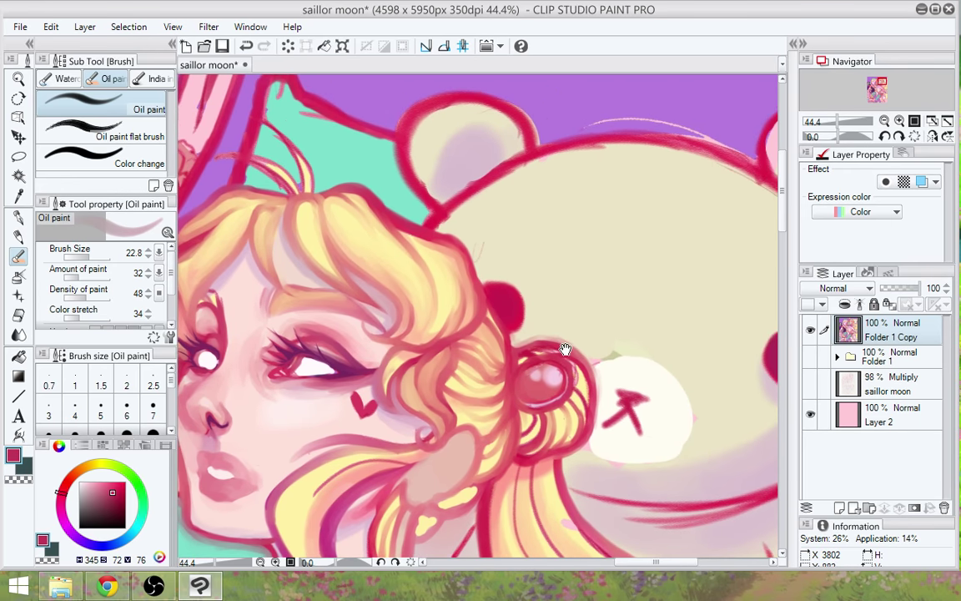
{"action": "mouse_move", "coordinate": [565, 349]}
{"action": "left_mouse_down"}
{"action": "mouse_move", "coordinate": [583, 350]}
{"action": "mouse_move", "coordinate": [722, 438]}
{"action": "left_mouse_up"}
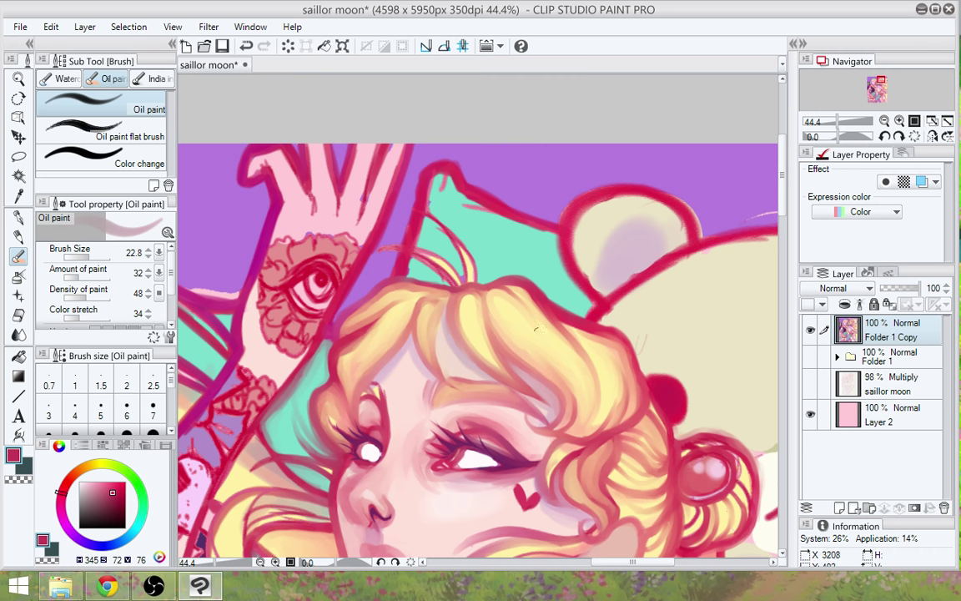
Repaint the hair outline along the crown and refine the loose tuft strands on top in berry red
{"action": "left_click_drag", "start_coordinate": [458, 343], "coordinate": [540, 387]}
{"action": "left_click_drag", "start_coordinate": [526, 331], "coordinate": [482, 318]}
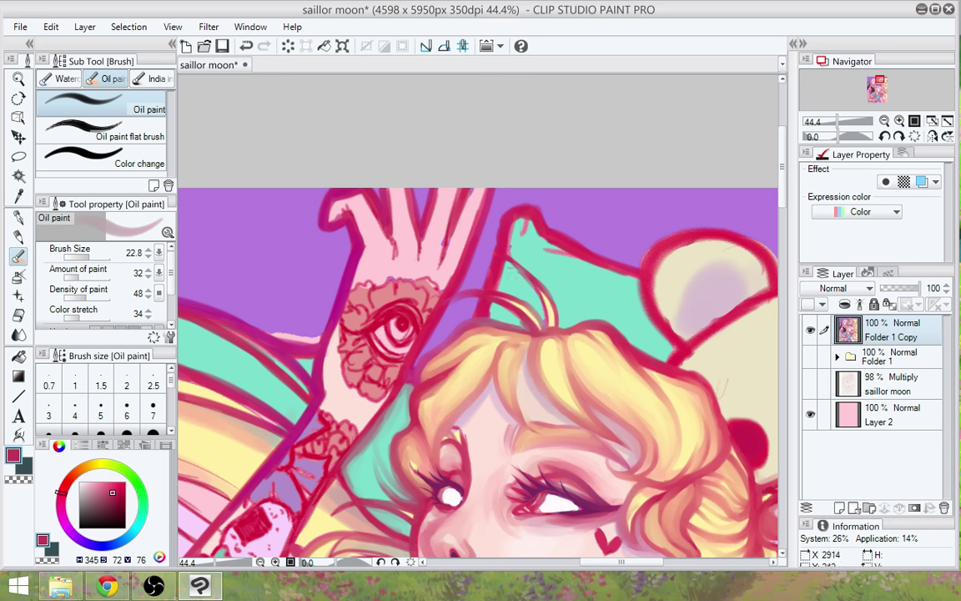
{"action": "left_click_drag", "start_coordinate": [539, 298], "coordinate": [486, 250]}
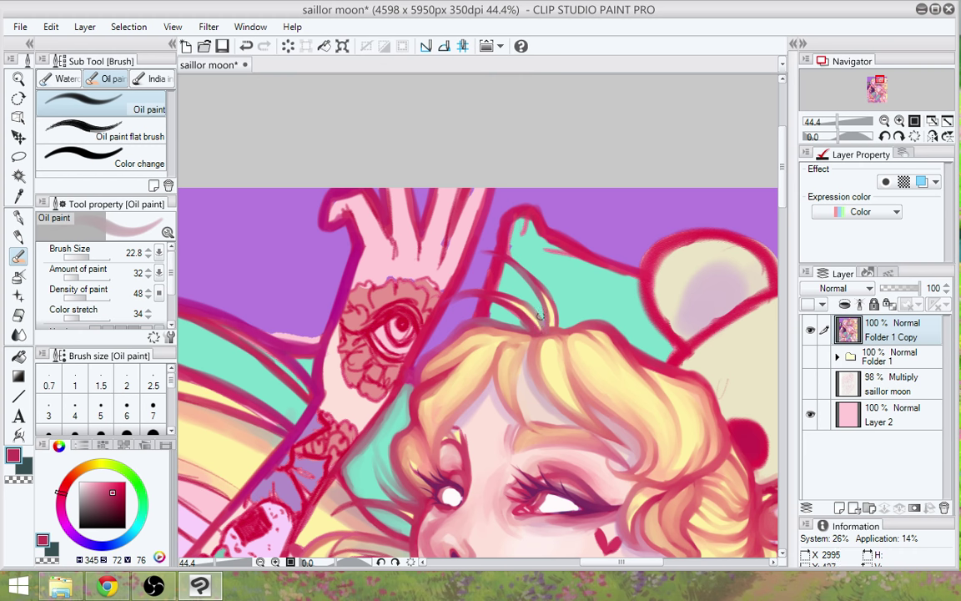
{"action": "scroll", "coordinate": [555, 267], "scroll_direction": "down", "scroll_amount": 2}
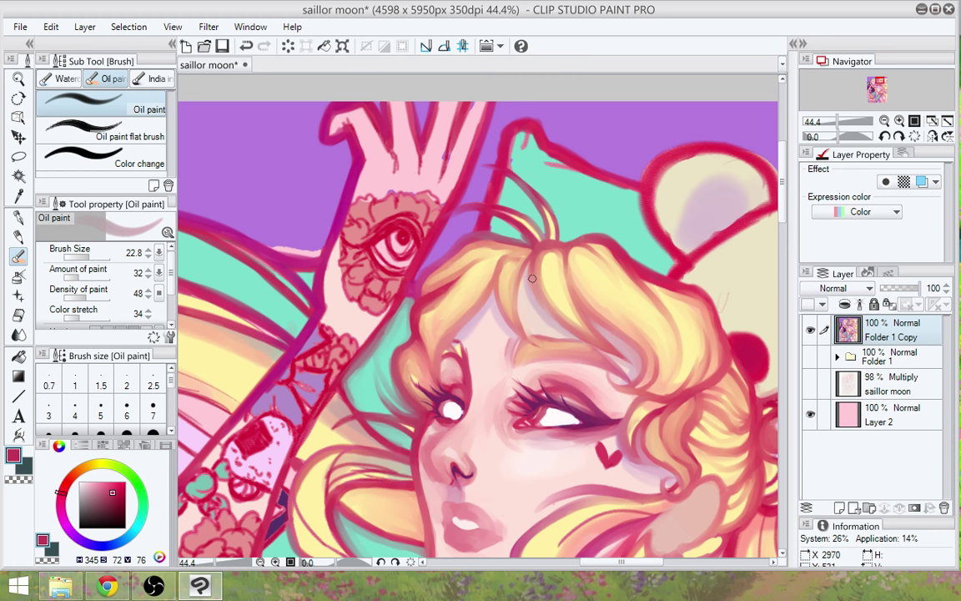
{"action": "left_click_drag", "start_coordinate": [627, 364], "coordinate": [567, 402]}
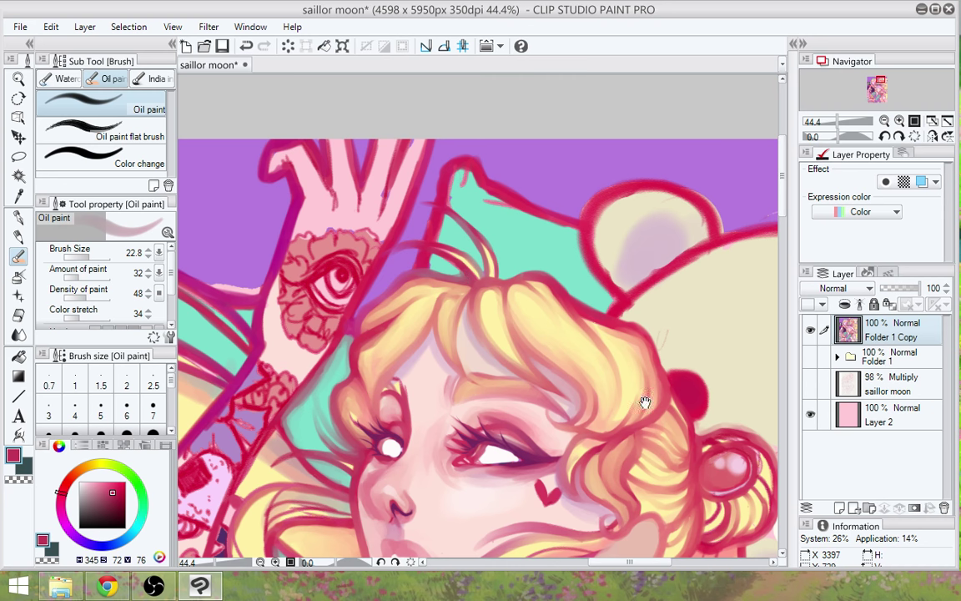
{"action": "left_click_drag", "start_coordinate": [653, 424], "coordinate": [686, 473]}
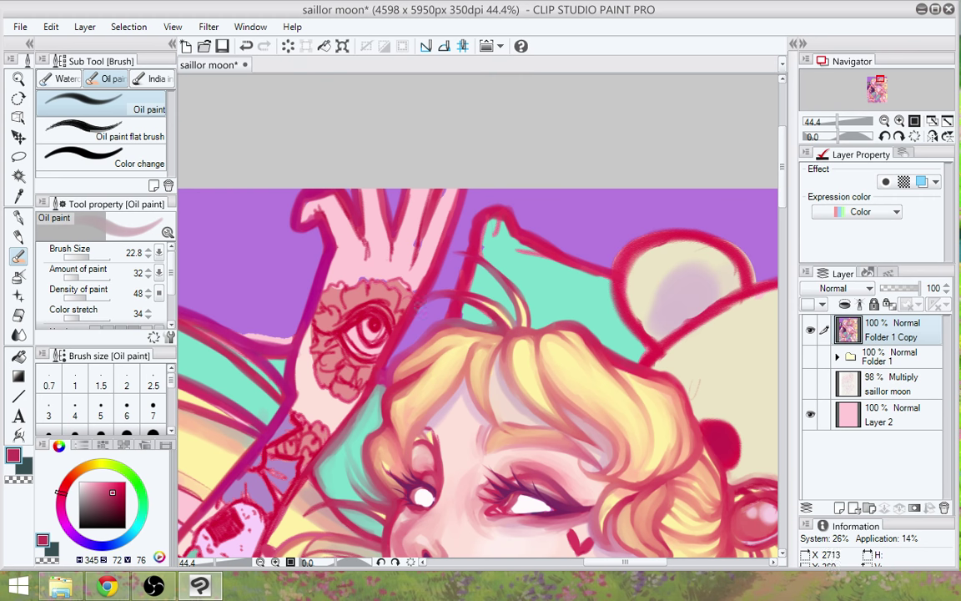
Darken the outer hair outline where it meets the teddy bear's head
{"action": "mouse_move", "coordinate": [538, 404]}
{"action": "left_mouse_down"}
{"action": "mouse_move", "coordinate": [457, 397]}
{"action": "mouse_move", "coordinate": [421, 382]}
{"action": "mouse_move", "coordinate": [388, 330]}
{"action": "mouse_move", "coordinate": [430, 255]}
{"action": "left_mouse_up"}
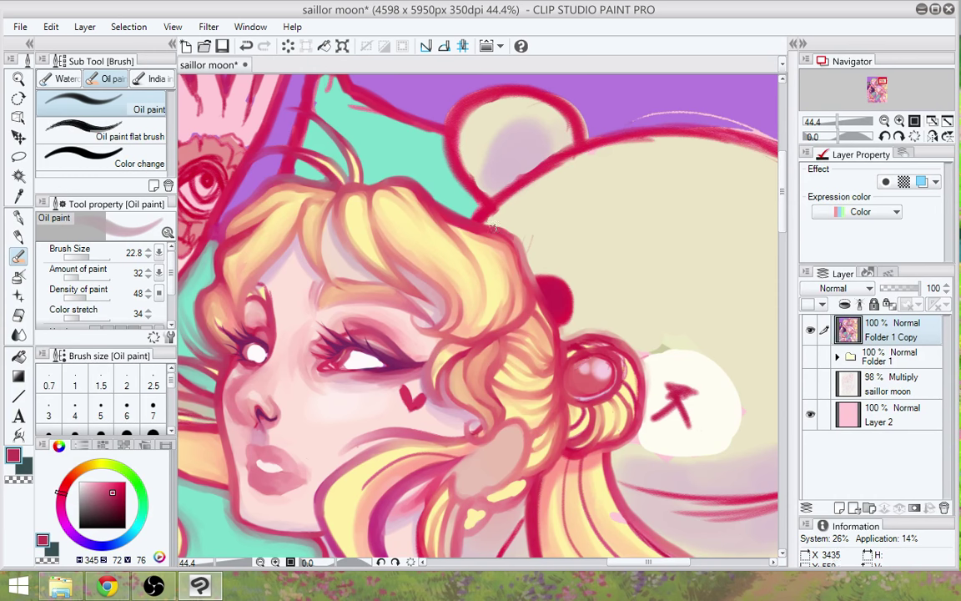
{"action": "left_click_drag", "start_coordinate": [496, 227], "coordinate": [517, 240]}
{"action": "left_click_drag", "start_coordinate": [556, 294], "coordinate": [582, 251]}
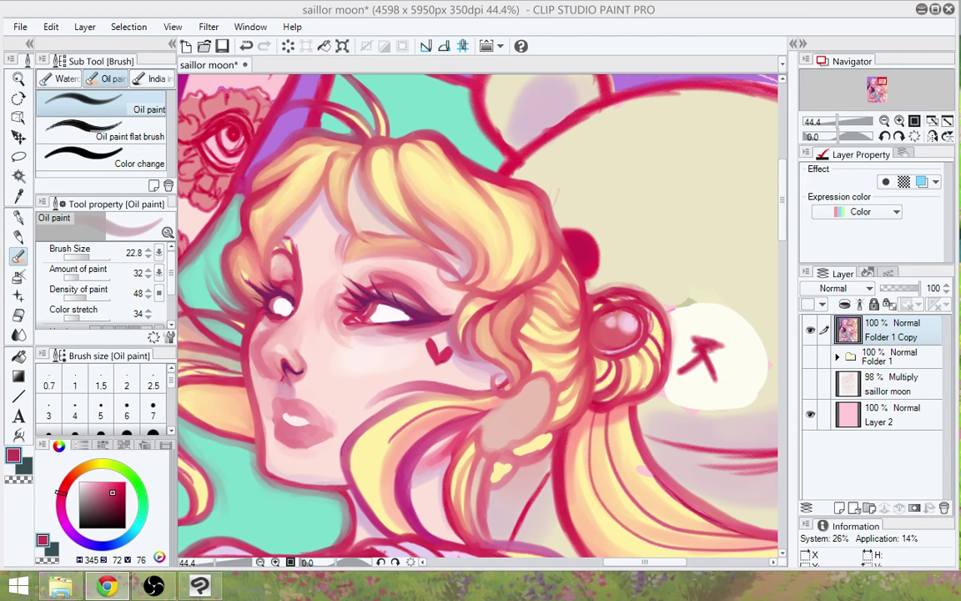
Sample crimson and rework the hair strands and outlines below the ear, covering the stray yellow patches
{"action": "left_click", "coordinate": [598, 440]}
{"action": "left_click_drag", "start_coordinate": [615, 452], "coordinate": [647, 347]}
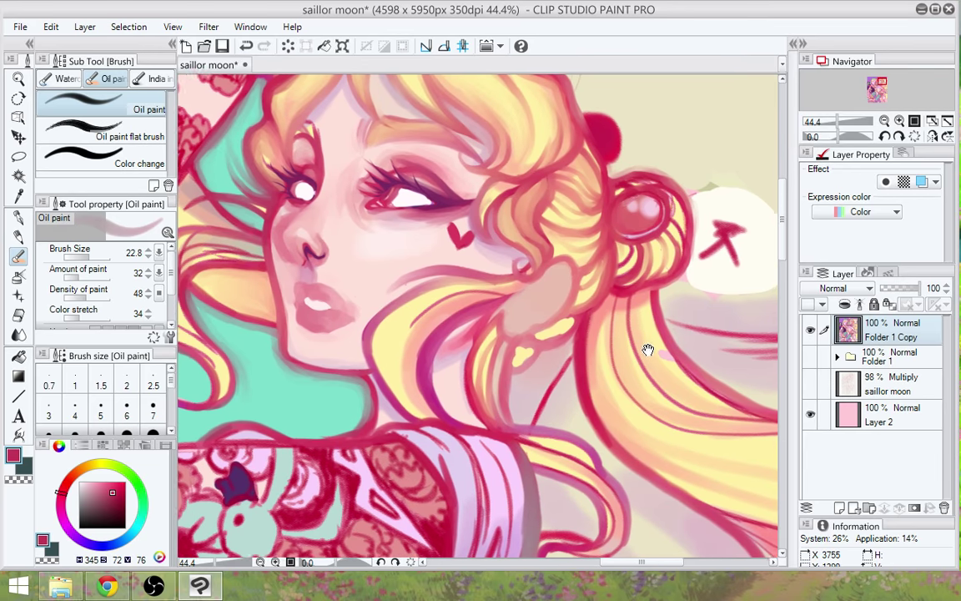
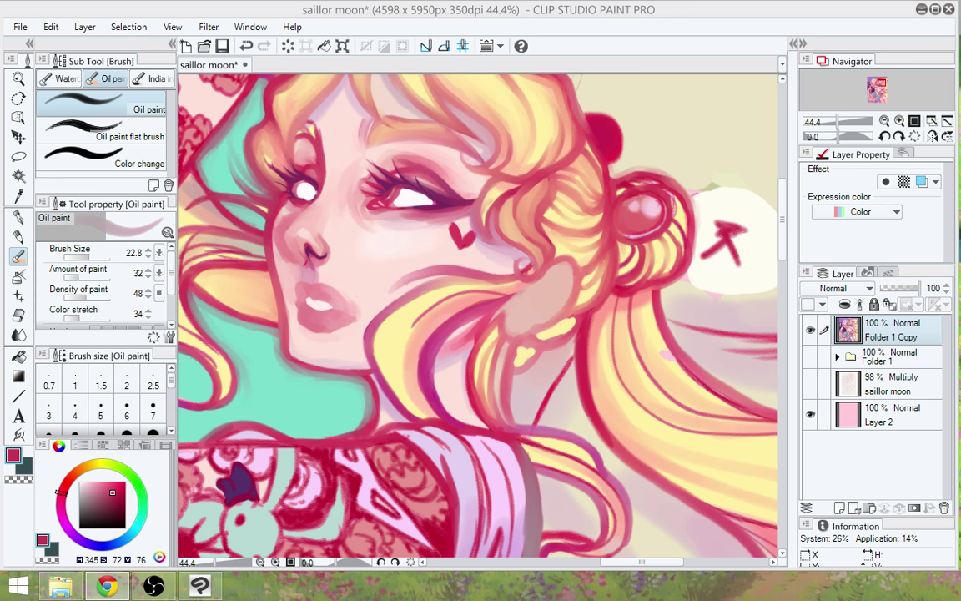
{"action": "left_click", "coordinate": [582, 349], "text": "alt"}
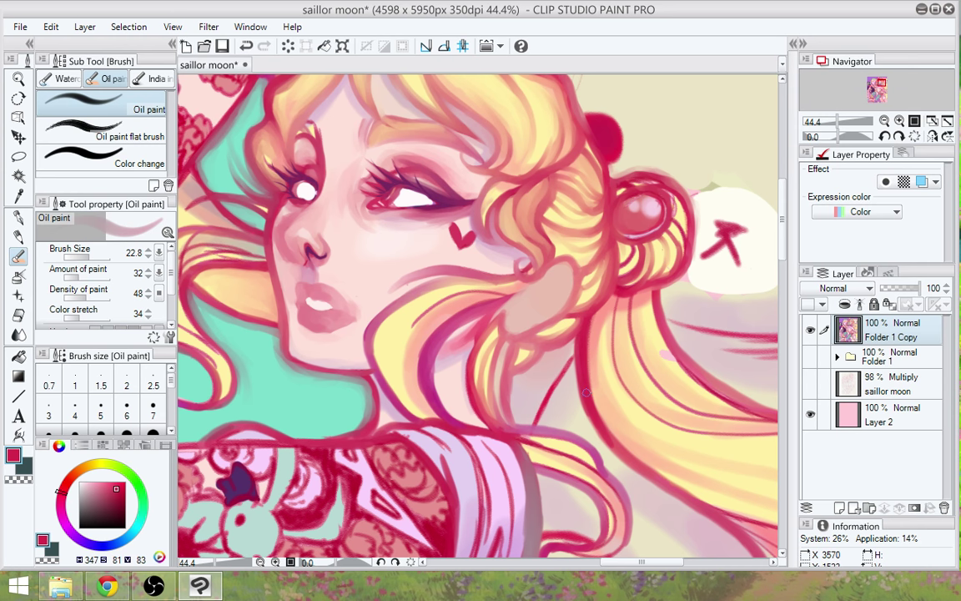
{"action": "mouse_move", "coordinate": [577, 355]}
{"action": "left_mouse_down"}
{"action": "mouse_move", "coordinate": [589, 406]}
{"action": "mouse_move", "coordinate": [628, 413]}
{"action": "left_mouse_up"}
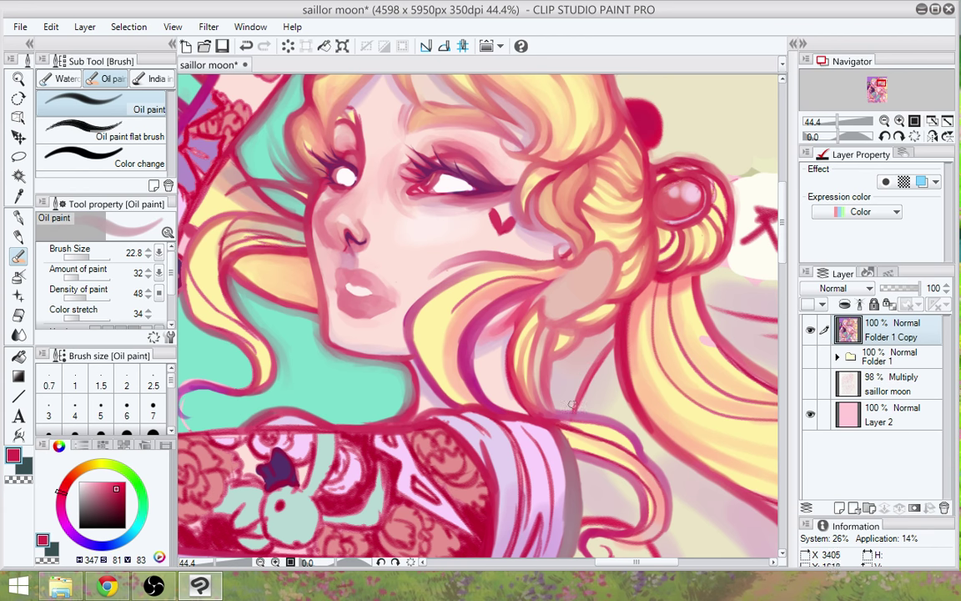
{"action": "left_click_drag", "start_coordinate": [605, 405], "coordinate": [564, 273]}
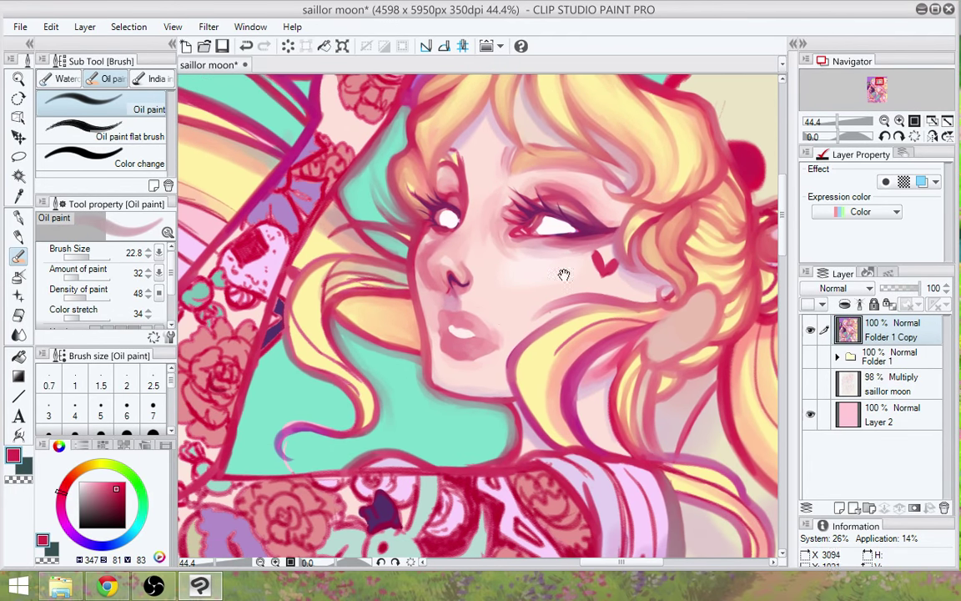
{"action": "left_click_drag", "start_coordinate": [511, 395], "coordinate": [512, 371]}
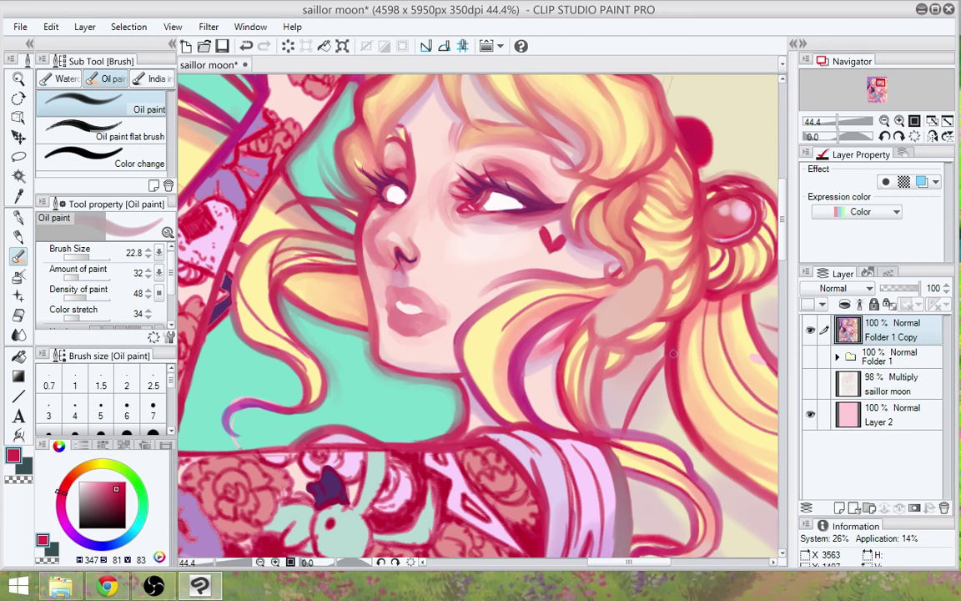
Draw a crimson line along the lower edge of the upper lip with the Mapping pen
{"action": "left_click", "coordinate": [20, 218]}
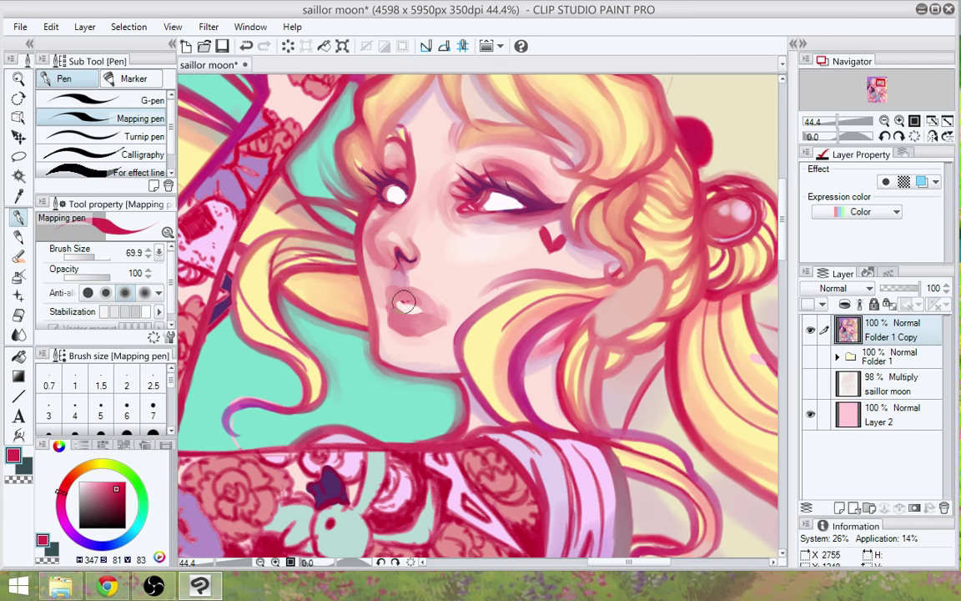
{"action": "left_click_drag", "start_coordinate": [404, 302], "coordinate": [443, 319]}
{"action": "left_click_drag", "start_coordinate": [389, 309], "coordinate": [399, 300]}
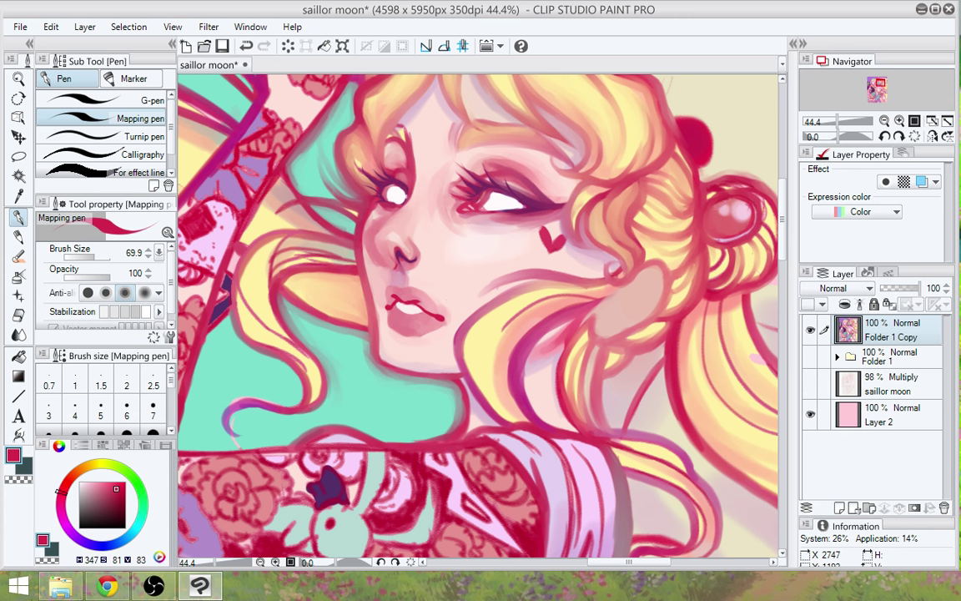
Undo the last lip stroke, then redraw the crimson upper lip line and touch up the neck outline beside the hair
{"action": "key", "text": "ctrl+z"}
{"action": "mouse_move", "coordinate": [407, 315]}
{"action": "left_mouse_down"}
{"action": "mouse_move", "coordinate": [423, 315]}
{"action": "mouse_move", "coordinate": [396, 304]}
{"action": "left_mouse_up"}
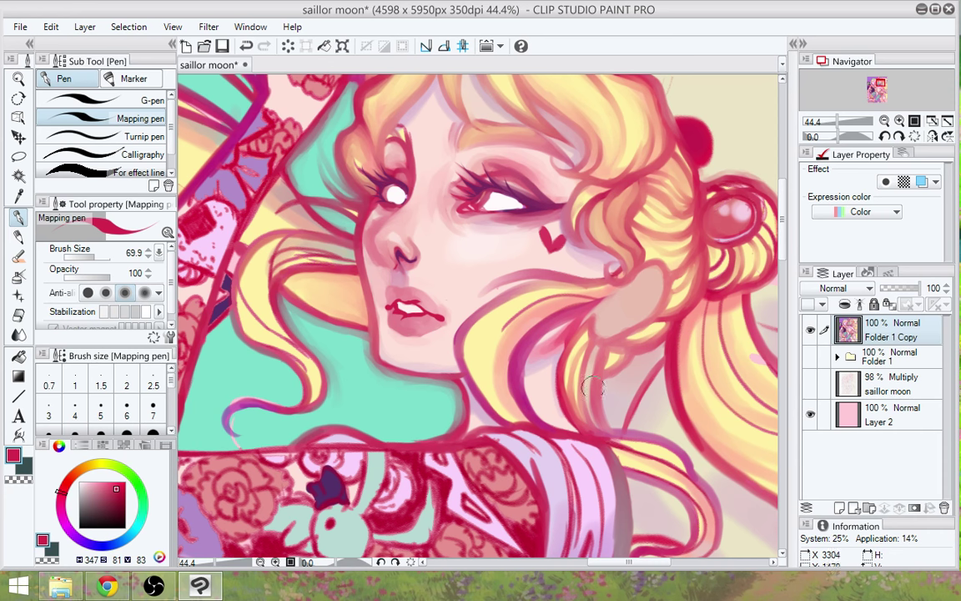
{"action": "key", "text": "ctrl+z"}
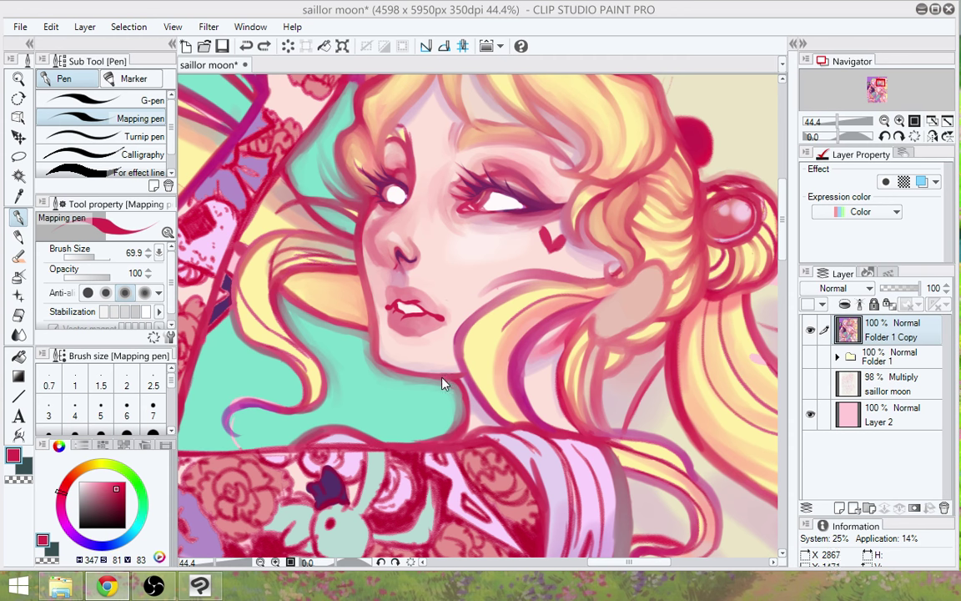
{"action": "left_click_drag", "start_coordinate": [472, 416], "coordinate": [480, 422]}
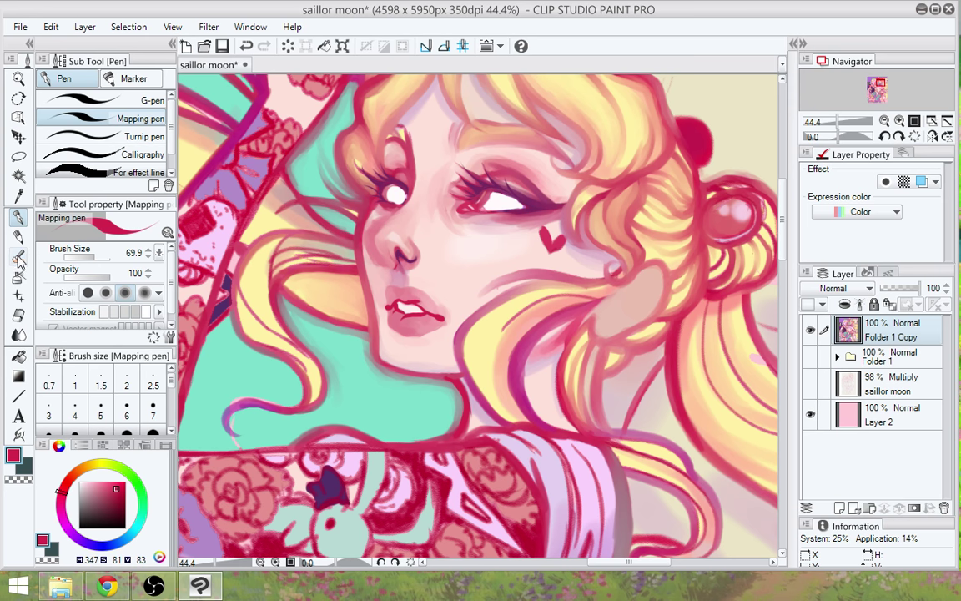
With the Oil paint brush, sample dark purple from the near eye's upper lid and darken its lash line and lower rim
{"action": "key", "text": "b"}
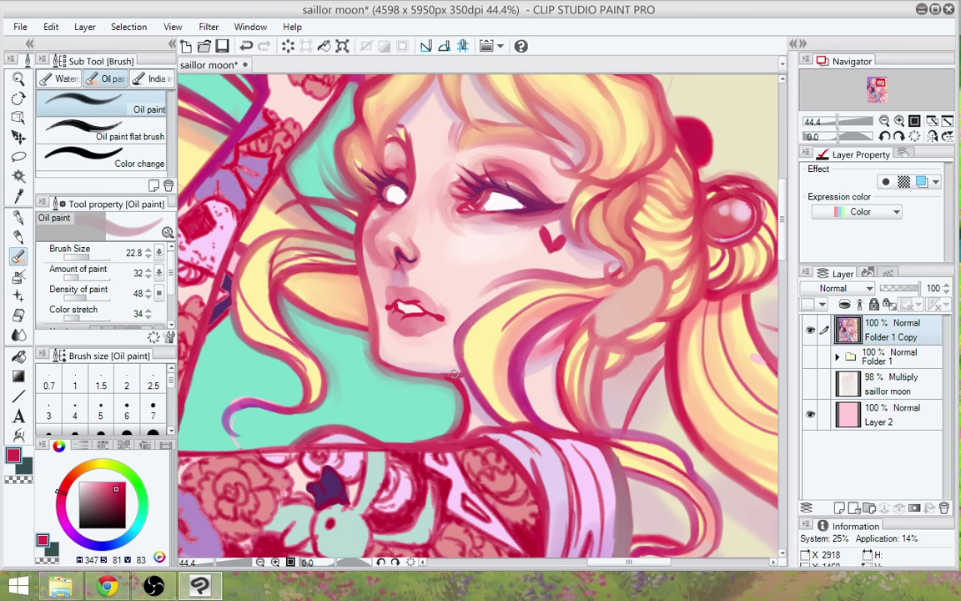
{"action": "left_click_drag", "start_coordinate": [600, 311], "coordinate": [602, 423]}
{"action": "scroll", "coordinate": [522, 336], "scroll_direction": "up", "scroll_amount": 3}
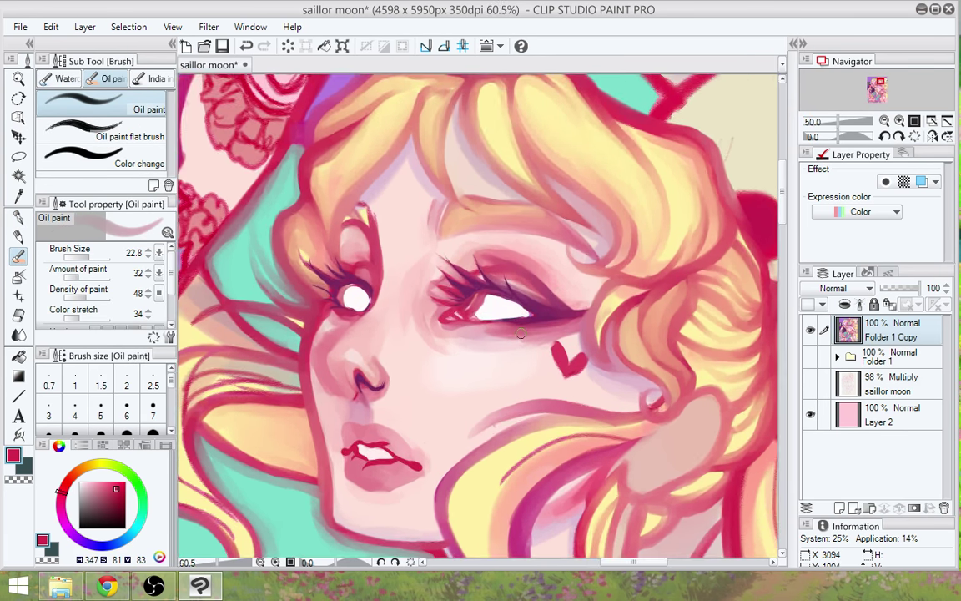
{"action": "left_click", "coordinate": [518, 302], "text": "alt"}
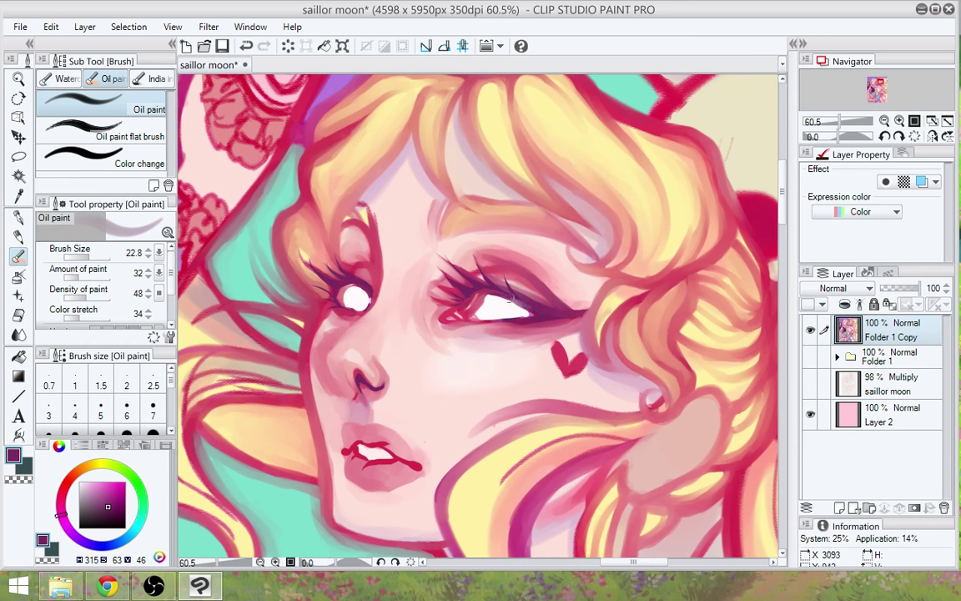
{"action": "left_click_drag", "start_coordinate": [507, 296], "coordinate": [529, 307]}
{"action": "key", "text": "ctrl+z"}
{"action": "left_click_drag", "start_coordinate": [517, 361], "coordinate": [547, 404]}
{"action": "scroll", "coordinate": [470, 380], "scroll_direction": "up", "scroll_amount": 3}
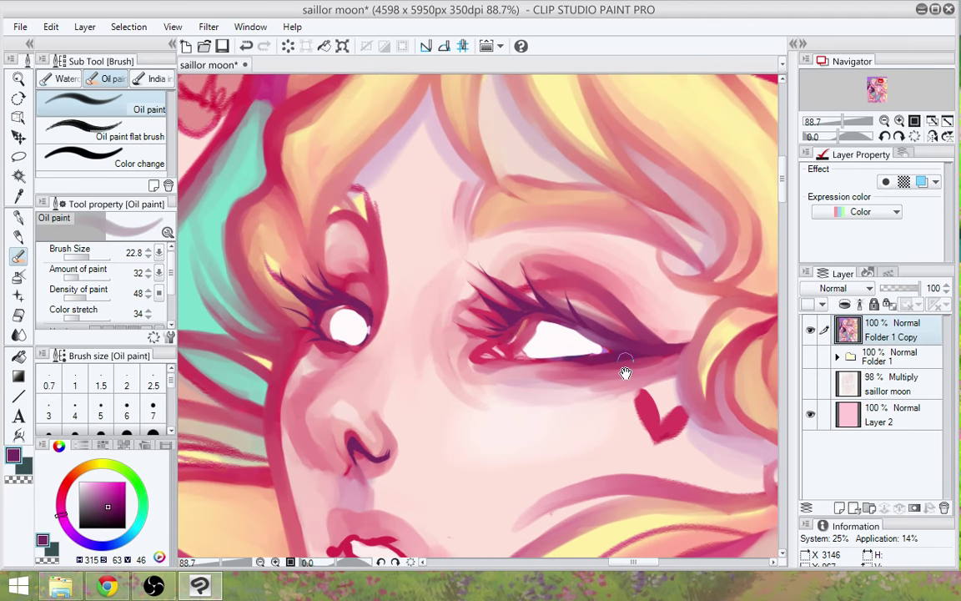
{"action": "left_click_drag", "start_coordinate": [626, 373], "coordinate": [496, 339]}
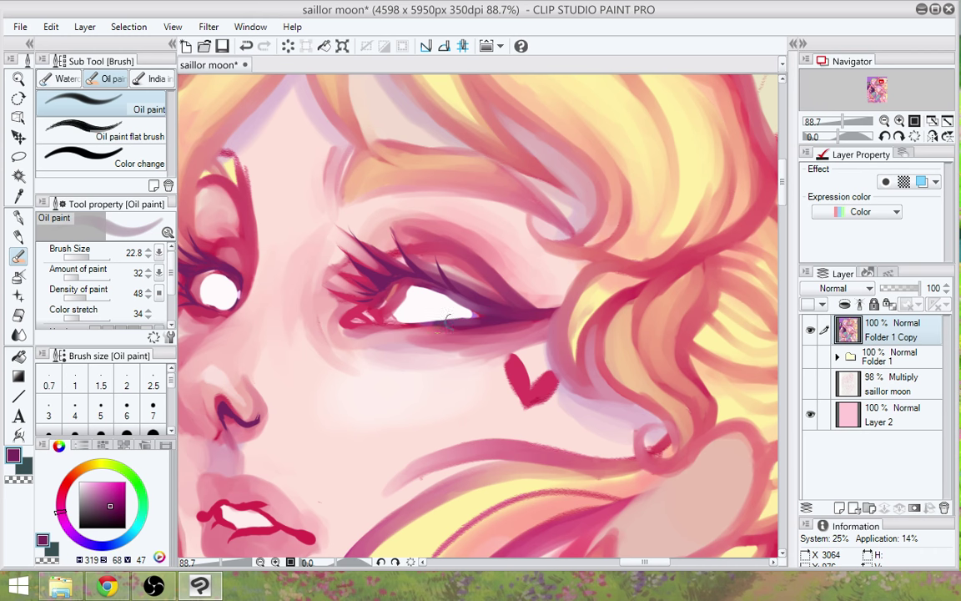
{"action": "left_click_drag", "start_coordinate": [444, 323], "coordinate": [494, 318]}
{"action": "left_click_drag", "start_coordinate": [381, 326], "coordinate": [357, 372]}
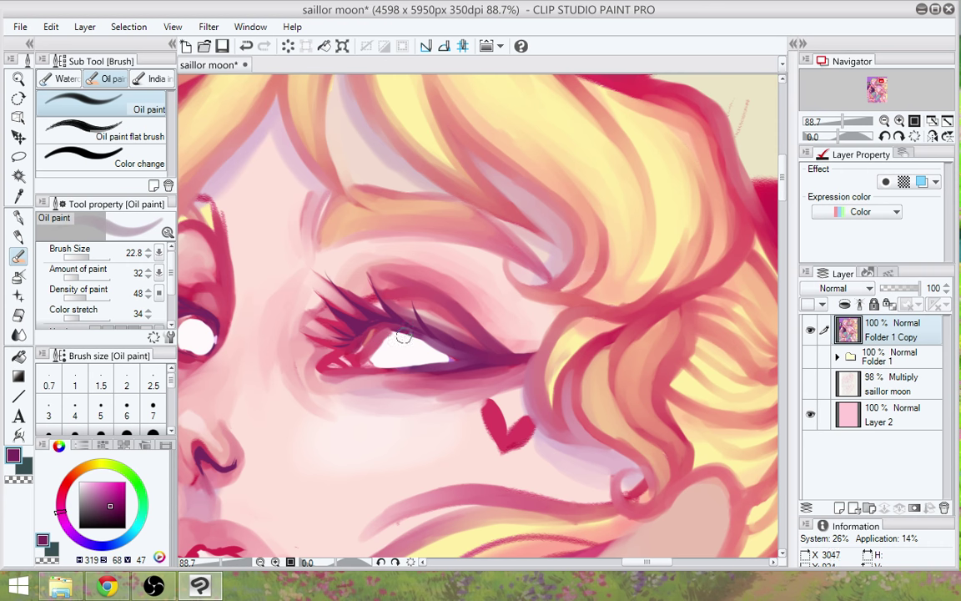
Sample white from the near eye and clean up the edges of the eye whites
{"action": "left_click", "coordinate": [398, 341], "text": "alt"}
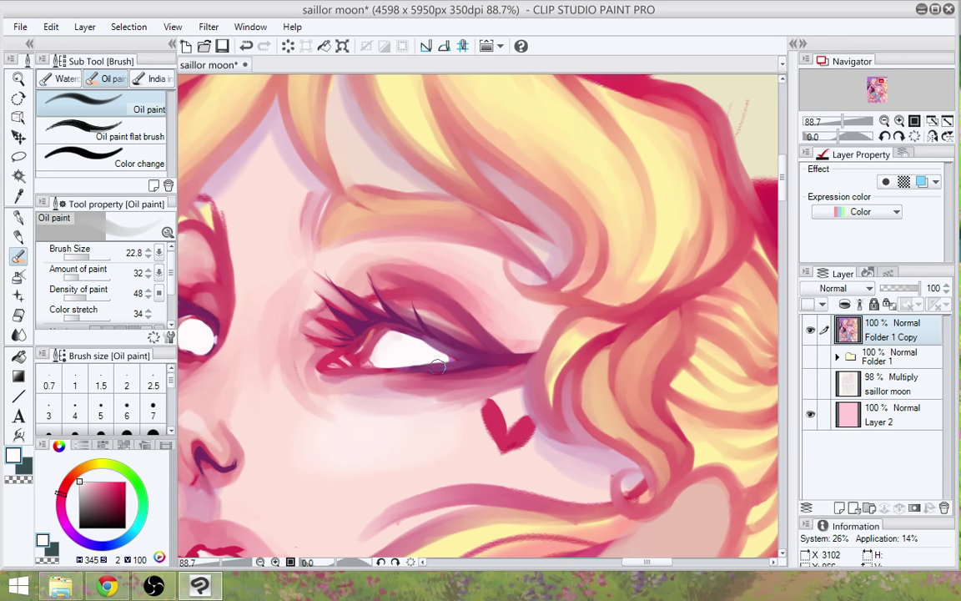
{"action": "mouse_move", "coordinate": [424, 422]}
{"action": "left_mouse_down"}
{"action": "mouse_move", "coordinate": [580, 419]}
{"action": "mouse_move", "coordinate": [571, 430]}
{"action": "left_mouse_up"}
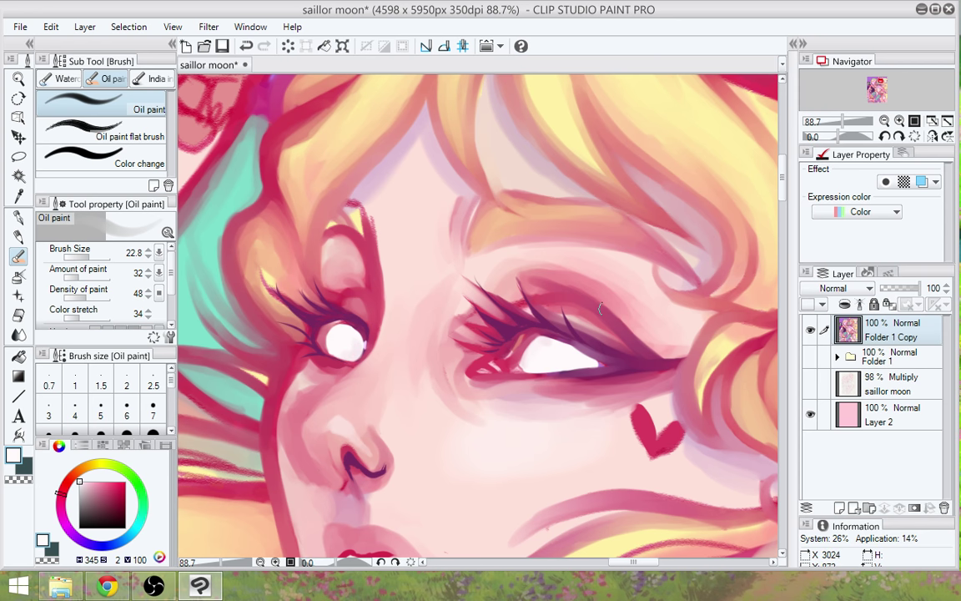
{"action": "left_click_drag", "start_coordinate": [454, 429], "coordinate": [431, 398]}
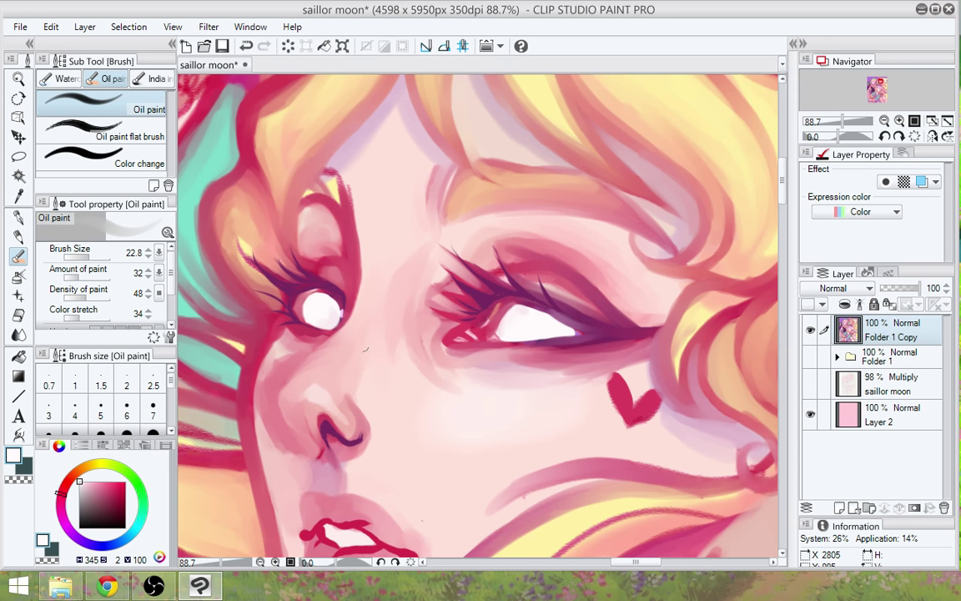
Sample peach and pale yellow from the hair and smooth the lock behind the far eye's lashes
{"action": "left_click", "coordinate": [242, 250], "text": "alt"}
{"action": "left_click", "coordinate": [247, 242], "text": "alt"}
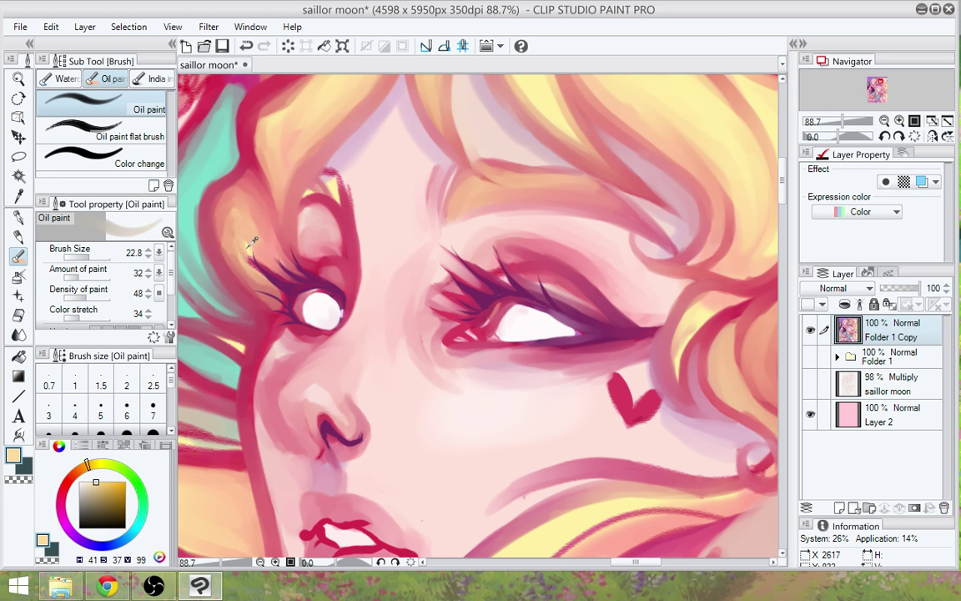
{"action": "left_click", "coordinate": [247, 246], "text": "alt"}
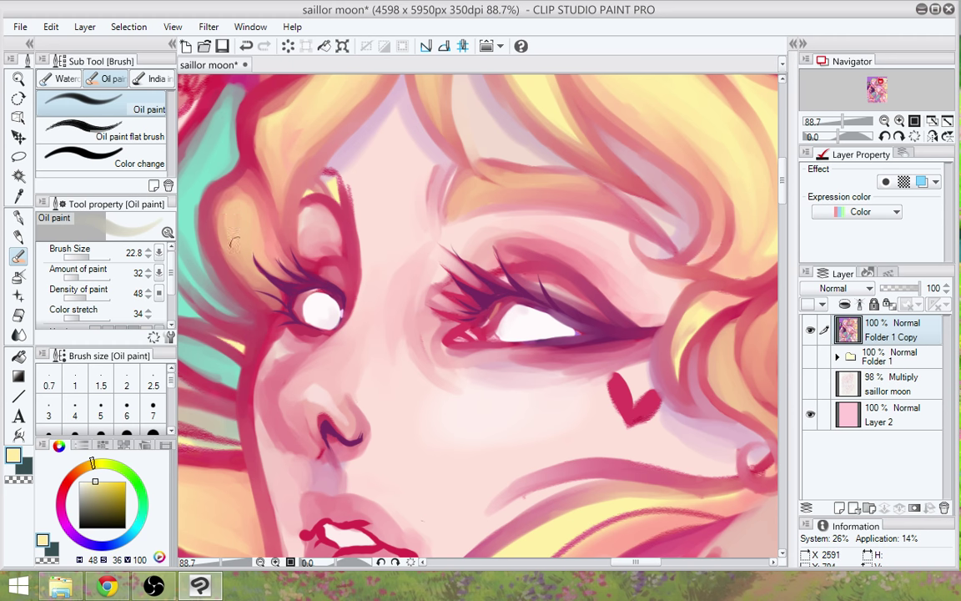
Sample berry red and peach to repaint the far eyebrow's outline and fill, covering the stray yellow patch
{"action": "left_click_drag", "start_coordinate": [509, 309], "coordinate": [496, 407]}
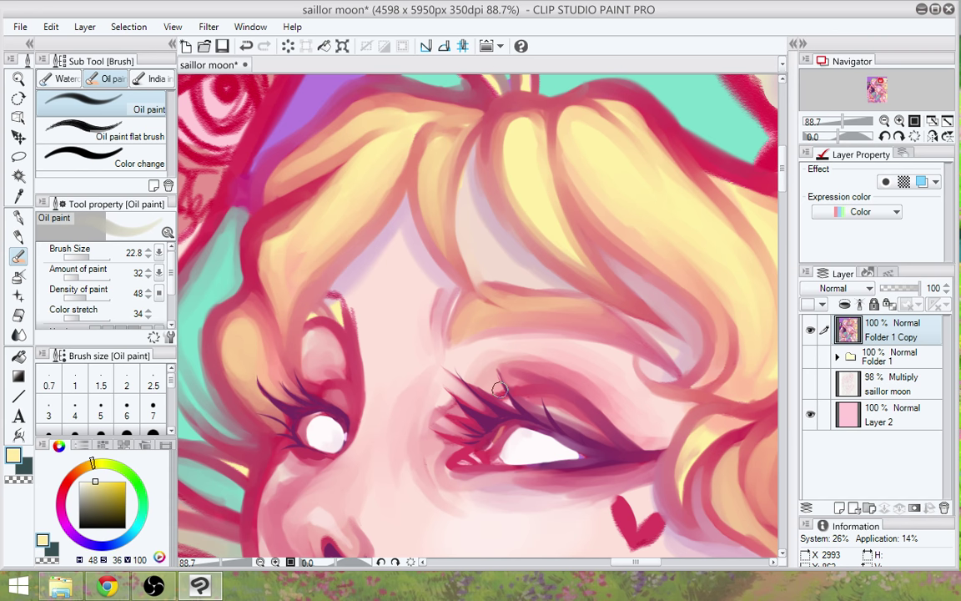
{"action": "mouse_move", "coordinate": [366, 340]}
{"action": "left_mouse_down"}
{"action": "mouse_move", "coordinate": [374, 408]}
{"action": "mouse_move", "coordinate": [349, 372]}
{"action": "left_mouse_up"}
{"action": "left_click", "coordinate": [360, 412], "text": "alt"}
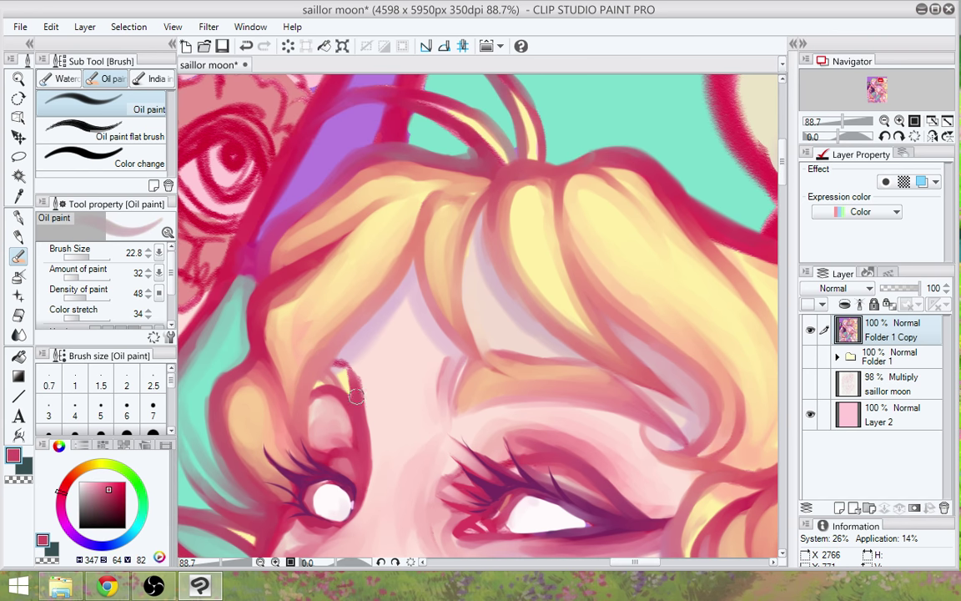
{"action": "left_click", "coordinate": [350, 387], "text": "alt"}
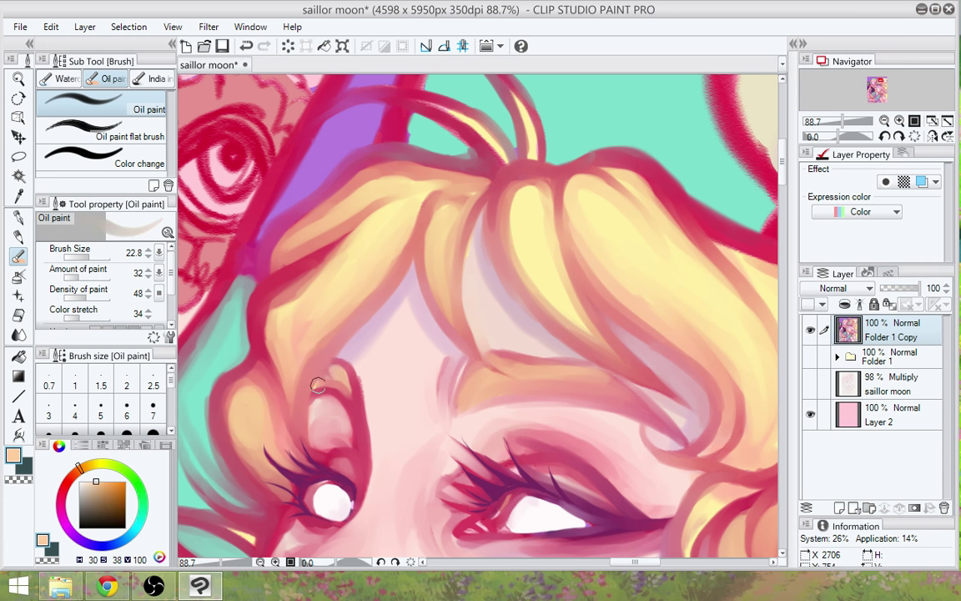
{"action": "left_click_drag", "start_coordinate": [318, 385], "coordinate": [332, 369]}
Sample the background purple and paint round violet irises in both eyes
{"action": "mouse_move", "coordinate": [565, 472]}
{"action": "left_mouse_down"}
{"action": "mouse_move", "coordinate": [564, 453]}
{"action": "mouse_move", "coordinate": [482, 443]}
{"action": "left_mouse_up"}
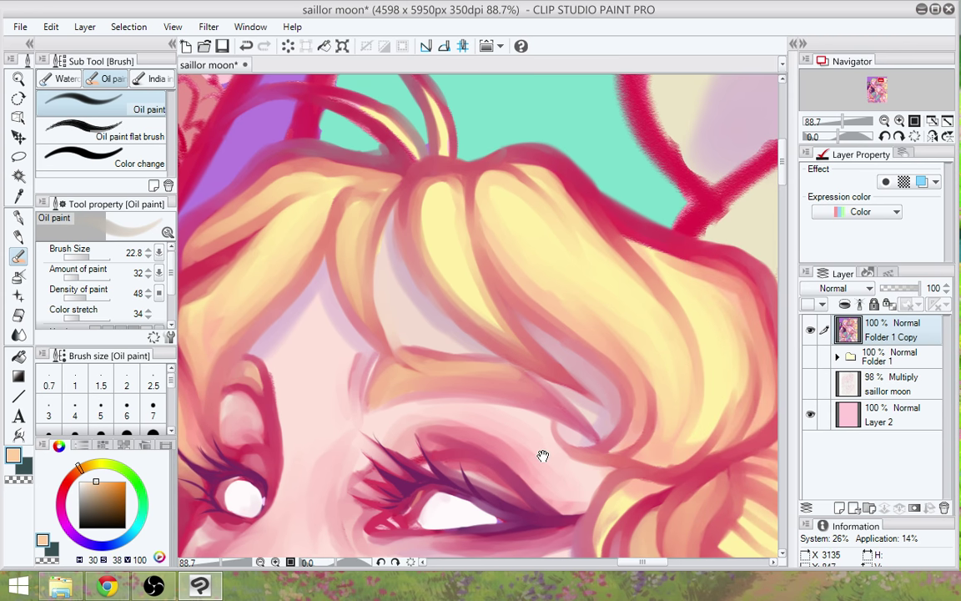
{"action": "mouse_move", "coordinate": [498, 485]}
{"action": "left_mouse_down"}
{"action": "mouse_move", "coordinate": [612, 379]}
{"action": "mouse_move", "coordinate": [489, 321]}
{"action": "mouse_move", "coordinate": [515, 294]}
{"action": "left_mouse_up"}
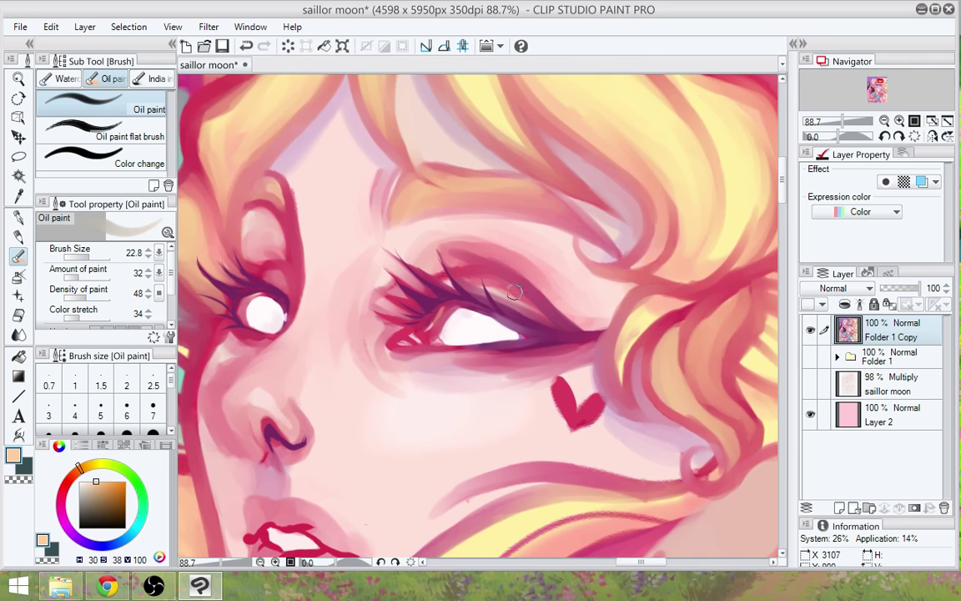
{"action": "scroll", "coordinate": [490, 394], "scroll_direction": "down", "scroll_amount": 4}
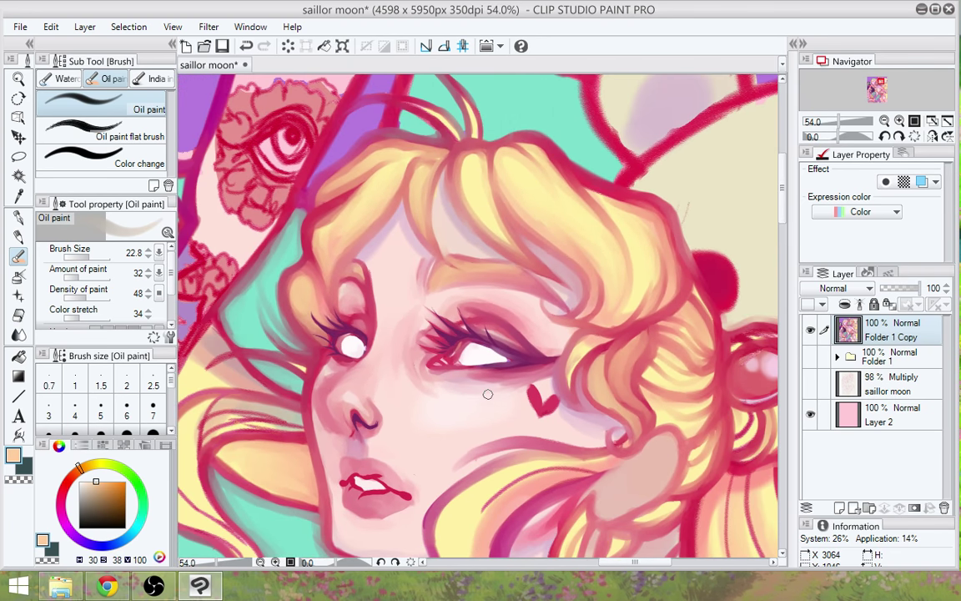
{"action": "scroll", "coordinate": [488, 393], "scroll_direction": "up", "scroll_amount": 1}
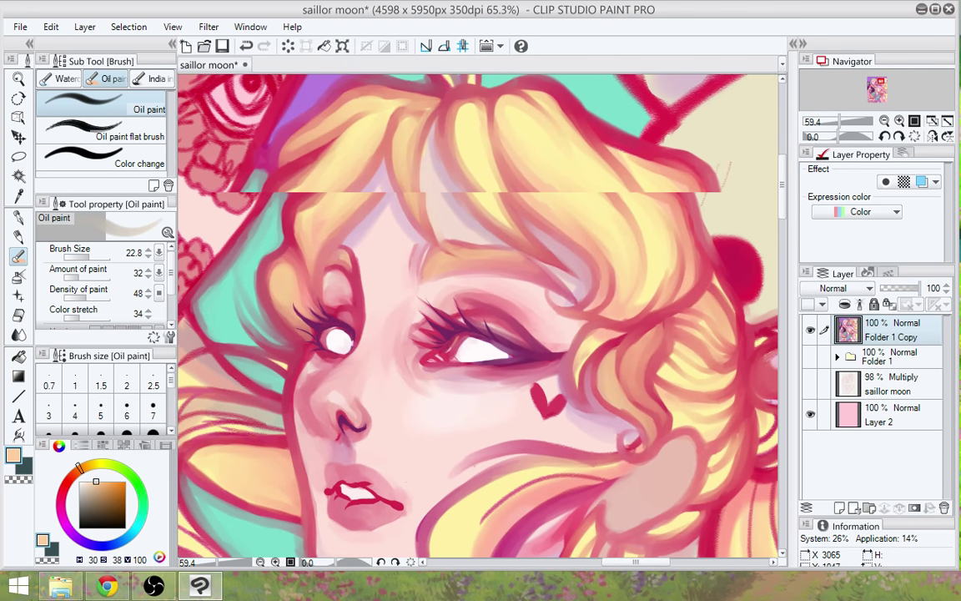
{"action": "scroll", "coordinate": [488, 394], "scroll_direction": "down", "scroll_amount": 4}
{"action": "left_click", "coordinate": [389, 166], "text": "alt"}
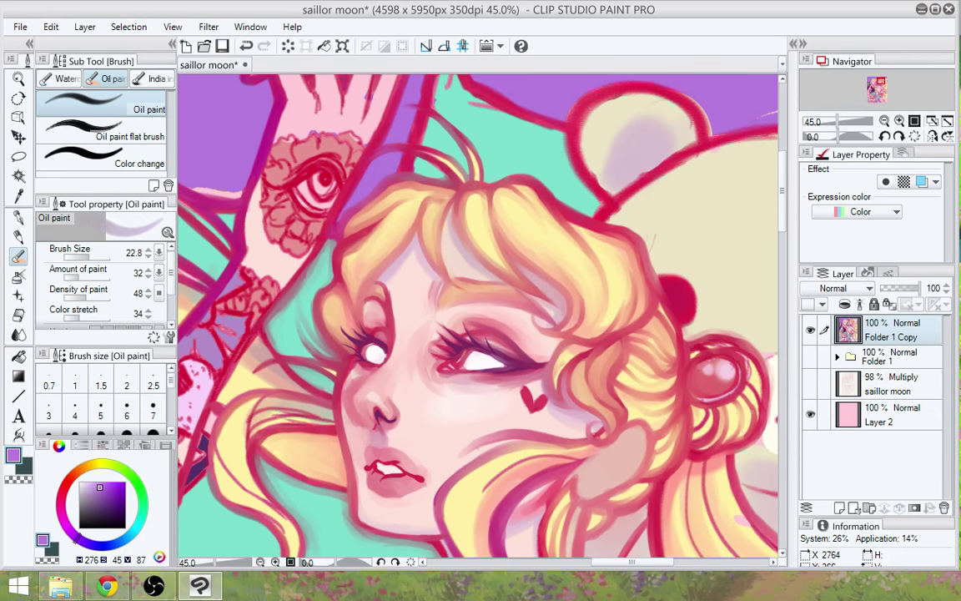
{"action": "scroll", "coordinate": [484, 367], "scroll_direction": "up", "scroll_amount": 4}
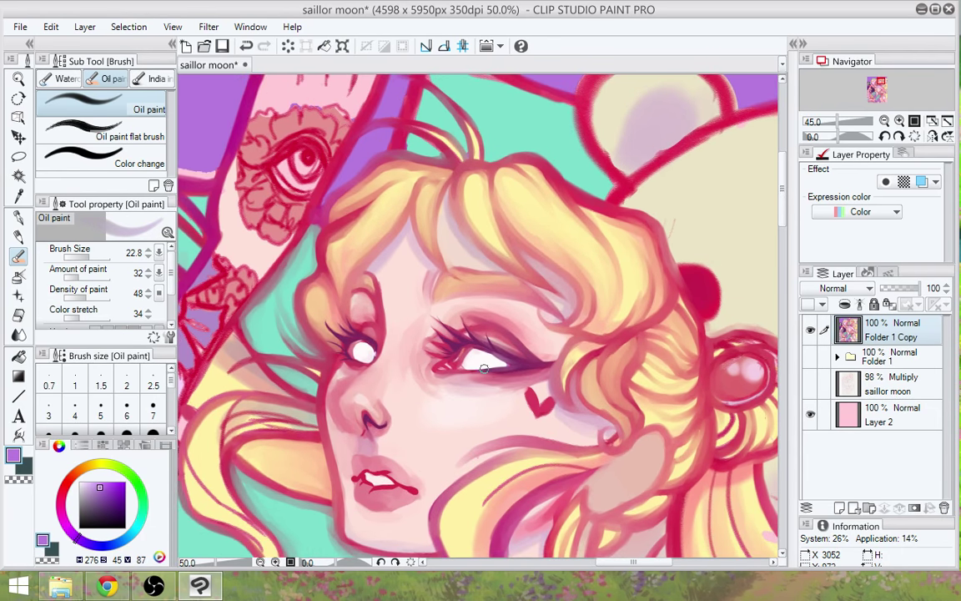
{"action": "mouse_move", "coordinate": [467, 343]}
{"action": "left_mouse_down"}
{"action": "mouse_move", "coordinate": [457, 350]}
{"action": "mouse_move", "coordinate": [461, 333]}
{"action": "mouse_move", "coordinate": [484, 339]}
{"action": "mouse_move", "coordinate": [481, 353]}
{"action": "mouse_move", "coordinate": [457, 338]}
{"action": "mouse_move", "coordinate": [458, 359]}
{"action": "mouse_move", "coordinate": [472, 359]}
{"action": "mouse_move", "coordinate": [442, 345]}
{"action": "mouse_move", "coordinate": [462, 336]}
{"action": "mouse_move", "coordinate": [470, 362]}
{"action": "mouse_move", "coordinate": [478, 349]}
{"action": "left_mouse_up"}
{"action": "scroll", "coordinate": [450, 429], "scroll_direction": "down", "scroll_amount": 2}
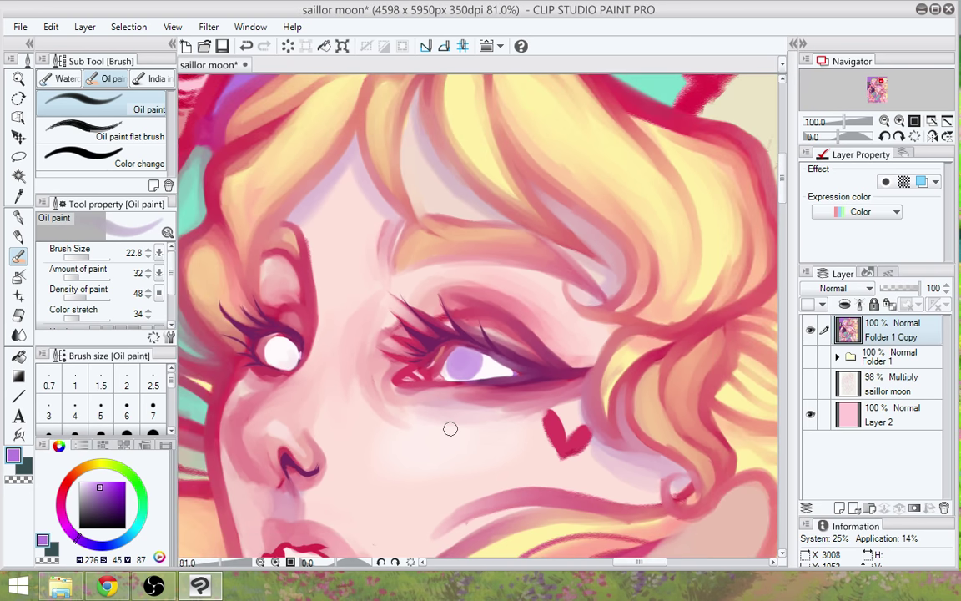
{"action": "scroll", "coordinate": [450, 429], "scroll_direction": "up", "scroll_amount": 2}
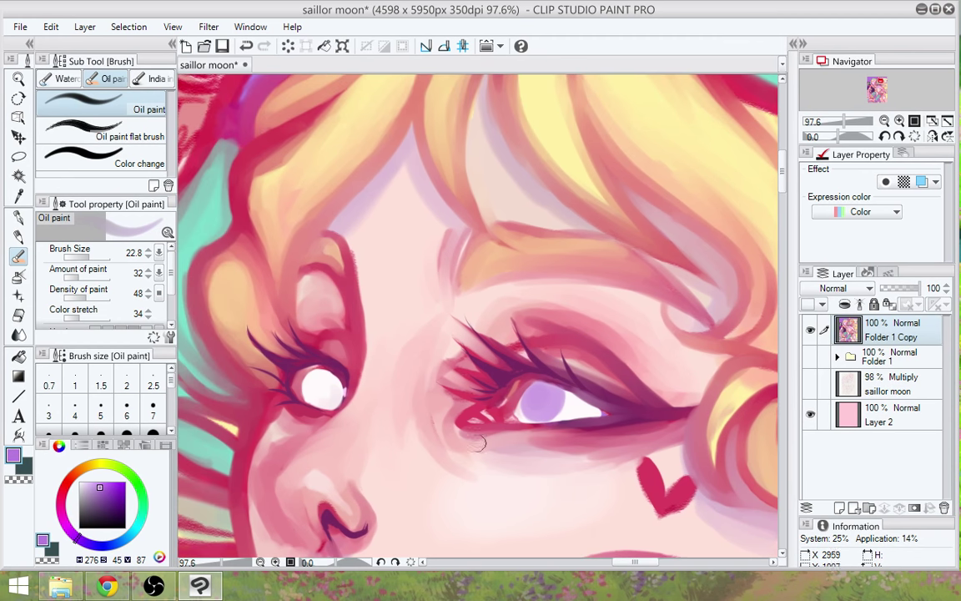
{"action": "mouse_move", "coordinate": [324, 380]}
{"action": "left_mouse_down"}
{"action": "mouse_move", "coordinate": [312, 380]}
{"action": "mouse_move", "coordinate": [322, 382]}
{"action": "mouse_move", "coordinate": [314, 396]}
{"action": "left_mouse_up"}
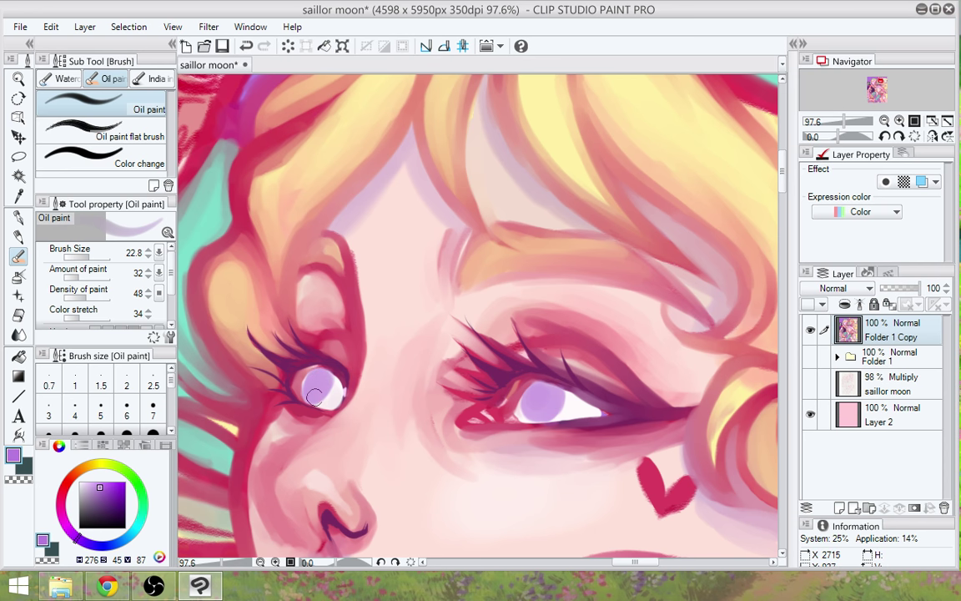
Examine the new violet irises against the whole face and upper portrait
{"action": "scroll", "coordinate": [567, 446], "scroll_direction": "down", "scroll_amount": 5}
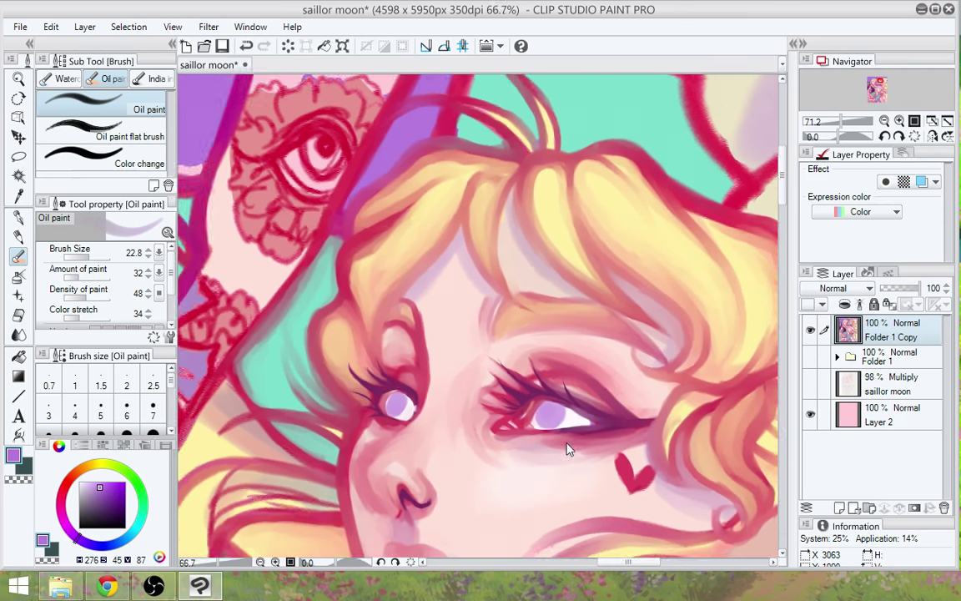
{"action": "scroll", "coordinate": [566, 442], "scroll_direction": "down", "scroll_amount": 2}
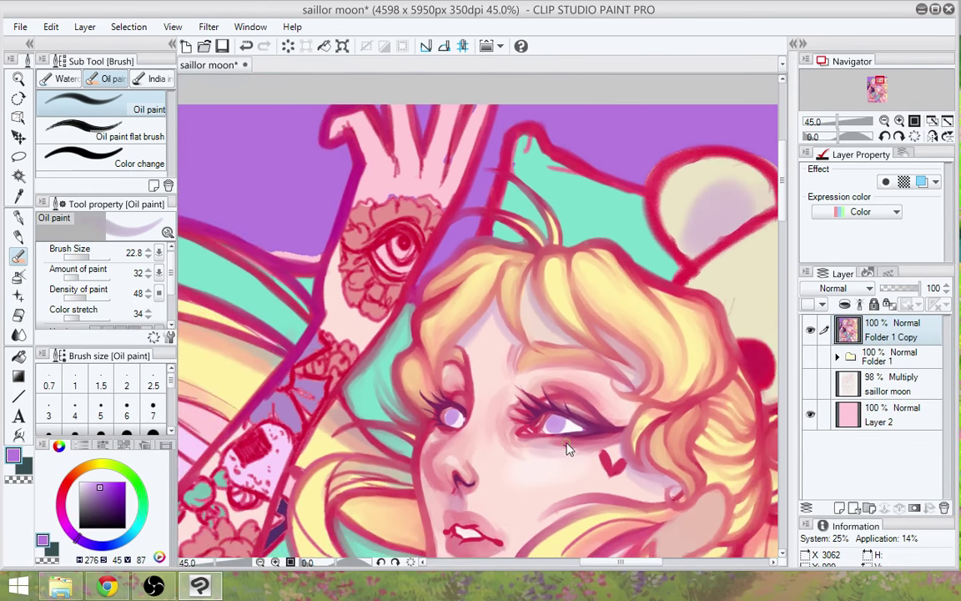
{"action": "scroll", "coordinate": [567, 448], "scroll_direction": "down", "scroll_amount": 1}
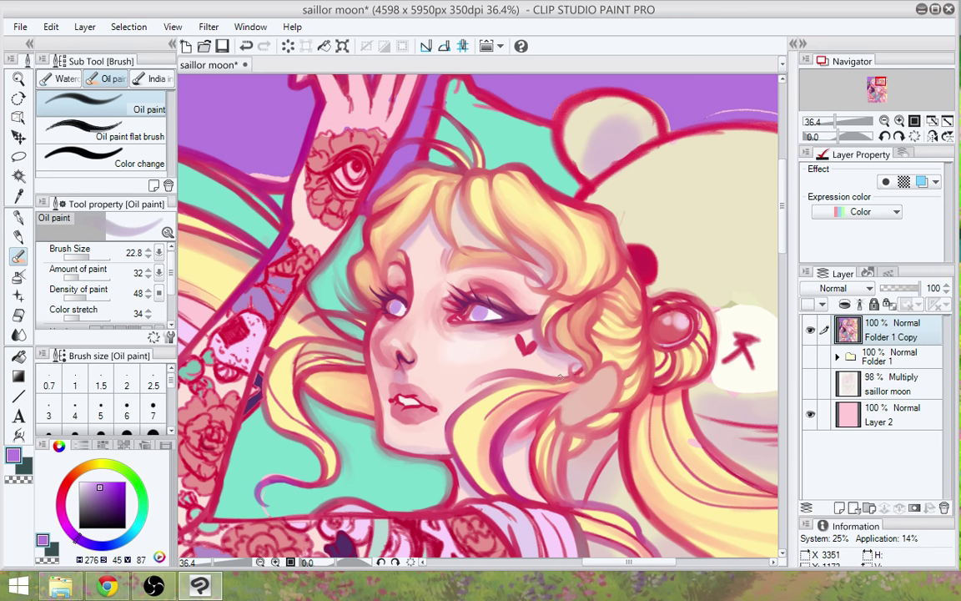
{"action": "scroll", "coordinate": [458, 345], "scroll_direction": "up", "scroll_amount": 1}
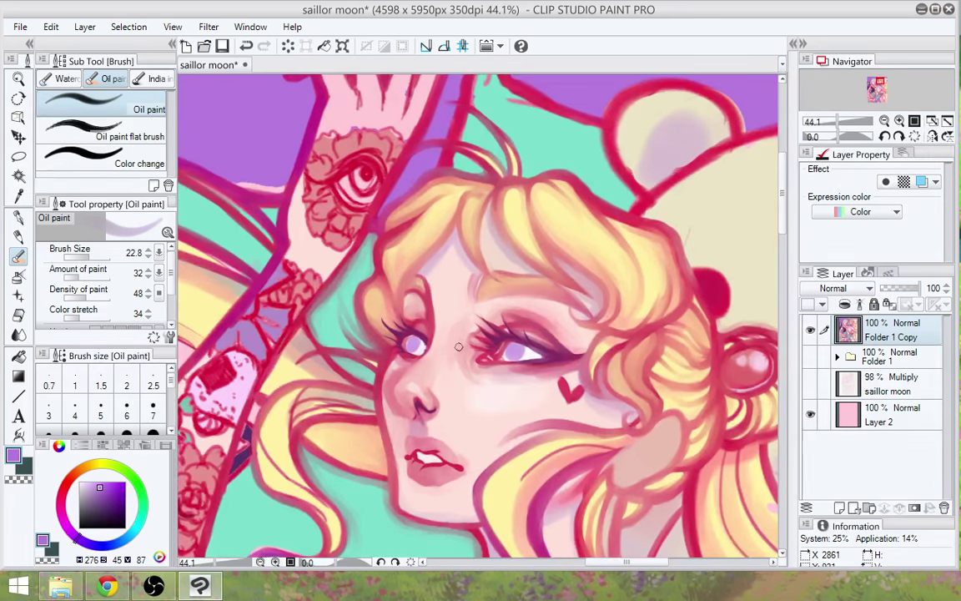
{"action": "mouse_move", "coordinate": [609, 497]}
{"action": "left_mouse_down"}
{"action": "mouse_move", "coordinate": [616, 394]}
{"action": "mouse_move", "coordinate": [650, 459]}
{"action": "mouse_move", "coordinate": [523, 482]}
{"action": "mouse_move", "coordinate": [597, 503]}
{"action": "mouse_move", "coordinate": [518, 440]}
{"action": "left_mouse_up"}
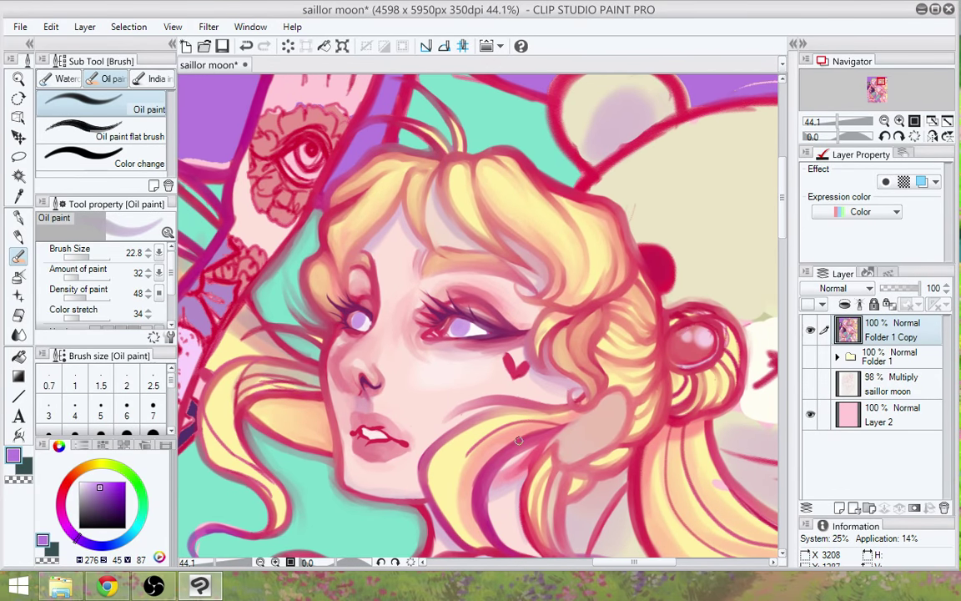
{"action": "scroll", "coordinate": [518, 440], "scroll_direction": "down", "scroll_amount": 2}
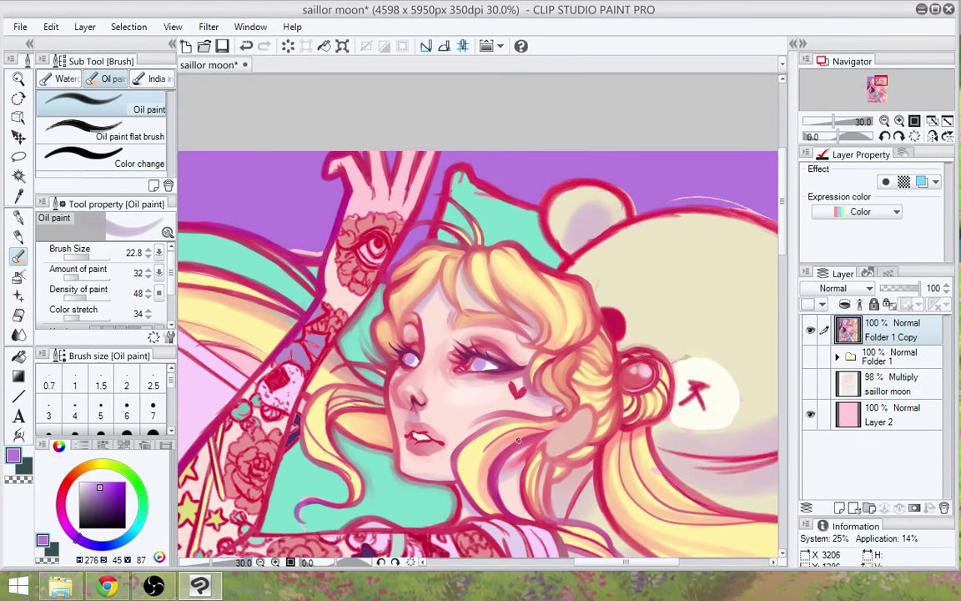
{"action": "scroll", "coordinate": [519, 447], "scroll_direction": "up", "scroll_amount": 2}
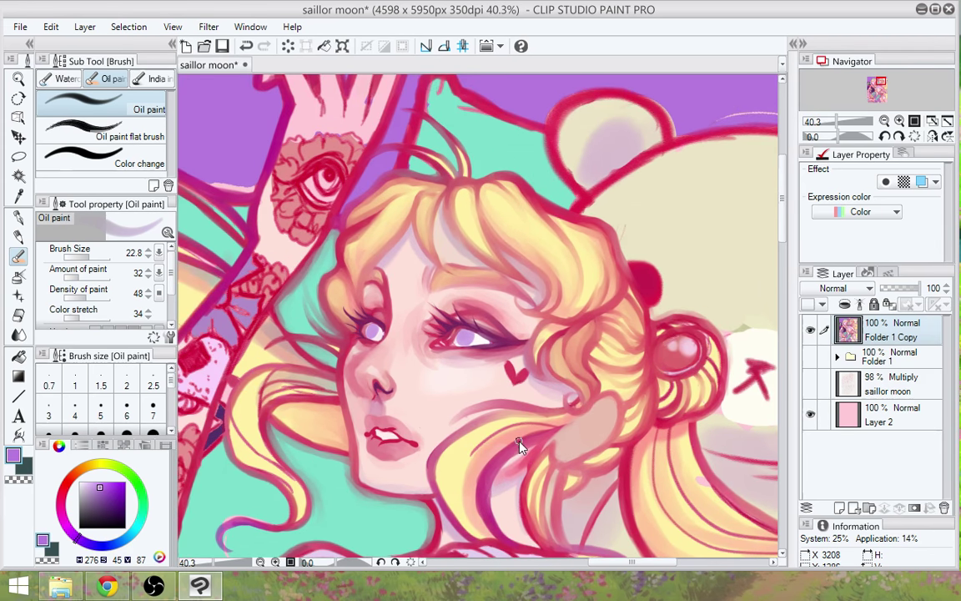
Sample dark plum from the near eye's lashes and paint upper shading and pupils into both violet irises with a 10.3 oil paint brush
{"action": "scroll", "coordinate": [515, 444], "scroll_direction": "up", "scroll_amount": 5}
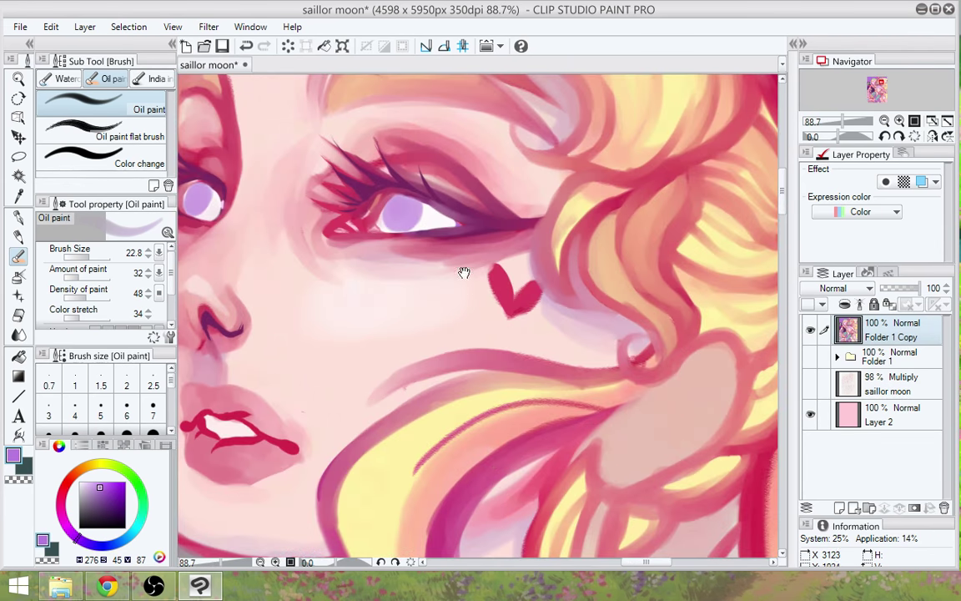
{"action": "left_click_drag", "start_coordinate": [463, 272], "coordinate": [532, 429]}
{"action": "left_click", "coordinate": [434, 349], "text": "alt"}
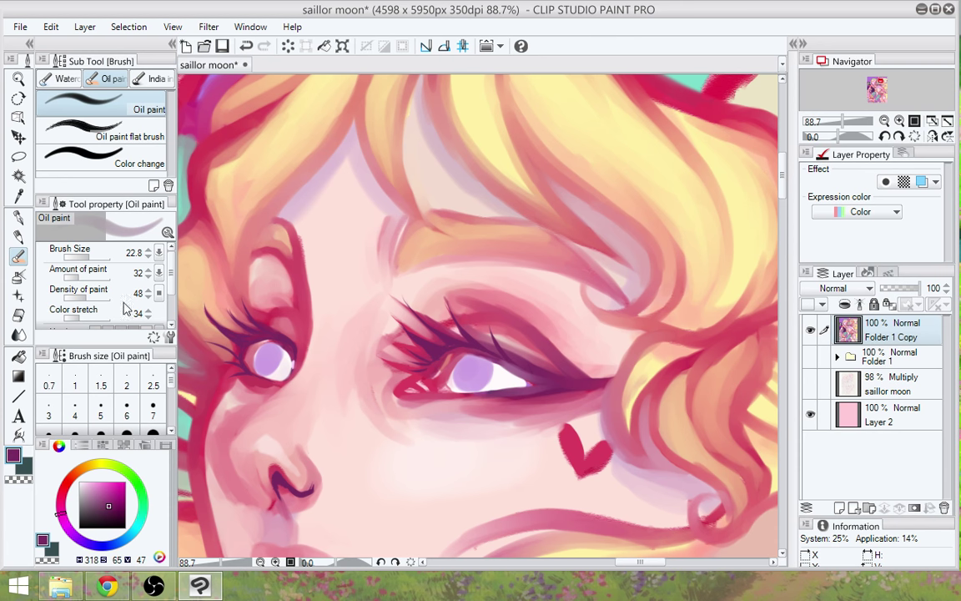
{"action": "left_click_drag", "start_coordinate": [88, 257], "coordinate": [90, 258]}
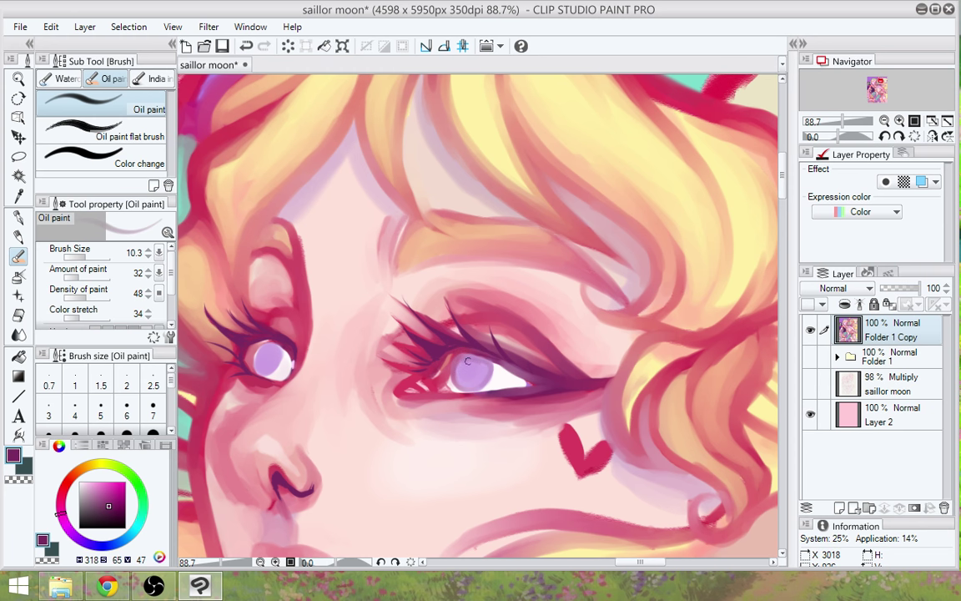
{"action": "left_click_drag", "start_coordinate": [473, 361], "coordinate": [466, 366]}
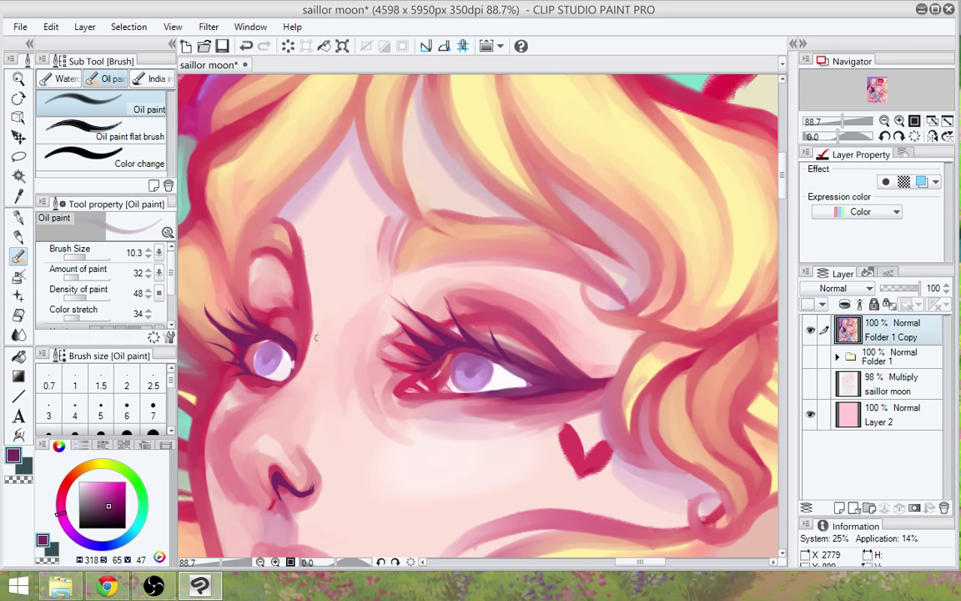
{"action": "key", "text": "p"}
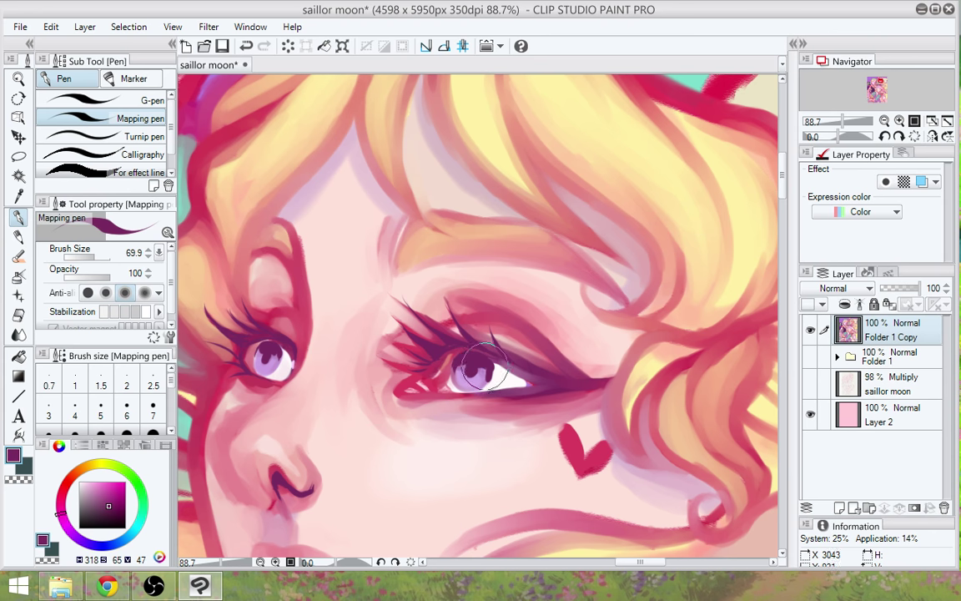
Mark the far nostril with a small dark plum stroke using the Mapping pen
{"action": "left_click_drag", "start_coordinate": [523, 495], "coordinate": [583, 470]}
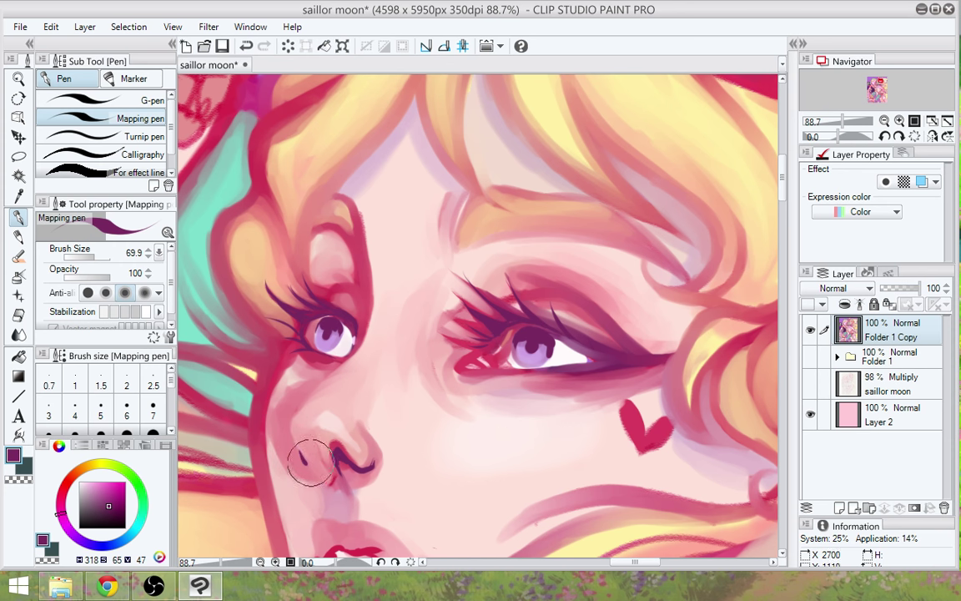
{"action": "key", "text": "ctrl+z"}
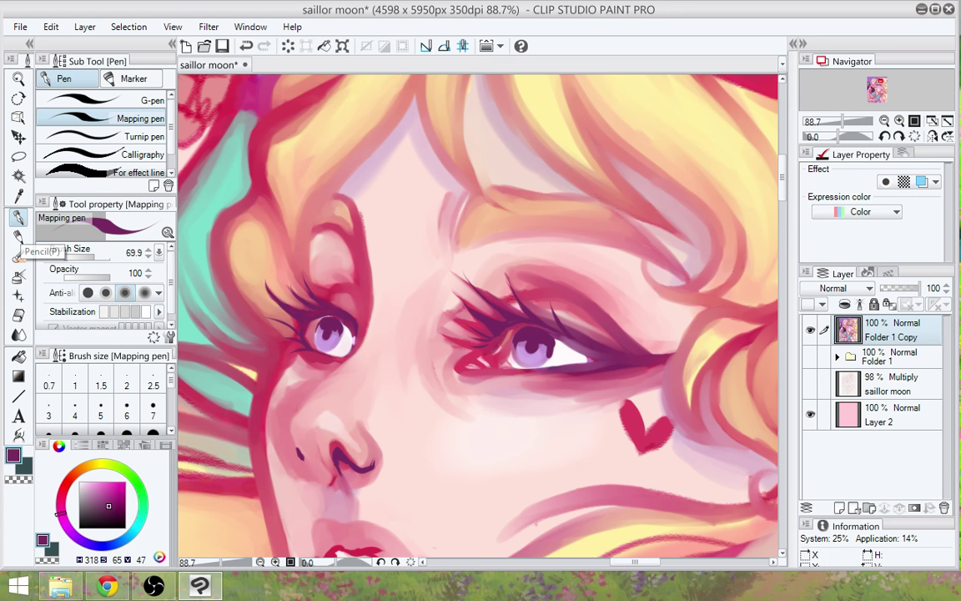
{"action": "left_click", "coordinate": [350, 423]}
Try to trim the far nostril mark with pale skin tone sampled from the cheek
{"action": "left_click", "coordinate": [399, 411], "text": "alt"}
{"action": "left_click_drag", "start_coordinate": [293, 449], "coordinate": [298, 459]}
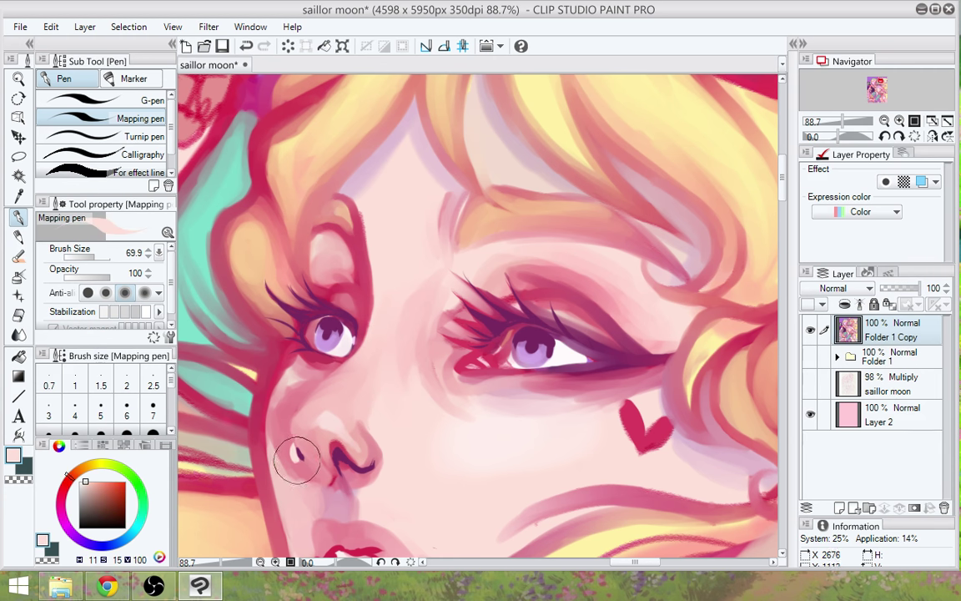
{"action": "key", "text": "ctrl+z"}
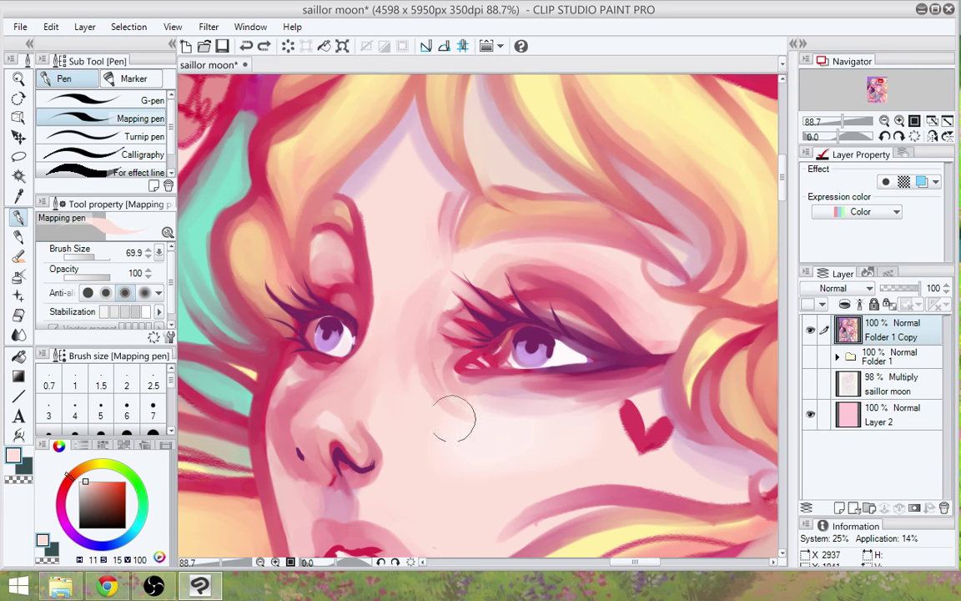
Sample a mid pink from the nose shading and tidy the edge of the far nostril mark
{"action": "left_click", "coordinate": [323, 468], "text": "alt"}
{"action": "left_click", "coordinate": [324, 464], "text": "alt"}
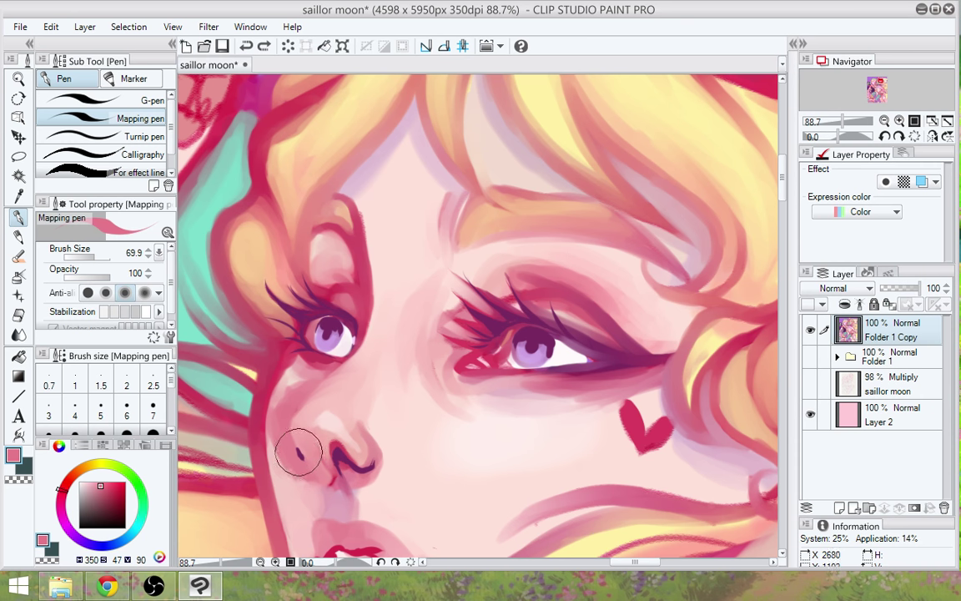
{"action": "left_click", "coordinate": [325, 447], "text": "alt"}
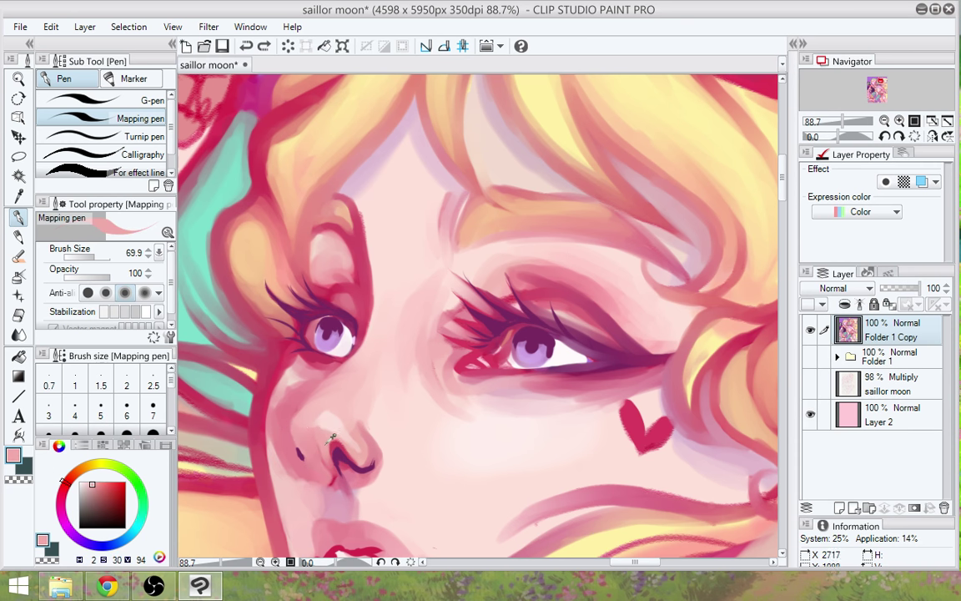
{"action": "left_click_drag", "start_coordinate": [297, 452], "coordinate": [293, 442]}
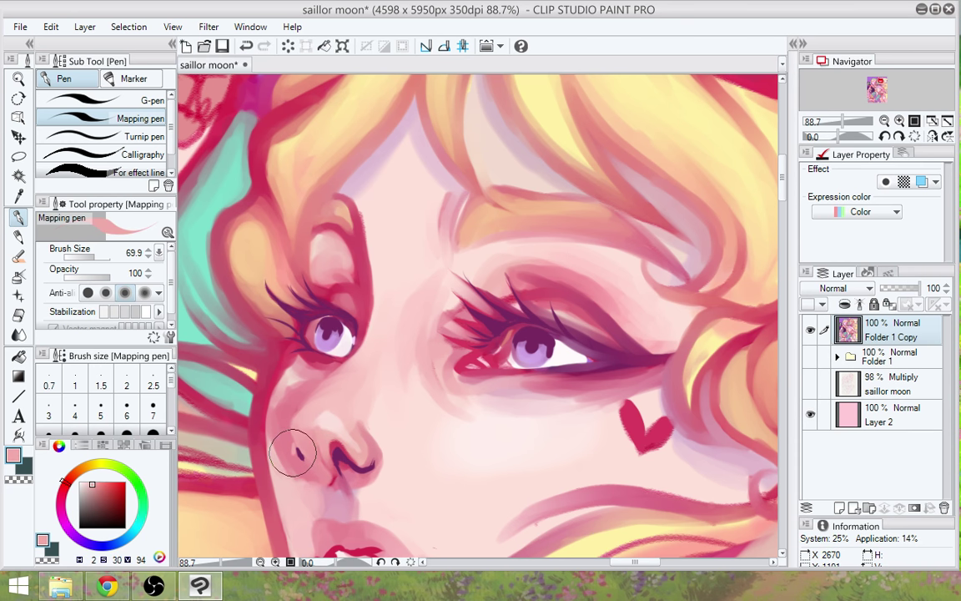
Sample crimson from the red ball, thicken the outline along the hair's outer edge with the Mapping pen, and blend it with 22.8 oil paint
{"action": "scroll", "coordinate": [556, 433], "scroll_direction": "down", "scroll_amount": 3}
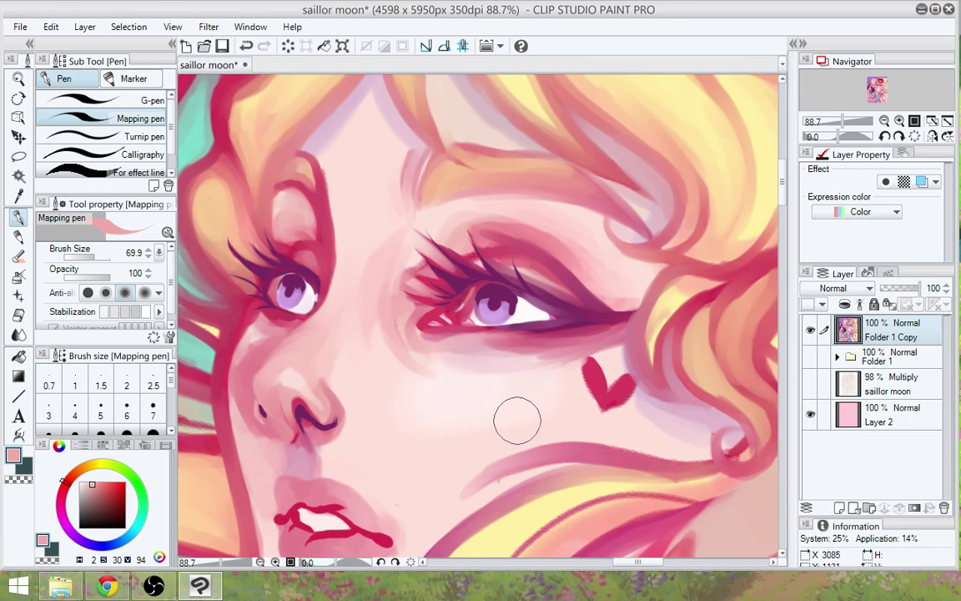
{"action": "scroll", "coordinate": [517, 419], "scroll_direction": "down", "scroll_amount": 3}
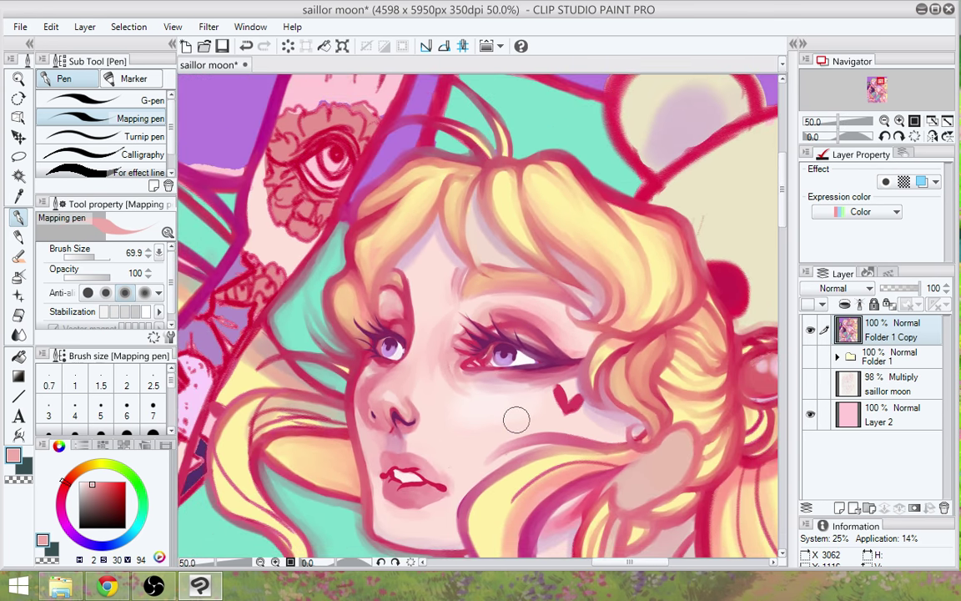
{"action": "scroll", "coordinate": [516, 416], "scroll_direction": "up", "scroll_amount": 2}
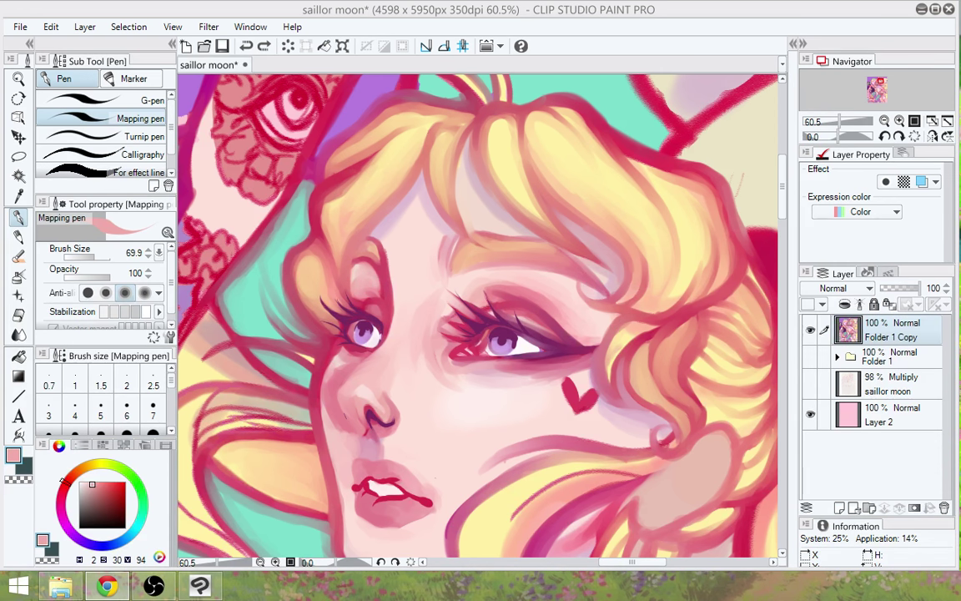
{"action": "left_click", "coordinate": [635, 384]}
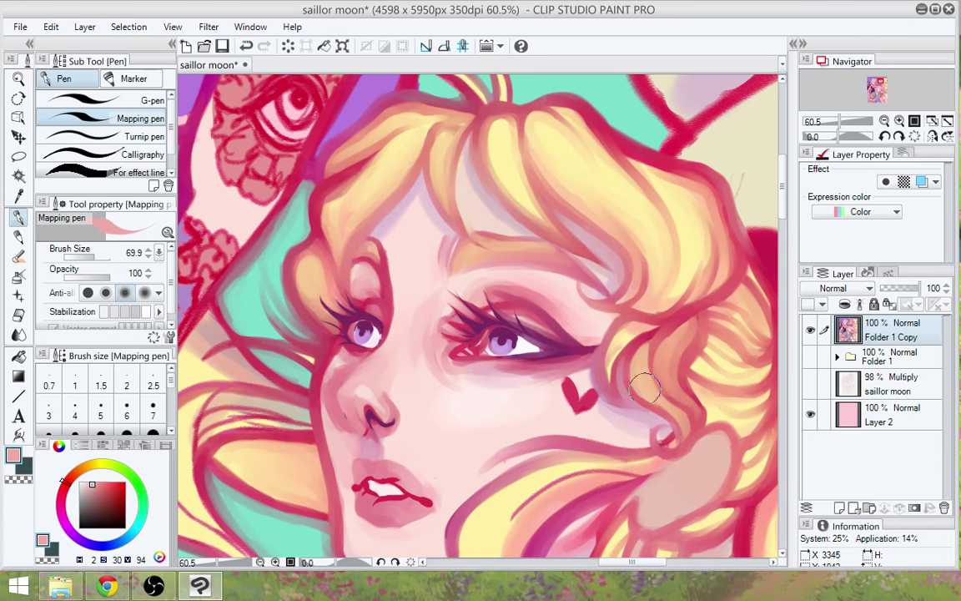
{"action": "mouse_move", "coordinate": [644, 451]}
{"action": "left_mouse_down"}
{"action": "mouse_move", "coordinate": [570, 375]}
{"action": "mouse_move", "coordinate": [531, 461]}
{"action": "mouse_move", "coordinate": [498, 483]}
{"action": "left_mouse_up"}
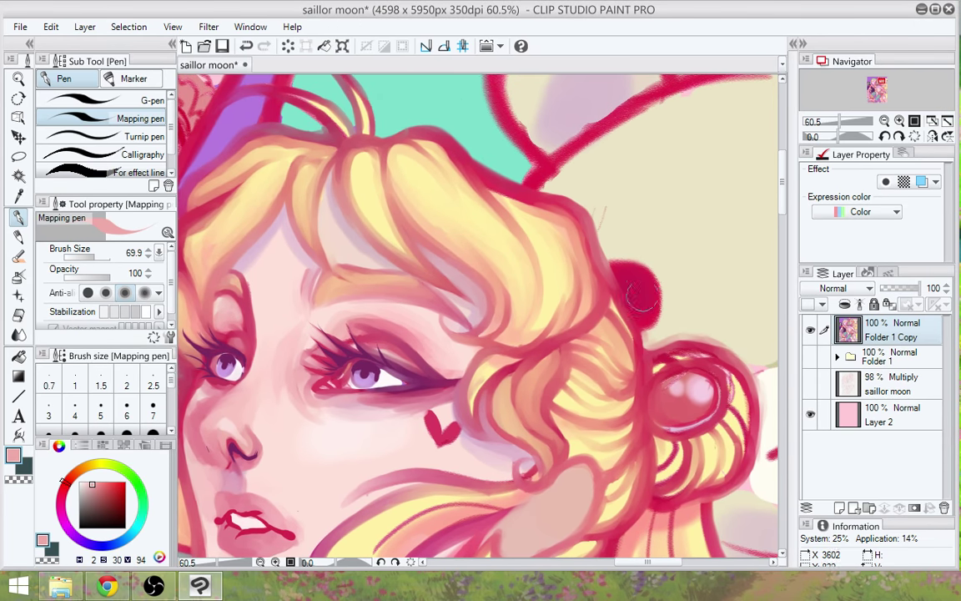
{"action": "left_click", "coordinate": [641, 287], "text": "alt"}
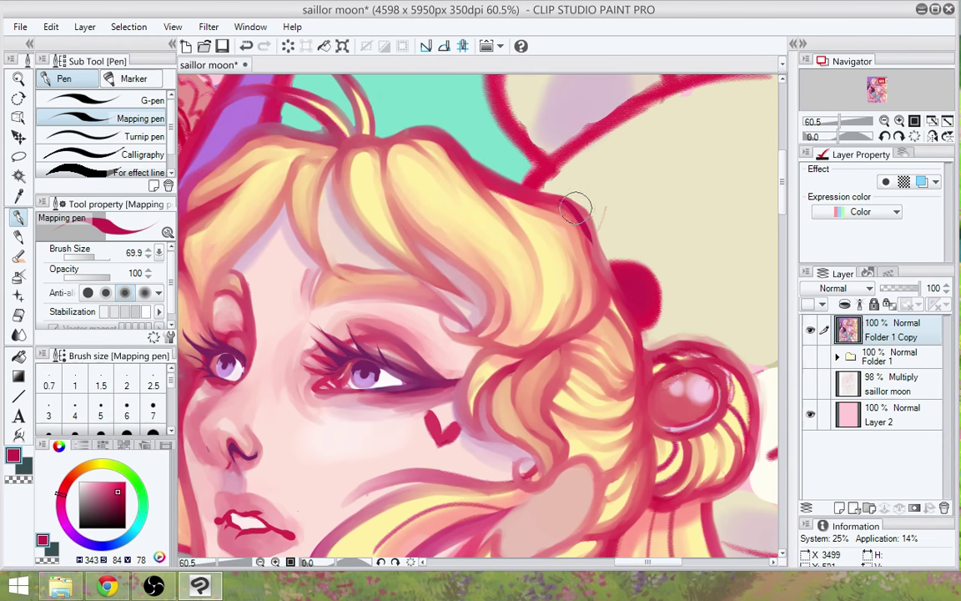
{"action": "mouse_move", "coordinate": [579, 206]}
{"action": "left_mouse_down"}
{"action": "mouse_move", "coordinate": [598, 272]}
{"action": "mouse_move", "coordinate": [586, 218]}
{"action": "mouse_move", "coordinate": [604, 275]}
{"action": "mouse_move", "coordinate": [590, 232]}
{"action": "mouse_move", "coordinate": [622, 288]}
{"action": "left_mouse_up"}
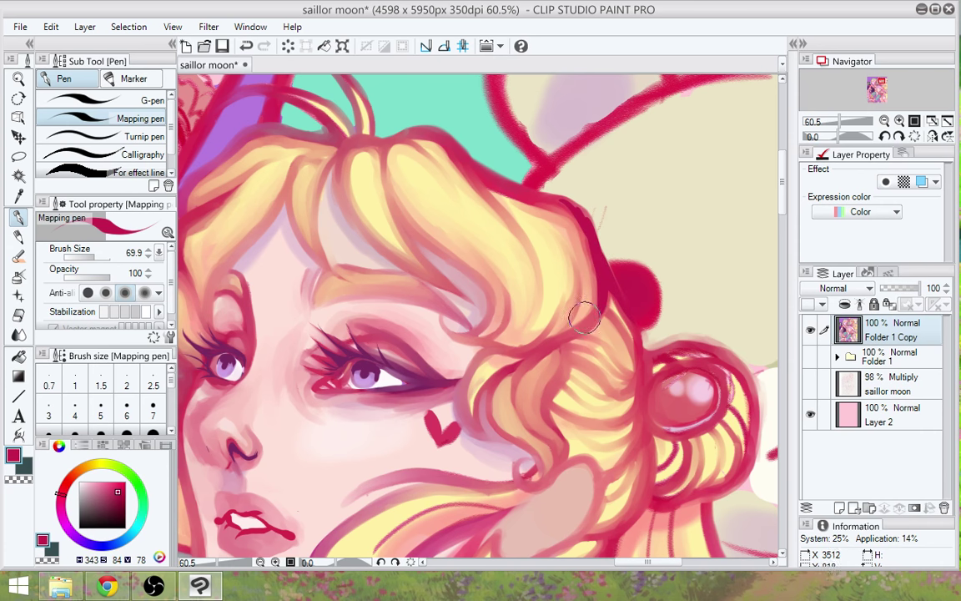
{"action": "left_click_drag", "start_coordinate": [553, 197], "coordinate": [587, 221]}
{"action": "left_click", "coordinate": [18, 256]}
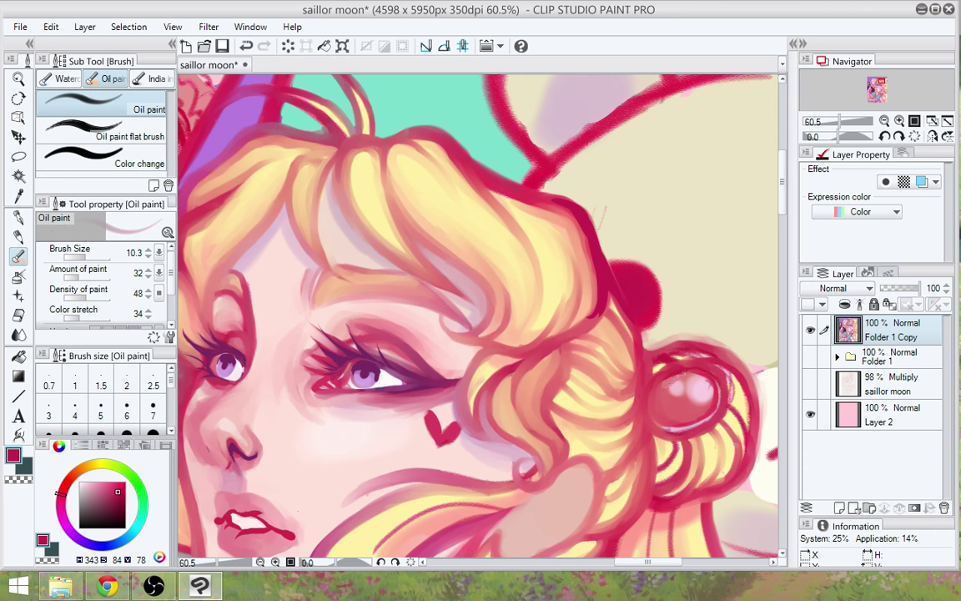
{"action": "left_click", "coordinate": [89, 256]}
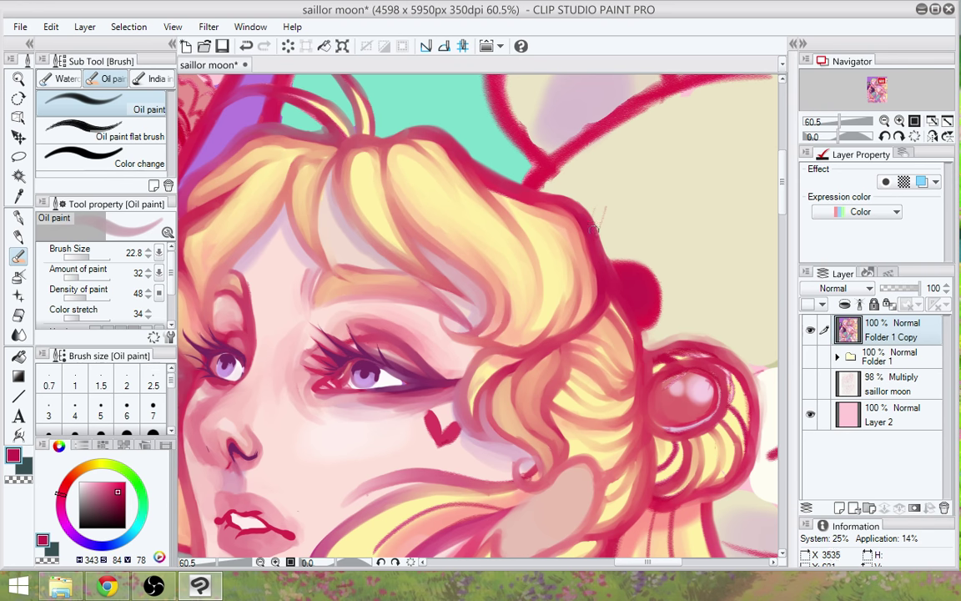
Sample light violet and dark plum from the near eye and refine the pupil and iris shading in both eyes
{"action": "left_click_drag", "start_coordinate": [621, 441], "coordinate": [665, 416]}
{"action": "left_click", "coordinate": [459, 329], "text": "alt"}
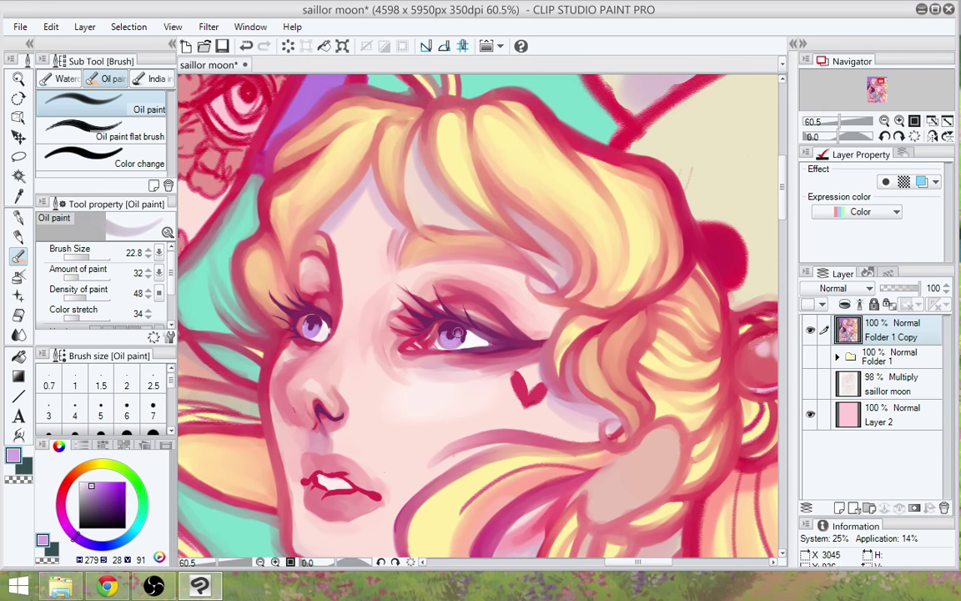
{"action": "left_click", "coordinate": [460, 335], "text": "alt"}
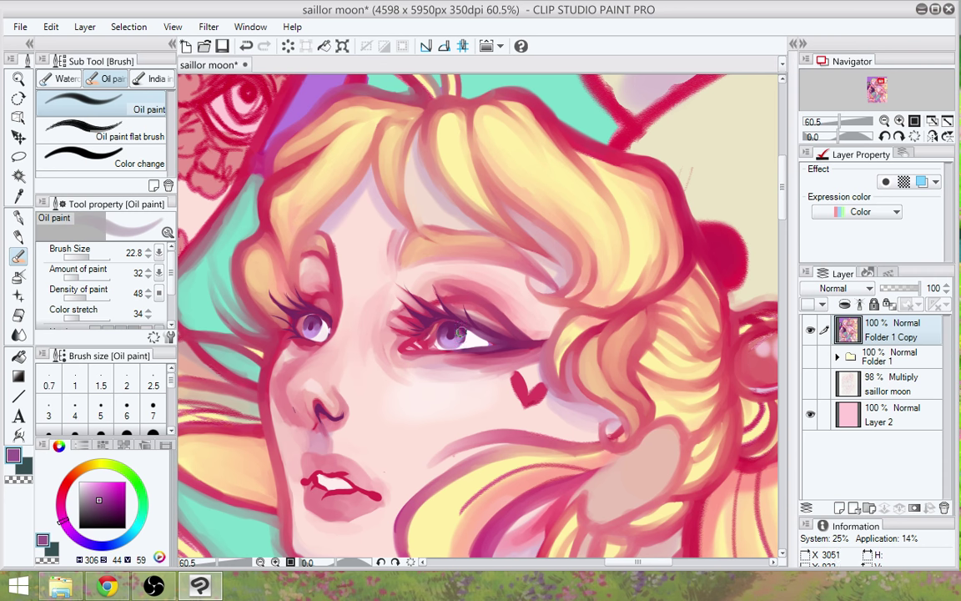
{"action": "left_click", "coordinate": [460, 334], "text": "alt"}
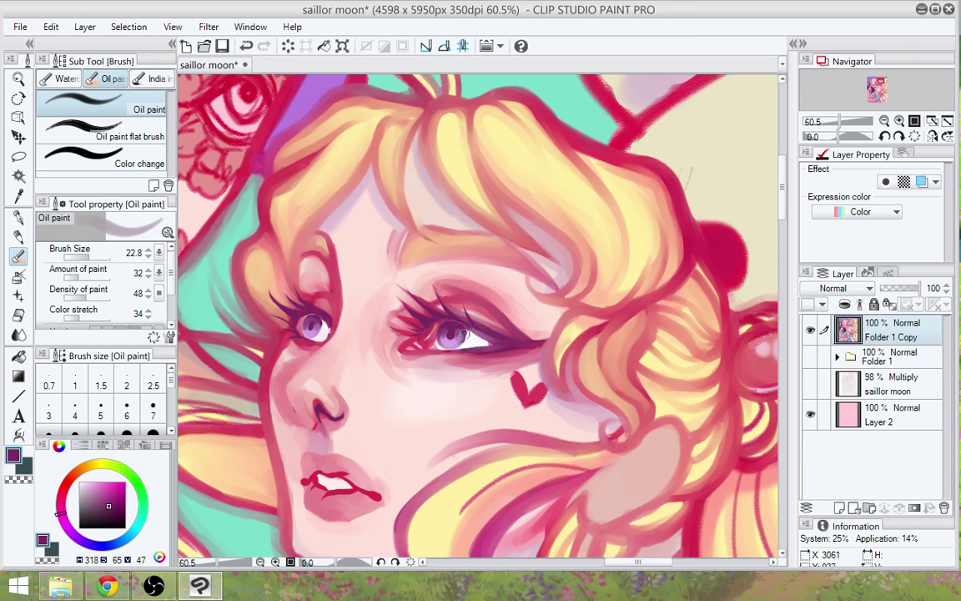
{"action": "left_click_drag", "start_coordinate": [462, 338], "coordinate": [444, 340]}
Check the face as a whole and sample berry red to touch up the hair outline beside the near eye
{"action": "scroll", "coordinate": [501, 400], "scroll_direction": "down", "scroll_amount": 1}
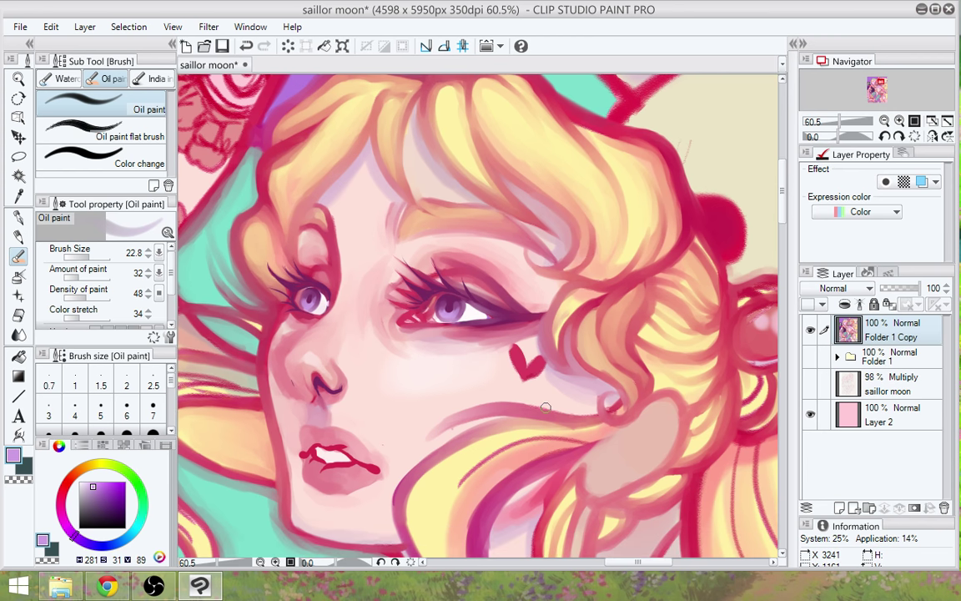
{"action": "scroll", "coordinate": [546, 413], "scroll_direction": "down", "scroll_amount": 3}
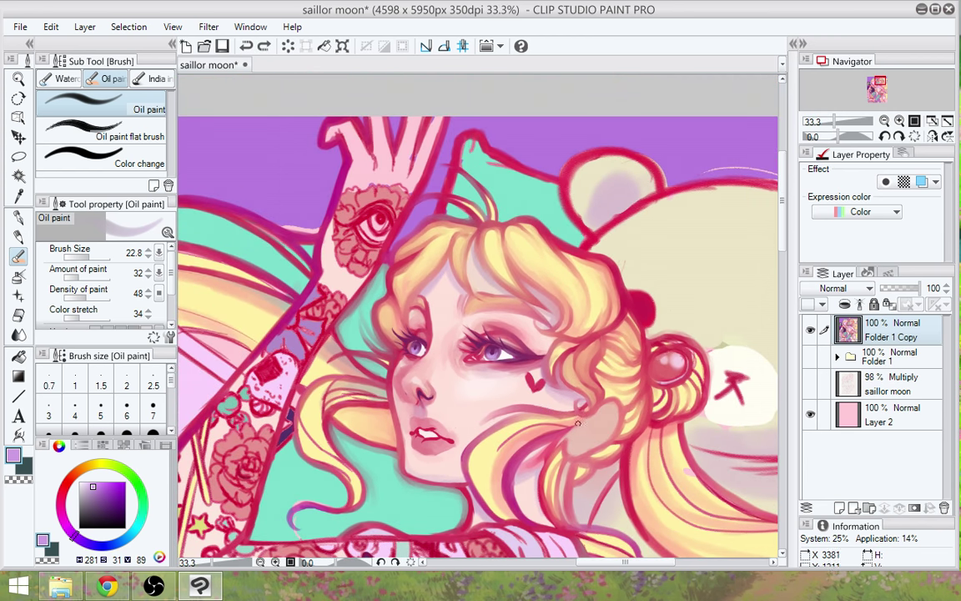
{"action": "left_click_drag", "start_coordinate": [585, 478], "coordinate": [587, 424]}
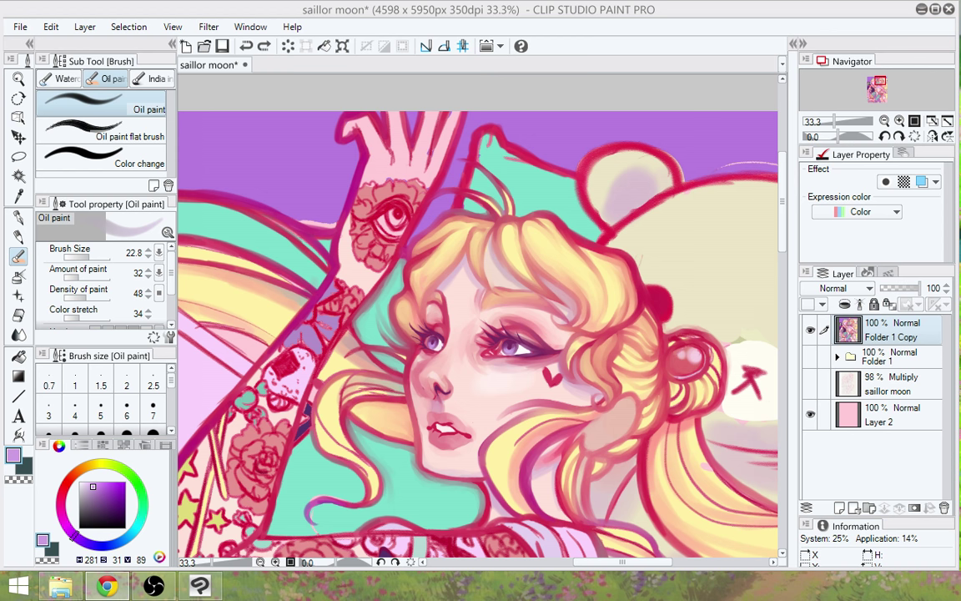
{"action": "left_click_drag", "start_coordinate": [547, 380], "coordinate": [656, 348]}
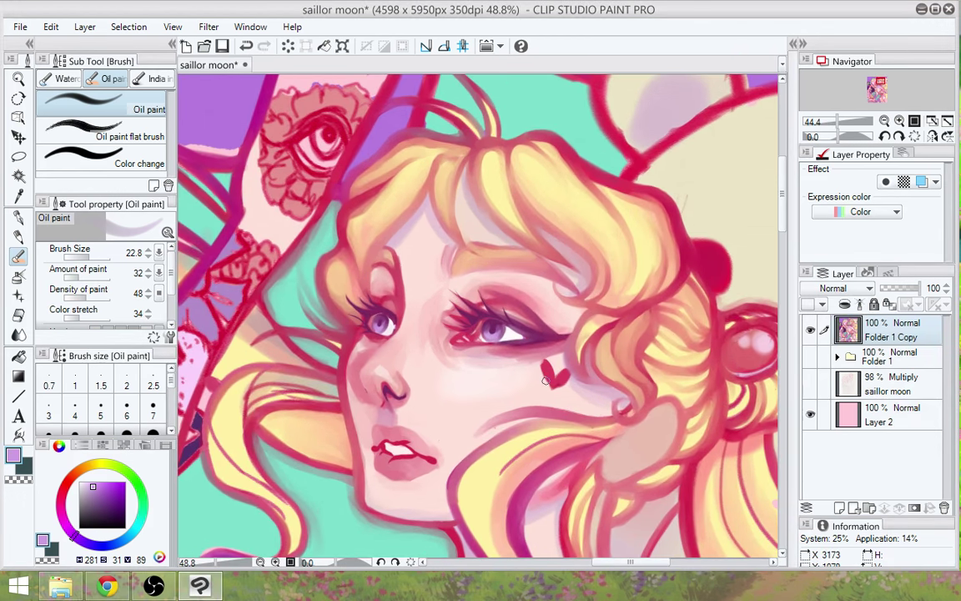
{"action": "left_click", "coordinate": [547, 289], "text": "alt"}
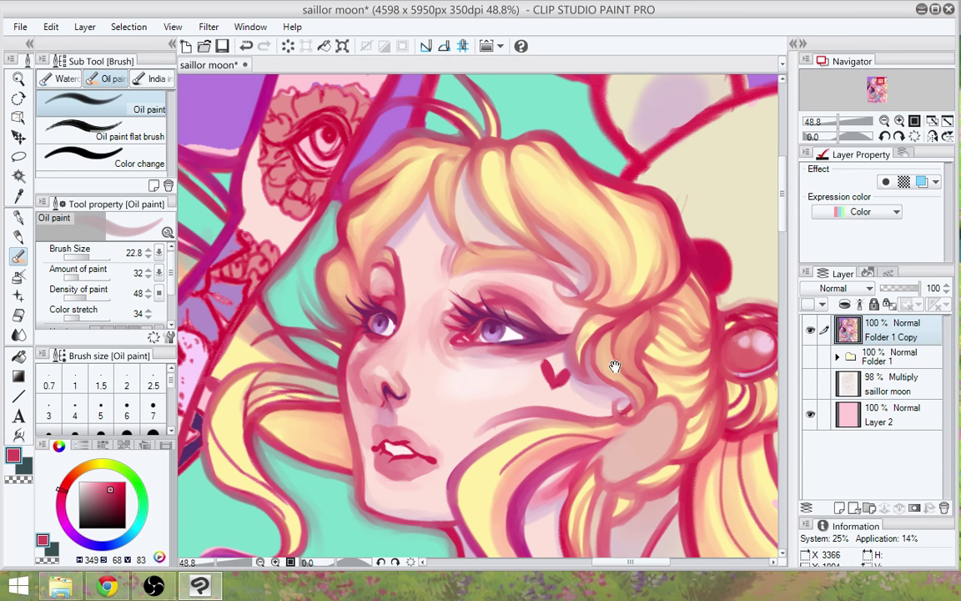
{"action": "left_click_drag", "start_coordinate": [616, 367], "coordinate": [587, 343]}
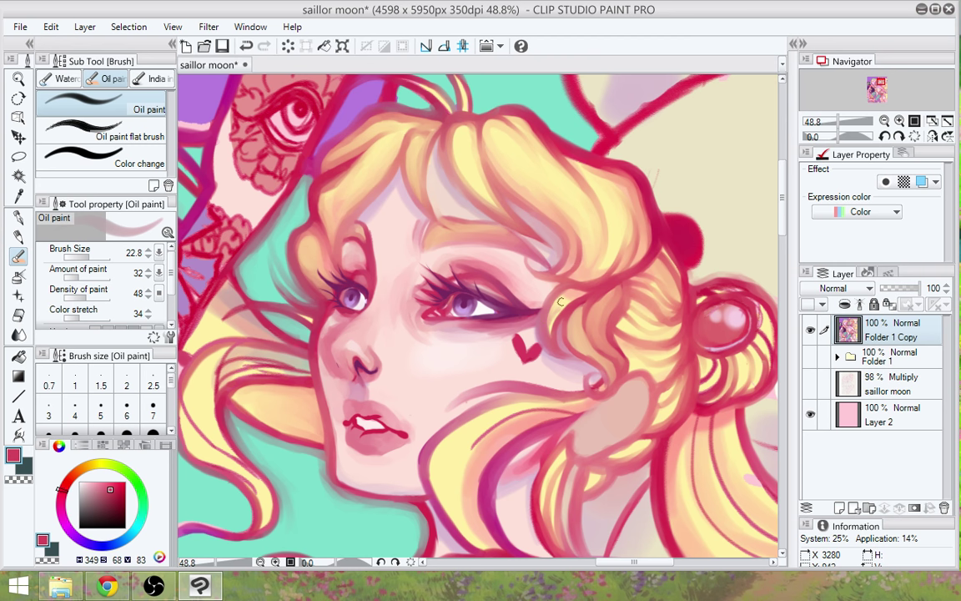
Sample crimson from the red ball, line the bangs' inner edge above the far brow with the Mapping pen, and blend it with oil paint
{"action": "left_click_drag", "start_coordinate": [519, 469], "coordinate": [489, 517]}
{"action": "left_click", "coordinate": [650, 285], "text": "alt"}
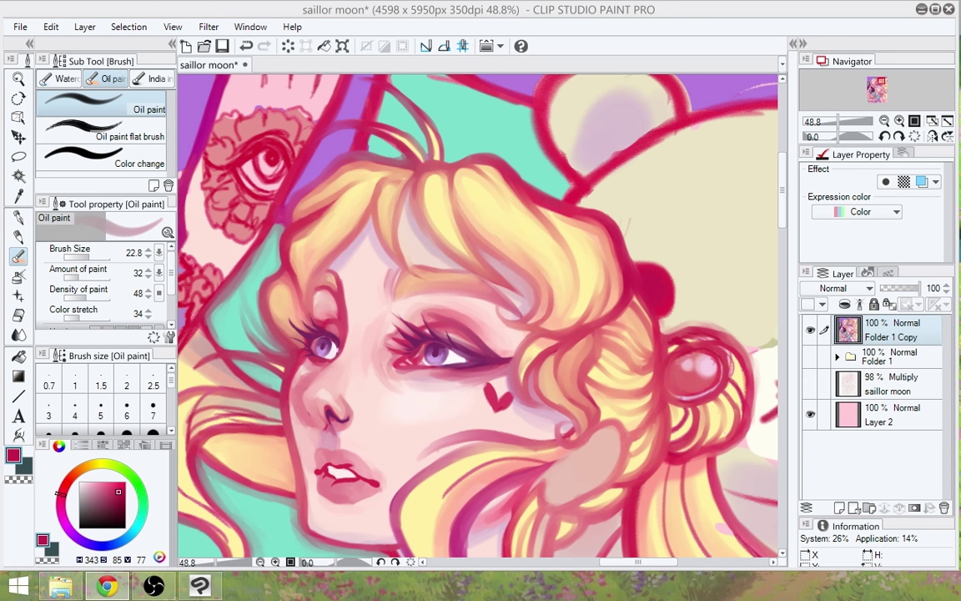
{"action": "left_click", "coordinate": [19, 215]}
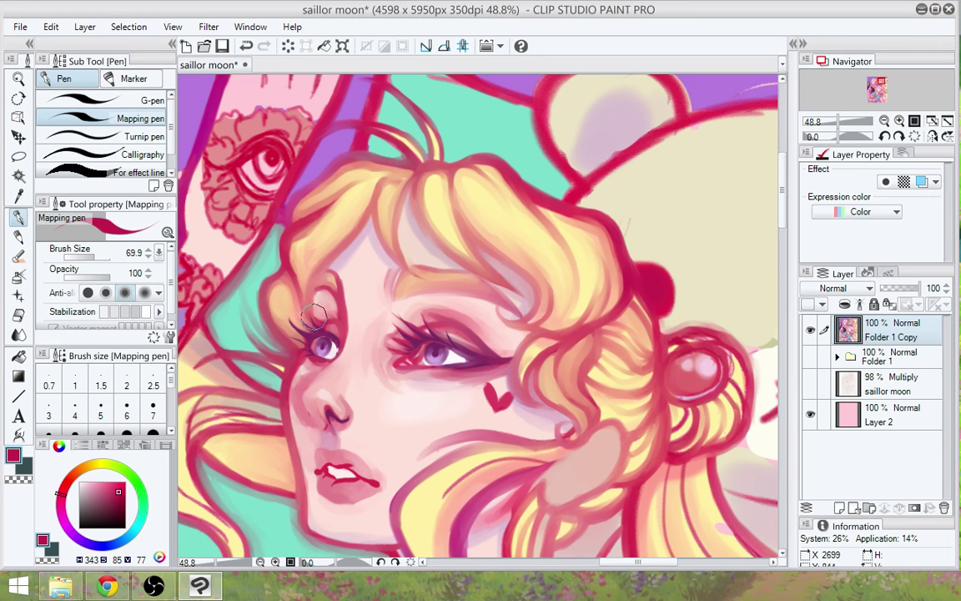
{"action": "left_click_drag", "start_coordinate": [307, 298], "coordinate": [308, 290]}
{"action": "key", "text": "ctrl+z"}
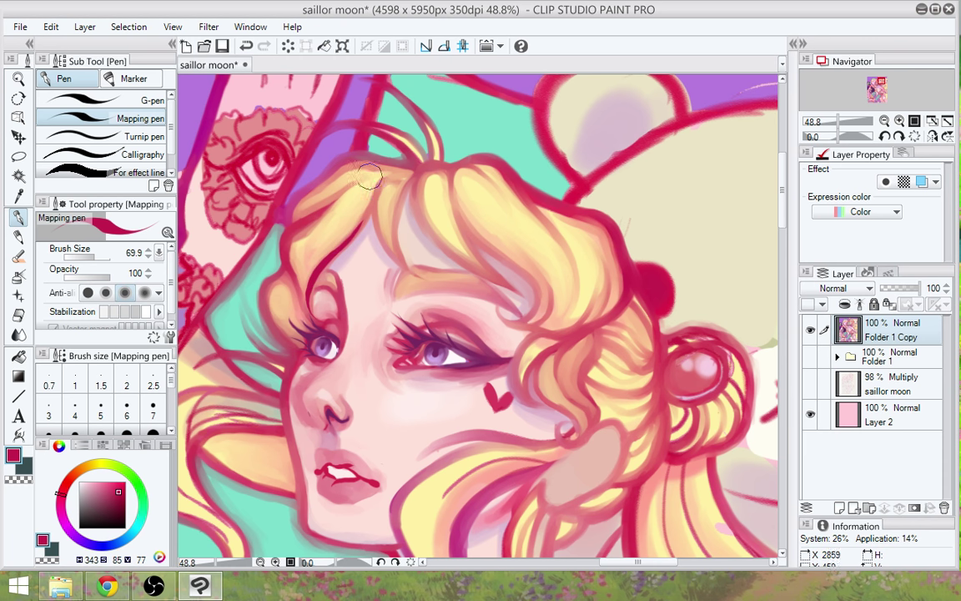
{"action": "left_click", "coordinate": [20, 258]}
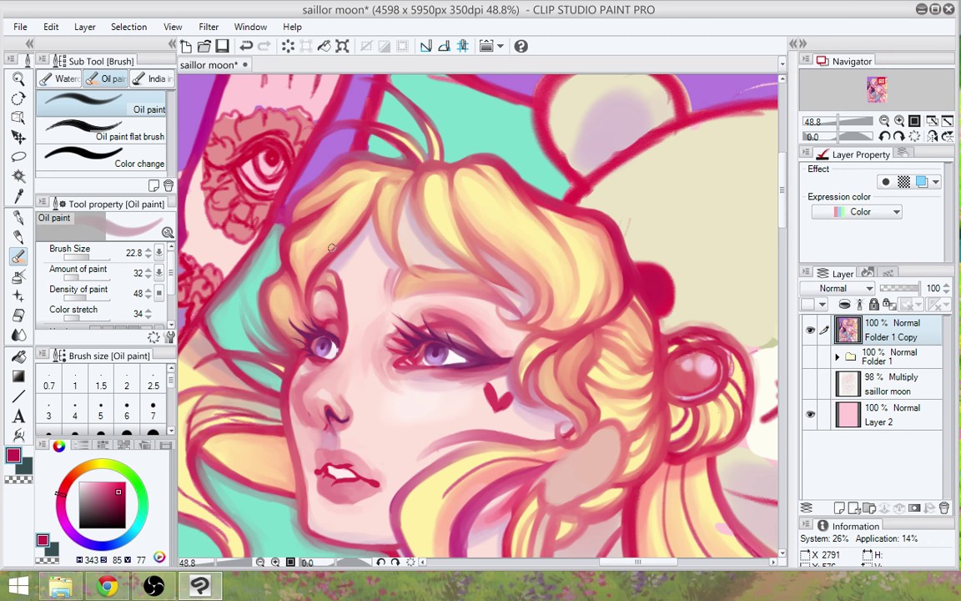
Darken the edge of the far side lock from the far lashes upward with the 69.9 Mapping pen and soften it with oil paint
{"action": "key", "text": "p"}
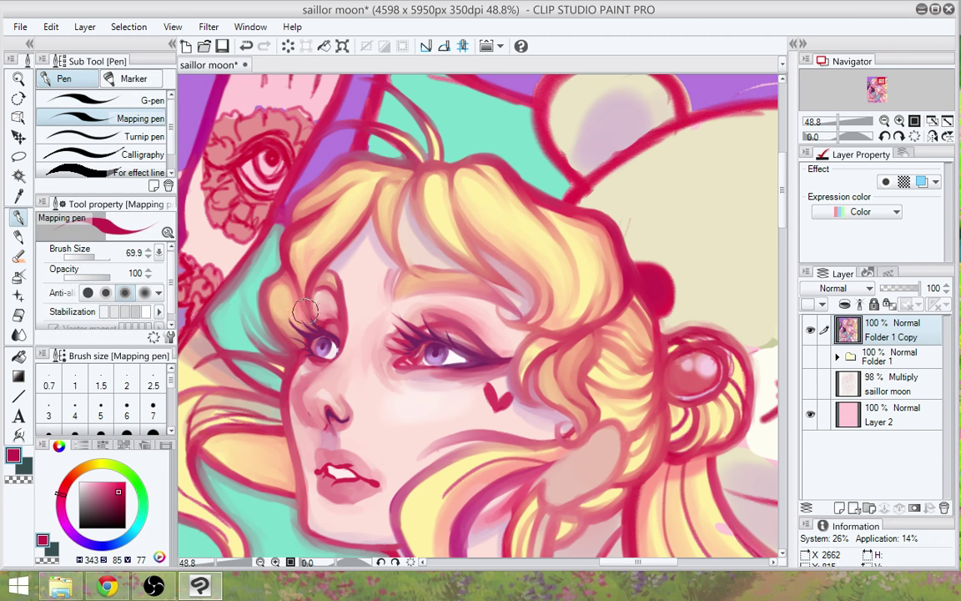
{"action": "left_click_drag", "start_coordinate": [311, 310], "coordinate": [282, 260]}
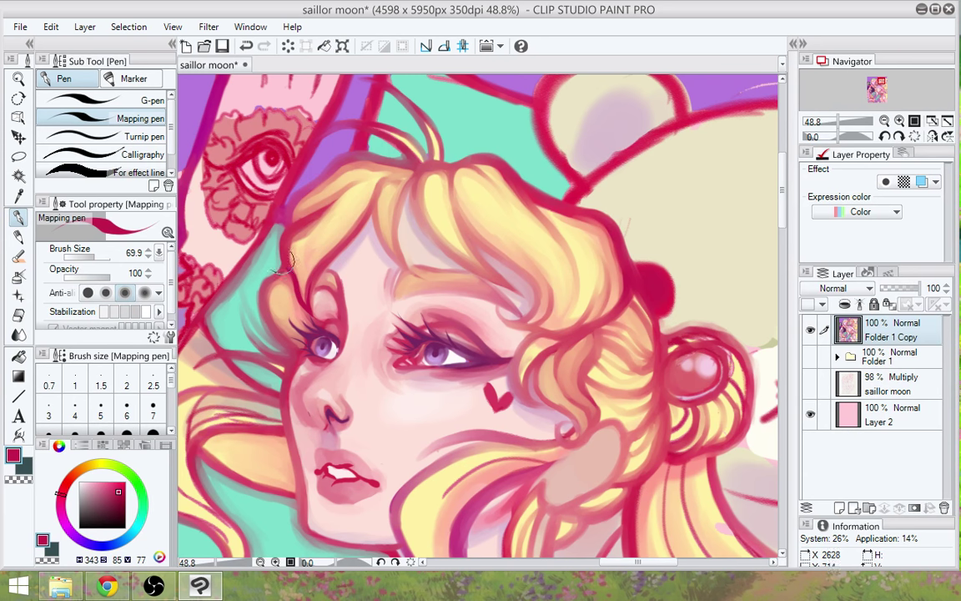
{"action": "left_click", "coordinate": [18, 256]}
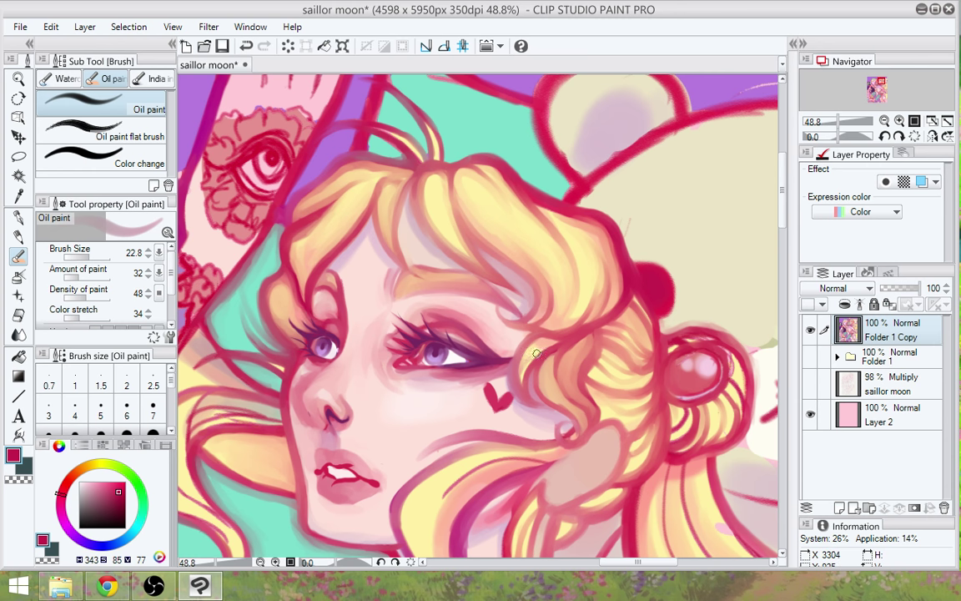
{"action": "left_click_drag", "start_coordinate": [283, 246], "coordinate": [277, 274]}
Refine the outer contour of the curl beside the far eye, blending it with the 22.8 oil paint brush
{"action": "mouse_move", "coordinate": [549, 307]}
{"action": "left_mouse_down"}
{"action": "mouse_move", "coordinate": [508, 352]}
{"action": "mouse_move", "coordinate": [543, 342]}
{"action": "mouse_move", "coordinate": [544, 367]}
{"action": "left_mouse_up"}
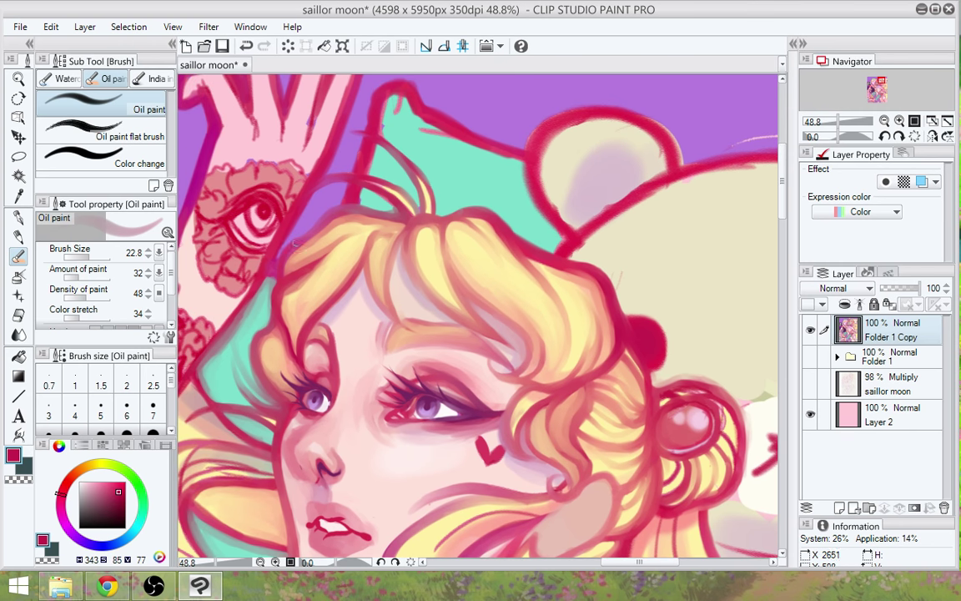
{"action": "mouse_move", "coordinate": [550, 367]}
{"action": "left_mouse_down"}
{"action": "mouse_move", "coordinate": [656, 300]}
{"action": "mouse_move", "coordinate": [672, 314]}
{"action": "left_mouse_up"}
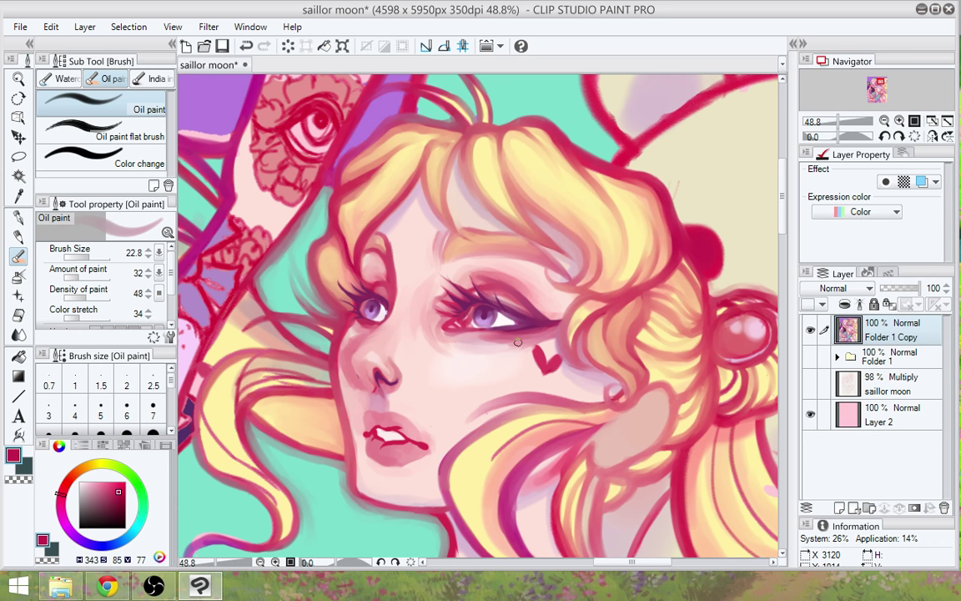
{"action": "key", "text": "p"}
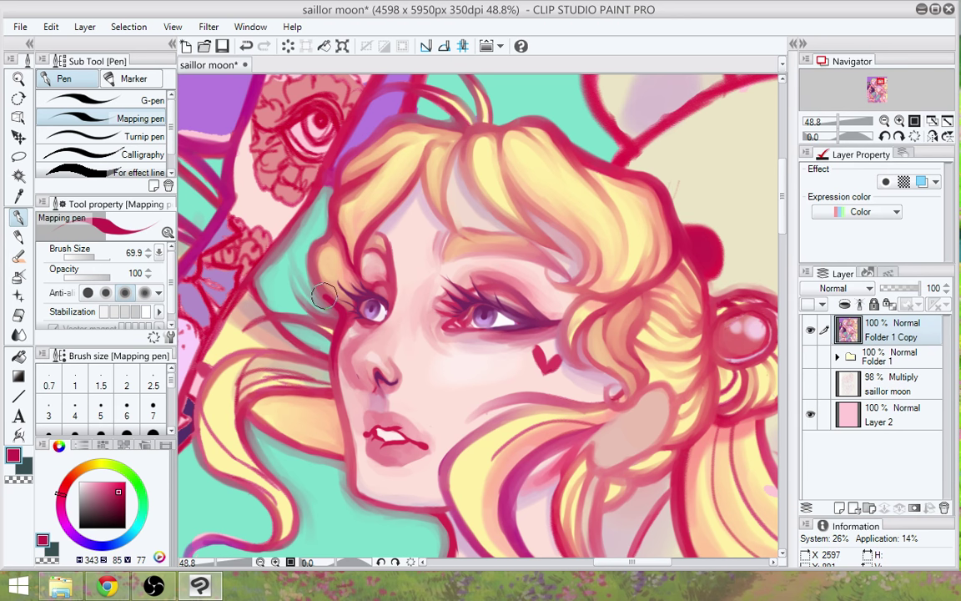
{"action": "left_click", "coordinate": [19, 255]}
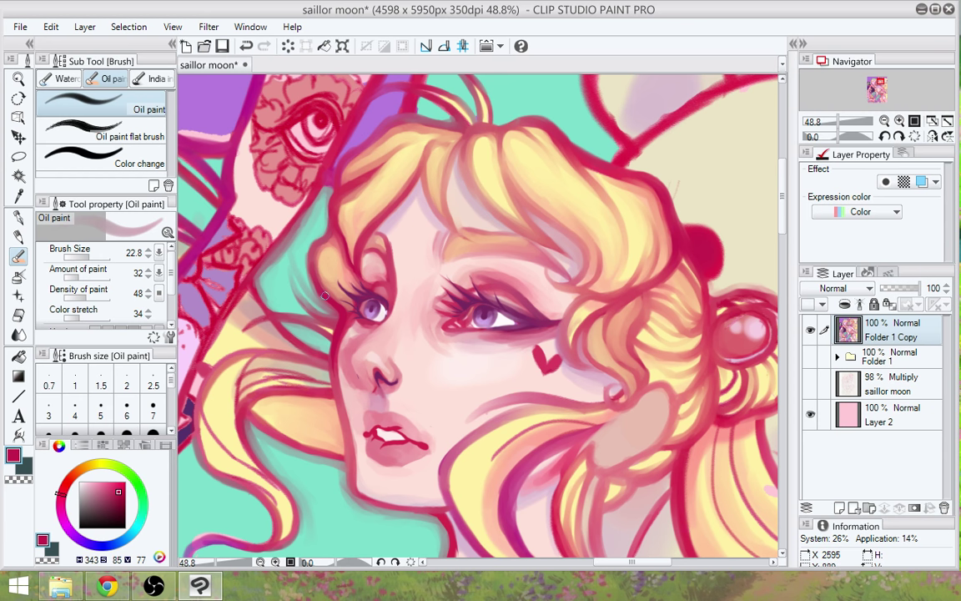
{"action": "left_click_drag", "start_coordinate": [314, 255], "coordinate": [319, 278]}
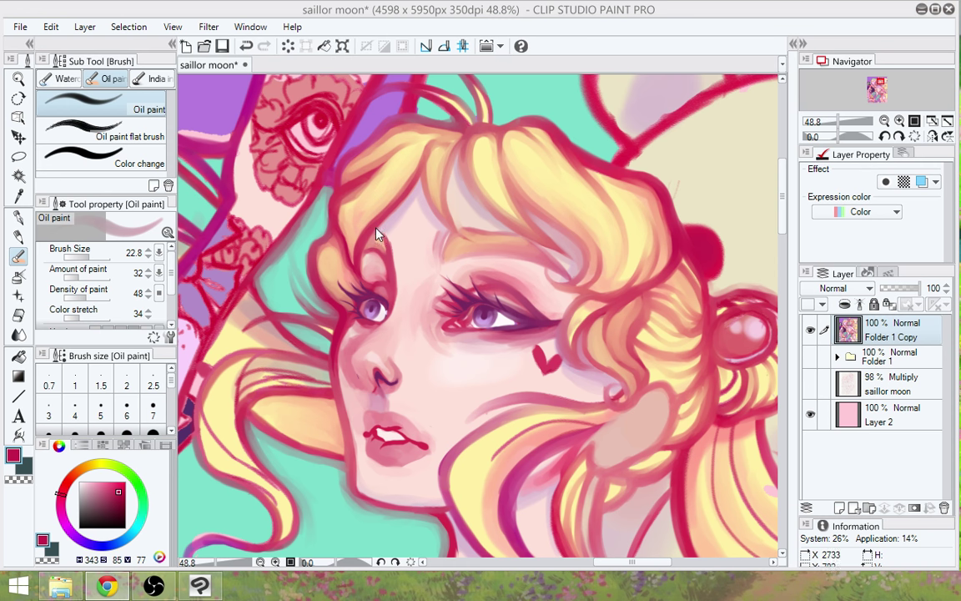
Draw a curved crimson strand line through the central bangs with the Mapping pen and blend it using oil paint
{"action": "key", "text": "p"}
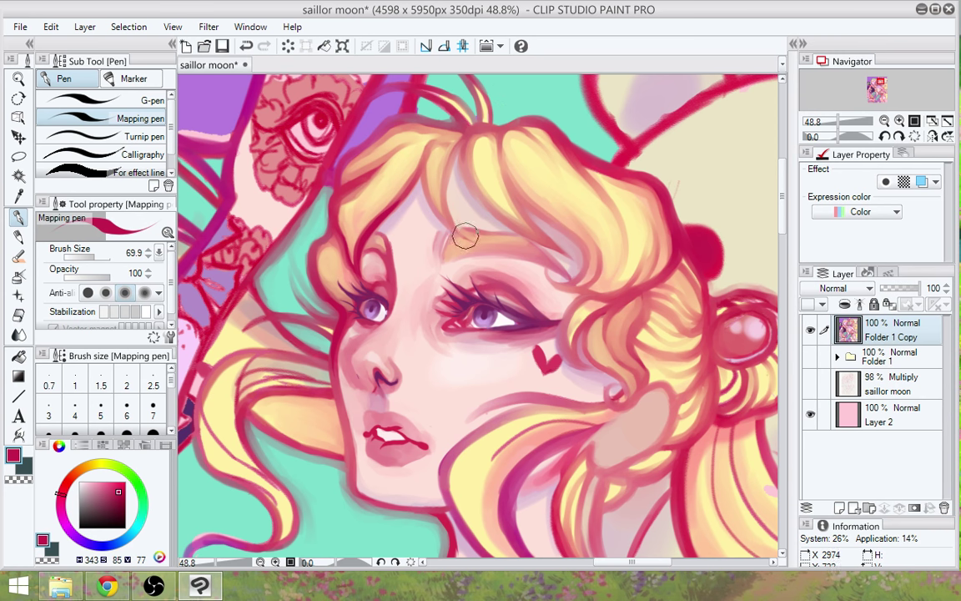
{"action": "mouse_move", "coordinate": [466, 237]}
{"action": "left_mouse_down"}
{"action": "mouse_move", "coordinate": [443, 187]}
{"action": "mouse_move", "coordinate": [464, 131]}
{"action": "left_mouse_up"}
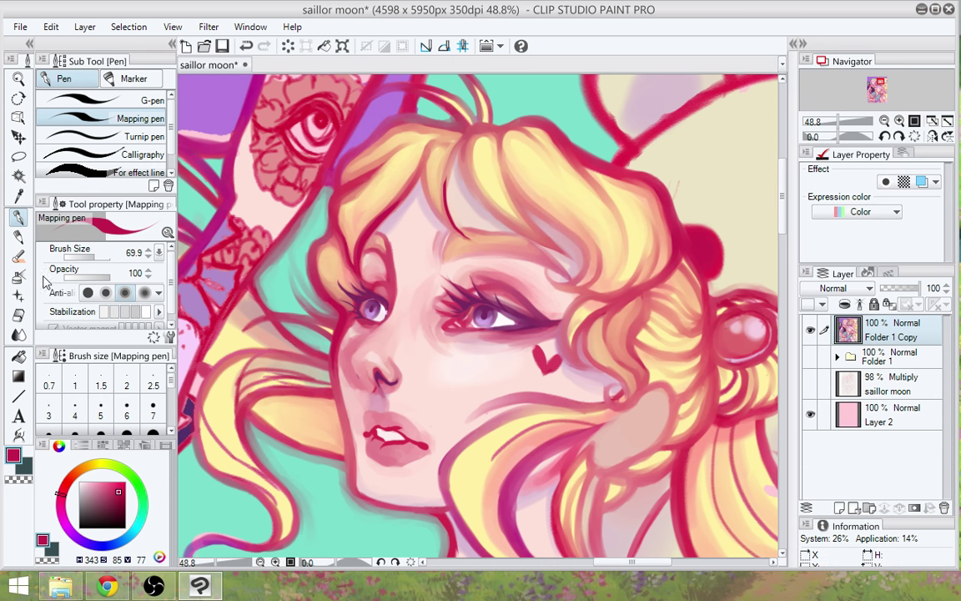
{"action": "key", "text": "b"}
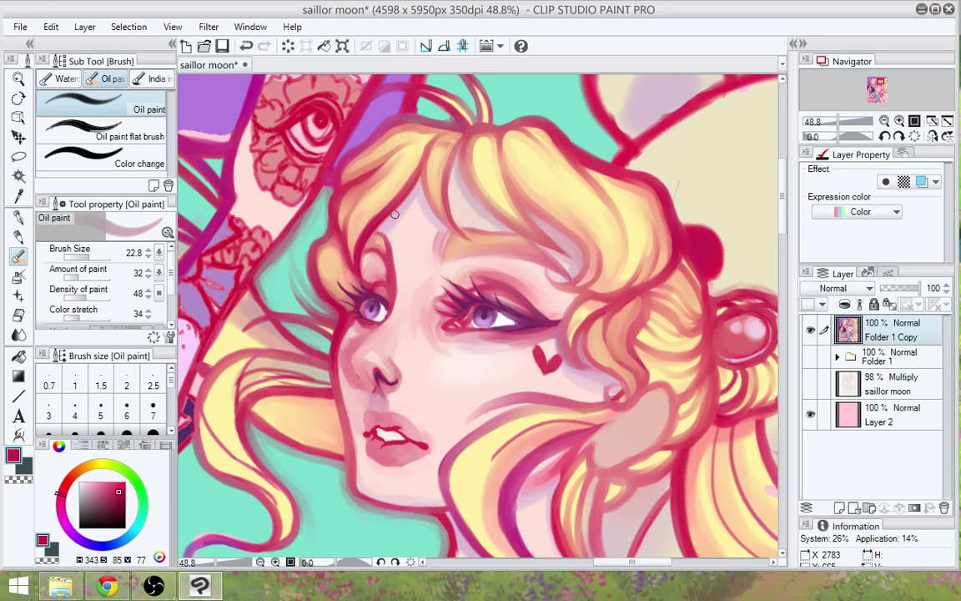
Shade the teal shape behind the hair along its tip and upper edge, enlarging the oil paint brush to 69.9
{"action": "left_click_drag", "start_coordinate": [301, 459], "coordinate": [358, 403]}
{"action": "left_click_drag", "start_coordinate": [298, 374], "coordinate": [302, 321]}
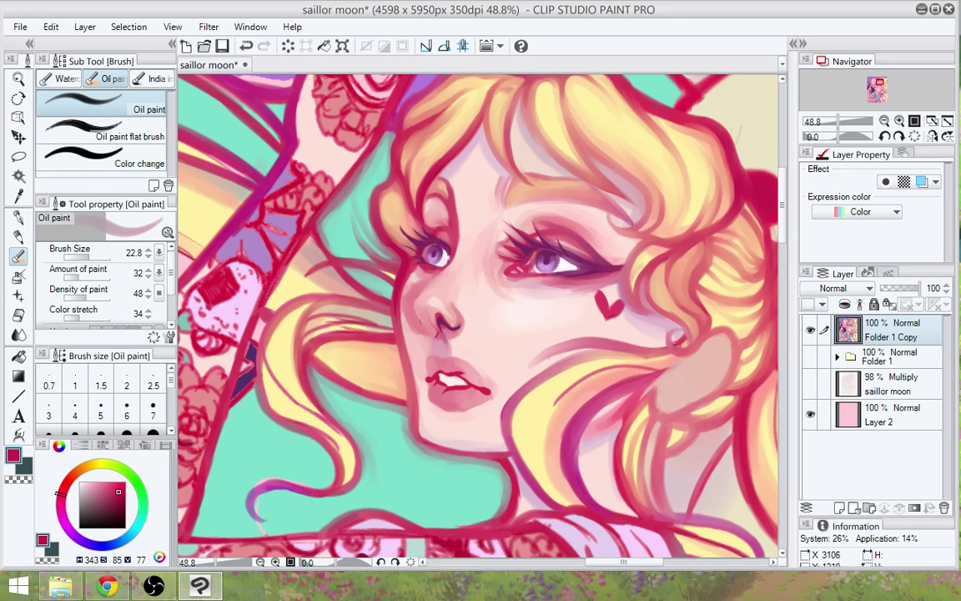
{"action": "left_click_drag", "start_coordinate": [602, 311], "coordinate": [480, 412]}
{"action": "mouse_move", "coordinate": [615, 490]}
{"action": "left_mouse_down"}
{"action": "mouse_move", "coordinate": [618, 435]}
{"action": "mouse_move", "coordinate": [628, 506]}
{"action": "left_mouse_up"}
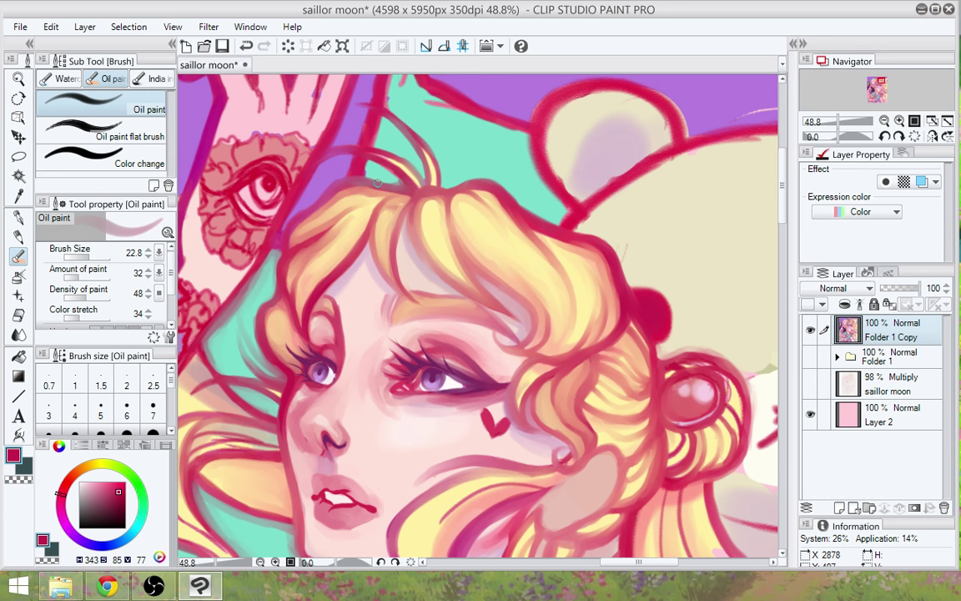
{"action": "left_click_drag", "start_coordinate": [377, 182], "coordinate": [404, 264]}
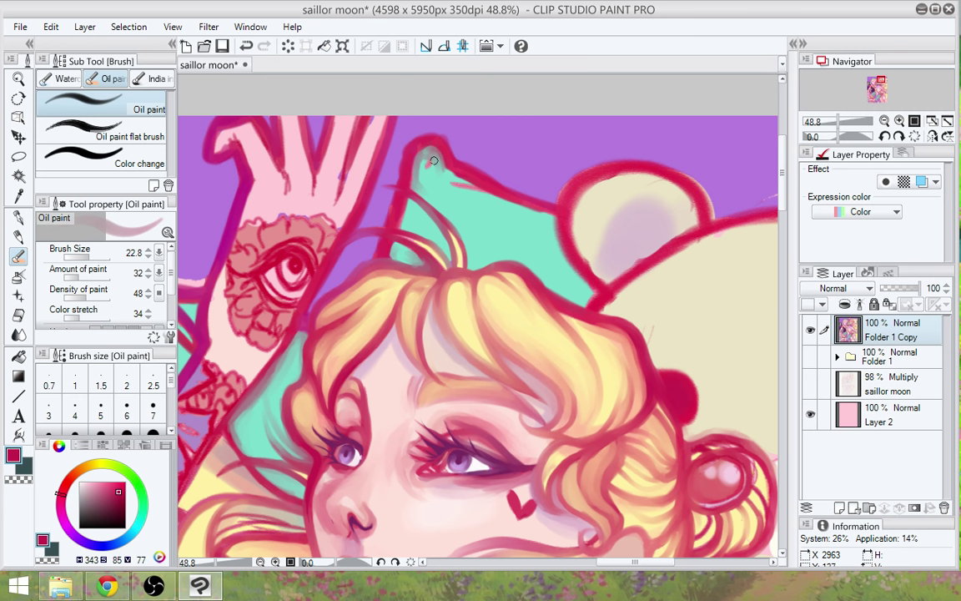
{"action": "mouse_move", "coordinate": [434, 160]}
{"action": "left_mouse_down"}
{"action": "mouse_move", "coordinate": [426, 154]}
{"action": "mouse_move", "coordinate": [421, 169]}
{"action": "mouse_move", "coordinate": [434, 171]}
{"action": "left_mouse_up"}
{"action": "left_click_drag", "start_coordinate": [79, 255], "coordinate": [105, 257]}
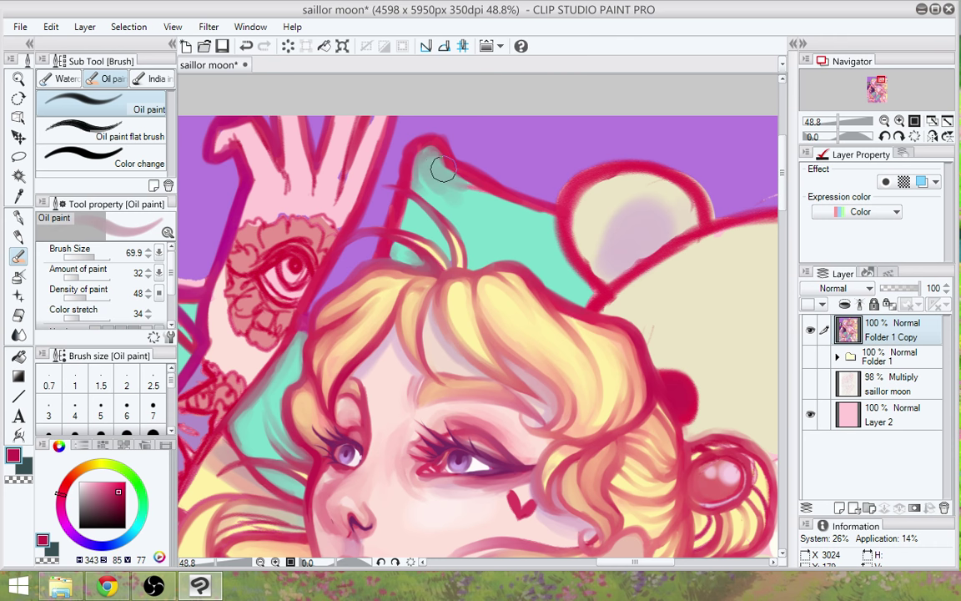
{"action": "mouse_move", "coordinate": [443, 170]}
{"action": "left_mouse_down"}
{"action": "mouse_move", "coordinate": [435, 159]}
{"action": "mouse_move", "coordinate": [556, 247]}
{"action": "left_mouse_up"}
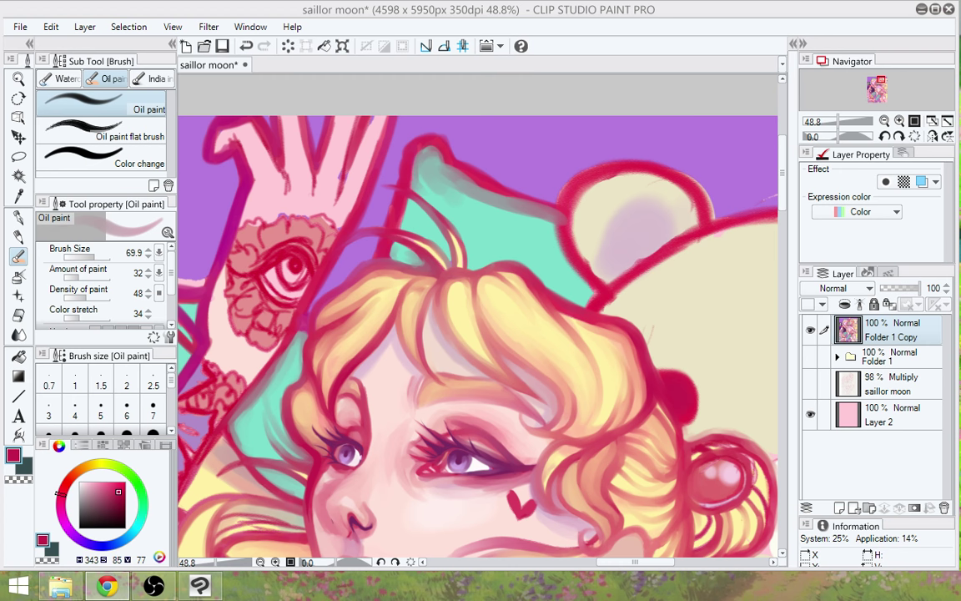
Sample cream from the bear's head and paint over the stray sketch marks beside the hair's outer edge
{"action": "mouse_move", "coordinate": [649, 380]}
{"action": "left_mouse_down"}
{"action": "mouse_move", "coordinate": [625, 385]}
{"action": "mouse_move", "coordinate": [511, 361]}
{"action": "left_mouse_up"}
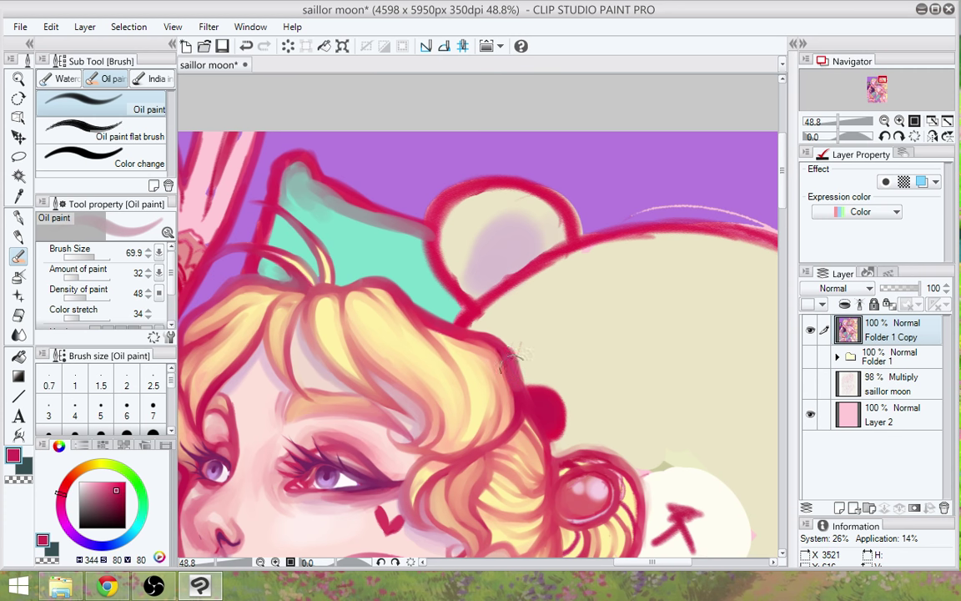
{"action": "left_click", "coordinate": [529, 347], "text": "alt"}
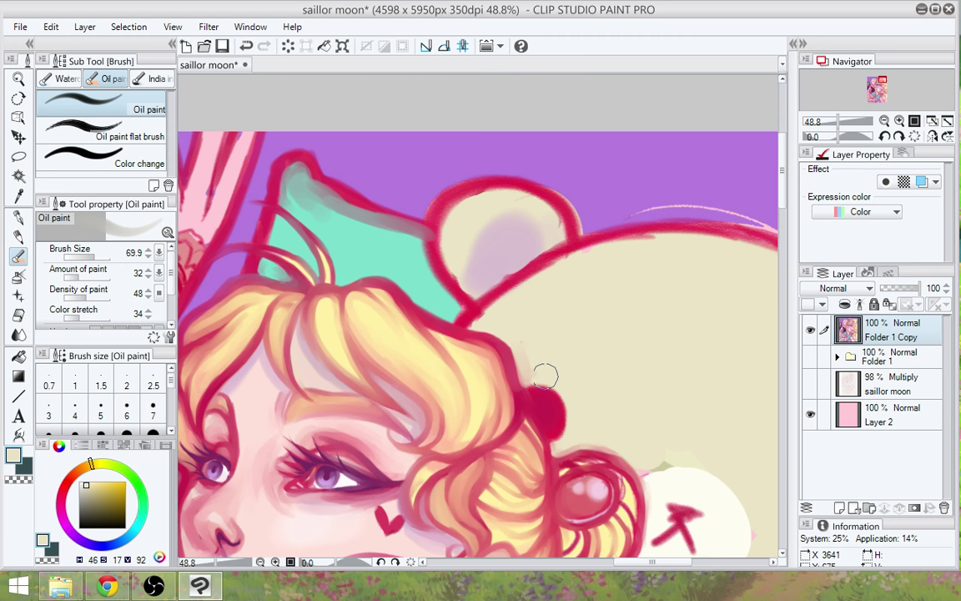
{"action": "mouse_move", "coordinate": [546, 376]}
{"action": "left_mouse_down"}
{"action": "mouse_move", "coordinate": [523, 365]}
{"action": "mouse_move", "coordinate": [527, 380]}
{"action": "mouse_move", "coordinate": [502, 324]}
{"action": "mouse_move", "coordinate": [518, 353]}
{"action": "mouse_move", "coordinate": [478, 322]}
{"action": "left_mouse_up"}
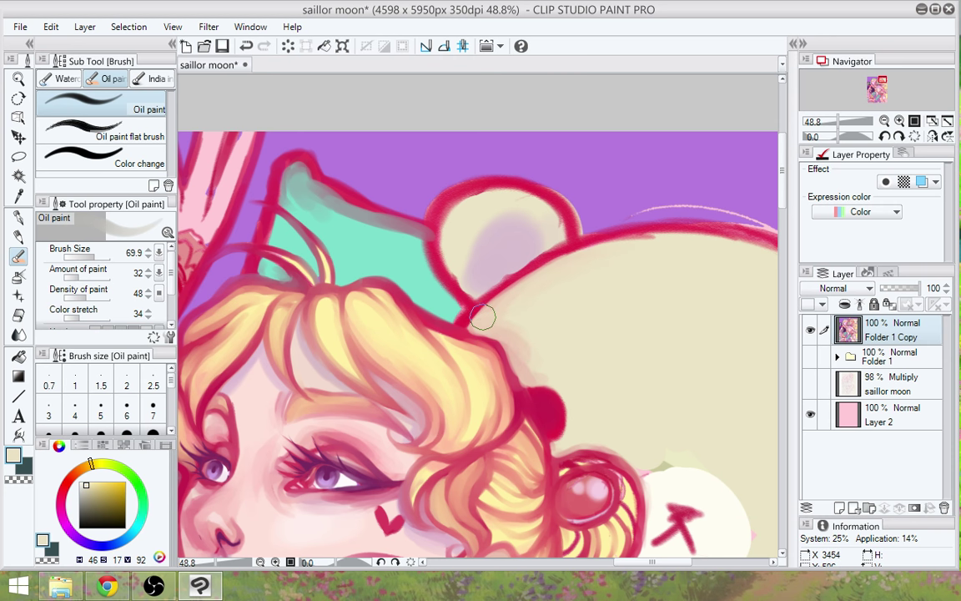
Sample crimson from the hair lines and repaint the hair outline against the bear's head with oil paint at size 43.3
{"action": "left_click", "coordinate": [91, 257]}
{"action": "left_click", "coordinate": [402, 293], "text": "alt"}
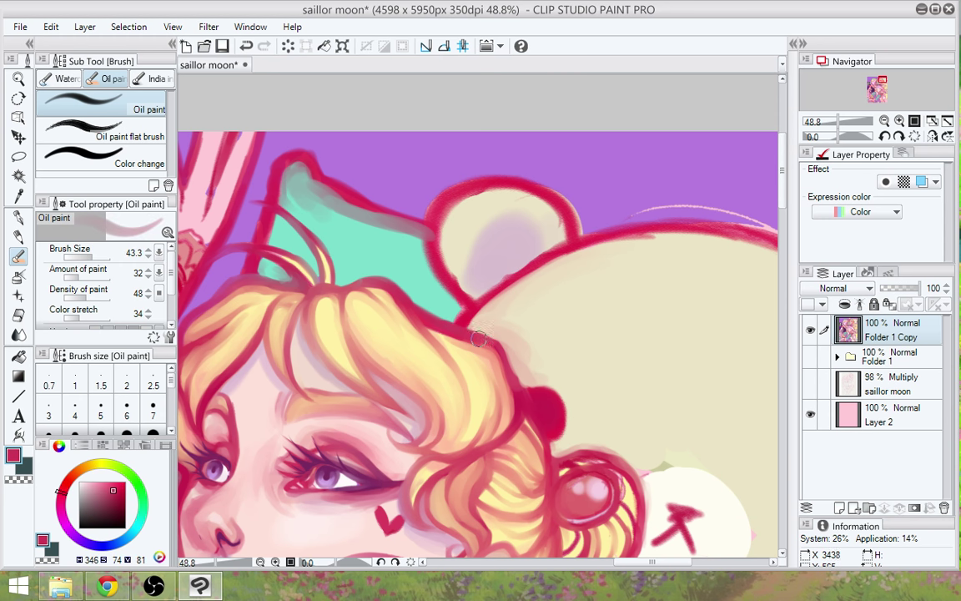
{"action": "left_click_drag", "start_coordinate": [490, 342], "coordinate": [519, 393]}
Sample bright crimson from the bear's outline and thicken the contour along the top of its head
{"action": "mouse_move", "coordinate": [477, 338]}
{"action": "left_mouse_down"}
{"action": "mouse_move", "coordinate": [503, 355]}
{"action": "mouse_move", "coordinate": [518, 400]}
{"action": "mouse_move", "coordinate": [505, 394]}
{"action": "mouse_move", "coordinate": [470, 442]}
{"action": "left_mouse_up"}
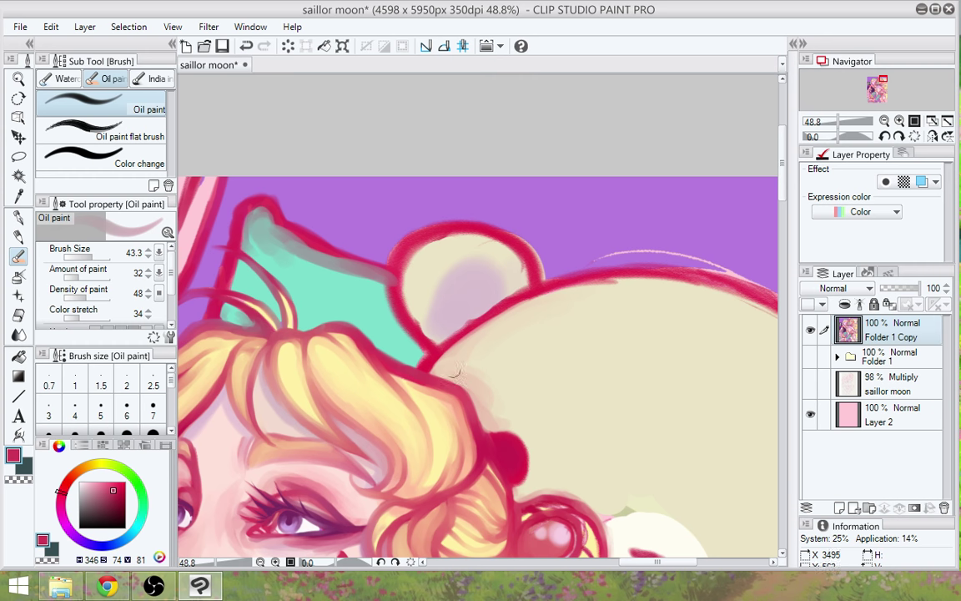
{"action": "left_click", "coordinate": [450, 340], "text": "alt"}
{"action": "mouse_move", "coordinate": [442, 346]}
{"action": "left_mouse_down"}
{"action": "mouse_move", "coordinate": [488, 309]}
{"action": "mouse_move", "coordinate": [538, 294]}
{"action": "left_mouse_up"}
{"action": "left_click_drag", "start_coordinate": [454, 331], "coordinate": [572, 280]}
{"action": "mouse_move", "coordinate": [431, 354]}
{"action": "left_mouse_down"}
{"action": "mouse_move", "coordinate": [547, 292]}
{"action": "mouse_move", "coordinate": [527, 297]}
{"action": "left_mouse_up"}
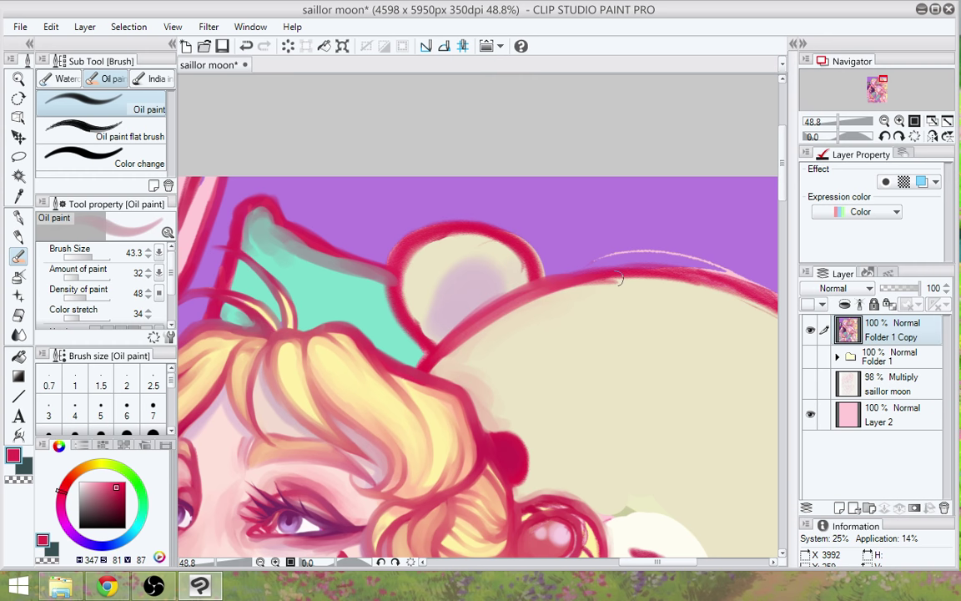
Thicken and smooth the crimson outline around the bear's ear with the 43.3 oil paint brush
{"action": "left_click_drag", "start_coordinate": [619, 278], "coordinate": [603, 265]}
{"action": "mouse_move", "coordinate": [397, 295]}
{"action": "left_mouse_down"}
{"action": "mouse_move", "coordinate": [422, 329]}
{"action": "mouse_move", "coordinate": [390, 300]}
{"action": "mouse_move", "coordinate": [425, 332]}
{"action": "mouse_move", "coordinate": [395, 305]}
{"action": "mouse_move", "coordinate": [398, 251]}
{"action": "mouse_move", "coordinate": [412, 226]}
{"action": "left_mouse_up"}
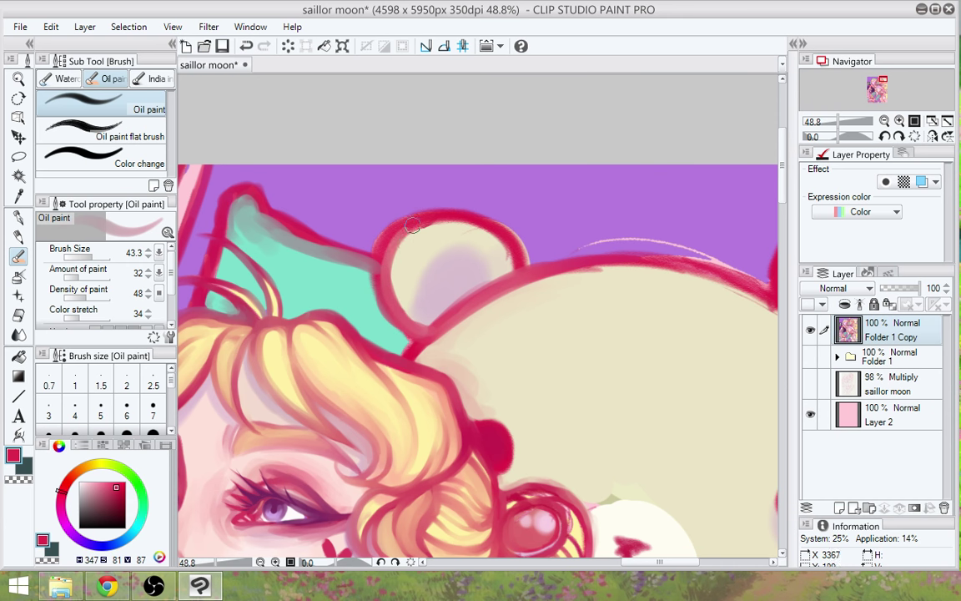
{"action": "mouse_move", "coordinate": [389, 291]}
{"action": "left_mouse_down"}
{"action": "mouse_move", "coordinate": [422, 235]}
{"action": "mouse_move", "coordinate": [503, 256]}
{"action": "left_mouse_up"}
{"action": "mouse_move", "coordinate": [455, 222]}
{"action": "left_mouse_down"}
{"action": "mouse_move", "coordinate": [512, 267]}
{"action": "mouse_move", "coordinate": [501, 238]}
{"action": "mouse_move", "coordinate": [505, 273]}
{"action": "left_mouse_up"}
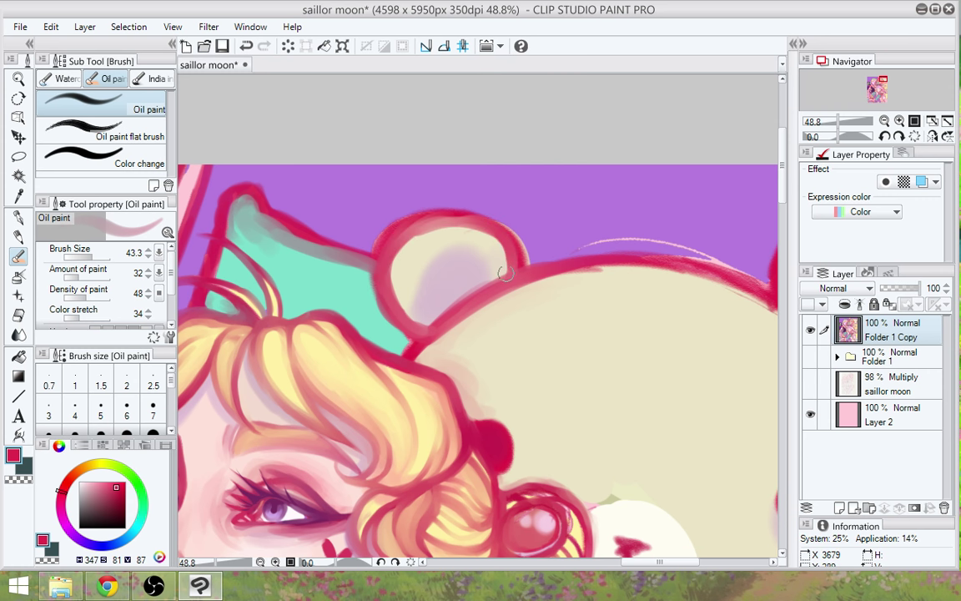
{"action": "mouse_move", "coordinate": [375, 218]}
{"action": "left_mouse_down"}
{"action": "mouse_move", "coordinate": [390, 202]}
{"action": "mouse_move", "coordinate": [457, 210]}
{"action": "mouse_move", "coordinate": [514, 248]}
{"action": "mouse_move", "coordinate": [522, 274]}
{"action": "left_mouse_up"}
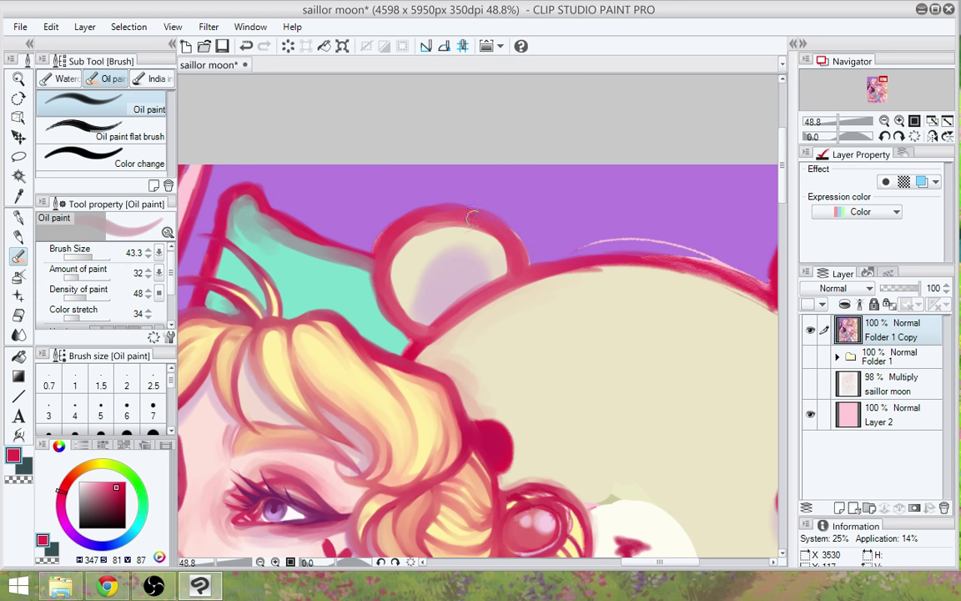
{"action": "mouse_move", "coordinate": [472, 216]}
{"action": "left_mouse_down"}
{"action": "mouse_move", "coordinate": [394, 237]}
{"action": "mouse_move", "coordinate": [376, 292]}
{"action": "left_mouse_up"}
{"action": "left_click_drag", "start_coordinate": [385, 251], "coordinate": [380, 302]}
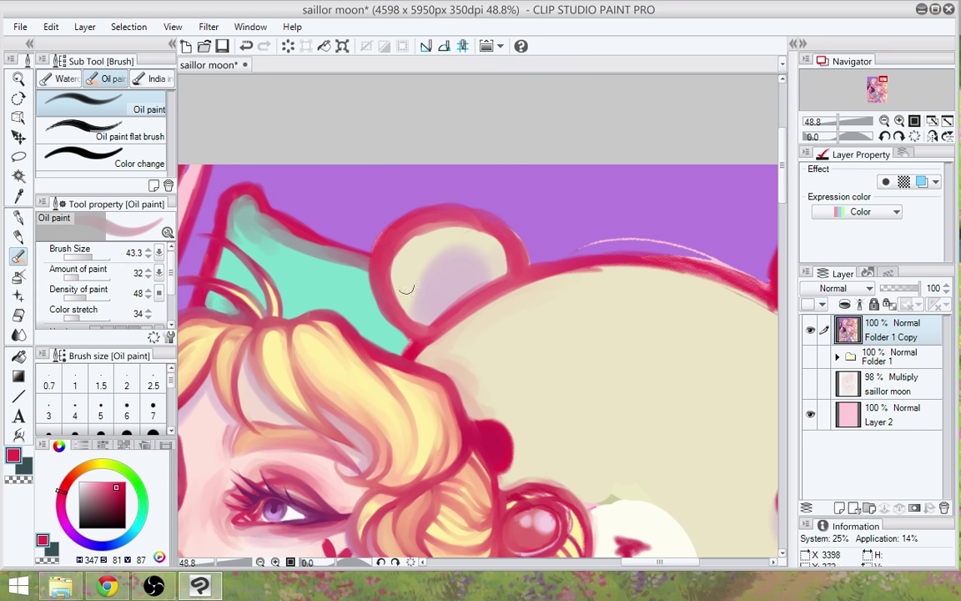
Sample cream tones from the bear's ear and blend them along the inside of its outline
{"action": "left_click", "coordinate": [406, 285], "text": "alt"}
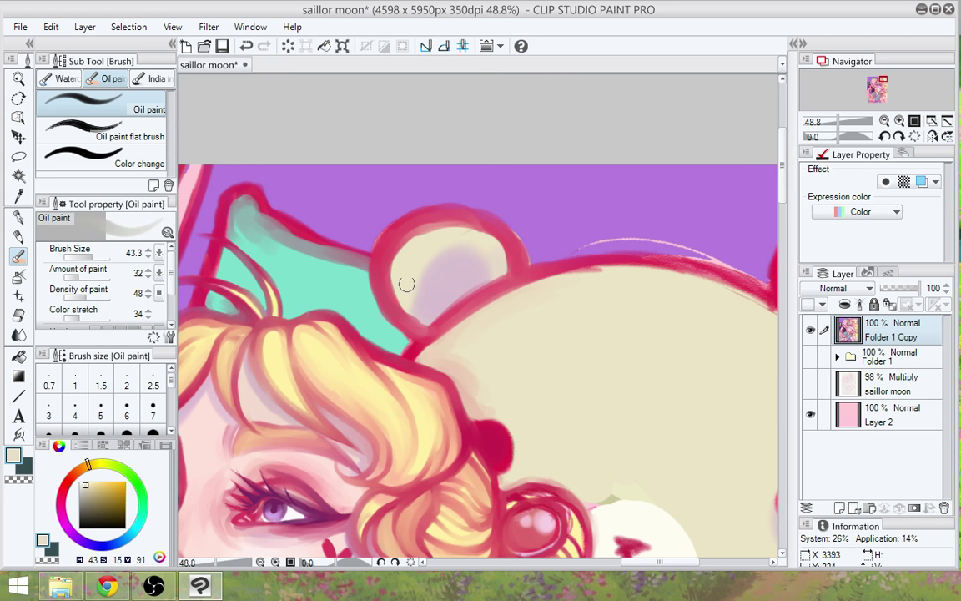
{"action": "left_click", "coordinate": [405, 279], "text": "alt"}
{"action": "mouse_move", "coordinate": [393, 265]}
{"action": "left_mouse_down"}
{"action": "mouse_move", "coordinate": [401, 295]}
{"action": "mouse_move", "coordinate": [392, 260]}
{"action": "mouse_move", "coordinate": [405, 289]}
{"action": "mouse_move", "coordinate": [400, 248]}
{"action": "mouse_move", "coordinate": [411, 289]}
{"action": "mouse_move", "coordinate": [395, 288]}
{"action": "mouse_move", "coordinate": [406, 259]}
{"action": "mouse_move", "coordinate": [389, 287]}
{"action": "mouse_move", "coordinate": [446, 234]}
{"action": "mouse_move", "coordinate": [397, 262]}
{"action": "mouse_move", "coordinate": [465, 236]}
{"action": "mouse_move", "coordinate": [401, 259]}
{"action": "mouse_move", "coordinate": [458, 224]}
{"action": "mouse_move", "coordinate": [399, 259]}
{"action": "mouse_move", "coordinate": [467, 223]}
{"action": "mouse_move", "coordinate": [481, 241]}
{"action": "mouse_move", "coordinate": [485, 231]}
{"action": "mouse_move", "coordinate": [469, 252]}
{"action": "mouse_move", "coordinate": [450, 232]}
{"action": "mouse_move", "coordinate": [493, 254]}
{"action": "left_mouse_up"}
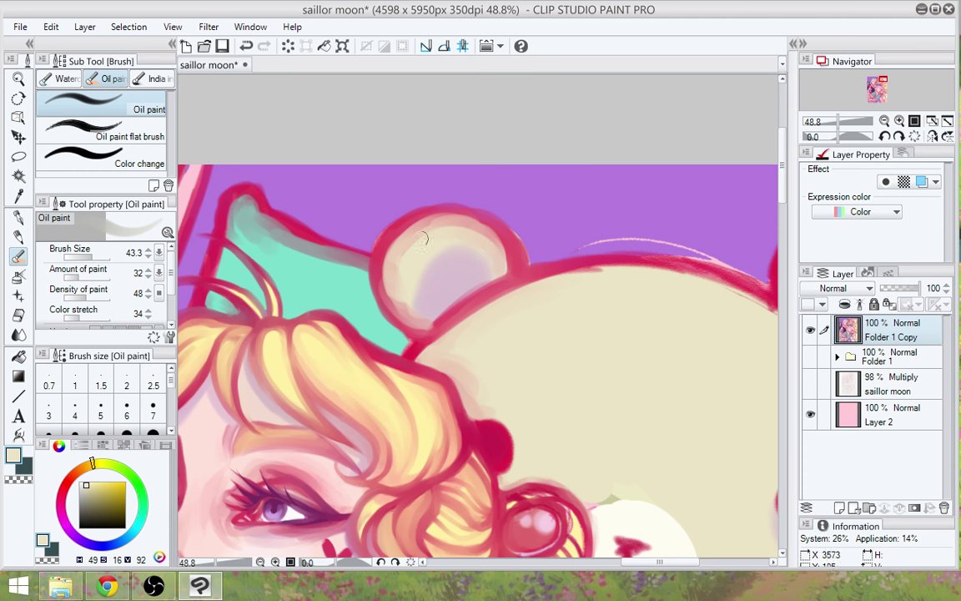
{"action": "mouse_move", "coordinate": [400, 260]}
{"action": "left_mouse_down"}
{"action": "mouse_move", "coordinate": [403, 311]}
{"action": "mouse_move", "coordinate": [392, 277]}
{"action": "mouse_move", "coordinate": [420, 238]}
{"action": "left_mouse_up"}
{"action": "left_click_drag", "start_coordinate": [392, 279], "coordinate": [430, 231]}
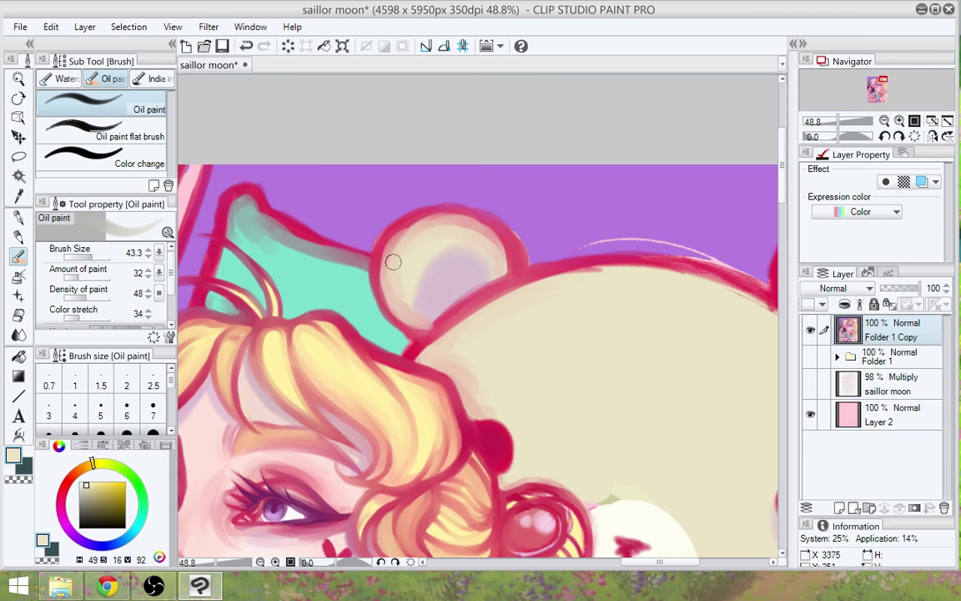
{"action": "left_click_drag", "start_coordinate": [394, 293], "coordinate": [424, 231]}
{"action": "left_click_drag", "start_coordinate": [390, 266], "coordinate": [433, 226]}
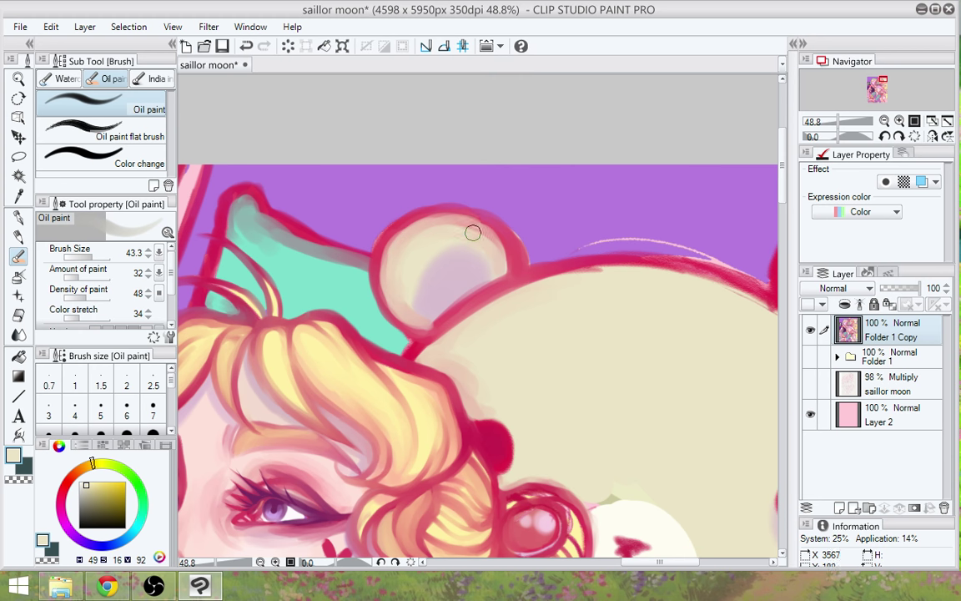
{"action": "key", "text": "space"}
{"action": "left_click_drag", "start_coordinate": [555, 351], "coordinate": [553, 304]}
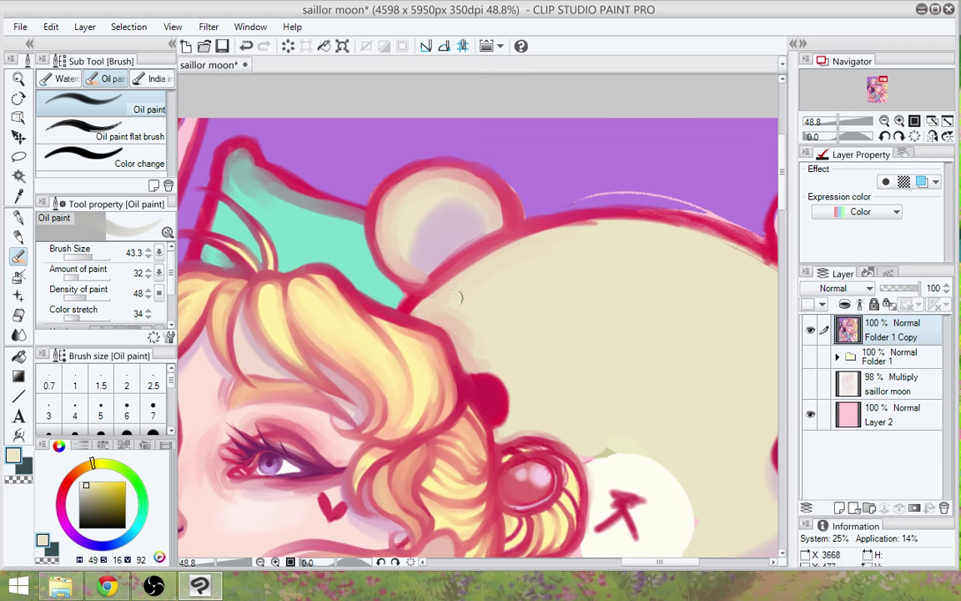
Sample crimson from the bear's outline and smooth the contour around the ear beside the teal shape with oil paint
{"action": "left_click", "coordinate": [411, 304], "text": "alt"}
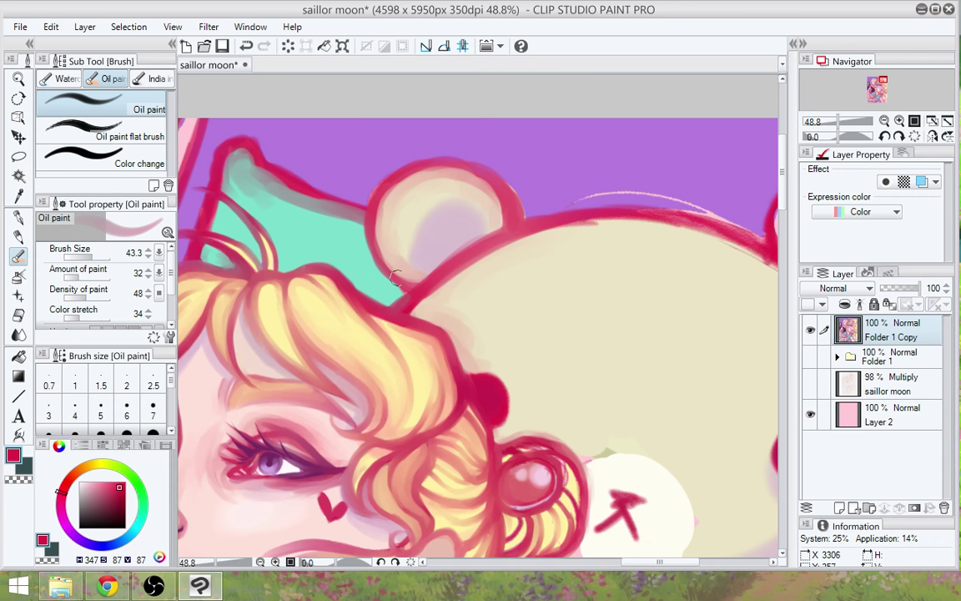
{"action": "left_click_drag", "start_coordinate": [397, 278], "coordinate": [404, 292]}
{"action": "left_click_drag", "start_coordinate": [377, 248], "coordinate": [393, 276]}
{"action": "left_click_drag", "start_coordinate": [373, 221], "coordinate": [380, 178]}
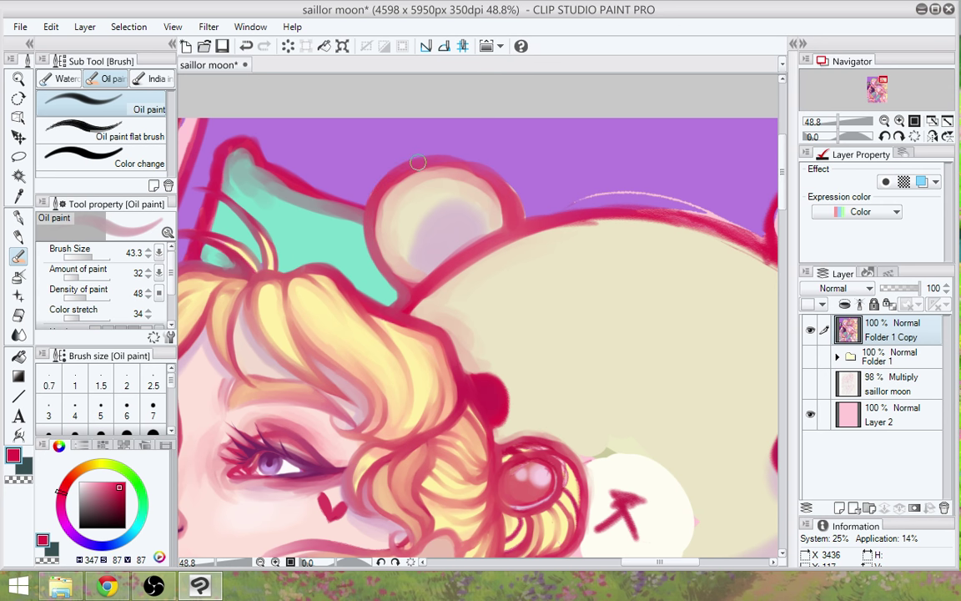
{"action": "mouse_move", "coordinate": [418, 162]}
{"action": "left_mouse_down"}
{"action": "mouse_move", "coordinate": [463, 171]}
{"action": "mouse_move", "coordinate": [499, 219]}
{"action": "left_mouse_up"}
Sample cream from the bear's head and soften the inside of the ear around its lavender shading
{"action": "mouse_move", "coordinate": [542, 243]}
{"action": "left_mouse_down"}
{"action": "mouse_move", "coordinate": [500, 353]}
{"action": "mouse_move", "coordinate": [460, 368]}
{"action": "mouse_move", "coordinate": [462, 203]}
{"action": "left_mouse_up"}
{"action": "left_click", "coordinate": [581, 456], "text": "alt"}
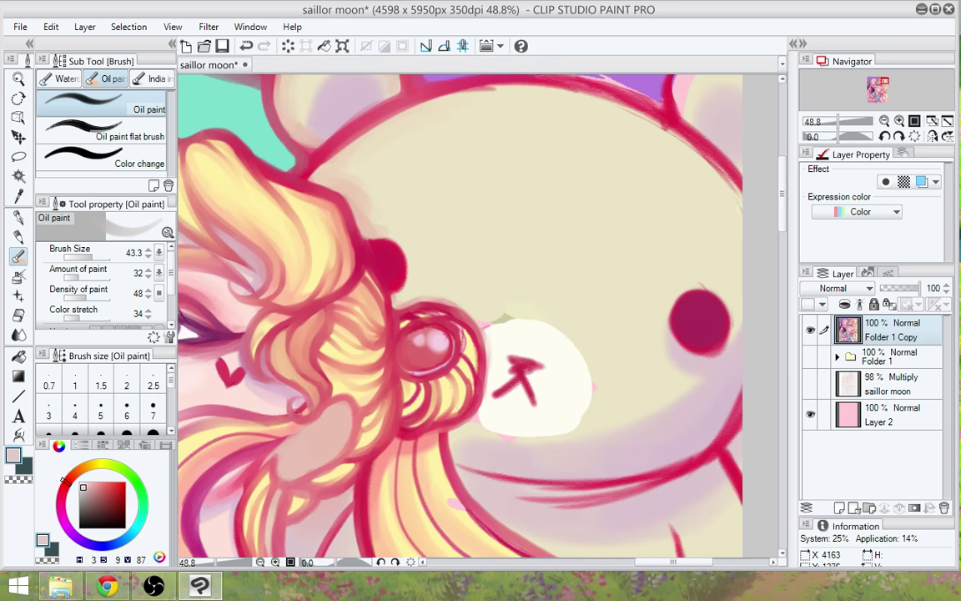
{"action": "left_click_drag", "start_coordinate": [527, 188], "coordinate": [527, 310]}
{"action": "left_click", "coordinate": [489, 292], "text": "alt"}
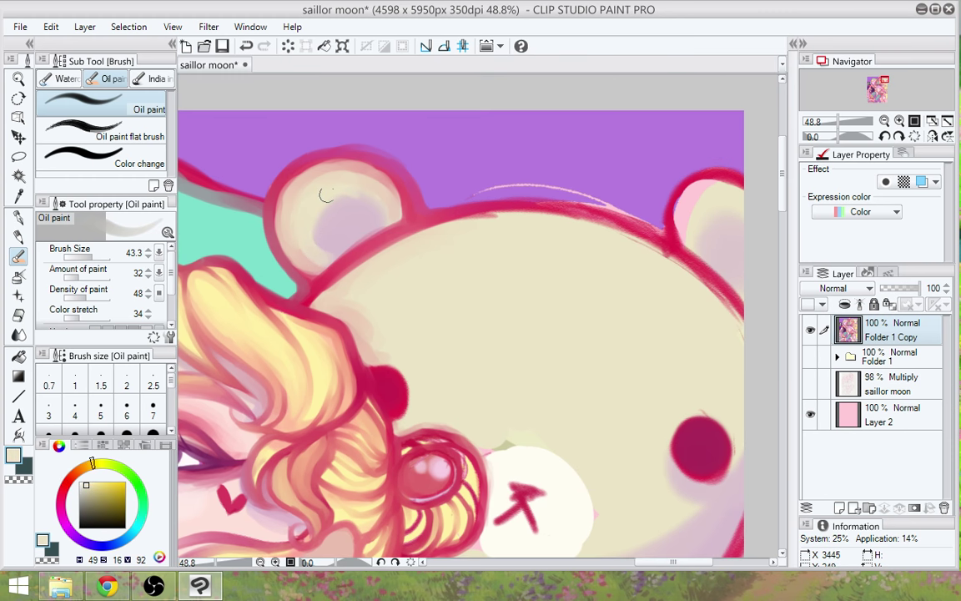
{"action": "left_click_drag", "start_coordinate": [365, 196], "coordinate": [378, 224]}
{"action": "mouse_move", "coordinate": [624, 416]}
{"action": "left_mouse_down"}
{"action": "mouse_move", "coordinate": [577, 421]}
{"action": "mouse_move", "coordinate": [583, 426]}
{"action": "left_mouse_up"}
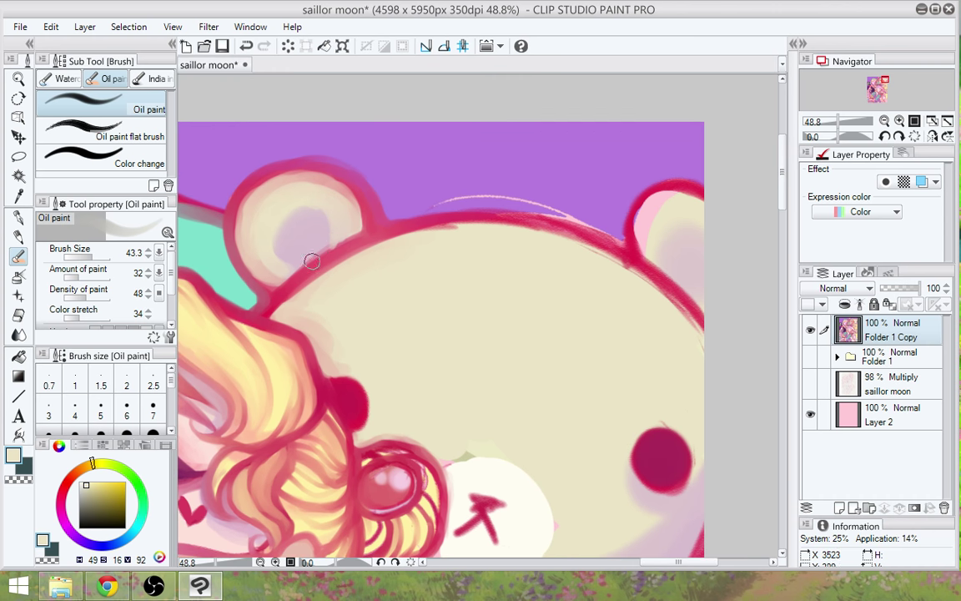
Sample crimson from the outline and thicken the bear's head contour from the near ear across to the canvas edge
{"action": "left_click", "coordinate": [282, 296], "text": "alt"}
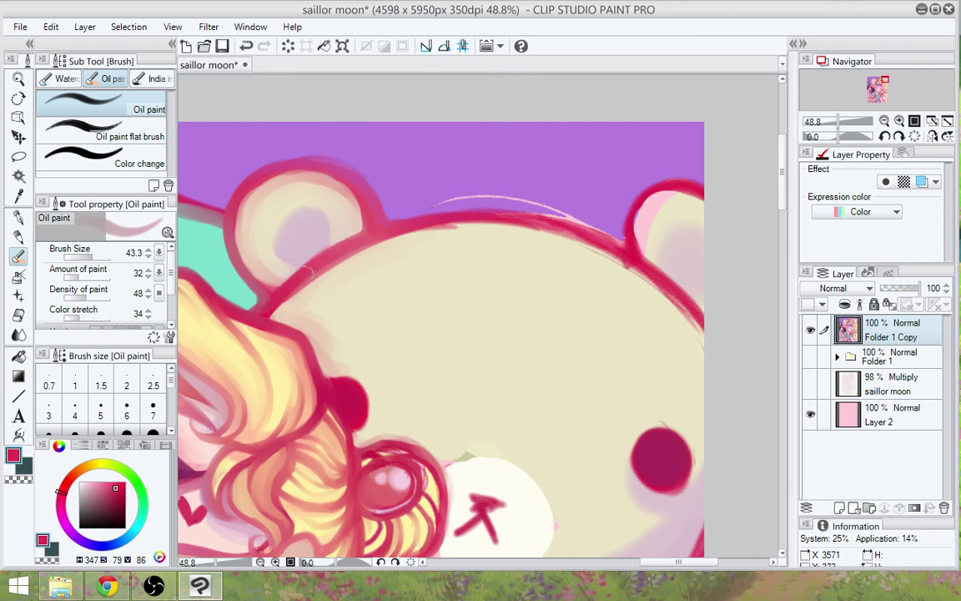
{"action": "left_click_drag", "start_coordinate": [435, 227], "coordinate": [383, 257]}
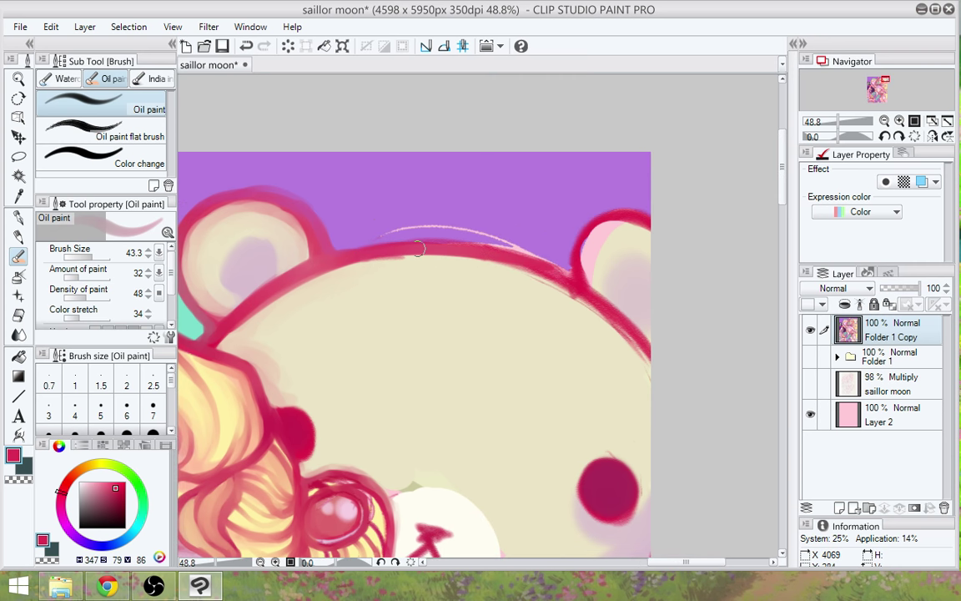
{"action": "mouse_move", "coordinate": [367, 249]}
{"action": "left_mouse_down"}
{"action": "mouse_move", "coordinate": [404, 246]}
{"action": "mouse_move", "coordinate": [609, 300]}
{"action": "left_mouse_up"}
{"action": "mouse_move", "coordinate": [548, 269]}
{"action": "left_mouse_down"}
{"action": "mouse_move", "coordinate": [643, 341]}
{"action": "mouse_move", "coordinate": [633, 337]}
{"action": "mouse_move", "coordinate": [647, 362]}
{"action": "left_mouse_up"}
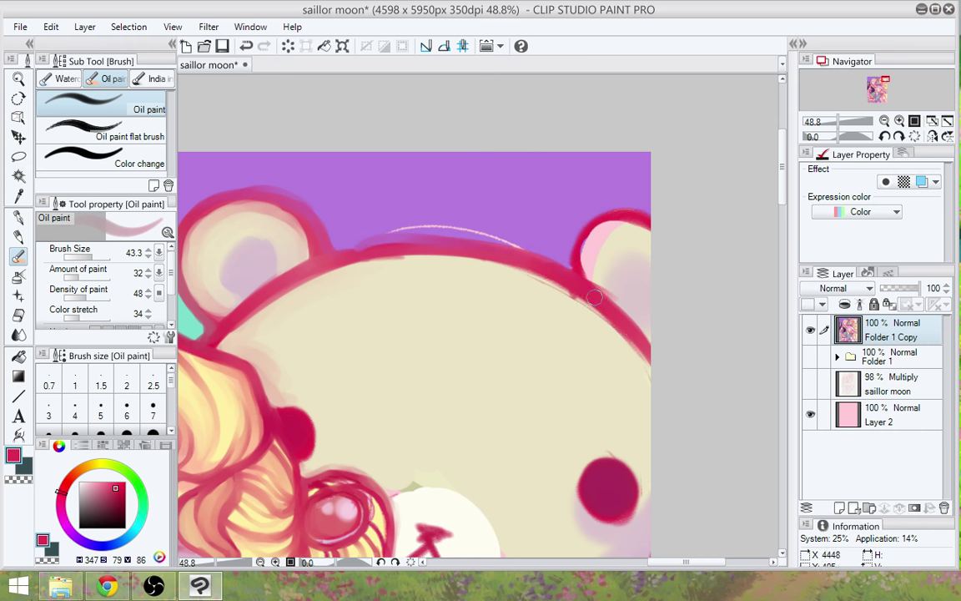
{"action": "left_click_drag", "start_coordinate": [594, 297], "coordinate": [647, 386]}
{"action": "left_click_drag", "start_coordinate": [339, 257], "coordinate": [452, 256]}
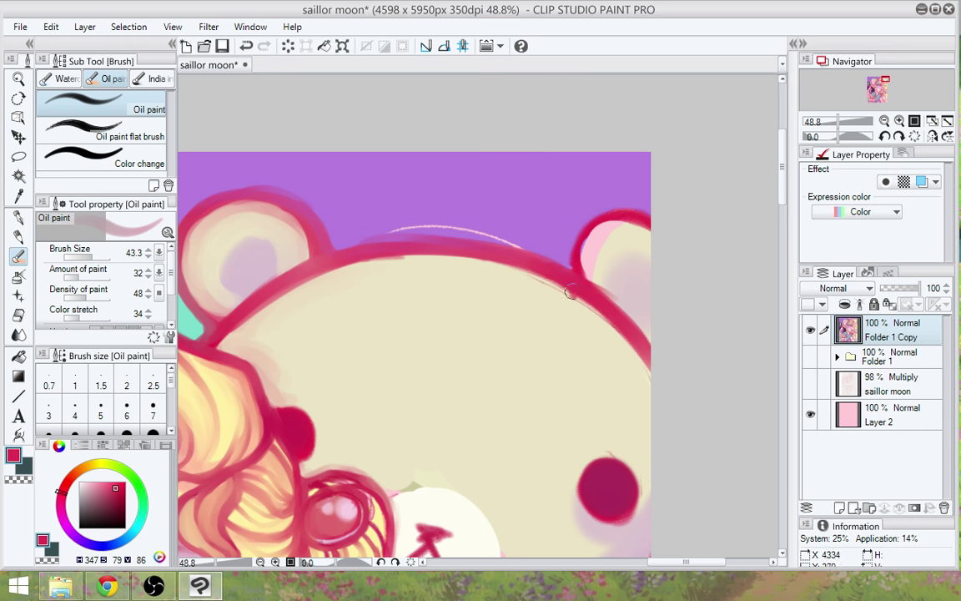
Sample cream from the bear's head and blend it along the inner edge of the crimson head contour
{"action": "left_click", "coordinate": [536, 294], "text": "alt"}
{"action": "mouse_move", "coordinate": [537, 294]}
{"action": "left_mouse_down"}
{"action": "mouse_move", "coordinate": [621, 329]}
{"action": "mouse_move", "coordinate": [648, 372]}
{"action": "left_mouse_up"}
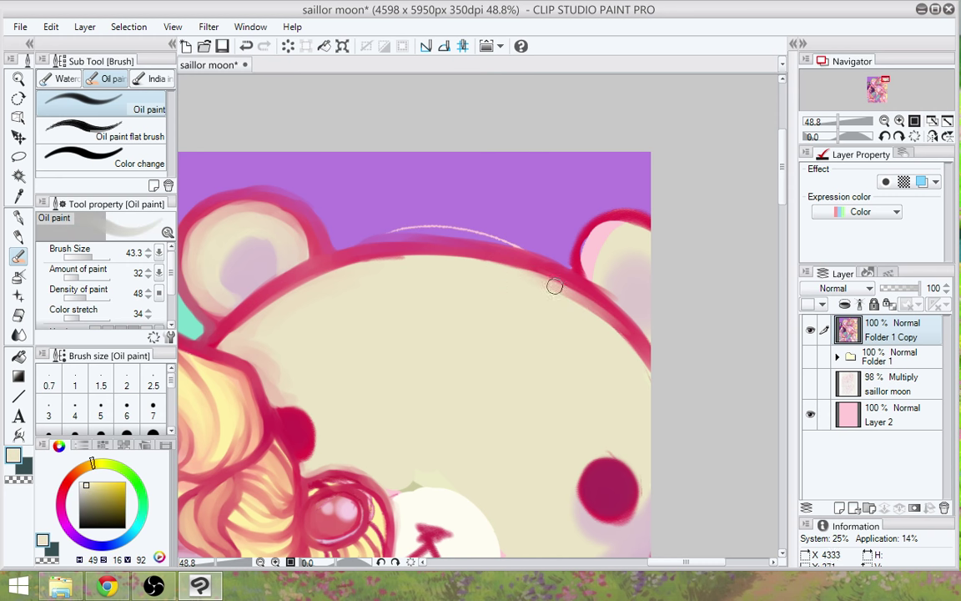
{"action": "left_click_drag", "start_coordinate": [525, 275], "coordinate": [580, 332]}
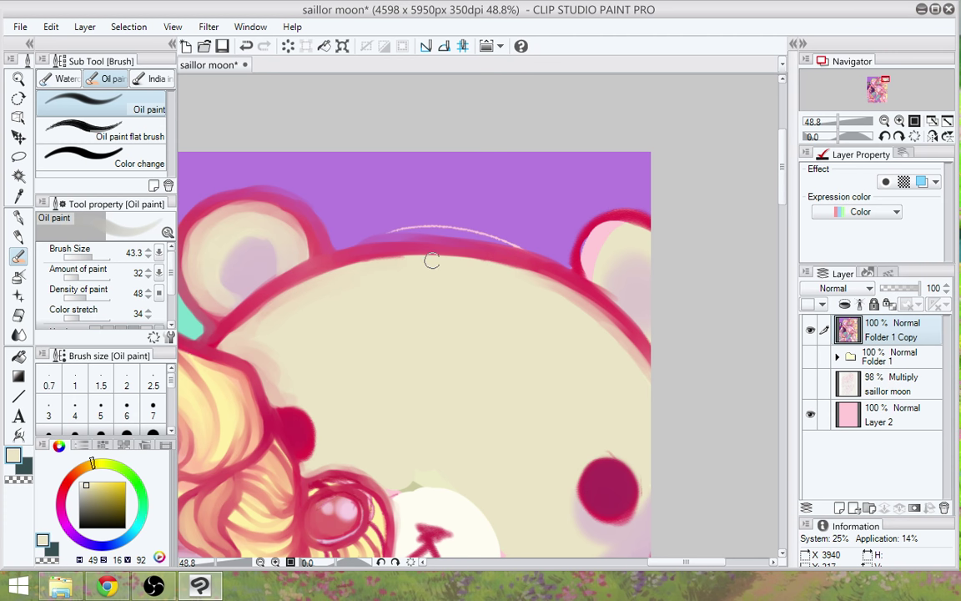
{"action": "left_click_drag", "start_coordinate": [433, 260], "coordinate": [242, 333]}
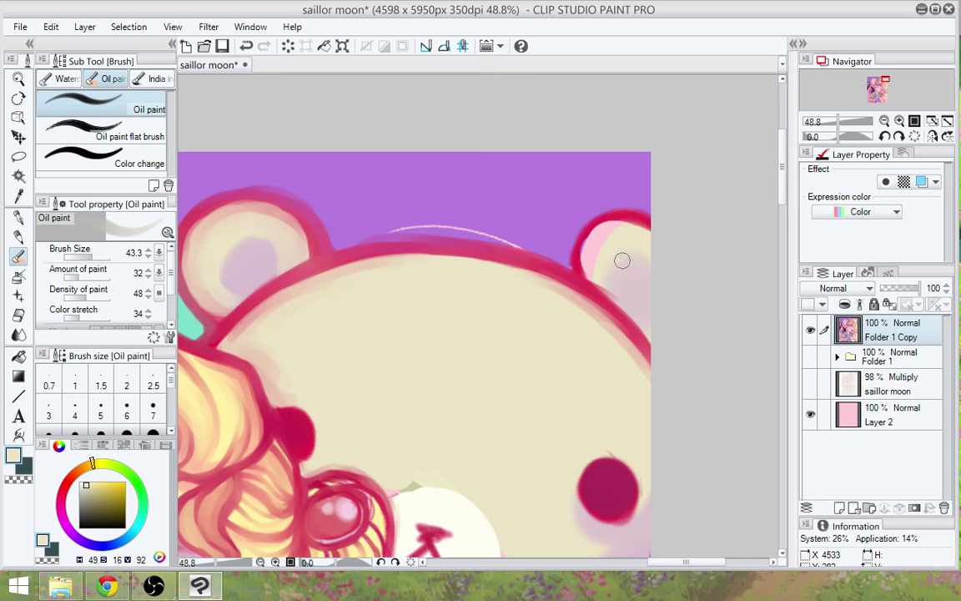
Cover the pink patch in the bear's far ear with cream and shade the inner ear with sampled purple
{"action": "mouse_move", "coordinate": [621, 260]}
{"action": "left_mouse_down"}
{"action": "mouse_move", "coordinate": [584, 251]}
{"action": "mouse_move", "coordinate": [606, 234]}
{"action": "mouse_move", "coordinate": [582, 264]}
{"action": "mouse_move", "coordinate": [598, 239]}
{"action": "mouse_move", "coordinate": [585, 270]}
{"action": "mouse_move", "coordinate": [620, 236]}
{"action": "mouse_move", "coordinate": [601, 232]}
{"action": "mouse_move", "coordinate": [617, 240]}
{"action": "mouse_move", "coordinate": [623, 223]}
{"action": "mouse_move", "coordinate": [634, 241]}
{"action": "mouse_move", "coordinate": [622, 225]}
{"action": "mouse_move", "coordinate": [657, 248]}
{"action": "left_mouse_up"}
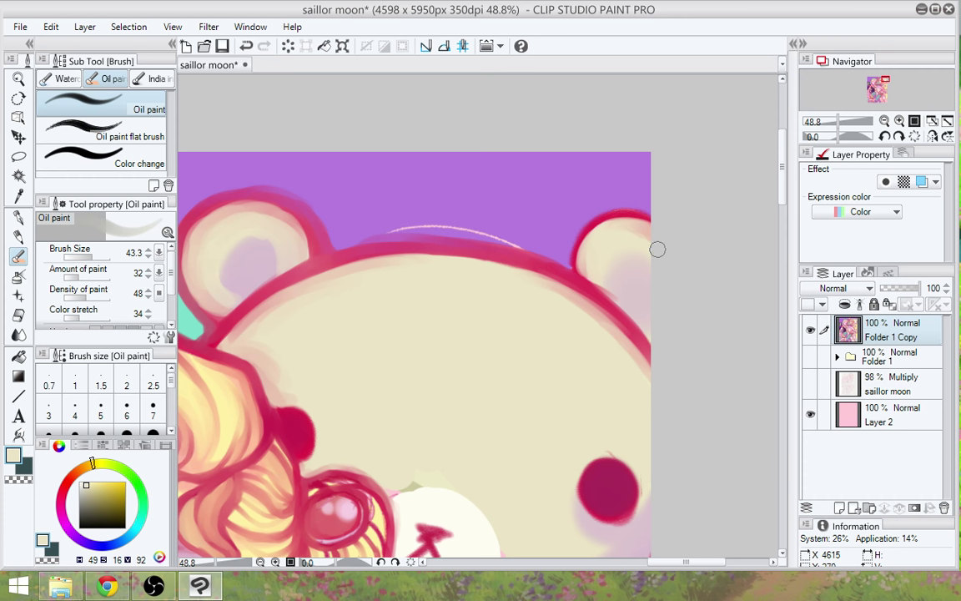
{"action": "left_click", "coordinate": [392, 193], "text": "alt"}
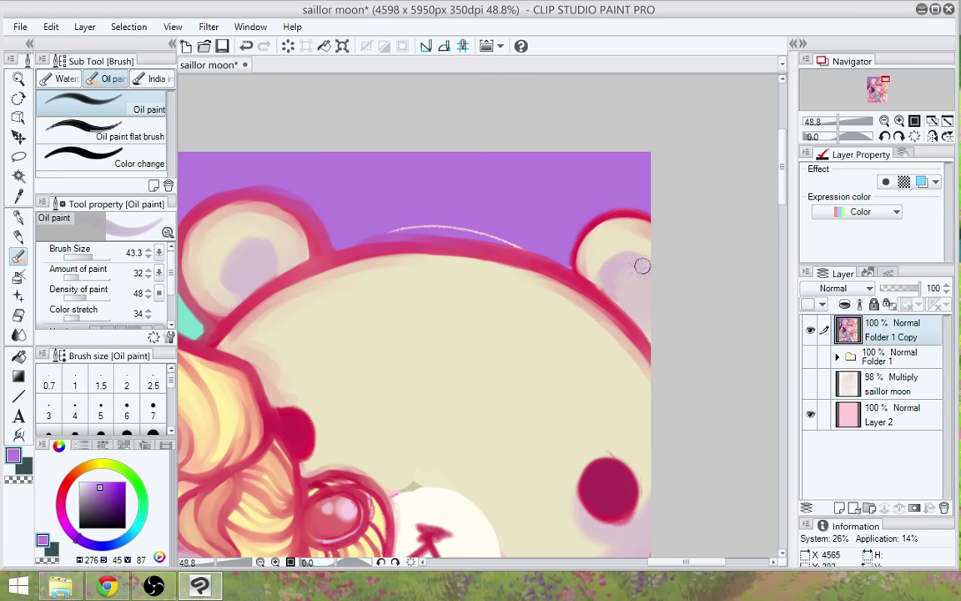
{"action": "left_click", "coordinate": [606, 278], "text": "alt"}
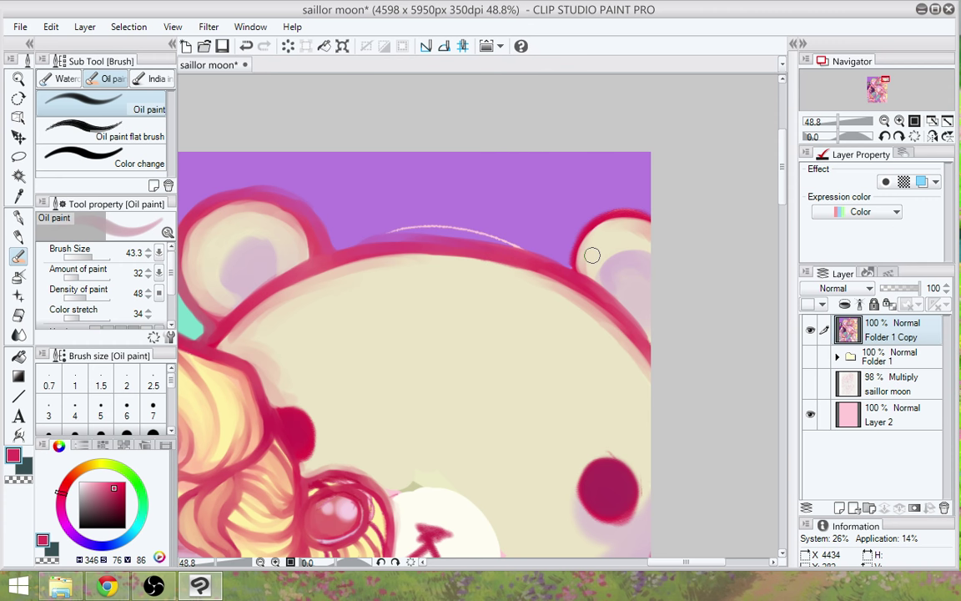
{"action": "left_click", "coordinate": [619, 291], "text": "alt"}
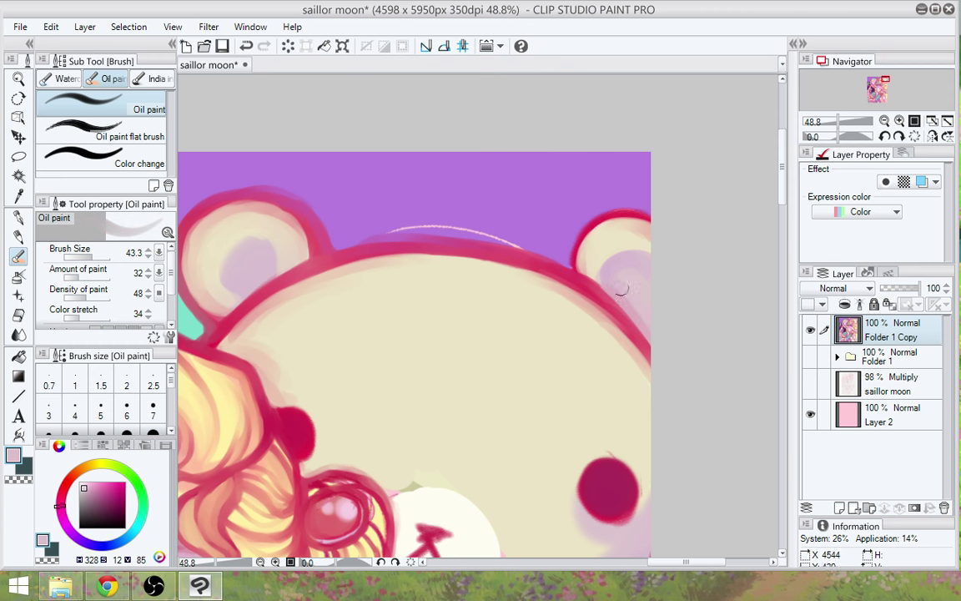
Refine the edge where the bear's far ear meets the head contour using sampled cream and crimson
{"action": "left_click", "coordinate": [568, 438], "text": "alt"}
{"action": "left_click_drag", "start_coordinate": [568, 438], "coordinate": [572, 487]}
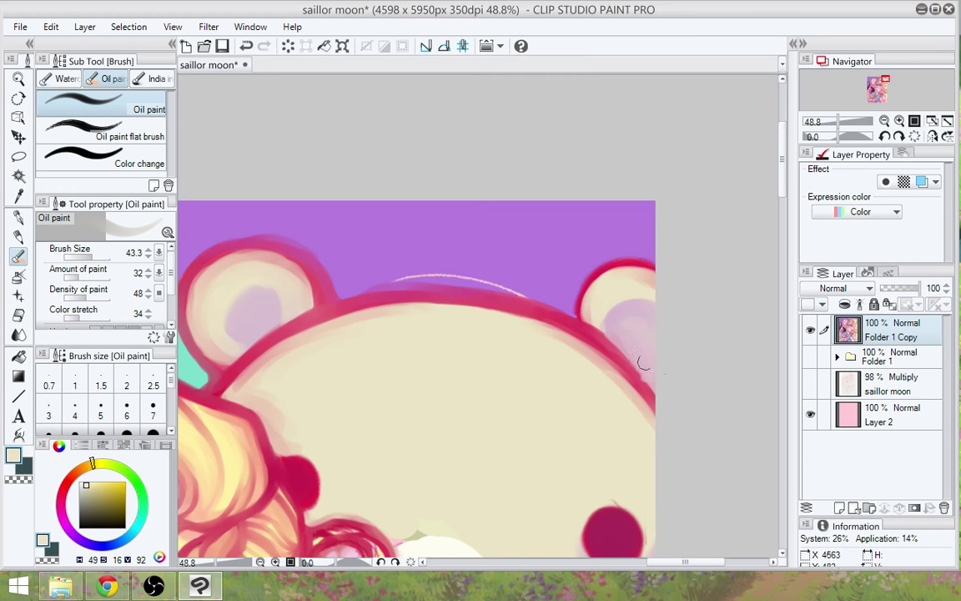
{"action": "left_click_drag", "start_coordinate": [643, 370], "coordinate": [663, 408]}
{"action": "left_click", "coordinate": [543, 308], "text": "alt"}
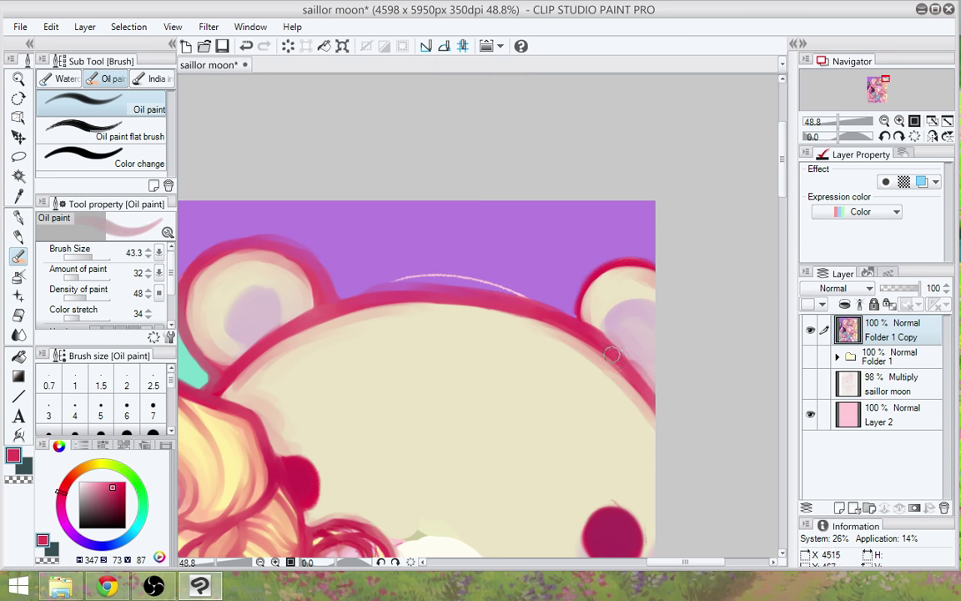
Sample dark magenta from the bear's far eye and repaint it as a smooth, rounder shape
{"action": "scroll", "coordinate": [607, 351], "scroll_direction": "down", "scroll_amount": 3}
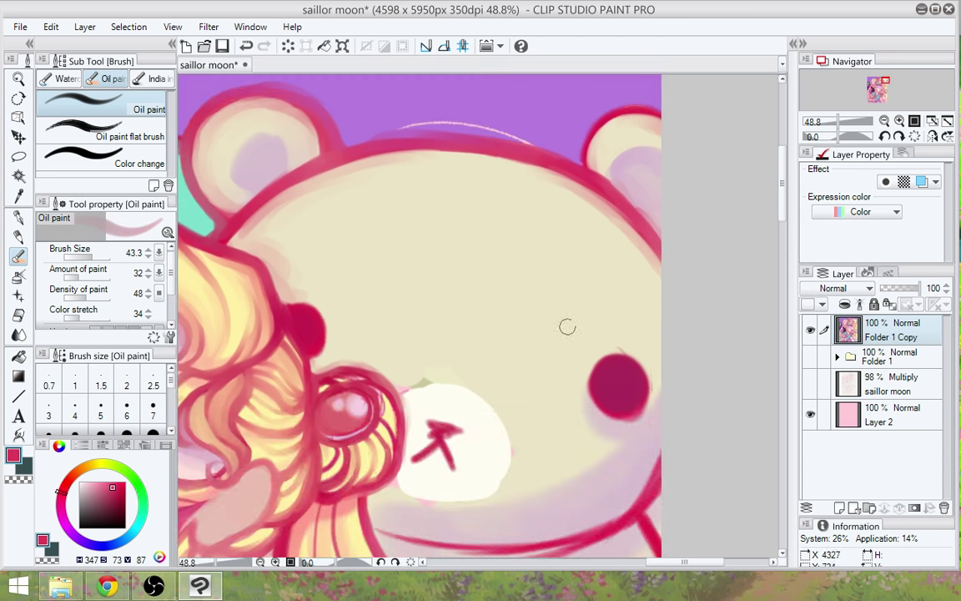
{"action": "left_click", "coordinate": [607, 371], "text": "alt"}
{"action": "left_click_drag", "start_coordinate": [611, 400], "coordinate": [626, 411]}
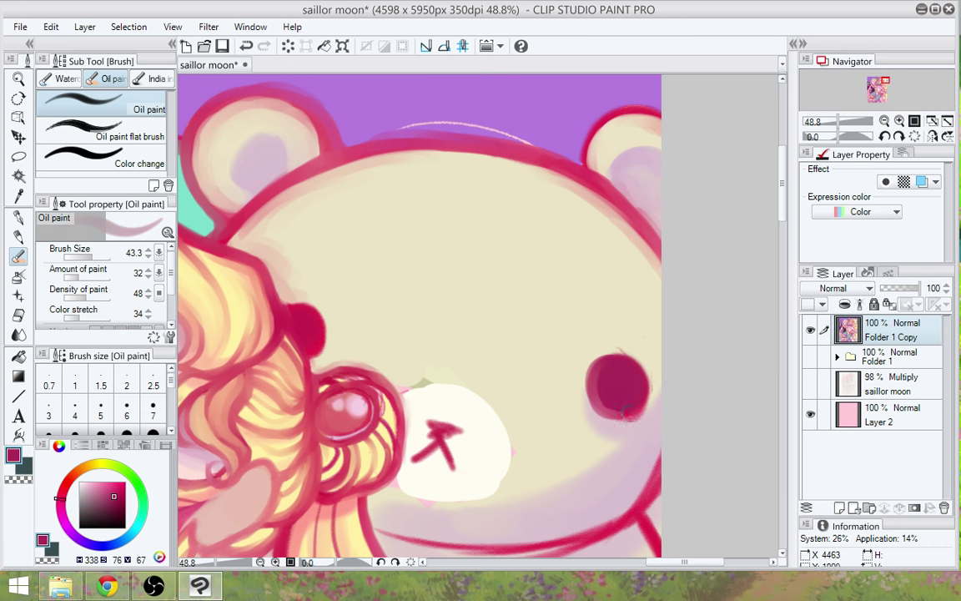
{"action": "left_click_drag", "start_coordinate": [614, 366], "coordinate": [602, 359]}
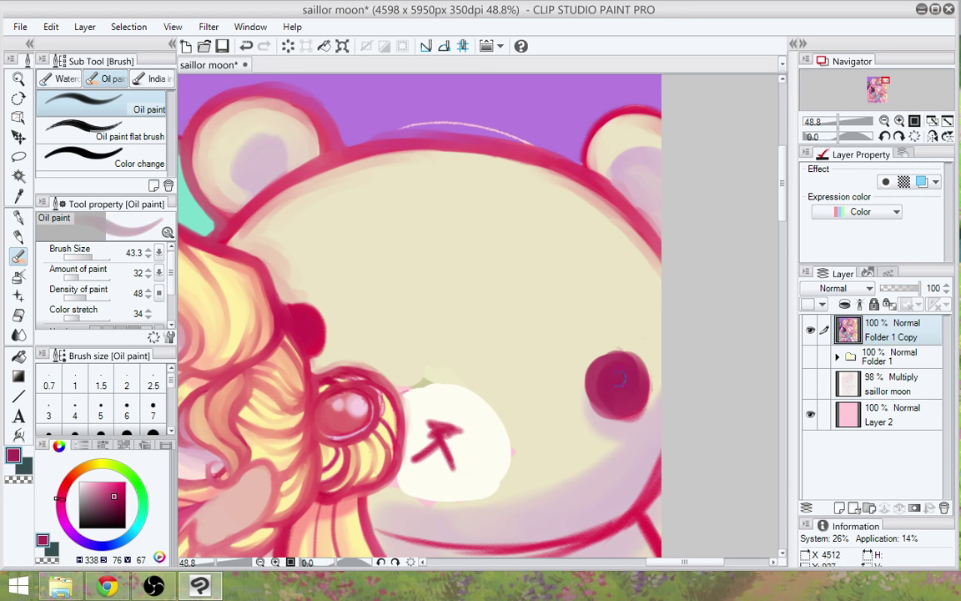
{"action": "mouse_move", "coordinate": [591, 368]}
{"action": "left_mouse_down"}
{"action": "mouse_move", "coordinate": [616, 353]}
{"action": "mouse_move", "coordinate": [608, 370]}
{"action": "mouse_move", "coordinate": [647, 373]}
{"action": "mouse_move", "coordinate": [628, 358]}
{"action": "mouse_move", "coordinate": [639, 363]}
{"action": "mouse_move", "coordinate": [607, 359]}
{"action": "mouse_move", "coordinate": [619, 380]}
{"action": "mouse_move", "coordinate": [590, 372]}
{"action": "mouse_move", "coordinate": [625, 398]}
{"action": "mouse_move", "coordinate": [600, 390]}
{"action": "left_mouse_up"}
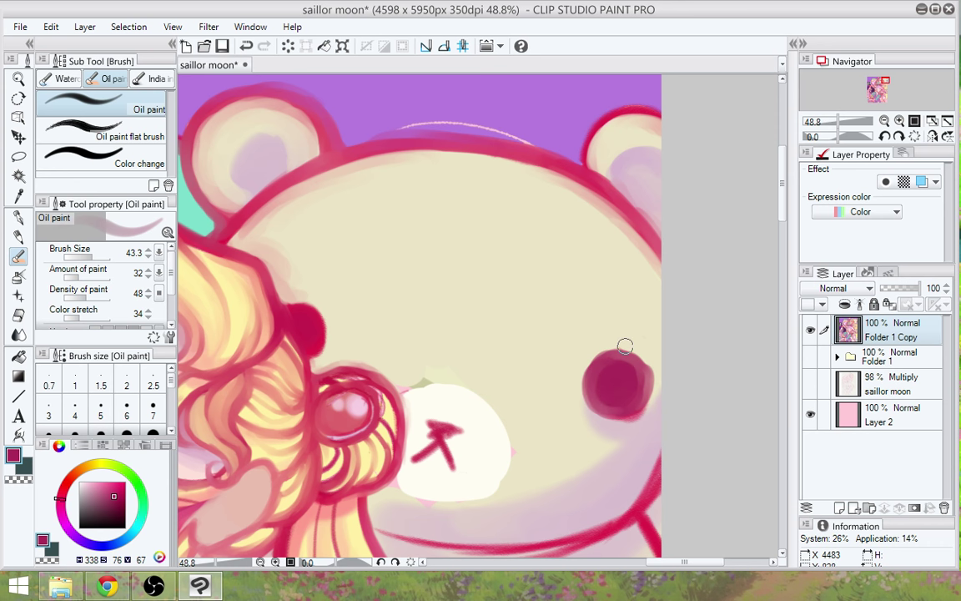
{"action": "left_click_drag", "start_coordinate": [624, 346], "coordinate": [619, 394]}
{"action": "left_click_drag", "start_coordinate": [618, 466], "coordinate": [627, 382]}
Sample off-white from the bear's muzzle and clean up its edge beside the hair bun and the nose and mouth lines
{"action": "left_click", "coordinate": [440, 397], "text": "alt"}
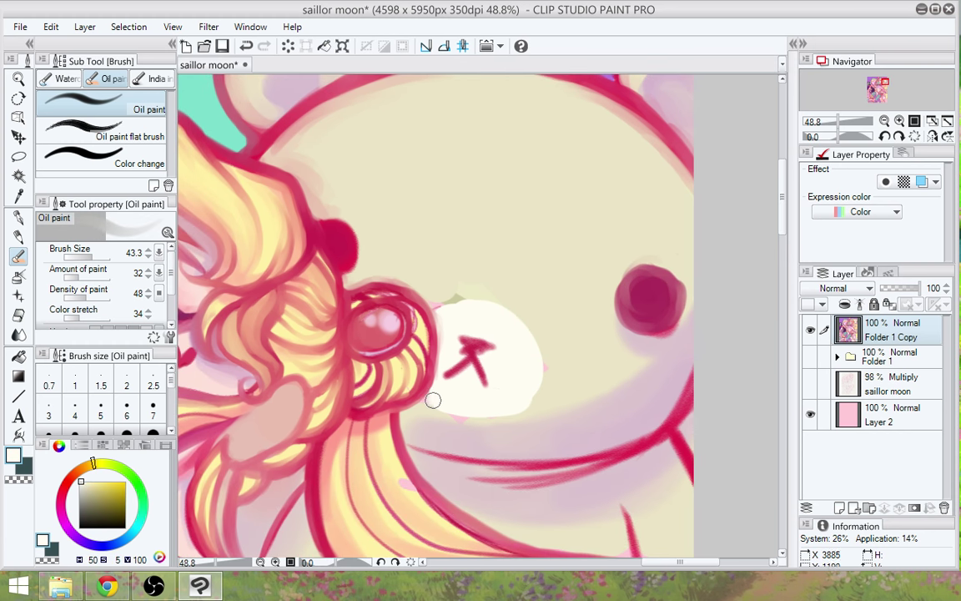
{"action": "left_click_drag", "start_coordinate": [433, 400], "coordinate": [494, 344]}
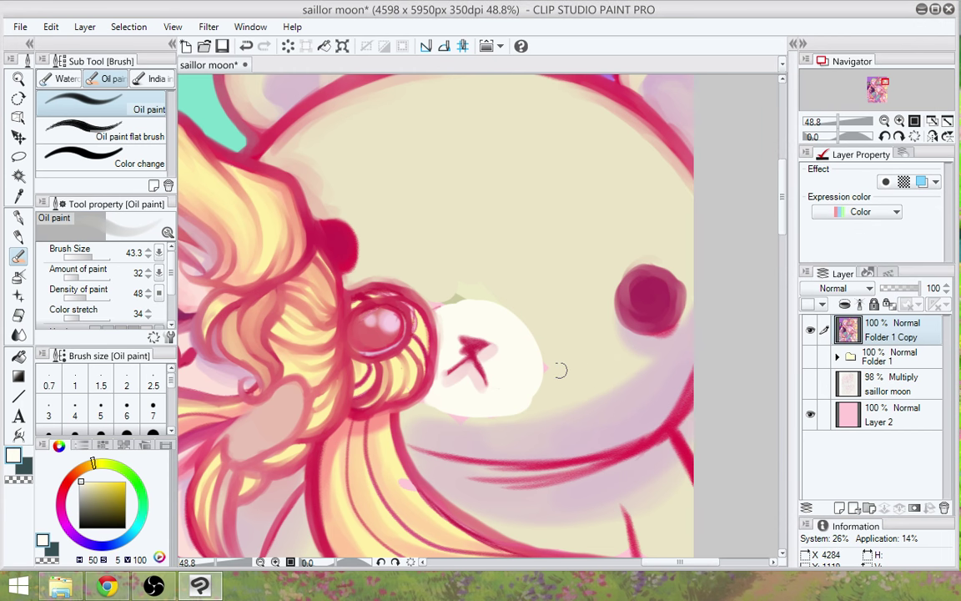
{"action": "mouse_move", "coordinate": [560, 370]}
{"action": "left_mouse_down"}
{"action": "mouse_move", "coordinate": [587, 377]}
{"action": "mouse_move", "coordinate": [573, 397]}
{"action": "left_mouse_up"}
Sample cream from the bear's face and blend the cheek around the muzzle with oil paint at size 213.7
{"action": "left_click", "coordinate": [591, 366], "text": "alt"}
{"action": "left_click_drag", "start_coordinate": [619, 372], "coordinate": [578, 402]}
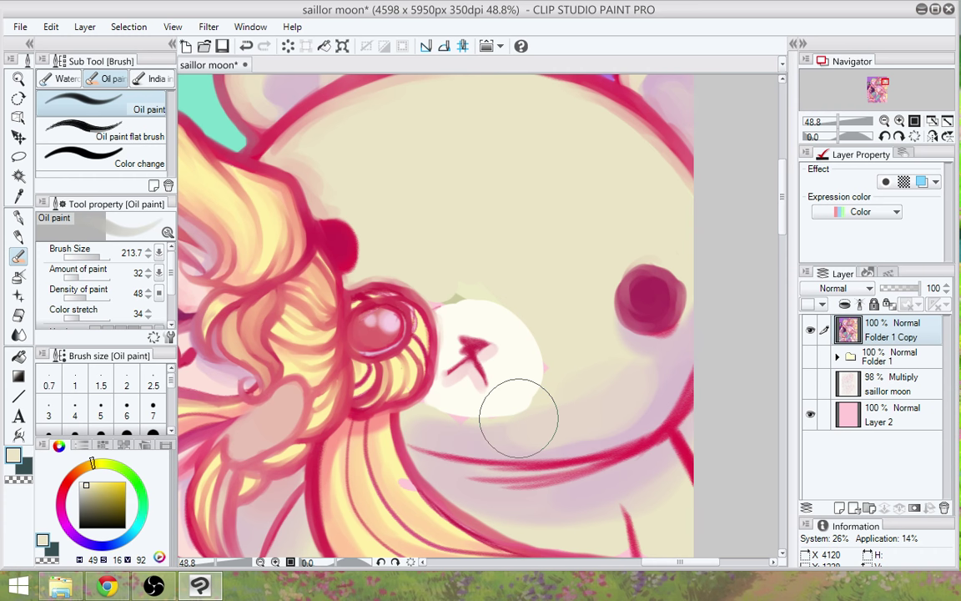
{"action": "mouse_move", "coordinate": [518, 417]}
{"action": "left_mouse_down"}
{"action": "mouse_move", "coordinate": [594, 387]}
{"action": "mouse_move", "coordinate": [575, 401]}
{"action": "mouse_move", "coordinate": [624, 385]}
{"action": "mouse_move", "coordinate": [647, 363]}
{"action": "mouse_move", "coordinate": [596, 420]}
{"action": "mouse_move", "coordinate": [517, 435]}
{"action": "mouse_move", "coordinate": [467, 432]}
{"action": "mouse_move", "coordinate": [513, 426]}
{"action": "mouse_move", "coordinate": [553, 400]}
{"action": "left_mouse_up"}
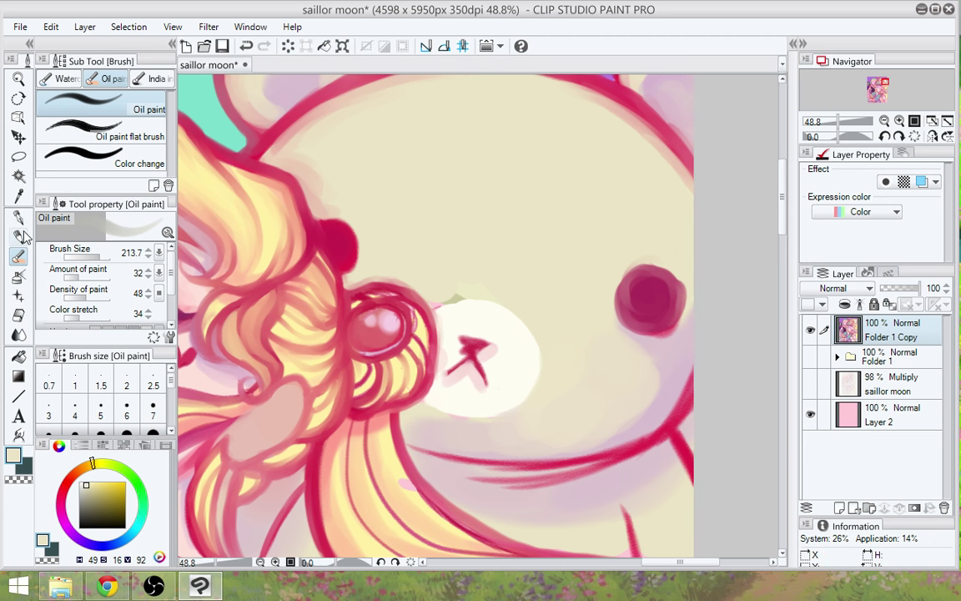
Reduce the oil paint brush to size 31.4, sample crimson, and touch up the bear's chin line
{"action": "left_click_drag", "start_coordinate": [94, 251], "coordinate": [79, 251]}
{"action": "left_click", "coordinate": [667, 433], "text": "alt"}
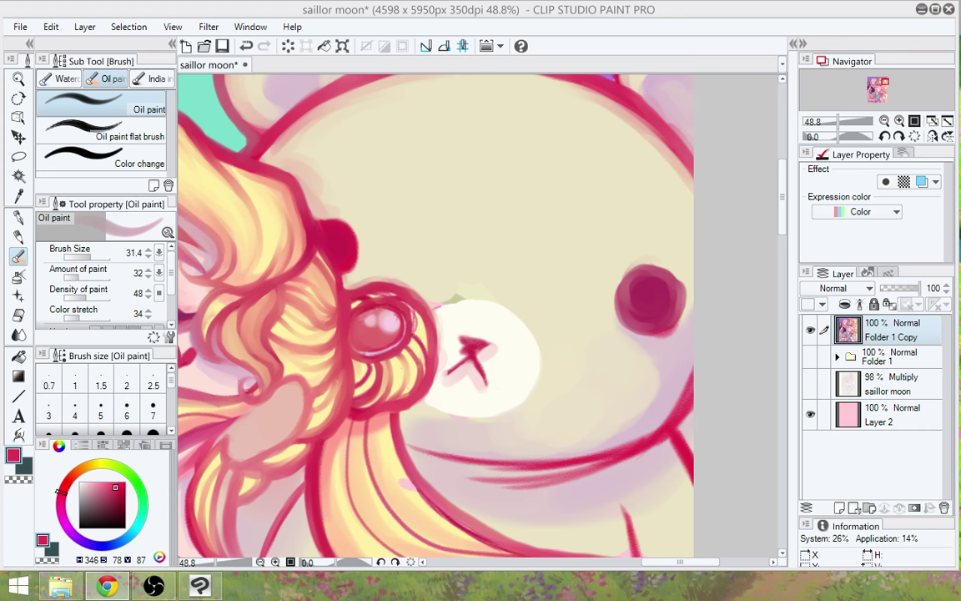
{"action": "mouse_move", "coordinate": [525, 446]}
{"action": "left_mouse_down"}
{"action": "mouse_move", "coordinate": [550, 407]}
{"action": "mouse_move", "coordinate": [619, 365]}
{"action": "left_mouse_up"}
{"action": "left_click_drag", "start_coordinate": [542, 395], "coordinate": [519, 365]}
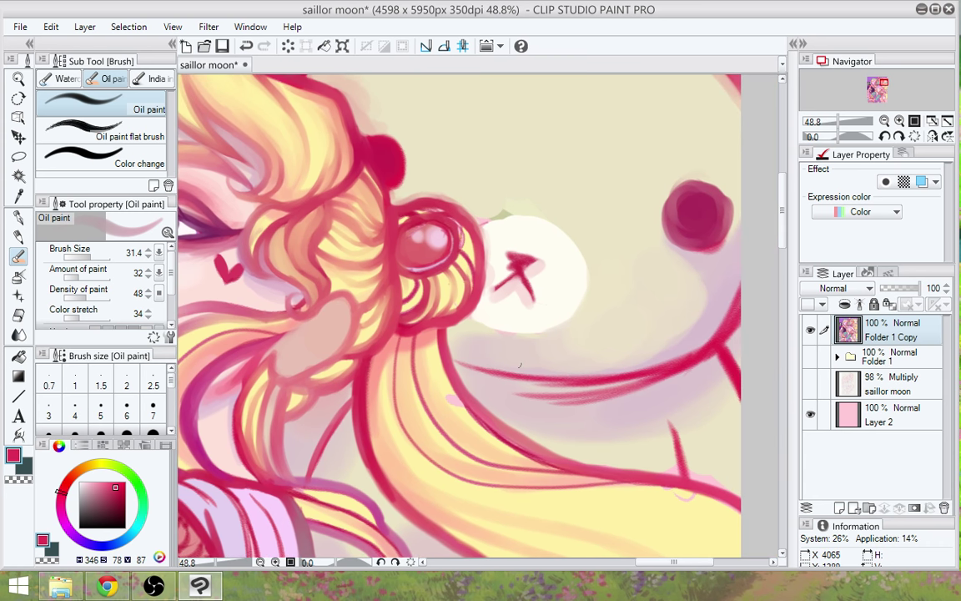
Sample light yellow from the hair and paint smooth highlights along the long strands flowing below the bun
{"action": "left_click", "coordinate": [400, 339], "text": "alt"}
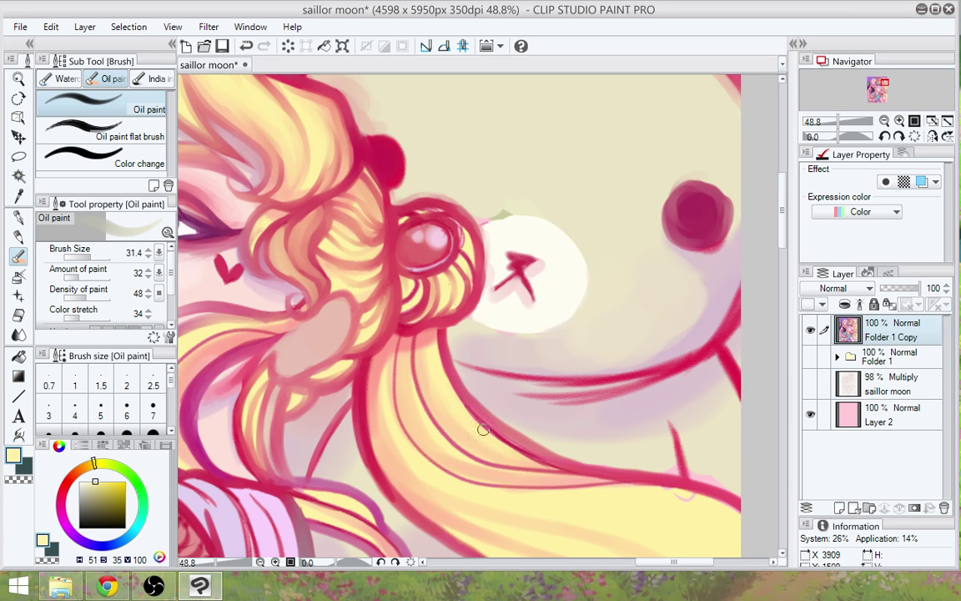
{"action": "left_click_drag", "start_coordinate": [489, 373], "coordinate": [564, 404]}
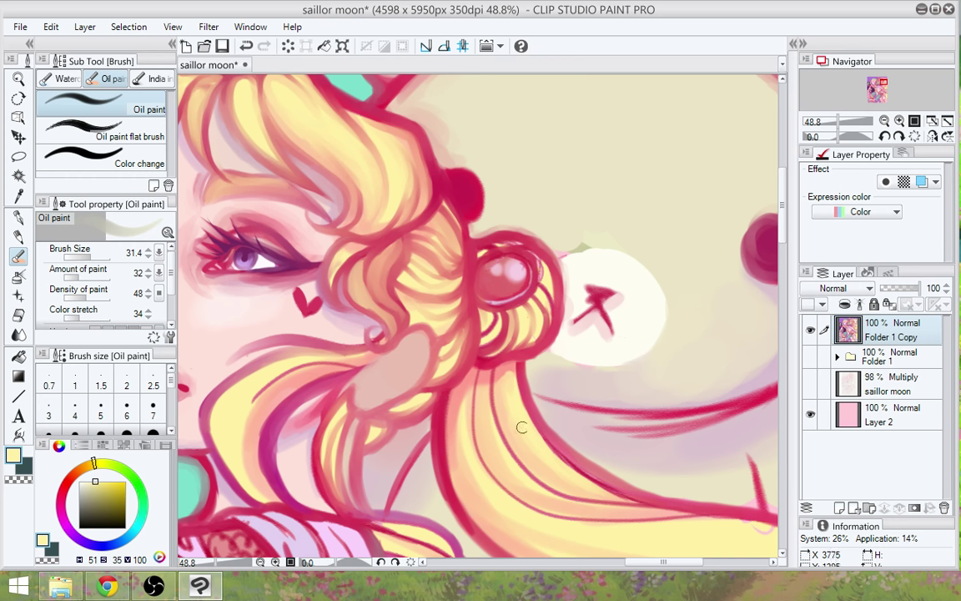
{"action": "left_click_drag", "start_coordinate": [591, 445], "coordinate": [570, 387]}
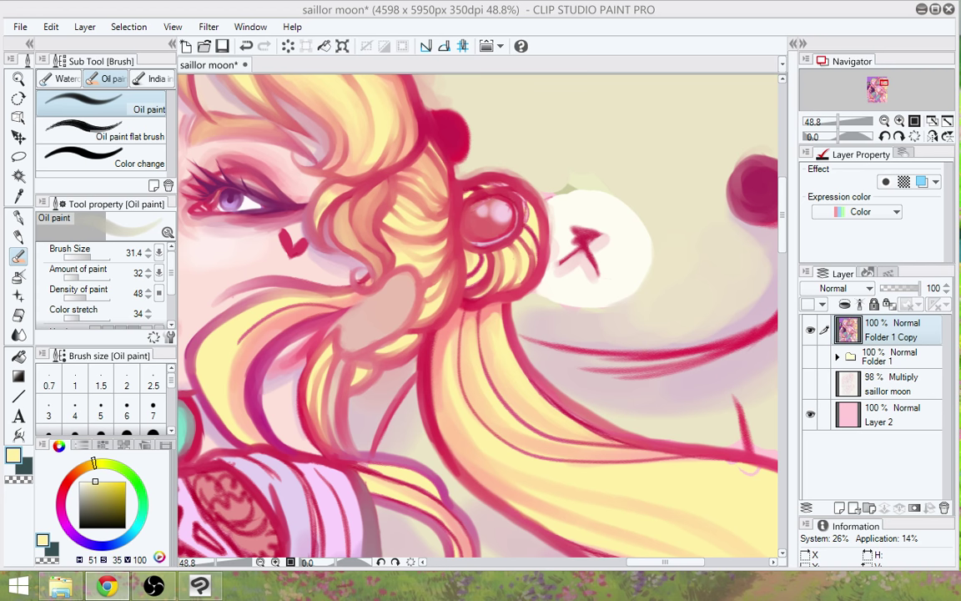
Switch to the Mapping pen, sample crimson from the bun's lines, and draw the inner contour lines of the girl's ear
{"action": "left_click_drag", "start_coordinate": [597, 438], "coordinate": [751, 498]}
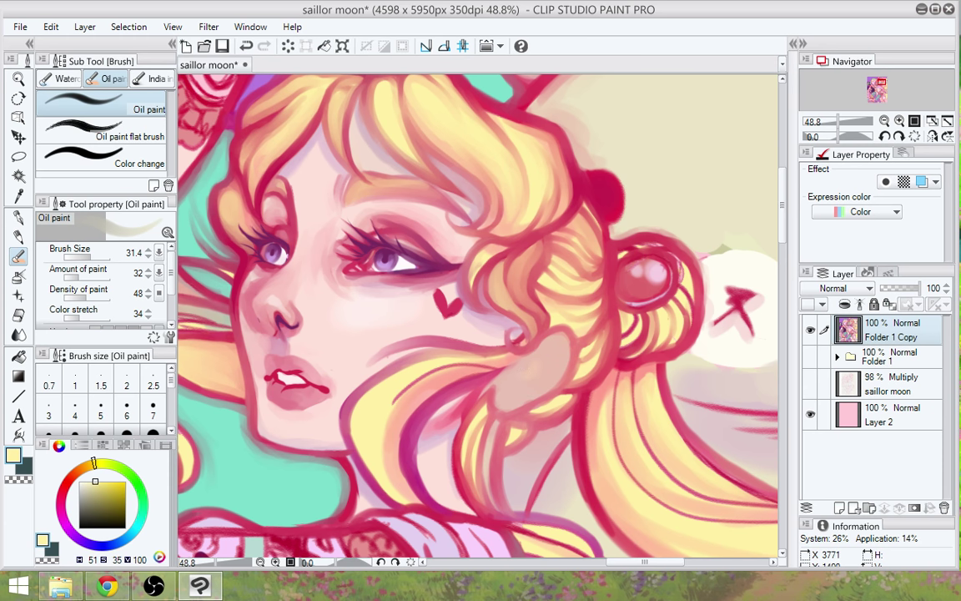
{"action": "left_click", "coordinate": [18, 217]}
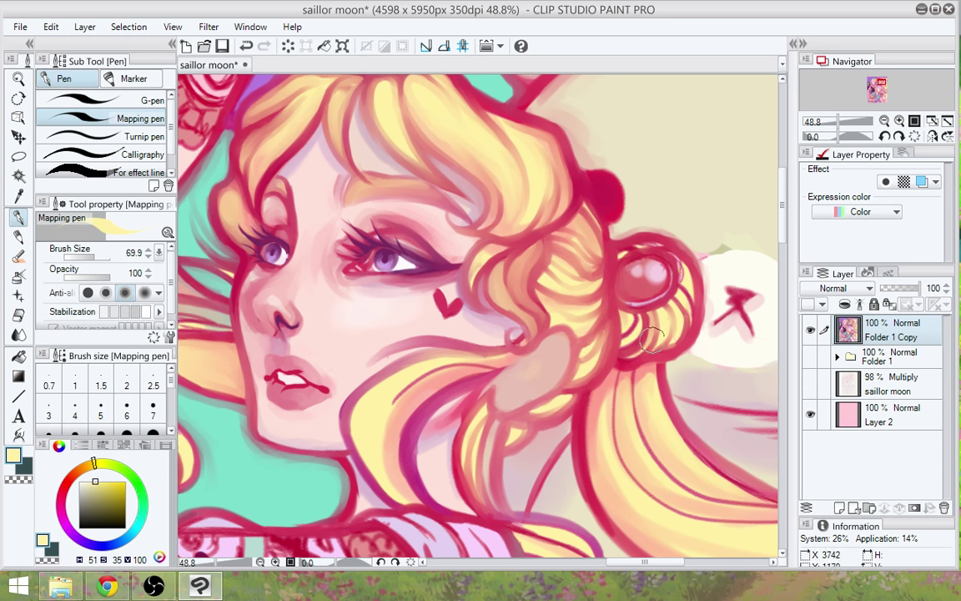
{"action": "left_click", "coordinate": [638, 359], "text": "alt"}
{"action": "left_click_drag", "start_coordinate": [517, 380], "coordinate": [559, 355]}
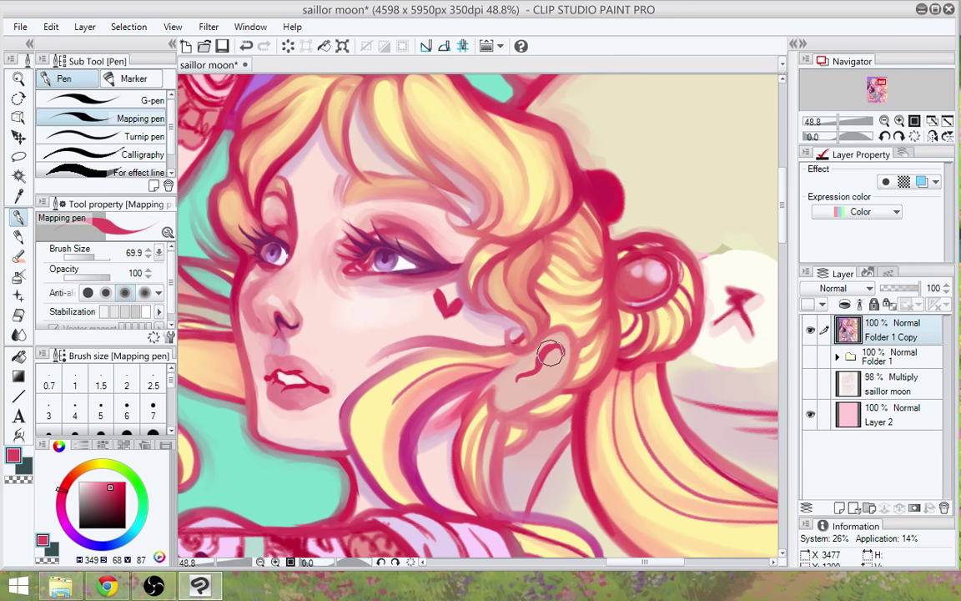
{"action": "mouse_move", "coordinate": [558, 351]}
{"action": "left_mouse_down"}
{"action": "mouse_move", "coordinate": [543, 380]}
{"action": "mouse_move", "coordinate": [523, 391]}
{"action": "mouse_move", "coordinate": [544, 377]}
{"action": "left_mouse_up"}
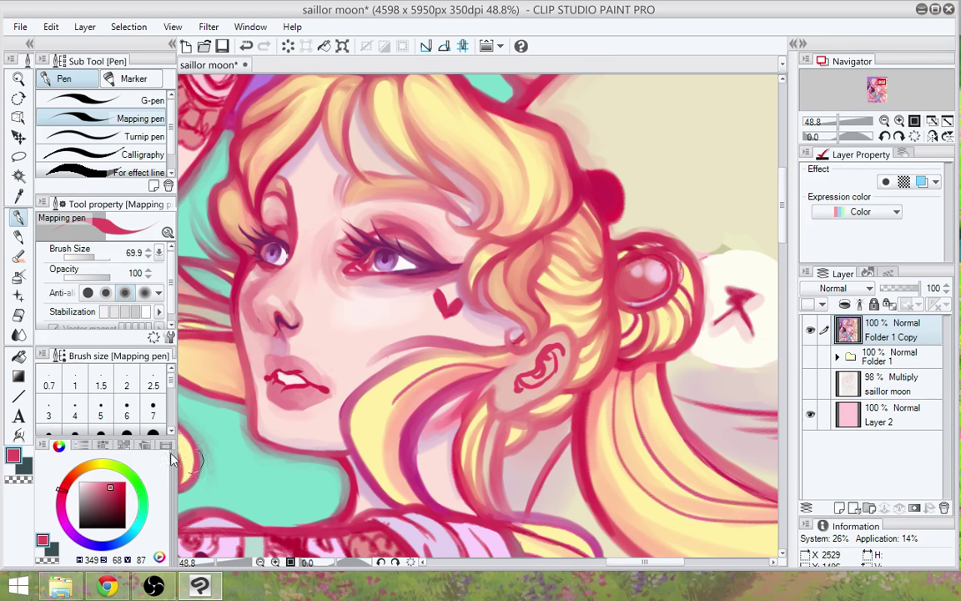
Switch to the oil paint brush at size 31.4 and soften the crimson contour lines inside the girl's ear
{"action": "left_click", "coordinate": [18, 257]}
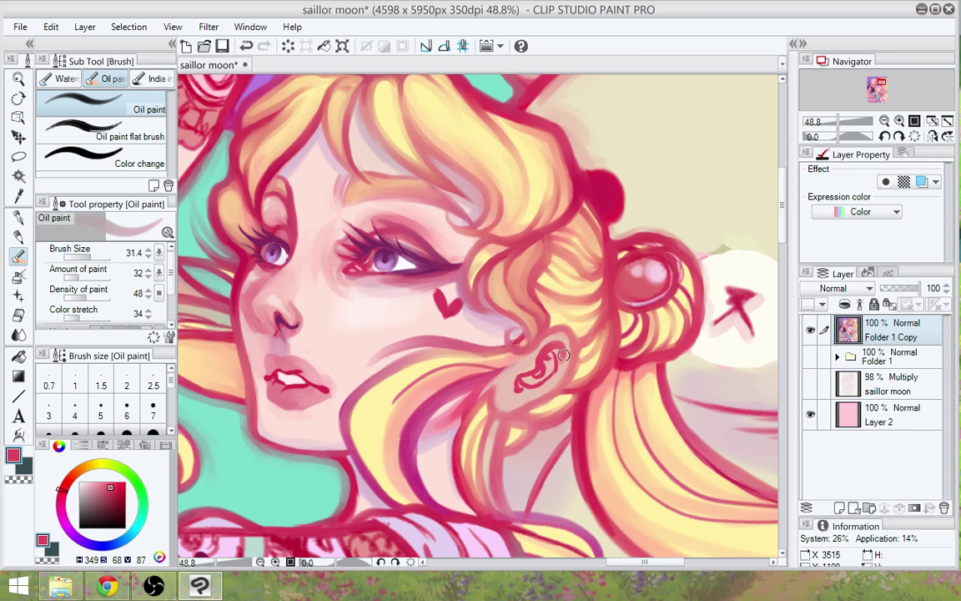
{"action": "mouse_move", "coordinate": [564, 355]}
{"action": "left_mouse_down"}
{"action": "mouse_move", "coordinate": [544, 379]}
{"action": "mouse_move", "coordinate": [521, 381]}
{"action": "mouse_move", "coordinate": [542, 355]}
{"action": "left_mouse_up"}
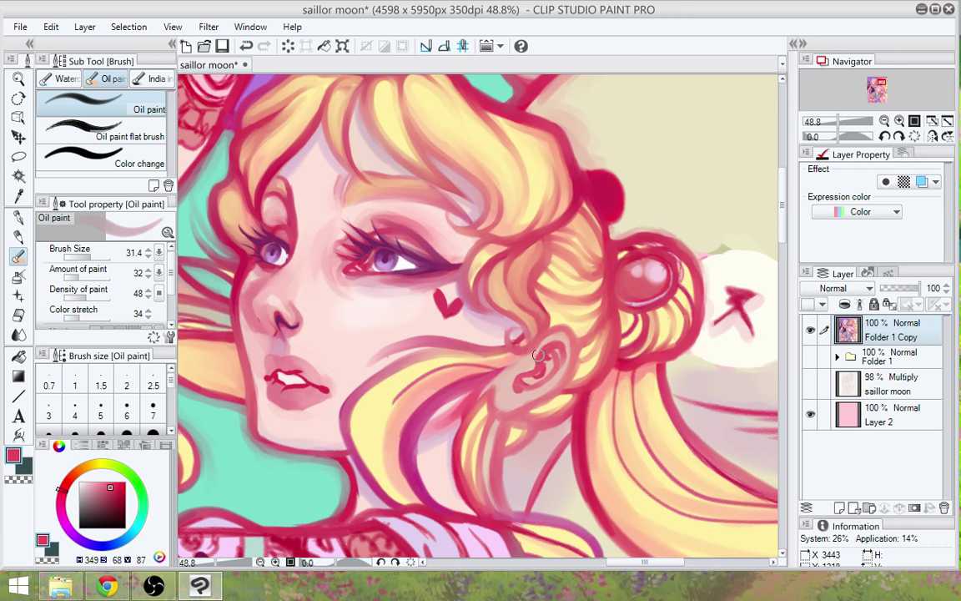
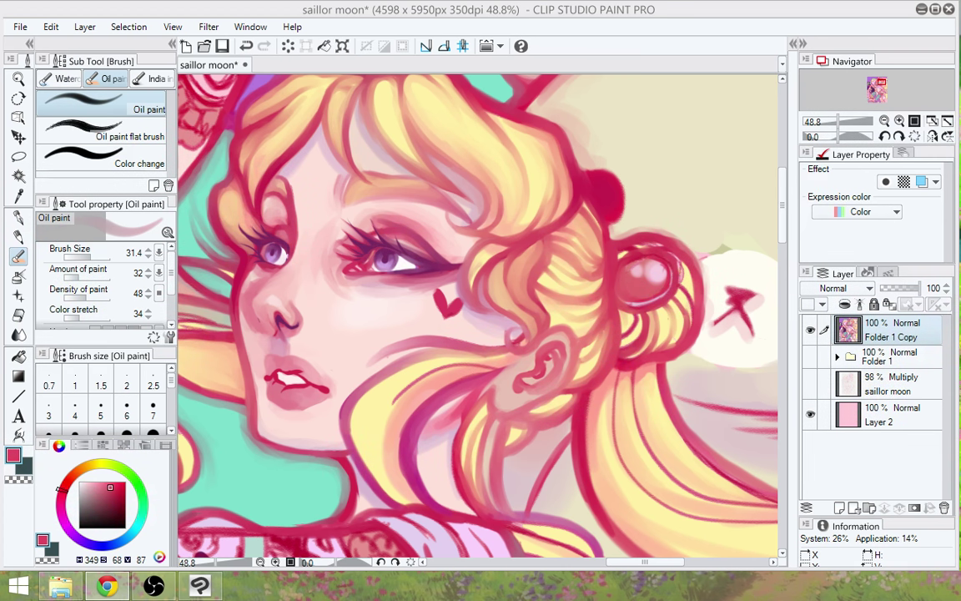
{"action": "left_click_drag", "start_coordinate": [555, 415], "coordinate": [566, 381]}
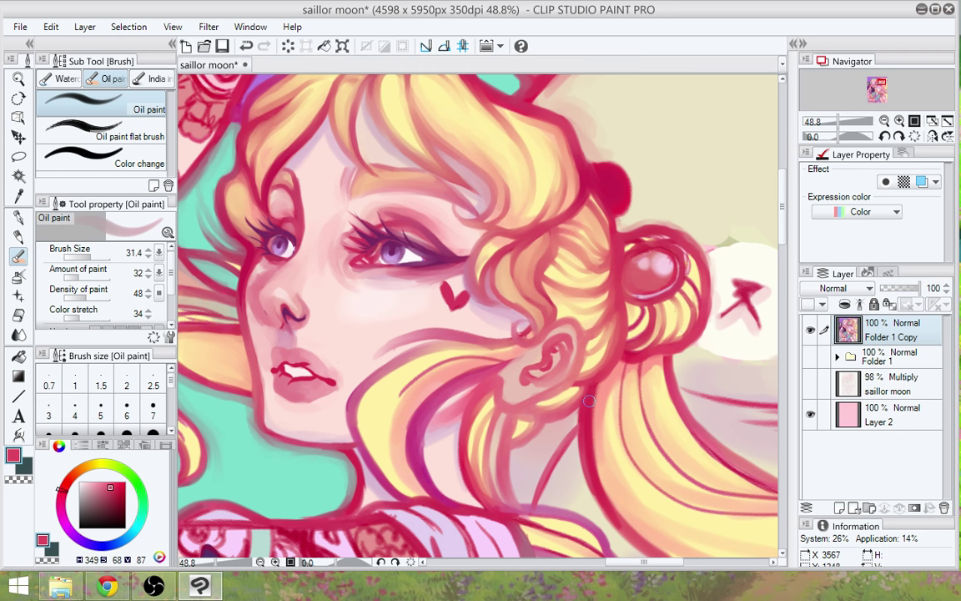
Sample crimson from the hair outline and repaint the edges of the hair strands falling below the ear toward the shoulder
{"action": "left_click", "coordinate": [588, 400], "text": "alt"}
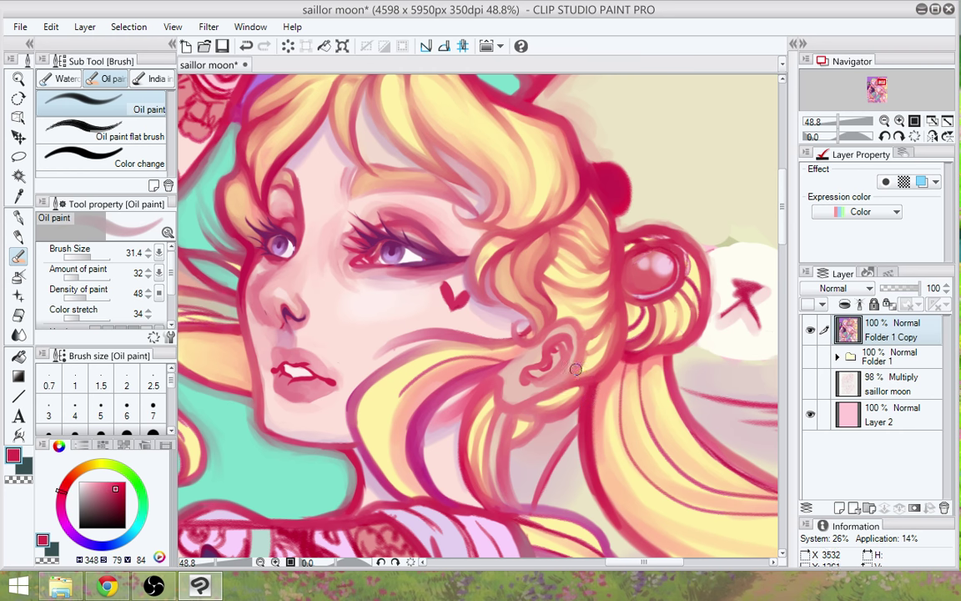
{"action": "left_click_drag", "start_coordinate": [621, 443], "coordinate": [597, 377]}
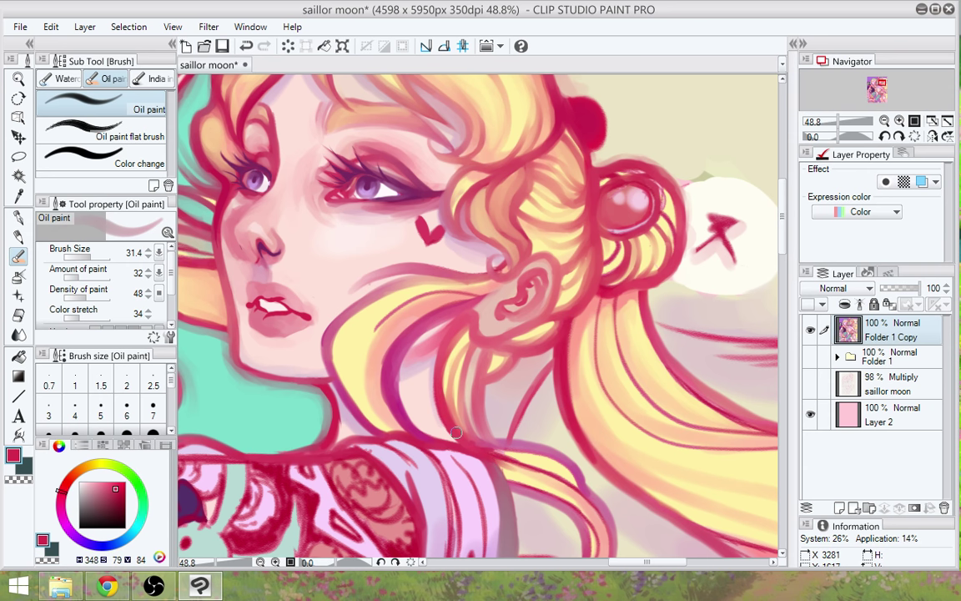
{"action": "mouse_move", "coordinate": [468, 437]}
{"action": "left_mouse_down"}
{"action": "mouse_move", "coordinate": [551, 474]}
{"action": "mouse_move", "coordinate": [574, 500]}
{"action": "left_mouse_up"}
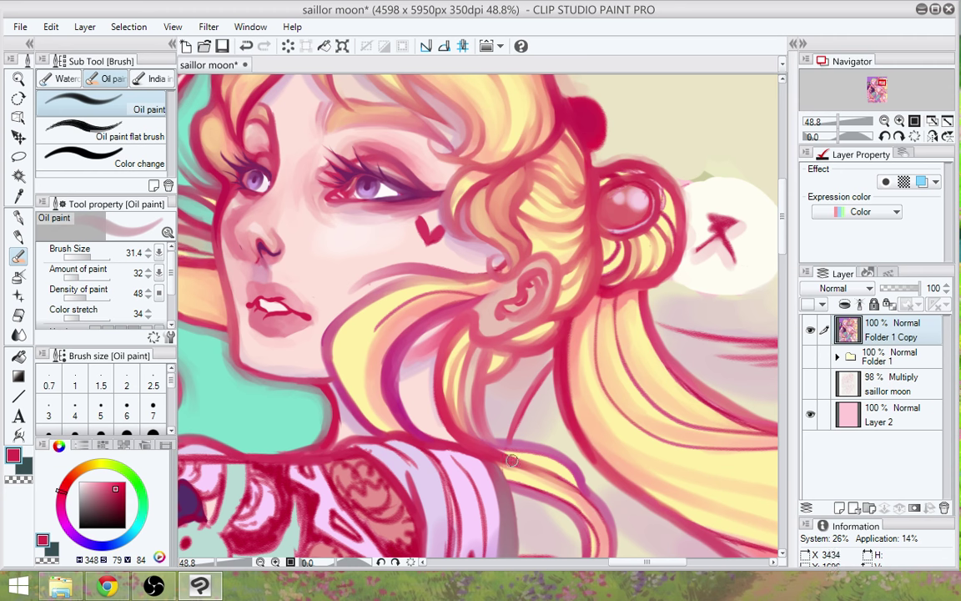
{"action": "mouse_move", "coordinate": [489, 447]}
{"action": "left_mouse_down"}
{"action": "mouse_move", "coordinate": [553, 464]}
{"action": "mouse_move", "coordinate": [542, 454]}
{"action": "mouse_move", "coordinate": [582, 490]}
{"action": "left_mouse_up"}
{"action": "left_click_drag", "start_coordinate": [464, 417], "coordinate": [492, 446]}
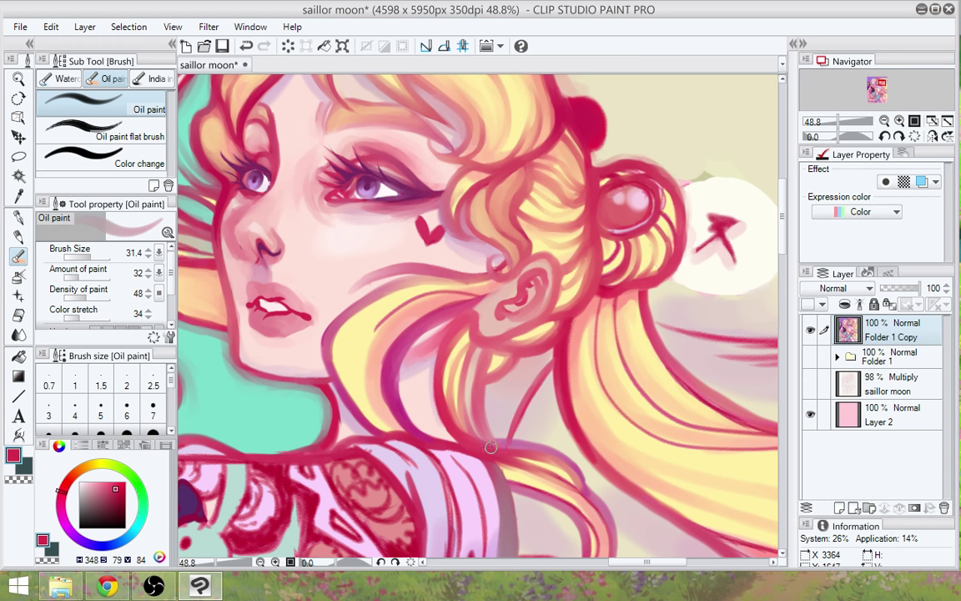
{"action": "left_click_drag", "start_coordinate": [463, 390], "coordinate": [478, 436]}
{"action": "left_click_drag", "start_coordinate": [469, 359], "coordinate": [482, 435]}
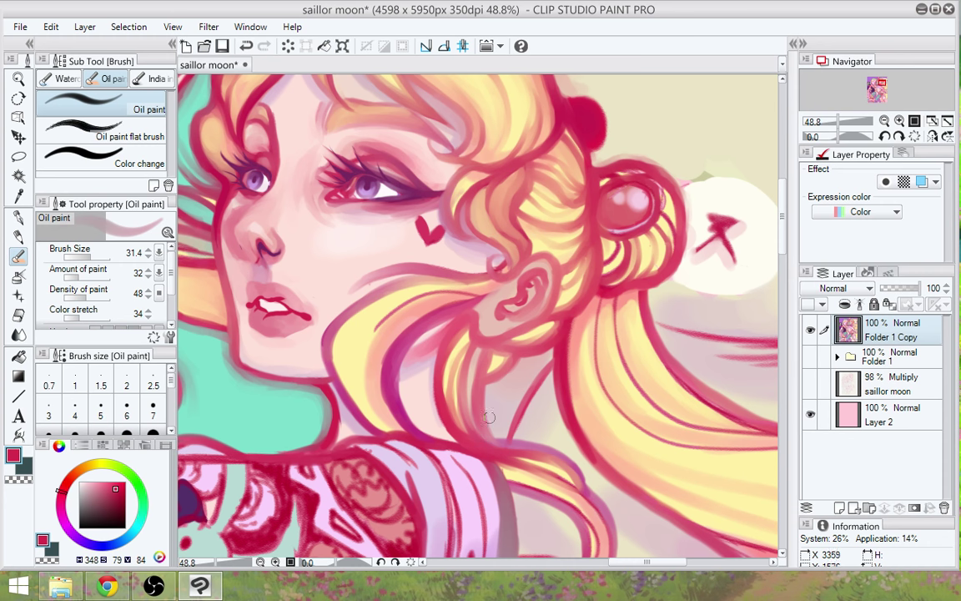
{"action": "left_click_drag", "start_coordinate": [441, 372], "coordinate": [487, 428]}
{"action": "mouse_move", "coordinate": [419, 338]}
{"action": "left_mouse_down"}
{"action": "mouse_move", "coordinate": [386, 381]}
{"action": "mouse_move", "coordinate": [386, 398]}
{"action": "mouse_move", "coordinate": [385, 385]}
{"action": "left_mouse_up"}
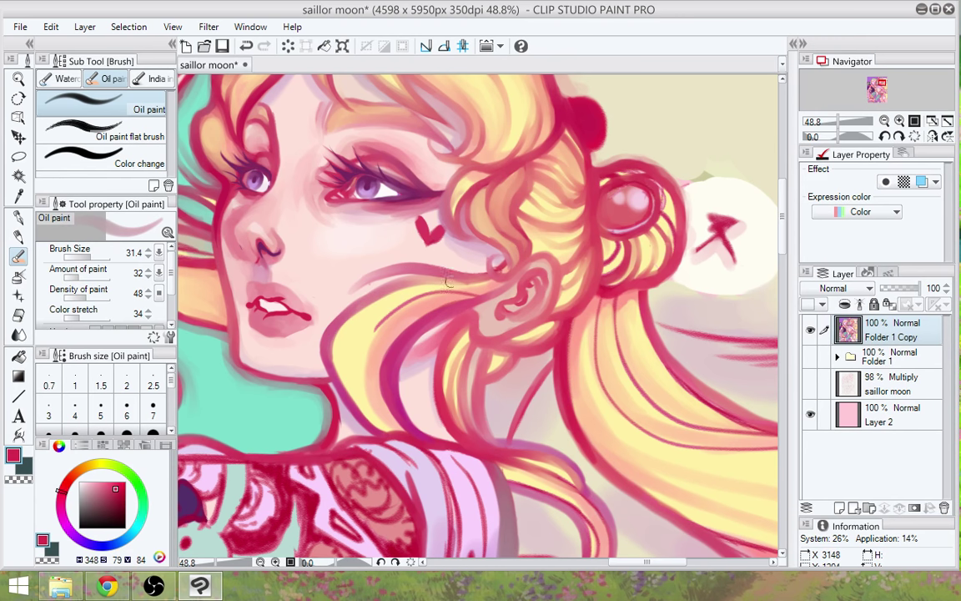
Sample pale skin pink and crimson in turn and refine the ear's inner folds with oil paint at size 12.1
{"action": "mouse_move", "coordinate": [540, 439]}
{"action": "left_mouse_down"}
{"action": "mouse_move", "coordinate": [518, 435]}
{"action": "mouse_move", "coordinate": [530, 471]}
{"action": "left_mouse_up"}
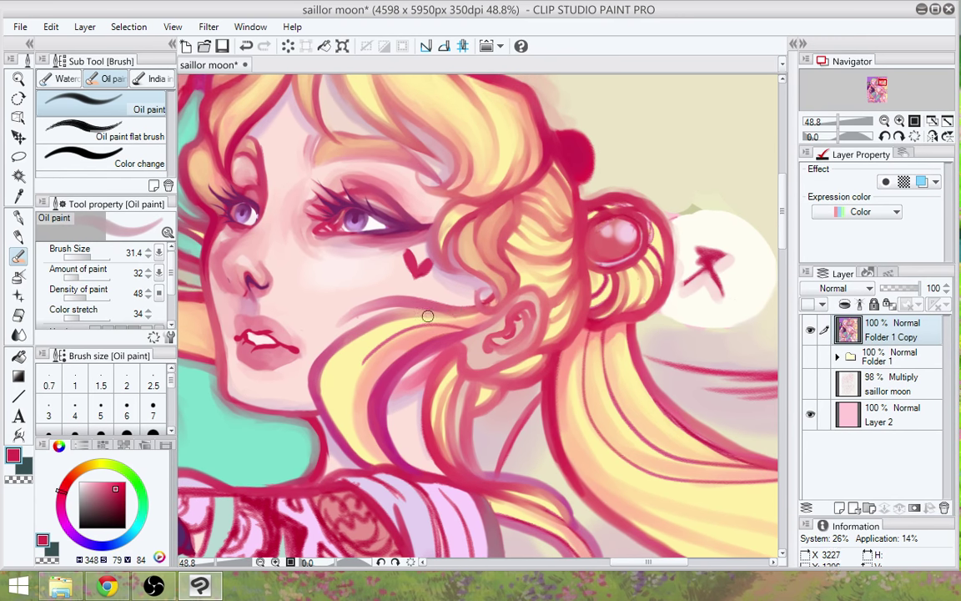
{"action": "left_click_drag", "start_coordinate": [501, 413], "coordinate": [463, 469]}
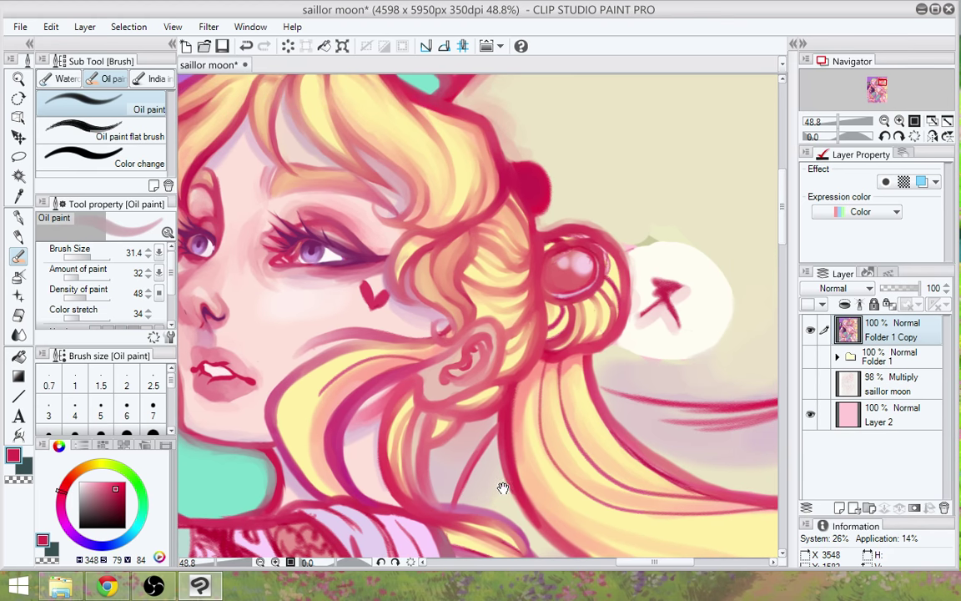
{"action": "left_click_drag", "start_coordinate": [532, 385], "coordinate": [514, 392]}
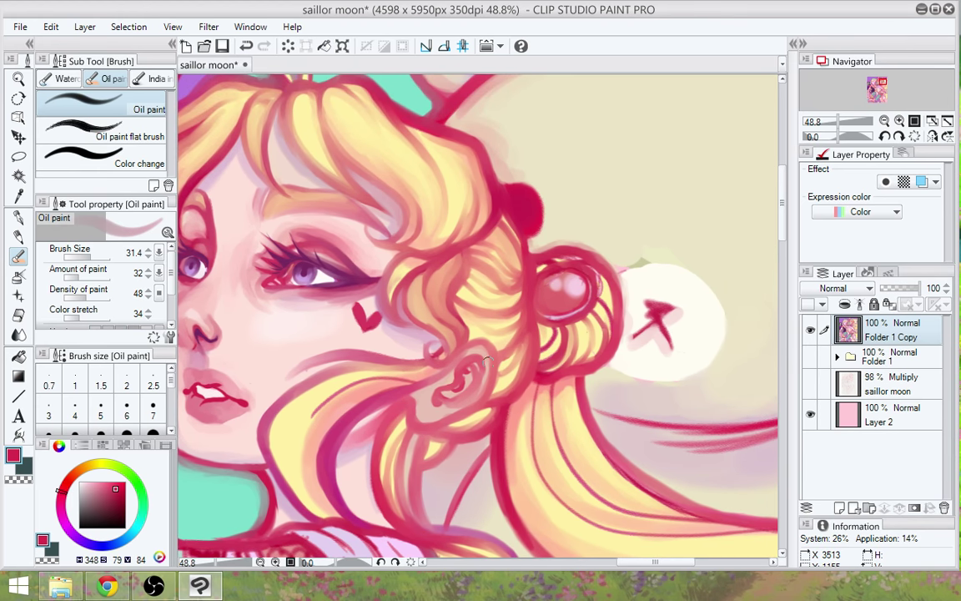
{"action": "left_click", "coordinate": [437, 332], "text": "alt"}
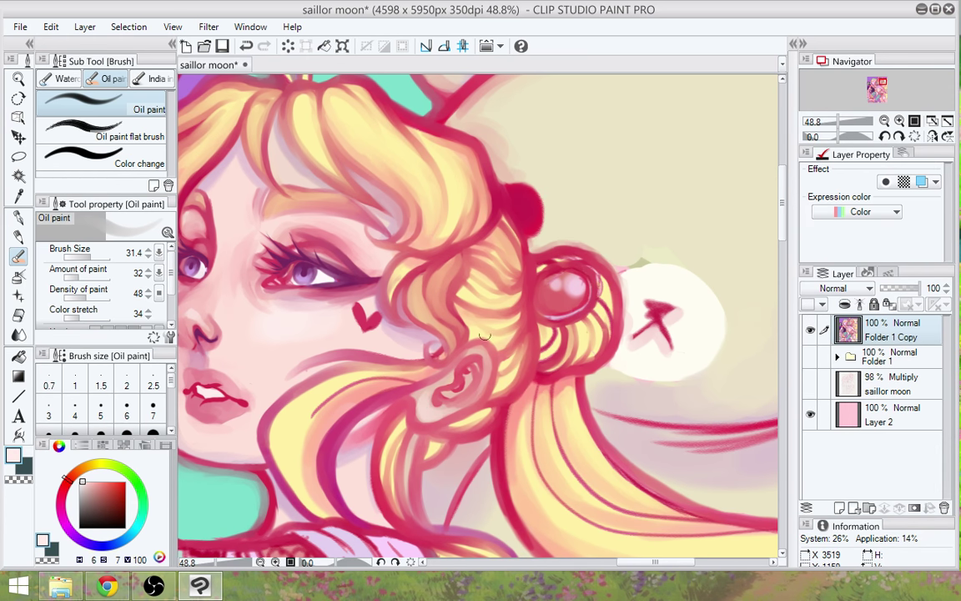
{"action": "left_click_drag", "start_coordinate": [81, 256], "coordinate": [87, 258]}
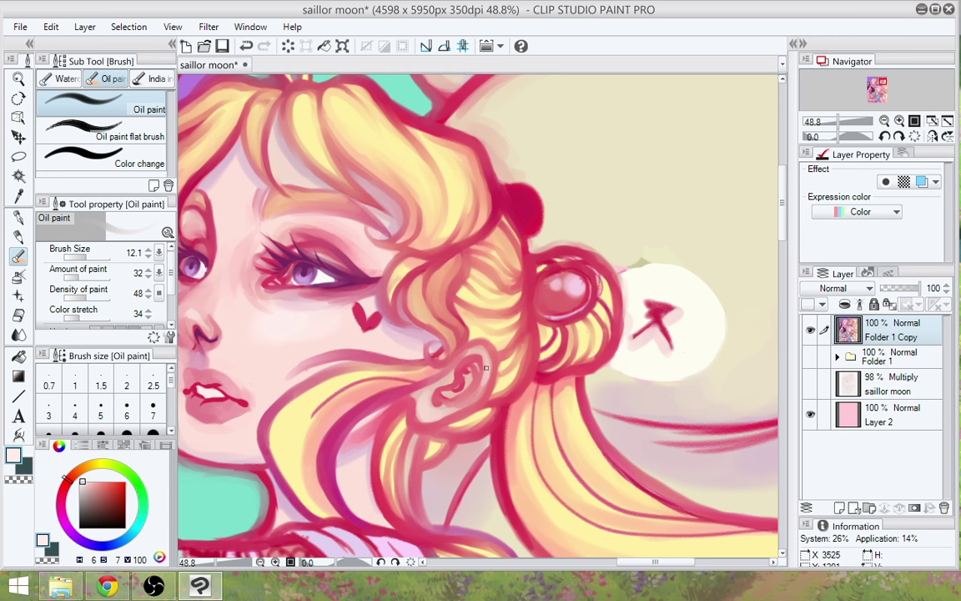
{"action": "left_click", "coordinate": [462, 373], "text": "alt"}
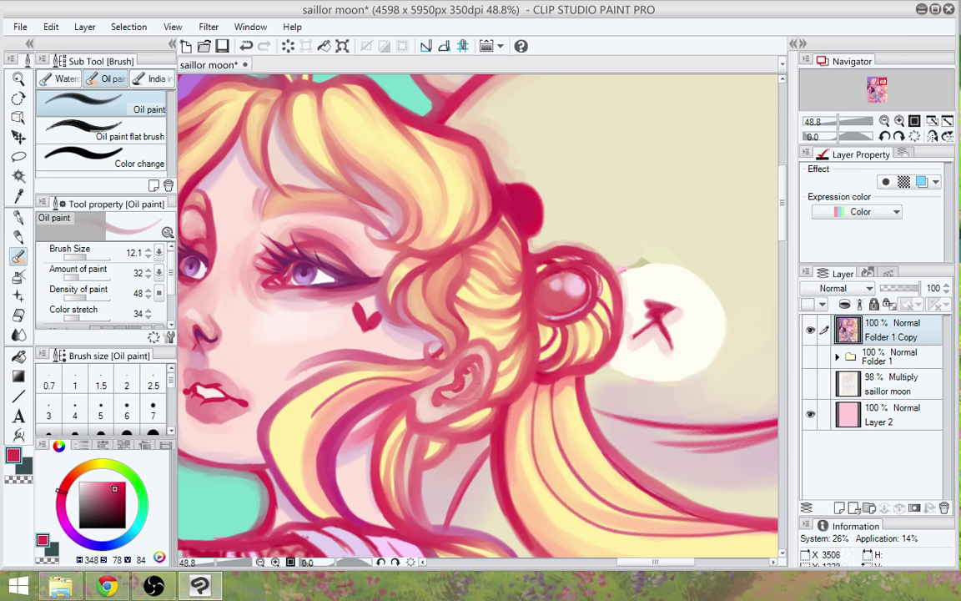
{"action": "left_click_drag", "start_coordinate": [479, 375], "coordinate": [463, 404]}
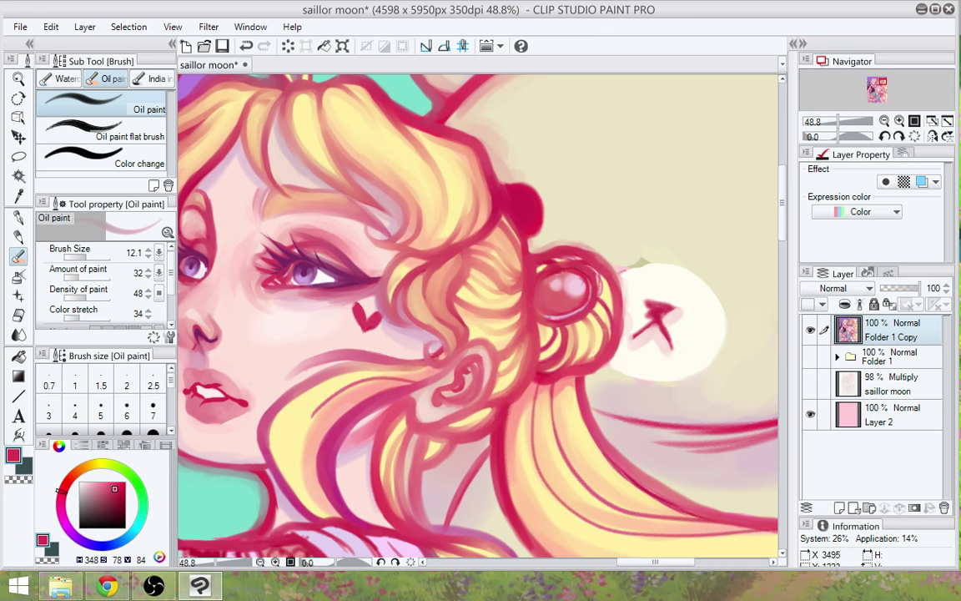
{"action": "left_click_drag", "start_coordinate": [517, 469], "coordinate": [611, 423]}
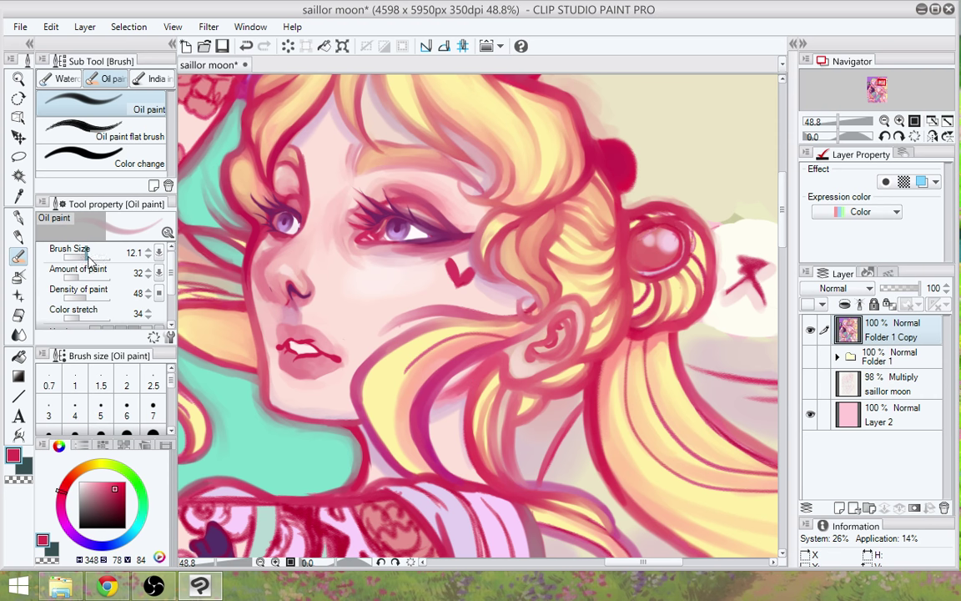
Enlarge the oil paint brush to size 36.9
{"action": "mouse_move", "coordinate": [84, 256]}
{"action": "left_mouse_down"}
{"action": "mouse_move", "coordinate": [92, 236]}
{"action": "mouse_move", "coordinate": [86, 251]}
{"action": "mouse_move", "coordinate": [95, 250]}
{"action": "left_mouse_up"}
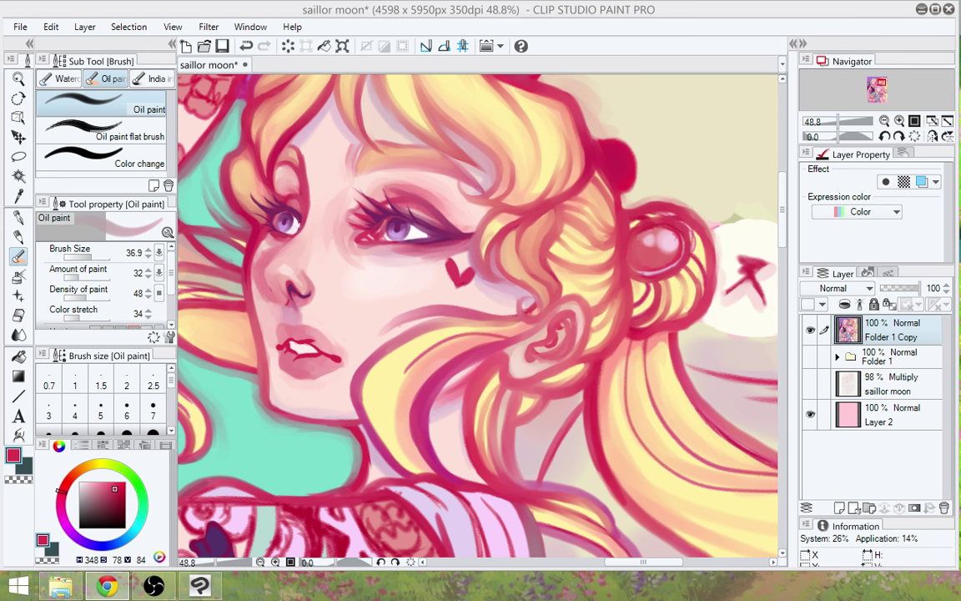
{"action": "left_click", "coordinate": [668, 363]}
{"action": "left_click_drag", "start_coordinate": [631, 463], "coordinate": [641, 409]}
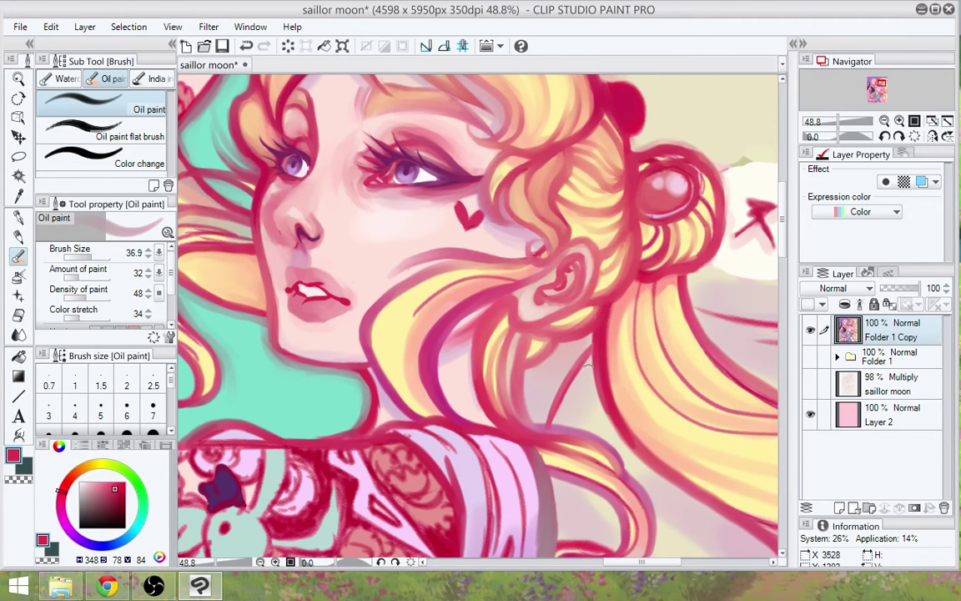
With the Mapping pen at size 36.9, sample dark plum, fill the far eye's iris and darken the near eye's iris
{"action": "key", "text": "space"}
{"action": "scroll", "coordinate": [590, 401], "scroll_direction": "down", "scroll_amount": 3}
{"action": "left_click_drag", "start_coordinate": [668, 551], "coordinate": [625, 506]}
{"action": "left_click_drag", "start_coordinate": [491, 420], "coordinate": [539, 483]}
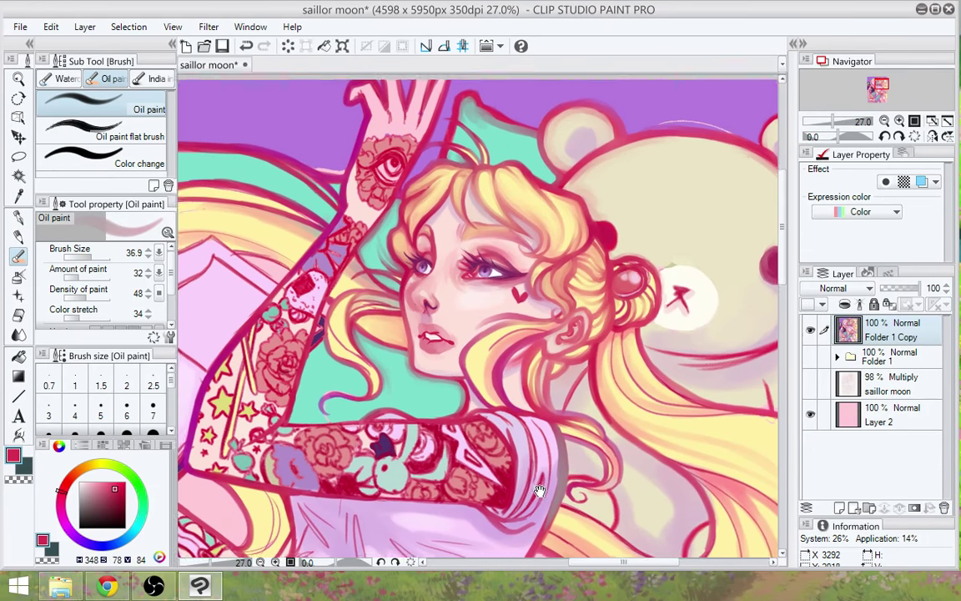
{"action": "mouse_move", "coordinate": [502, 371]}
{"action": "left_mouse_down"}
{"action": "mouse_move", "coordinate": [544, 347]}
{"action": "mouse_move", "coordinate": [534, 384]}
{"action": "left_mouse_up"}
{"action": "scroll", "coordinate": [479, 260], "scroll_direction": "up", "scroll_amount": 4}
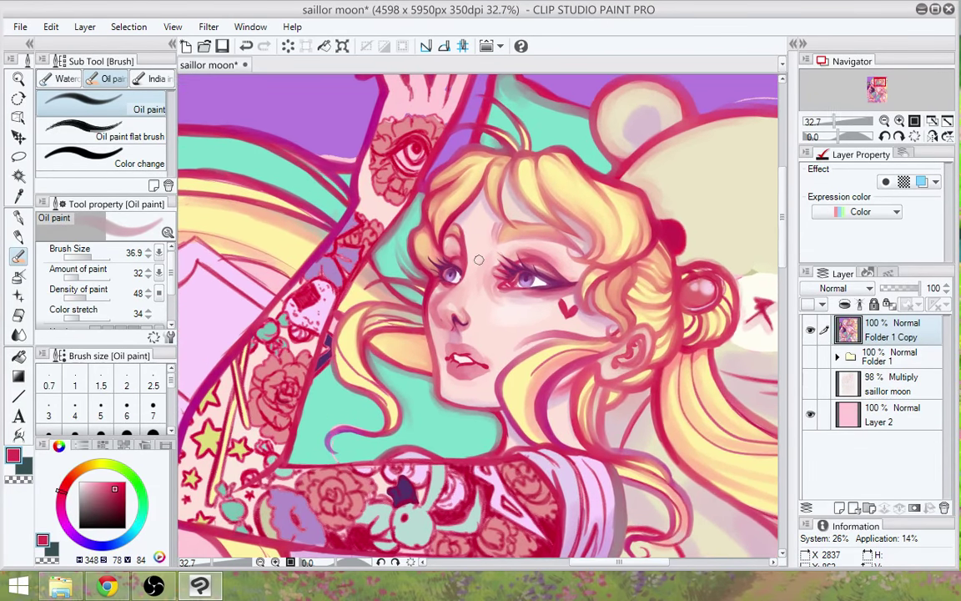
{"action": "scroll", "coordinate": [479, 261], "scroll_direction": "up", "scroll_amount": 4}
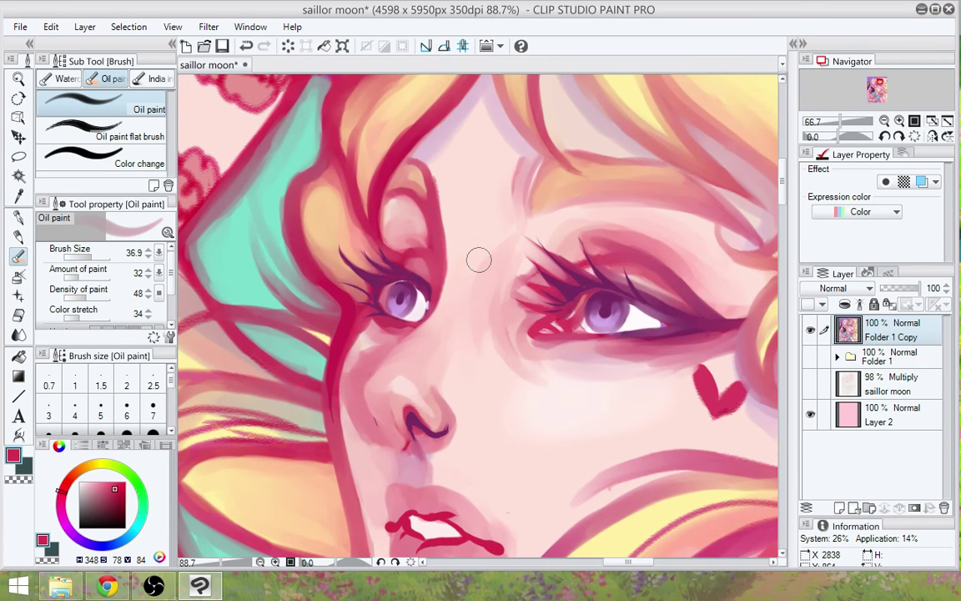
{"action": "scroll", "coordinate": [479, 260], "scroll_direction": "up", "scroll_amount": 1}
{"action": "left_click", "coordinate": [18, 215]}
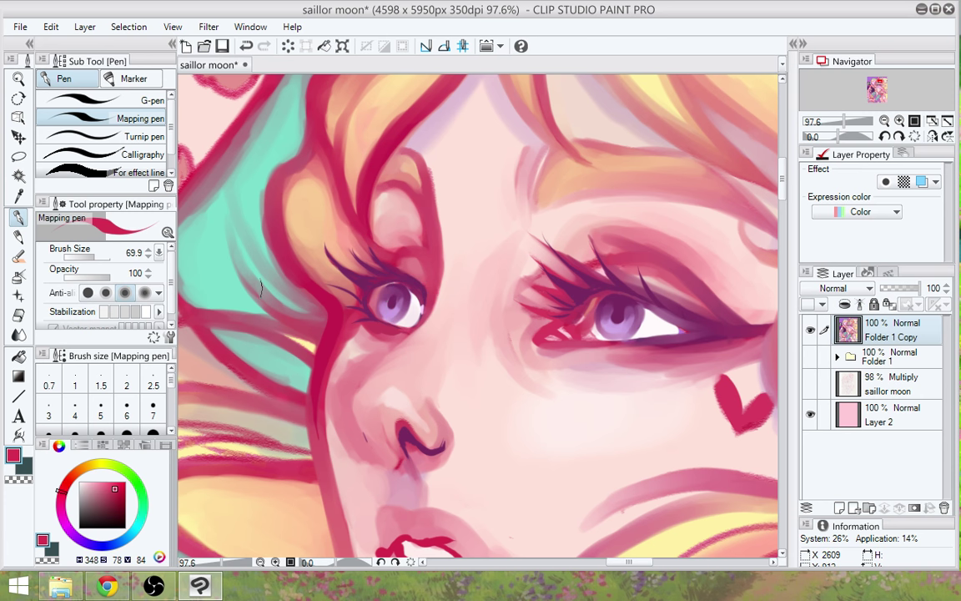
{"action": "left_click", "coordinate": [404, 290], "text": "alt"}
{"action": "key", "text": "bracketleft"}
{"action": "key", "text": "bracketleft"}
{"action": "key", "text": "bracketleft"}
{"action": "left_click_drag", "start_coordinate": [404, 290], "coordinate": [388, 307]}
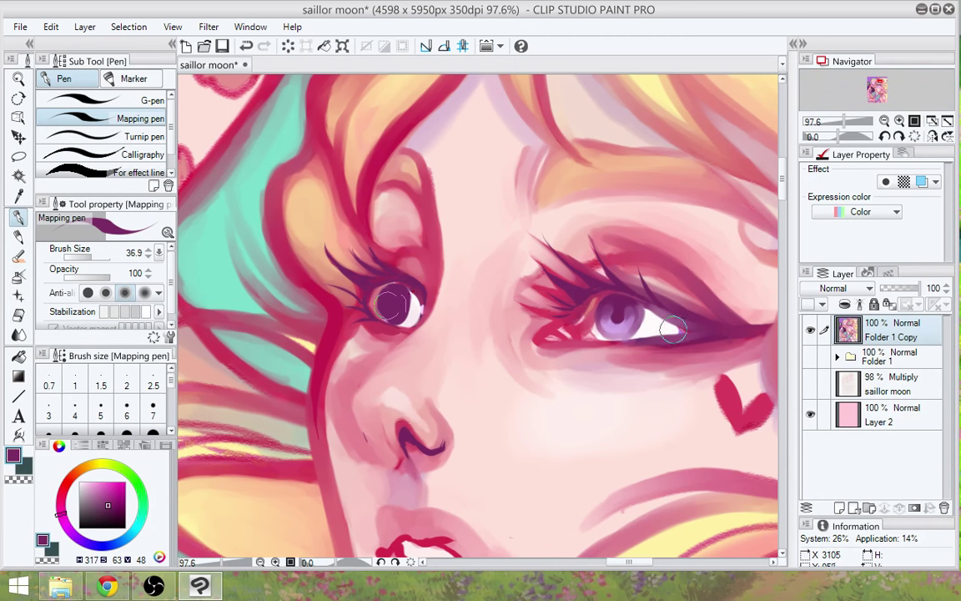
{"action": "left_click_drag", "start_coordinate": [634, 328], "coordinate": [635, 310]}
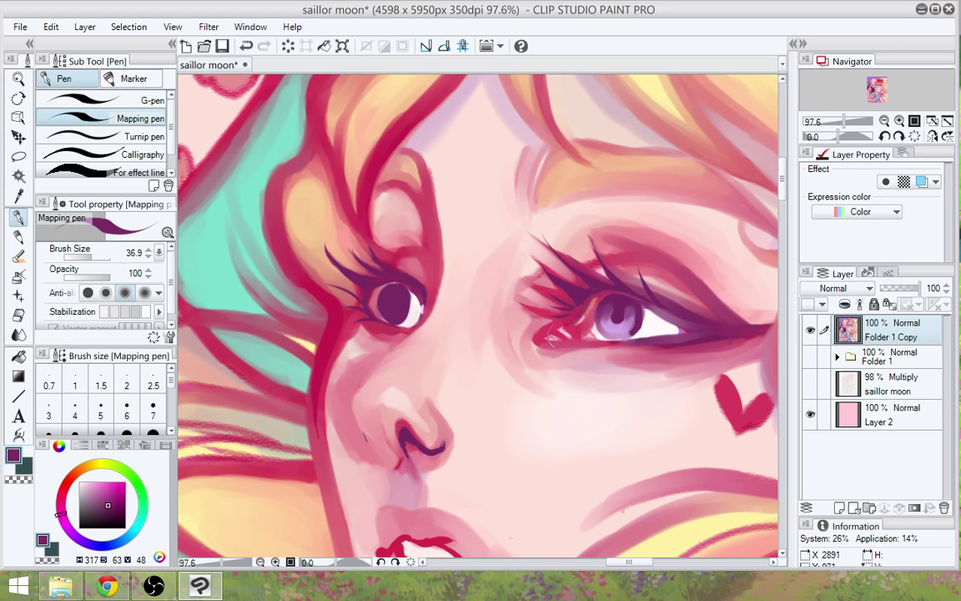
Sample light violet from the near eye's iris and draw a Mapping pen highlight inside the far eye's iris
{"action": "left_click", "coordinate": [627, 317], "text": "alt"}
{"action": "left_click", "coordinate": [617, 325], "text": "alt"}
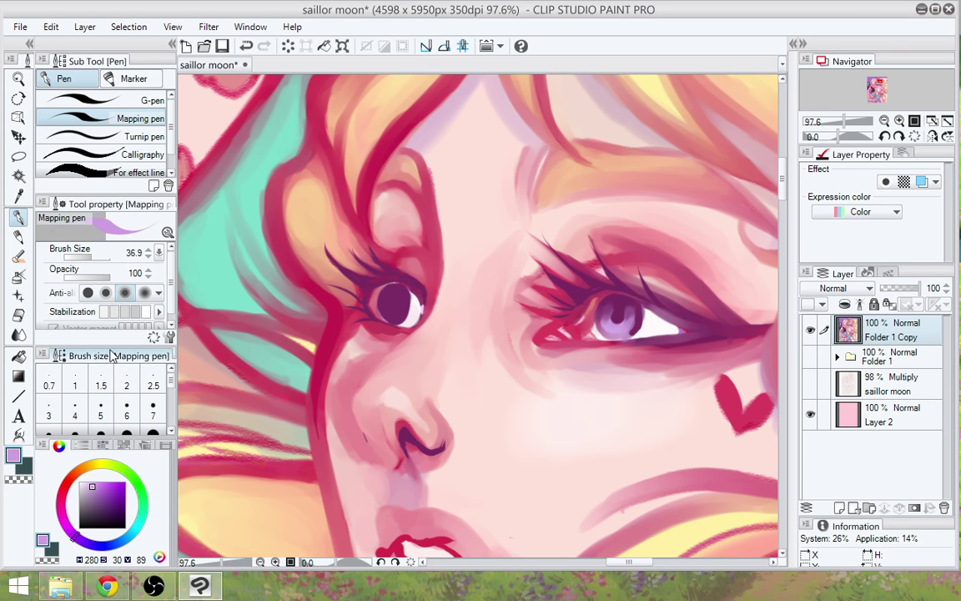
{"action": "key", "text": "b"}
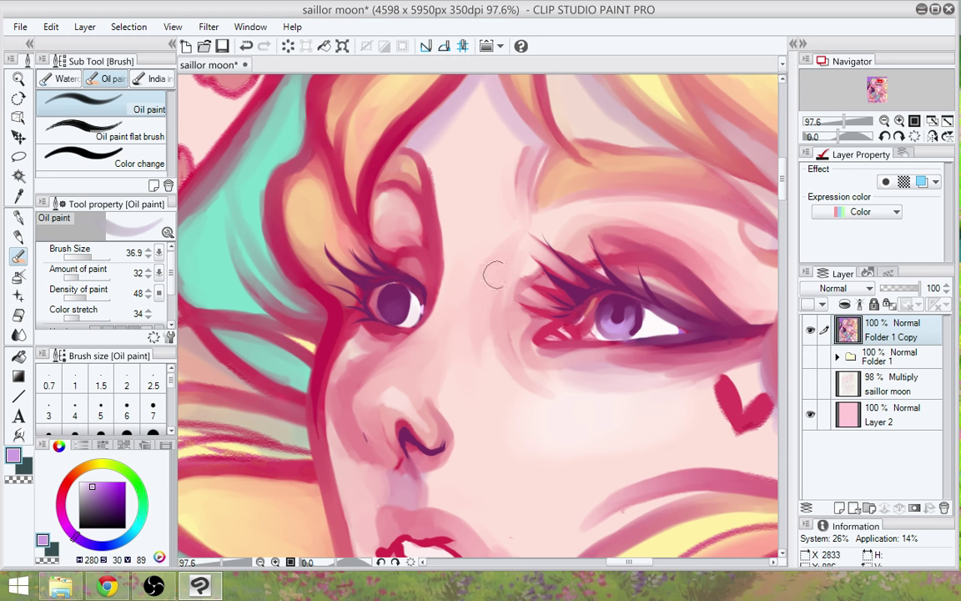
{"action": "left_click", "coordinate": [18, 215]}
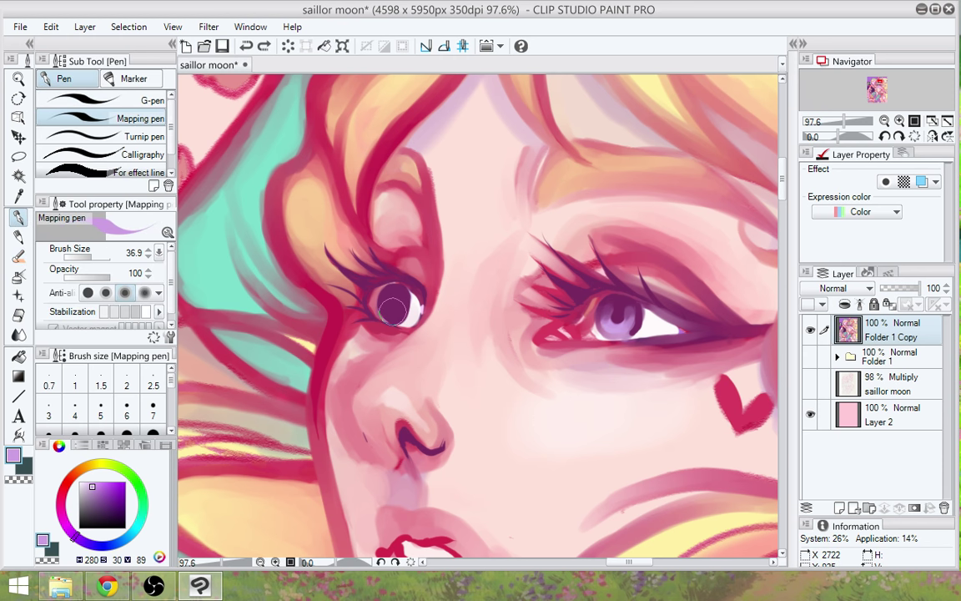
{"action": "left_click_drag", "start_coordinate": [392, 304], "coordinate": [389, 314]}
Undo the large-brush blend on the far eye's iris and blend its violet highlight with oil paint at size 14.1
{"action": "key", "text": "b"}
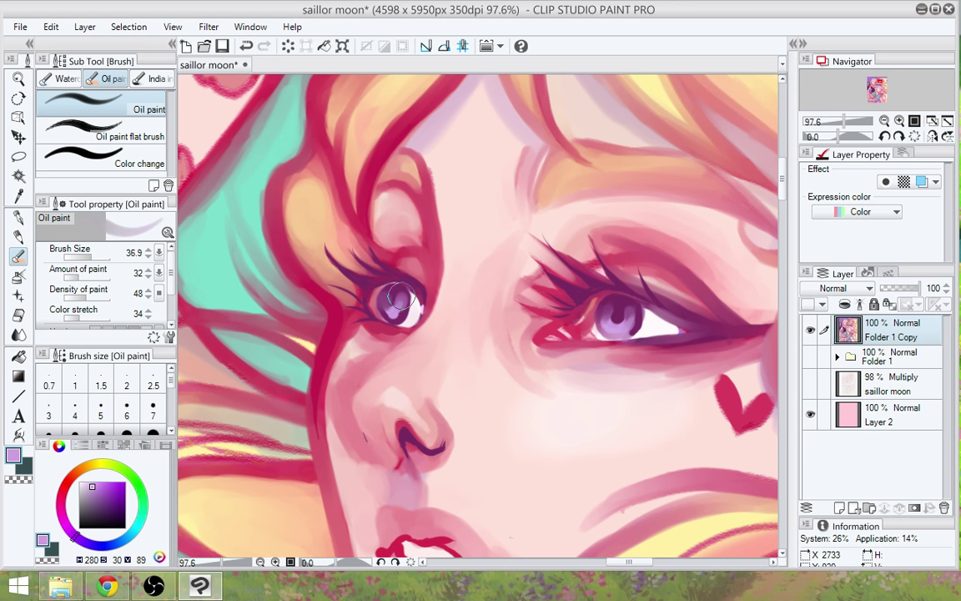
{"action": "key", "text": "ctrl+z"}
{"action": "left_click_drag", "start_coordinate": [92, 256], "coordinate": [81, 256]}
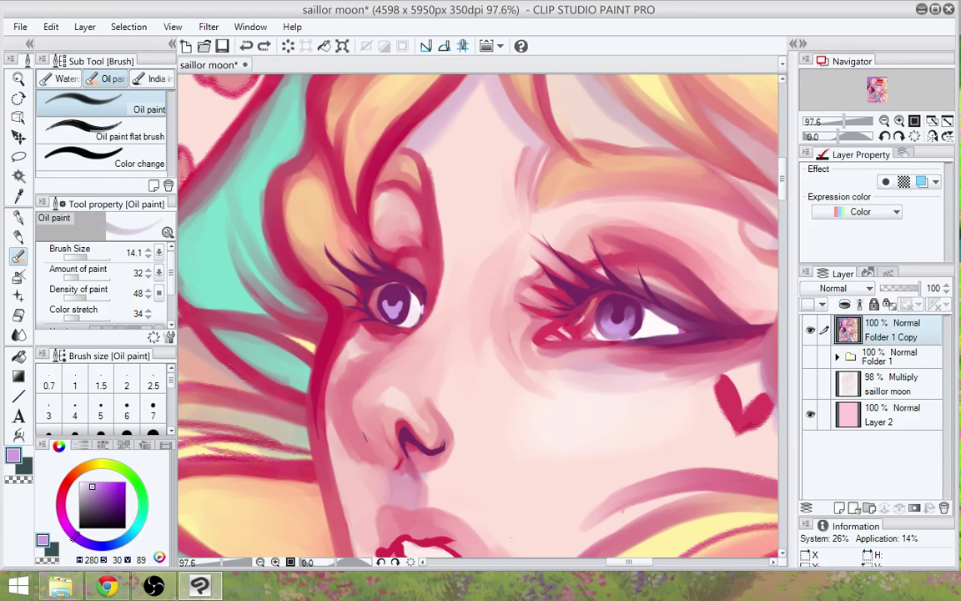
{"action": "mouse_move", "coordinate": [401, 299]}
{"action": "left_mouse_down"}
{"action": "mouse_move", "coordinate": [397, 313]}
{"action": "mouse_move", "coordinate": [385, 297]}
{"action": "mouse_move", "coordinate": [385, 306]}
{"action": "mouse_move", "coordinate": [400, 312]}
{"action": "left_mouse_up"}
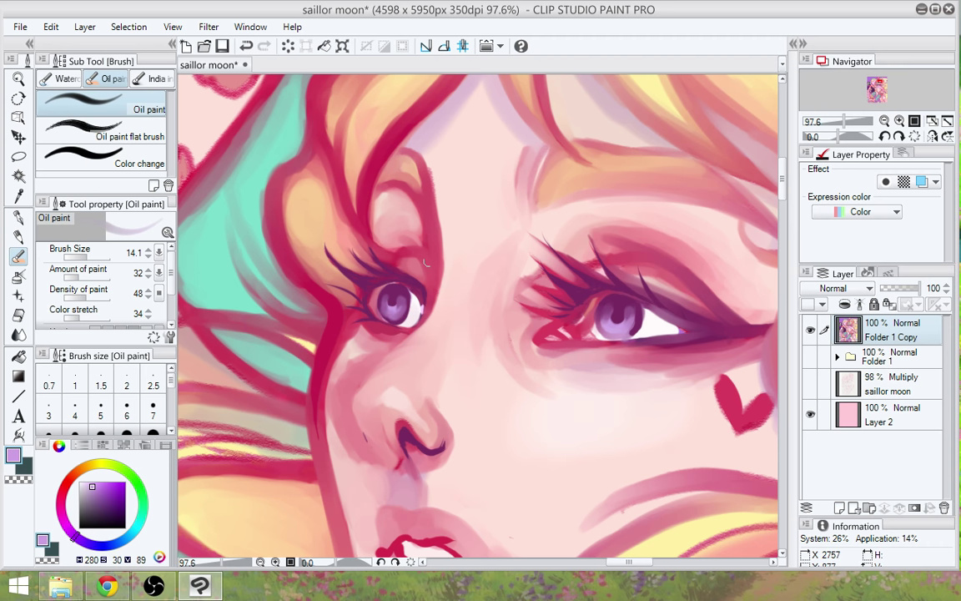
{"action": "left_click_drag", "start_coordinate": [425, 263], "coordinate": [420, 279]}
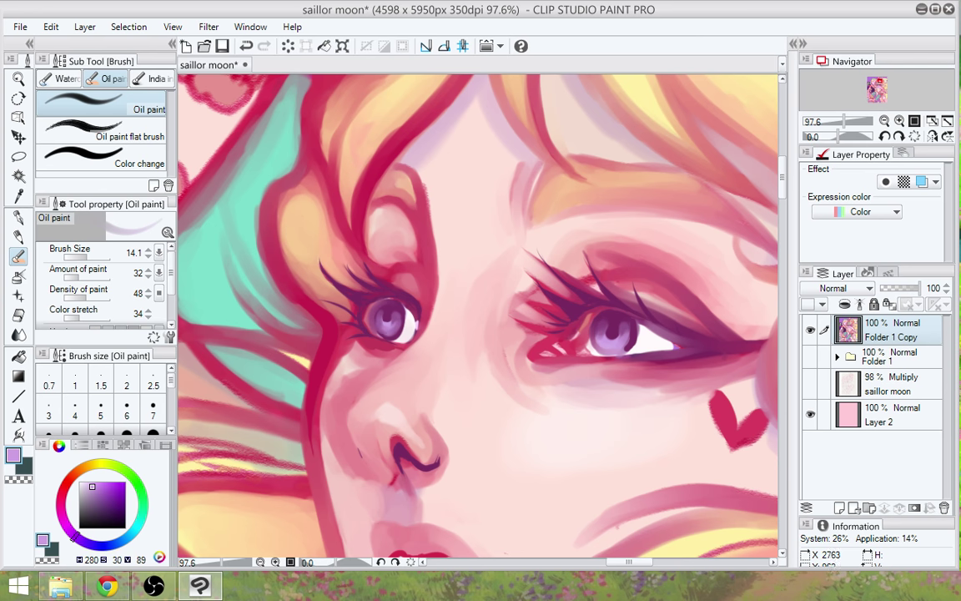
{"action": "scroll", "coordinate": [372, 329], "scroll_direction": "down", "scroll_amount": 2}
{"action": "scroll", "coordinate": [389, 350], "scroll_direction": "down", "scroll_amount": 1}
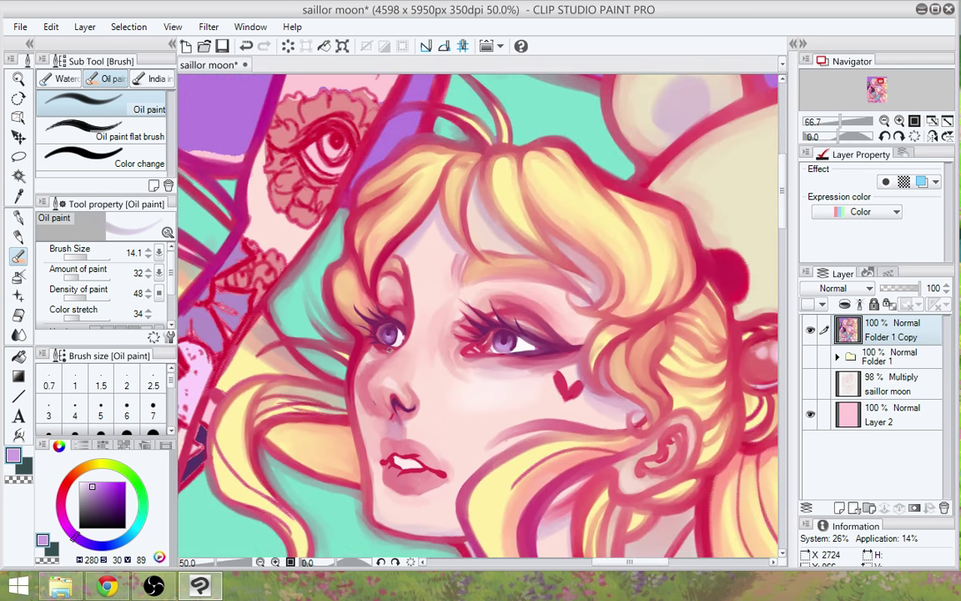
{"action": "scroll", "coordinate": [392, 333], "scroll_direction": "down", "scroll_amount": 1}
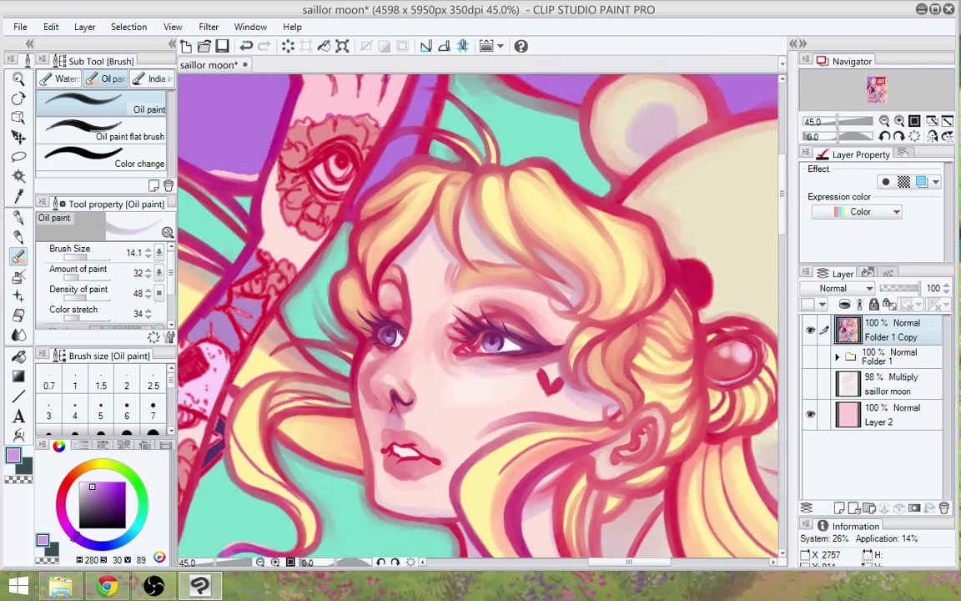
Sample crimson and light pink around the wrist's eye tattoo and paint its iris pink with oil paint at size 14.1
{"action": "left_click_drag", "start_coordinate": [617, 457], "coordinate": [663, 268]}
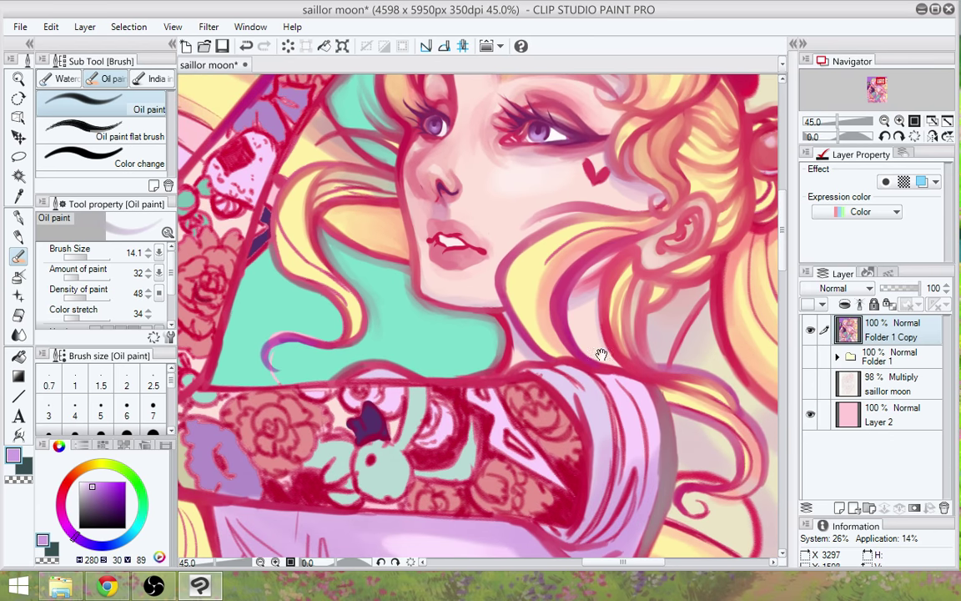
{"action": "left_click_drag", "start_coordinate": [569, 467], "coordinate": [625, 505]}
{"action": "scroll", "coordinate": [625, 505], "scroll_direction": "down", "scroll_amount": 3}
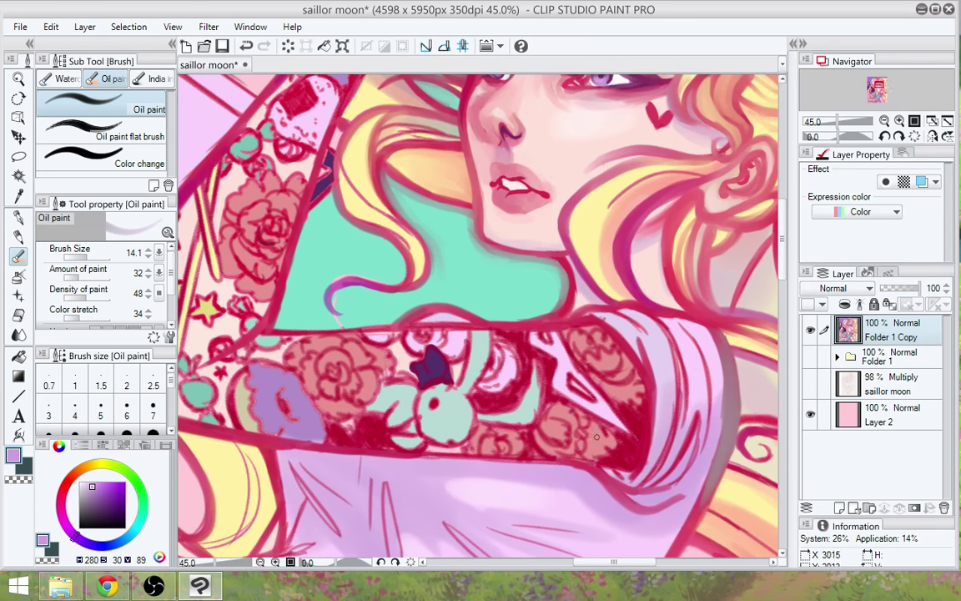
{"action": "scroll", "coordinate": [597, 440], "scroll_direction": "up", "scroll_amount": 3}
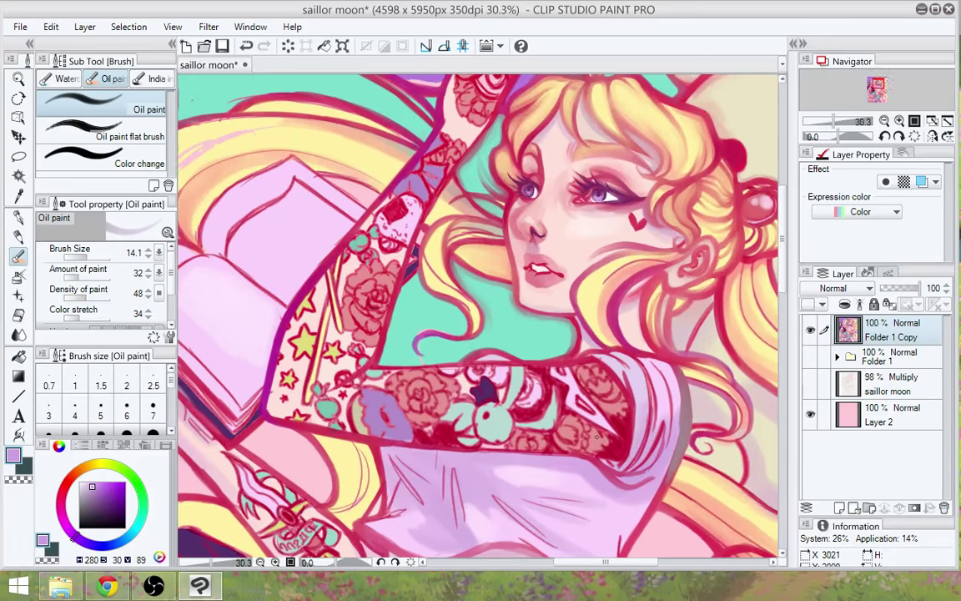
{"action": "left_click_drag", "start_coordinate": [458, 102], "coordinate": [518, 338]}
{"action": "scroll", "coordinate": [519, 339], "scroll_direction": "up", "scroll_amount": 2}
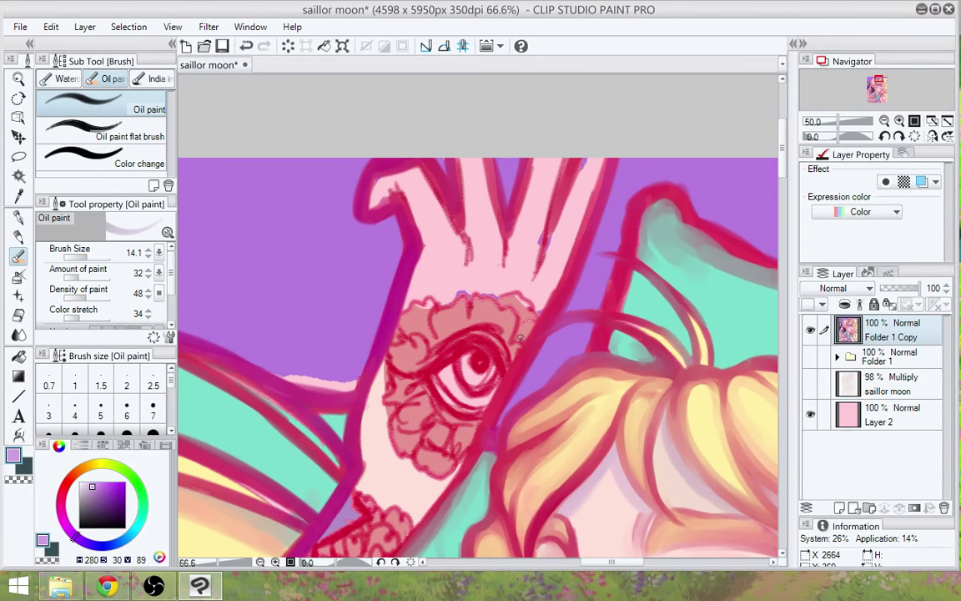
{"action": "left_click", "coordinate": [518, 372], "text": "alt"}
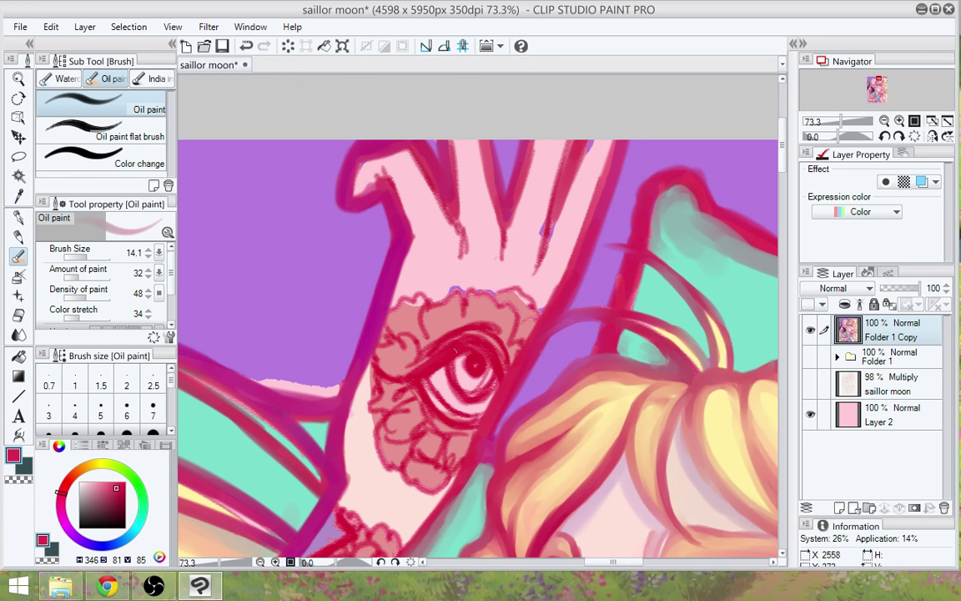
{"action": "left_click", "coordinate": [415, 332], "text": "alt"}
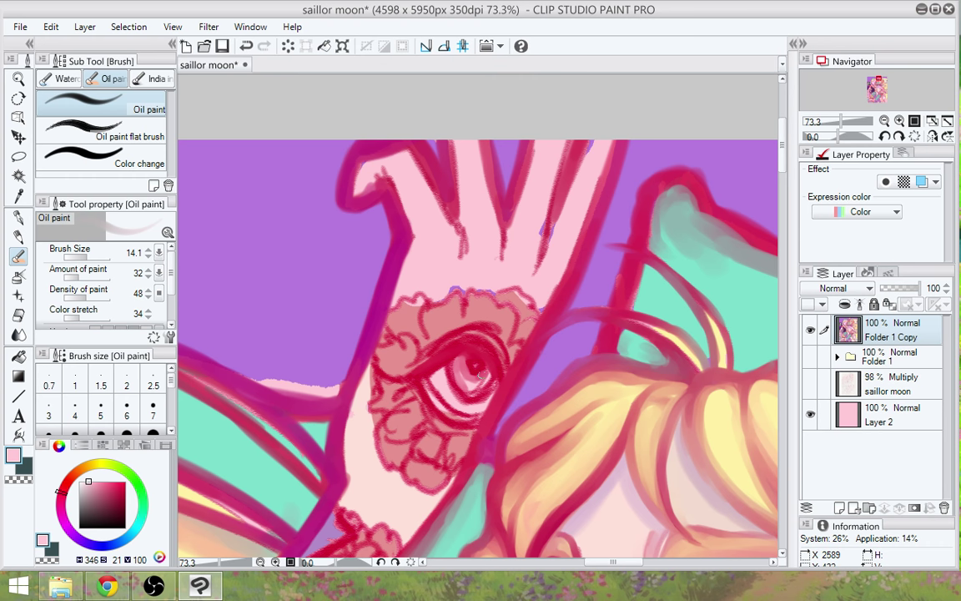
{"action": "left_click_drag", "start_coordinate": [480, 375], "coordinate": [460, 383]}
{"action": "left_click_drag", "start_coordinate": [546, 435], "coordinate": [559, 456]}
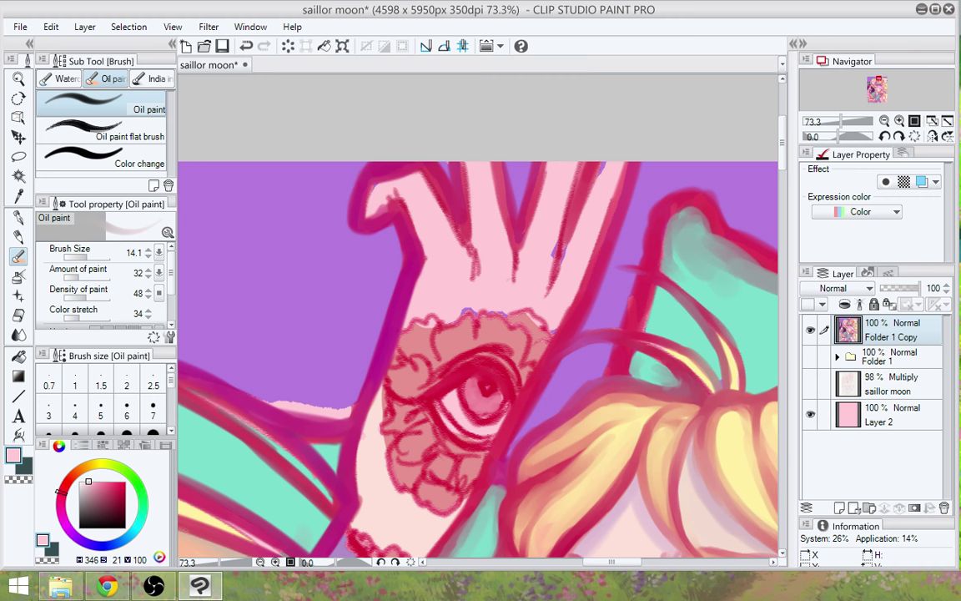
{"action": "left_click_drag", "start_coordinate": [569, 429], "coordinate": [574, 438]}
Sample deep red and mid pink and redefine the tattoo eye's pupil and iris ring
{"action": "left_click", "coordinate": [491, 393], "text": "alt"}
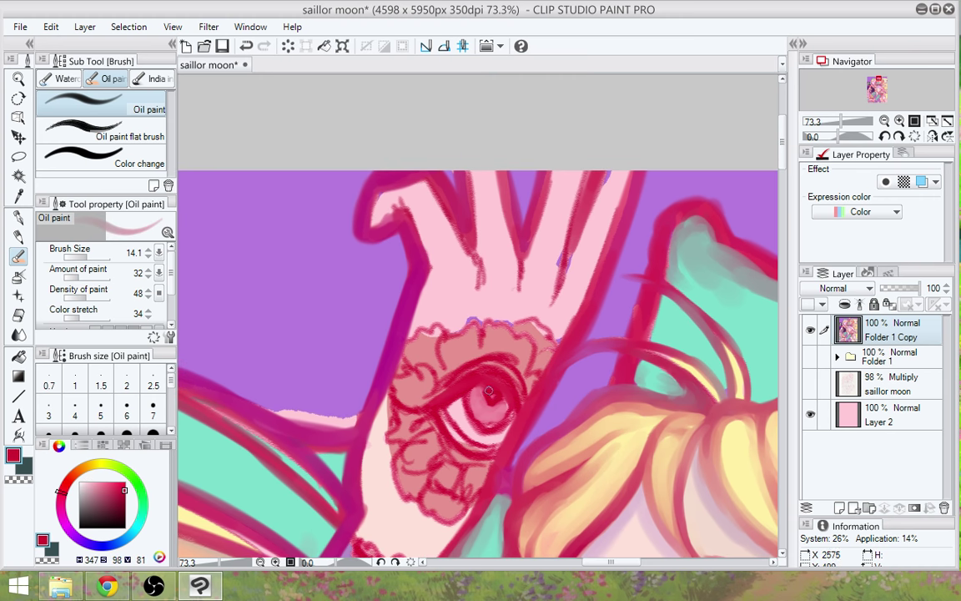
{"action": "mouse_move", "coordinate": [489, 391]}
{"action": "left_mouse_down"}
{"action": "mouse_move", "coordinate": [474, 392]}
{"action": "mouse_move", "coordinate": [478, 406]}
{"action": "mouse_move", "coordinate": [511, 414]}
{"action": "mouse_move", "coordinate": [492, 403]}
{"action": "mouse_move", "coordinate": [500, 398]}
{"action": "mouse_move", "coordinate": [482, 409]}
{"action": "left_mouse_up"}
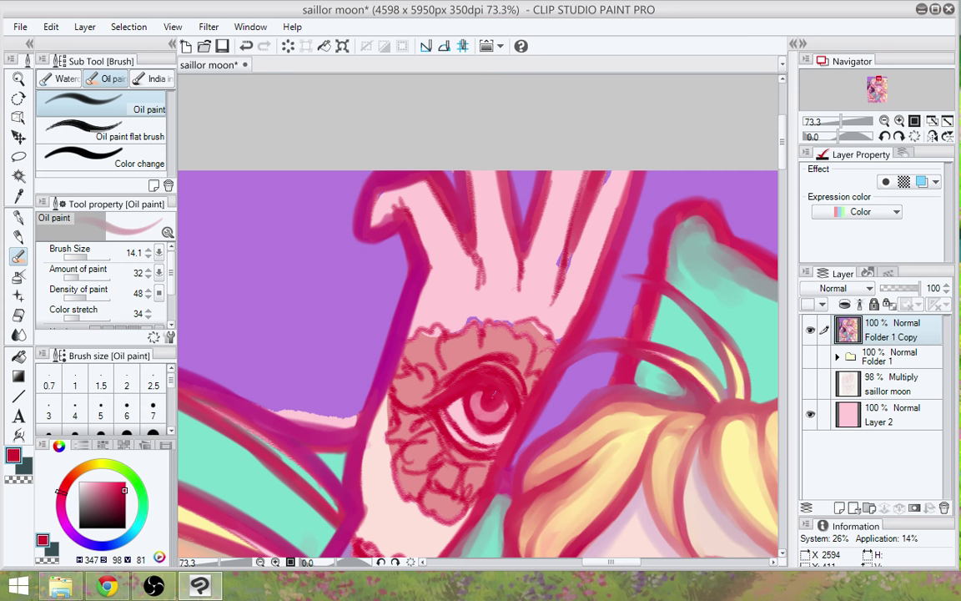
{"action": "left_click", "coordinate": [496, 400], "text": "alt"}
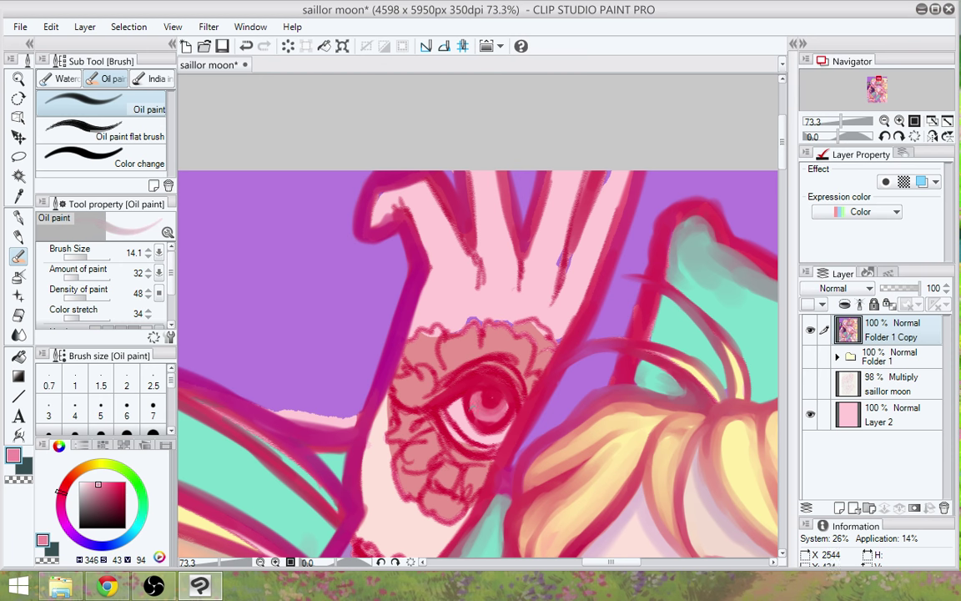
Sample light pink and shade the white of the tattoo eye around and below its iris
{"action": "left_click", "coordinate": [473, 431], "text": "alt"}
{"action": "mouse_move", "coordinate": [474, 432]}
{"action": "left_mouse_down"}
{"action": "mouse_move", "coordinate": [492, 437]}
{"action": "mouse_move", "coordinate": [468, 418]}
{"action": "mouse_move", "coordinate": [503, 435]}
{"action": "left_mouse_up"}
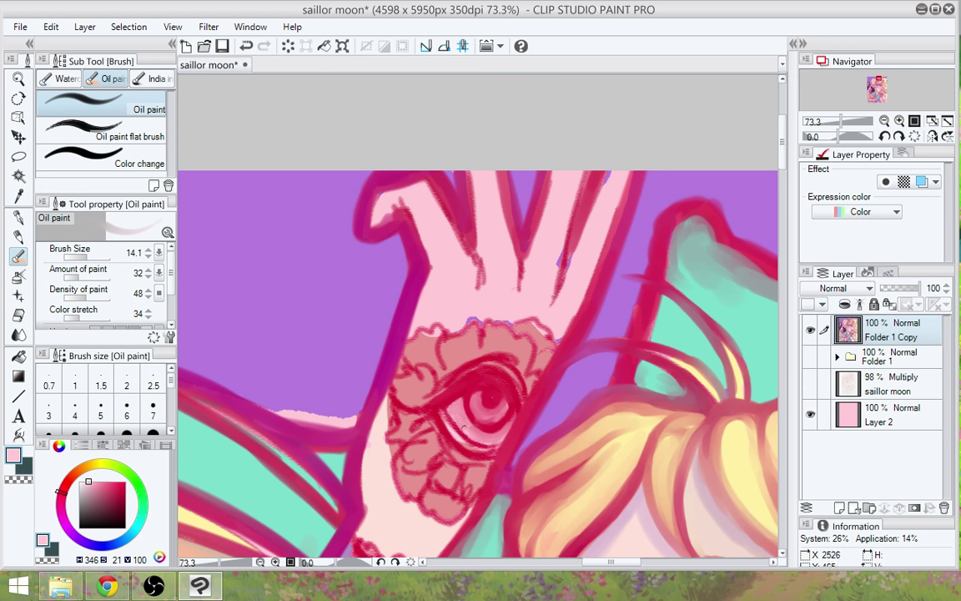
{"action": "left_click_drag", "start_coordinate": [468, 425], "coordinate": [493, 433]}
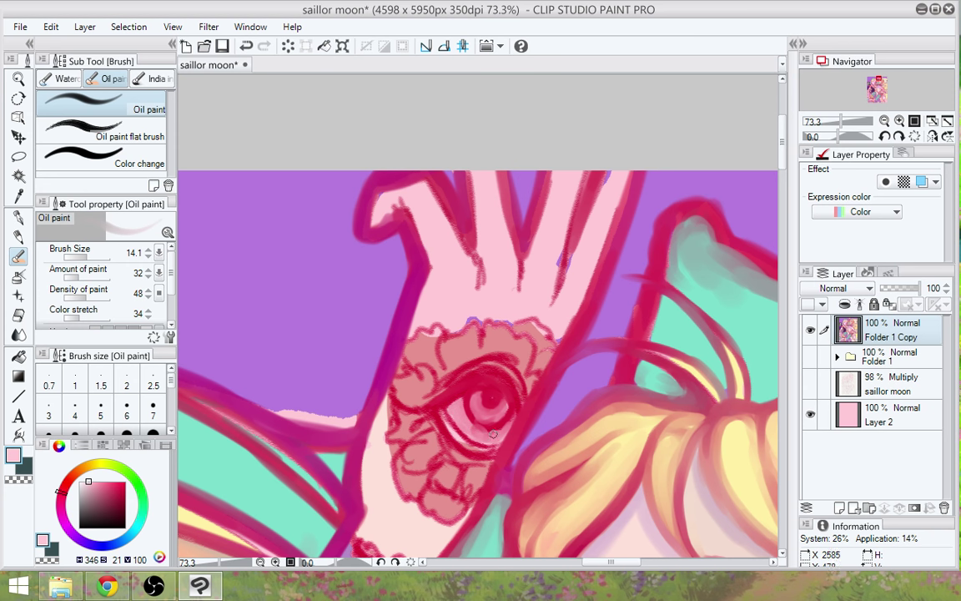
Blend the tattoo eye's iris with sampled crimson and pink, and repaint its upper eyelid smoothly
{"action": "left_click", "coordinate": [513, 396], "text": "alt"}
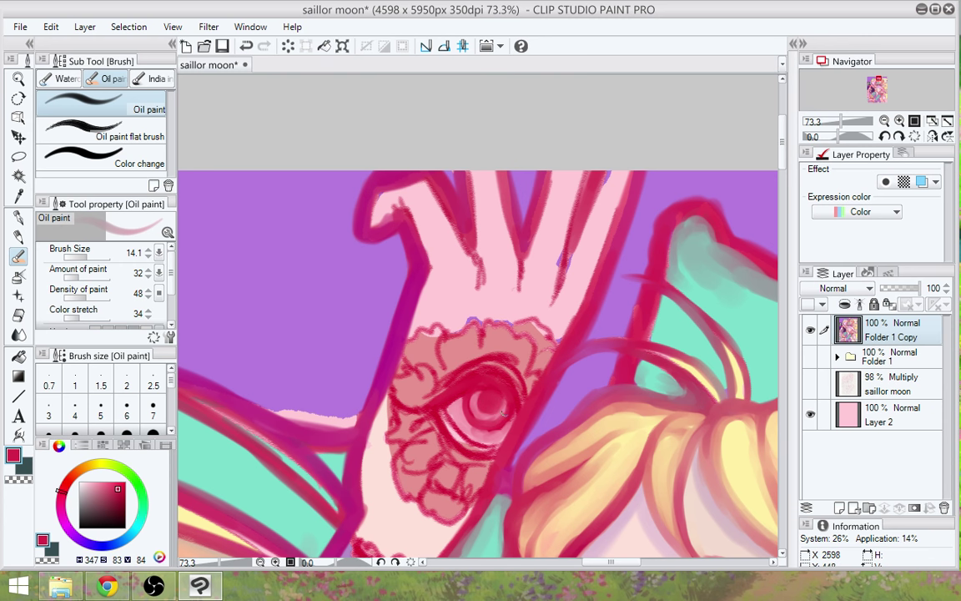
{"action": "left_click", "coordinate": [482, 420], "text": "alt"}
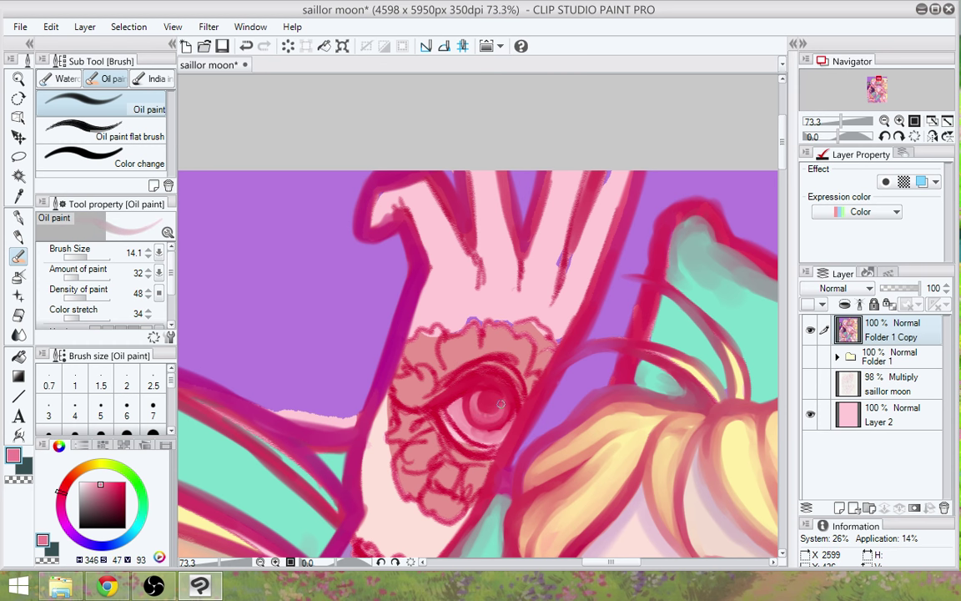
{"action": "left_click", "coordinate": [500, 404], "text": "alt"}
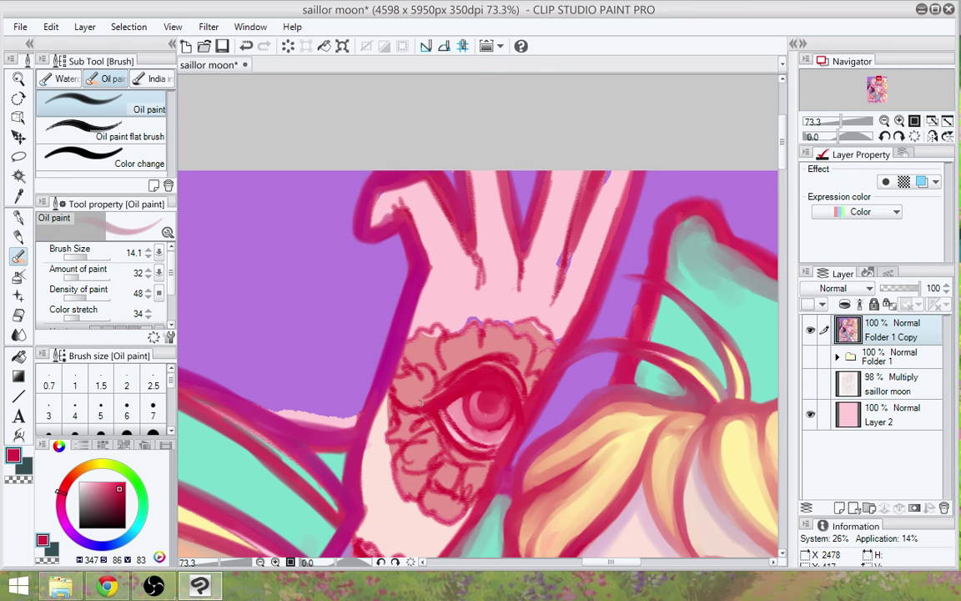
{"action": "mouse_move", "coordinate": [422, 399]}
{"action": "left_mouse_down"}
{"action": "mouse_move", "coordinate": [483, 367]}
{"action": "mouse_move", "coordinate": [435, 393]}
{"action": "mouse_move", "coordinate": [503, 374]}
{"action": "mouse_move", "coordinate": [467, 377]}
{"action": "mouse_move", "coordinate": [484, 366]}
{"action": "mouse_move", "coordinate": [515, 401]}
{"action": "left_mouse_up"}
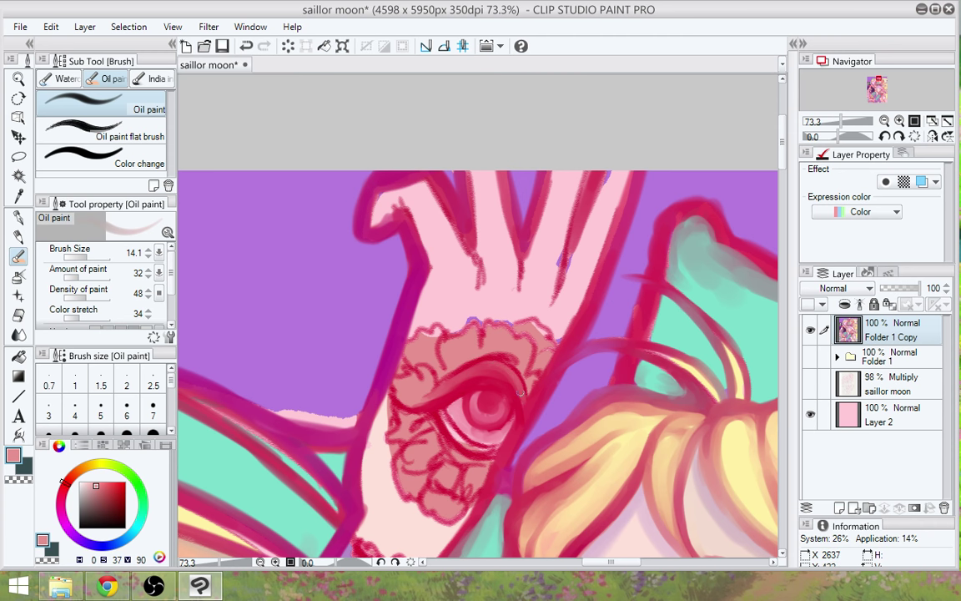
Paint the flower petals above and beside the tattoo eye in salmon, cleaning their edge with light pink sampled from the hand
{"action": "left_click_drag", "start_coordinate": [520, 392], "coordinate": [523, 417]}
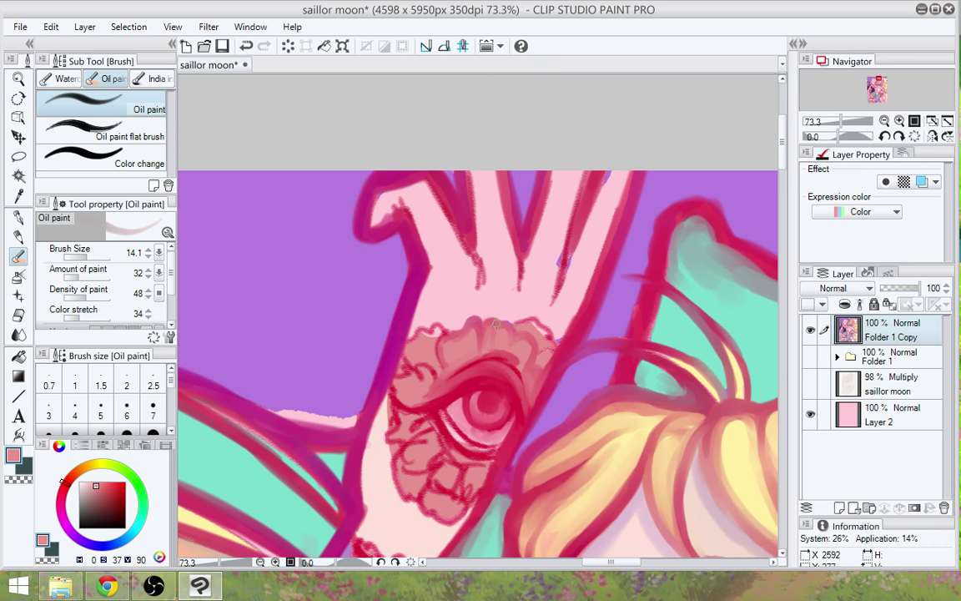
{"action": "left_click_drag", "start_coordinate": [496, 324], "coordinate": [539, 315]}
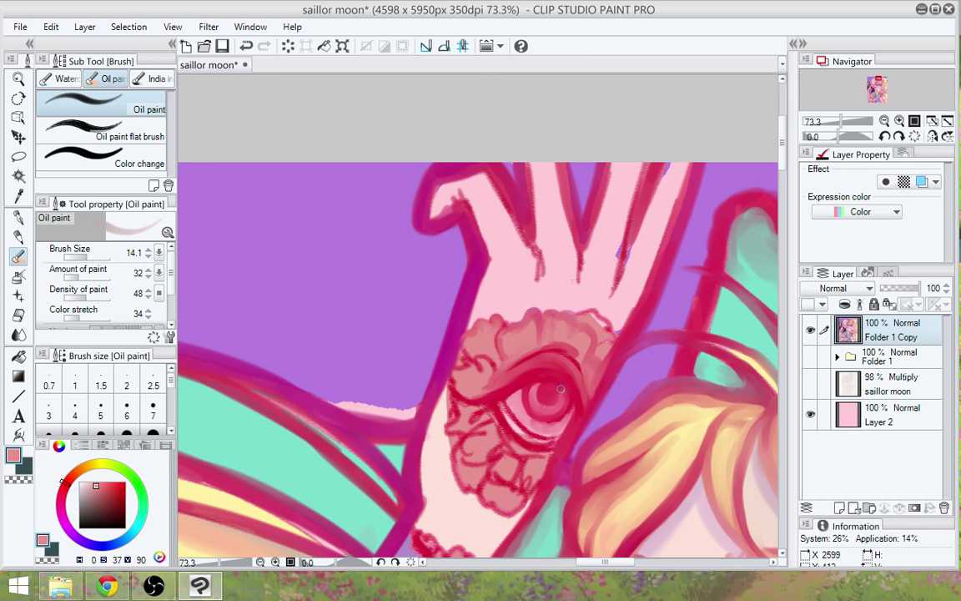
{"action": "mouse_move", "coordinate": [559, 424]}
{"action": "left_mouse_down"}
{"action": "mouse_move", "coordinate": [567, 395]}
{"action": "mouse_move", "coordinate": [543, 391]}
{"action": "left_mouse_up"}
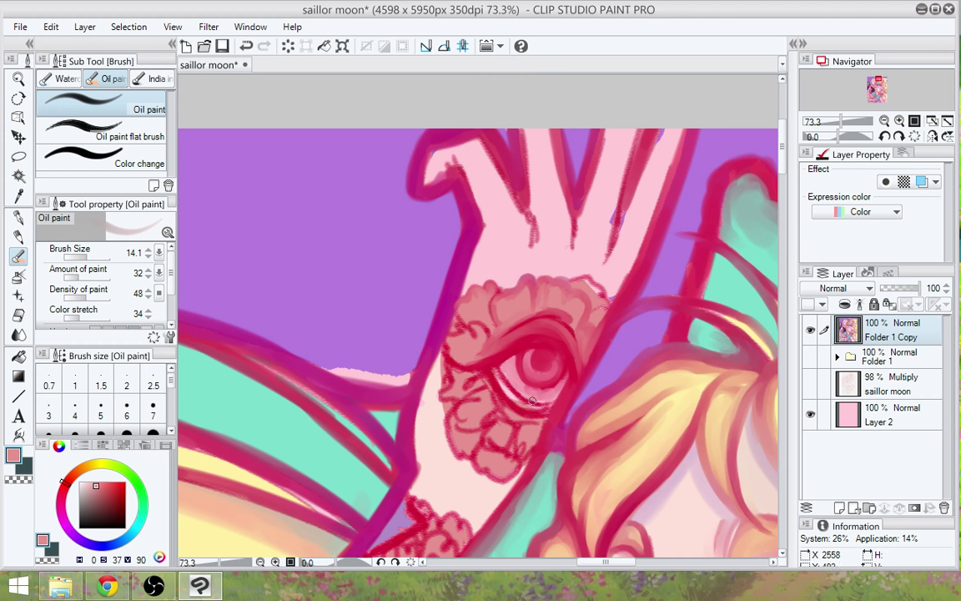
{"action": "left_click_drag", "start_coordinate": [538, 423], "coordinate": [522, 418]}
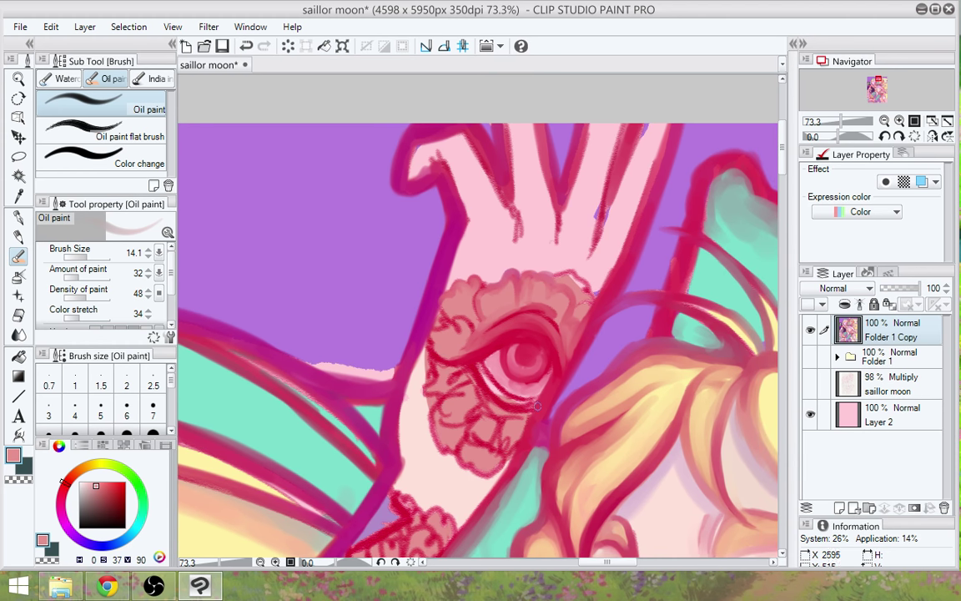
{"action": "left_click_drag", "start_coordinate": [540, 367], "coordinate": [579, 399]}
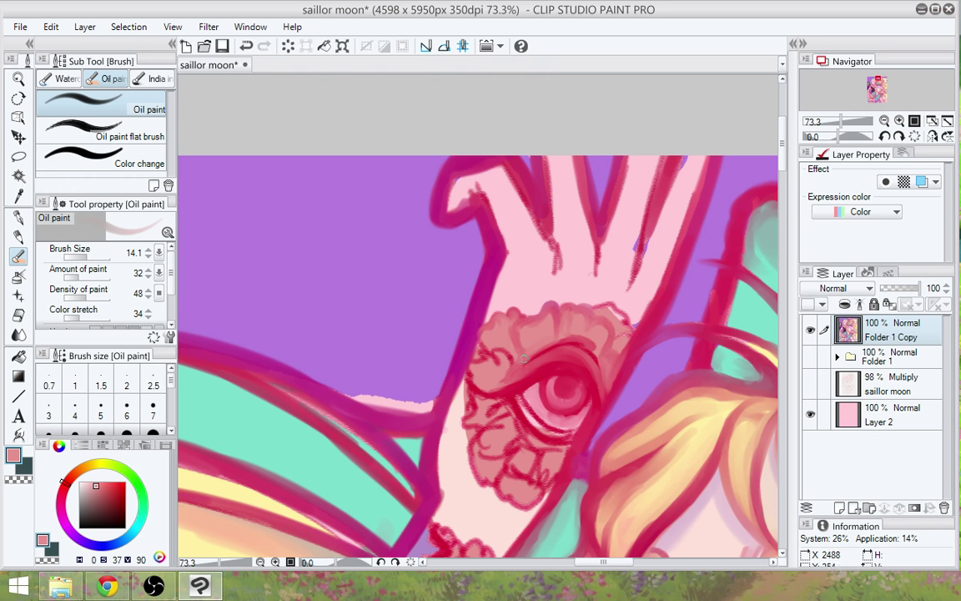
{"action": "left_click_drag", "start_coordinate": [514, 343], "coordinate": [466, 357]}
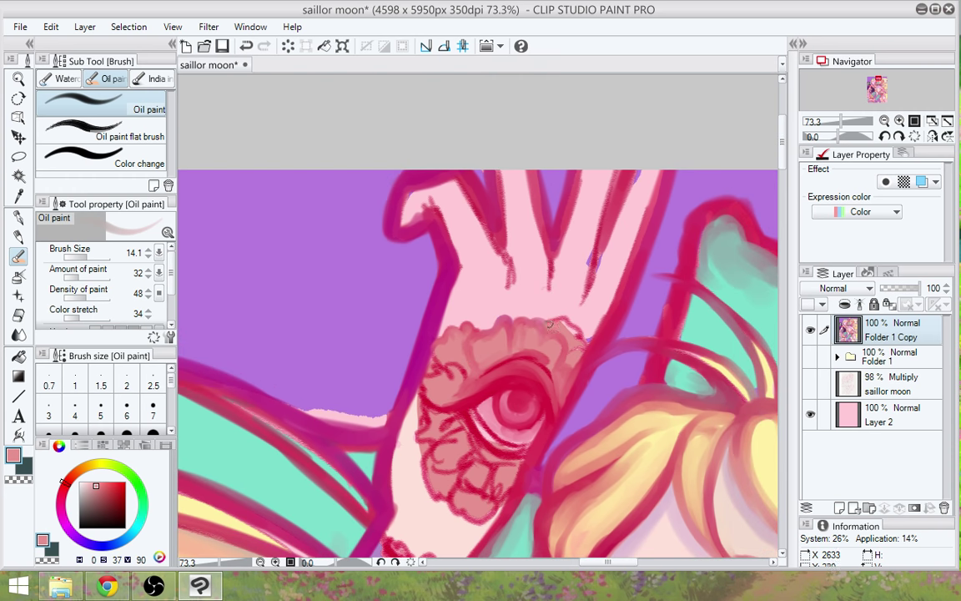
{"action": "left_click_drag", "start_coordinate": [547, 324], "coordinate": [577, 329]}
{"action": "left_click", "coordinate": [589, 321], "text": "alt"}
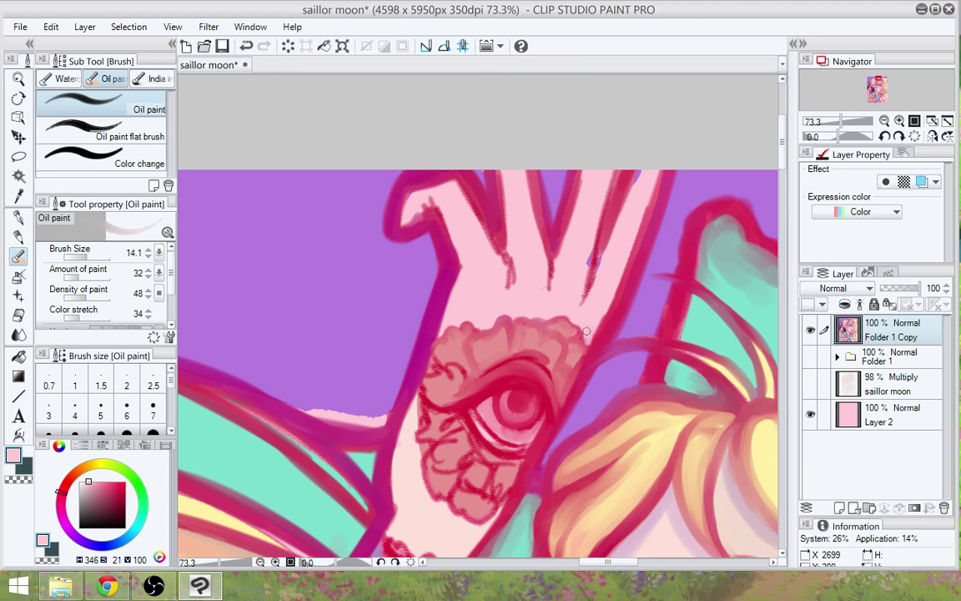
{"action": "left_click_drag", "start_coordinate": [546, 441], "coordinate": [578, 448]}
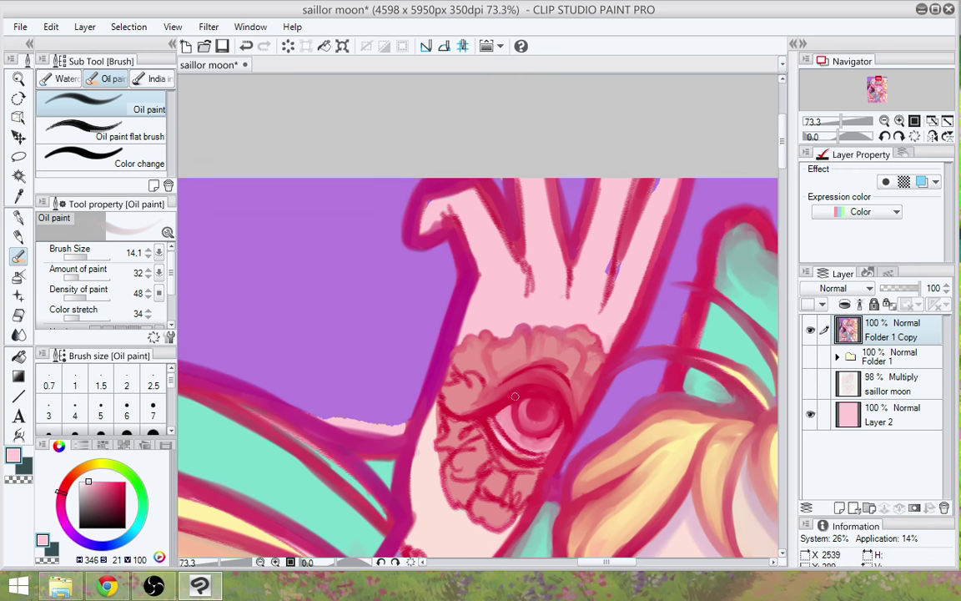
{"action": "left_click", "coordinate": [464, 355], "text": "alt"}
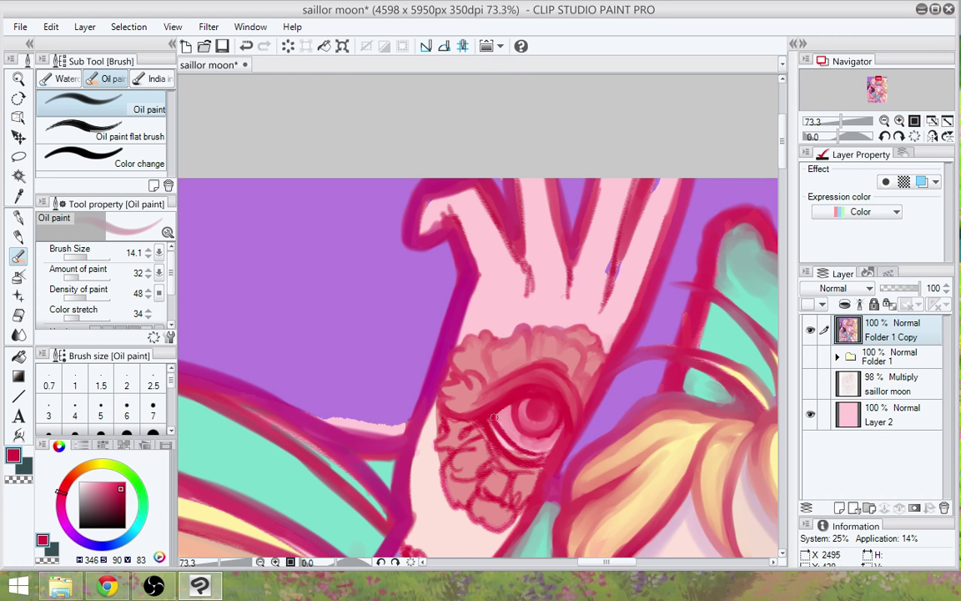
Sample mid and light pink and smooth the tattoo eye's white, inner corner and lower eyelid
{"action": "left_click", "coordinate": [499, 417], "text": "alt"}
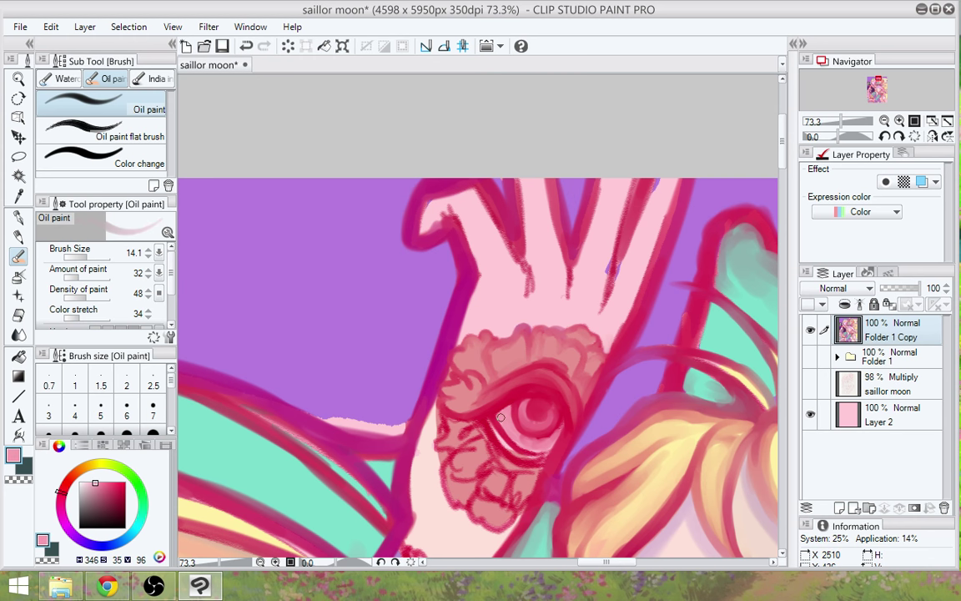
{"action": "left_click_drag", "start_coordinate": [500, 419], "coordinate": [544, 445]}
{"action": "left_click", "coordinate": [506, 411], "text": "alt"}
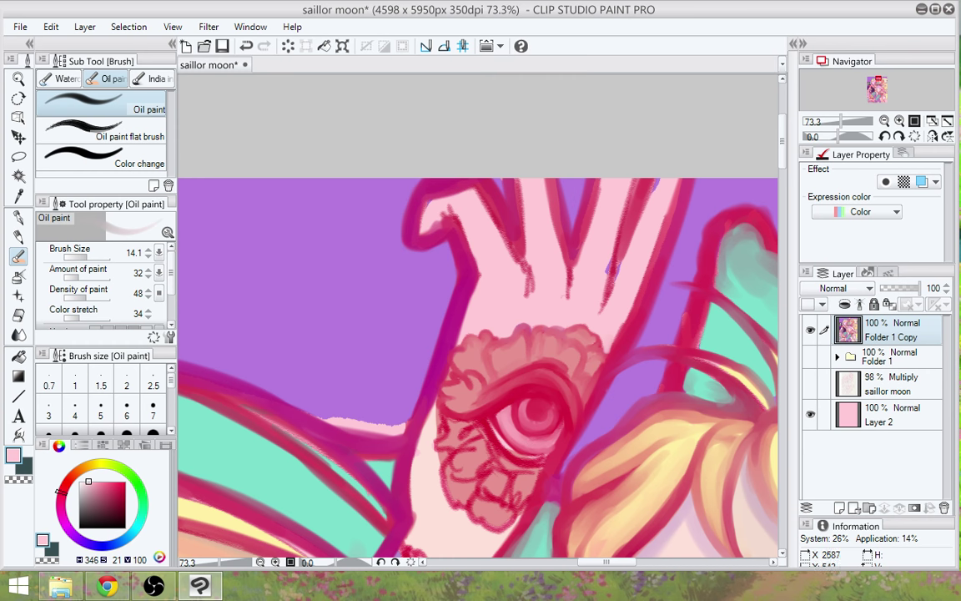
{"action": "scroll", "coordinate": [515, 445], "scroll_direction": "down", "scroll_amount": 1}
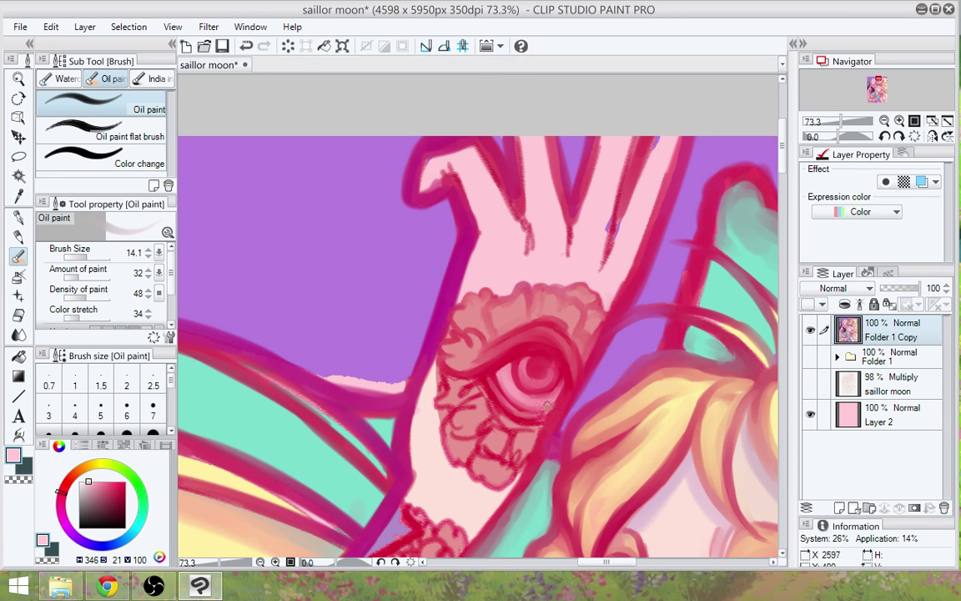
{"action": "left_click", "coordinate": [502, 322], "text": "alt"}
Sample pale peach from the forearm and blend the skin beside the flower tattoo with oil paint at size 36.9
{"action": "left_click", "coordinate": [429, 390], "text": "alt"}
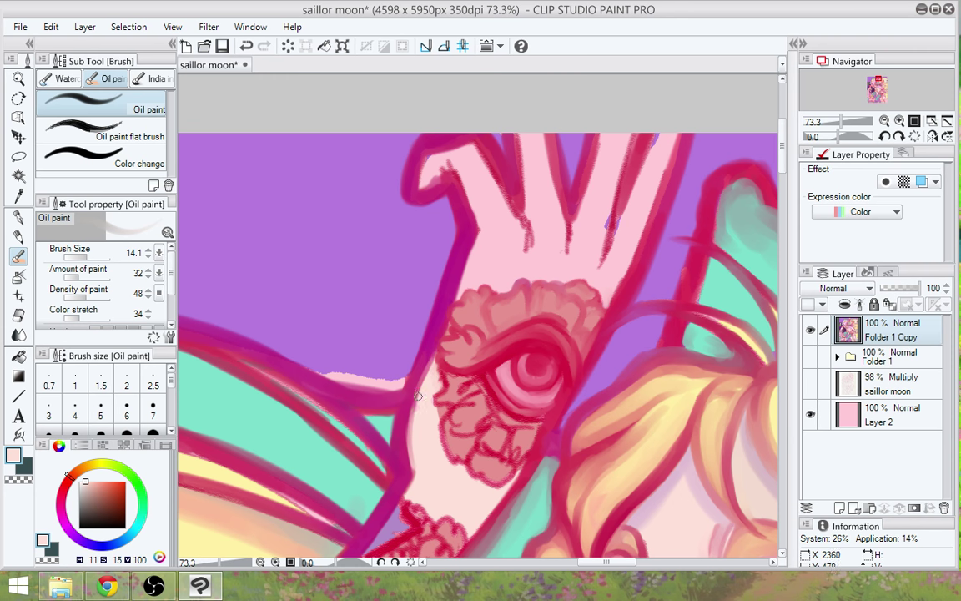
{"action": "left_click", "coordinate": [91, 257]}
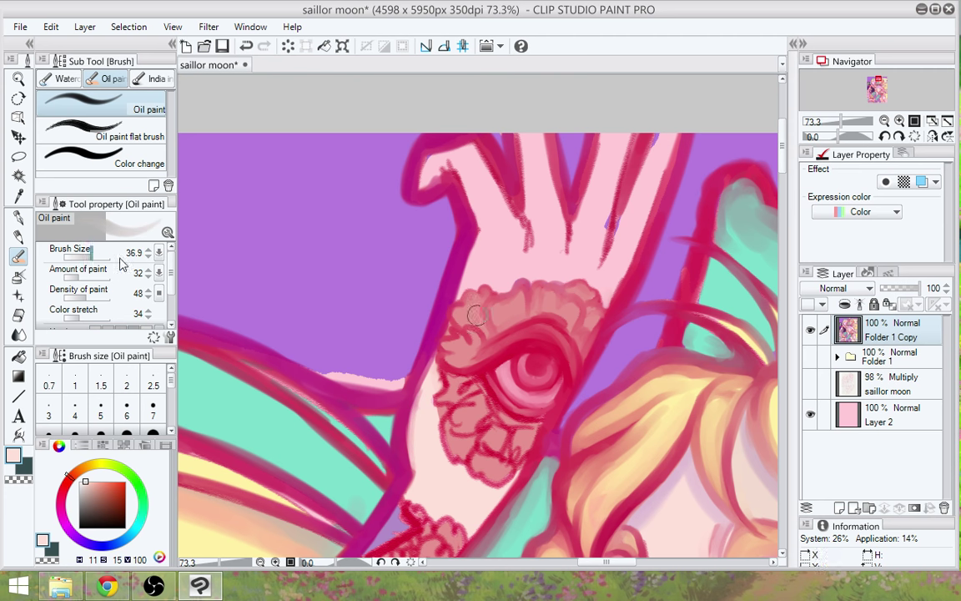
{"action": "left_click_drag", "start_coordinate": [424, 472], "coordinate": [424, 391]}
{"action": "left_click_drag", "start_coordinate": [423, 446], "coordinate": [434, 380]}
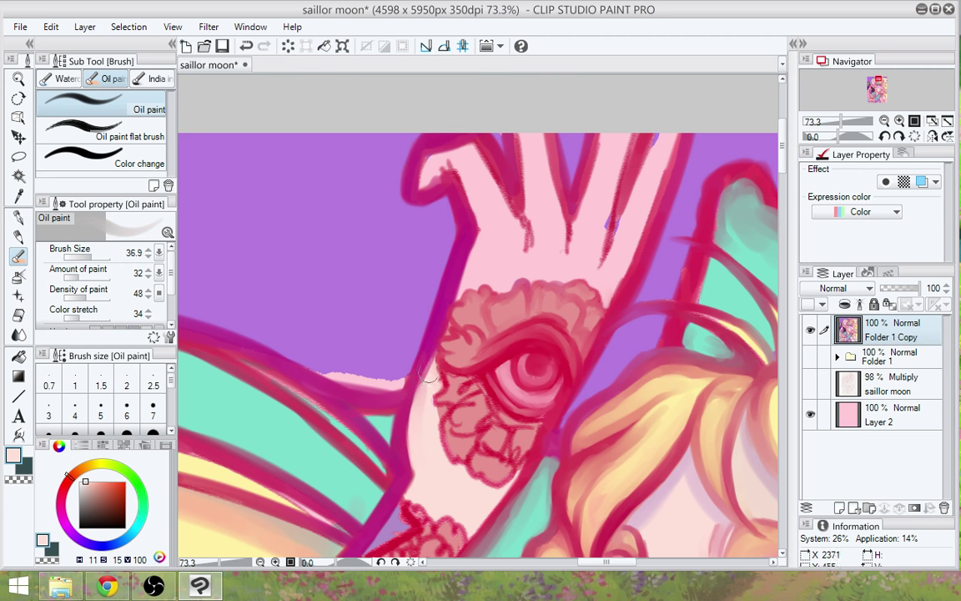
{"action": "mouse_move", "coordinate": [423, 427]}
{"action": "left_mouse_down"}
{"action": "mouse_move", "coordinate": [457, 273]}
{"action": "mouse_move", "coordinate": [421, 395]}
{"action": "left_mouse_up"}
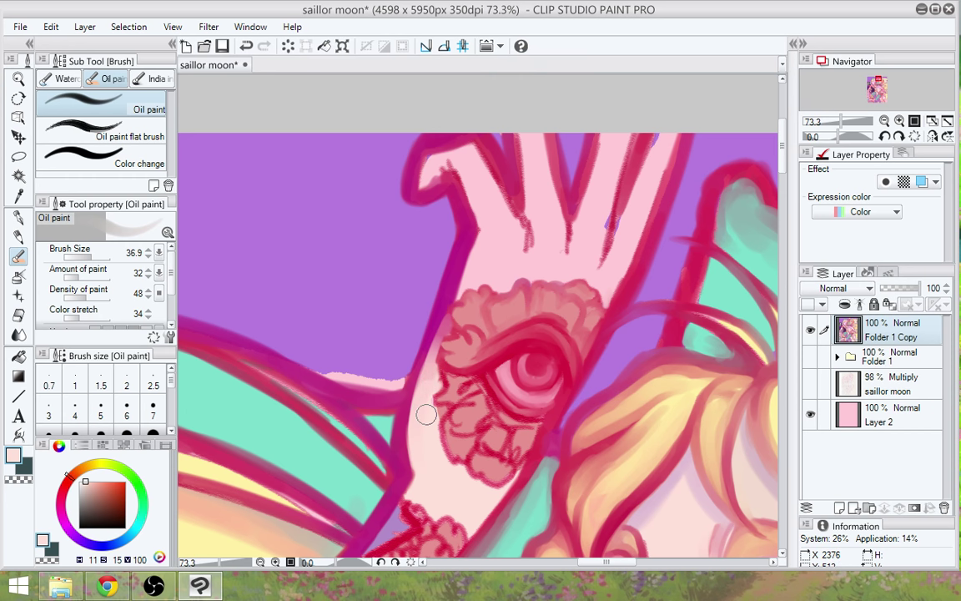
{"action": "left_click_drag", "start_coordinate": [454, 481], "coordinate": [474, 395]}
{"action": "left_click_drag", "start_coordinate": [432, 369], "coordinate": [427, 403]}
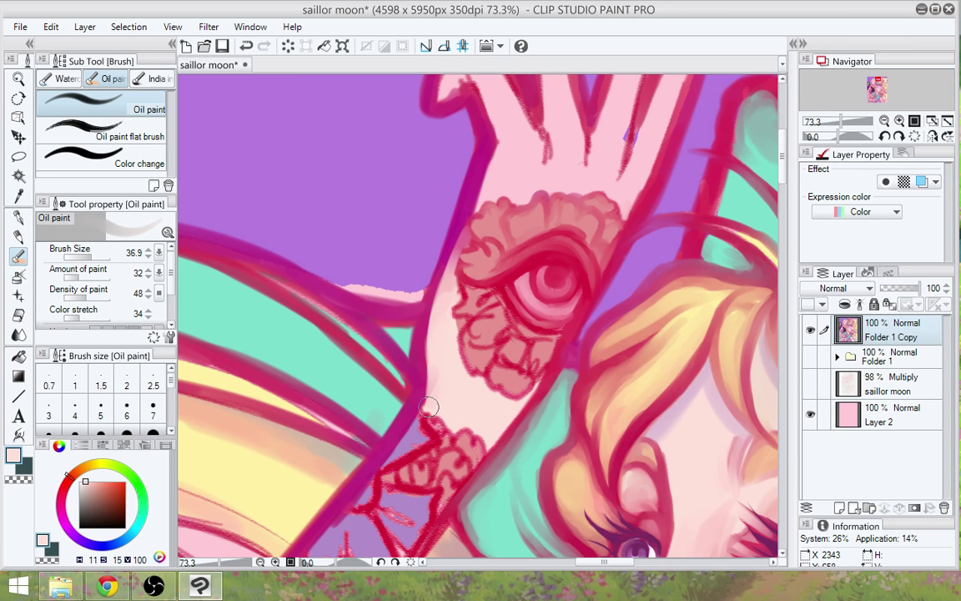
Sample crimson from the flower tattoo and redraw the petal outlines beside and below the tattoo eye with oil paint at size 22.8
{"action": "left_click_drag", "start_coordinate": [611, 328], "coordinate": [592, 377]}
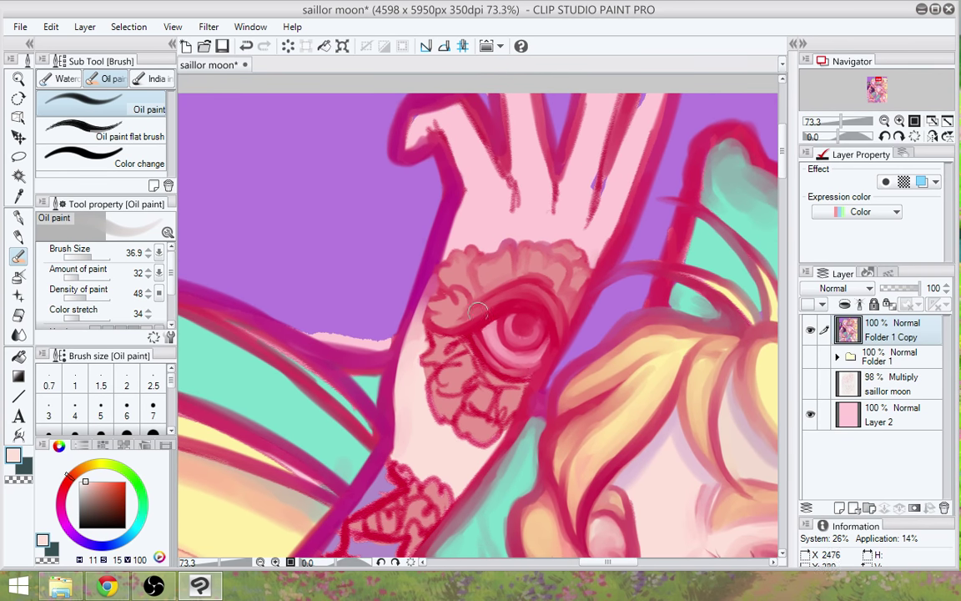
{"action": "left_click", "coordinate": [429, 301], "text": "alt"}
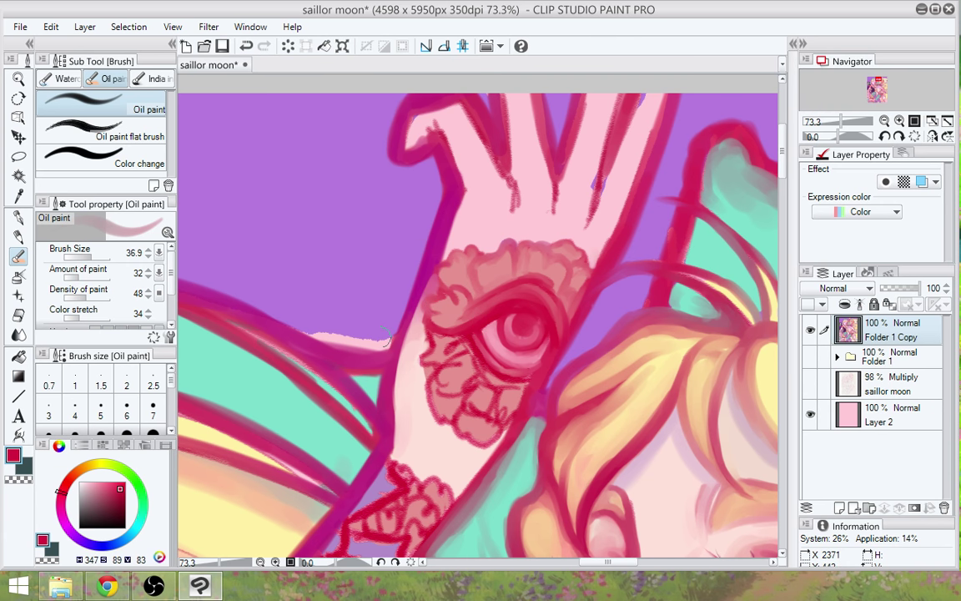
{"action": "left_click_drag", "start_coordinate": [86, 257], "coordinate": [86, 256]}
{"action": "left_click_drag", "start_coordinate": [443, 270], "coordinate": [464, 249]}
{"action": "left_click_drag", "start_coordinate": [422, 326], "coordinate": [445, 296]}
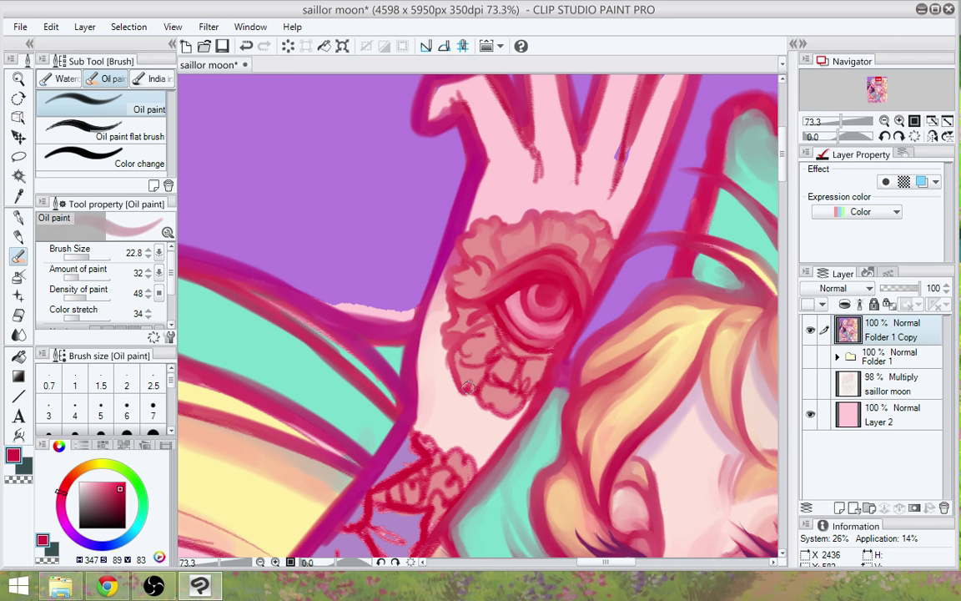
Smooth the petals below the tattoo eye with sampled salmon, and redefine the lower eyelid's outline with sampled crimson
{"action": "left_click", "coordinate": [505, 352], "text": "alt"}
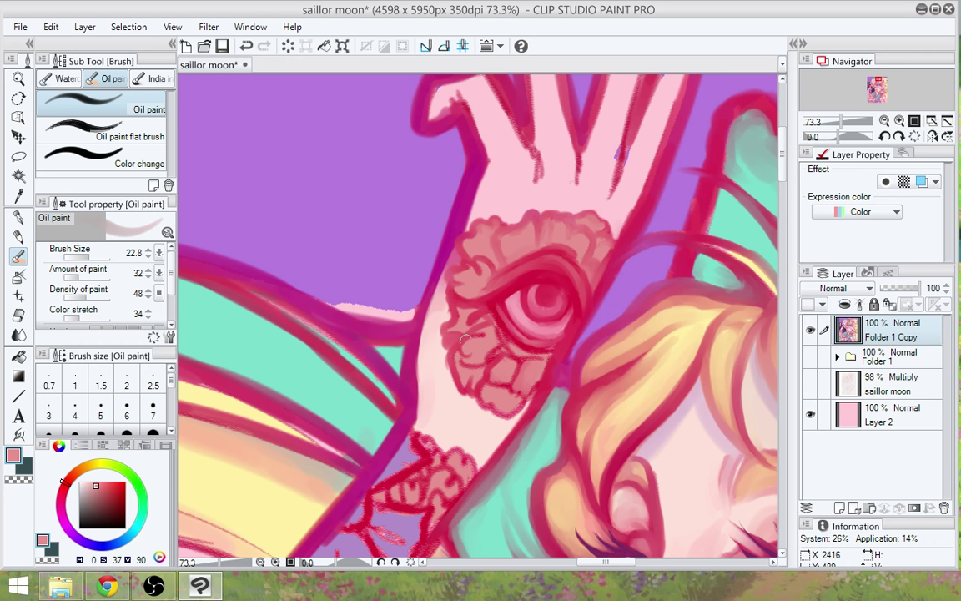
{"action": "left_click", "coordinate": [453, 261], "text": "alt"}
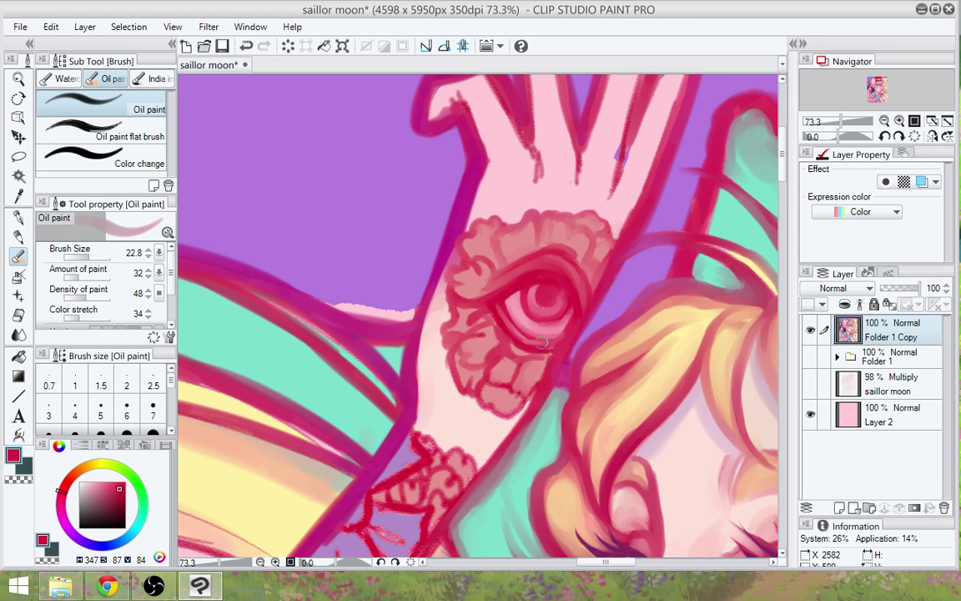
{"action": "left_click_drag", "start_coordinate": [597, 431], "coordinate": [577, 416]}
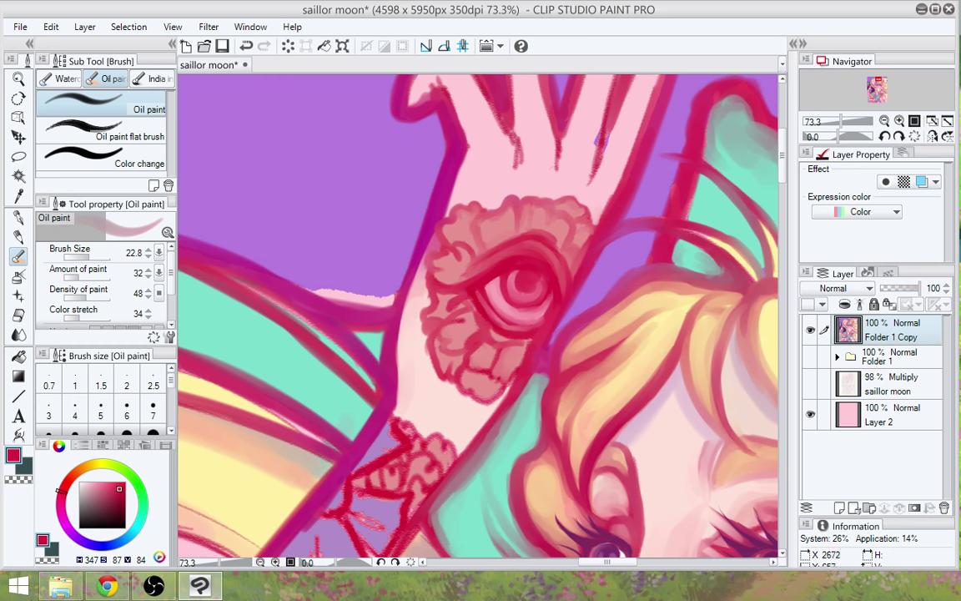
{"action": "scroll", "coordinate": [585, 370], "scroll_direction": "down", "scroll_amount": 2}
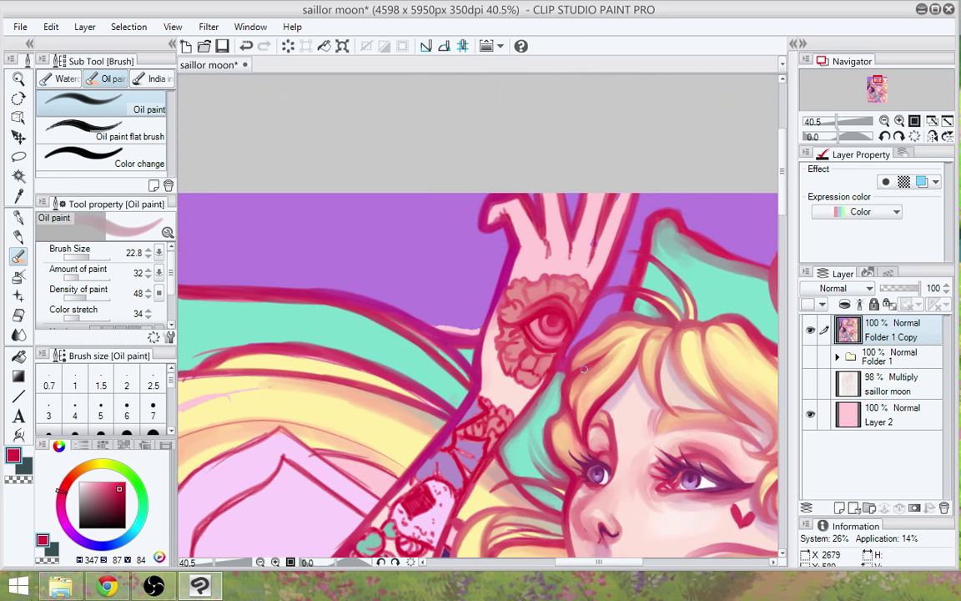
{"action": "scroll", "coordinate": [585, 370], "scroll_direction": "up", "scroll_amount": 3}
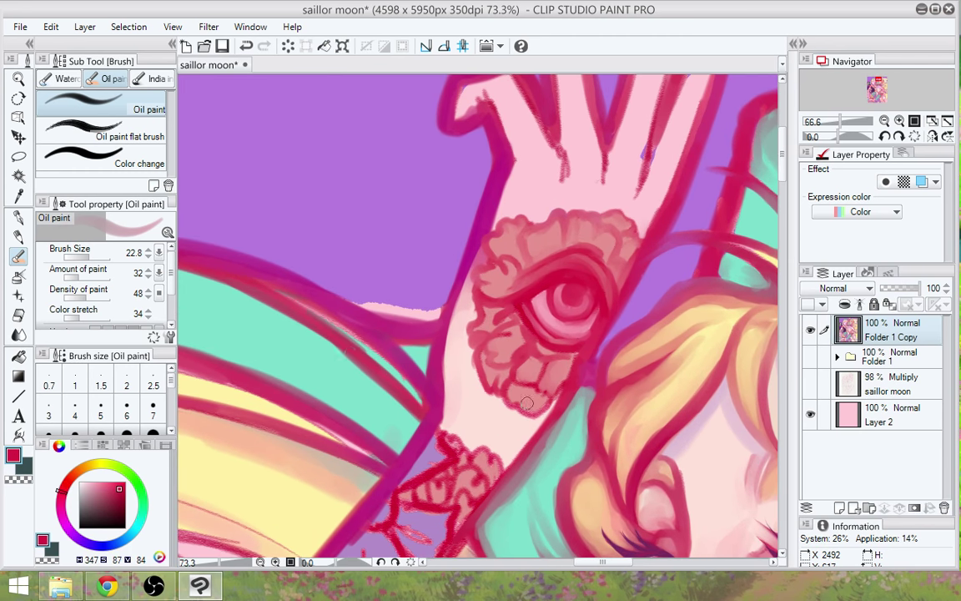
Sample mint green from the striped background and tint the tattoo eye's iris around the pupil
{"action": "left_click", "coordinate": [358, 385], "text": "alt"}
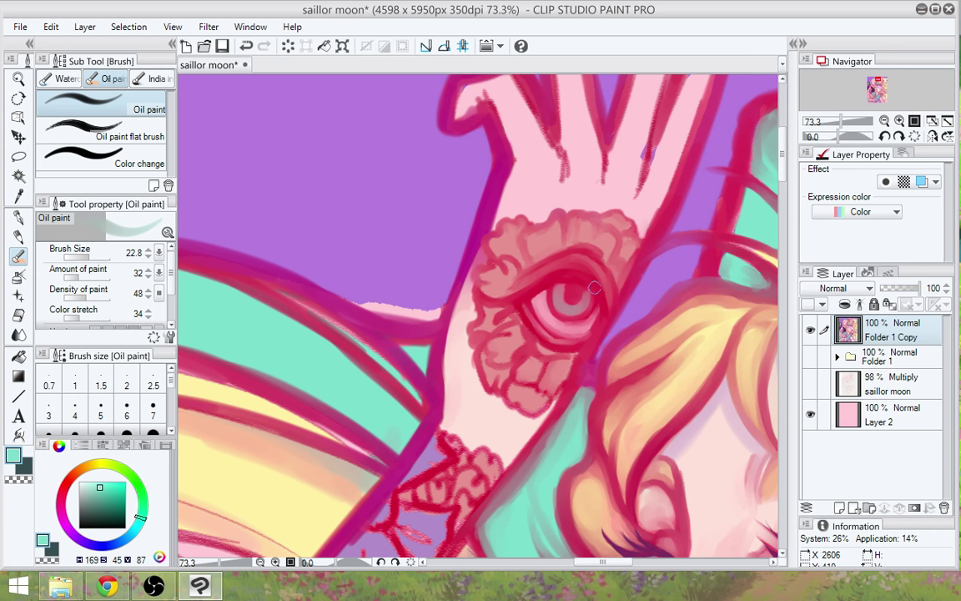
{"action": "mouse_move", "coordinate": [624, 325]}
{"action": "left_mouse_down"}
{"action": "mouse_move", "coordinate": [601, 361]}
{"action": "mouse_move", "coordinate": [609, 375]}
{"action": "mouse_move", "coordinate": [616, 357]}
{"action": "left_mouse_up"}
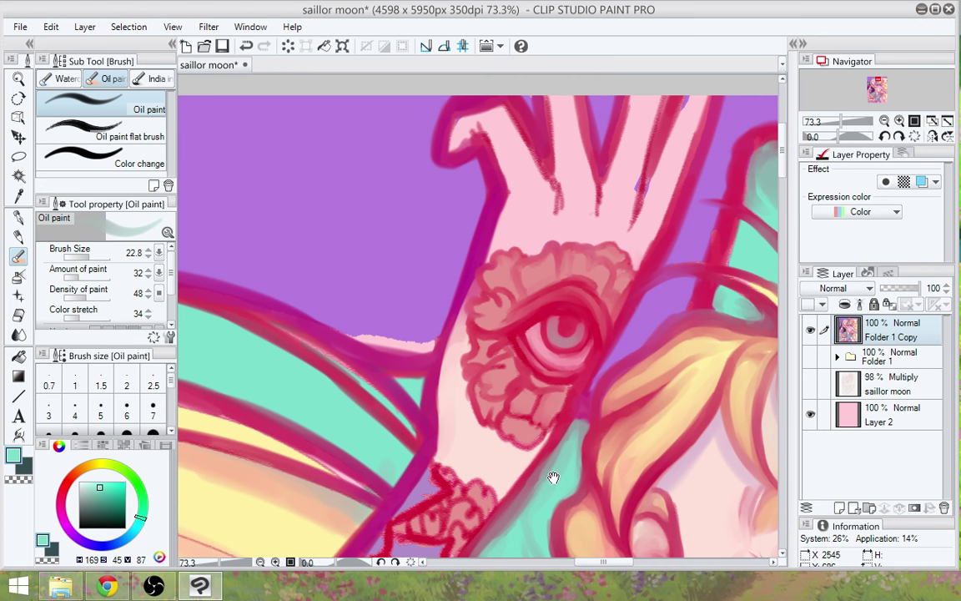
{"action": "mouse_move", "coordinate": [553, 476]}
{"action": "left_mouse_down"}
{"action": "mouse_move", "coordinate": [599, 401]}
{"action": "mouse_move", "coordinate": [574, 421]}
{"action": "mouse_move", "coordinate": [556, 413]}
{"action": "left_mouse_up"}
Sample pale pink from the forearm and blend it along the outer edge of the forearm and up to the thumb's base
{"action": "left_click", "coordinate": [488, 428], "text": "alt"}
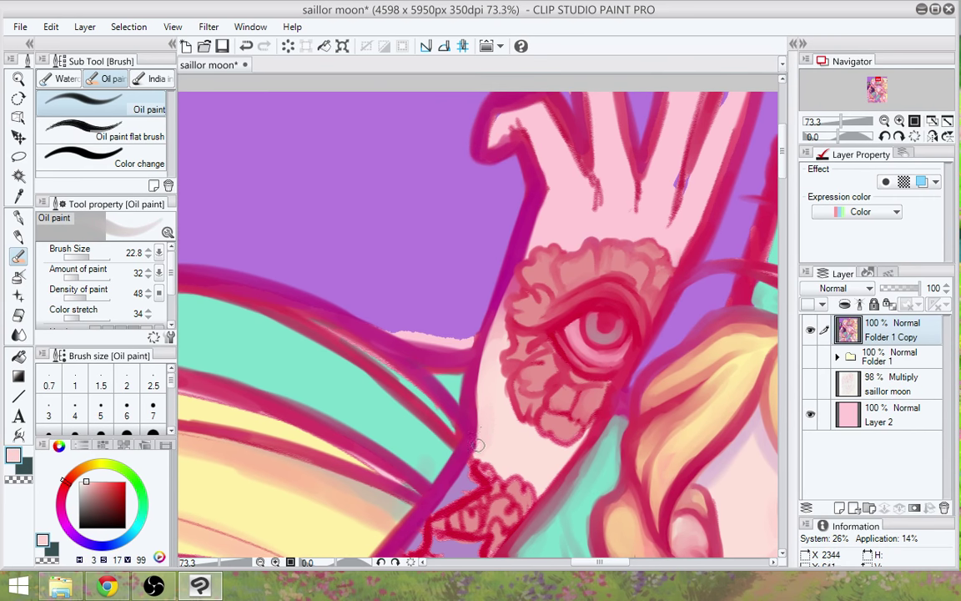
{"action": "left_click_drag", "start_coordinate": [485, 428], "coordinate": [496, 332]}
{"action": "left_click_drag", "start_coordinate": [482, 403], "coordinate": [490, 349]}
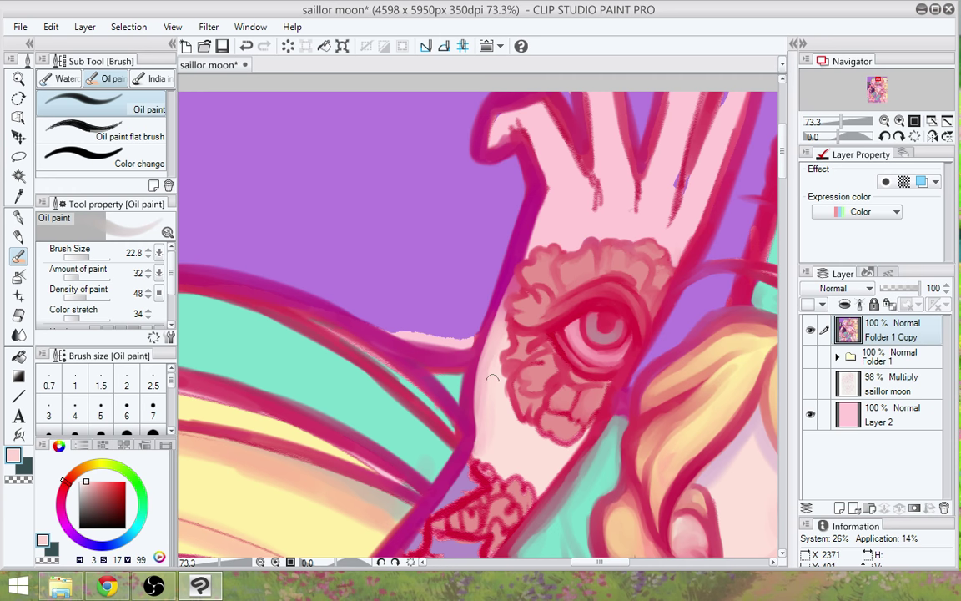
{"action": "mouse_move", "coordinate": [528, 211]}
{"action": "left_mouse_down"}
{"action": "mouse_move", "coordinate": [504, 334]}
{"action": "mouse_move", "coordinate": [517, 348]}
{"action": "mouse_move", "coordinate": [504, 373]}
{"action": "left_mouse_up"}
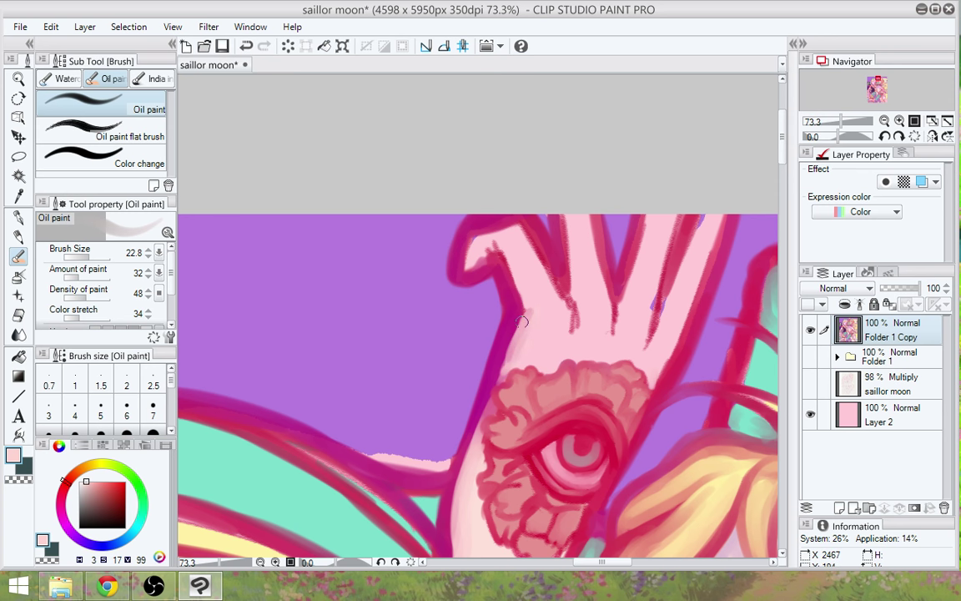
{"action": "left_click_drag", "start_coordinate": [522, 322], "coordinate": [506, 368]}
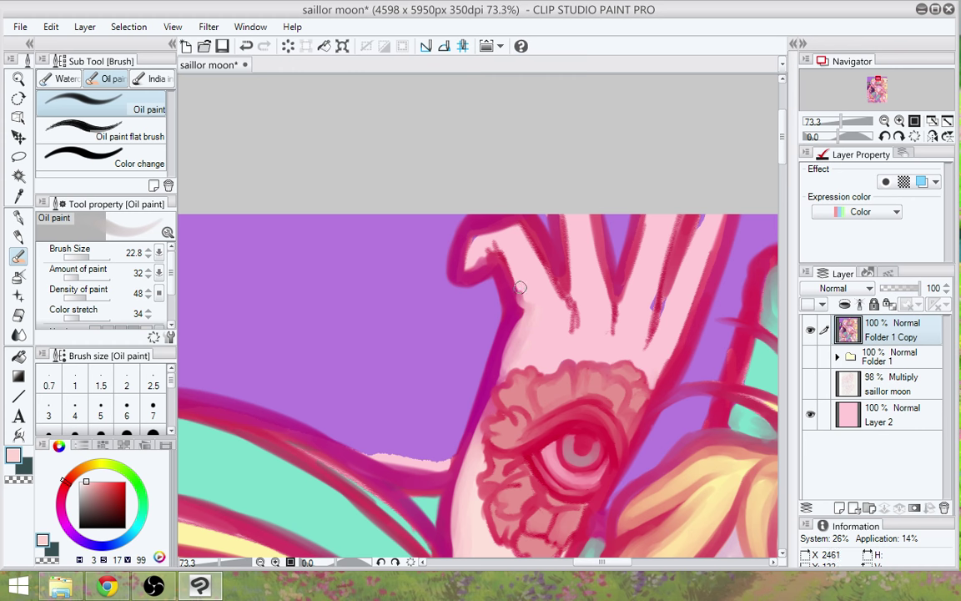
Paint pale pink highlights along the thumb and around its curled tip, smoothing the inner crease
{"action": "key", "text": "space"}
{"action": "mouse_move", "coordinate": [545, 289]}
{"action": "left_mouse_down"}
{"action": "mouse_move", "coordinate": [541, 334]}
{"action": "mouse_move", "coordinate": [508, 305]}
{"action": "left_mouse_up"}
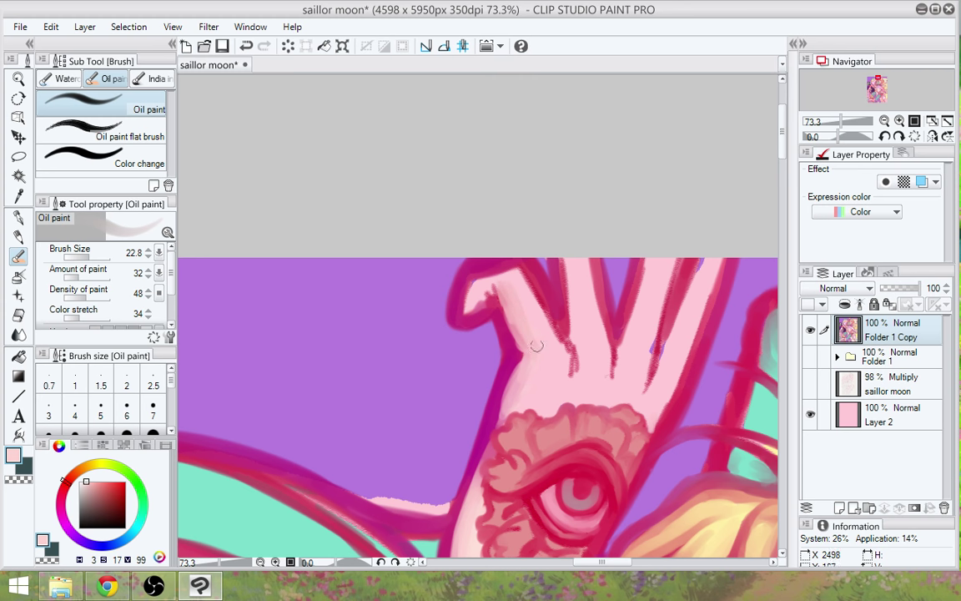
{"action": "left_click_drag", "start_coordinate": [619, 408], "coordinate": [602, 454]}
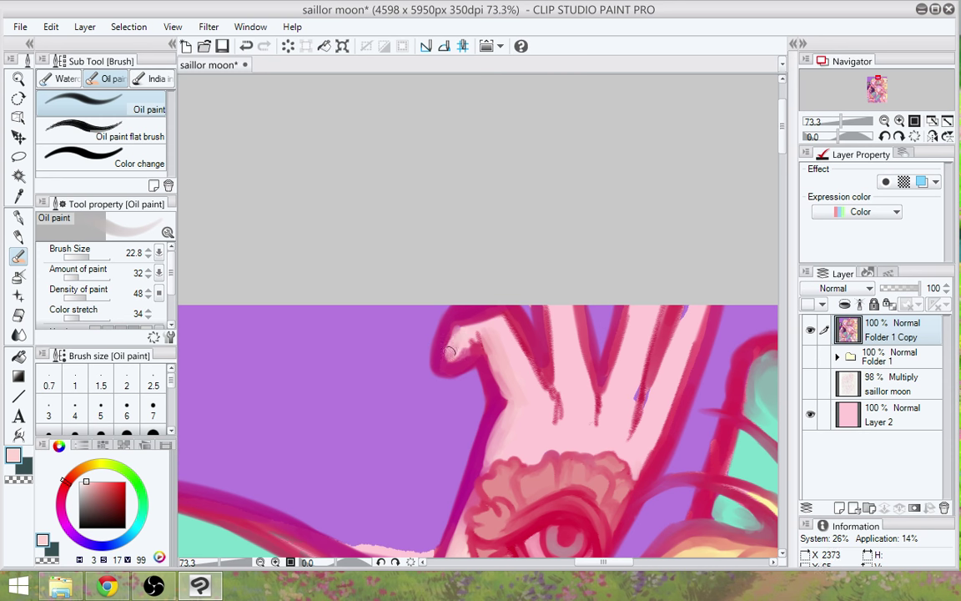
{"action": "mouse_move", "coordinate": [459, 332]}
{"action": "left_mouse_down"}
{"action": "mouse_move", "coordinate": [448, 360]}
{"action": "mouse_move", "coordinate": [468, 327]}
{"action": "mouse_move", "coordinate": [459, 332]}
{"action": "mouse_move", "coordinate": [487, 325]}
{"action": "mouse_move", "coordinate": [462, 328]}
{"action": "mouse_move", "coordinate": [497, 307]}
{"action": "mouse_move", "coordinate": [464, 328]}
{"action": "mouse_move", "coordinate": [494, 319]}
{"action": "left_mouse_up"}
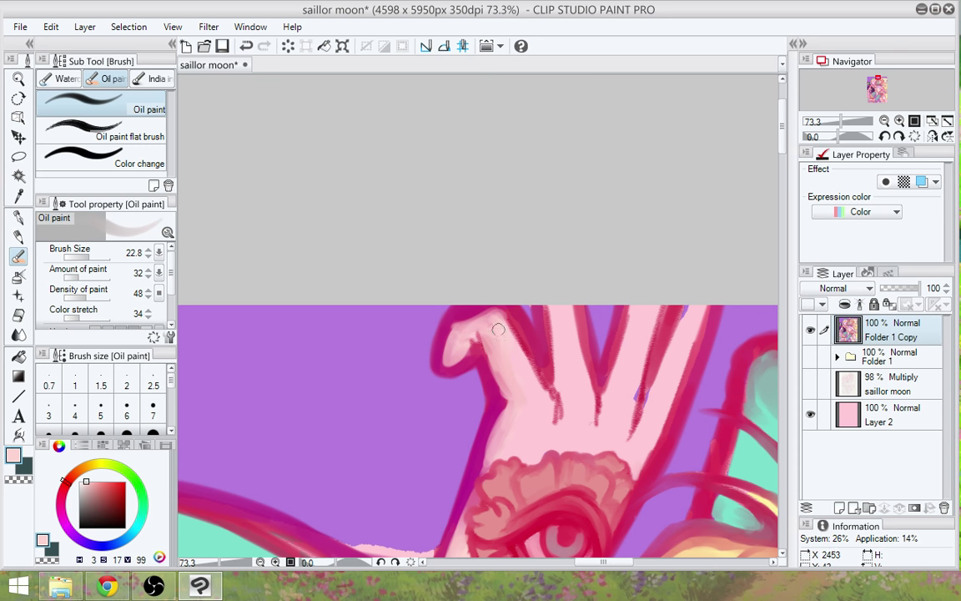
Clean the thumb's inner edge and the neighbouring finger with sampled light pink, blending the rough line between them into the palm
{"action": "mouse_move", "coordinate": [507, 327]}
{"action": "left_mouse_down"}
{"action": "mouse_move", "coordinate": [544, 393]}
{"action": "mouse_move", "coordinate": [495, 317]}
{"action": "mouse_move", "coordinate": [526, 377]}
{"action": "mouse_move", "coordinate": [496, 317]}
{"action": "mouse_move", "coordinate": [550, 399]}
{"action": "left_mouse_up"}
{"action": "left_click", "coordinate": [541, 386], "text": "alt"}
{"action": "mouse_move", "coordinate": [519, 359]}
{"action": "left_mouse_down"}
{"action": "mouse_move", "coordinate": [556, 421]}
{"action": "mouse_move", "coordinate": [547, 439]}
{"action": "mouse_move", "coordinate": [552, 402]}
{"action": "mouse_move", "coordinate": [548, 426]}
{"action": "mouse_move", "coordinate": [539, 395]}
{"action": "mouse_move", "coordinate": [568, 407]}
{"action": "mouse_move", "coordinate": [558, 429]}
{"action": "mouse_move", "coordinate": [575, 403]}
{"action": "left_mouse_up"}
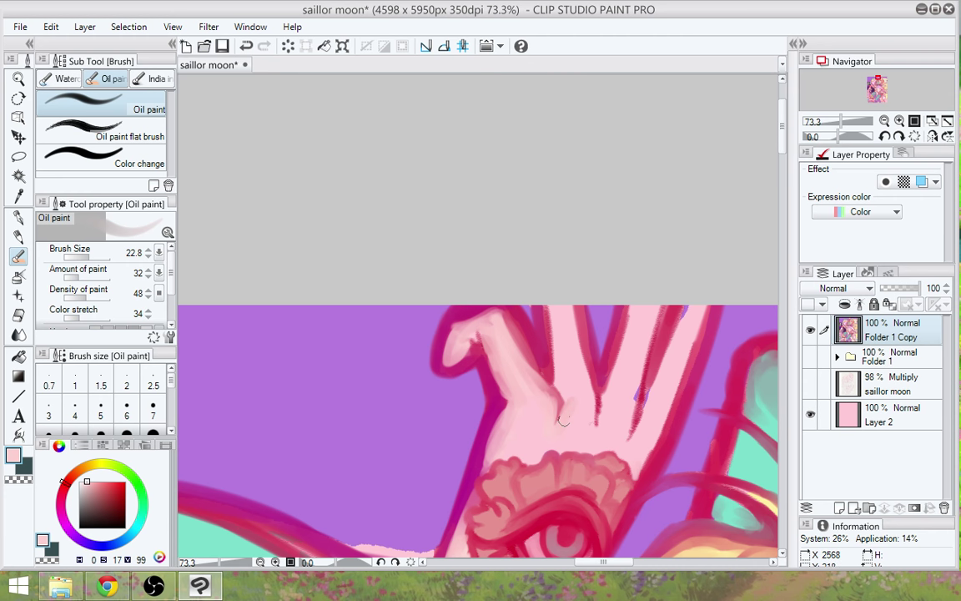
{"action": "left_click_drag", "start_coordinate": [559, 336], "coordinate": [564, 368]}
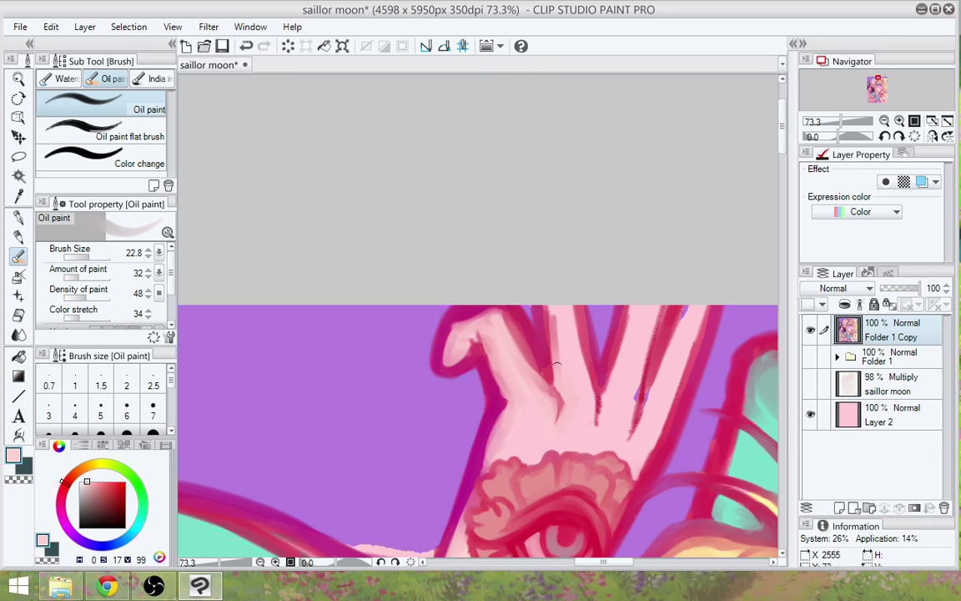
{"action": "left_click_drag", "start_coordinate": [553, 306], "coordinate": [567, 388]}
{"action": "scroll", "coordinate": [612, 425], "scroll_direction": "down", "scroll_amount": 2}
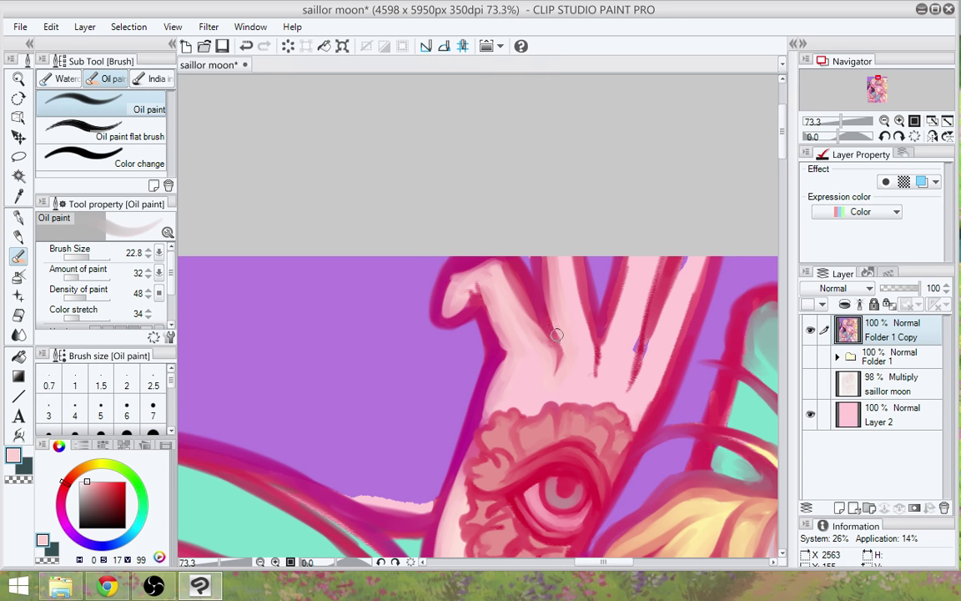
{"action": "left_click_drag", "start_coordinate": [639, 364], "coordinate": [637, 367]}
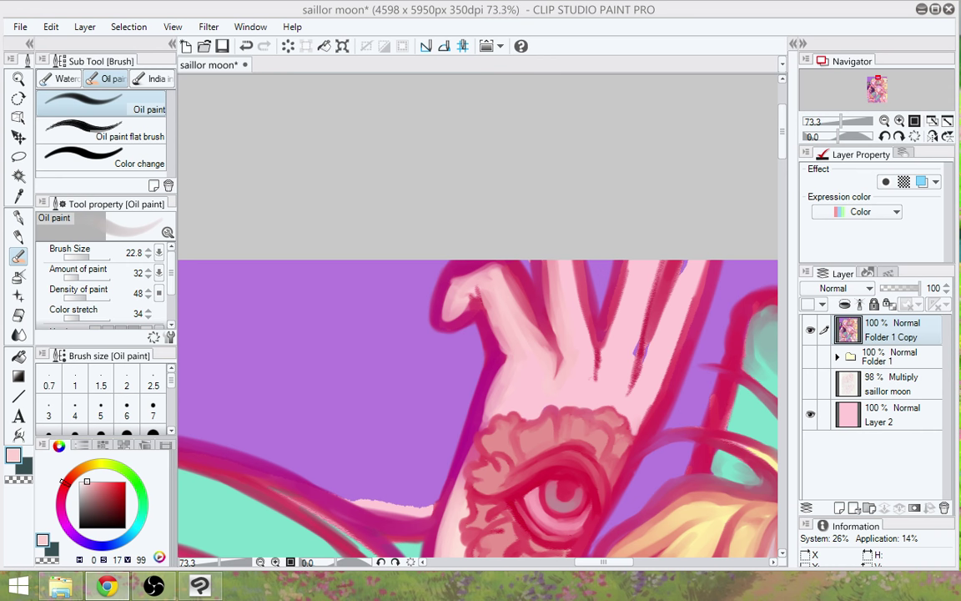
Repaint the gap between the two middle fingers in sampled magenta and pick light pink from the skin beside it
{"action": "left_click", "coordinate": [534, 277], "text": "alt"}
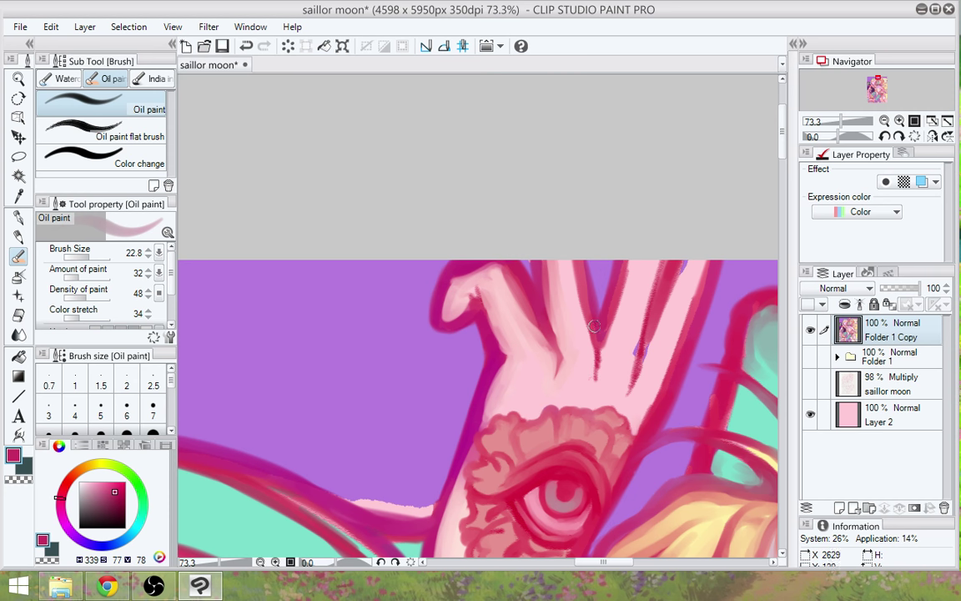
{"action": "mouse_move", "coordinate": [600, 345]}
{"action": "left_mouse_down"}
{"action": "mouse_move", "coordinate": [594, 378]}
{"action": "mouse_move", "coordinate": [604, 345]}
{"action": "left_mouse_up"}
{"action": "left_click", "coordinate": [595, 361], "text": "alt"}
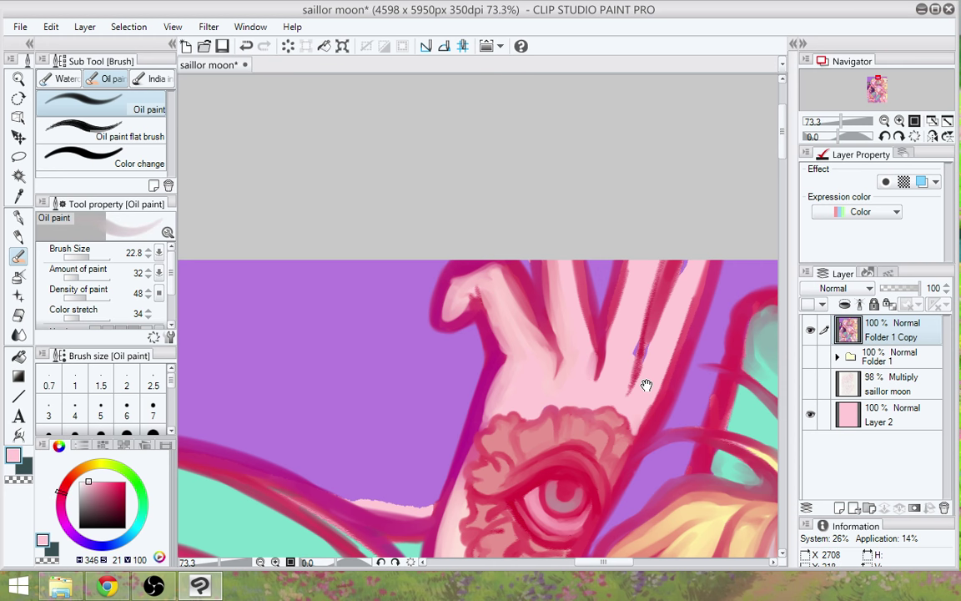
Paint light pink along the last two fingers, thinning the dark line between them and covering the stray purple spots
{"action": "mouse_move", "coordinate": [646, 388]}
{"action": "left_mouse_down"}
{"action": "mouse_move", "coordinate": [637, 356]}
{"action": "mouse_move", "coordinate": [629, 417]}
{"action": "left_mouse_up"}
{"action": "mouse_move", "coordinate": [607, 358]}
{"action": "left_mouse_down"}
{"action": "mouse_move", "coordinate": [598, 400]}
{"action": "mouse_move", "coordinate": [612, 313]}
{"action": "mouse_move", "coordinate": [603, 401]}
{"action": "mouse_move", "coordinate": [612, 309]}
{"action": "mouse_move", "coordinate": [592, 402]}
{"action": "mouse_move", "coordinate": [589, 394]}
{"action": "mouse_move", "coordinate": [603, 342]}
{"action": "mouse_move", "coordinate": [595, 425]}
{"action": "mouse_move", "coordinate": [653, 291]}
{"action": "left_mouse_up"}
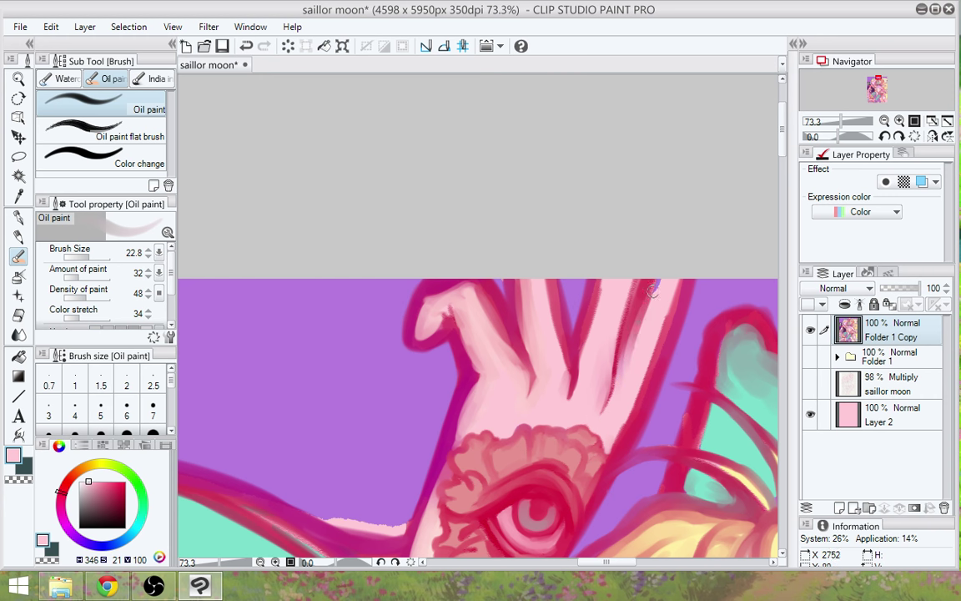
{"action": "left_click_drag", "start_coordinate": [631, 346], "coordinate": [663, 276]}
Refine the fold at the thumb's base and soften the crease of its curled tip with light pink
{"action": "left_click_drag", "start_coordinate": [473, 376], "coordinate": [495, 284]}
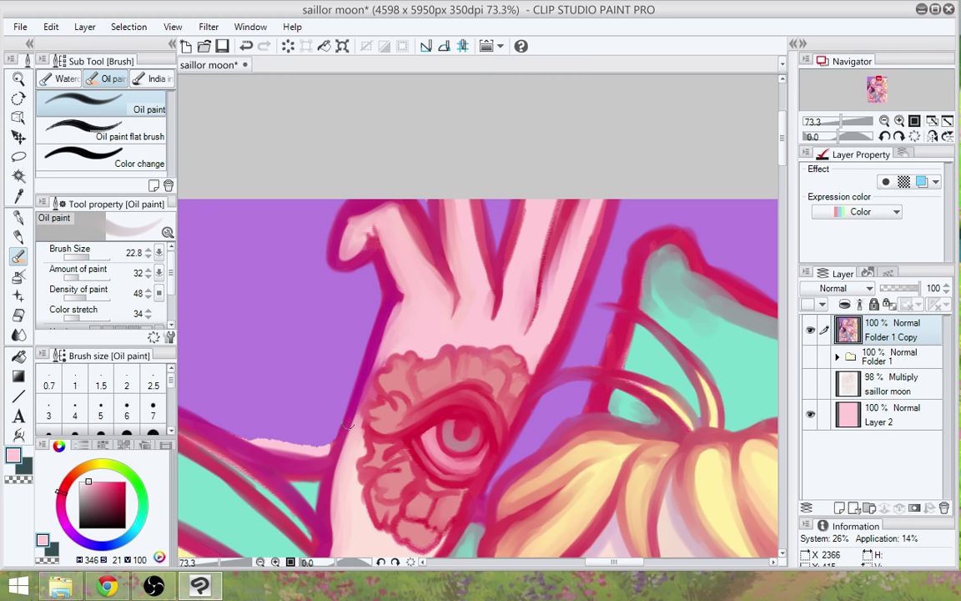
{"action": "scroll", "coordinate": [348, 425], "scroll_direction": "up", "scroll_amount": 2}
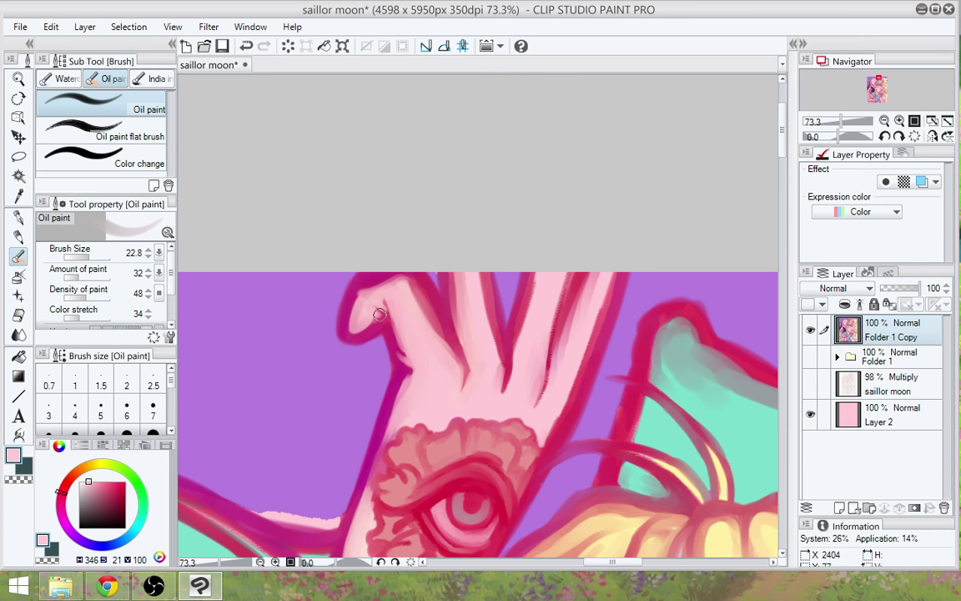
{"action": "mouse_move", "coordinate": [378, 314]}
{"action": "left_mouse_down"}
{"action": "mouse_move", "coordinate": [387, 286]}
{"action": "mouse_move", "coordinate": [363, 292]}
{"action": "mouse_move", "coordinate": [357, 309]}
{"action": "mouse_move", "coordinate": [361, 296]}
{"action": "mouse_move", "coordinate": [408, 284]}
{"action": "mouse_move", "coordinate": [431, 330]}
{"action": "mouse_move", "coordinate": [403, 290]}
{"action": "left_mouse_up"}
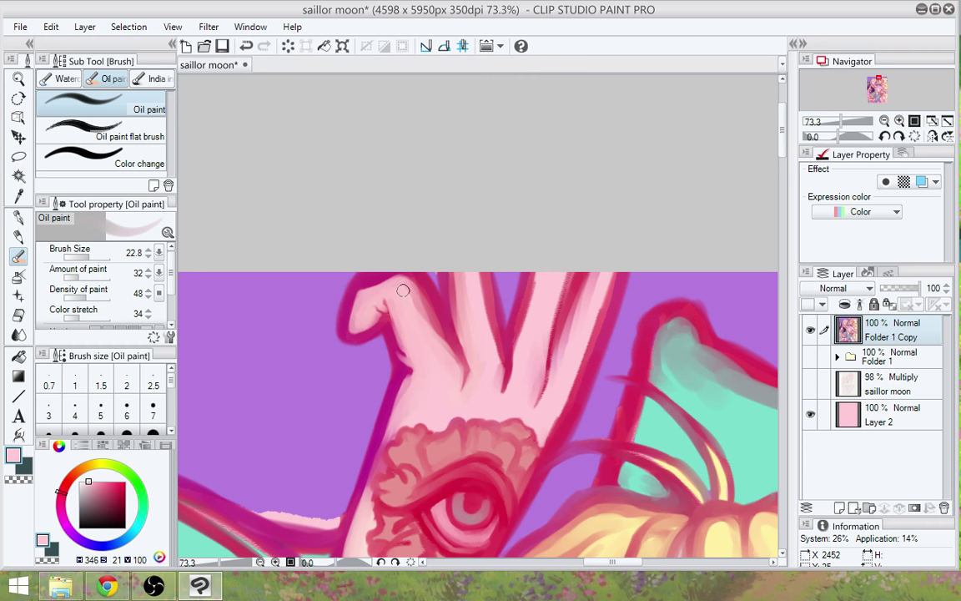
{"action": "left_click_drag", "start_coordinate": [493, 383], "coordinate": [624, 252]}
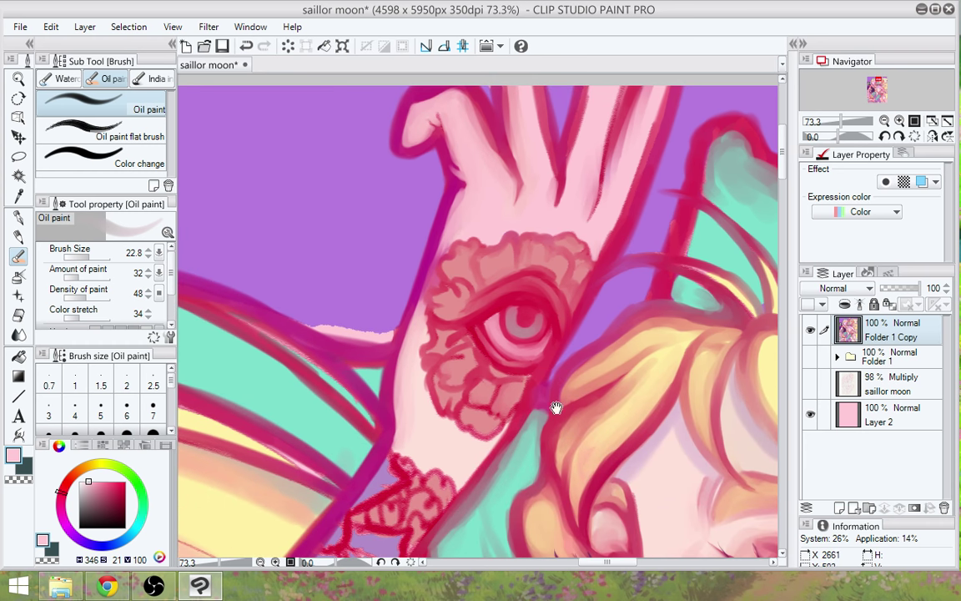
Paint very pale pink highlights on the tattoo eye's white and lower lid with the Mapping pen at size 36.9
{"action": "mouse_move", "coordinate": [557, 407]}
{"action": "left_mouse_down"}
{"action": "mouse_move", "coordinate": [554, 318]}
{"action": "mouse_move", "coordinate": [522, 439]}
{"action": "mouse_move", "coordinate": [540, 371]}
{"action": "mouse_move", "coordinate": [524, 435]}
{"action": "mouse_move", "coordinate": [538, 398]}
{"action": "mouse_move", "coordinate": [519, 417]}
{"action": "left_mouse_up"}
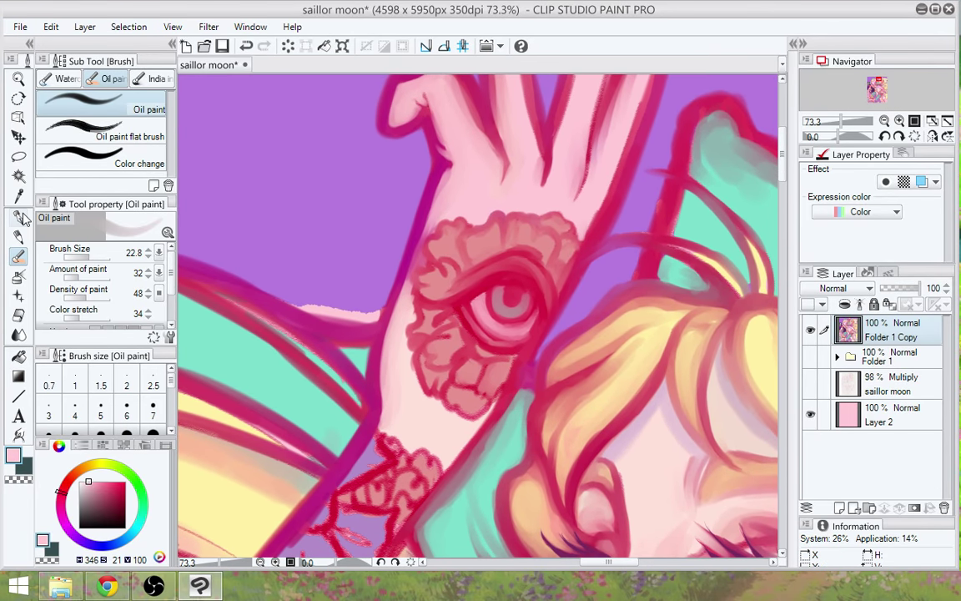
{"action": "left_click", "coordinate": [20, 217]}
{"action": "left_click", "coordinate": [84, 483]}
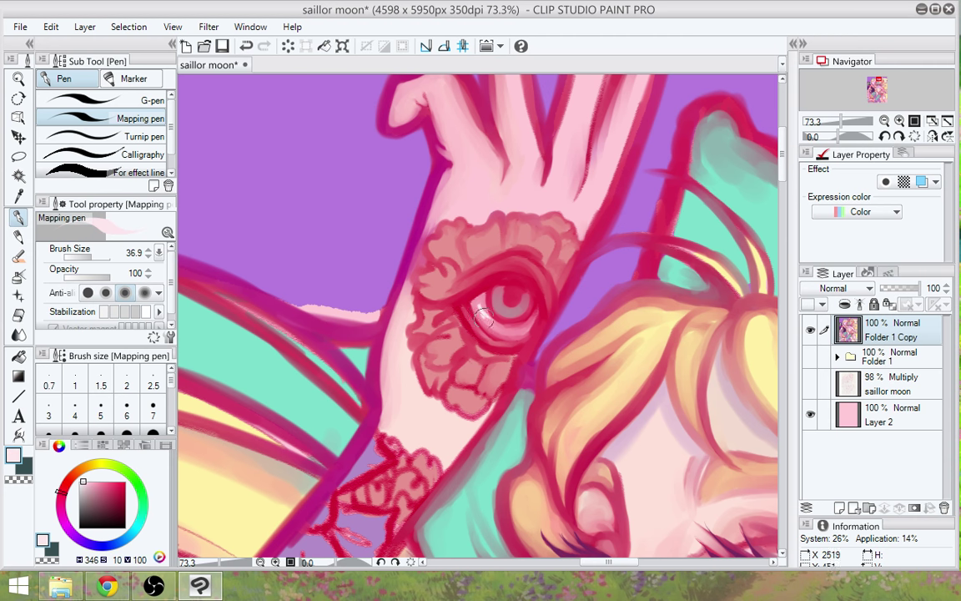
{"action": "left_click_drag", "start_coordinate": [475, 305], "coordinate": [521, 327]}
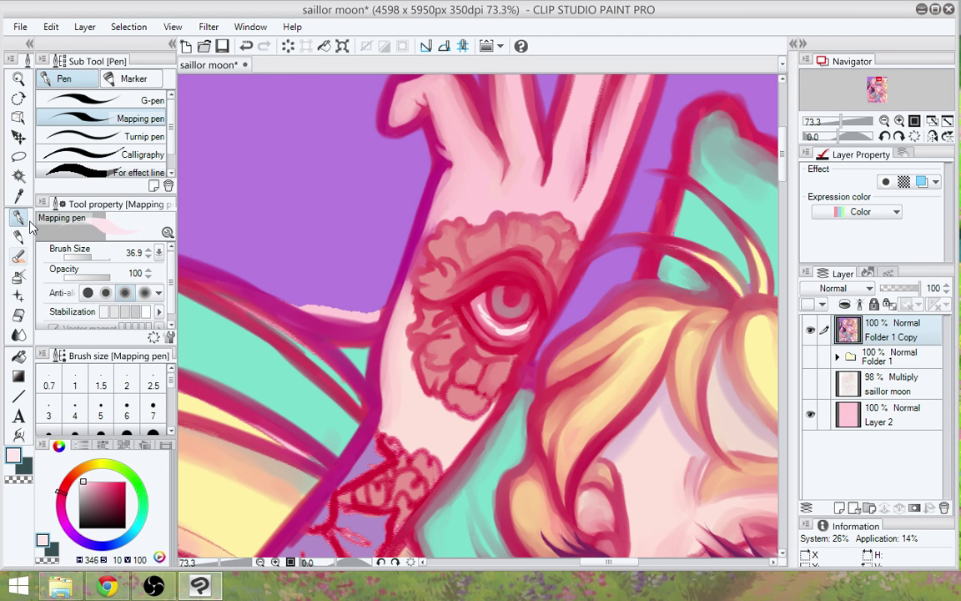
Blend the pale highlights into the tattoo eye's white and lower lid with oil paint at size 22.8
{"action": "left_click", "coordinate": [18, 255]}
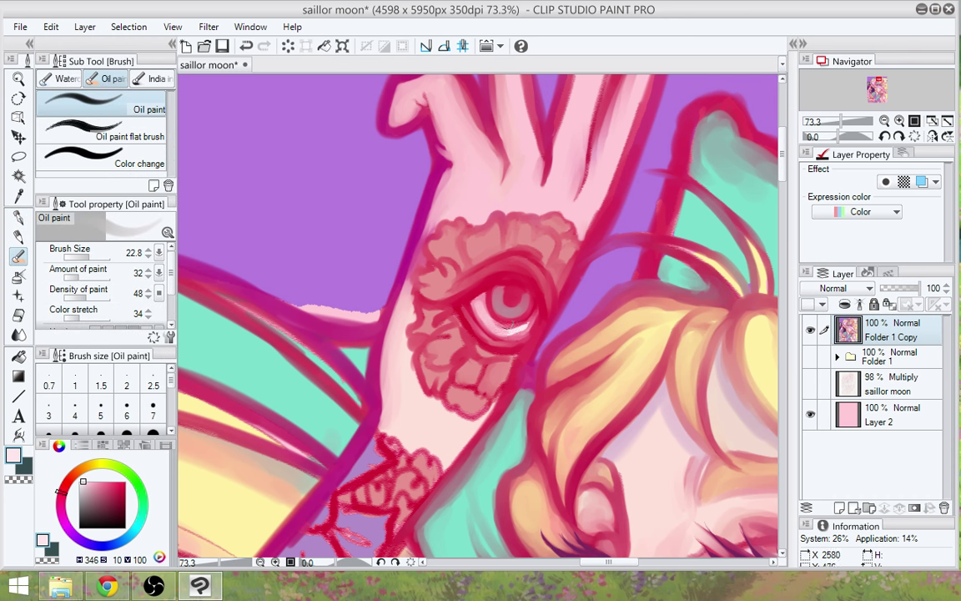
{"action": "scroll", "coordinate": [561, 431], "scroll_direction": "down", "scroll_amount": 3}
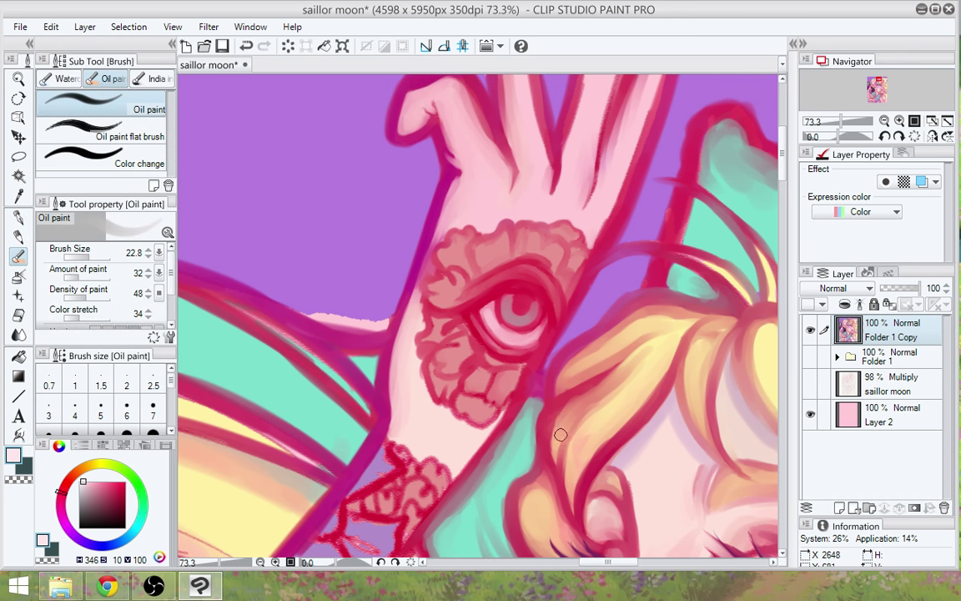
{"action": "scroll", "coordinate": [561, 431], "scroll_direction": "down", "scroll_amount": 1}
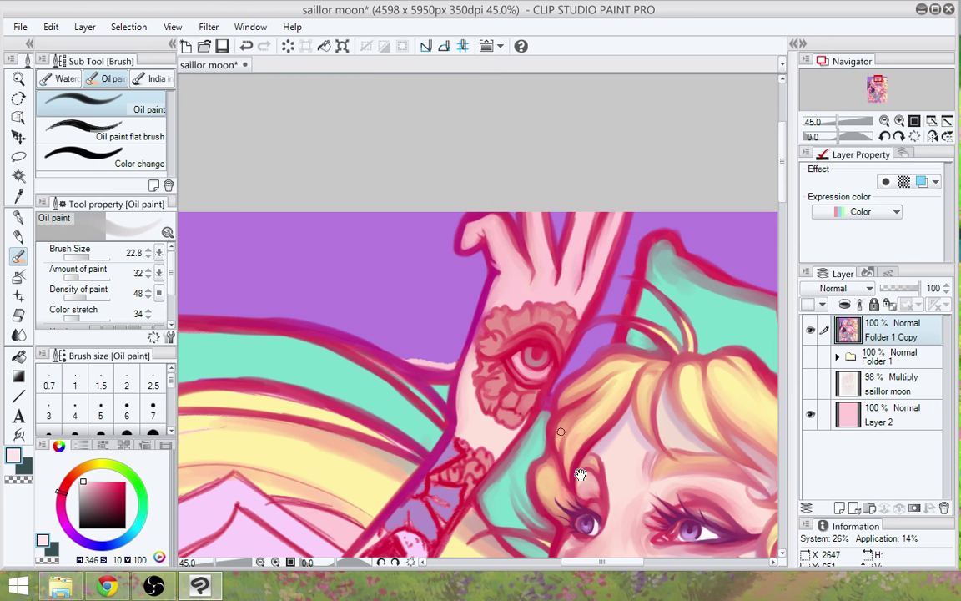
{"action": "left_click_drag", "start_coordinate": [575, 469], "coordinate": [590, 229]}
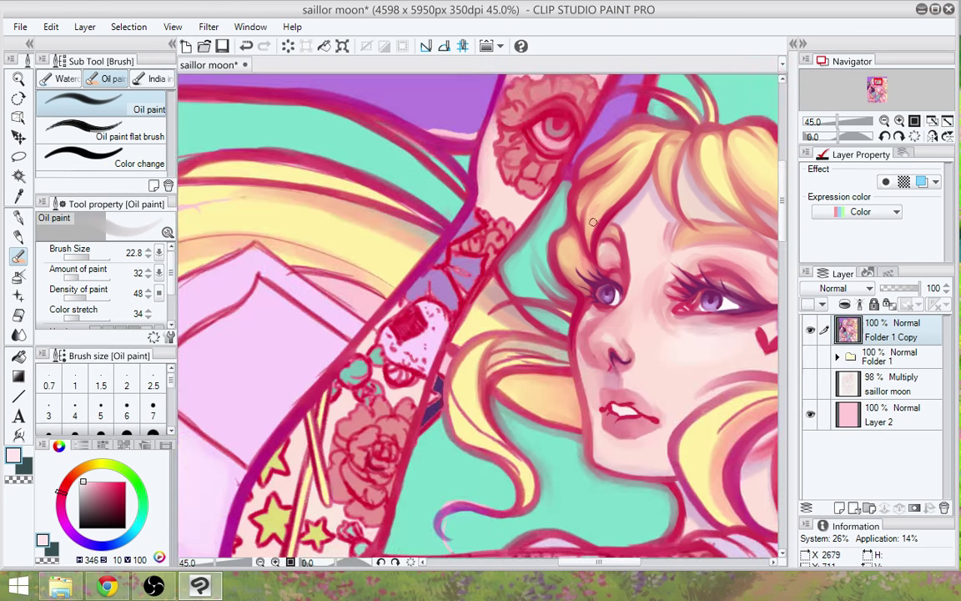
Thicken and smooth the forearm's crimson outline on the side facing the face, using oil paint at size 22.8
{"action": "left_click_drag", "start_coordinate": [486, 452], "coordinate": [550, 401]}
{"action": "scroll", "coordinate": [498, 339], "scroll_direction": "up", "scroll_amount": 1}
{"action": "scroll", "coordinate": [498, 338], "scroll_direction": "up", "scroll_amount": 1}
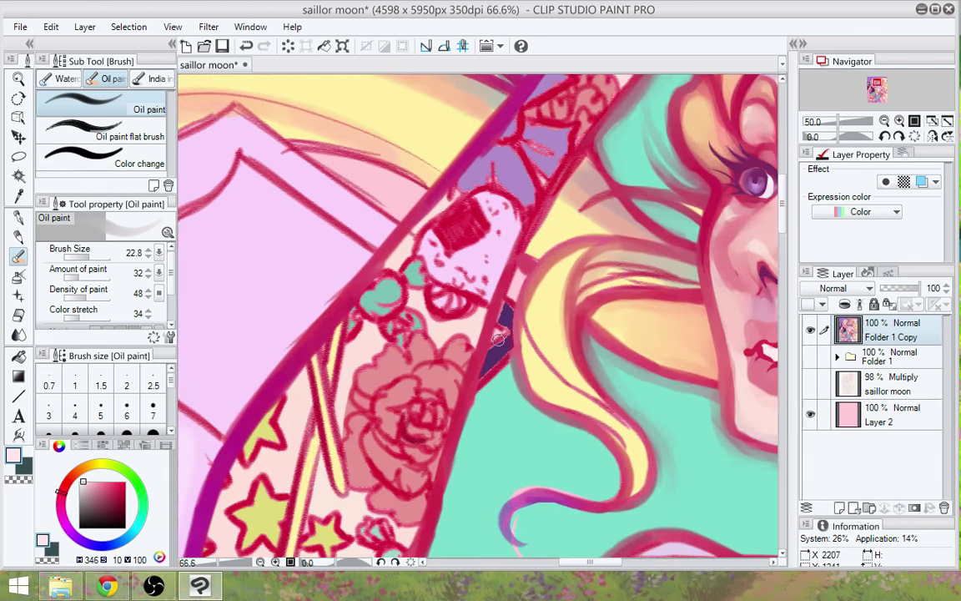
{"action": "mouse_move", "coordinate": [597, 266]}
{"action": "left_mouse_down"}
{"action": "mouse_move", "coordinate": [588, 351]}
{"action": "mouse_move", "coordinate": [554, 446]}
{"action": "mouse_move", "coordinate": [550, 437]}
{"action": "left_mouse_up"}
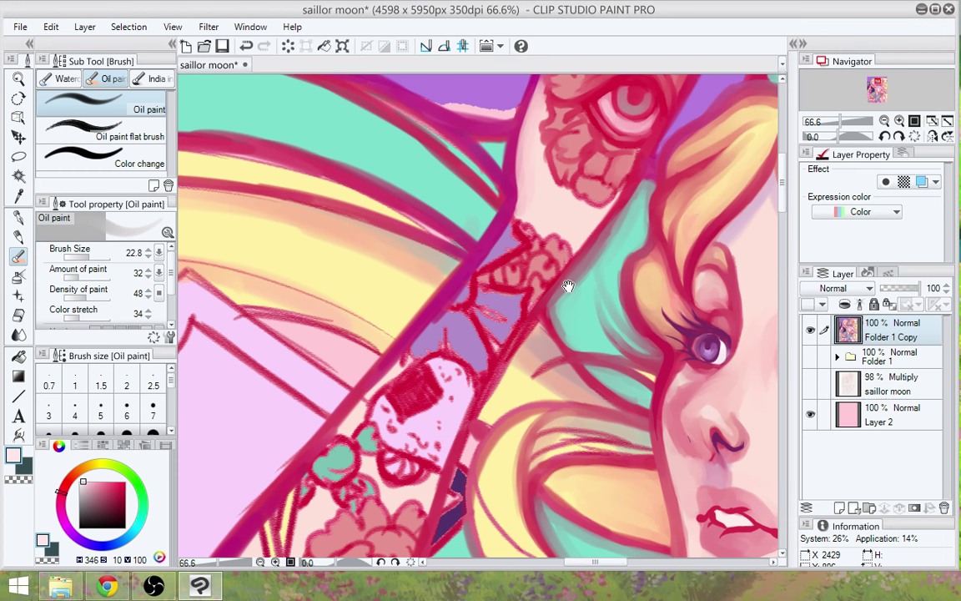
{"action": "left_click_drag", "start_coordinate": [568, 285], "coordinate": [541, 340]}
{"action": "left_click", "coordinate": [605, 249], "text": "alt"}
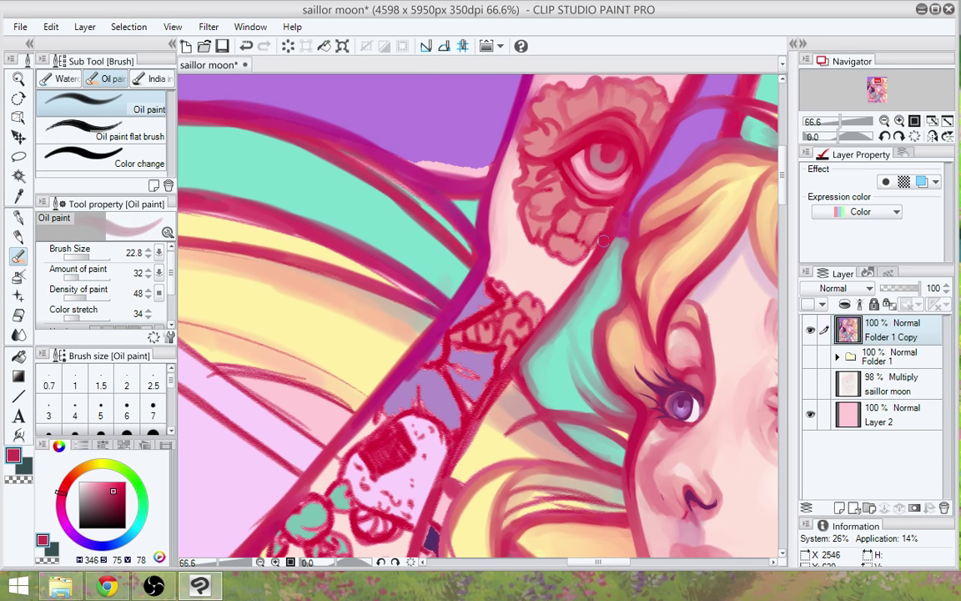
{"action": "left_click_drag", "start_coordinate": [603, 240], "coordinate": [464, 442]}
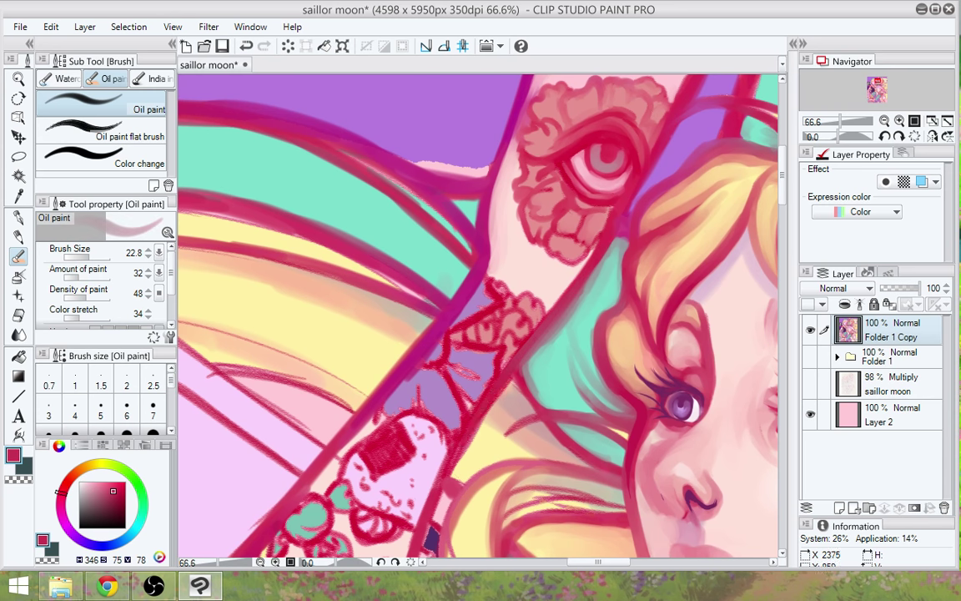
{"action": "left_click_drag", "start_coordinate": [492, 404], "coordinate": [447, 474]}
{"action": "mouse_move", "coordinate": [469, 430]}
{"action": "left_mouse_down"}
{"action": "mouse_move", "coordinate": [442, 499]}
{"action": "mouse_move", "coordinate": [511, 327]}
{"action": "left_mouse_up"}
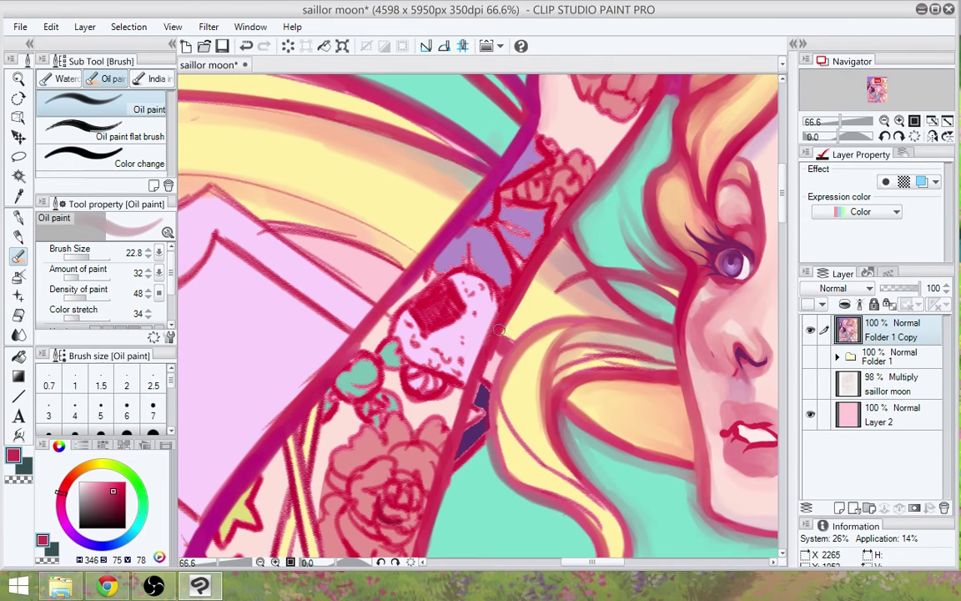
{"action": "left_click_drag", "start_coordinate": [511, 229], "coordinate": [455, 324]}
{"action": "mouse_move", "coordinate": [473, 389]}
{"action": "left_mouse_down"}
{"action": "mouse_move", "coordinate": [532, 318]}
{"action": "mouse_move", "coordinate": [568, 341]}
{"action": "left_mouse_up"}
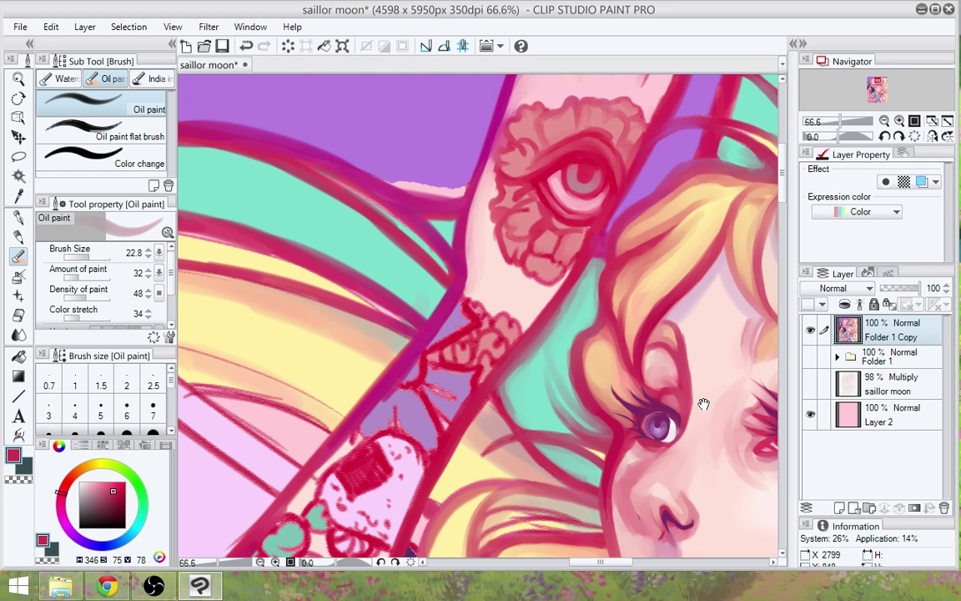
Examine the forearm outline, the arm tattoos and the face at different zoom levels
{"action": "left_click_drag", "start_coordinate": [703, 403], "coordinate": [552, 404]}
{"action": "scroll", "coordinate": [503, 201], "scroll_direction": "down", "scroll_amount": 2}
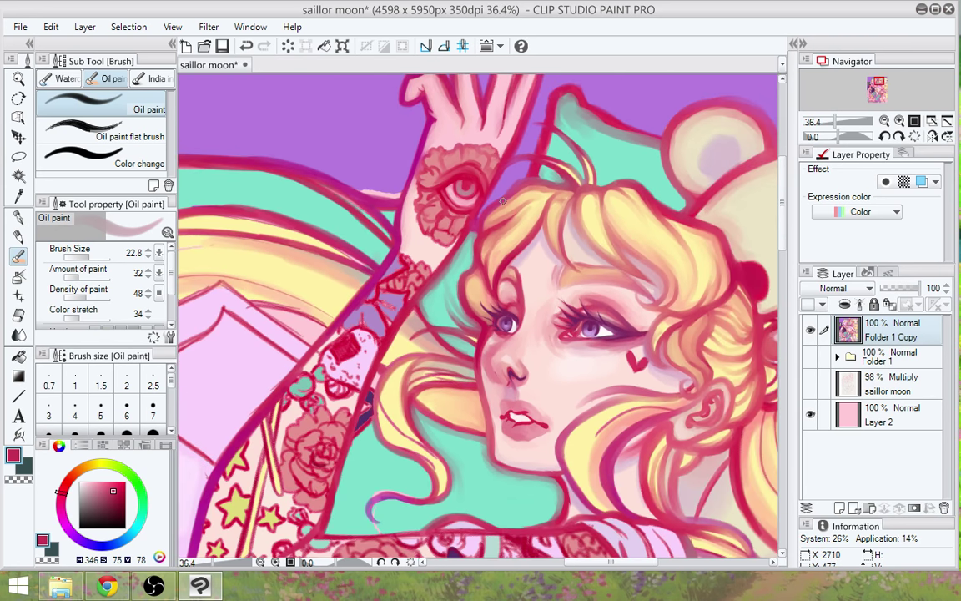
{"action": "left_click_drag", "start_coordinate": [437, 471], "coordinate": [551, 404]}
{"action": "scroll", "coordinate": [552, 404], "scroll_direction": "up", "scroll_amount": 6}
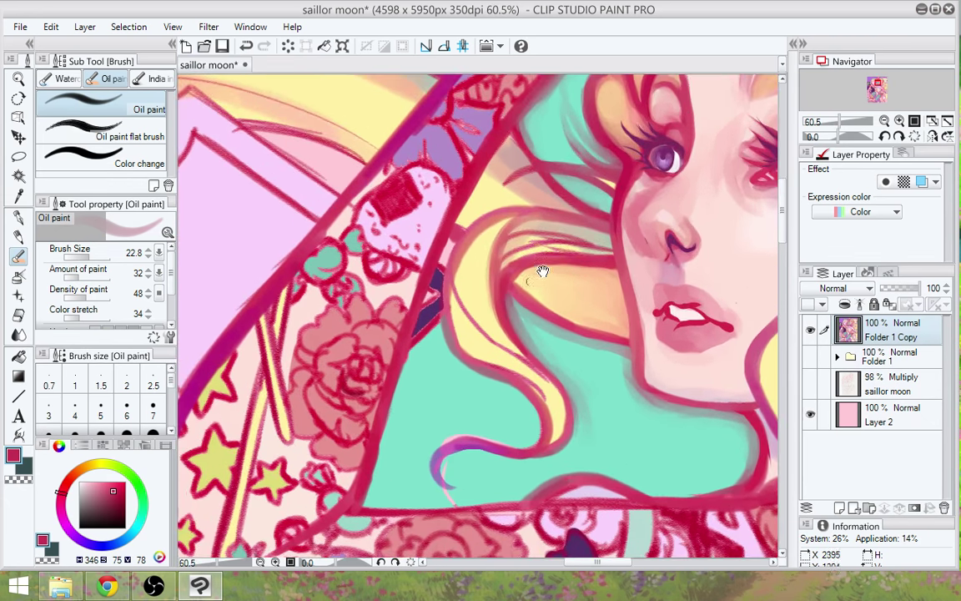
{"action": "left_click_drag", "start_coordinate": [588, 230], "coordinate": [536, 387]}
{"action": "left_click_drag", "start_coordinate": [682, 433], "coordinate": [580, 391]}
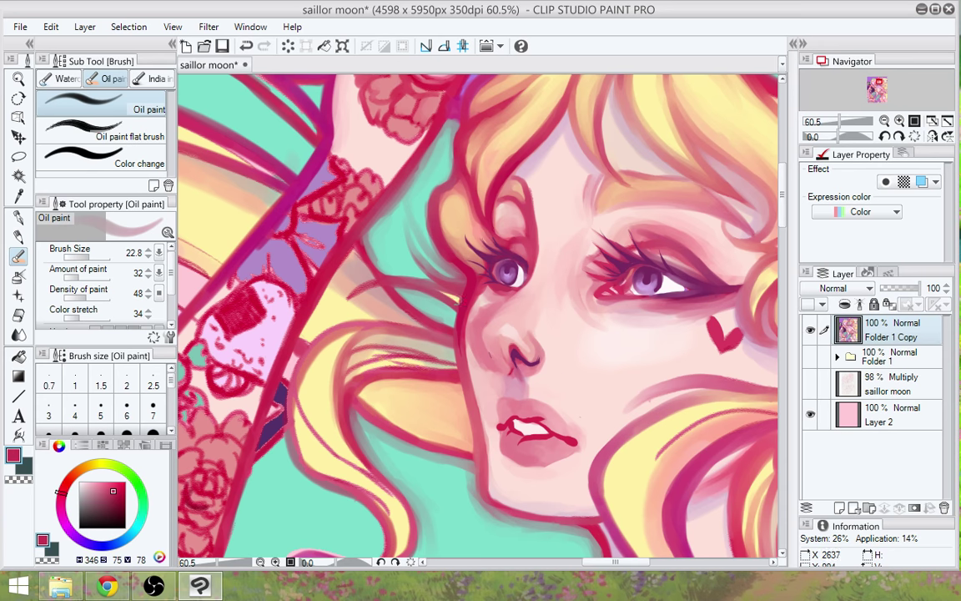
{"action": "left_click_drag", "start_coordinate": [438, 261], "coordinate": [498, 455]}
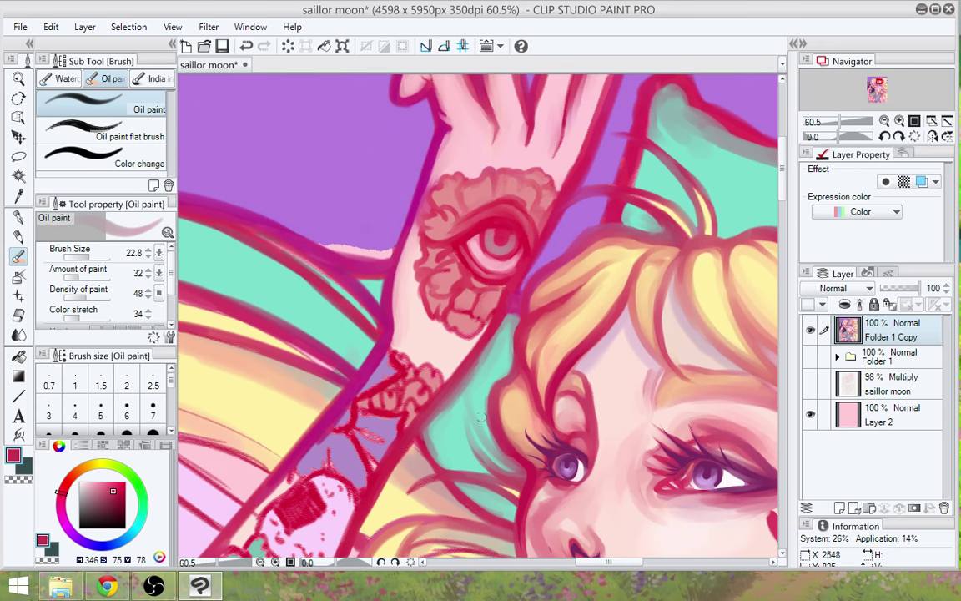
{"action": "left_click_drag", "start_coordinate": [481, 416], "coordinate": [496, 383]}
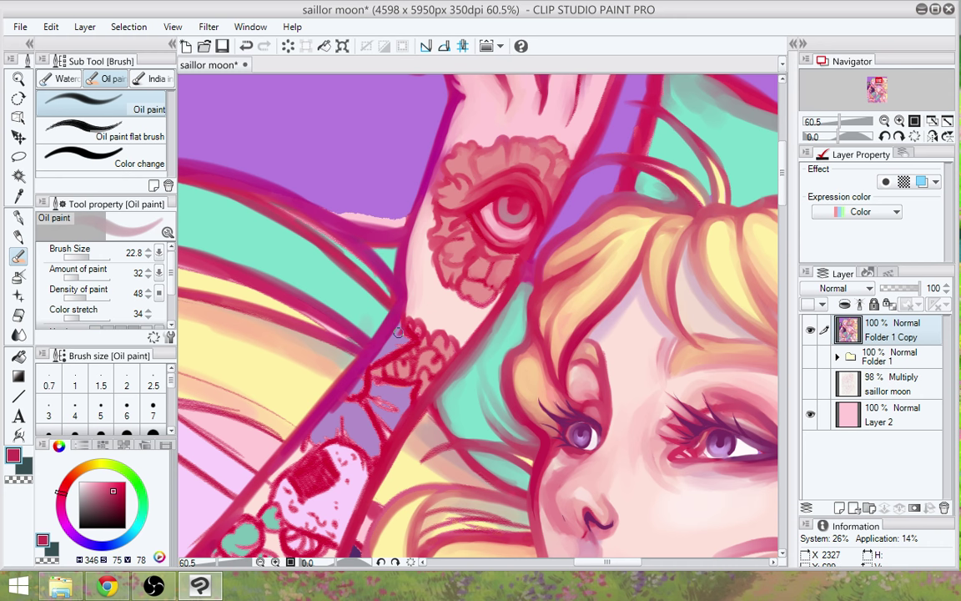
Refine the small upper petals of the flower tattoo above the purple bow with crimson and pale skin tones
{"action": "left_click_drag", "start_coordinate": [399, 332], "coordinate": [402, 345]}
{"action": "left_click", "coordinate": [441, 315], "text": "alt"}
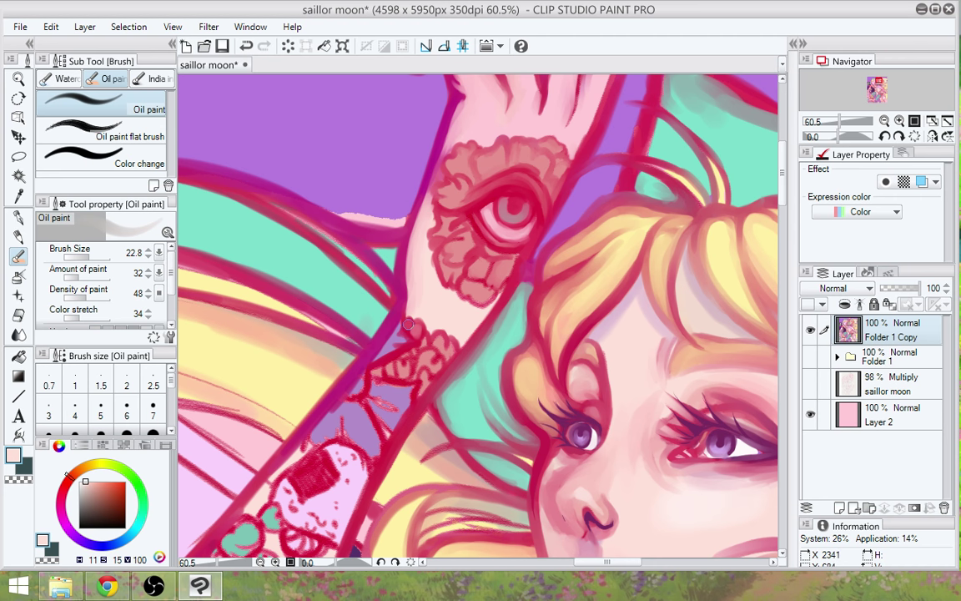
{"action": "left_click", "coordinate": [408, 348], "text": "alt"}
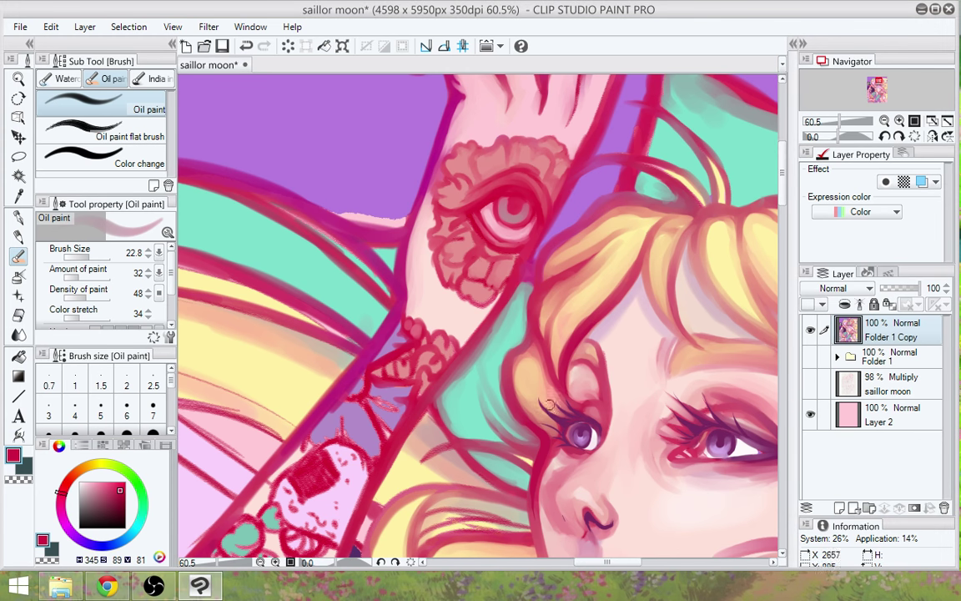
Paint the purple bow tattoo's knot and loops with muted purple, softening the rough red sketch lines into folds
{"action": "mouse_move", "coordinate": [476, 466]}
{"action": "left_mouse_down"}
{"action": "mouse_move", "coordinate": [543, 391]}
{"action": "mouse_move", "coordinate": [541, 399]}
{"action": "left_mouse_up"}
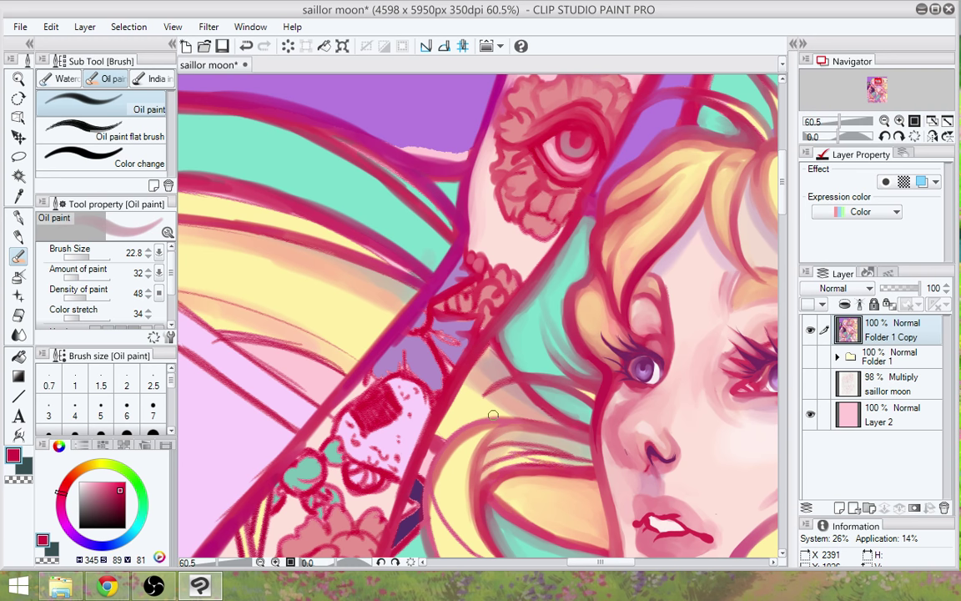
{"action": "left_click_drag", "start_coordinate": [502, 385], "coordinate": [521, 412]}
{"action": "left_click", "coordinate": [407, 377], "text": "alt"}
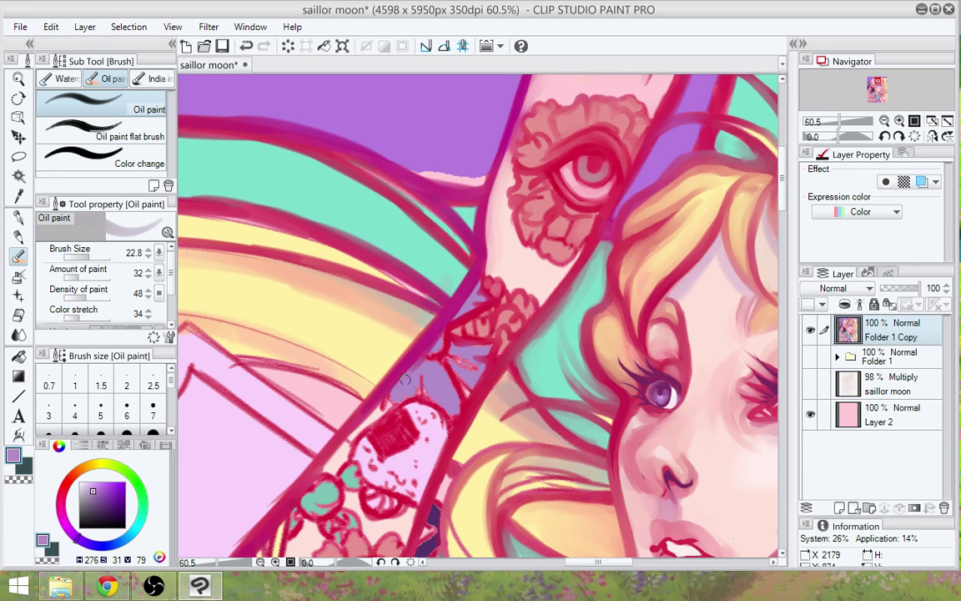
{"action": "mouse_move", "coordinate": [406, 379]}
{"action": "left_mouse_down"}
{"action": "mouse_move", "coordinate": [425, 362]}
{"action": "mouse_move", "coordinate": [396, 388]}
{"action": "left_mouse_up"}
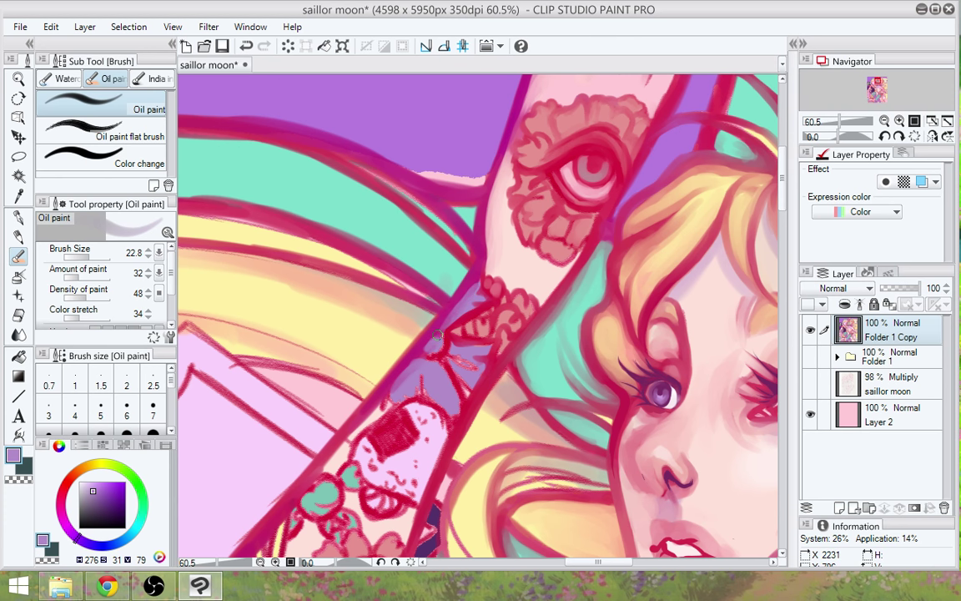
{"action": "mouse_move", "coordinate": [447, 356]}
{"action": "left_mouse_down"}
{"action": "mouse_move", "coordinate": [467, 363]}
{"action": "mouse_move", "coordinate": [458, 365]}
{"action": "mouse_move", "coordinate": [475, 379]}
{"action": "mouse_move", "coordinate": [462, 374]}
{"action": "left_mouse_up"}
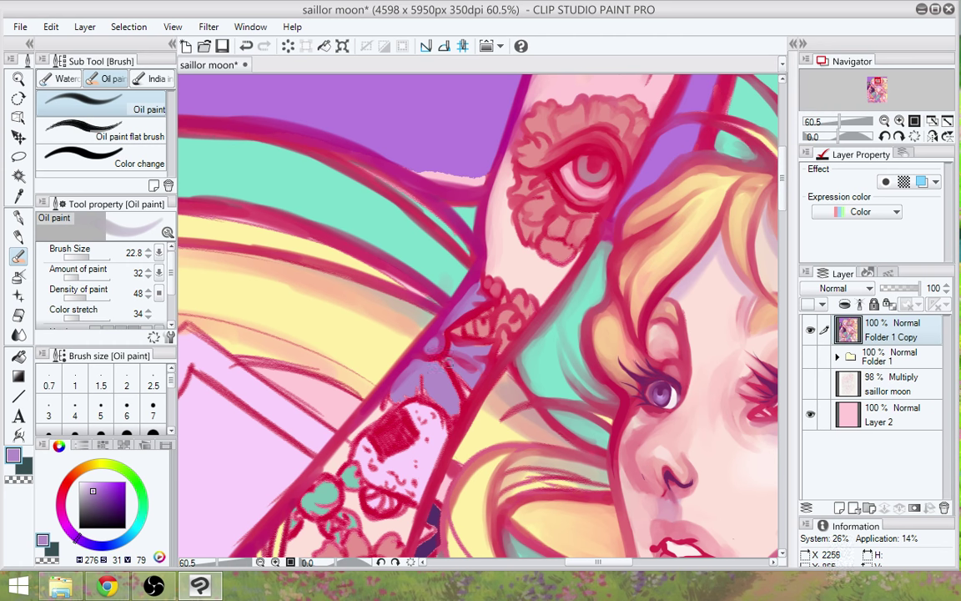
{"action": "left_click_drag", "start_coordinate": [440, 357], "coordinate": [473, 392]}
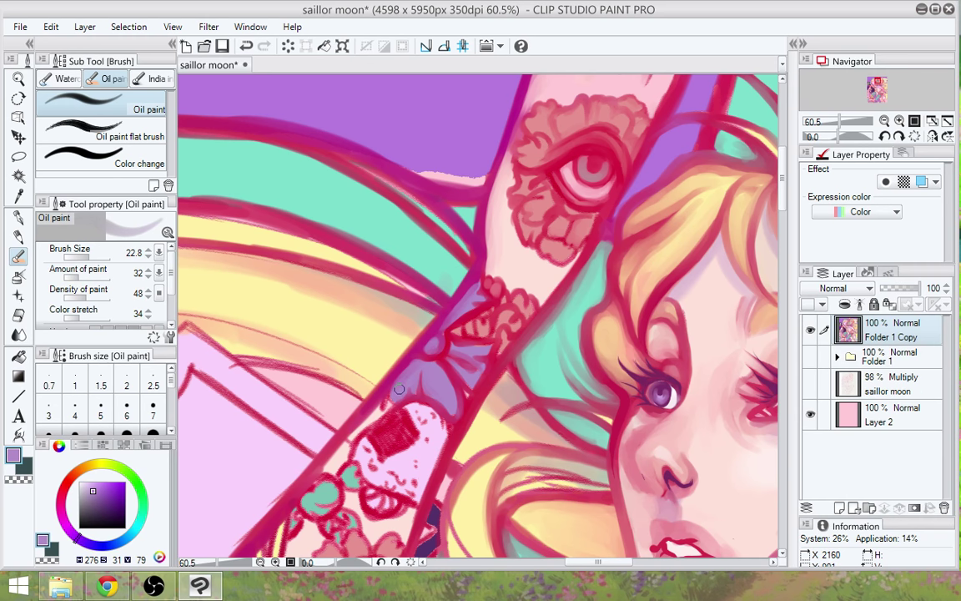
Refine the bow tattoo's folds beside the flower and along its lower loop with muted purple
{"action": "left_click_drag", "start_coordinate": [527, 364], "coordinate": [515, 388]}
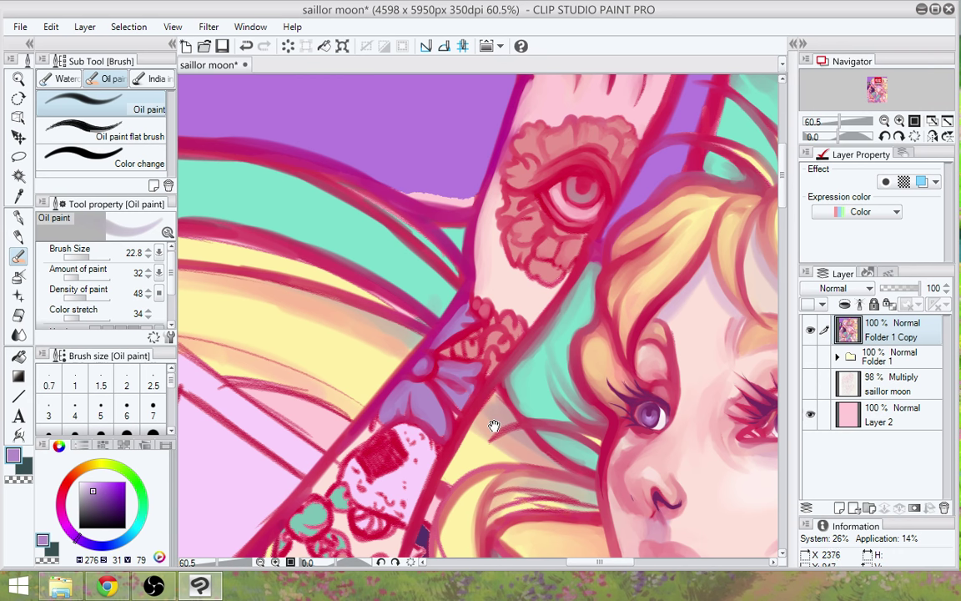
{"action": "left_click_drag", "start_coordinate": [492, 424], "coordinate": [495, 442]}
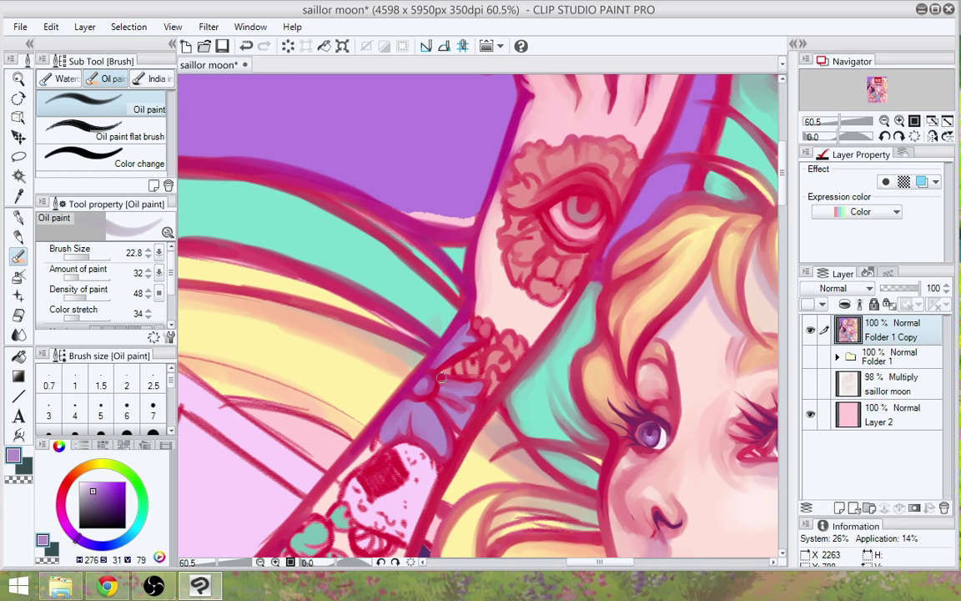
{"action": "left_click_drag", "start_coordinate": [446, 378], "coordinate": [484, 385]}
{"action": "left_click_drag", "start_coordinate": [459, 459], "coordinate": [467, 422]}
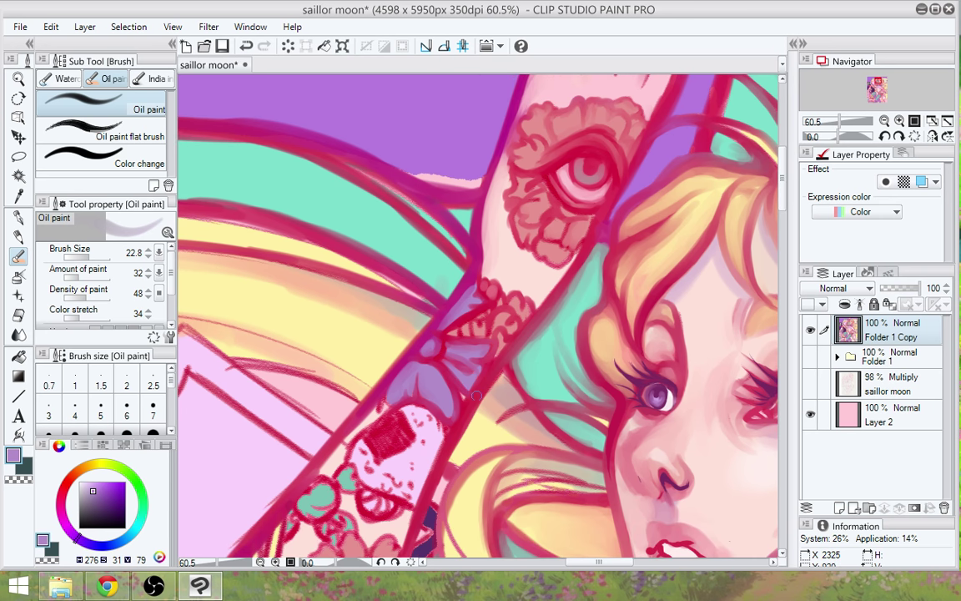
Reinforce the forearm's outline beside the bow tattoo with crimson sampled from the line
{"action": "left_click_drag", "start_coordinate": [392, 399], "coordinate": [418, 399]}
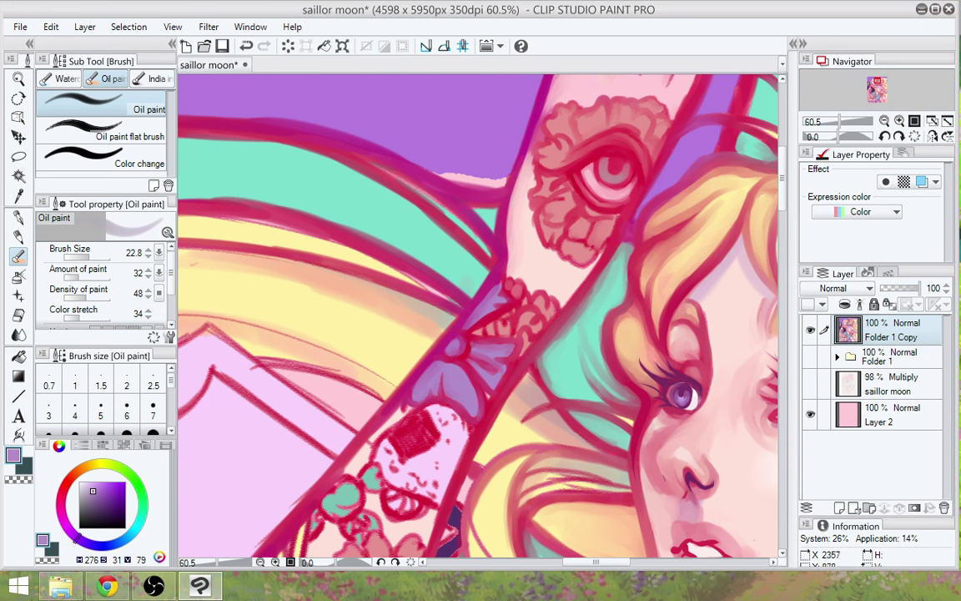
{"action": "left_click", "coordinate": [496, 407], "text": "alt"}
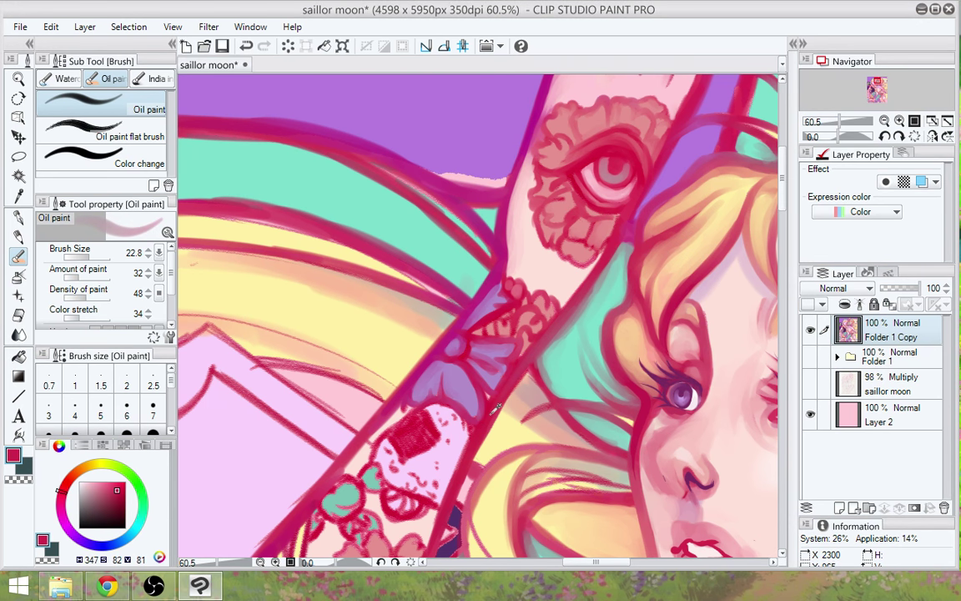
{"action": "left_click_drag", "start_coordinate": [524, 375], "coordinate": [492, 417]}
{"action": "left_click_drag", "start_coordinate": [538, 456], "coordinate": [601, 387]}
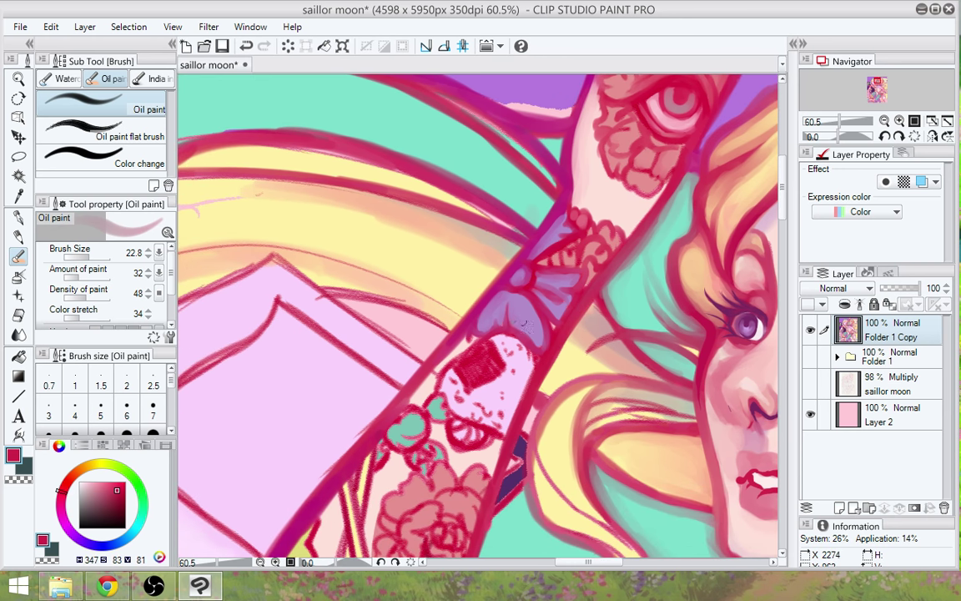
Tidy the rice ball tattoo's upper outline and fill its square patch with solid crimson
{"action": "left_click_drag", "start_coordinate": [531, 374], "coordinate": [541, 347]}
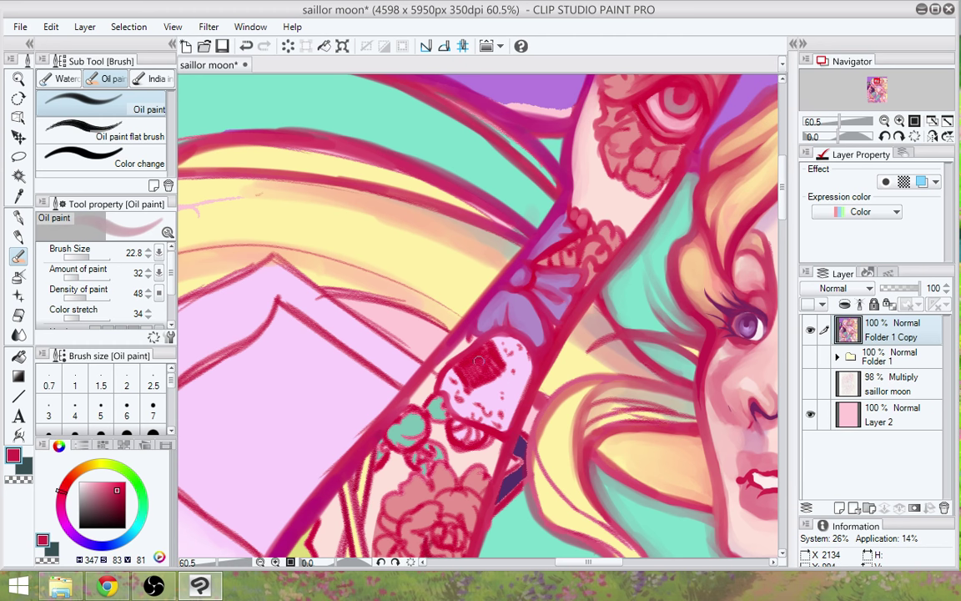
{"action": "mouse_move", "coordinate": [479, 361]}
{"action": "left_mouse_down"}
{"action": "mouse_move", "coordinate": [491, 349]}
{"action": "mouse_move", "coordinate": [500, 371]}
{"action": "mouse_move", "coordinate": [480, 353]}
{"action": "left_mouse_up"}
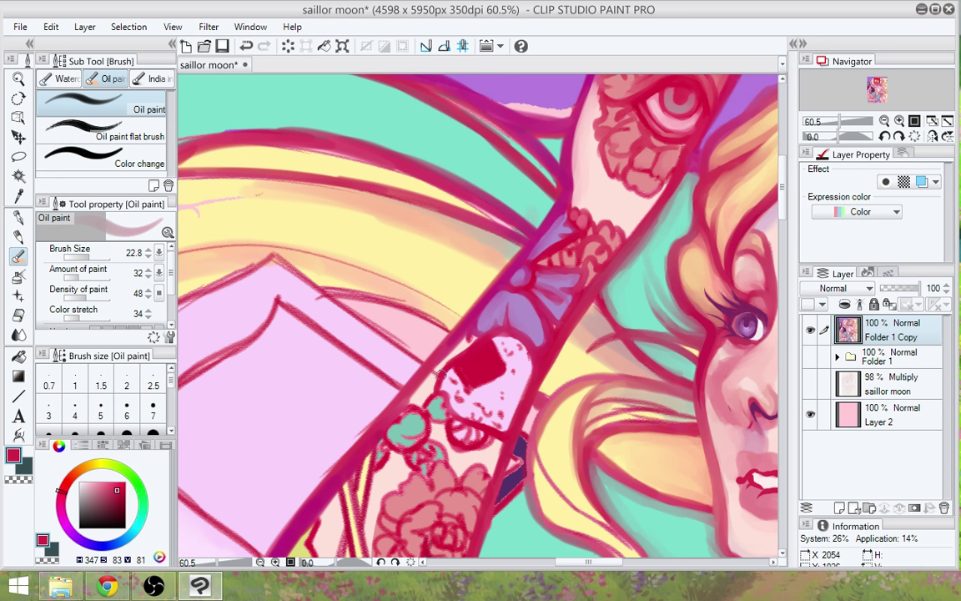
{"action": "mouse_move", "coordinate": [474, 389]}
{"action": "left_mouse_down"}
{"action": "mouse_move", "coordinate": [507, 369]}
{"action": "mouse_move", "coordinate": [471, 388]}
{"action": "mouse_move", "coordinate": [502, 378]}
{"action": "mouse_move", "coordinate": [485, 392]}
{"action": "mouse_move", "coordinate": [491, 383]}
{"action": "mouse_move", "coordinate": [471, 394]}
{"action": "mouse_move", "coordinate": [510, 371]}
{"action": "mouse_move", "coordinate": [504, 376]}
{"action": "mouse_move", "coordinate": [493, 341]}
{"action": "mouse_move", "coordinate": [510, 373]}
{"action": "mouse_move", "coordinate": [493, 340]}
{"action": "left_mouse_up"}
Trim the edges of the rice ball's crimson patch and soften its red specks with pale lilac
{"action": "left_click", "coordinate": [487, 390], "text": "alt"}
{"action": "mouse_move", "coordinate": [461, 384]}
{"action": "left_mouse_down"}
{"action": "mouse_move", "coordinate": [513, 372]}
{"action": "mouse_move", "coordinate": [491, 390]}
{"action": "left_mouse_up"}
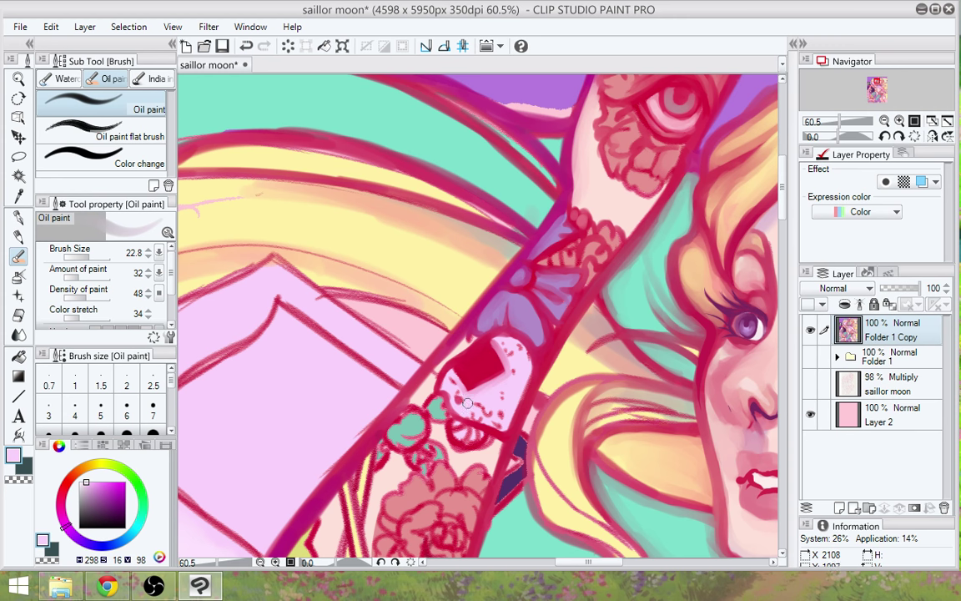
{"action": "mouse_move", "coordinate": [473, 400]}
{"action": "left_mouse_down"}
{"action": "mouse_move", "coordinate": [502, 411]}
{"action": "mouse_move", "coordinate": [500, 426]}
{"action": "mouse_move", "coordinate": [495, 393]}
{"action": "mouse_move", "coordinate": [515, 363]}
{"action": "left_mouse_up"}
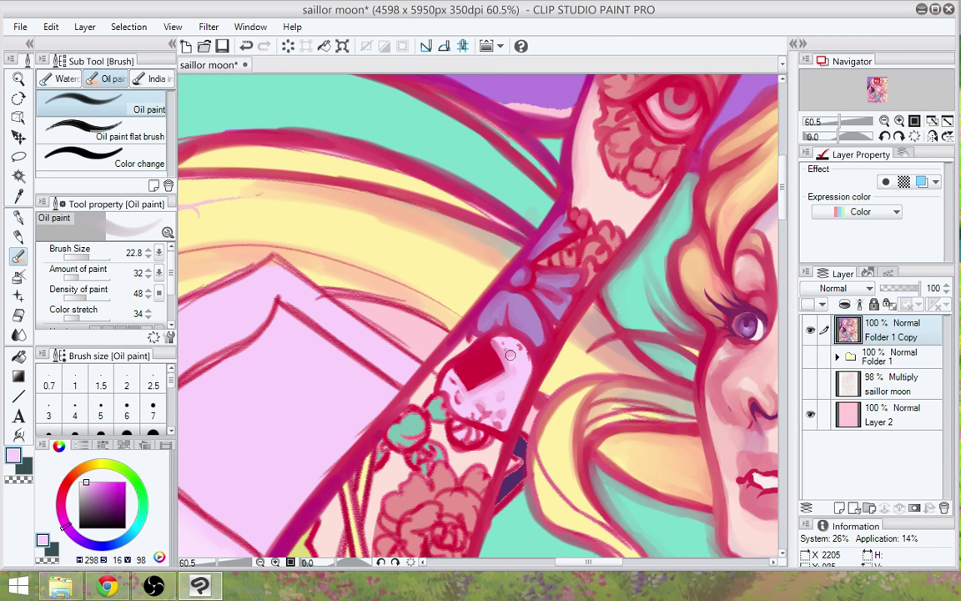
{"action": "left_click_drag", "start_coordinate": [529, 364], "coordinate": [523, 356]}
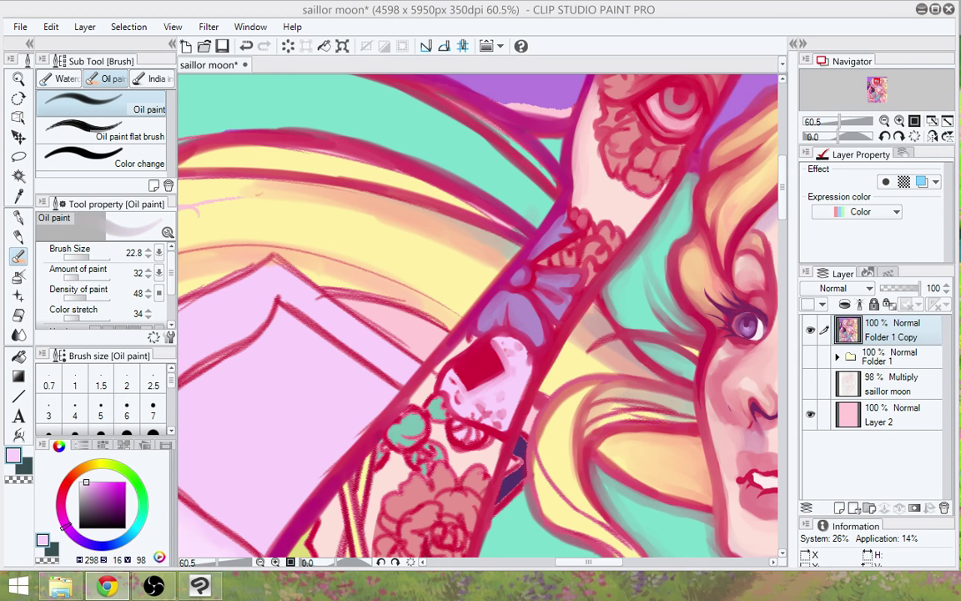
Define the rose tattoo's upper petals and reinforce the forearm's outline beside them with crimson sampled from the rose's line work
{"action": "mouse_move", "coordinate": [610, 394]}
{"action": "left_mouse_down"}
{"action": "mouse_move", "coordinate": [602, 360]}
{"action": "mouse_move", "coordinate": [610, 403]}
{"action": "left_mouse_up"}
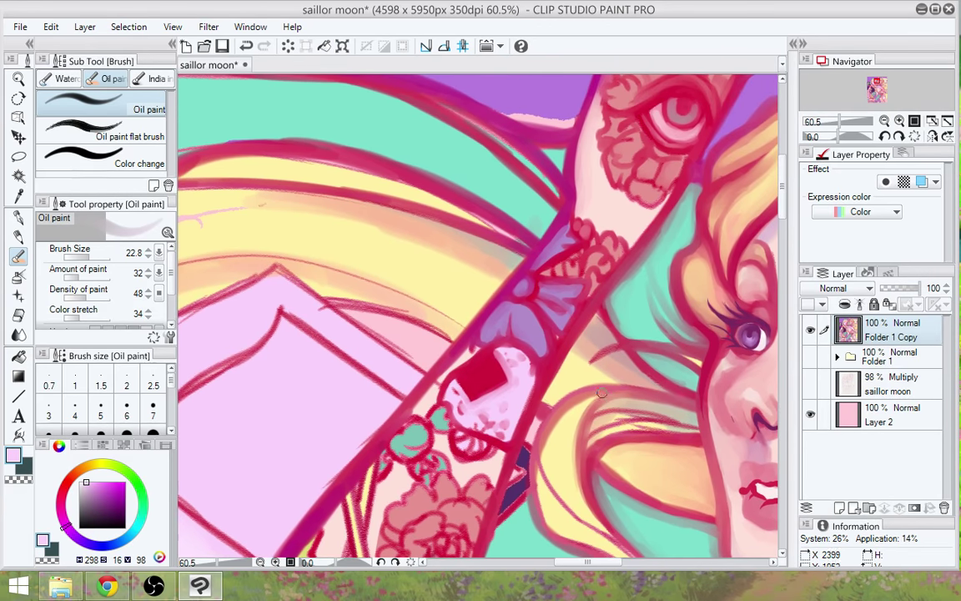
{"action": "mouse_move", "coordinate": [522, 439]}
{"action": "left_mouse_down"}
{"action": "mouse_move", "coordinate": [586, 317]}
{"action": "mouse_move", "coordinate": [614, 312]}
{"action": "mouse_move", "coordinate": [636, 345]}
{"action": "left_mouse_up"}
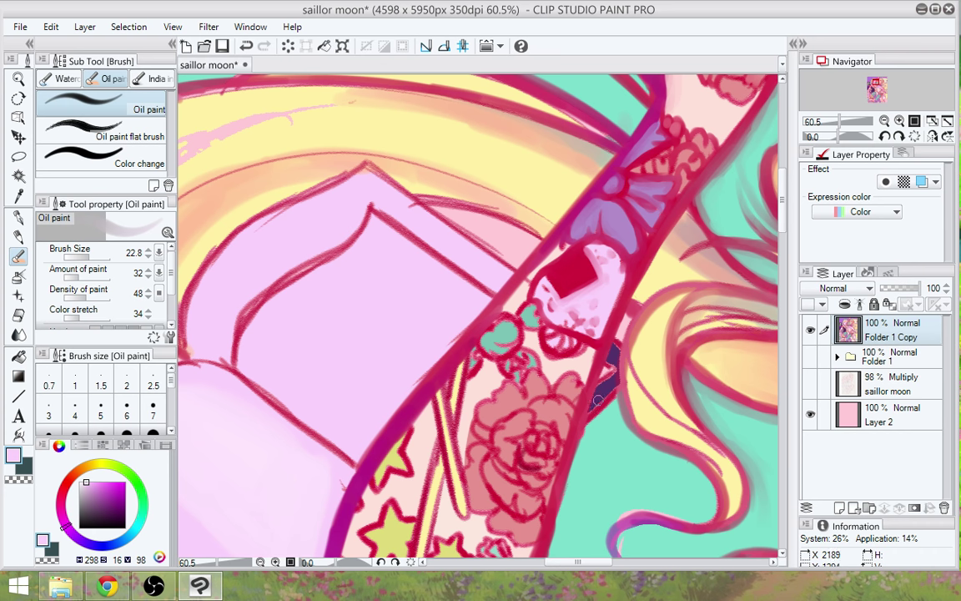
{"action": "left_click_drag", "start_coordinate": [607, 442], "coordinate": [636, 369]}
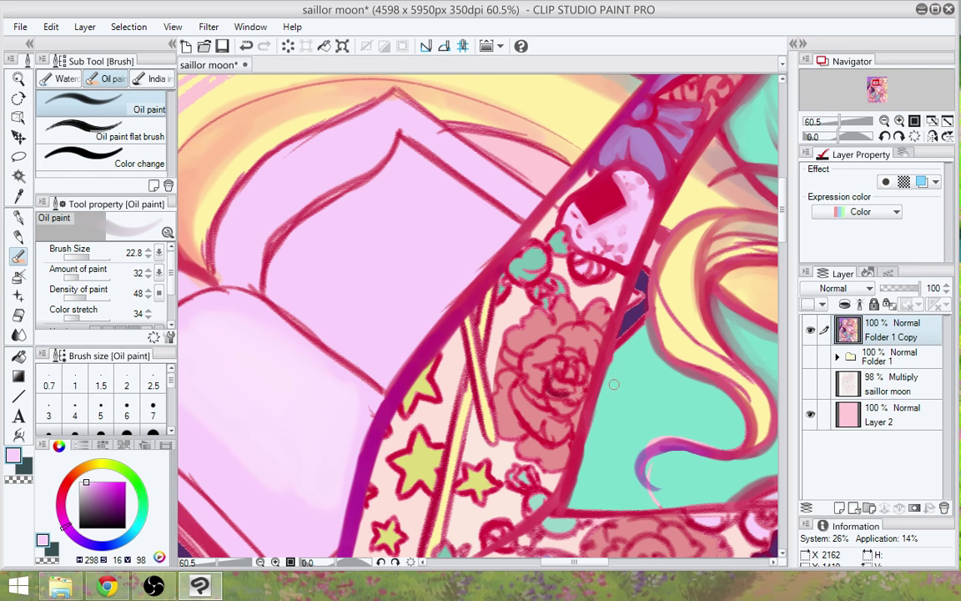
{"action": "left_click_drag", "start_coordinate": [614, 396], "coordinate": [612, 410]}
{"action": "left_click_drag", "start_coordinate": [641, 334], "coordinate": [626, 367]}
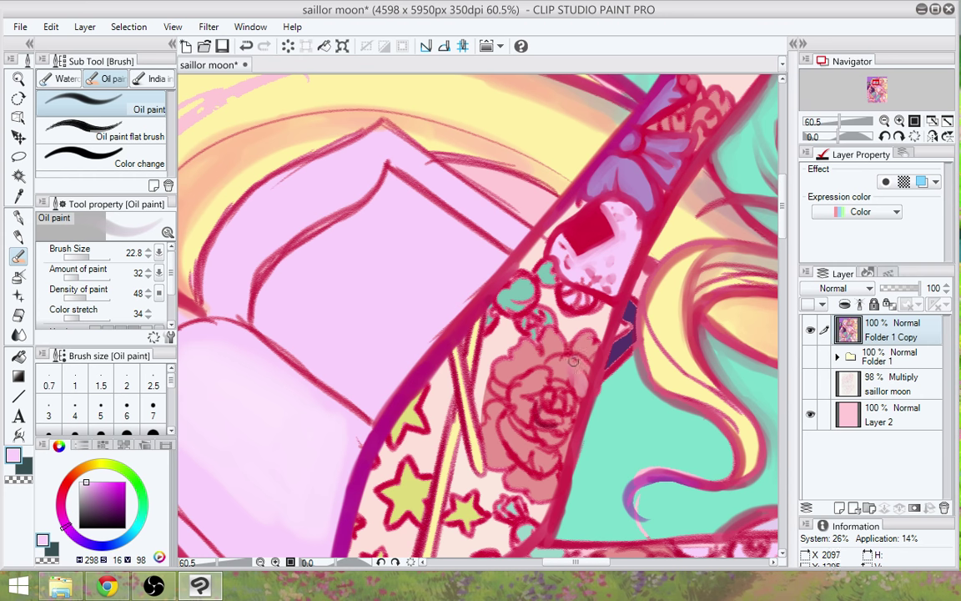
{"action": "left_click", "coordinate": [576, 350], "text": "alt"}
{"action": "left_click", "coordinate": [570, 355], "text": "alt"}
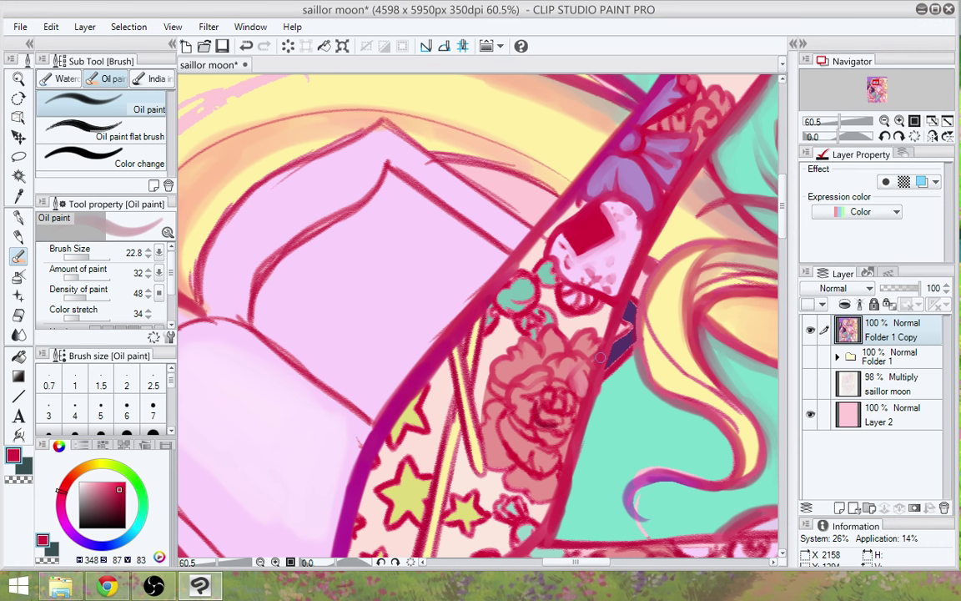
{"action": "left_click_drag", "start_coordinate": [614, 330], "coordinate": [582, 455]}
{"action": "left_click_drag", "start_coordinate": [591, 393], "coordinate": [567, 457]}
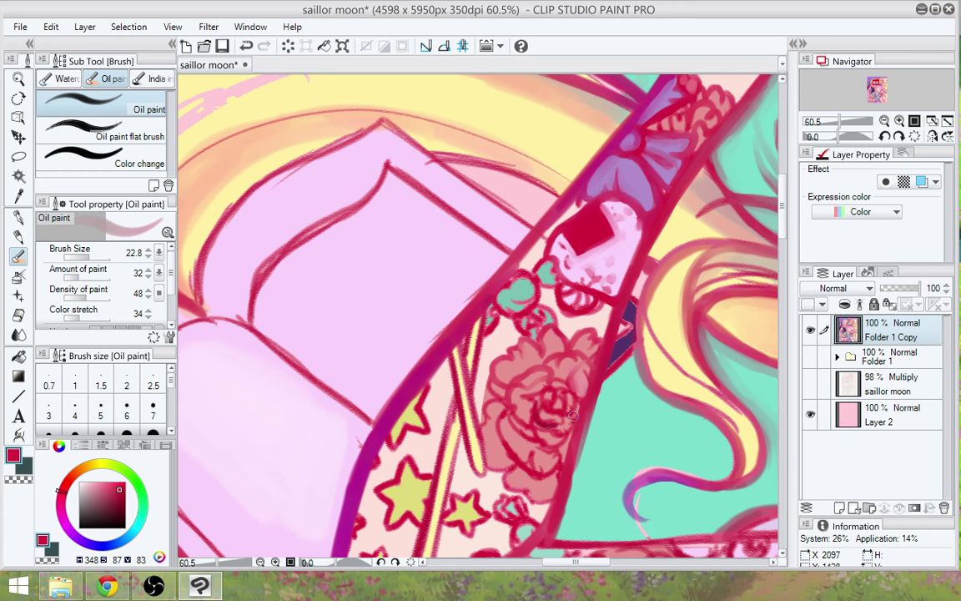
Strengthen the forearm's outer outline in crimson from beside the rice ball tattoo down past the stars and along the elbow's underside
{"action": "scroll", "coordinate": [572, 415], "scroll_direction": "down", "scroll_amount": 2}
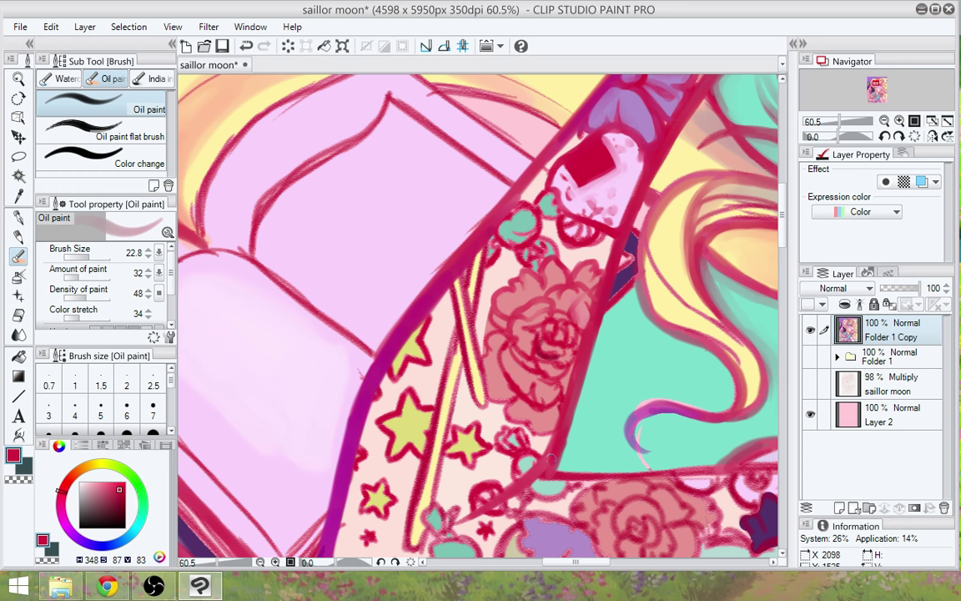
{"action": "left_click_drag", "start_coordinate": [610, 473], "coordinate": [632, 414]}
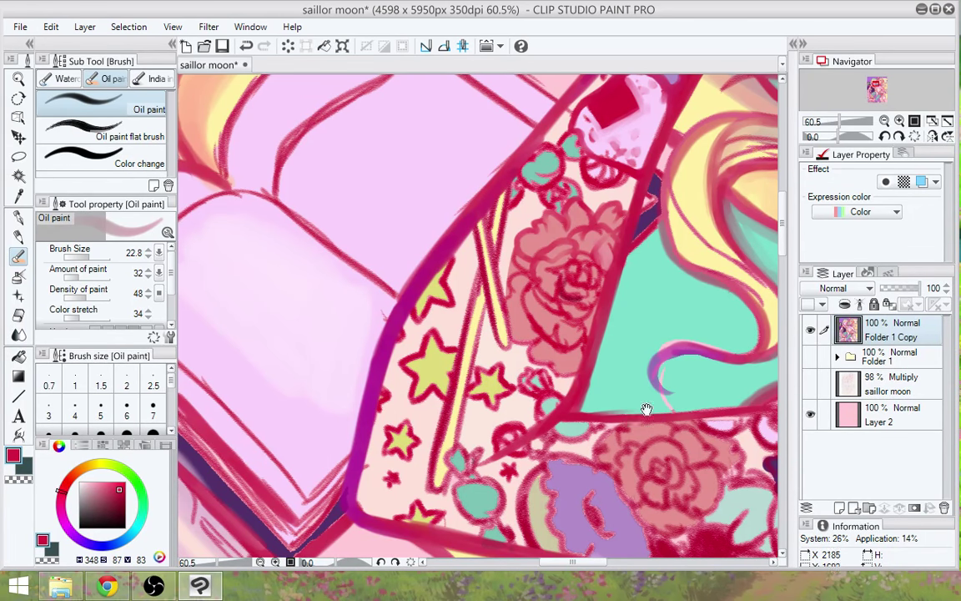
{"action": "left_click_drag", "start_coordinate": [646, 409], "coordinate": [633, 481]}
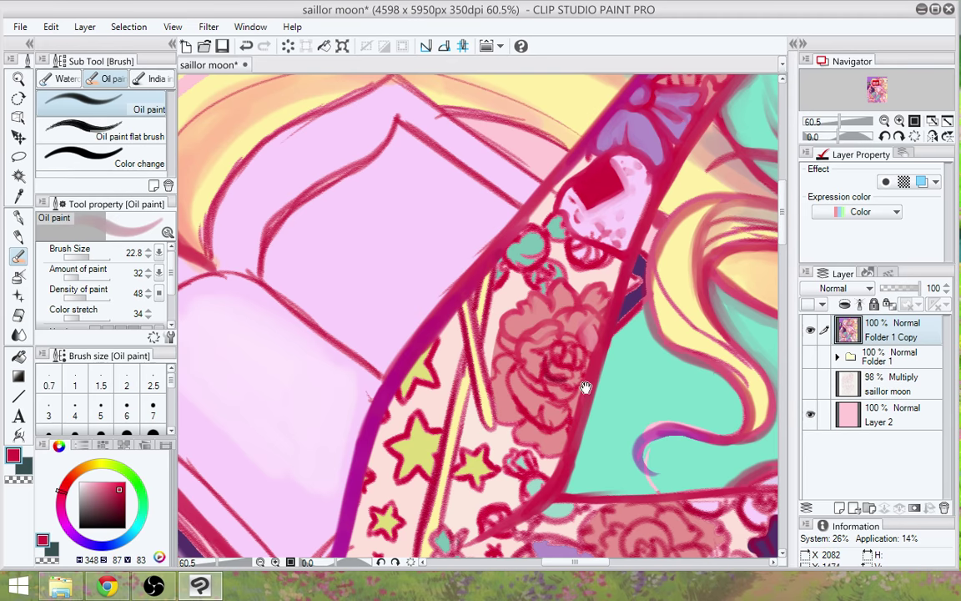
{"action": "mouse_move", "coordinate": [519, 504]}
{"action": "left_mouse_down"}
{"action": "mouse_move", "coordinate": [588, 554]}
{"action": "mouse_move", "coordinate": [567, 571]}
{"action": "mouse_move", "coordinate": [574, 556]}
{"action": "left_mouse_up"}
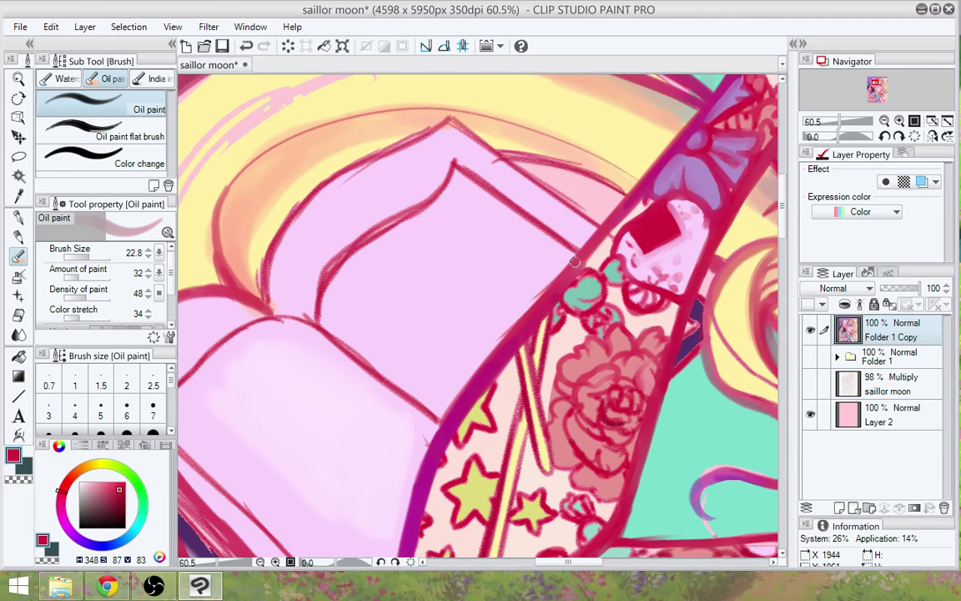
{"action": "left_click_drag", "start_coordinate": [575, 262], "coordinate": [469, 384]}
{"action": "left_click_drag", "start_coordinate": [503, 333], "coordinate": [443, 422]}
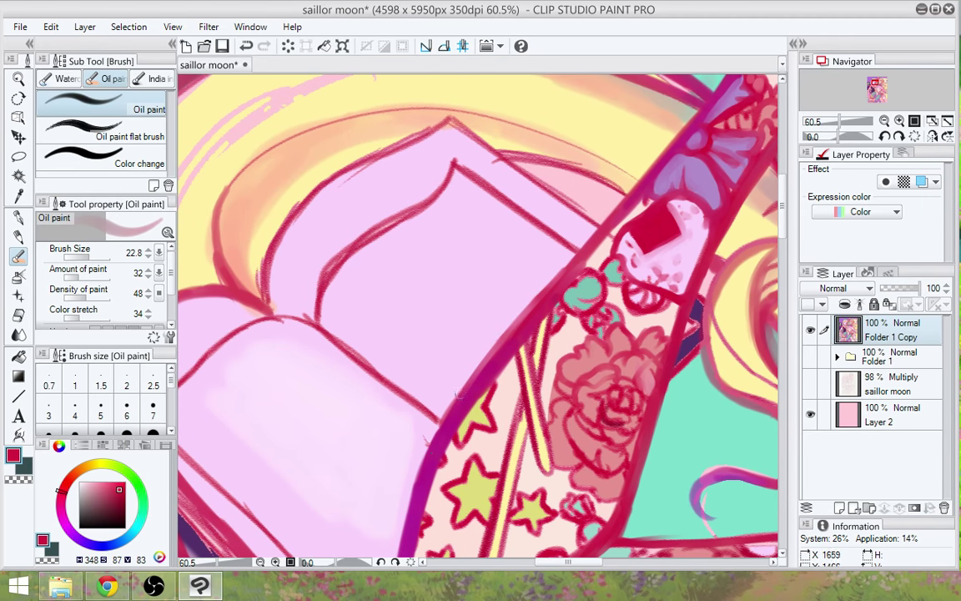
{"action": "left_click_drag", "start_coordinate": [468, 382], "coordinate": [417, 480]}
{"action": "left_click_drag", "start_coordinate": [439, 408], "coordinate": [457, 314]}
{"action": "left_click_drag", "start_coordinate": [574, 194], "coordinate": [497, 279]}
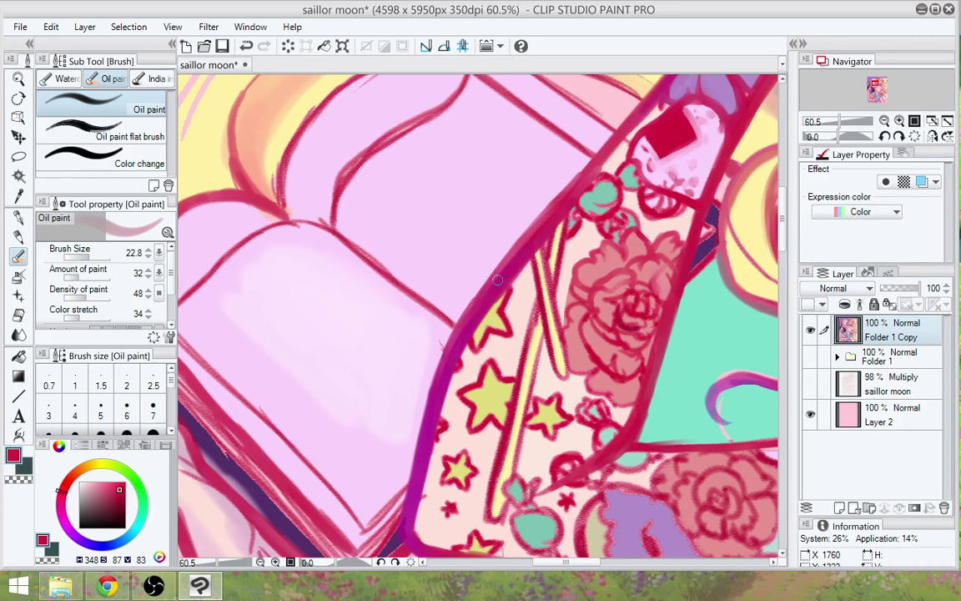
{"action": "left_click_drag", "start_coordinate": [599, 170], "coordinate": [528, 247]}
{"action": "left_click_drag", "start_coordinate": [629, 123], "coordinate": [599, 156]}
{"action": "left_click_drag", "start_coordinate": [496, 444], "coordinate": [513, 368]}
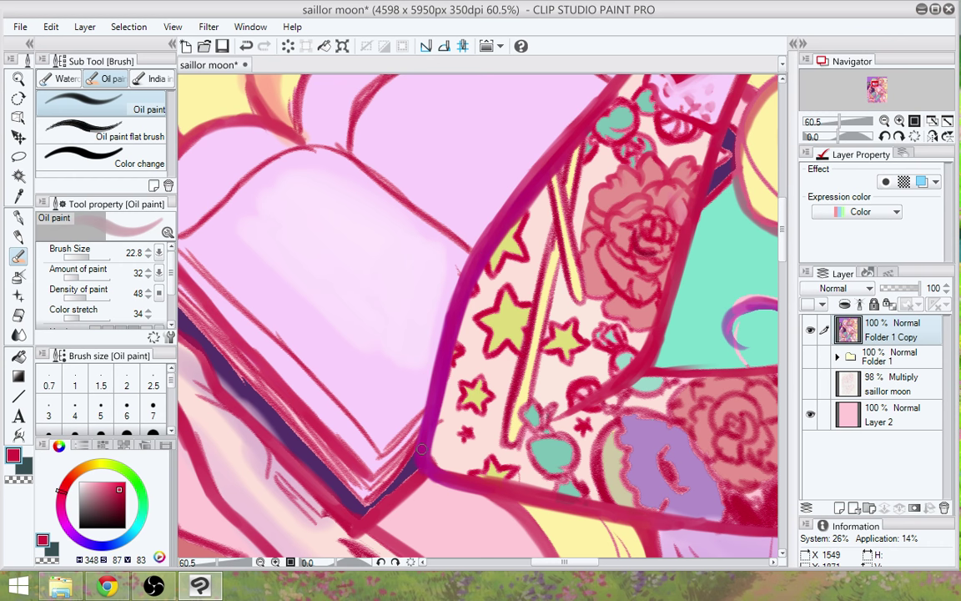
{"action": "left_click_drag", "start_coordinate": [638, 510], "coordinate": [444, 472]}
Refine the rose tattoo's petal lines and redraw the upper green candy's outline in sampled crimson
{"action": "mouse_move", "coordinate": [665, 425]}
{"action": "left_mouse_down"}
{"action": "mouse_move", "coordinate": [600, 445]}
{"action": "mouse_move", "coordinate": [546, 446]}
{"action": "mouse_move", "coordinate": [639, 555]}
{"action": "left_mouse_up"}
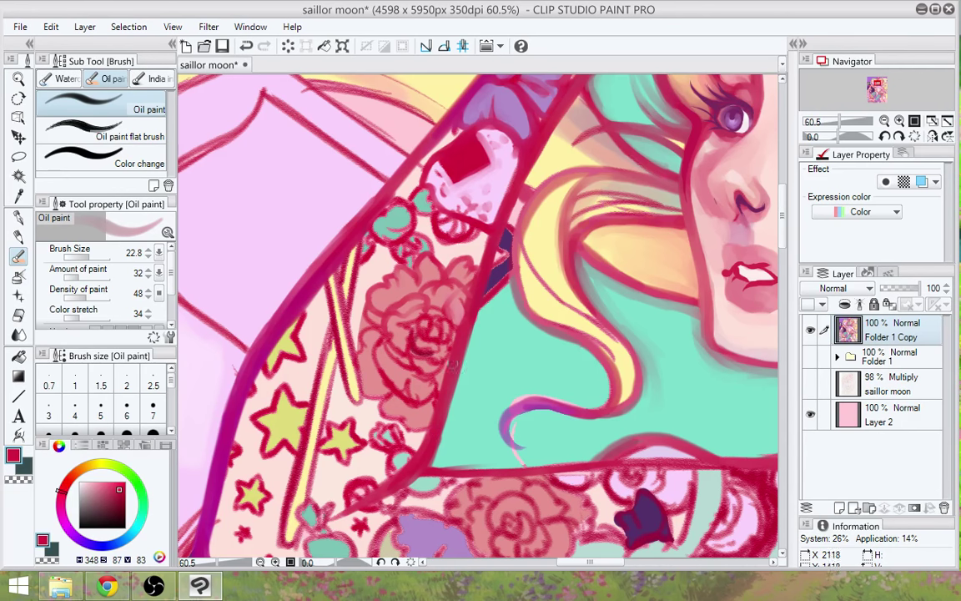
{"action": "left_click_drag", "start_coordinate": [469, 403], "coordinate": [504, 444]}
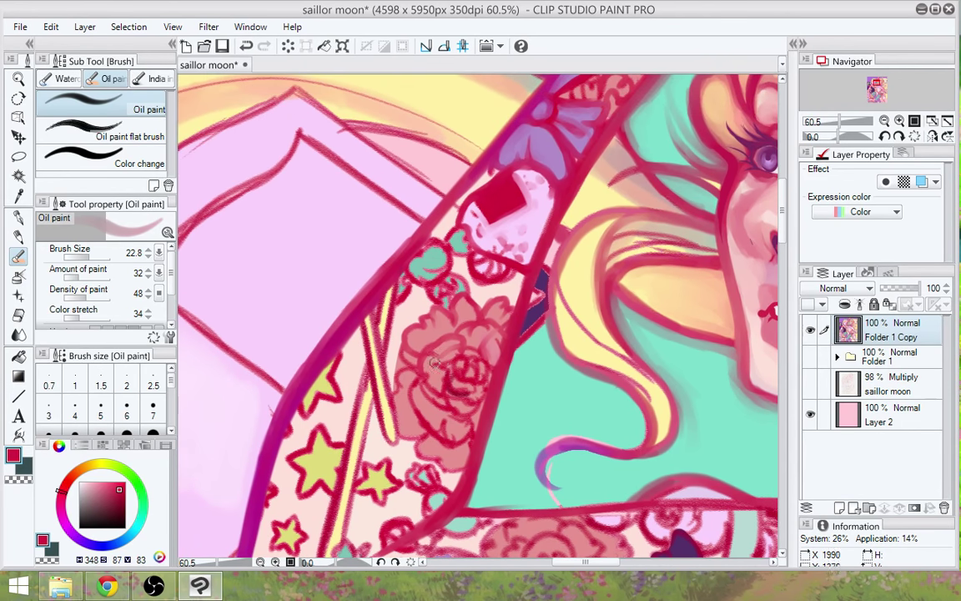
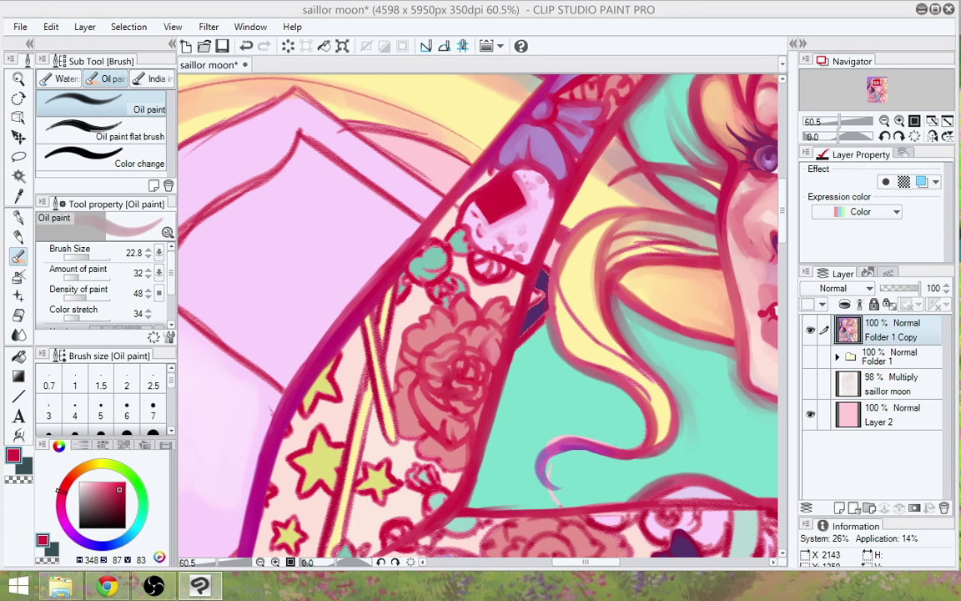
{"action": "left_click", "coordinate": [499, 197], "text": "alt"}
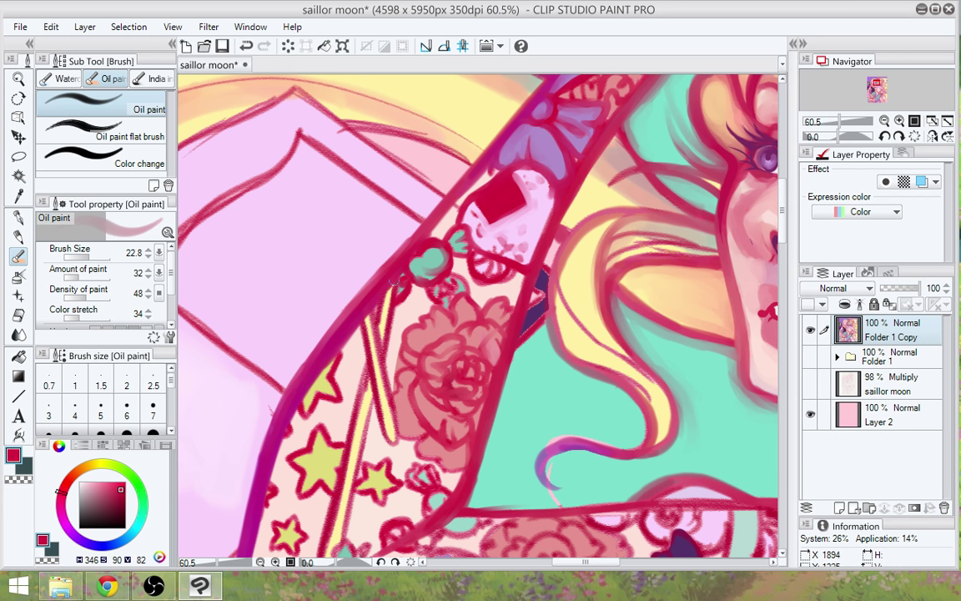
Outline the short crossed sticks beside the rose tattoo in crimson and touch up the upper stick's fill with sampled pale yellow
{"action": "left_click_drag", "start_coordinate": [395, 285], "coordinate": [382, 355]}
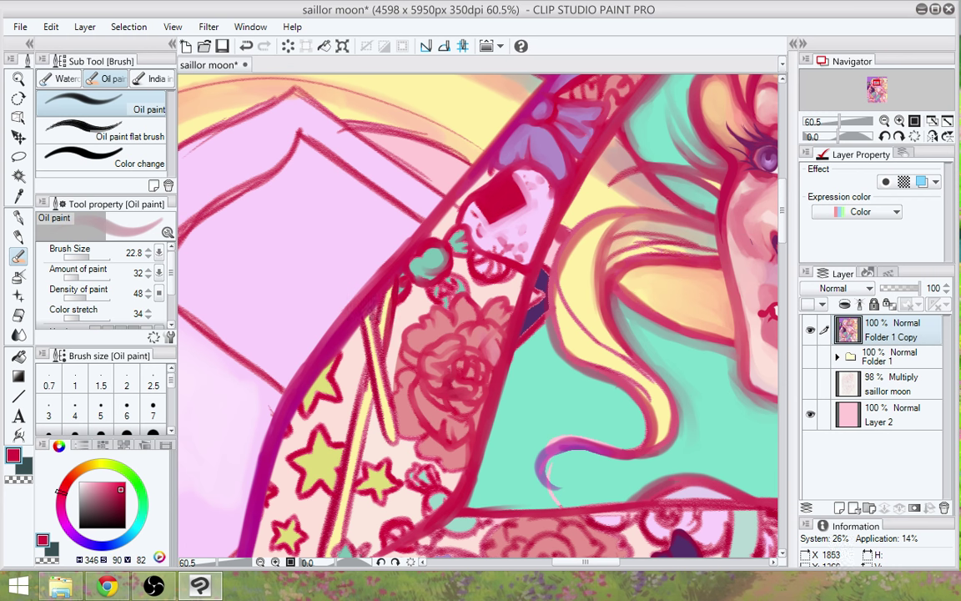
{"action": "left_click_drag", "start_coordinate": [371, 307], "coordinate": [386, 375]}
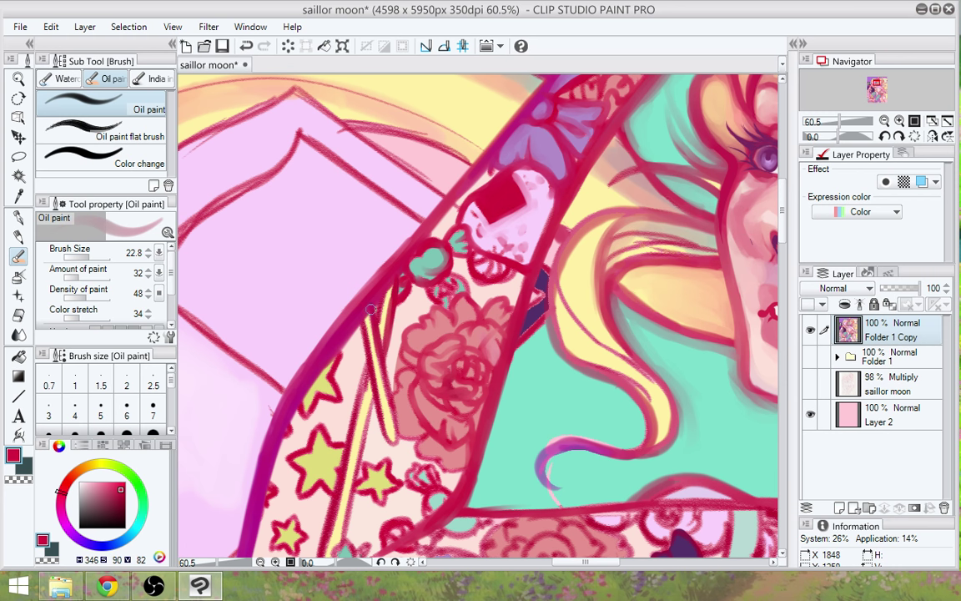
{"action": "left_click_drag", "start_coordinate": [371, 308], "coordinate": [394, 438]}
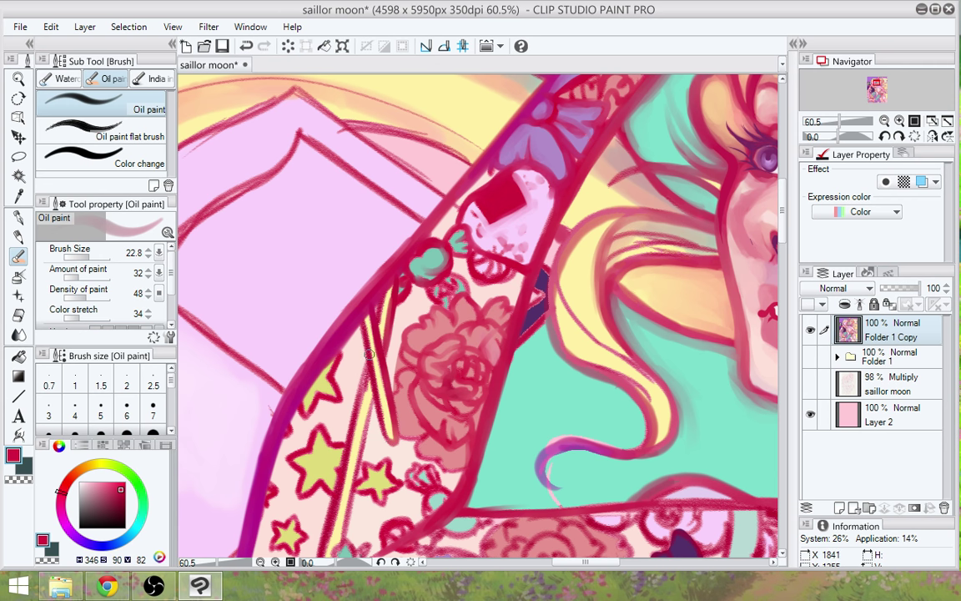
{"action": "left_click_drag", "start_coordinate": [365, 329], "coordinate": [382, 421]}
{"action": "left_click_drag", "start_coordinate": [373, 359], "coordinate": [389, 437]}
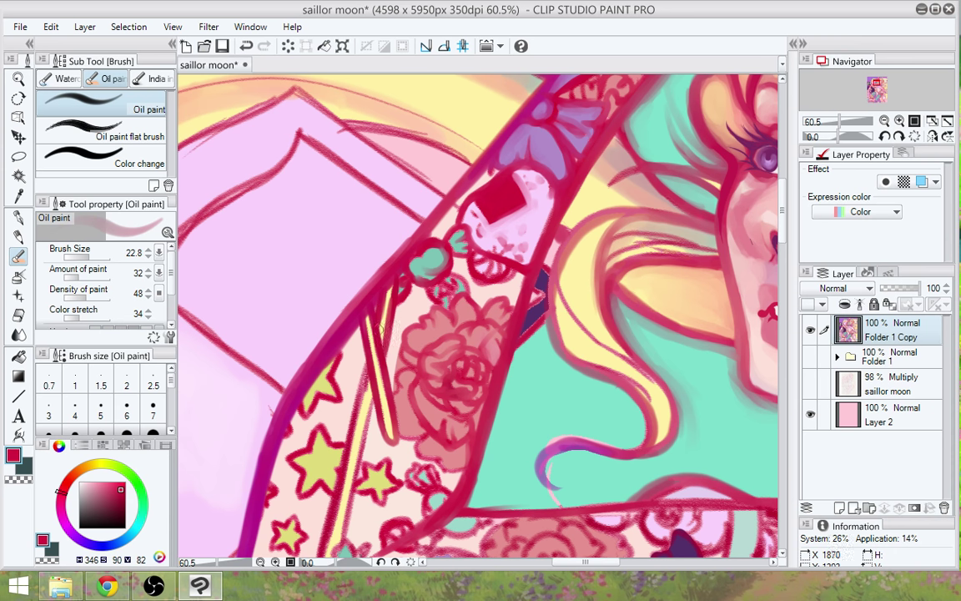
{"action": "left_click", "coordinate": [374, 338], "text": "alt"}
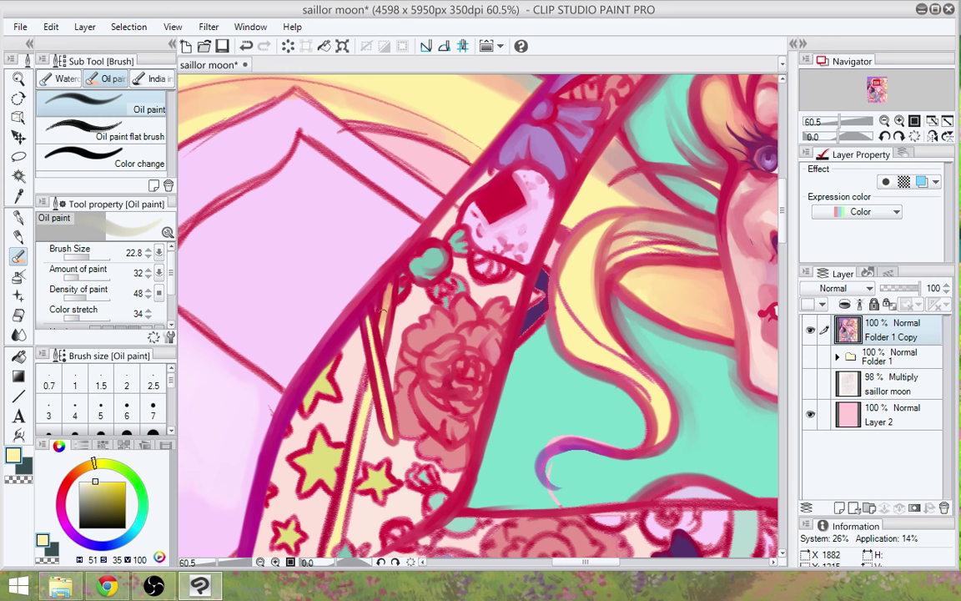
{"action": "left_click_drag", "start_coordinate": [388, 289], "coordinate": [388, 284]}
Redraw both edges and the lower tip of the long yellow stick tattoo with crimson sampled from its outline
{"action": "left_click", "coordinate": [365, 375], "text": "alt"}
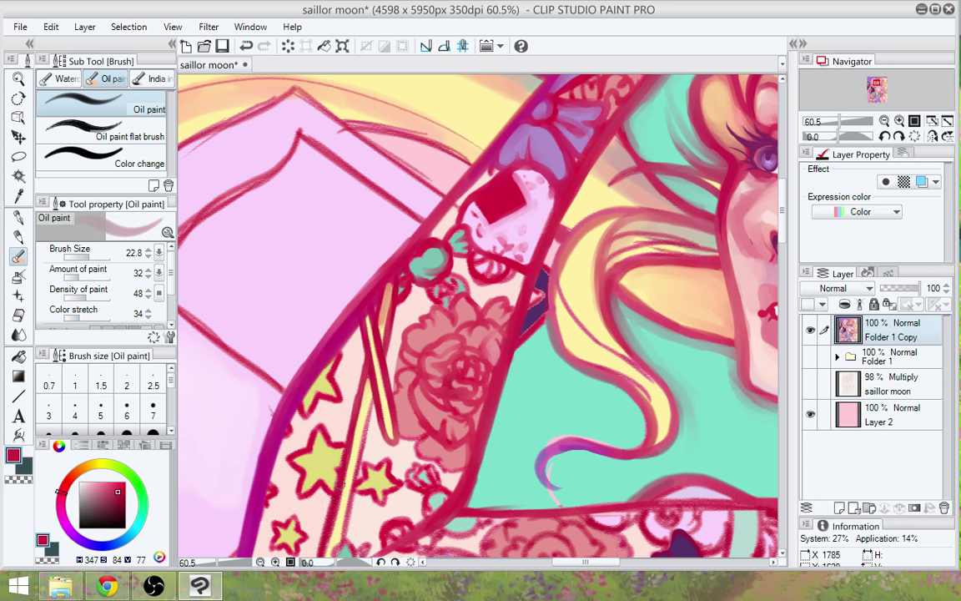
{"action": "left_click_drag", "start_coordinate": [430, 464], "coordinate": [447, 391]}
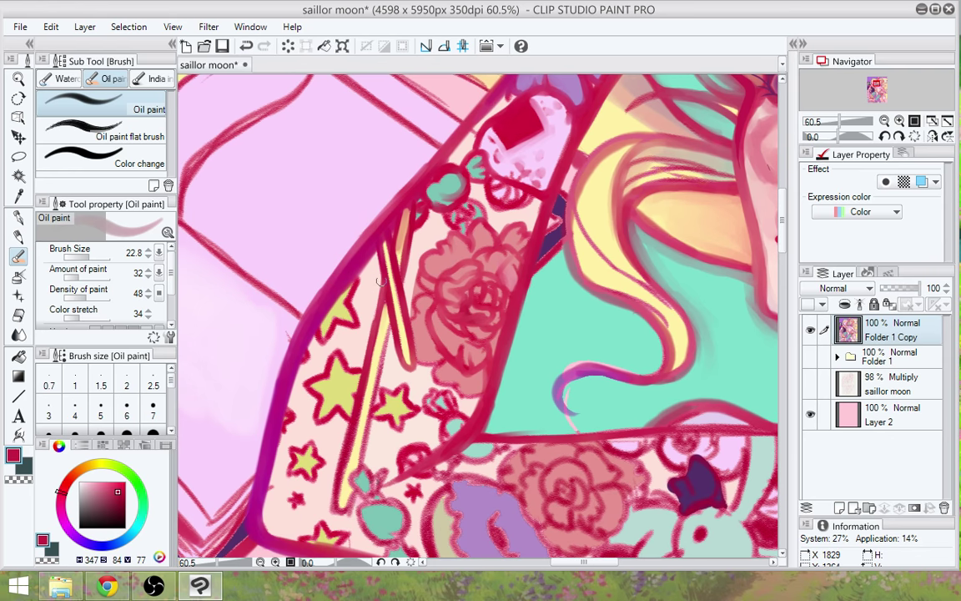
{"action": "mouse_move", "coordinate": [384, 278]}
{"action": "left_mouse_down"}
{"action": "mouse_move", "coordinate": [376, 407]}
{"action": "mouse_move", "coordinate": [389, 318]}
{"action": "mouse_move", "coordinate": [381, 365]}
{"action": "left_mouse_up"}
{"action": "left_click_drag", "start_coordinate": [389, 318], "coordinate": [364, 423]}
{"action": "left_click_drag", "start_coordinate": [376, 364], "coordinate": [367, 424]}
{"action": "left_click_drag", "start_coordinate": [374, 388], "coordinate": [358, 464]}
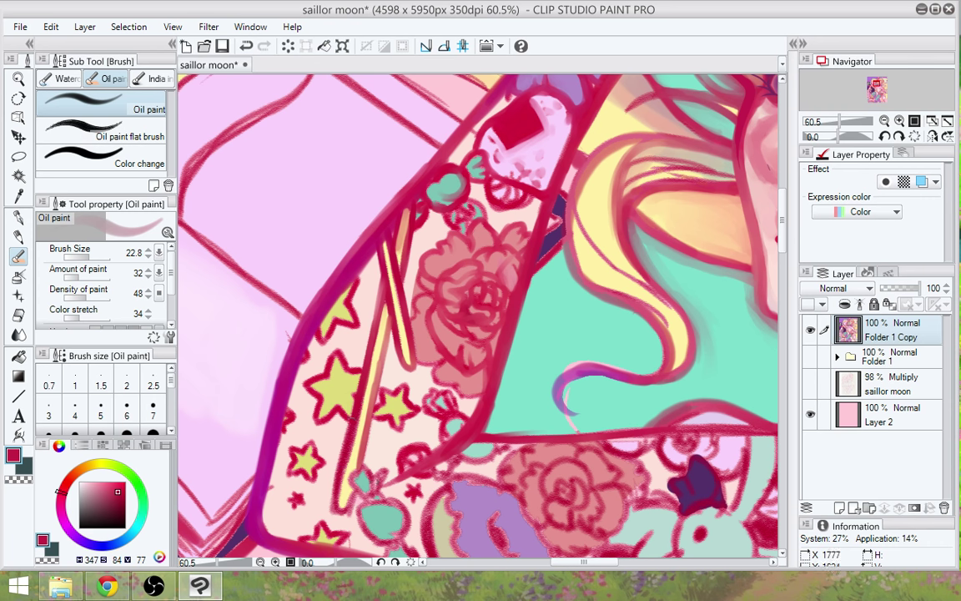
{"action": "left_click_drag", "start_coordinate": [355, 415], "coordinate": [341, 490]}
{"action": "left_click_drag", "start_coordinate": [345, 443], "coordinate": [342, 502]}
Define the wrapper end of the green candy beside the long stick's lower tip with crimson lines
{"action": "mouse_move", "coordinate": [350, 475]}
{"action": "left_mouse_down"}
{"action": "mouse_move", "coordinate": [359, 481]}
{"action": "mouse_move", "coordinate": [370, 468]}
{"action": "left_mouse_up"}
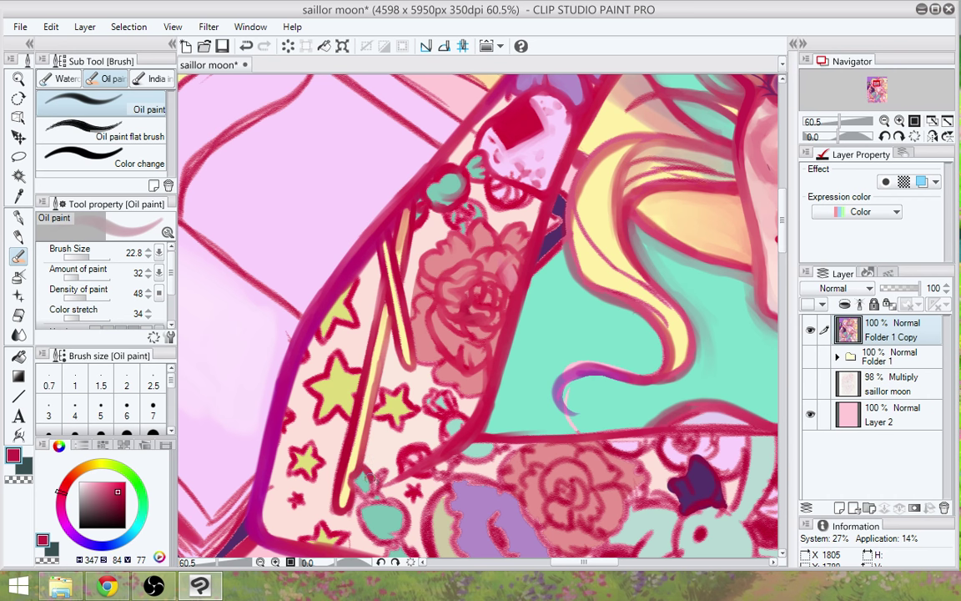
{"action": "left_click_drag", "start_coordinate": [364, 498], "coordinate": [358, 475]}
{"action": "mouse_move", "coordinate": [371, 498]}
{"action": "left_mouse_down"}
{"action": "mouse_move", "coordinate": [386, 477]}
{"action": "mouse_move", "coordinate": [377, 495]}
{"action": "mouse_move", "coordinate": [371, 469]}
{"action": "left_mouse_up"}
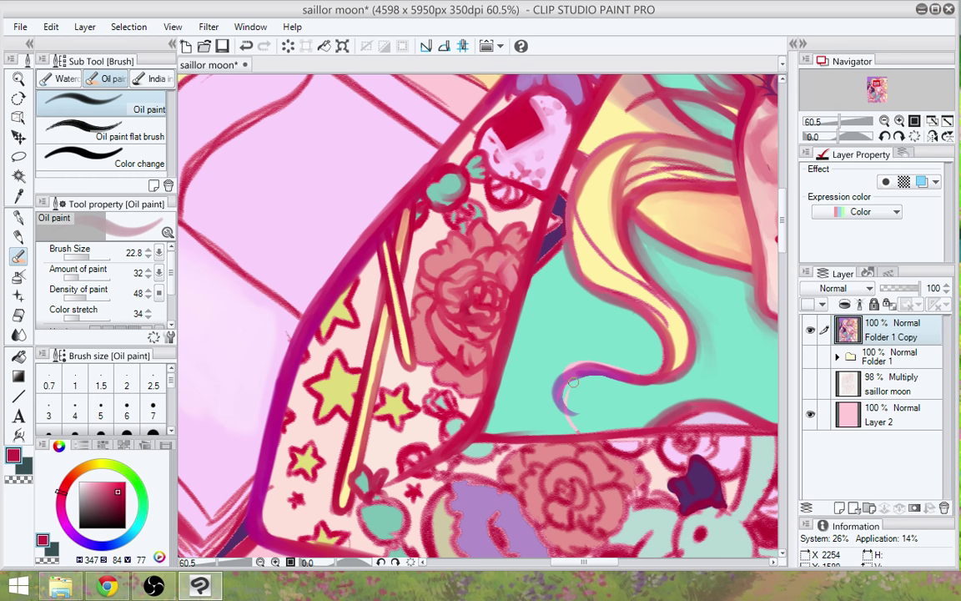
Clean up the crimson outlines of the yellow star tattoos near the elbow and of the small wrapped candy below the rose
{"action": "left_click_drag", "start_coordinate": [492, 393], "coordinate": [532, 381]}
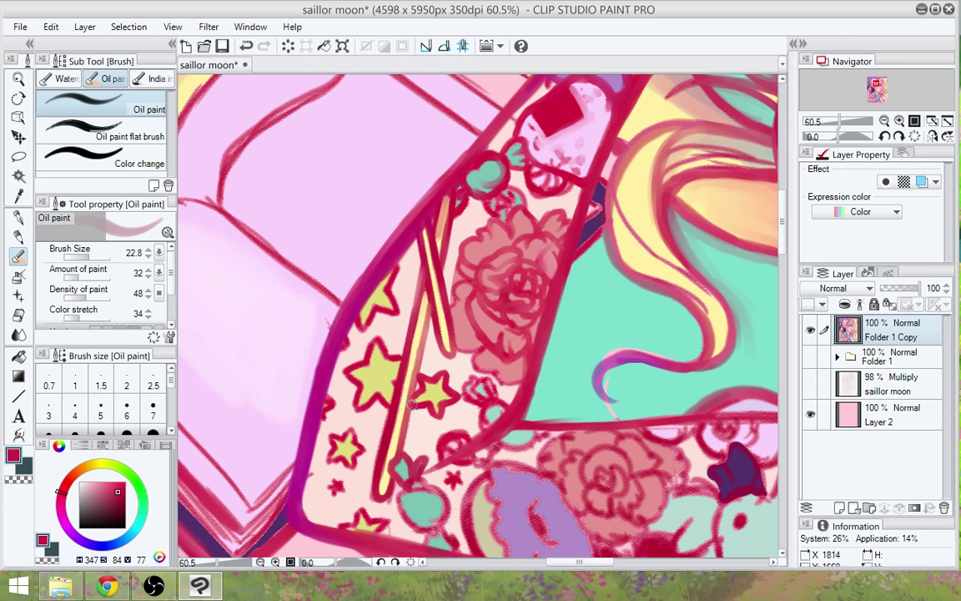
{"action": "left_click_drag", "start_coordinate": [397, 374], "coordinate": [458, 415]}
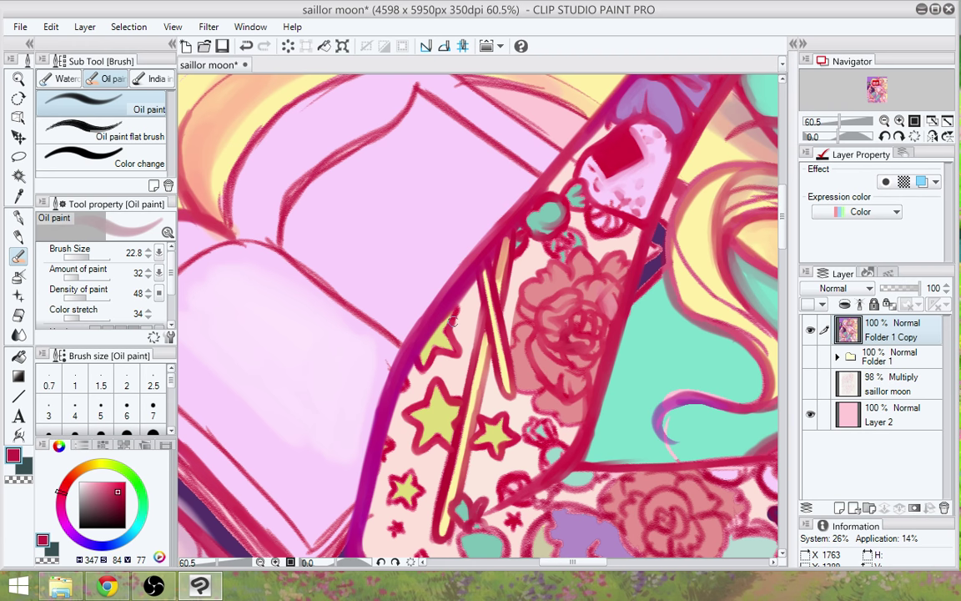
{"action": "mouse_move", "coordinate": [523, 450]}
{"action": "left_mouse_down"}
{"action": "mouse_move", "coordinate": [530, 440]}
{"action": "mouse_move", "coordinate": [549, 442]}
{"action": "left_mouse_up"}
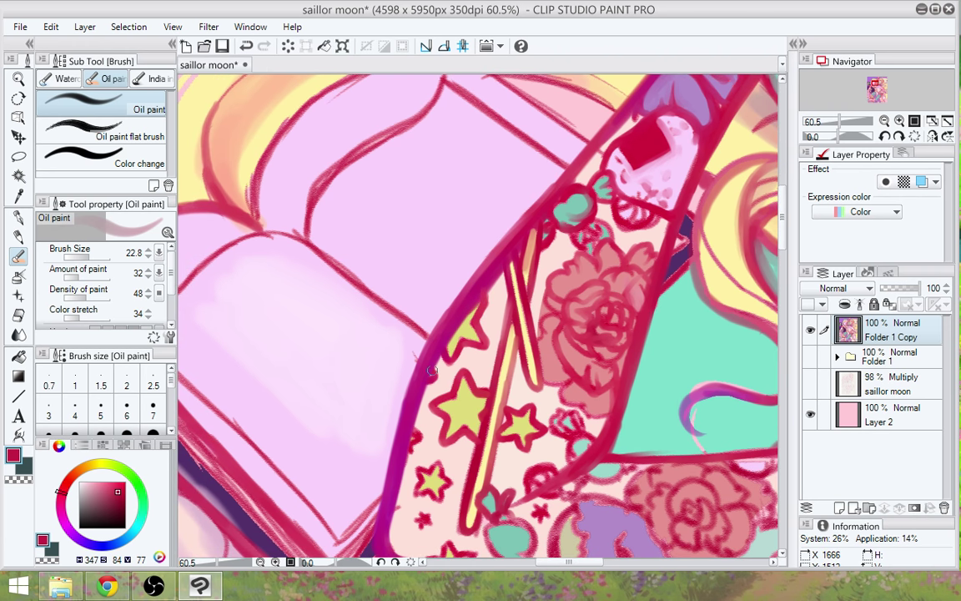
{"action": "left_click_drag", "start_coordinate": [431, 370], "coordinate": [445, 297]}
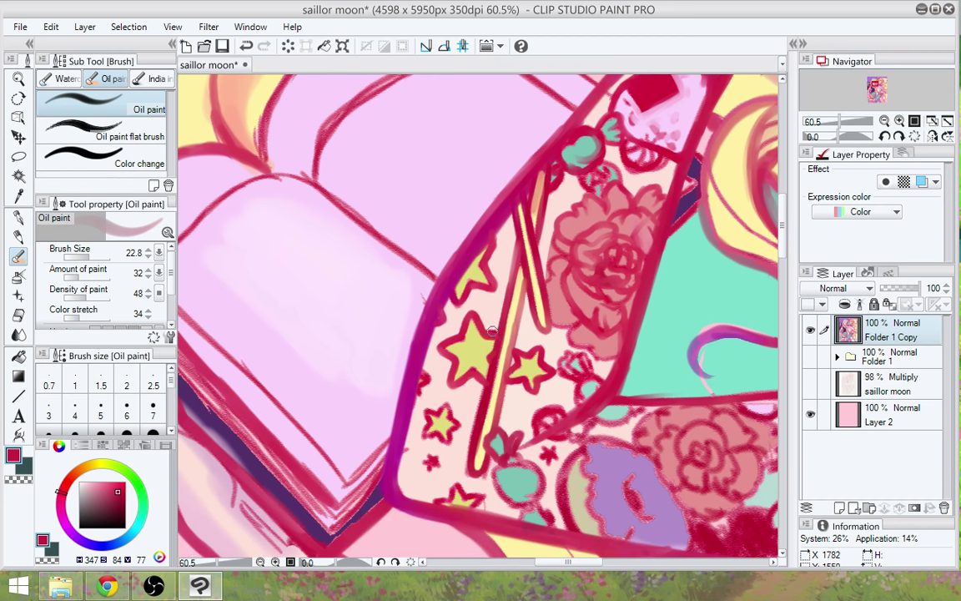
{"action": "left_click_drag", "start_coordinate": [545, 421], "coordinate": [579, 404]}
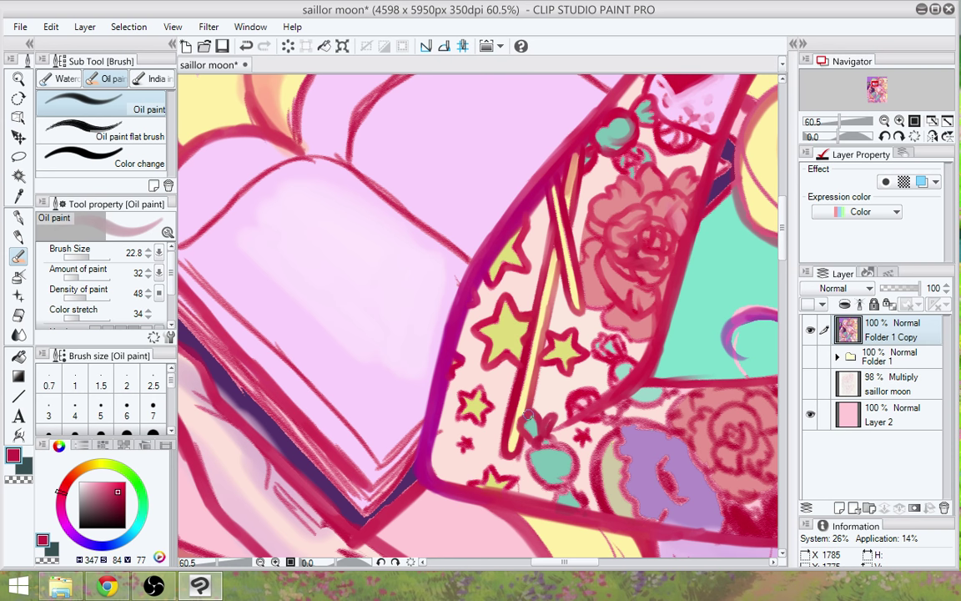
{"action": "left_click_drag", "start_coordinate": [528, 414], "coordinate": [442, 389]}
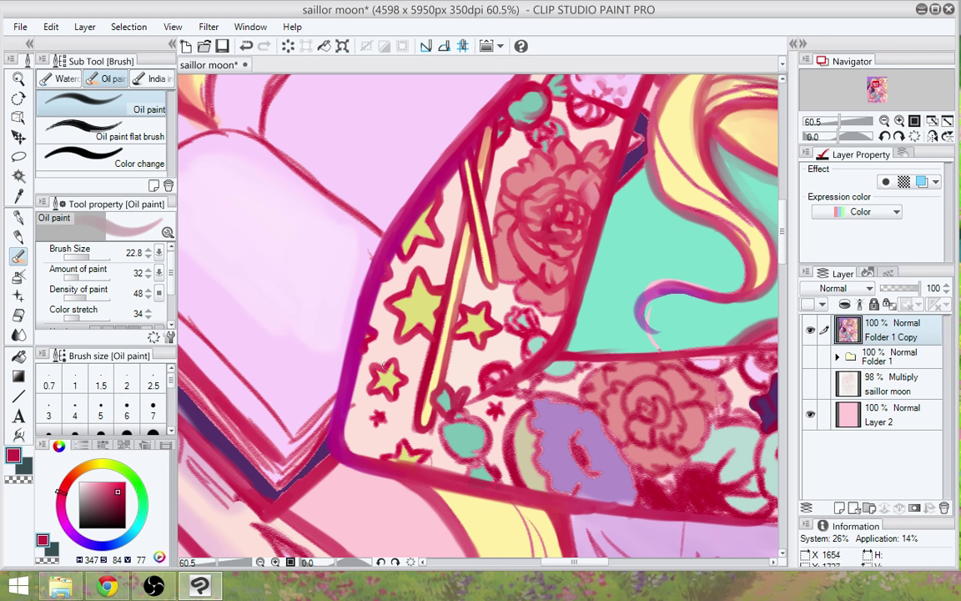
{"action": "mouse_move", "coordinate": [629, 329]}
{"action": "left_mouse_down"}
{"action": "mouse_move", "coordinate": [604, 350]}
{"action": "mouse_move", "coordinate": [568, 351]}
{"action": "left_mouse_up"}
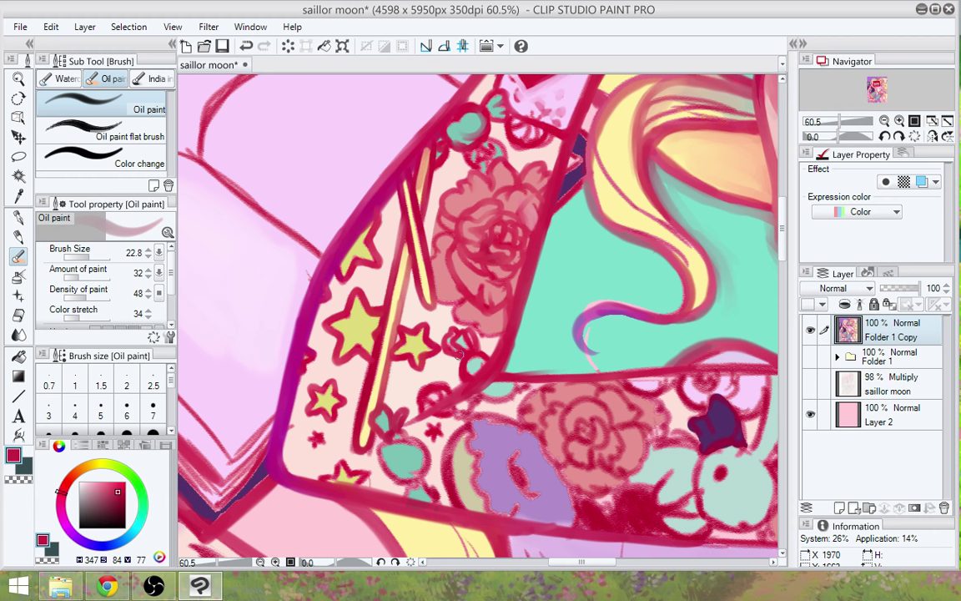
{"action": "mouse_move", "coordinate": [513, 422]}
{"action": "left_mouse_down"}
{"action": "mouse_move", "coordinate": [528, 408]}
{"action": "mouse_move", "coordinate": [544, 424]}
{"action": "left_mouse_up"}
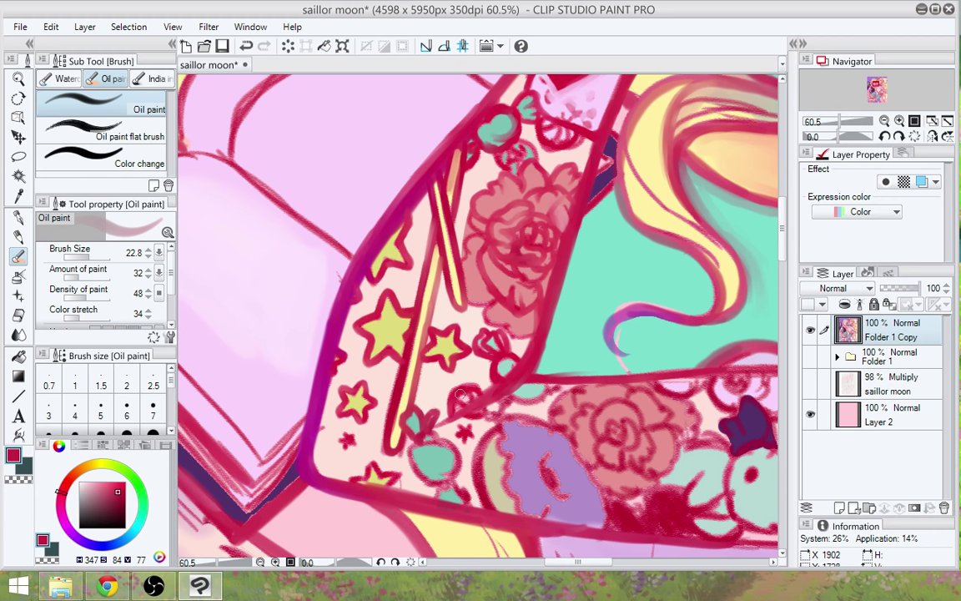
Strengthen the crimson outlines of the small round candy, the green wrapped candy and the long stick's lower tip near the elbow
{"action": "left_click_drag", "start_coordinate": [460, 394], "coordinate": [463, 399]}
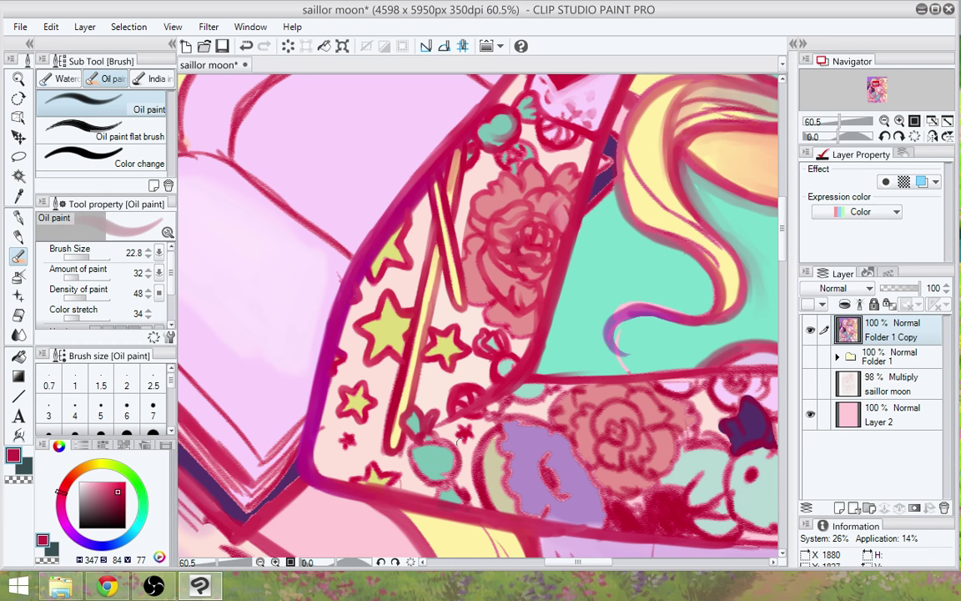
{"action": "left_click_drag", "start_coordinate": [447, 438], "coordinate": [472, 418]}
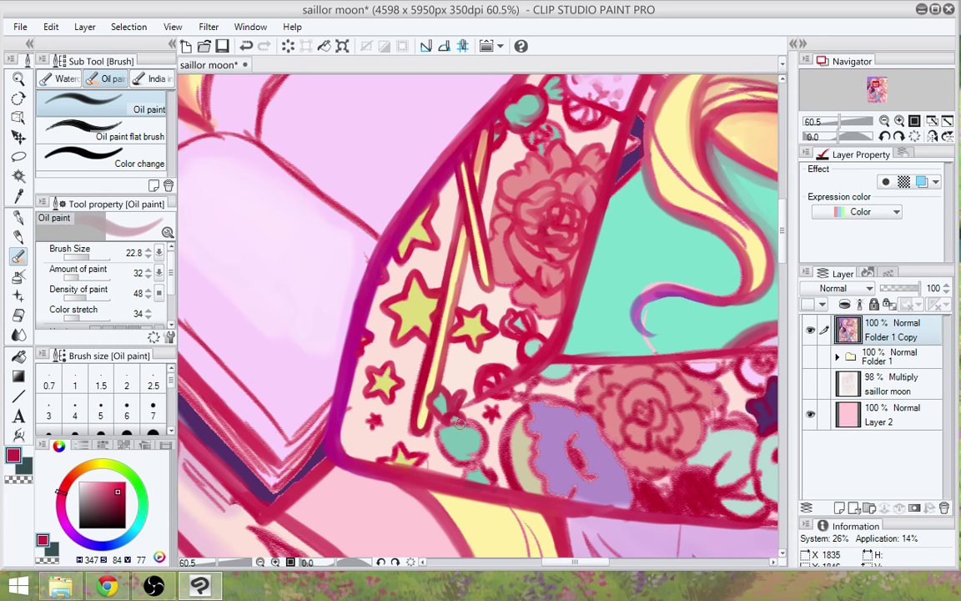
{"action": "left_click_drag", "start_coordinate": [452, 424], "coordinate": [448, 459]}
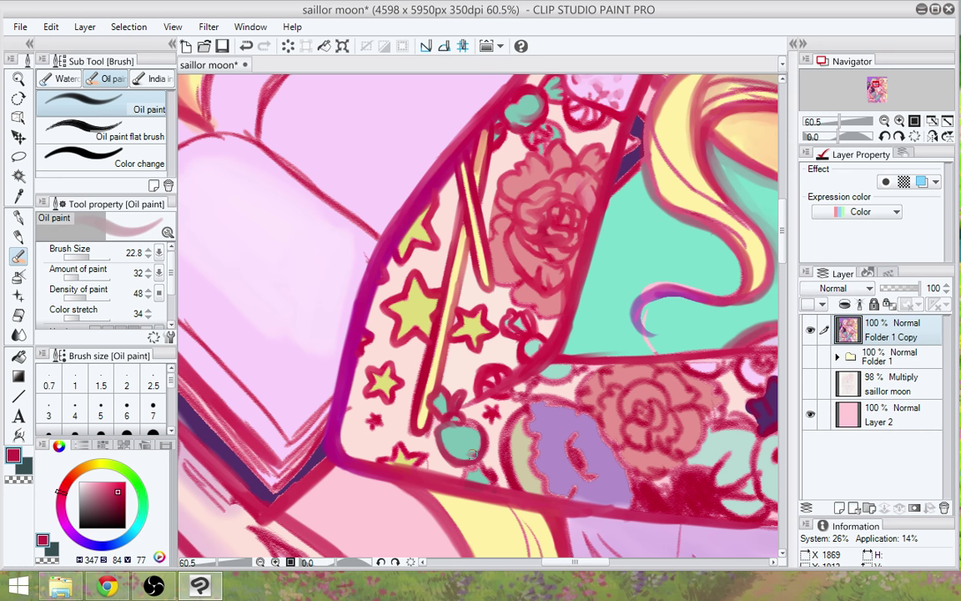
{"action": "left_click_drag", "start_coordinate": [472, 455], "coordinate": [469, 423]}
{"action": "mouse_move", "coordinate": [487, 467]}
{"action": "left_mouse_down"}
{"action": "mouse_move", "coordinate": [492, 477]}
{"action": "mouse_move", "coordinate": [471, 472]}
{"action": "mouse_move", "coordinate": [465, 482]}
{"action": "left_mouse_up"}
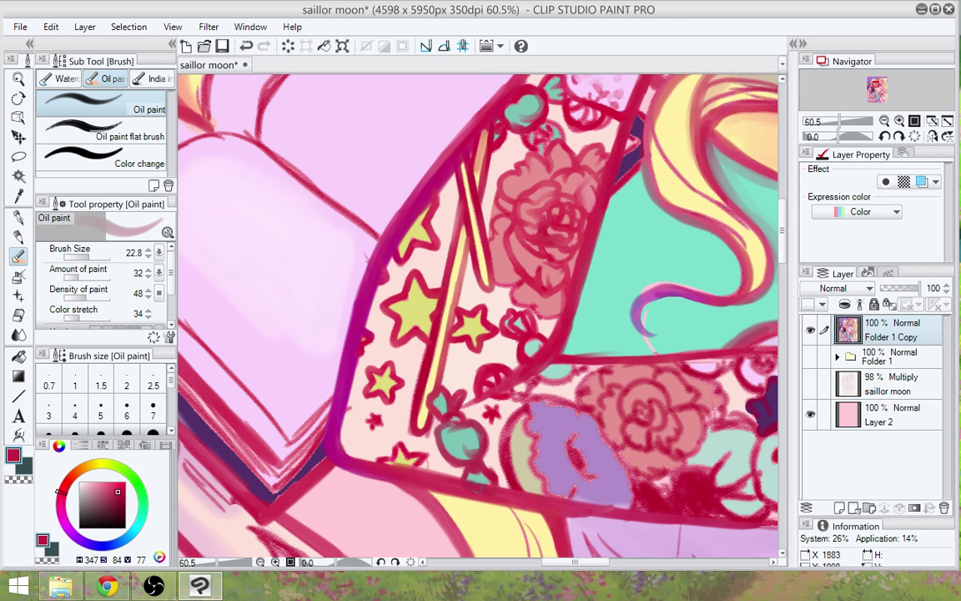
{"action": "left_click_drag", "start_coordinate": [427, 423], "coordinate": [422, 442]}
Outline the purple donut tattoo's outer edge and the rim of its icing in crimson
{"action": "mouse_move", "coordinate": [517, 472]}
{"action": "left_mouse_down"}
{"action": "mouse_move", "coordinate": [507, 452]}
{"action": "mouse_move", "coordinate": [529, 410]}
{"action": "mouse_move", "coordinate": [514, 492]}
{"action": "left_mouse_up"}
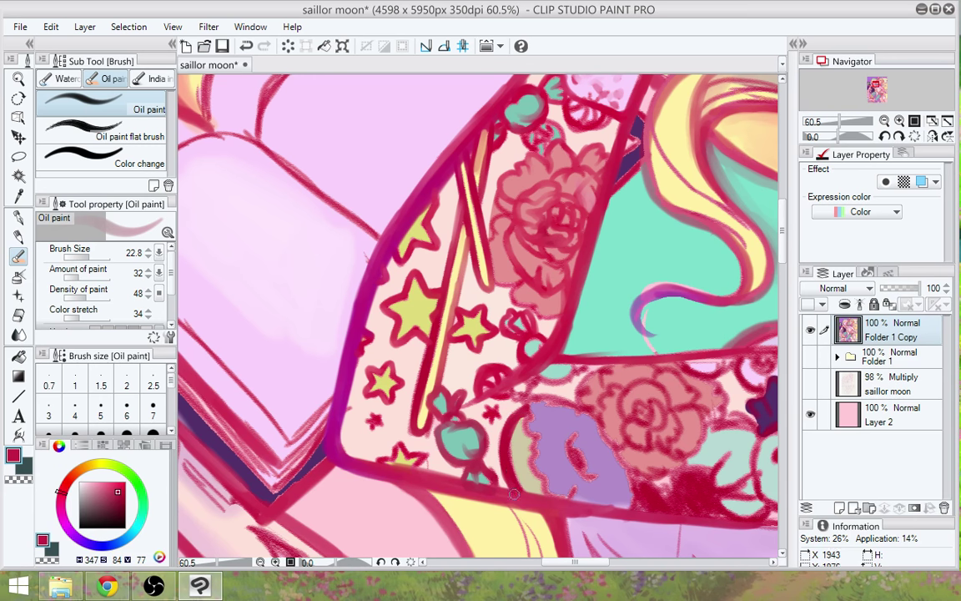
{"action": "left_click_drag", "start_coordinate": [526, 424], "coordinate": [531, 436]}
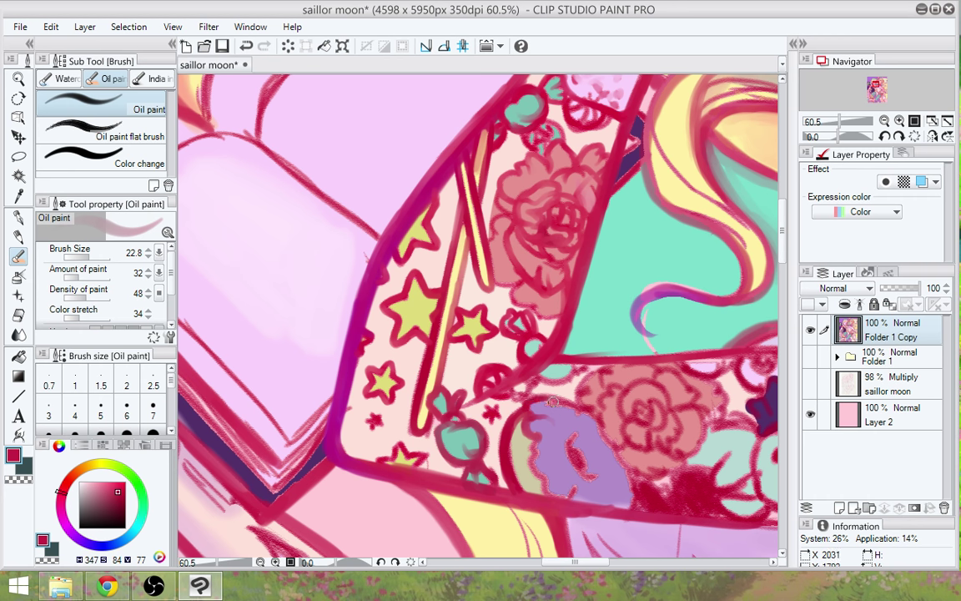
{"action": "left_click_drag", "start_coordinate": [521, 406], "coordinate": [565, 399]}
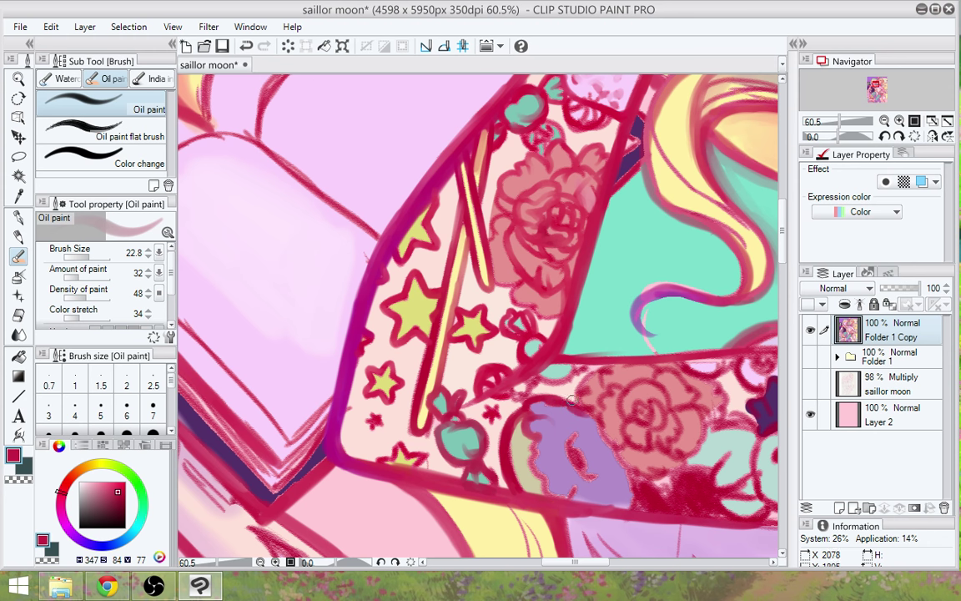
{"action": "left_click_drag", "start_coordinate": [594, 414], "coordinate": [628, 492]}
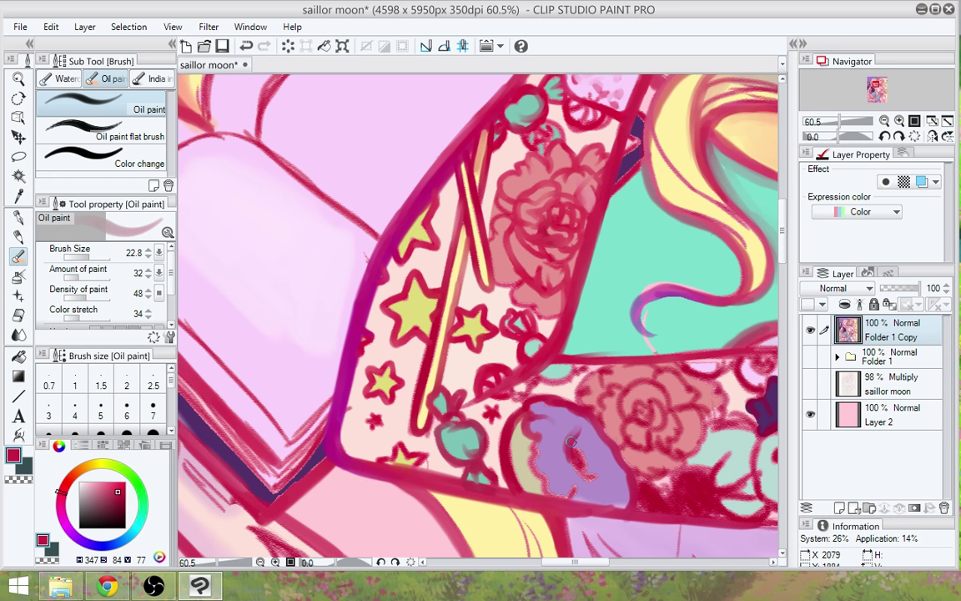
Define the donut's hole with crimson and finish the wavy edge and folds of its purple icing
{"action": "mouse_move", "coordinate": [570, 441]}
{"action": "left_mouse_down"}
{"action": "mouse_move", "coordinate": [594, 477]}
{"action": "mouse_move", "coordinate": [608, 475]}
{"action": "mouse_move", "coordinate": [575, 466]}
{"action": "left_mouse_up"}
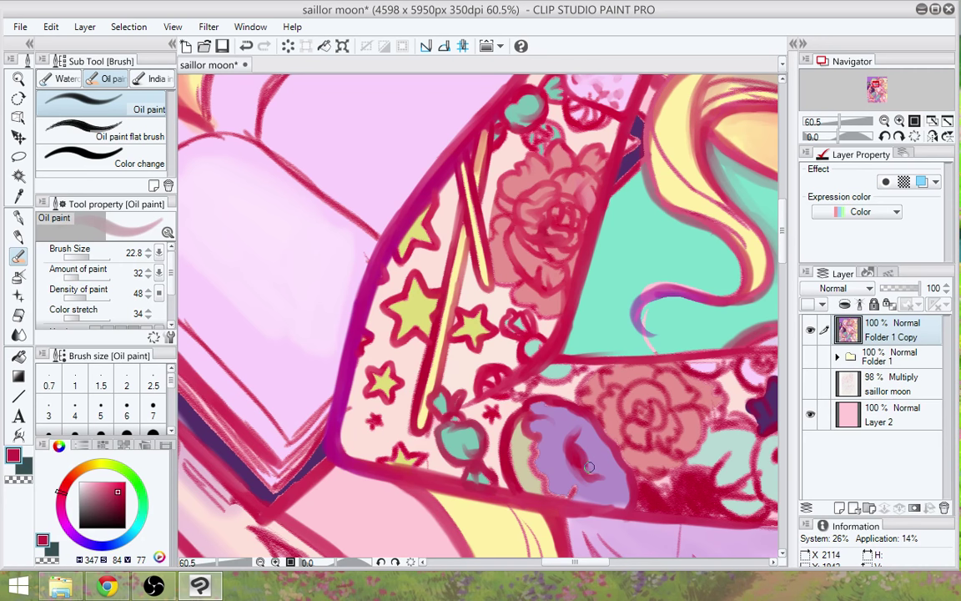
{"action": "left_click_drag", "start_coordinate": [590, 468], "coordinate": [580, 437]}
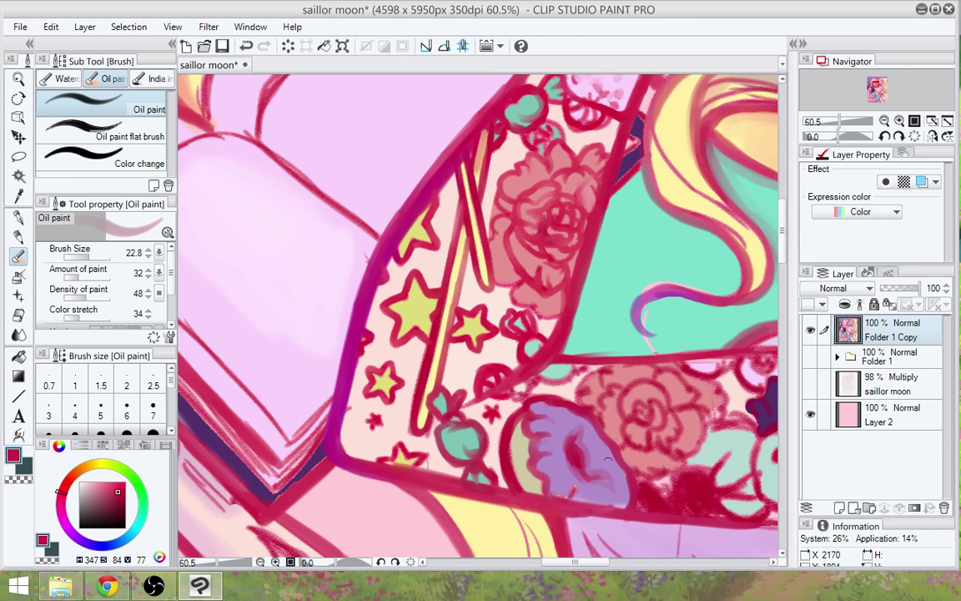
{"action": "left_click_drag", "start_coordinate": [608, 459], "coordinate": [576, 403]}
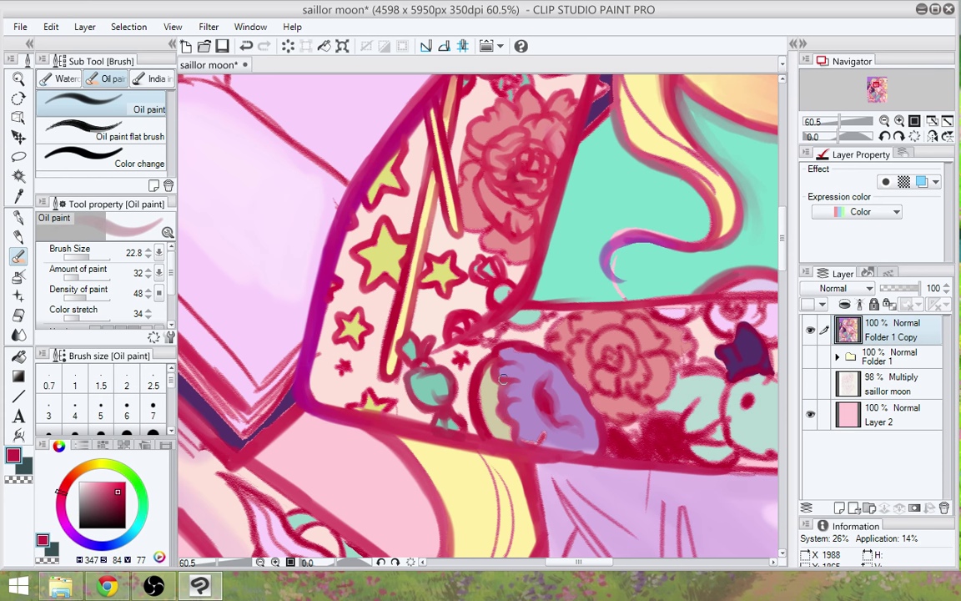
{"action": "left_click_drag", "start_coordinate": [524, 438], "coordinate": [547, 441]}
{"action": "left_click_drag", "start_coordinate": [542, 444], "coordinate": [565, 446]}
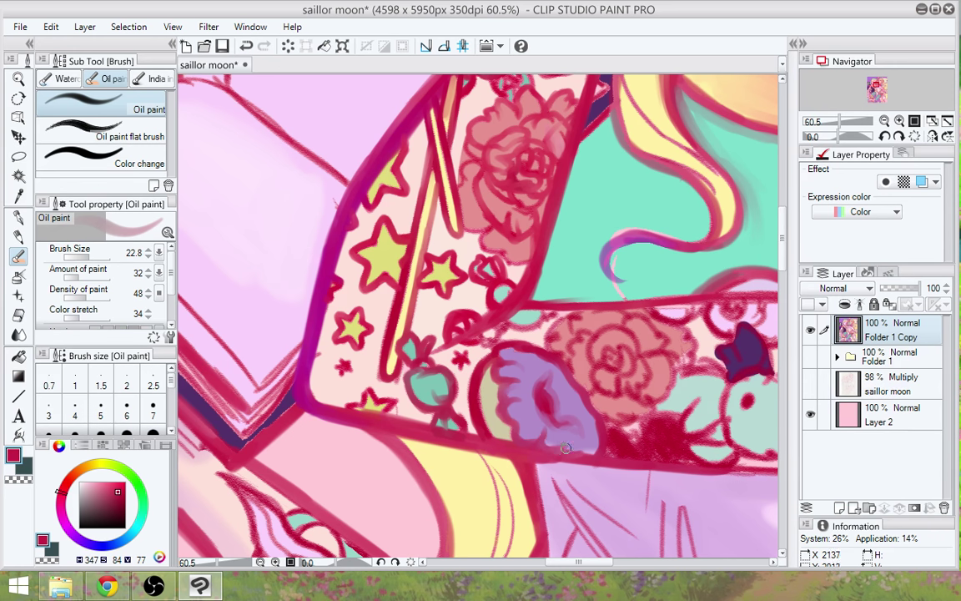
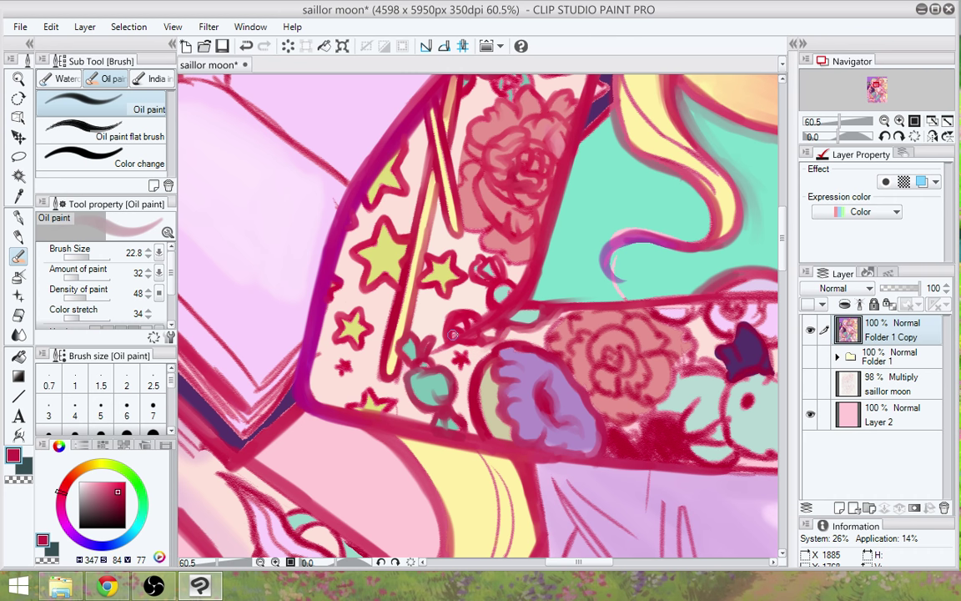
Undo the last stroke, then refine the crimson outlines of the rose beside the donut and the rabbit's adjacent green ear
{"action": "key", "text": "ctrl+z"}
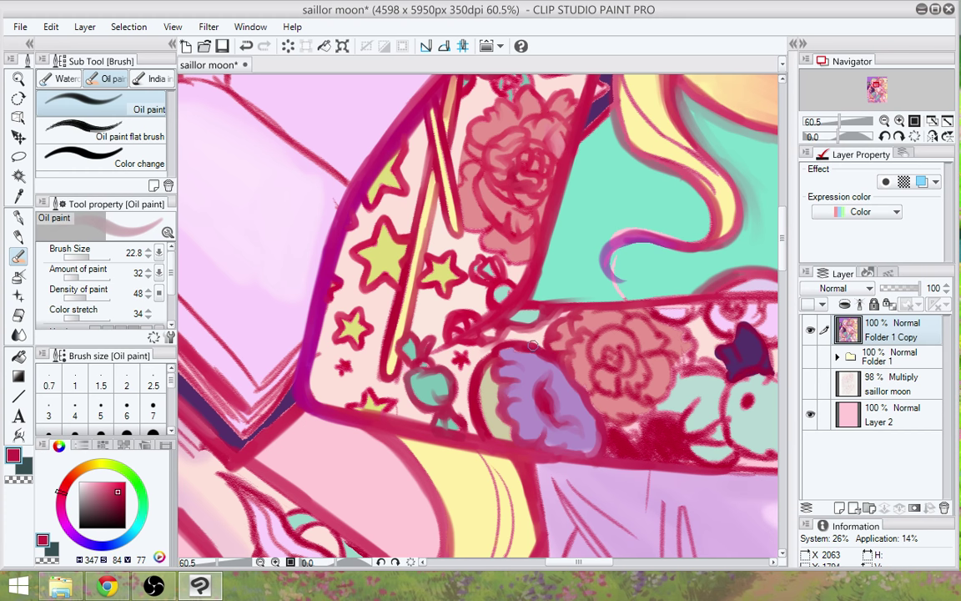
{"action": "left_click_drag", "start_coordinate": [533, 346], "coordinate": [467, 327]}
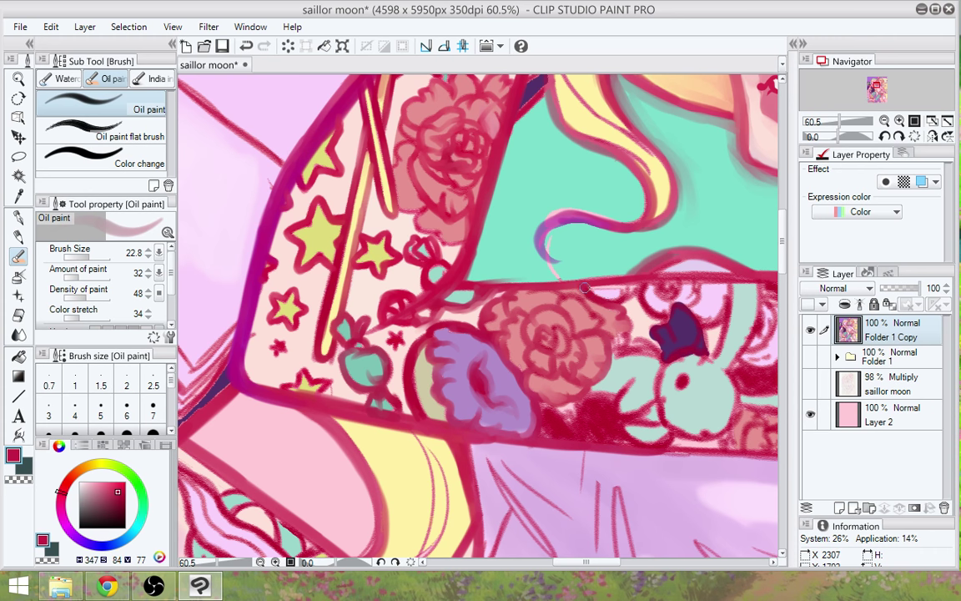
{"action": "left_click_drag", "start_coordinate": [585, 288], "coordinate": [570, 300]}
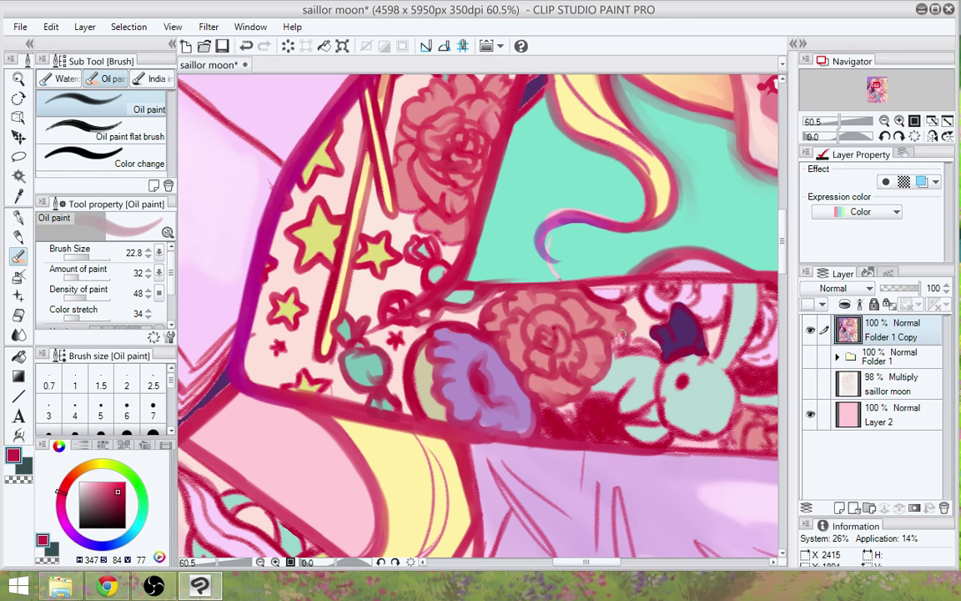
{"action": "mouse_move", "coordinate": [621, 334]}
{"action": "left_mouse_down"}
{"action": "mouse_move", "coordinate": [616, 347]}
{"action": "mouse_move", "coordinate": [653, 357]}
{"action": "left_mouse_up"}
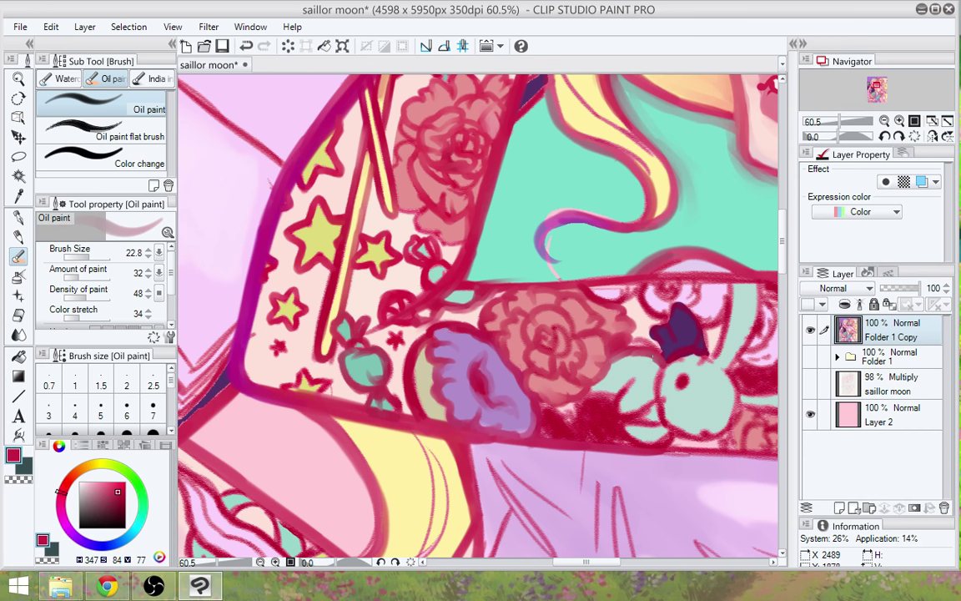
Redraw the tattooed arm's lower outline above the lilac crop top with crimson sampled from the existing line
{"action": "scroll", "coordinate": [576, 334], "scroll_direction": "down", "scroll_amount": 4}
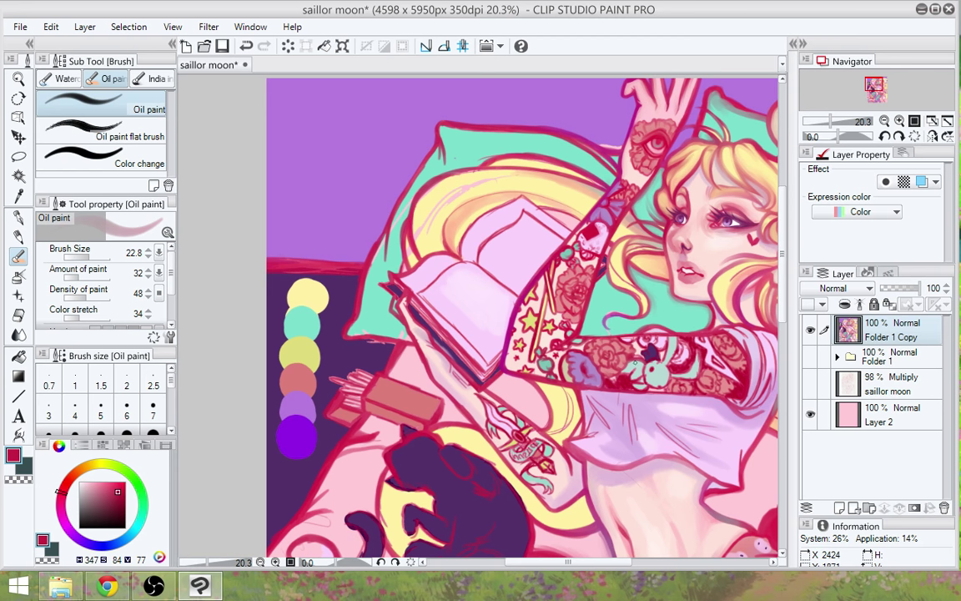
{"action": "left_click_drag", "start_coordinate": [635, 362], "coordinate": [372, 340]}
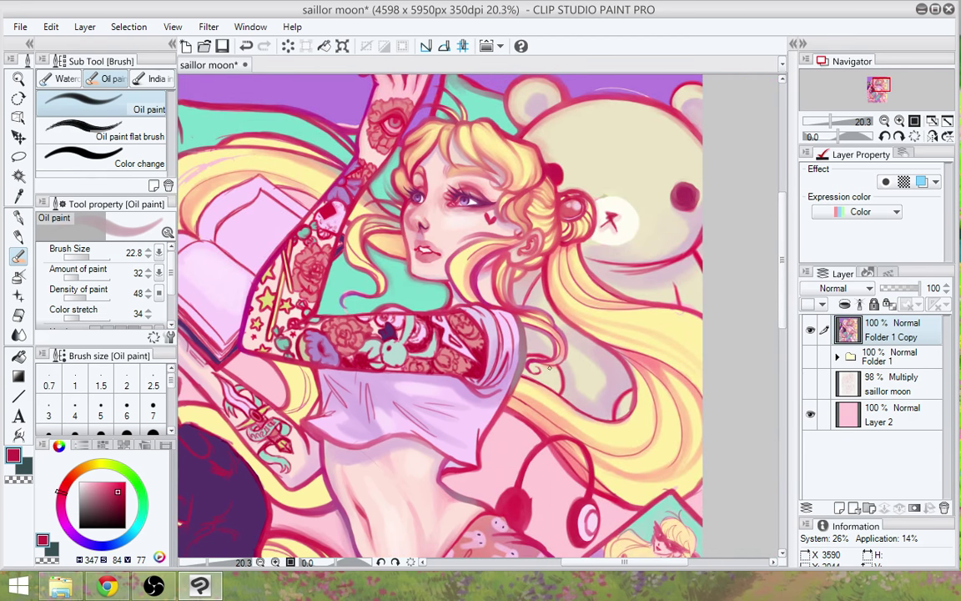
{"action": "left_click_drag", "start_coordinate": [534, 492], "coordinate": [587, 357]}
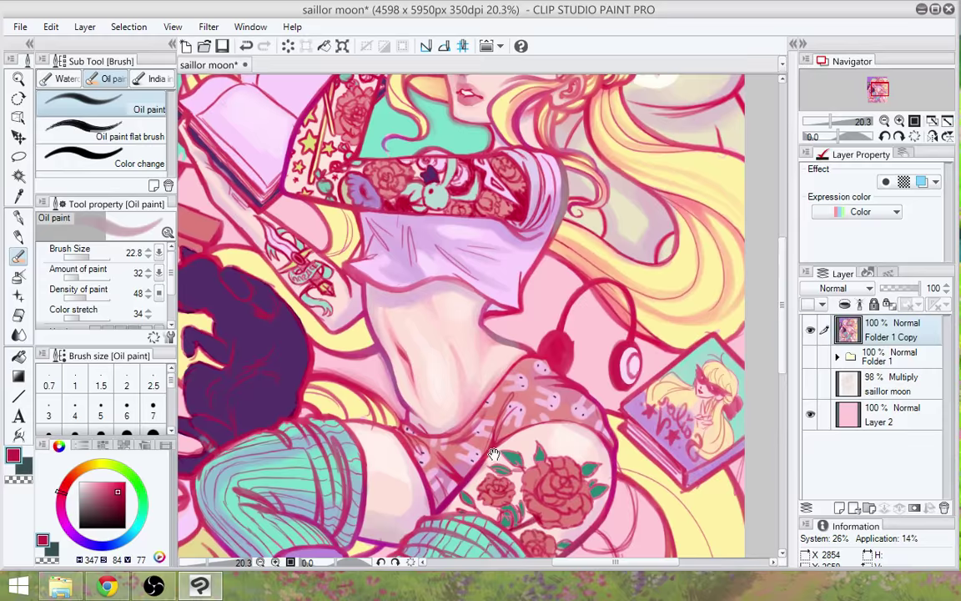
{"action": "left_click_drag", "start_coordinate": [501, 460], "coordinate": [521, 501]}
{"action": "scroll", "coordinate": [518, 326], "scroll_direction": "up", "scroll_amount": 4}
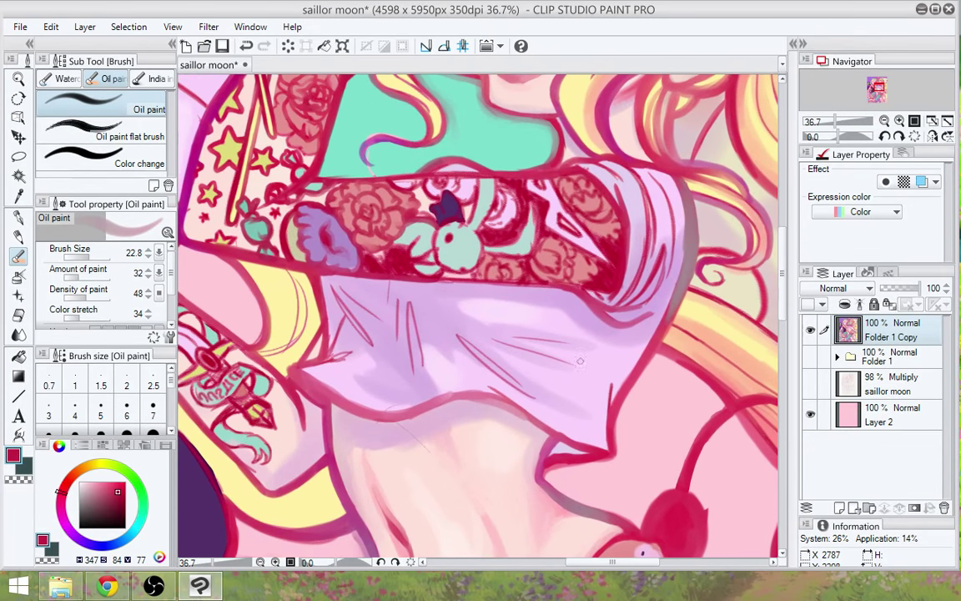
{"action": "left_click_drag", "start_coordinate": [582, 414], "coordinate": [615, 435]}
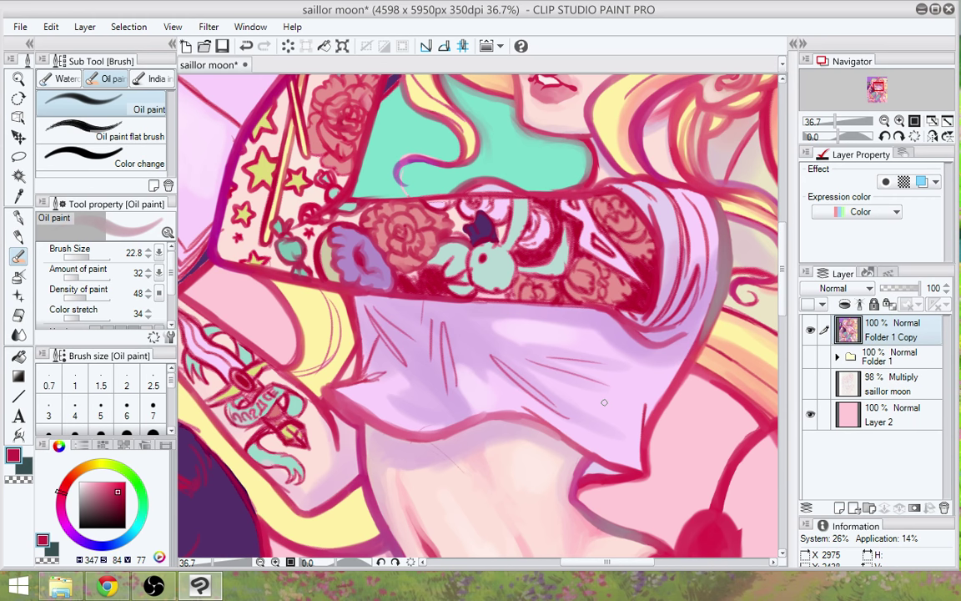
{"action": "scroll", "coordinate": [276, 274], "scroll_direction": "down", "scroll_amount": 1}
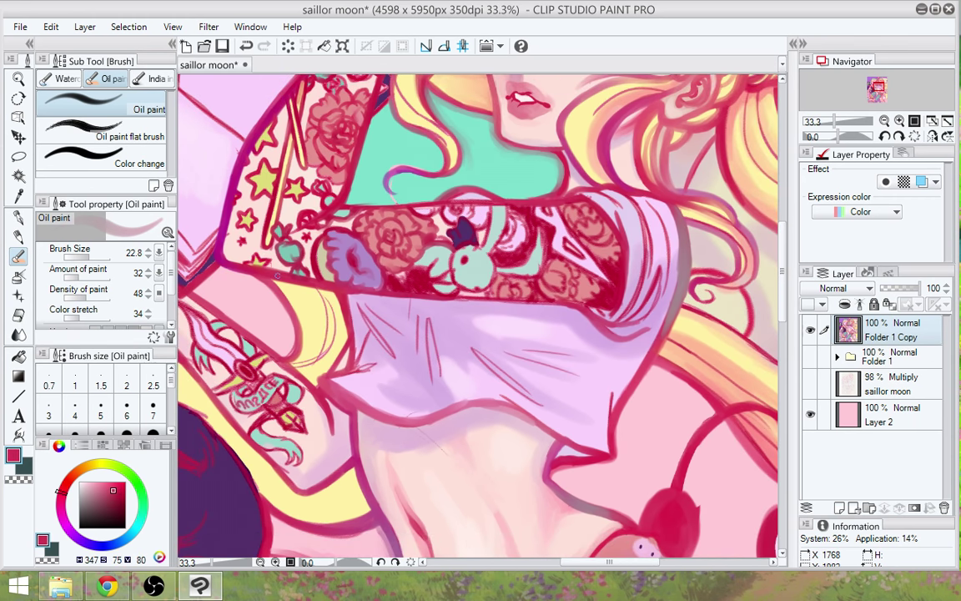
{"action": "left_click_drag", "start_coordinate": [309, 277], "coordinate": [440, 300]}
{"action": "left_click", "coordinate": [334, 288], "text": "alt"}
{"action": "left_click_drag", "start_coordinate": [357, 294], "coordinate": [572, 299]}
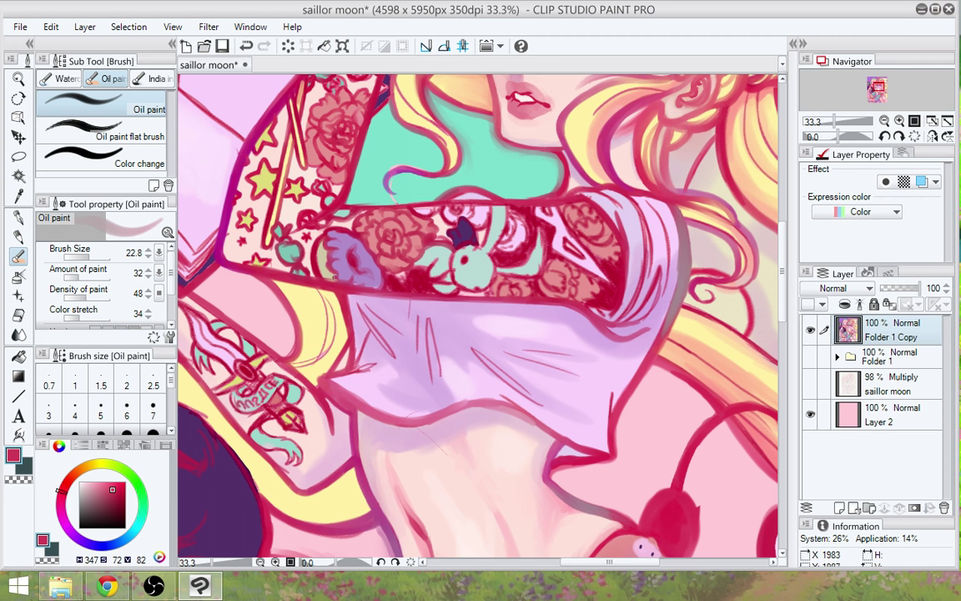
Touch up the crop top's fabric and hem line with sampled purple, pale lilac and crimson
{"action": "left_click", "coordinate": [338, 278], "text": "alt"}
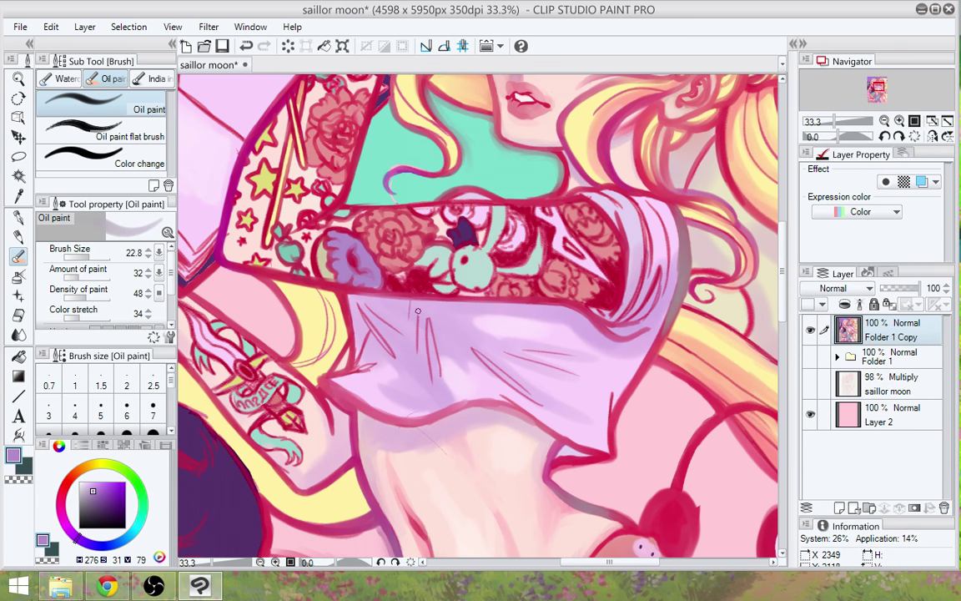
{"action": "left_click", "coordinate": [488, 392], "text": "alt"}
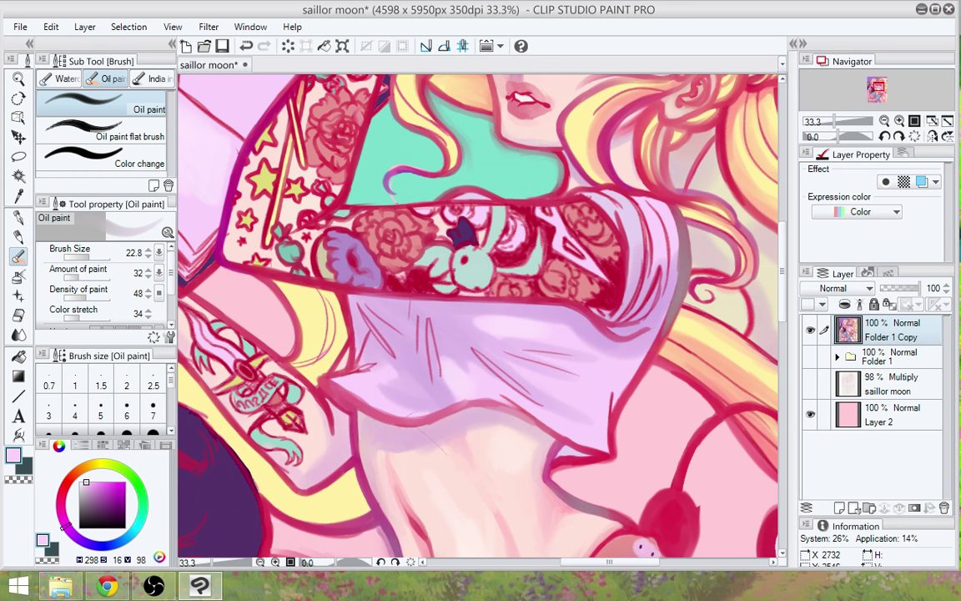
{"action": "left_click", "coordinate": [527, 400], "text": "alt"}
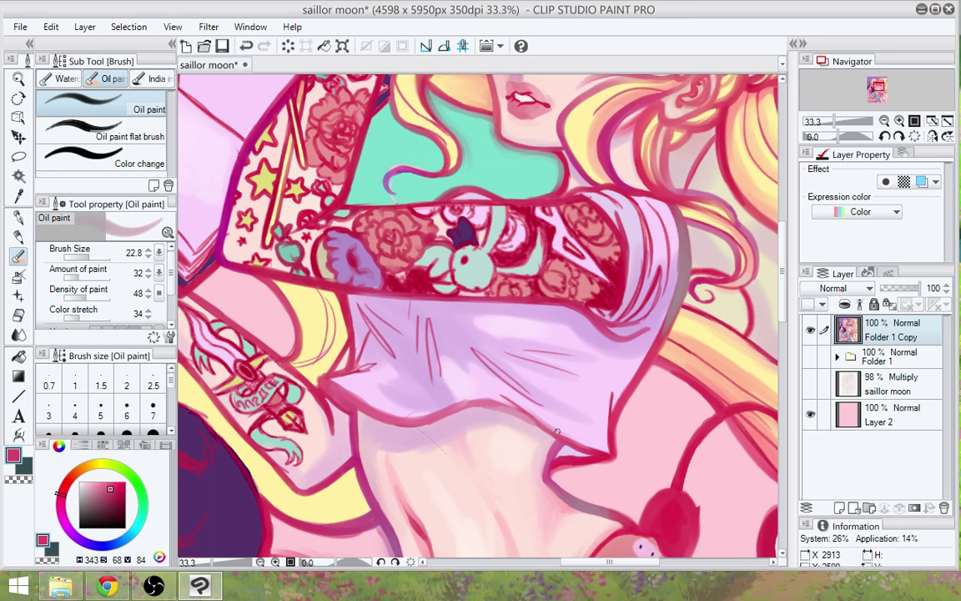
{"action": "left_click", "coordinate": [480, 383], "text": "alt"}
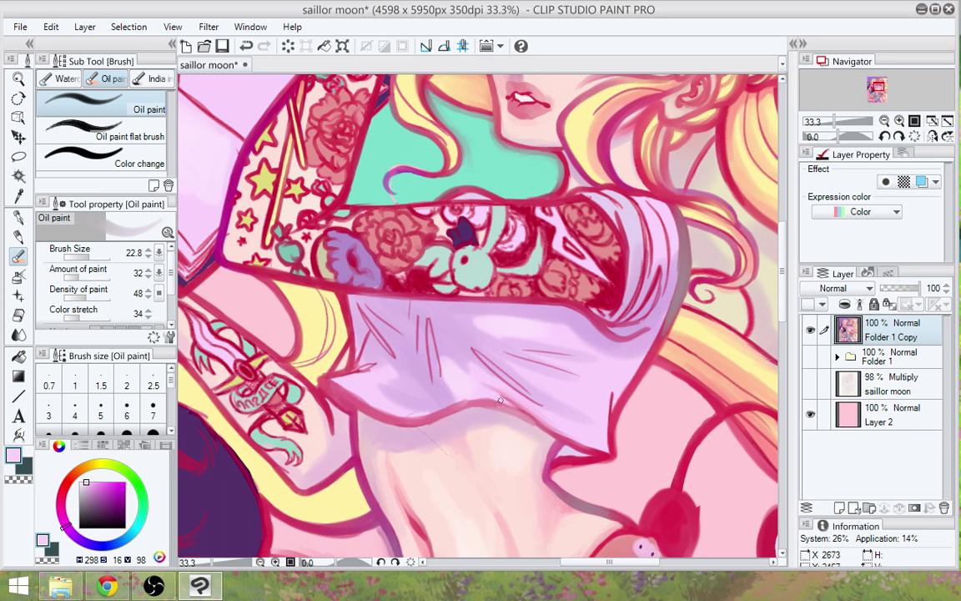
Refine the shirt's lower hem with the Oil paint brush, alternating between crimson, pink and lilac tones sampled from the artwork
{"action": "left_click", "coordinate": [493, 401], "text": "alt"}
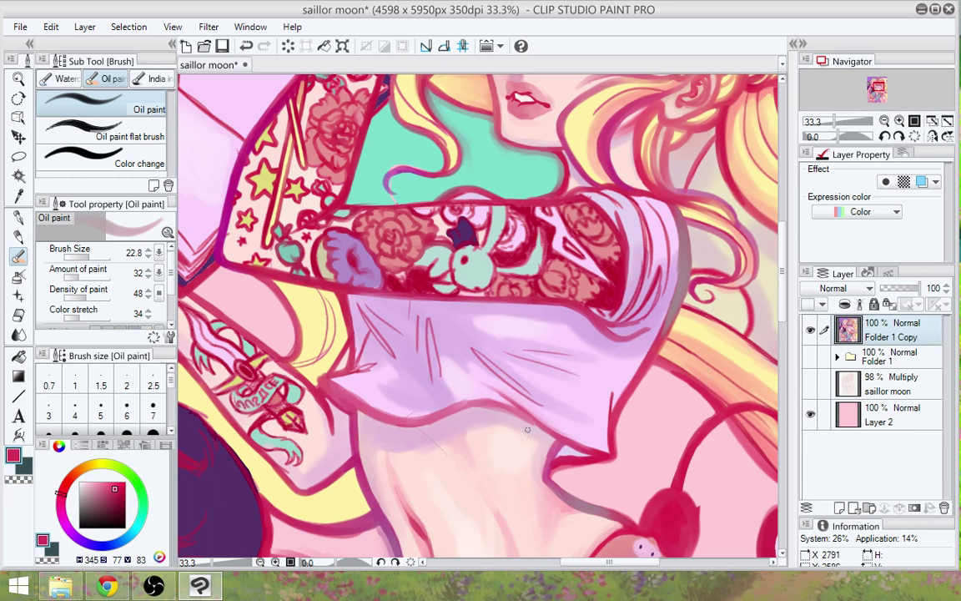
{"action": "left_click", "coordinate": [486, 391], "text": "alt"}
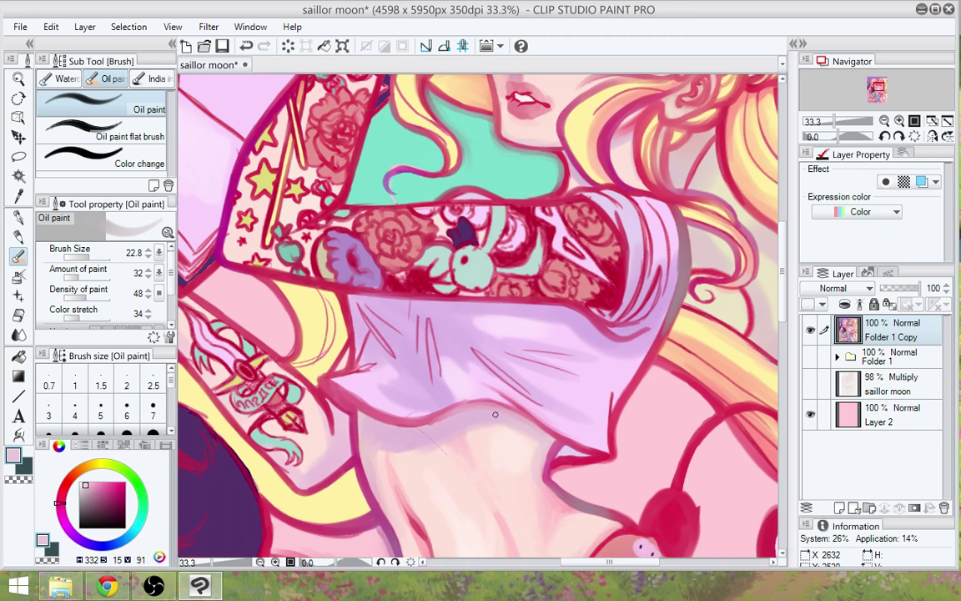
{"action": "left_click", "coordinate": [419, 424], "text": "alt"}
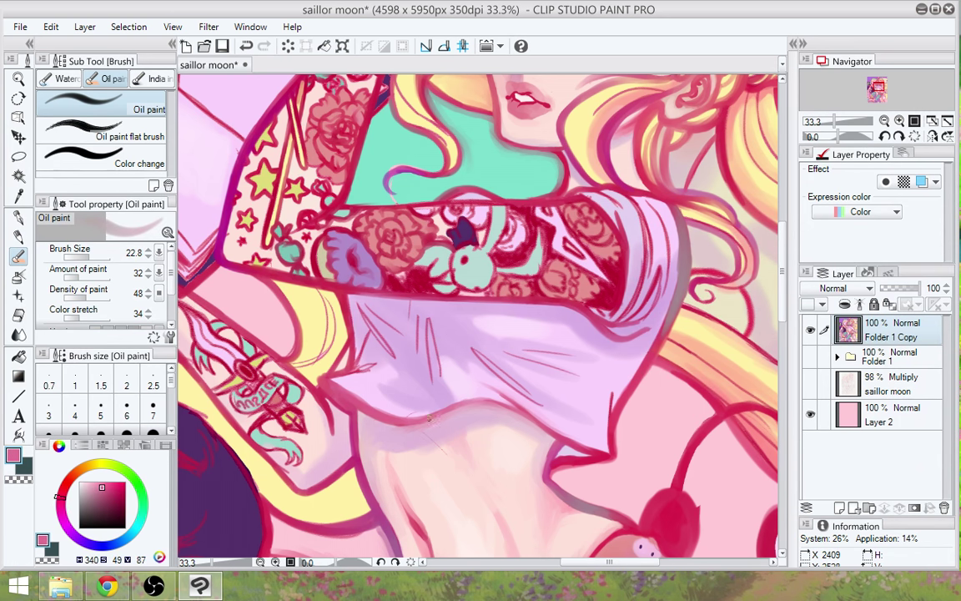
{"action": "left_click", "coordinate": [356, 386], "text": "alt"}
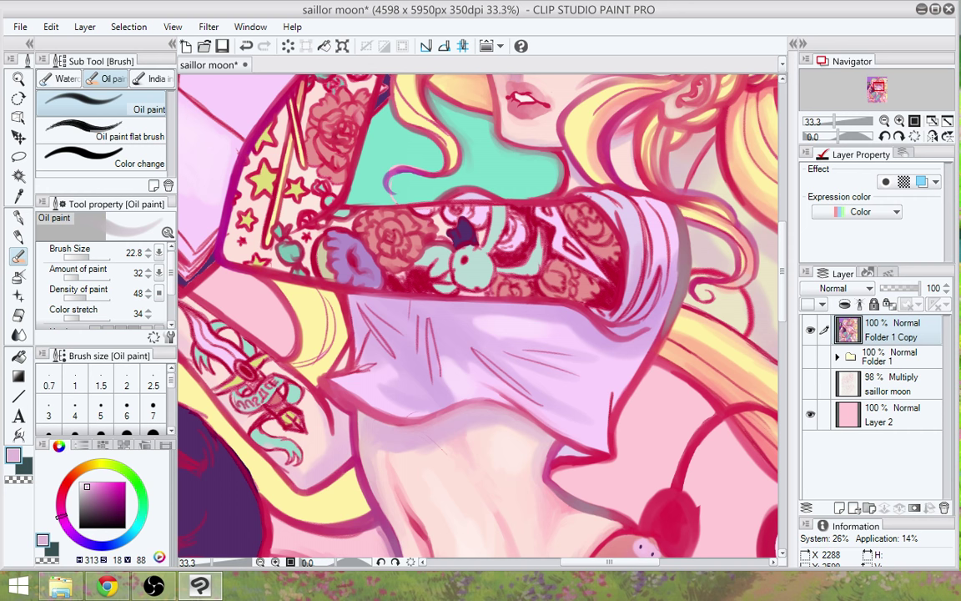
{"action": "left_click", "coordinate": [329, 354], "text": "alt"}
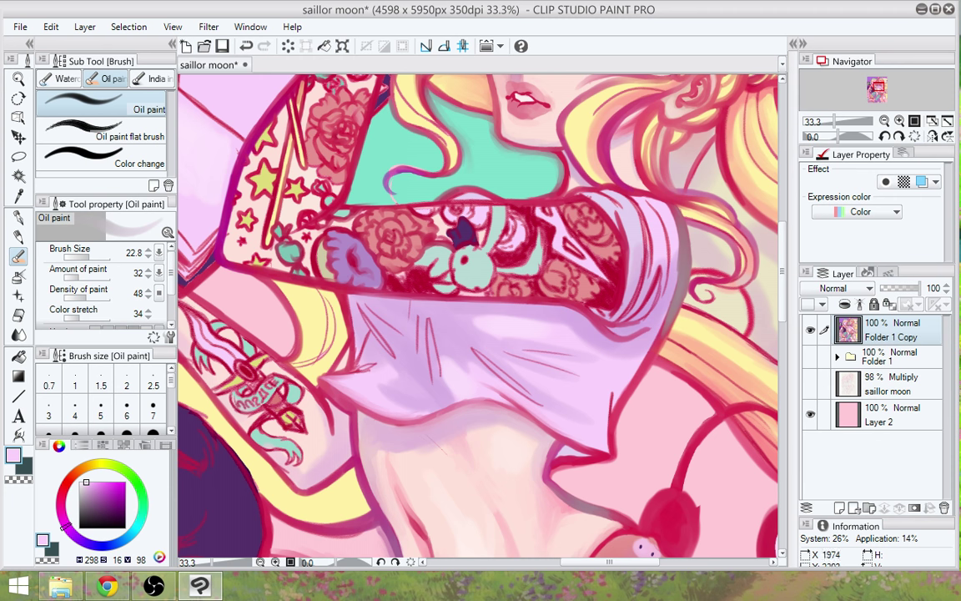
Set the Oil paint brush size to 50.8 and touch up the hem and folded underside with sampled pinks and pale lilac
{"action": "left_click_drag", "start_coordinate": [92, 260], "coordinate": [100, 259]}
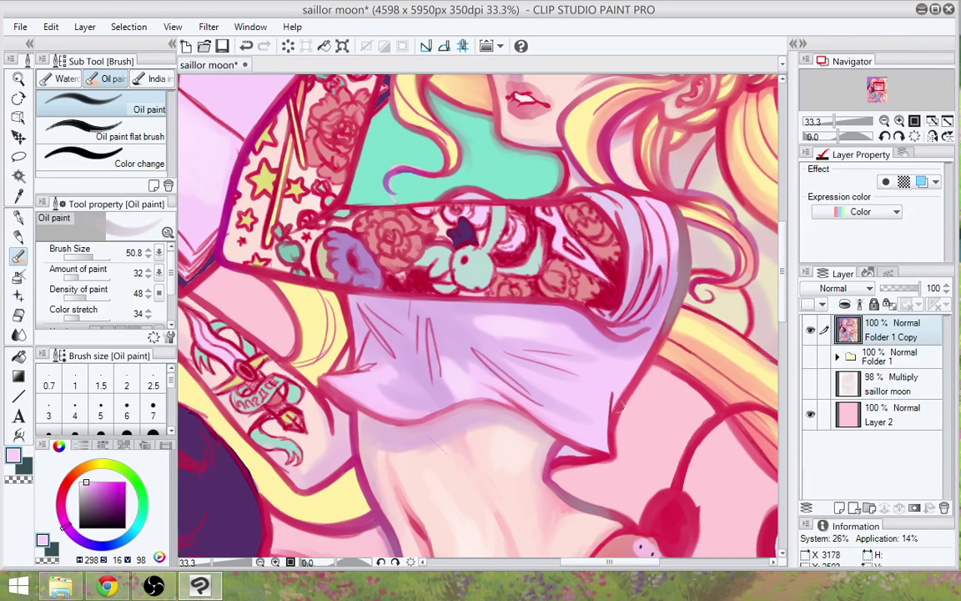
{"action": "left_click_drag", "start_coordinate": [598, 451], "coordinate": [648, 410]}
{"action": "left_click", "coordinate": [500, 382], "text": "alt"}
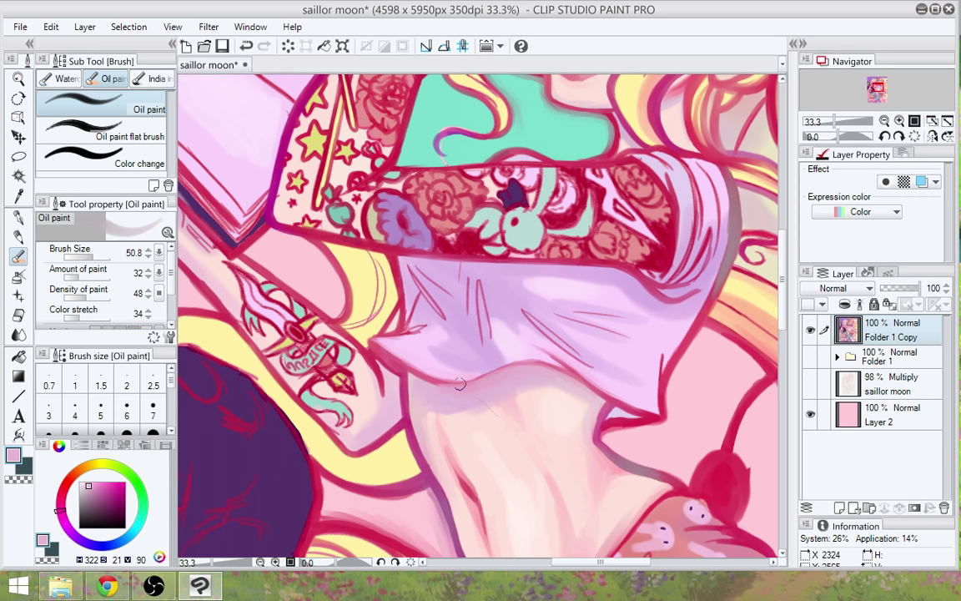
{"action": "key", "text": "ctrl+z"}
{"action": "left_click", "coordinate": [594, 433], "text": "alt"}
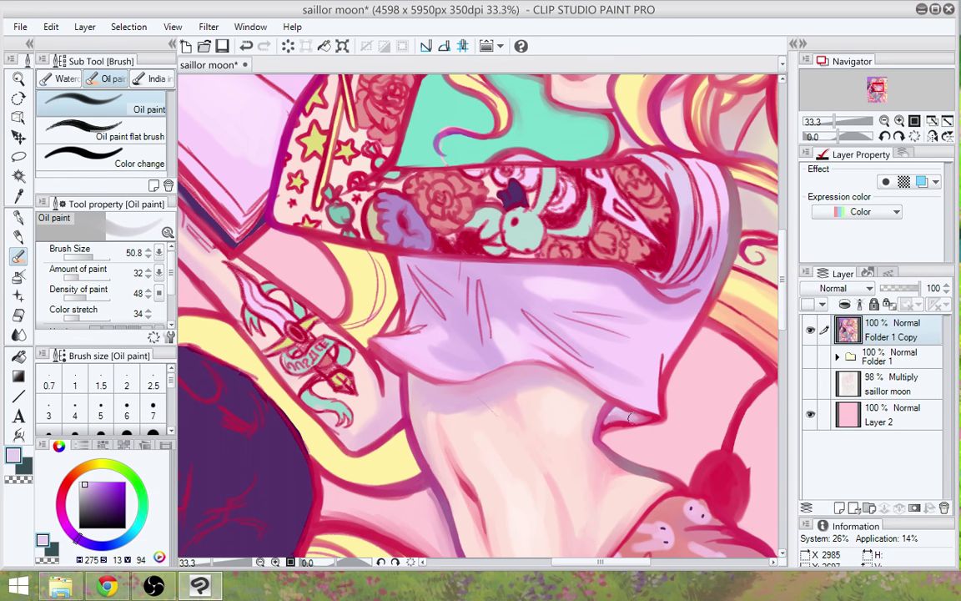
{"action": "left_click_drag", "start_coordinate": [632, 417], "coordinate": [590, 445]}
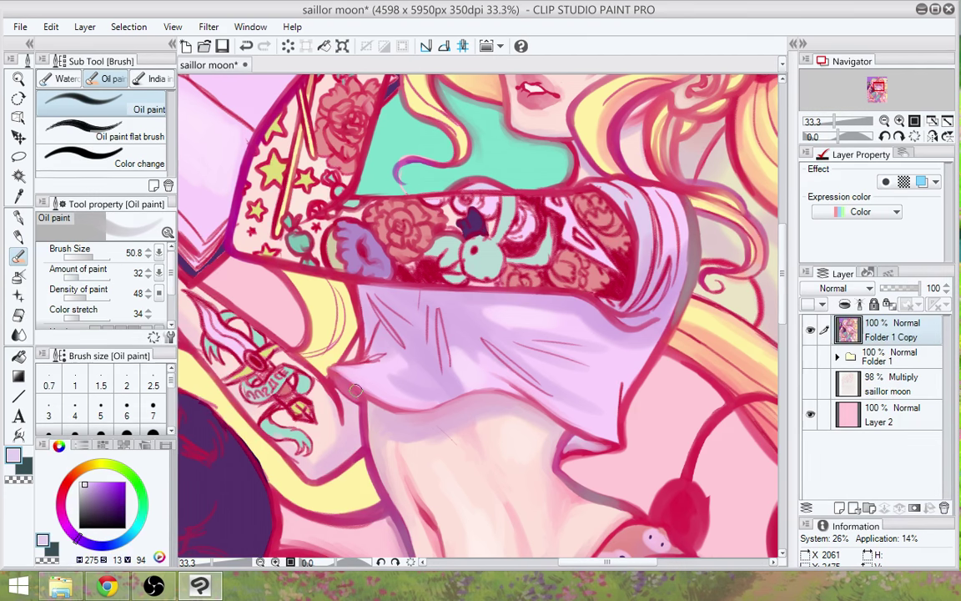
Sample crimson from the line under the floral band and strengthen the shirt's left outline and corner with the Mapping pen
{"action": "left_click", "coordinate": [360, 290], "text": "alt"}
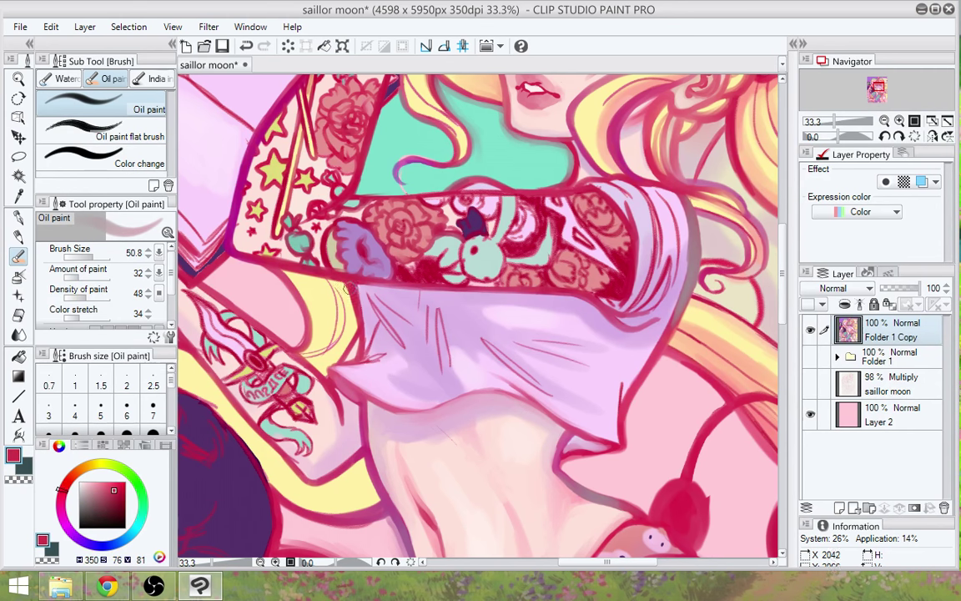
{"action": "left_click", "coordinate": [197, 269], "text": "alt"}
{"action": "left_click", "coordinate": [357, 288], "text": "alt"}
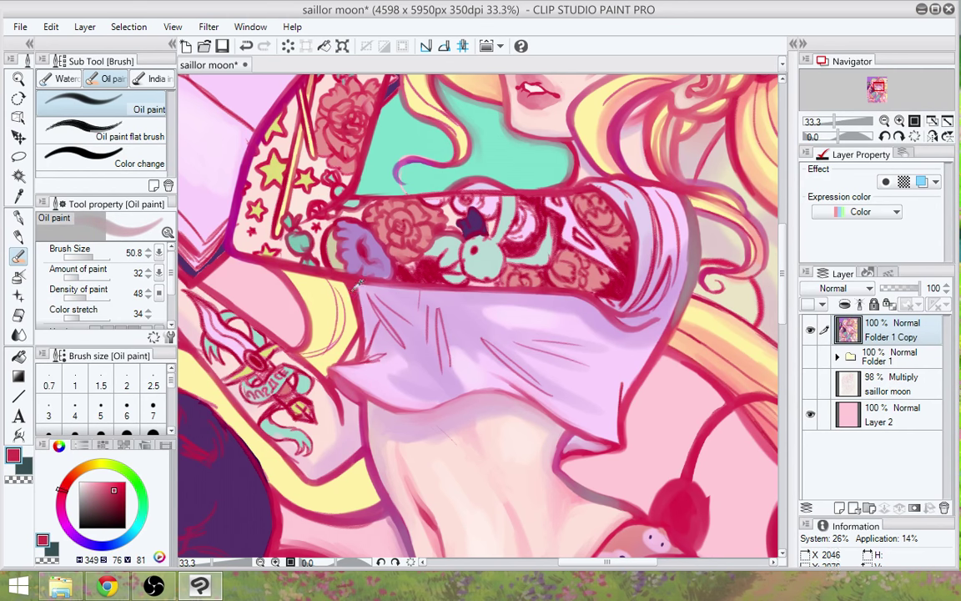
{"action": "left_click", "coordinate": [19, 220]}
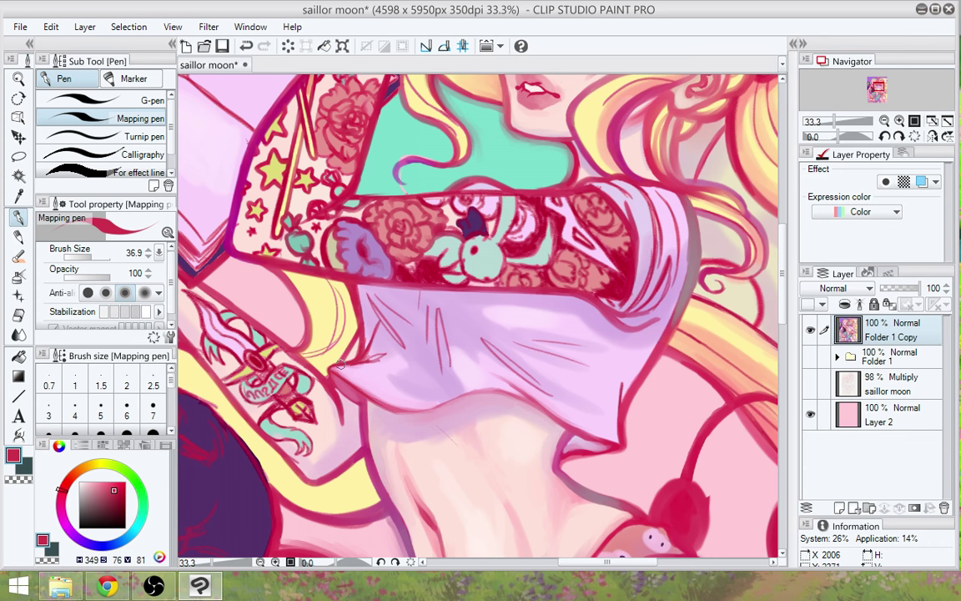
Touch up the shirt's left corner with the Oil paint brush in sampled lilac and crimson, and undo the last stroke
{"action": "left_click", "coordinate": [17, 255]}
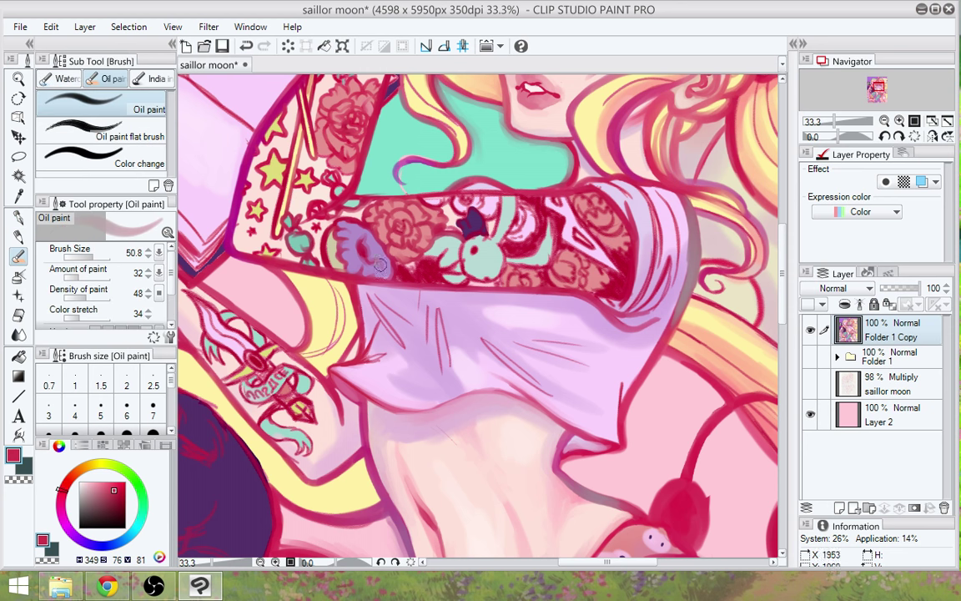
{"action": "left_click", "coordinate": [329, 277], "text": "alt"}
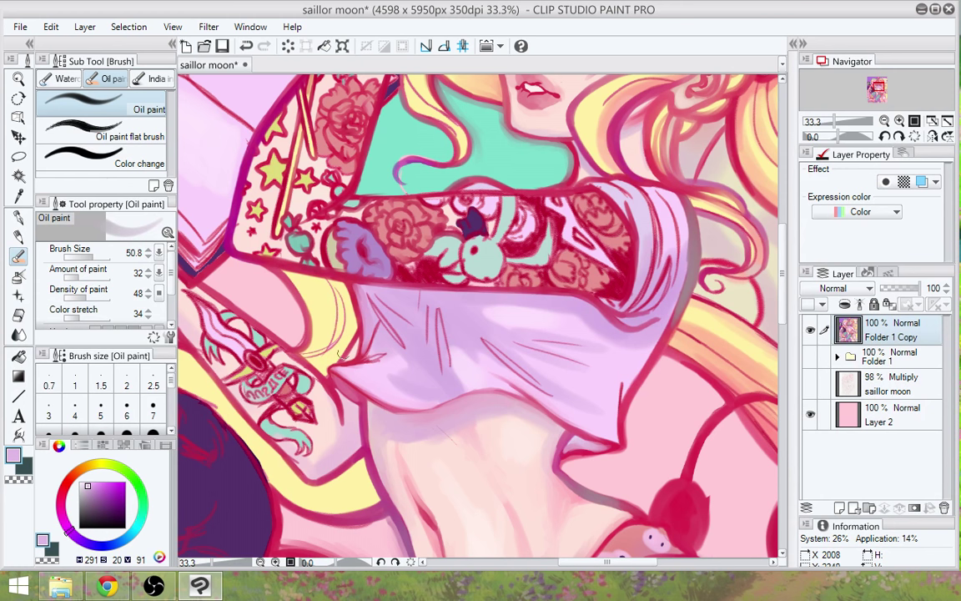
{"action": "left_click", "coordinate": [308, 313], "text": "alt"}
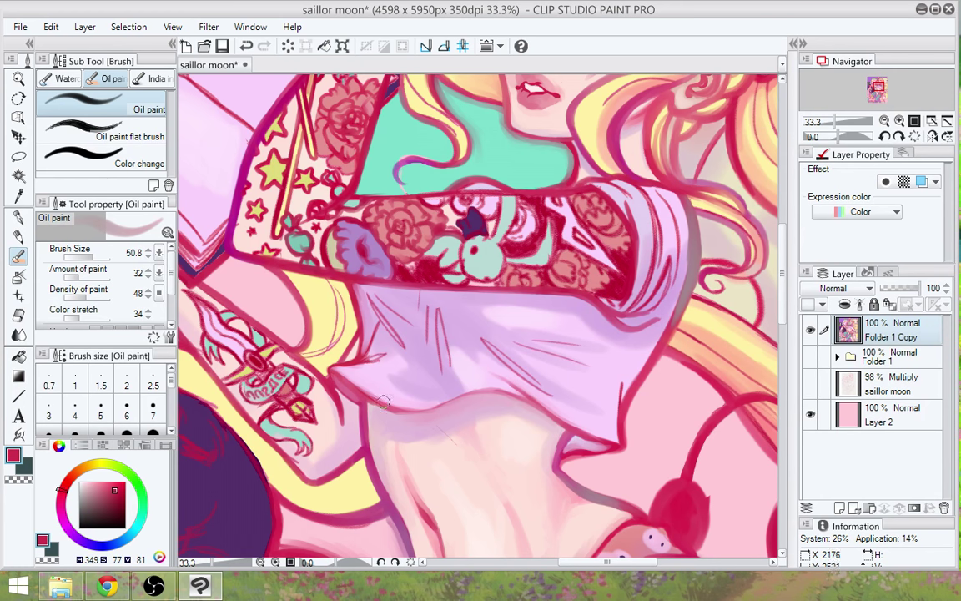
{"action": "key", "text": "ctrl+z"}
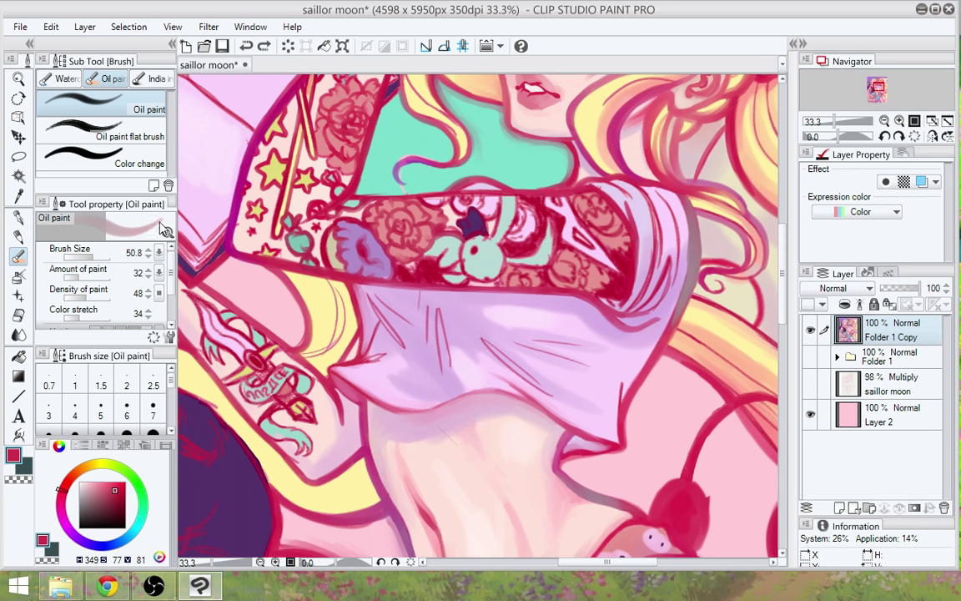
Set the Oil paint brush size to 26.8 and repaint the outline along the shirt's right edge in sampled crimson
{"action": "left_click_drag", "start_coordinate": [91, 257], "coordinate": [87, 257]}
{"action": "left_click_drag", "start_coordinate": [381, 406], "coordinate": [386, 401]}
{"action": "left_click_drag", "start_coordinate": [685, 379], "coordinate": [564, 413]}
{"action": "left_click", "coordinate": [564, 532], "text": "alt"}
{"action": "mouse_move", "coordinate": [557, 347]}
{"action": "left_mouse_down"}
{"action": "mouse_move", "coordinate": [523, 415]}
{"action": "mouse_move", "coordinate": [544, 372]}
{"action": "left_mouse_up"}
{"action": "key", "text": "ctrl+z"}
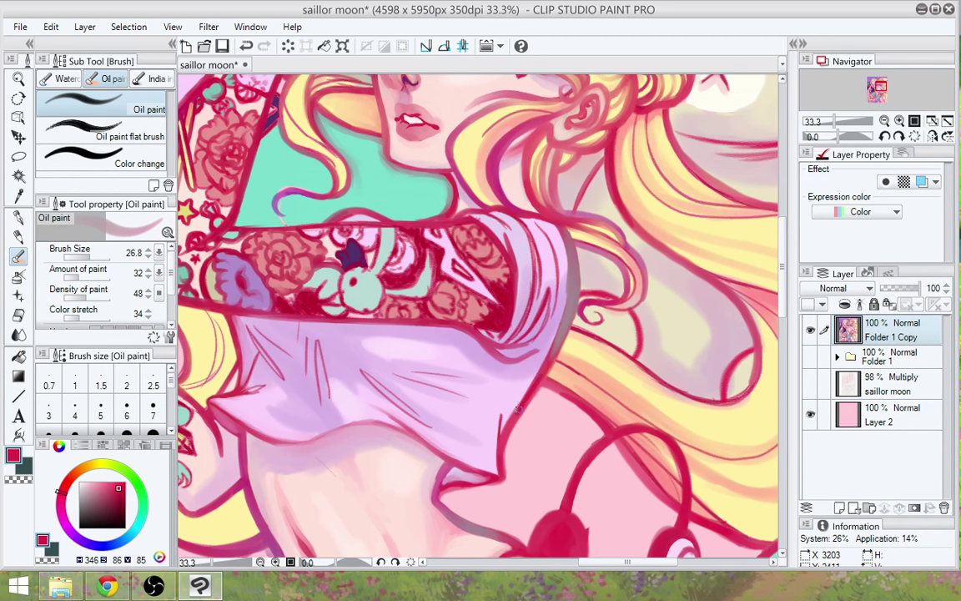
{"action": "left_click_drag", "start_coordinate": [521, 407], "coordinate": [552, 350]}
{"action": "left_click_drag", "start_coordinate": [535, 385], "coordinate": [562, 330]}
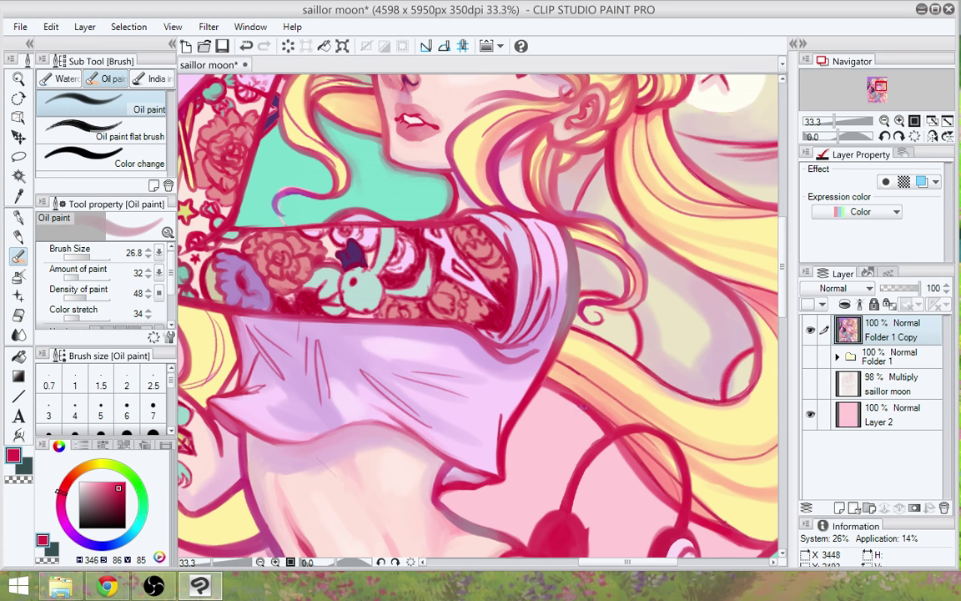
Sample light lilac from the shirt and paint over the rough fold lines at its left corner and across its front
{"action": "mouse_move", "coordinate": [598, 408]}
{"action": "left_mouse_down"}
{"action": "mouse_move", "coordinate": [602, 418]}
{"action": "mouse_move", "coordinate": [611, 398]}
{"action": "mouse_move", "coordinate": [549, 466]}
{"action": "left_mouse_up"}
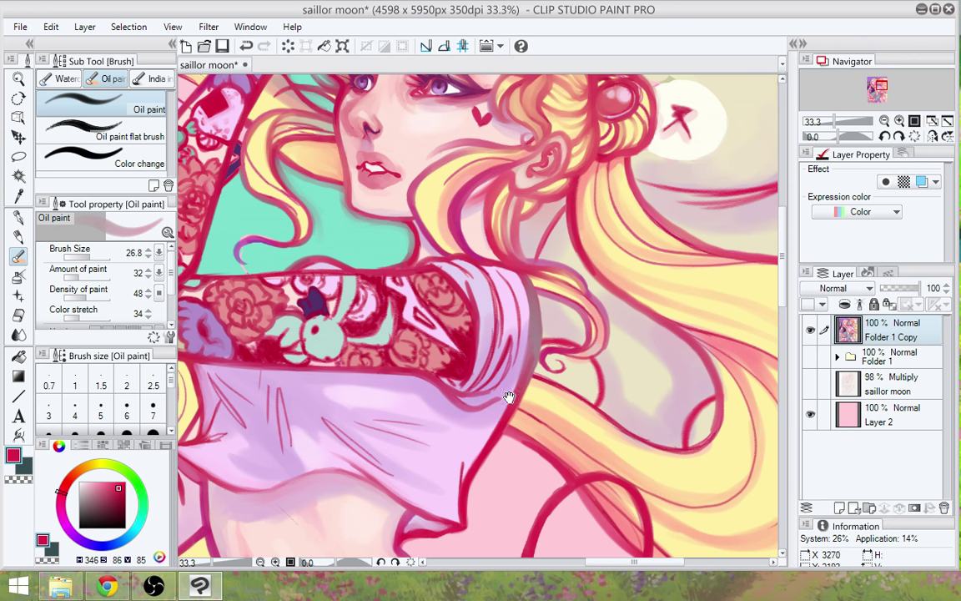
{"action": "left_click_drag", "start_coordinate": [509, 398], "coordinate": [616, 403]}
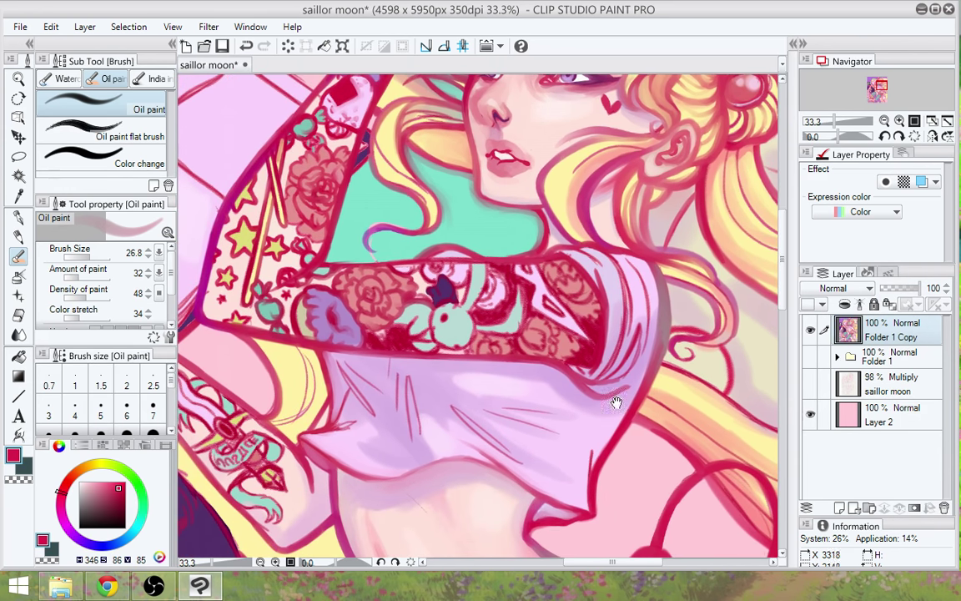
{"action": "left_click_drag", "start_coordinate": [573, 448], "coordinate": [589, 408]}
{"action": "left_click", "coordinate": [380, 381], "text": "alt"}
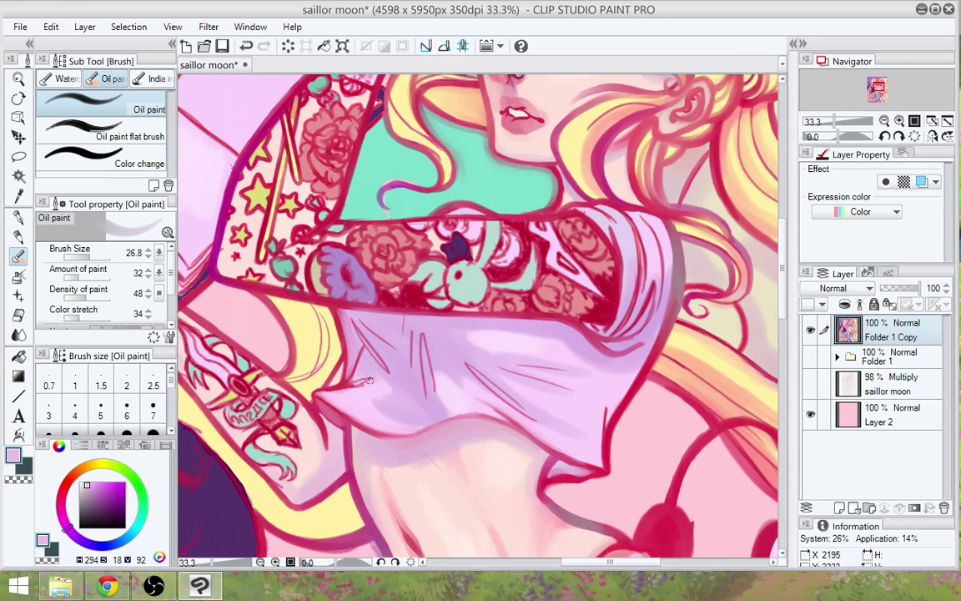
{"action": "left_click_drag", "start_coordinate": [367, 379], "coordinate": [362, 380]}
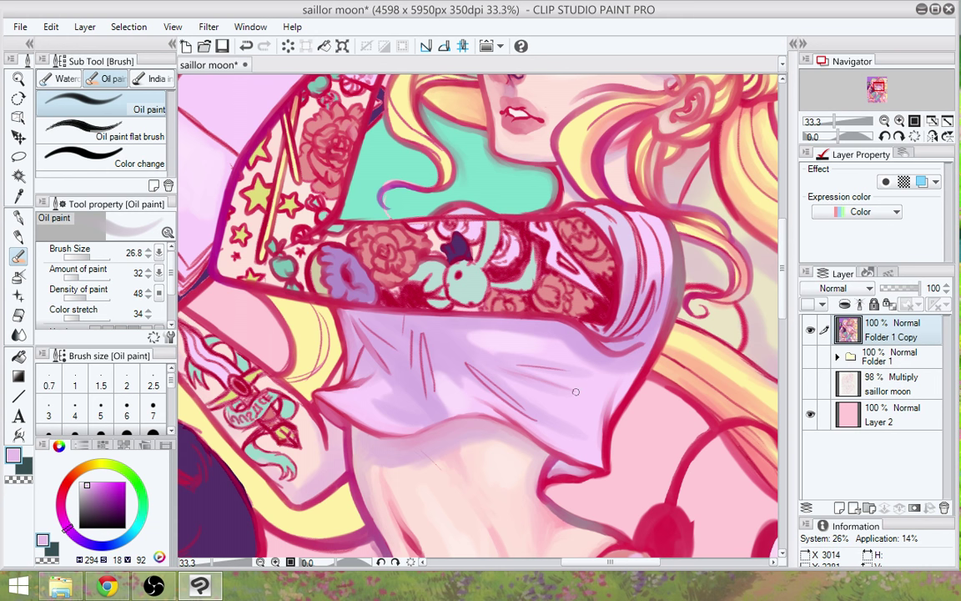
Sample crimson from the artwork and hatch a tapered fold shadow on the shirt's left front with the Mapping pen
{"action": "left_click_drag", "start_coordinate": [705, 428], "coordinate": [672, 486]}
{"action": "left_click", "coordinate": [669, 487], "text": "alt"}
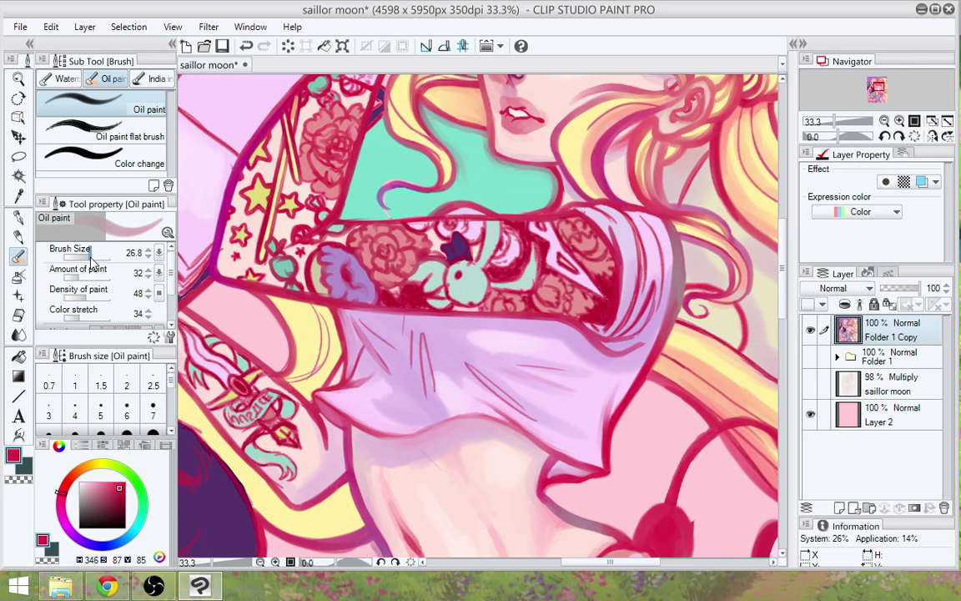
{"action": "key", "text": "p"}
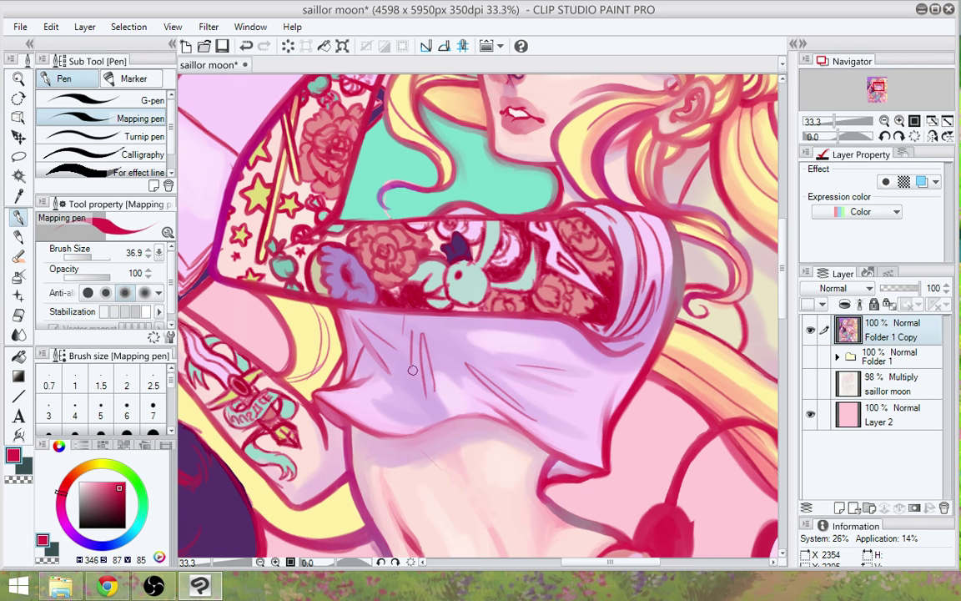
{"action": "mouse_move", "coordinate": [412, 369]}
{"action": "left_mouse_down"}
{"action": "mouse_move", "coordinate": [397, 404]}
{"action": "mouse_move", "coordinate": [409, 367]}
{"action": "mouse_move", "coordinate": [420, 405]}
{"action": "mouse_move", "coordinate": [409, 396]}
{"action": "left_mouse_up"}
Set the Oil paint brush size to 82.0 and blend the crimson hatching into the fabric, softening it with sampled lilac
{"action": "left_click", "coordinate": [22, 257]}
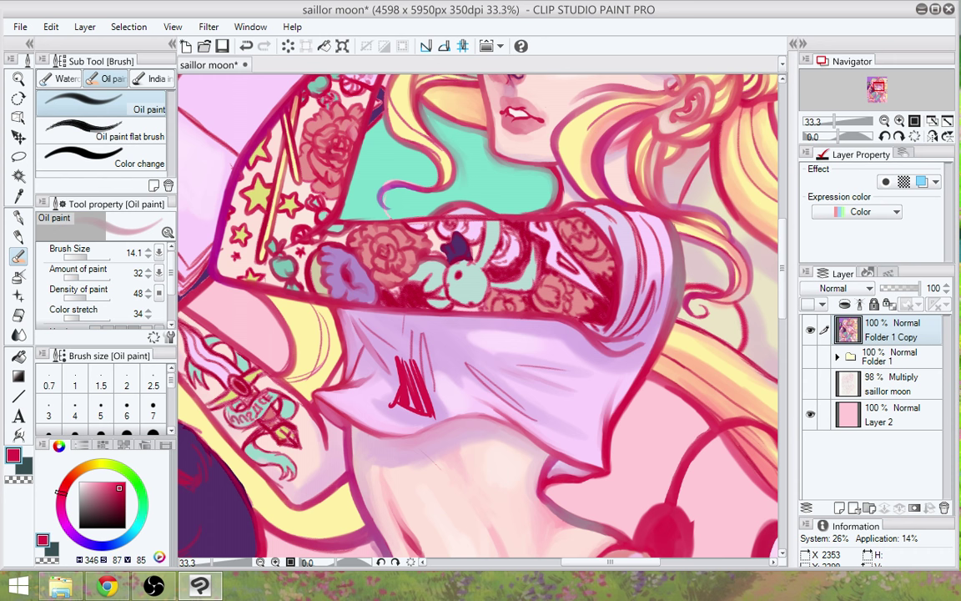
{"action": "left_click", "coordinate": [95, 257]}
{"action": "mouse_move", "coordinate": [417, 377]}
{"action": "left_mouse_down"}
{"action": "mouse_move", "coordinate": [415, 401]}
{"action": "mouse_move", "coordinate": [399, 359]}
{"action": "mouse_move", "coordinate": [406, 386]}
{"action": "mouse_move", "coordinate": [411, 369]}
{"action": "mouse_move", "coordinate": [408, 407]}
{"action": "left_mouse_up"}
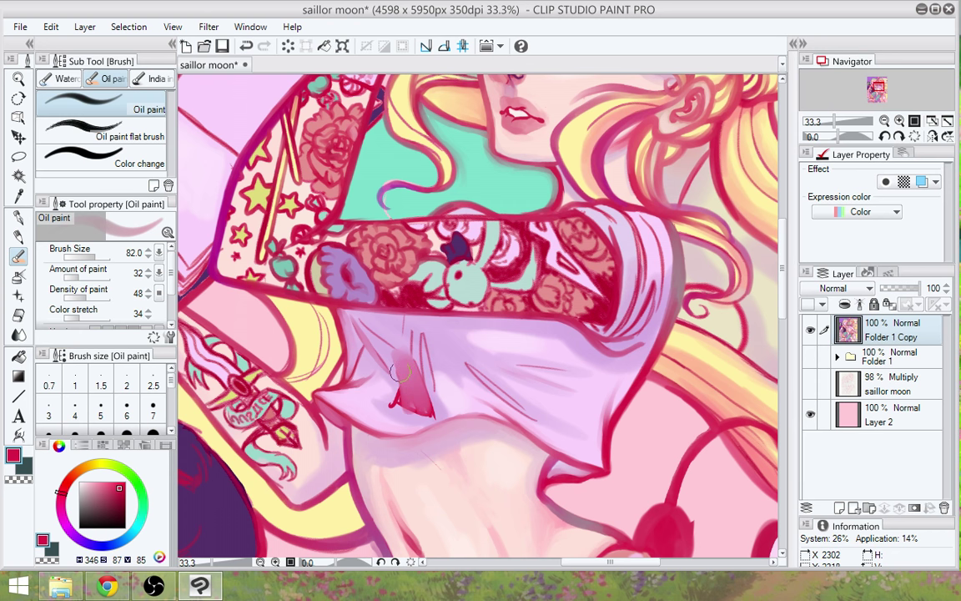
{"action": "left_click", "coordinate": [342, 363], "text": "alt"}
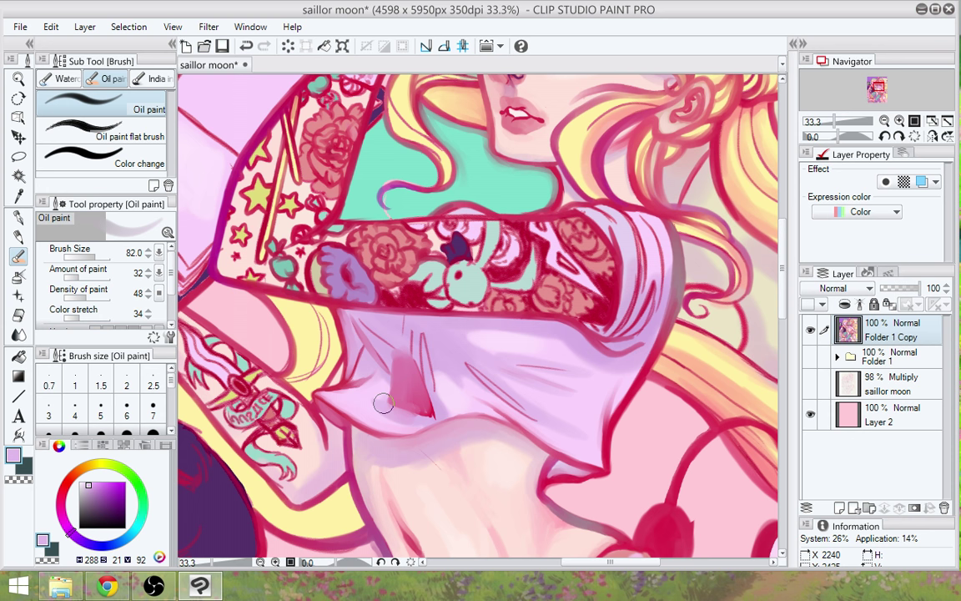
{"action": "mouse_move", "coordinate": [383, 403]}
{"action": "left_mouse_down"}
{"action": "mouse_move", "coordinate": [420, 413]}
{"action": "mouse_move", "coordinate": [383, 397]}
{"action": "mouse_move", "coordinate": [402, 406]}
{"action": "mouse_move", "coordinate": [382, 404]}
{"action": "mouse_move", "coordinate": [403, 382]}
{"action": "mouse_move", "coordinate": [408, 408]}
{"action": "mouse_move", "coordinate": [415, 401]}
{"action": "mouse_move", "coordinate": [418, 414]}
{"action": "mouse_move", "coordinate": [429, 411]}
{"action": "mouse_move", "coordinate": [415, 390]}
{"action": "mouse_move", "coordinate": [417, 400]}
{"action": "mouse_move", "coordinate": [393, 396]}
{"action": "mouse_move", "coordinate": [388, 407]}
{"action": "mouse_move", "coordinate": [390, 397]}
{"action": "mouse_move", "coordinate": [394, 411]}
{"action": "mouse_move", "coordinate": [384, 404]}
{"action": "mouse_move", "coordinate": [407, 391]}
{"action": "mouse_move", "coordinate": [410, 409]}
{"action": "mouse_move", "coordinate": [391, 360]}
{"action": "mouse_move", "coordinate": [409, 409]}
{"action": "mouse_move", "coordinate": [405, 360]}
{"action": "mouse_move", "coordinate": [431, 420]}
{"action": "mouse_move", "coordinate": [424, 409]}
{"action": "mouse_move", "coordinate": [412, 416]}
{"action": "mouse_move", "coordinate": [430, 414]}
{"action": "mouse_move", "coordinate": [423, 392]}
{"action": "mouse_move", "coordinate": [436, 418]}
{"action": "mouse_move", "coordinate": [420, 332]}
{"action": "mouse_move", "coordinate": [429, 396]}
{"action": "left_mouse_up"}
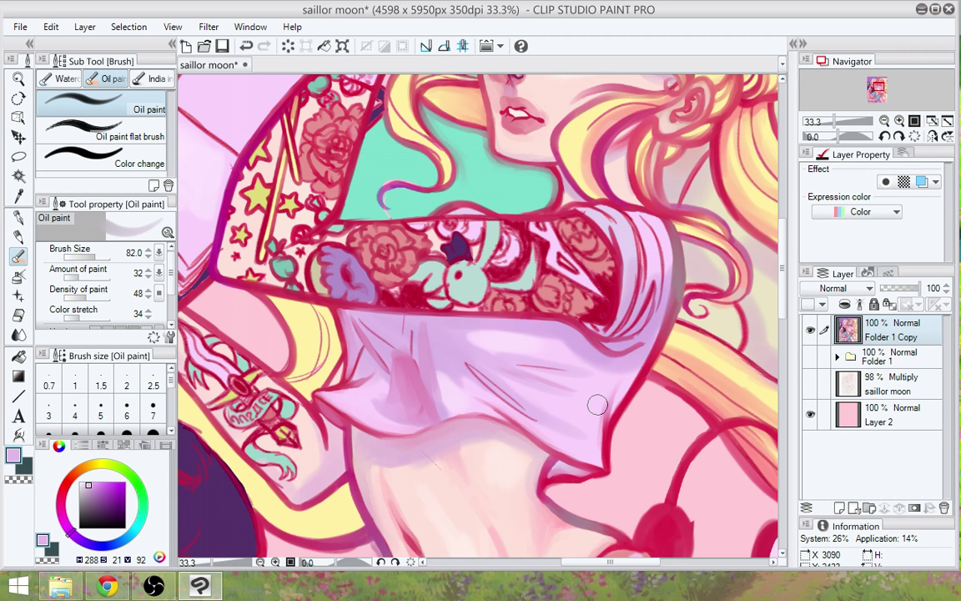
Paint sampled lilac and pale pink over and around the fold shadow to cover nearby line marks and shape it
{"action": "left_click", "coordinate": [439, 334], "text": "alt"}
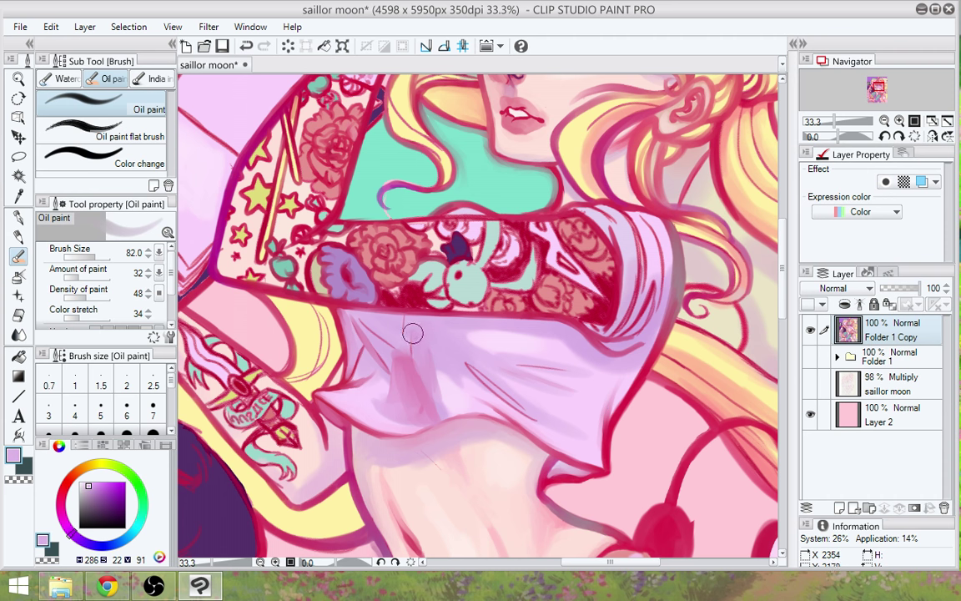
{"action": "left_click_drag", "start_coordinate": [412, 342], "coordinate": [430, 409]}
{"action": "left_click_drag", "start_coordinate": [420, 370], "coordinate": [425, 413]}
{"action": "left_click", "coordinate": [361, 397], "text": "alt"}
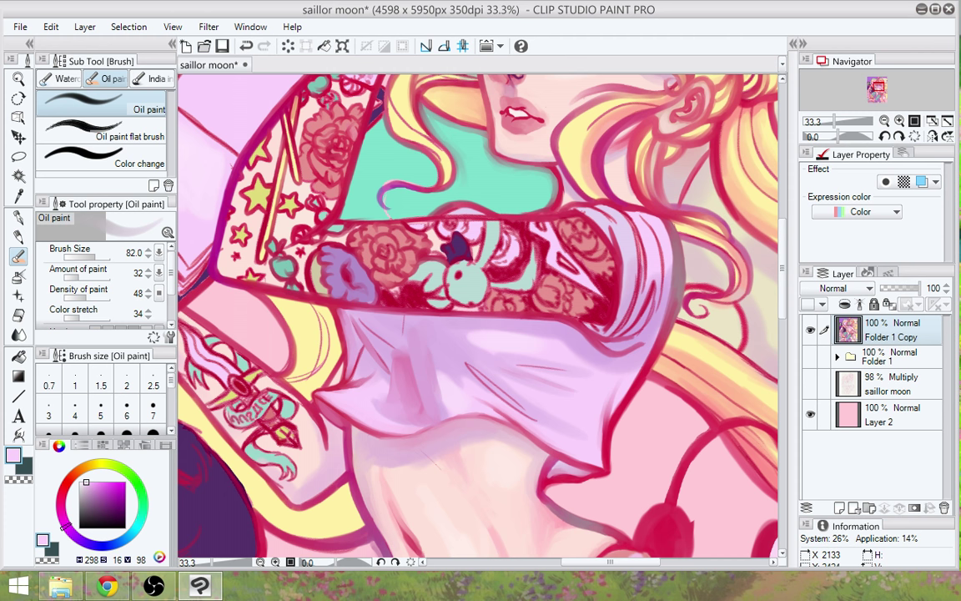
{"action": "mouse_move", "coordinate": [417, 423]}
{"action": "left_mouse_down"}
{"action": "mouse_move", "coordinate": [444, 413]}
{"action": "mouse_move", "coordinate": [429, 410]}
{"action": "mouse_move", "coordinate": [432, 420]}
{"action": "left_mouse_up"}
{"action": "left_click_drag", "start_coordinate": [411, 365], "coordinate": [430, 404]}
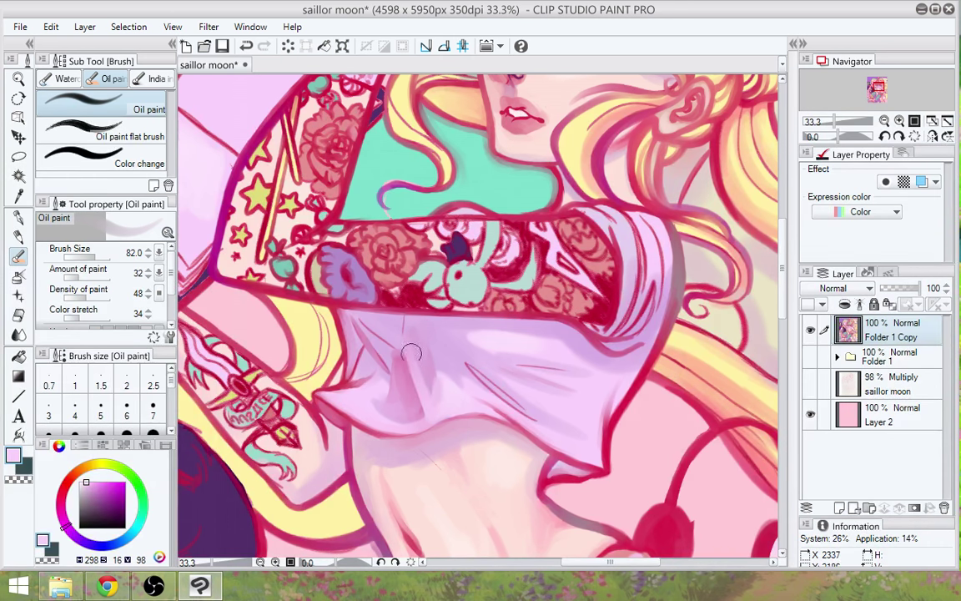
Refine the shirt's left fold with sampled mauve and pale lilac, smoothing its edges and covering the thin lines above it
{"action": "left_click", "coordinate": [420, 396], "text": "alt"}
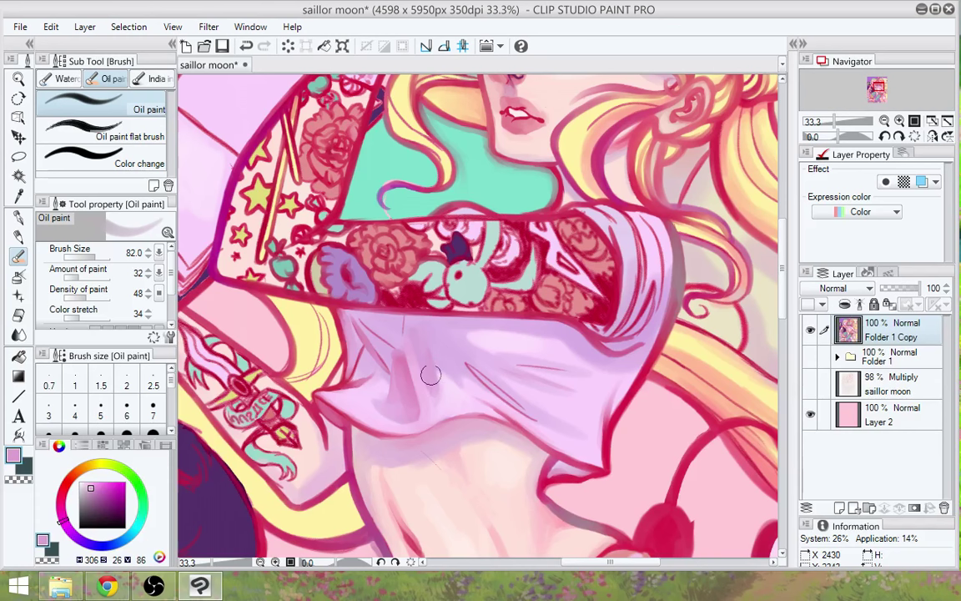
{"action": "left_click_drag", "start_coordinate": [432, 374], "coordinate": [439, 416]}
{"action": "left_click", "coordinate": [419, 381], "text": "alt"}
{"action": "left_click", "coordinate": [455, 406], "text": "alt"}
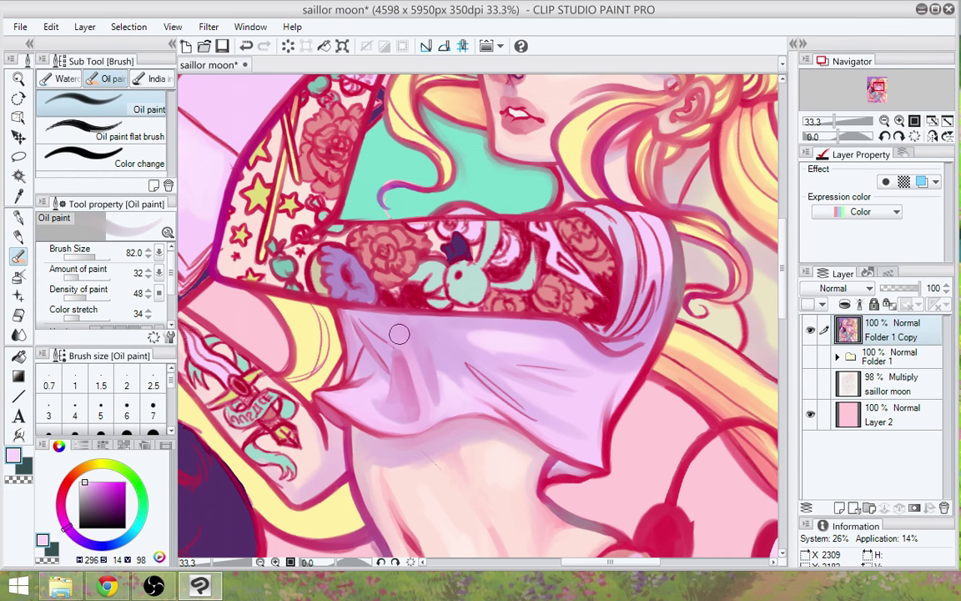
{"action": "left_click_drag", "start_coordinate": [399, 336], "coordinate": [422, 406]}
{"action": "mouse_move", "coordinate": [397, 339]}
{"action": "left_mouse_down"}
{"action": "mouse_move", "coordinate": [380, 326]}
{"action": "mouse_move", "coordinate": [399, 350]}
{"action": "mouse_move", "coordinate": [343, 298]}
{"action": "mouse_move", "coordinate": [393, 351]}
{"action": "mouse_move", "coordinate": [372, 326]}
{"action": "mouse_move", "coordinate": [380, 386]}
{"action": "mouse_move", "coordinate": [338, 315]}
{"action": "mouse_move", "coordinate": [370, 336]}
{"action": "left_mouse_up"}
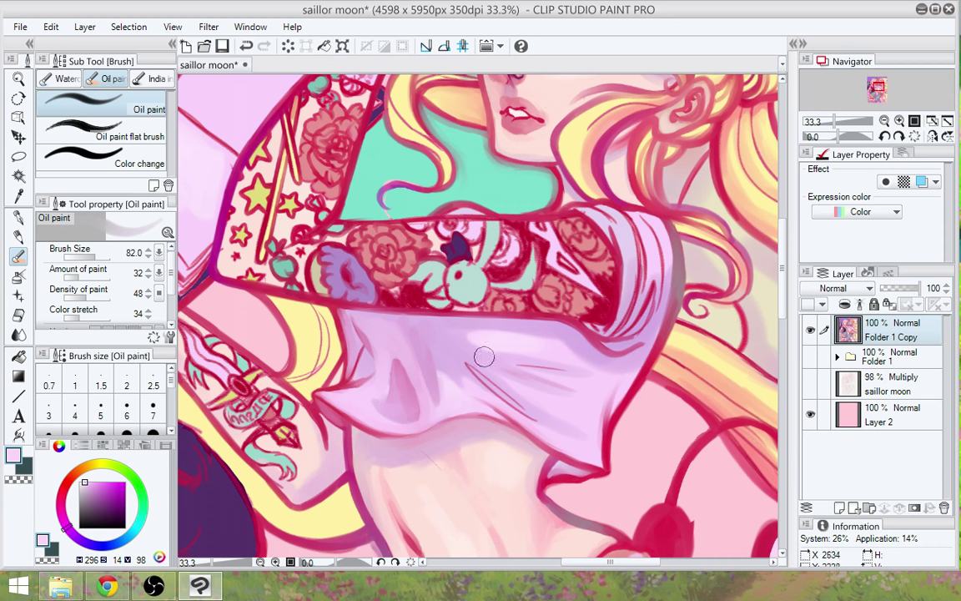
Shade the shirt's left edge with sampled crimson and soften the diagonal fold lines on its front with sampled lilac and mauve
{"action": "left_click", "coordinate": [304, 350], "text": "alt"}
{"action": "left_click_drag", "start_coordinate": [336, 346], "coordinate": [363, 370]}
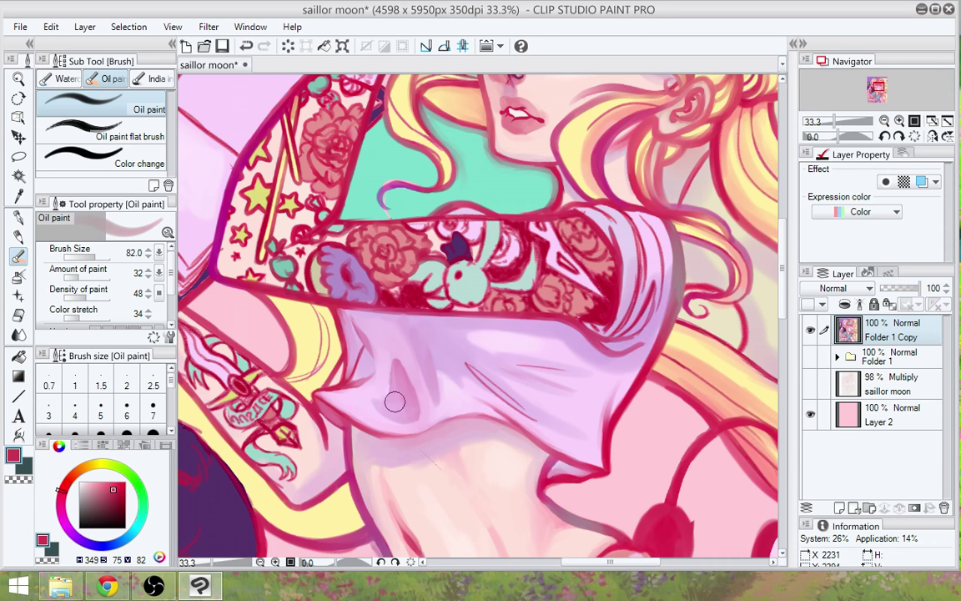
{"action": "mouse_move", "coordinate": [421, 328]}
{"action": "left_mouse_down"}
{"action": "mouse_move", "coordinate": [515, 402]}
{"action": "mouse_move", "coordinate": [460, 349]}
{"action": "mouse_move", "coordinate": [521, 422]}
{"action": "left_mouse_up"}
{"action": "left_click", "coordinate": [448, 330], "text": "alt"}
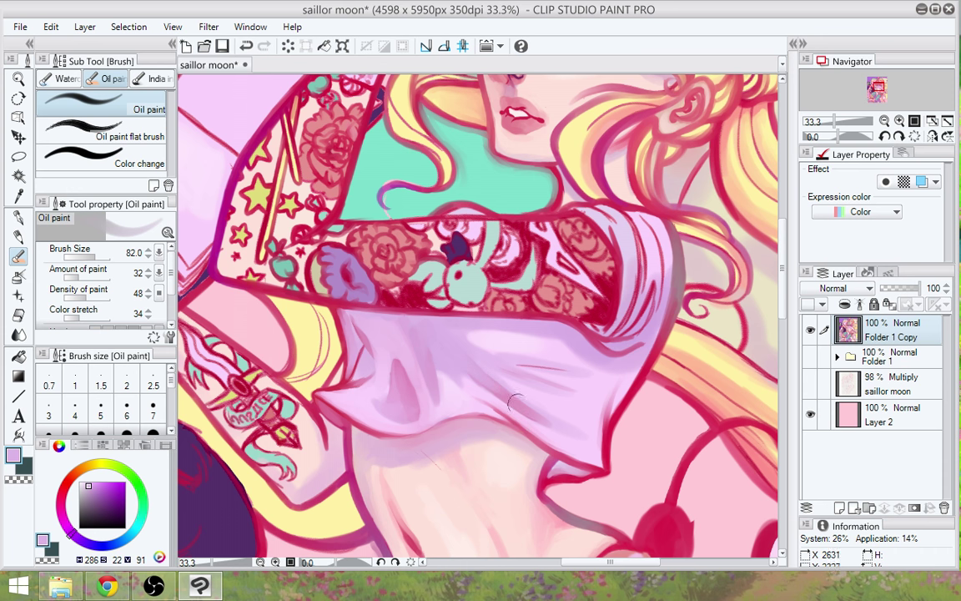
{"action": "left_click", "coordinate": [513, 397], "text": "alt"}
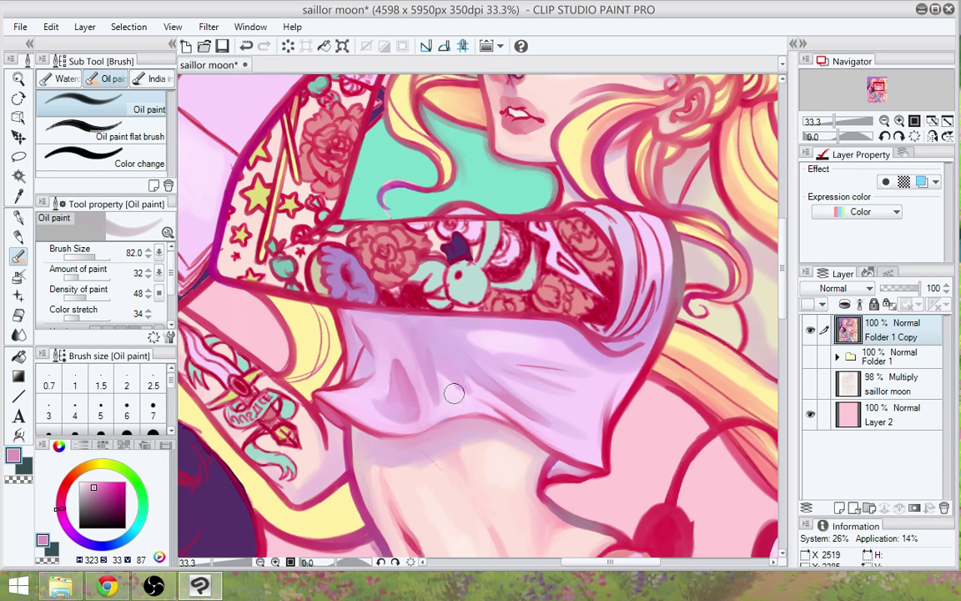
{"action": "left_click", "coordinate": [413, 355], "text": "alt"}
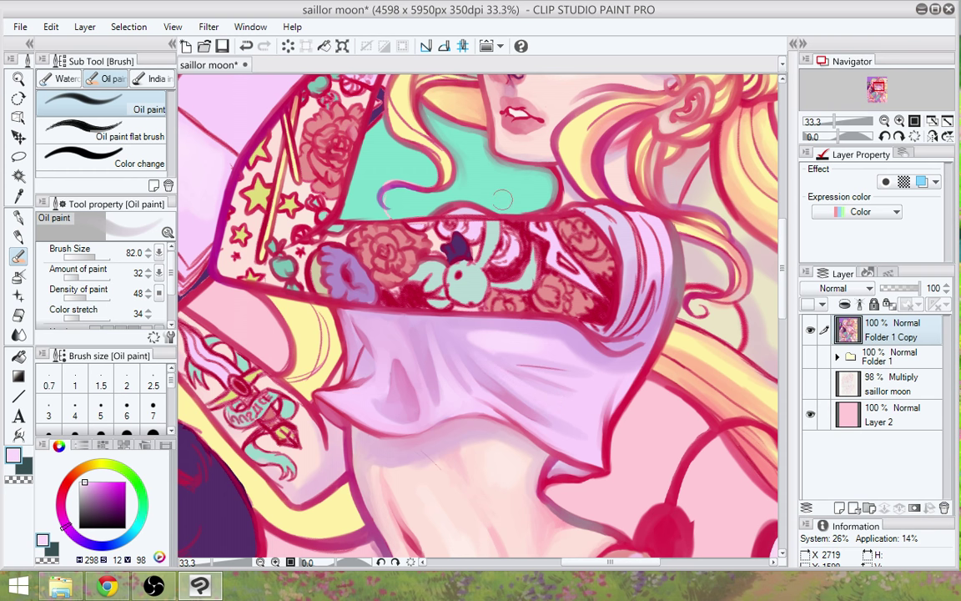
Sample pale lilac and brighten the shirt fabric below the tattooed arm, smoothing it around the folds toward the sleeve
{"action": "left_click_drag", "start_coordinate": [613, 423], "coordinate": [553, 409]}
{"action": "left_click_drag", "start_coordinate": [445, 310], "coordinate": [439, 317]}
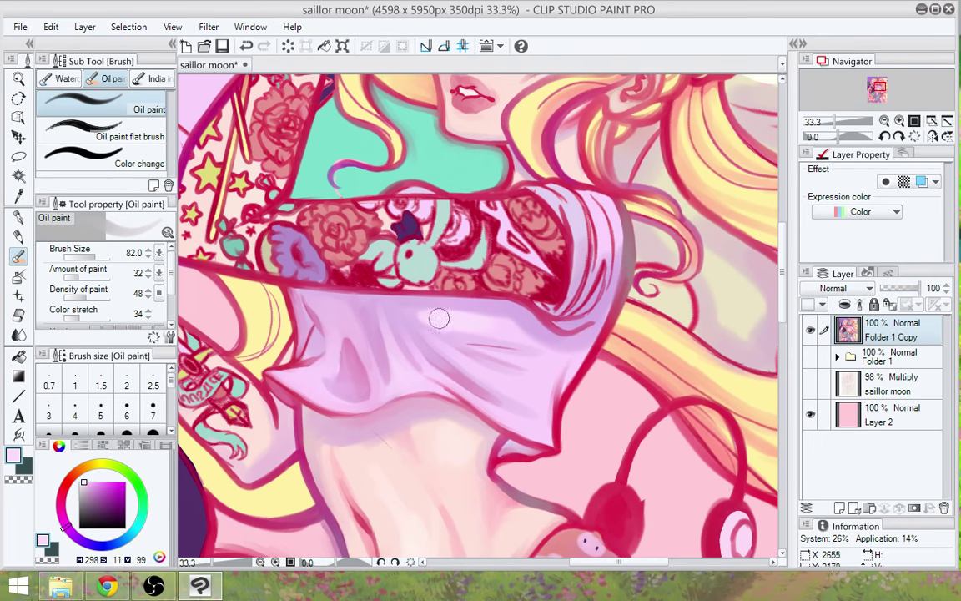
{"action": "left_click", "coordinate": [438, 317], "text": "alt"}
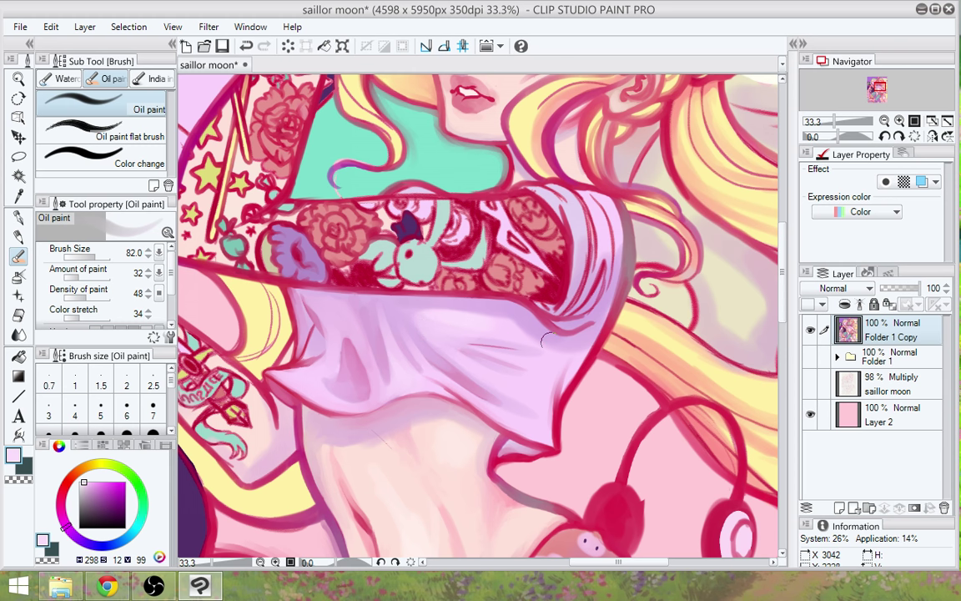
{"action": "left_click_drag", "start_coordinate": [408, 314], "coordinate": [424, 332]}
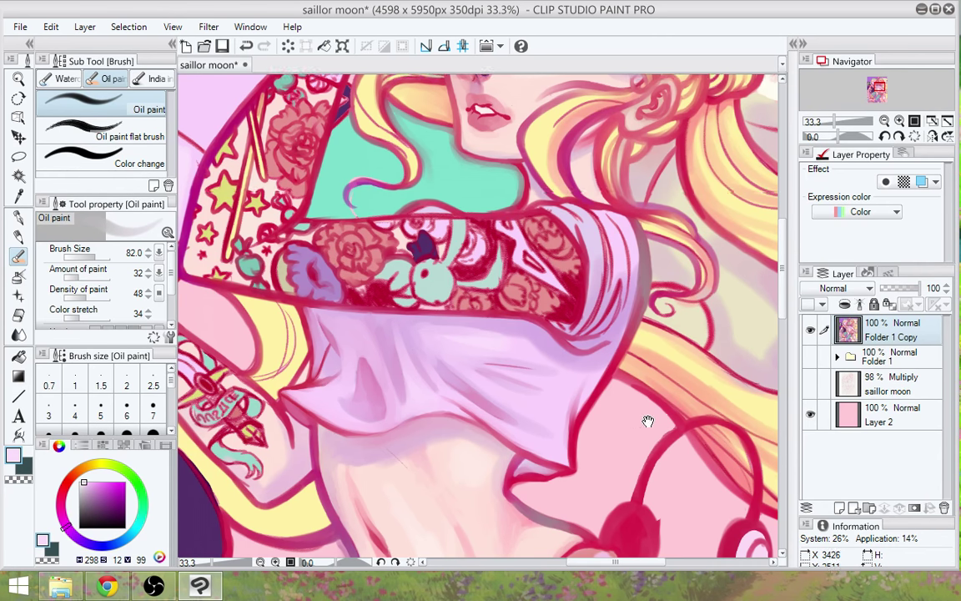
Examine the shirt's folds and sleeve both close up and in relation to the whole upper figure
{"action": "left_click_drag", "start_coordinate": [649, 420], "coordinate": [700, 377]}
{"action": "scroll", "coordinate": [655, 377], "scroll_direction": "down", "scroll_amount": 2}
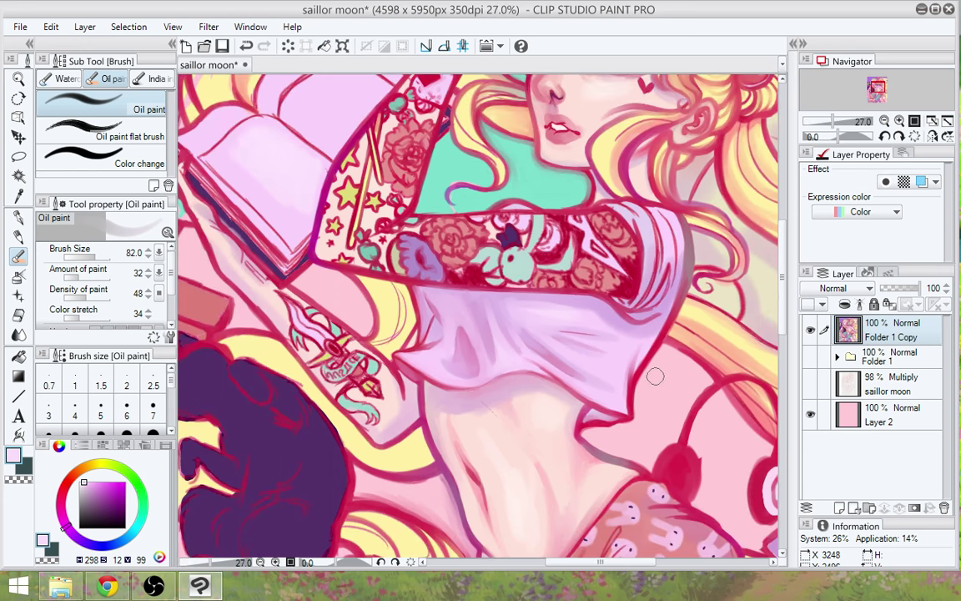
{"action": "scroll", "coordinate": [655, 383], "scroll_direction": "down", "scroll_amount": 1}
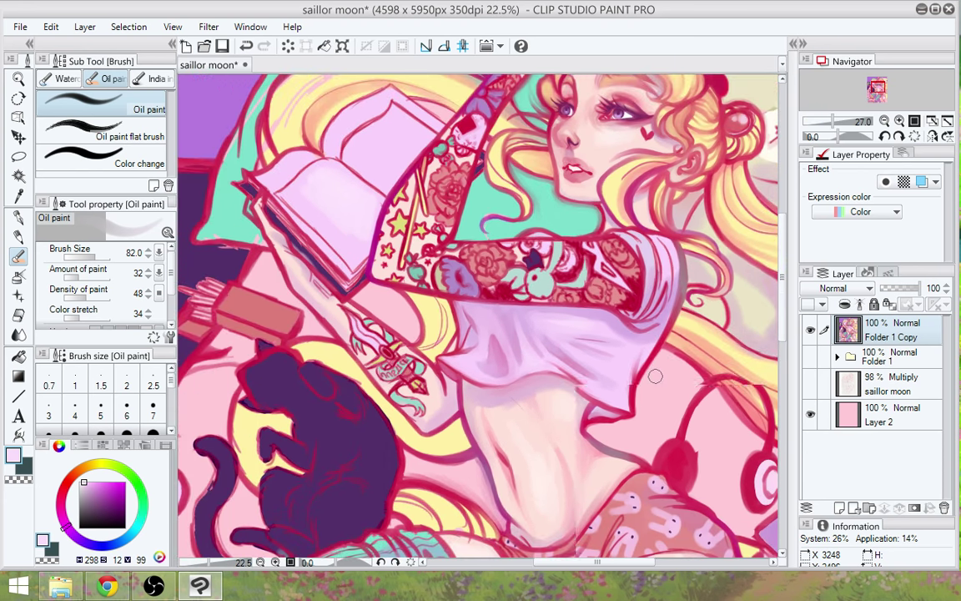
{"action": "scroll", "coordinate": [655, 377], "scroll_direction": "up", "scroll_amount": 2}
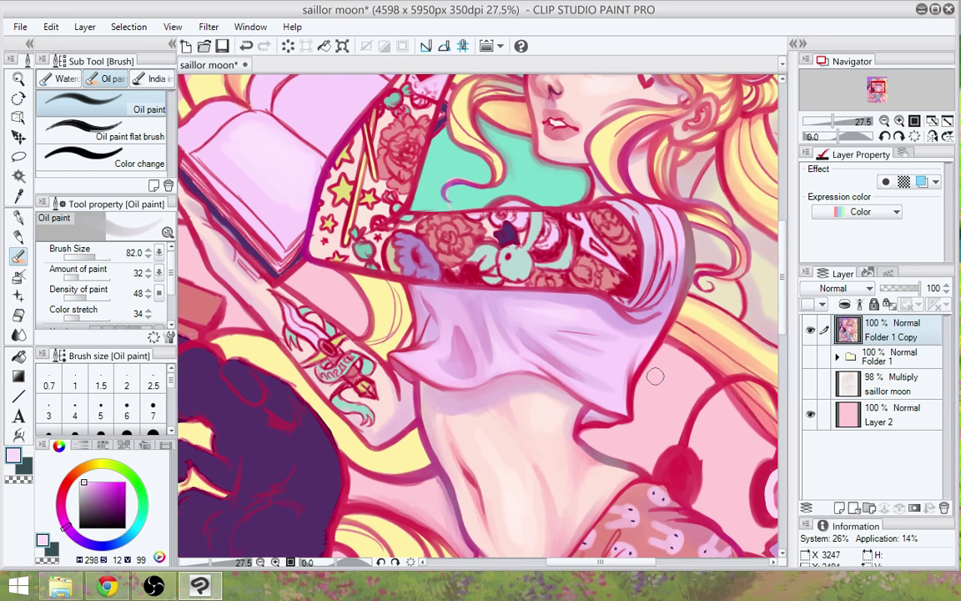
{"action": "scroll", "coordinate": [655, 377], "scroll_direction": "up", "scroll_amount": 3}
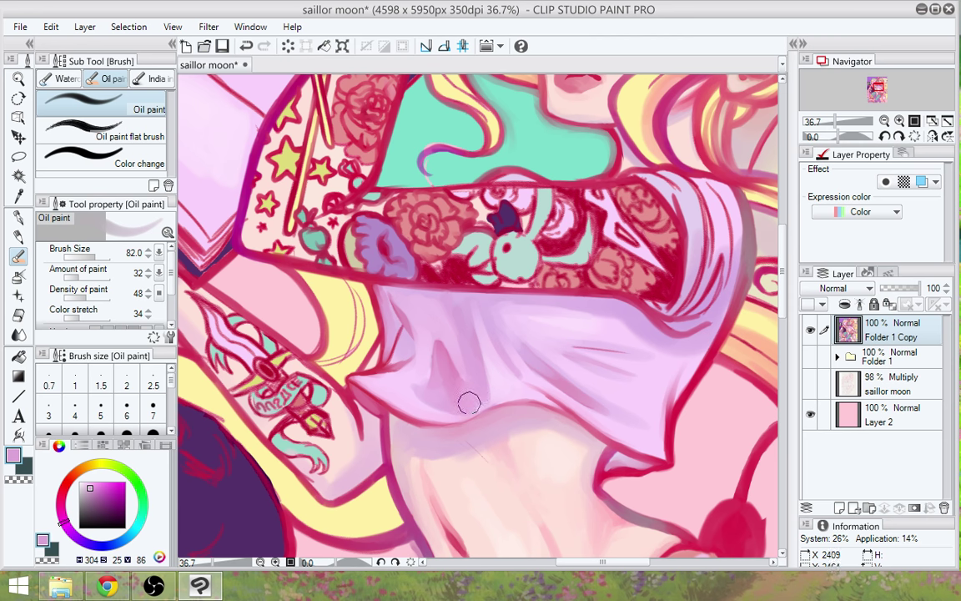
{"action": "scroll", "coordinate": [602, 383], "scroll_direction": "down", "scroll_amount": 3}
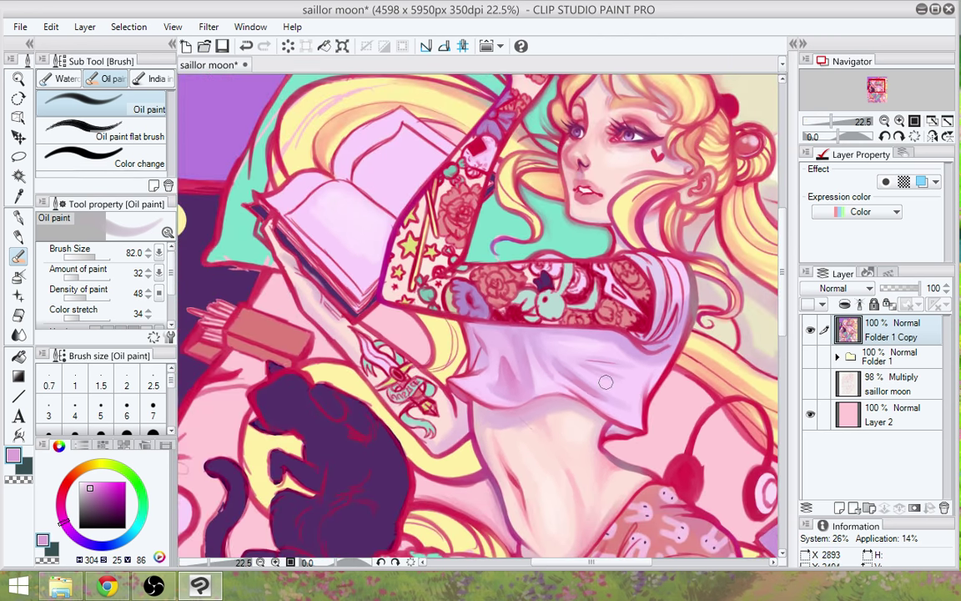
{"action": "mouse_move", "coordinate": [674, 317]}
{"action": "left_mouse_down"}
{"action": "mouse_move", "coordinate": [588, 338]}
{"action": "mouse_move", "coordinate": [599, 317]}
{"action": "left_mouse_up"}
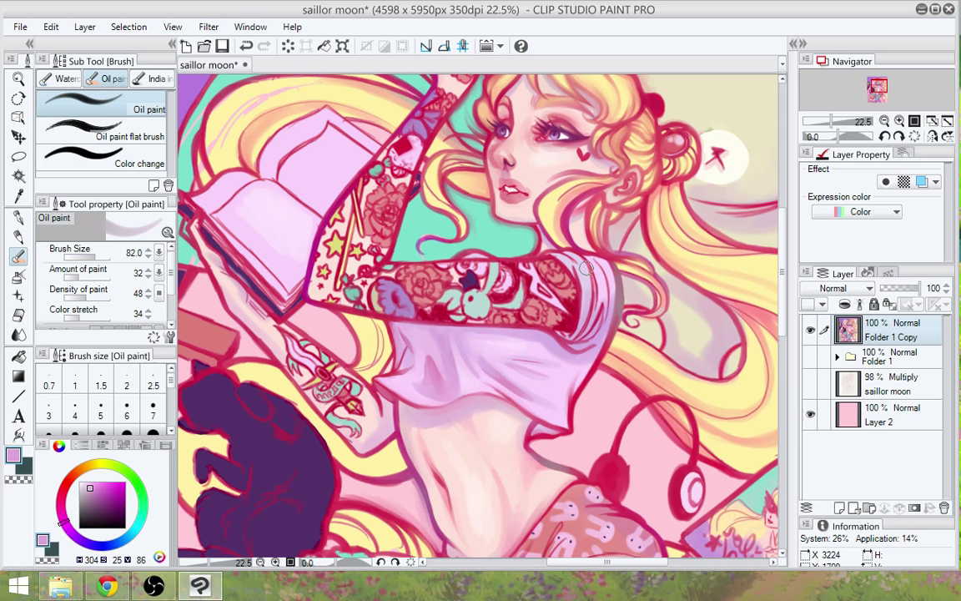
{"action": "left_click_drag", "start_coordinate": [635, 274], "coordinate": [610, 302]}
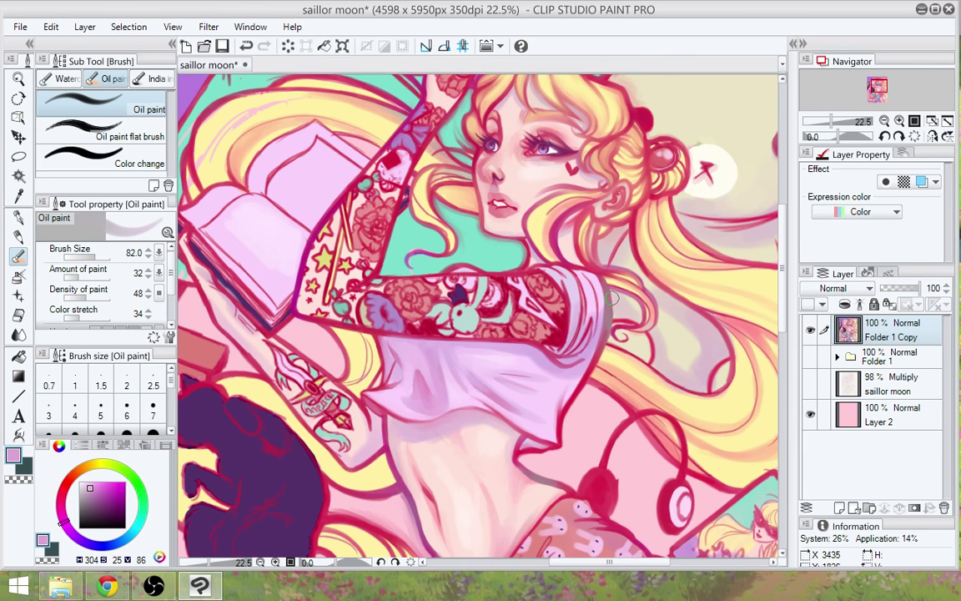
{"action": "scroll", "coordinate": [611, 298], "scroll_direction": "up", "scroll_amount": 1}
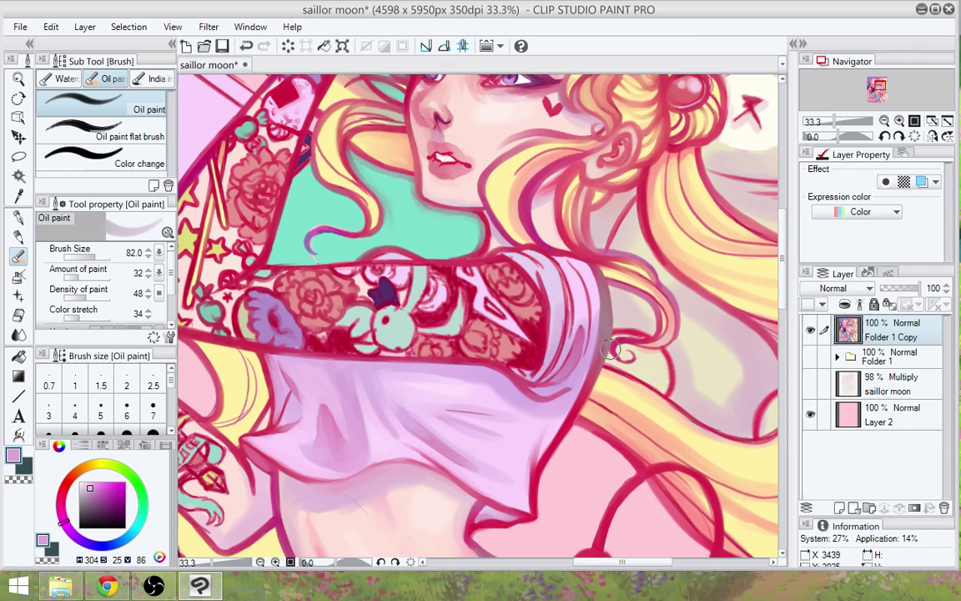
Undo the last brush stroke and save the illustration
{"action": "key", "text": "ctrl+z"}
{"action": "left_click", "coordinate": [21, 27]}
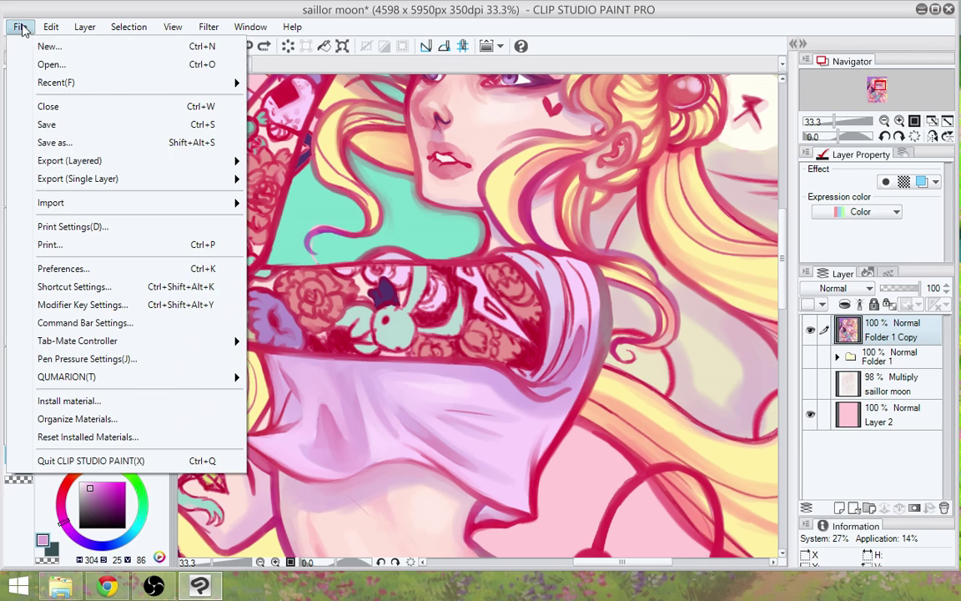
{"action": "left_click", "coordinate": [123, 142]}
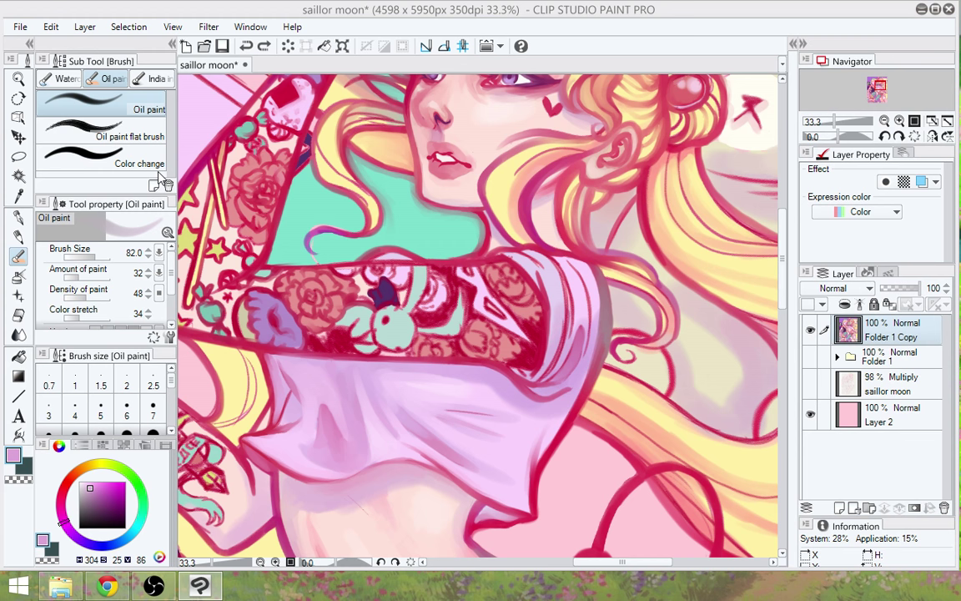
{"action": "key", "text": "ctrl+s"}
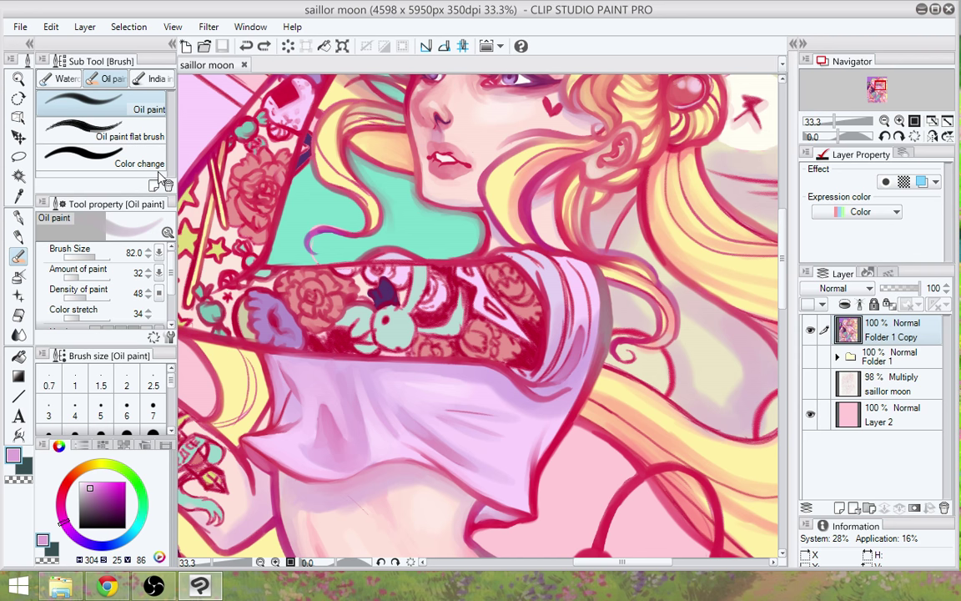
Sample the pale skin tone and touch up the skin inside the elbow outline beside the star tattoos
{"action": "left_click_drag", "start_coordinate": [463, 442], "coordinate": [590, 473]}
{"action": "left_click_drag", "start_coordinate": [349, 385], "coordinate": [376, 447]}
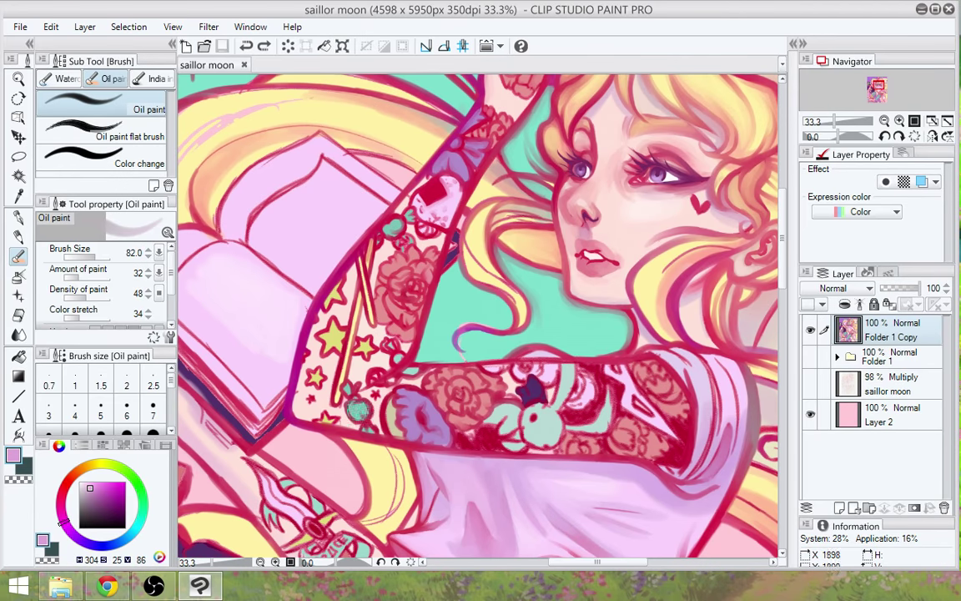
{"action": "left_click", "coordinate": [300, 397], "text": "alt"}
{"action": "mouse_move", "coordinate": [300, 397]}
{"action": "left_mouse_down"}
{"action": "mouse_move", "coordinate": [305, 390]}
{"action": "mouse_move", "coordinate": [298, 411]}
{"action": "left_mouse_up"}
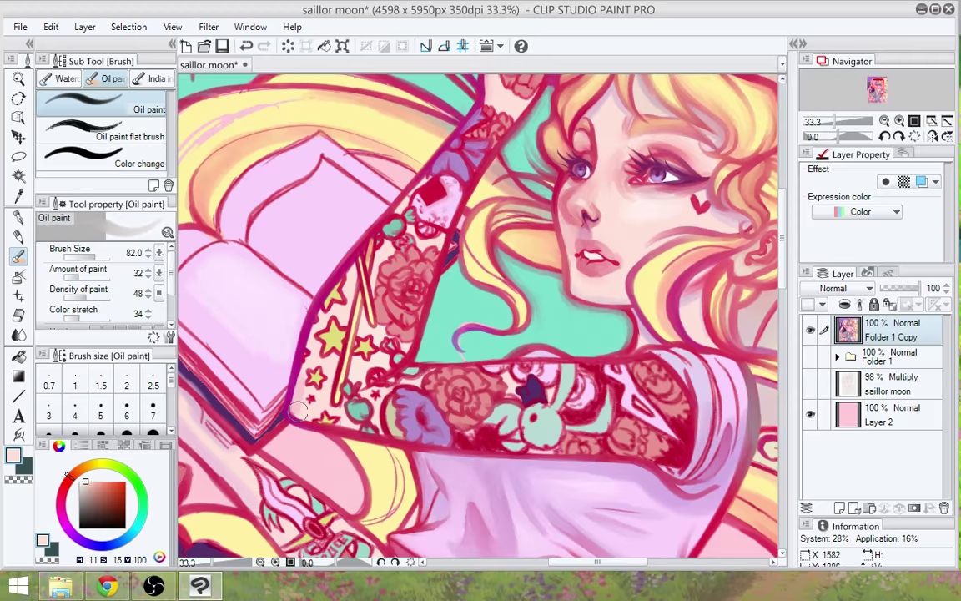
Sample the background pink and clean up the area outside the waist's left outline
{"action": "left_click_drag", "start_coordinate": [646, 480], "coordinate": [551, 313]}
{"action": "left_click_drag", "start_coordinate": [571, 452], "coordinate": [614, 402]}
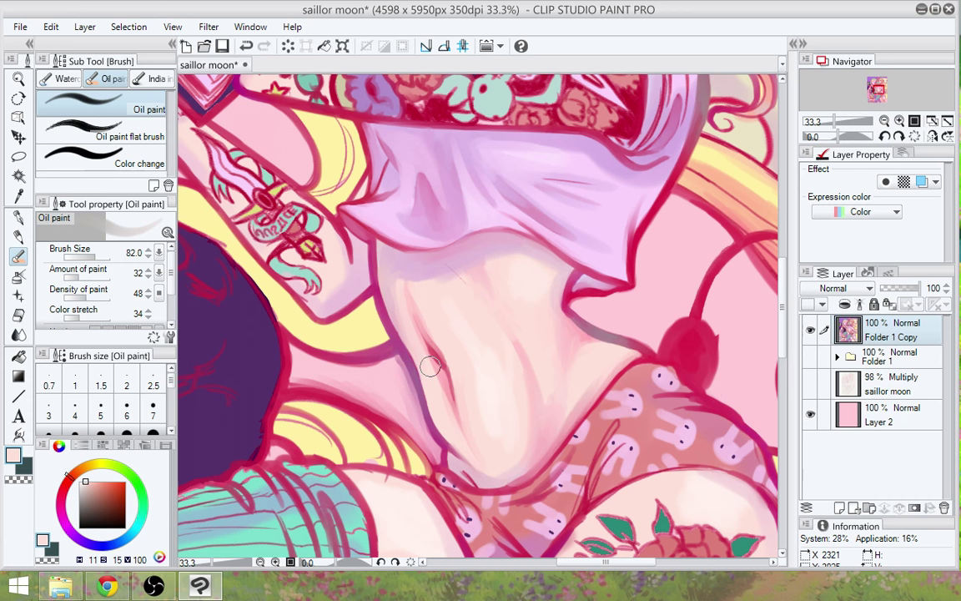
{"action": "left_click", "coordinate": [397, 369], "text": "alt"}
{"action": "mouse_move", "coordinate": [398, 368]}
{"action": "left_mouse_down"}
{"action": "mouse_move", "coordinate": [412, 412]}
{"action": "mouse_move", "coordinate": [392, 386]}
{"action": "mouse_move", "coordinate": [399, 405]}
{"action": "left_mouse_up"}
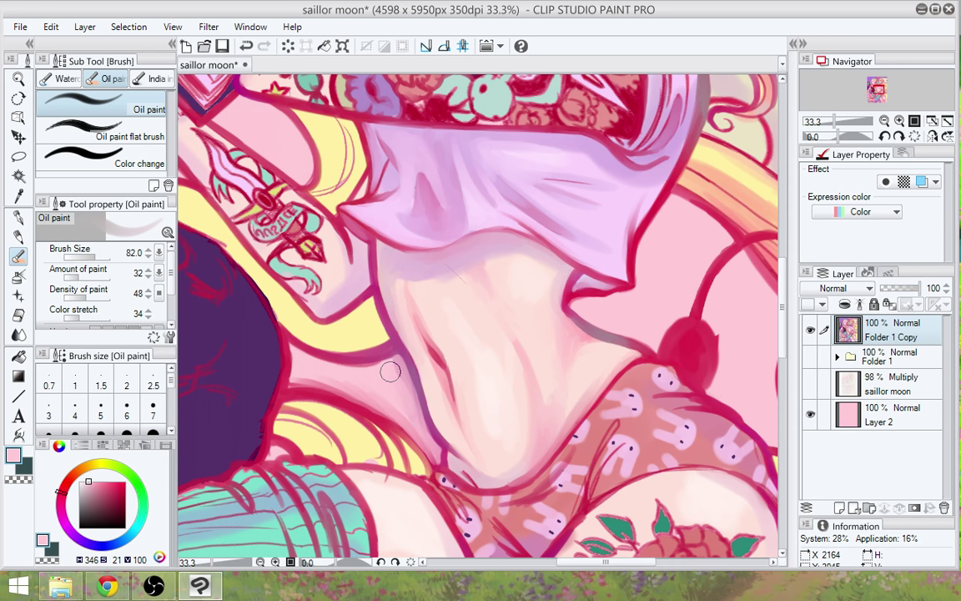
Examine the overall composition from the waist and legs up to the hair and pillow for areas needing work
{"action": "left_click_drag", "start_coordinate": [581, 478], "coordinate": [466, 494]}
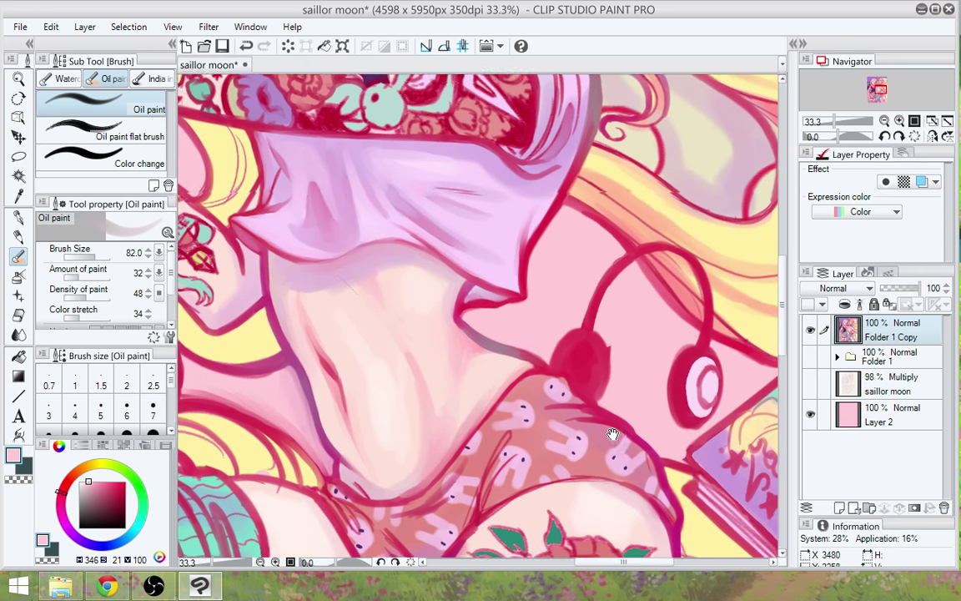
{"action": "left_click_drag", "start_coordinate": [613, 434], "coordinate": [633, 322]}
{"action": "scroll", "coordinate": [562, 328], "scroll_direction": "down", "scroll_amount": 2}
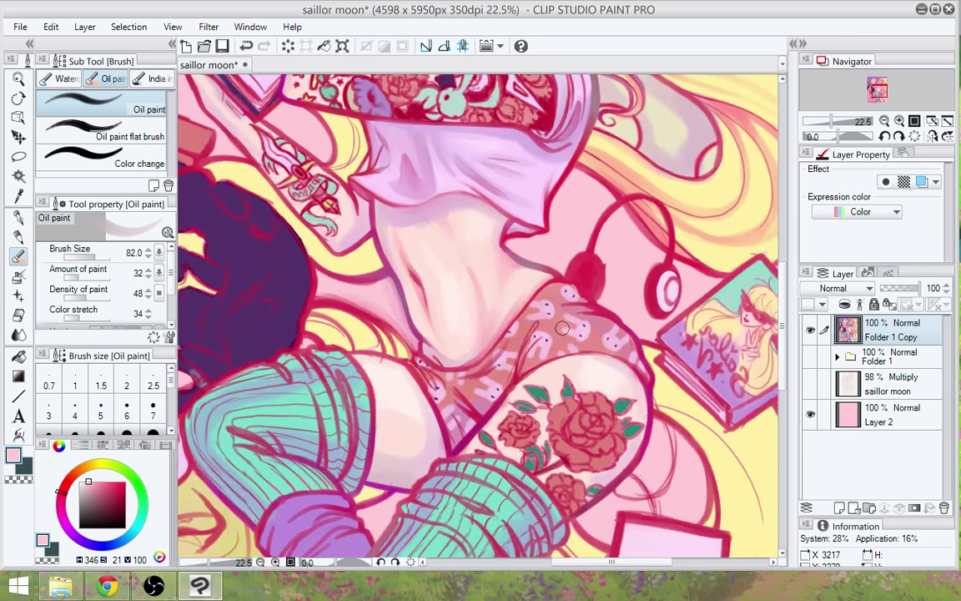
{"action": "left_click_drag", "start_coordinate": [622, 218], "coordinate": [580, 322]}
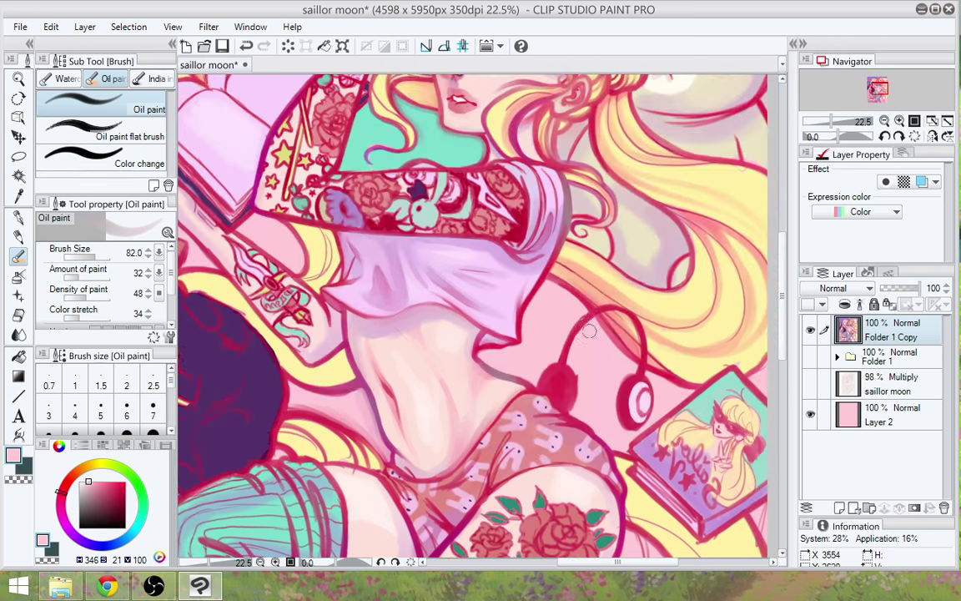
{"action": "left_click_drag", "start_coordinate": [552, 421], "coordinate": [539, 471]}
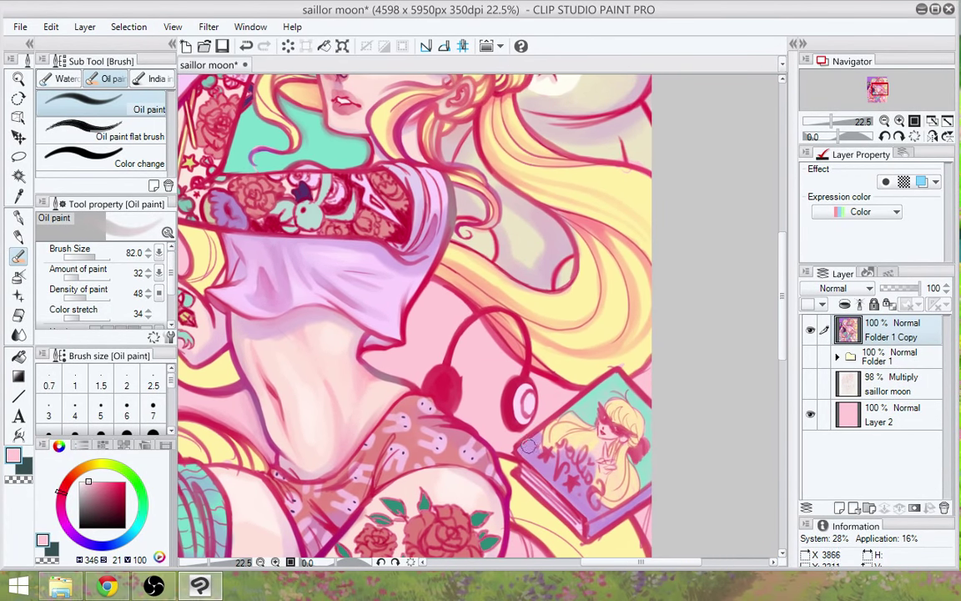
{"action": "scroll", "coordinate": [526, 442], "scroll_direction": "down", "scroll_amount": 3}
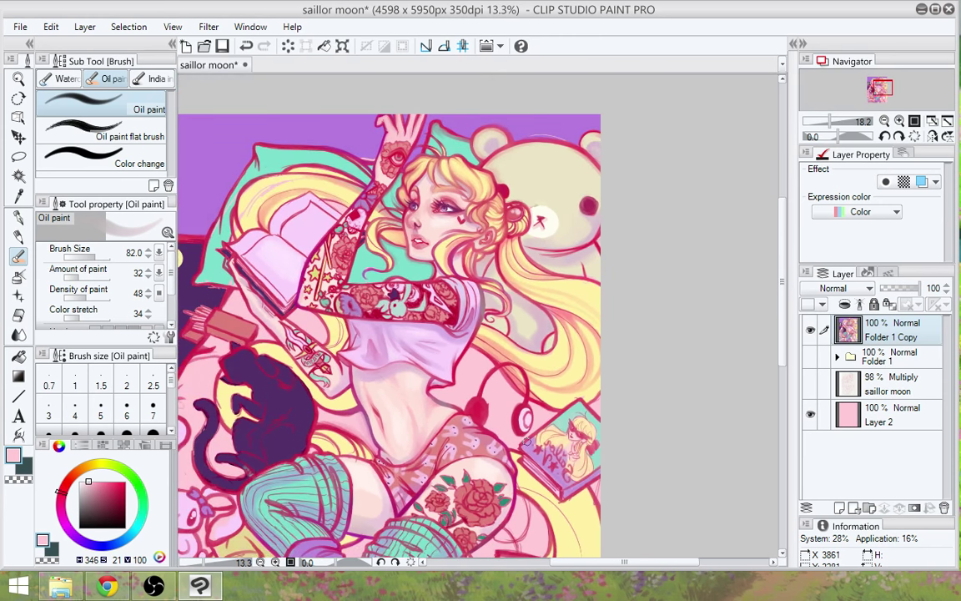
{"action": "left_click_drag", "start_coordinate": [492, 434], "coordinate": [582, 329]}
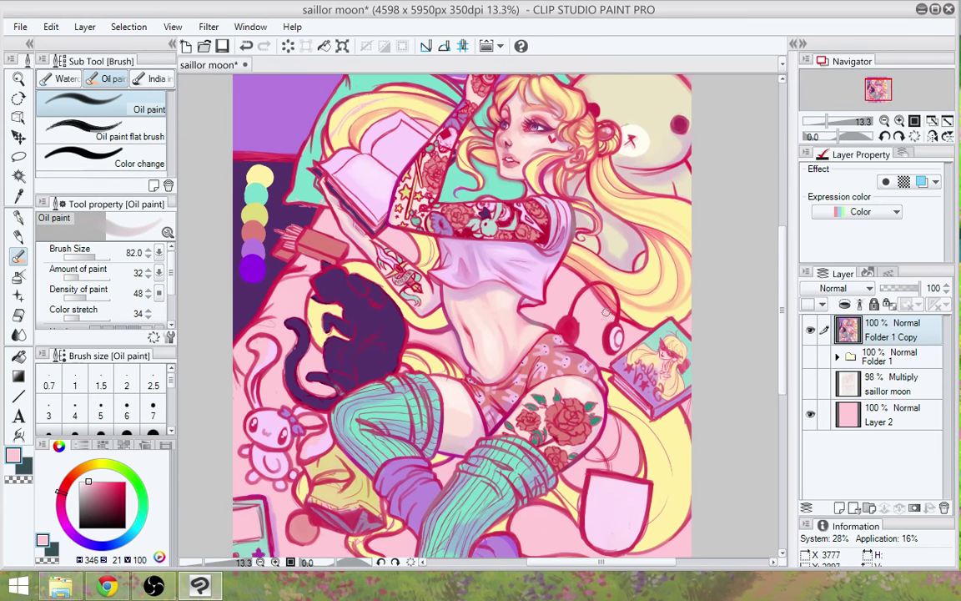
{"action": "left_click_drag", "start_coordinate": [554, 269], "coordinate": [635, 479]}
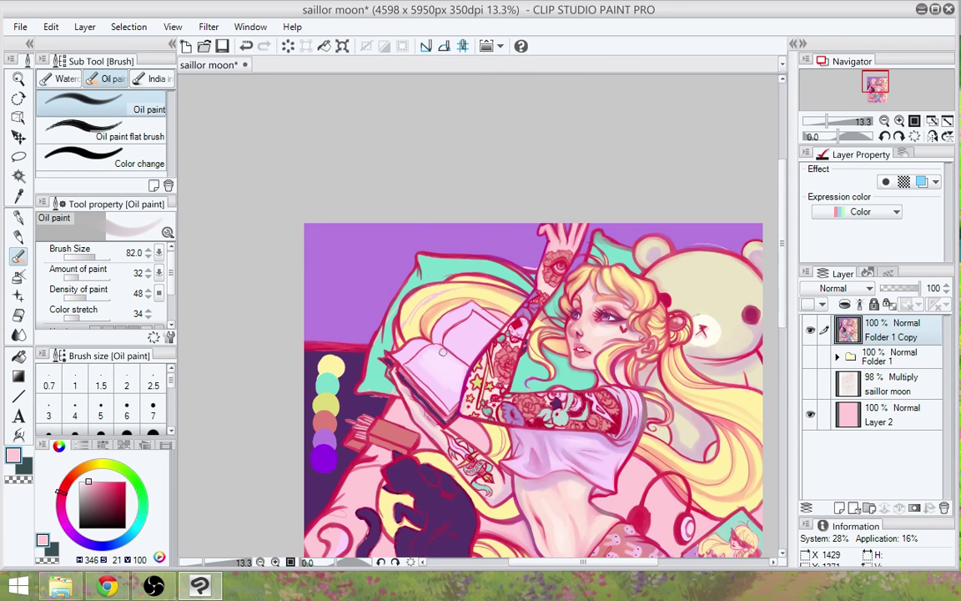
Cover the stray pink marks in the blonde hair behind the open book with sampled yellow and blend curved crimson shading along the strands
{"action": "scroll", "coordinate": [443, 352], "scroll_direction": "up", "scroll_amount": 5}
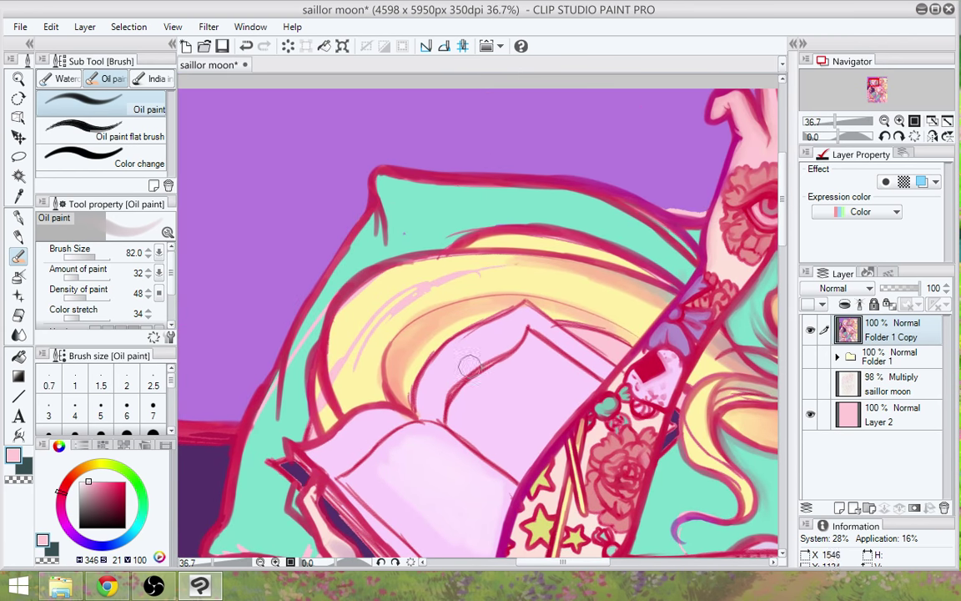
{"action": "left_click", "coordinate": [324, 334], "text": "alt"}
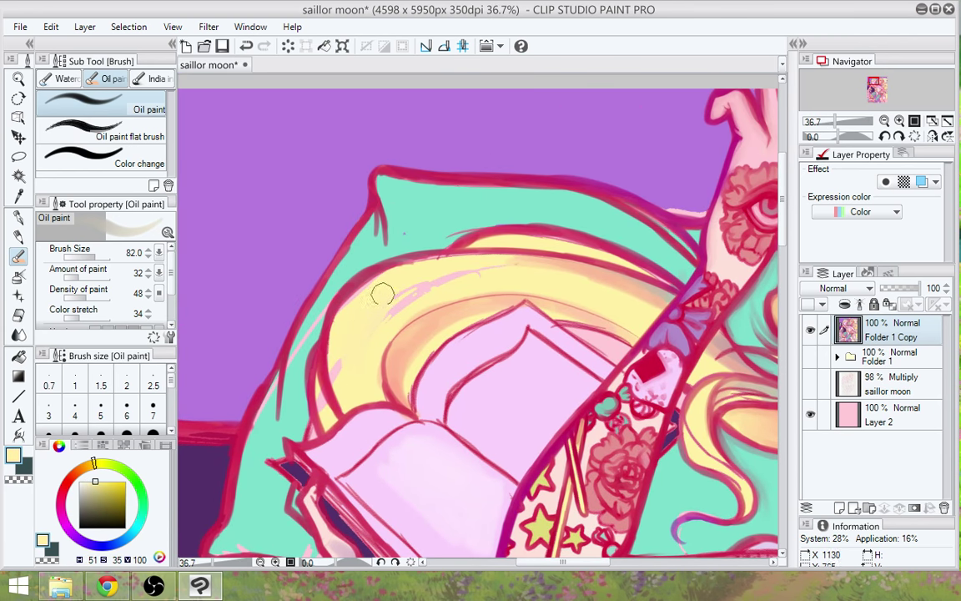
{"action": "left_click", "coordinate": [317, 359], "text": "alt"}
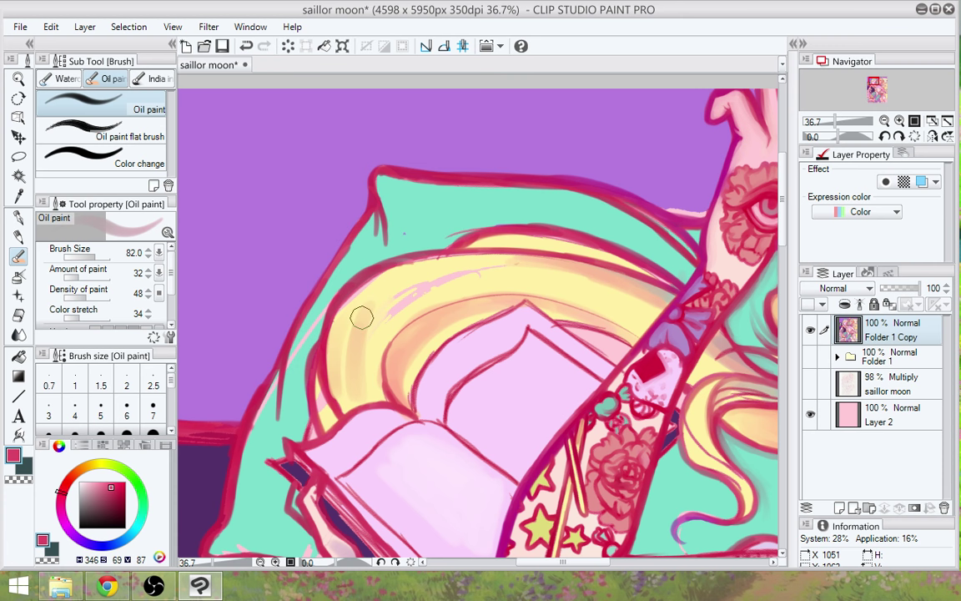
{"action": "mouse_move", "coordinate": [361, 317]}
{"action": "left_mouse_down"}
{"action": "mouse_move", "coordinate": [539, 272]}
{"action": "mouse_move", "coordinate": [586, 285]}
{"action": "left_mouse_up"}
{"action": "mouse_move", "coordinate": [500, 275]}
{"action": "left_mouse_down"}
{"action": "mouse_move", "coordinate": [533, 274]}
{"action": "mouse_move", "coordinate": [643, 307]}
{"action": "left_mouse_up"}
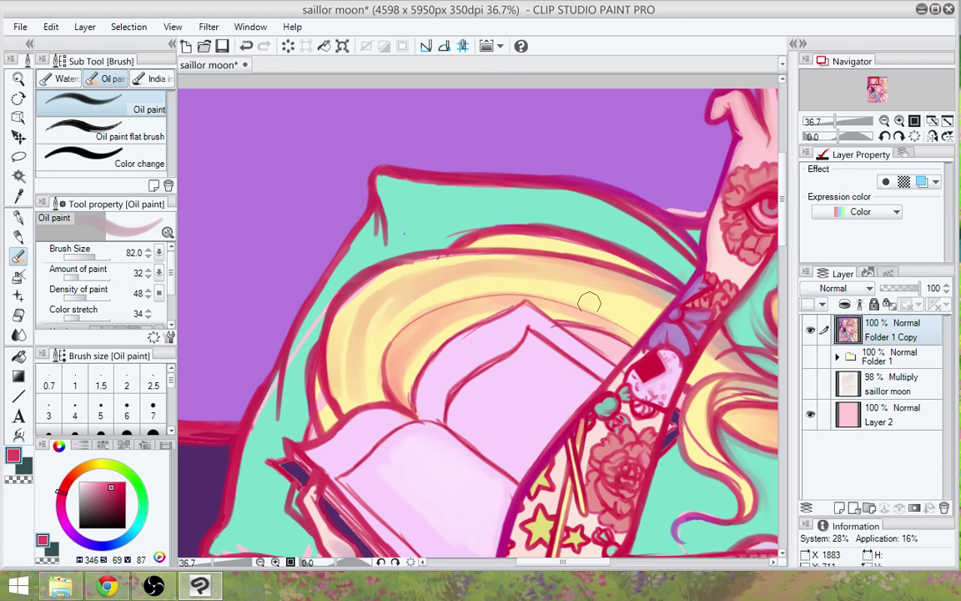
{"action": "left_click", "coordinate": [342, 332], "text": "alt"}
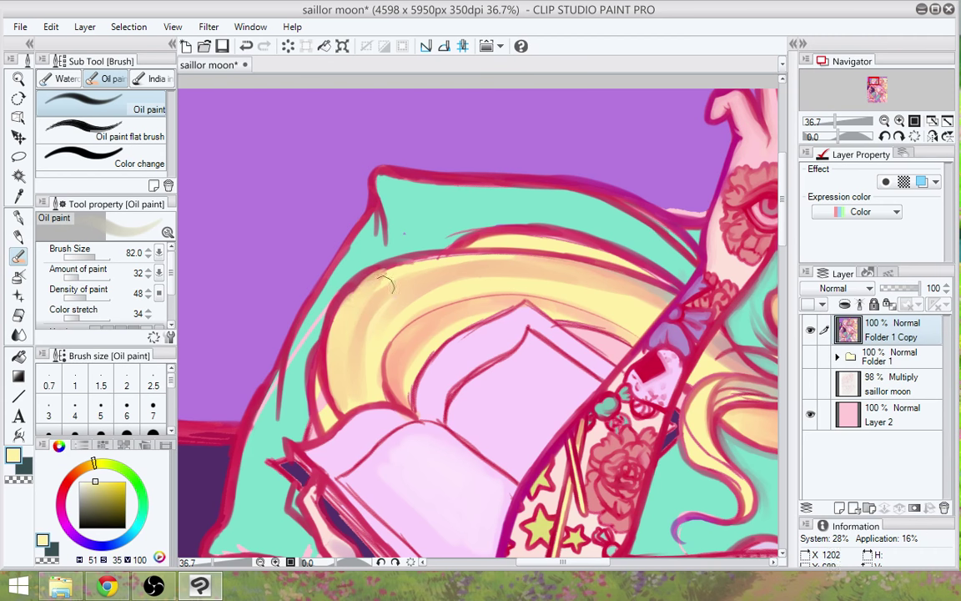
{"action": "left_click_drag", "start_coordinate": [357, 292], "coordinate": [448, 257]}
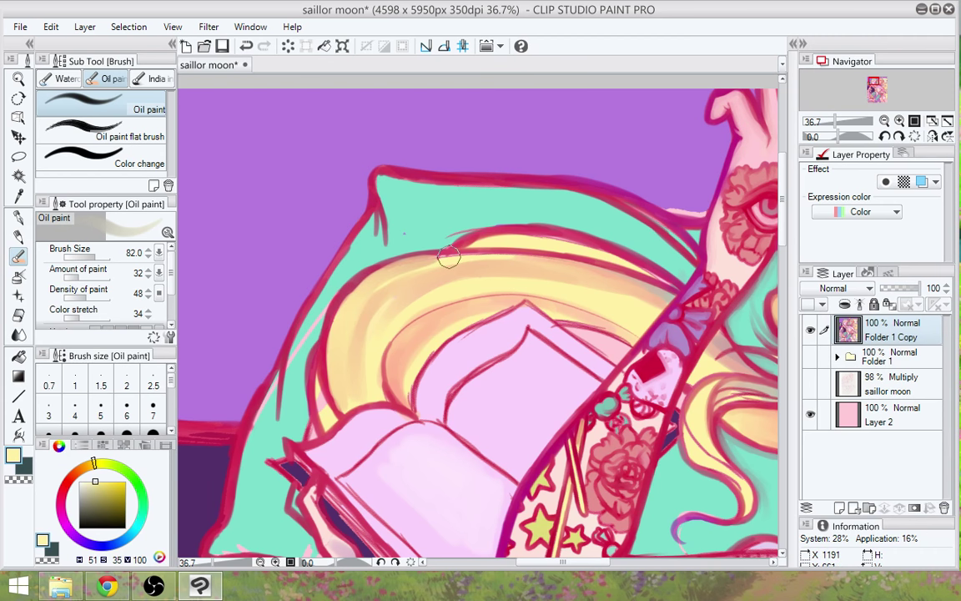
Undo the last hair stroke and blend curved pale-yellow strands into the shaded inner hair beside the open book
{"action": "key", "text": "ctrl+z"}
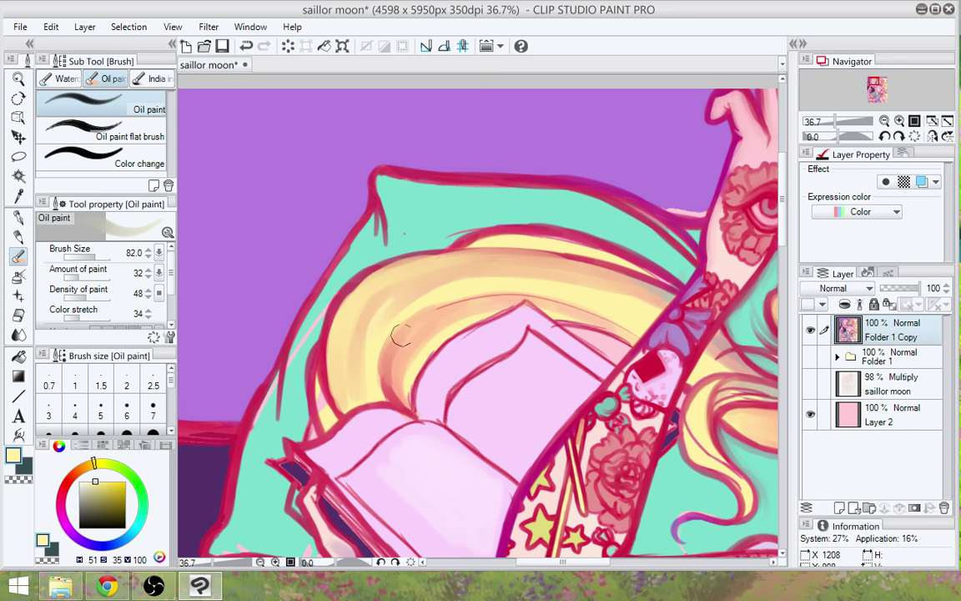
{"action": "mouse_move", "coordinate": [515, 295]}
{"action": "left_mouse_down"}
{"action": "mouse_move", "coordinate": [401, 337]}
{"action": "mouse_move", "coordinate": [400, 396]}
{"action": "left_mouse_up"}
{"action": "mouse_move", "coordinate": [382, 361]}
{"action": "left_mouse_down"}
{"action": "mouse_move", "coordinate": [406, 405]}
{"action": "mouse_move", "coordinate": [391, 393]}
{"action": "mouse_move", "coordinate": [393, 353]}
{"action": "left_mouse_up"}
{"action": "mouse_move", "coordinate": [398, 395]}
{"action": "left_mouse_down"}
{"action": "mouse_move", "coordinate": [394, 343]}
{"action": "mouse_move", "coordinate": [390, 400]}
{"action": "mouse_move", "coordinate": [382, 375]}
{"action": "mouse_move", "coordinate": [412, 337]}
{"action": "mouse_move", "coordinate": [392, 395]}
{"action": "mouse_move", "coordinate": [434, 314]}
{"action": "left_mouse_up"}
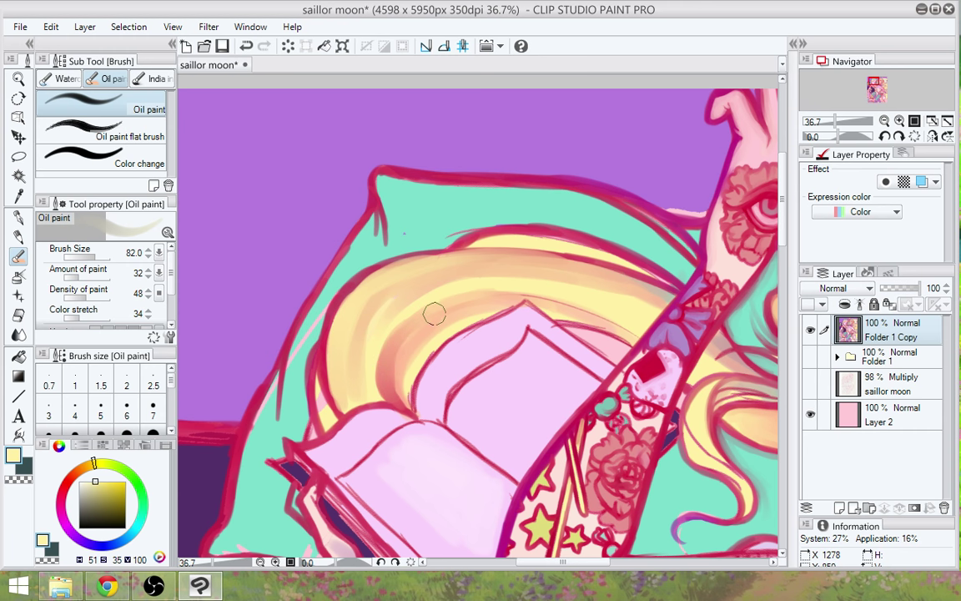
{"action": "mouse_move", "coordinate": [395, 366]}
{"action": "left_mouse_down"}
{"action": "mouse_move", "coordinate": [427, 314]}
{"action": "mouse_move", "coordinate": [463, 314]}
{"action": "left_mouse_up"}
{"action": "mouse_move", "coordinate": [404, 333]}
{"action": "left_mouse_down"}
{"action": "mouse_move", "coordinate": [507, 302]}
{"action": "mouse_move", "coordinate": [433, 386]}
{"action": "mouse_move", "coordinate": [407, 400]}
{"action": "left_mouse_up"}
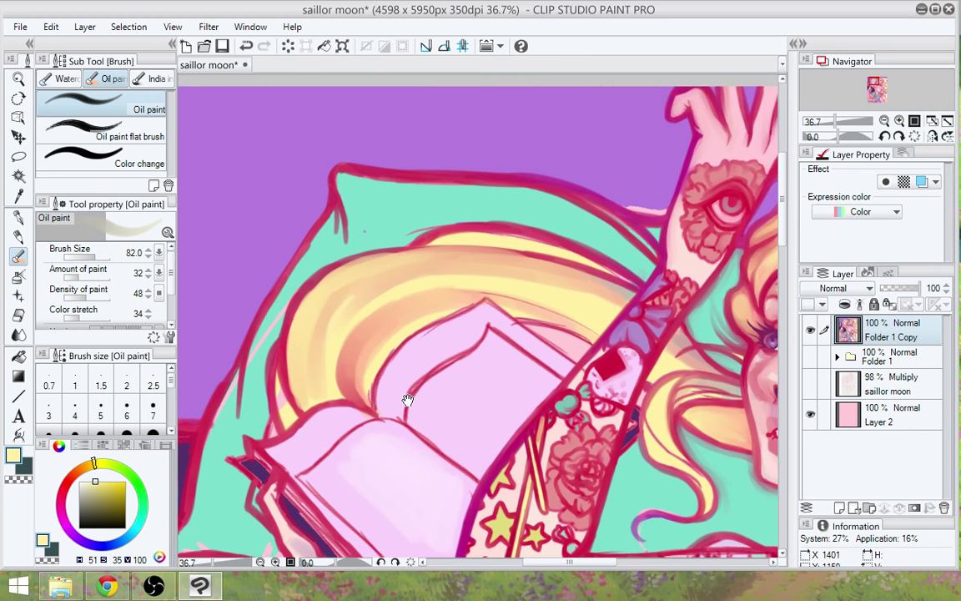
Sample the light orange hair shade and paint curved strand shadows through the outer bend of the hair behind the book
{"action": "left_click", "coordinate": [318, 343], "text": "alt"}
{"action": "left_click_drag", "start_coordinate": [319, 342], "coordinate": [322, 400]}
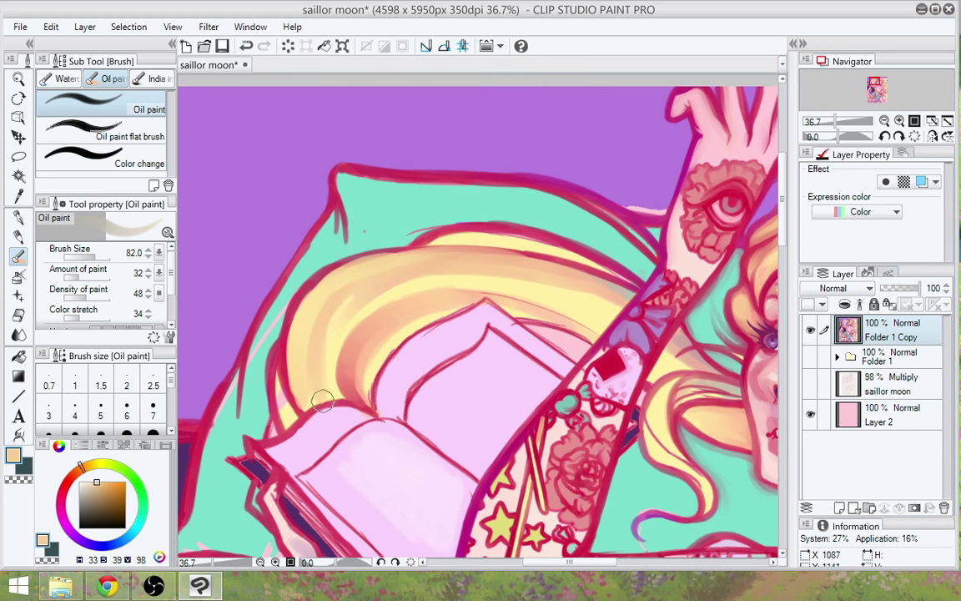
{"action": "mouse_move", "coordinate": [315, 362]}
{"action": "left_mouse_down"}
{"action": "mouse_move", "coordinate": [322, 397]}
{"action": "mouse_move", "coordinate": [313, 380]}
{"action": "mouse_move", "coordinate": [319, 368]}
{"action": "mouse_move", "coordinate": [321, 395]}
{"action": "mouse_move", "coordinate": [328, 314]}
{"action": "mouse_move", "coordinate": [329, 413]}
{"action": "mouse_move", "coordinate": [303, 370]}
{"action": "mouse_move", "coordinate": [301, 405]}
{"action": "mouse_move", "coordinate": [292, 377]}
{"action": "mouse_move", "coordinate": [294, 368]}
{"action": "mouse_move", "coordinate": [301, 403]}
{"action": "mouse_move", "coordinate": [298, 313]}
{"action": "mouse_move", "coordinate": [296, 374]}
{"action": "mouse_move", "coordinate": [287, 347]}
{"action": "mouse_move", "coordinate": [317, 292]}
{"action": "left_mouse_up"}
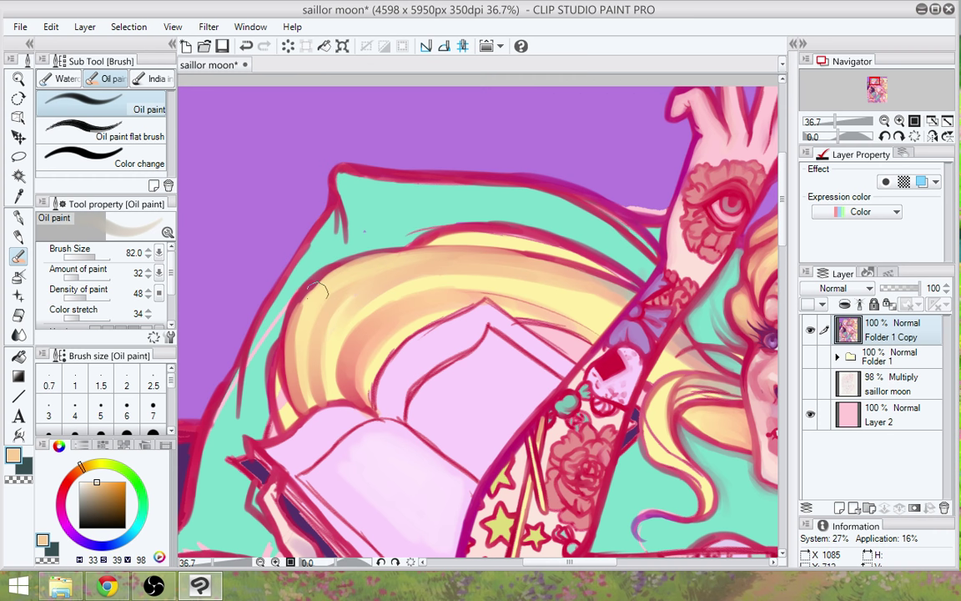
{"action": "left_click_drag", "start_coordinate": [303, 334], "coordinate": [239, 365]}
Shade the upper edge of the hair behind the book with sampled crimson and refine its strands with sampled yellow and peach
{"action": "left_click", "coordinate": [358, 204], "text": "alt"}
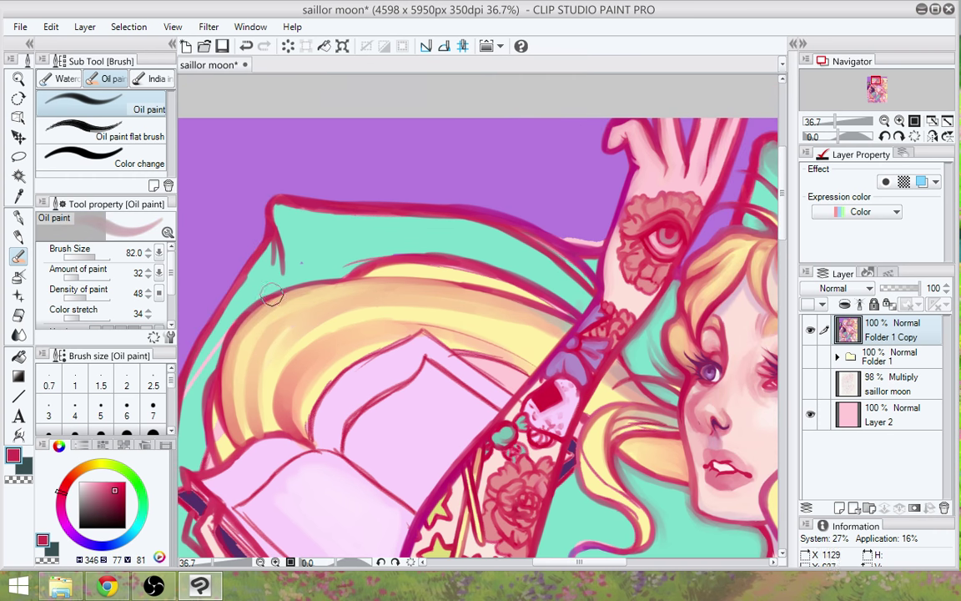
{"action": "mouse_move", "coordinate": [272, 295]}
{"action": "left_mouse_down"}
{"action": "mouse_move", "coordinate": [307, 284]}
{"action": "mouse_move", "coordinate": [449, 298]}
{"action": "mouse_move", "coordinate": [404, 280]}
{"action": "mouse_move", "coordinate": [521, 300]}
{"action": "mouse_move", "coordinate": [391, 281]}
{"action": "mouse_move", "coordinate": [493, 292]}
{"action": "mouse_move", "coordinate": [427, 277]}
{"action": "mouse_move", "coordinate": [548, 302]}
{"action": "mouse_move", "coordinate": [473, 285]}
{"action": "mouse_move", "coordinate": [497, 283]}
{"action": "mouse_move", "coordinate": [567, 319]}
{"action": "mouse_move", "coordinate": [499, 292]}
{"action": "left_mouse_up"}
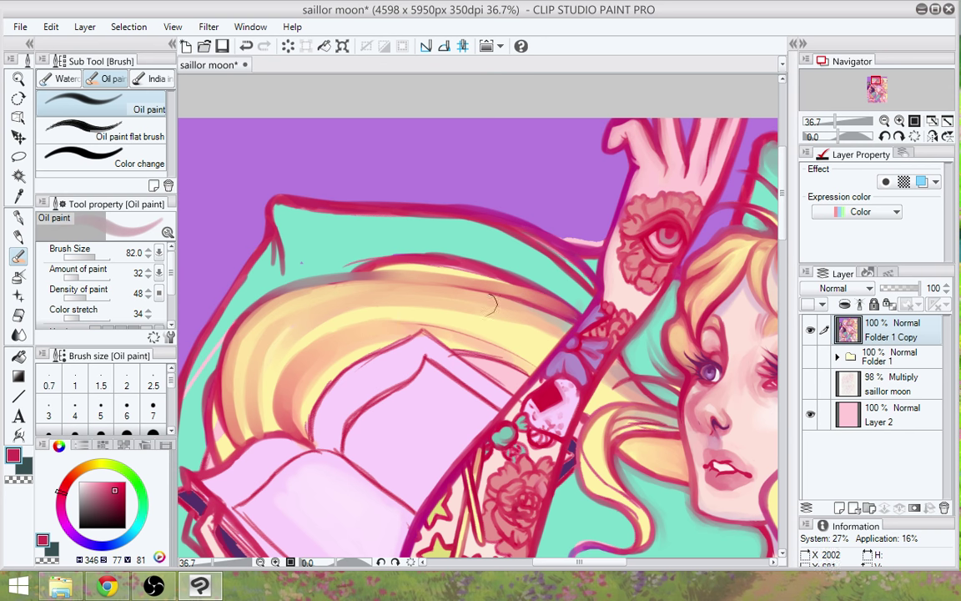
{"action": "left_click", "coordinate": [388, 271], "text": "alt"}
{"action": "left_click_drag", "start_coordinate": [397, 270], "coordinate": [534, 294]}
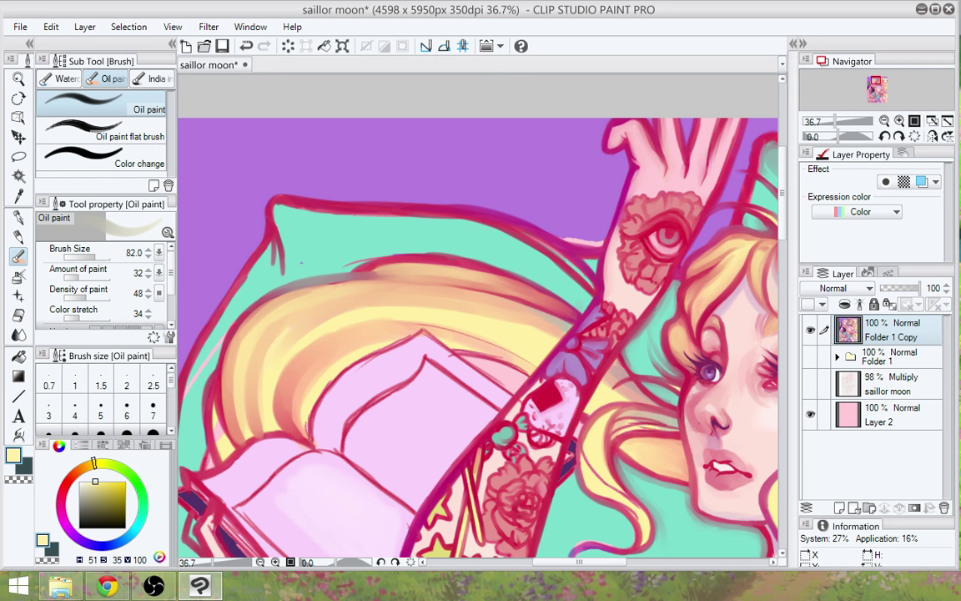
{"action": "left_click", "coordinate": [408, 326], "text": "alt"}
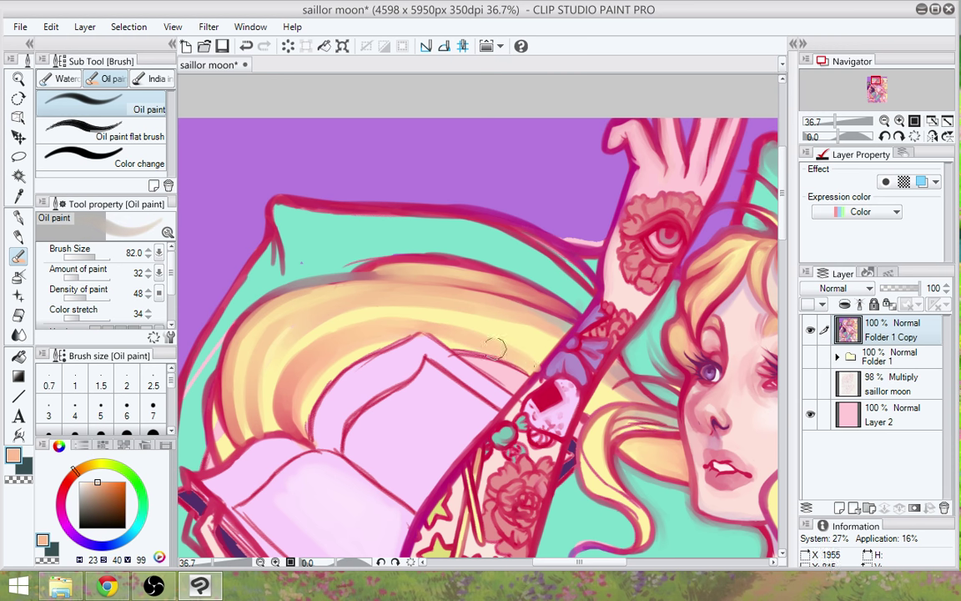
Sample the crimson outline colour, set the brush size to 43.3 and strengthen the raised arm's outline where it crosses the hair
{"action": "left_click", "coordinate": [519, 387], "text": "alt"}
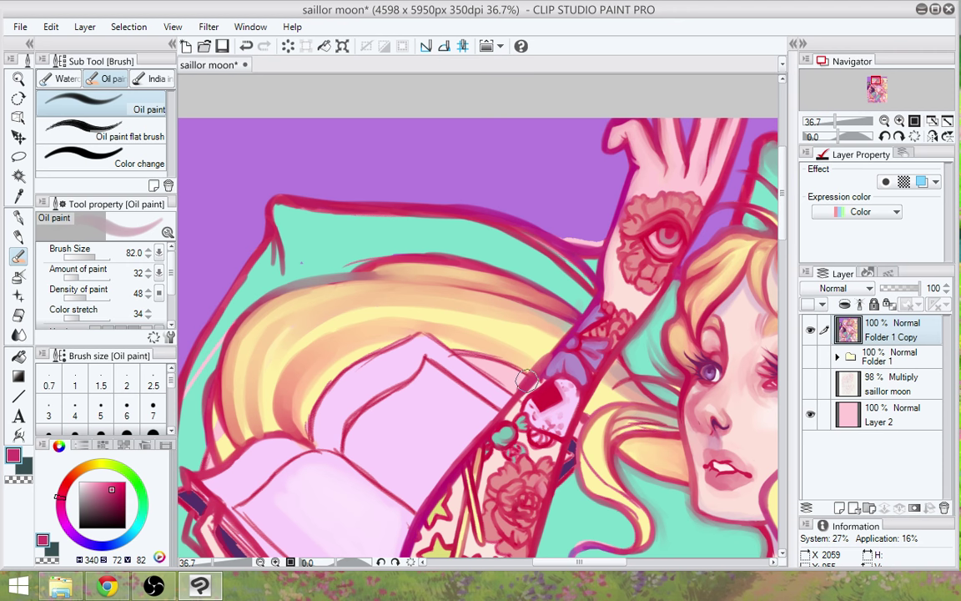
{"action": "left_click_drag", "start_coordinate": [93, 256], "coordinate": [91, 256]}
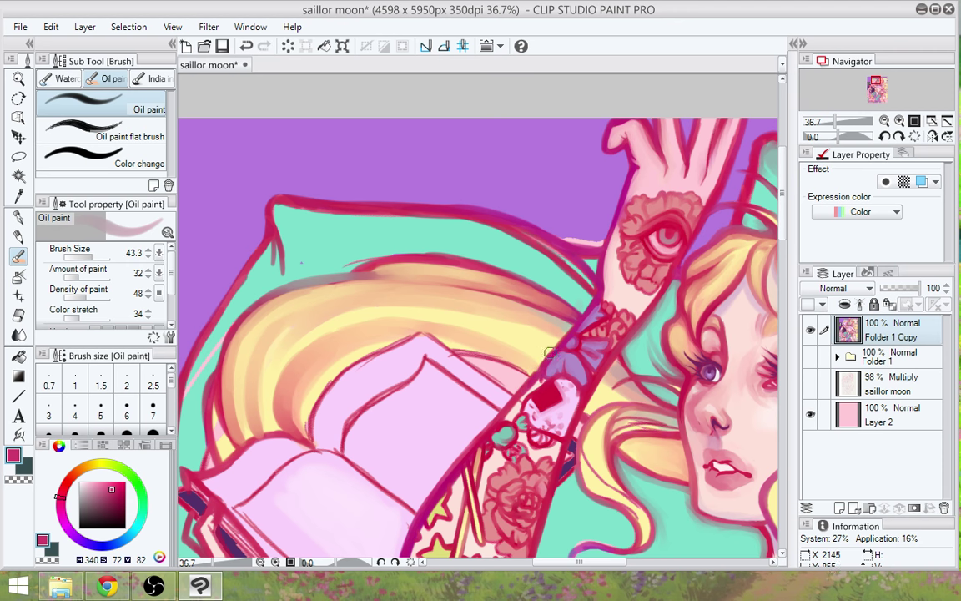
{"action": "left_click_drag", "start_coordinate": [553, 349], "coordinate": [531, 380]}
{"action": "left_click_drag", "start_coordinate": [568, 338], "coordinate": [529, 387]}
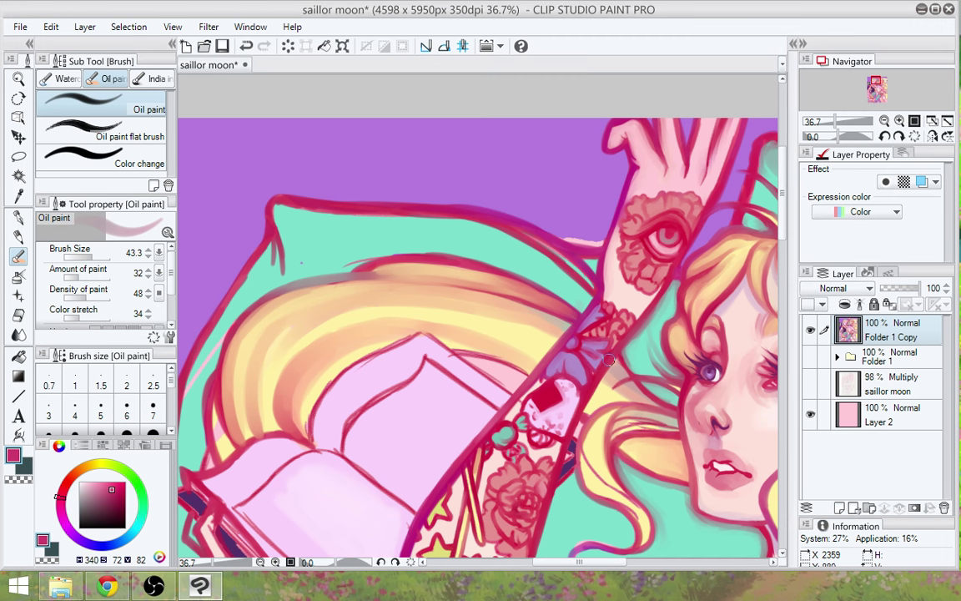
Touch up the hair's upper contour with the sampled outline colour and soften its edge against the pillow with sampled teal
{"action": "left_click_drag", "start_coordinate": [609, 360], "coordinate": [627, 342]}
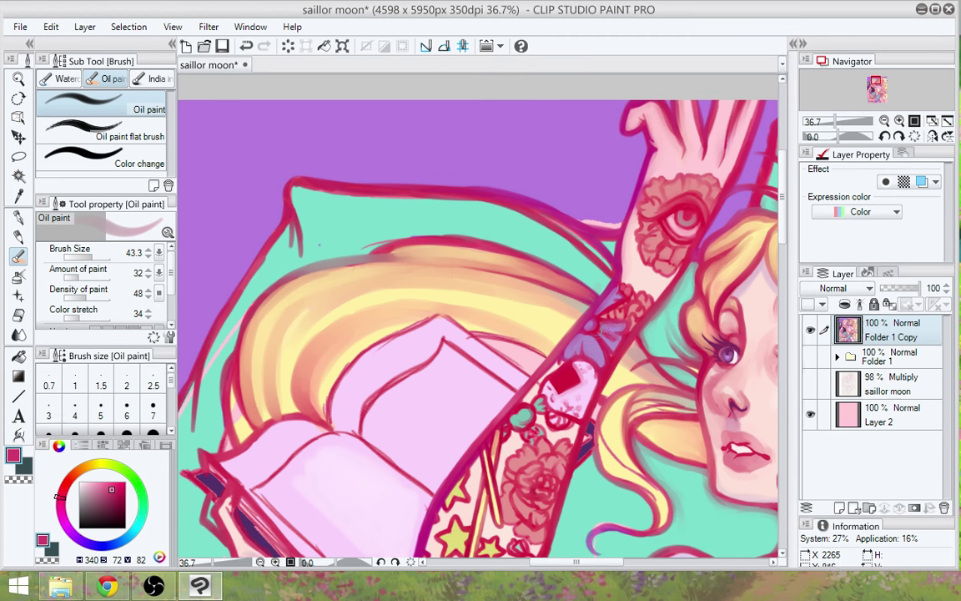
{"action": "left_click", "coordinate": [421, 245], "text": "alt"}
{"action": "mouse_move", "coordinate": [432, 241]}
{"action": "left_mouse_down"}
{"action": "mouse_move", "coordinate": [353, 246]}
{"action": "mouse_move", "coordinate": [420, 232]}
{"action": "left_mouse_up"}
{"action": "left_click", "coordinate": [325, 218], "text": "alt"}
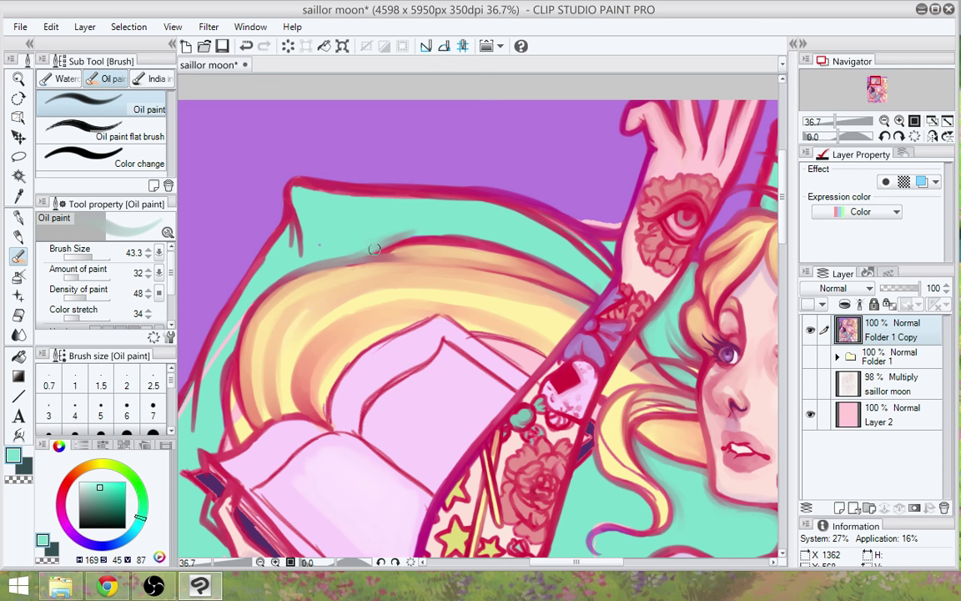
{"action": "mouse_move", "coordinate": [374, 249]}
{"action": "left_mouse_down"}
{"action": "mouse_move", "coordinate": [407, 238]}
{"action": "mouse_move", "coordinate": [496, 238]}
{"action": "left_mouse_up"}
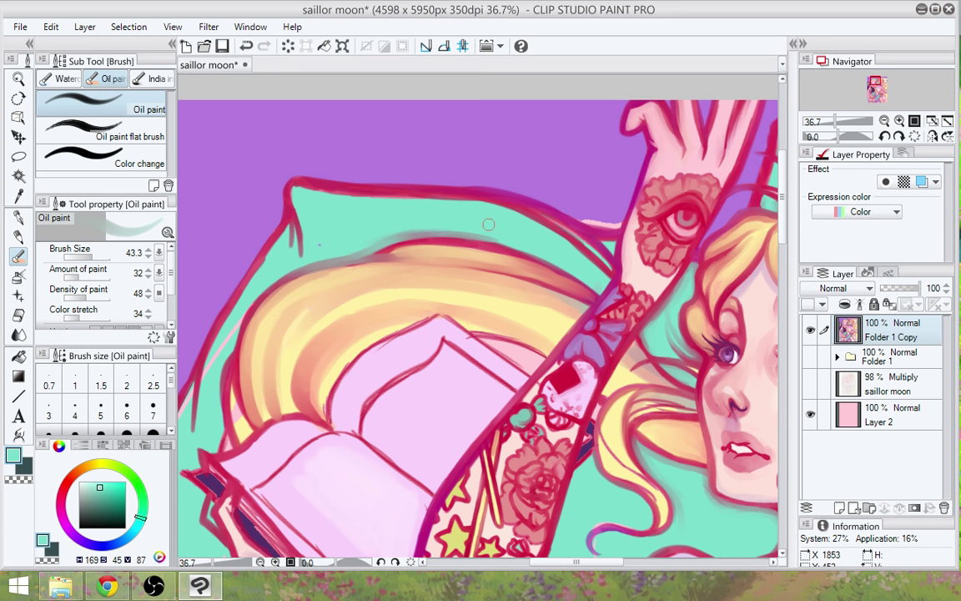
{"action": "mouse_move", "coordinate": [411, 233]}
{"action": "left_mouse_down"}
{"action": "mouse_move", "coordinate": [470, 227]}
{"action": "mouse_move", "coordinate": [512, 241]}
{"action": "left_mouse_up"}
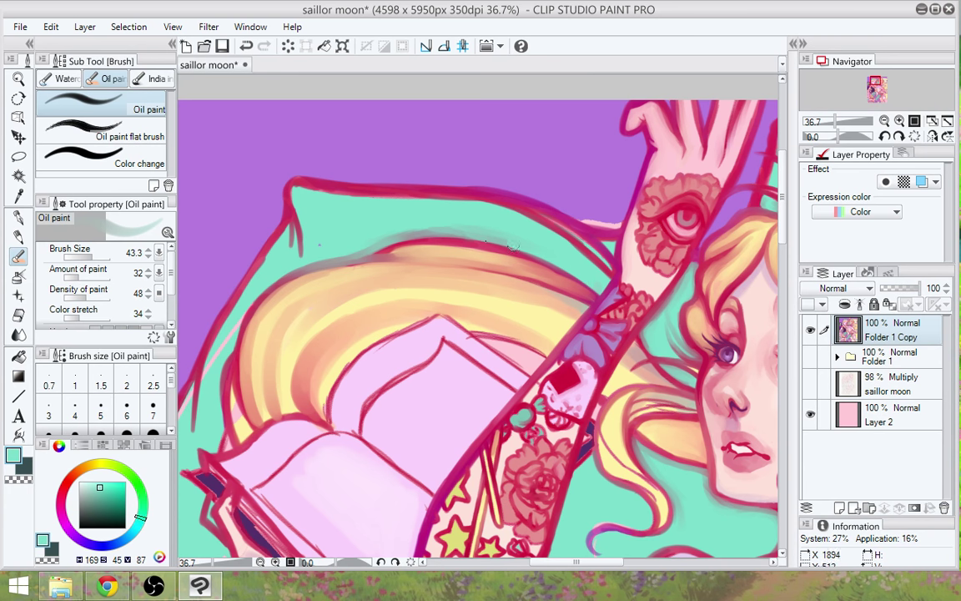
{"action": "left_click_drag", "start_coordinate": [518, 242], "coordinate": [593, 285]}
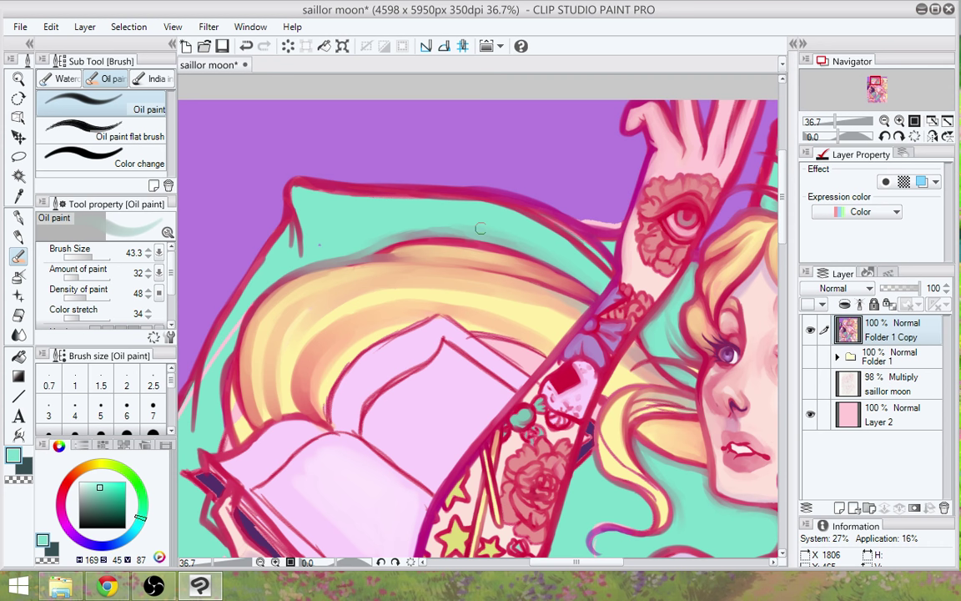
{"action": "mouse_move", "coordinate": [464, 235]}
{"action": "left_mouse_down"}
{"action": "mouse_move", "coordinate": [344, 250]}
{"action": "mouse_move", "coordinate": [506, 224]}
{"action": "left_mouse_up"}
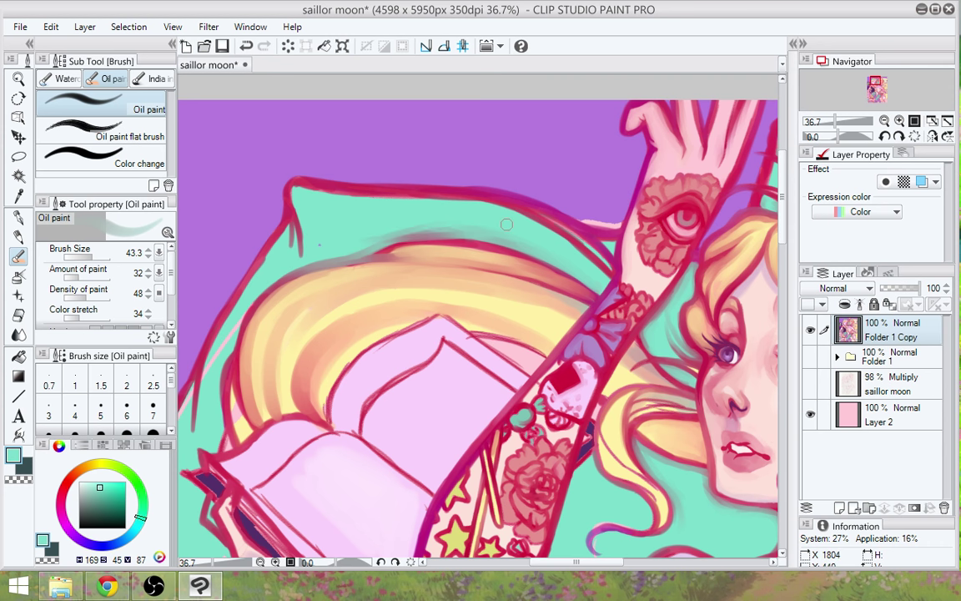
{"action": "left_click_drag", "start_coordinate": [441, 237], "coordinate": [361, 249]}
Sample a rose tone and shade along the outer edges of the open book's pages where they meet the hair
{"action": "left_click", "coordinate": [492, 334], "text": "alt"}
{"action": "left_click_drag", "start_coordinate": [426, 298], "coordinate": [500, 325]}
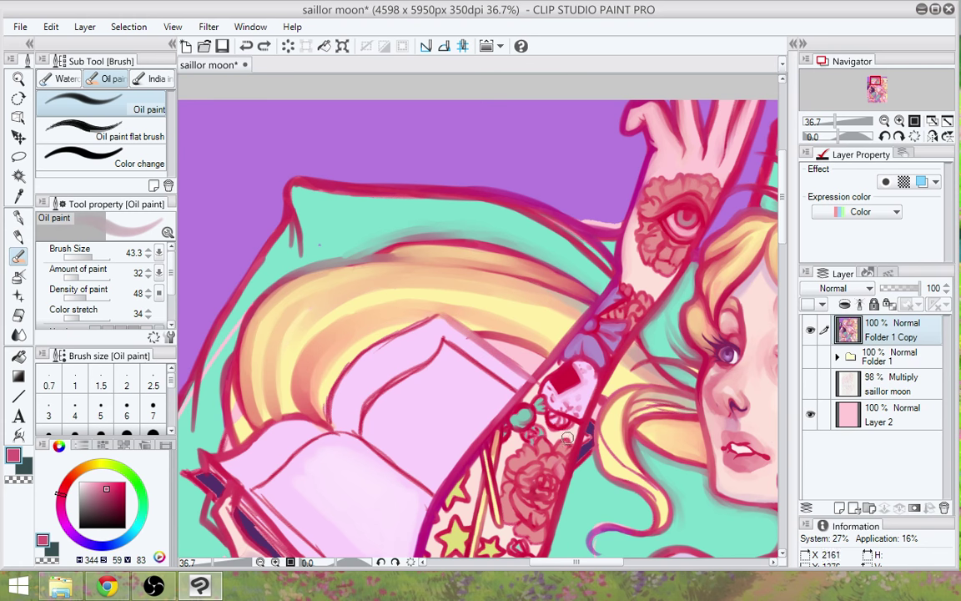
{"action": "mouse_move", "coordinate": [442, 317]}
{"action": "left_mouse_down"}
{"action": "mouse_move", "coordinate": [526, 374]}
{"action": "mouse_move", "coordinate": [486, 348]}
{"action": "mouse_move", "coordinate": [531, 375]}
{"action": "left_mouse_up"}
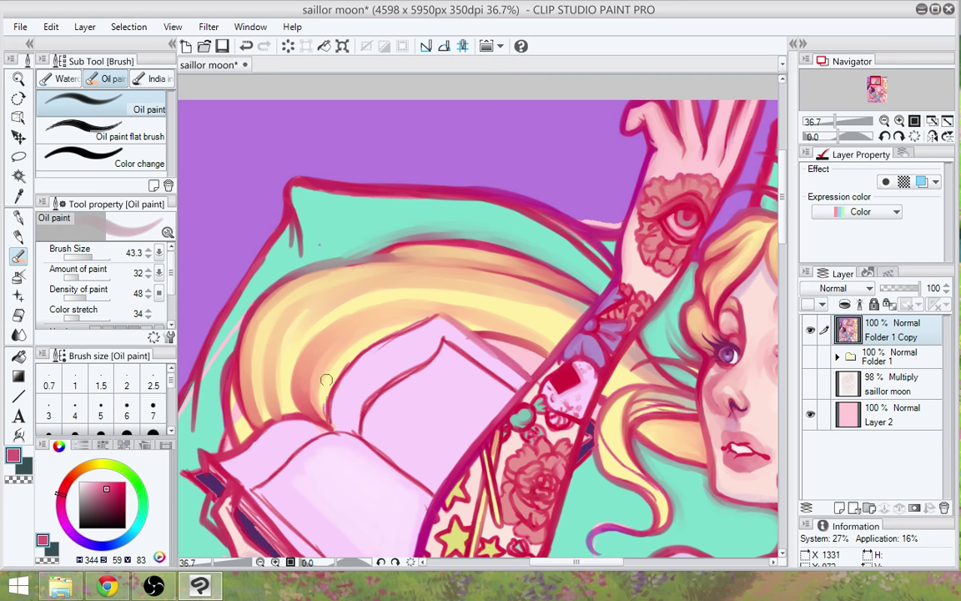
{"action": "mouse_move", "coordinate": [326, 380]}
{"action": "left_mouse_down"}
{"action": "mouse_move", "coordinate": [351, 307]}
{"action": "mouse_move", "coordinate": [397, 280]}
{"action": "mouse_move", "coordinate": [447, 320]}
{"action": "left_mouse_up"}
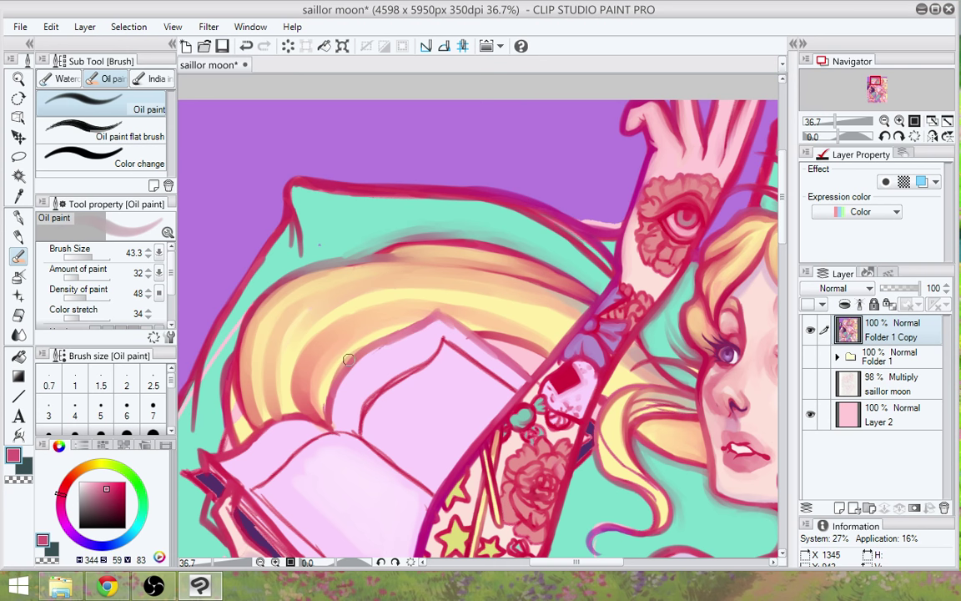
{"action": "mouse_move", "coordinate": [328, 426]}
{"action": "left_mouse_down"}
{"action": "mouse_move", "coordinate": [274, 419]}
{"action": "mouse_move", "coordinate": [205, 453]}
{"action": "left_mouse_up"}
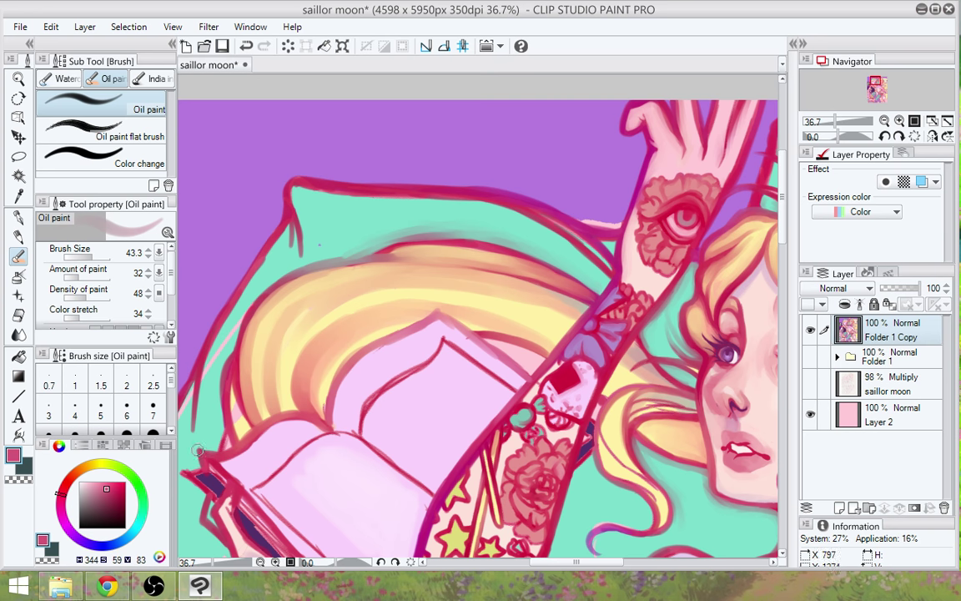
Sample the pillow's teal and clean up the area around the curl's tip above the tattooed forearm
{"action": "mouse_move", "coordinate": [619, 460]}
{"action": "left_mouse_down"}
{"action": "mouse_move", "coordinate": [506, 435]}
{"action": "mouse_move", "coordinate": [490, 404]}
{"action": "mouse_move", "coordinate": [400, 312]}
{"action": "left_mouse_up"}
{"action": "left_click", "coordinate": [429, 334], "text": "alt"}
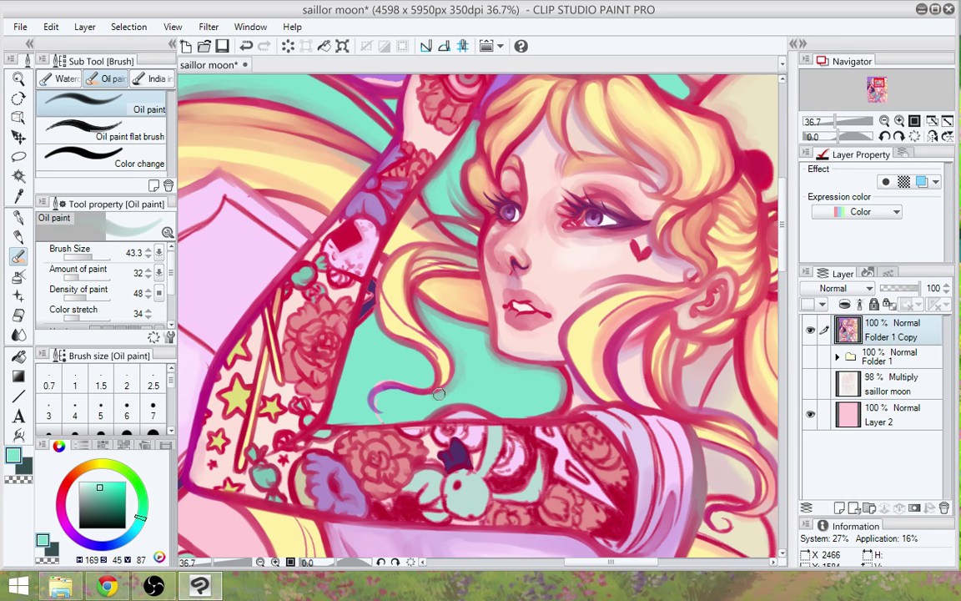
{"action": "left_click_drag", "start_coordinate": [397, 397], "coordinate": [386, 407]}
{"action": "left_click_drag", "start_coordinate": [374, 387], "coordinate": [391, 382]}
Shade the wavy blonde lock between the raised arm and the face with sampled crimson, yellow and rose, and sample the pillow's teal
{"action": "left_click", "coordinate": [338, 277], "text": "alt"}
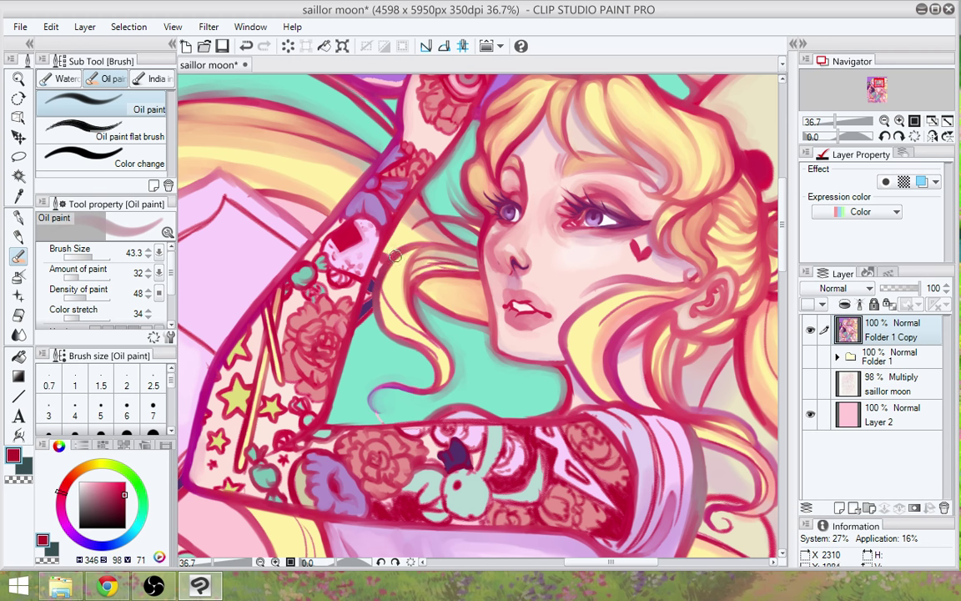
{"action": "mouse_move", "coordinate": [417, 245]}
{"action": "left_mouse_down"}
{"action": "mouse_move", "coordinate": [375, 279]}
{"action": "mouse_move", "coordinate": [478, 273]}
{"action": "left_mouse_up"}
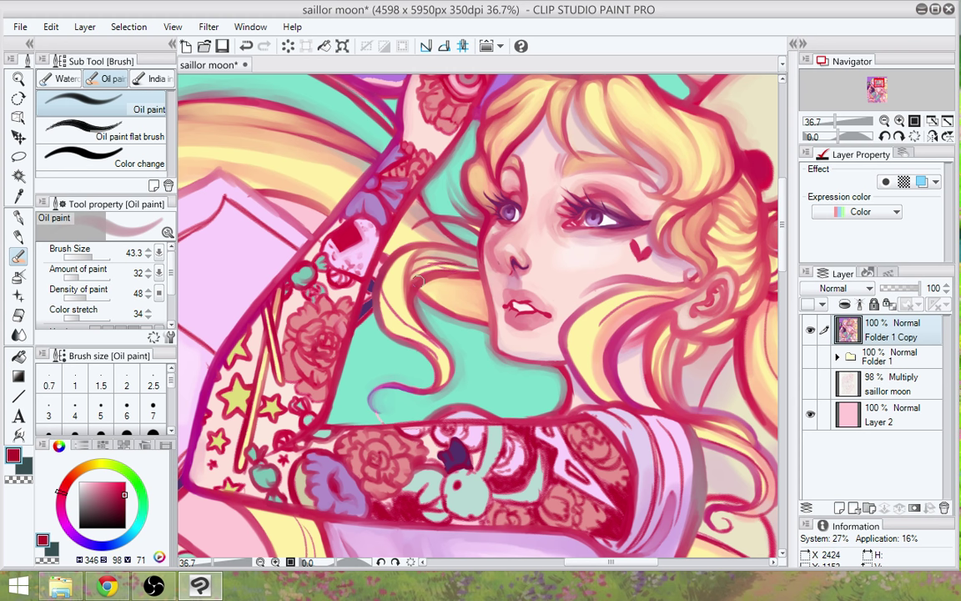
{"action": "left_click", "coordinate": [375, 252], "text": "alt"}
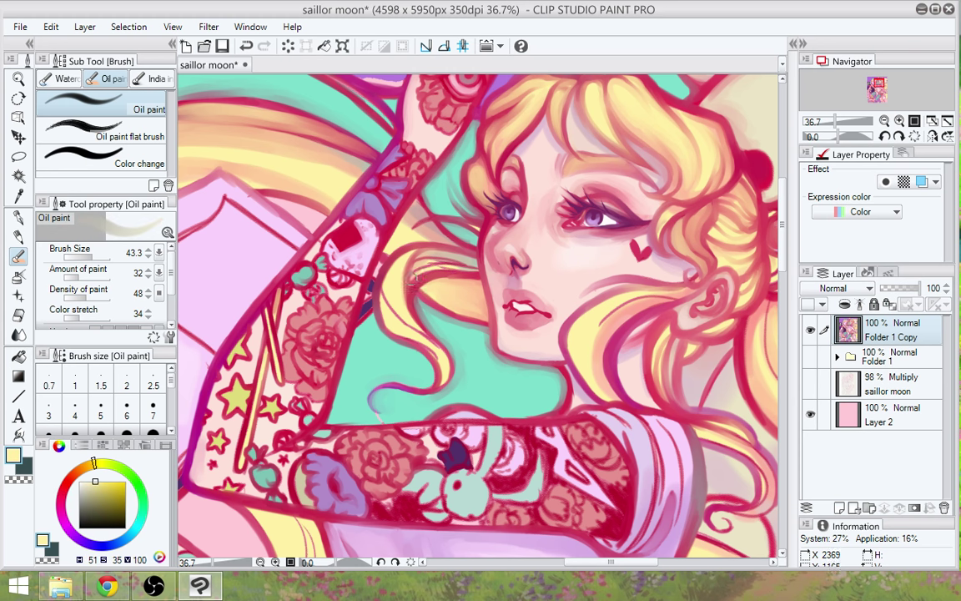
{"action": "left_click", "coordinate": [471, 278], "text": "alt"}
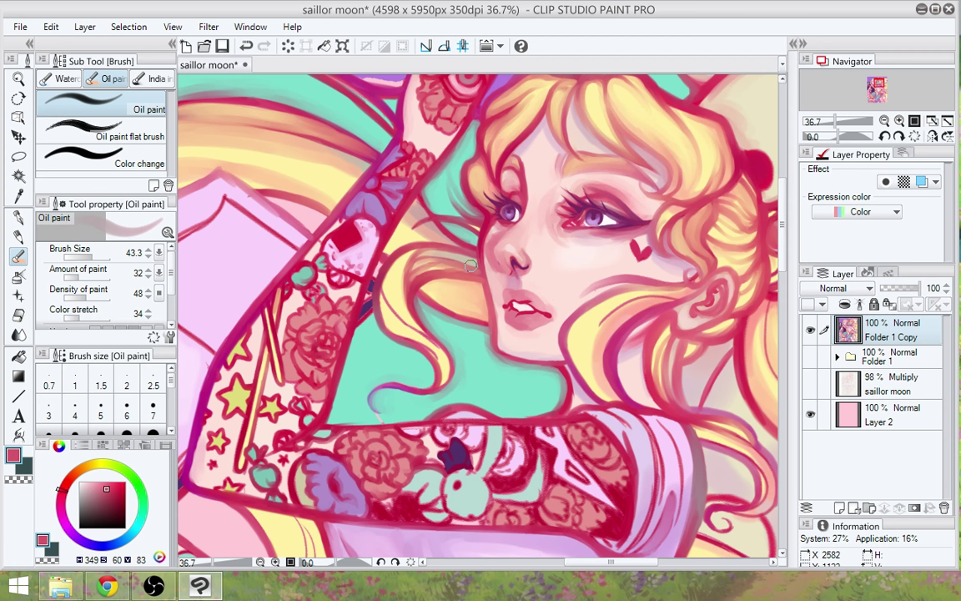
{"action": "left_click", "coordinate": [423, 235], "text": "alt"}
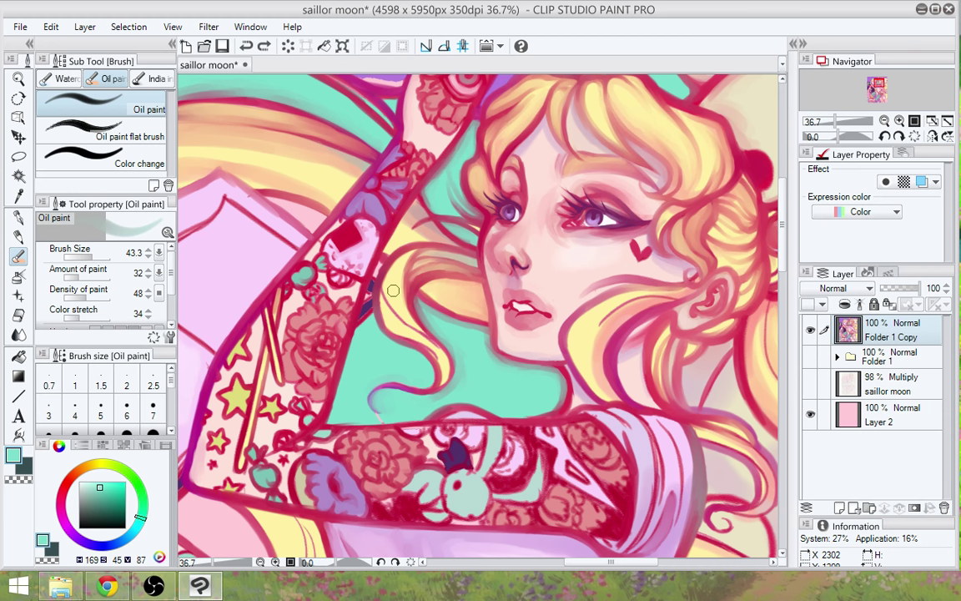
Refine the hanging curl beside the raised arm with sampled yellow highlights and crimson shading down to its tip
{"action": "left_click", "coordinate": [363, 257], "text": "alt"}
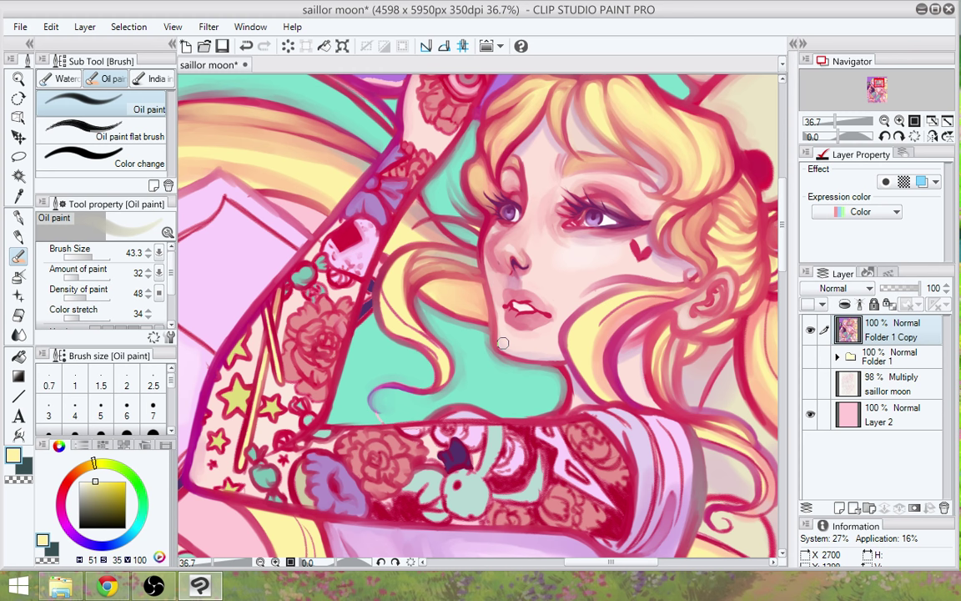
{"action": "left_click", "coordinate": [411, 298], "text": "alt"}
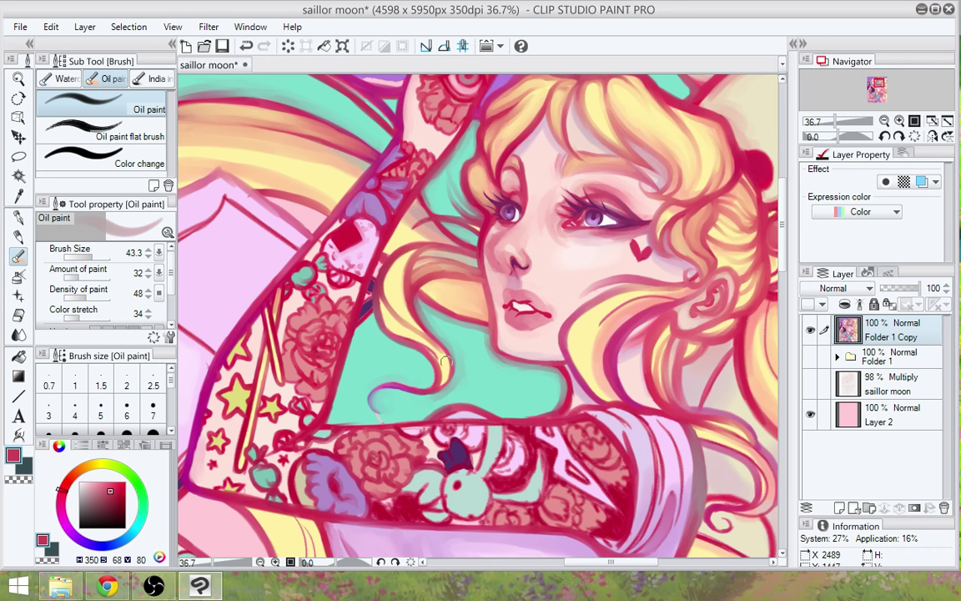
{"action": "left_click", "coordinate": [397, 320], "text": "alt"}
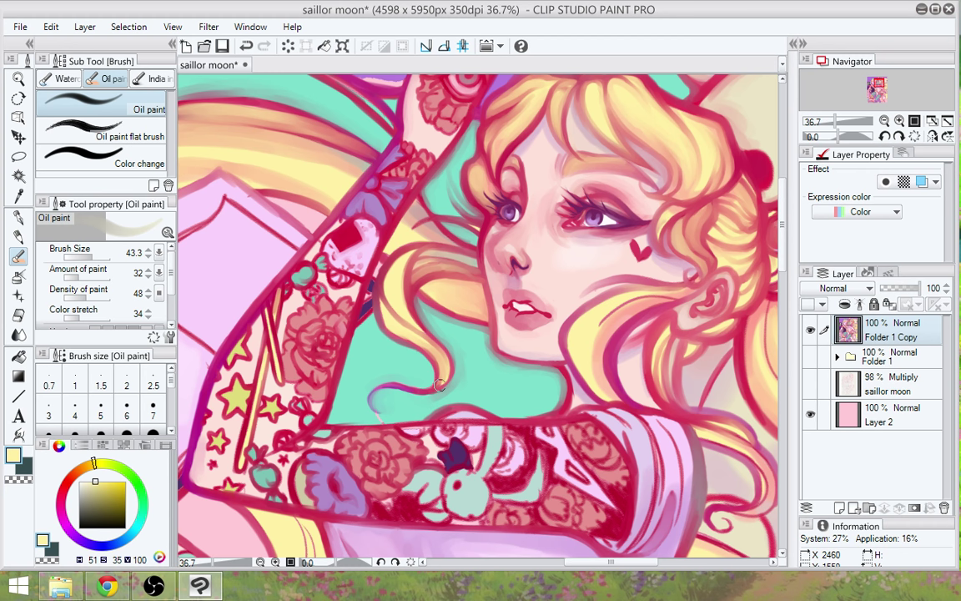
Paint yellow highlights and sampled magenta strand shading in the blonde lock sweeping from the ear across the cheek
{"action": "left_click_drag", "start_coordinate": [597, 351], "coordinate": [583, 377]}
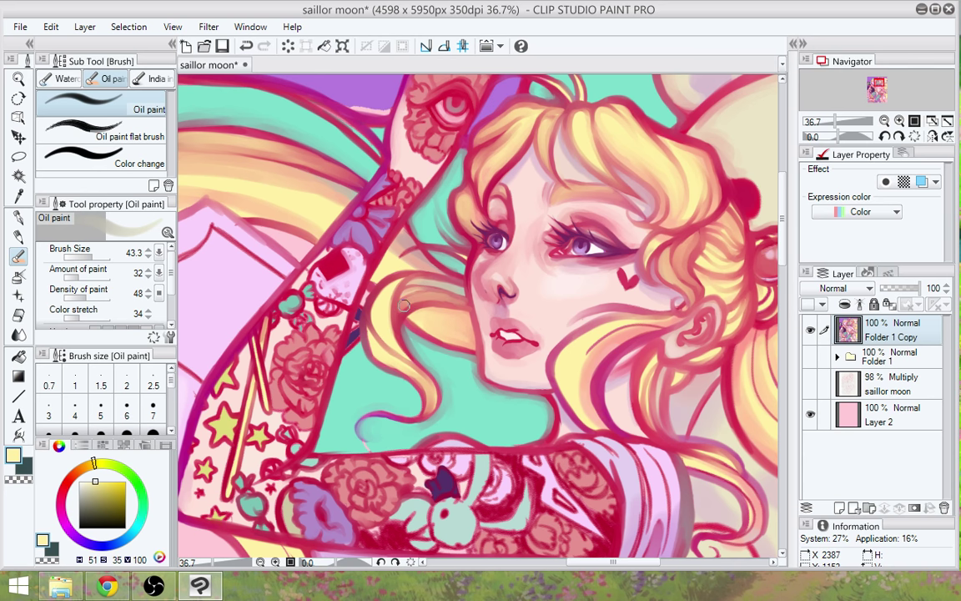
{"action": "left_click_drag", "start_coordinate": [649, 399], "coordinate": [507, 372]}
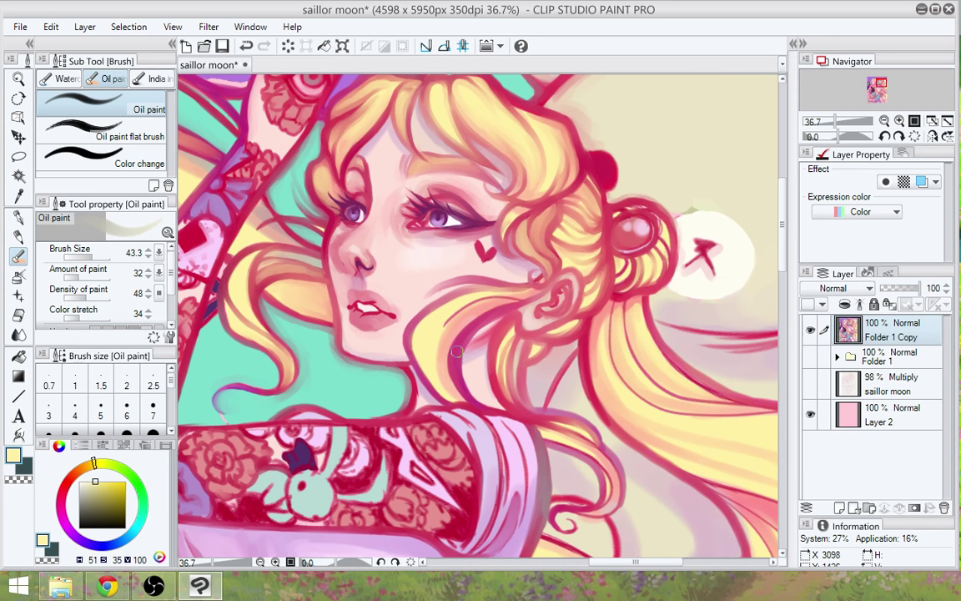
{"action": "left_click", "coordinate": [408, 330], "text": "alt"}
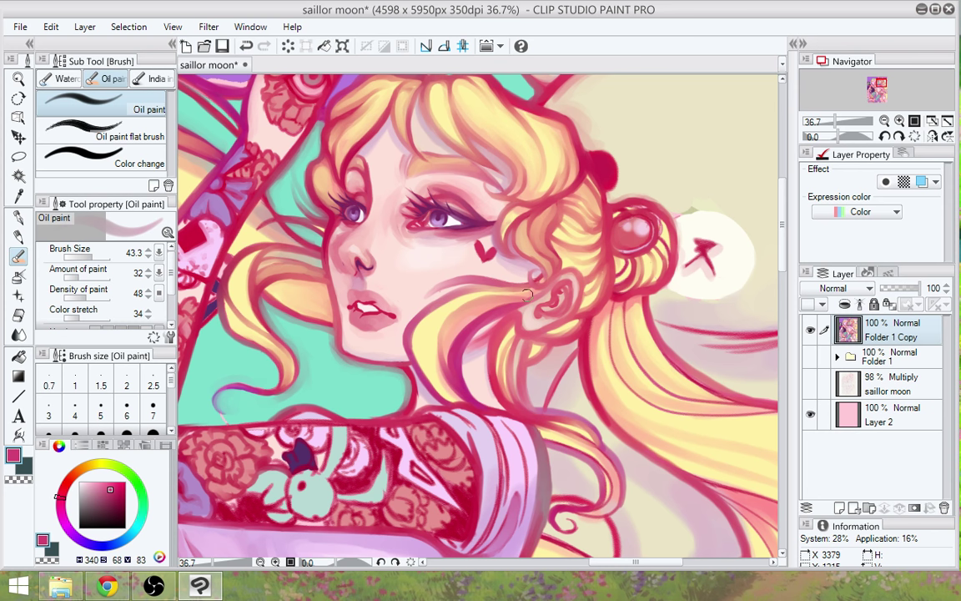
{"action": "left_click", "coordinate": [486, 321], "text": "alt"}
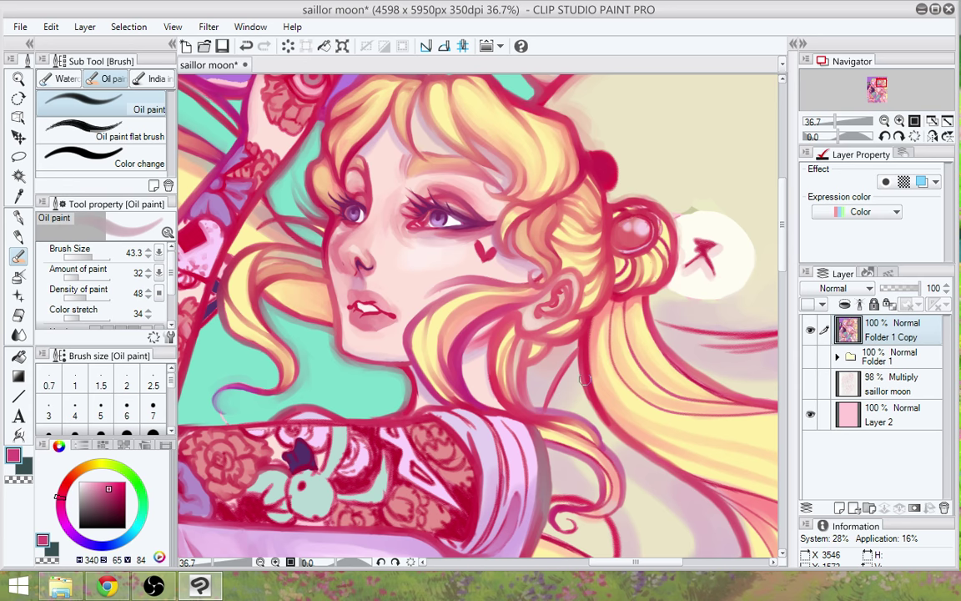
Review the whole illustration from the face down to the legs, checking the overall colours and shading before returning to the raised arm
{"action": "left_click_drag", "start_coordinate": [604, 350], "coordinate": [566, 434]}
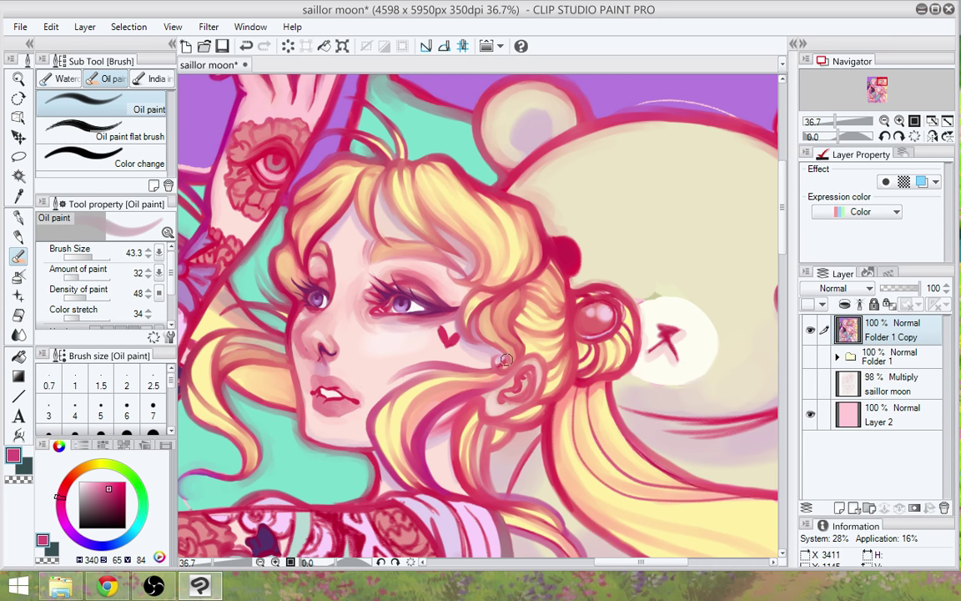
{"action": "left_click_drag", "start_coordinate": [506, 359], "coordinate": [565, 304]}
{"action": "scroll", "coordinate": [586, 330], "scroll_direction": "down", "scroll_amount": 2}
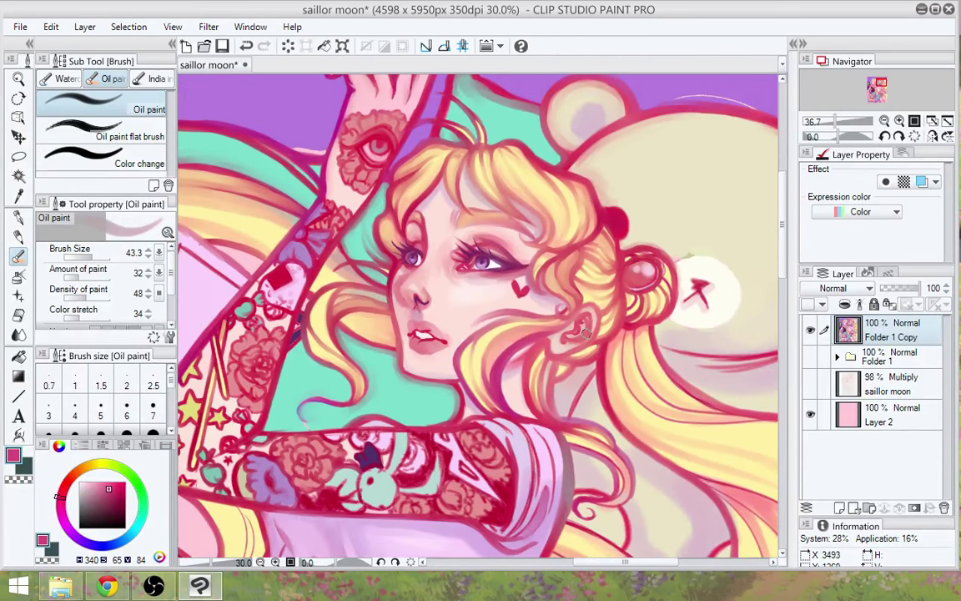
{"action": "scroll", "coordinate": [584, 331], "scroll_direction": "down", "scroll_amount": 4}
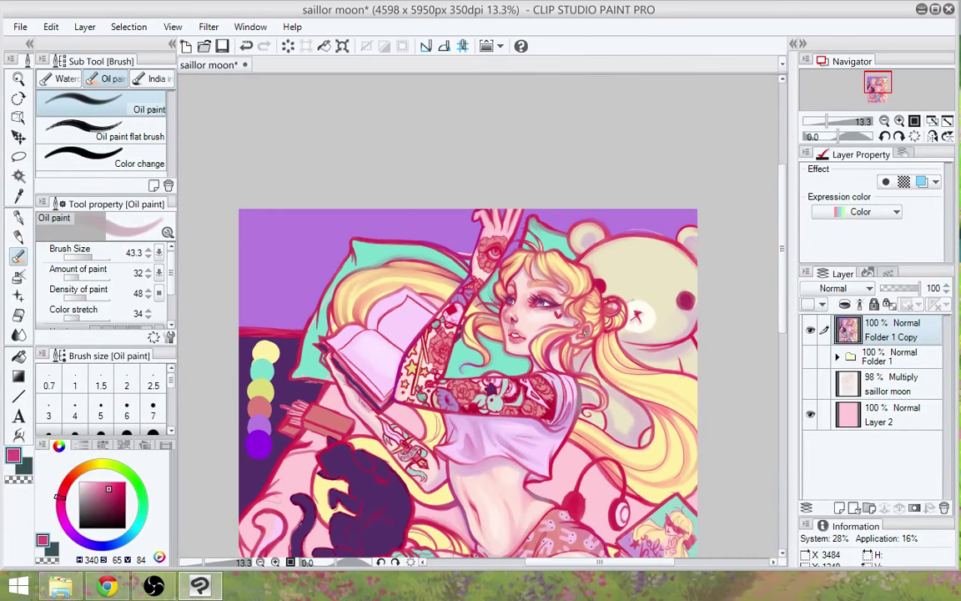
{"action": "scroll", "coordinate": [584, 326], "scroll_direction": "down", "scroll_amount": 1}
{"action": "left_click_drag", "start_coordinate": [652, 453], "coordinate": [599, 337]}
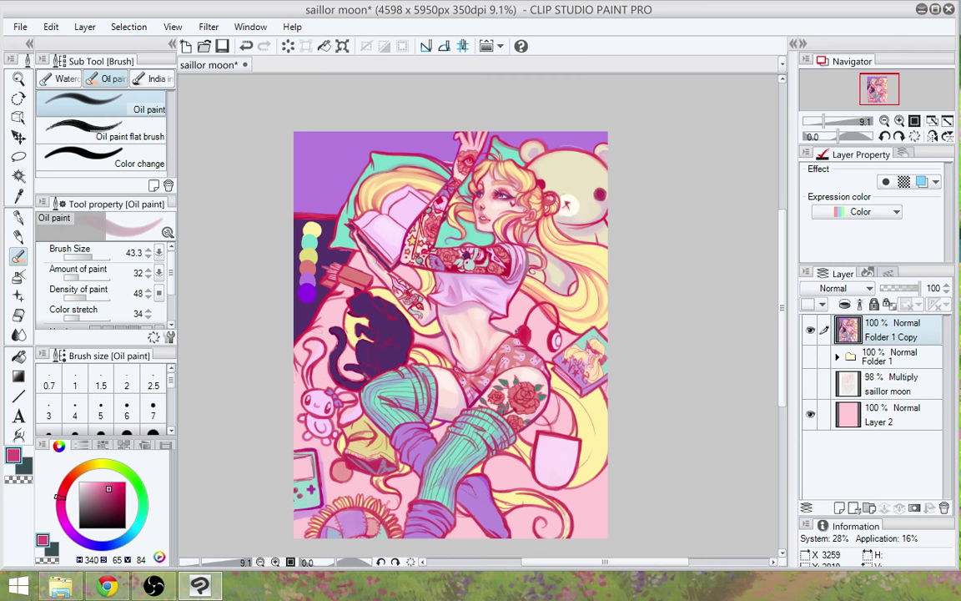
{"action": "scroll", "coordinate": [518, 331], "scroll_direction": "up", "scroll_amount": 1}
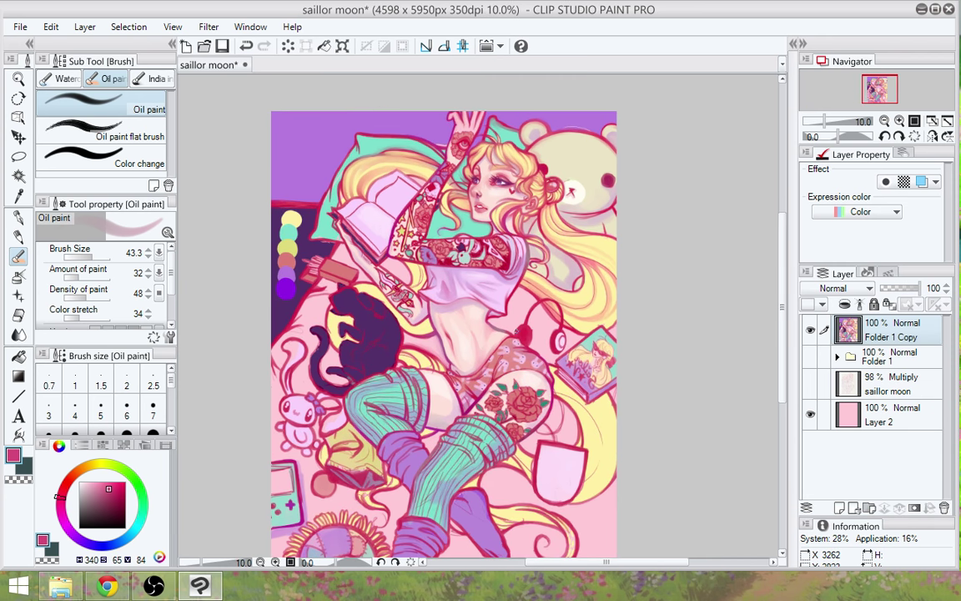
{"action": "scroll", "coordinate": [518, 331], "scroll_direction": "up", "scroll_amount": 1}
{"action": "scroll", "coordinate": [518, 332], "scroll_direction": "up", "scroll_amount": 1}
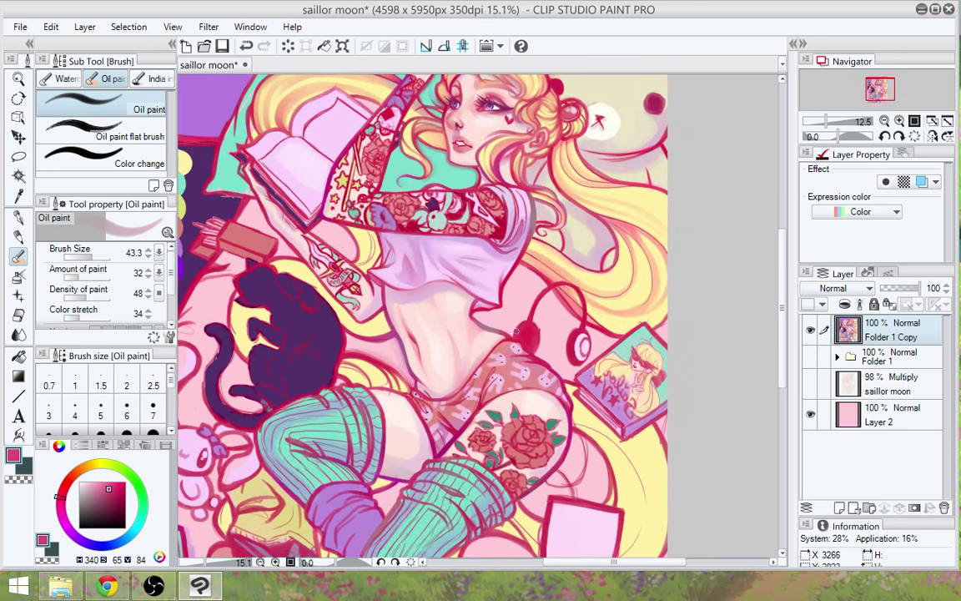
{"action": "scroll", "coordinate": [516, 331], "scroll_direction": "up", "scroll_amount": 2}
{"action": "left_click_drag", "start_coordinate": [479, 132], "coordinate": [521, 394]}
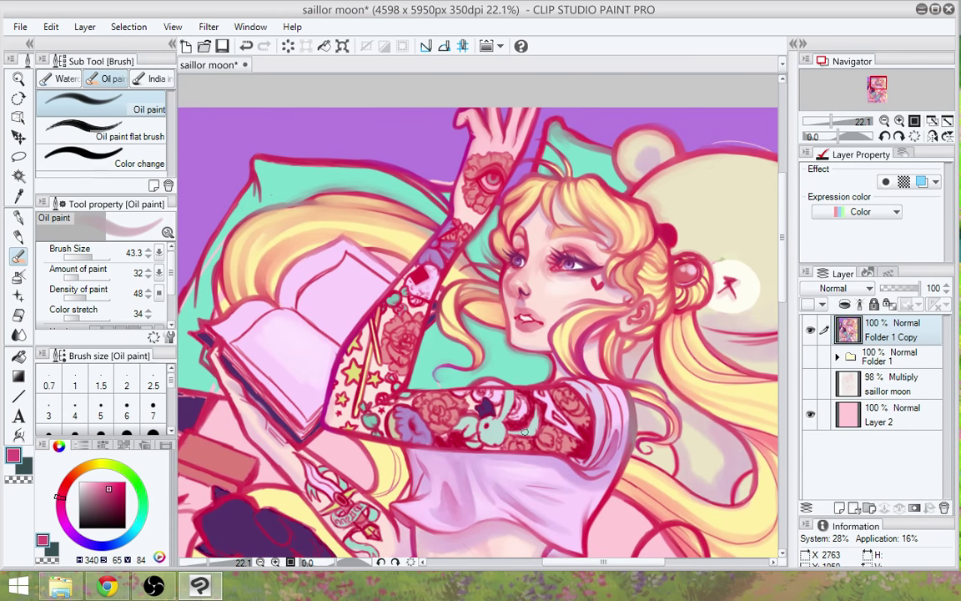
Paint soft fold shading into the teal pillow between the raised arm and the chin, sampling teal and the crimson of the arm's outline
{"action": "left_click", "coordinate": [434, 382], "text": "alt"}
{"action": "scroll", "coordinate": [434, 382], "scroll_direction": "up", "scroll_amount": 1}
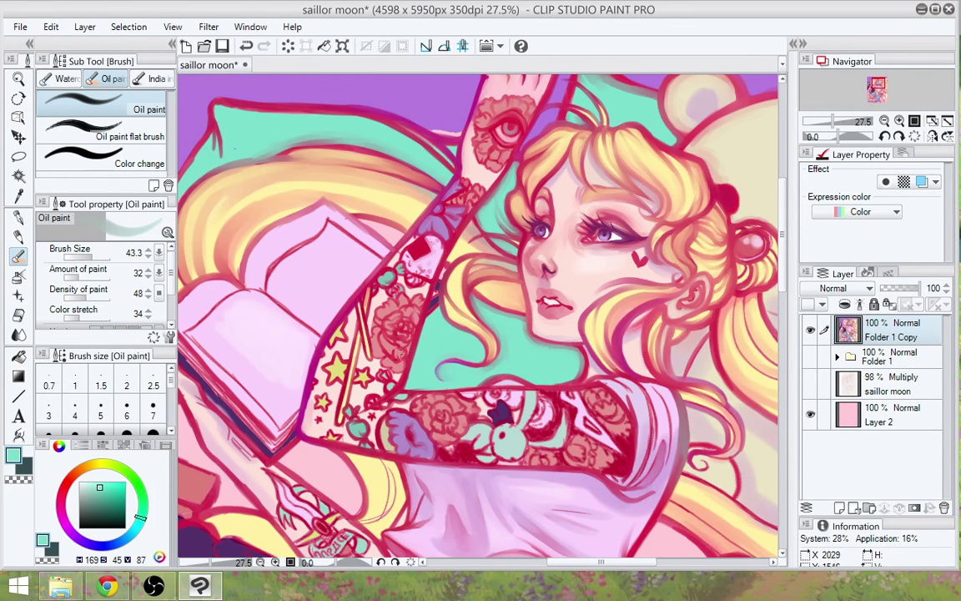
{"action": "left_click", "coordinate": [413, 385], "text": "alt"}
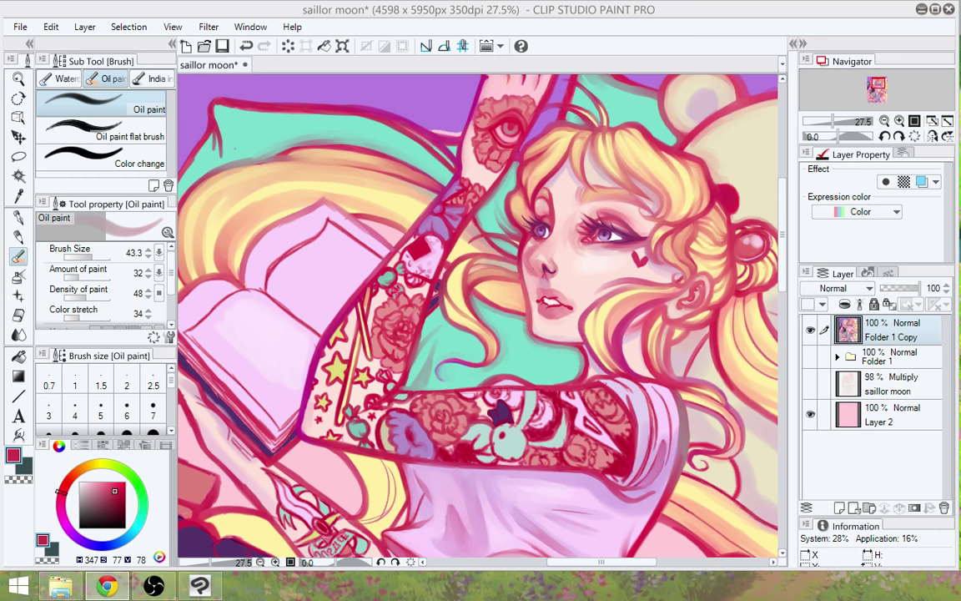
{"action": "left_click", "coordinate": [408, 380]}
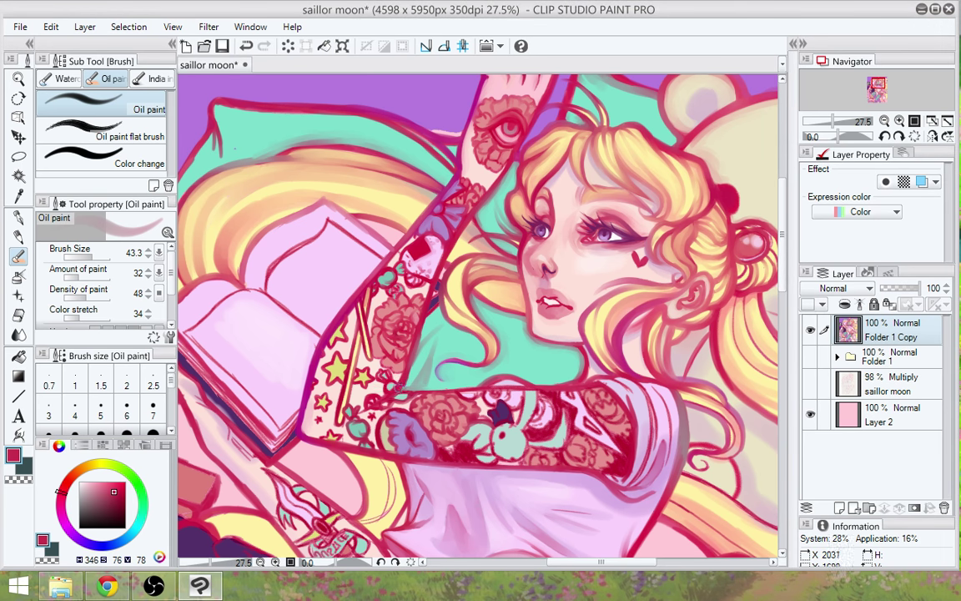
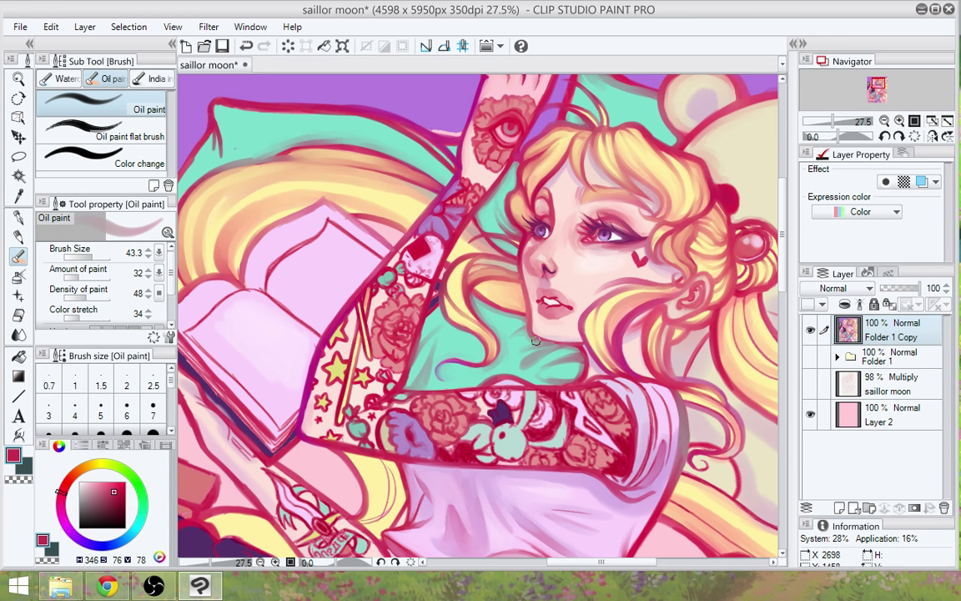
{"action": "left_click_drag", "start_coordinate": [536, 340], "coordinate": [539, 361]}
{"action": "left_click", "coordinate": [415, 382], "text": "alt"}
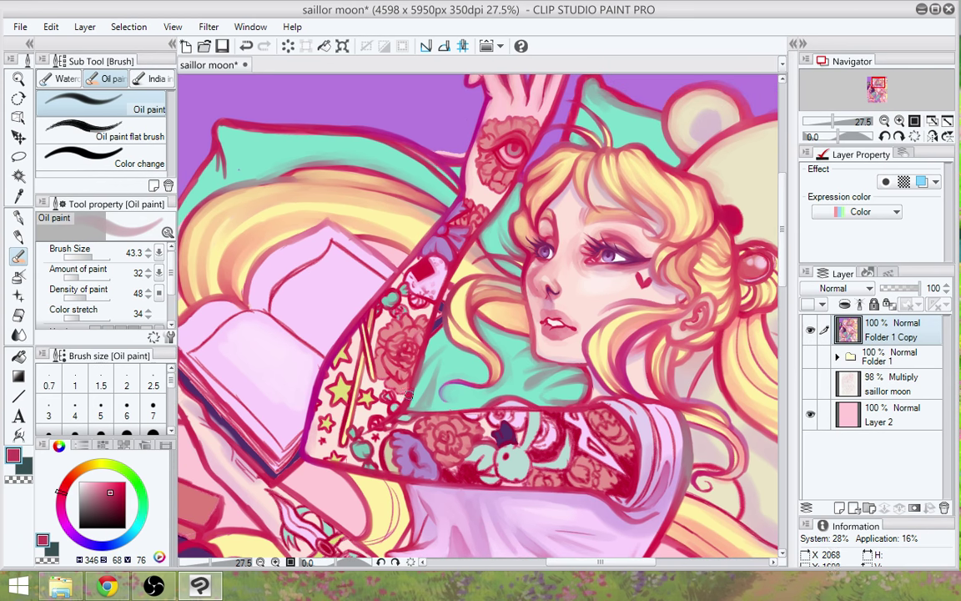
{"action": "left_click_drag", "start_coordinate": [410, 390], "coordinate": [407, 403]}
Shade the inner folds of the rolled lilac sleeve beside the tattooed arm with sampled pale lilac and mauve, undoing an unwanted stroke
{"action": "left_click_drag", "start_coordinate": [582, 386], "coordinate": [565, 300]}
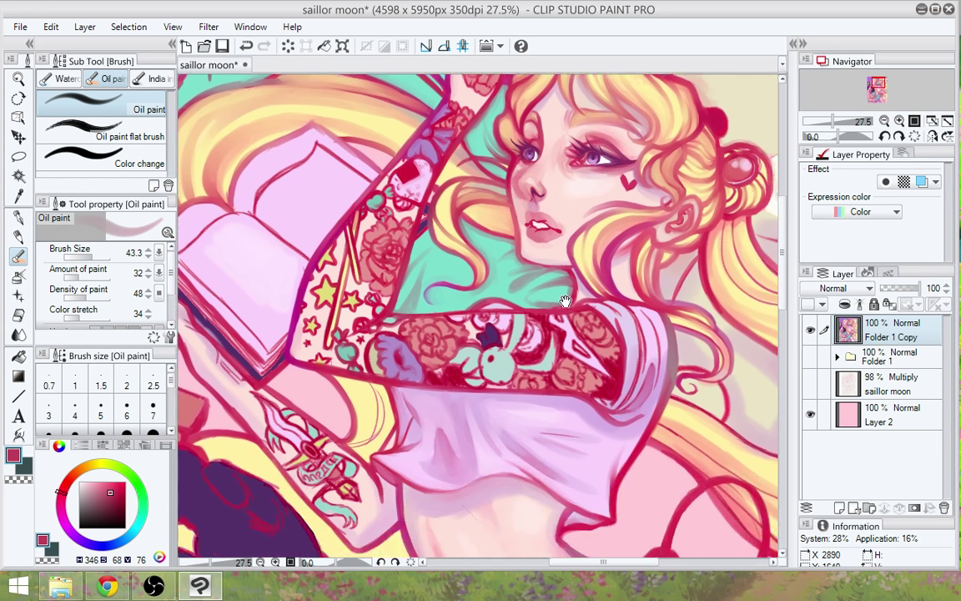
{"action": "left_click_drag", "start_coordinate": [687, 350], "coordinate": [560, 328]}
{"action": "key", "text": "ctrl+plus"}
{"action": "key", "text": "ctrl+plus"}
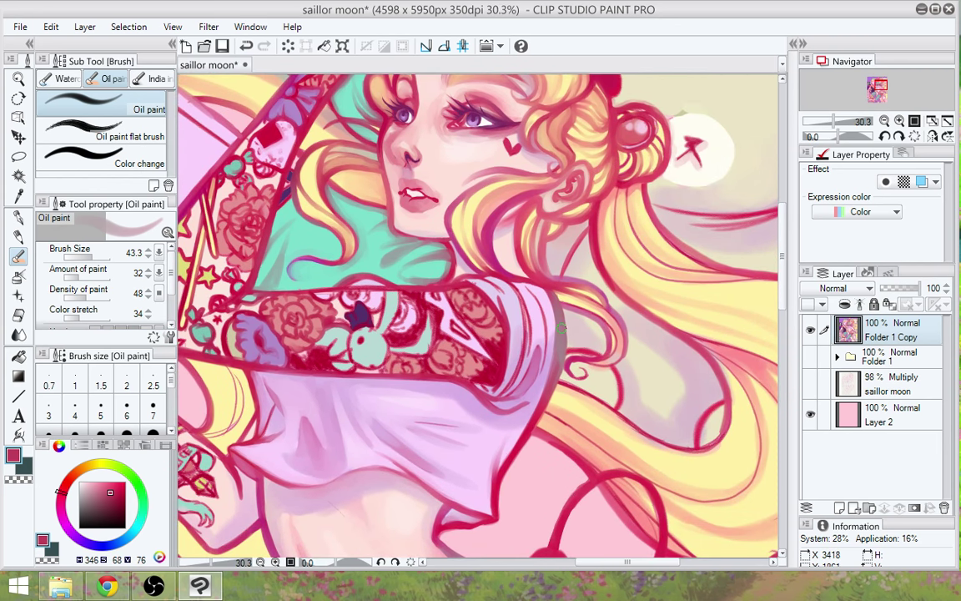
{"action": "scroll", "coordinate": [560, 327], "scroll_direction": "up", "scroll_amount": 2}
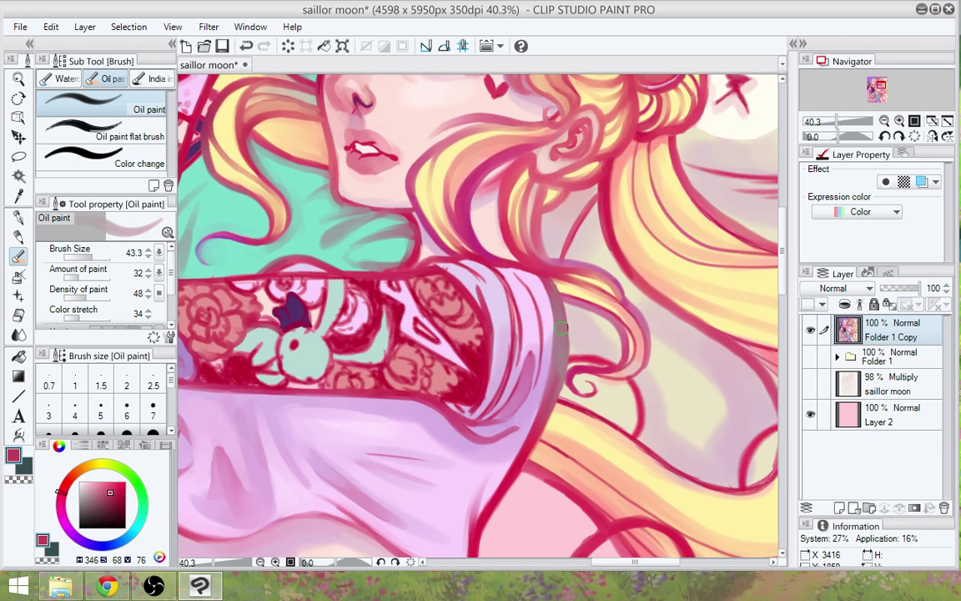
{"action": "left_click_drag", "start_coordinate": [505, 294], "coordinate": [470, 338]}
{"action": "left_click", "coordinate": [408, 307], "text": "alt"}
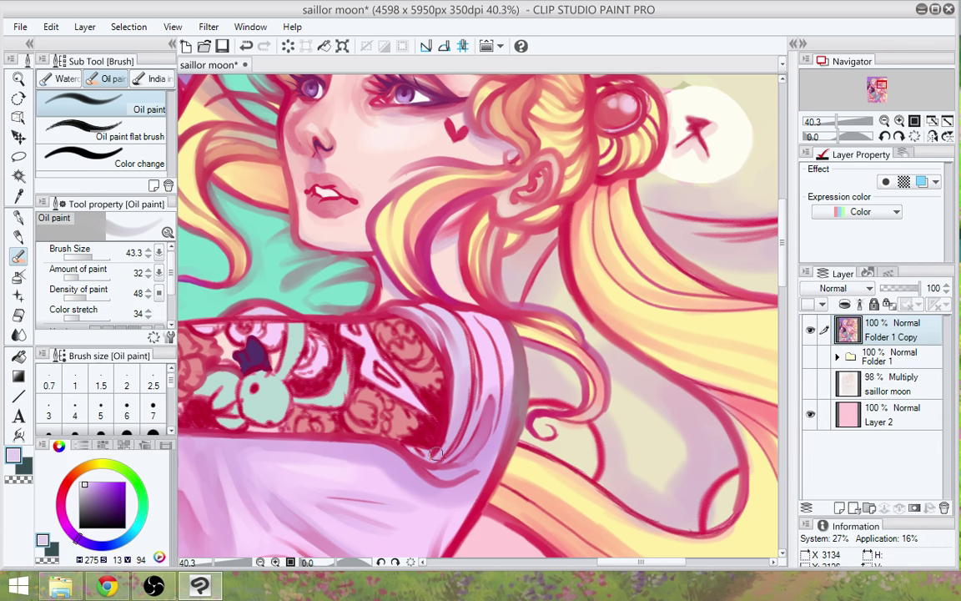
{"action": "left_click", "coordinate": [400, 472], "text": "alt"}
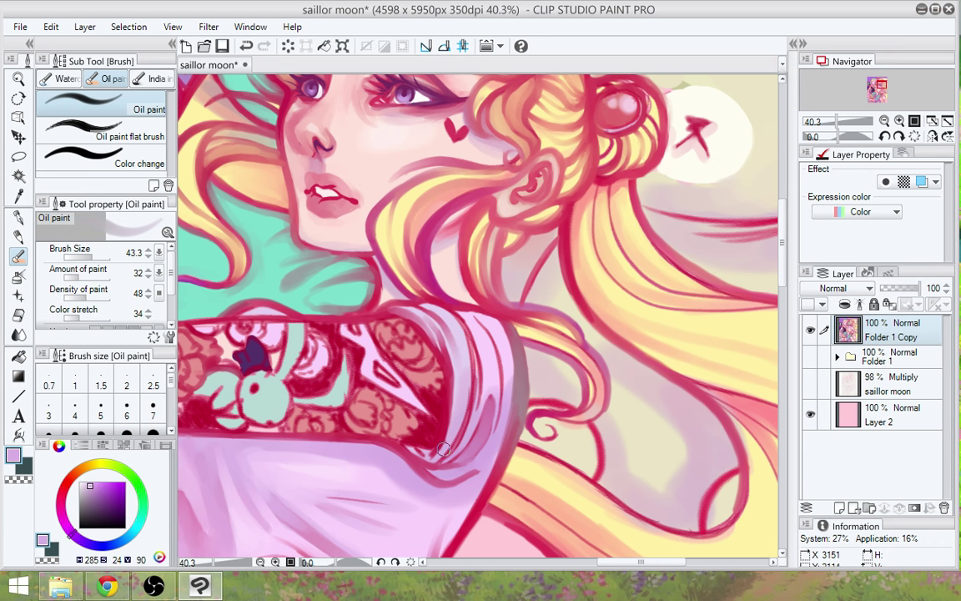
{"action": "mouse_move", "coordinate": [444, 452]}
{"action": "left_mouse_down"}
{"action": "mouse_move", "coordinate": [461, 386]}
{"action": "mouse_move", "coordinate": [438, 450]}
{"action": "mouse_move", "coordinate": [459, 387]}
{"action": "left_mouse_up"}
{"action": "left_click_drag", "start_coordinate": [455, 433], "coordinate": [463, 384]}
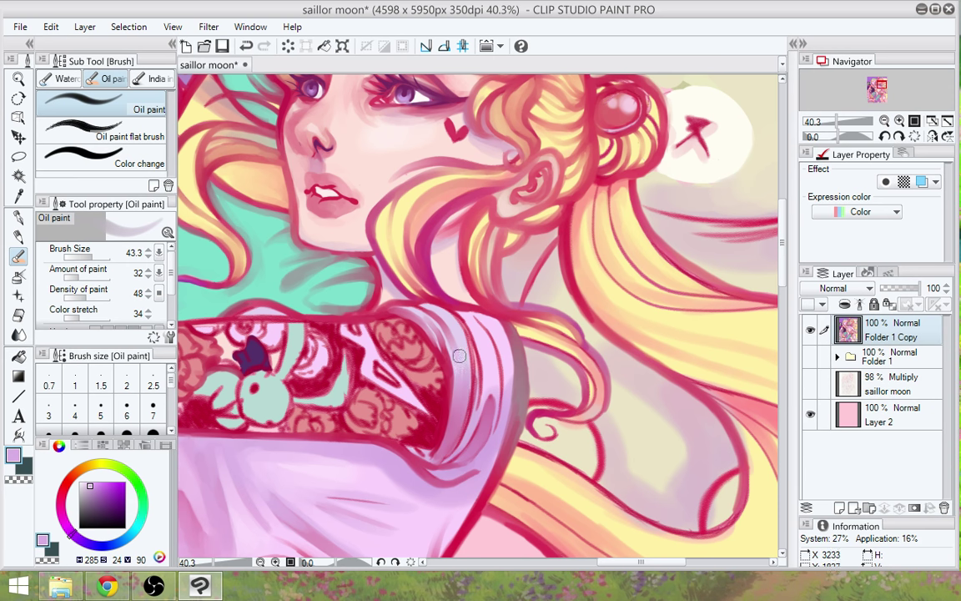
{"action": "key", "text": "ctrl+z"}
{"action": "left_click_drag", "start_coordinate": [435, 464], "coordinate": [425, 453]}
{"action": "left_click_drag", "start_coordinate": [469, 411], "coordinate": [462, 361]}
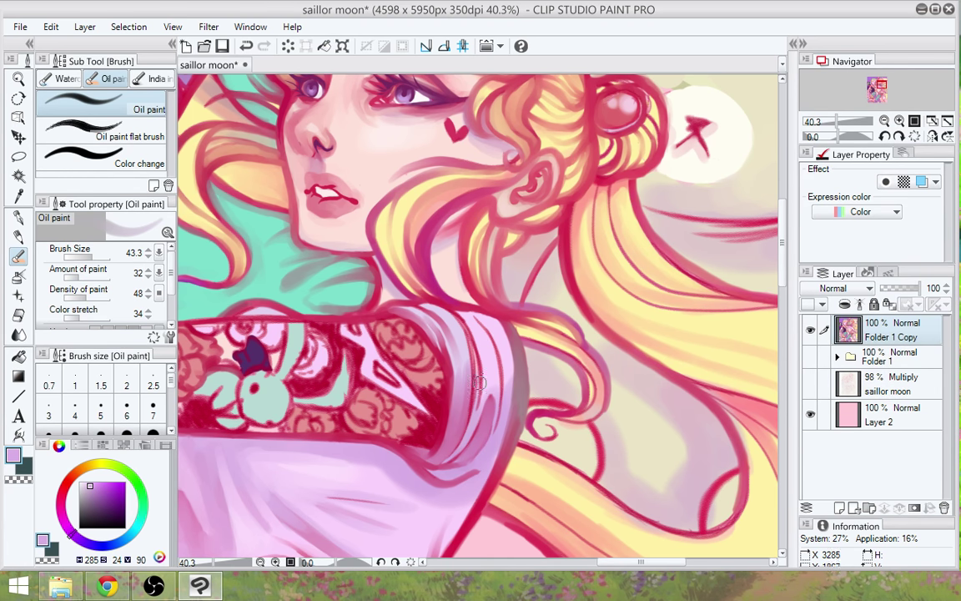
Paint mauve strokes down the middle of the rolled sleeve to soften its crimson fold lines
{"action": "left_click_drag", "start_coordinate": [482, 347], "coordinate": [480, 422]}
{"action": "left_click_drag", "start_coordinate": [485, 373], "coordinate": [473, 417]}
{"action": "mouse_move", "coordinate": [464, 304]}
{"action": "left_mouse_down"}
{"action": "mouse_move", "coordinate": [491, 318]}
{"action": "mouse_move", "coordinate": [495, 345]}
{"action": "mouse_move", "coordinate": [499, 386]}
{"action": "mouse_move", "coordinate": [476, 392]}
{"action": "left_mouse_up"}
{"action": "left_click_drag", "start_coordinate": [465, 325], "coordinate": [472, 396]}
{"action": "left_click_drag", "start_coordinate": [467, 343], "coordinate": [471, 394]}
{"action": "left_click_drag", "start_coordinate": [472, 341], "coordinate": [475, 387]}
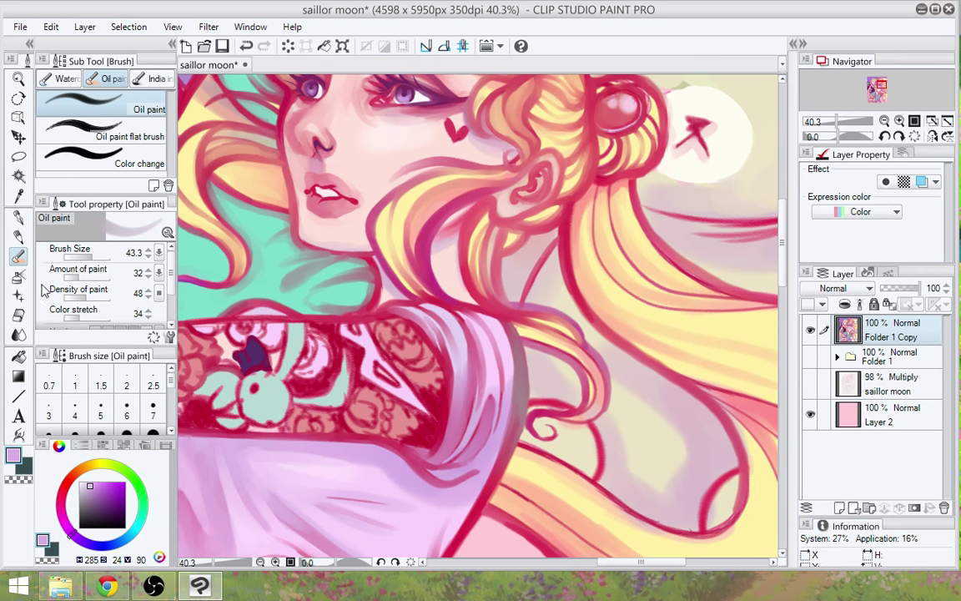
Redraw the sleeve's central fold line in sampled dark crimson with the Mapping pen, and blend it using Oil paint in sampled pinks
{"action": "left_click", "coordinate": [17, 216]}
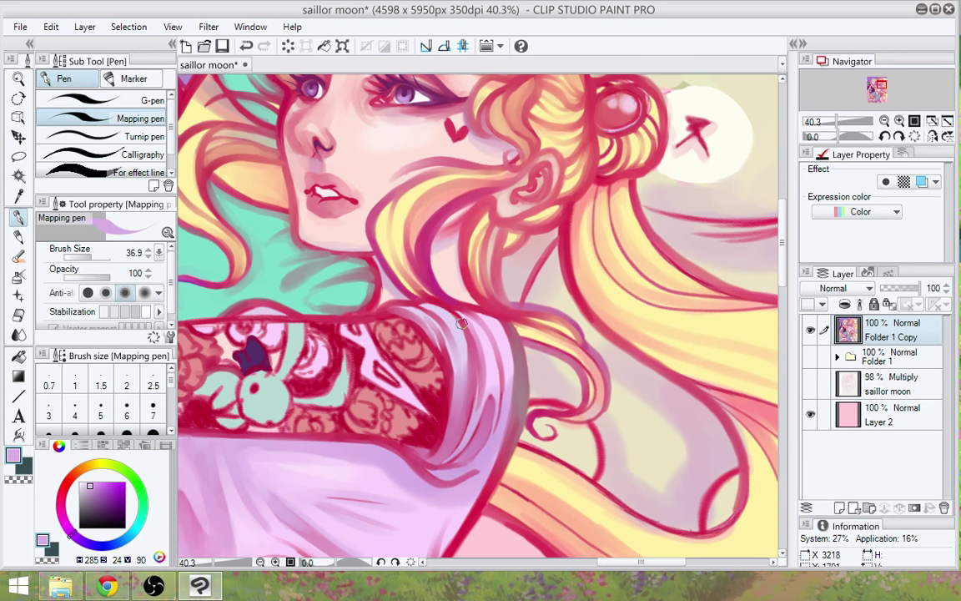
{"action": "left_click", "coordinate": [421, 296], "text": "alt"}
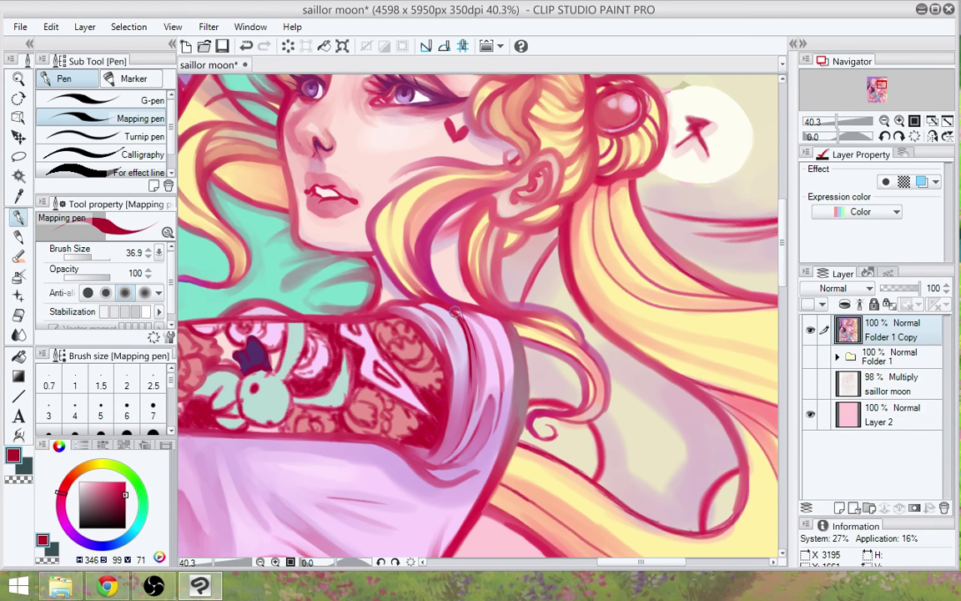
{"action": "key", "text": "b"}
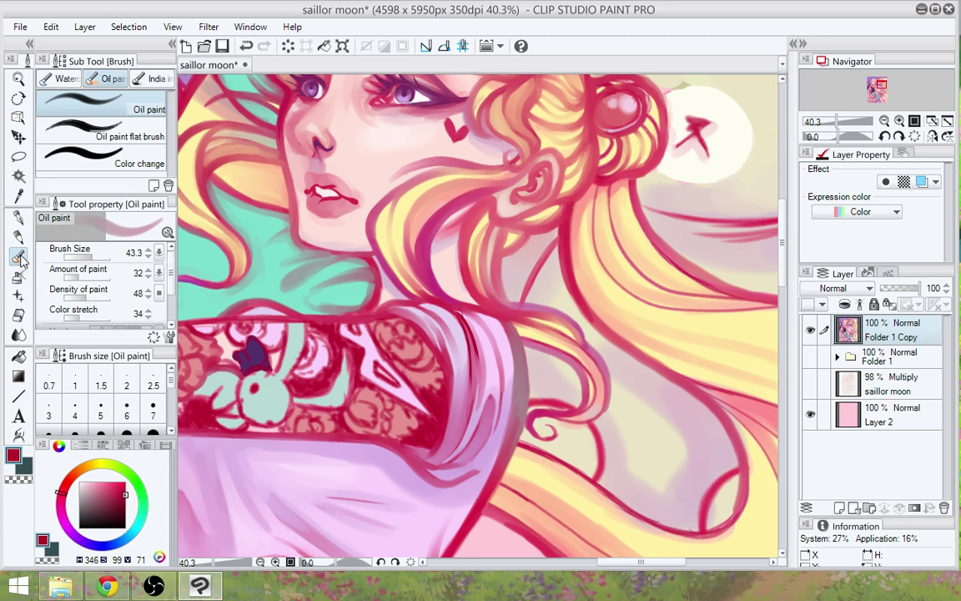
{"action": "left_click", "coordinate": [494, 348], "text": "alt"}
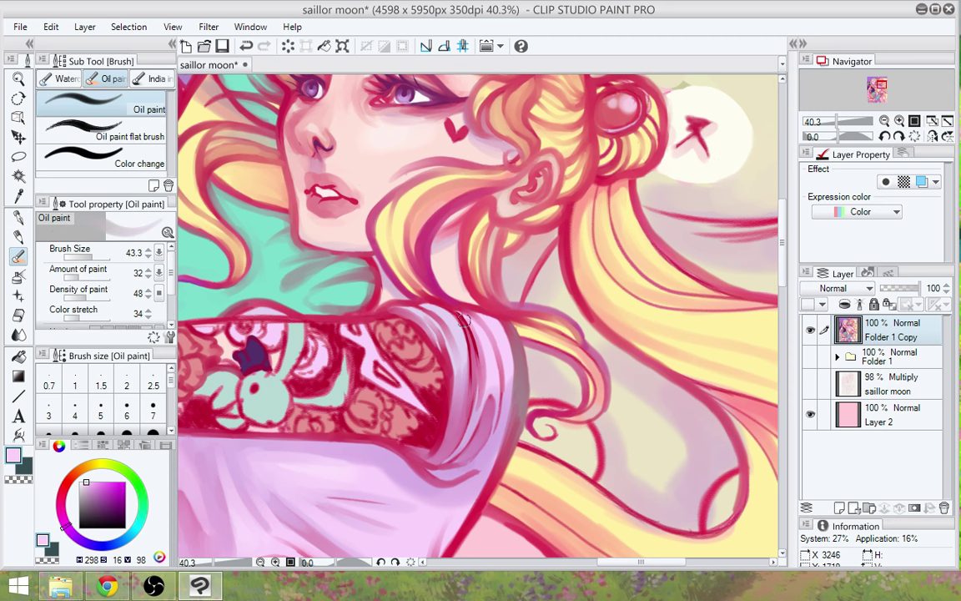
{"action": "left_click", "coordinate": [476, 375], "text": "alt"}
{"action": "left_click_drag", "start_coordinate": [467, 327], "coordinate": [473, 393]}
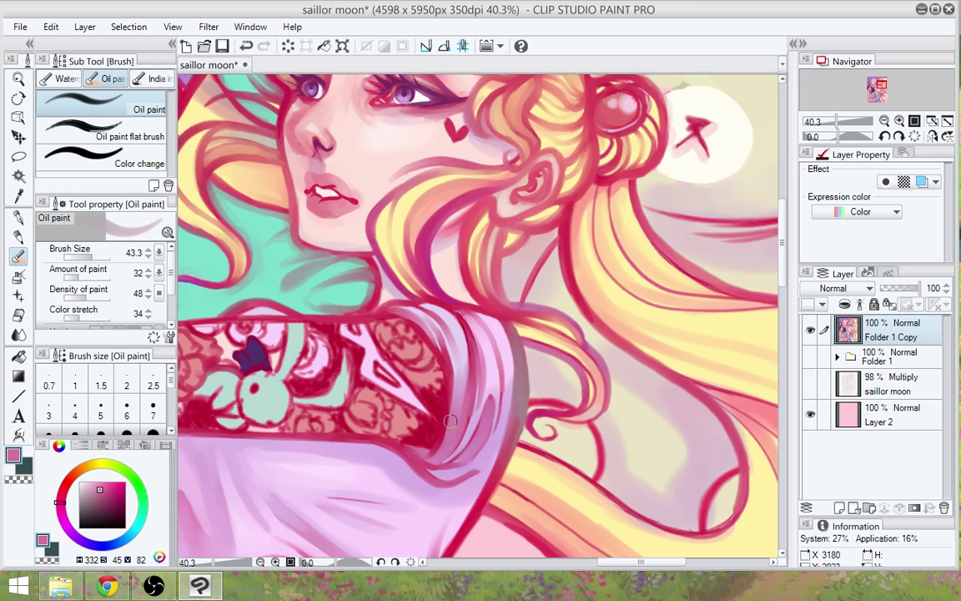
Refine the shading where the rolled sleeve meets the shirt with pink Oil paint strokes, following the folds down to the hem
{"action": "key", "text": "alt+Tab"}
{"action": "mouse_move", "coordinate": [509, 418]}
{"action": "left_mouse_down"}
{"action": "mouse_move", "coordinate": [489, 473]}
{"action": "mouse_move", "coordinate": [563, 442]}
{"action": "left_mouse_up"}
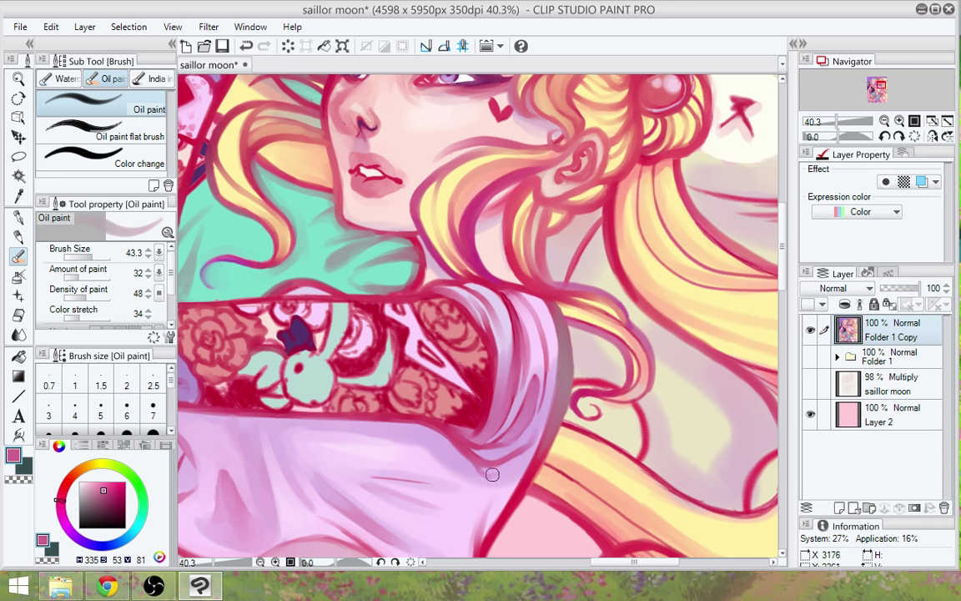
{"action": "left_click_drag", "start_coordinate": [517, 447], "coordinate": [496, 469]}
{"action": "left_click_drag", "start_coordinate": [545, 467], "coordinate": [590, 410]}
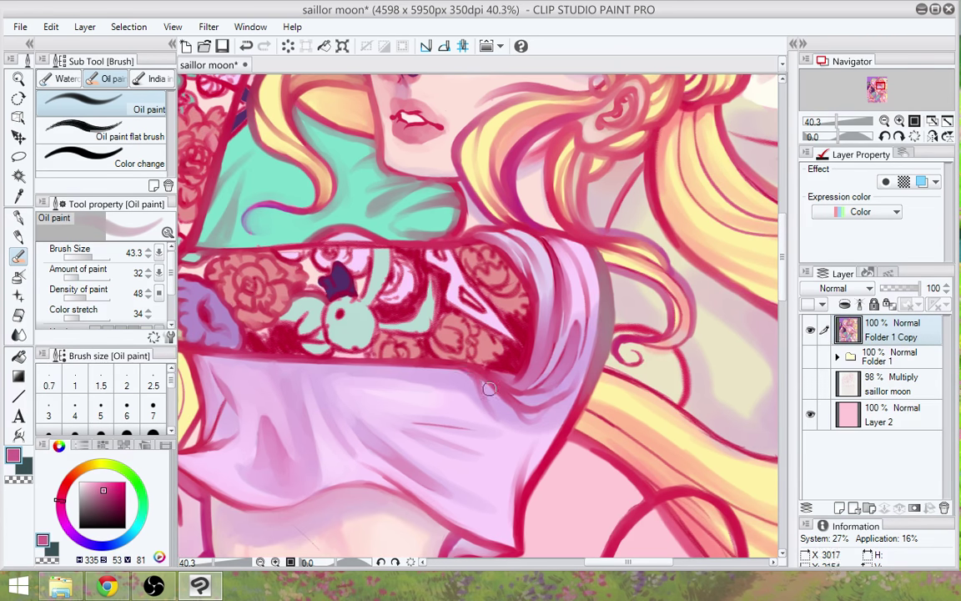
{"action": "mouse_move", "coordinate": [584, 457]}
{"action": "left_mouse_down"}
{"action": "mouse_move", "coordinate": [703, 386]}
{"action": "mouse_move", "coordinate": [665, 371]}
{"action": "mouse_move", "coordinate": [551, 473]}
{"action": "mouse_move", "coordinate": [600, 423]}
{"action": "mouse_move", "coordinate": [553, 483]}
{"action": "mouse_move", "coordinate": [594, 476]}
{"action": "mouse_move", "coordinate": [577, 455]}
{"action": "left_mouse_up"}
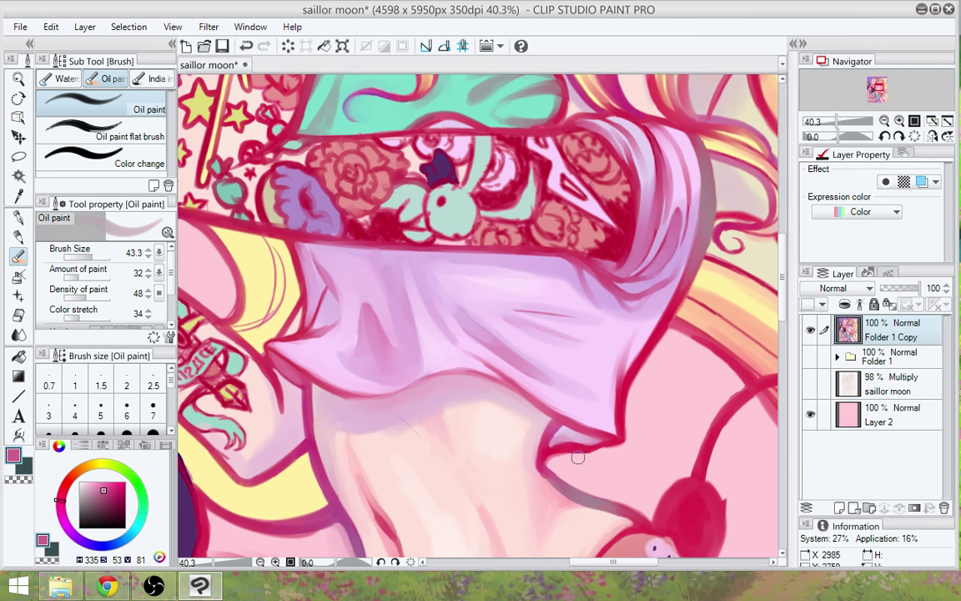
{"action": "left_click_drag", "start_coordinate": [637, 449], "coordinate": [601, 441]}
Refine the lips and the jaw's edge with sampled crimson and a sampled pale skin tone
{"action": "left_click_drag", "start_coordinate": [633, 373], "coordinate": [684, 492]}
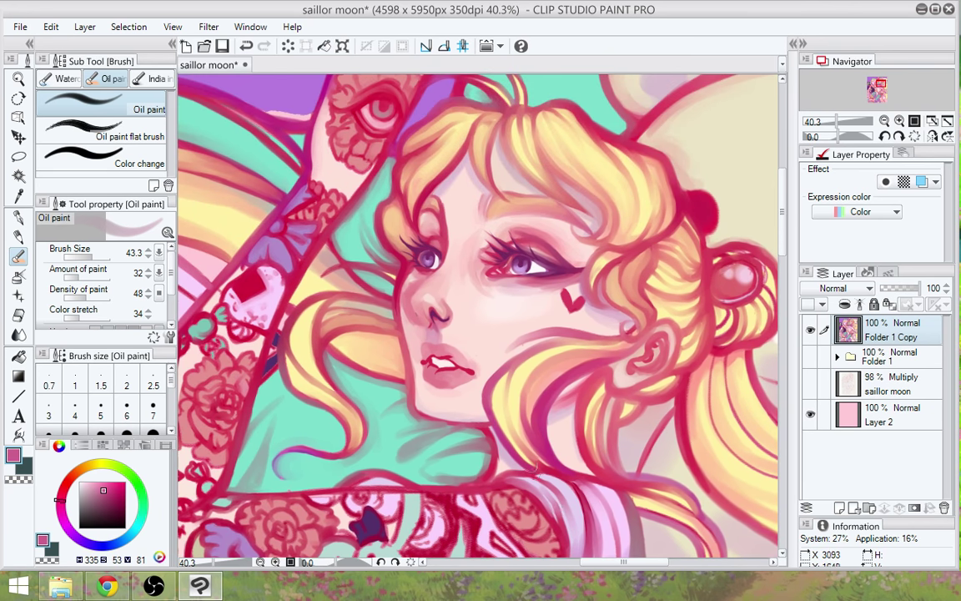
{"action": "left_click", "coordinate": [466, 379], "text": "alt"}
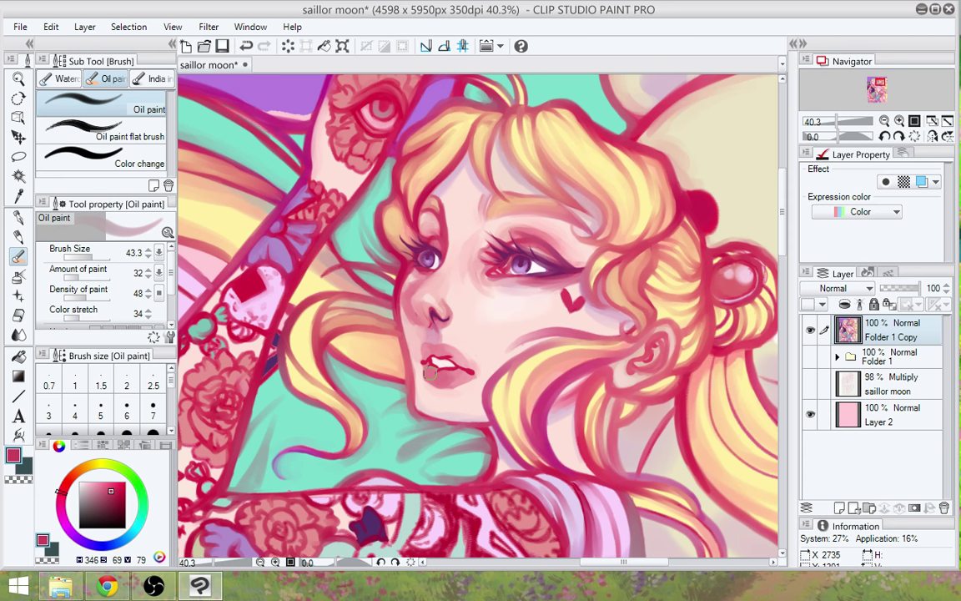
{"action": "left_click", "coordinate": [484, 343], "text": "alt"}
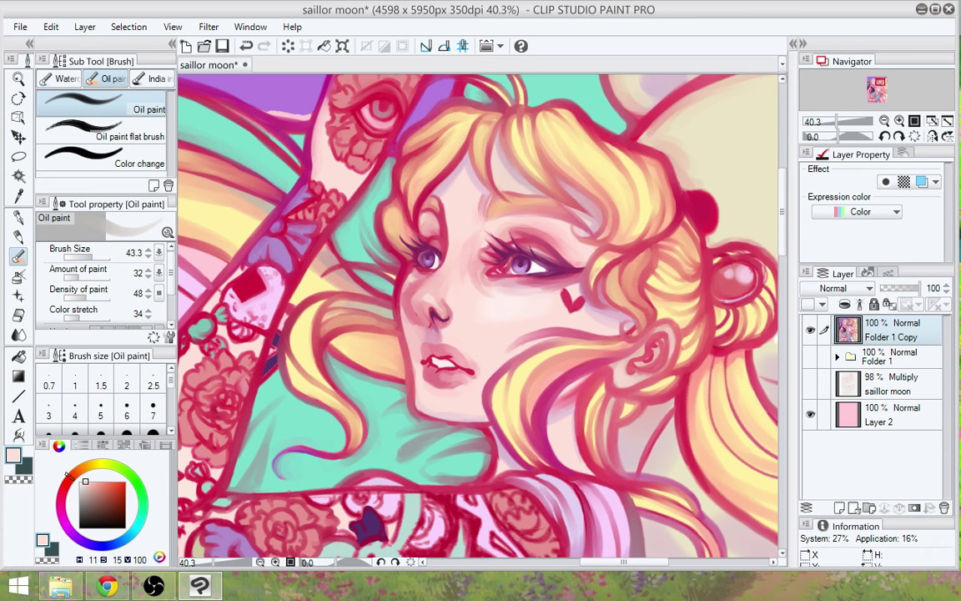
{"action": "left_click", "coordinate": [489, 432], "text": "alt"}
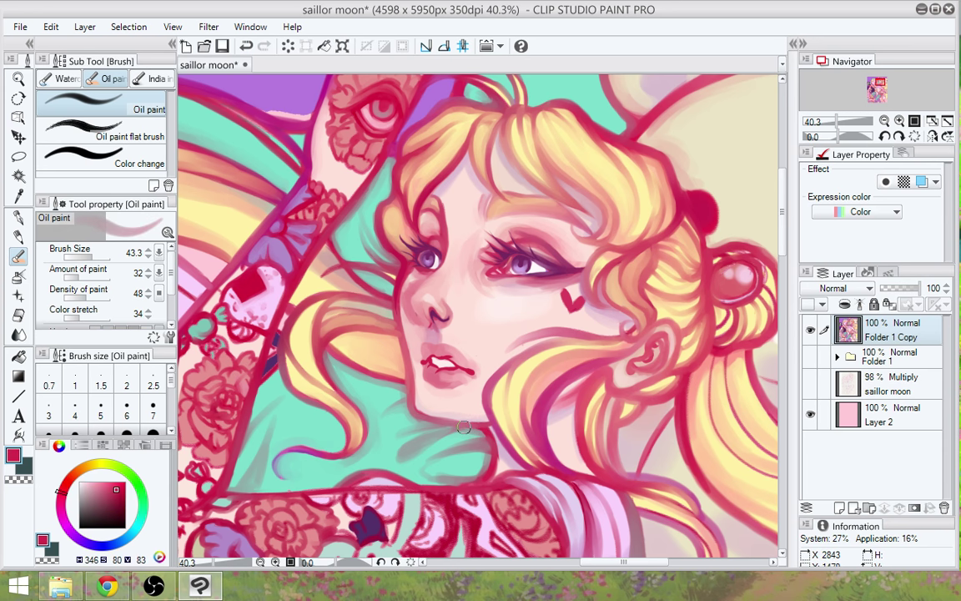
{"action": "left_click_drag", "start_coordinate": [464, 427], "coordinate": [610, 332]}
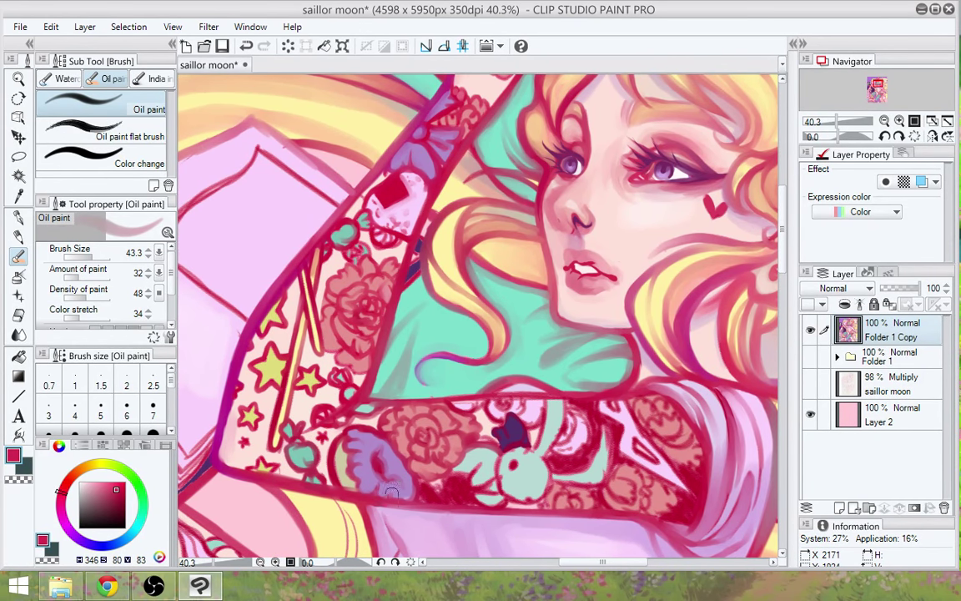
{"action": "mouse_move", "coordinate": [604, 433]}
{"action": "left_mouse_down"}
{"action": "mouse_move", "coordinate": [629, 425]}
{"action": "mouse_move", "coordinate": [536, 520]}
{"action": "left_mouse_up"}
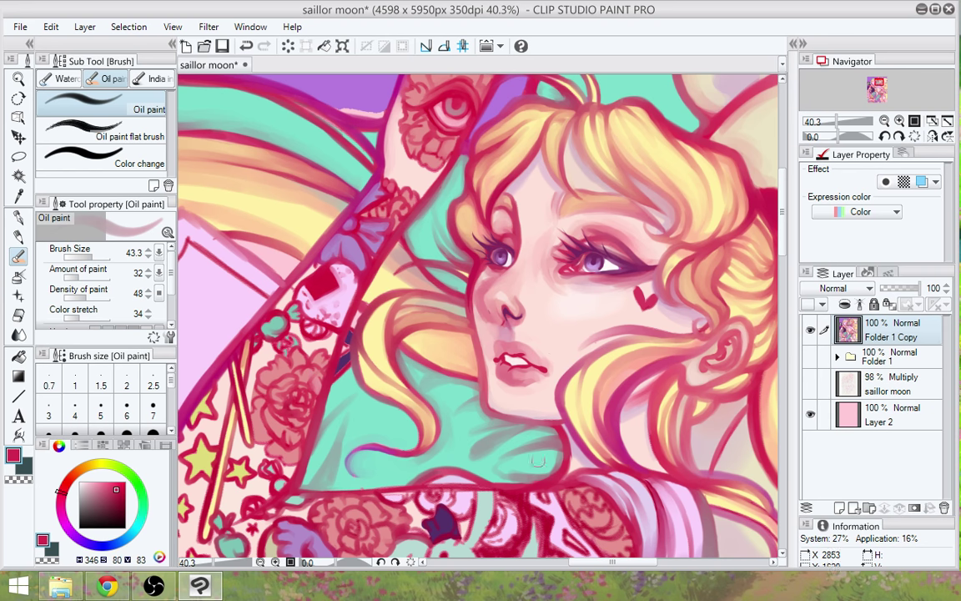
{"action": "left_click_drag", "start_coordinate": [616, 378], "coordinate": [571, 421]}
{"action": "scroll", "coordinate": [568, 406], "scroll_direction": "down", "scroll_amount": 1}
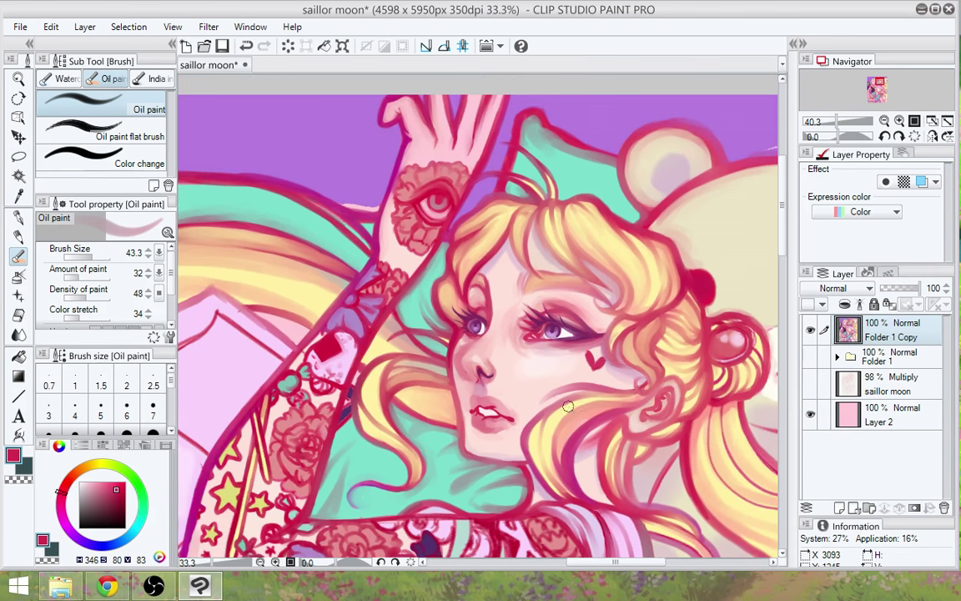
Blend sampled teal Oil paint strokes into the lower corner and outer side of the pillow behind the open book
{"action": "scroll", "coordinate": [568, 407], "scroll_direction": "down", "scroll_amount": 1}
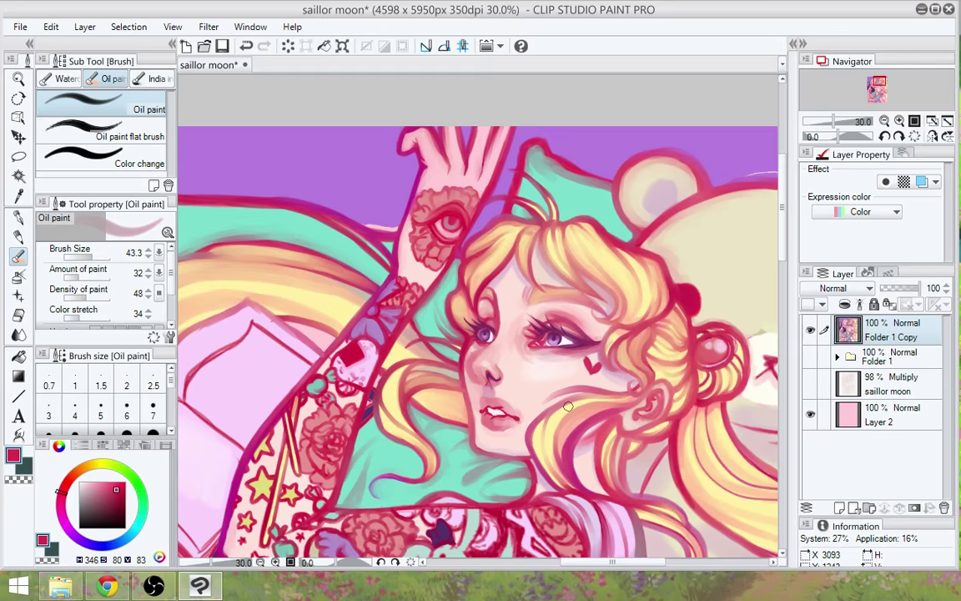
{"action": "scroll", "coordinate": [568, 406], "scroll_direction": "down", "scroll_amount": 2}
{"action": "left_click_drag", "start_coordinate": [552, 467], "coordinate": [664, 340]}
{"action": "scroll", "coordinate": [348, 330], "scroll_direction": "up", "scroll_amount": 4}
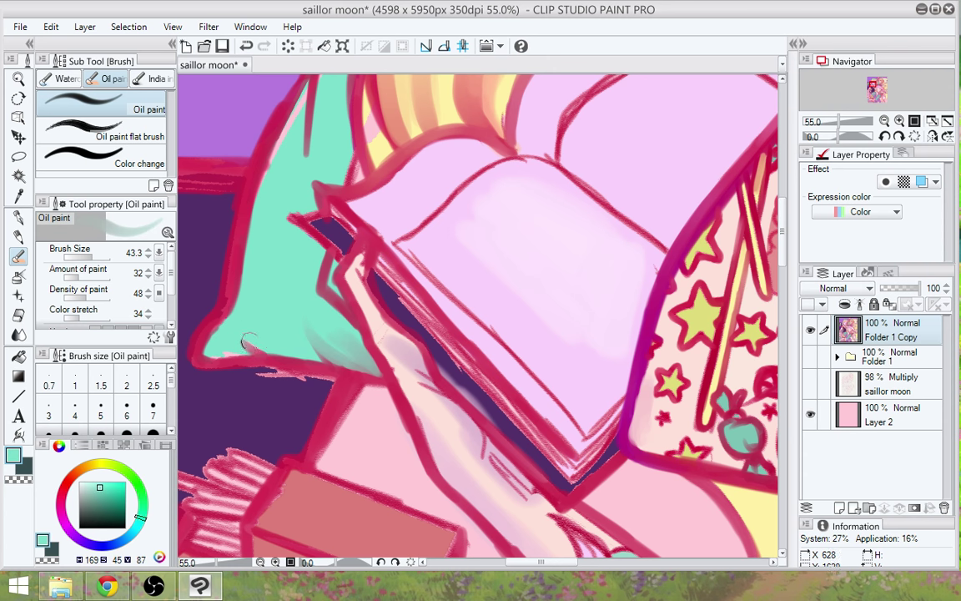
{"action": "left_click", "coordinate": [273, 334], "text": "alt"}
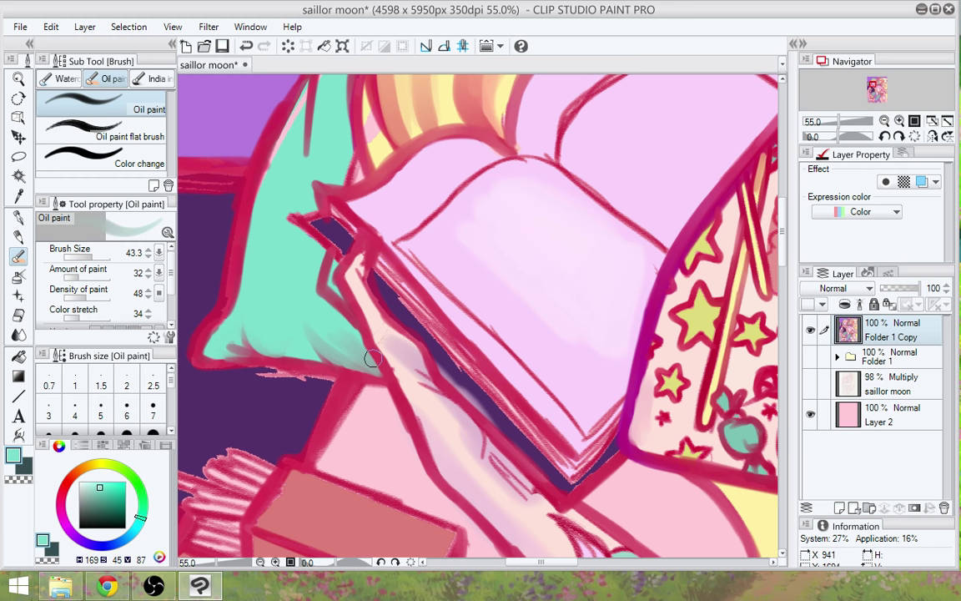
{"action": "mouse_move", "coordinate": [272, 224]}
{"action": "left_mouse_down"}
{"action": "mouse_move", "coordinate": [247, 368]}
{"action": "mouse_move", "coordinate": [223, 394]}
{"action": "mouse_move", "coordinate": [253, 346]}
{"action": "mouse_move", "coordinate": [238, 379]}
{"action": "mouse_move", "coordinate": [254, 303]}
{"action": "mouse_move", "coordinate": [248, 367]}
{"action": "mouse_move", "coordinate": [266, 254]}
{"action": "mouse_move", "coordinate": [260, 360]}
{"action": "mouse_move", "coordinate": [275, 250]}
{"action": "mouse_move", "coordinate": [258, 350]}
{"action": "mouse_move", "coordinate": [284, 219]}
{"action": "left_mouse_up"}
{"action": "left_click_drag", "start_coordinate": [258, 349], "coordinate": [288, 228]}
{"action": "left_click_drag", "start_coordinate": [267, 328], "coordinate": [304, 176]}
{"action": "left_click_drag", "start_coordinate": [271, 278], "coordinate": [320, 144]}
{"action": "mouse_move", "coordinate": [284, 230]}
{"action": "left_mouse_down"}
{"action": "mouse_move", "coordinate": [319, 136]}
{"action": "mouse_move", "coordinate": [295, 224]}
{"action": "left_mouse_up"}
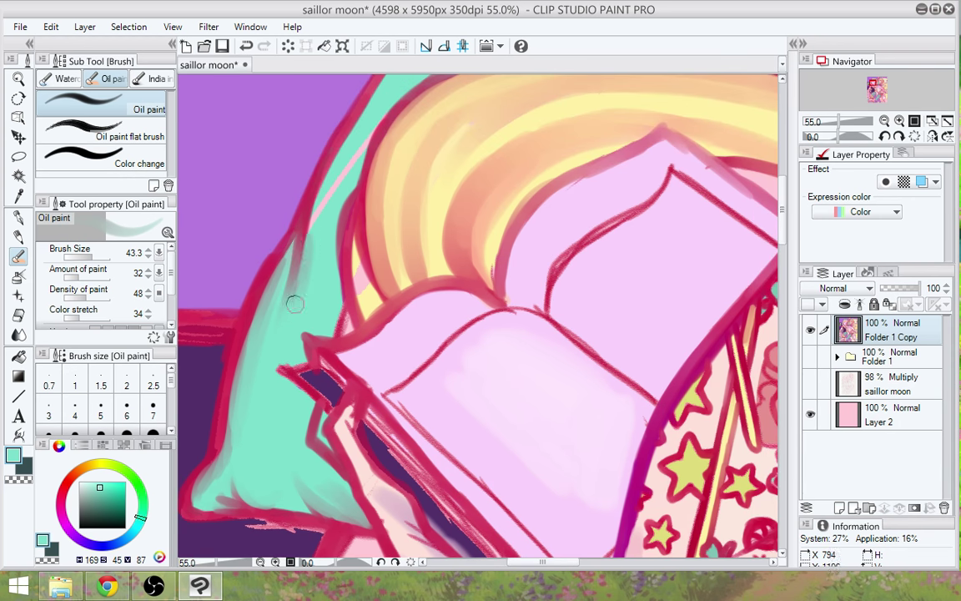
Paint teal strokes up the pillow's narrow side beside the blonde hair, softening the crimson fold line and covering the pale streak
{"action": "left_click_drag", "start_coordinate": [295, 304], "coordinate": [322, 209]}
{"action": "left_click_drag", "start_coordinate": [302, 270], "coordinate": [331, 171]}
{"action": "mouse_move", "coordinate": [306, 235]}
{"action": "left_mouse_down"}
{"action": "mouse_move", "coordinate": [347, 149]}
{"action": "mouse_move", "coordinate": [313, 258]}
{"action": "mouse_move", "coordinate": [364, 128]}
{"action": "mouse_move", "coordinate": [323, 337]}
{"action": "mouse_move", "coordinate": [358, 278]}
{"action": "left_mouse_up"}
{"action": "left_click_drag", "start_coordinate": [338, 317], "coordinate": [395, 215]}
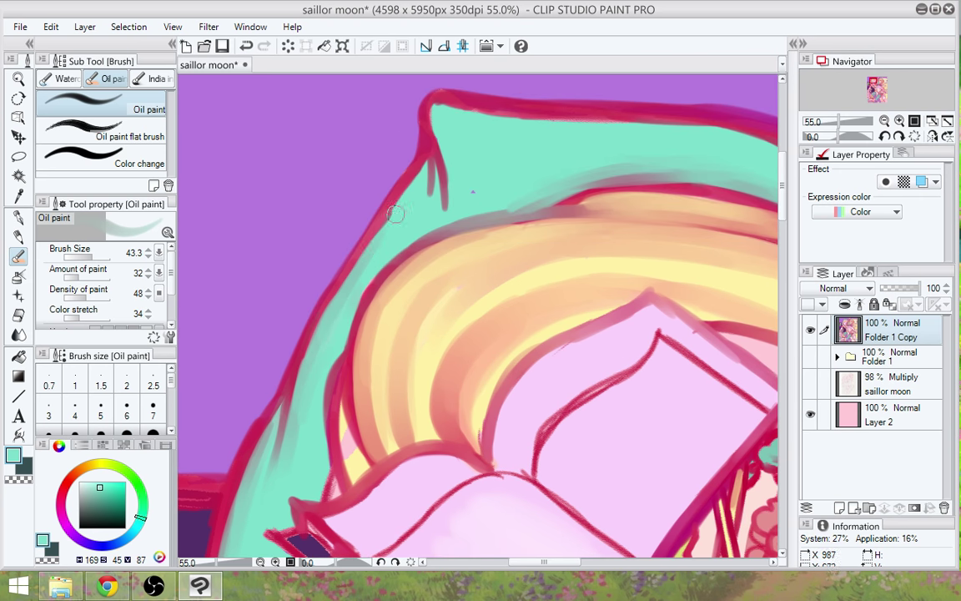
{"action": "left_click_drag", "start_coordinate": [357, 281], "coordinate": [407, 200]}
{"action": "mouse_move", "coordinate": [392, 413]}
{"action": "left_mouse_down"}
{"action": "mouse_move", "coordinate": [409, 348]}
{"action": "mouse_move", "coordinate": [491, 208]}
{"action": "left_mouse_up"}
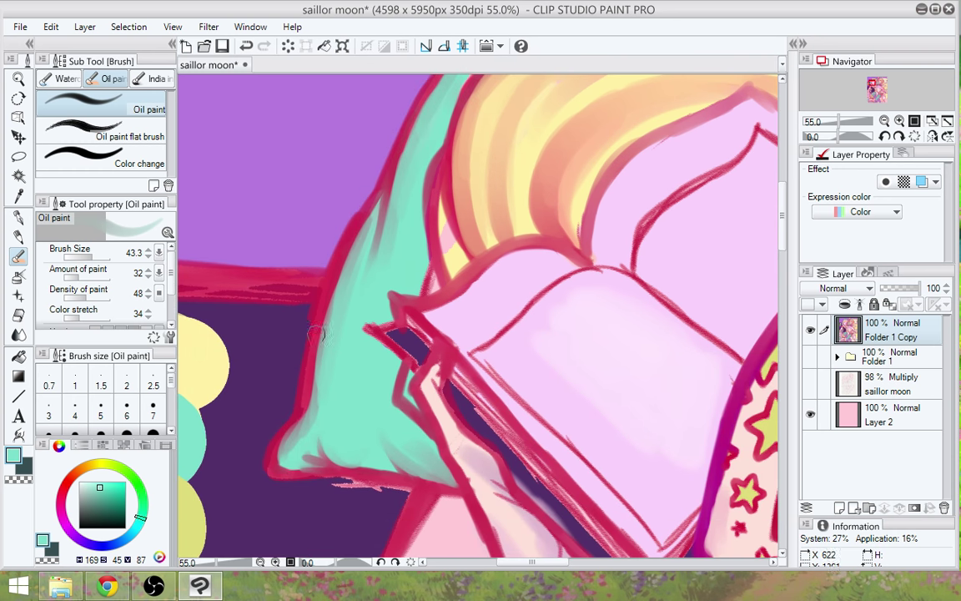
Redraw the pillow's outer side edge in sampled dark crimson, following it from the lower corner up to the pointed upper corner
{"action": "left_click", "coordinate": [297, 416], "text": "alt"}
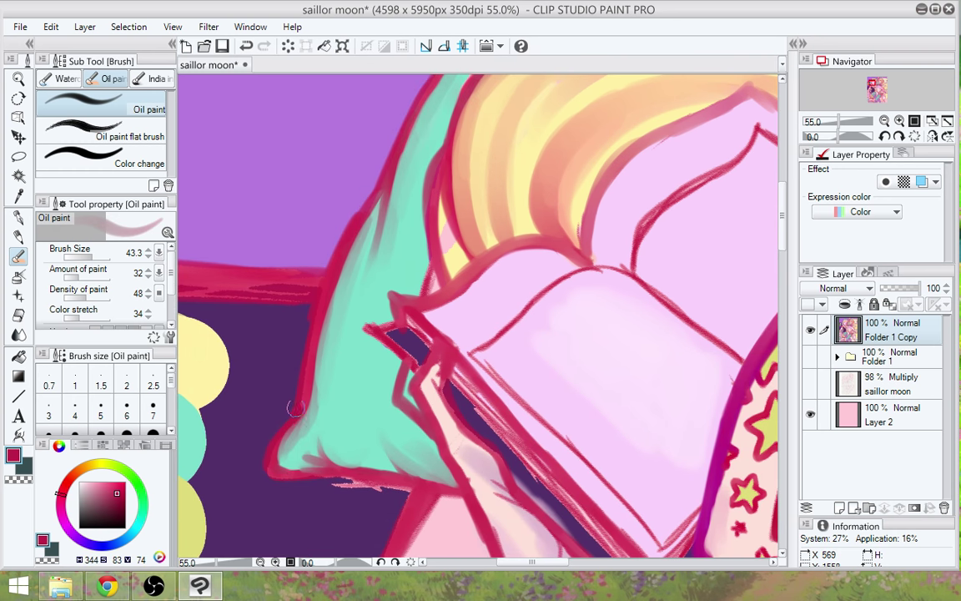
{"action": "left_click_drag", "start_coordinate": [296, 414], "coordinate": [312, 336]}
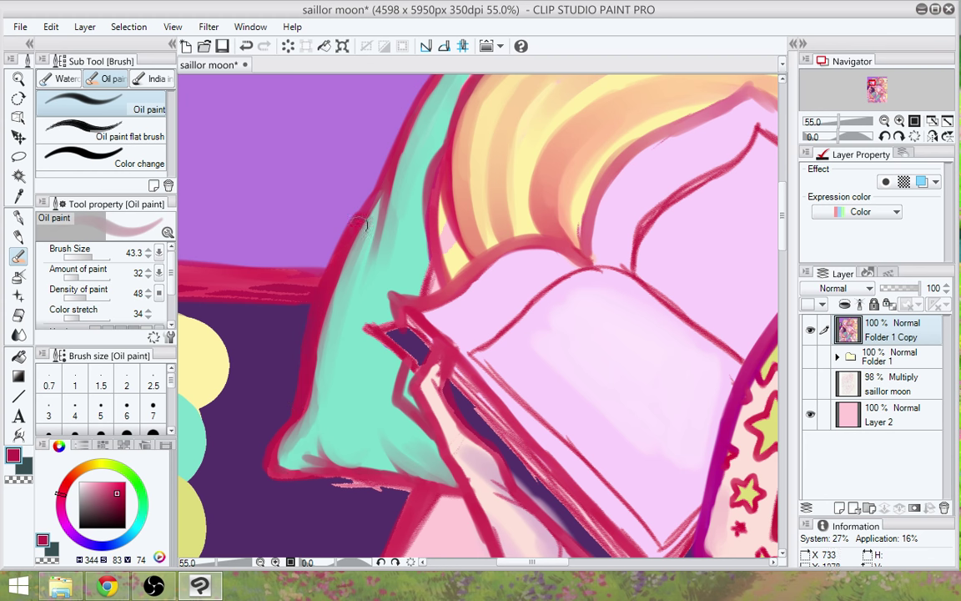
{"action": "left_click_drag", "start_coordinate": [421, 176], "coordinate": [380, 360]}
{"action": "left_click_drag", "start_coordinate": [487, 200], "coordinate": [467, 253]}
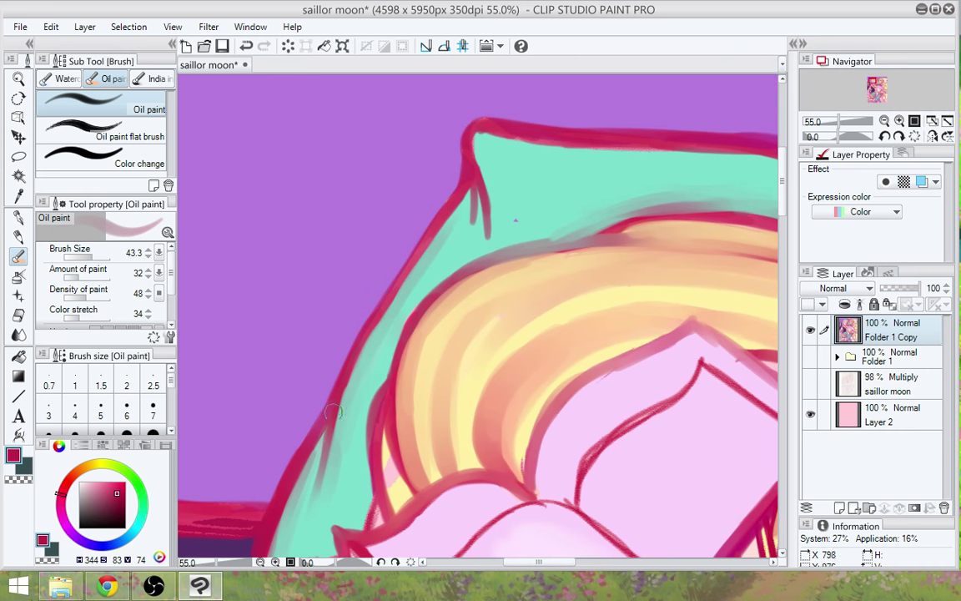
{"action": "left_click_drag", "start_coordinate": [334, 417], "coordinate": [381, 310]}
{"action": "left_click_drag", "start_coordinate": [348, 385], "coordinate": [416, 252]}
{"action": "mouse_move", "coordinate": [388, 292]}
{"action": "left_mouse_down"}
{"action": "mouse_move", "coordinate": [351, 352]}
{"action": "mouse_move", "coordinate": [417, 257]}
{"action": "left_mouse_up"}
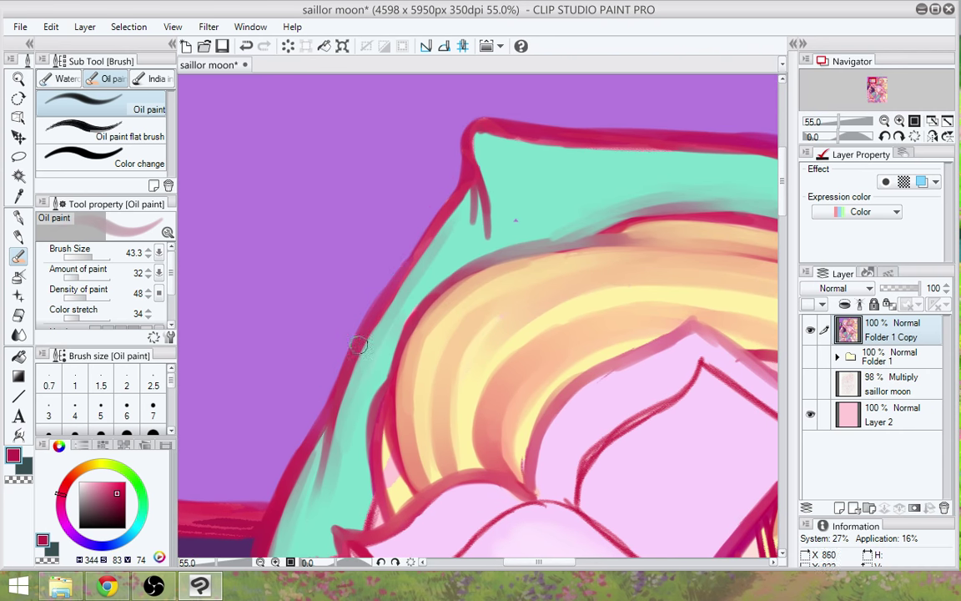
{"action": "left_click_drag", "start_coordinate": [365, 346], "coordinate": [450, 218]}
{"action": "left_click_drag", "start_coordinate": [389, 290], "coordinate": [449, 176]}
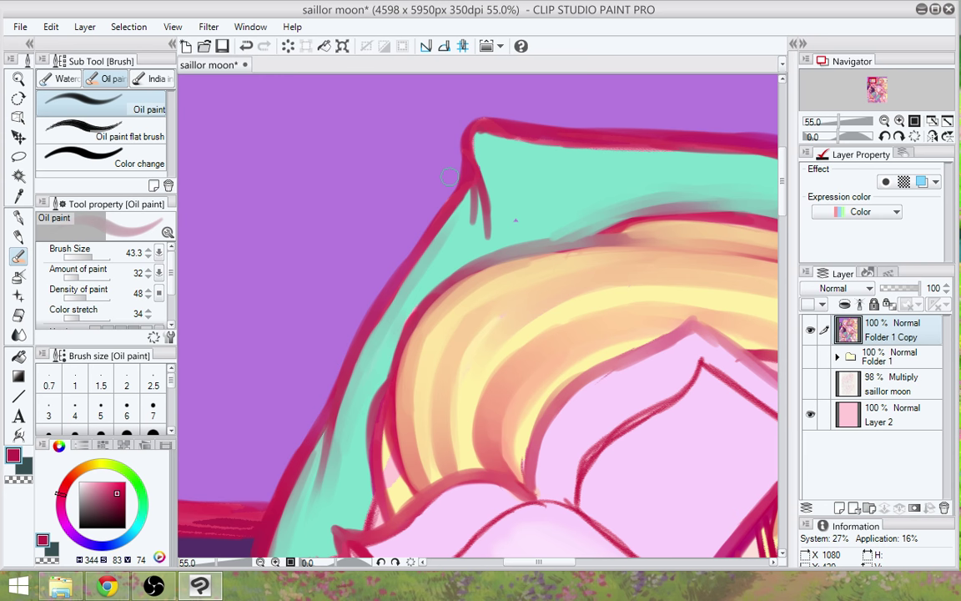
Shade the fold at the pillow's pointed upper corner by blending sampled teal and muted crimson Oil paint strokes
{"action": "left_click_drag", "start_coordinate": [539, 188], "coordinate": [481, 218]}
{"action": "left_click", "coordinate": [464, 245], "text": "alt"}
{"action": "left_click", "coordinate": [456, 251]}
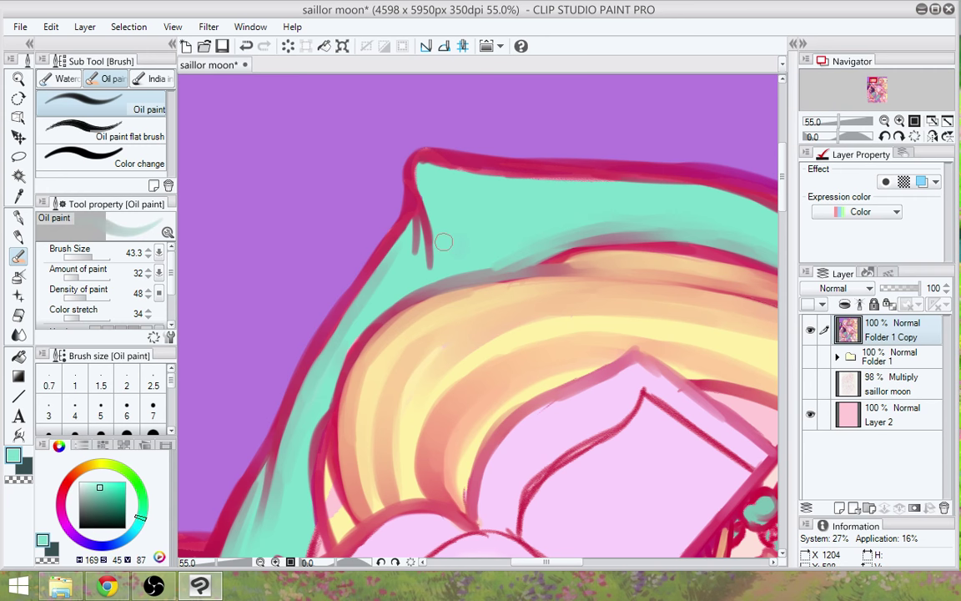
{"action": "left_click", "coordinate": [405, 217], "text": "alt"}
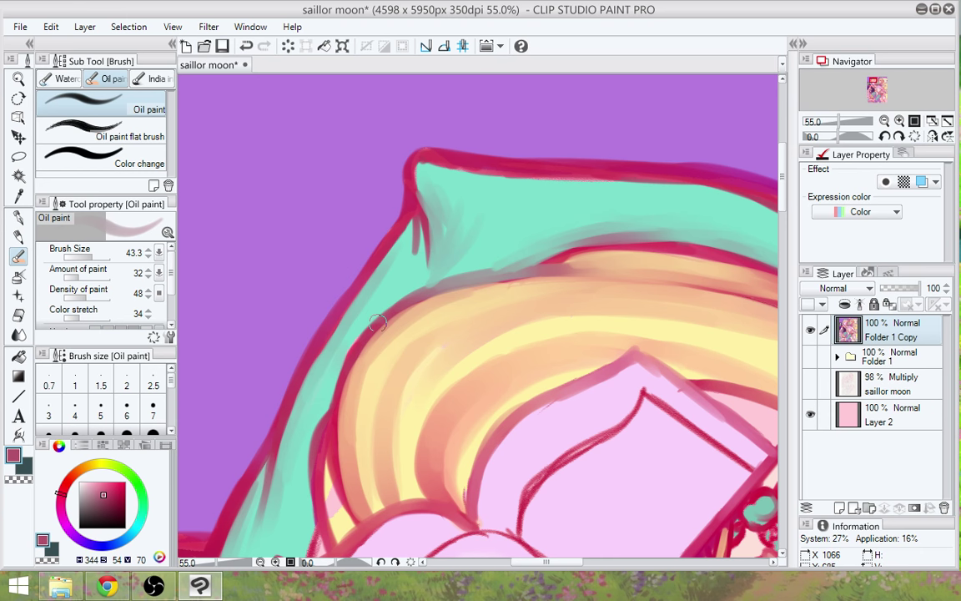
{"action": "left_click", "coordinate": [497, 225], "text": "alt"}
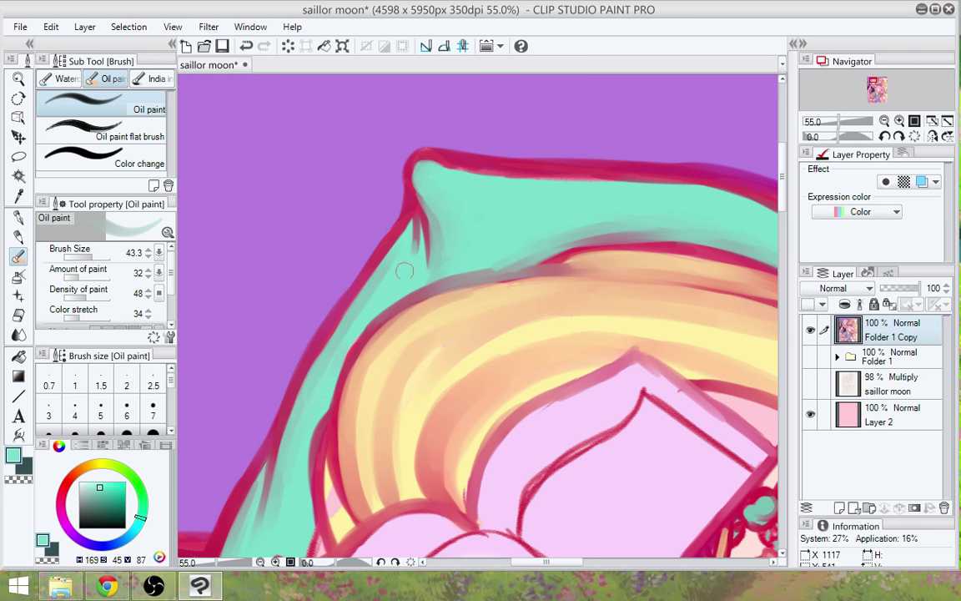
{"action": "mouse_move", "coordinate": [407, 272]}
{"action": "left_mouse_down"}
{"action": "mouse_move", "coordinate": [415, 208]}
{"action": "mouse_move", "coordinate": [416, 248]}
{"action": "mouse_move", "coordinate": [414, 218]}
{"action": "mouse_move", "coordinate": [396, 260]}
{"action": "mouse_move", "coordinate": [407, 256]}
{"action": "mouse_move", "coordinate": [409, 198]}
{"action": "mouse_move", "coordinate": [415, 242]}
{"action": "mouse_move", "coordinate": [415, 200]}
{"action": "left_mouse_up"}
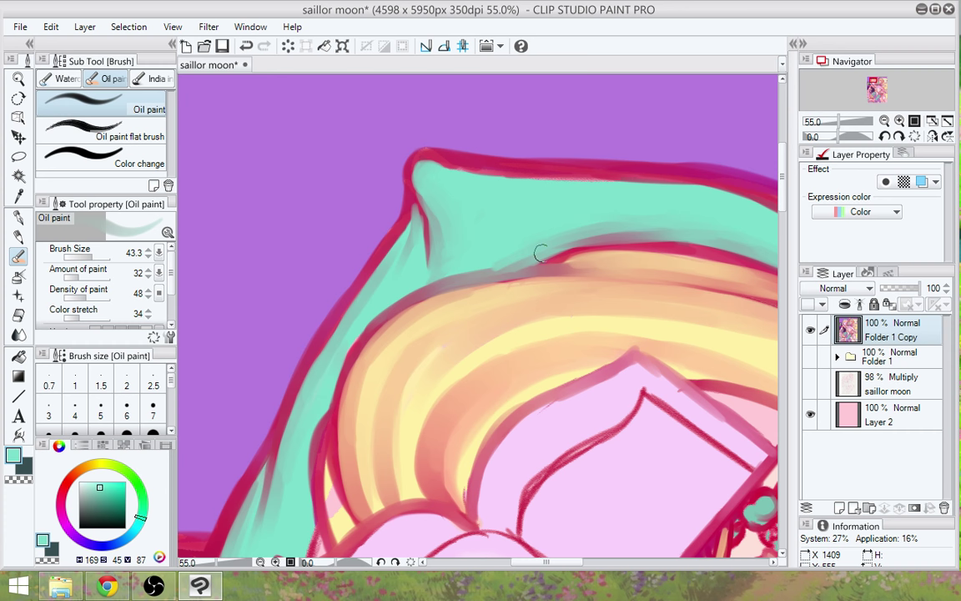
Blend teal strokes along the pillow's upper edge from the pointed corner to the raised arm
{"action": "left_click_drag", "start_coordinate": [630, 284], "coordinate": [433, 319]}
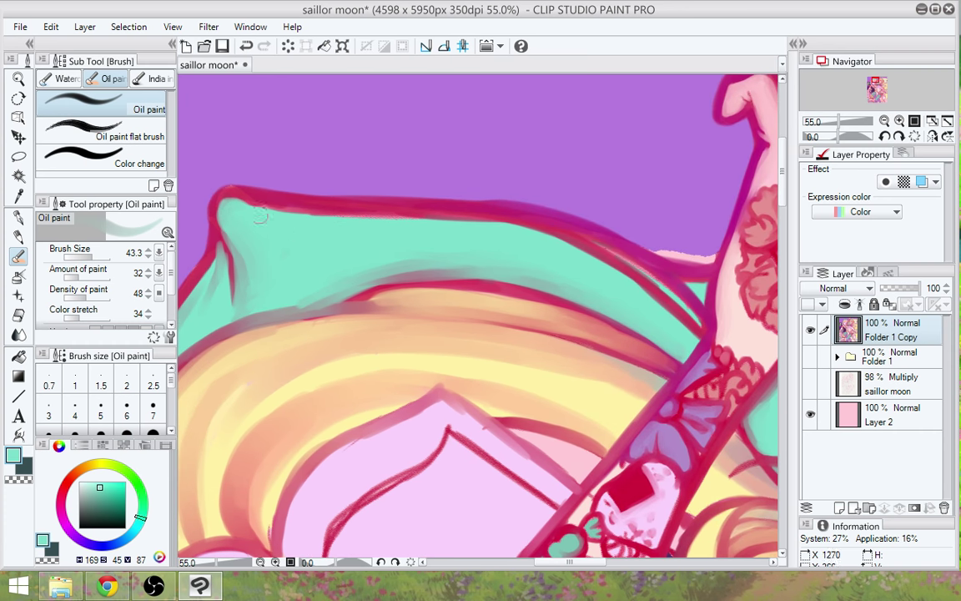
{"action": "mouse_move", "coordinate": [242, 212]}
{"action": "left_mouse_down"}
{"action": "mouse_move", "coordinate": [374, 208]}
{"action": "mouse_move", "coordinate": [339, 215]}
{"action": "mouse_move", "coordinate": [469, 234]}
{"action": "mouse_move", "coordinate": [420, 221]}
{"action": "mouse_move", "coordinate": [605, 272]}
{"action": "mouse_move", "coordinate": [513, 238]}
{"action": "mouse_move", "coordinate": [596, 253]}
{"action": "mouse_move", "coordinate": [688, 308]}
{"action": "mouse_move", "coordinate": [586, 244]}
{"action": "left_mouse_up"}
{"action": "left_click_drag", "start_coordinate": [674, 290], "coordinate": [705, 331]}
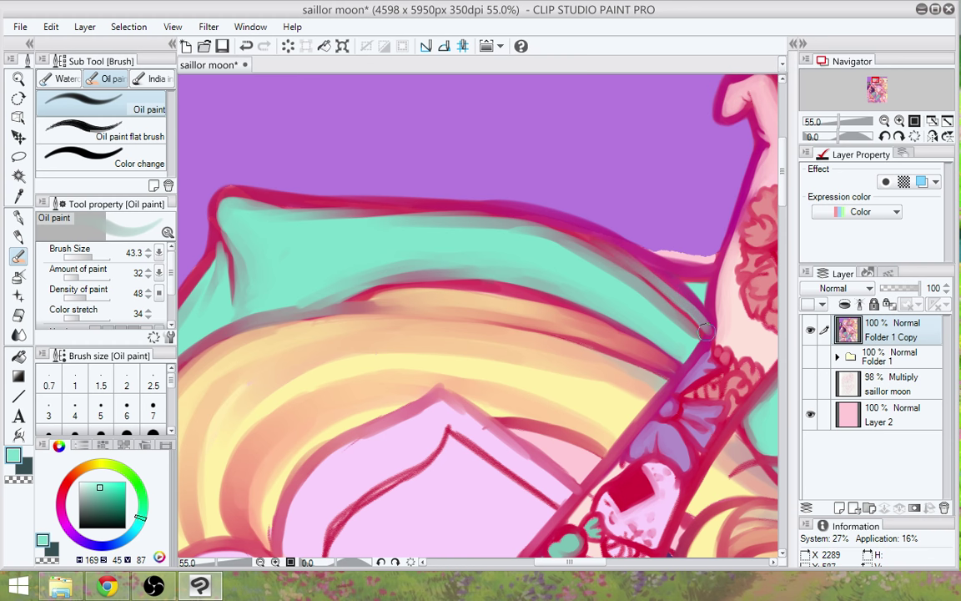
Paint out the stray pale patch between the pillow and the raised arm with sampled background purple
{"action": "scroll", "coordinate": [705, 331], "scroll_direction": "down", "scroll_amount": 5}
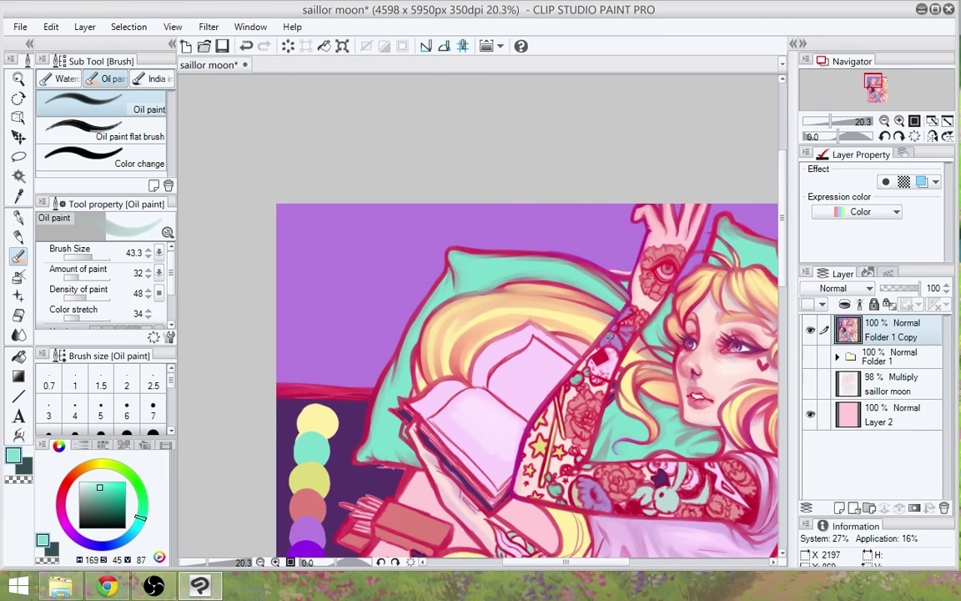
{"action": "left_click_drag", "start_coordinate": [575, 504], "coordinate": [452, 381]}
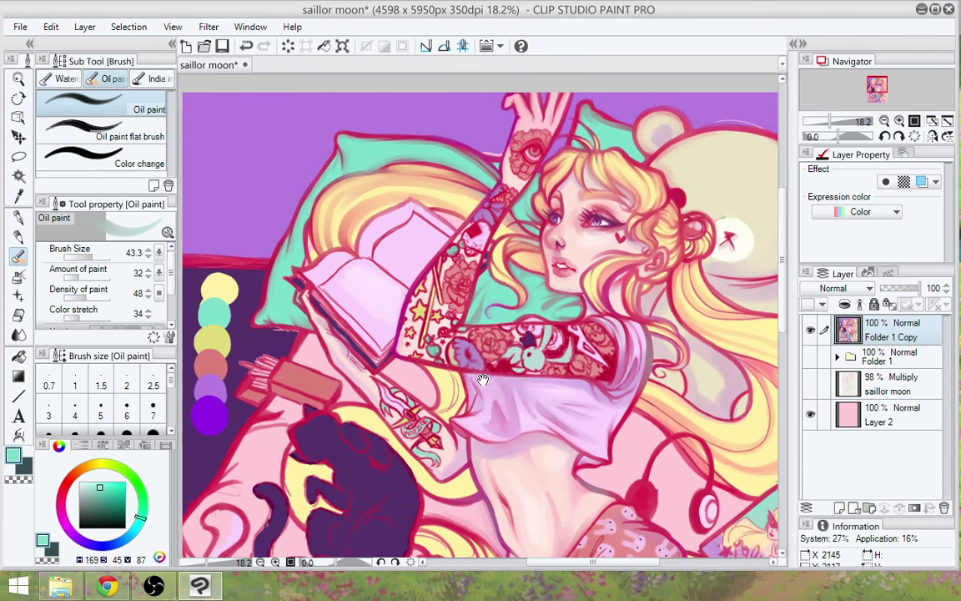
{"action": "left_click_drag", "start_coordinate": [553, 332], "coordinate": [550, 472]}
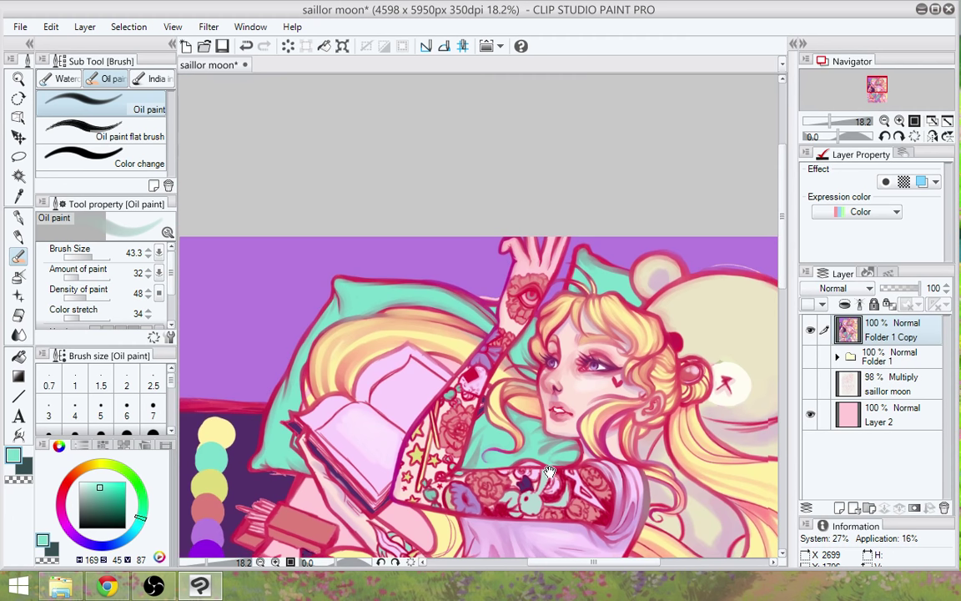
{"action": "scroll", "coordinate": [557, 290], "scroll_direction": "up", "scroll_amount": 4}
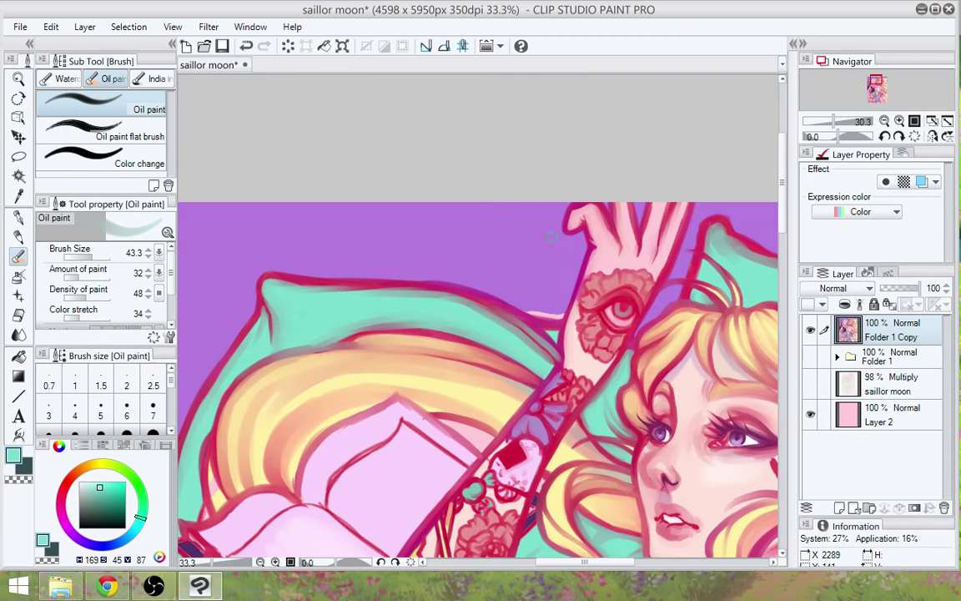
{"action": "left_click", "coordinate": [558, 291], "text": "alt"}
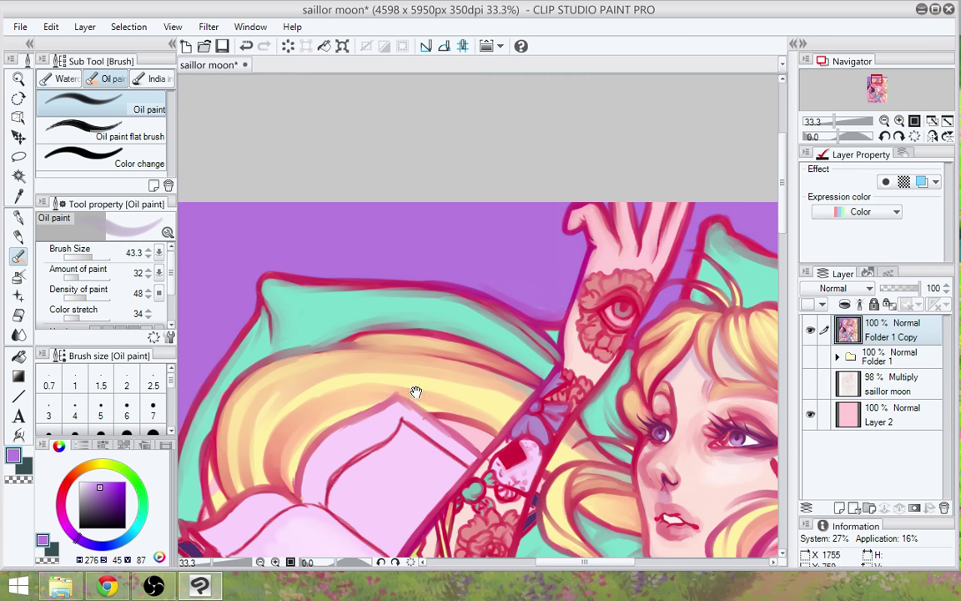
Cover the ragged crimson marks beneath the pillow's lower corner with dark purple Oil paint
{"action": "left_click_drag", "start_coordinate": [416, 392], "coordinate": [604, 278]}
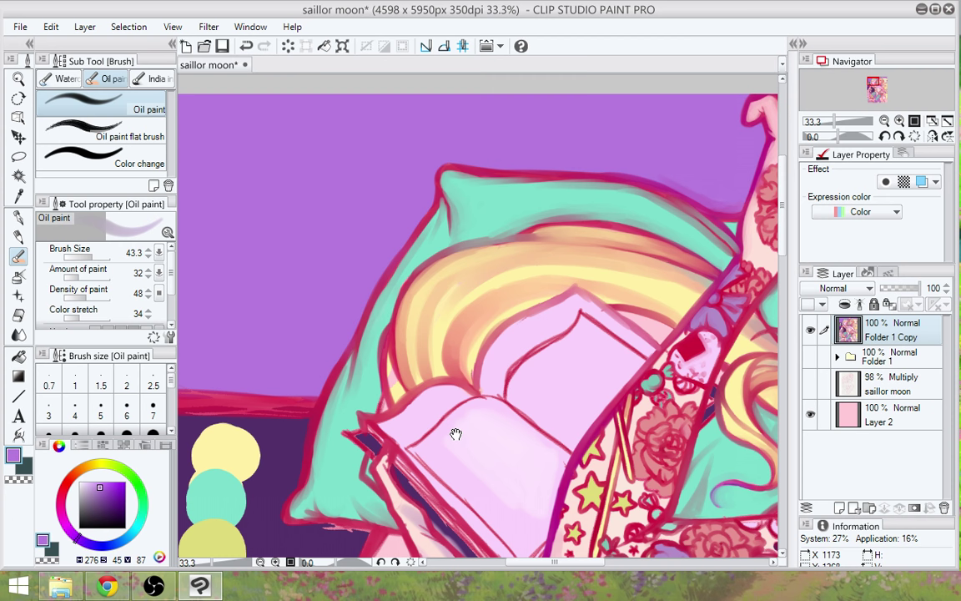
{"action": "left_click_drag", "start_coordinate": [456, 434], "coordinate": [478, 276]}
{"action": "mouse_move", "coordinate": [337, 376]}
{"action": "left_mouse_down"}
{"action": "mouse_move", "coordinate": [399, 373]}
{"action": "mouse_move", "coordinate": [382, 373]}
{"action": "left_mouse_up"}
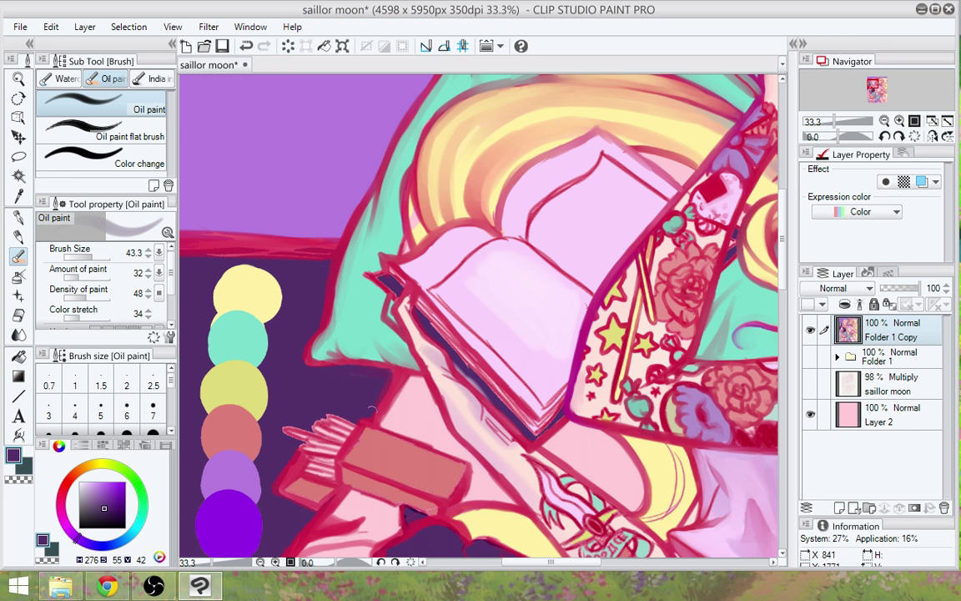
Soften the outlines of the pillow's lower corner and the pink blanket's edge above the box with sampled crimson tones
{"action": "left_click", "coordinate": [372, 407], "text": "alt"}
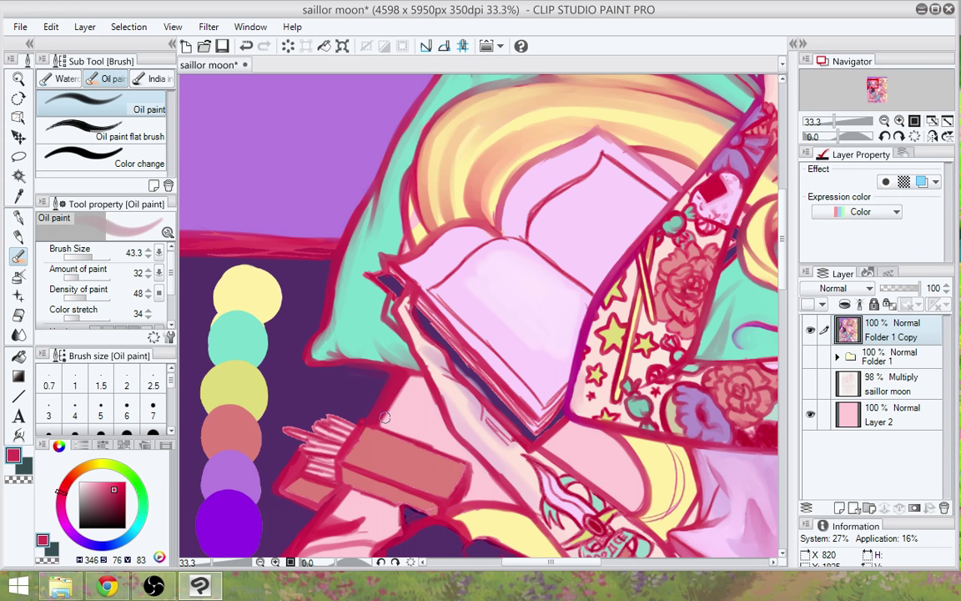
{"action": "left_click_drag", "start_coordinate": [409, 370], "coordinate": [424, 389]}
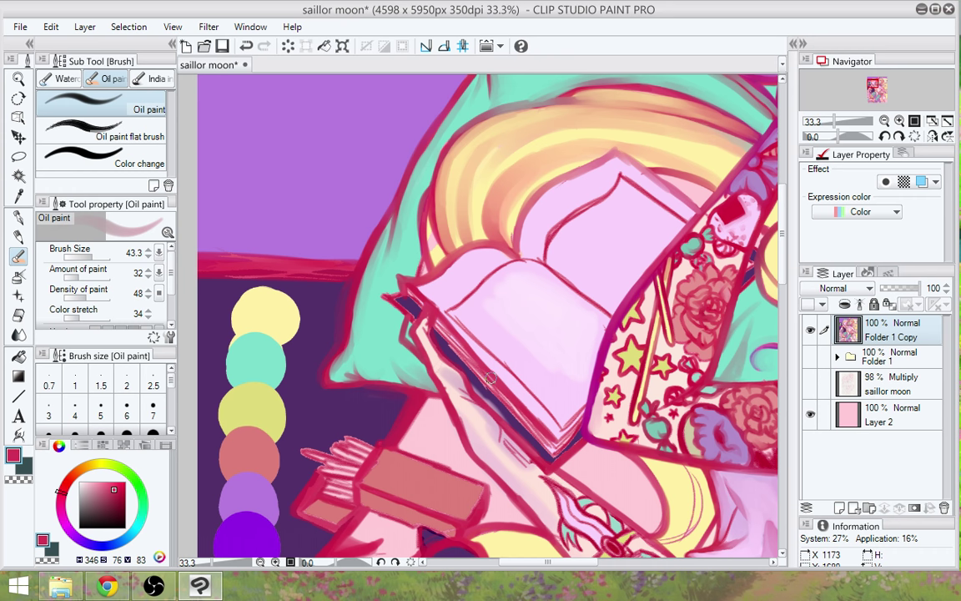
{"action": "left_click_drag", "start_coordinate": [407, 400], "coordinate": [452, 358]}
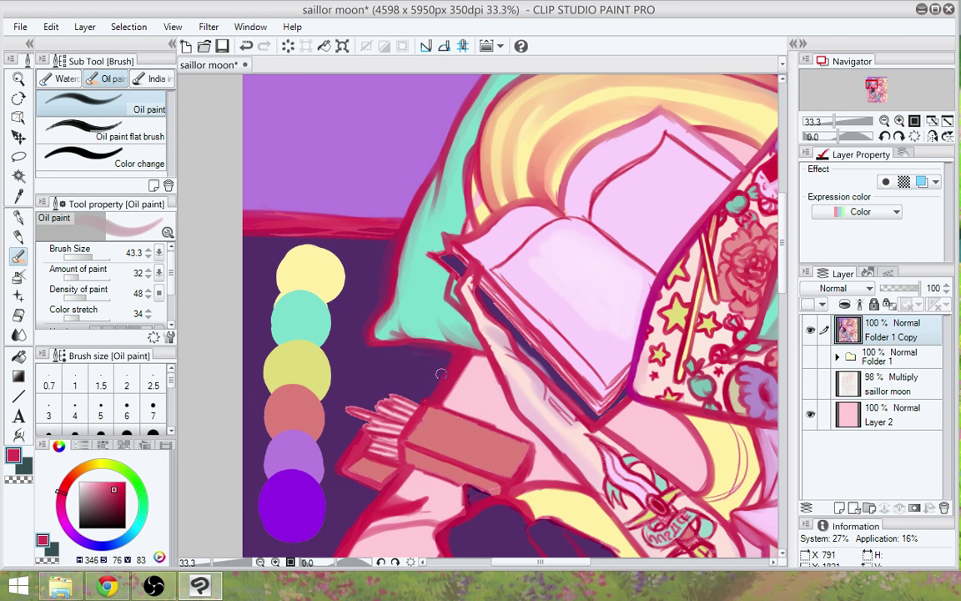
{"action": "left_click", "coordinate": [450, 377], "text": "alt"}
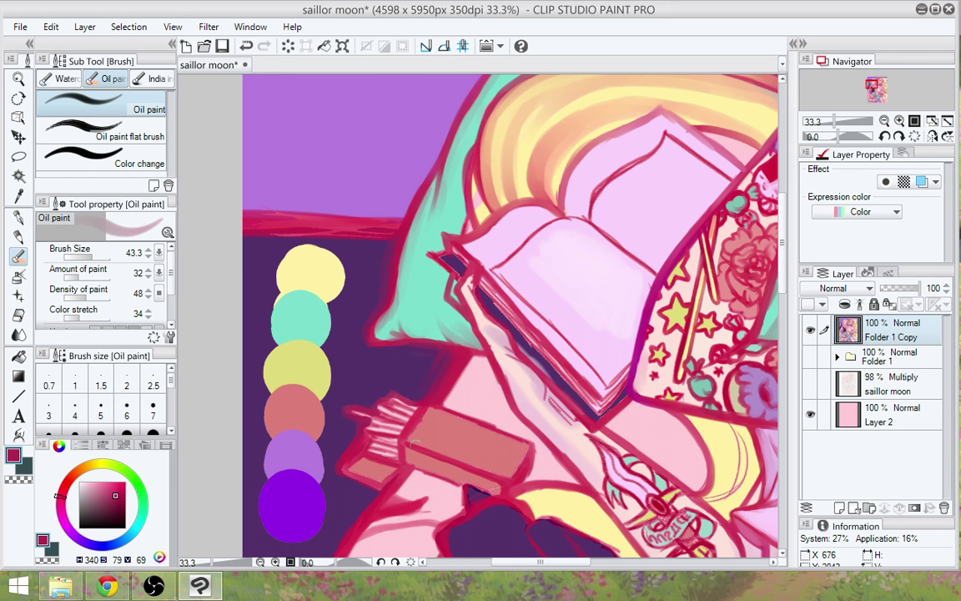
Blend the blanket fold just below the box with sampled pale pink Oil paint
{"action": "left_click_drag", "start_coordinate": [415, 441], "coordinate": [403, 311]}
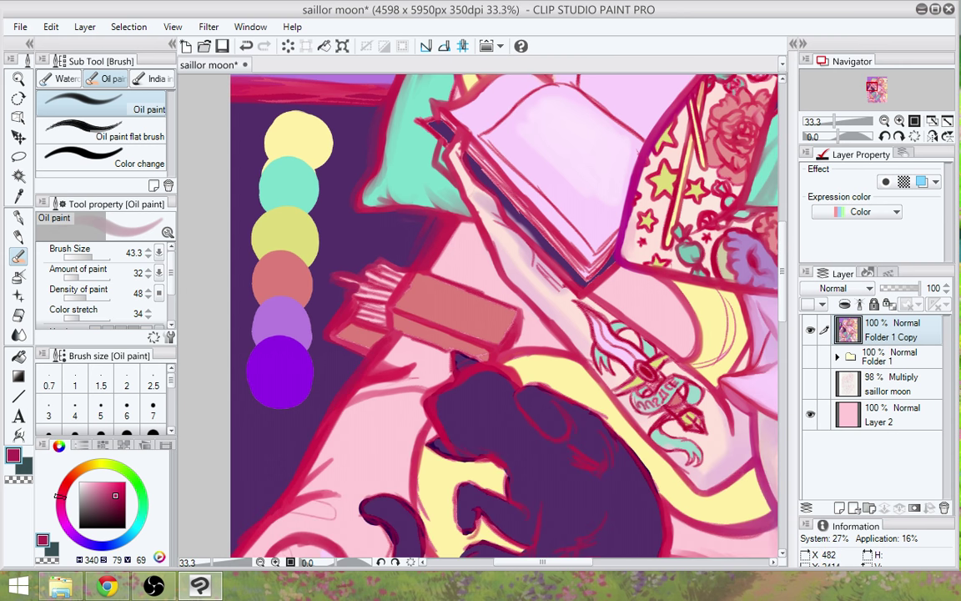
{"action": "left_click", "coordinate": [426, 372], "text": "alt"}
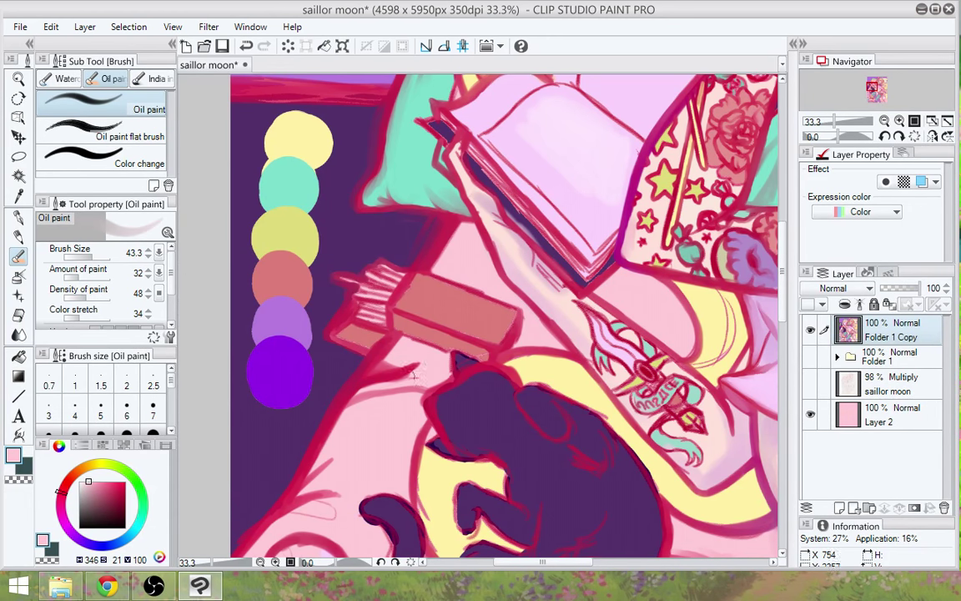
{"action": "left_click_drag", "start_coordinate": [429, 368], "coordinate": [374, 387]}
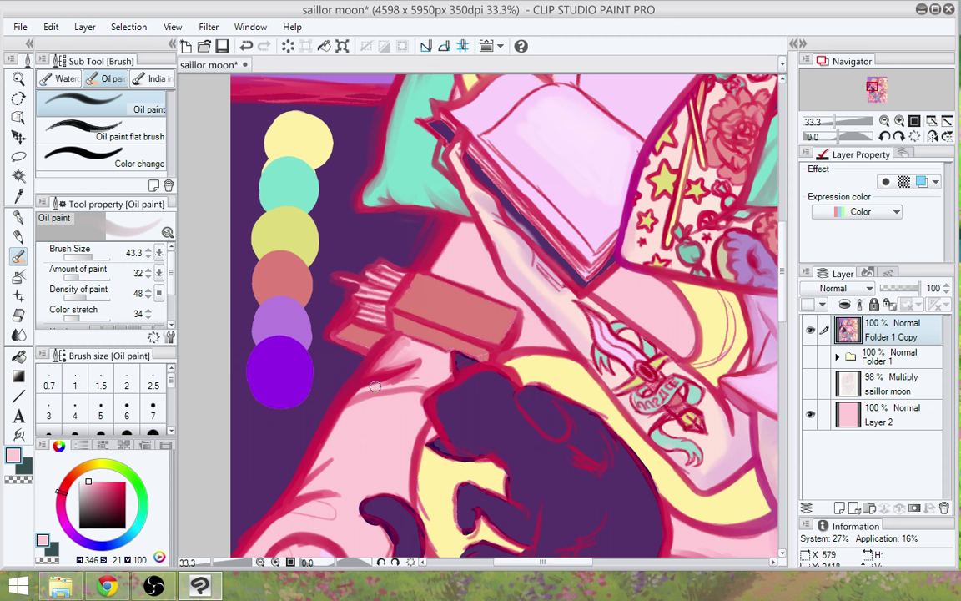
Soften the blanket's outer edge with sampled dark crimson, and blend the folds below the box in pale pink
{"action": "left_click", "coordinate": [335, 407], "text": "alt"}
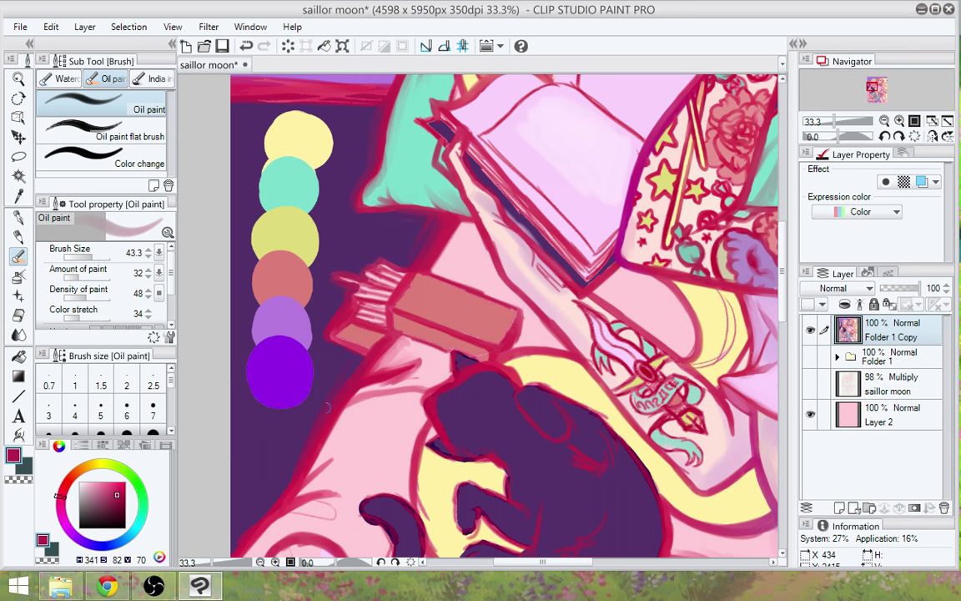
{"action": "left_click_drag", "start_coordinate": [392, 490], "coordinate": [470, 400]}
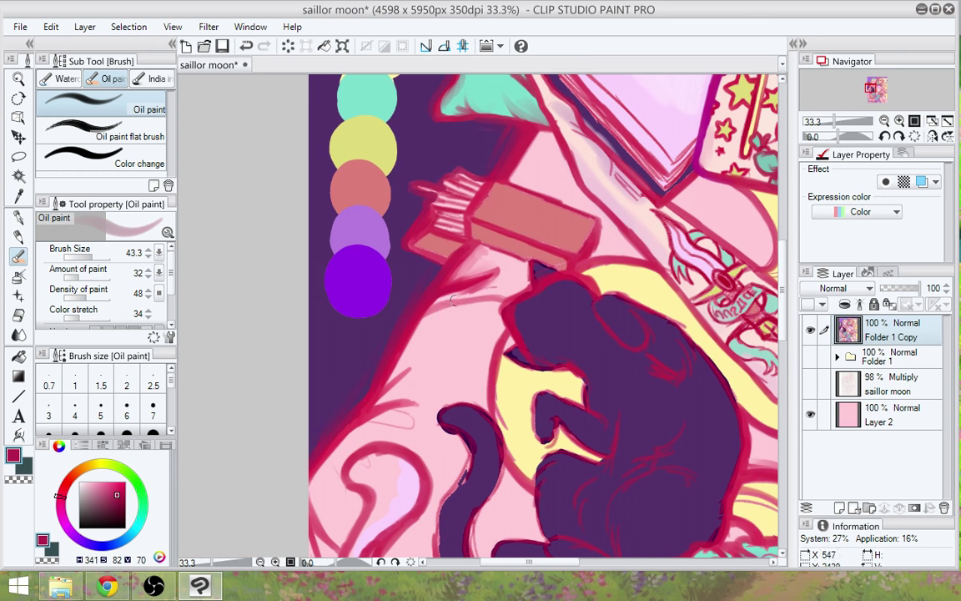
{"action": "left_click_drag", "start_coordinate": [423, 315], "coordinate": [384, 381]}
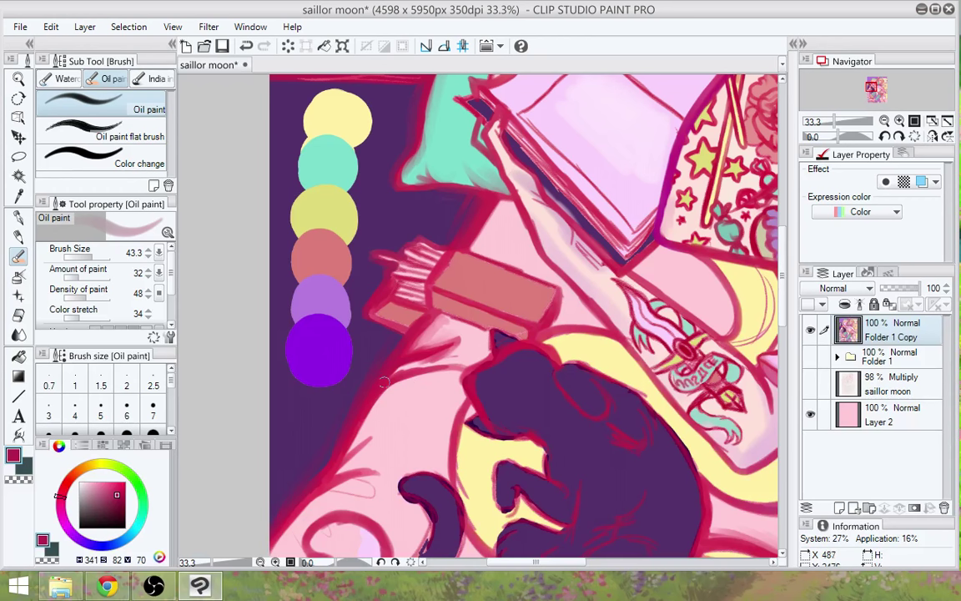
{"action": "left_click", "coordinate": [427, 357], "text": "alt"}
{"action": "mouse_move", "coordinate": [433, 360]}
{"action": "left_mouse_down"}
{"action": "mouse_move", "coordinate": [397, 382]}
{"action": "mouse_move", "coordinate": [433, 381]}
{"action": "mouse_move", "coordinate": [395, 383]}
{"action": "mouse_move", "coordinate": [375, 407]}
{"action": "mouse_move", "coordinate": [453, 372]}
{"action": "mouse_move", "coordinate": [389, 395]}
{"action": "left_mouse_up"}
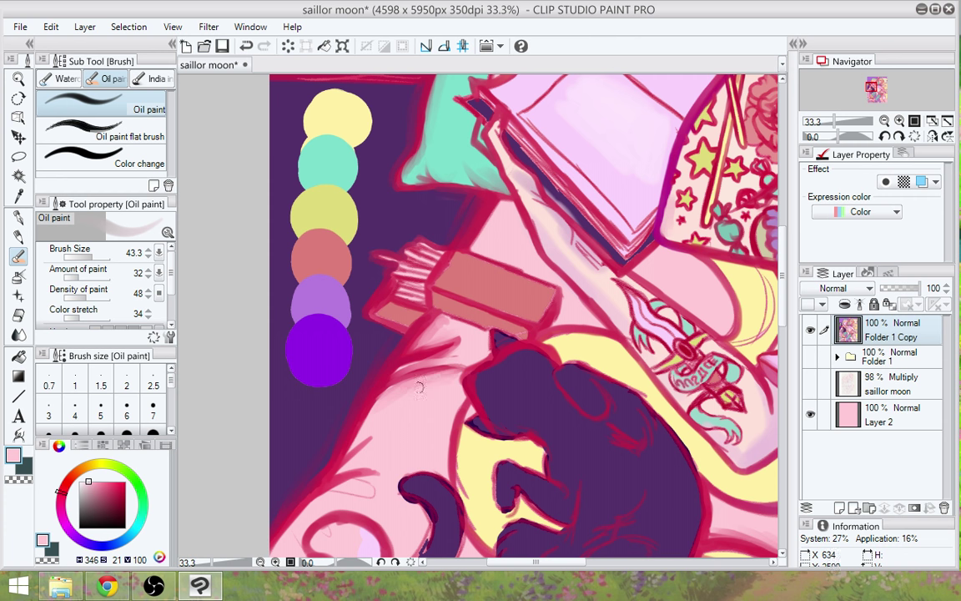
{"action": "mouse_move", "coordinate": [449, 373]}
{"action": "left_mouse_down"}
{"action": "mouse_move", "coordinate": [403, 393]}
{"action": "mouse_move", "coordinate": [455, 369]}
{"action": "left_mouse_up"}
{"action": "key", "text": "ctrl+z"}
{"action": "key", "text": "ctrl+y"}
{"action": "key", "text": "ctrl+z"}
{"action": "key", "text": "ctrl+y"}
{"action": "key", "text": "ctrl+z"}
{"action": "key", "text": "ctrl+y"}
{"action": "key", "text": "ctrl+z"}
Blend the blanket fold below the box and along the cat's head and the yellow shape in pale pink Oil paint
{"action": "left_click_drag", "start_coordinate": [372, 419], "coordinate": [420, 379]}
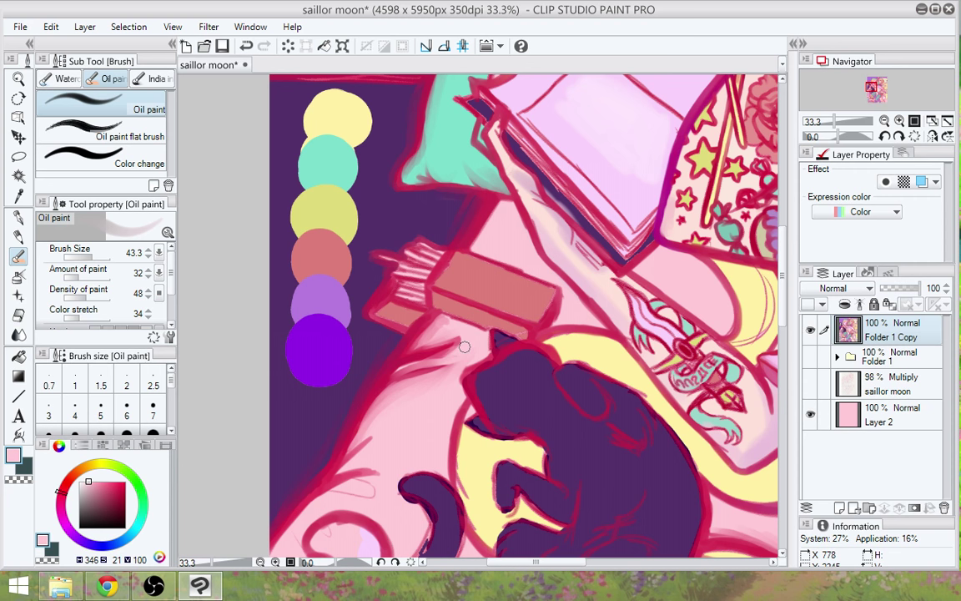
{"action": "left_click_drag", "start_coordinate": [438, 364], "coordinate": [394, 377]}
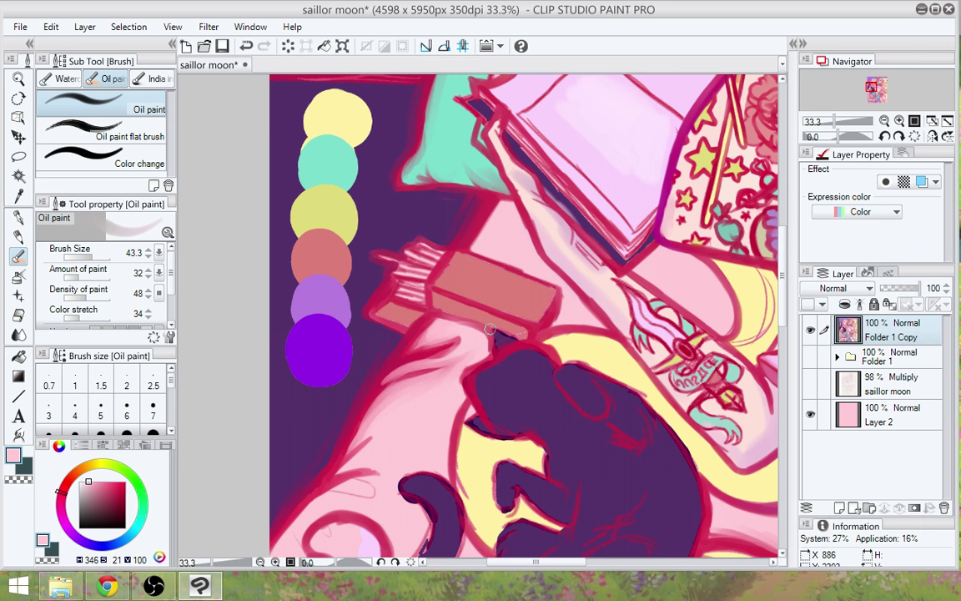
{"action": "left_click_drag", "start_coordinate": [490, 332], "coordinate": [490, 358]}
{"action": "mouse_move", "coordinate": [470, 382]}
{"action": "left_mouse_down"}
{"action": "mouse_move", "coordinate": [460, 402]}
{"action": "mouse_move", "coordinate": [455, 386]}
{"action": "mouse_move", "coordinate": [449, 471]}
{"action": "left_mouse_up"}
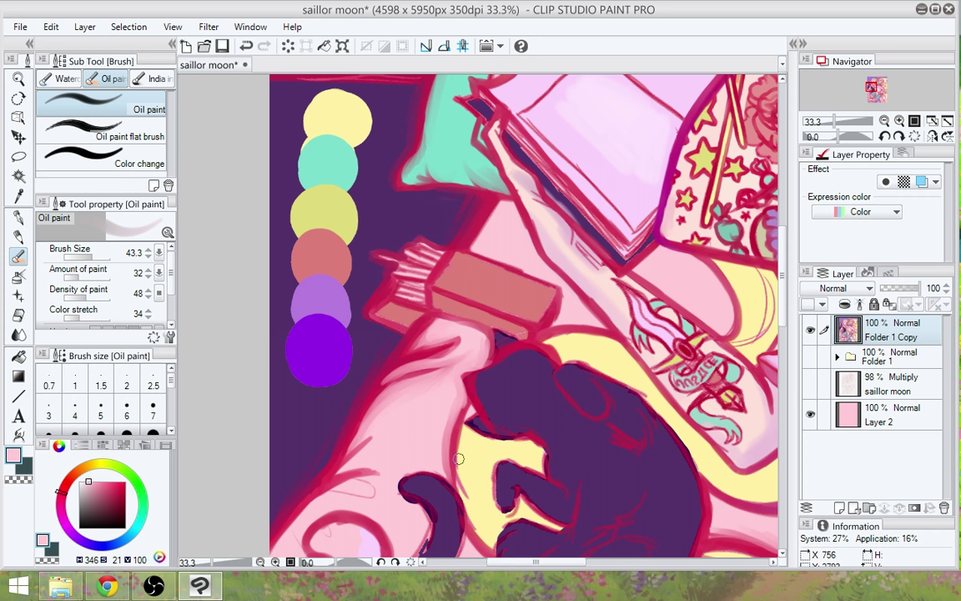
Soften the pink blanket folds above the plush bunny's ear and around the cat's tail with pale pink Oil paint
{"action": "left_click_drag", "start_coordinate": [430, 415], "coordinate": [536, 372]}
{"action": "mouse_move", "coordinate": [508, 374]}
{"action": "left_mouse_down"}
{"action": "mouse_move", "coordinate": [480, 384]}
{"action": "mouse_move", "coordinate": [452, 410]}
{"action": "left_mouse_up"}
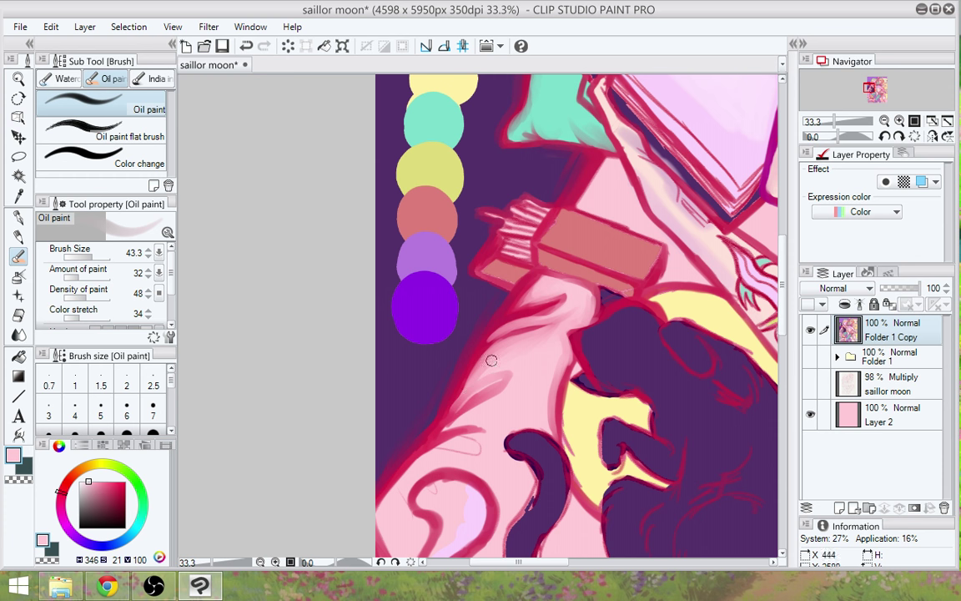
{"action": "left_click_drag", "start_coordinate": [476, 373], "coordinate": [443, 420]}
{"action": "mouse_move", "coordinate": [464, 425]}
{"action": "left_mouse_down"}
{"action": "mouse_move", "coordinate": [489, 431]}
{"action": "mouse_move", "coordinate": [461, 439]}
{"action": "mouse_move", "coordinate": [491, 435]}
{"action": "mouse_move", "coordinate": [444, 443]}
{"action": "mouse_move", "coordinate": [486, 438]}
{"action": "mouse_move", "coordinate": [419, 465]}
{"action": "mouse_move", "coordinate": [431, 450]}
{"action": "mouse_move", "coordinate": [442, 454]}
{"action": "mouse_move", "coordinate": [431, 449]}
{"action": "mouse_move", "coordinate": [435, 458]}
{"action": "mouse_move", "coordinate": [418, 463]}
{"action": "mouse_move", "coordinate": [471, 429]}
{"action": "left_mouse_up"}
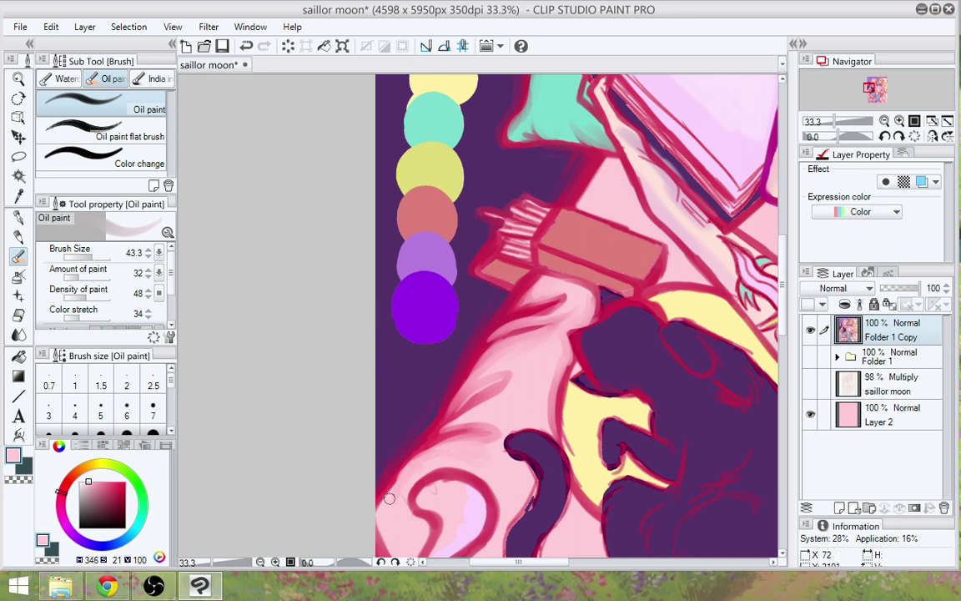
{"action": "mouse_move", "coordinate": [557, 476]}
{"action": "left_mouse_down"}
{"action": "mouse_move", "coordinate": [496, 473]}
{"action": "mouse_move", "coordinate": [482, 483]}
{"action": "mouse_move", "coordinate": [531, 454]}
{"action": "left_mouse_up"}
{"action": "mouse_move", "coordinate": [591, 398]}
{"action": "left_mouse_down"}
{"action": "mouse_move", "coordinate": [564, 436]}
{"action": "mouse_move", "coordinate": [550, 496]}
{"action": "left_mouse_up"}
{"action": "left_click_drag", "start_coordinate": [565, 378], "coordinate": [558, 437]}
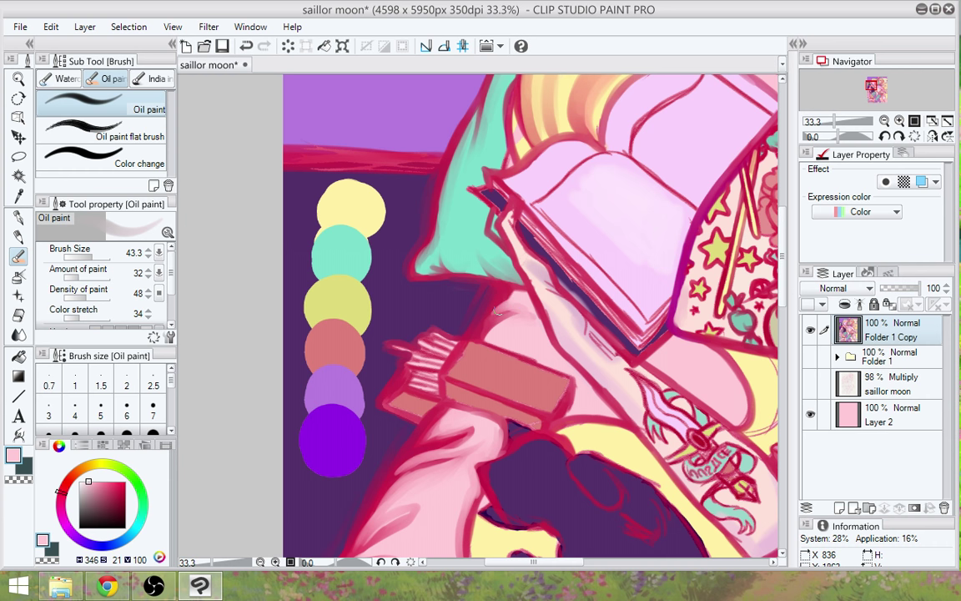
Shade soft folds into the pink blanket between the sleeping cat and the girl's waist
{"action": "left_click_drag", "start_coordinate": [610, 517], "coordinate": [504, 367]}
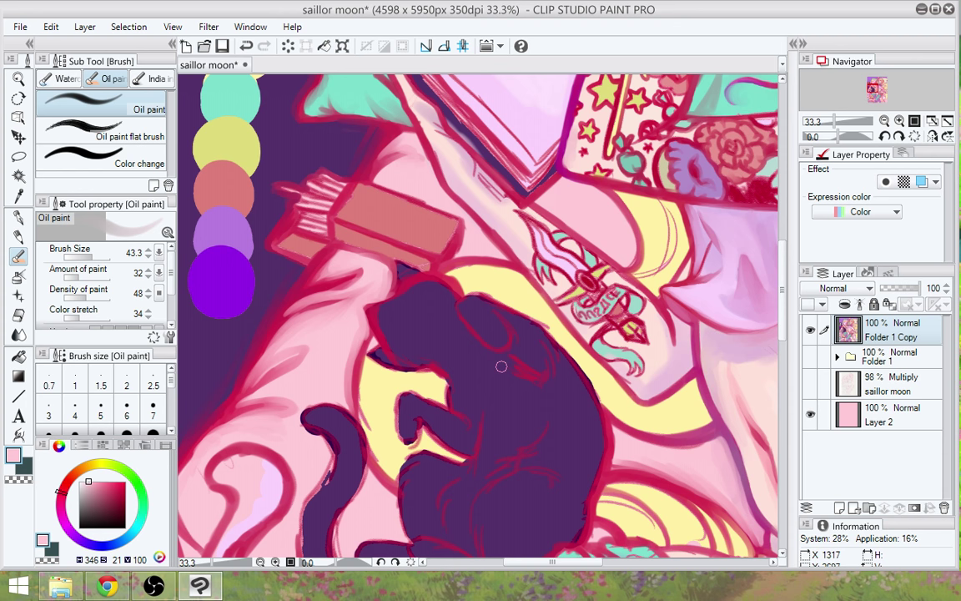
{"action": "scroll", "coordinate": [500, 366], "scroll_direction": "down", "scroll_amount": 3}
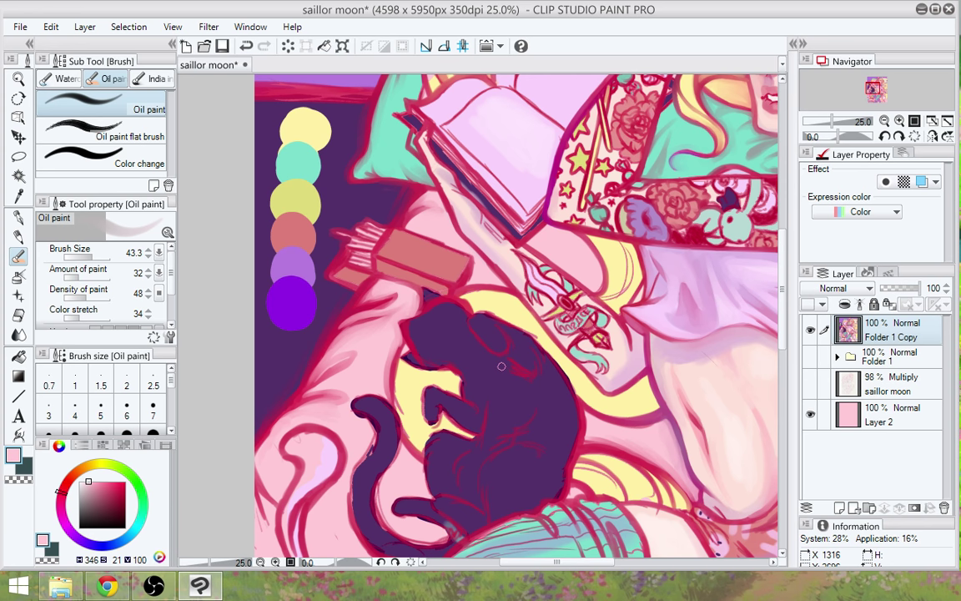
{"action": "left_click_drag", "start_coordinate": [612, 443], "coordinate": [579, 318]}
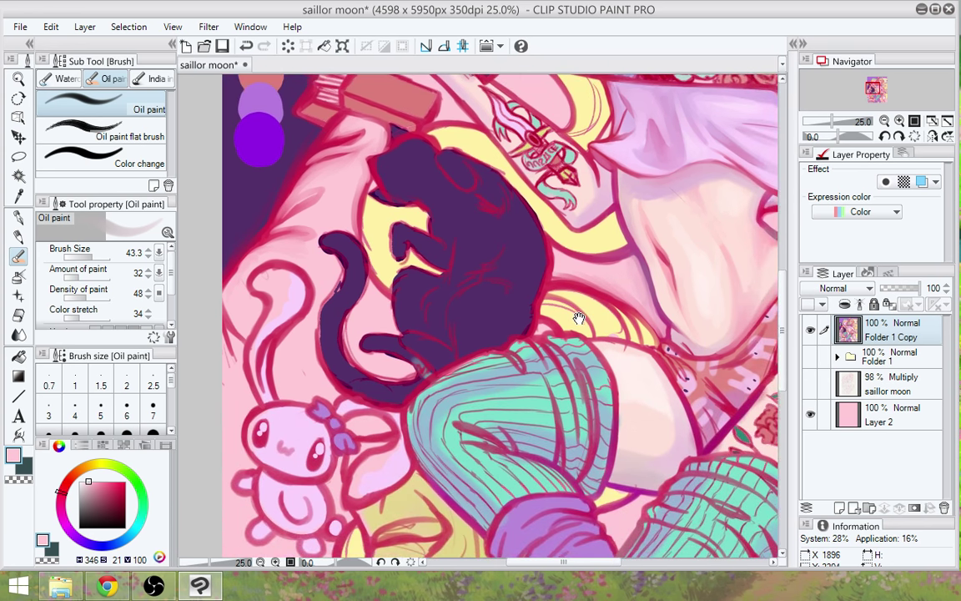
{"action": "scroll", "coordinate": [579, 318], "scroll_direction": "down", "scroll_amount": 2}
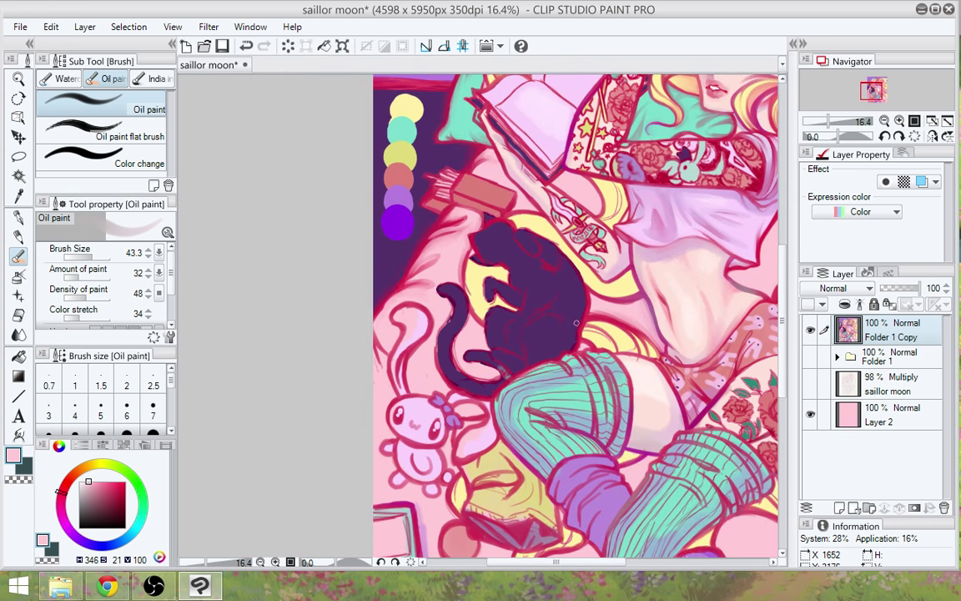
{"action": "left_click_drag", "start_coordinate": [626, 377], "coordinate": [505, 332]}
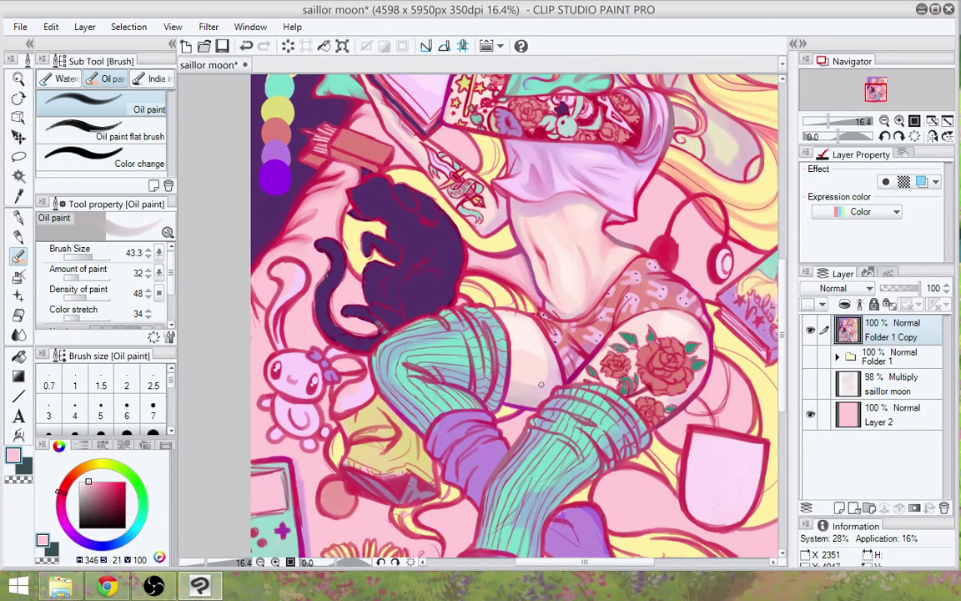
{"action": "mouse_move", "coordinate": [581, 432]}
{"action": "left_mouse_down"}
{"action": "mouse_move", "coordinate": [588, 406]}
{"action": "mouse_move", "coordinate": [585, 414]}
{"action": "left_mouse_up"}
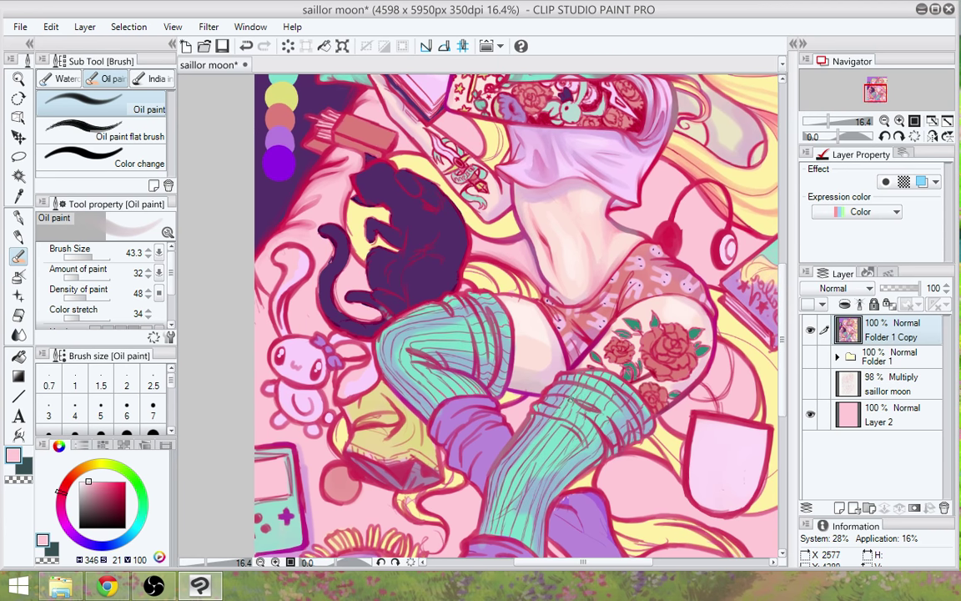
{"action": "left_click_drag", "start_coordinate": [484, 252], "coordinate": [486, 378]}
{"action": "scroll", "coordinate": [482, 373], "scroll_direction": "up", "scroll_amount": 1}
{"action": "scroll", "coordinate": [483, 374], "scroll_direction": "up", "scroll_amount": 2}
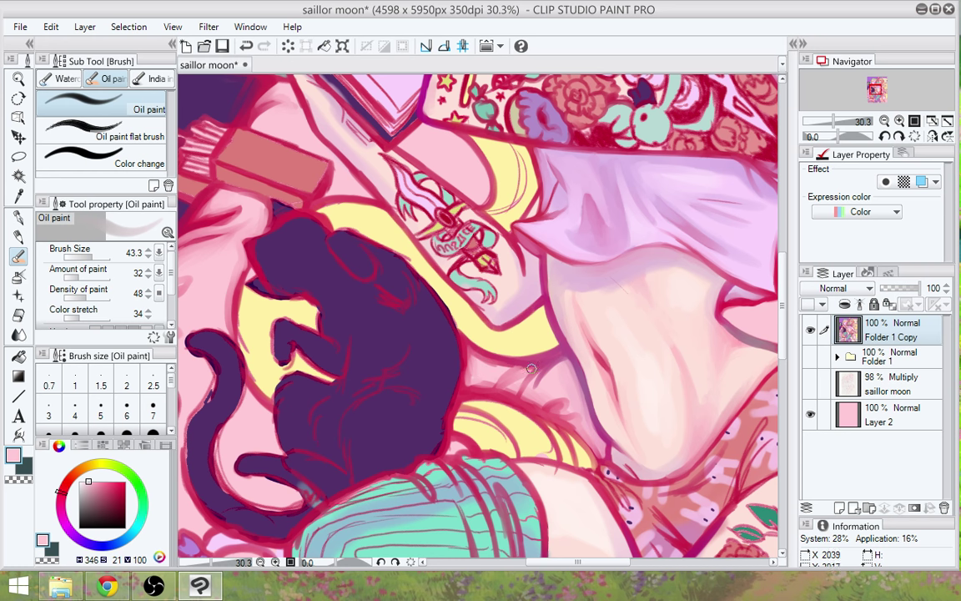
Refine the hair's lower outline from the shirt to the headphones with sampled crimson Oil paint
{"action": "left_click_drag", "start_coordinate": [666, 452], "coordinate": [594, 322]}
{"action": "scroll", "coordinate": [593, 321], "scroll_direction": "up", "scroll_amount": 10}
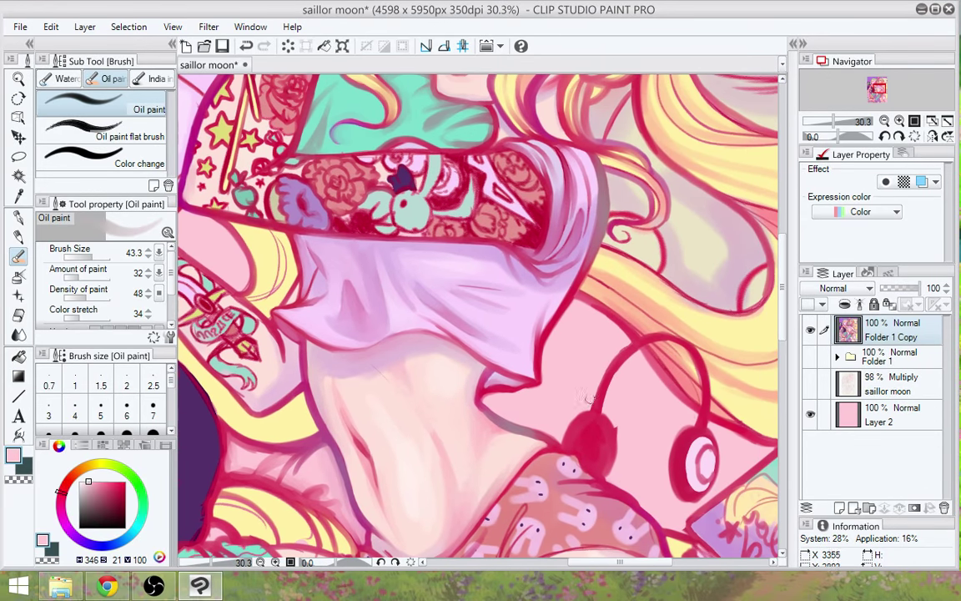
{"action": "left_click", "coordinate": [614, 310], "text": "alt"}
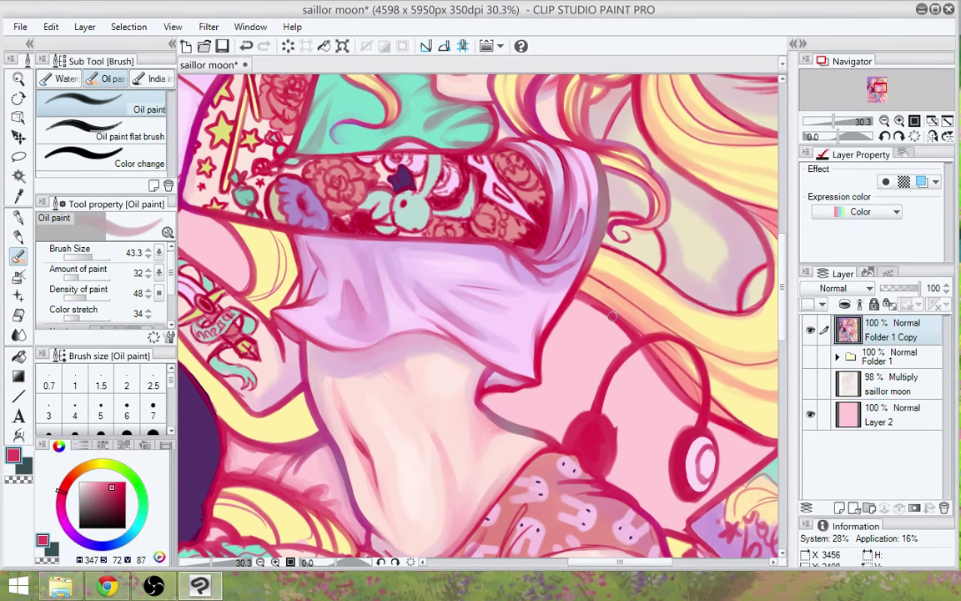
{"action": "left_click", "coordinate": [613, 316], "text": "alt"}
{"action": "mouse_move", "coordinate": [614, 317]}
{"action": "left_mouse_down"}
{"action": "mouse_move", "coordinate": [573, 296]}
{"action": "mouse_move", "coordinate": [602, 313]}
{"action": "left_mouse_up"}
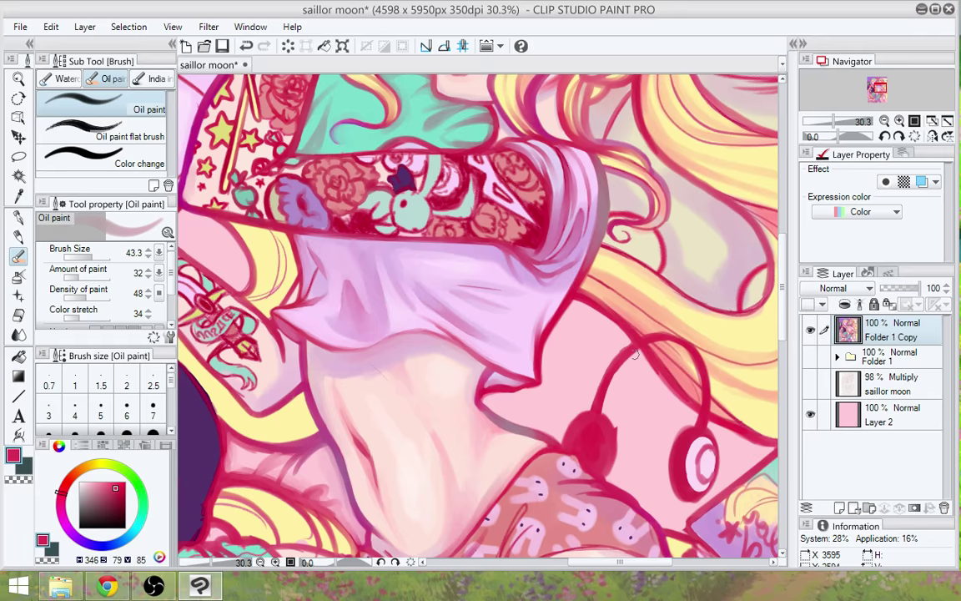
{"action": "left_click_drag", "start_coordinate": [672, 355], "coordinate": [557, 311]}
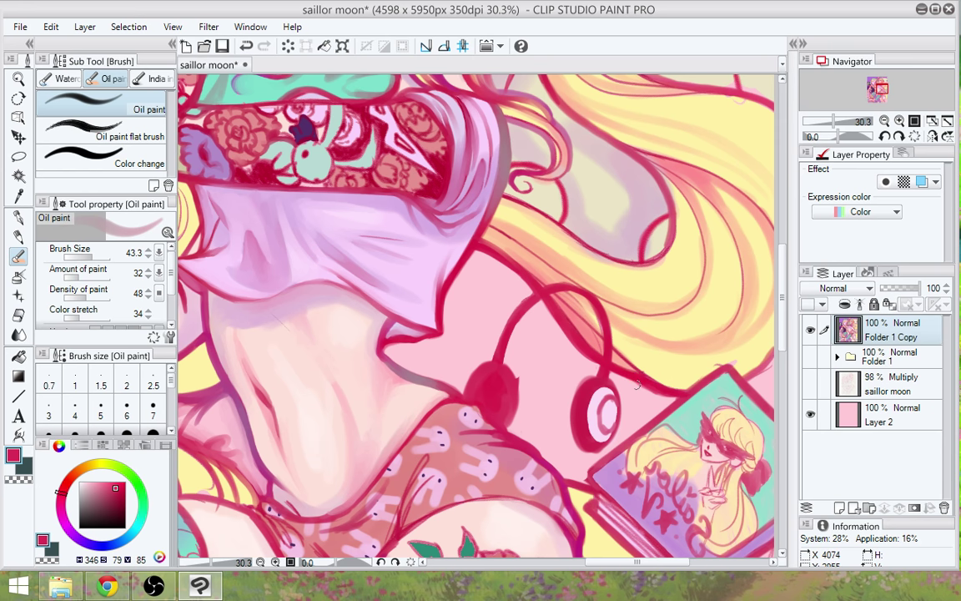
Paint a lilac fold on the blanket beside the waist with the shirt's sampled color, and blend it with sampled pale pink
{"action": "left_click_drag", "start_coordinate": [440, 219], "coordinate": [447, 279]}
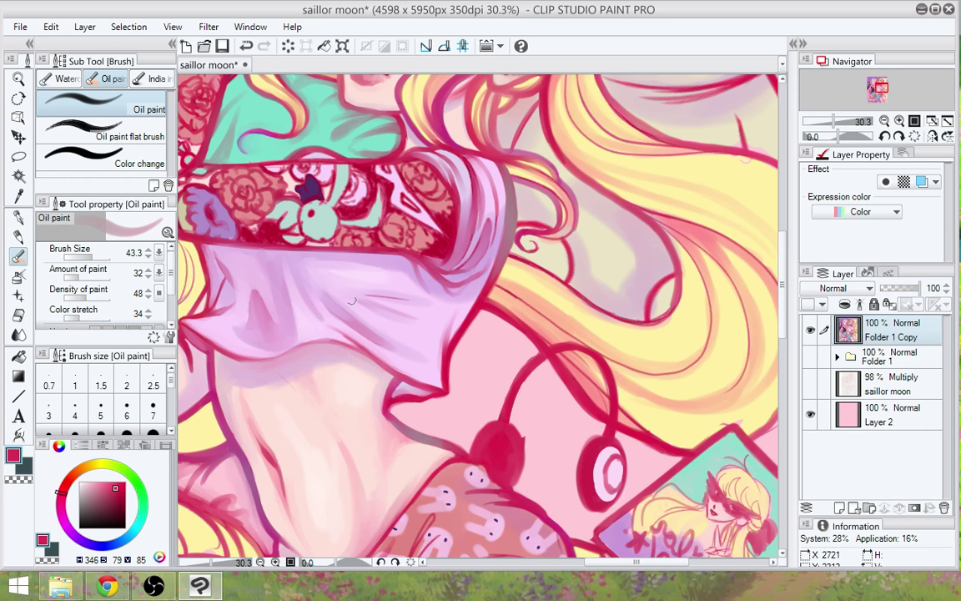
{"action": "left_click", "coordinate": [352, 301], "text": "alt"}
{"action": "left_click_drag", "start_coordinate": [438, 432], "coordinate": [480, 394]}
{"action": "left_click", "coordinate": [498, 390], "text": "alt"}
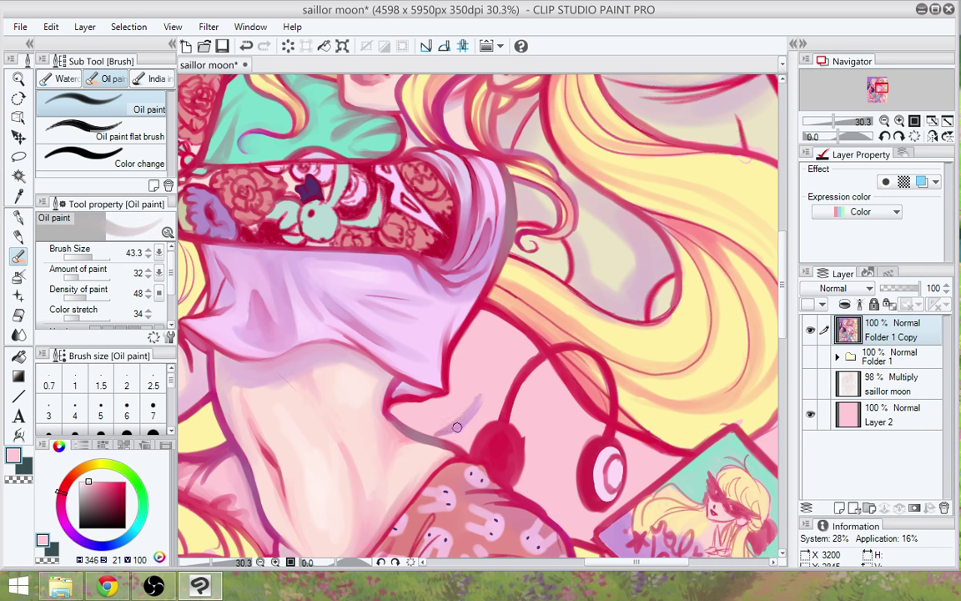
{"action": "left_click_drag", "start_coordinate": [464, 431], "coordinate": [492, 370]}
Add crimson fold shading to the blanket beneath the shirt's hem corner, and blend it with sampled pinks
{"action": "left_click", "coordinate": [390, 385], "text": "alt"}
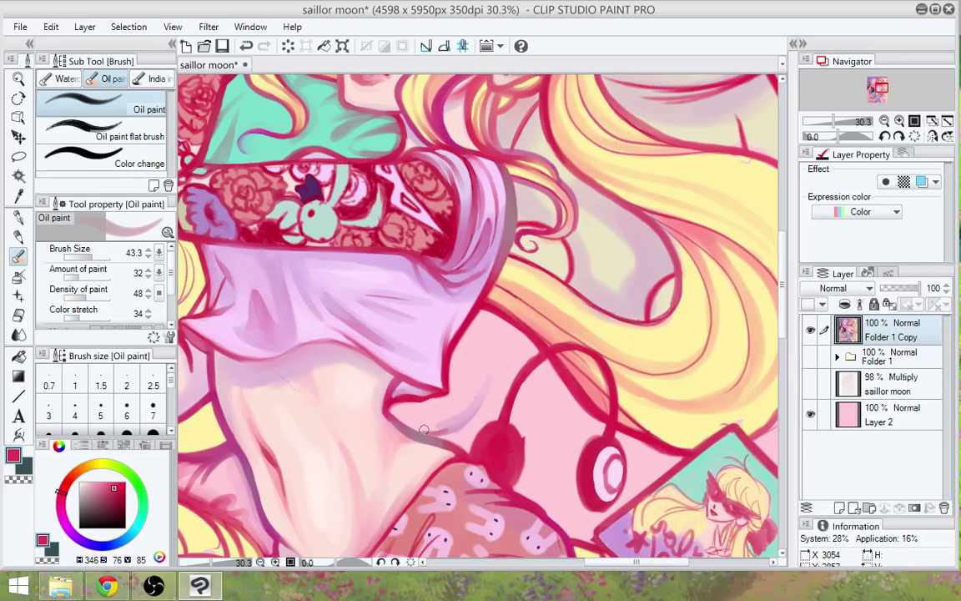
{"action": "mouse_move", "coordinate": [410, 426]}
{"action": "left_mouse_down"}
{"action": "mouse_move", "coordinate": [457, 413]}
{"action": "mouse_move", "coordinate": [422, 431]}
{"action": "mouse_move", "coordinate": [474, 391]}
{"action": "left_mouse_up"}
{"action": "left_click_drag", "start_coordinate": [443, 430], "coordinate": [476, 401]}
{"action": "left_click_drag", "start_coordinate": [409, 421], "coordinate": [433, 408]}
{"action": "left_click", "coordinate": [411, 419], "text": "alt"}
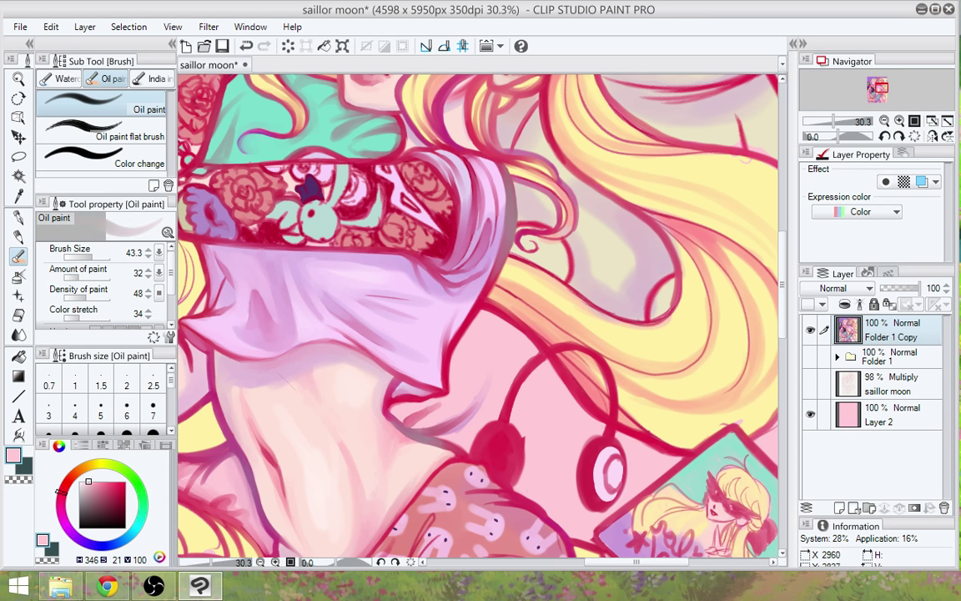
{"action": "mouse_move", "coordinate": [412, 409]}
{"action": "left_mouse_down"}
{"action": "mouse_move", "coordinate": [407, 421]}
{"action": "mouse_move", "coordinate": [412, 405]}
{"action": "mouse_move", "coordinate": [402, 409]}
{"action": "left_mouse_up"}
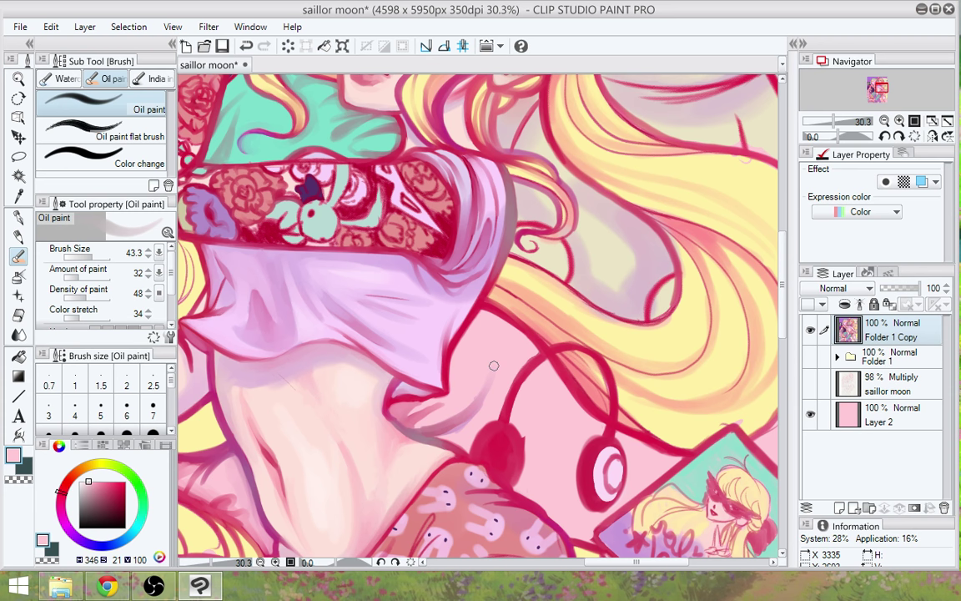
{"action": "left_click_drag", "start_coordinate": [417, 424], "coordinate": [453, 415]}
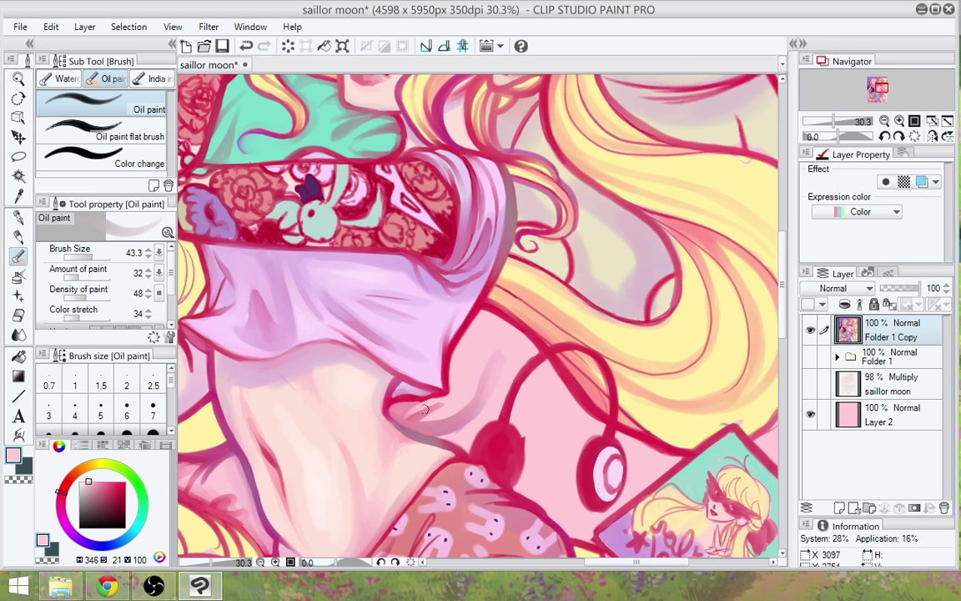
{"action": "left_click", "coordinate": [429, 409], "text": "alt"}
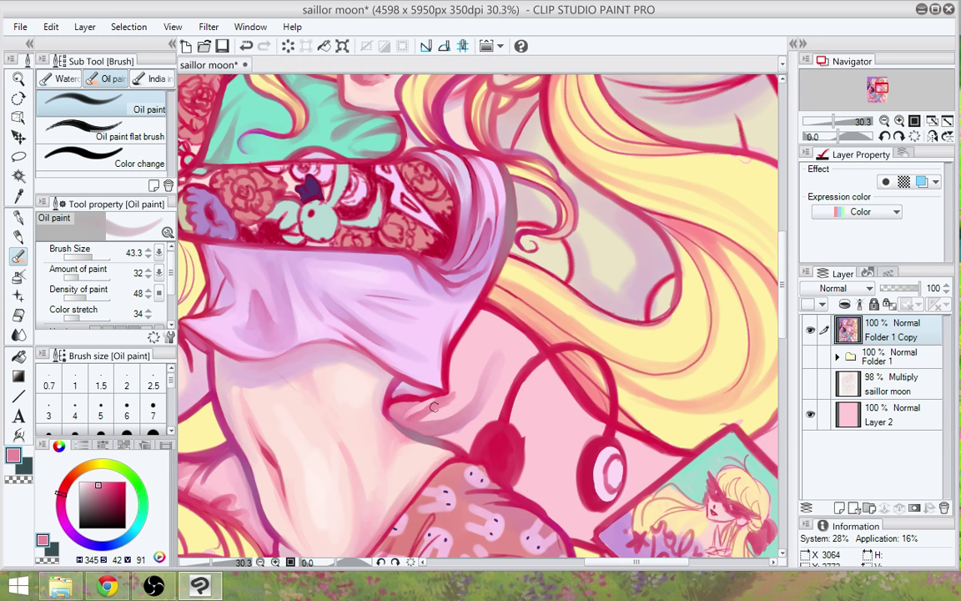
{"action": "left_click", "coordinate": [407, 357], "text": "alt"}
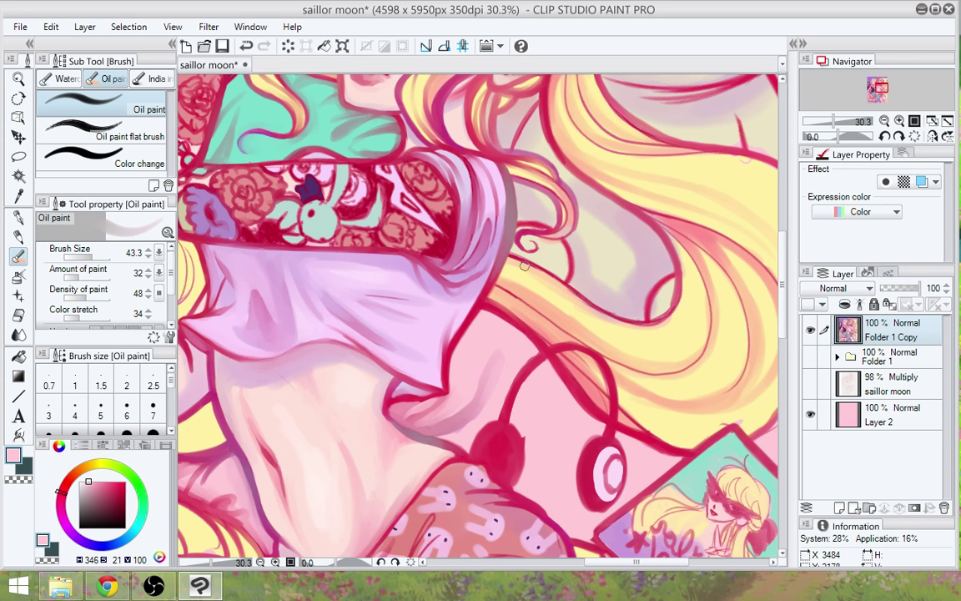
Shade a blanket fold between the shirt's side and the headphones in sampled crimson, and blend it with sampled pale pink
{"action": "left_click_drag", "start_coordinate": [523, 265], "coordinate": [498, 276]}
{"action": "left_click", "coordinate": [473, 316], "text": "alt"}
{"action": "left_click_drag", "start_coordinate": [460, 322], "coordinate": [461, 361]}
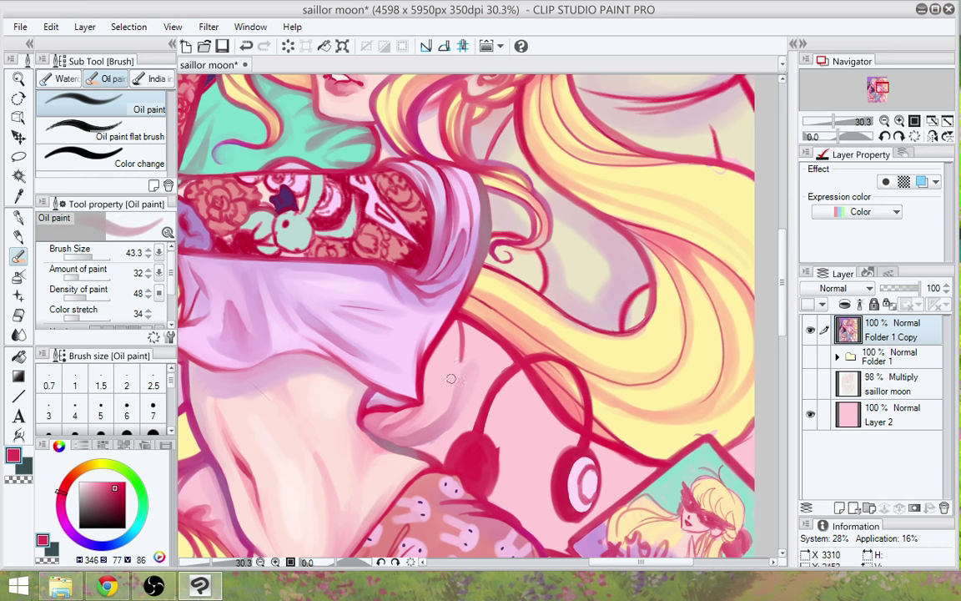
{"action": "left_click", "coordinate": [462, 354], "text": "alt"}
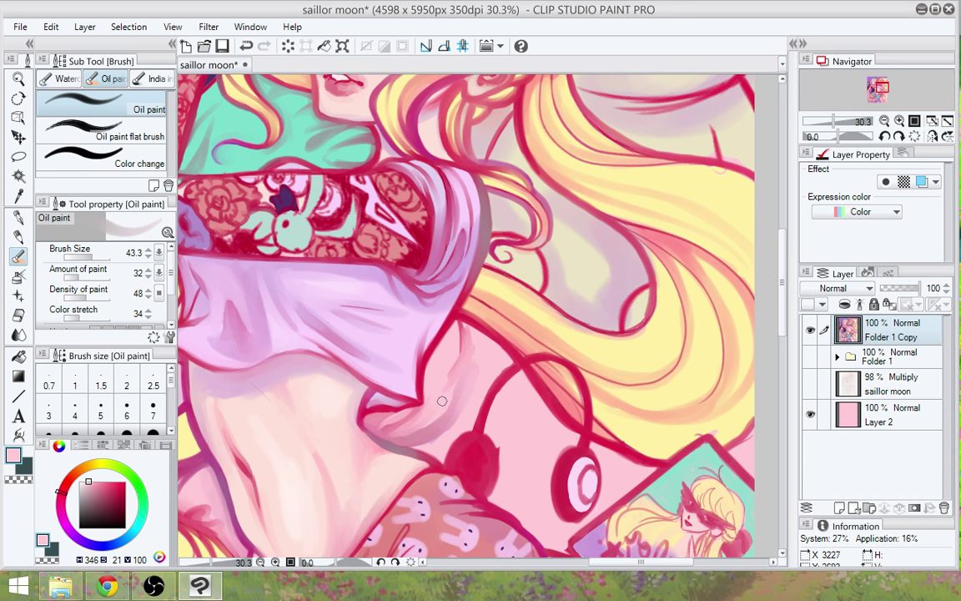
{"action": "mouse_move", "coordinate": [452, 377]}
{"action": "left_mouse_down"}
{"action": "mouse_move", "coordinate": [459, 325]}
{"action": "mouse_move", "coordinate": [470, 328]}
{"action": "mouse_move", "coordinate": [464, 338]}
{"action": "left_mouse_up"}
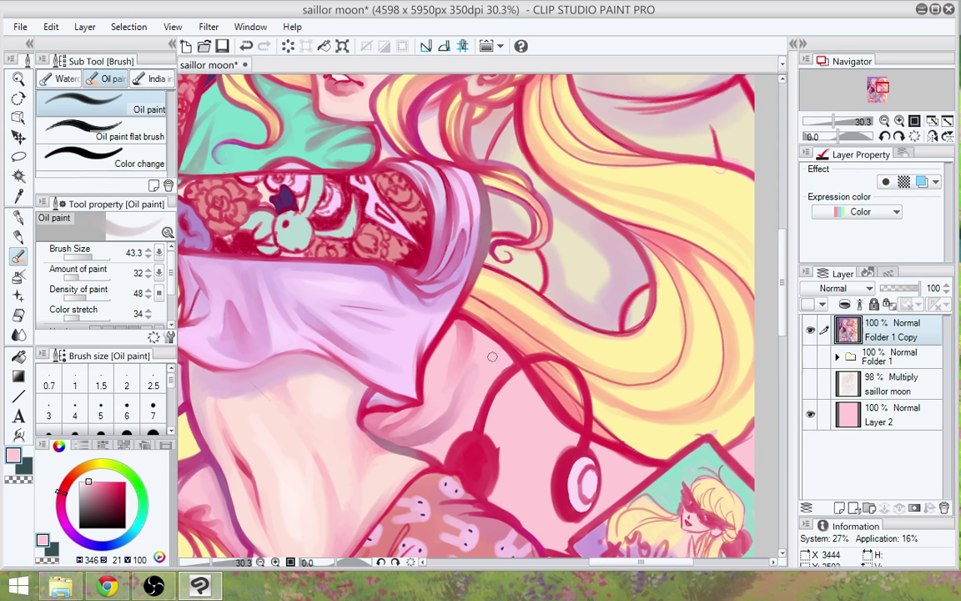
{"action": "left_click", "coordinate": [433, 426], "text": "alt"}
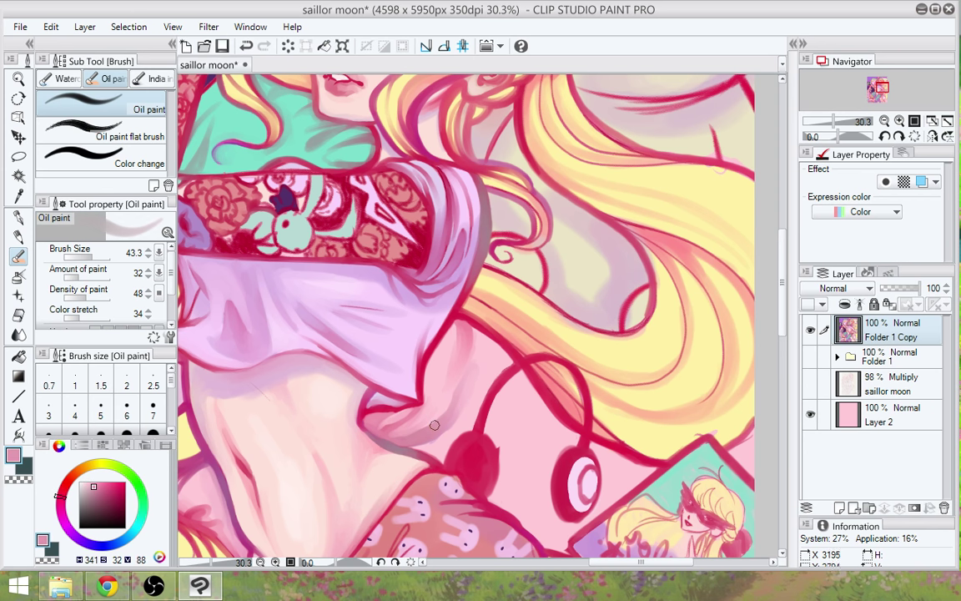
{"action": "left_click", "coordinate": [443, 347], "text": "alt"}
{"action": "left_click_drag", "start_coordinate": [437, 357], "coordinate": [425, 395]}
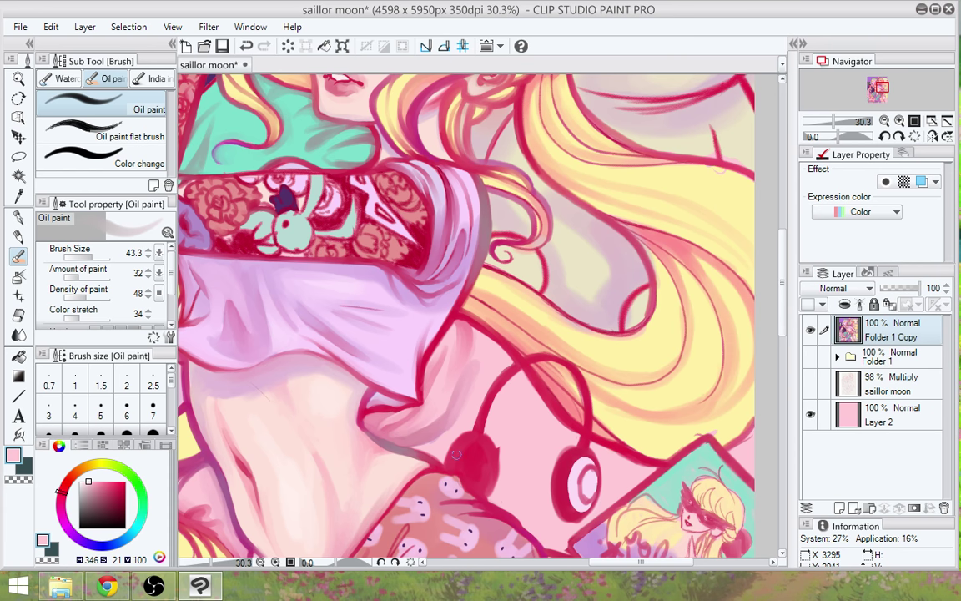
Shade and soften the pink blanket folds behind the headphones and toward the book
{"action": "left_click_drag", "start_coordinate": [508, 507], "coordinate": [590, 428]}
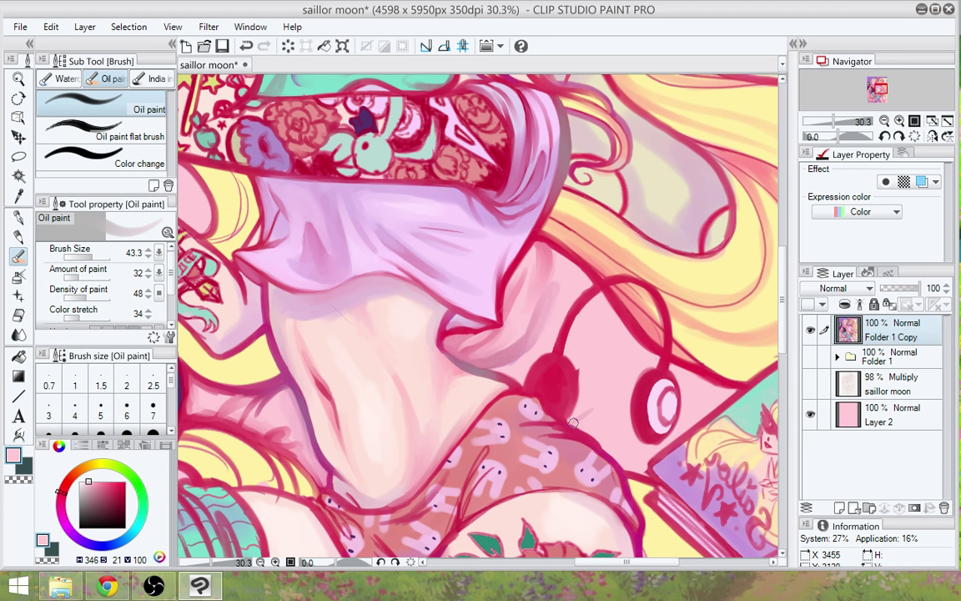
{"action": "mouse_move", "coordinate": [573, 423]}
{"action": "left_mouse_down"}
{"action": "mouse_move", "coordinate": [604, 395]}
{"action": "mouse_move", "coordinate": [582, 420]}
{"action": "left_mouse_up"}
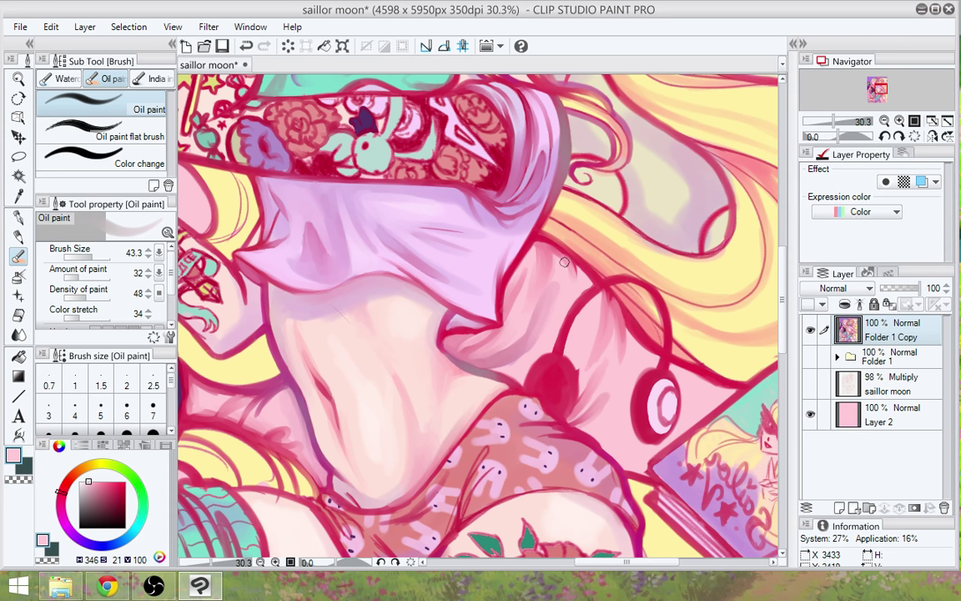
{"action": "left_click_drag", "start_coordinate": [629, 393], "coordinate": [597, 377]}
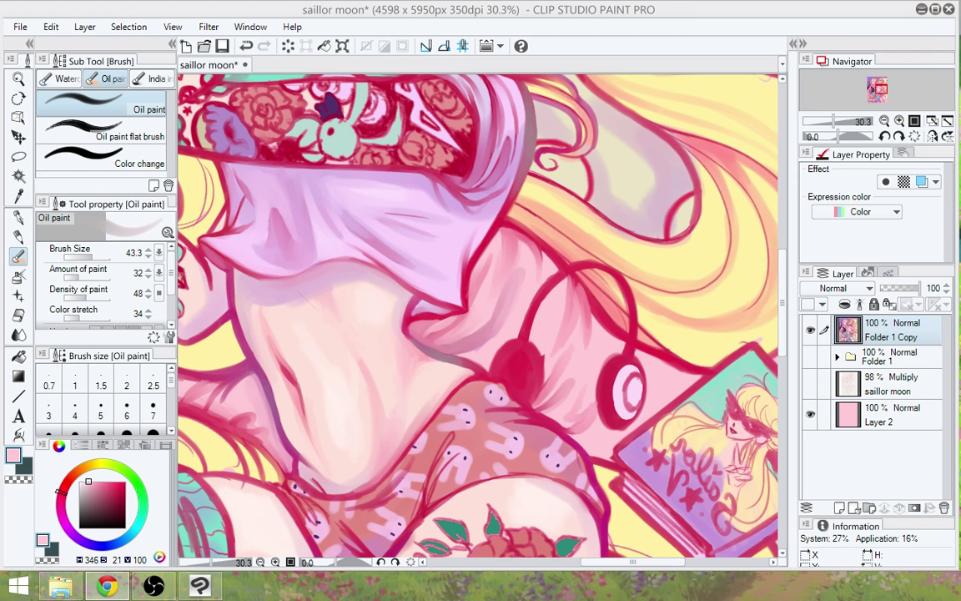
{"action": "left_click_drag", "start_coordinate": [625, 375], "coordinate": [631, 389]}
{"action": "left_click_drag", "start_coordinate": [586, 440], "coordinate": [418, 442]}
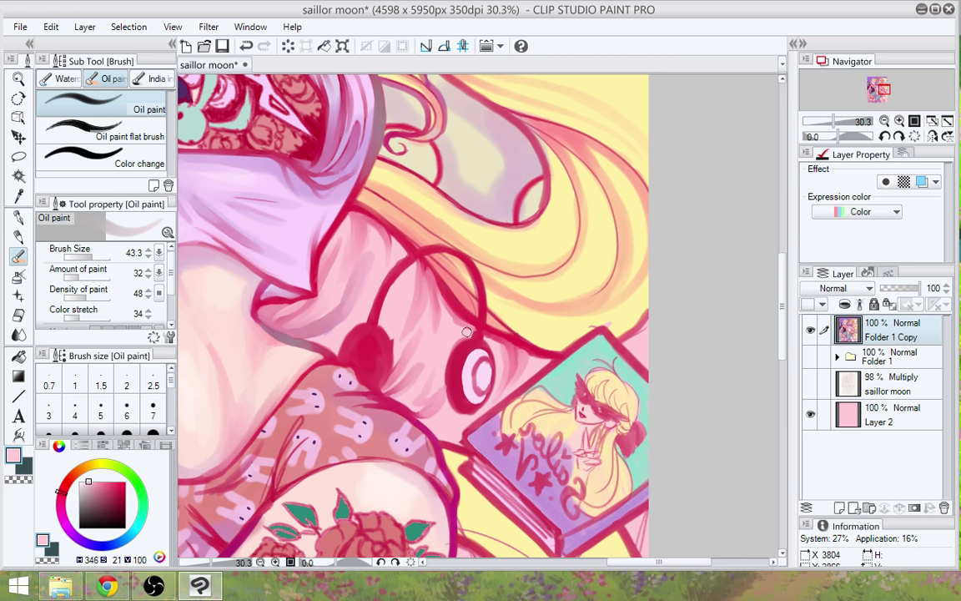
{"action": "left_click_drag", "start_coordinate": [468, 382], "coordinate": [593, 408]}
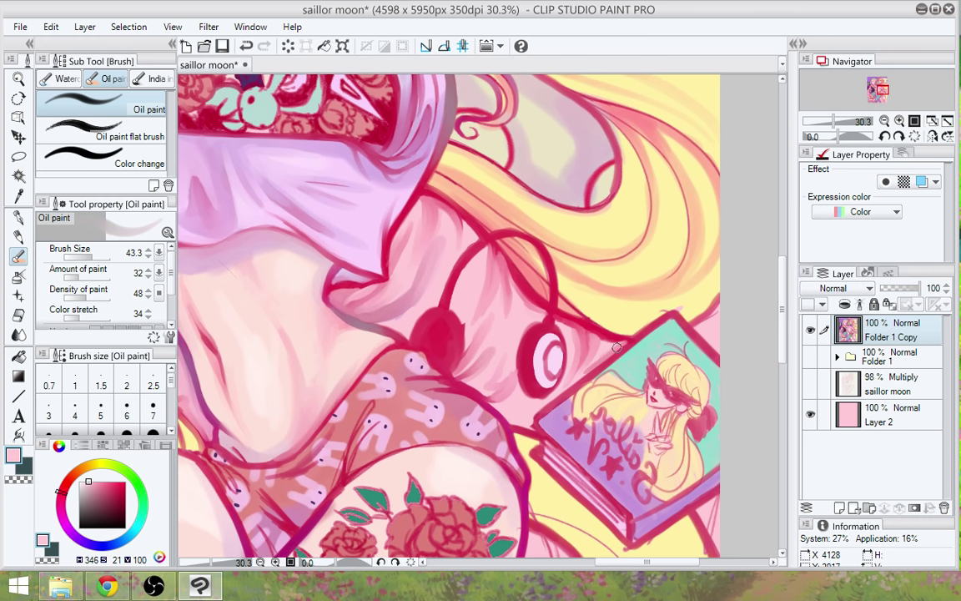
Smooth the pink blanket area between the headphones and the book's upper corner with pale pink paint
{"action": "mouse_move", "coordinate": [616, 347]}
{"action": "left_mouse_down"}
{"action": "mouse_move", "coordinate": [526, 418]}
{"action": "mouse_move", "coordinate": [565, 384]}
{"action": "left_mouse_up"}
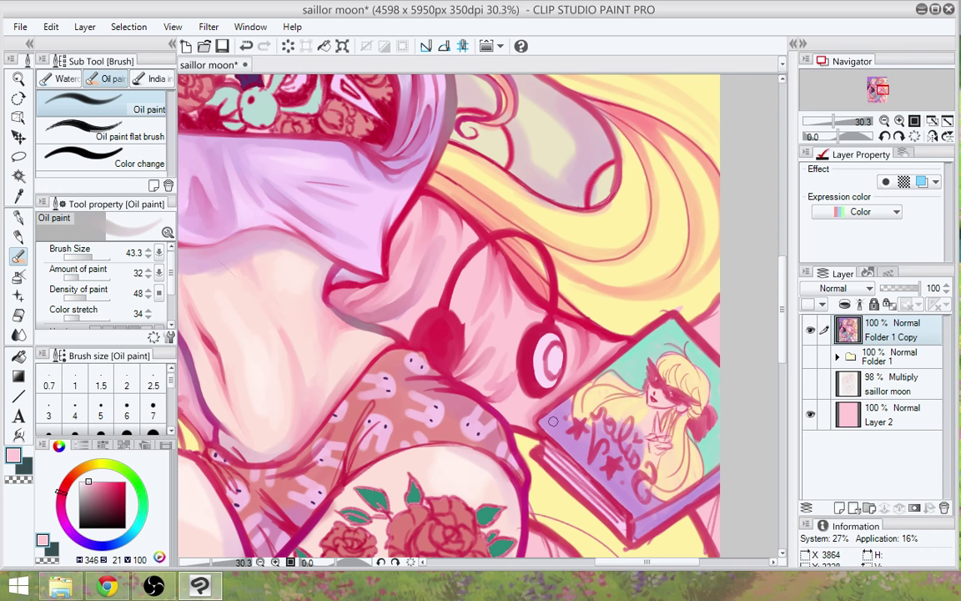
Review the whole illustration and examine the face, arm and hair up close for areas that still need refining
{"action": "scroll", "coordinate": [552, 421], "scroll_direction": "down", "scroll_amount": 1}
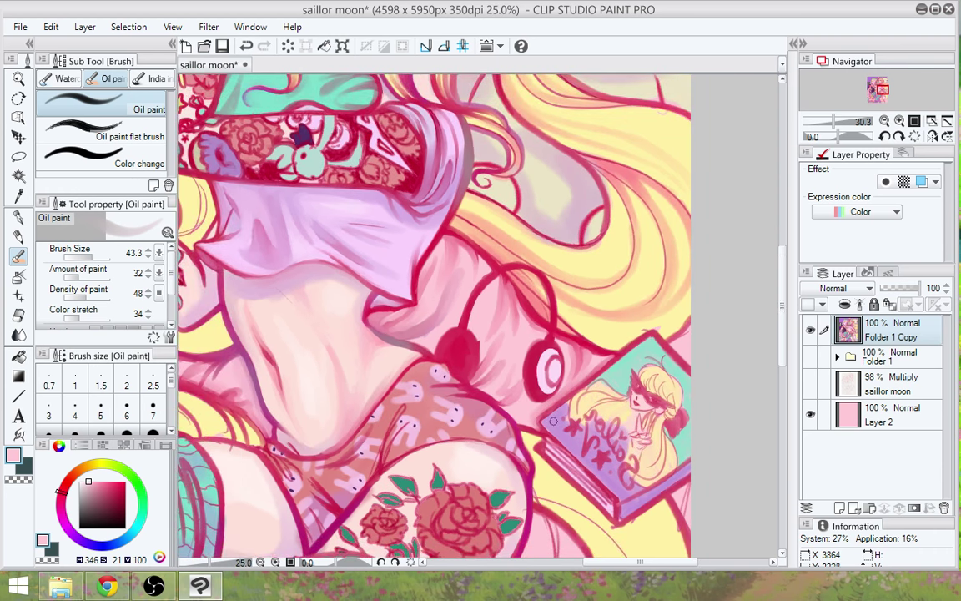
{"action": "scroll", "coordinate": [553, 422], "scroll_direction": "down", "scroll_amount": 5}
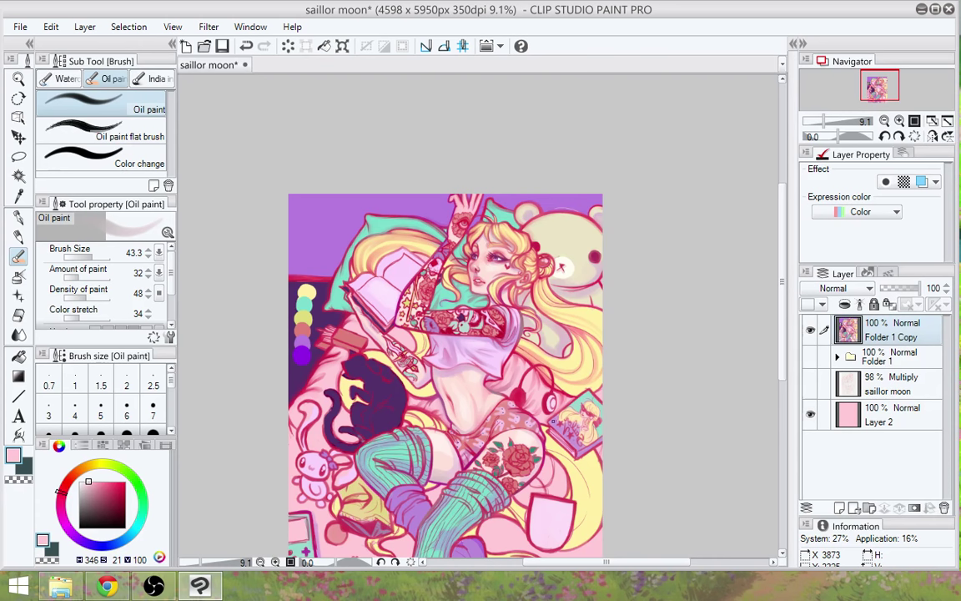
{"action": "scroll", "coordinate": [543, 447], "scroll_direction": "up", "scroll_amount": 2}
{"action": "scroll", "coordinate": [543, 446], "scroll_direction": "down", "scroll_amount": 1}
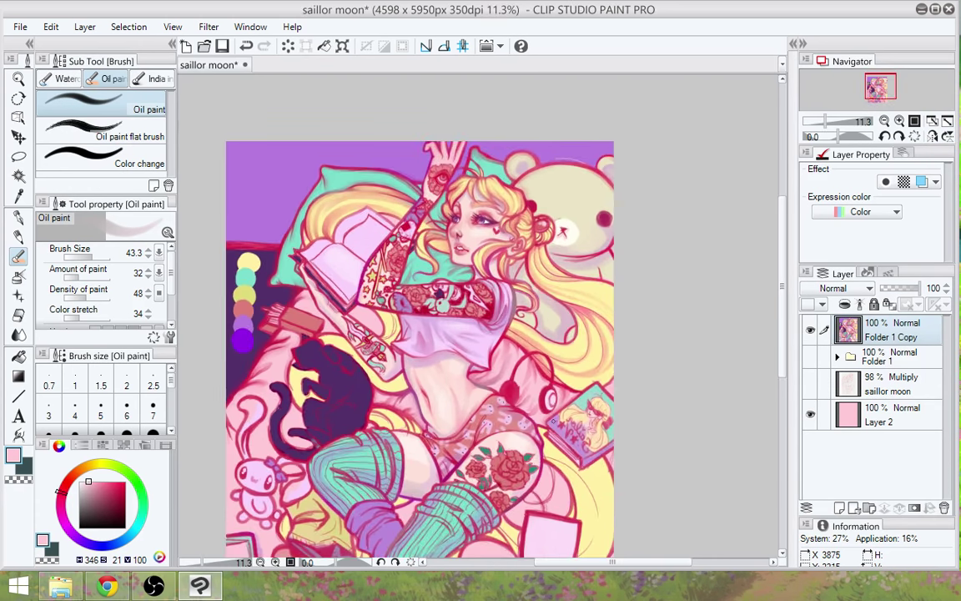
{"action": "scroll", "coordinate": [544, 446], "scroll_direction": "up", "scroll_amount": 1}
{"action": "mouse_move", "coordinate": [543, 446]}
{"action": "left_mouse_down"}
{"action": "mouse_move", "coordinate": [557, 332]}
{"action": "mouse_move", "coordinate": [557, 422]}
{"action": "left_mouse_up"}
{"action": "left_click_drag", "start_coordinate": [578, 209], "coordinate": [570, 284]}
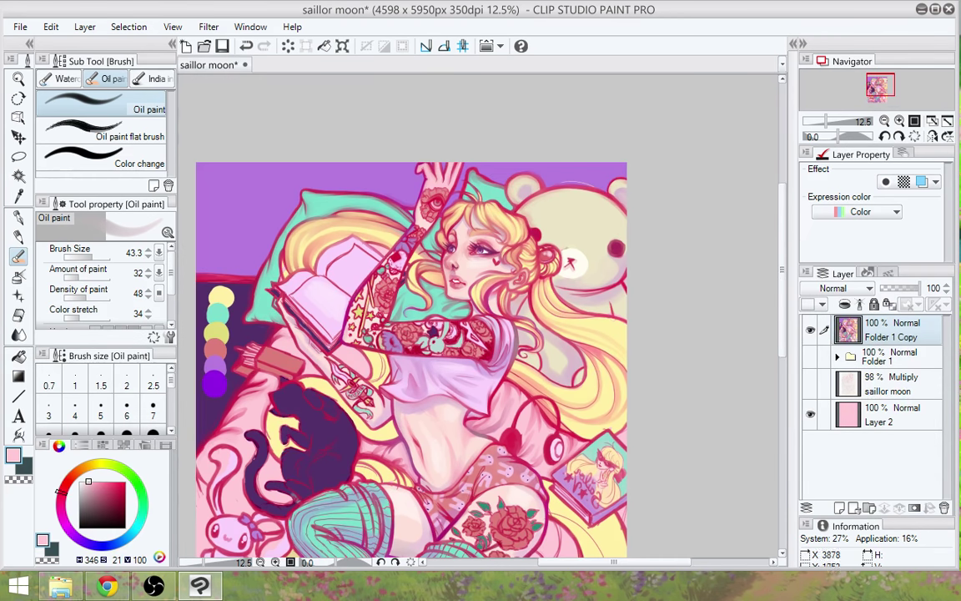
{"action": "scroll", "coordinate": [472, 264], "scroll_direction": "up", "scroll_amount": 1}
{"action": "scroll", "coordinate": [471, 264], "scroll_direction": "up", "scroll_amount": 4}
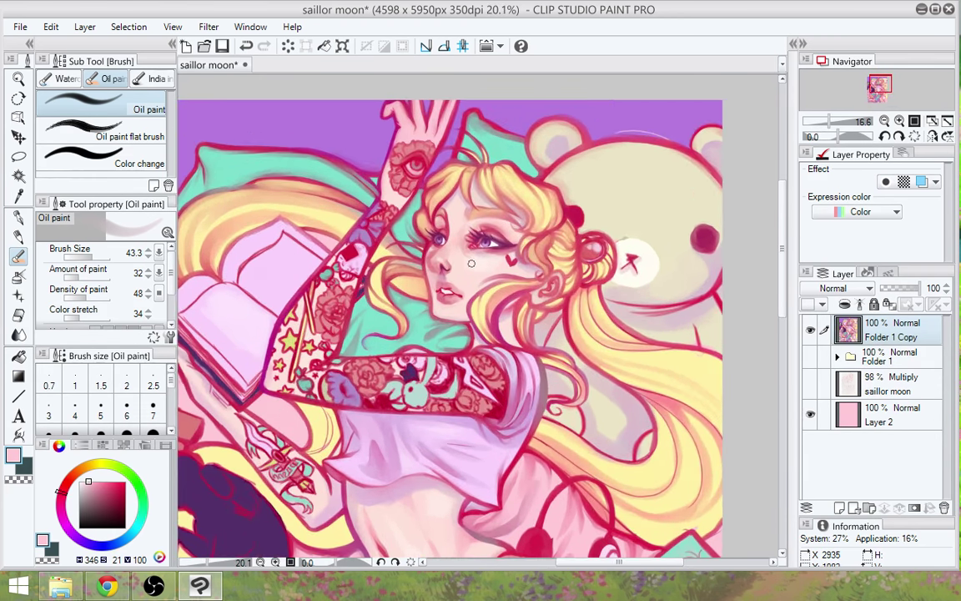
{"action": "scroll", "coordinate": [471, 264], "scroll_direction": "up", "scroll_amount": 1}
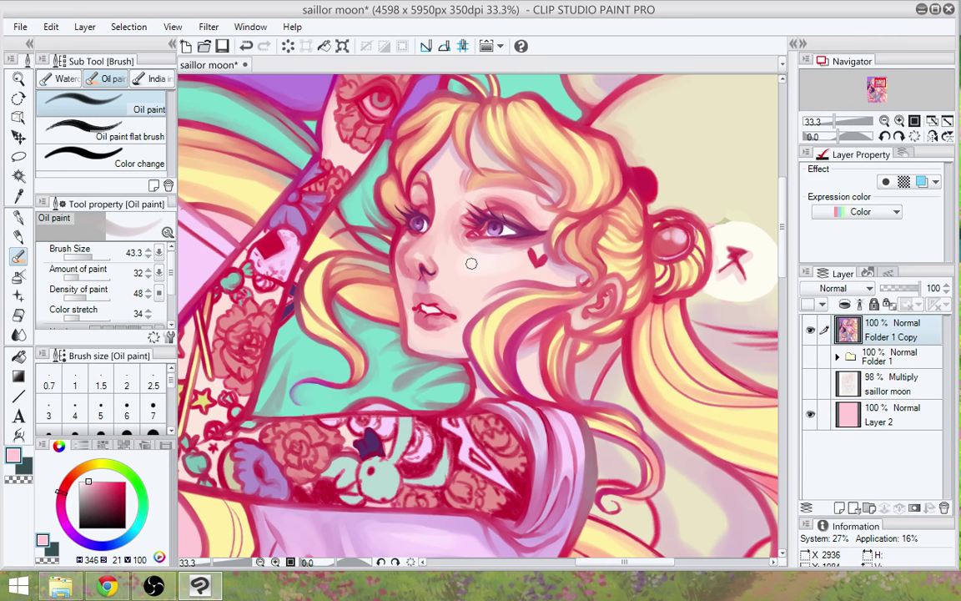
{"action": "scroll", "coordinate": [472, 264], "scroll_direction": "up", "scroll_amount": 1}
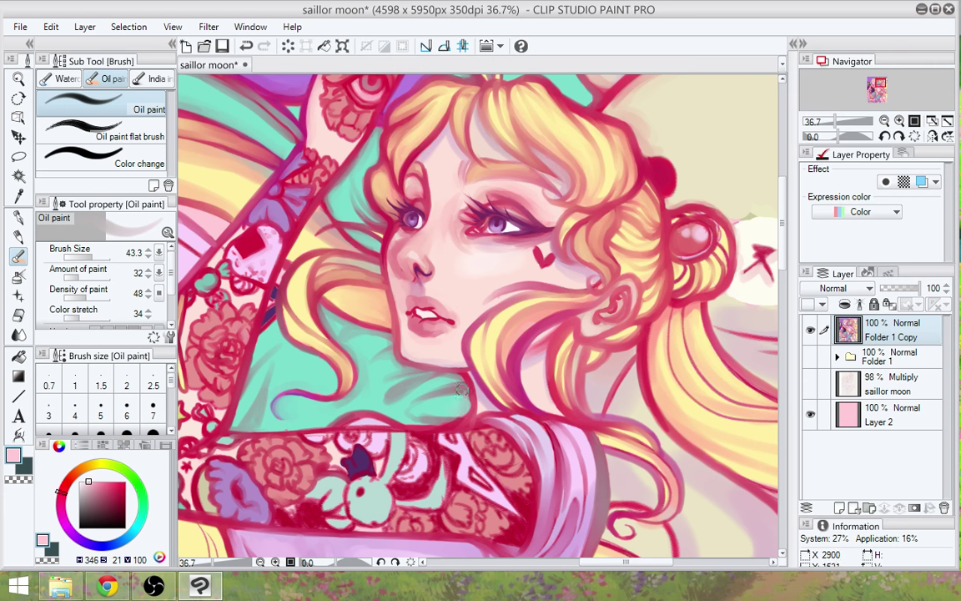
Touch up the tattooed arm's upper outline beneath the green pillow with sampled crimson
{"action": "left_click", "coordinate": [428, 422], "text": "alt"}
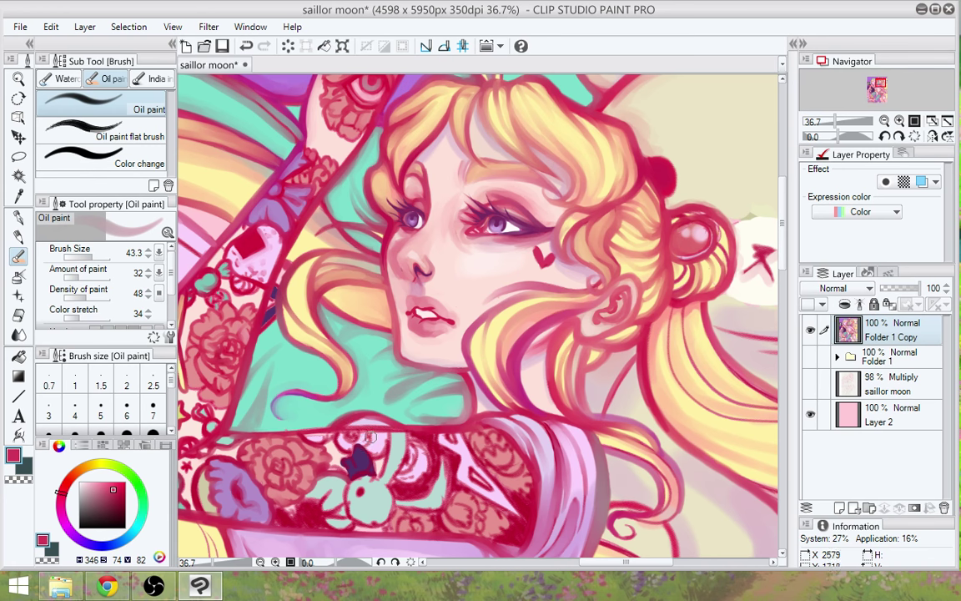
{"action": "left_click_drag", "start_coordinate": [318, 372], "coordinate": [409, 444]}
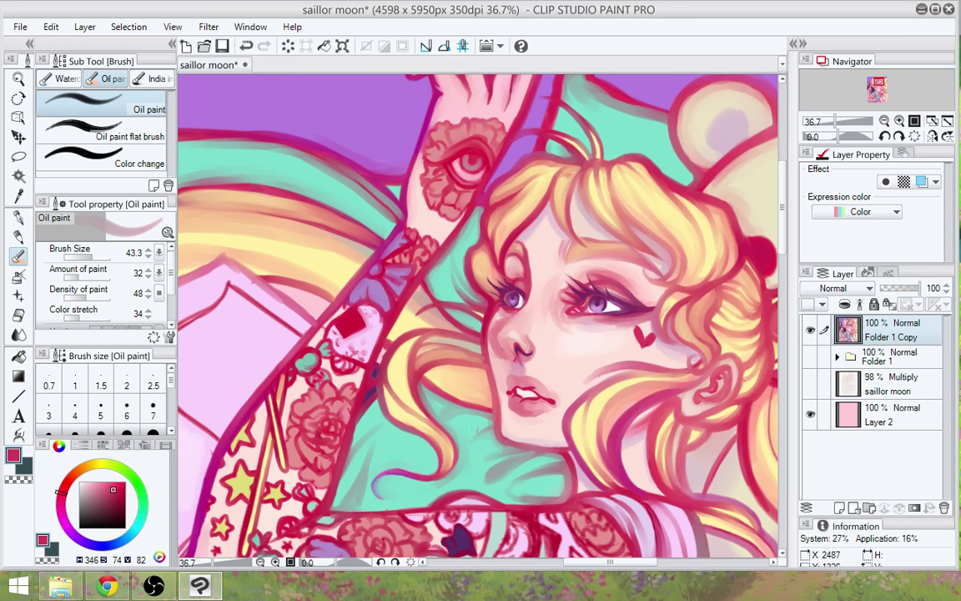
{"action": "scroll", "coordinate": [578, 451], "scroll_direction": "down", "scroll_amount": 1}
Paint along the open book's lower cover edge with sampled dark purple
{"action": "left_click_drag", "start_coordinate": [577, 451], "coordinate": [746, 332]}
{"action": "left_click", "coordinate": [342, 444], "text": "alt"}
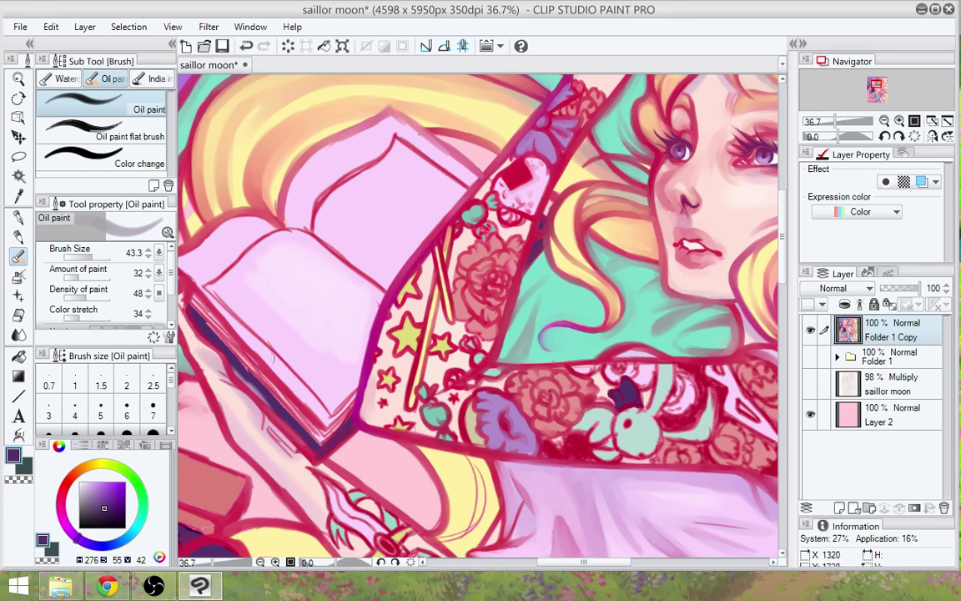
{"action": "left_click_drag", "start_coordinate": [213, 334], "coordinate": [282, 405]}
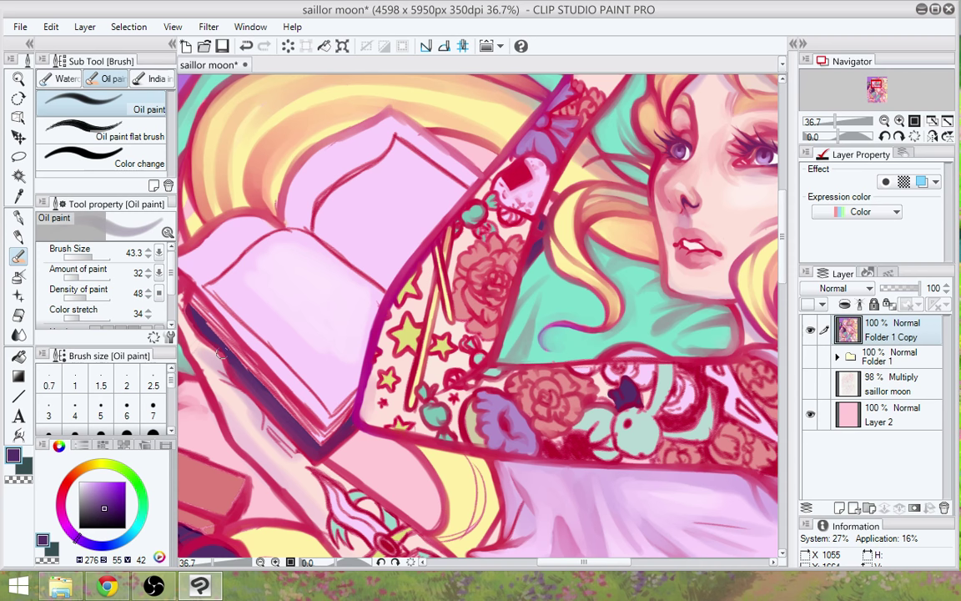
Redraw the curved edge of the open book's far page in sampled crimson, and trim the line with sampled pale lilac
{"action": "left_click_drag", "start_coordinate": [401, 343], "coordinate": [434, 367]}
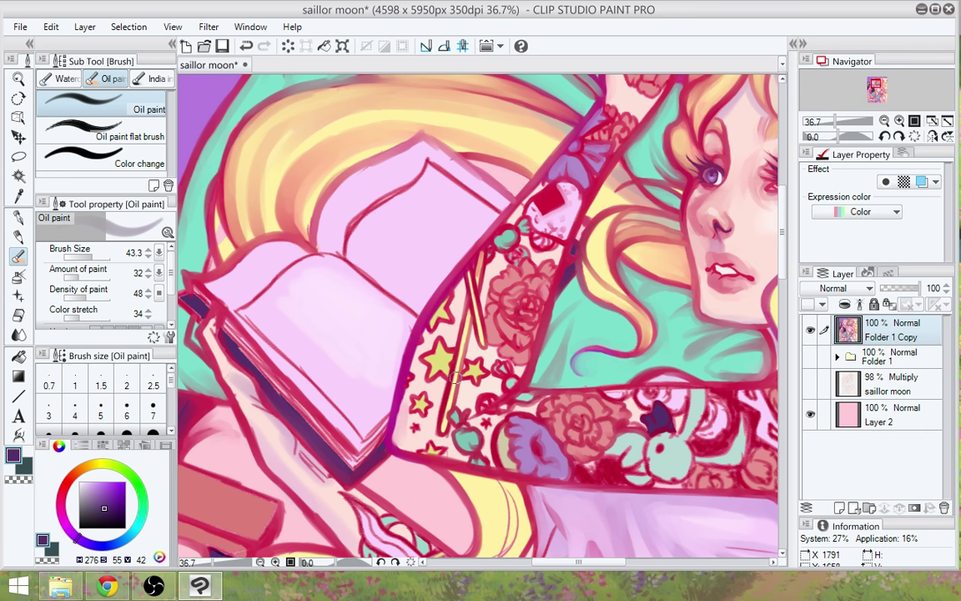
{"action": "left_click_drag", "start_coordinate": [463, 266], "coordinate": [500, 306]}
{"action": "left_click", "coordinate": [392, 275], "text": "alt"}
{"action": "mouse_move", "coordinate": [389, 285]}
{"action": "left_mouse_down"}
{"action": "mouse_move", "coordinate": [454, 222]}
{"action": "mouse_move", "coordinate": [415, 244]}
{"action": "mouse_move", "coordinate": [468, 197]}
{"action": "left_mouse_up"}
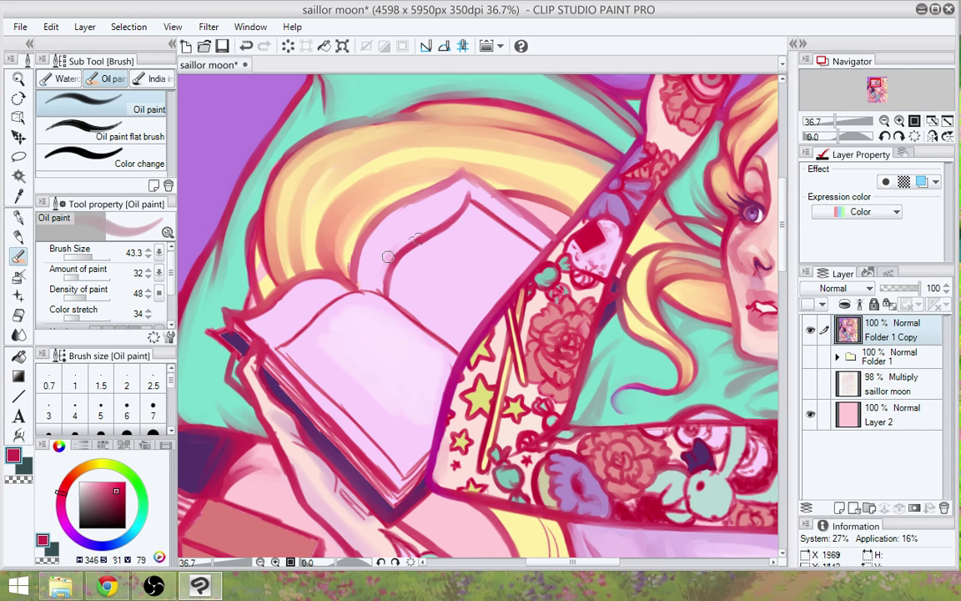
{"action": "left_click", "coordinate": [388, 256], "text": "alt"}
{"action": "left_click_drag", "start_coordinate": [390, 252], "coordinate": [455, 210]}
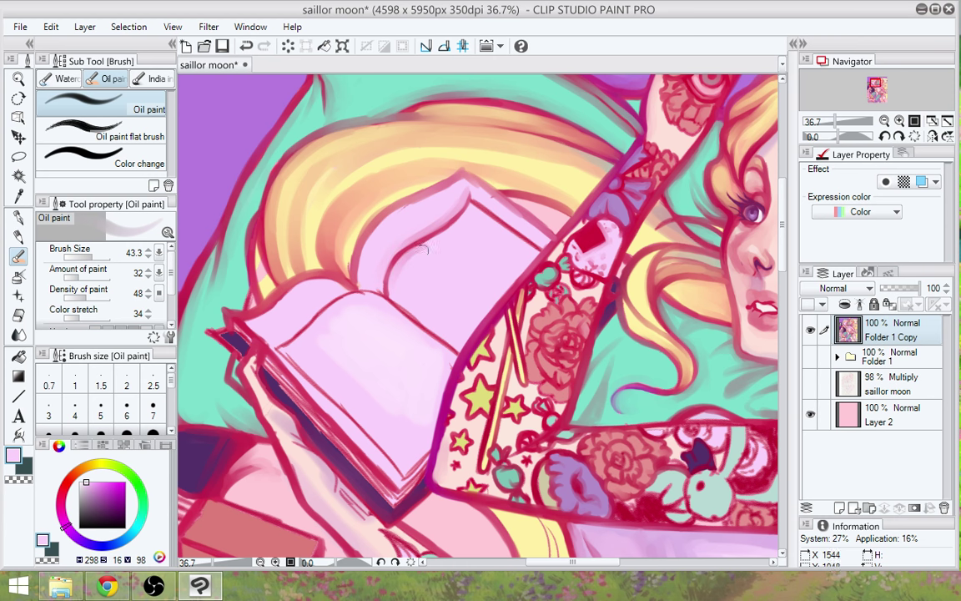
Blend pale lilac over the far page's upper corner and along its curved edge to soften the shading
{"action": "left_click_drag", "start_coordinate": [424, 248], "coordinate": [464, 214]}
{"action": "left_click_drag", "start_coordinate": [462, 188], "coordinate": [472, 194]}
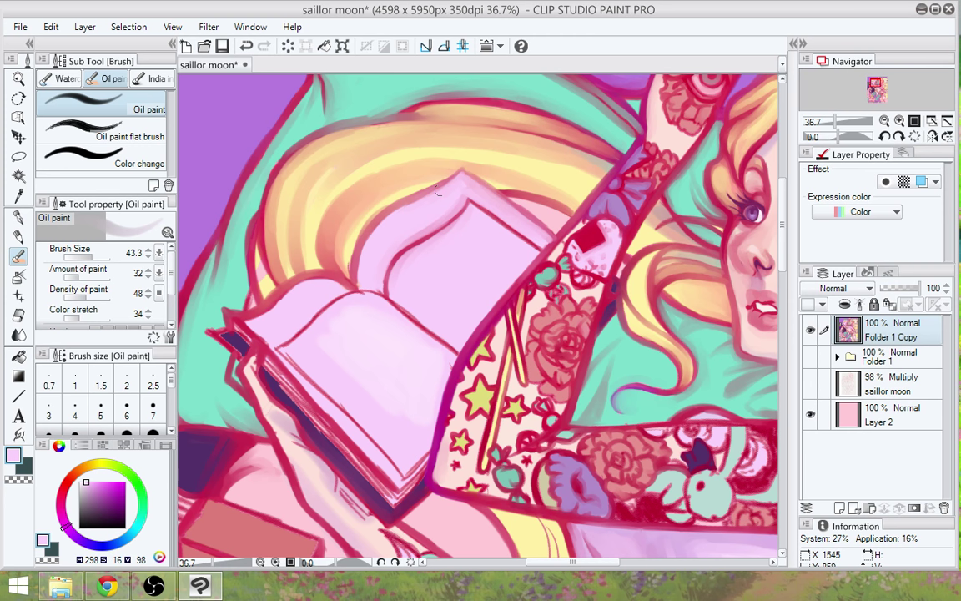
{"action": "mouse_move", "coordinate": [436, 191]}
{"action": "left_mouse_down"}
{"action": "mouse_move", "coordinate": [376, 232]}
{"action": "mouse_move", "coordinate": [397, 211]}
{"action": "mouse_move", "coordinate": [369, 249]}
{"action": "mouse_move", "coordinate": [386, 219]}
{"action": "mouse_move", "coordinate": [373, 228]}
{"action": "mouse_move", "coordinate": [364, 276]}
{"action": "left_mouse_up"}
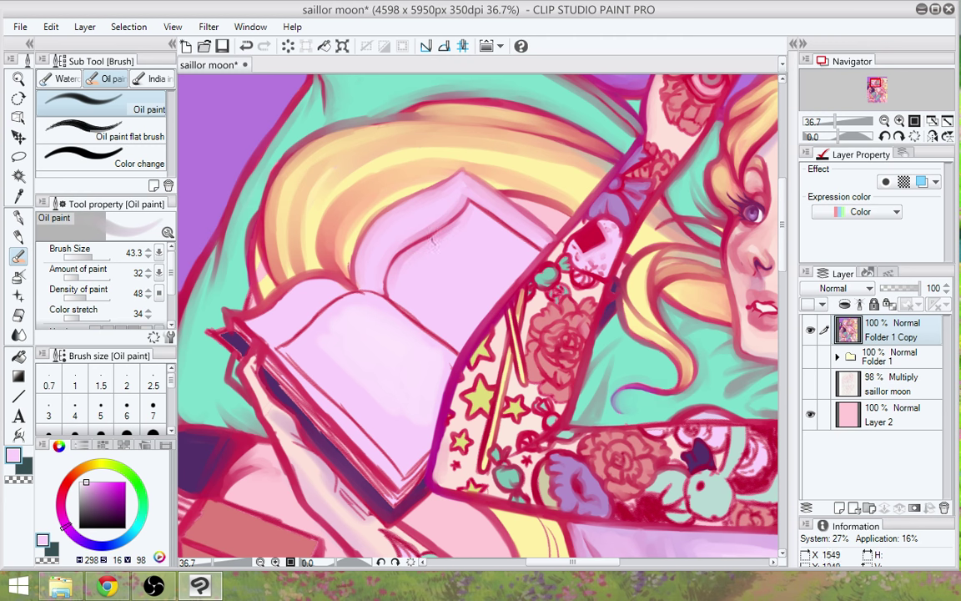
{"action": "left_click_drag", "start_coordinate": [407, 250], "coordinate": [466, 216]}
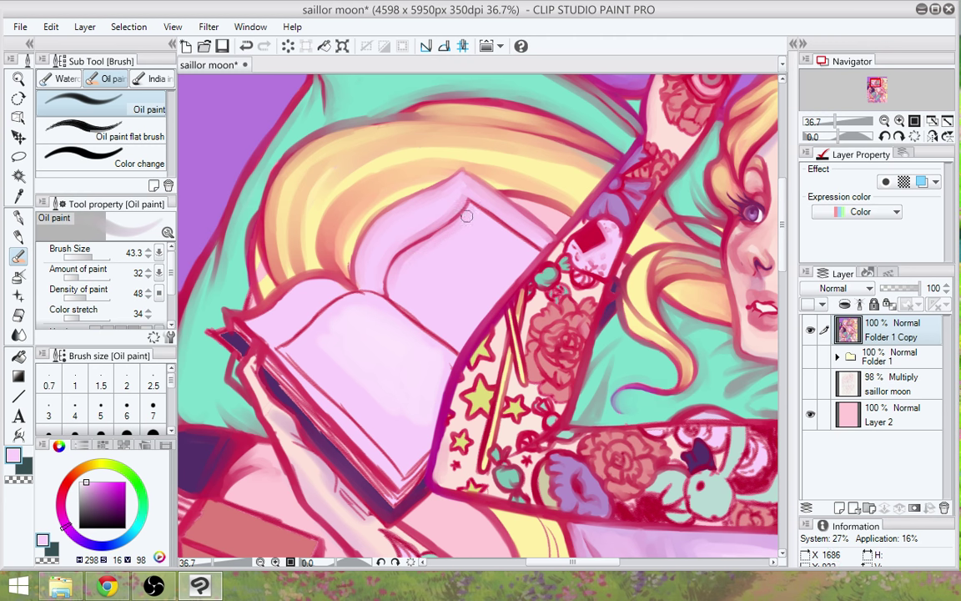
Redefine the far page's curved line with the sampled line color, and soften the page lines with sampled pale pink
{"action": "left_click", "coordinate": [386, 292], "text": "alt"}
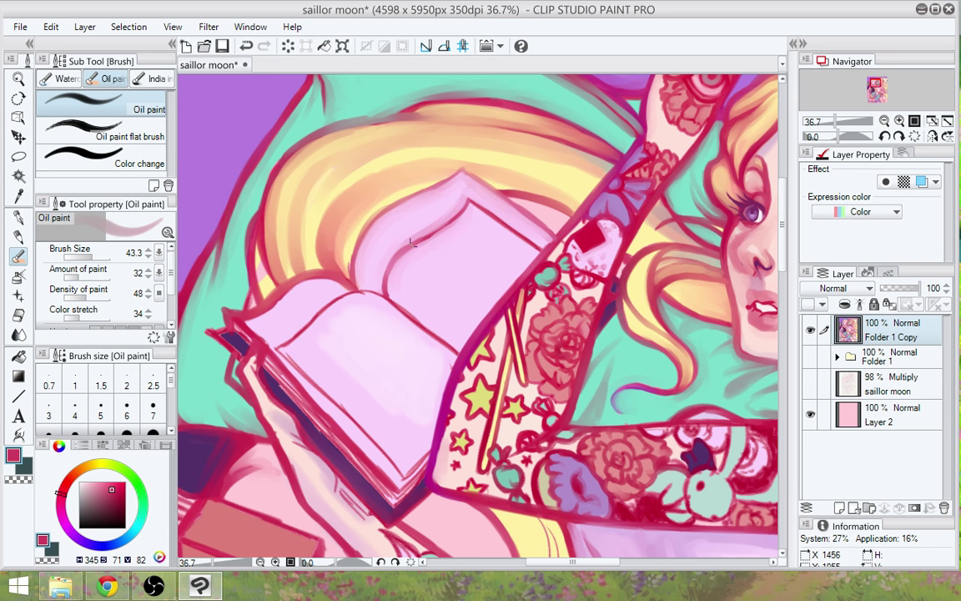
{"action": "left_click_drag", "start_coordinate": [412, 242], "coordinate": [462, 204]}
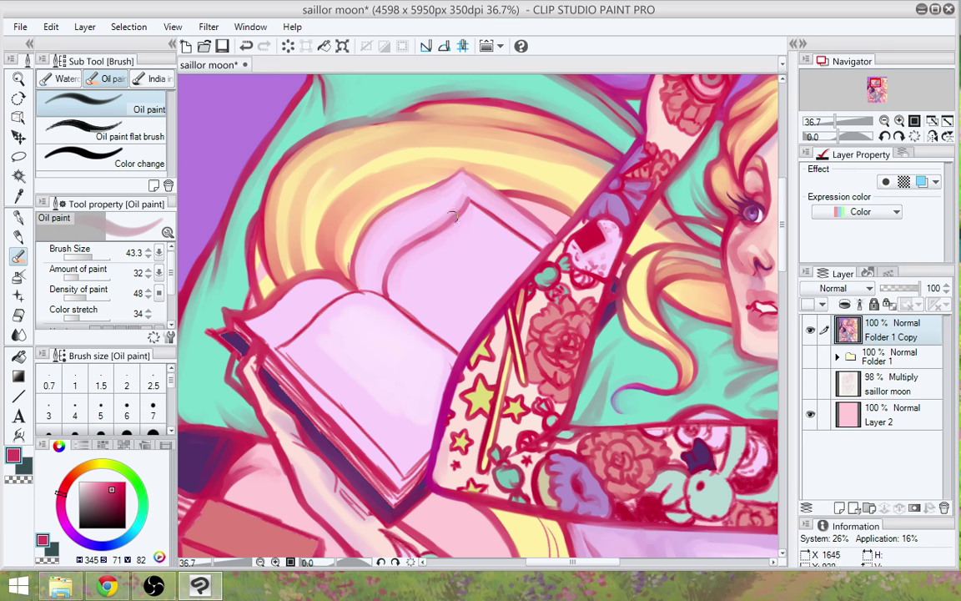
{"action": "left_click", "coordinate": [367, 244], "text": "alt"}
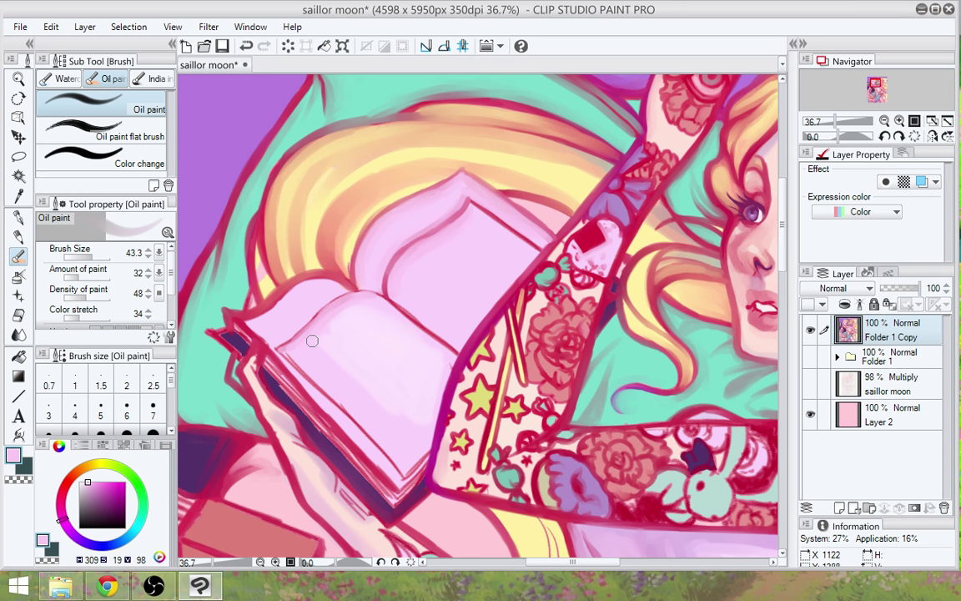
Rework the near page's curved top edges in sampled rose, and blend the page surface with sampled pale lilac
{"action": "left_click", "coordinate": [365, 294], "text": "alt"}
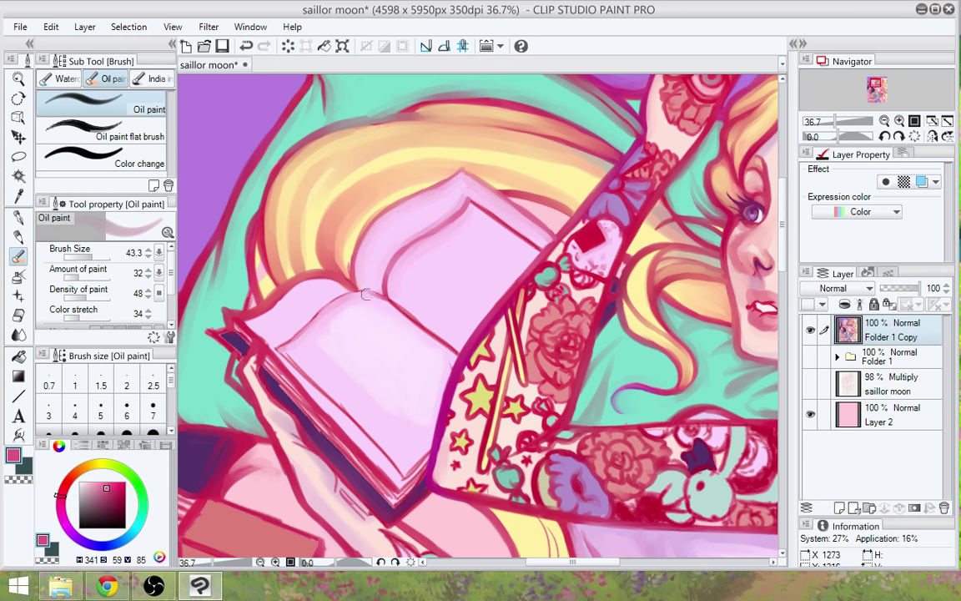
{"action": "mouse_move", "coordinate": [380, 294]}
{"action": "left_mouse_down"}
{"action": "mouse_move", "coordinate": [283, 283]}
{"action": "mouse_move", "coordinate": [246, 315]}
{"action": "left_mouse_up"}
{"action": "mouse_move", "coordinate": [332, 281]}
{"action": "left_mouse_down"}
{"action": "mouse_move", "coordinate": [284, 299]}
{"action": "mouse_move", "coordinate": [303, 284]}
{"action": "mouse_move", "coordinate": [287, 301]}
{"action": "mouse_move", "coordinate": [318, 290]}
{"action": "mouse_move", "coordinate": [266, 313]}
{"action": "mouse_move", "coordinate": [302, 284]}
{"action": "mouse_move", "coordinate": [282, 314]}
{"action": "mouse_move", "coordinate": [307, 288]}
{"action": "mouse_move", "coordinate": [291, 309]}
{"action": "mouse_move", "coordinate": [328, 289]}
{"action": "mouse_move", "coordinate": [294, 305]}
{"action": "mouse_move", "coordinate": [312, 301]}
{"action": "mouse_move", "coordinate": [297, 314]}
{"action": "mouse_move", "coordinate": [324, 295]}
{"action": "left_mouse_up"}
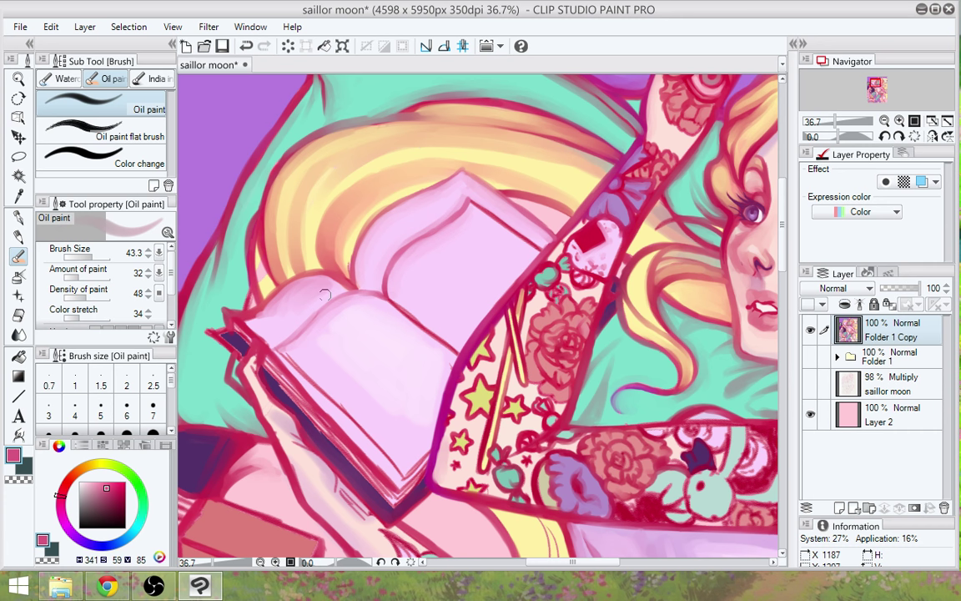
{"action": "left_click", "coordinate": [325, 295], "text": "alt"}
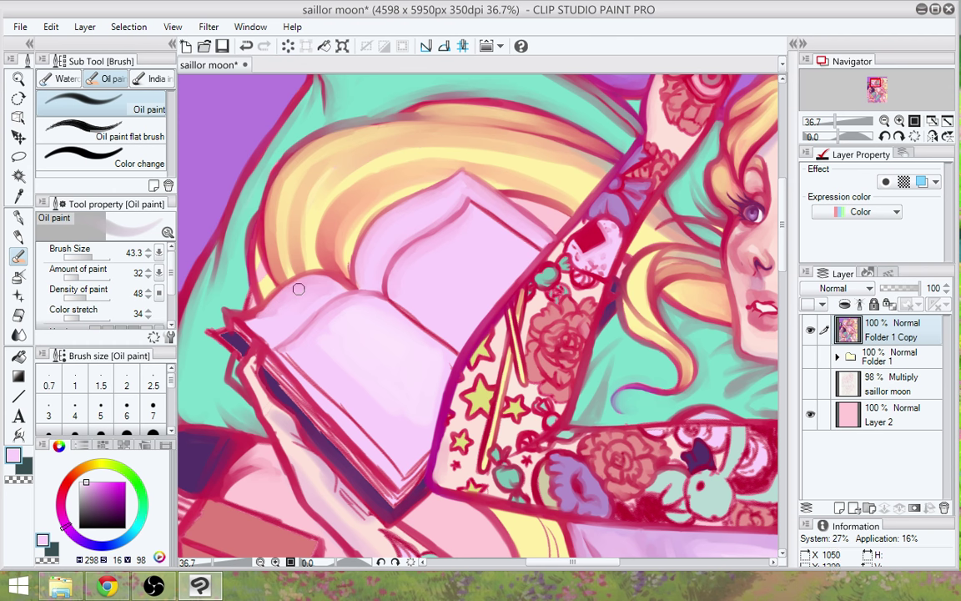
{"action": "mouse_move", "coordinate": [269, 311]}
{"action": "left_mouse_down"}
{"action": "mouse_move", "coordinate": [227, 312]}
{"action": "mouse_move", "coordinate": [240, 321]}
{"action": "mouse_move", "coordinate": [232, 313]}
{"action": "left_mouse_up"}
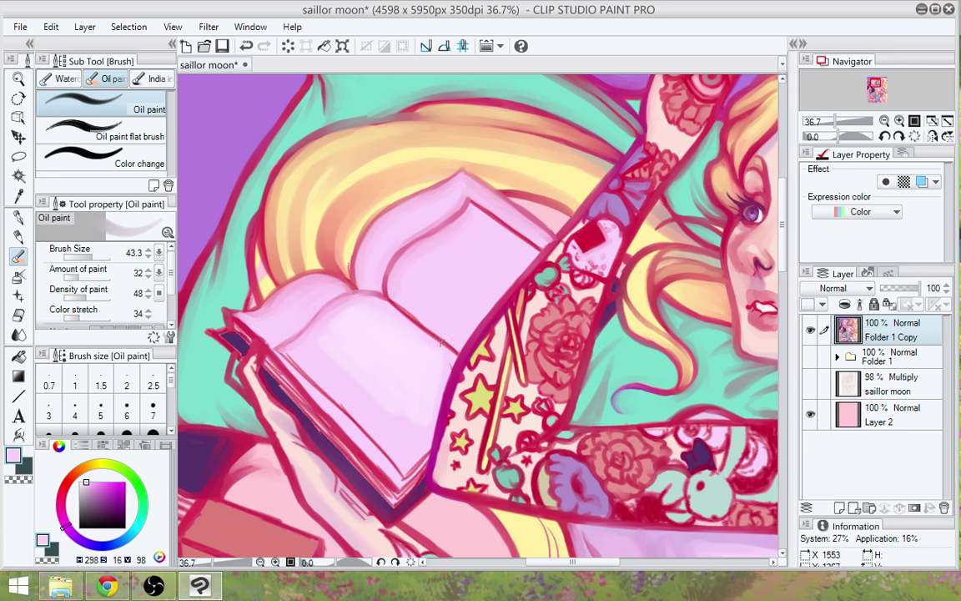
Clean up the sketchy lines along the book's lower page edges with pale lilac
{"action": "scroll", "coordinate": [440, 384], "scroll_direction": "down", "scroll_amount": 1}
{"action": "scroll", "coordinate": [439, 384], "scroll_direction": "down", "scroll_amount": 1}
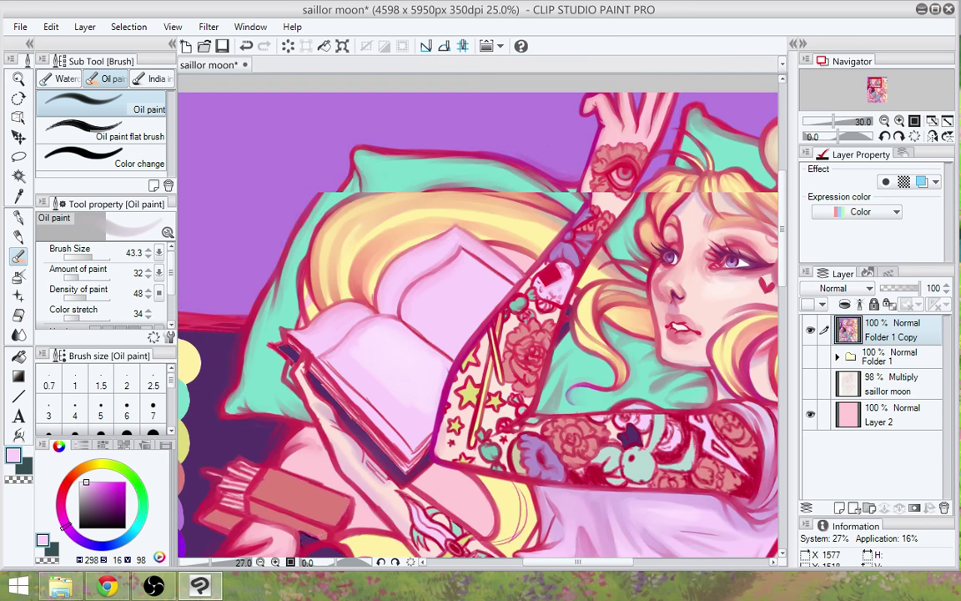
{"action": "scroll", "coordinate": [438, 378], "scroll_direction": "down", "scroll_amount": 2}
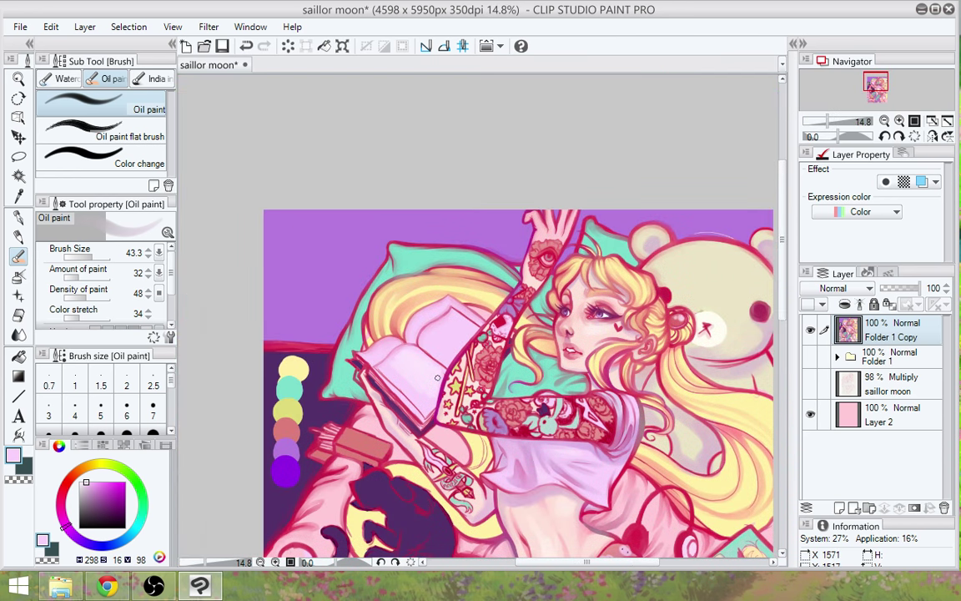
{"action": "scroll", "coordinate": [438, 377], "scroll_direction": "up", "scroll_amount": 1}
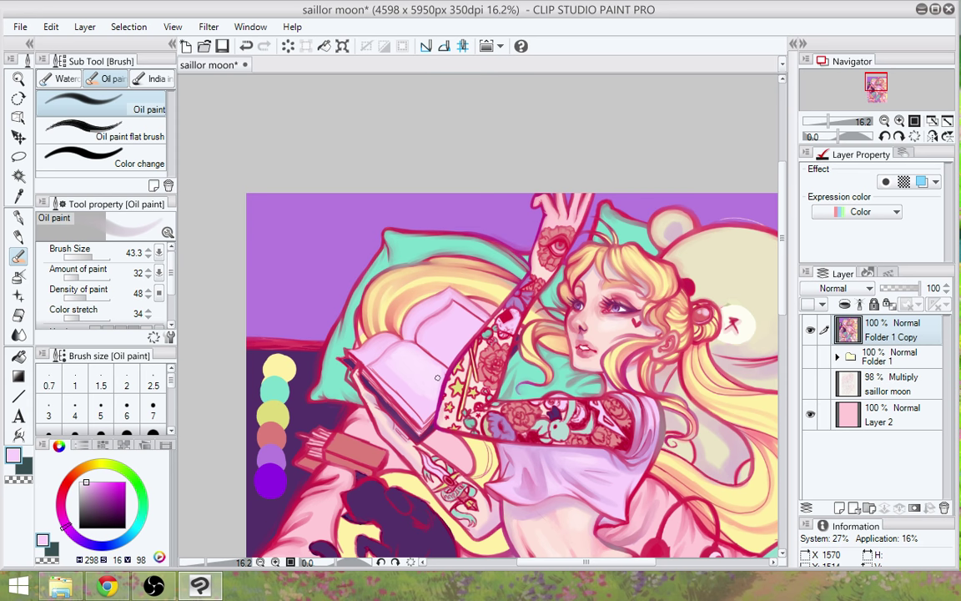
{"action": "left_click_drag", "start_coordinate": [474, 404], "coordinate": [475, 417]}
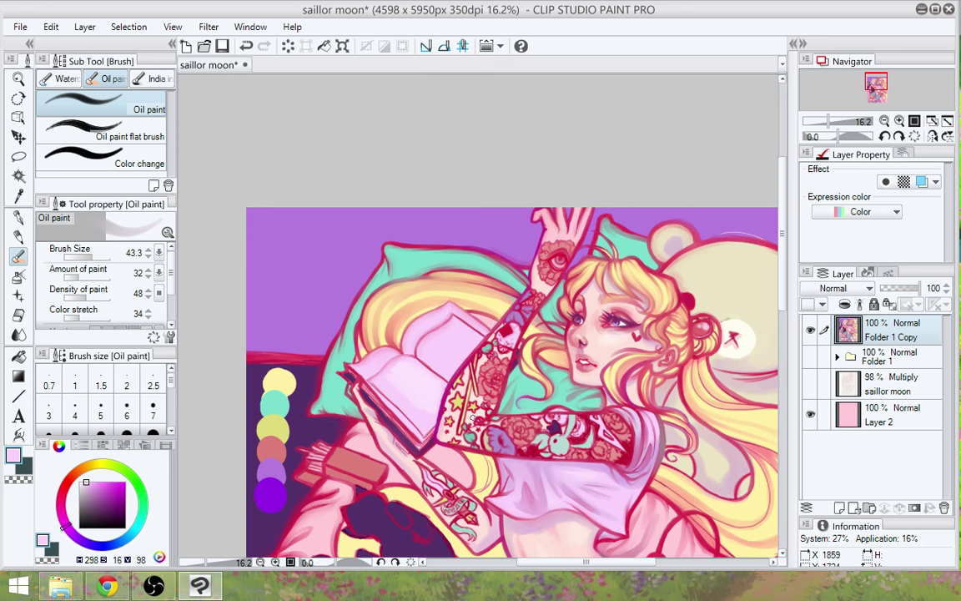
{"action": "scroll", "coordinate": [473, 418], "scroll_direction": "up", "scroll_amount": 2}
{"action": "scroll", "coordinate": [472, 417], "scroll_direction": "up", "scroll_amount": 3}
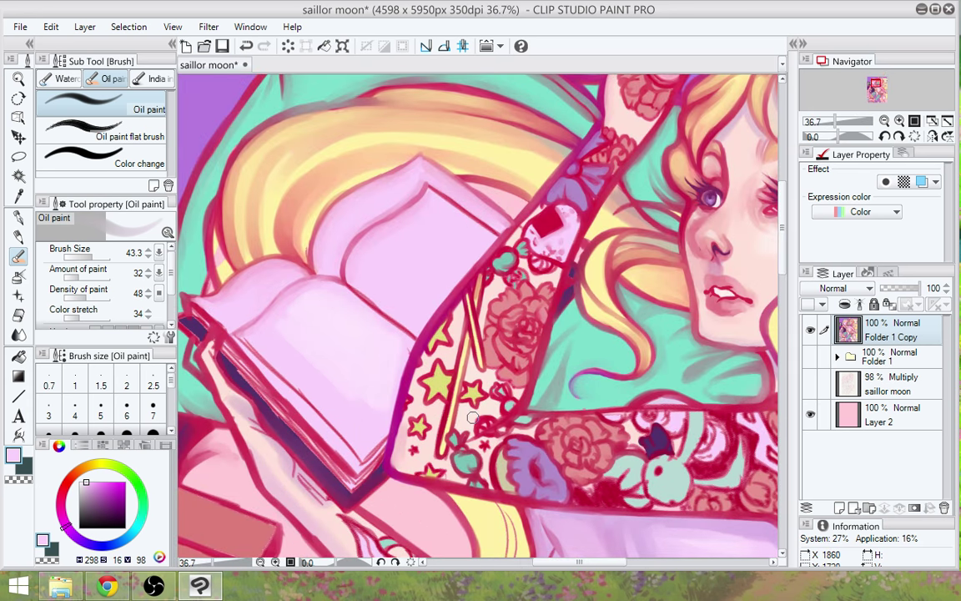
{"action": "mouse_move", "coordinate": [489, 370]}
{"action": "left_mouse_down"}
{"action": "mouse_move", "coordinate": [607, 431]}
{"action": "mouse_move", "coordinate": [584, 444]}
{"action": "left_mouse_up"}
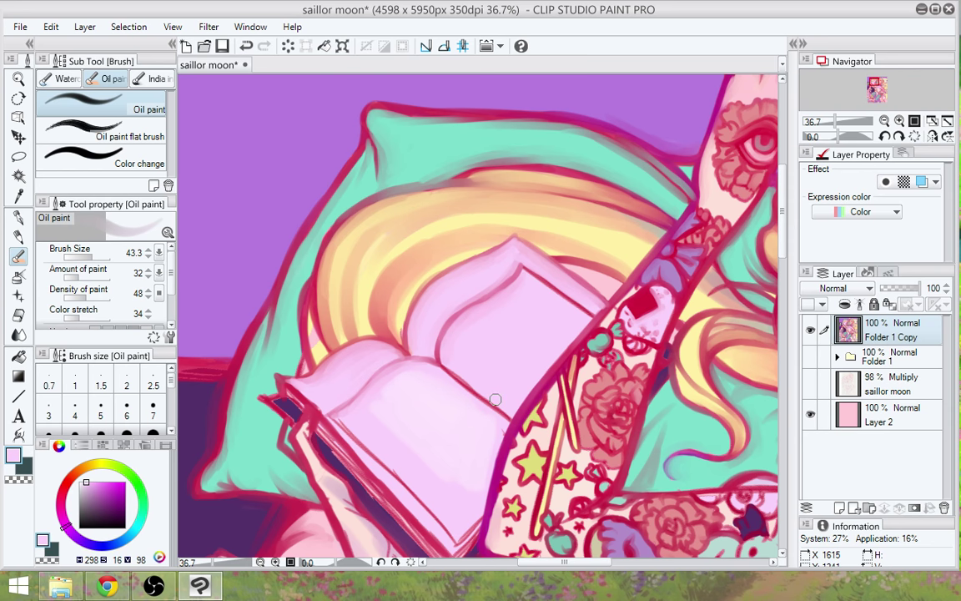
{"action": "scroll", "coordinate": [495, 400], "scroll_direction": "up", "scroll_amount": 2}
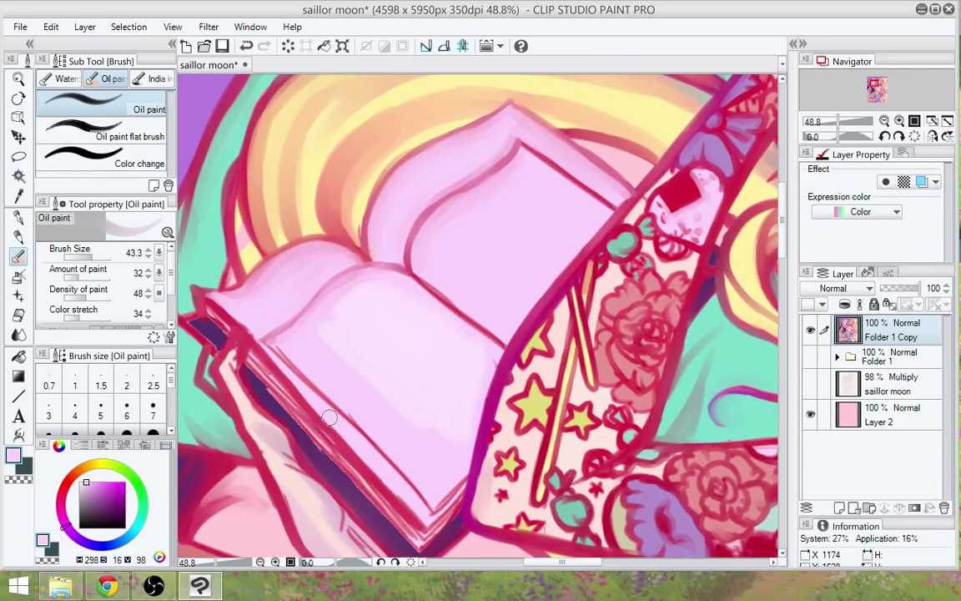
{"action": "left_click_drag", "start_coordinate": [282, 364], "coordinate": [425, 524]}
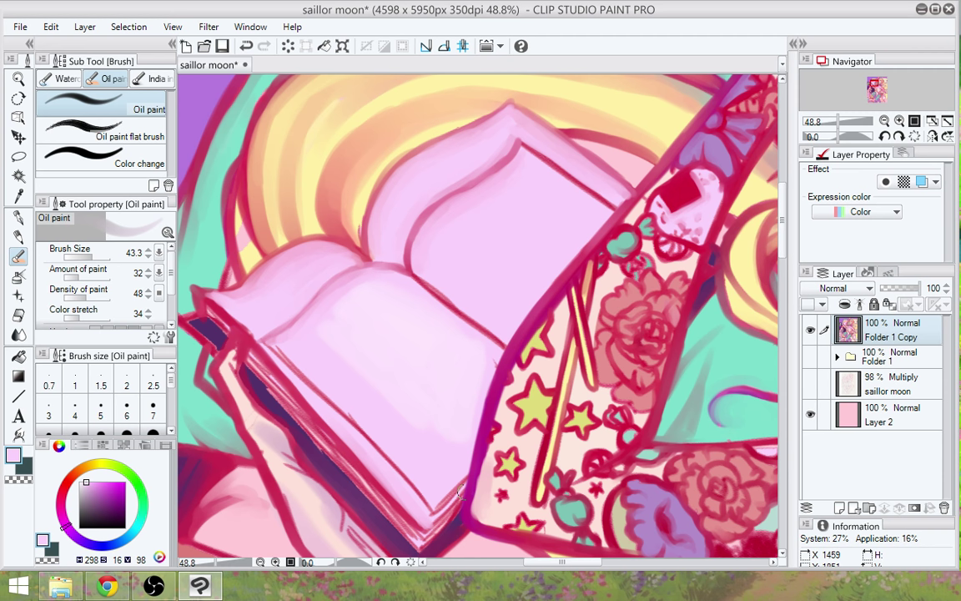
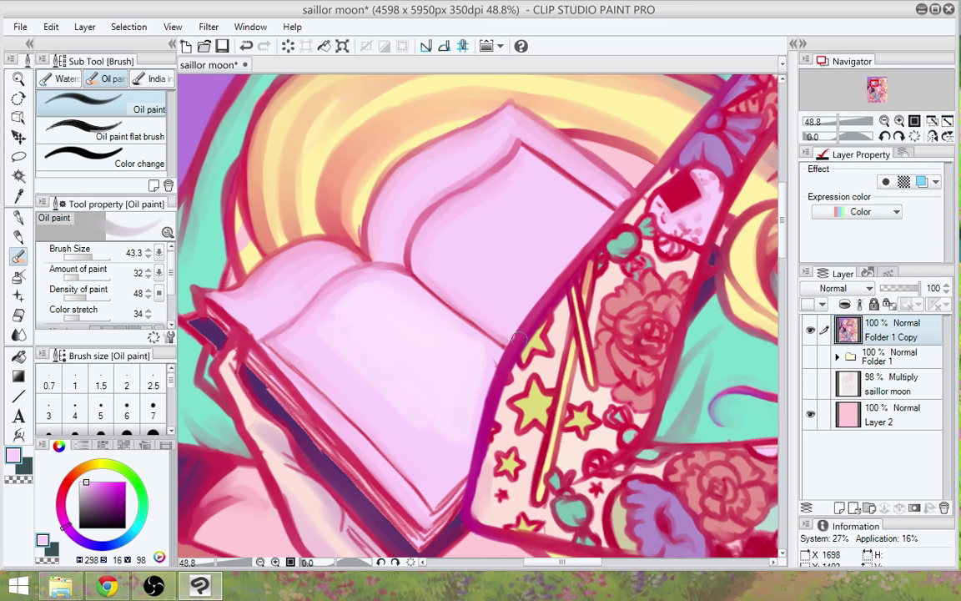
Tidy the line where the book's near page meets the tattooed arm using sampled magenta and pale lilac
{"action": "left_click", "coordinate": [513, 350], "text": "alt"}
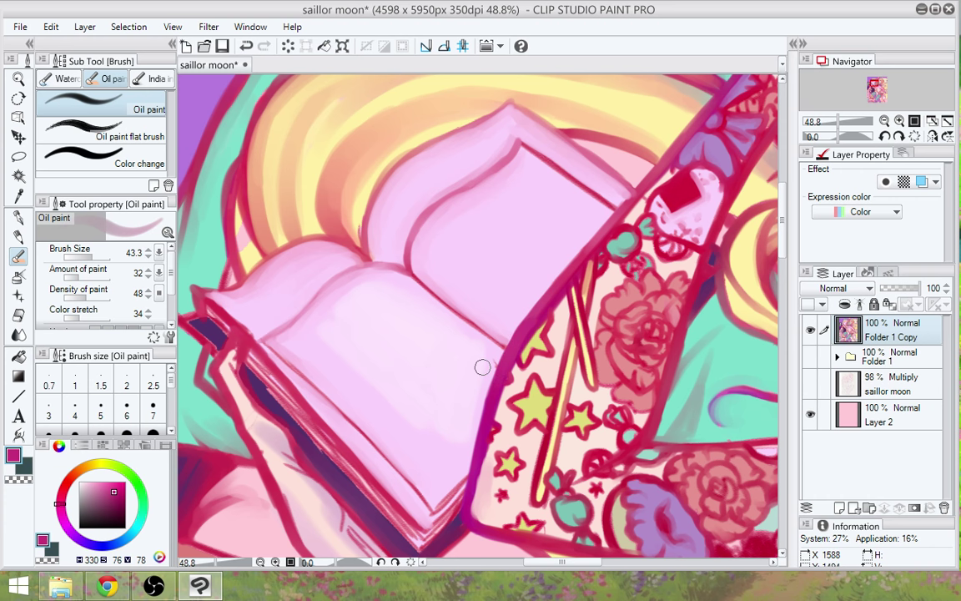
{"action": "left_click", "coordinate": [482, 367], "text": "alt"}
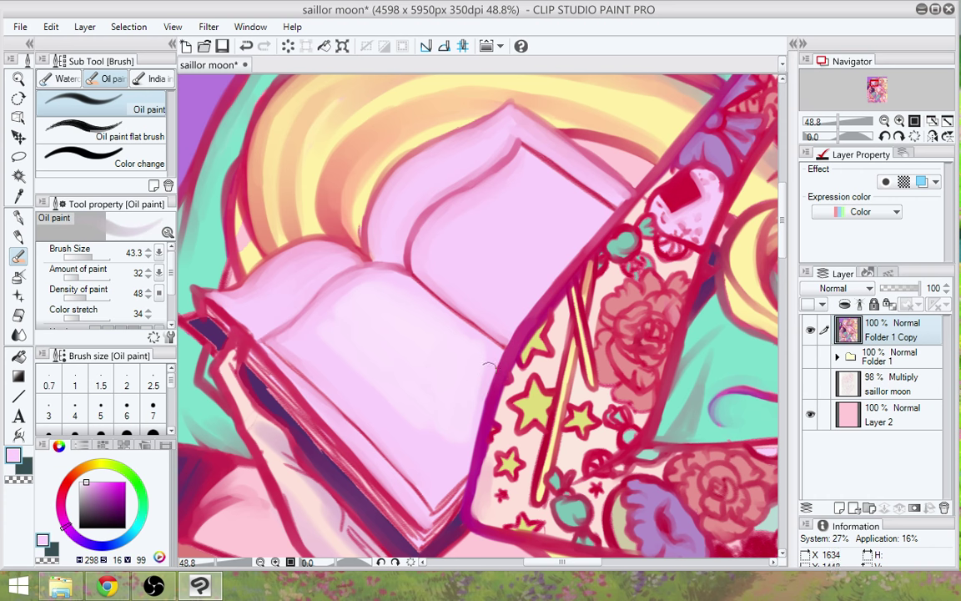
{"action": "scroll", "coordinate": [431, 418], "scroll_direction": "down", "scroll_amount": 10}
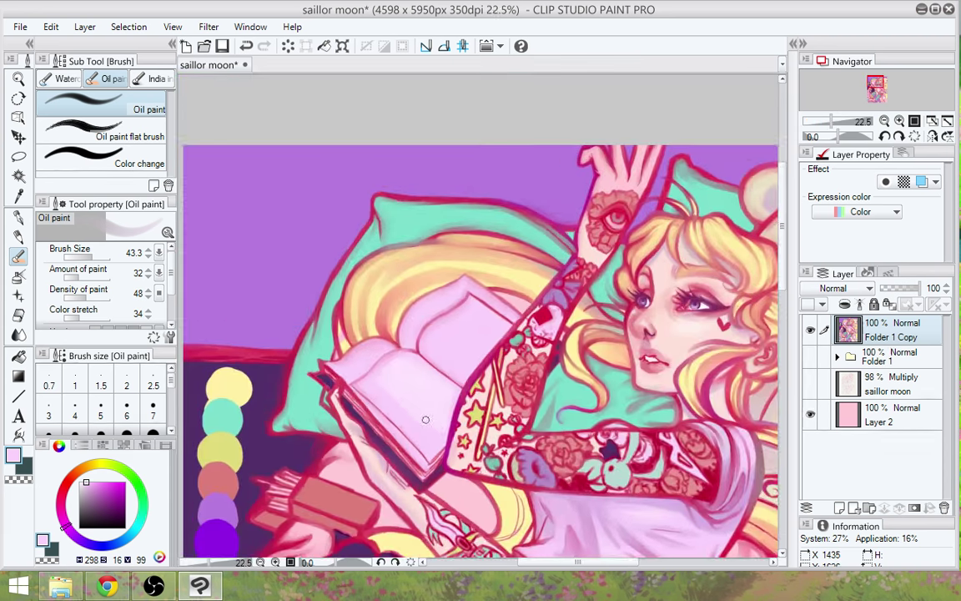
Strengthen the shorts' hem line over the rose-tattooed thigh with sampled crimson
{"action": "left_click_drag", "start_coordinate": [639, 461], "coordinate": [588, 275]}
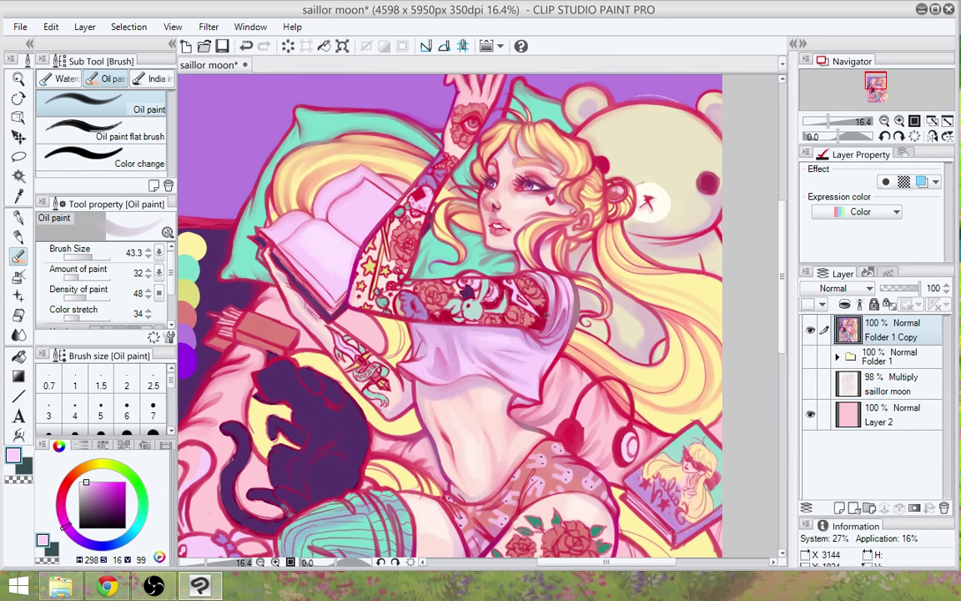
{"action": "scroll", "coordinate": [534, 317], "scroll_direction": "down", "scroll_amount": 2}
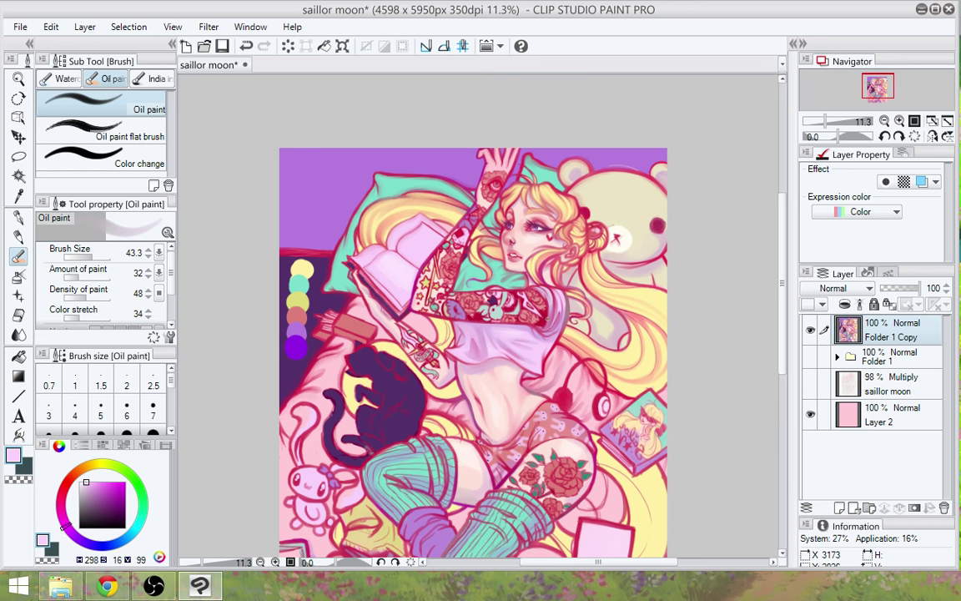
{"action": "left_click_drag", "start_coordinate": [659, 476], "coordinate": [654, 470]}
{"action": "scroll", "coordinate": [565, 313], "scroll_direction": "up", "scroll_amount": 4}
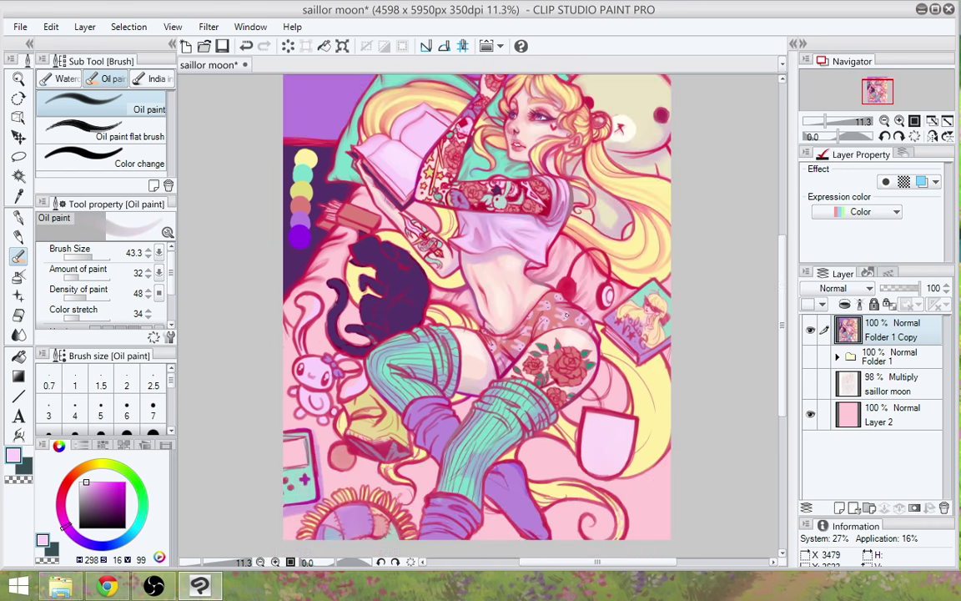
{"action": "scroll", "coordinate": [565, 313], "scroll_direction": "up", "scroll_amount": 2}
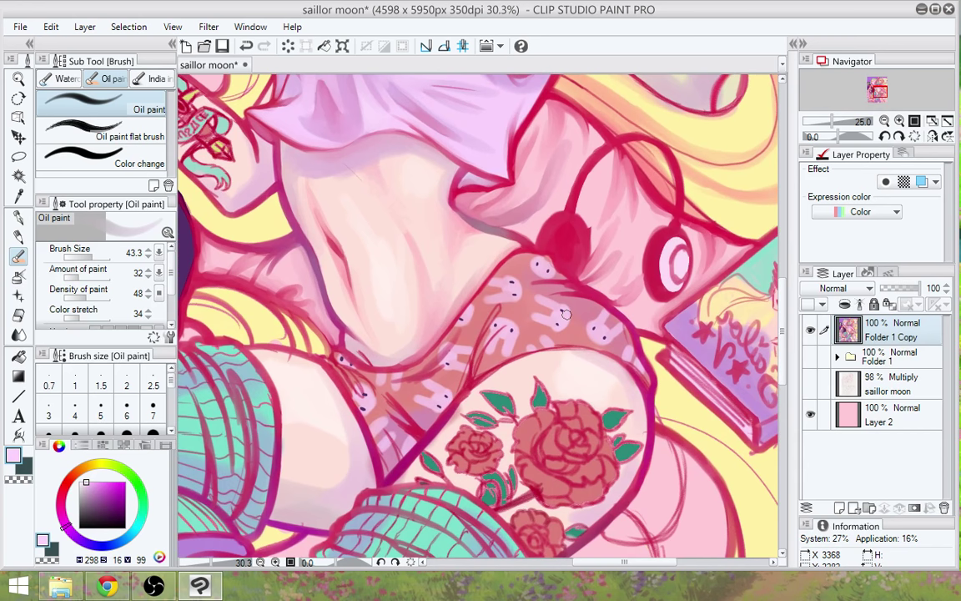
{"action": "scroll", "coordinate": [566, 314], "scroll_direction": "up", "scroll_amount": 2}
{"action": "left_click_drag", "start_coordinate": [413, 432], "coordinate": [421, 399]}
{"action": "left_click", "coordinate": [421, 401], "text": "alt"}
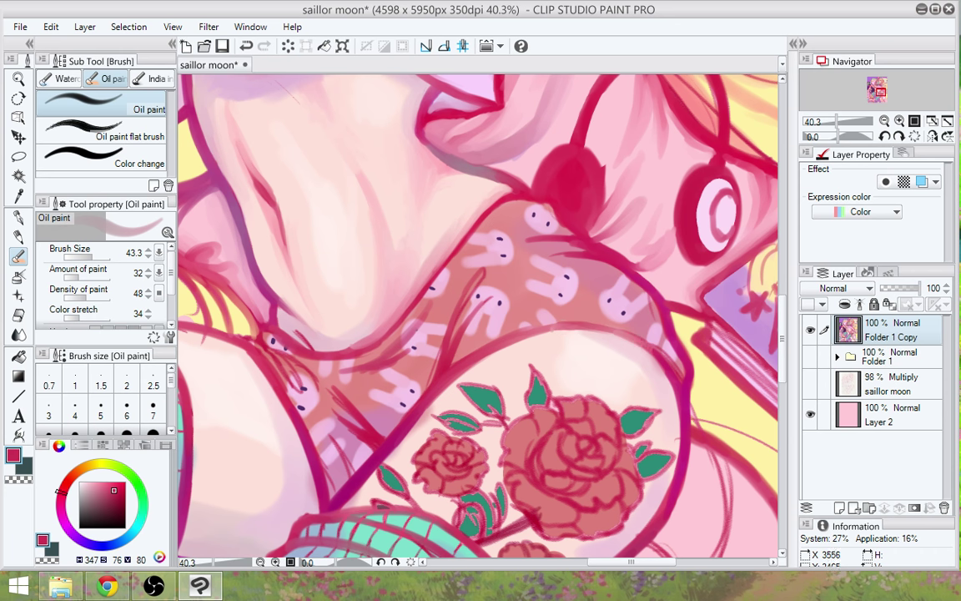
{"action": "mouse_move", "coordinate": [631, 338]}
{"action": "left_mouse_down"}
{"action": "mouse_move", "coordinate": [677, 369]}
{"action": "mouse_move", "coordinate": [631, 343]}
{"action": "mouse_move", "coordinate": [674, 402]}
{"action": "left_mouse_up"}
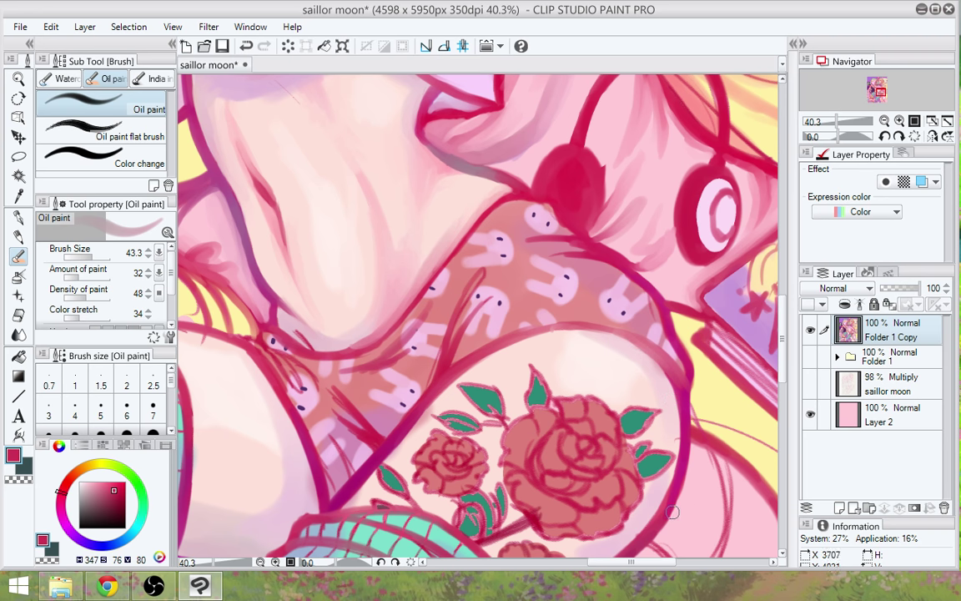
{"action": "left_click_drag", "start_coordinate": [556, 446], "coordinate": [617, 393]}
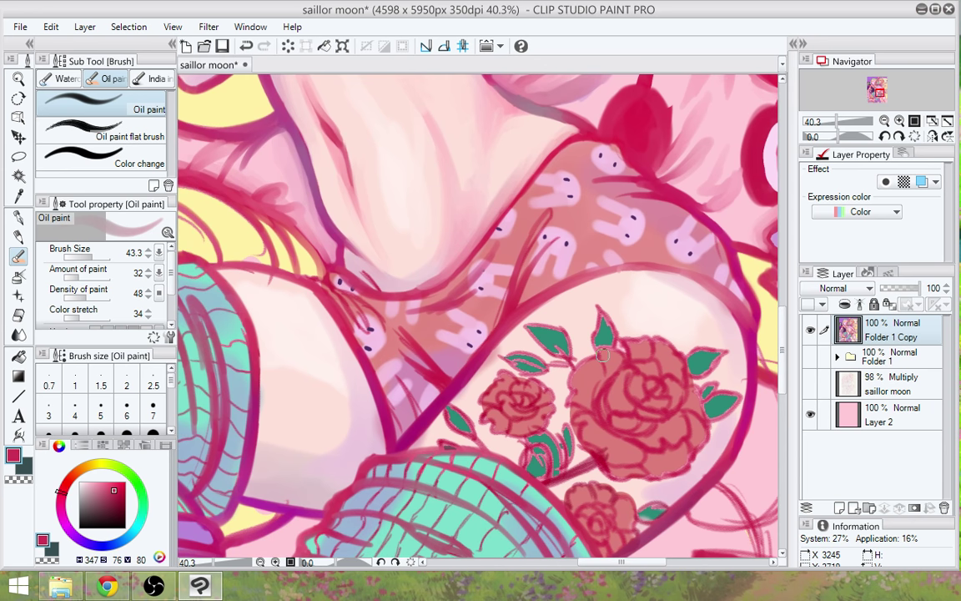
{"action": "scroll", "coordinate": [602, 355], "scroll_direction": "down", "scroll_amount": 2}
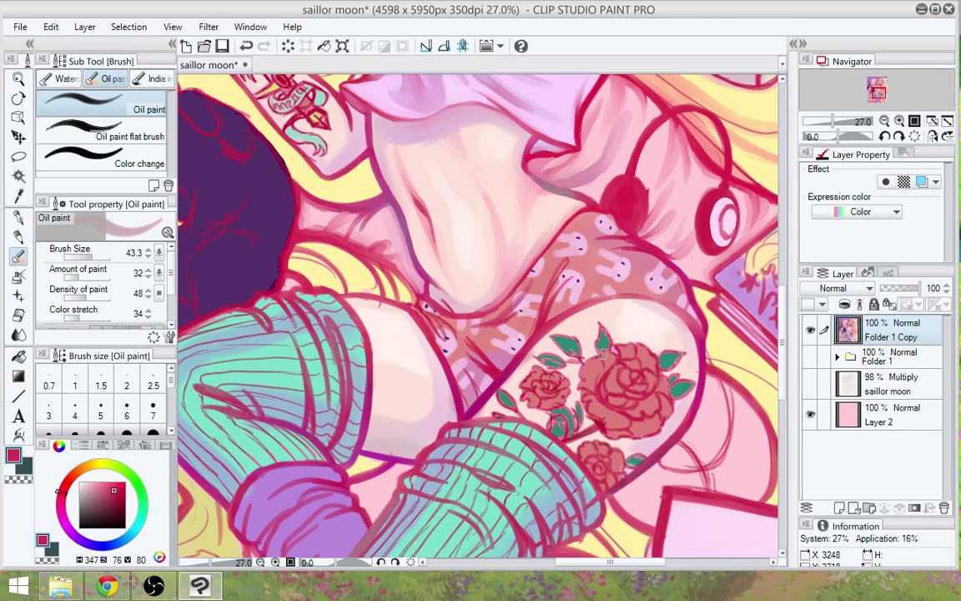
{"action": "left_click_drag", "start_coordinate": [602, 354], "coordinate": [574, 347]}
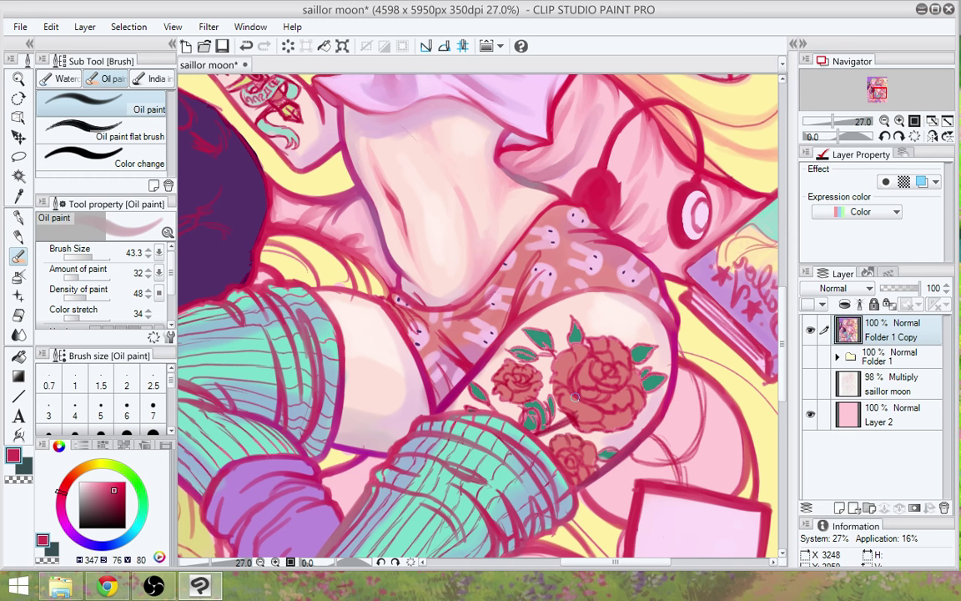
Repaint the shorts' fabric and bunny print around the sketchy folds with sampled dusty rose and pale pink
{"action": "left_click", "coordinate": [647, 279], "text": "alt"}
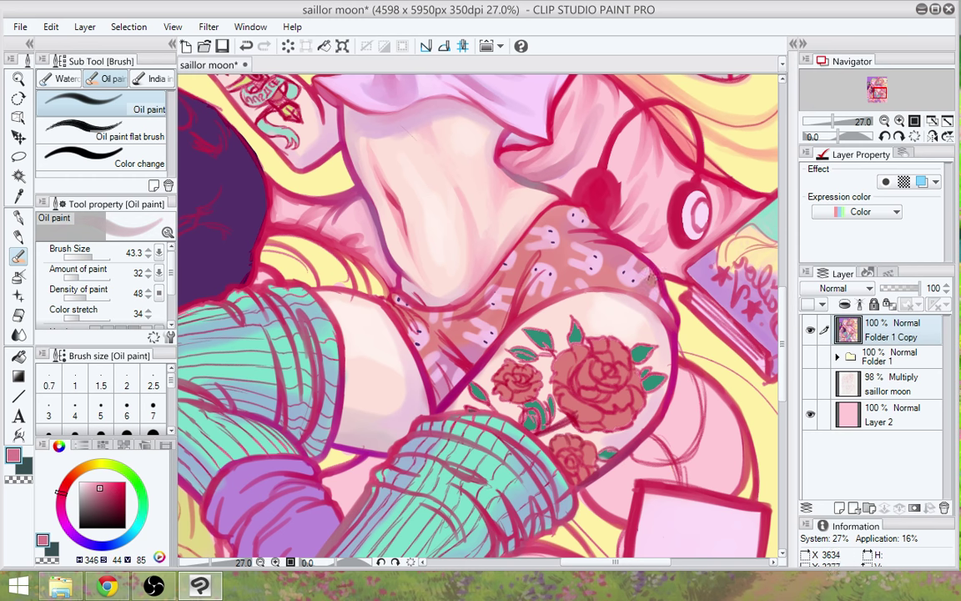
{"action": "left_click", "coordinate": [649, 275], "text": "alt"}
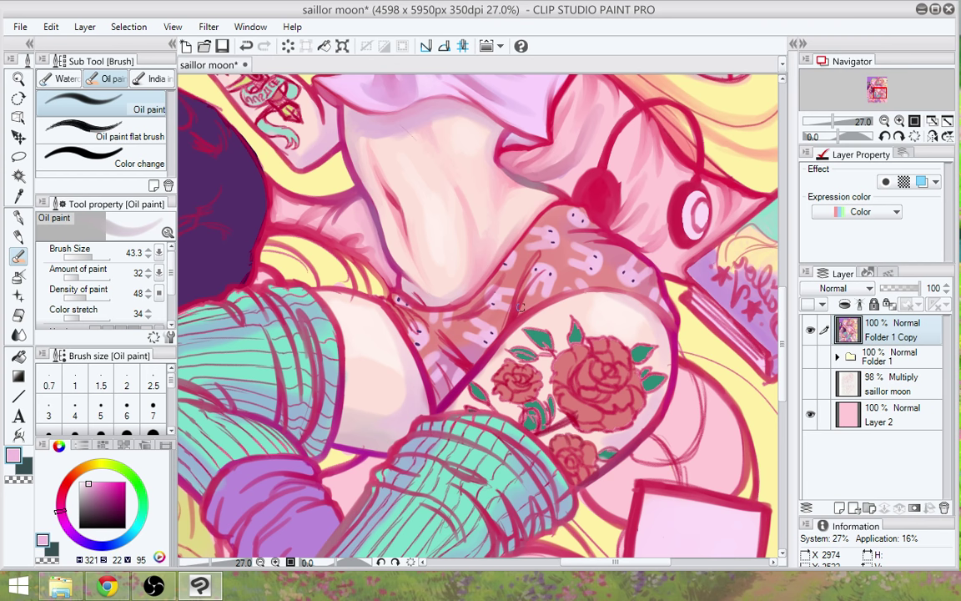
{"action": "left_click", "coordinate": [454, 281], "text": "alt"}
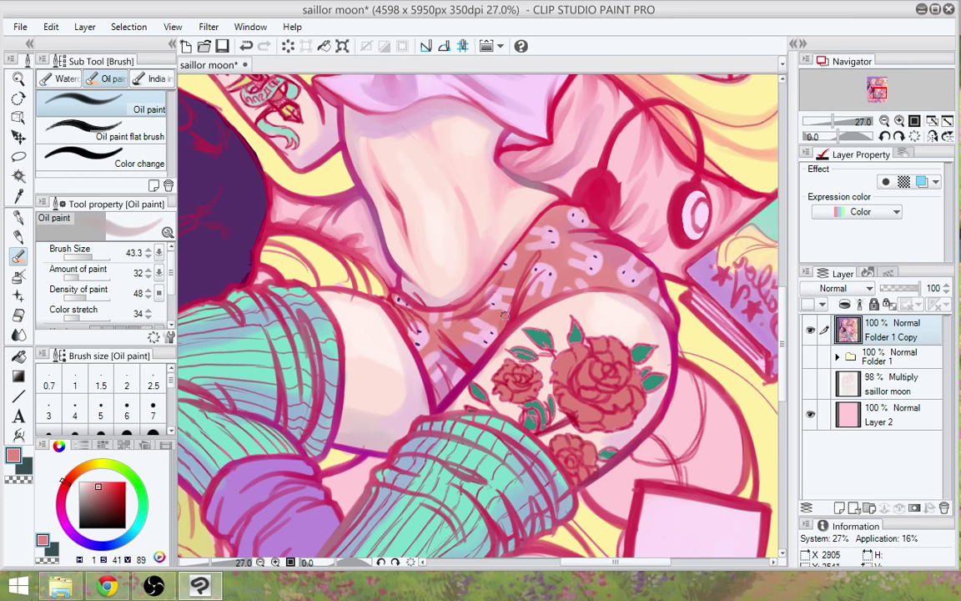
{"action": "left_click", "coordinate": [457, 276], "text": "alt"}
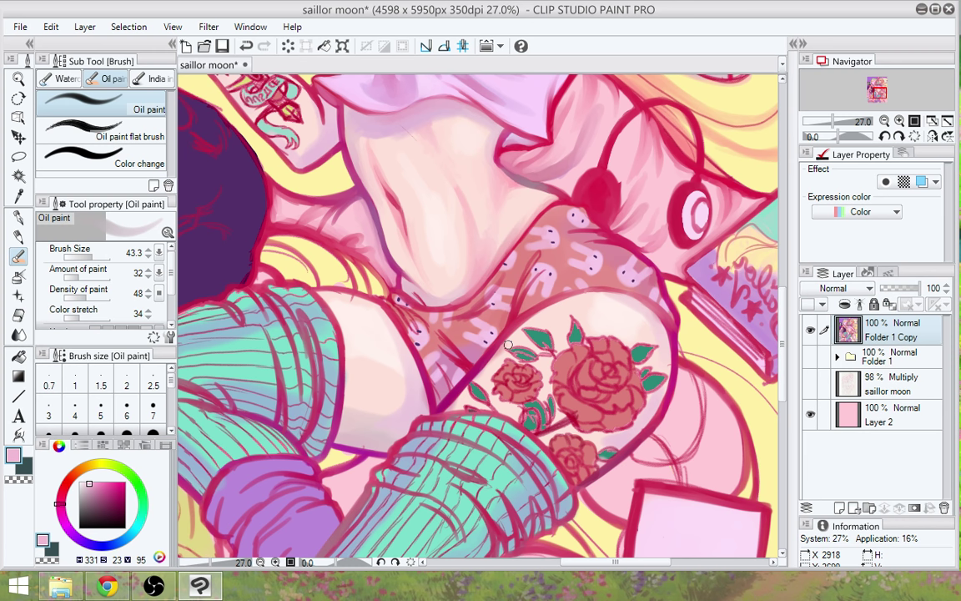
{"action": "left_click", "coordinate": [436, 341], "text": "alt"}
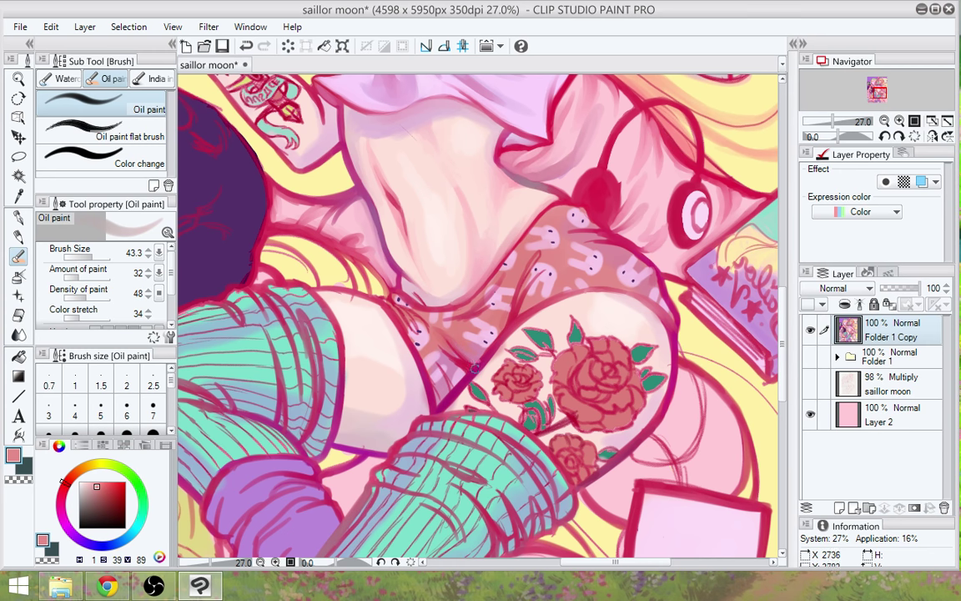
Rework the shorts' lower folds and thigh edge with sampled magenta, dusty rose and crimson
{"action": "left_click", "coordinate": [474, 367], "text": "alt"}
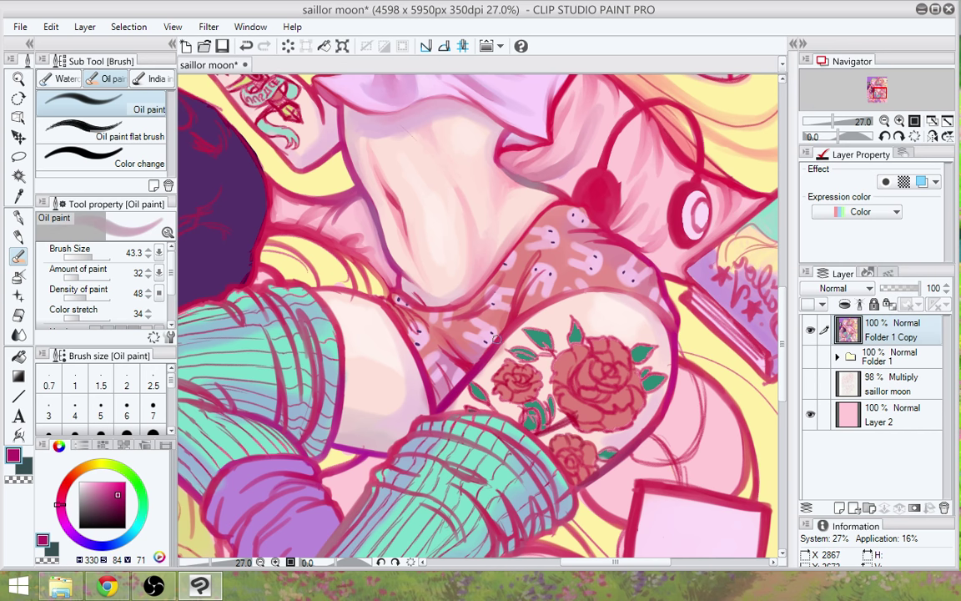
{"action": "left_click", "coordinate": [417, 304], "text": "alt"}
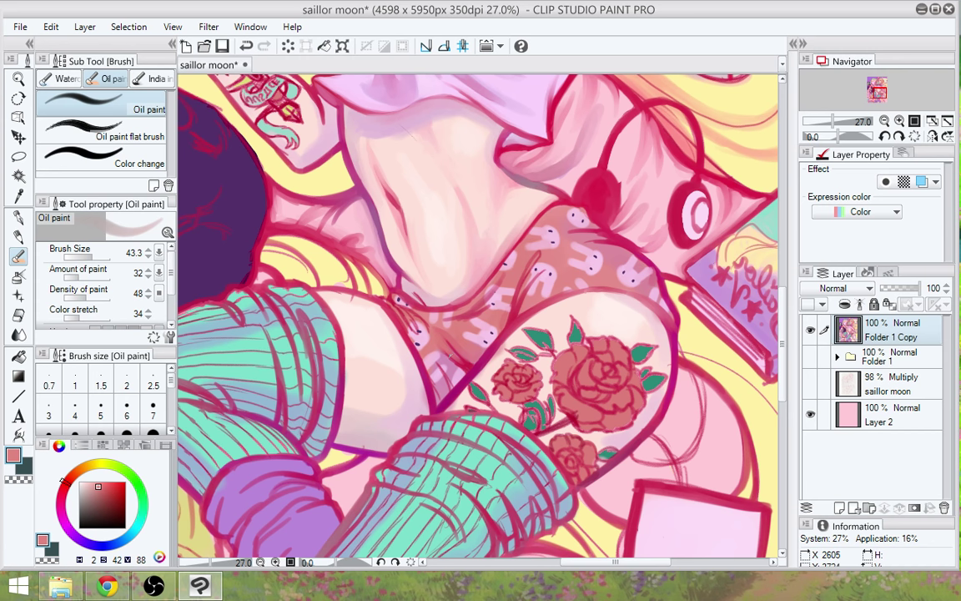
{"action": "left_click", "coordinate": [397, 312], "text": "alt"}
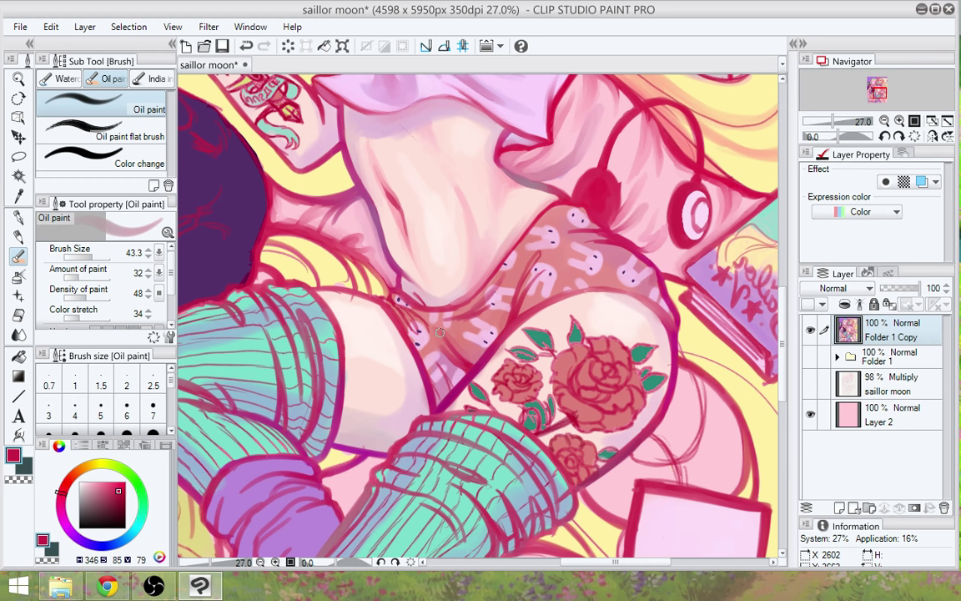
{"action": "mouse_move", "coordinate": [450, 342]}
{"action": "left_mouse_down"}
{"action": "mouse_move", "coordinate": [474, 360]}
{"action": "mouse_move", "coordinate": [457, 362]}
{"action": "mouse_move", "coordinate": [466, 373]}
{"action": "mouse_move", "coordinate": [452, 372]}
{"action": "mouse_move", "coordinate": [447, 350]}
{"action": "mouse_move", "coordinate": [450, 394]}
{"action": "mouse_move", "coordinate": [440, 370]}
{"action": "mouse_move", "coordinate": [453, 394]}
{"action": "left_mouse_up"}
{"action": "left_click", "coordinate": [503, 314], "text": "alt"}
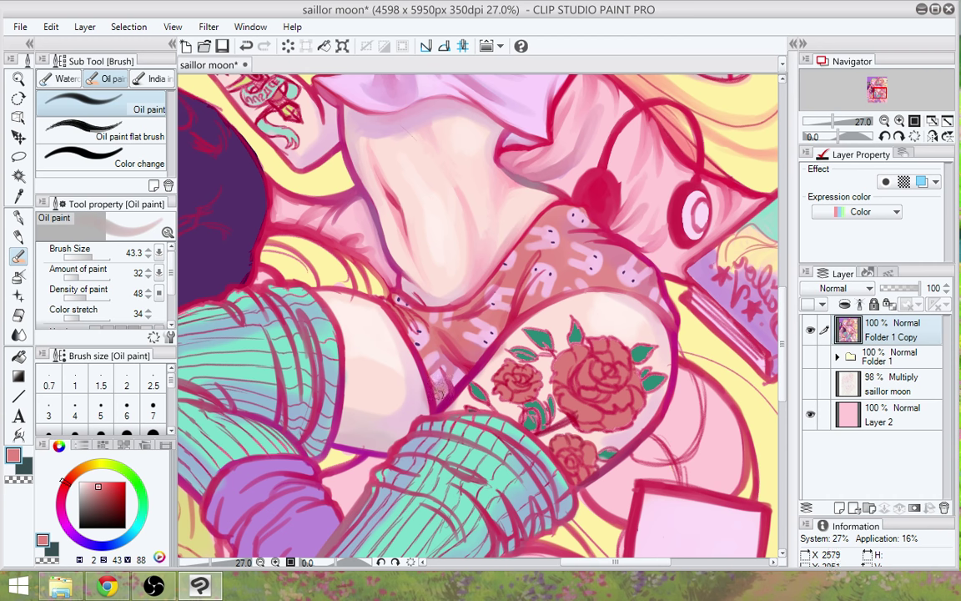
Touch up the shorts' narrow lower tip with sampled pale lilac and magenta, and undo the last stroke
{"action": "left_click", "coordinate": [441, 386], "text": "alt"}
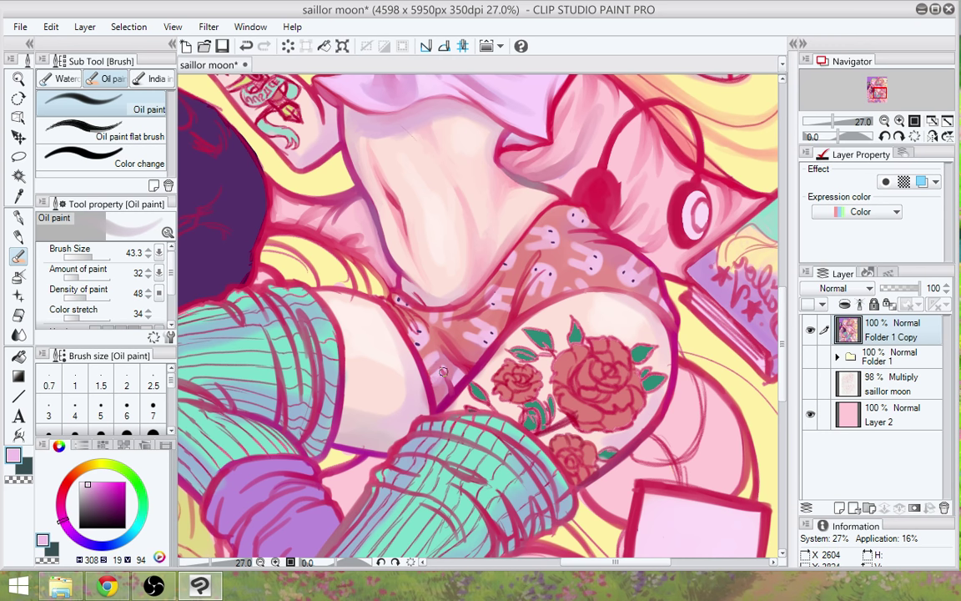
{"action": "left_click", "coordinate": [443, 377], "text": "alt"}
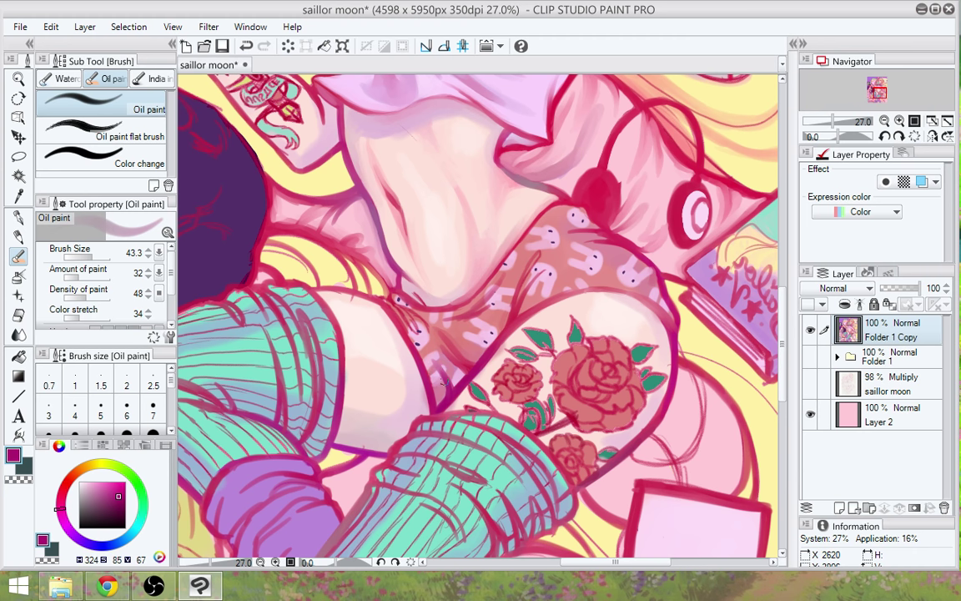
{"action": "key", "text": "ctrl+z"}
Refine the shorts' edge along the inner thigh with sampled crimson, dusty rose and pale skin tone
{"action": "left_click", "coordinate": [435, 342], "text": "alt"}
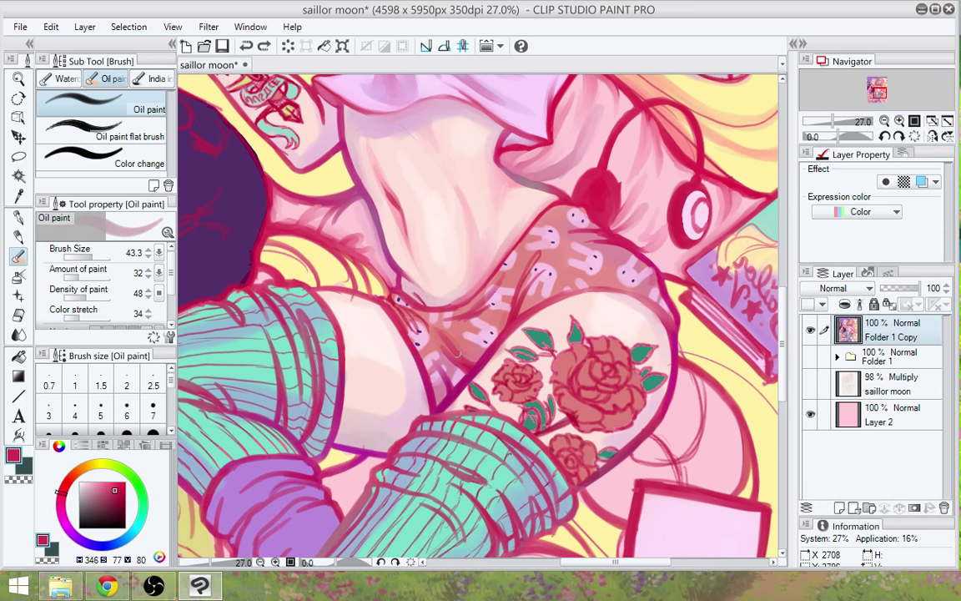
{"action": "left_click_drag", "start_coordinate": [373, 300], "coordinate": [393, 302]}
{"action": "left_click", "coordinate": [410, 324], "text": "alt"}
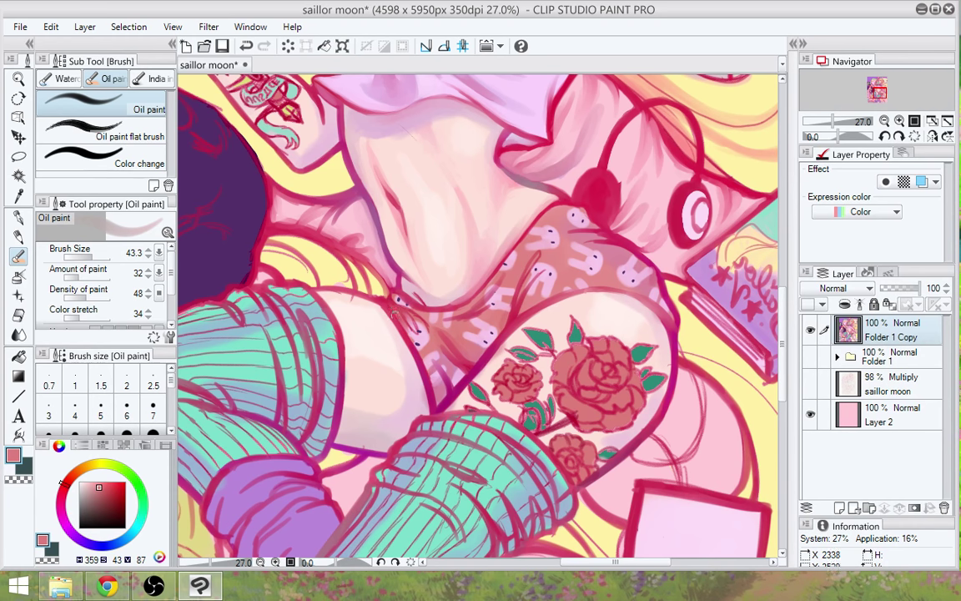
{"action": "left_click", "coordinate": [342, 272], "text": "alt"}
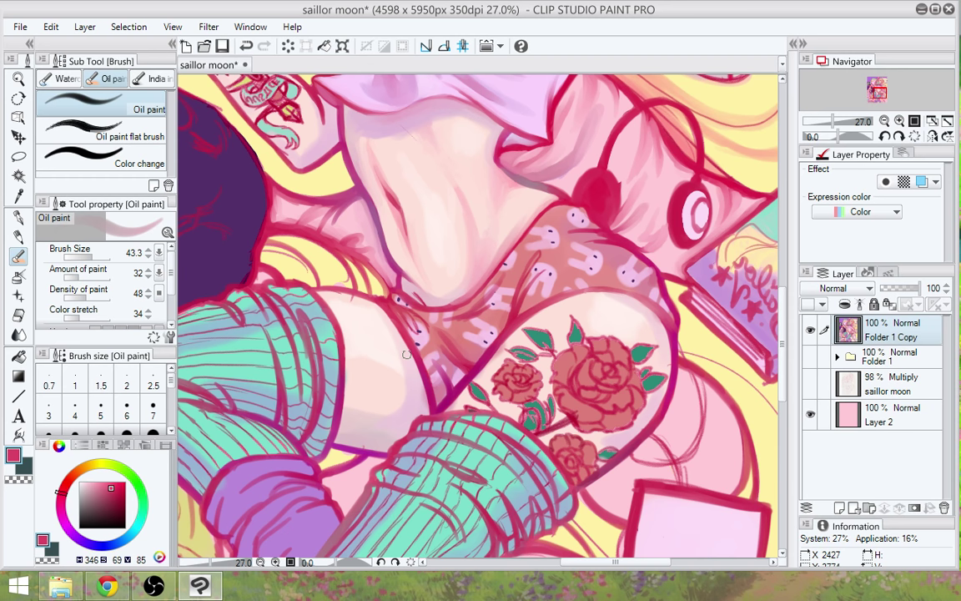
{"action": "left_click", "coordinate": [342, 305], "text": "alt"}
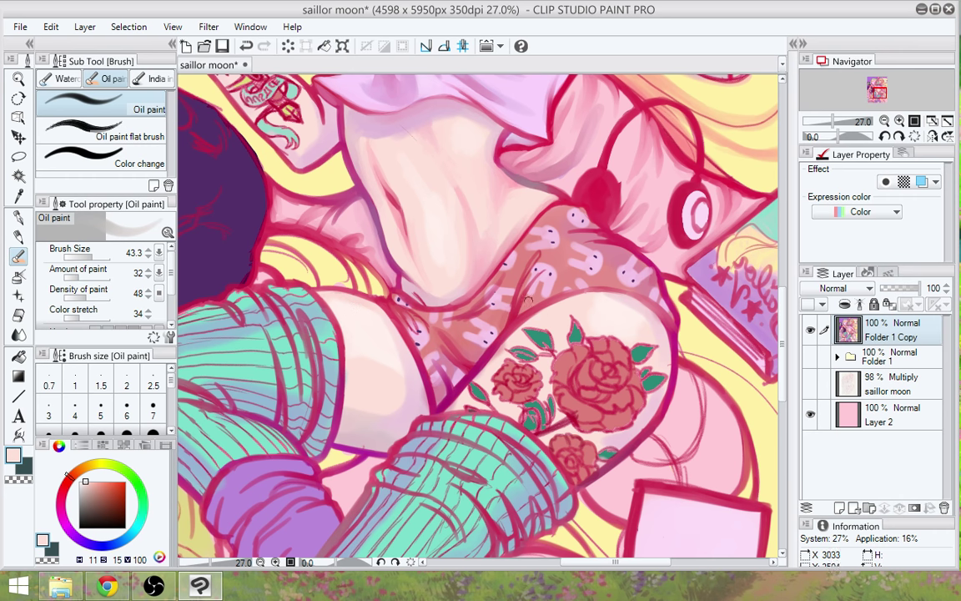
Redraw the shorts' diagonal fold line above the tattooed thigh with sampled crimson
{"action": "left_click", "coordinate": [459, 296], "text": "alt"}
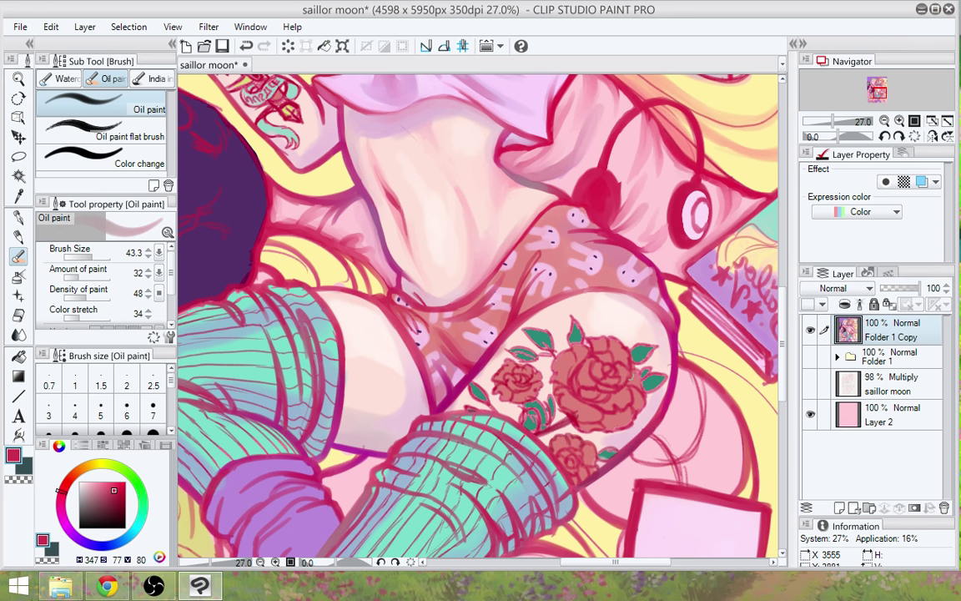
{"action": "left_click_drag", "start_coordinate": [522, 318], "coordinate": [511, 351]}
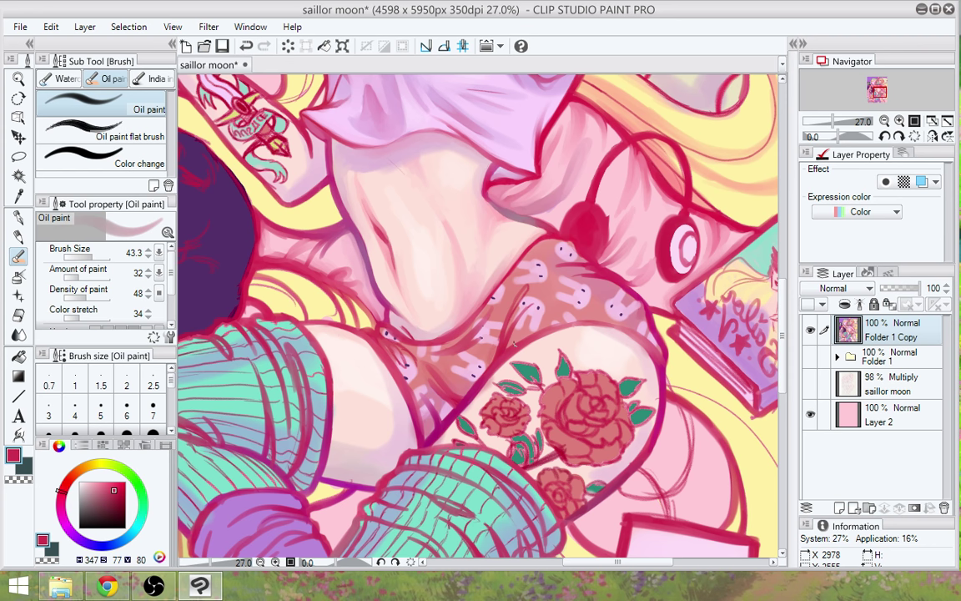
{"action": "left_click_drag", "start_coordinate": [542, 332], "coordinate": [597, 362]}
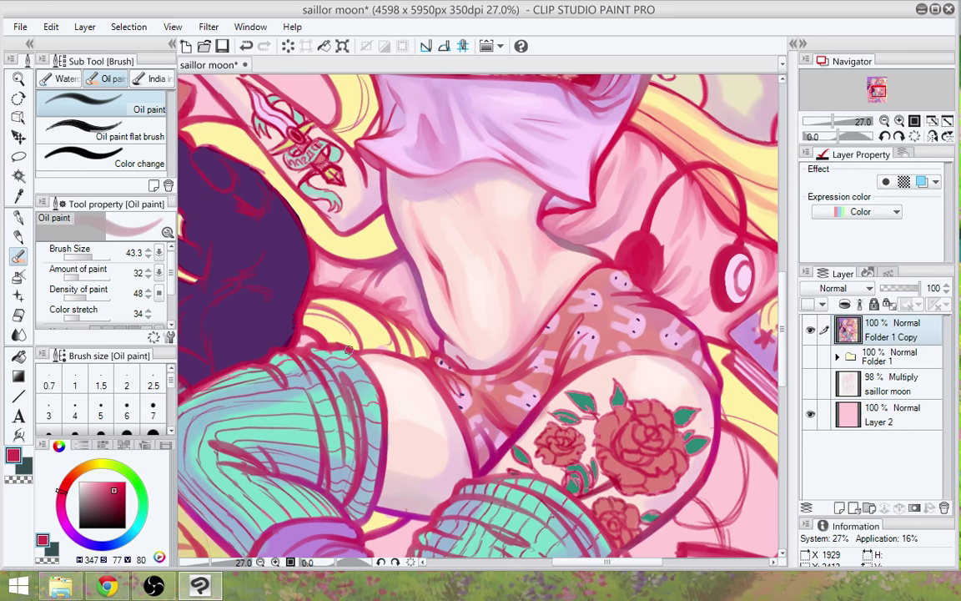
Tighten the outline of the teal sock on the bent leg, around its cuff and knee, with crimson
{"action": "left_click_drag", "start_coordinate": [314, 315], "coordinate": [372, 322]}
{"action": "left_click_drag", "start_coordinate": [433, 426], "coordinate": [481, 408]}
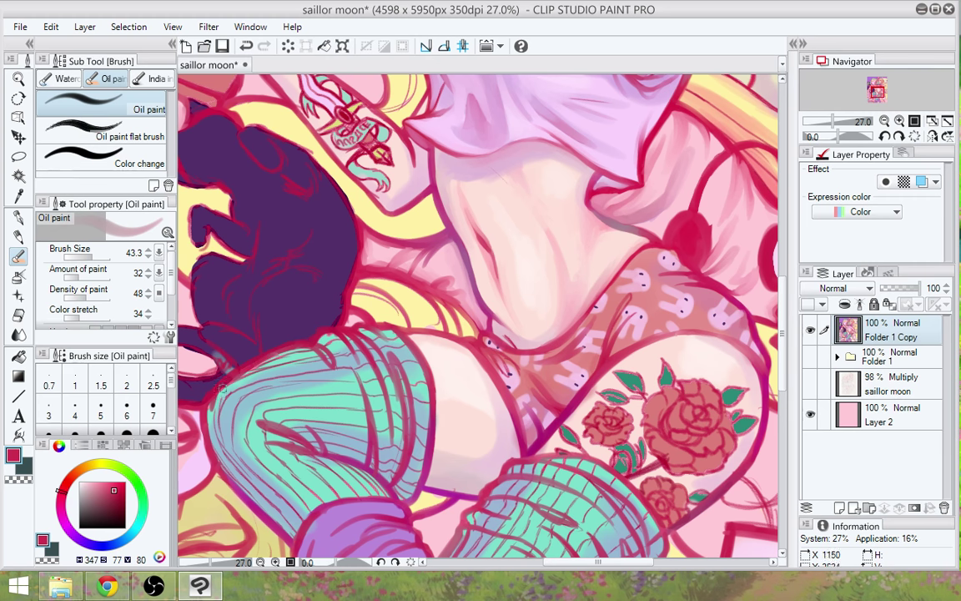
{"action": "left_click_drag", "start_coordinate": [554, 409], "coordinate": [539, 342]}
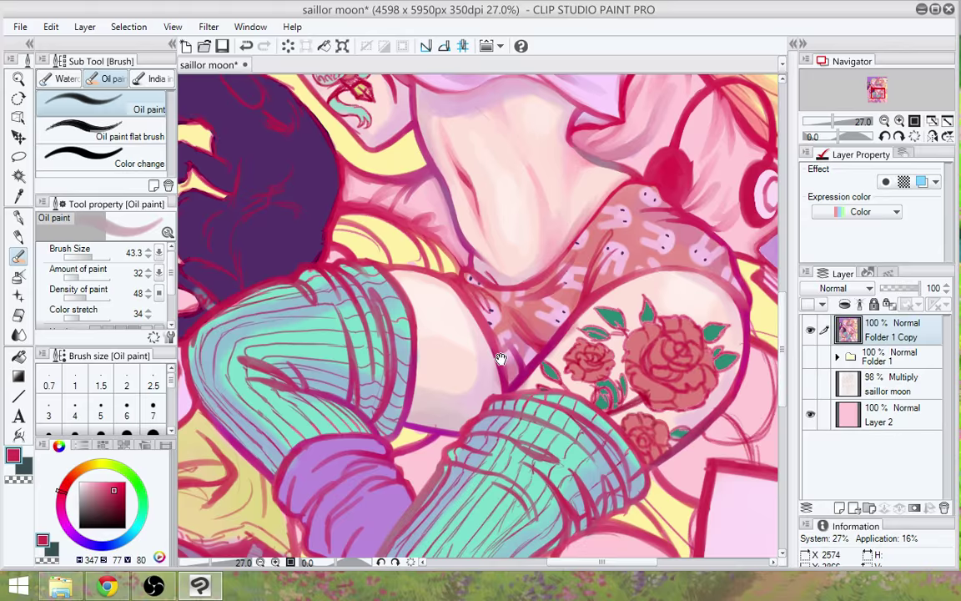
{"action": "mouse_move", "coordinate": [500, 358]}
{"action": "left_mouse_down"}
{"action": "mouse_move", "coordinate": [560, 370]}
{"action": "mouse_move", "coordinate": [557, 345]}
{"action": "left_mouse_up"}
{"action": "scroll", "coordinate": [518, 359], "scroll_direction": "down", "scroll_amount": 2}
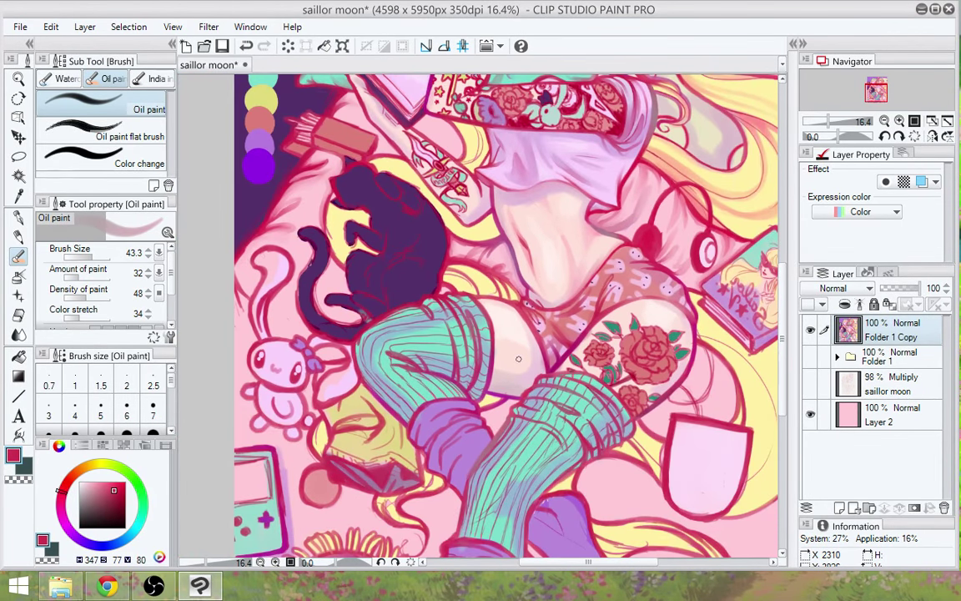
{"action": "scroll", "coordinate": [518, 358], "scroll_direction": "down", "scroll_amount": 3}
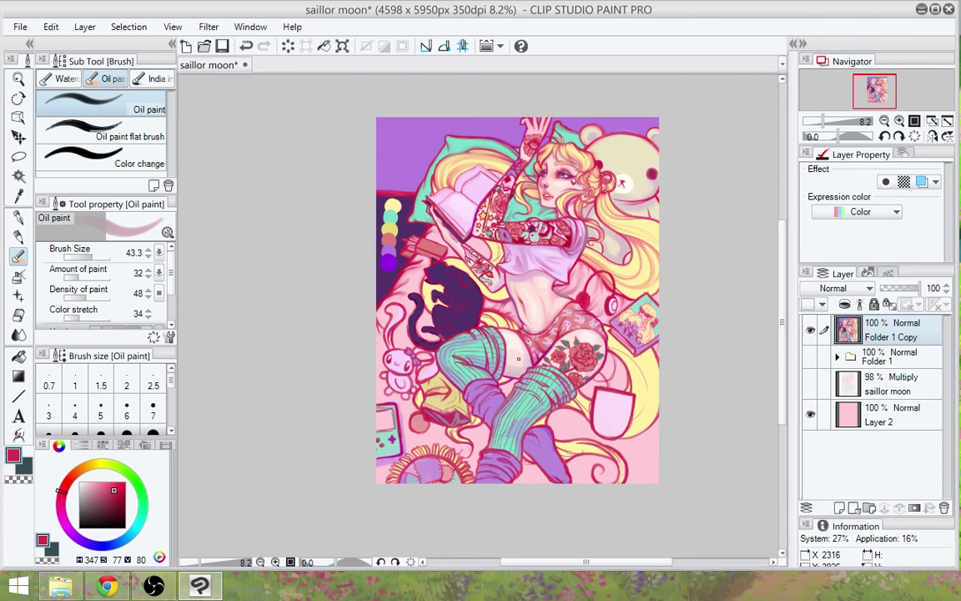
{"action": "scroll", "coordinate": [518, 359], "scroll_direction": "up", "scroll_amount": 2}
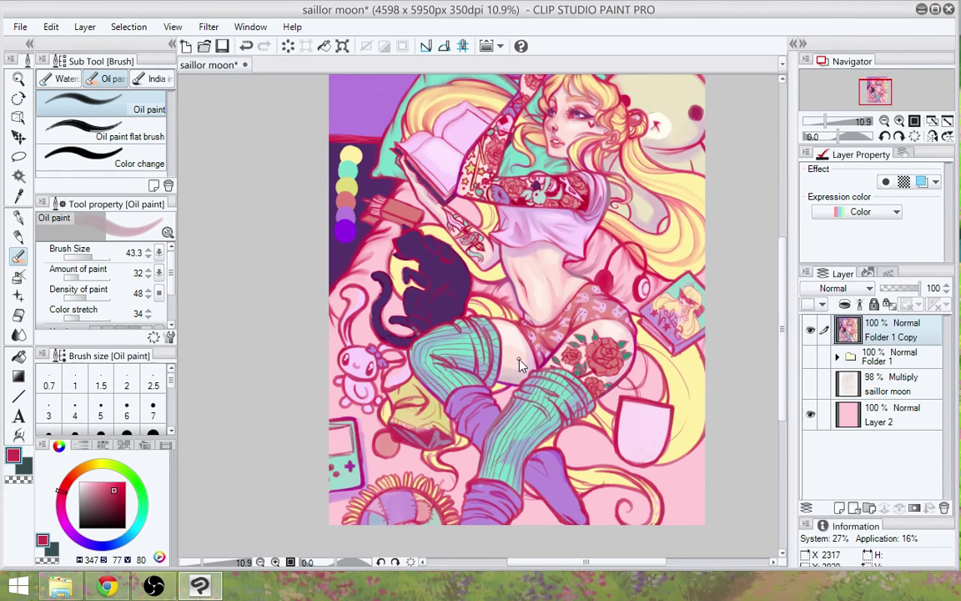
Clean up the teal sock's outline and inner edge around the bent knee with sampled crimson and soft teal
{"action": "scroll", "coordinate": [518, 359], "scroll_direction": "up", "scroll_amount": 6}
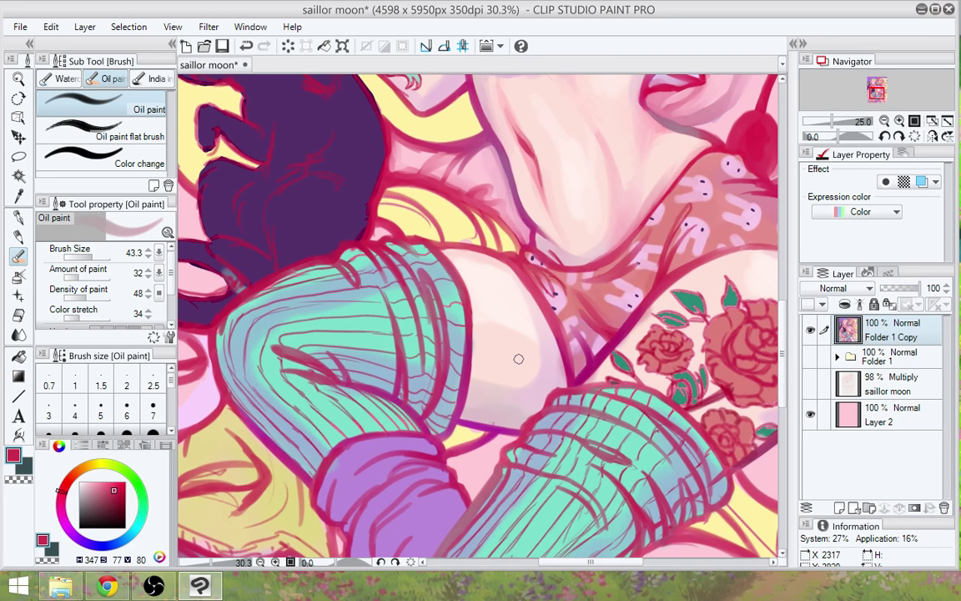
{"action": "scroll", "coordinate": [518, 359], "scroll_direction": "up", "scroll_amount": 1}
{"action": "left_click_drag", "start_coordinate": [362, 400], "coordinate": [467, 435]}
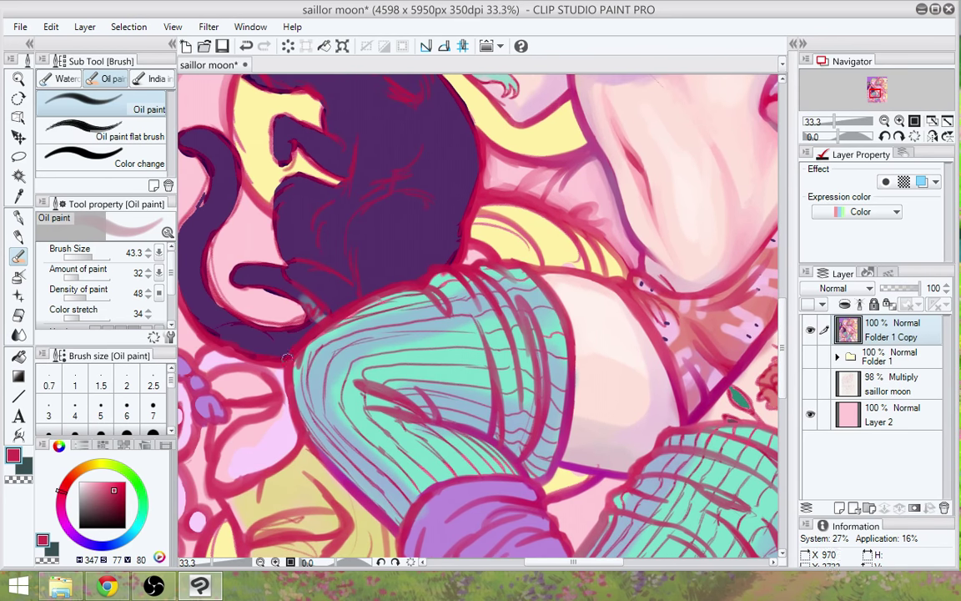
{"action": "left_click", "coordinate": [295, 356], "text": "alt"}
{"action": "left_click_drag", "start_coordinate": [298, 355], "coordinate": [289, 397]}
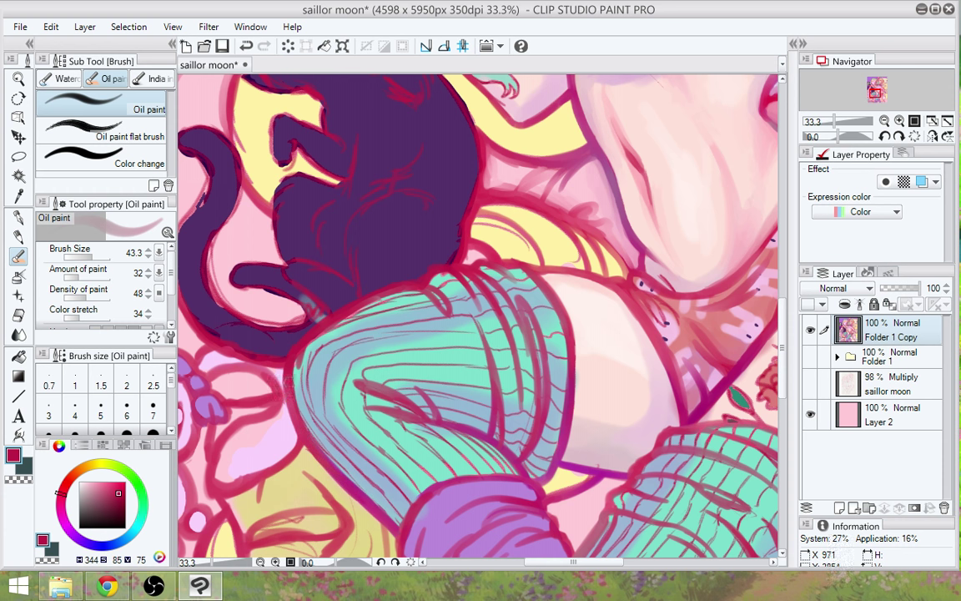
{"action": "left_click", "coordinate": [301, 373], "text": "alt"}
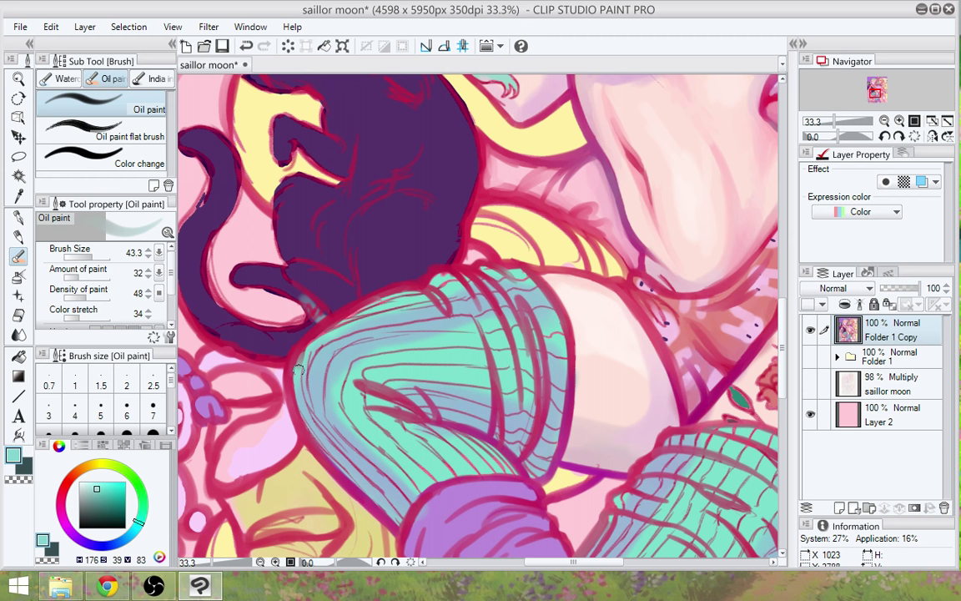
{"action": "mouse_move", "coordinate": [302, 373]}
{"action": "left_mouse_down"}
{"action": "mouse_move", "coordinate": [342, 326]}
{"action": "mouse_move", "coordinate": [380, 307]}
{"action": "left_mouse_up"}
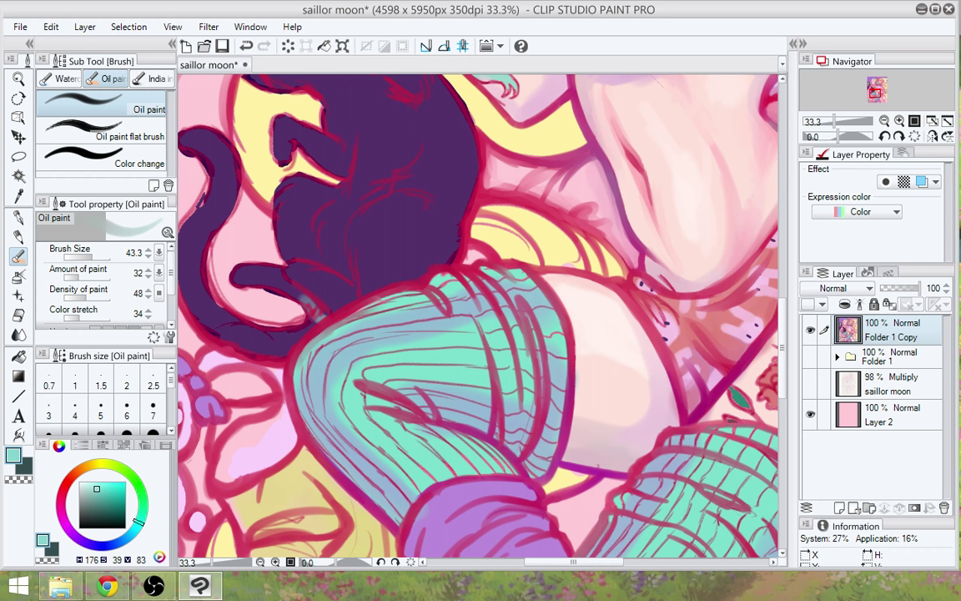
{"action": "mouse_move", "coordinate": [569, 498]}
{"action": "left_mouse_down"}
{"action": "mouse_move", "coordinate": [585, 438]}
{"action": "mouse_move", "coordinate": [605, 499]}
{"action": "left_mouse_up"}
{"action": "left_click", "coordinate": [444, 294], "text": "alt"}
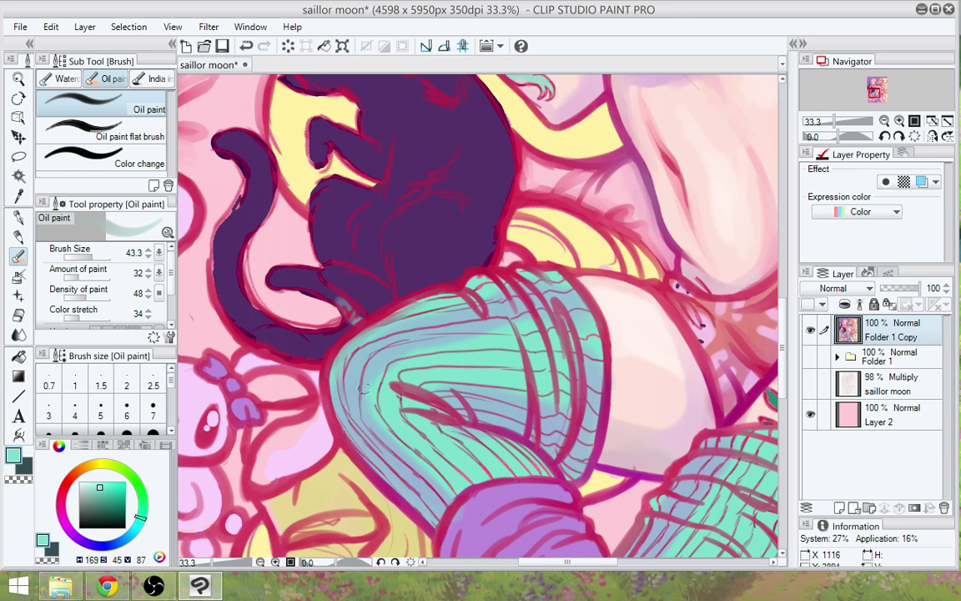
Redraw the upper edge of the purple sock cuff on the bent leg with sampled crimson
{"action": "left_click_drag", "start_coordinate": [555, 453], "coordinate": [464, 366]}
{"action": "left_click", "coordinate": [355, 428], "text": "alt"}
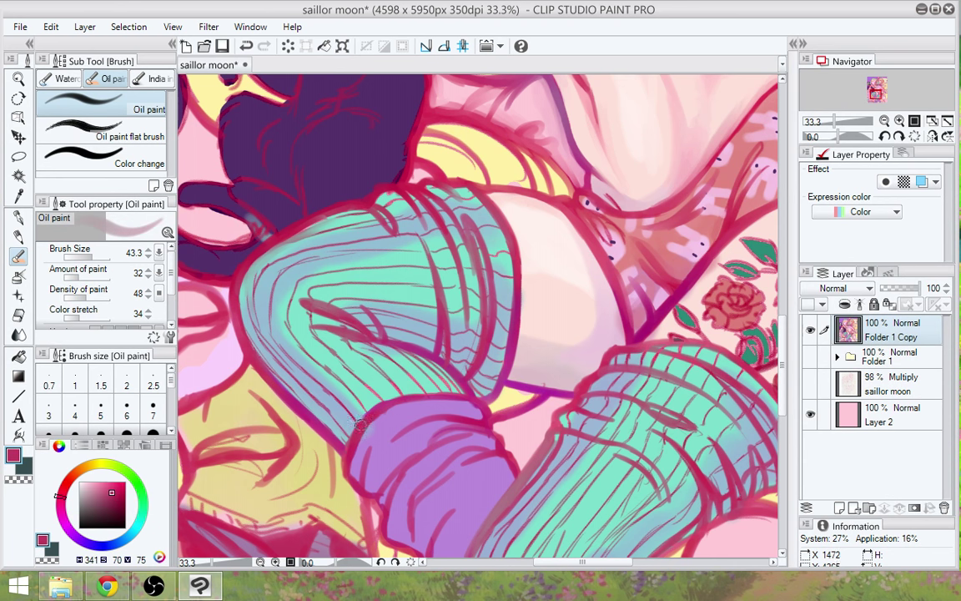
{"action": "mouse_move", "coordinate": [377, 414]}
{"action": "left_mouse_down"}
{"action": "mouse_move", "coordinate": [424, 399]}
{"action": "mouse_move", "coordinate": [472, 408]}
{"action": "left_mouse_up"}
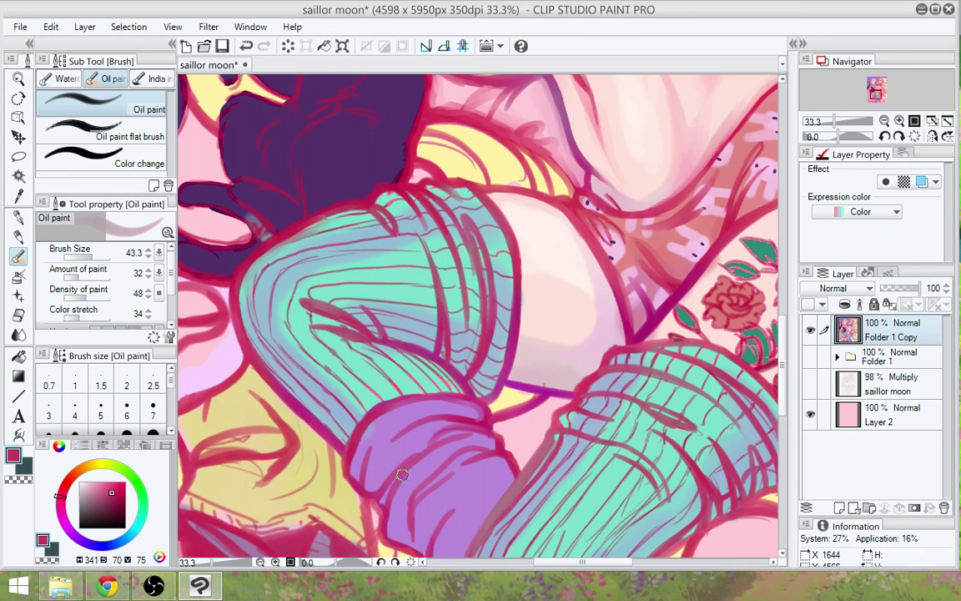
Paint over the rough crimson outlines of the cat's tail with sampled dark purple, from its base to its tip
{"action": "left_click_drag", "start_coordinate": [436, 438], "coordinate": [556, 537]}
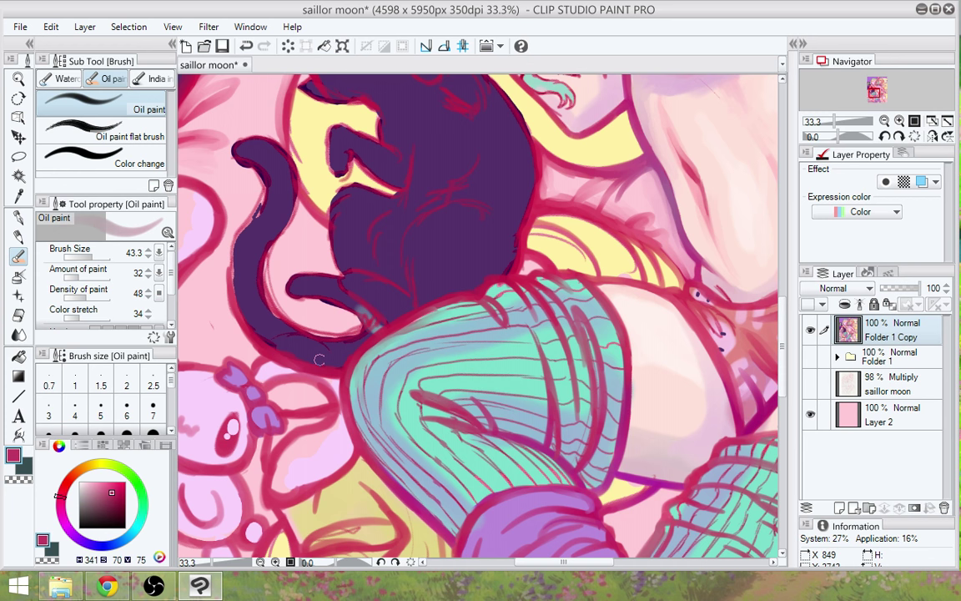
{"action": "left_click", "coordinate": [293, 325], "text": "alt"}
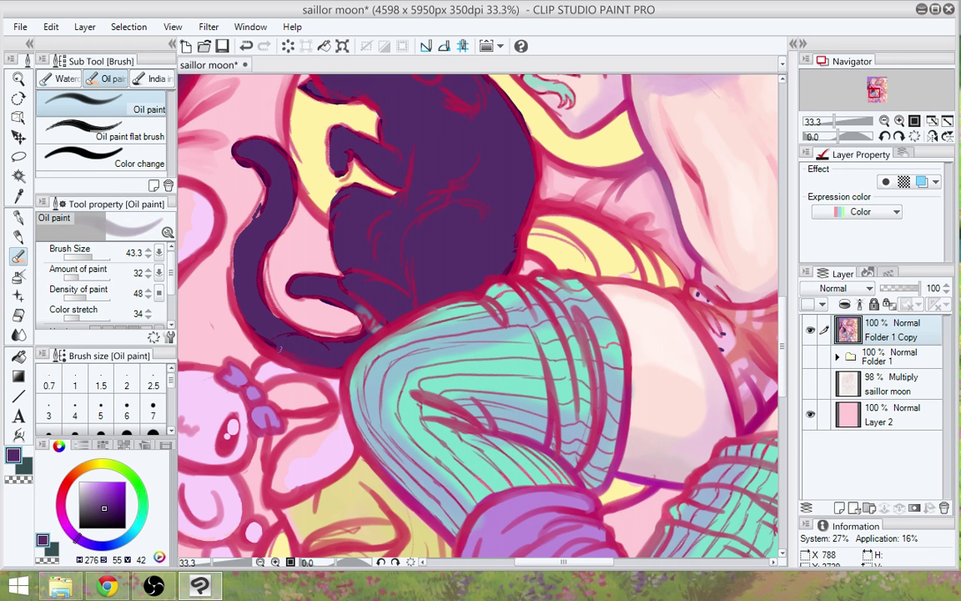
{"action": "mouse_move", "coordinate": [281, 348]}
{"action": "left_mouse_down"}
{"action": "mouse_move", "coordinate": [240, 295]}
{"action": "mouse_move", "coordinate": [234, 257]}
{"action": "mouse_move", "coordinate": [263, 173]}
{"action": "mouse_move", "coordinate": [245, 160]}
{"action": "left_mouse_up"}
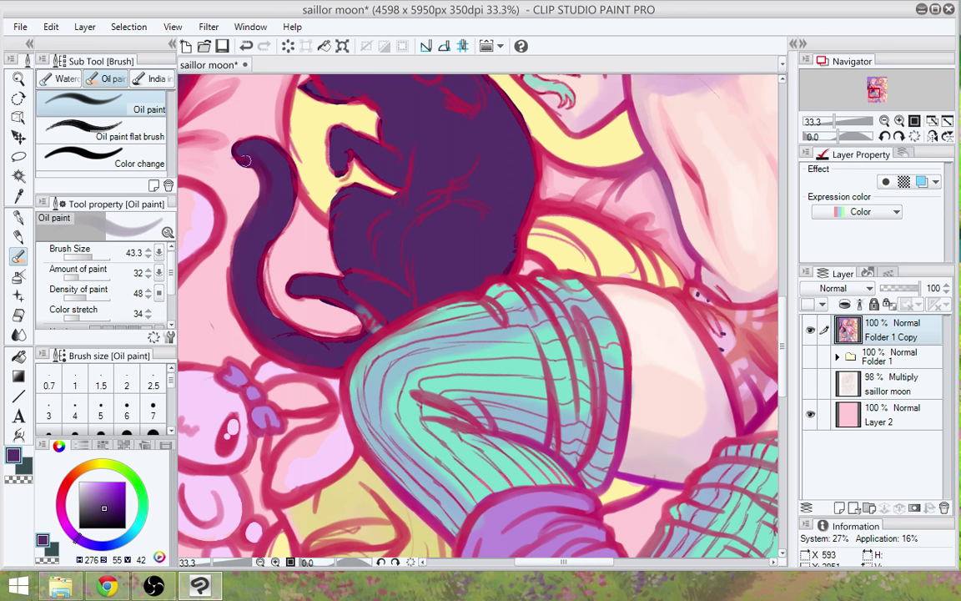
{"action": "left_click_drag", "start_coordinate": [243, 161], "coordinate": [256, 155]}
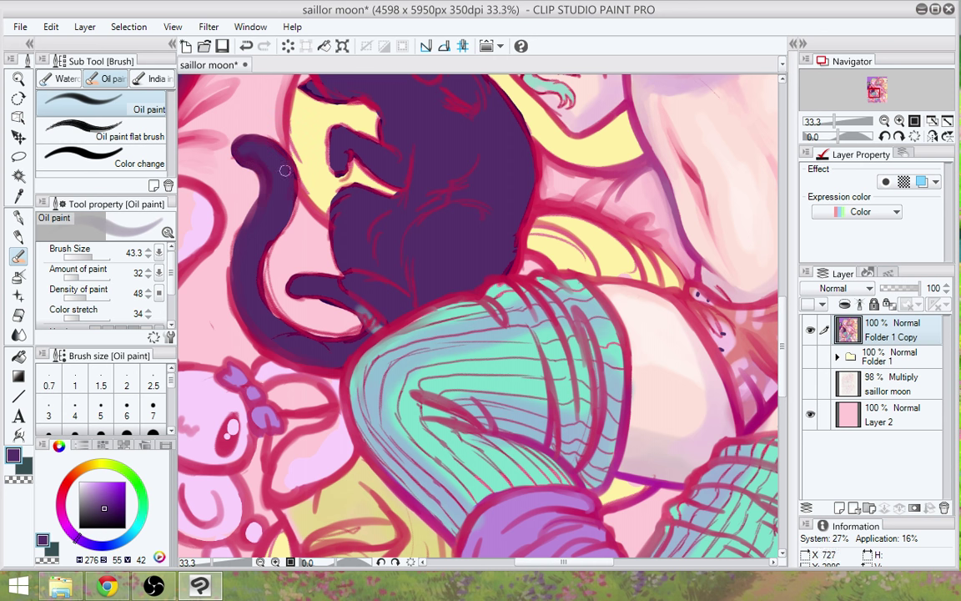
{"action": "mouse_move", "coordinate": [244, 203]}
{"action": "left_mouse_down"}
{"action": "mouse_move", "coordinate": [242, 283]}
{"action": "mouse_move", "coordinate": [250, 280]}
{"action": "left_mouse_up"}
{"action": "left_click_drag", "start_coordinate": [232, 221], "coordinate": [275, 313]}
{"action": "left_click_drag", "start_coordinate": [230, 246], "coordinate": [295, 333]}
{"action": "left_click_drag", "start_coordinate": [255, 290], "coordinate": [284, 327]}
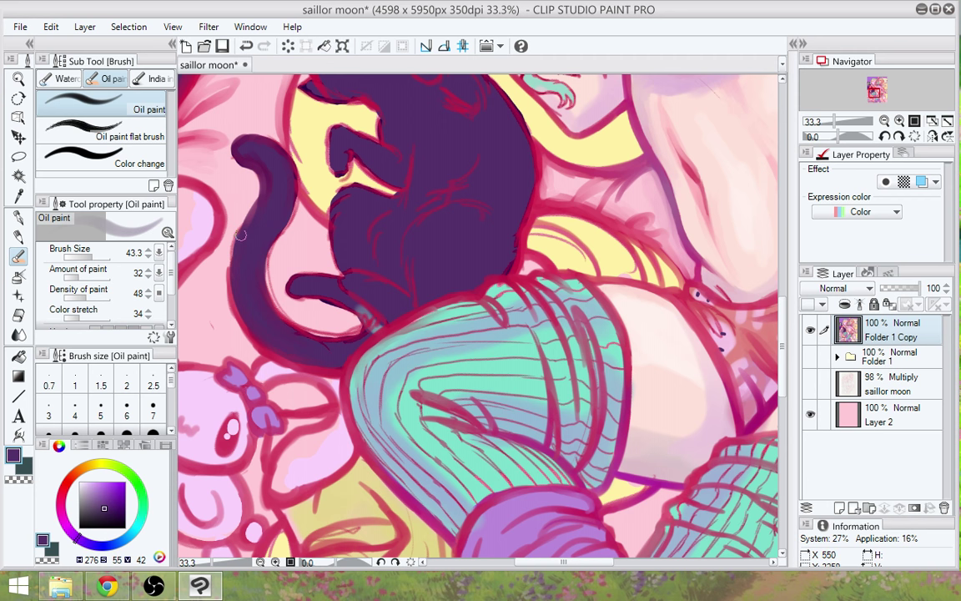
{"action": "left_click_drag", "start_coordinate": [240, 235], "coordinate": [242, 284]}
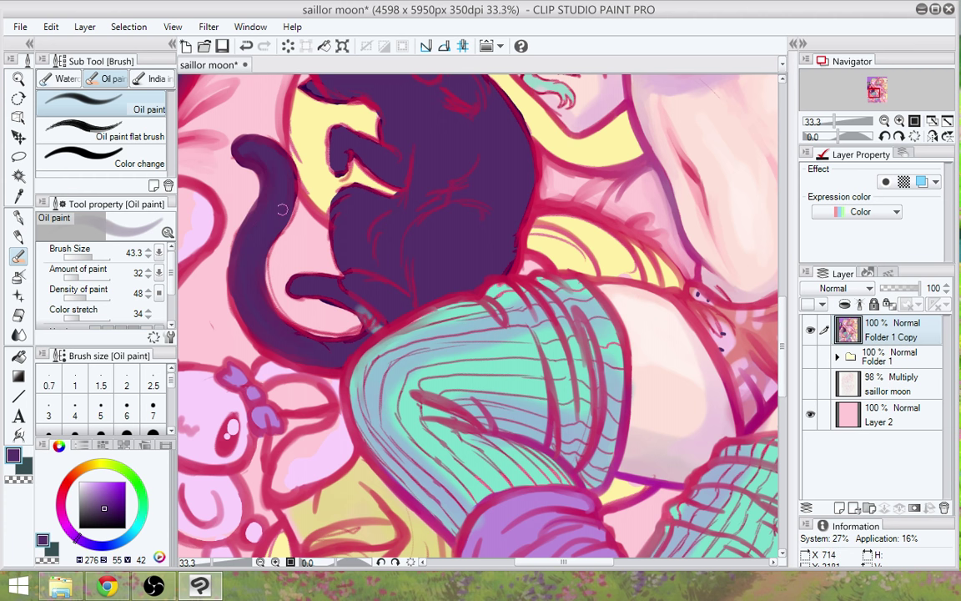
{"action": "left_click_drag", "start_coordinate": [237, 294], "coordinate": [247, 330]}
{"action": "left_click_drag", "start_coordinate": [336, 348], "coordinate": [364, 331]}
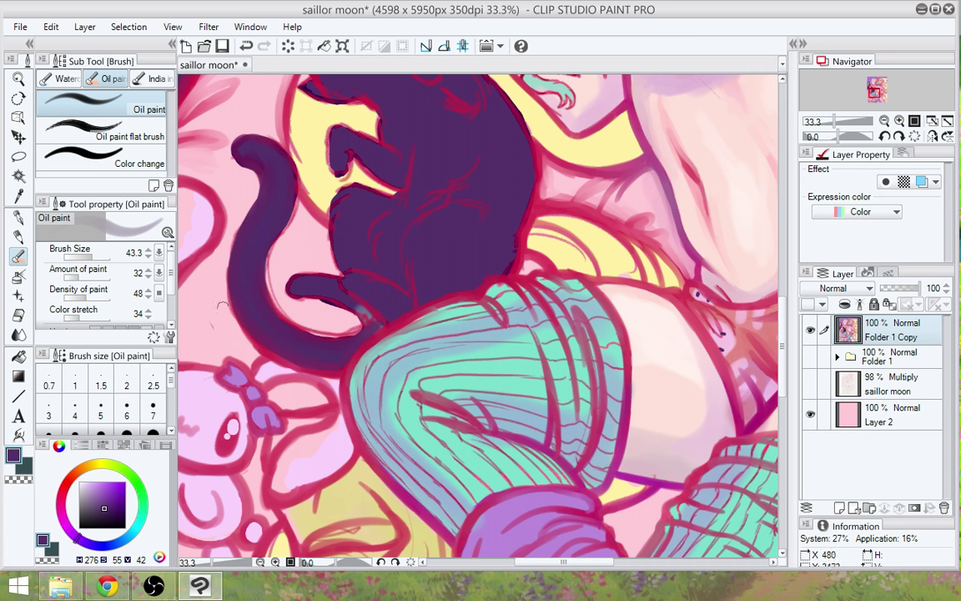
Trim the outer edge of the cat's tail with sampled blanket pink, removing leftover crimson line
{"action": "left_click", "coordinate": [204, 291], "text": "alt"}
{"action": "left_click_drag", "start_coordinate": [241, 338], "coordinate": [234, 237]}
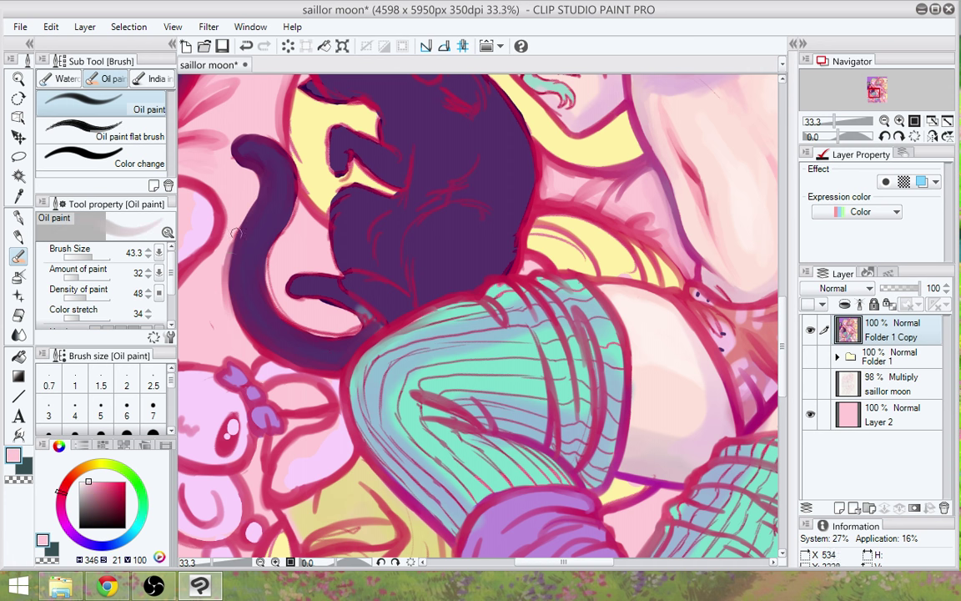
{"action": "left_click_drag", "start_coordinate": [229, 305], "coordinate": [246, 215]}
{"action": "left_click_drag", "start_coordinate": [226, 272], "coordinate": [247, 206]}
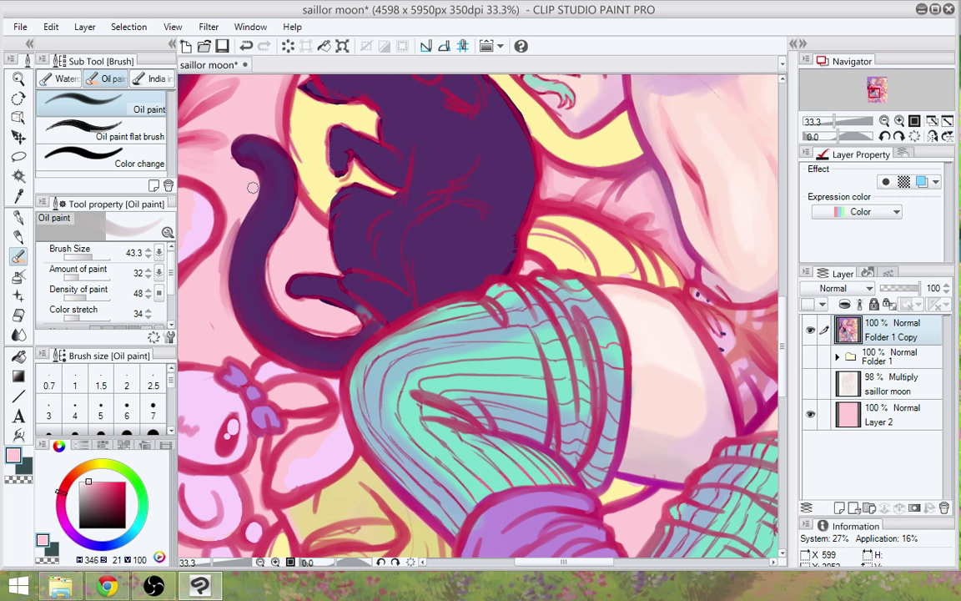
{"action": "left_click_drag", "start_coordinate": [227, 288], "coordinate": [253, 194]}
{"action": "mouse_move", "coordinate": [231, 244]}
{"action": "left_mouse_down"}
{"action": "mouse_move", "coordinate": [255, 195]}
{"action": "mouse_move", "coordinate": [249, 180]}
{"action": "left_mouse_up"}
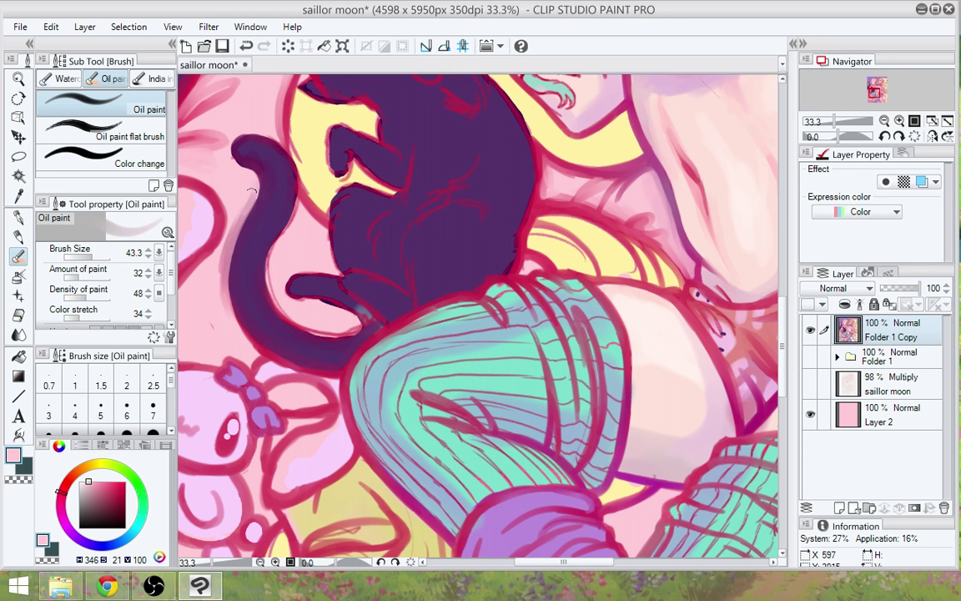
{"action": "left_click_drag", "start_coordinate": [237, 231], "coordinate": [251, 188]}
{"action": "mouse_move", "coordinate": [281, 249]}
{"action": "left_mouse_down"}
{"action": "mouse_move", "coordinate": [290, 190]}
{"action": "mouse_move", "coordinate": [269, 260]}
{"action": "mouse_move", "coordinate": [279, 238]}
{"action": "mouse_move", "coordinate": [268, 272]}
{"action": "left_mouse_up"}
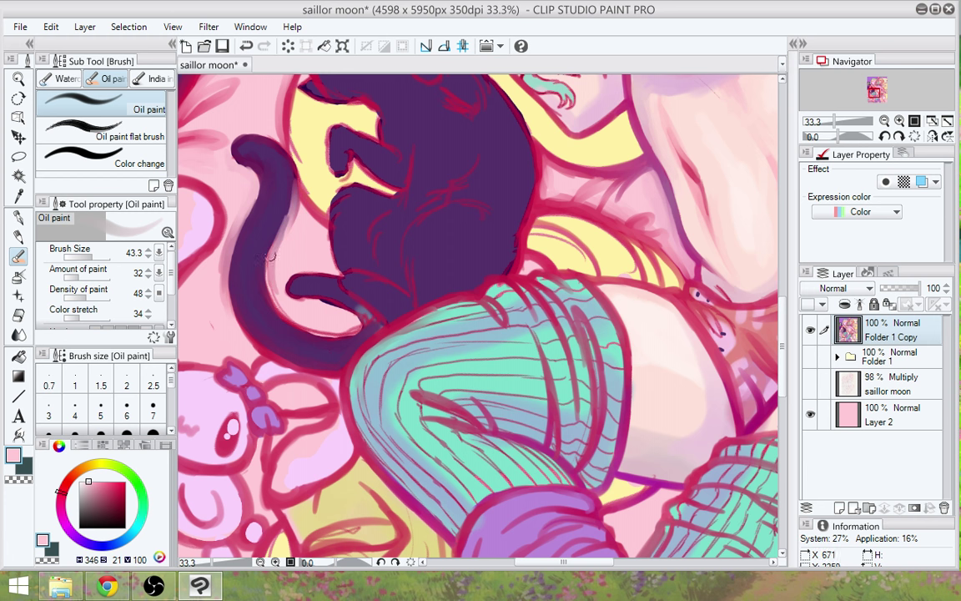
Smooth the inner curve of the cat's tail with sampled dark purple and blanket pink
{"action": "left_click", "coordinate": [268, 235], "text": "alt"}
{"action": "left_click_drag", "start_coordinate": [269, 234], "coordinate": [263, 258]}
{"action": "left_click_drag", "start_coordinate": [242, 215], "coordinate": [244, 280]}
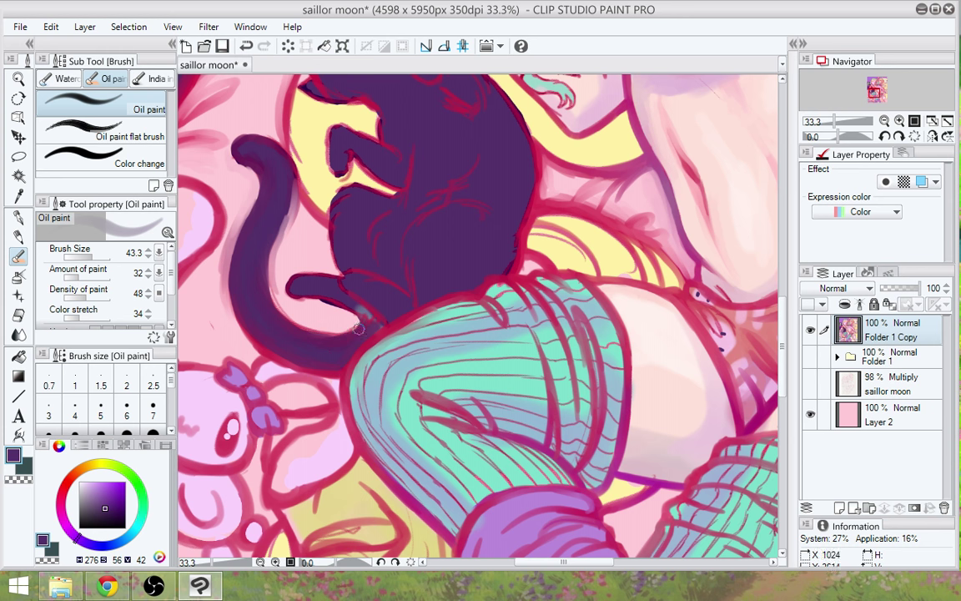
{"action": "left_click", "coordinate": [298, 317], "text": "alt"}
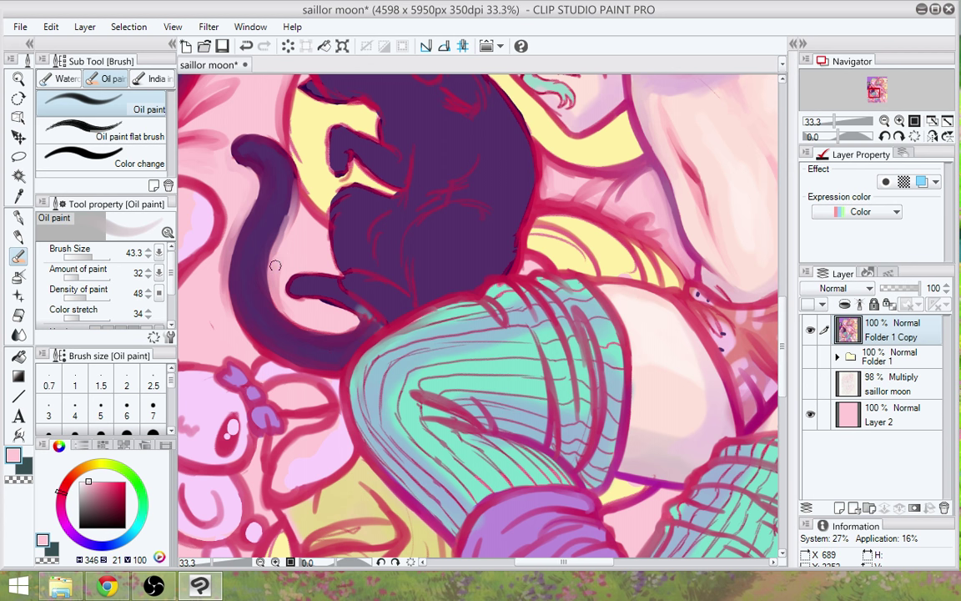
{"action": "left_click_drag", "start_coordinate": [276, 265], "coordinate": [298, 200]}
{"action": "left_click_drag", "start_coordinate": [284, 240], "coordinate": [293, 175]}
{"action": "left_click_drag", "start_coordinate": [292, 215], "coordinate": [295, 173]}
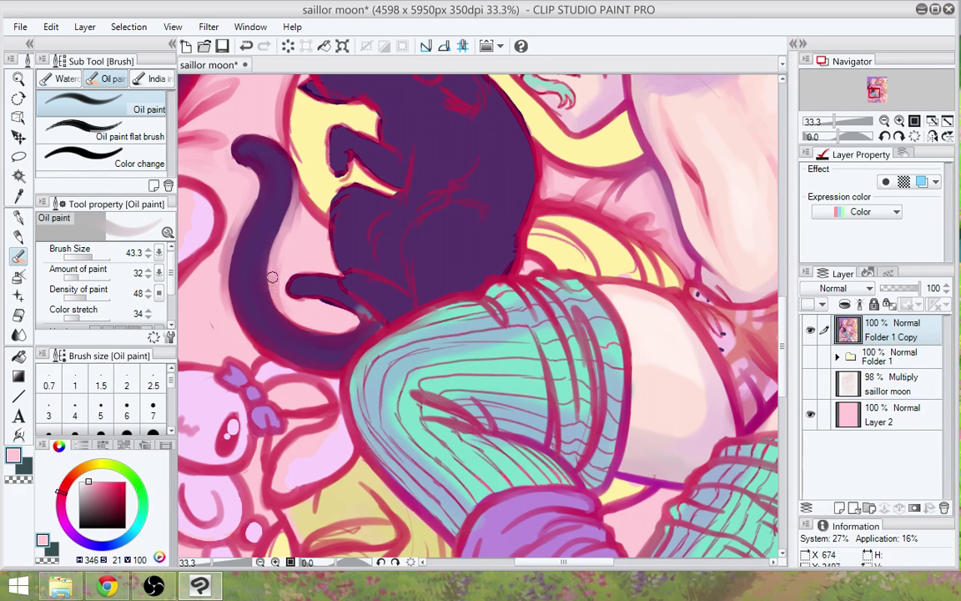
Clean up the yellow hair sliver and the pink gap between the legs, below the bare thigh, with sampled pale yellow and pink
{"action": "scroll", "coordinate": [279, 296], "scroll_direction": "down", "scroll_amount": 1}
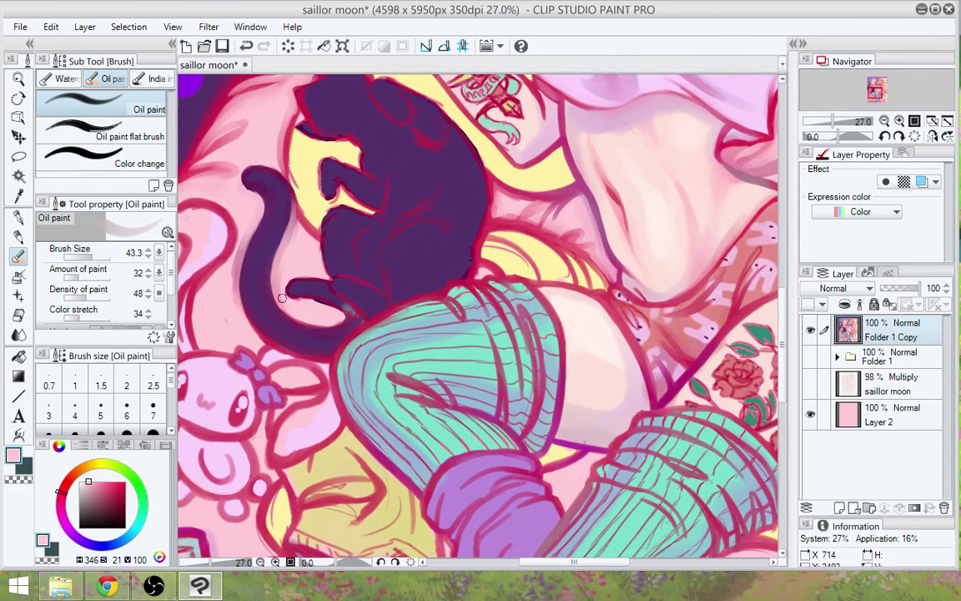
{"action": "scroll", "coordinate": [282, 298], "scroll_direction": "down", "scroll_amount": 1}
{"action": "left_click_drag", "start_coordinate": [500, 425], "coordinate": [597, 318]}
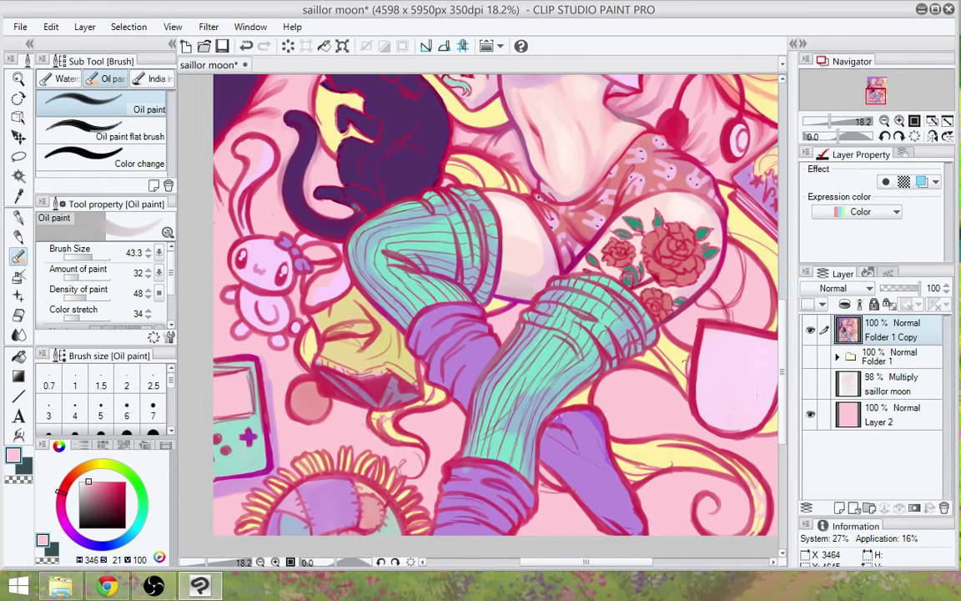
{"action": "left_click_drag", "start_coordinate": [684, 361], "coordinate": [741, 370]}
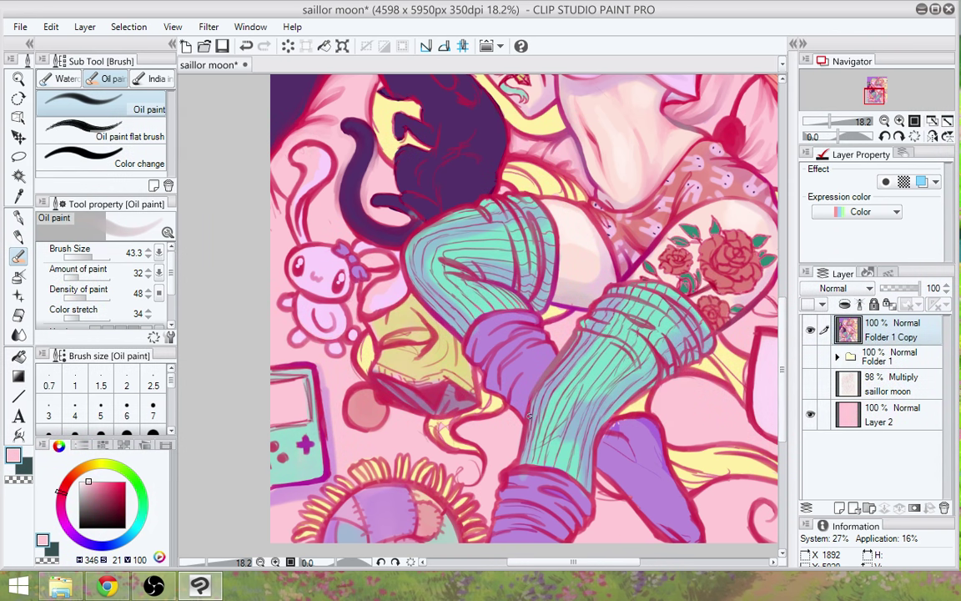
{"action": "scroll", "coordinate": [575, 388], "scroll_direction": "up", "scroll_amount": 2}
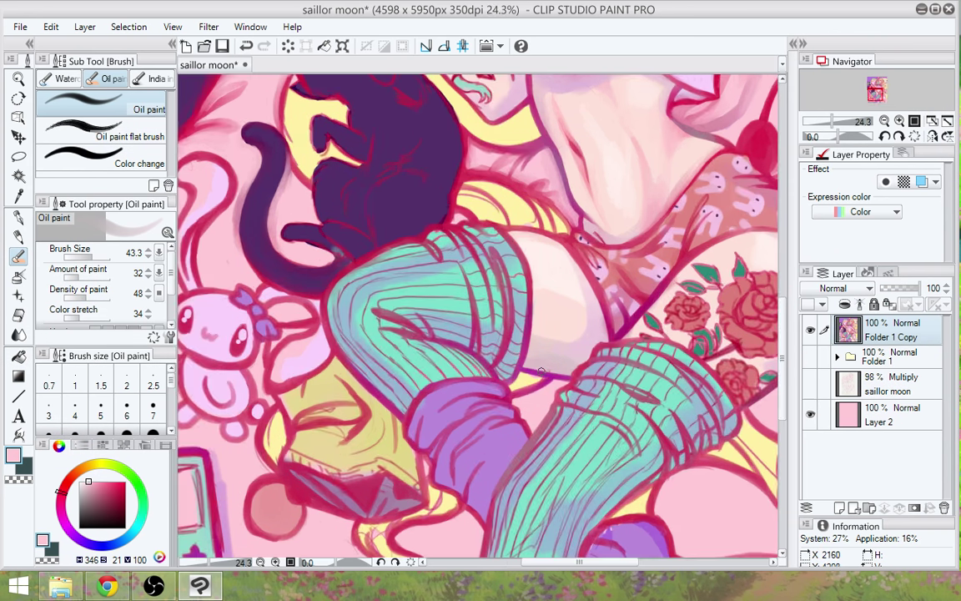
{"action": "scroll", "coordinate": [568, 373], "scroll_direction": "up", "scroll_amount": 1}
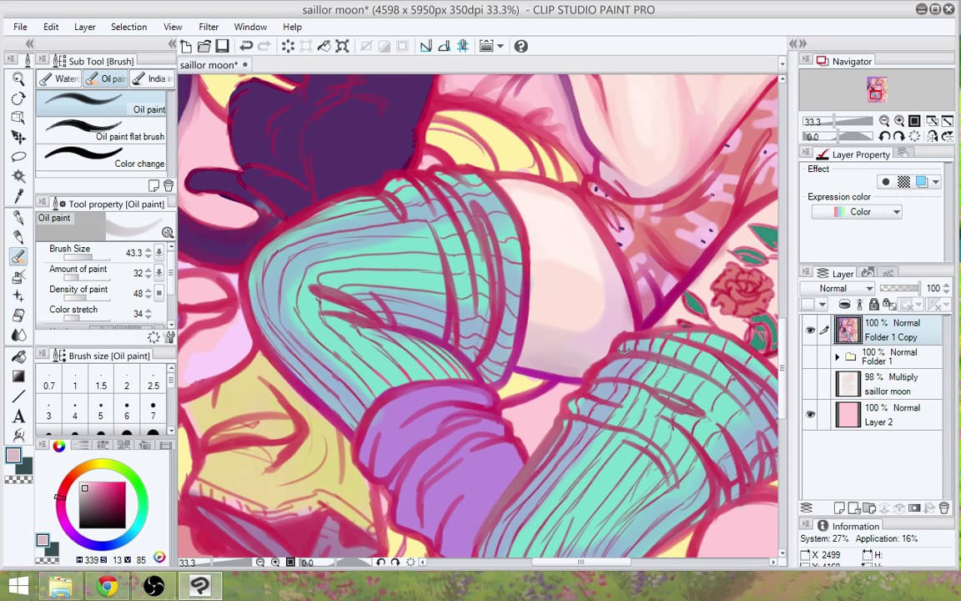
{"action": "key", "text": "space"}
{"action": "mouse_move", "coordinate": [618, 448]}
{"action": "left_mouse_down"}
{"action": "mouse_move", "coordinate": [653, 402]}
{"action": "mouse_move", "coordinate": [648, 415]}
{"action": "left_mouse_up"}
{"action": "left_click", "coordinate": [551, 351], "text": "alt"}
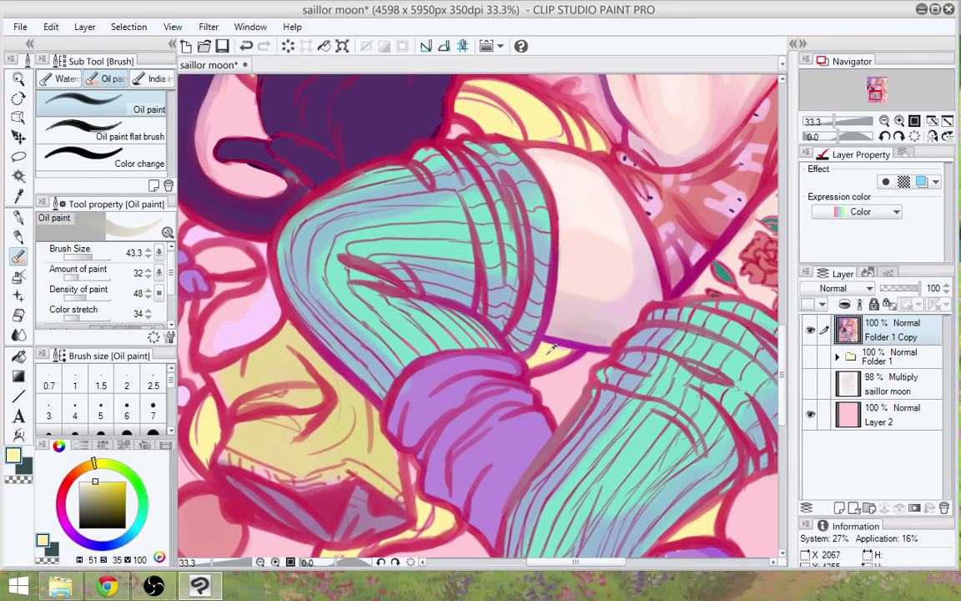
{"action": "mouse_move", "coordinate": [548, 352]}
{"action": "left_mouse_down"}
{"action": "mouse_move", "coordinate": [570, 353]}
{"action": "mouse_move", "coordinate": [554, 355]}
{"action": "left_mouse_up"}
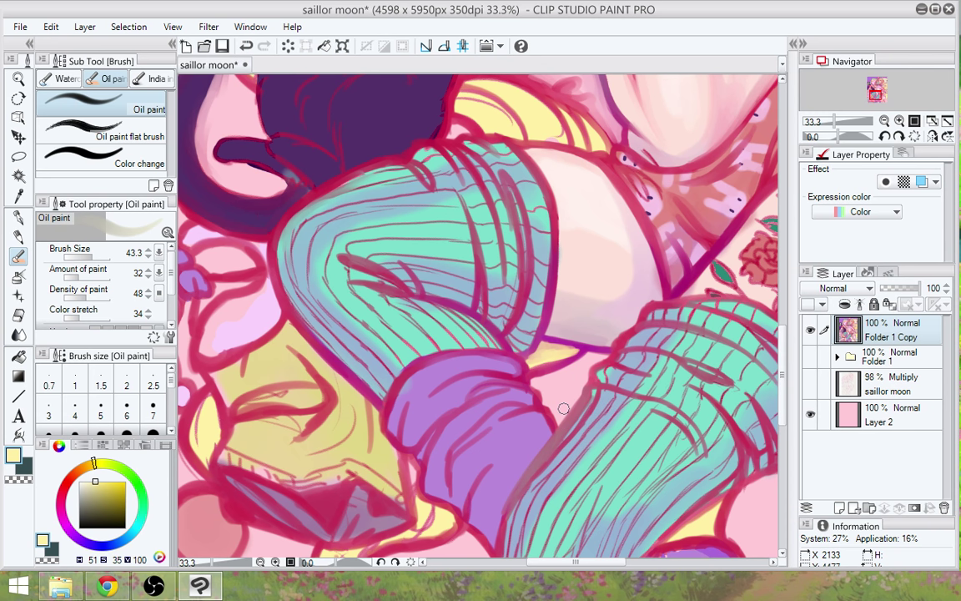
{"action": "left_click", "coordinate": [553, 376], "text": "alt"}
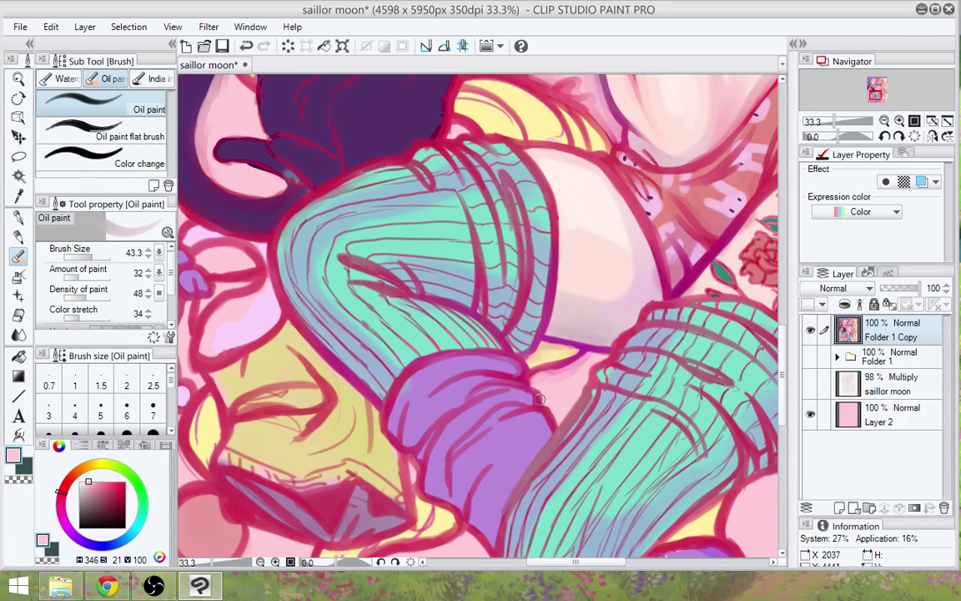
Paint over the thin rib lines along the outer knee and shin of the bent leg's sock with sampled teal
{"action": "left_click_drag", "start_coordinate": [618, 307], "coordinate": [669, 380]}
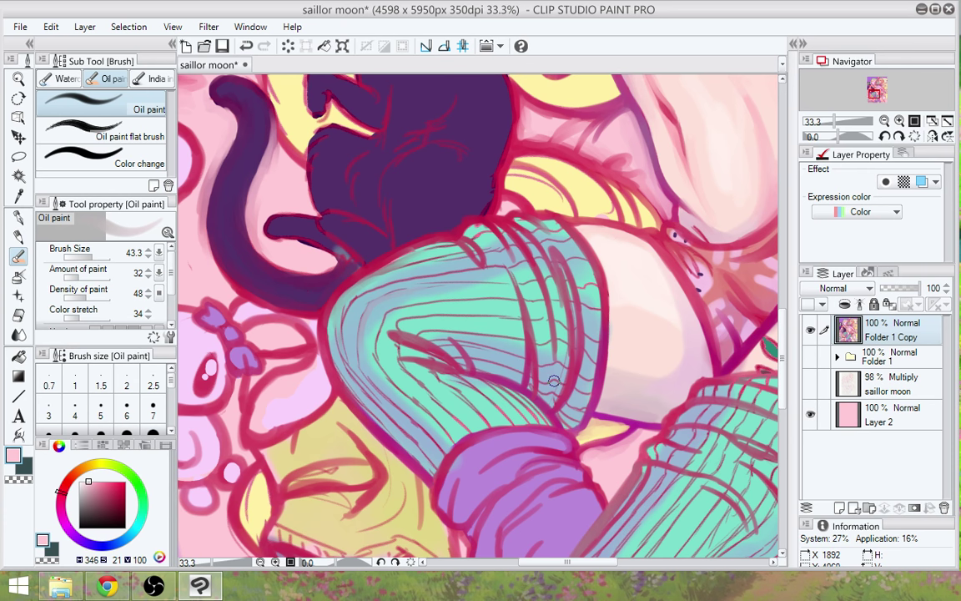
{"action": "left_click", "coordinate": [375, 352], "text": "alt"}
{"action": "mouse_move", "coordinate": [372, 354]}
{"action": "left_mouse_down"}
{"action": "mouse_move", "coordinate": [361, 312]}
{"action": "mouse_move", "coordinate": [338, 316]}
{"action": "mouse_move", "coordinate": [442, 254]}
{"action": "left_mouse_up"}
{"action": "left_click_drag", "start_coordinate": [346, 330], "coordinate": [347, 347]}
{"action": "left_click_drag", "start_coordinate": [306, 290], "coordinate": [351, 370]}
{"action": "left_click_drag", "start_coordinate": [311, 328], "coordinate": [368, 392]}
{"action": "left_click_drag", "start_coordinate": [351, 337], "coordinate": [414, 419]}
{"action": "left_click_drag", "start_coordinate": [394, 380], "coordinate": [442, 446]}
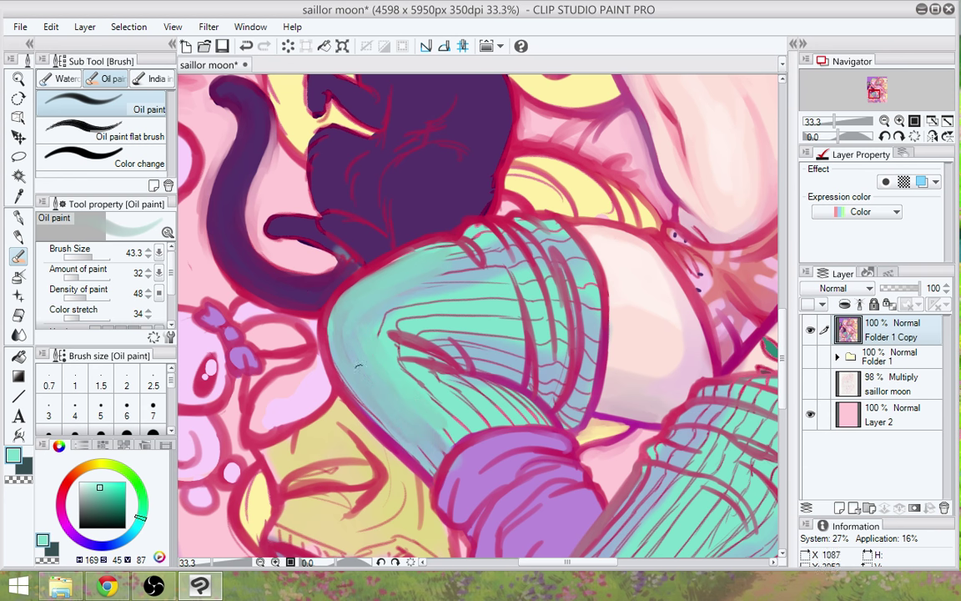
{"action": "mouse_move", "coordinate": [364, 397]}
{"action": "left_mouse_down"}
{"action": "mouse_move", "coordinate": [332, 360]}
{"action": "mouse_move", "coordinate": [369, 410]}
{"action": "left_mouse_up"}
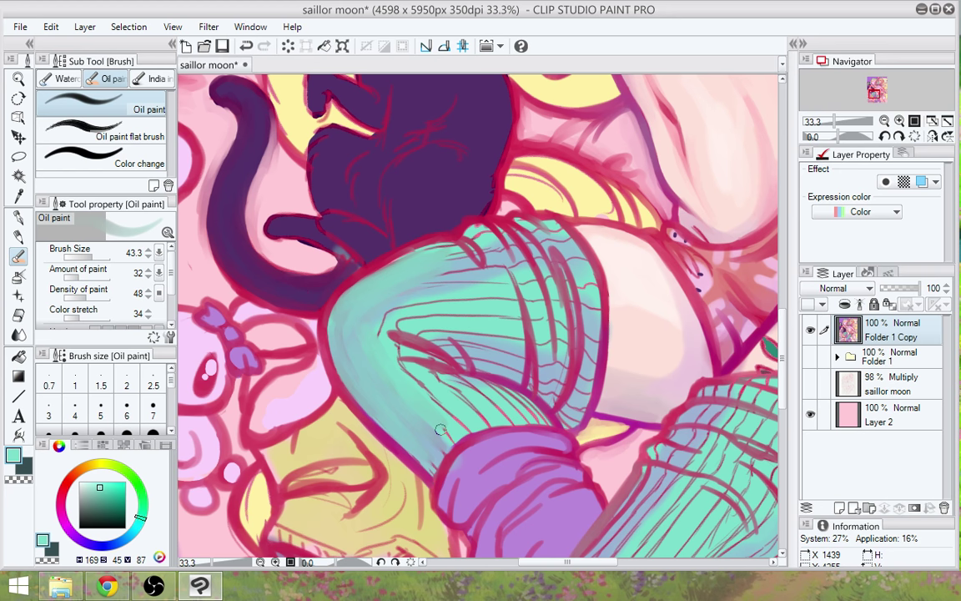
Cover the remaining rib lines around the knee crease and across the middle of the bent leg's sock with teal
{"action": "left_click_drag", "start_coordinate": [501, 430], "coordinate": [483, 389]}
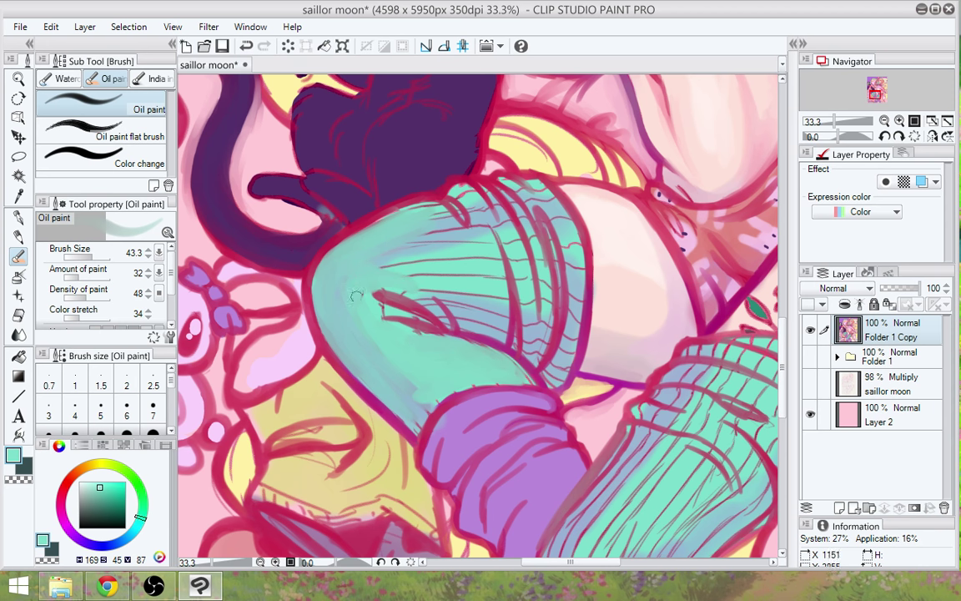
{"action": "mouse_move", "coordinate": [386, 280]}
{"action": "left_mouse_down"}
{"action": "mouse_move", "coordinate": [439, 312]}
{"action": "mouse_move", "coordinate": [396, 279]}
{"action": "mouse_move", "coordinate": [409, 271]}
{"action": "mouse_move", "coordinate": [390, 242]}
{"action": "mouse_move", "coordinate": [434, 291]}
{"action": "mouse_move", "coordinate": [457, 272]}
{"action": "left_mouse_up"}
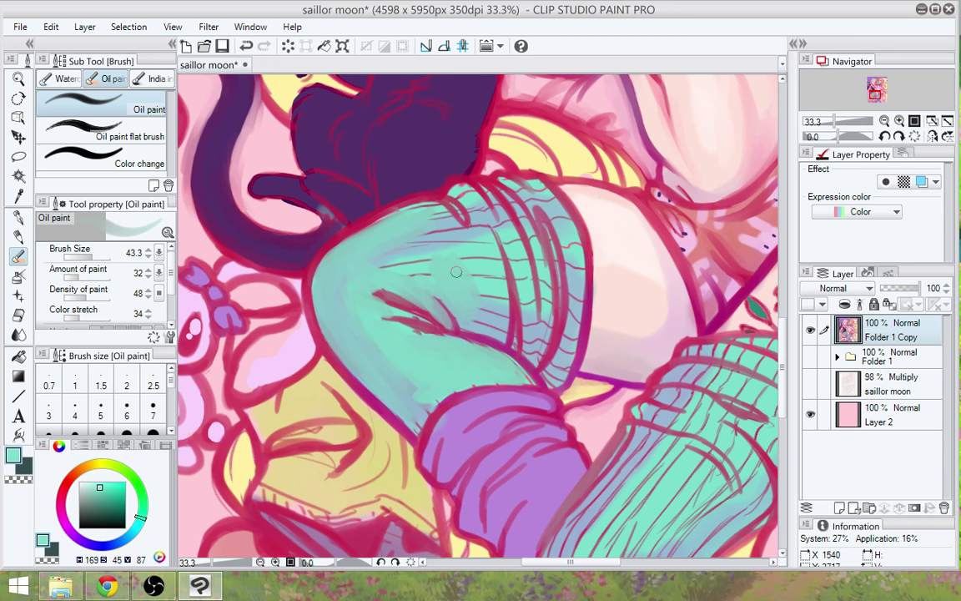
{"action": "mouse_move", "coordinate": [470, 291]}
{"action": "left_mouse_down"}
{"action": "mouse_move", "coordinate": [436, 259]}
{"action": "mouse_move", "coordinate": [369, 272]}
{"action": "left_mouse_up"}
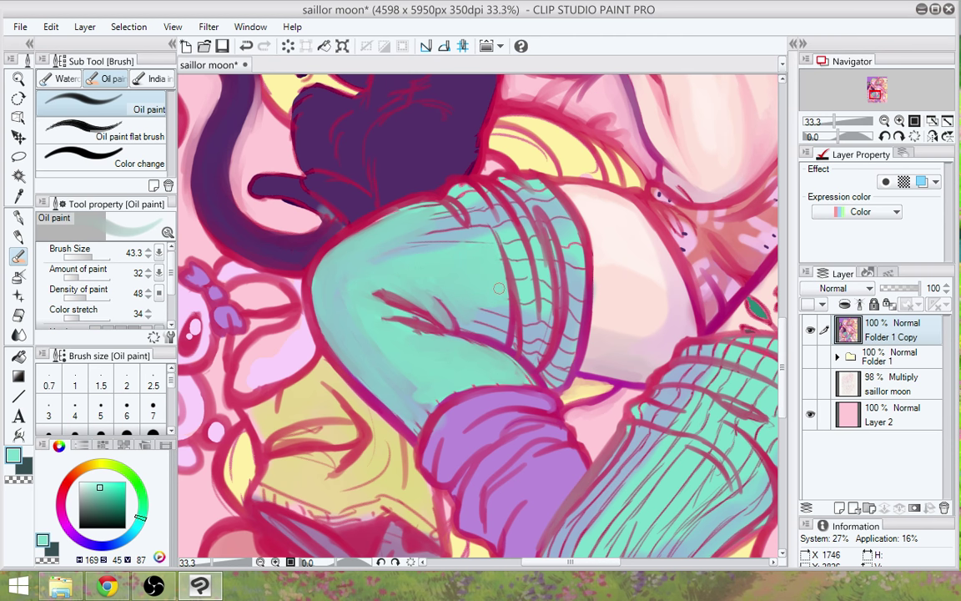
Paint out the thin rib lines between the folds of the sock's cuff, blending teal with sampled gray-blue
{"action": "left_click_drag", "start_coordinate": [511, 257], "coordinate": [526, 301]}
{"action": "left_click_drag", "start_coordinate": [516, 236], "coordinate": [532, 290]}
{"action": "left_click_drag", "start_coordinate": [539, 243], "coordinate": [553, 309]}
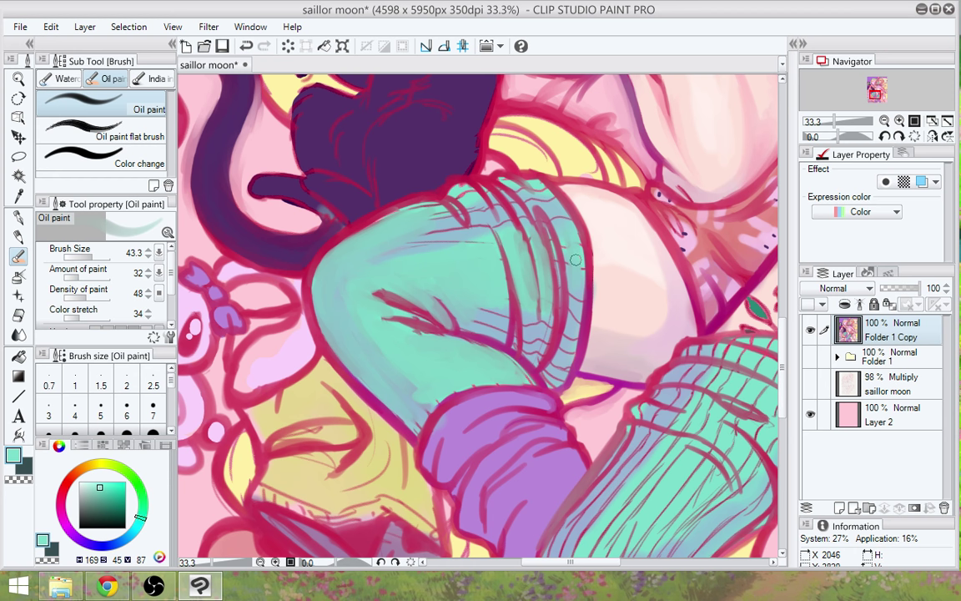
{"action": "left_click_drag", "start_coordinate": [564, 238], "coordinate": [567, 277]}
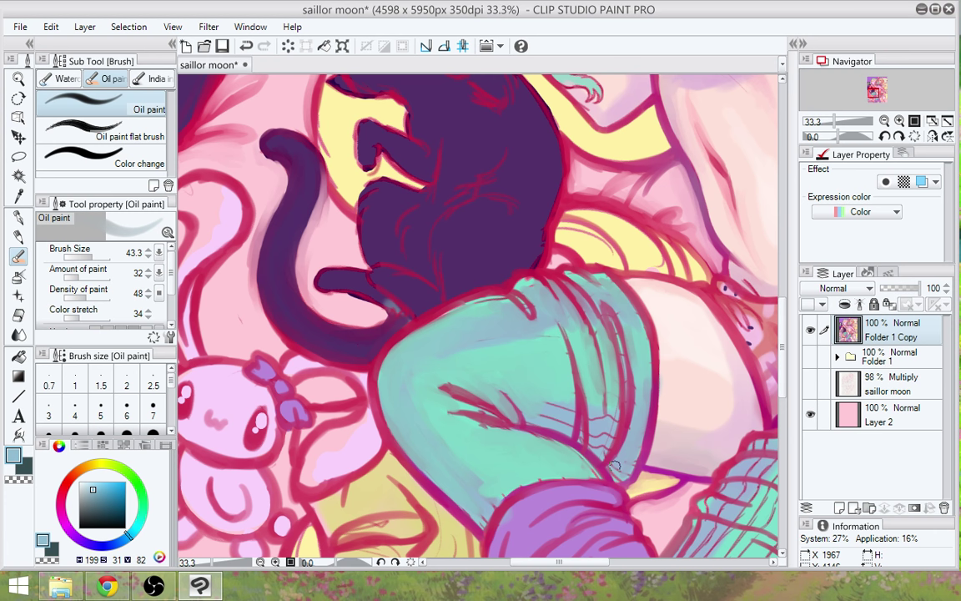
{"action": "mouse_move", "coordinate": [615, 465]}
{"action": "left_mouse_down"}
{"action": "mouse_move", "coordinate": [605, 436]}
{"action": "mouse_move", "coordinate": [612, 417]}
{"action": "mouse_move", "coordinate": [602, 431]}
{"action": "mouse_move", "coordinate": [593, 405]}
{"action": "mouse_move", "coordinate": [592, 436]}
{"action": "mouse_move", "coordinate": [551, 403]}
{"action": "mouse_move", "coordinate": [544, 419]}
{"action": "mouse_move", "coordinate": [515, 386]}
{"action": "mouse_move", "coordinate": [438, 393]}
{"action": "mouse_move", "coordinate": [497, 421]}
{"action": "mouse_move", "coordinate": [514, 455]}
{"action": "mouse_move", "coordinate": [658, 433]}
{"action": "mouse_move", "coordinate": [658, 451]}
{"action": "mouse_move", "coordinate": [535, 449]}
{"action": "mouse_move", "coordinate": [486, 429]}
{"action": "mouse_move", "coordinate": [517, 433]}
{"action": "left_mouse_up"}
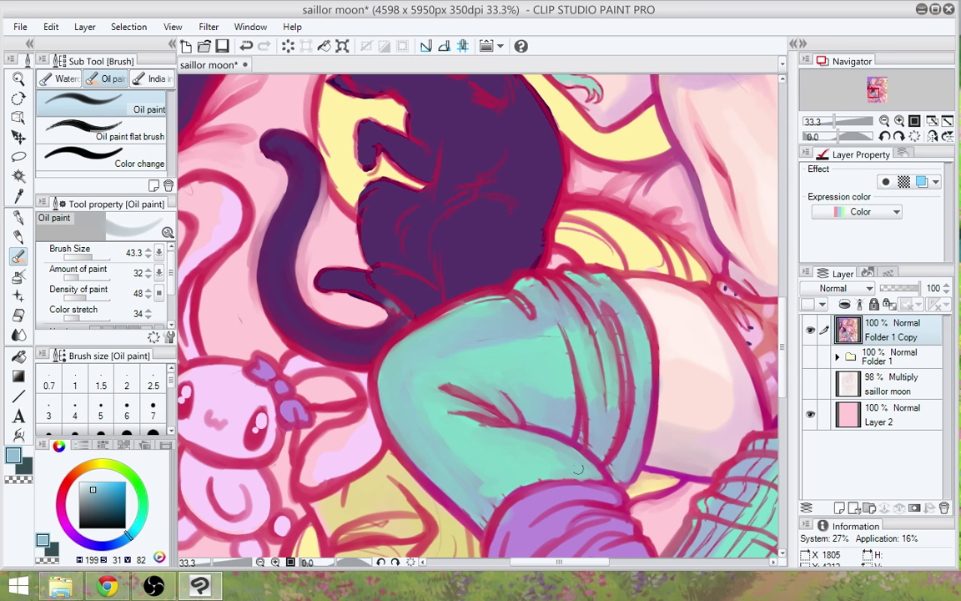
{"action": "left_click_drag", "start_coordinate": [683, 435], "coordinate": [579, 412]}
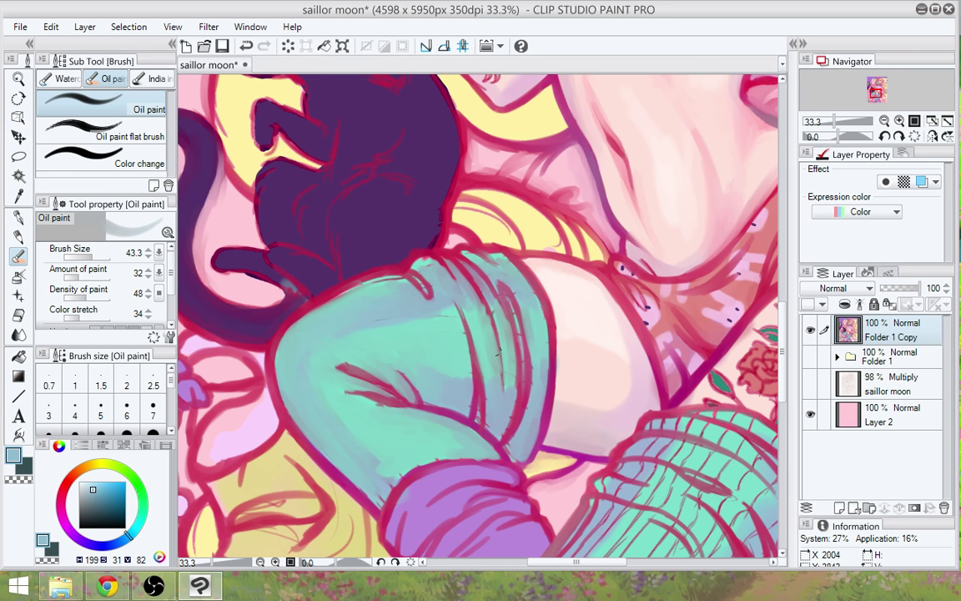
Paint soft fold and rib strokes along the sock's upper edge beside the cuff with sampled crimson
{"action": "left_click_drag", "start_coordinate": [392, 382], "coordinate": [457, 433]}
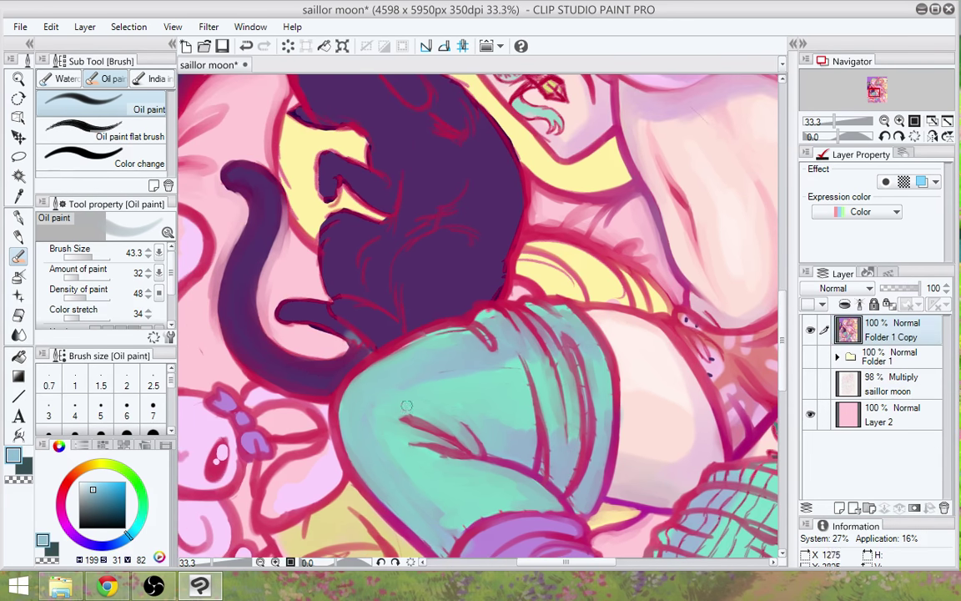
{"action": "left_click", "coordinate": [387, 346], "text": "alt"}
{"action": "left_click", "coordinate": [387, 348], "text": "alt"}
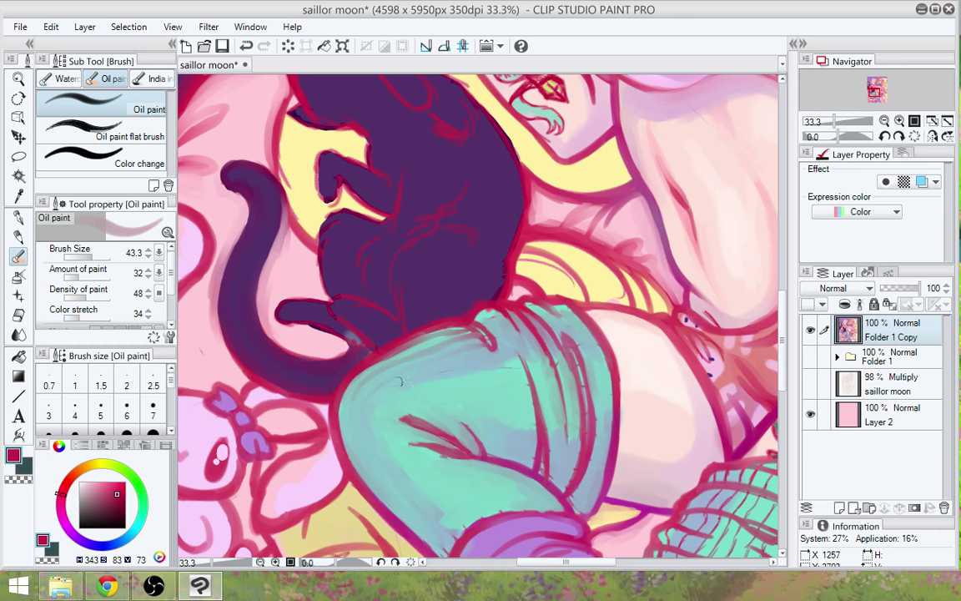
{"action": "left_click_drag", "start_coordinate": [486, 347], "coordinate": [498, 339]}
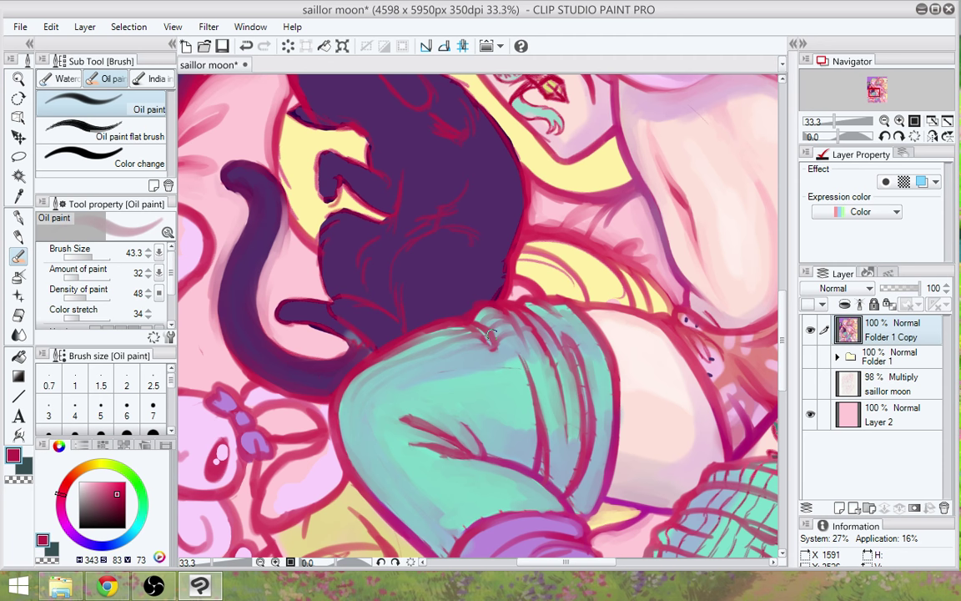
{"action": "left_click_drag", "start_coordinate": [475, 331], "coordinate": [494, 354]}
{"action": "left_click_drag", "start_coordinate": [496, 340], "coordinate": [494, 360]}
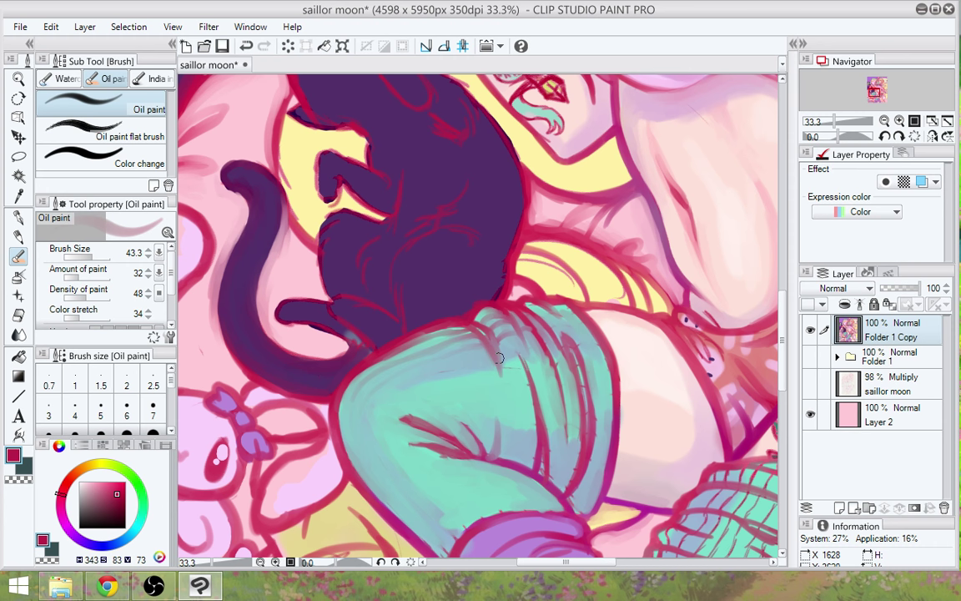
{"action": "left_click_drag", "start_coordinate": [487, 355], "coordinate": [374, 417]}
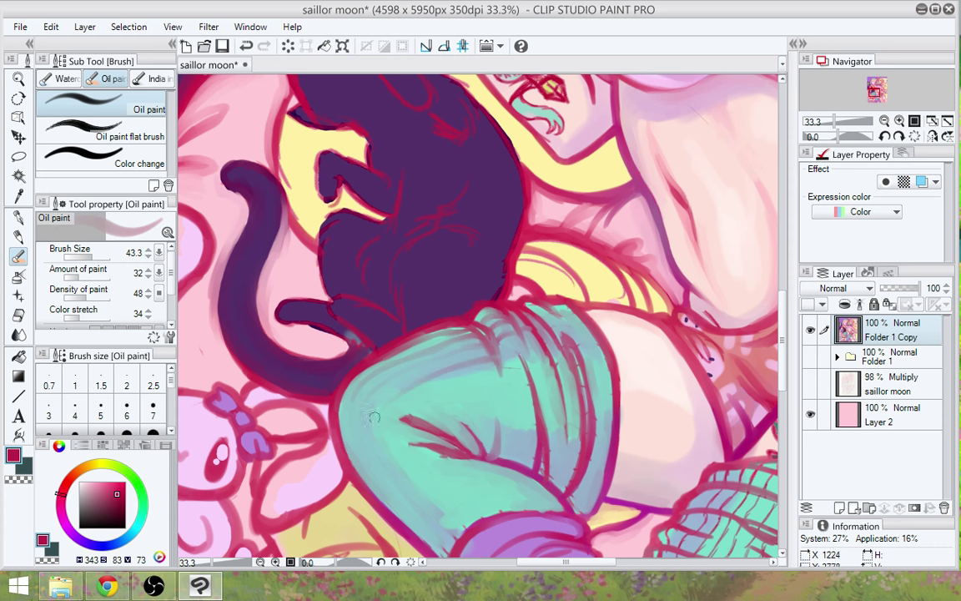
Paint soft curved rib stripes around the outer knee and down the shin of the bent leg's sock
{"action": "left_click_drag", "start_coordinate": [422, 382], "coordinate": [372, 447]}
{"action": "left_click_drag", "start_coordinate": [396, 404], "coordinate": [378, 452]}
{"action": "mouse_move", "coordinate": [372, 415]}
{"action": "left_mouse_down"}
{"action": "mouse_move", "coordinate": [382, 446]}
{"action": "mouse_move", "coordinate": [426, 496]}
{"action": "left_mouse_up"}
{"action": "left_click_drag", "start_coordinate": [389, 457], "coordinate": [426, 496]}
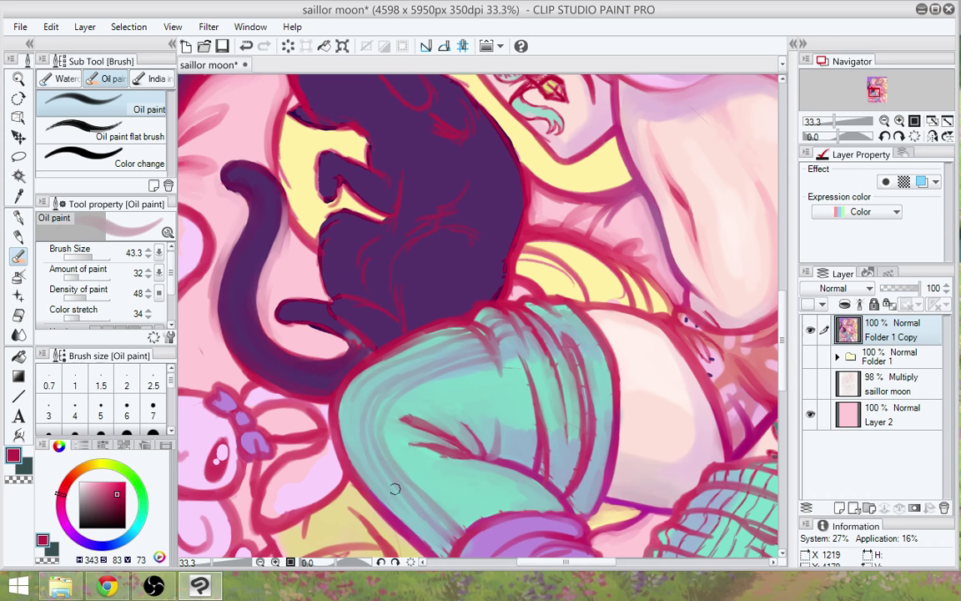
Refine the ribs and folds of the bent leg's sock using sampled teal, magenta and crimson
{"action": "left_click_drag", "start_coordinate": [438, 478], "coordinate": [413, 400]}
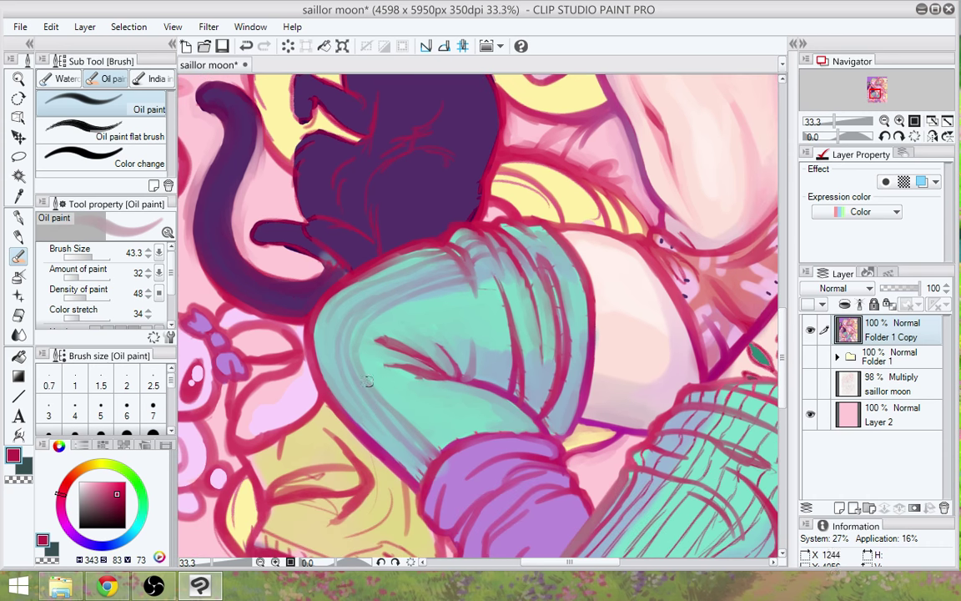
{"action": "left_click", "coordinate": [408, 432], "text": "alt"}
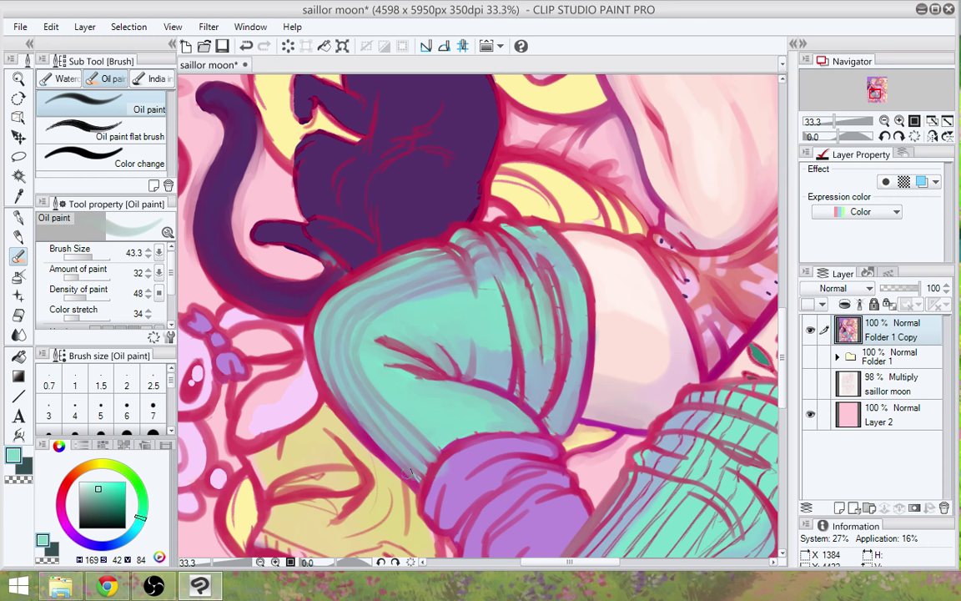
{"action": "left_click", "coordinate": [440, 440], "text": "alt"}
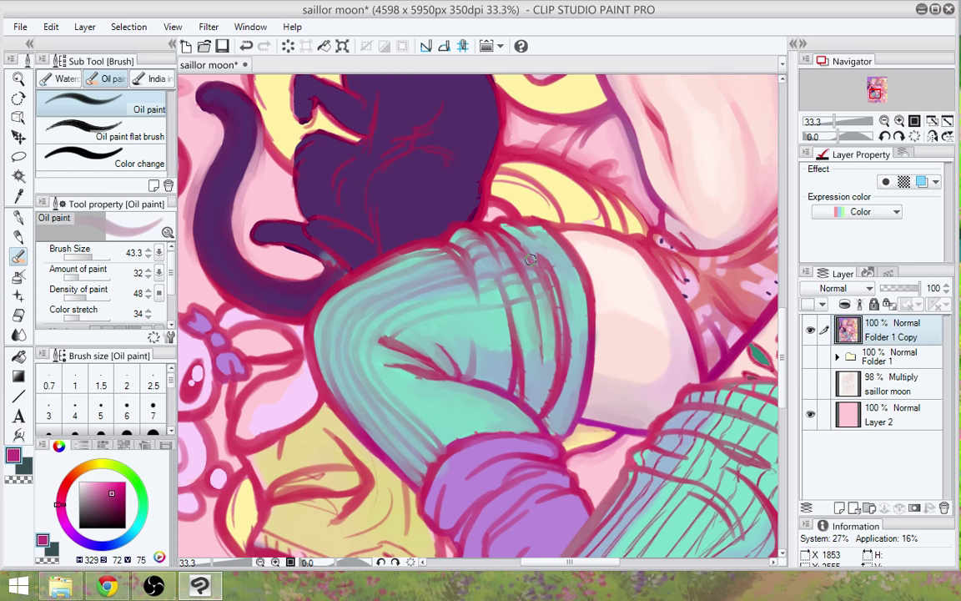
{"action": "scroll", "coordinate": [531, 260], "scroll_direction": "down", "scroll_amount": 3}
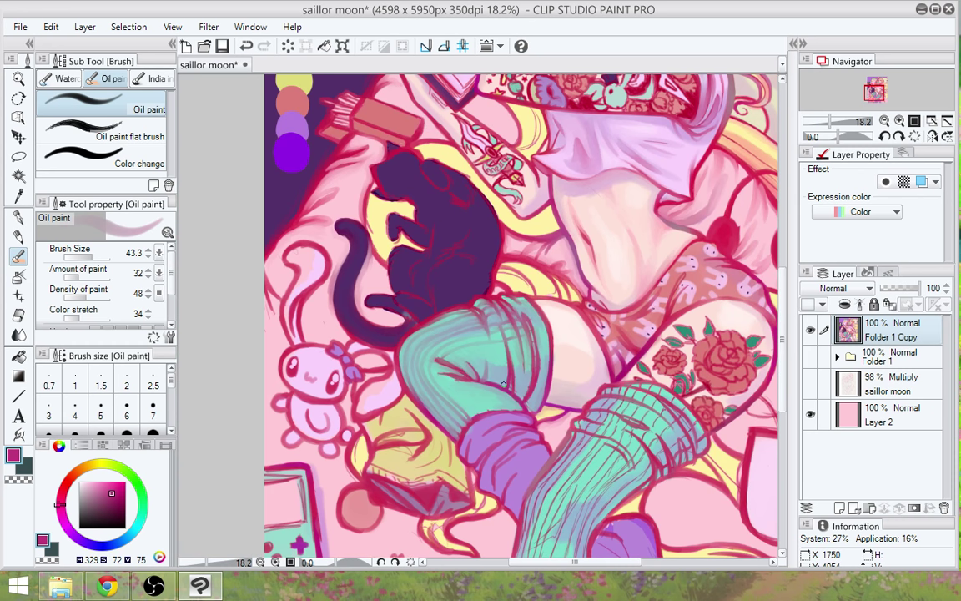
{"action": "scroll", "coordinate": [503, 384], "scroll_direction": "down", "scroll_amount": 1}
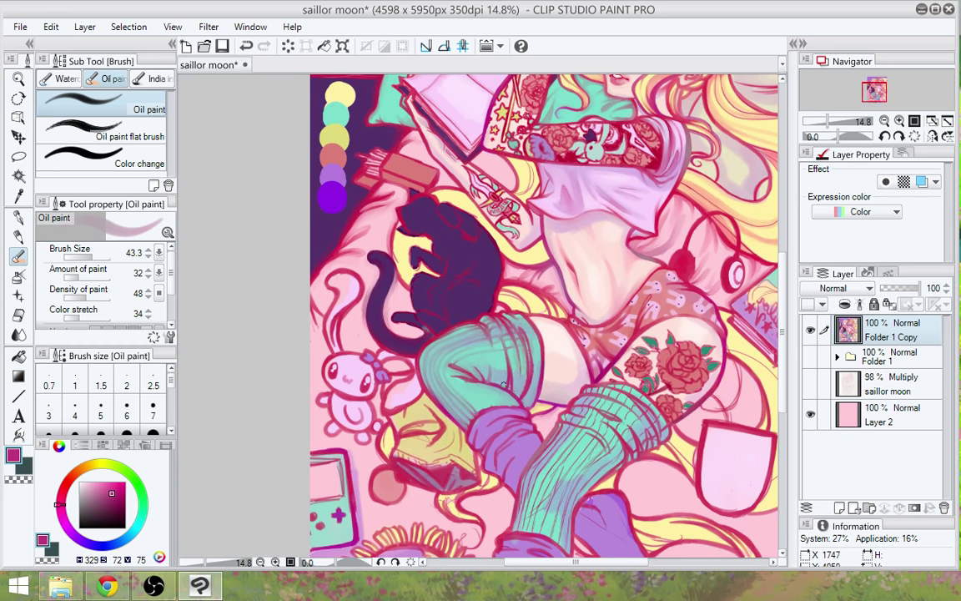
{"action": "scroll", "coordinate": [503, 384], "scroll_direction": "up", "scroll_amount": 1}
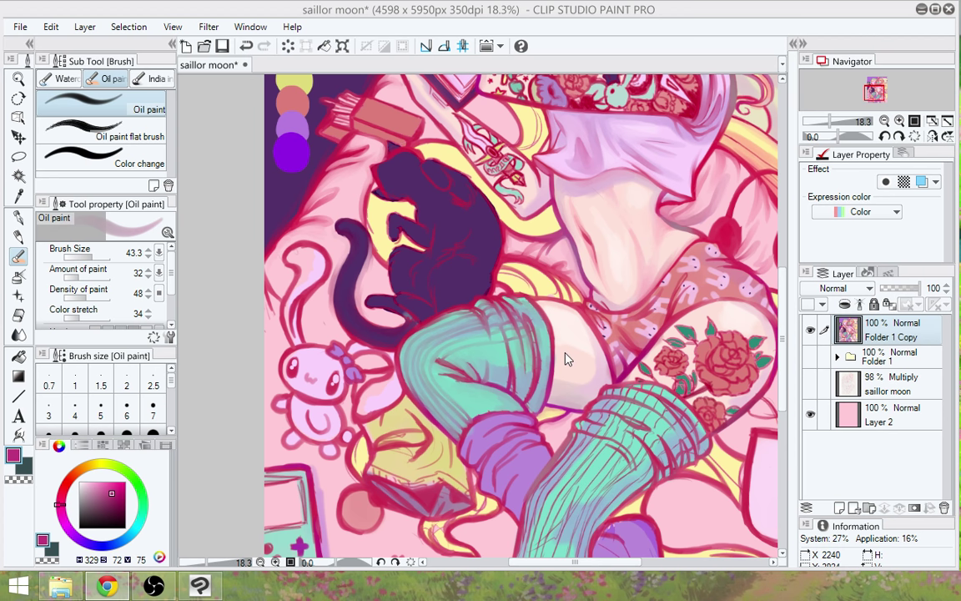
{"action": "left_click", "coordinate": [490, 279], "text": "alt"}
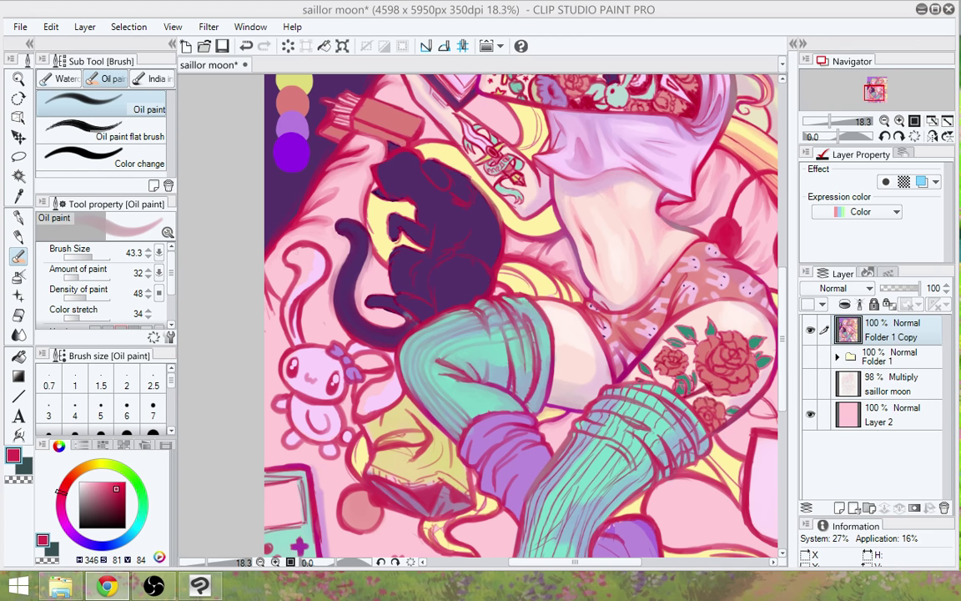
Examine the shading and linework of the shirt, face, tattooed arms and legs across the illustration
{"action": "mouse_move", "coordinate": [742, 238]}
{"action": "left_mouse_down"}
{"action": "mouse_move", "coordinate": [561, 402]}
{"action": "mouse_move", "coordinate": [574, 405]}
{"action": "left_mouse_up"}
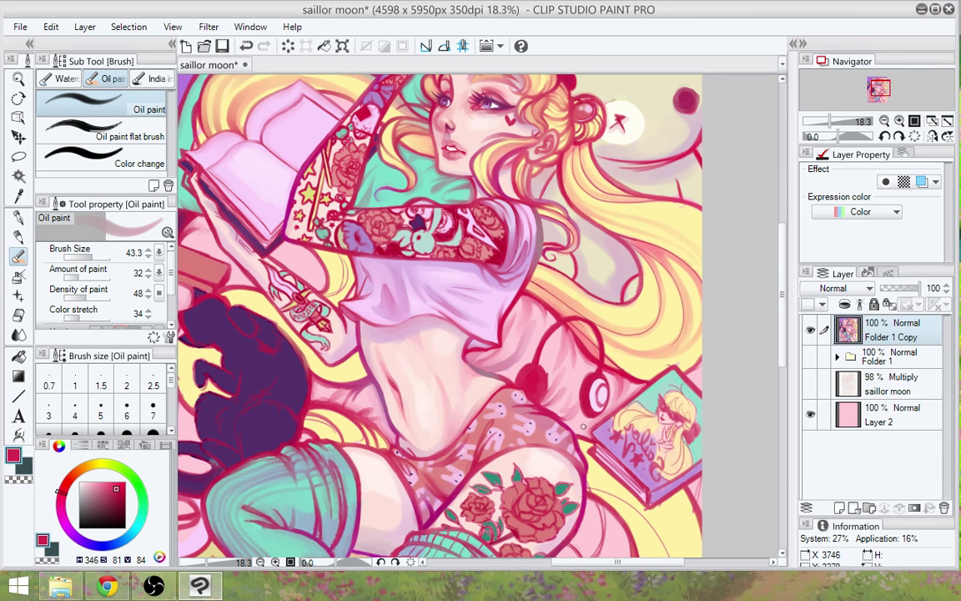
{"action": "left_click_drag", "start_coordinate": [583, 426], "coordinate": [598, 510]}
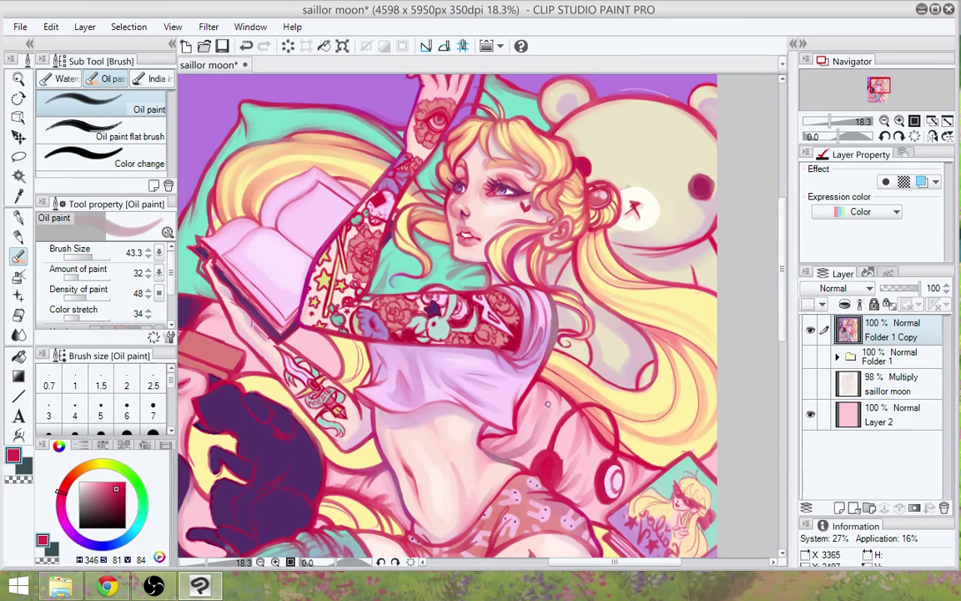
{"action": "scroll", "coordinate": [549, 405], "scroll_direction": "up", "scroll_amount": 1}
{"action": "scroll", "coordinate": [549, 409], "scroll_direction": "up", "scroll_amount": 2}
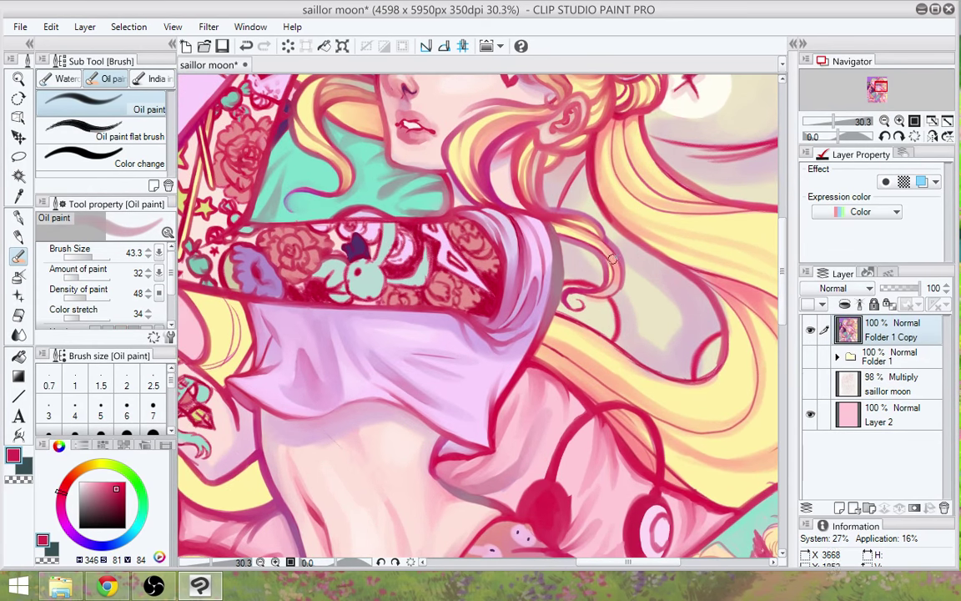
{"action": "mouse_move", "coordinate": [595, 203]}
{"action": "left_mouse_down"}
{"action": "mouse_move", "coordinate": [606, 414]}
{"action": "mouse_move", "coordinate": [587, 432]}
{"action": "left_mouse_up"}
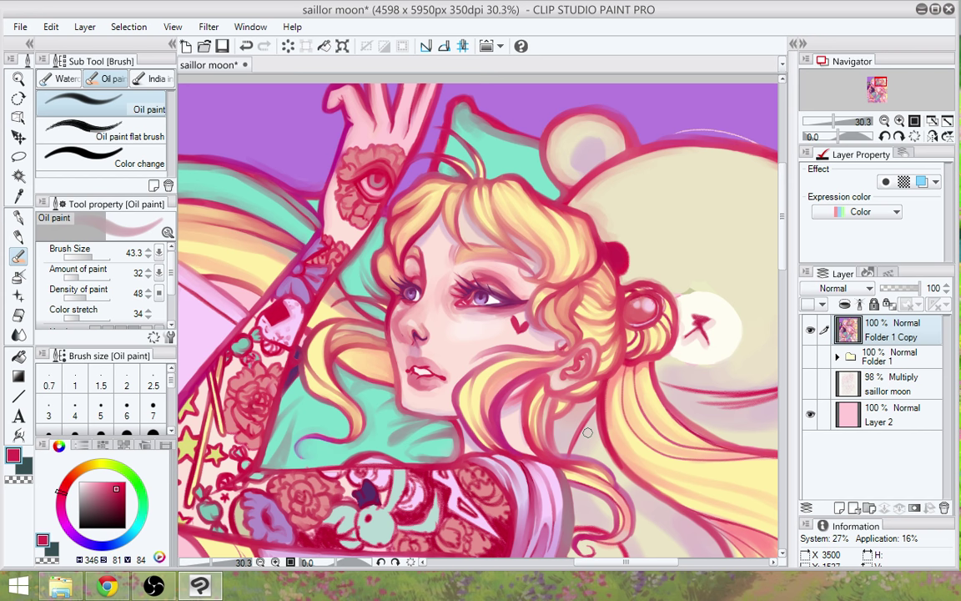
{"action": "mouse_move", "coordinate": [540, 538]}
{"action": "left_mouse_down"}
{"action": "mouse_move", "coordinate": [614, 388]}
{"action": "mouse_move", "coordinate": [626, 417]}
{"action": "mouse_move", "coordinate": [599, 400]}
{"action": "mouse_move", "coordinate": [574, 274]}
{"action": "left_mouse_up"}
{"action": "mouse_move", "coordinate": [596, 437]}
{"action": "left_mouse_down"}
{"action": "mouse_move", "coordinate": [604, 401]}
{"action": "mouse_move", "coordinate": [616, 407]}
{"action": "left_mouse_up"}
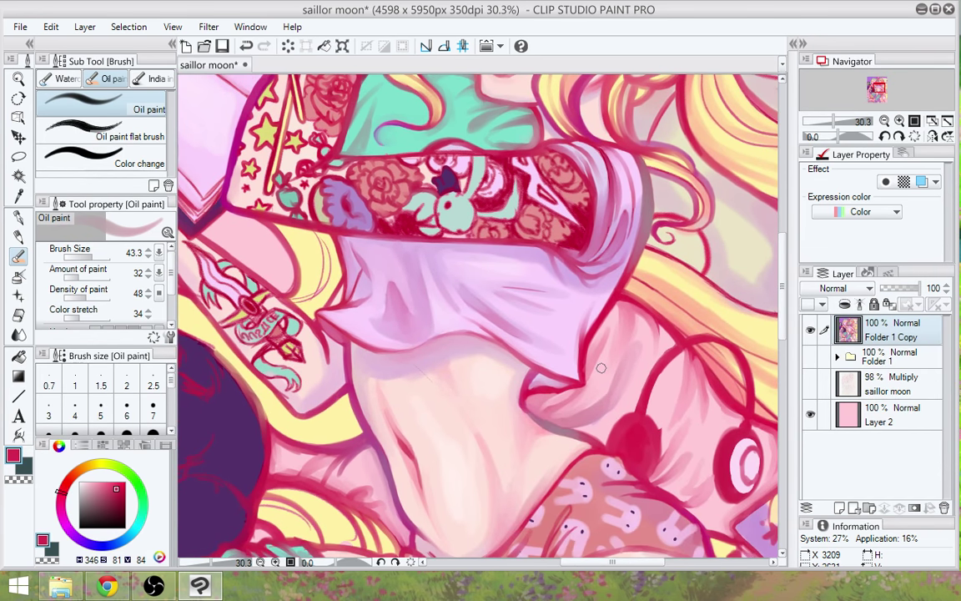
{"action": "scroll", "coordinate": [602, 373], "scroll_direction": "down", "scroll_amount": 4}
{"action": "mouse_move", "coordinate": [686, 506]}
{"action": "left_mouse_down"}
{"action": "mouse_move", "coordinate": [619, 430]}
{"action": "mouse_move", "coordinate": [602, 485]}
{"action": "mouse_move", "coordinate": [624, 334]}
{"action": "mouse_move", "coordinate": [649, 296]}
{"action": "left_mouse_up"}
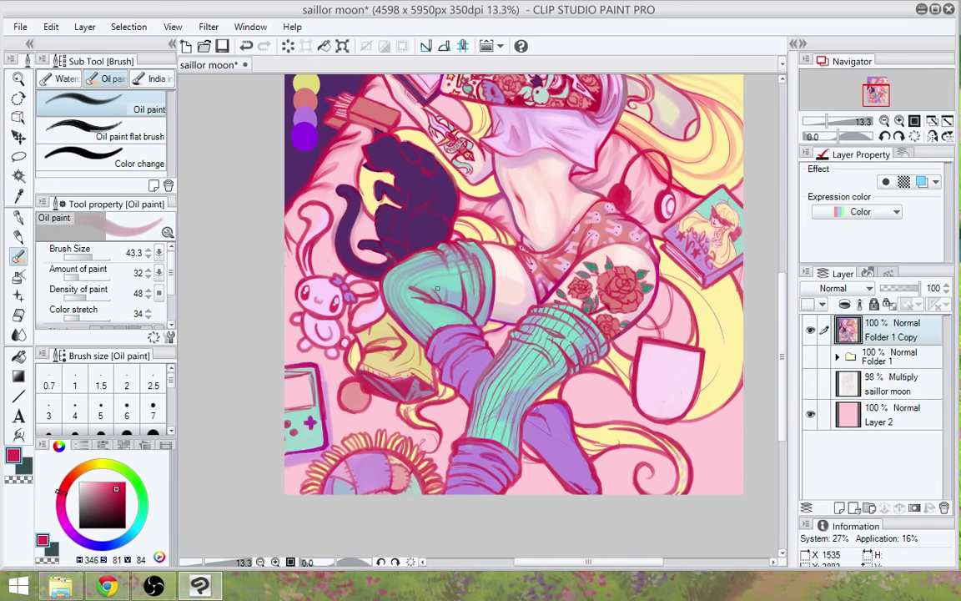
Paint soft crimson rib stripes around the knee crease and across the thigh part of the bent leg's sock
{"action": "scroll", "coordinate": [437, 288], "scroll_direction": "up", "scroll_amount": 5}
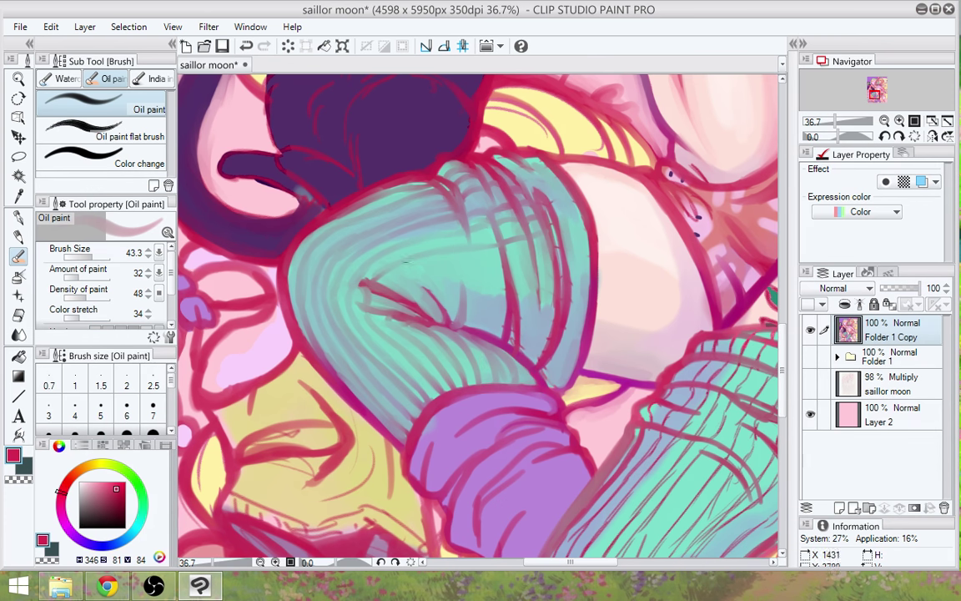
{"action": "left_click_drag", "start_coordinate": [383, 314], "coordinate": [423, 324]}
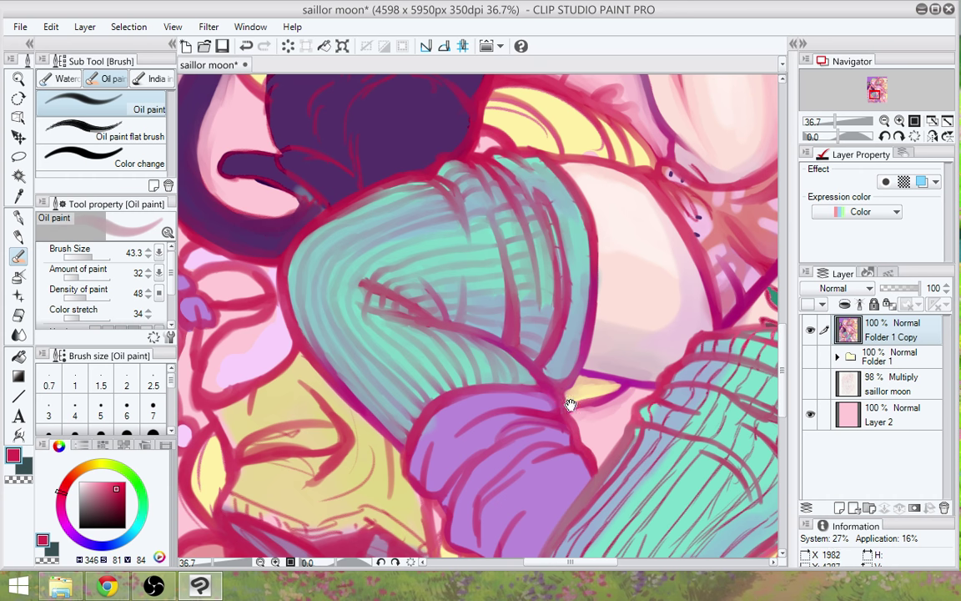
{"action": "left_click_drag", "start_coordinate": [571, 405], "coordinate": [603, 420]}
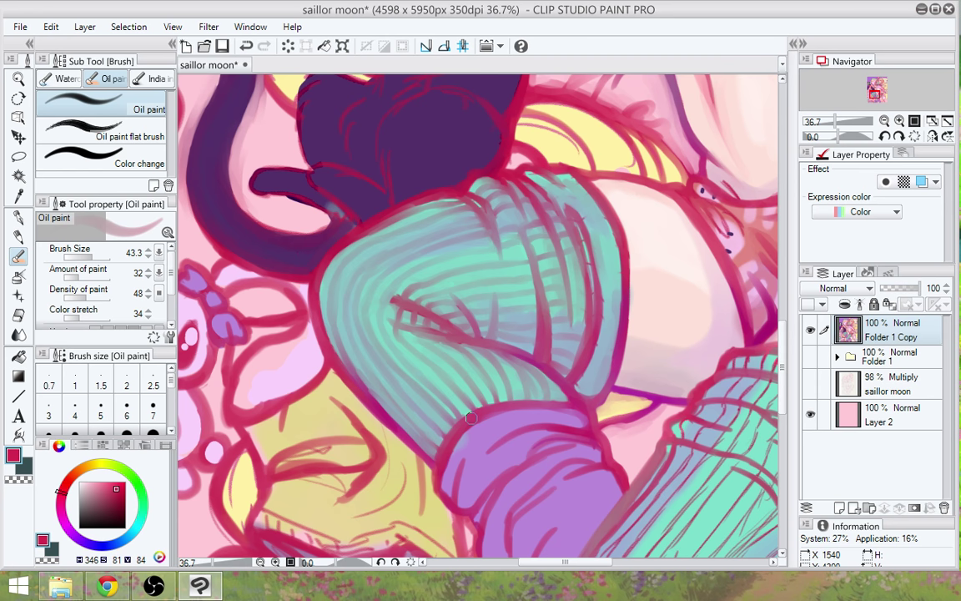
Paint short curved ribs across the gathered cuff folds of the bent leg's sock, beside the bare thigh
{"action": "left_click_drag", "start_coordinate": [463, 446], "coordinate": [451, 347]}
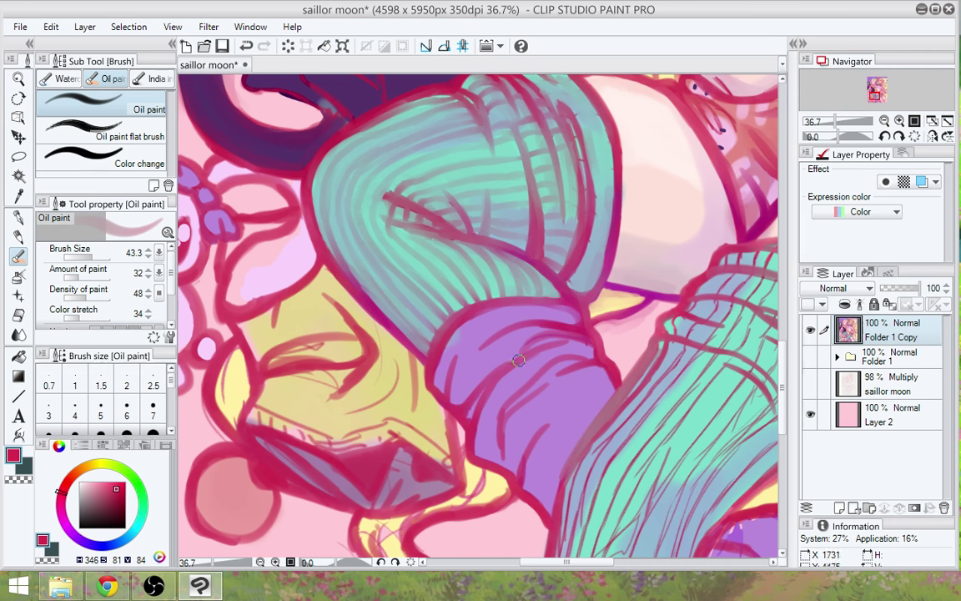
{"action": "mouse_move", "coordinate": [592, 362]}
{"action": "left_mouse_down"}
{"action": "mouse_move", "coordinate": [611, 350]}
{"action": "mouse_move", "coordinate": [613, 475]}
{"action": "left_mouse_up"}
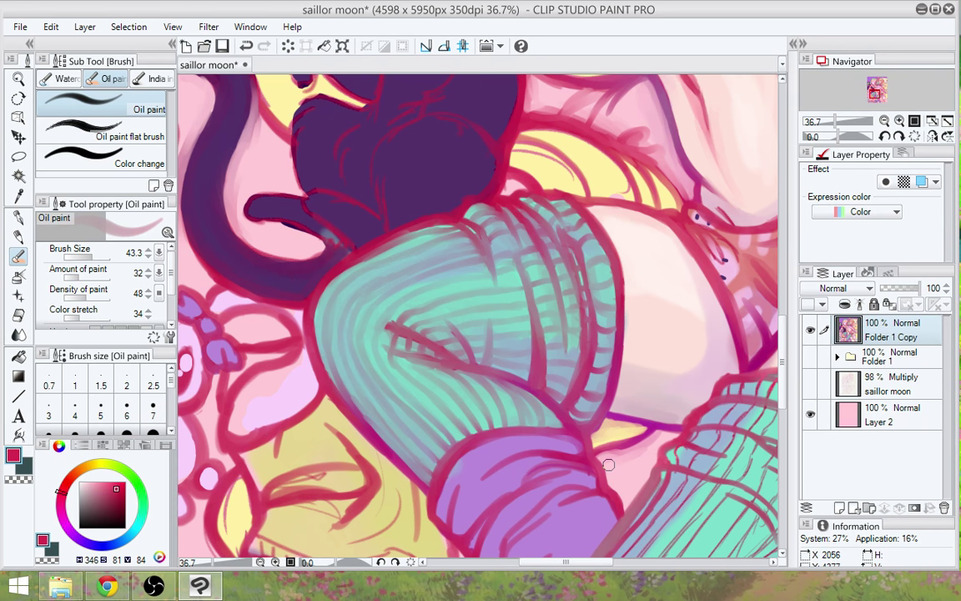
{"action": "scroll", "coordinate": [608, 464], "scroll_direction": "down", "scroll_amount": 5}
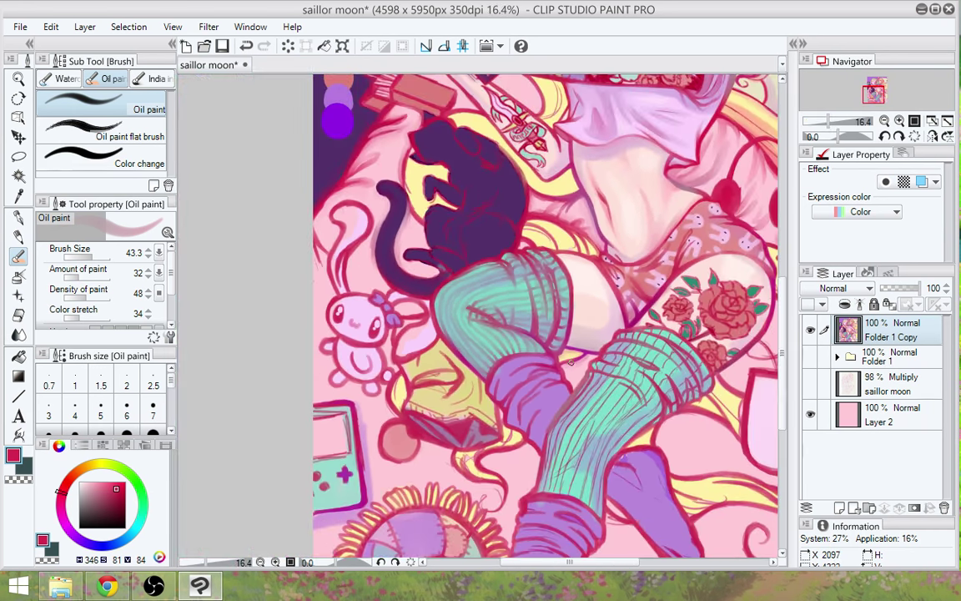
Examine the overall illustration and the painted legs, socks, shorts and torso at several magnifications
{"action": "scroll", "coordinate": [571, 361], "scroll_direction": "down", "scroll_amount": 1}
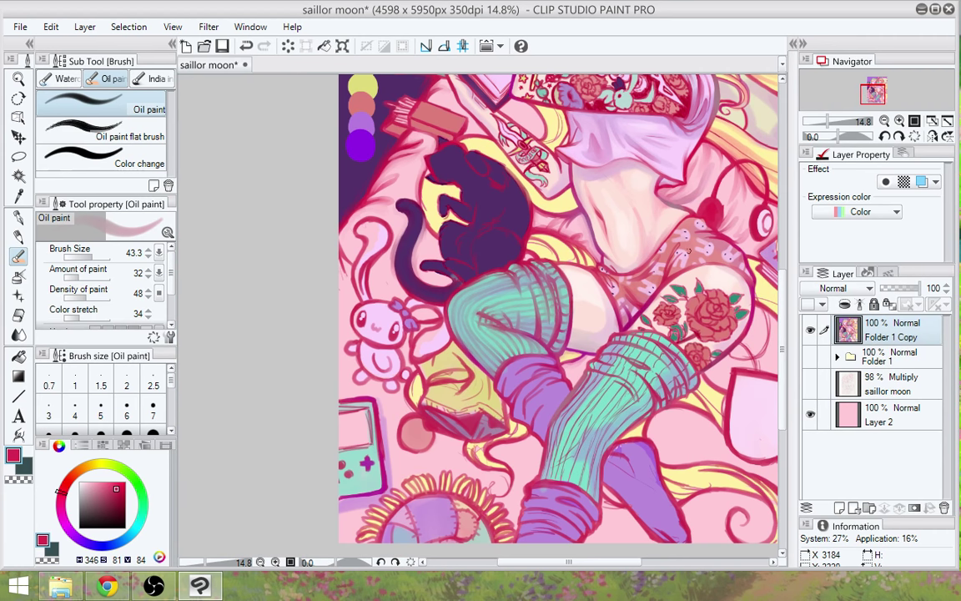
{"action": "scroll", "coordinate": [688, 251], "scroll_direction": "down", "scroll_amount": 4}
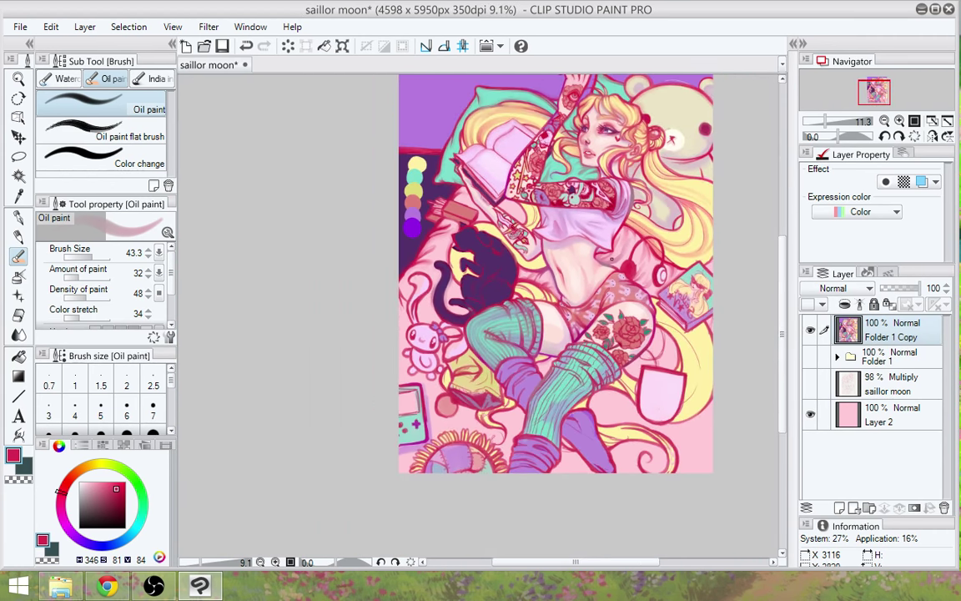
{"action": "left_click_drag", "start_coordinate": [721, 307], "coordinate": [630, 356]}
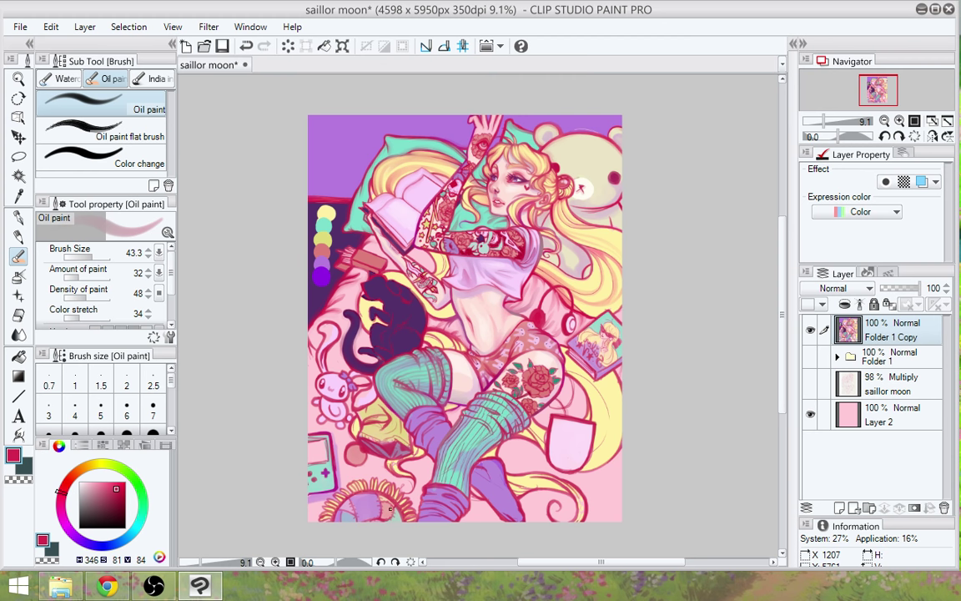
{"action": "left_click_drag", "start_coordinate": [532, 459], "coordinate": [518, 440]}
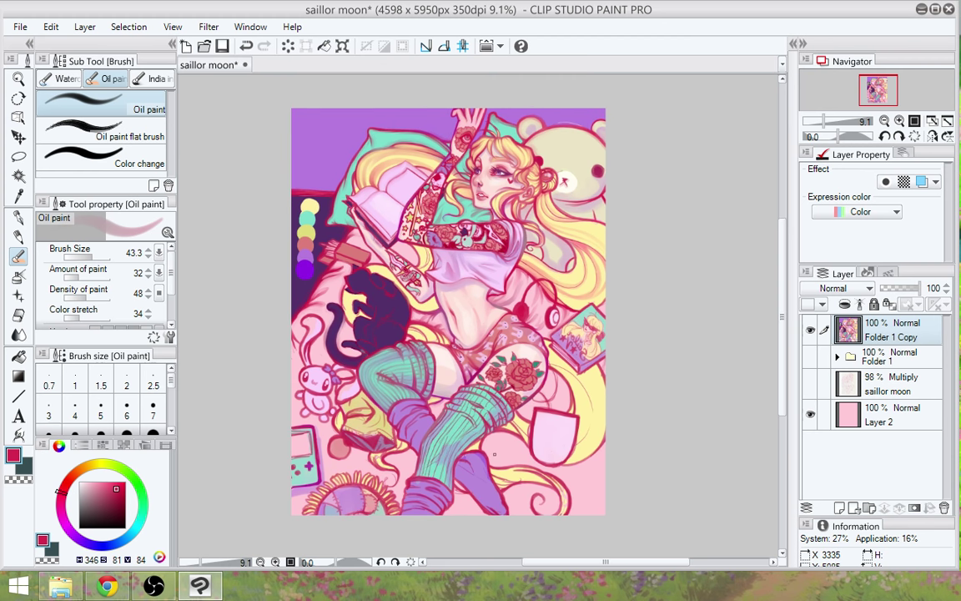
{"action": "key", "text": "ctrl+plus"}
{"action": "scroll", "coordinate": [489, 450], "scroll_direction": "up", "scroll_amount": 1}
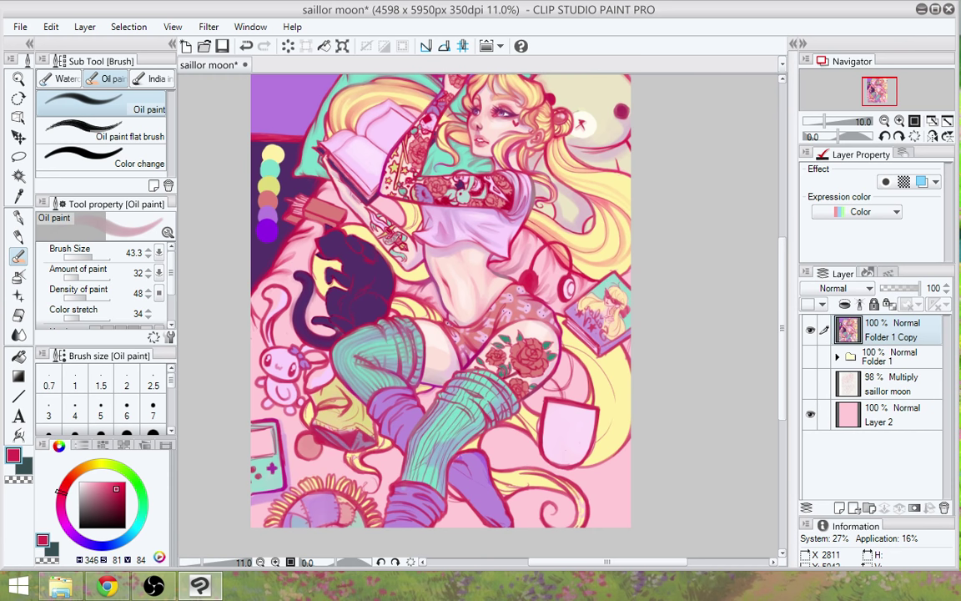
{"action": "scroll", "coordinate": [482, 453], "scroll_direction": "up", "scroll_amount": 5}
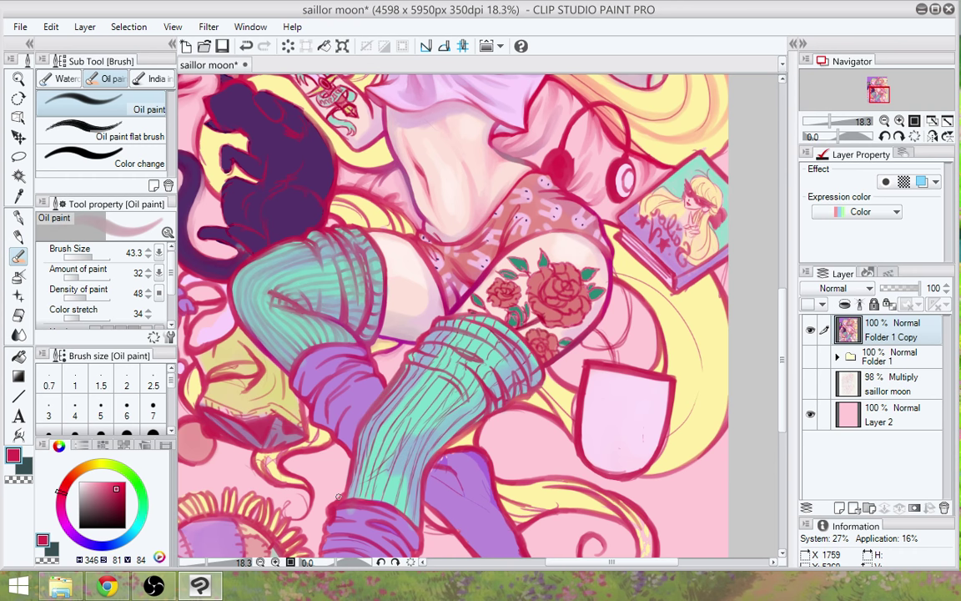
{"action": "scroll", "coordinate": [551, 368], "scroll_direction": "up", "scroll_amount": 3}
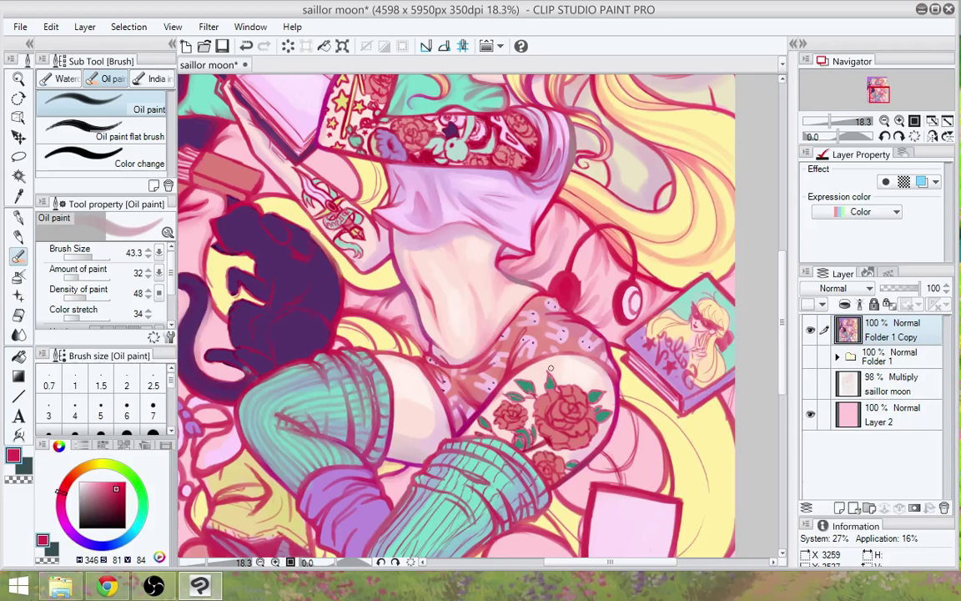
{"action": "scroll", "coordinate": [550, 368], "scroll_direction": "down", "scroll_amount": 2}
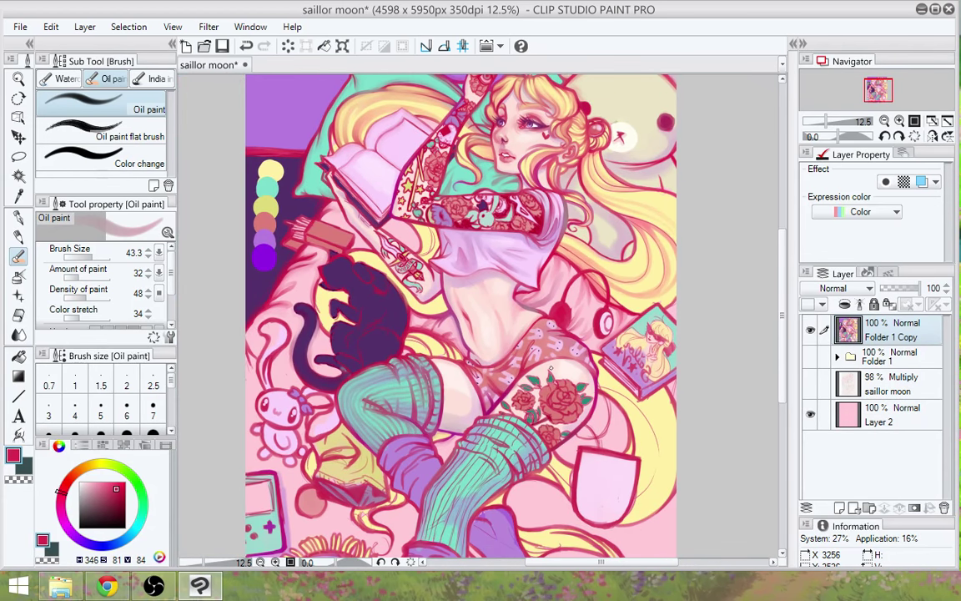
Set the oil paint brush for the thigh's rose tattoo to size 16.6, amount of paint 56 and density 63
{"action": "scroll", "coordinate": [549, 368], "scroll_direction": "up", "scroll_amount": 5}
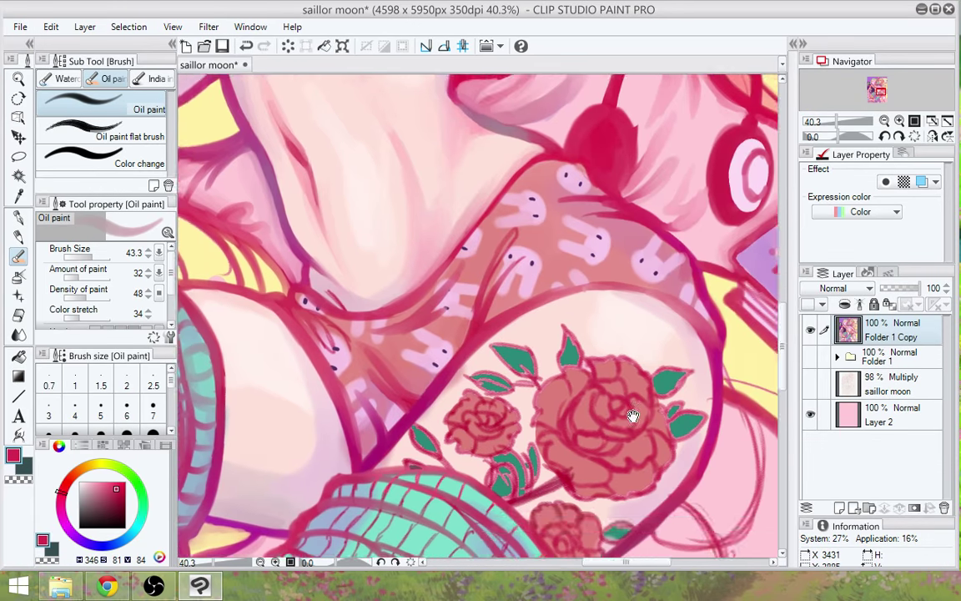
{"action": "left_click_drag", "start_coordinate": [633, 415], "coordinate": [501, 335]}
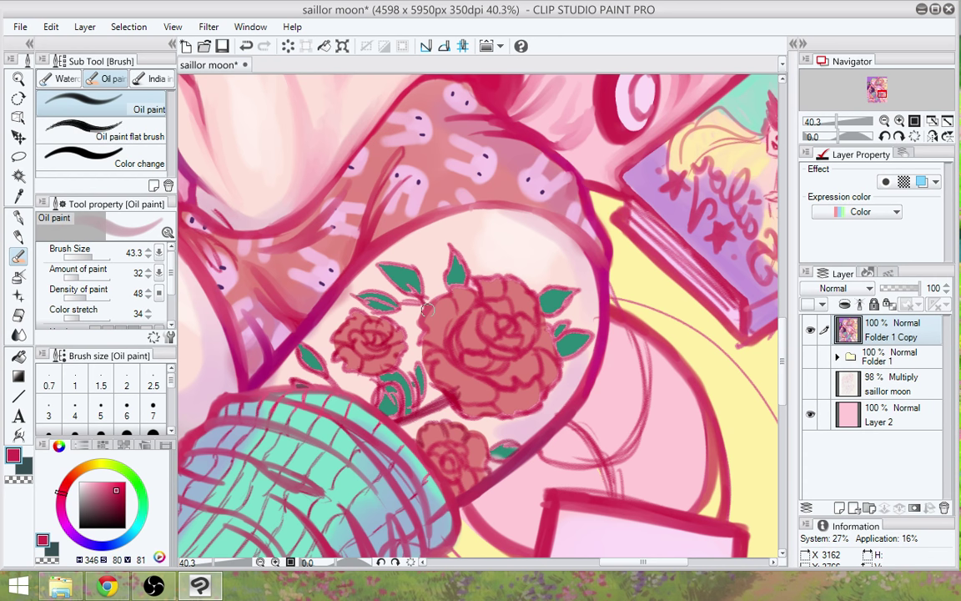
{"action": "left_click", "coordinate": [88, 257]}
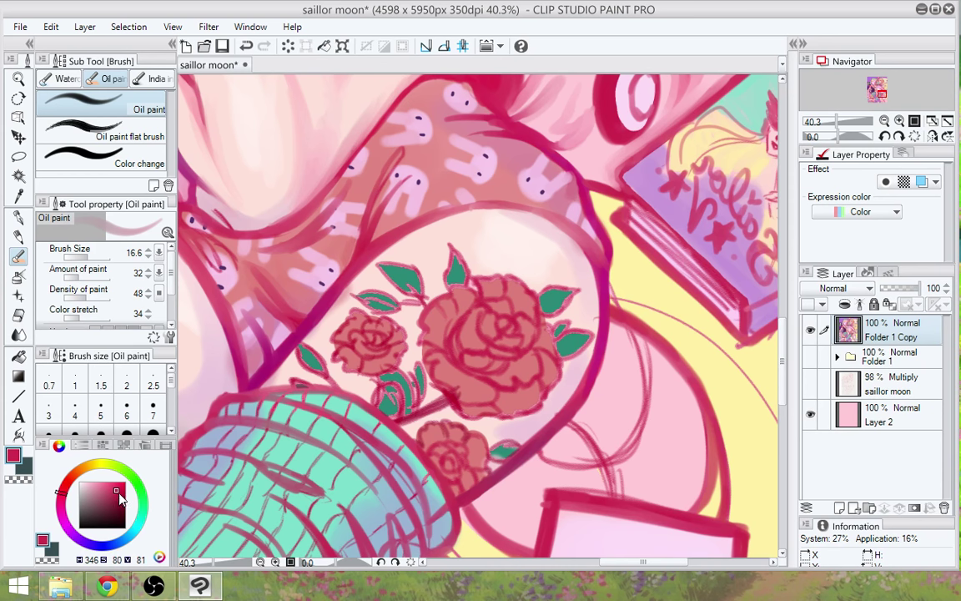
{"action": "left_click_drag", "start_coordinate": [121, 492], "coordinate": [138, 494]}
{"action": "left_click", "coordinate": [595, 255], "text": "alt"}
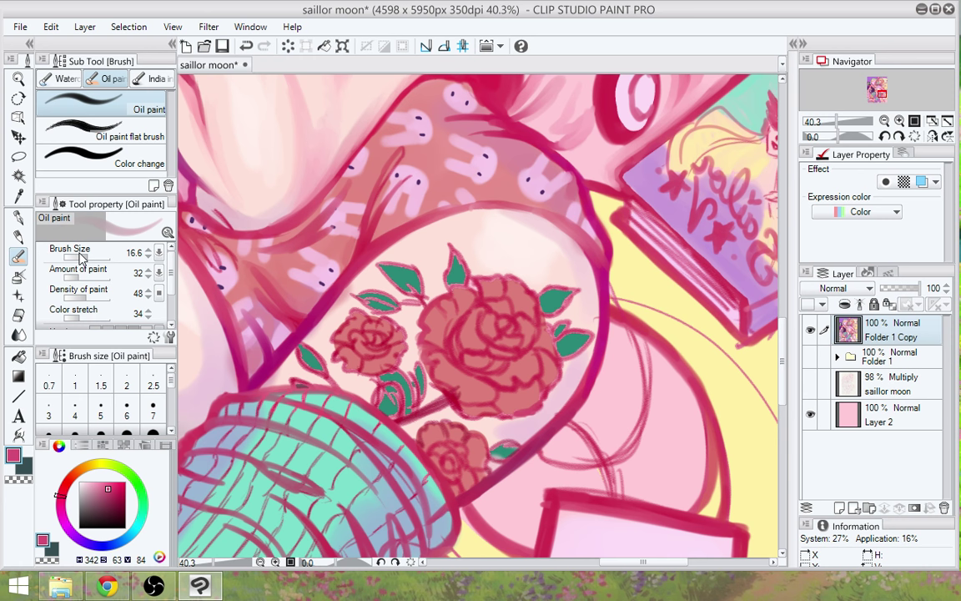
{"action": "mouse_move", "coordinate": [87, 297]}
{"action": "left_mouse_down"}
{"action": "mouse_move", "coordinate": [97, 298]}
{"action": "mouse_move", "coordinate": [93, 281]}
{"action": "left_mouse_up"}
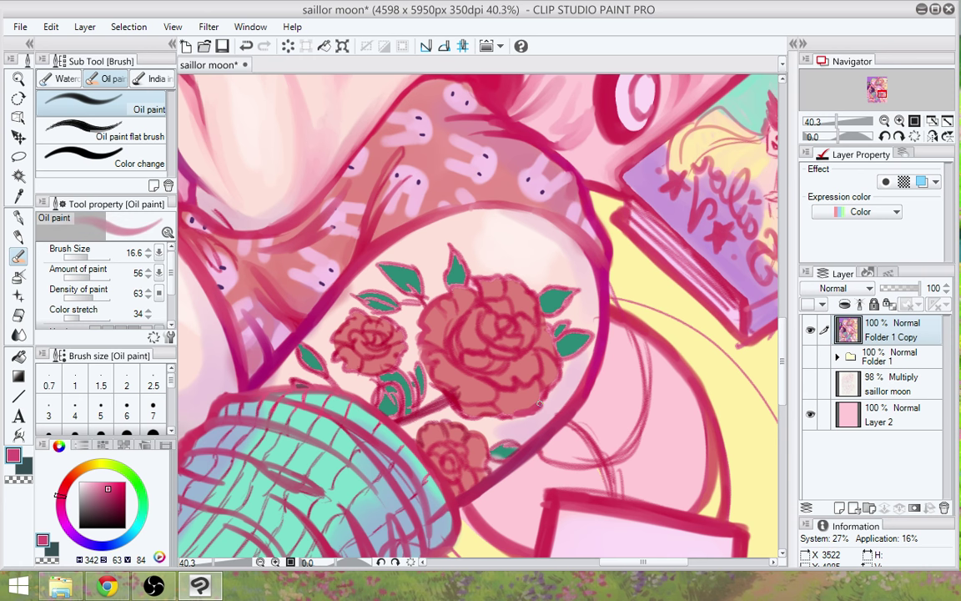
Paint crimson contour and fold lines on the lower and outer petals of the large thigh rose
{"action": "mouse_move", "coordinate": [488, 364]}
{"action": "left_mouse_down"}
{"action": "mouse_move", "coordinate": [501, 338]}
{"action": "mouse_move", "coordinate": [489, 351]}
{"action": "left_mouse_up"}
{"action": "left_click", "coordinate": [551, 395], "text": "alt"}
{"action": "mouse_move", "coordinate": [557, 392]}
{"action": "left_mouse_down"}
{"action": "mouse_move", "coordinate": [565, 377]}
{"action": "mouse_move", "coordinate": [548, 332]}
{"action": "mouse_move", "coordinate": [540, 338]}
{"action": "mouse_move", "coordinate": [555, 346]}
{"action": "left_mouse_up"}
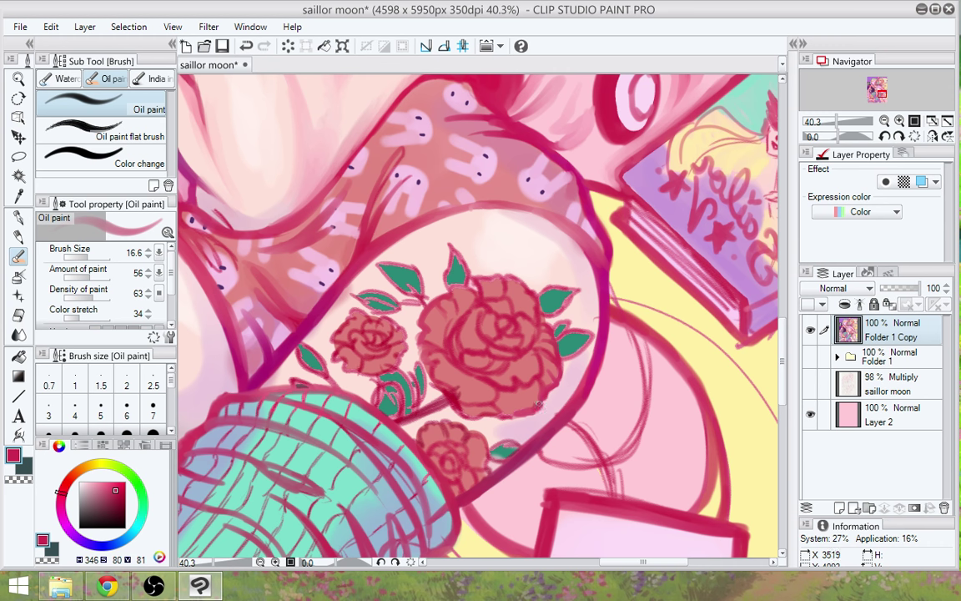
{"action": "mouse_move", "coordinate": [486, 369]}
{"action": "left_mouse_down"}
{"action": "mouse_move", "coordinate": [471, 347]}
{"action": "mouse_move", "coordinate": [459, 353]}
{"action": "mouse_move", "coordinate": [472, 377]}
{"action": "mouse_move", "coordinate": [451, 375]}
{"action": "mouse_move", "coordinate": [470, 372]}
{"action": "left_mouse_up"}
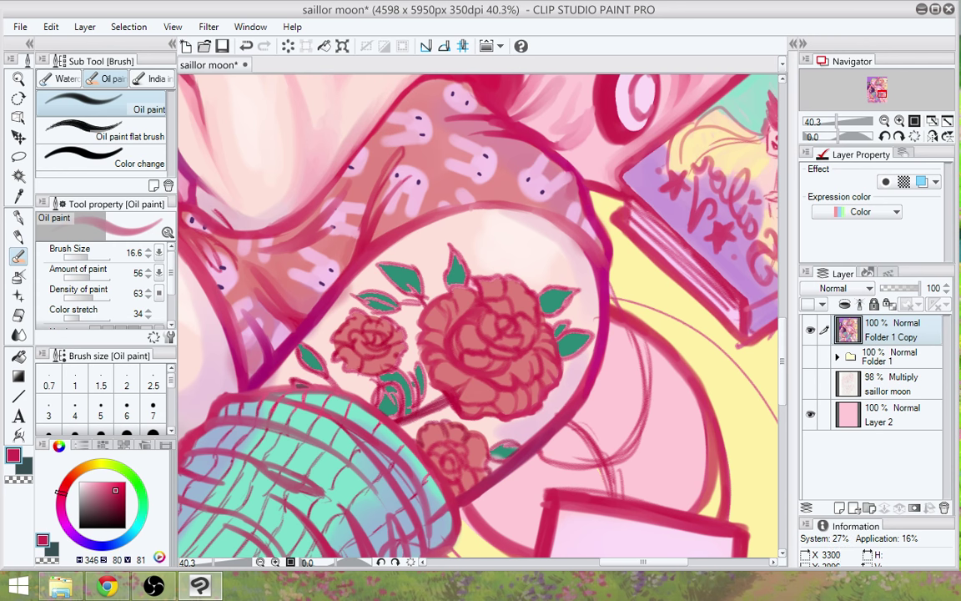
Refine the lower petals of the large rose with sampled salmon and crimson, undoing one stroke
{"action": "left_click", "coordinate": [476, 388], "text": "alt"}
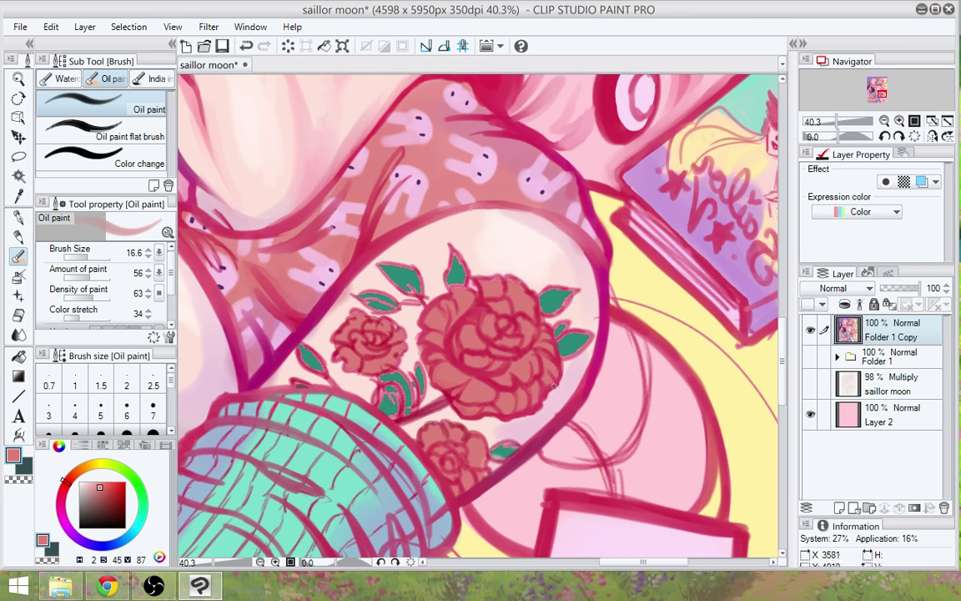
{"action": "key", "text": "ctrl+z"}
{"action": "left_click", "coordinate": [589, 385], "text": "alt"}
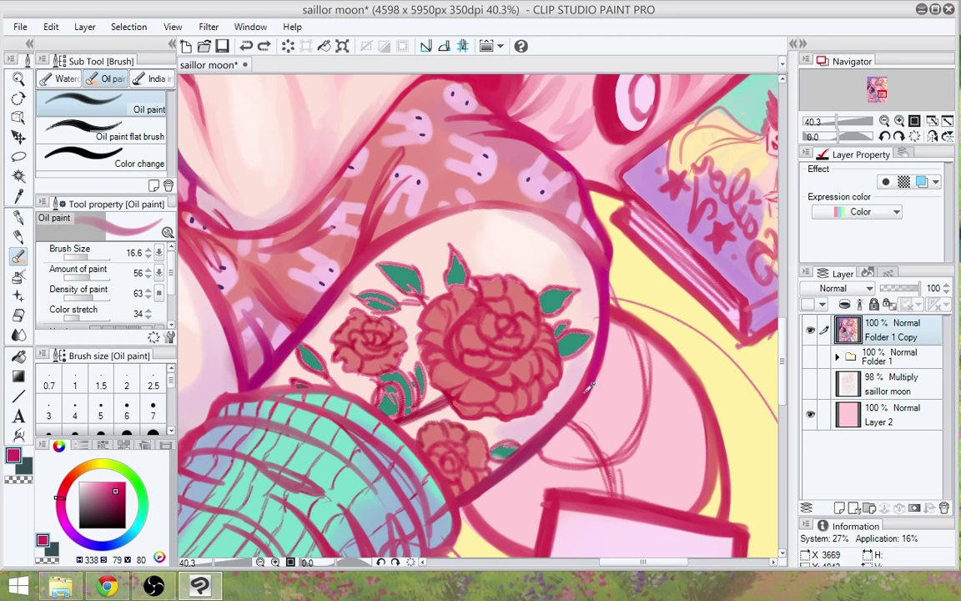
{"action": "left_click", "coordinate": [587, 387], "text": "alt"}
{"action": "left_click", "coordinate": [550, 353]}
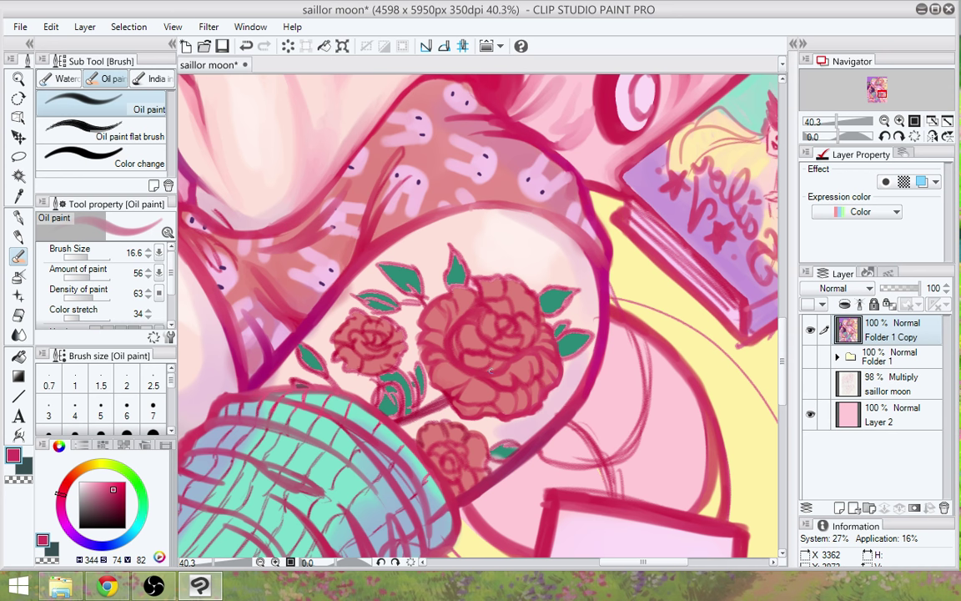
Define the large rose's upper petals in sampled crimson and clean up the adjoining leaf with sampled green and pale pink
{"action": "left_click", "coordinate": [472, 283], "text": "alt"}
{"action": "left_click_drag", "start_coordinate": [469, 284], "coordinate": [492, 282]}
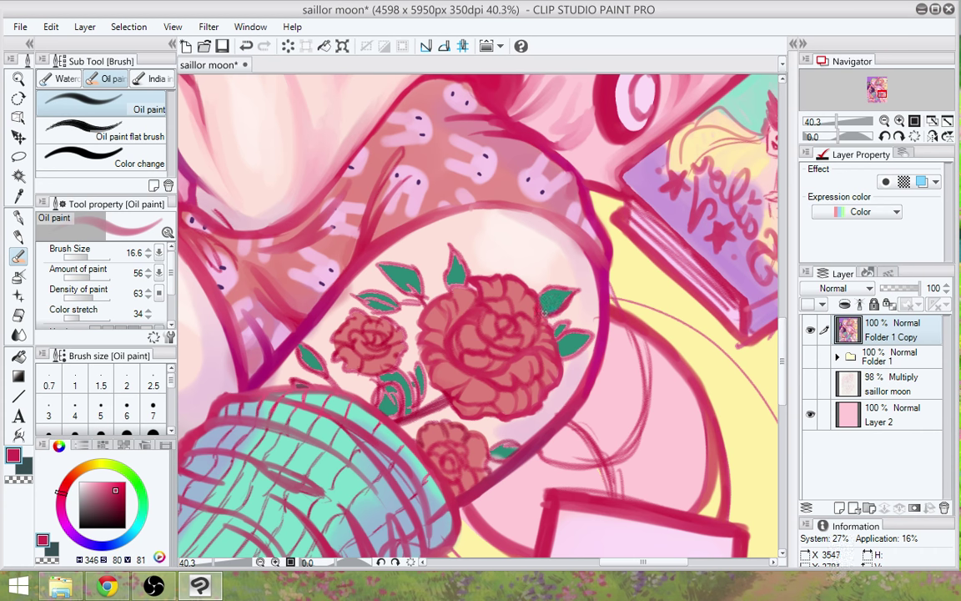
{"action": "left_click", "coordinate": [547, 306], "text": "alt"}
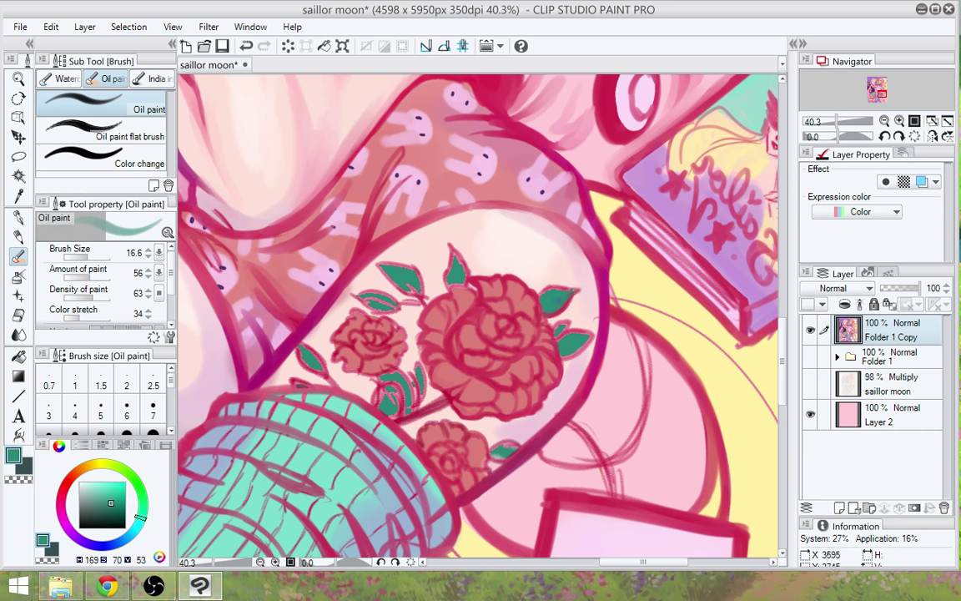
{"action": "left_click", "coordinate": [538, 286], "text": "alt"}
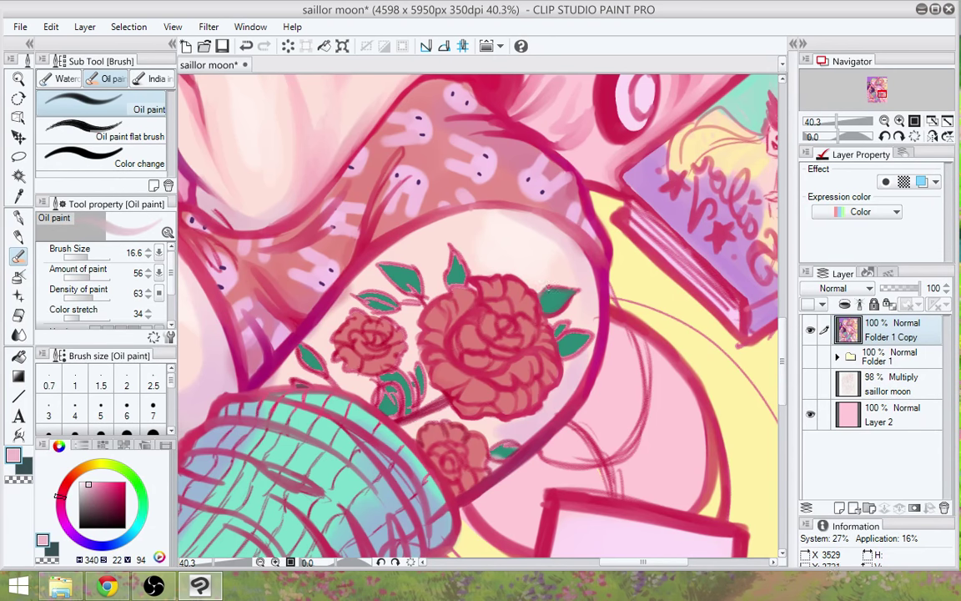
Outline the leaves beside the large rose in magenta, touch up their green fill, and clean the surrounding skin with sampled colors
{"action": "left_click", "coordinate": [592, 368], "text": "alt"}
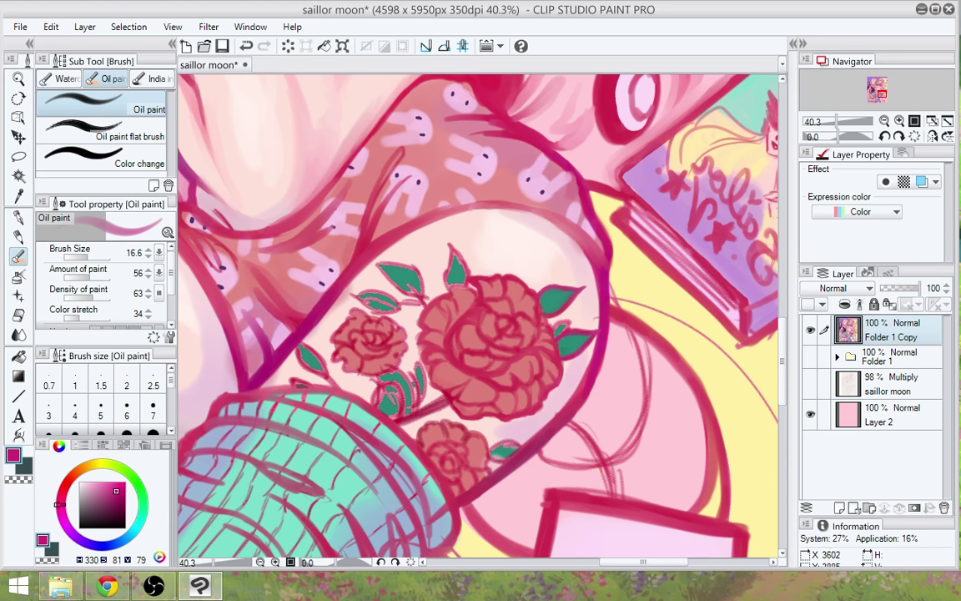
{"action": "left_click", "coordinate": [564, 342], "text": "alt"}
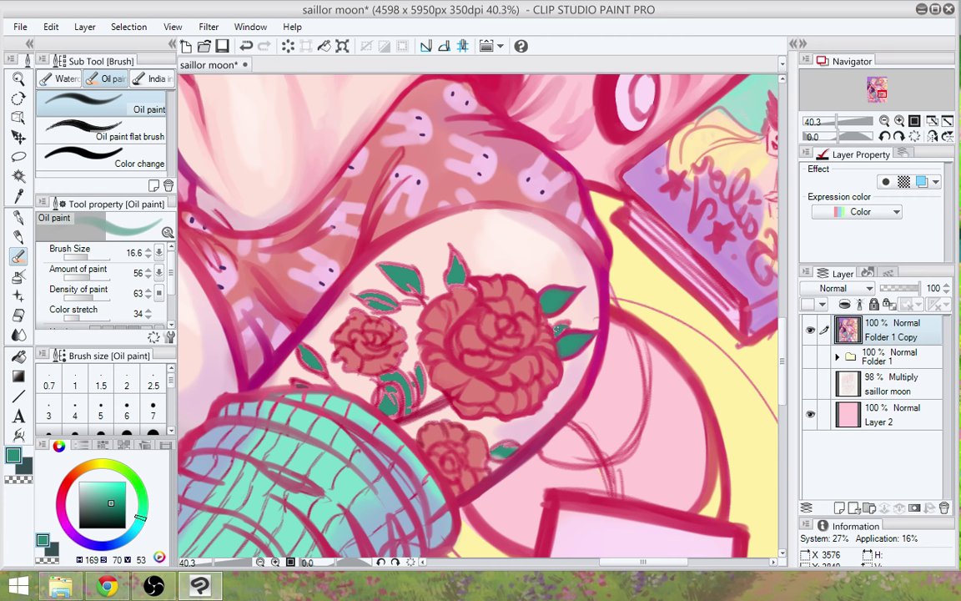
{"action": "left_click", "coordinate": [555, 329], "text": "alt"}
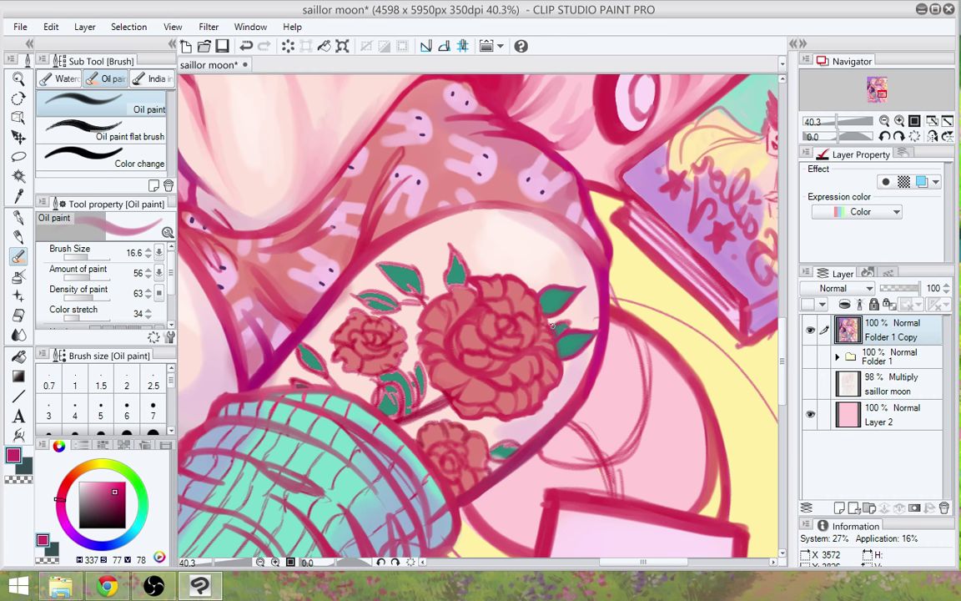
{"action": "left_click_drag", "start_coordinate": [552, 325], "coordinate": [572, 320]}
{"action": "left_click", "coordinate": [522, 277], "text": "alt"}
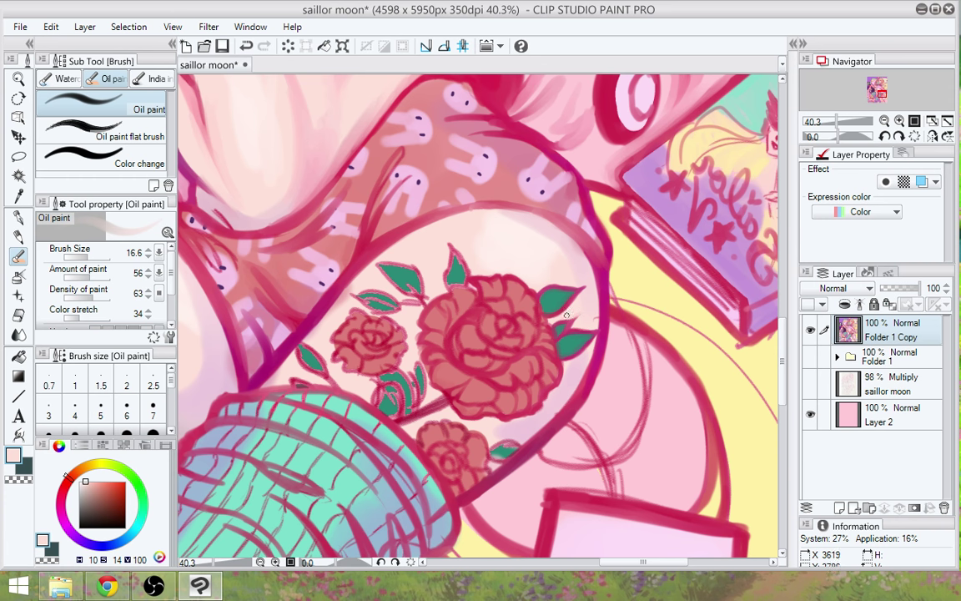
Repaint the pointed leaf above the large rose with a dark red outline, green fill and clean skin tone around it
{"action": "left_click", "coordinate": [496, 284], "text": "alt"}
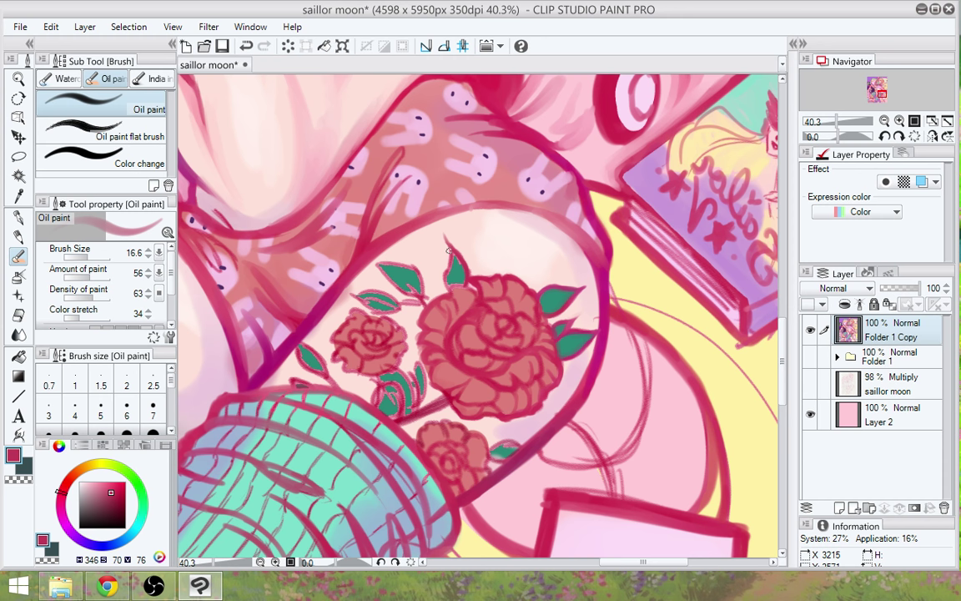
{"action": "left_click_drag", "start_coordinate": [447, 245], "coordinate": [452, 265]}
{"action": "left_click", "coordinate": [450, 268], "text": "alt"}
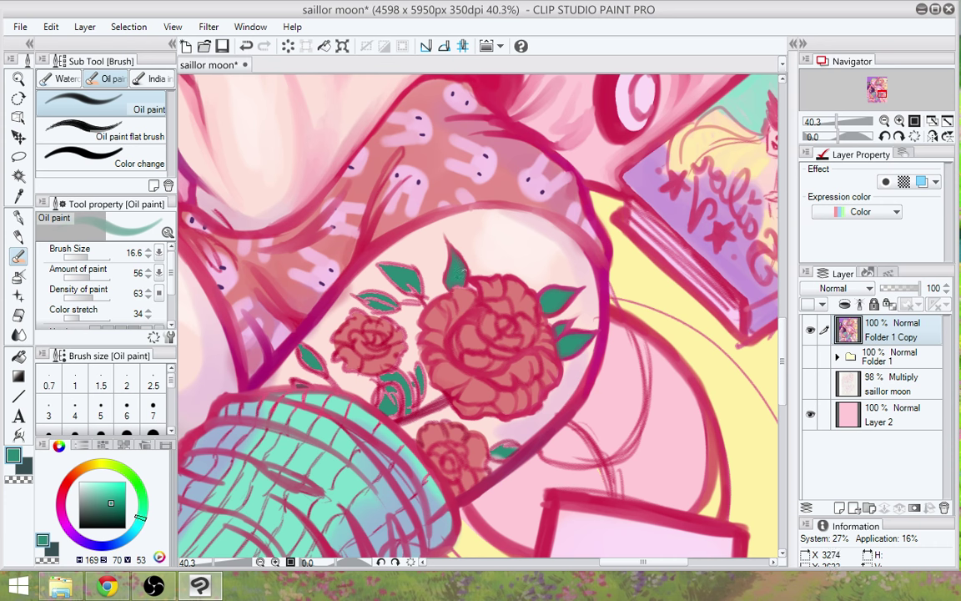
{"action": "left_click", "coordinate": [427, 239], "text": "alt"}
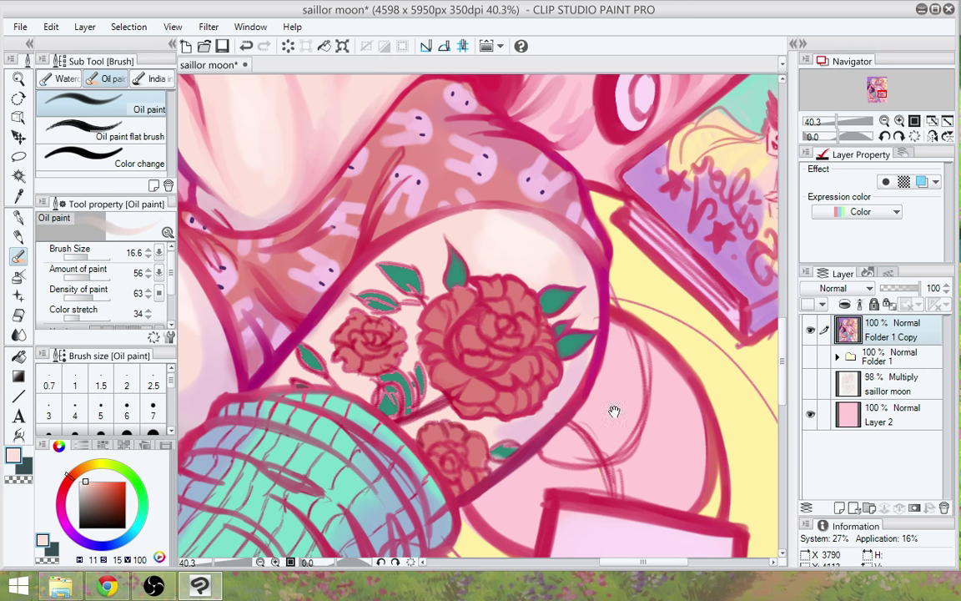
Strengthen the large rose's petal lines and outer contour with magenta and dark red sampled from the line art
{"action": "scroll", "coordinate": [617, 407], "scroll_direction": "up", "scroll_amount": 2}
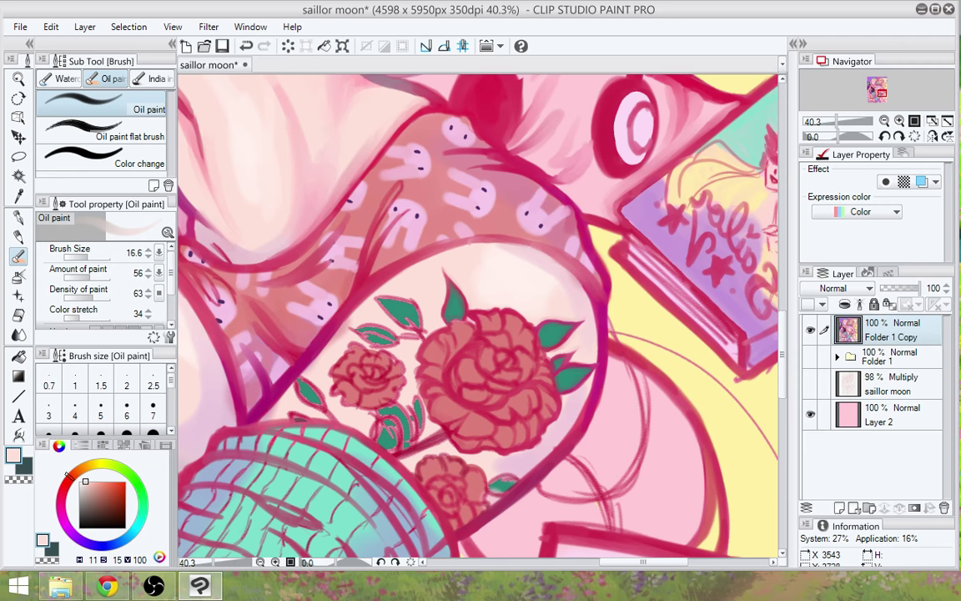
{"action": "left_click_drag", "start_coordinate": [459, 397], "coordinate": [536, 315]}
{"action": "scroll", "coordinate": [537, 314], "scroll_direction": "down", "scroll_amount": 2}
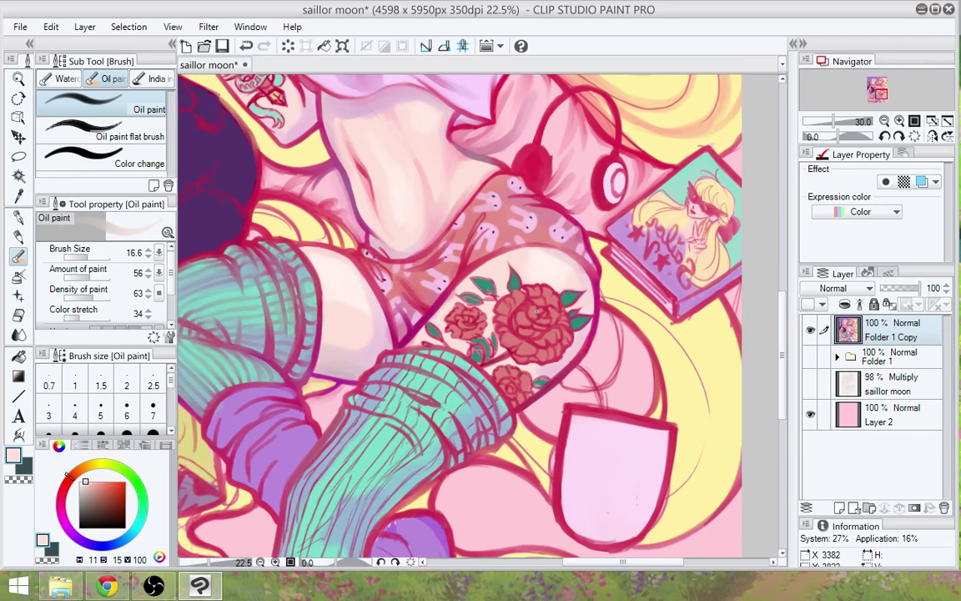
{"action": "scroll", "coordinate": [537, 311], "scroll_direction": "up", "scroll_amount": 2}
{"action": "left_click_drag", "start_coordinate": [455, 350], "coordinate": [468, 405]}
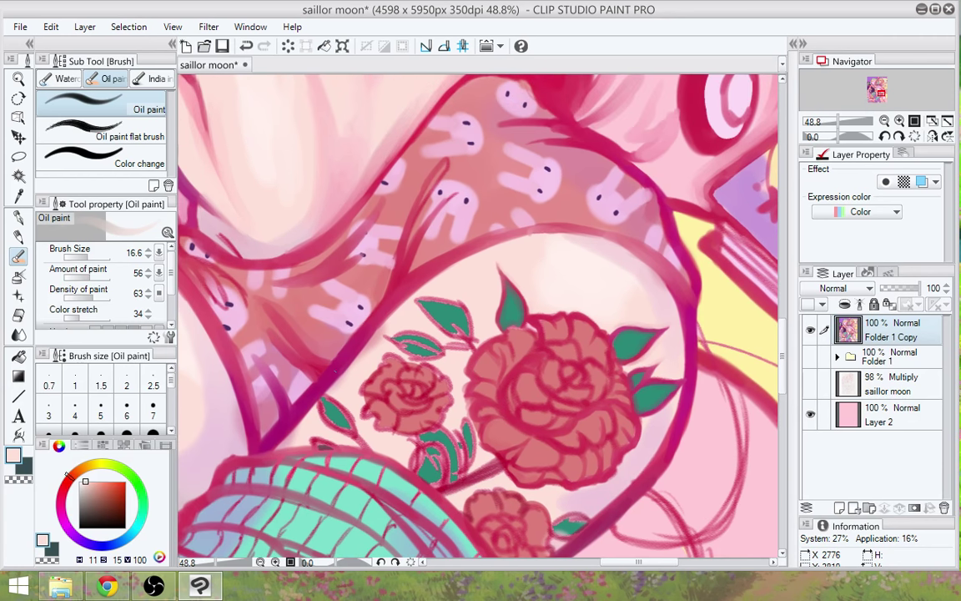
{"action": "key", "text": "ctrl+z"}
{"action": "left_click", "coordinate": [321, 380], "text": "alt"}
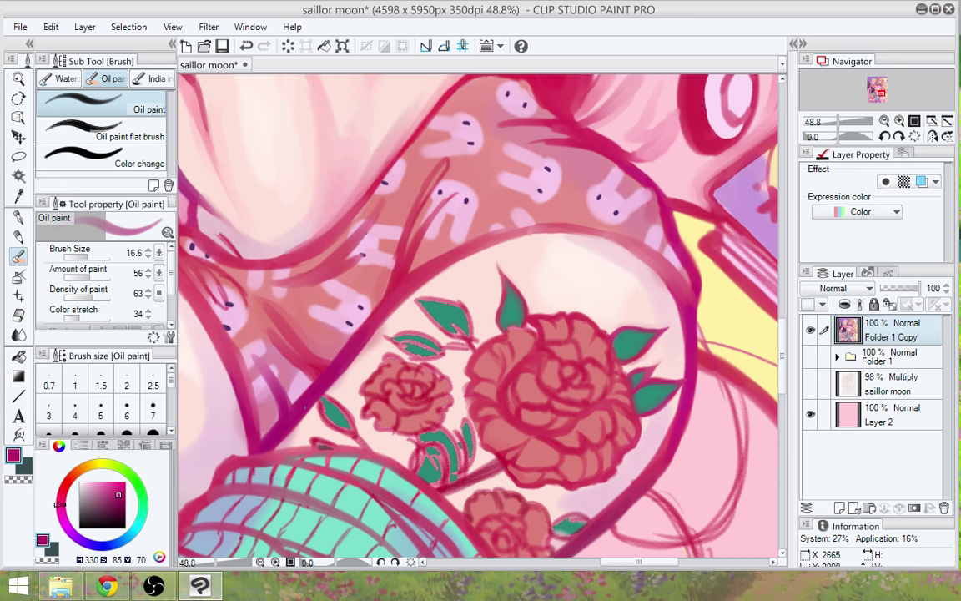
{"action": "left_click_drag", "start_coordinate": [637, 439], "coordinate": [598, 401]}
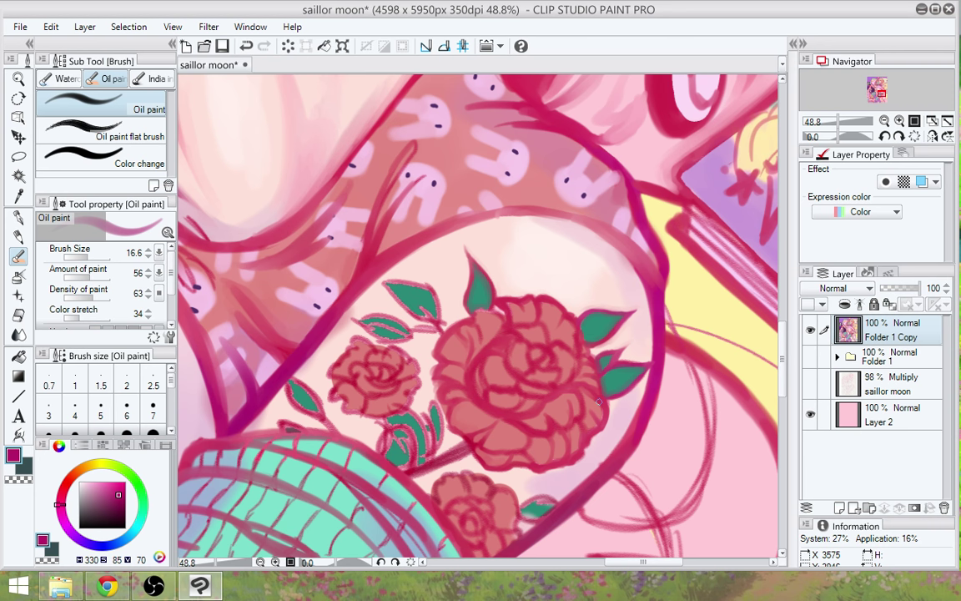
{"action": "left_click_drag", "start_coordinate": [472, 443], "coordinate": [500, 424]}
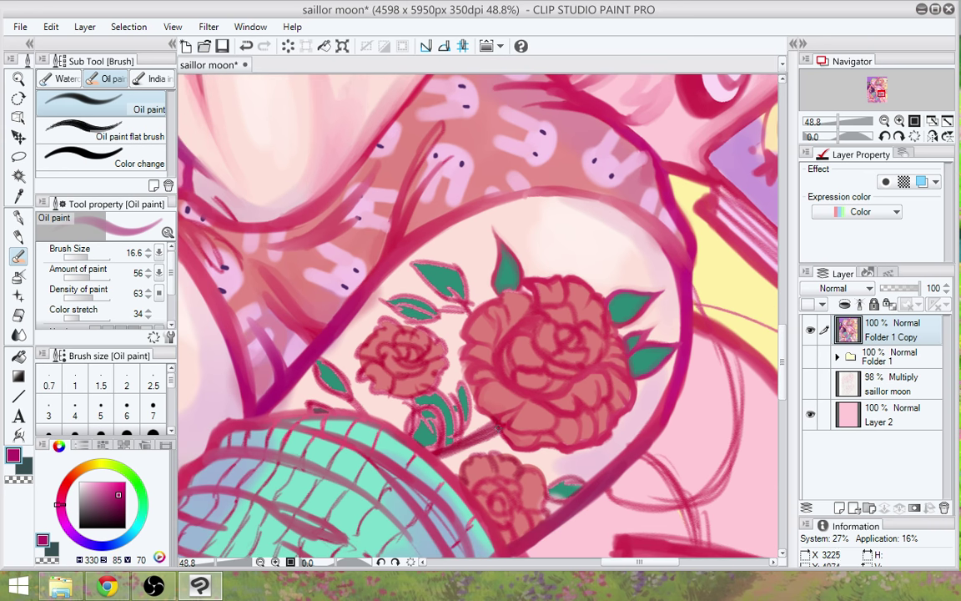
{"action": "left_click", "coordinate": [499, 425], "text": "alt"}
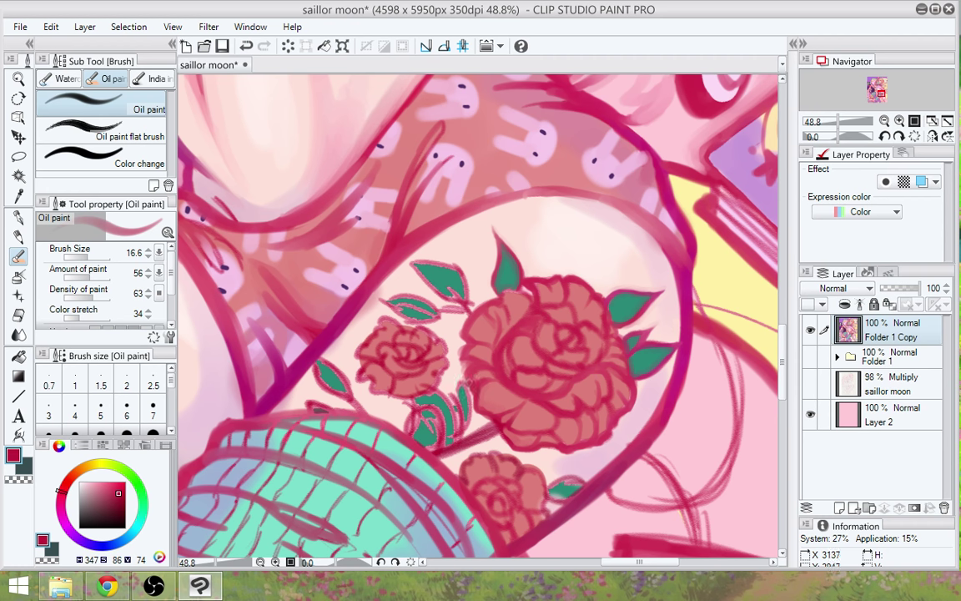
Refine the large rose's petals and ragged outer edge using sampled coral, dark red and skin tones
{"action": "left_click", "coordinate": [484, 374], "text": "alt"}
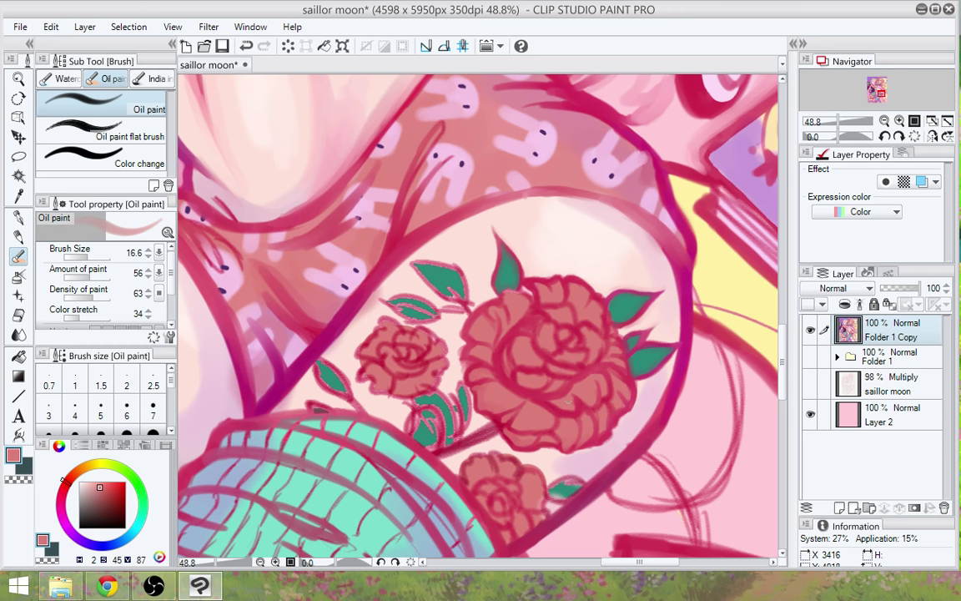
{"action": "left_click_drag", "start_coordinate": [533, 310], "coordinate": [580, 369]}
{"action": "left_click", "coordinate": [578, 367], "text": "alt"}
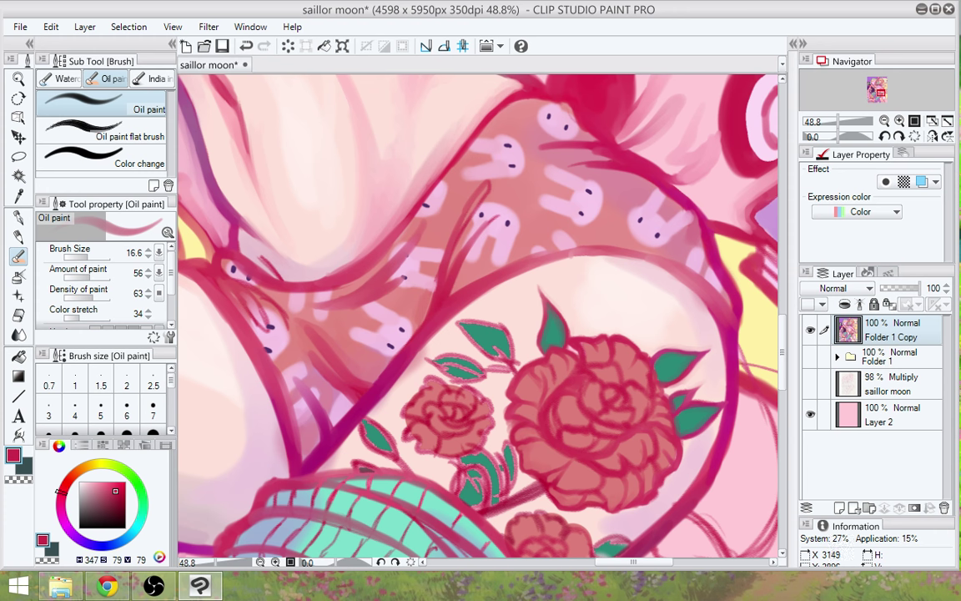
{"action": "left_click", "coordinate": [450, 387], "text": "alt"}
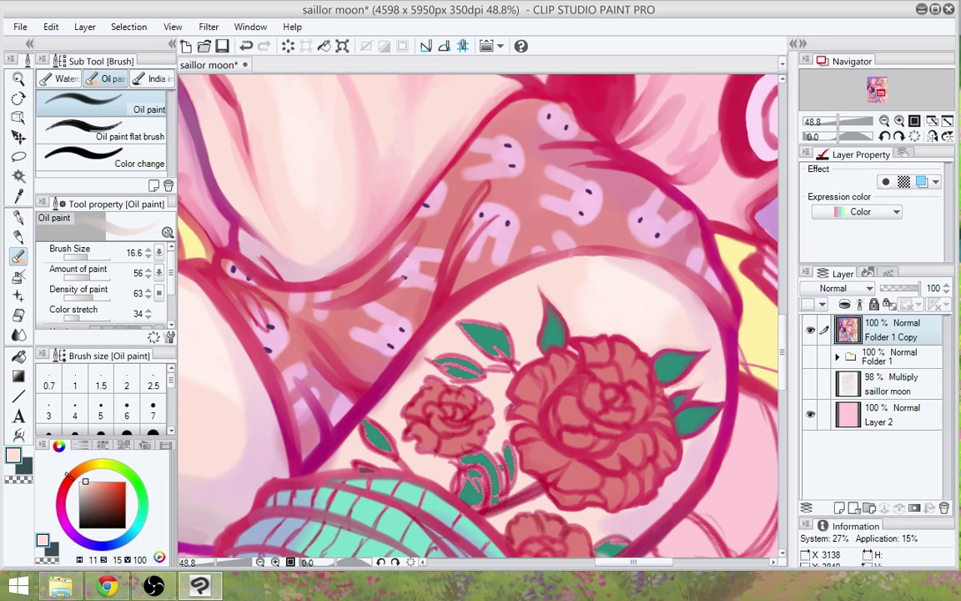
{"action": "left_click_drag", "start_coordinate": [619, 405], "coordinate": [622, 377]}
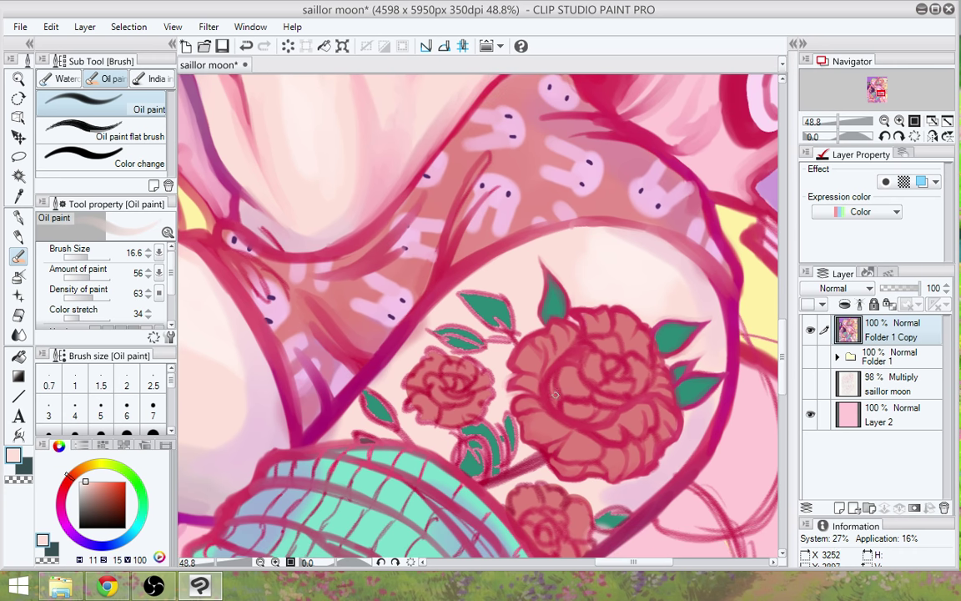
{"action": "left_click", "coordinate": [499, 355], "text": "alt"}
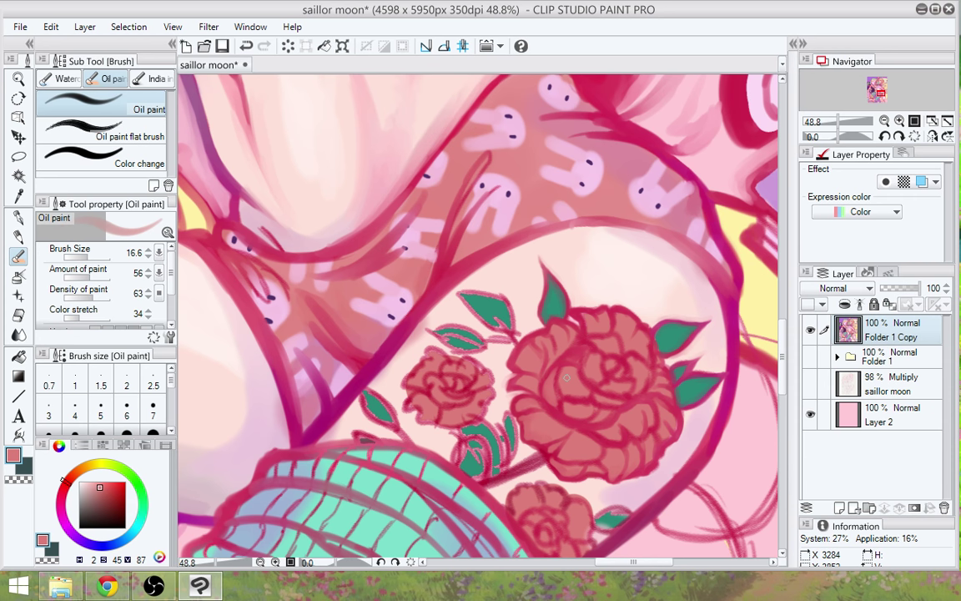
{"action": "left_click", "coordinate": [501, 378], "text": "alt"}
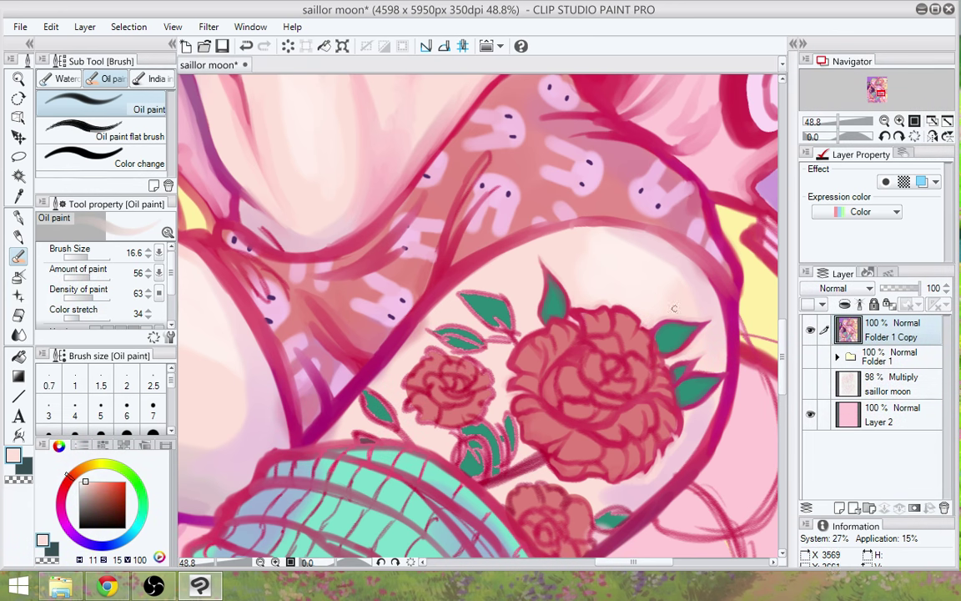
{"action": "mouse_move", "coordinate": [664, 453]}
{"action": "left_mouse_down"}
{"action": "mouse_move", "coordinate": [696, 391]}
{"action": "mouse_move", "coordinate": [639, 438]}
{"action": "mouse_move", "coordinate": [697, 410]}
{"action": "left_mouse_up"}
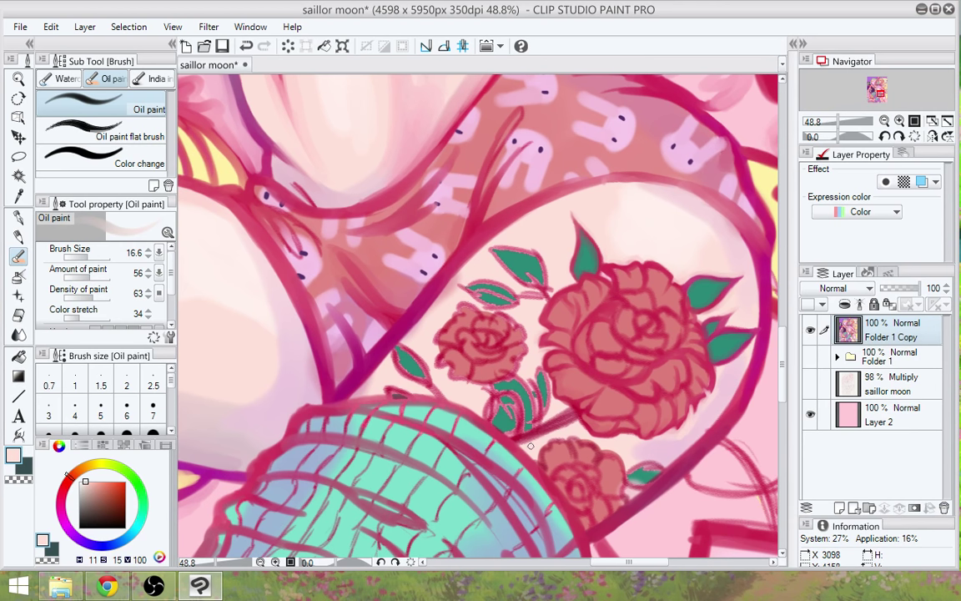
Redraw the stem below the large rose in dark red, add a short side branch, and clean its edges with skin tone
{"action": "left_click", "coordinate": [584, 406], "text": "alt"}
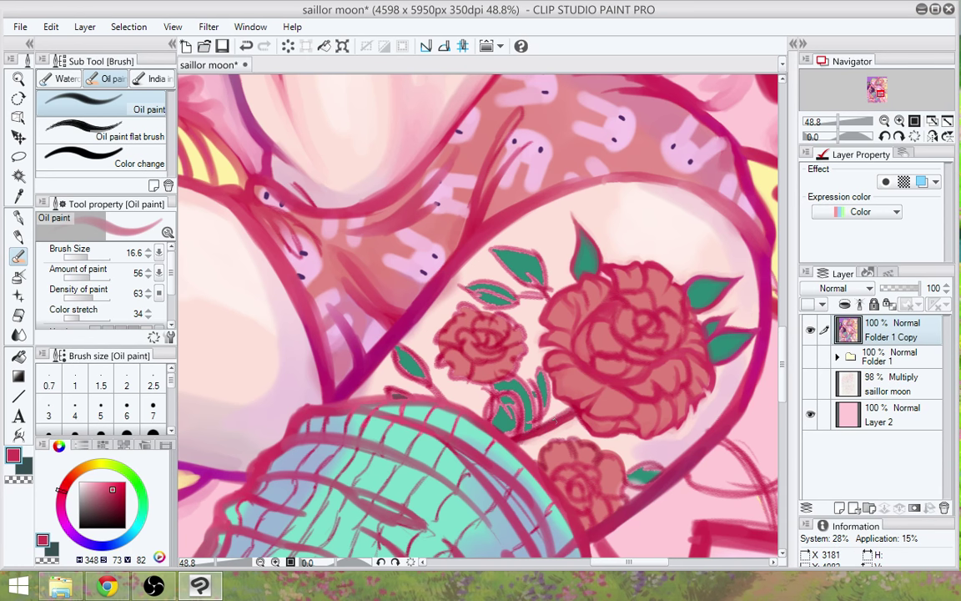
{"action": "left_click", "coordinate": [559, 409], "text": "alt"}
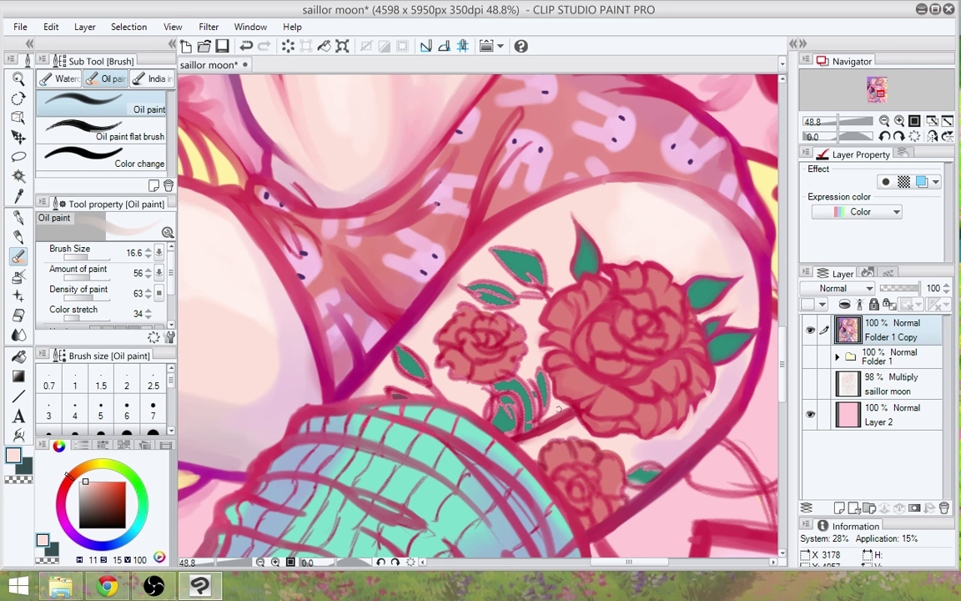
{"action": "left_click_drag", "start_coordinate": [559, 409], "coordinate": [542, 423]}
{"action": "left_click", "coordinate": [569, 411], "text": "alt"}
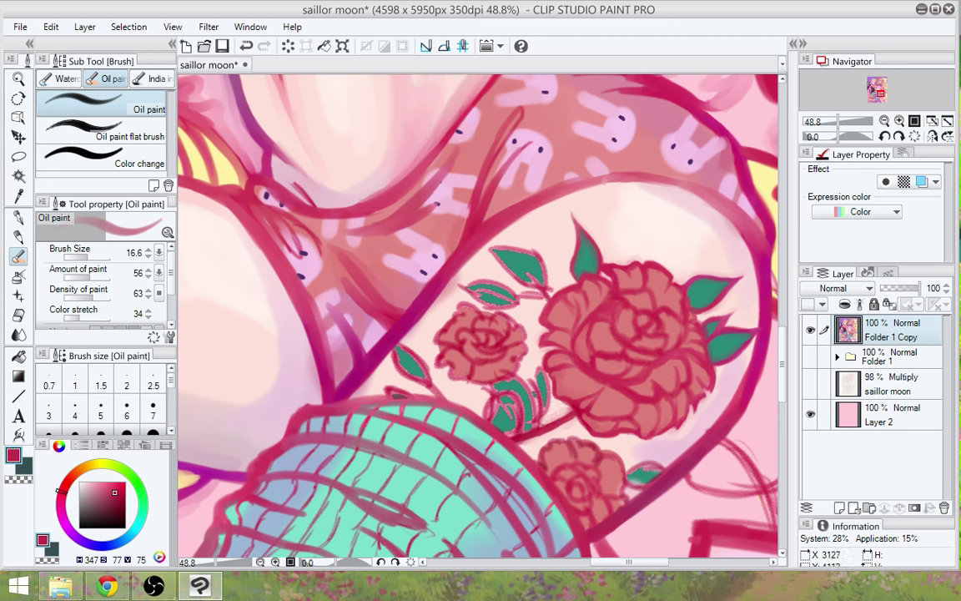
{"action": "left_click_drag", "start_coordinate": [571, 410], "coordinate": [551, 421]}
{"action": "left_click_drag", "start_coordinate": [541, 426], "coordinate": [560, 397]}
Redefine the small rose's petals and scalloped outline with sampled coral and dark red, trimming its edges with skin tone
{"action": "scroll", "coordinate": [501, 317], "scroll_direction": "up", "scroll_amount": 1}
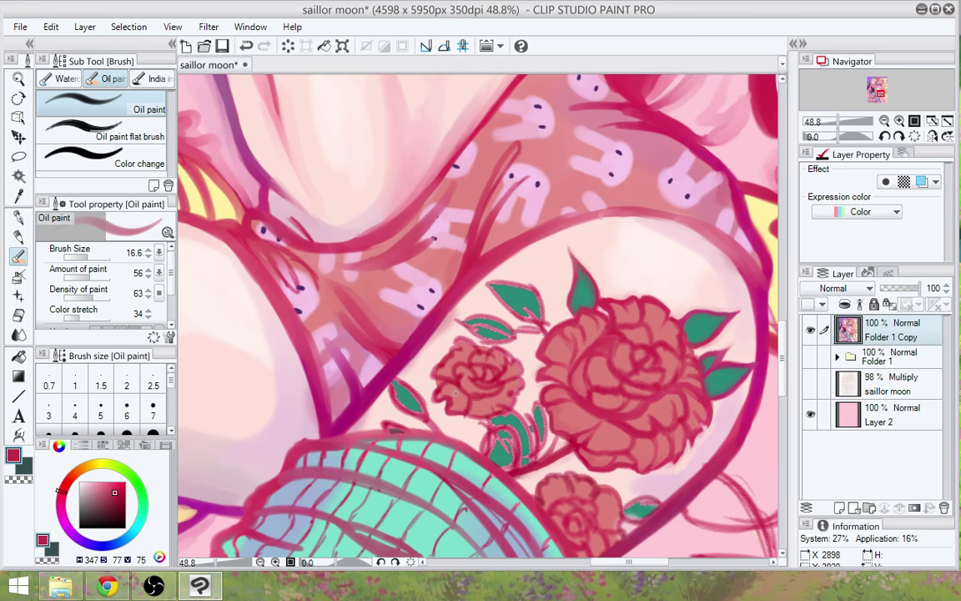
{"action": "left_click", "coordinate": [405, 359], "text": "alt"}
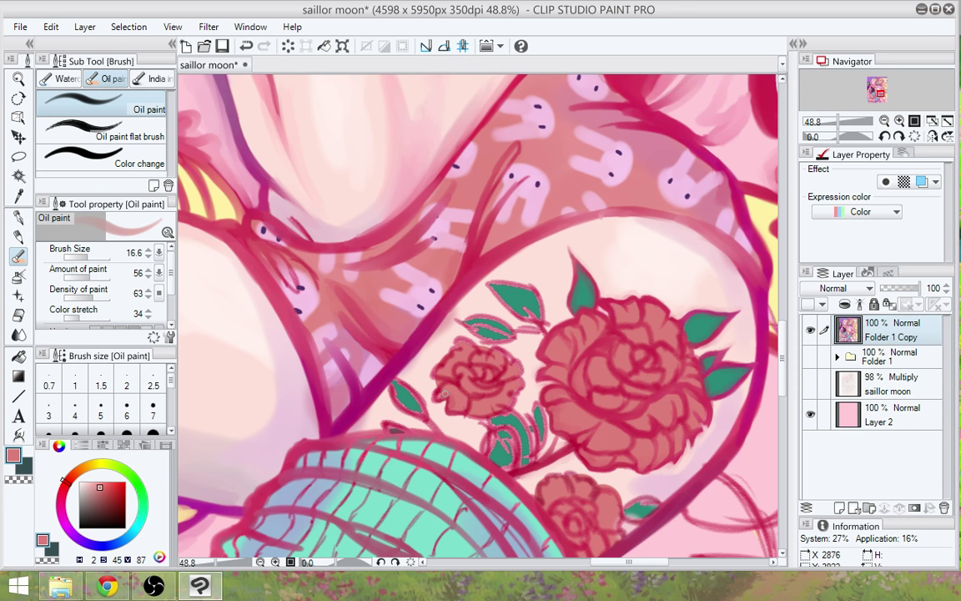
{"action": "left_click_drag", "start_coordinate": [437, 394], "coordinate": [439, 390]}
{"action": "left_click", "coordinate": [413, 346], "text": "alt"}
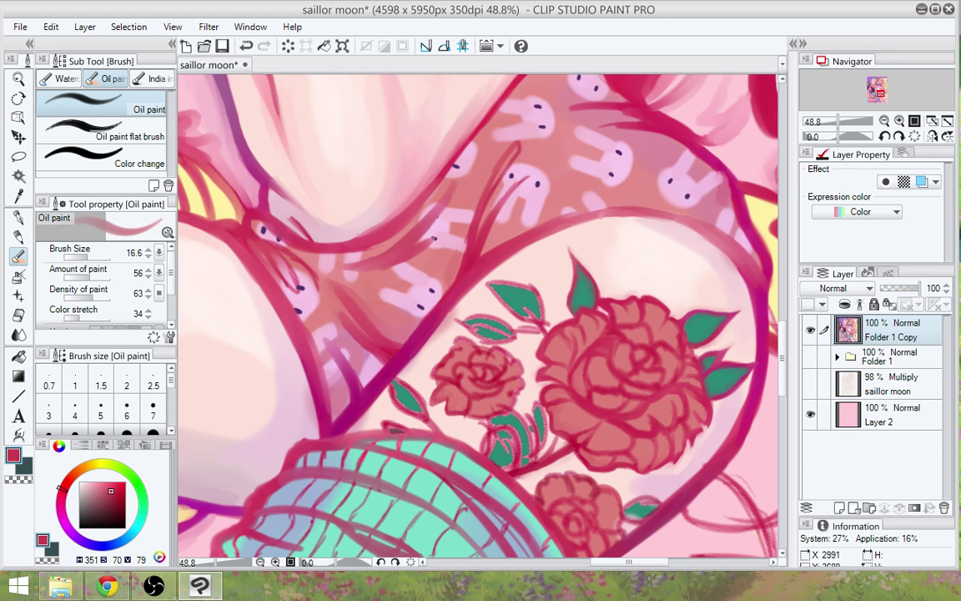
{"action": "left_click", "coordinate": [402, 345], "text": "alt"}
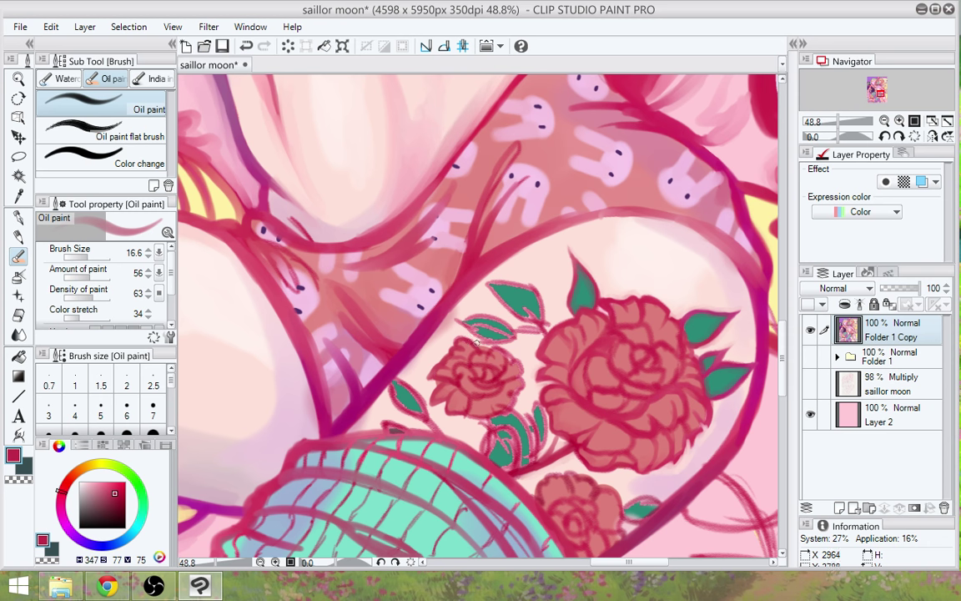
{"action": "left_click", "coordinate": [442, 314], "text": "alt"}
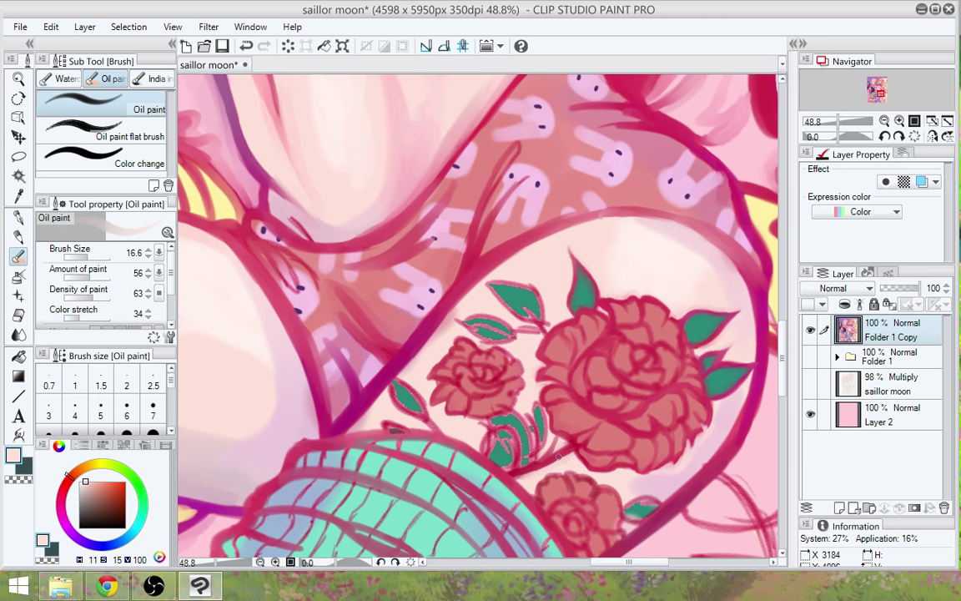
{"action": "left_click", "coordinate": [503, 410], "text": "alt"}
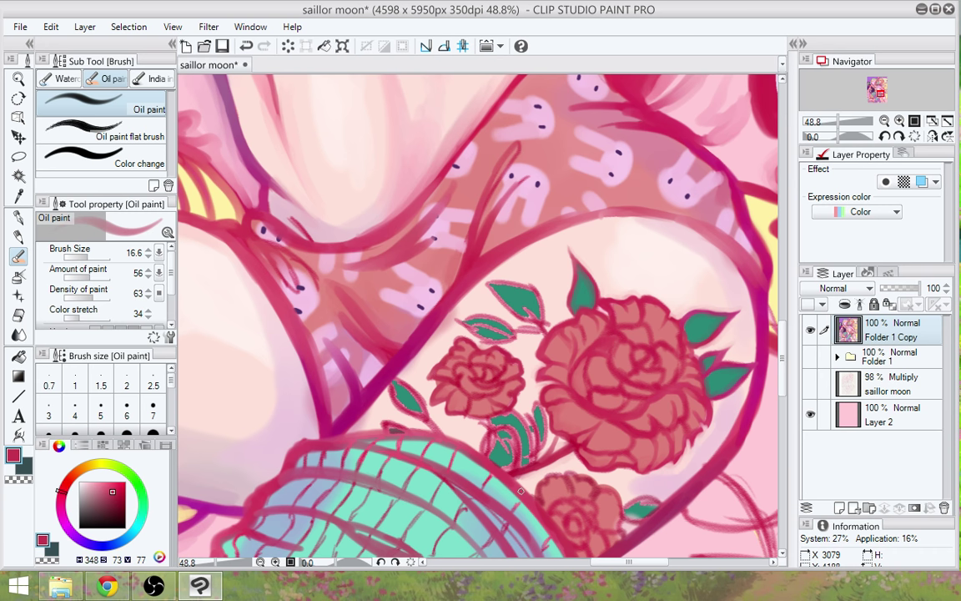
Repaint the narrow leaf between the two upper roses in sampled green and edge it with dark red
{"action": "left_click_drag", "start_coordinate": [536, 440], "coordinate": [532, 388]}
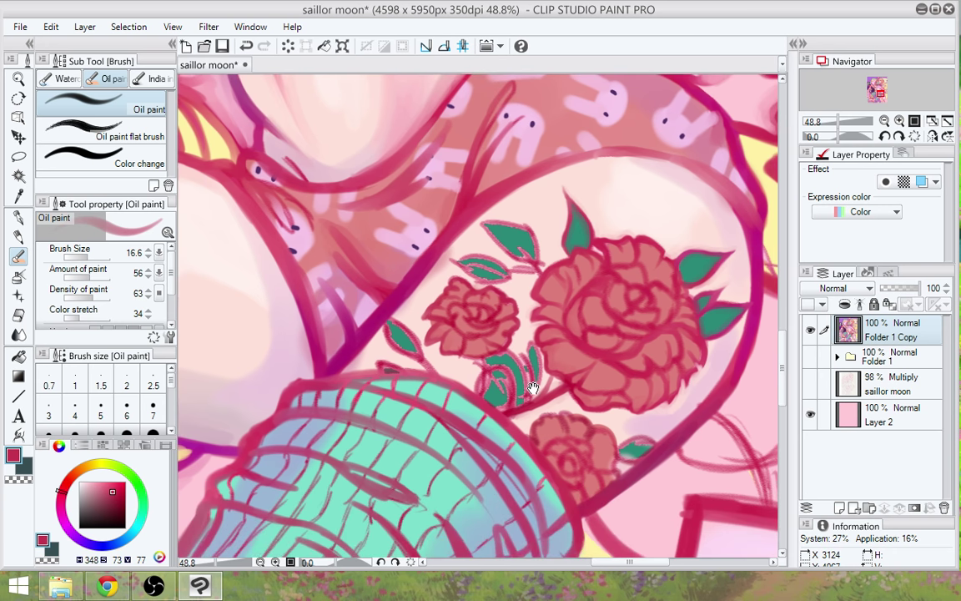
{"action": "left_click", "coordinate": [531, 383], "text": "alt"}
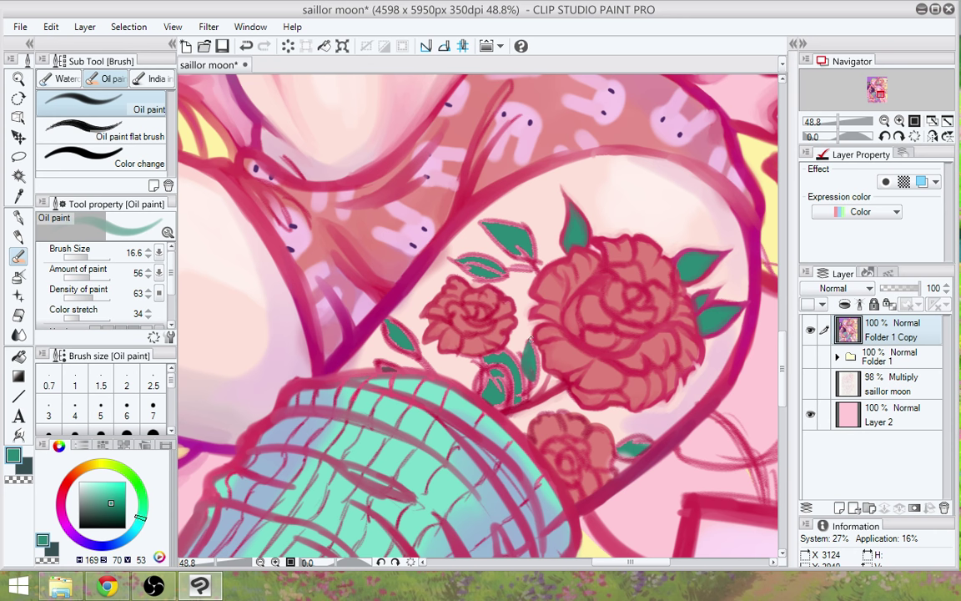
{"action": "left_click", "coordinate": [489, 355], "text": "alt"}
{"action": "mouse_move", "coordinate": [531, 359]}
{"action": "left_mouse_down"}
{"action": "mouse_move", "coordinate": [530, 338]}
{"action": "mouse_move", "coordinate": [536, 389]}
{"action": "mouse_move", "coordinate": [519, 364]}
{"action": "left_mouse_up"}
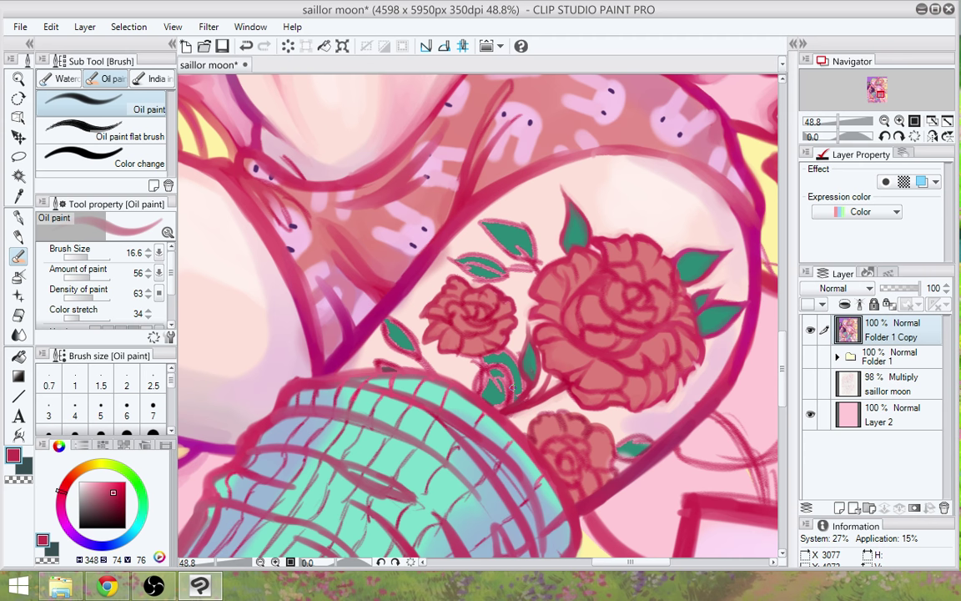
Paint over the sketchy lines of the leaf below the small rose with skin tone and dark red, and fill it with solid green
{"action": "mouse_move", "coordinate": [599, 447]}
{"action": "left_mouse_down"}
{"action": "mouse_move", "coordinate": [597, 392]}
{"action": "mouse_move", "coordinate": [577, 459]}
{"action": "left_mouse_up"}
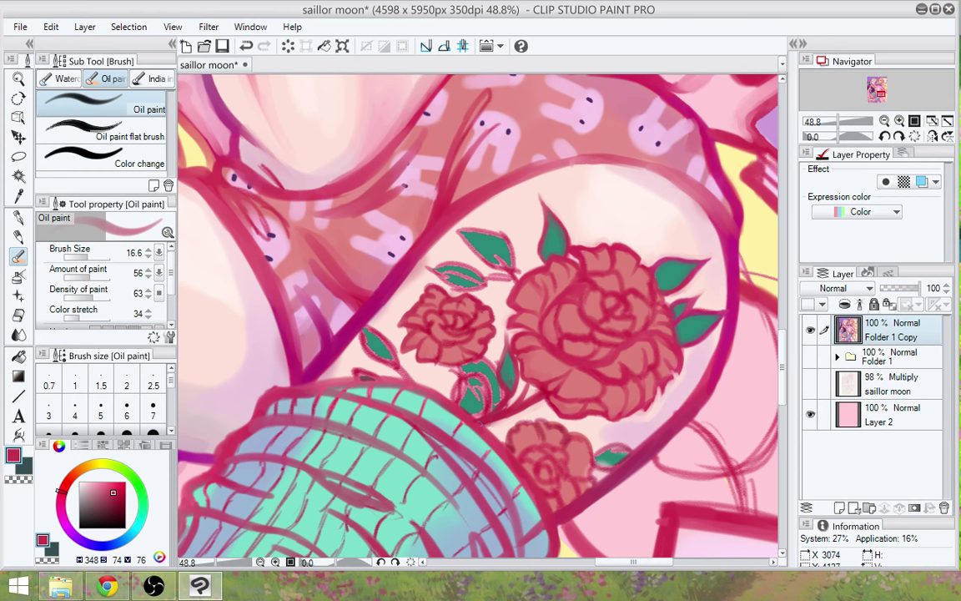
{"action": "left_click_drag", "start_coordinate": [435, 382], "coordinate": [503, 460]}
{"action": "left_click", "coordinate": [443, 357], "text": "alt"}
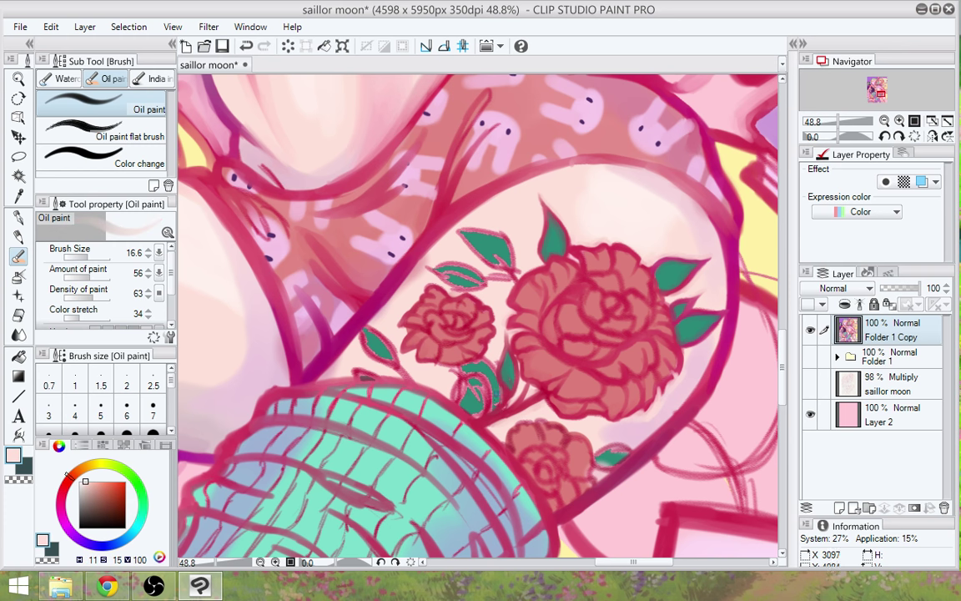
{"action": "mouse_move", "coordinate": [450, 354]}
{"action": "left_mouse_down"}
{"action": "mouse_move", "coordinate": [448, 365]}
{"action": "mouse_move", "coordinate": [447, 346]}
{"action": "mouse_move", "coordinate": [442, 367]}
{"action": "left_mouse_up"}
{"action": "left_click_drag", "start_coordinate": [491, 407], "coordinate": [499, 384]}
{"action": "left_click", "coordinate": [443, 376], "text": "alt"}
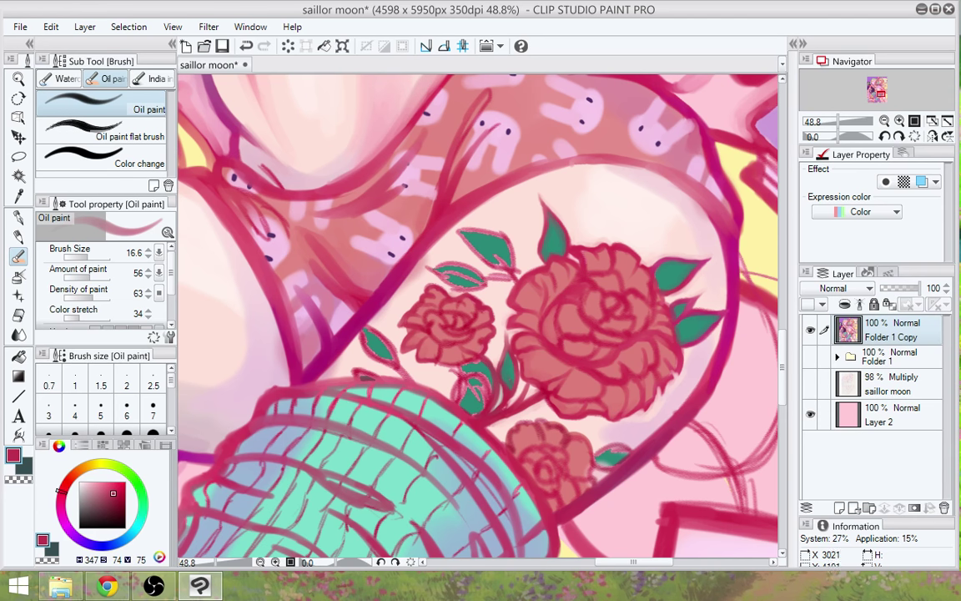
{"action": "left_click", "coordinate": [493, 395], "text": "alt"}
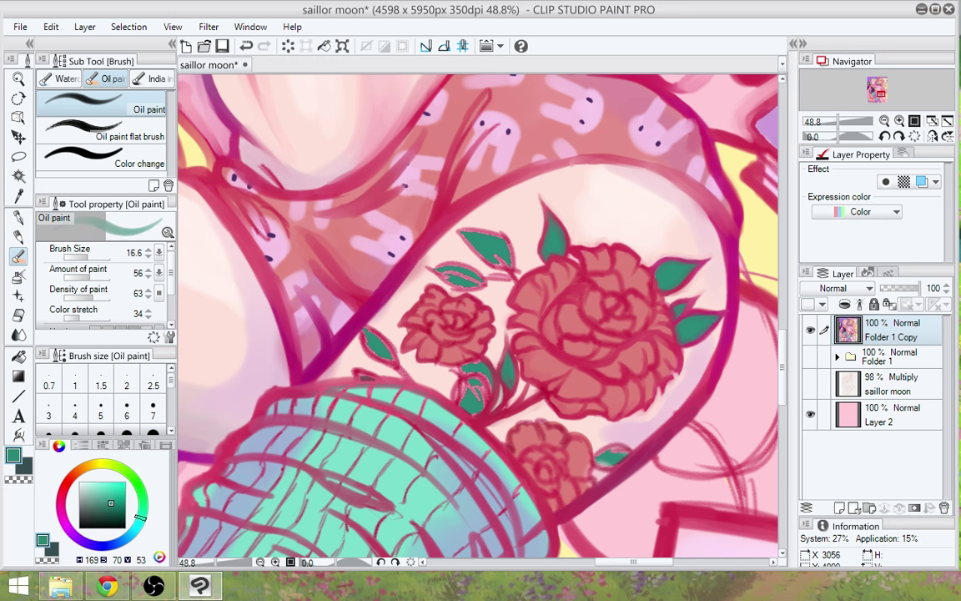
{"action": "mouse_move", "coordinate": [482, 400]}
{"action": "left_mouse_down"}
{"action": "mouse_move", "coordinate": [486, 378]}
{"action": "mouse_move", "coordinate": [481, 405]}
{"action": "mouse_move", "coordinate": [489, 389]}
{"action": "mouse_move", "coordinate": [477, 395]}
{"action": "mouse_move", "coordinate": [471, 372]}
{"action": "left_mouse_up"}
Outline the leaf below the small rose in sampled dark red and clean the gap beside the stem with skin tone
{"action": "left_click", "coordinate": [481, 420], "text": "alt"}
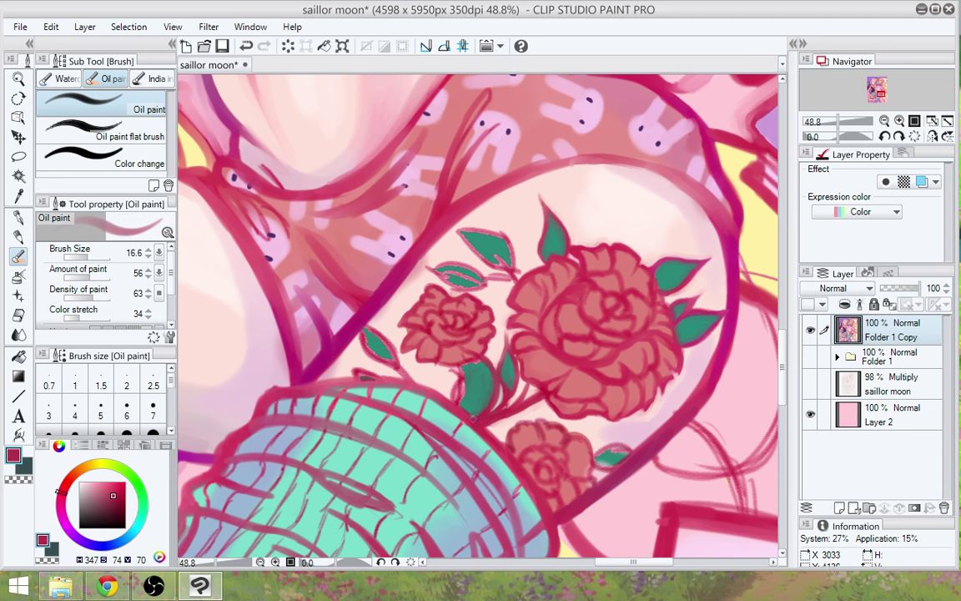
{"action": "left_click_drag", "start_coordinate": [469, 416], "coordinate": [458, 387]}
{"action": "left_click_drag", "start_coordinate": [418, 336], "coordinate": [413, 326]}
{"action": "mouse_move", "coordinate": [464, 365]}
{"action": "left_mouse_down"}
{"action": "mouse_move", "coordinate": [485, 367]}
{"action": "mouse_move", "coordinate": [458, 397]}
{"action": "left_mouse_up"}
{"action": "left_click", "coordinate": [450, 383], "text": "alt"}
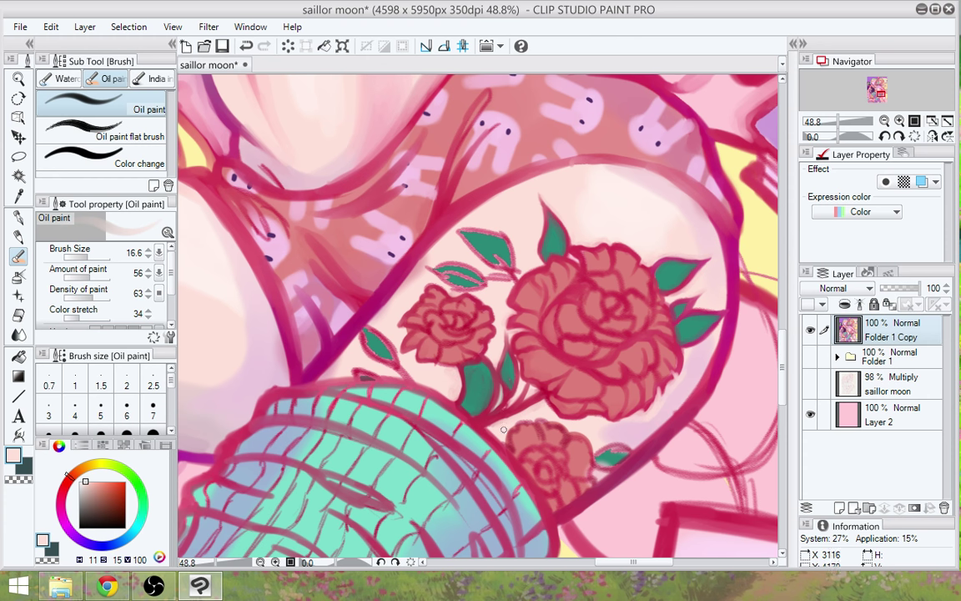
{"action": "mouse_move", "coordinate": [501, 428]}
{"action": "left_mouse_down"}
{"action": "mouse_move", "coordinate": [499, 385]}
{"action": "mouse_move", "coordinate": [472, 413]}
{"action": "mouse_move", "coordinate": [477, 415]}
{"action": "left_mouse_up"}
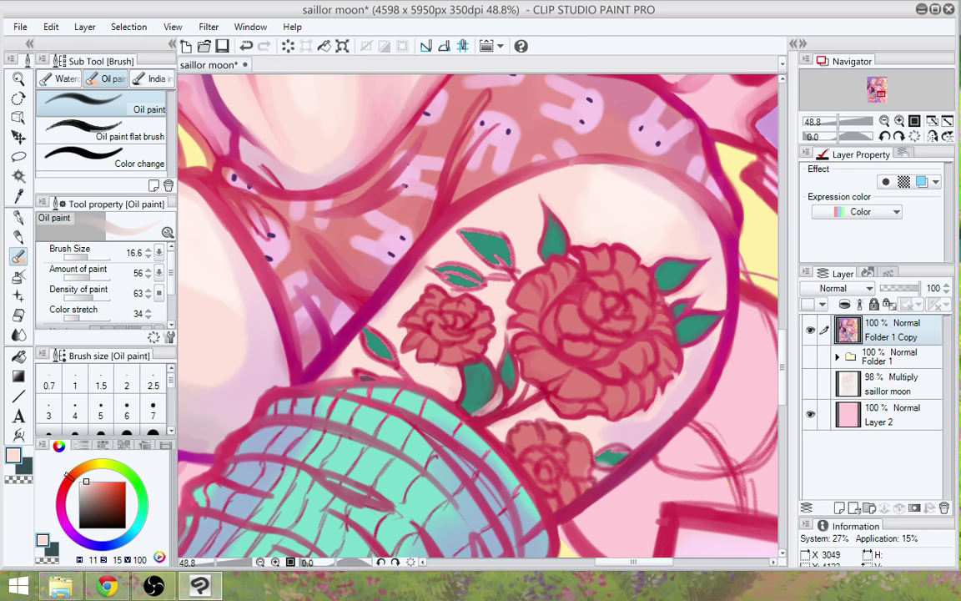
{"action": "left_click", "coordinate": [482, 408], "text": "alt"}
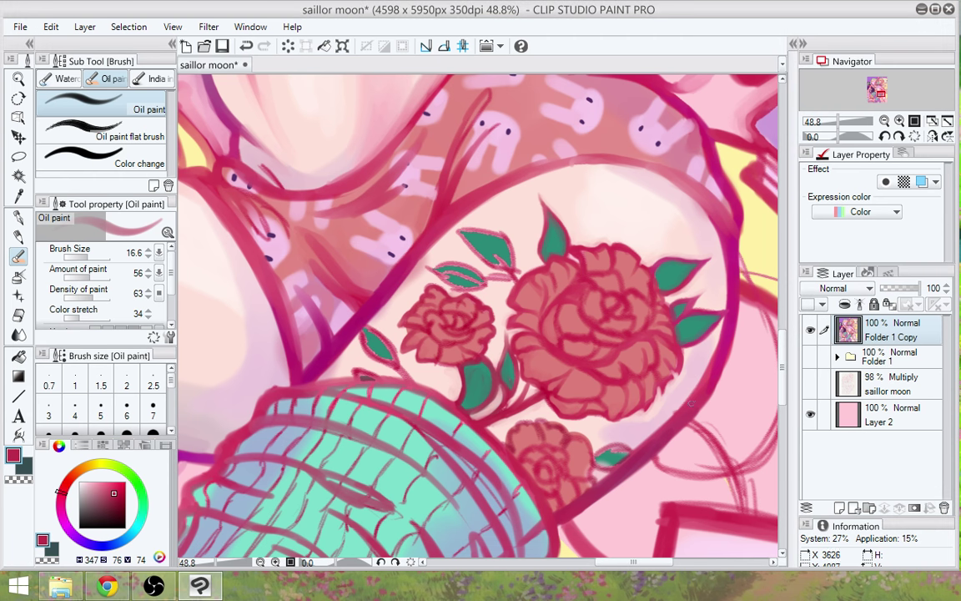
{"action": "key", "text": "ctrl+z"}
{"action": "left_click_drag", "start_coordinate": [711, 377], "coordinate": [684, 422]}
{"action": "key", "text": "ctrl+z"}
Repaint the thigh's lower outer contour down to the sock with sampled magenta tones and a brush size of 43.3
{"action": "left_click", "coordinate": [709, 377], "text": "alt"}
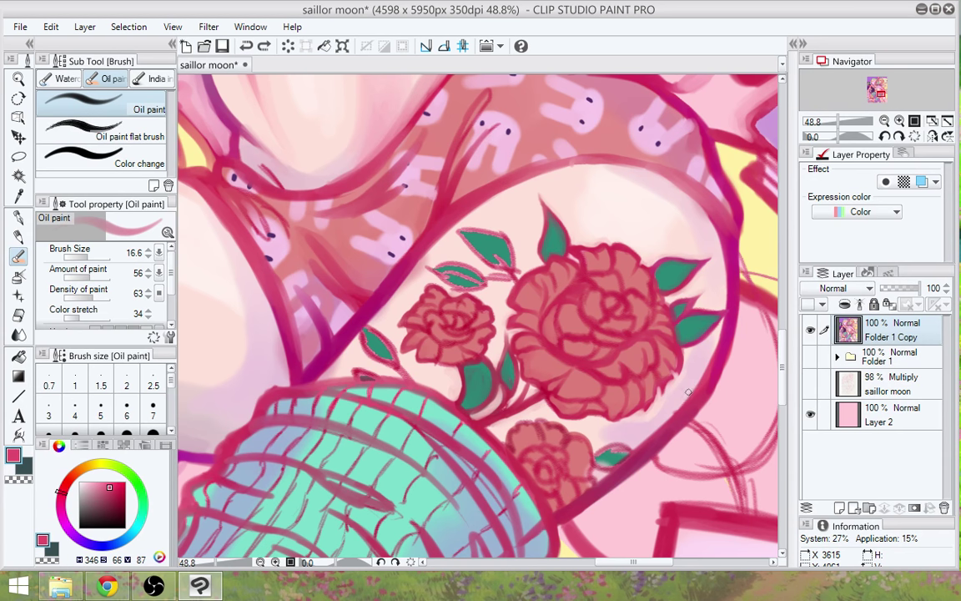
{"action": "left_click_drag", "start_coordinate": [632, 347], "coordinate": [641, 328]}
{"action": "left_click", "coordinate": [92, 257]}
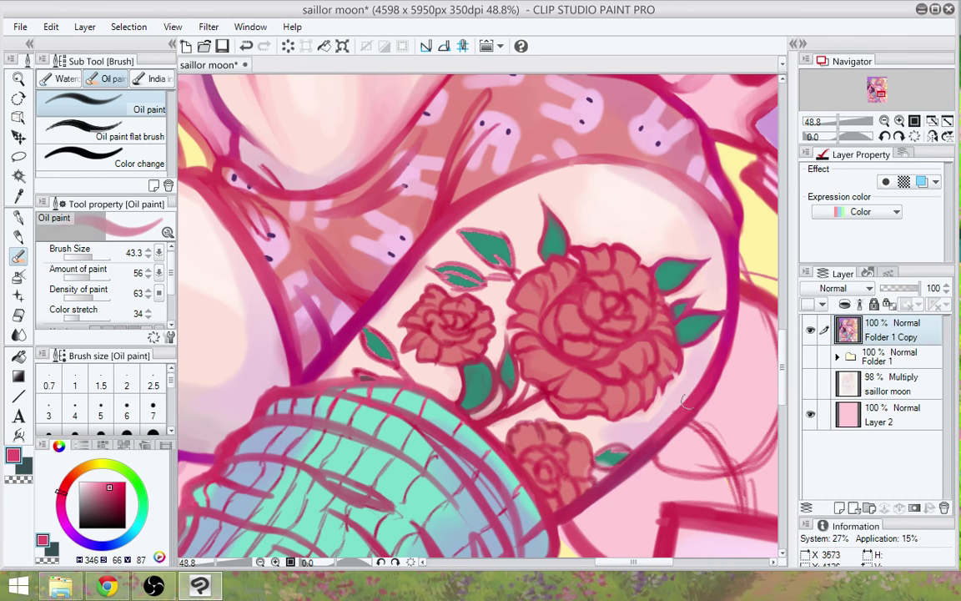
{"action": "left_click", "coordinate": [633, 452], "text": "alt"}
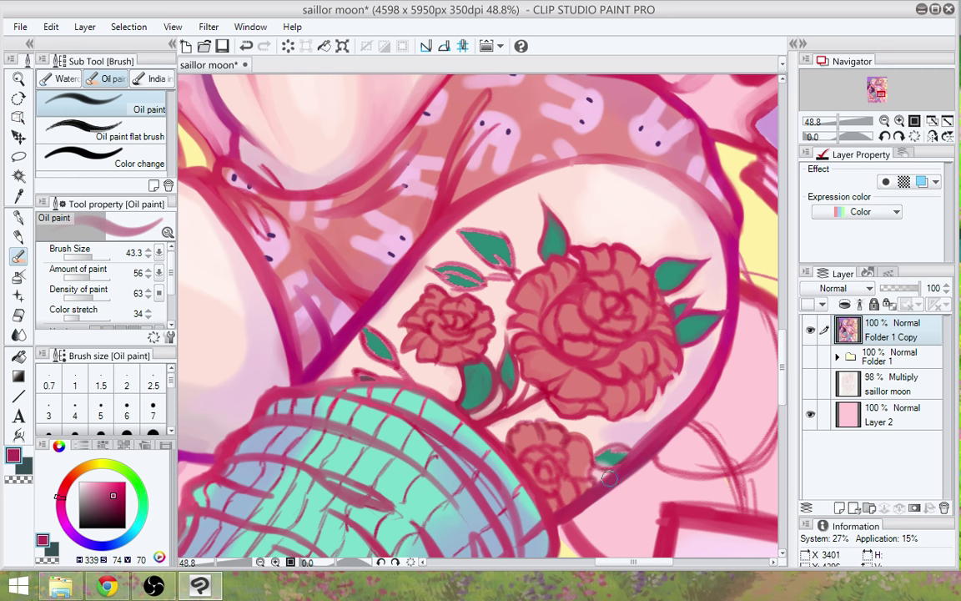
{"action": "mouse_move", "coordinate": [658, 431]}
{"action": "left_mouse_down"}
{"action": "mouse_move", "coordinate": [602, 475]}
{"action": "mouse_move", "coordinate": [684, 411]}
{"action": "mouse_move", "coordinate": [634, 447]}
{"action": "mouse_move", "coordinate": [674, 424]}
{"action": "left_mouse_up"}
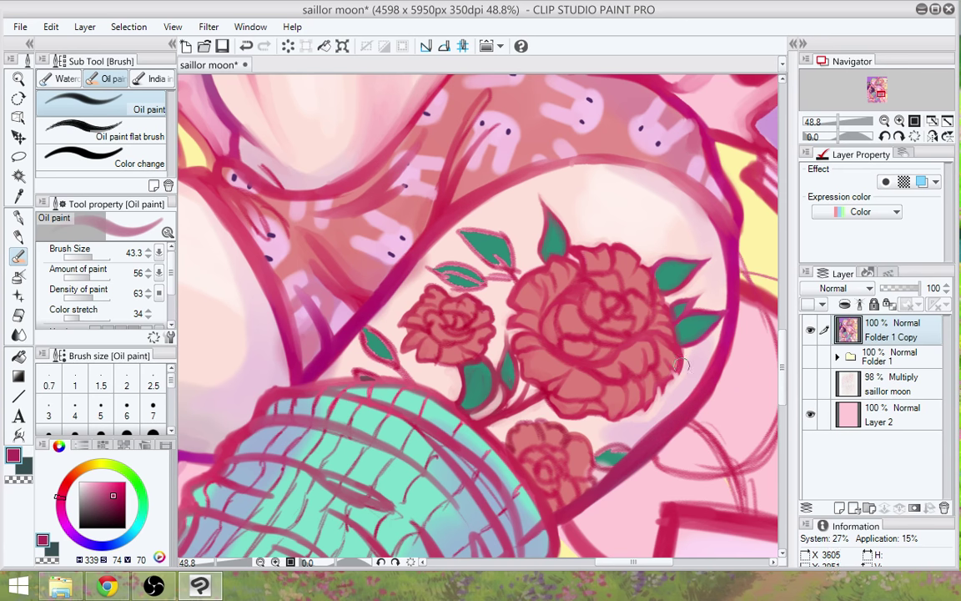
{"action": "left_click_drag", "start_coordinate": [651, 441], "coordinate": [601, 350]}
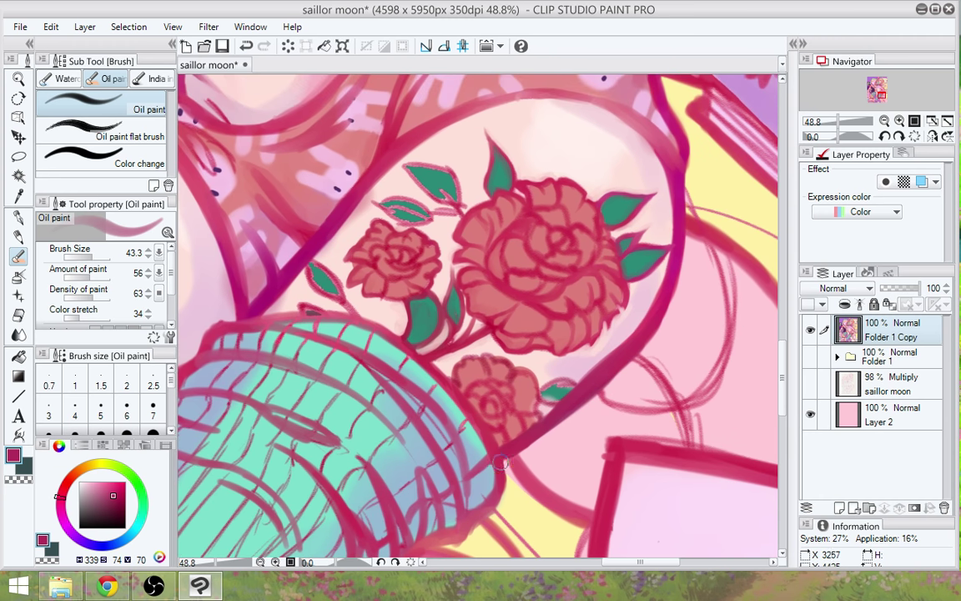
{"action": "left_click_drag", "start_coordinate": [499, 463], "coordinate": [515, 446]}
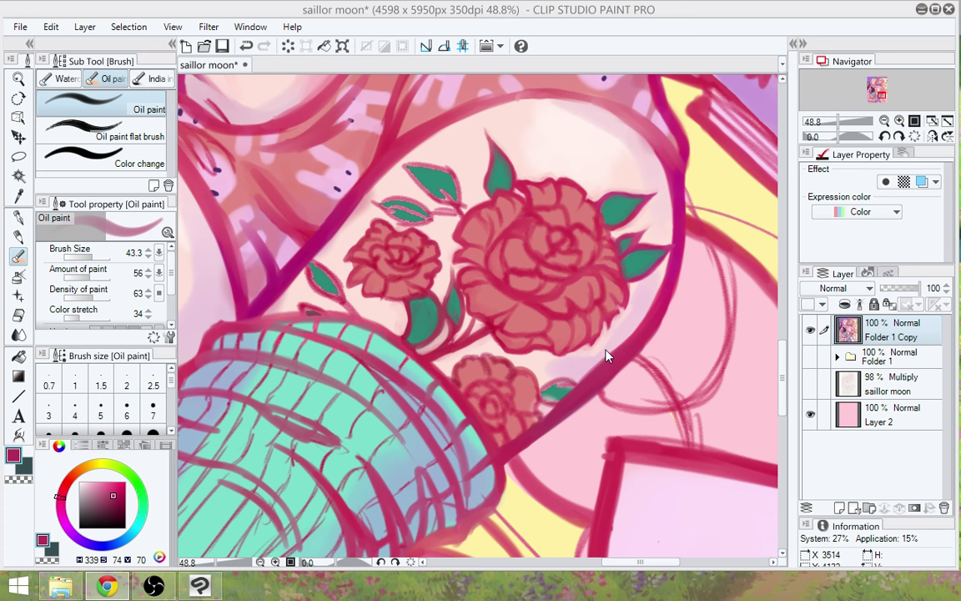
Blend the skin shading between the large rose and the thigh contour with sampled pale pink and light skin tones
{"action": "left_click", "coordinate": [579, 373], "text": "alt"}
{"action": "left_click_drag", "start_coordinate": [579, 373], "coordinate": [637, 315]}
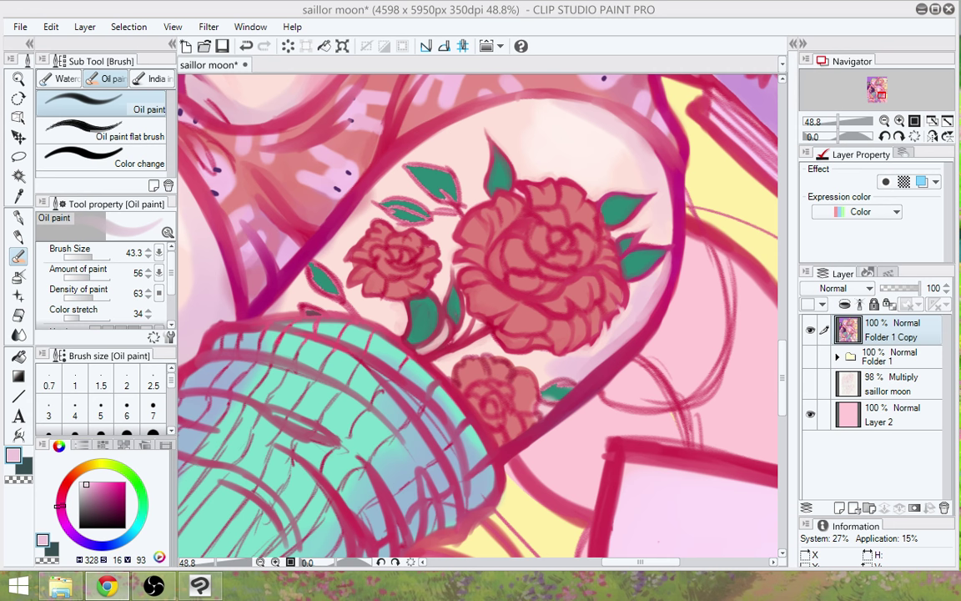
{"action": "left_click", "coordinate": [635, 310], "text": "alt"}
{"action": "left_click_drag", "start_coordinate": [654, 283], "coordinate": [628, 329]}
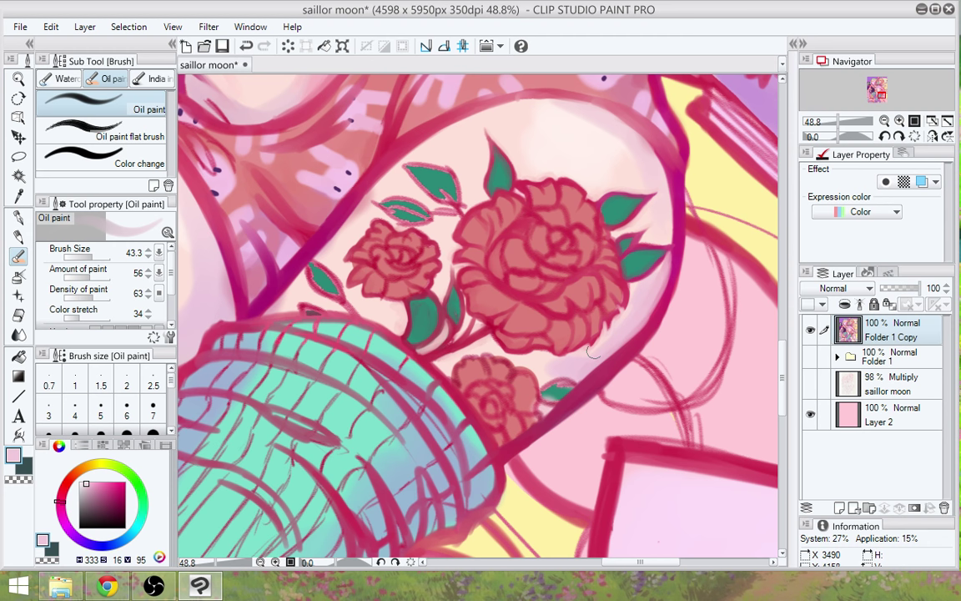
{"action": "left_click", "coordinate": [483, 129], "text": "alt"}
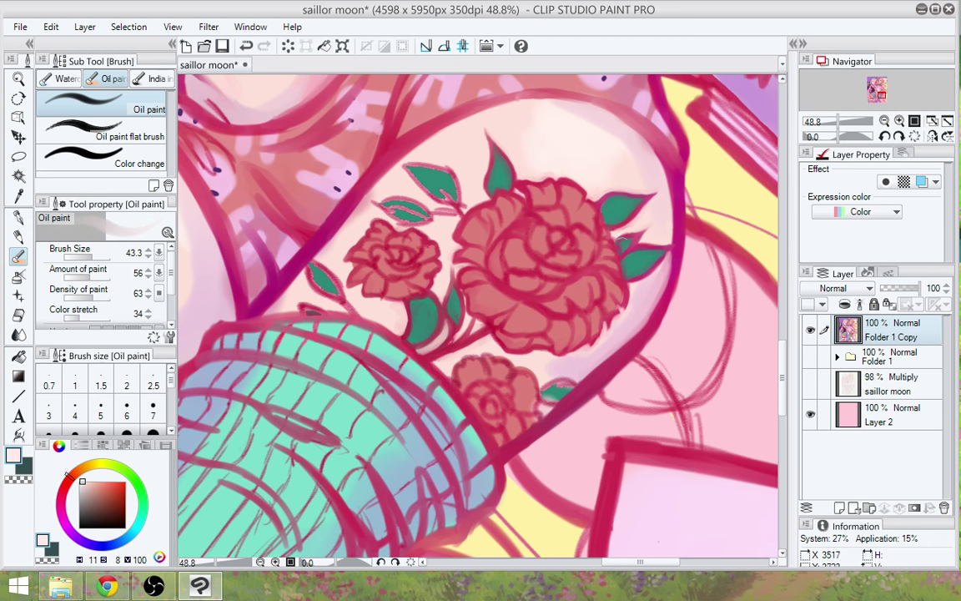
{"action": "left_click_drag", "start_coordinate": [615, 337], "coordinate": [627, 317]}
{"action": "mouse_move", "coordinate": [598, 349]}
{"action": "left_mouse_down"}
{"action": "mouse_move", "coordinate": [639, 312]}
{"action": "mouse_move", "coordinate": [590, 359]}
{"action": "mouse_move", "coordinate": [599, 350]}
{"action": "mouse_move", "coordinate": [546, 368]}
{"action": "mouse_move", "coordinate": [576, 356]}
{"action": "left_mouse_up"}
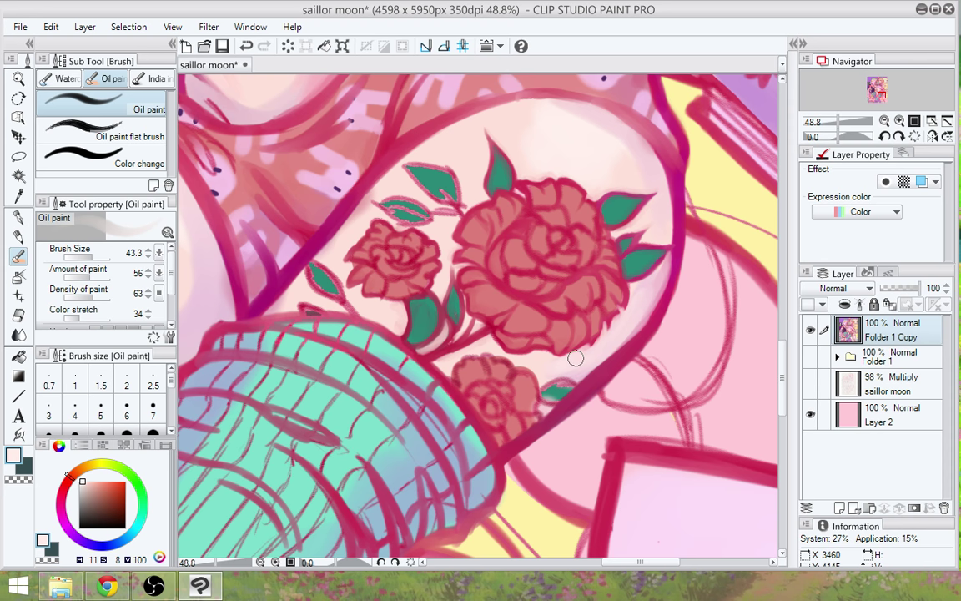
Refine the outline and petals of the rose beside the sock using sampled dark red and coral at brush size 10.3
{"action": "left_click_drag", "start_coordinate": [611, 403], "coordinate": [618, 464]}
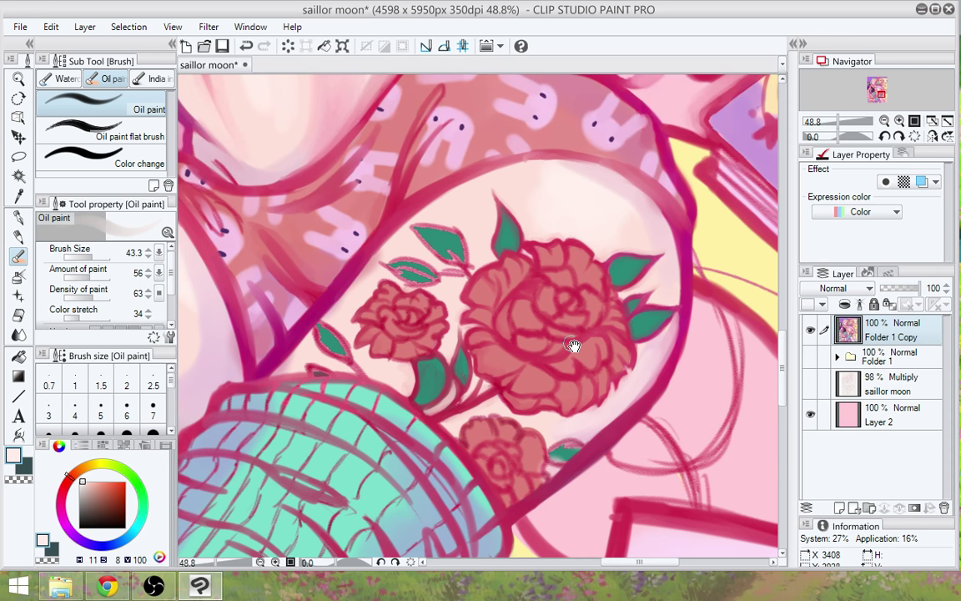
{"action": "left_click_drag", "start_coordinate": [573, 345], "coordinate": [565, 412]}
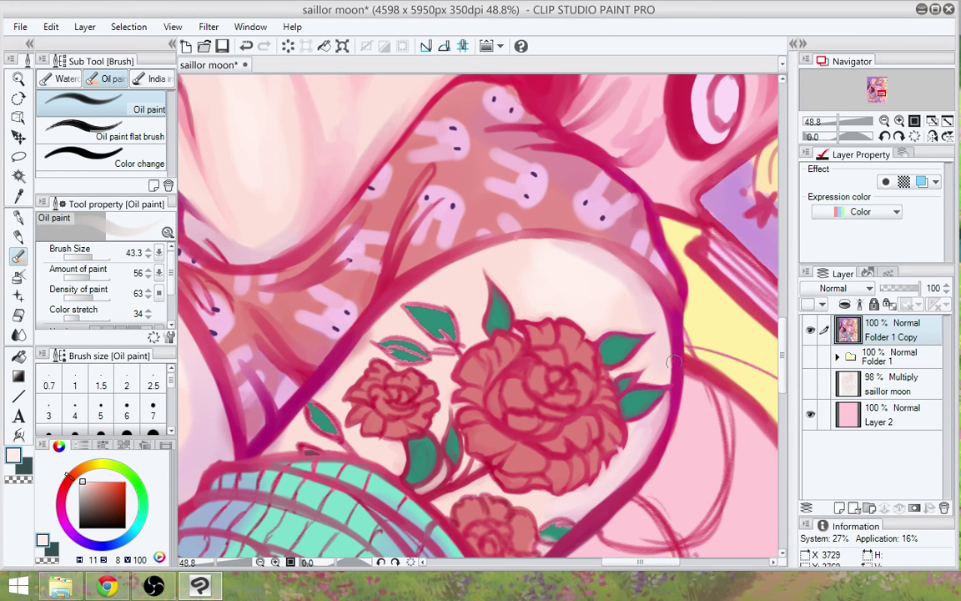
{"action": "mouse_move", "coordinate": [631, 504]}
{"action": "left_mouse_down"}
{"action": "mouse_move", "coordinate": [659, 390]}
{"action": "mouse_move", "coordinate": [642, 417]}
{"action": "left_mouse_up"}
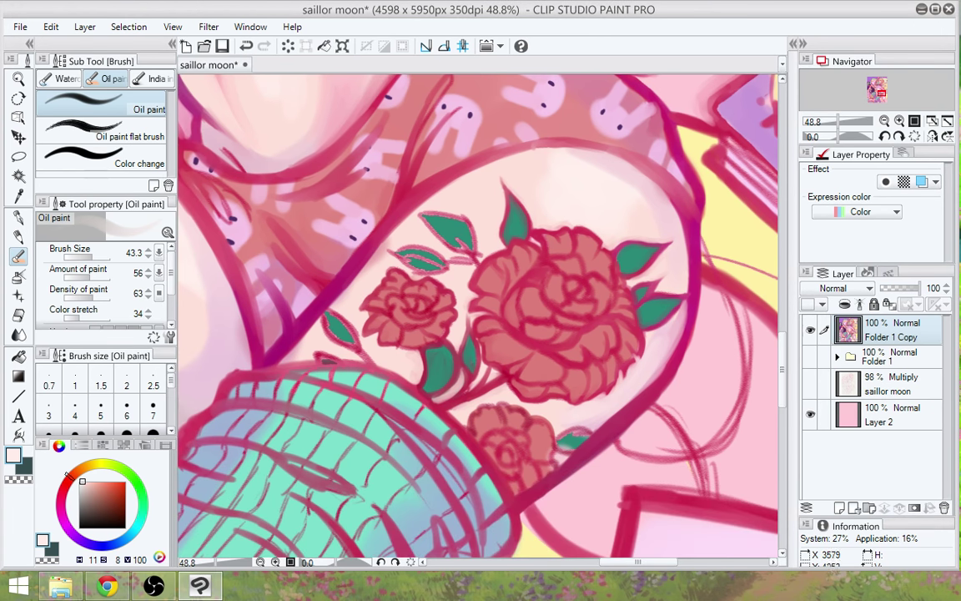
{"action": "mouse_move", "coordinate": [506, 427]}
{"action": "left_mouse_down"}
{"action": "mouse_move", "coordinate": [534, 426]}
{"action": "mouse_move", "coordinate": [506, 401]}
{"action": "left_mouse_up"}
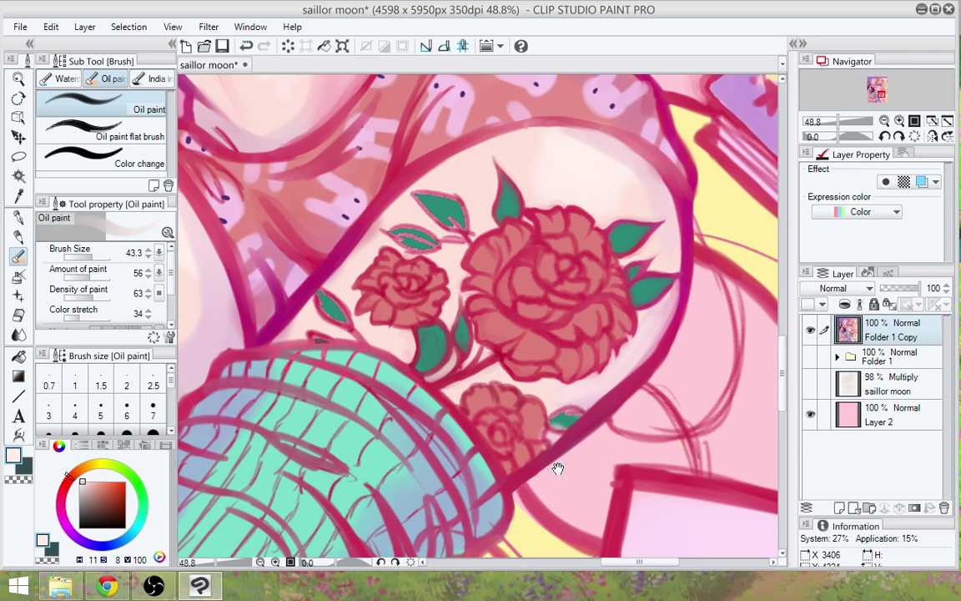
{"action": "left_click_drag", "start_coordinate": [558, 468], "coordinate": [544, 492]}
{"action": "left_click_drag", "start_coordinate": [94, 251], "coordinate": [84, 260]}
{"action": "left_click", "coordinate": [470, 386], "text": "alt"}
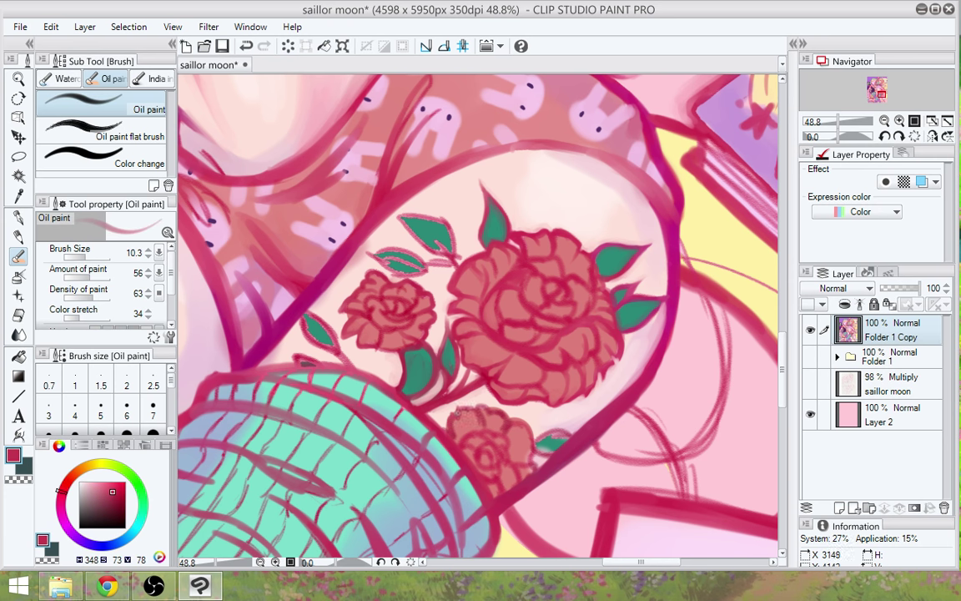
{"action": "left_click", "coordinate": [454, 419], "text": "alt"}
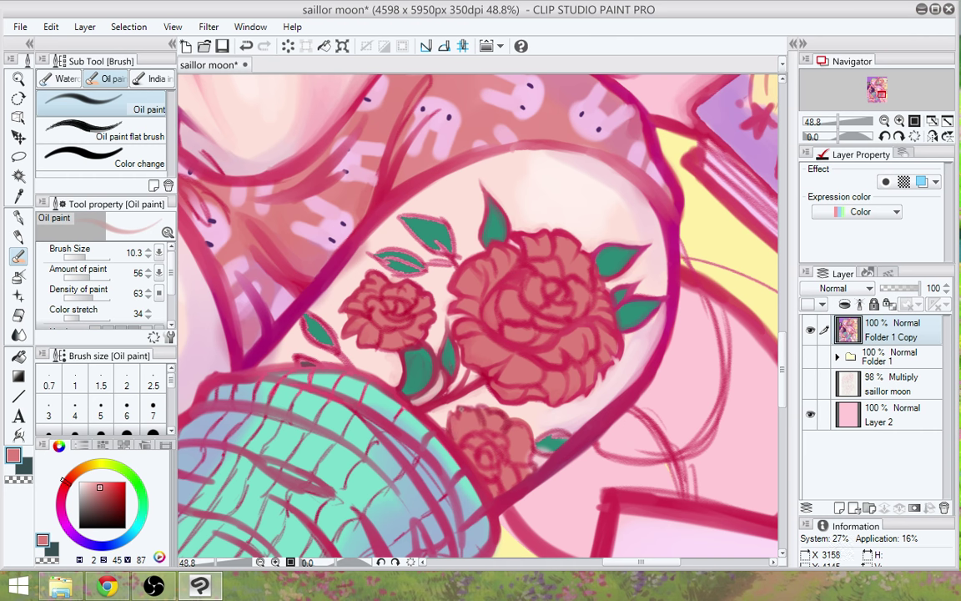
{"action": "left_click", "coordinate": [466, 406], "text": "alt"}
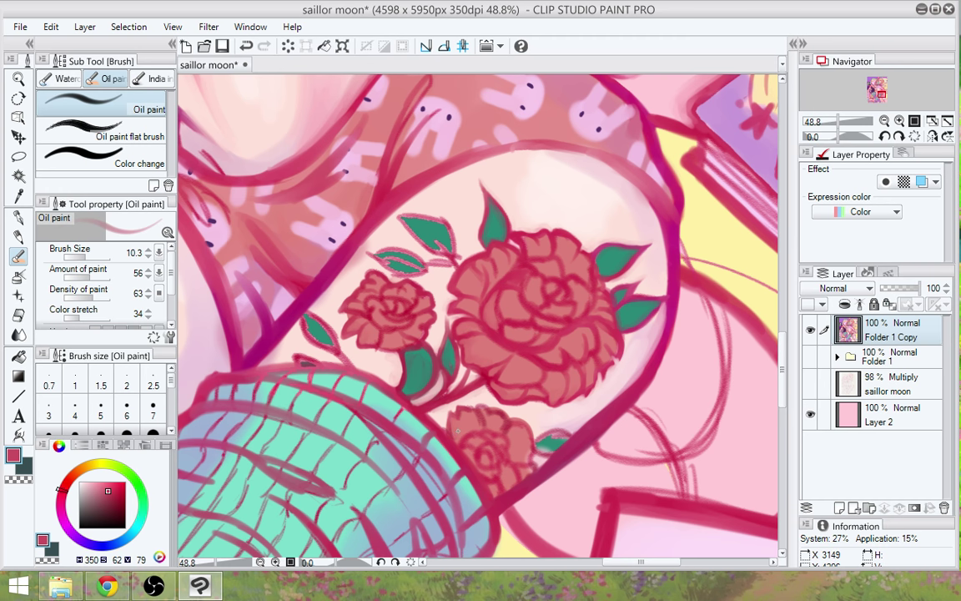
Touch up the small rose's petals and redraw the stem joining the two leaves above it, using sampled reds, coral and skin tone
{"action": "left_click_drag", "start_coordinate": [608, 372], "coordinate": [602, 440]}
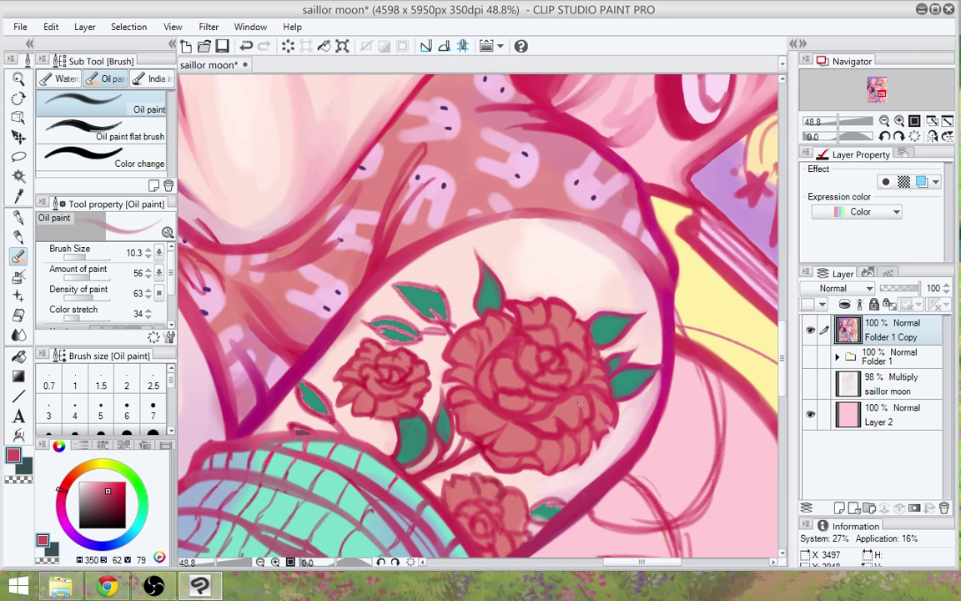
{"action": "left_click_drag", "start_coordinate": [499, 434], "coordinate": [551, 423]}
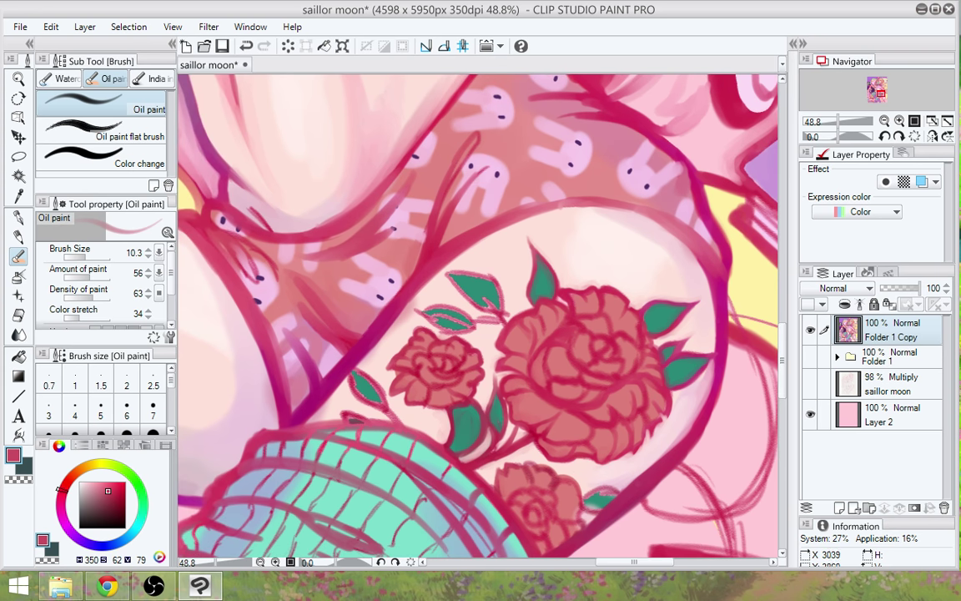
{"action": "left_click", "coordinate": [485, 459], "text": "alt"}
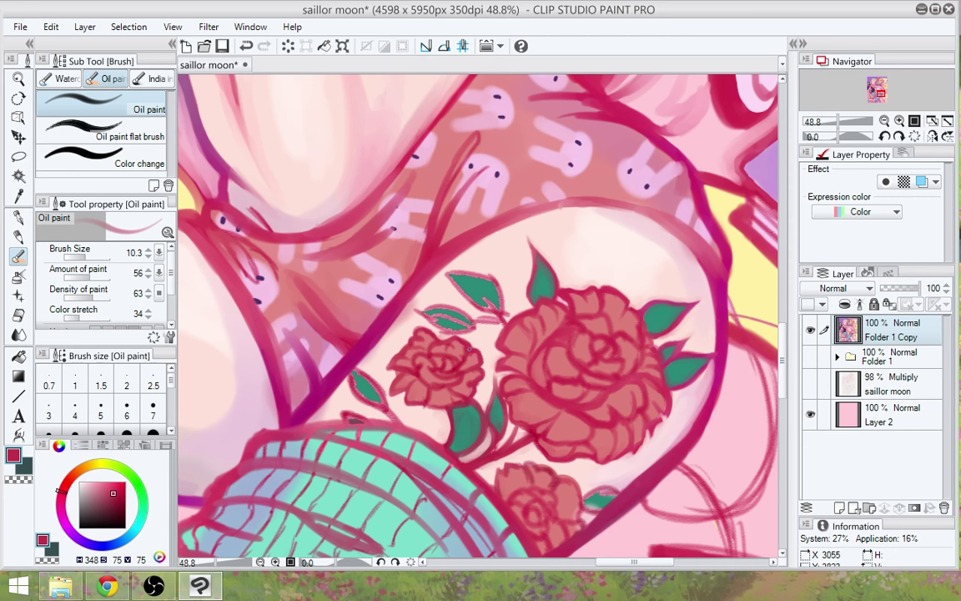
{"action": "left_click", "coordinate": [418, 307], "text": "alt"}
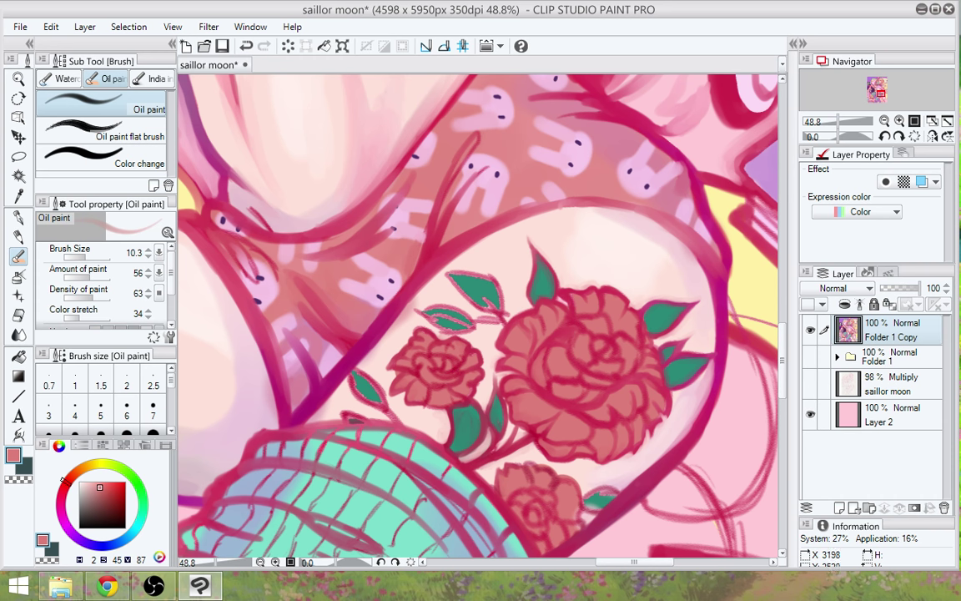
{"action": "left_click", "coordinate": [503, 324], "text": "alt"}
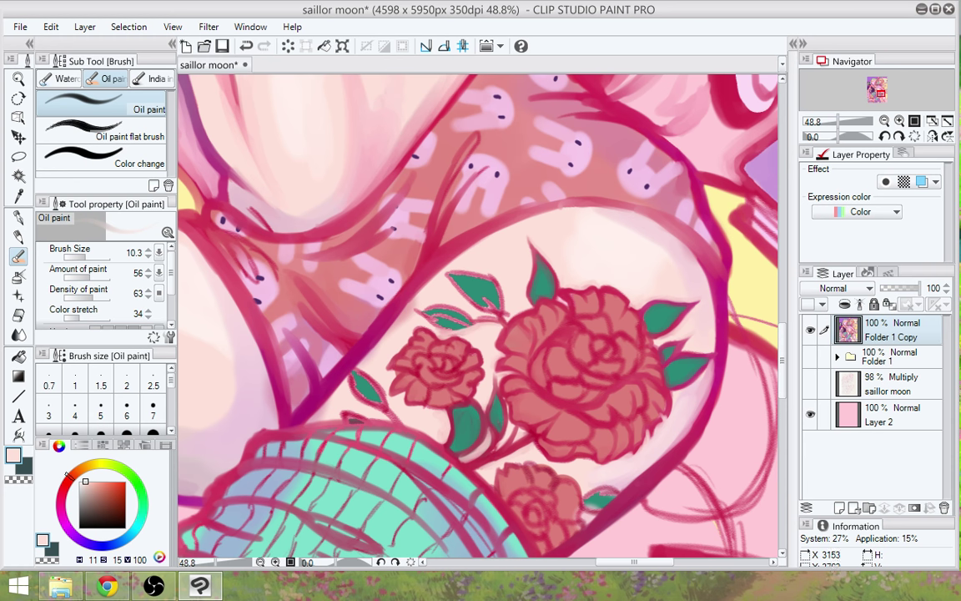
{"action": "left_click", "coordinate": [515, 319], "text": "alt"}
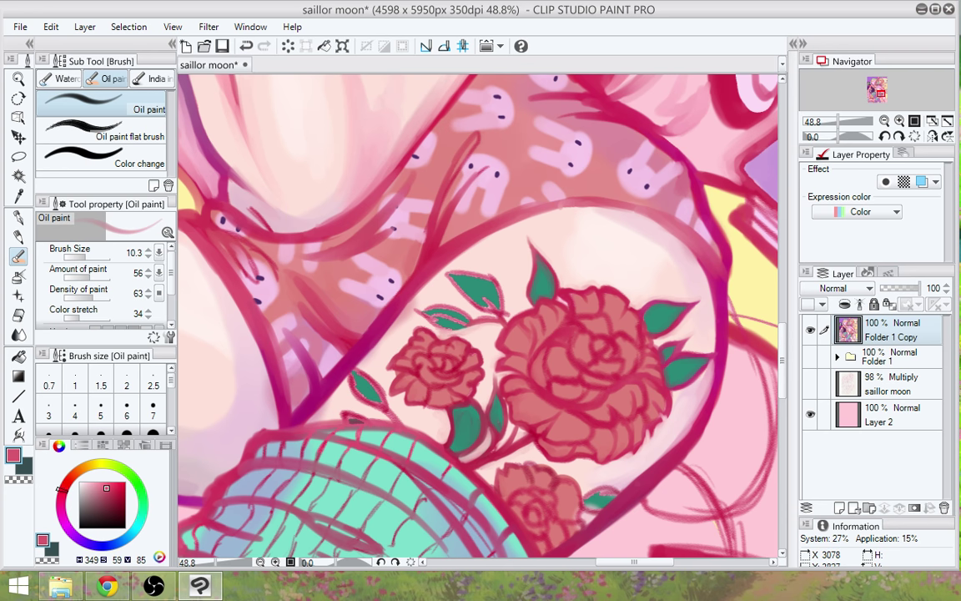
{"action": "scroll", "coordinate": [338, 372], "scroll_direction": "up", "scroll_amount": 4}
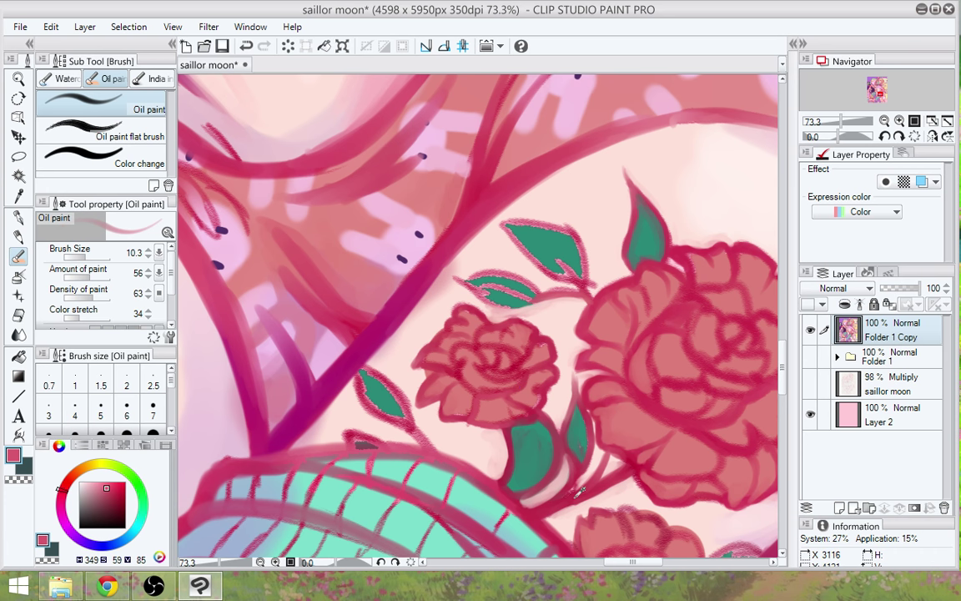
Refine the small rose's petals and outline with a picked dark red and sampled coral and crimson tones
{"action": "left_click", "coordinate": [117, 496]}
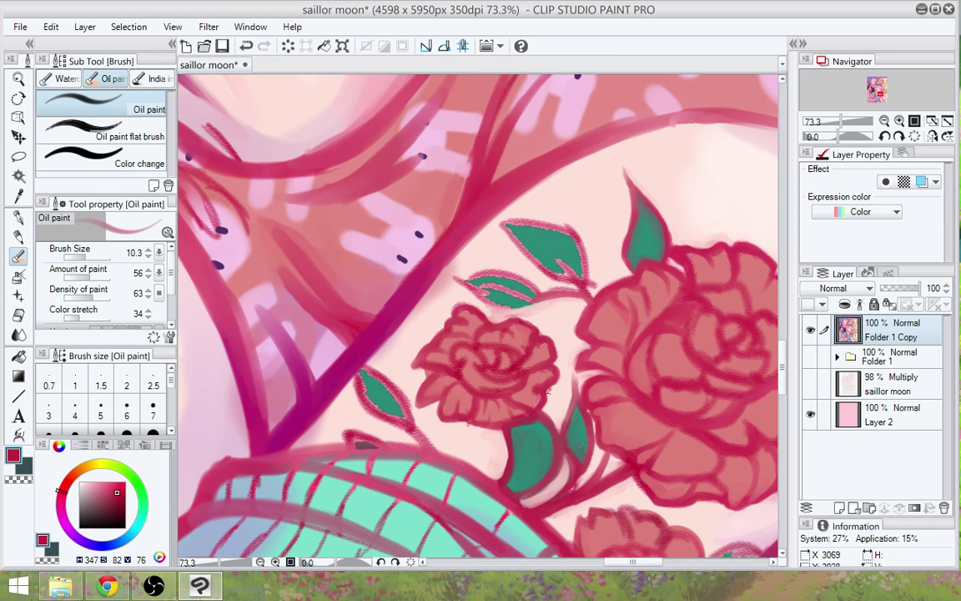
{"action": "left_click", "coordinate": [542, 381], "text": "alt"}
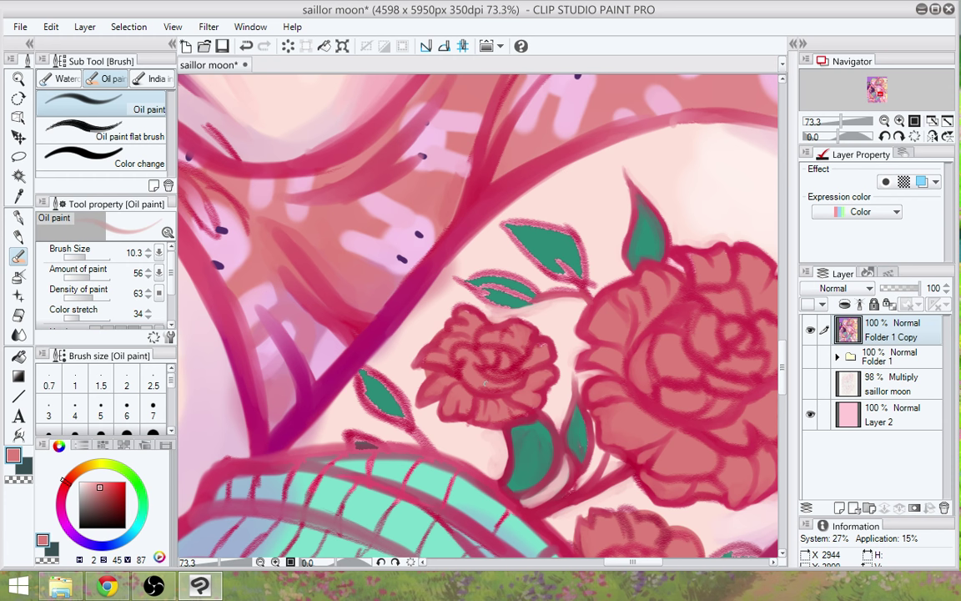
{"action": "left_click", "coordinate": [550, 500], "text": "alt"}
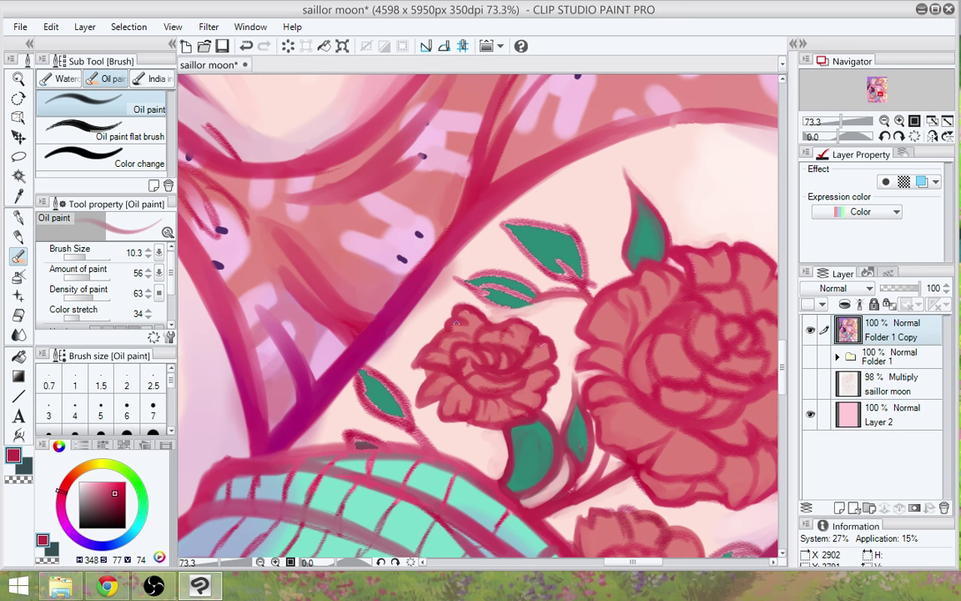
{"action": "left_click_drag", "start_coordinate": [563, 440], "coordinate": [540, 426]}
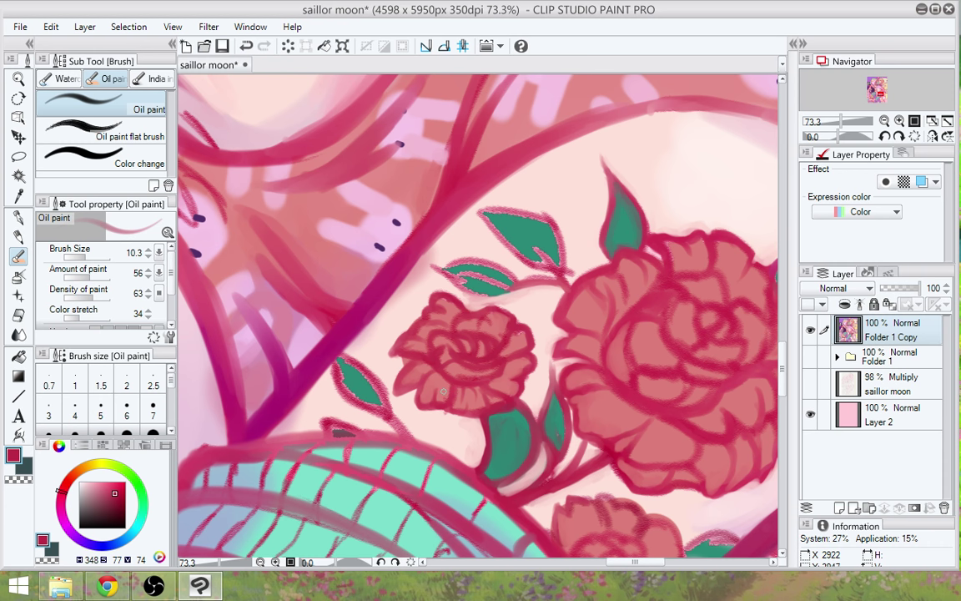
{"action": "left_click", "coordinate": [406, 345], "text": "alt"}
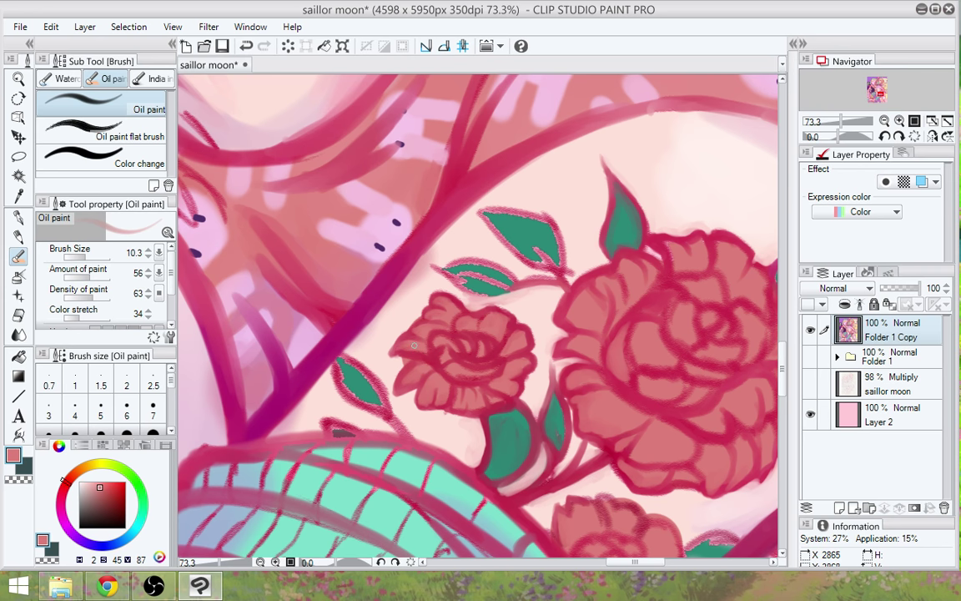
{"action": "left_click_drag", "start_coordinate": [457, 373], "coordinate": [432, 363]}
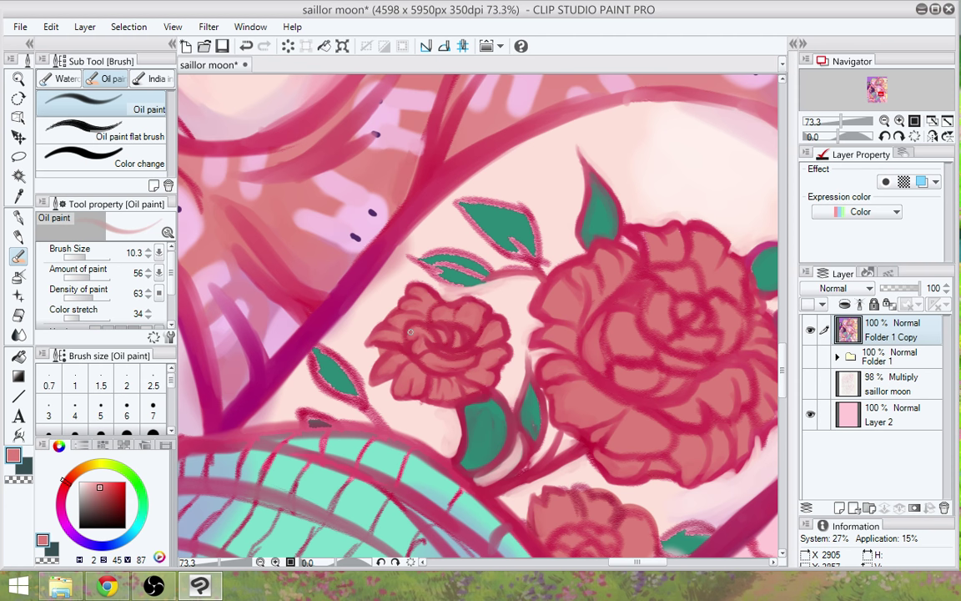
Paint the stem running from the small leaf above the sock to the large leaf's base, using sampled crimson and skin tone
{"action": "left_click", "coordinate": [414, 399], "text": "alt"}
{"action": "left_click_drag", "start_coordinate": [422, 397], "coordinate": [414, 406]}
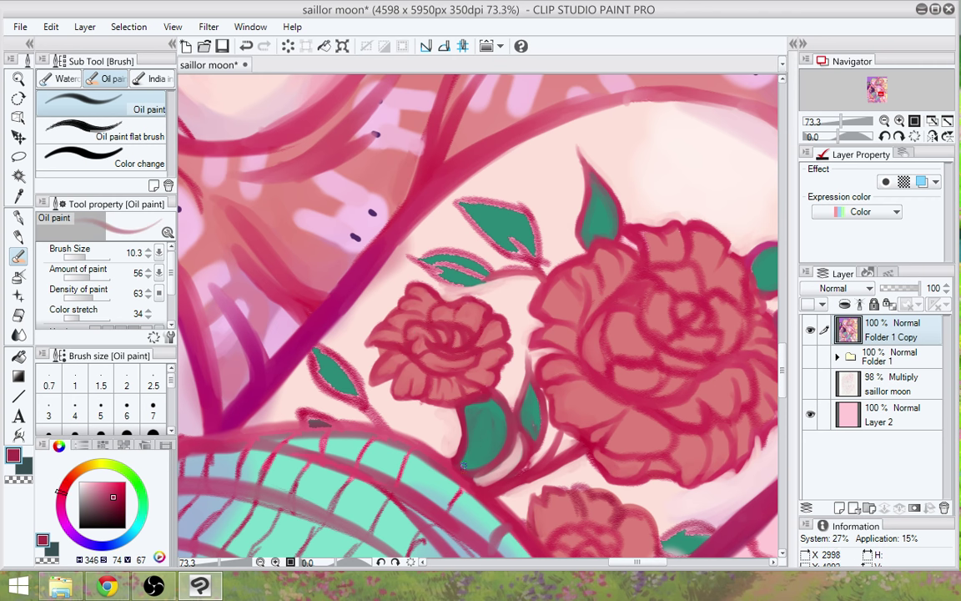
{"action": "mouse_move", "coordinate": [529, 492]}
{"action": "left_mouse_down"}
{"action": "mouse_move", "coordinate": [521, 474]}
{"action": "mouse_move", "coordinate": [473, 474]}
{"action": "mouse_move", "coordinate": [469, 486]}
{"action": "left_mouse_up"}
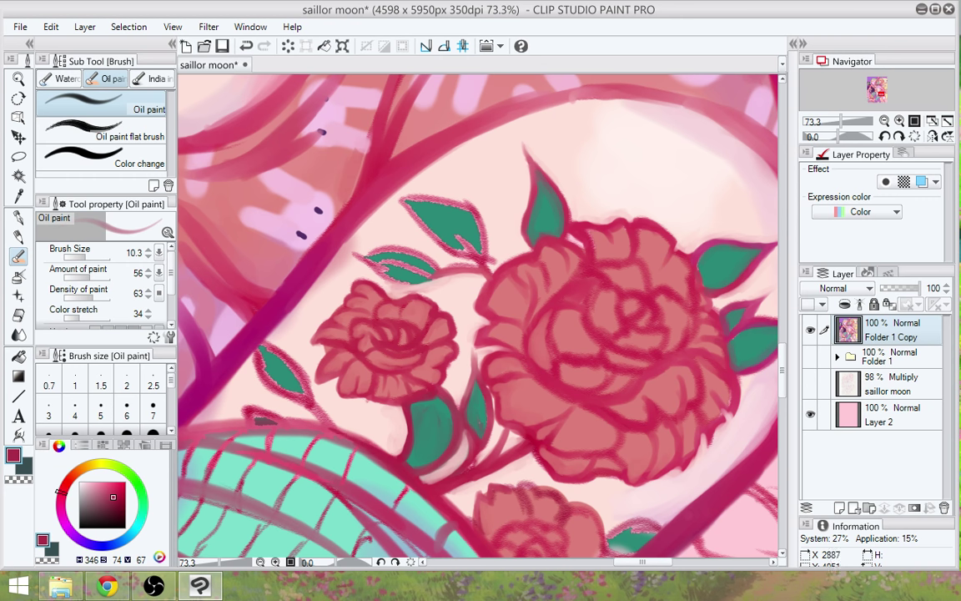
{"action": "left_click", "coordinate": [337, 419], "text": "alt"}
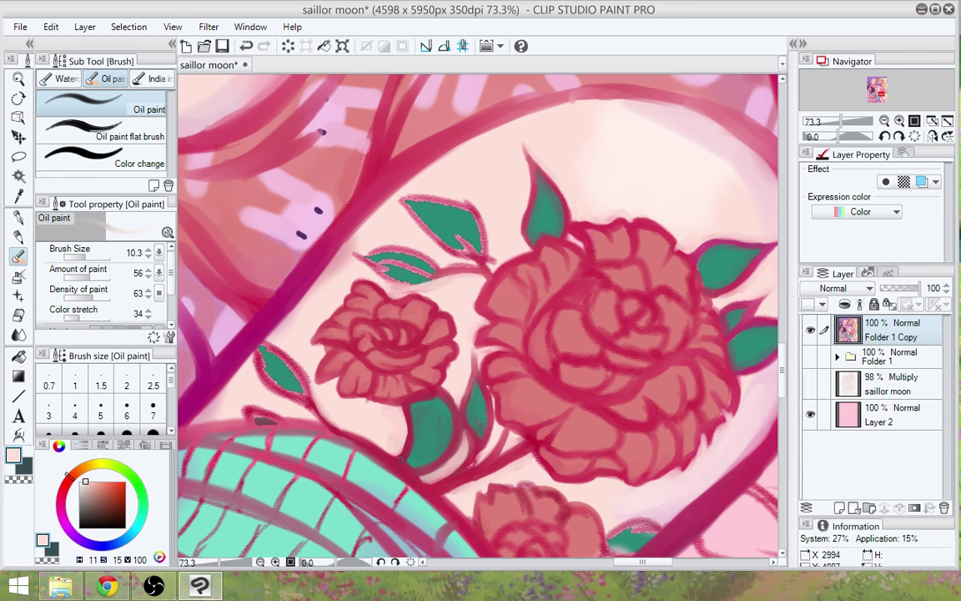
{"action": "left_click", "coordinate": [382, 455], "text": "alt"}
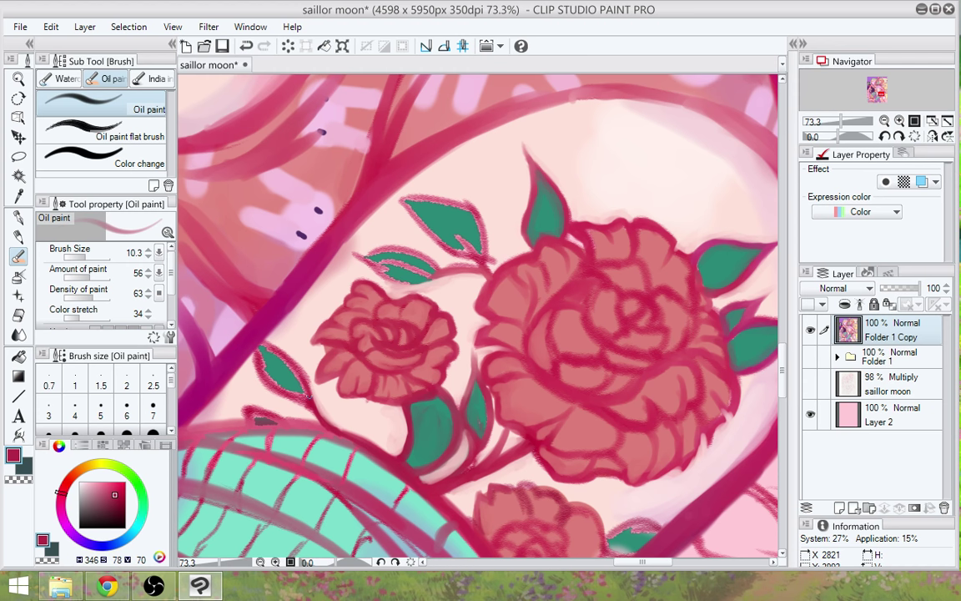
Repaint the leaf between the small rose and the sock with a crimson outline and sampled green fill, at brush size 14.1
{"action": "left_click_drag", "start_coordinate": [308, 396], "coordinate": [289, 364]}
{"action": "left_click_drag", "start_coordinate": [77, 257], "coordinate": [86, 258]}
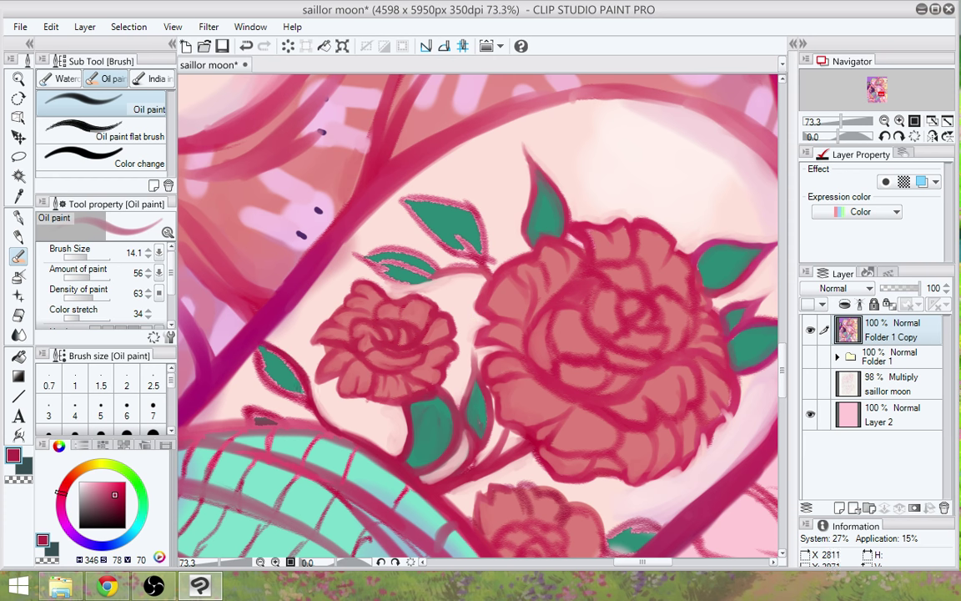
{"action": "left_click", "coordinate": [271, 354], "text": "alt"}
{"action": "left_click_drag", "start_coordinate": [265, 355], "coordinate": [302, 390]}
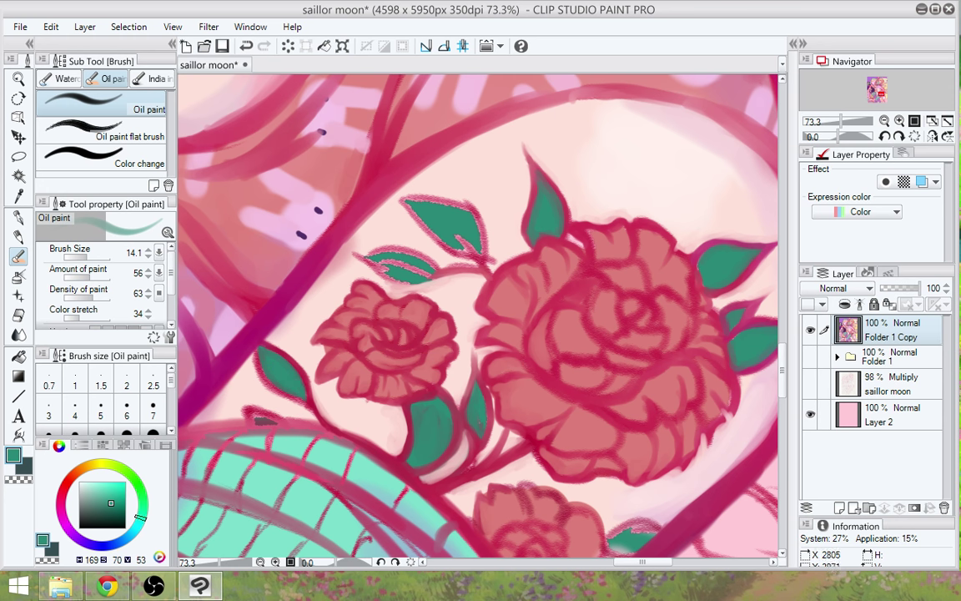
{"action": "left_click", "coordinate": [285, 387], "text": "alt"}
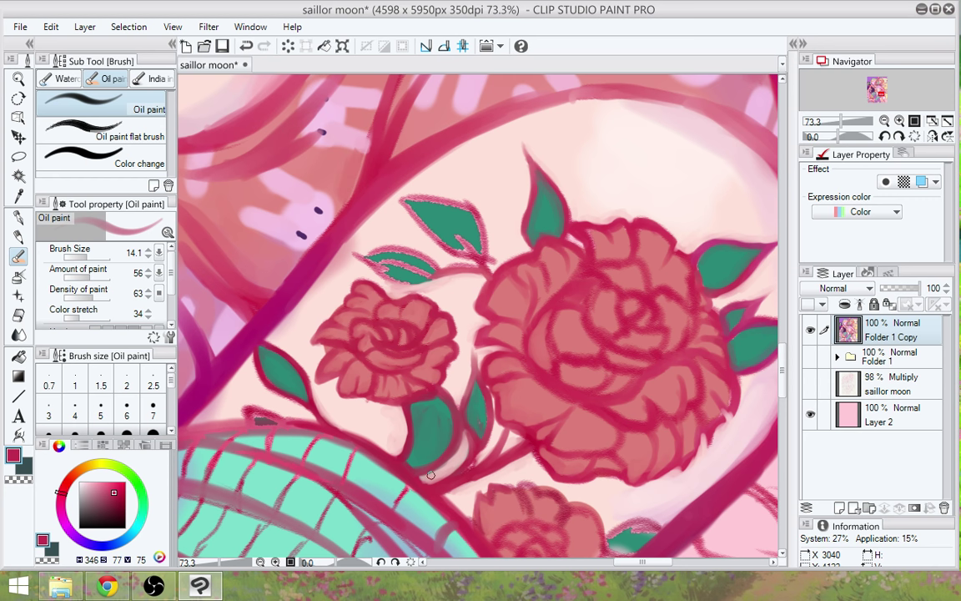
Clean the gaps around the stems below the small rose with sampled pale pink and draw its short stem in sampled crimson
{"action": "left_click_drag", "start_coordinate": [522, 377], "coordinate": [499, 445]}
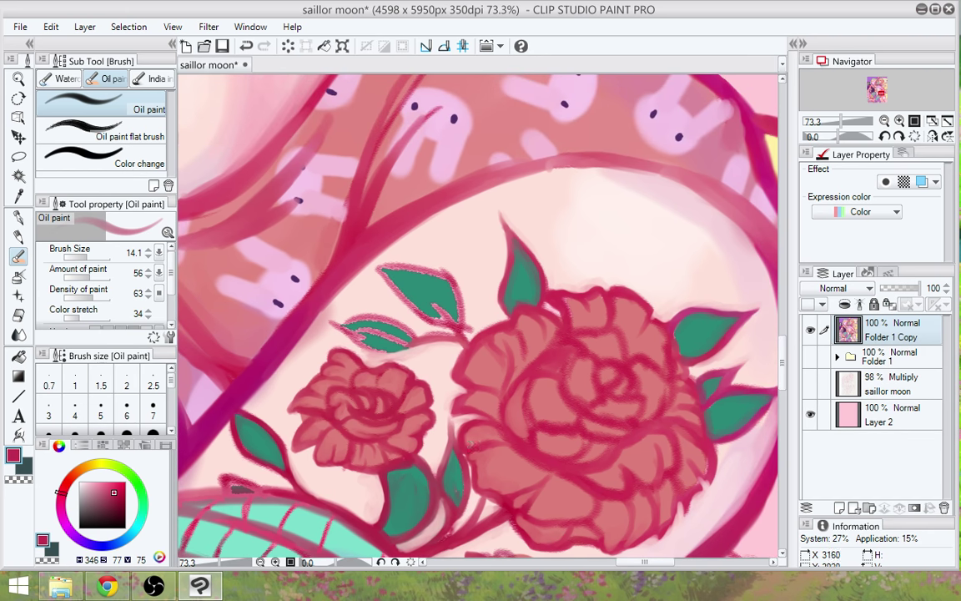
{"action": "left_click", "coordinate": [461, 540], "text": "alt"}
{"action": "left_click", "coordinate": [435, 529], "text": "alt"}
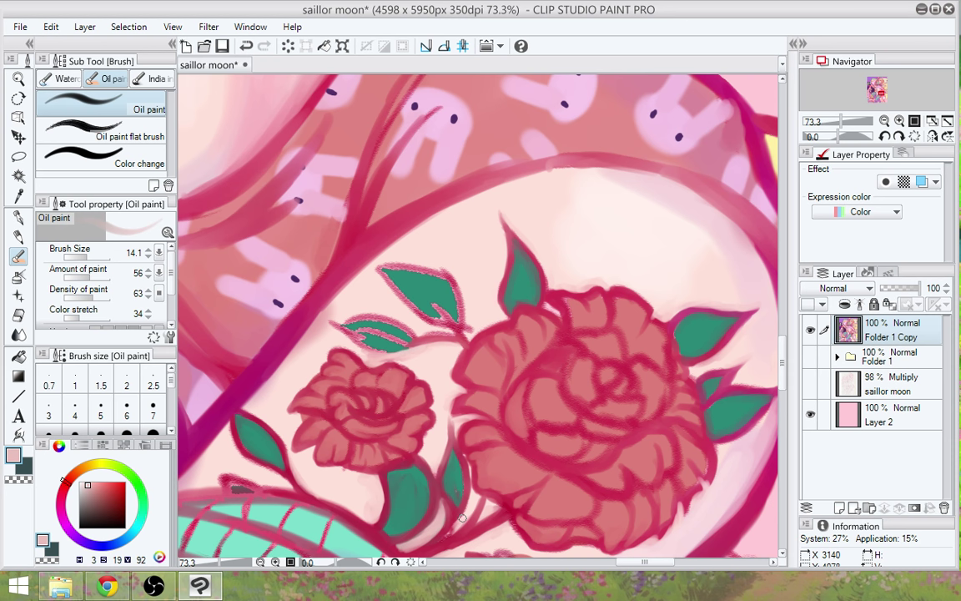
{"action": "left_click_drag", "start_coordinate": [464, 521], "coordinate": [449, 546]}
{"action": "left_click", "coordinate": [432, 547], "text": "alt"}
{"action": "mouse_move", "coordinate": [350, 475]}
{"action": "left_mouse_down"}
{"action": "mouse_move", "coordinate": [351, 513]}
{"action": "mouse_move", "coordinate": [350, 473]}
{"action": "left_mouse_up"}
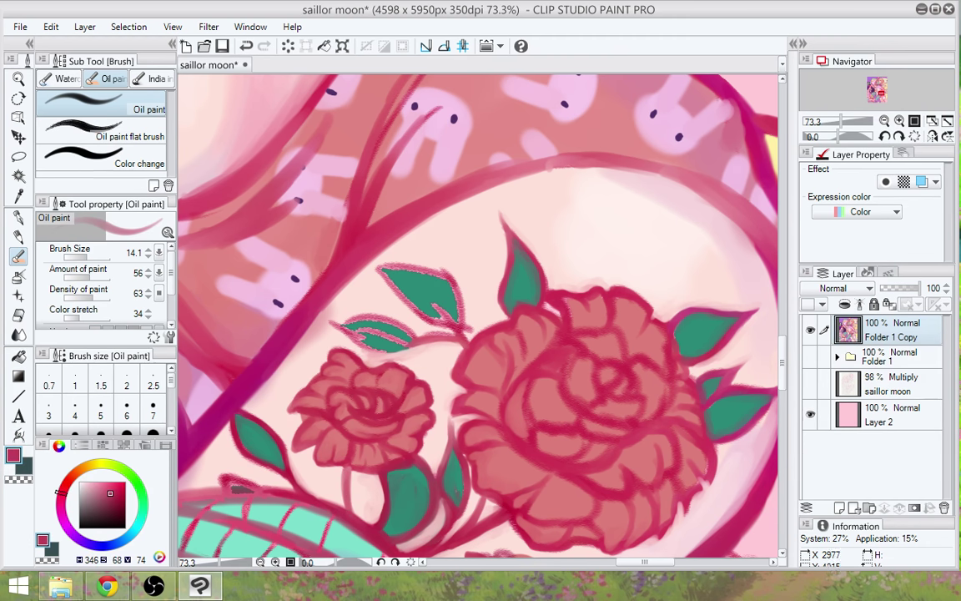
Undo the stray loop around the upper leaves, redraw the larger leaf's crimson outline and fill it with sampled green
{"action": "mouse_move", "coordinate": [505, 370]}
{"action": "left_mouse_down"}
{"action": "mouse_move", "coordinate": [508, 428]}
{"action": "mouse_move", "coordinate": [324, 361]}
{"action": "mouse_move", "coordinate": [468, 307]}
{"action": "mouse_move", "coordinate": [501, 379]}
{"action": "left_mouse_up"}
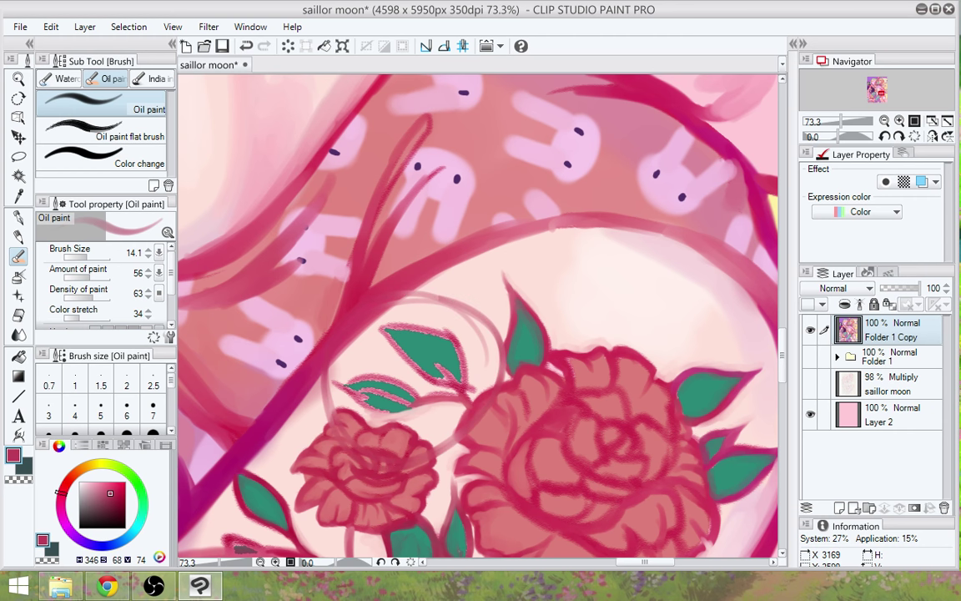
{"action": "key", "text": "ctrl+z"}
{"action": "mouse_move", "coordinate": [462, 364]}
{"action": "left_mouse_down"}
{"action": "mouse_move", "coordinate": [468, 403]}
{"action": "mouse_move", "coordinate": [453, 339]}
{"action": "left_mouse_up"}
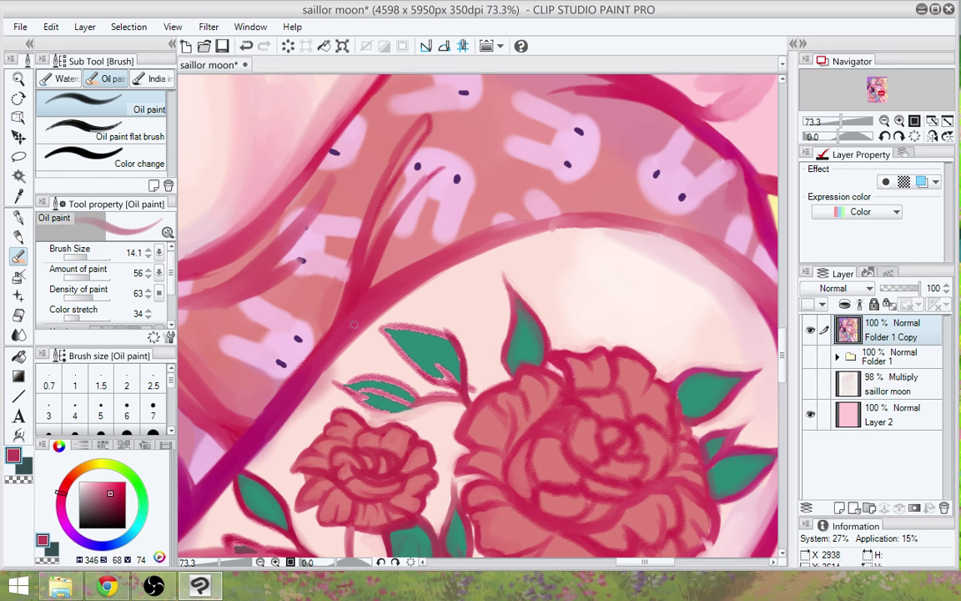
{"action": "mouse_move", "coordinate": [363, 327]}
{"action": "left_mouse_down"}
{"action": "mouse_move", "coordinate": [417, 327]}
{"action": "mouse_move", "coordinate": [455, 344]}
{"action": "mouse_move", "coordinate": [441, 332]}
{"action": "left_mouse_up"}
{"action": "left_click_drag", "start_coordinate": [379, 331], "coordinate": [424, 374]}
{"action": "left_click_drag", "start_coordinate": [389, 337], "coordinate": [453, 385]}
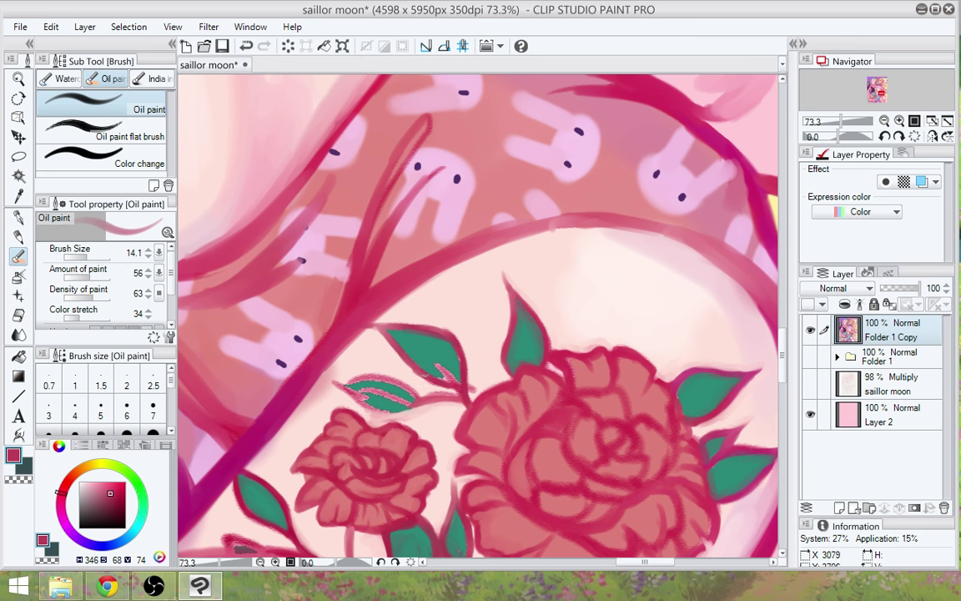
{"action": "mouse_move", "coordinate": [388, 338]}
{"action": "left_mouse_down"}
{"action": "mouse_move", "coordinate": [425, 360]}
{"action": "mouse_move", "coordinate": [417, 354]}
{"action": "left_mouse_up"}
{"action": "left_click", "coordinate": [427, 345], "text": "alt"}
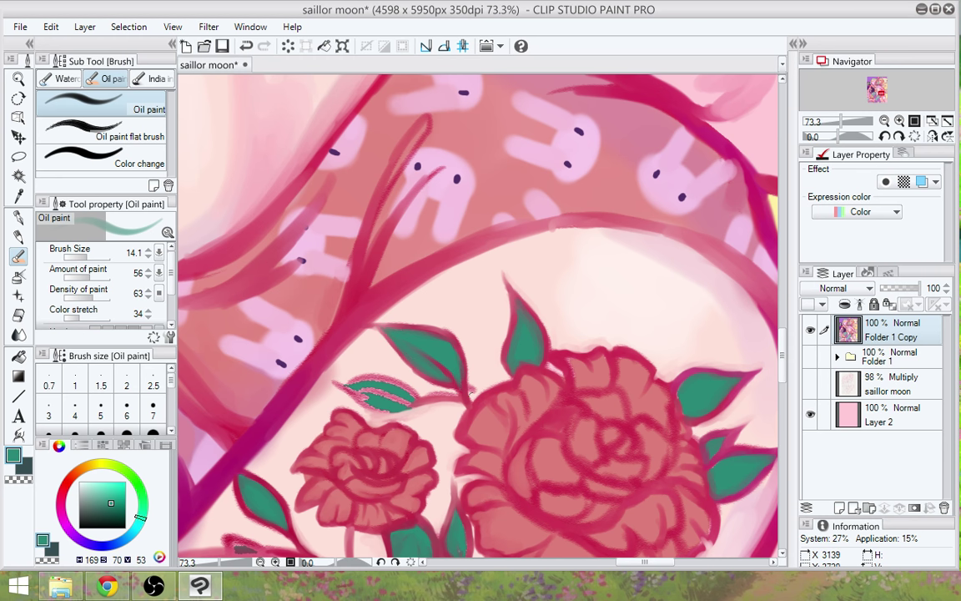
Redraw the stem and outline of the smaller leaf above the small rose, using sampled crimson and skin tones
{"action": "left_click", "coordinate": [512, 324], "text": "alt"}
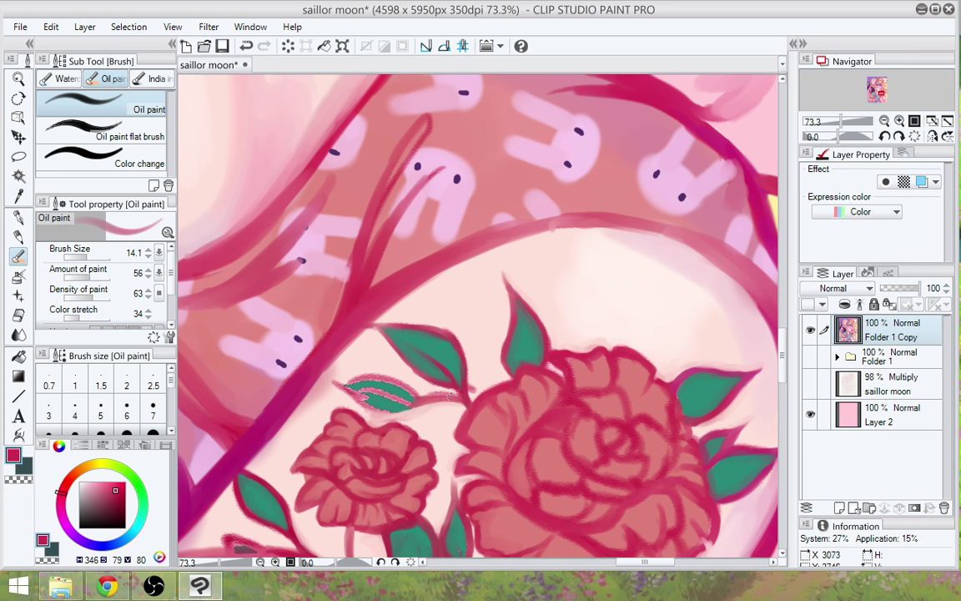
{"action": "left_click", "coordinate": [372, 346], "text": "alt"}
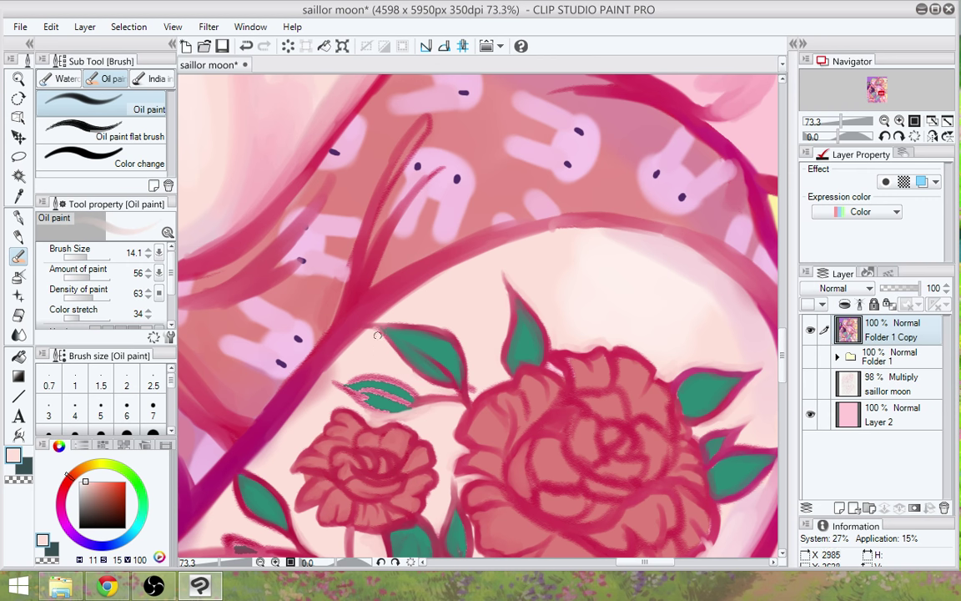
{"action": "left_click", "coordinate": [444, 381], "text": "alt"}
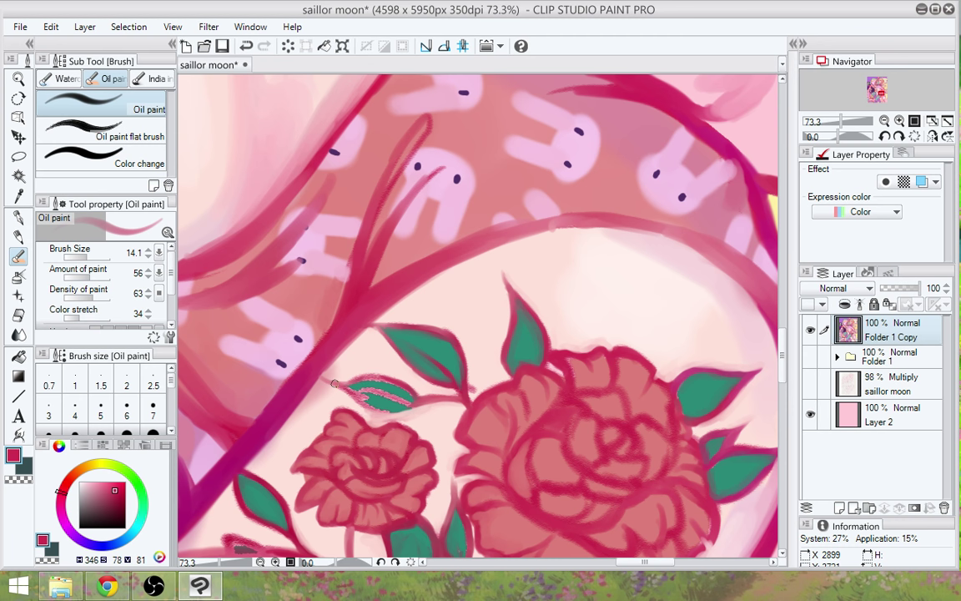
{"action": "mouse_move", "coordinate": [337, 383]}
{"action": "left_mouse_down"}
{"action": "mouse_move", "coordinate": [404, 387]}
{"action": "mouse_move", "coordinate": [361, 401]}
{"action": "mouse_move", "coordinate": [395, 414]}
{"action": "mouse_move", "coordinate": [369, 409]}
{"action": "mouse_move", "coordinate": [424, 401]}
{"action": "mouse_move", "coordinate": [406, 399]}
{"action": "left_mouse_up"}
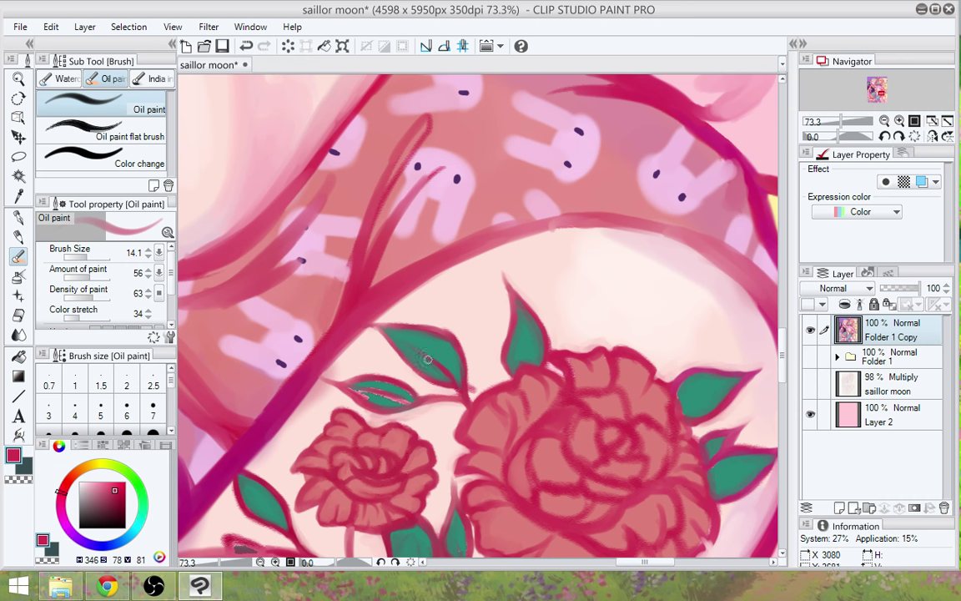
Fill in the two upper leaves around their midribs with sampled greens and sample the skin tone beside the large rose
{"action": "left_click", "coordinate": [422, 361], "text": "alt"}
{"action": "left_click", "coordinate": [425, 364], "text": "alt"}
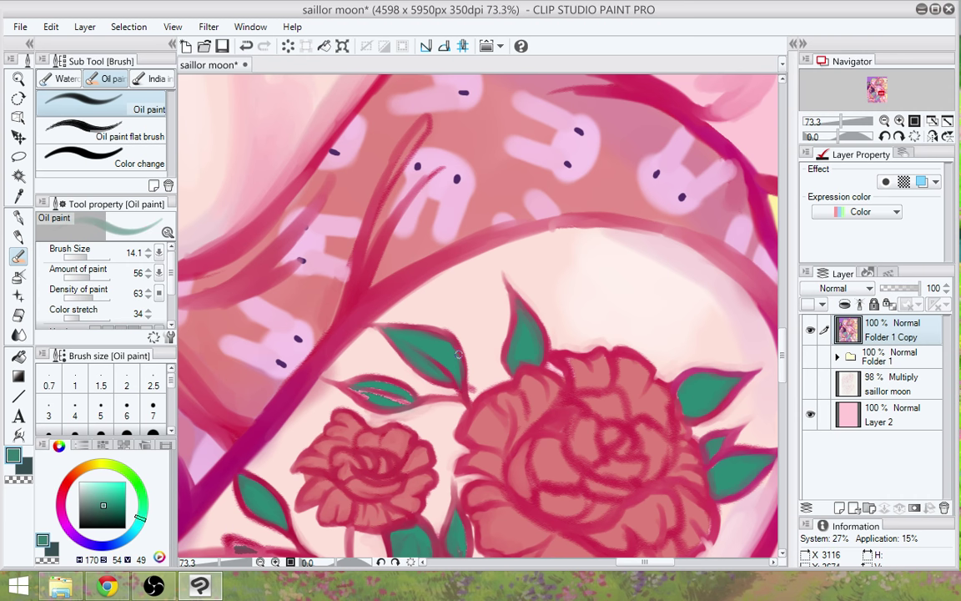
{"action": "left_click", "coordinate": [458, 355], "text": "alt"}
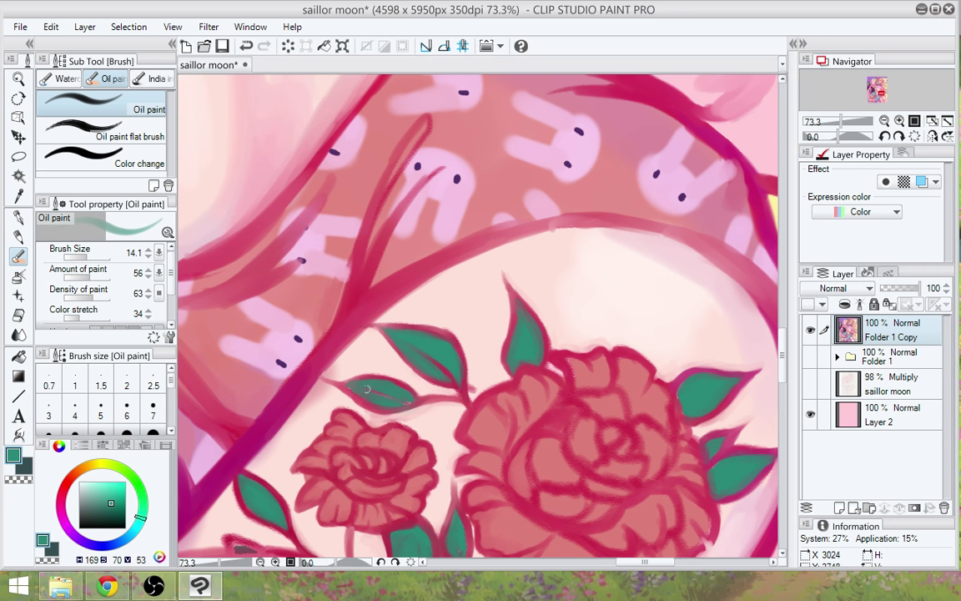
{"action": "left_click_drag", "start_coordinate": [622, 491], "coordinate": [572, 407]}
{"action": "left_click", "coordinate": [418, 305], "text": "alt"}
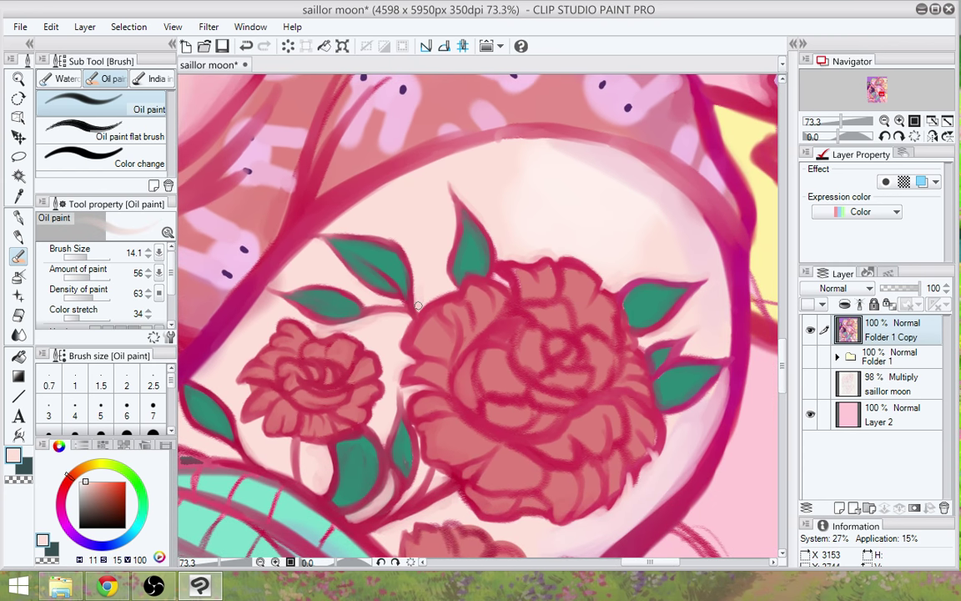
Rework the shading along the outer edge of the face's nose with a sampled rose red
{"action": "scroll", "coordinate": [418, 305], "scroll_direction": "down", "scroll_amount": 2}
{"action": "left_click_drag", "start_coordinate": [547, 477], "coordinate": [537, 439]}
{"action": "left_click_drag", "start_coordinate": [488, 213], "coordinate": [534, 338]}
{"action": "left_click_drag", "start_coordinate": [435, 158], "coordinate": [516, 350]}
{"action": "left_click_drag", "start_coordinate": [443, 167], "coordinate": [484, 259]}
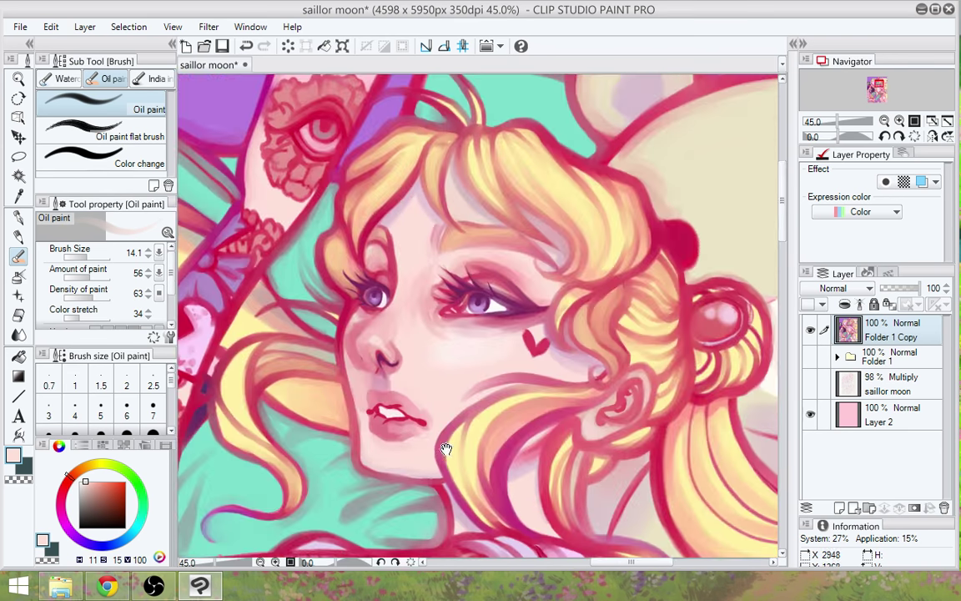
{"action": "scroll", "coordinate": [420, 418], "scroll_direction": "up", "scroll_amount": 3}
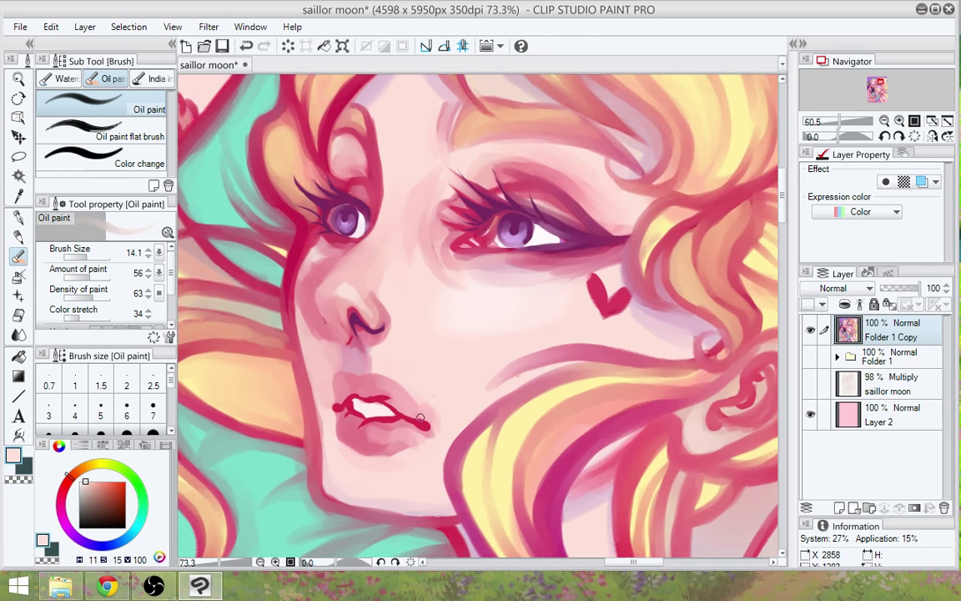
{"action": "scroll", "coordinate": [421, 418], "scroll_direction": "up", "scroll_amount": 1}
{"action": "left_click_drag", "start_coordinate": [459, 275], "coordinate": [442, 361]}
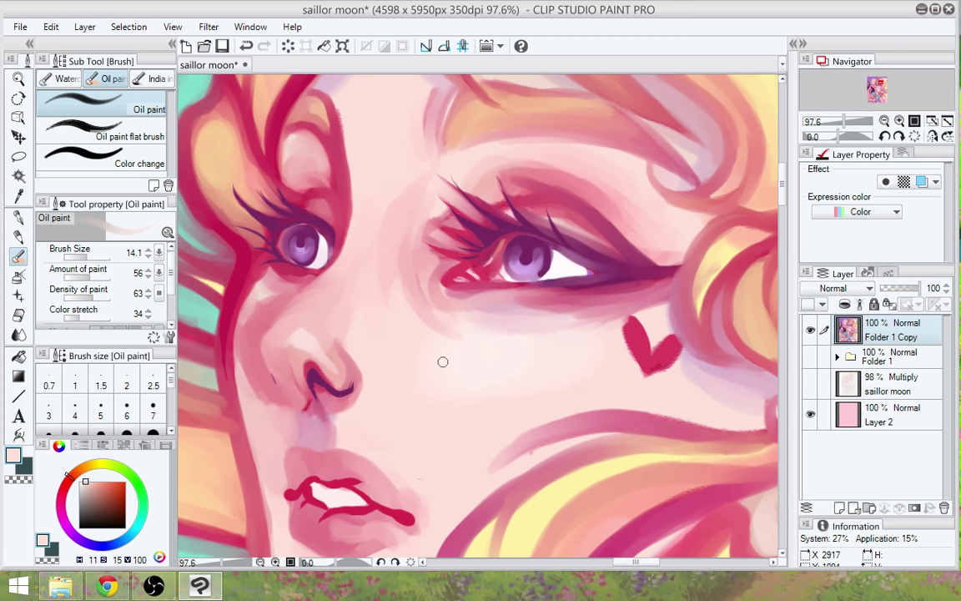
{"action": "left_click", "coordinate": [339, 201], "text": "alt"}
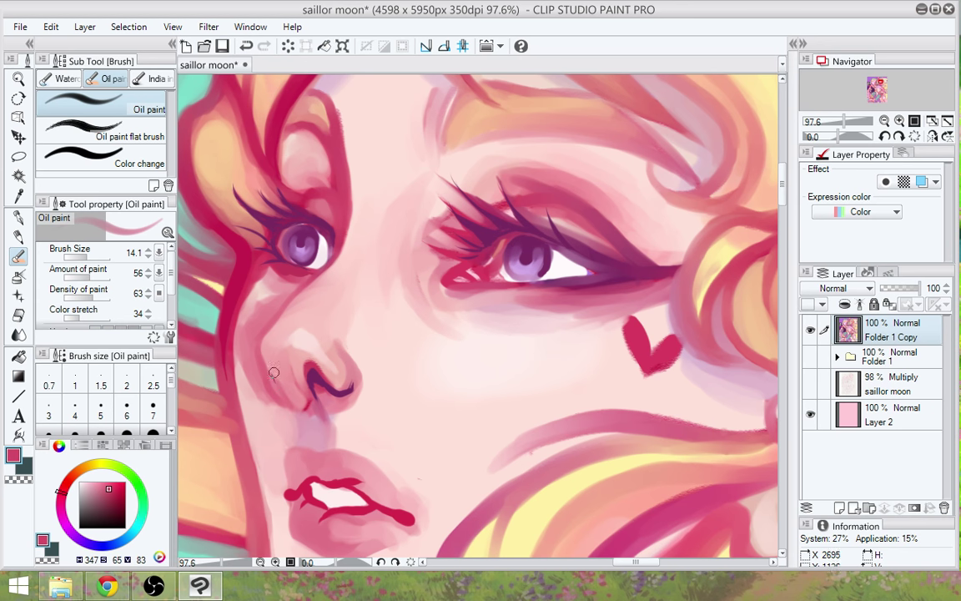
{"action": "mouse_move", "coordinate": [273, 366]}
{"action": "left_mouse_down"}
{"action": "mouse_move", "coordinate": [247, 334]}
{"action": "mouse_move", "coordinate": [260, 359]}
{"action": "left_mouse_up"}
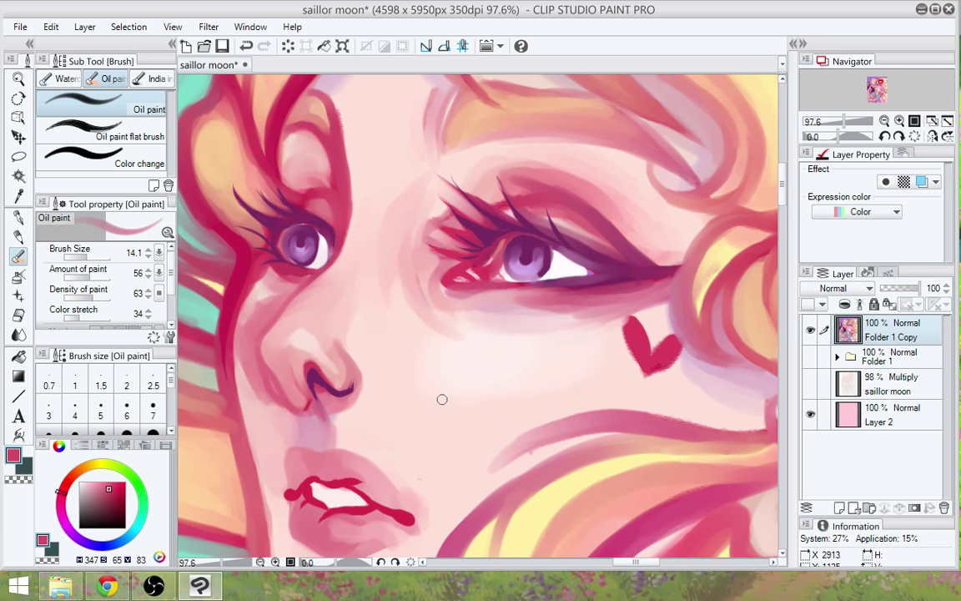
{"action": "scroll", "coordinate": [442, 399], "scroll_direction": "down", "scroll_amount": 2}
{"action": "scroll", "coordinate": [442, 398], "scroll_direction": "down", "scroll_amount": 1}
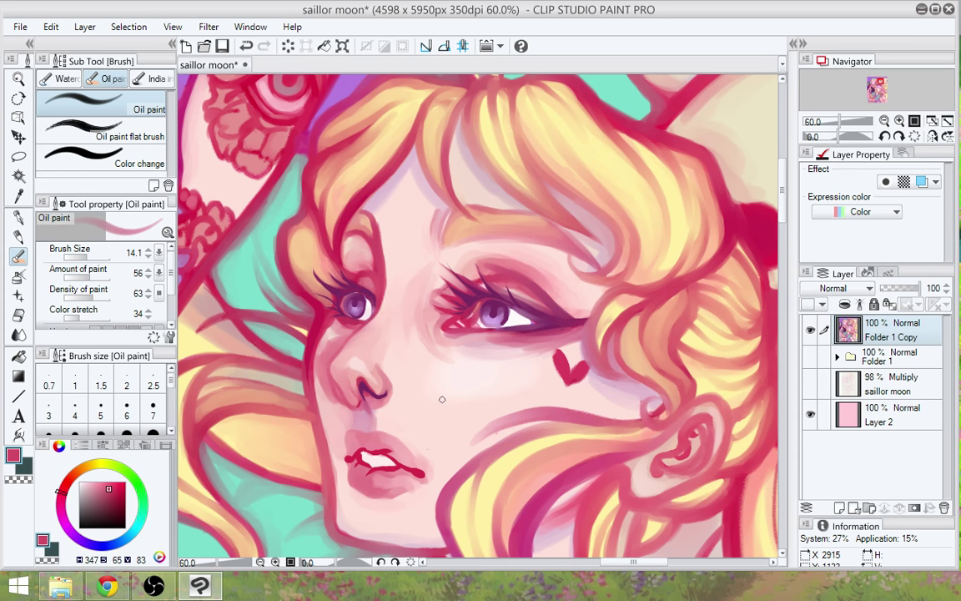
{"action": "scroll", "coordinate": [443, 398], "scroll_direction": "up", "scroll_amount": 1}
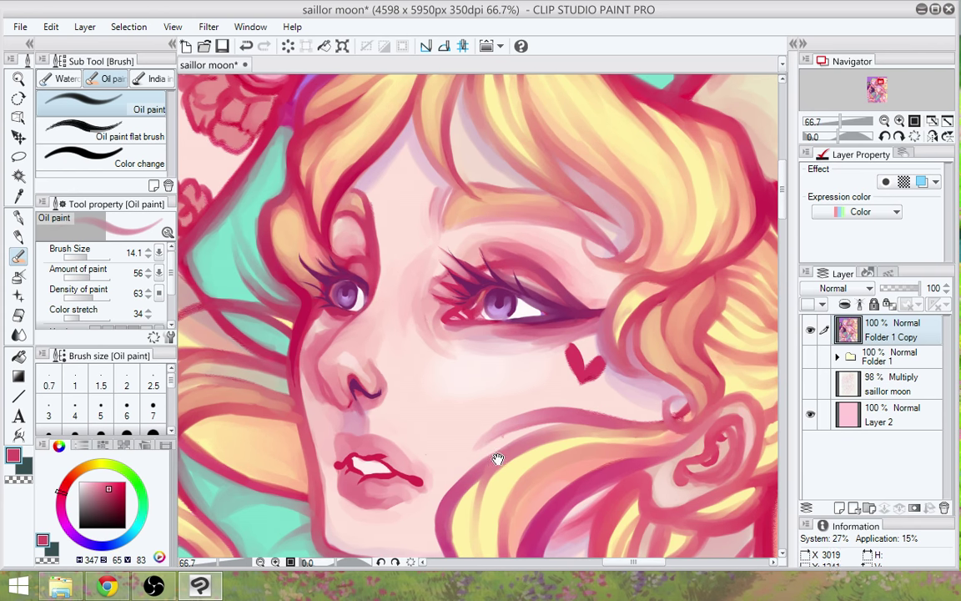
{"action": "scroll", "coordinate": [413, 420], "scroll_direction": "up", "scroll_amount": 1}
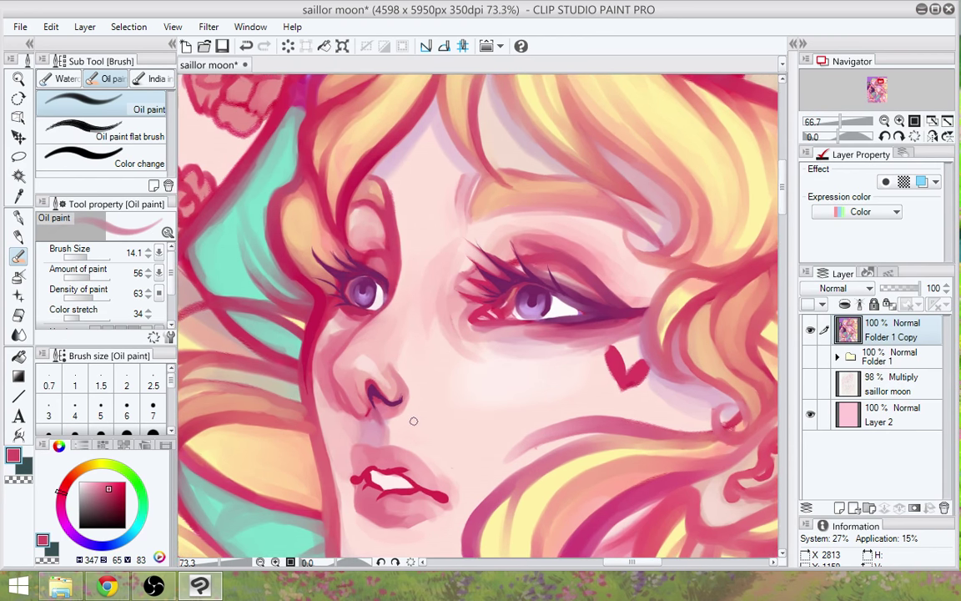
Touch up the nose's underside and nostril wing with the rose red Oil paint brush
{"action": "scroll", "coordinate": [413, 421], "scroll_direction": "up", "scroll_amount": 1}
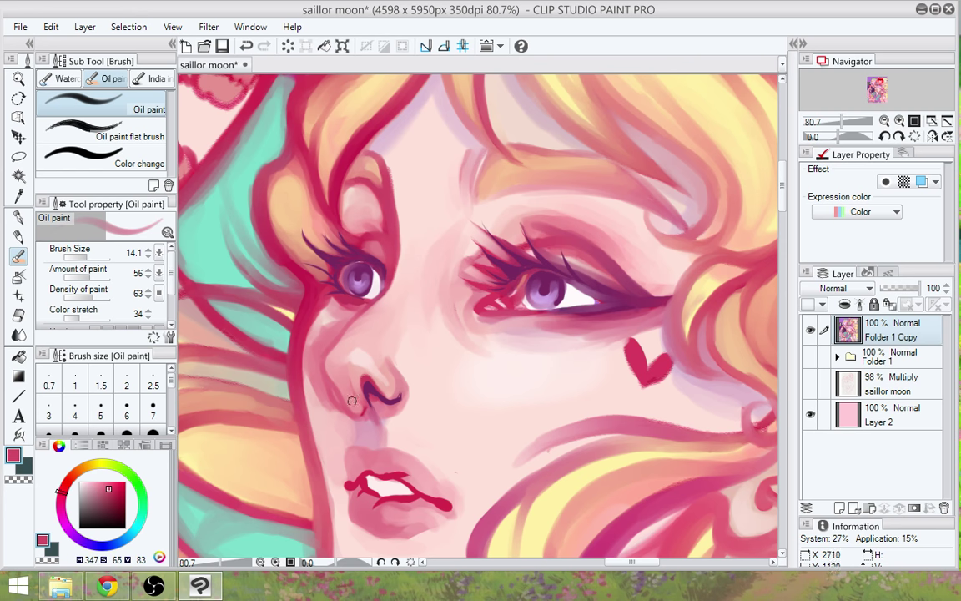
{"action": "left_click_drag", "start_coordinate": [316, 358], "coordinate": [336, 417]}
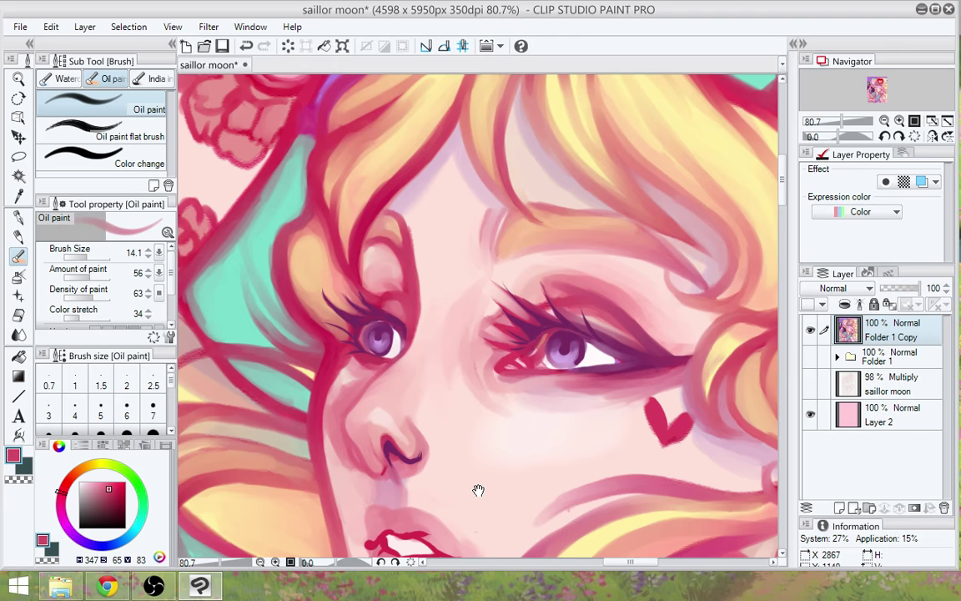
{"action": "mouse_move", "coordinate": [476, 488]}
{"action": "left_mouse_down"}
{"action": "mouse_move", "coordinate": [450, 382]}
{"action": "mouse_move", "coordinate": [463, 471]}
{"action": "mouse_move", "coordinate": [444, 451]}
{"action": "mouse_move", "coordinate": [442, 420]}
{"action": "left_mouse_up"}
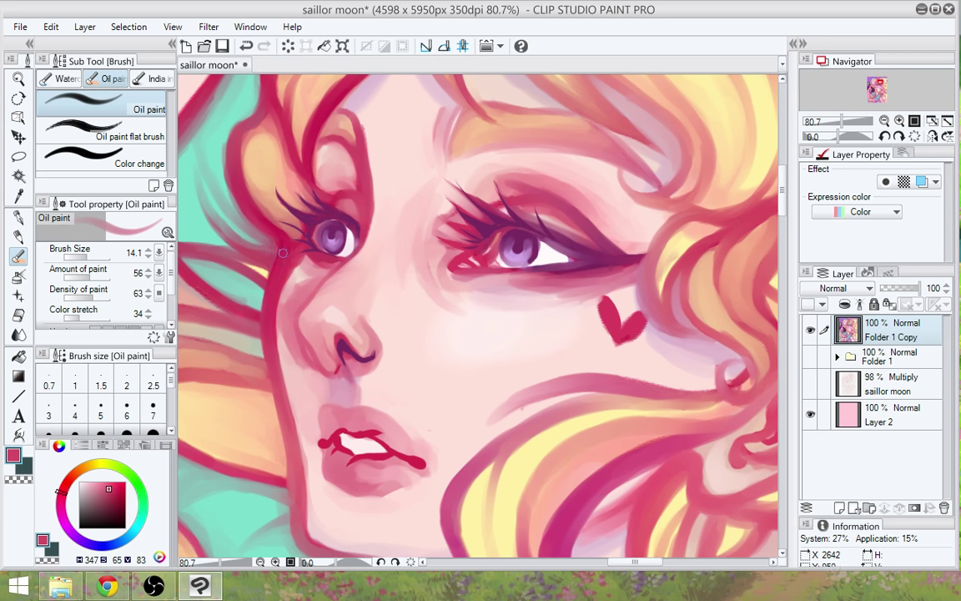
{"action": "left_click_drag", "start_coordinate": [348, 493], "coordinate": [315, 414]}
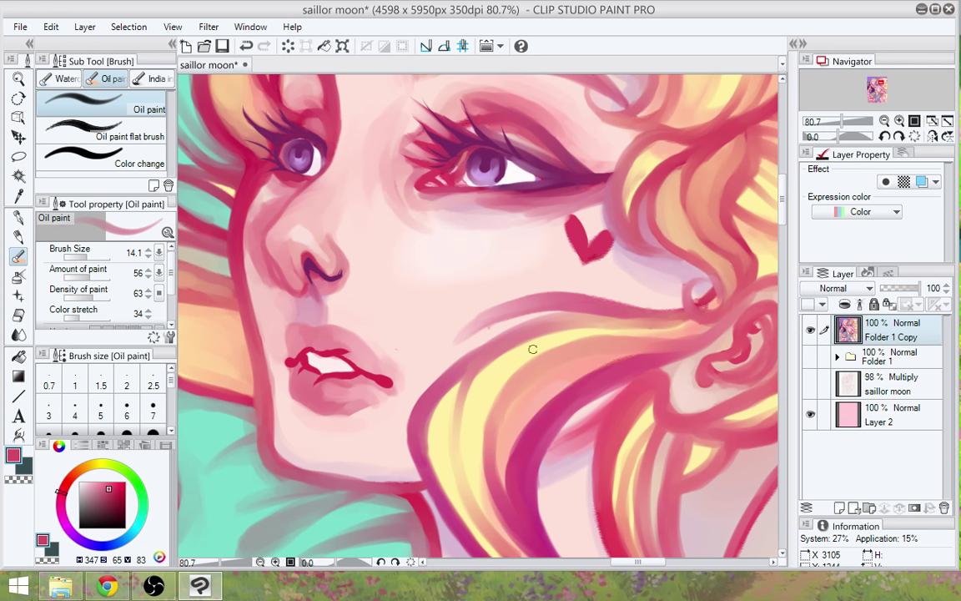
{"action": "left_click_drag", "start_coordinate": [543, 352], "coordinate": [575, 413]}
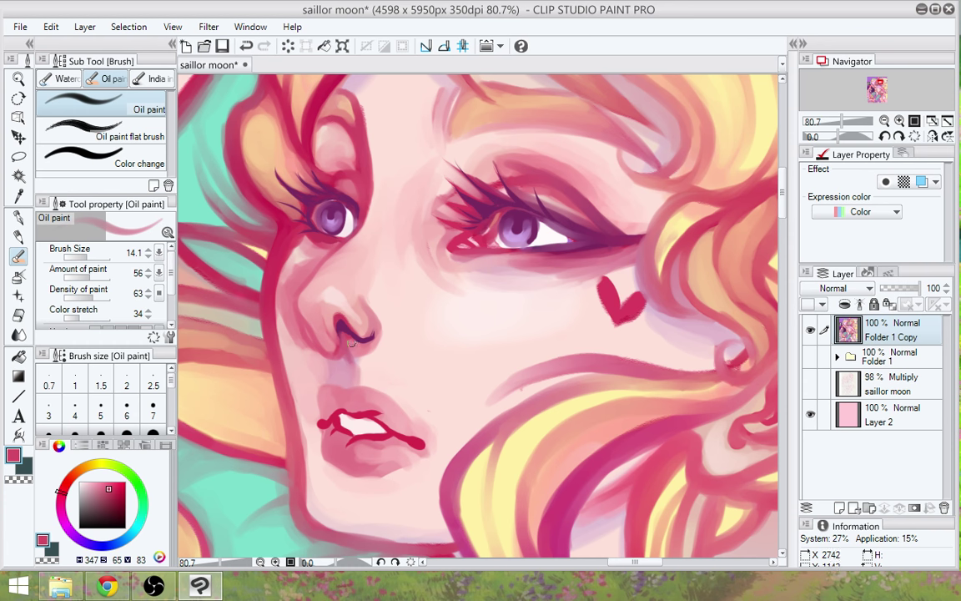
Blend the nose tip and repaint the nostril wing's dark line with sampled crimson and soft pink tones
{"action": "left_click", "coordinate": [470, 230], "text": "alt"}
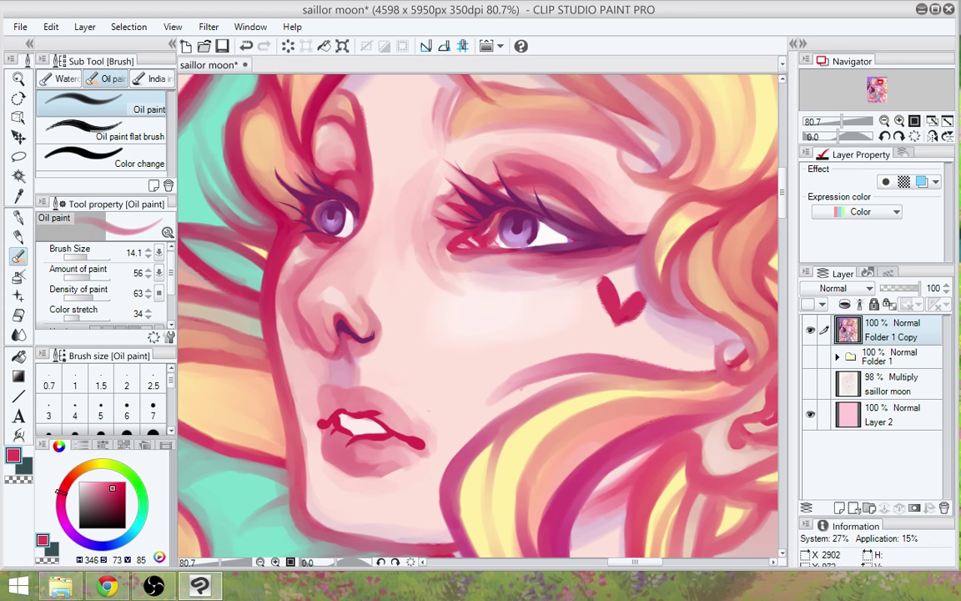
{"action": "left_click", "coordinate": [327, 320], "text": "alt"}
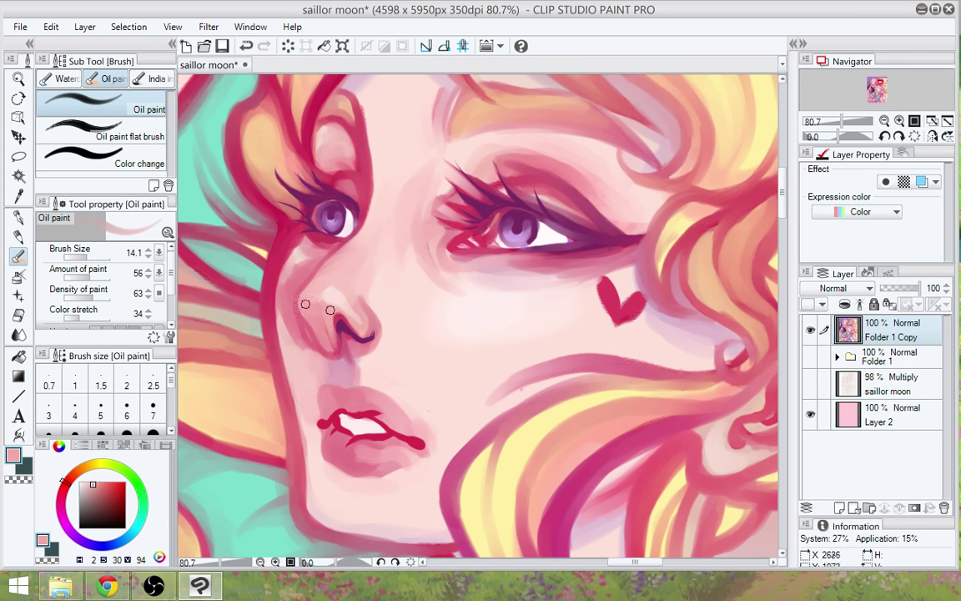
{"action": "left_click", "coordinate": [331, 310], "text": "alt"}
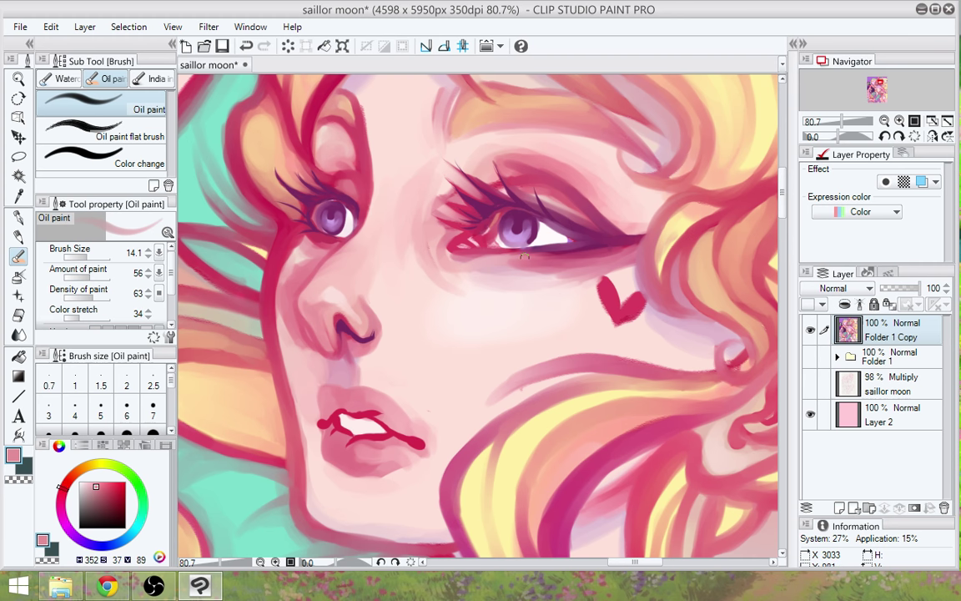
{"action": "left_click_drag", "start_coordinate": [505, 318], "coordinate": [497, 328]}
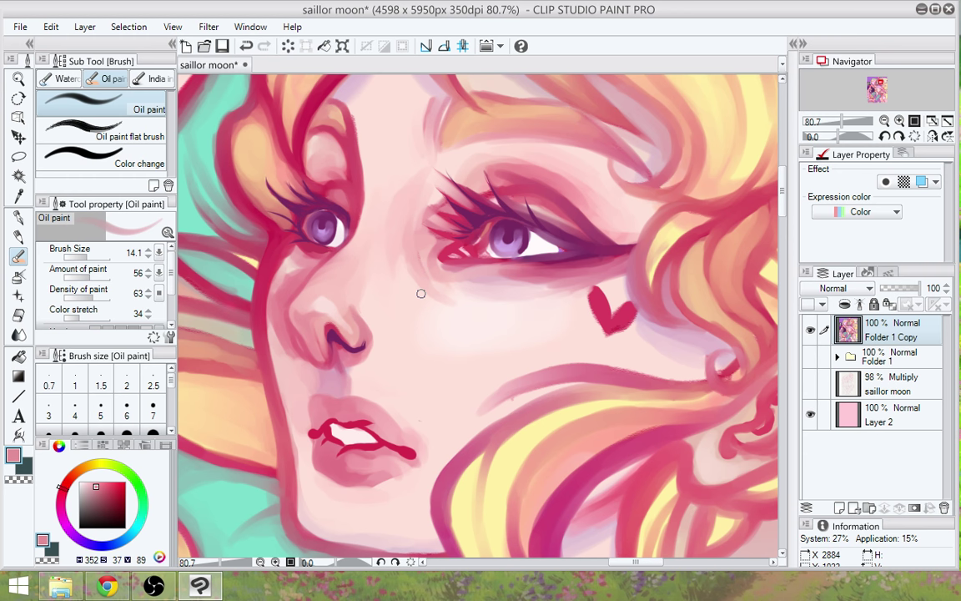
{"action": "left_click_drag", "start_coordinate": [458, 361], "coordinate": [453, 386]}
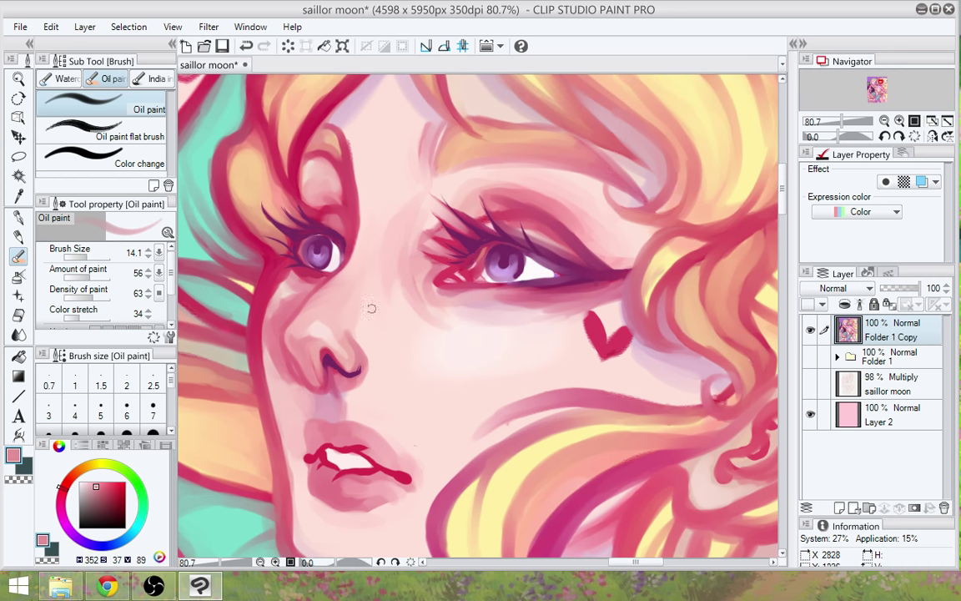
{"action": "left_click", "coordinate": [419, 240], "text": "alt"}
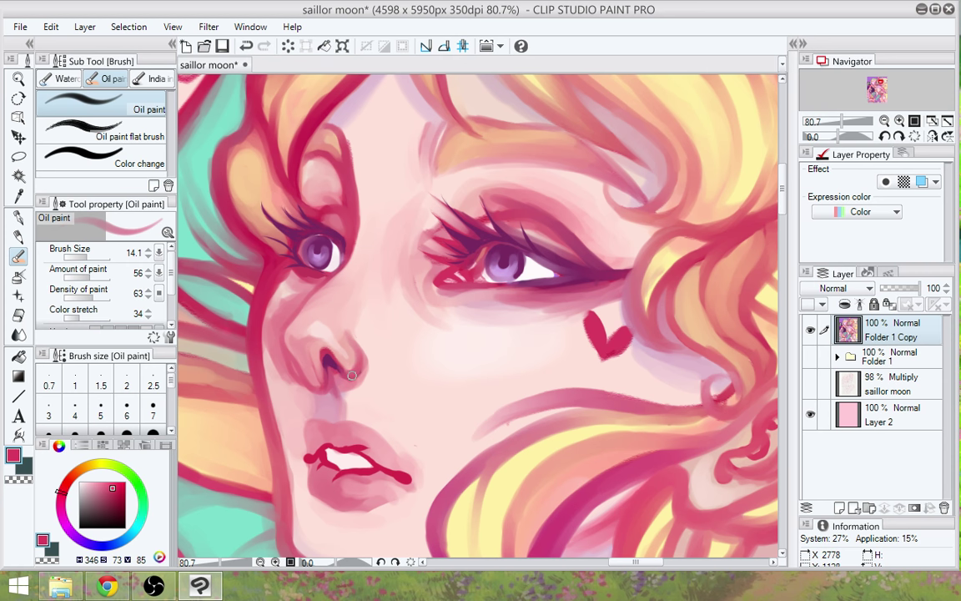
{"action": "left_click_drag", "start_coordinate": [487, 390], "coordinate": [460, 411]}
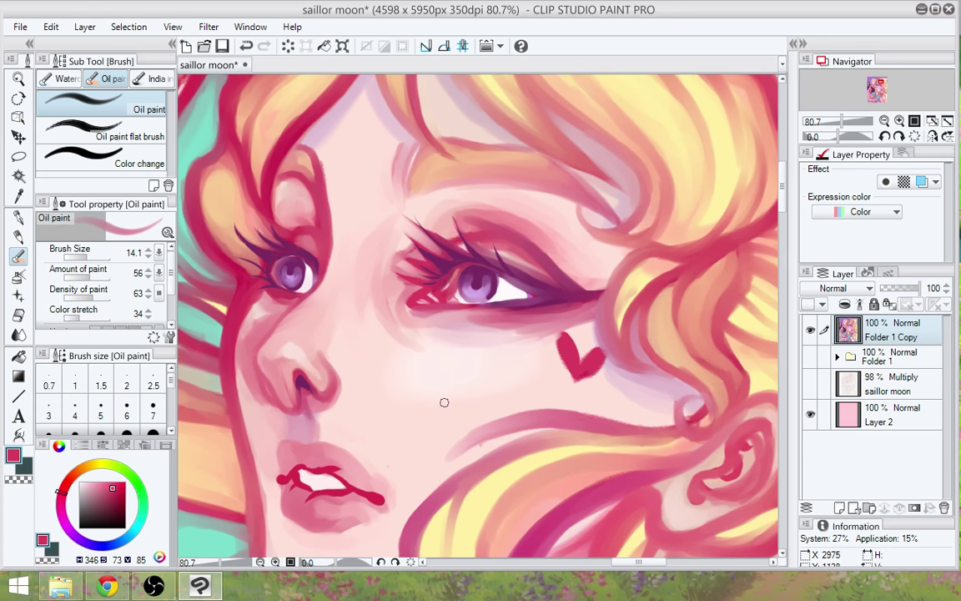
Refine the nearer eye's iris and white with sampled lavender and white, and touch up the lashes in dark purple
{"action": "scroll", "coordinate": [444, 403], "scroll_direction": "down", "scroll_amount": 3}
{"action": "scroll", "coordinate": [444, 402], "scroll_direction": "down", "scroll_amount": 3}
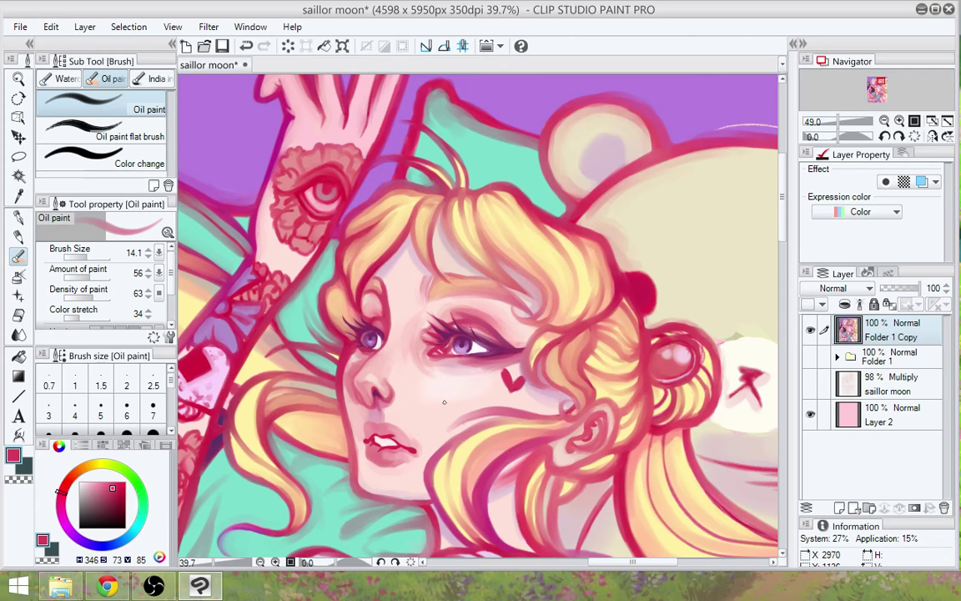
{"action": "mouse_move", "coordinate": [540, 440]}
{"action": "left_mouse_down"}
{"action": "mouse_move", "coordinate": [533, 398]}
{"action": "mouse_move", "coordinate": [531, 444]}
{"action": "left_mouse_up"}
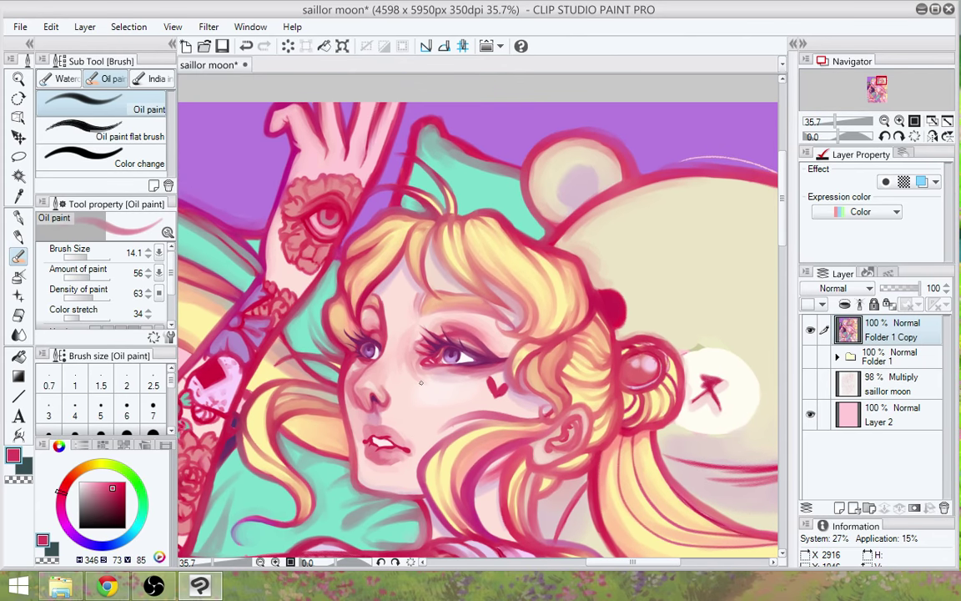
{"action": "scroll", "coordinate": [420, 383], "scroll_direction": "up", "scroll_amount": 4}
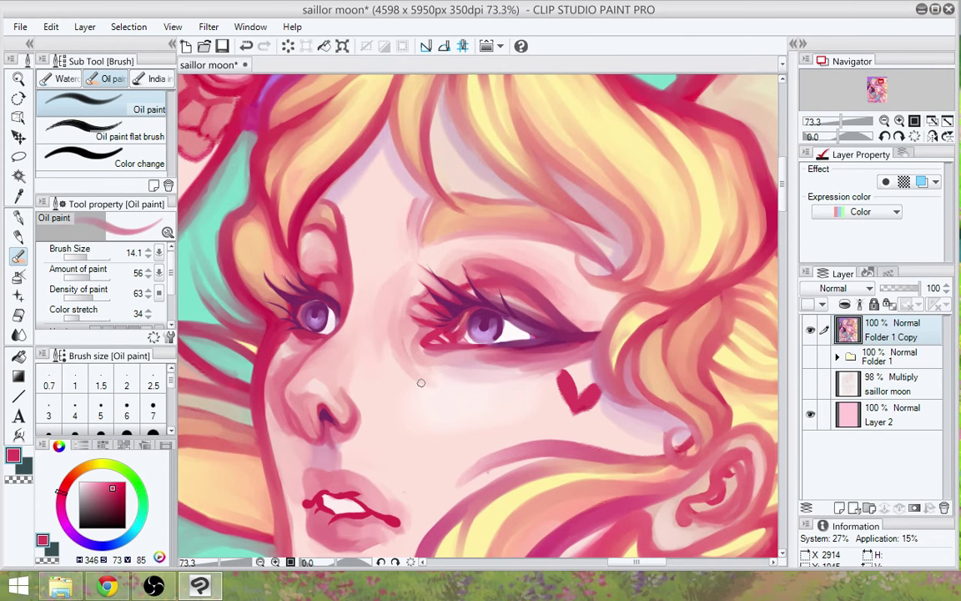
{"action": "scroll", "coordinate": [420, 382], "scroll_direction": "up", "scroll_amount": 2}
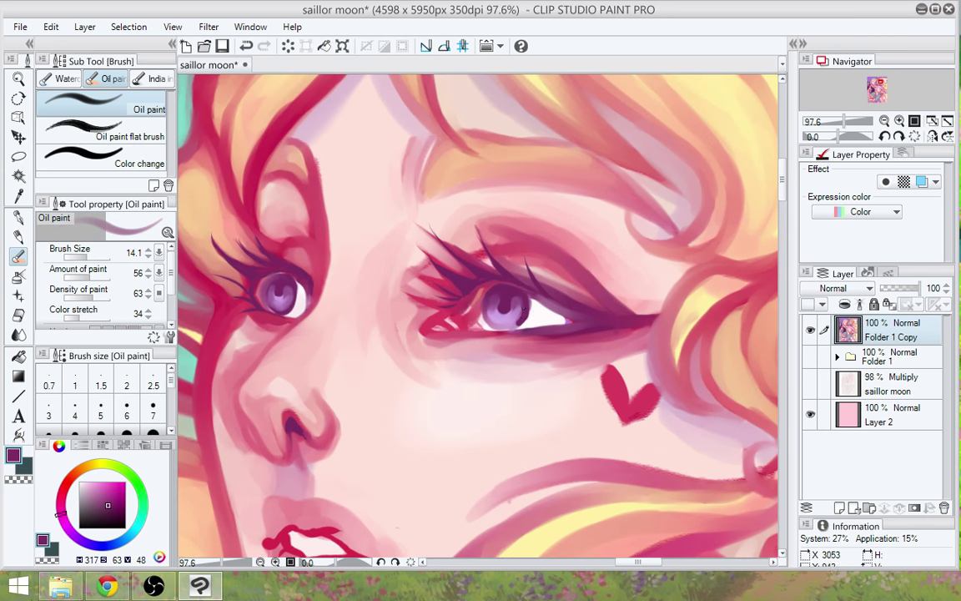
{"action": "left_click", "coordinate": [502, 318], "text": "alt"}
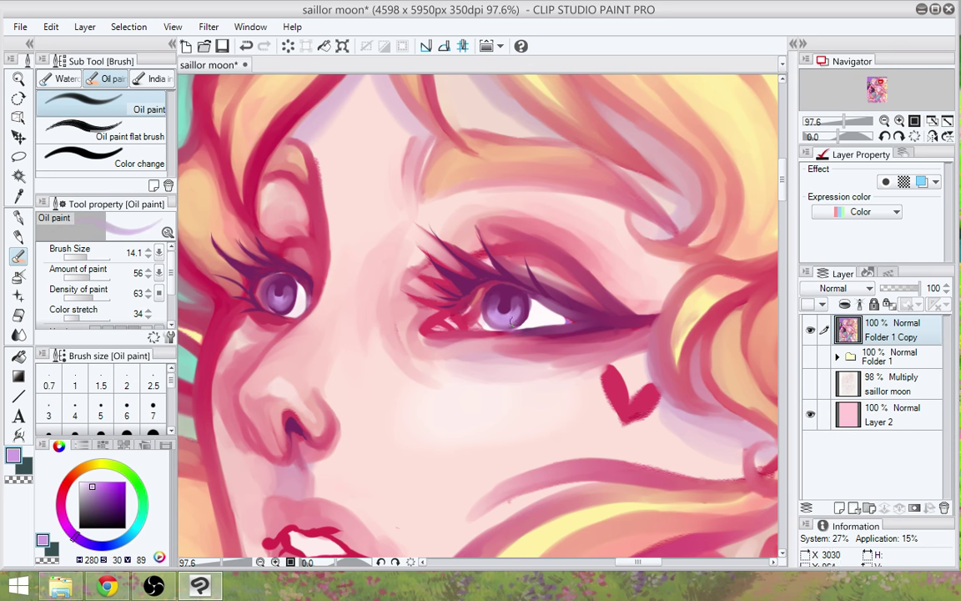
{"action": "left_click", "coordinate": [529, 325], "text": "alt"}
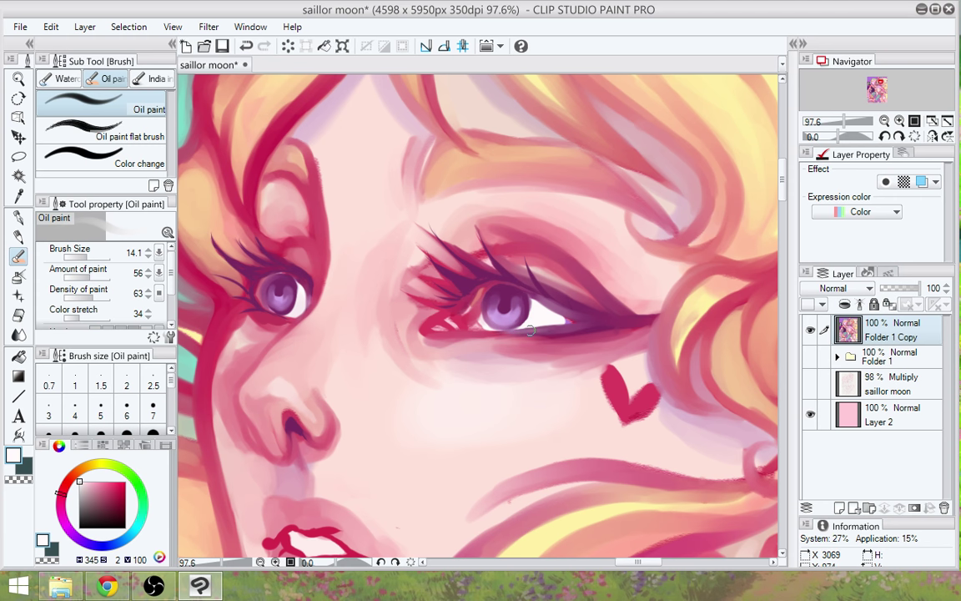
{"action": "left_click", "coordinate": [606, 326], "text": "alt"}
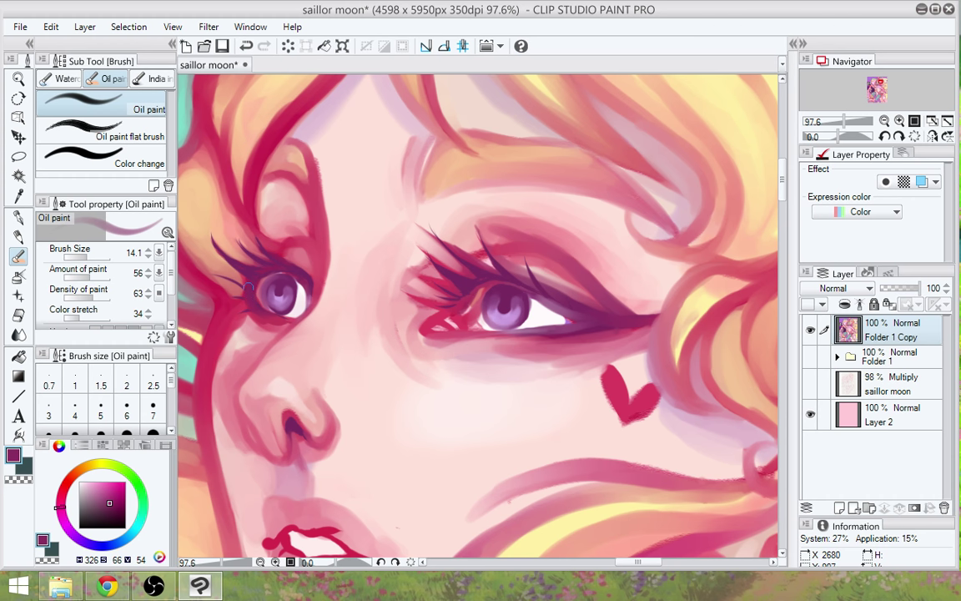
{"action": "mouse_move", "coordinate": [528, 394]}
{"action": "left_mouse_down"}
{"action": "mouse_move", "coordinate": [553, 403]}
{"action": "mouse_move", "coordinate": [550, 413]}
{"action": "left_mouse_up"}
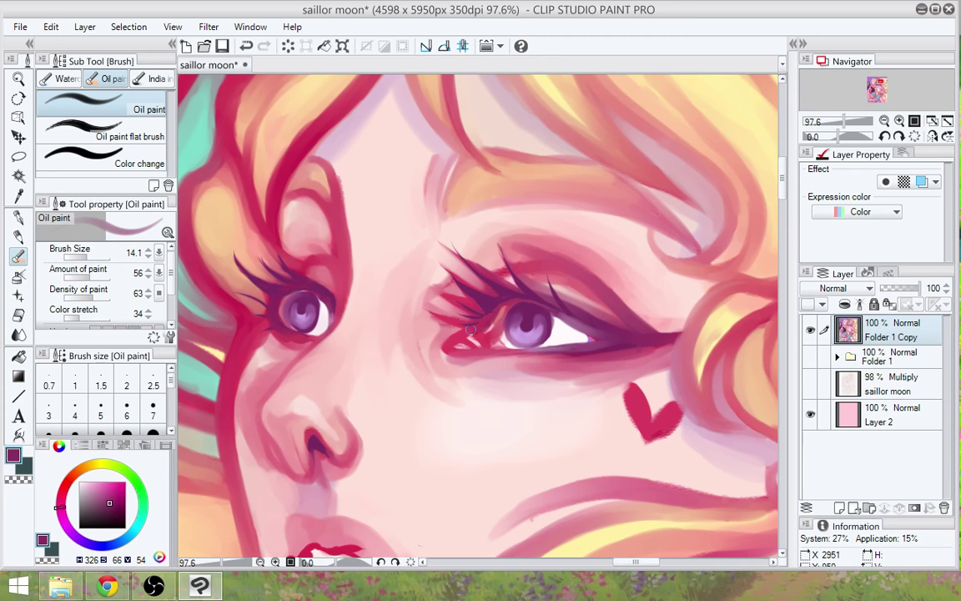
Reshape the nearer eye's inner corner with sampled white and pink, and paint crimson beside the iris
{"action": "left_click", "coordinate": [548, 334], "text": "alt"}
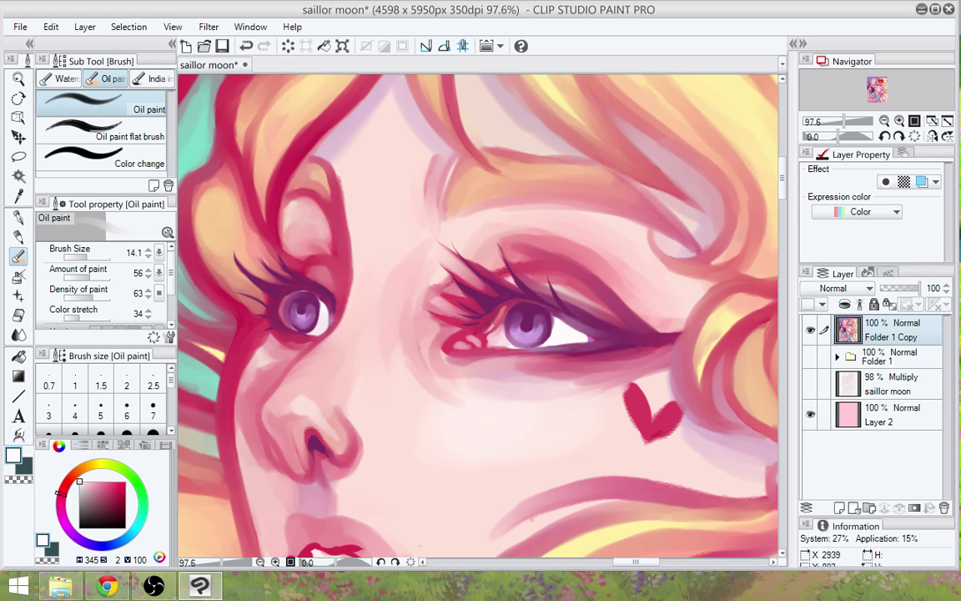
{"action": "left_click", "coordinate": [426, 309], "text": "alt"}
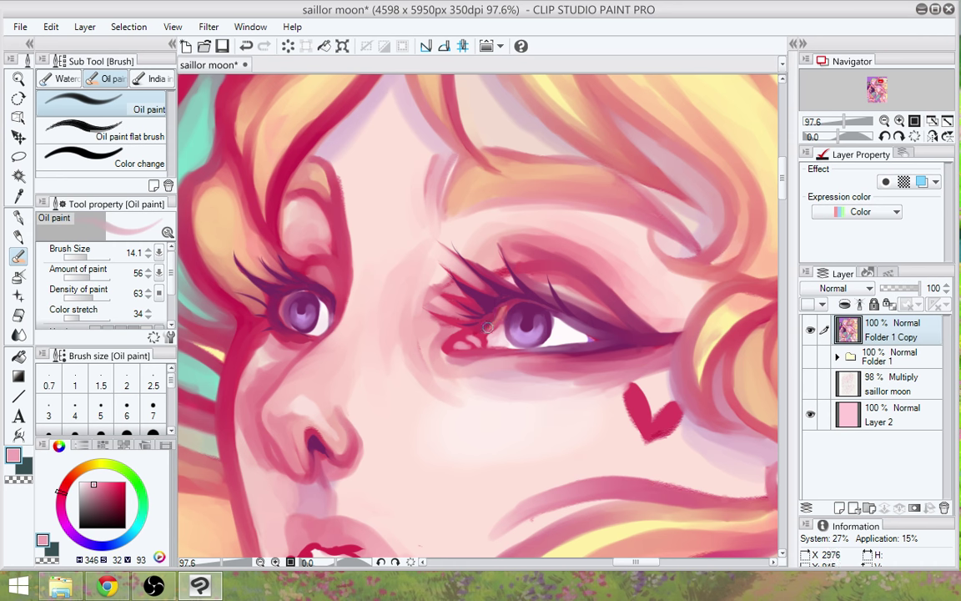
{"action": "left_click", "coordinate": [493, 328], "text": "alt"}
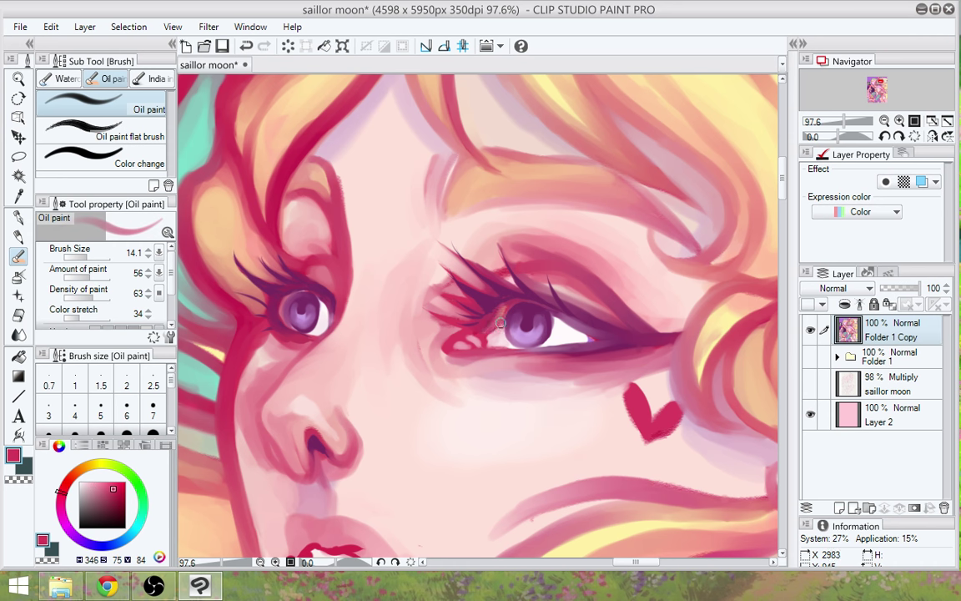
{"action": "left_click_drag", "start_coordinate": [490, 330], "coordinate": [500, 308]}
Add pale pink highlights to the nearer eye's tear duct and lower lid rim with the Mapping pen
{"action": "left_click", "coordinate": [82, 484]}
{"action": "left_click", "coordinate": [18, 215]}
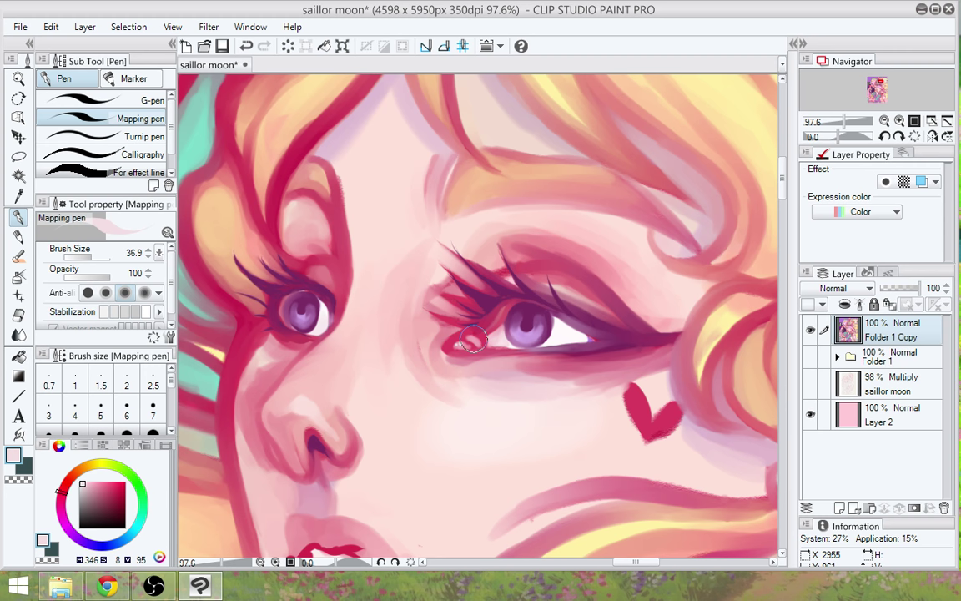
{"action": "left_click_drag", "start_coordinate": [532, 405], "coordinate": [494, 424]}
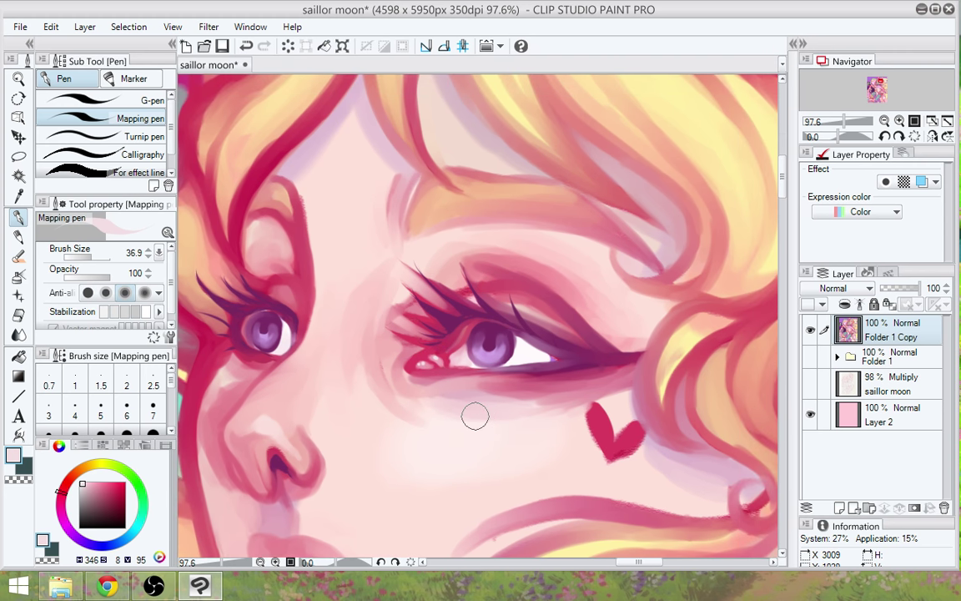
{"action": "scroll", "coordinate": [474, 414], "scroll_direction": "down", "scroll_amount": 1}
{"action": "scroll", "coordinate": [474, 414], "scroll_direction": "up", "scroll_amount": 2}
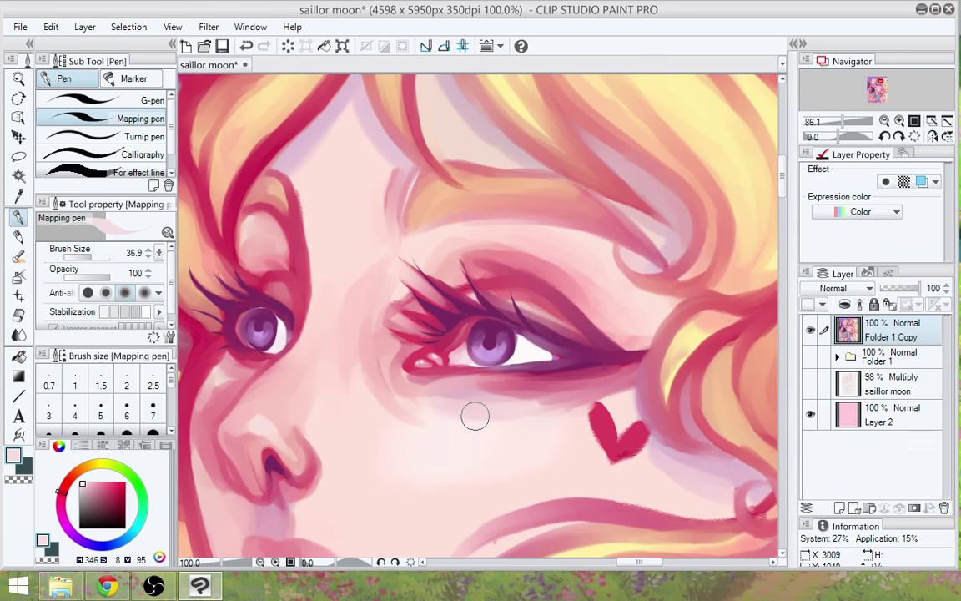
{"action": "mouse_move", "coordinate": [512, 360]}
{"action": "left_mouse_down"}
{"action": "mouse_move", "coordinate": [508, 397]}
{"action": "mouse_move", "coordinate": [488, 365]}
{"action": "left_mouse_up"}
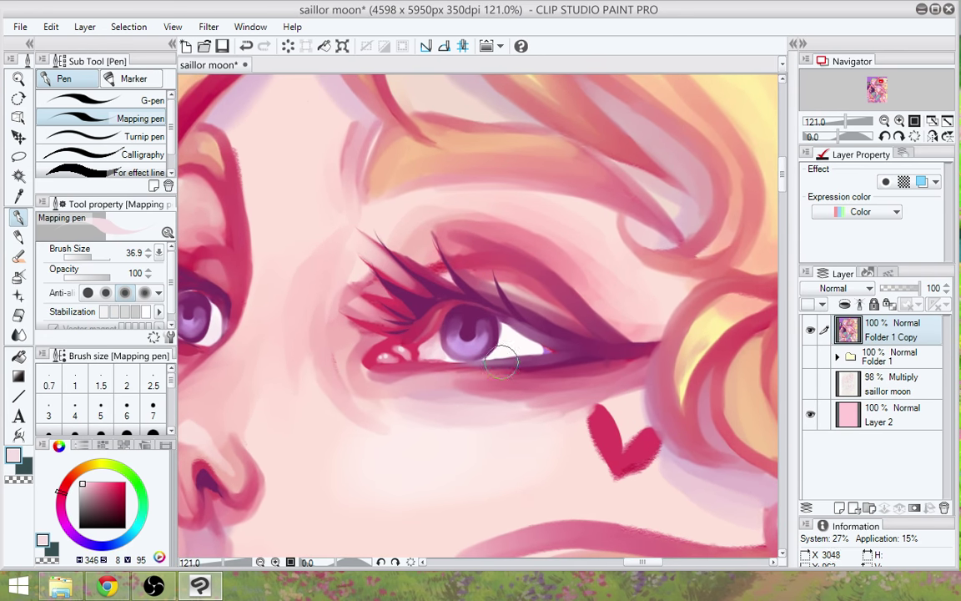
{"action": "left_click_drag", "start_coordinate": [492, 433], "coordinate": [511, 456]}
{"action": "left_click_drag", "start_coordinate": [428, 492], "coordinate": [437, 466]}
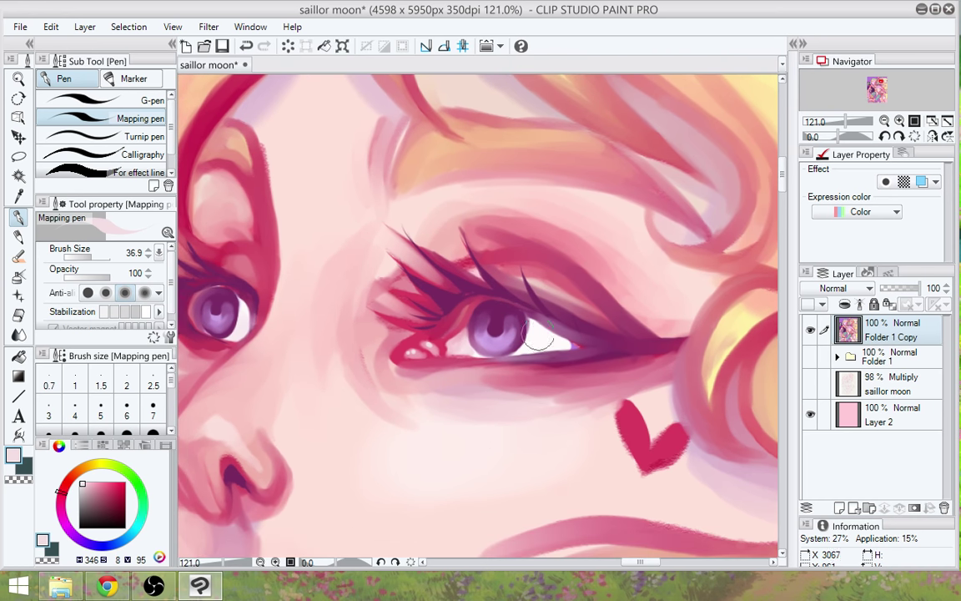
Draw finer dark purple upper lashes on the nearer eye with the Mapping pen, using sampled lash color
{"action": "left_click", "coordinate": [467, 293], "text": "alt"}
{"action": "left_click_drag", "start_coordinate": [481, 290], "coordinate": [457, 303]}
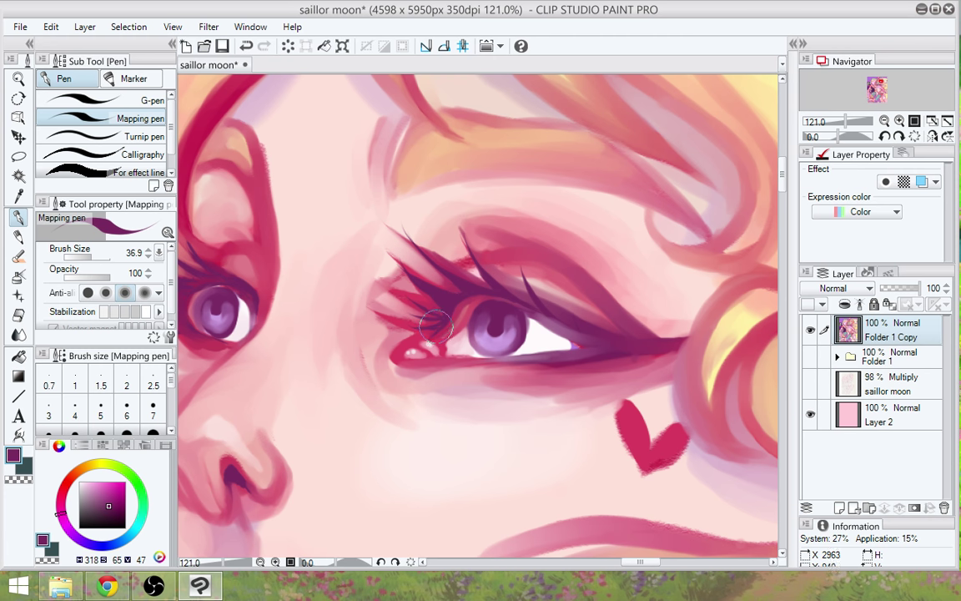
{"action": "left_click_drag", "start_coordinate": [444, 330], "coordinate": [459, 315]}
{"action": "left_click_drag", "start_coordinate": [526, 288], "coordinate": [521, 269]}
{"action": "left_click_drag", "start_coordinate": [488, 283], "coordinate": [564, 329]}
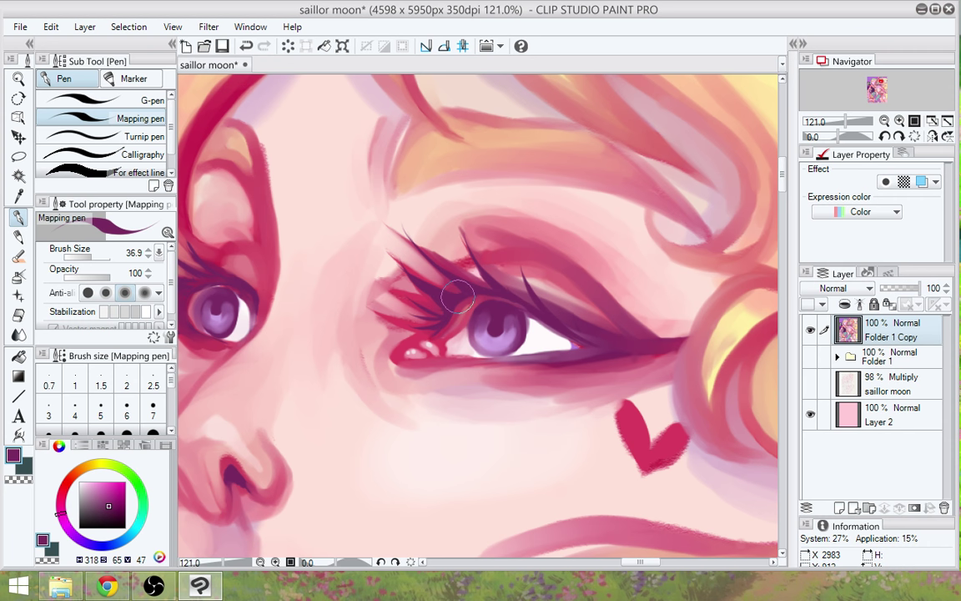
Clean up the upper lid around the nearer eye's lashes with the Oil paint brush in sampled crimson and pink tones
{"action": "left_click", "coordinate": [387, 274], "text": "alt"}
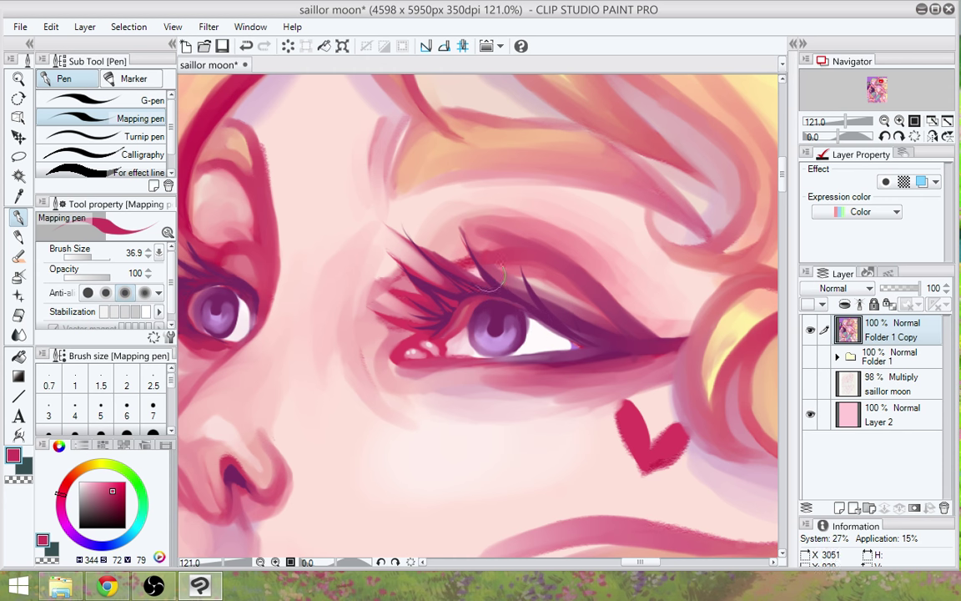
{"action": "left_click", "coordinate": [21, 256]}
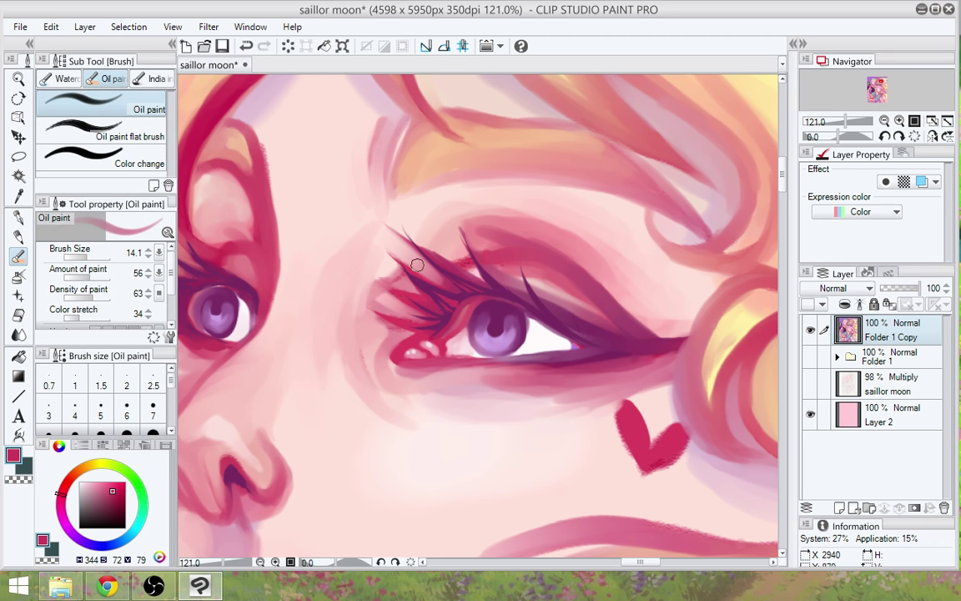
{"action": "left_click", "coordinate": [358, 226], "text": "alt"}
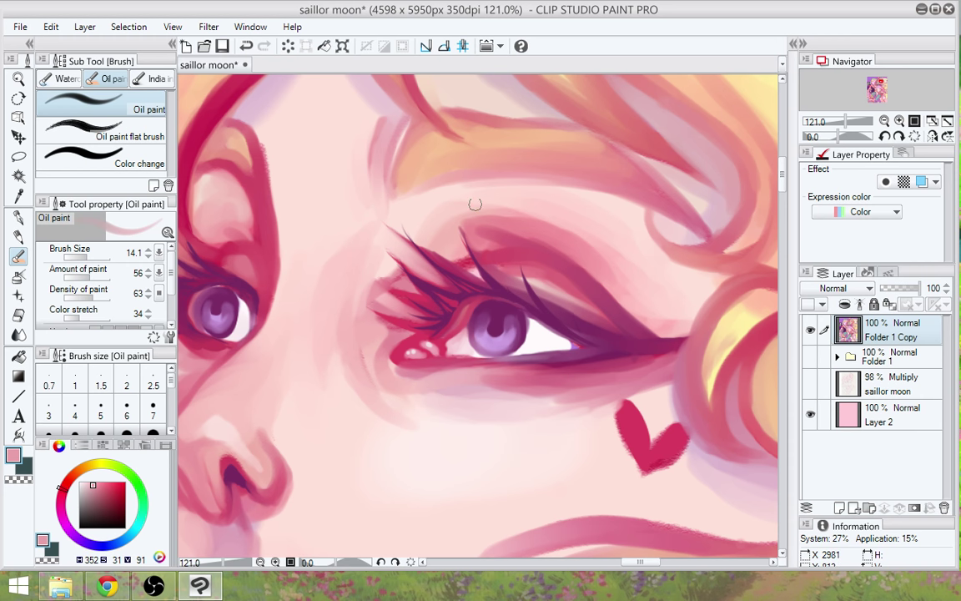
{"action": "left_click", "coordinate": [396, 253], "text": "alt"}
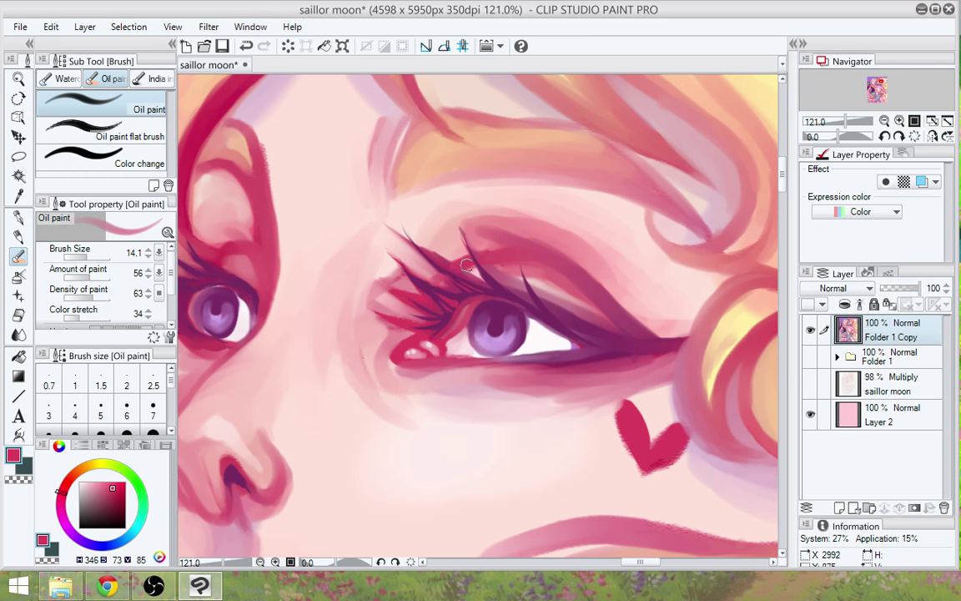
{"action": "left_click", "coordinate": [422, 208], "text": "alt"}
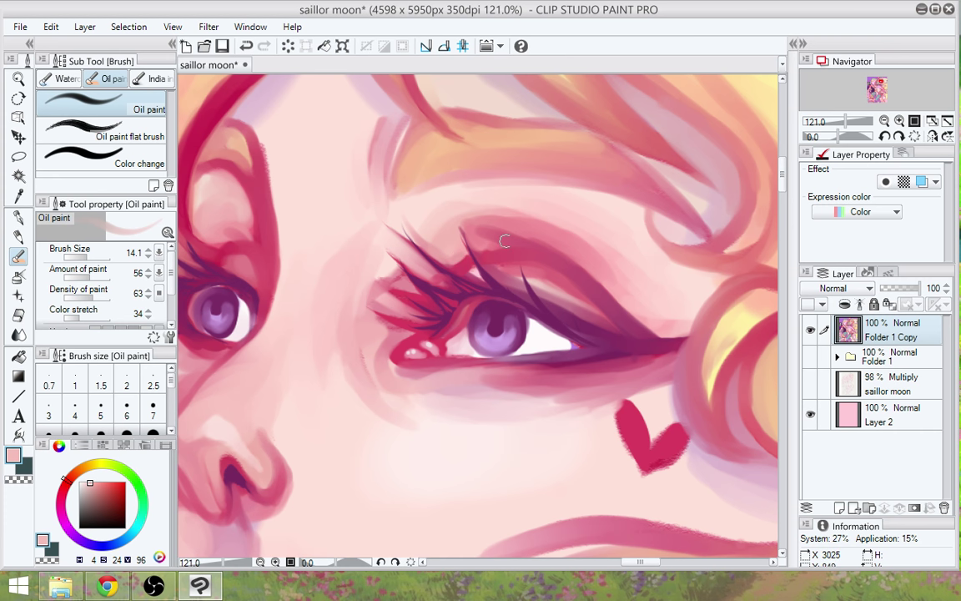
Repaint a middle upper lash of the nearer eye in sampled dark purple and add pale pink highlights to the lid beside it
{"action": "left_click", "coordinate": [498, 289], "text": "alt"}
{"action": "left_click_drag", "start_coordinate": [501, 289], "coordinate": [468, 246]}
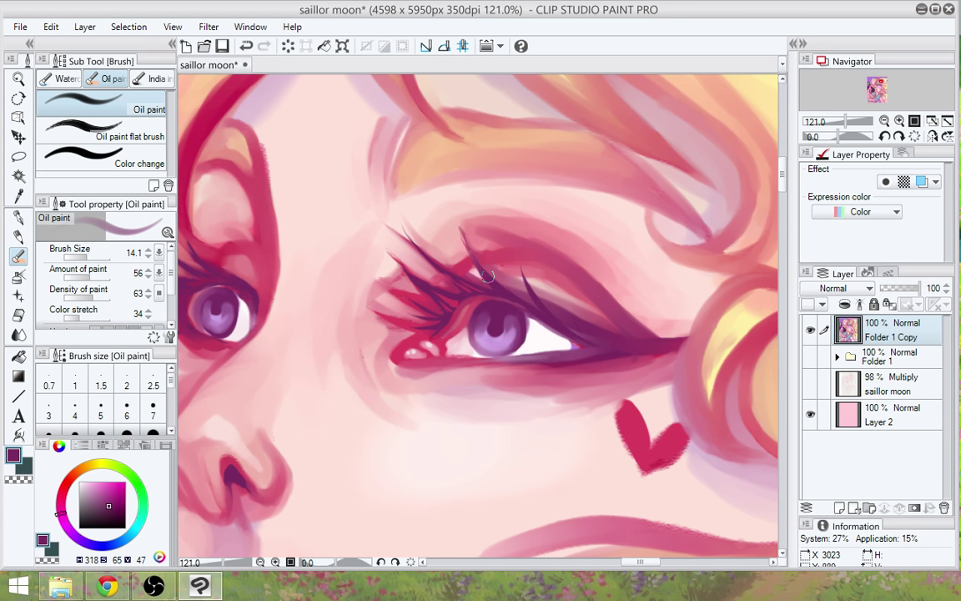
{"action": "left_click", "coordinate": [425, 210], "text": "alt"}
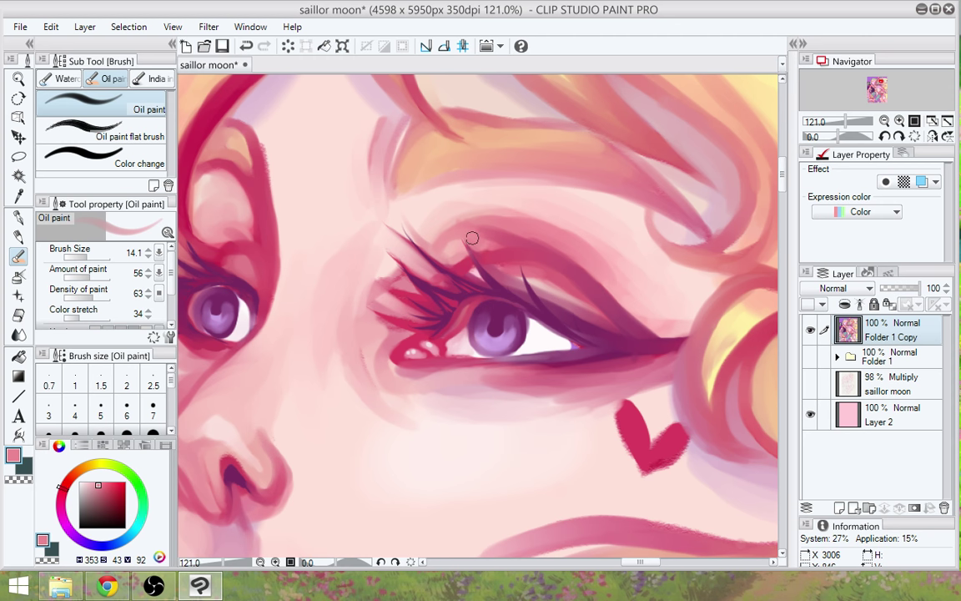
{"action": "left_click", "coordinate": [422, 205], "text": "alt"}
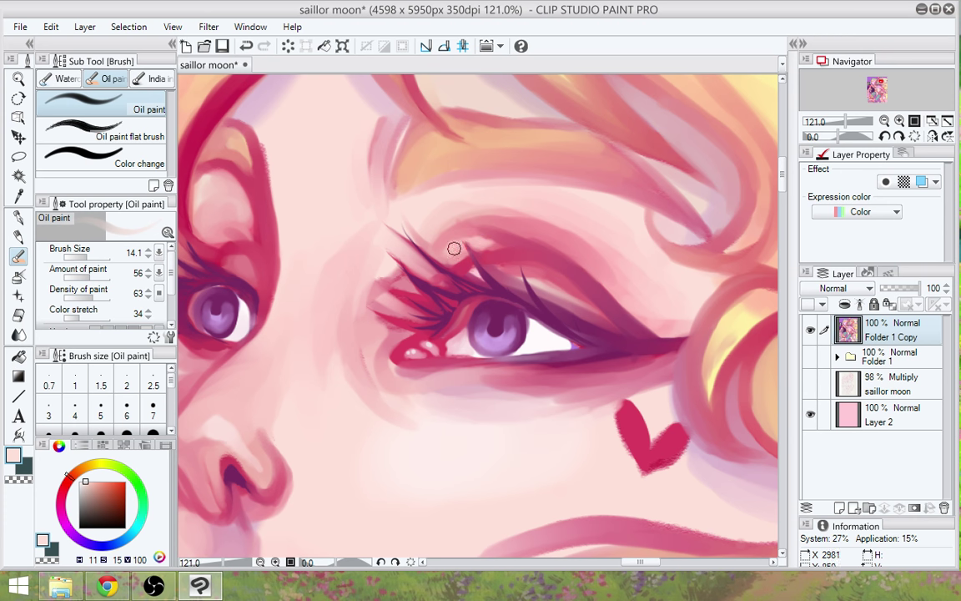
{"action": "left_click", "coordinate": [497, 242], "text": "alt"}
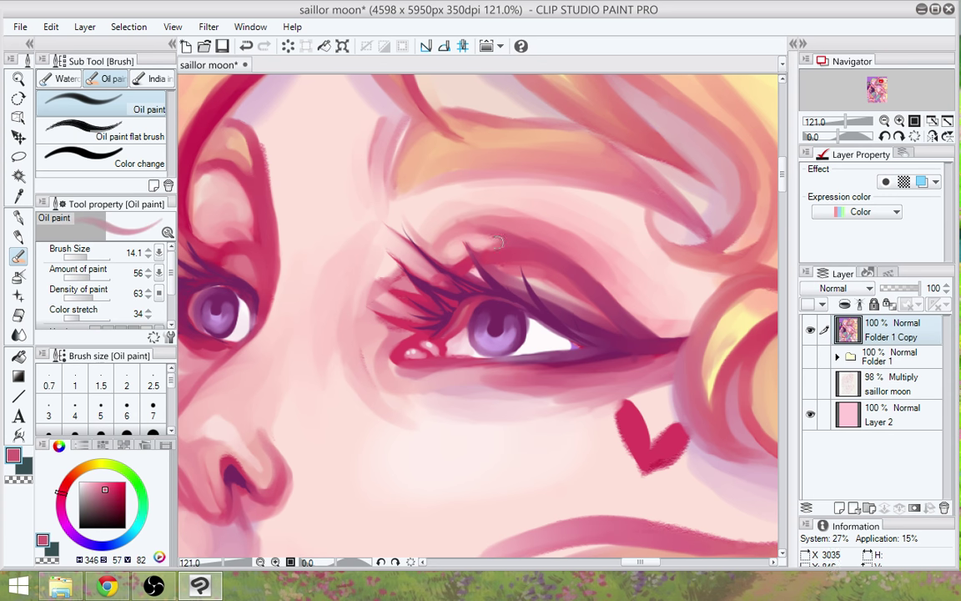
{"action": "left_click", "coordinate": [454, 215], "text": "alt"}
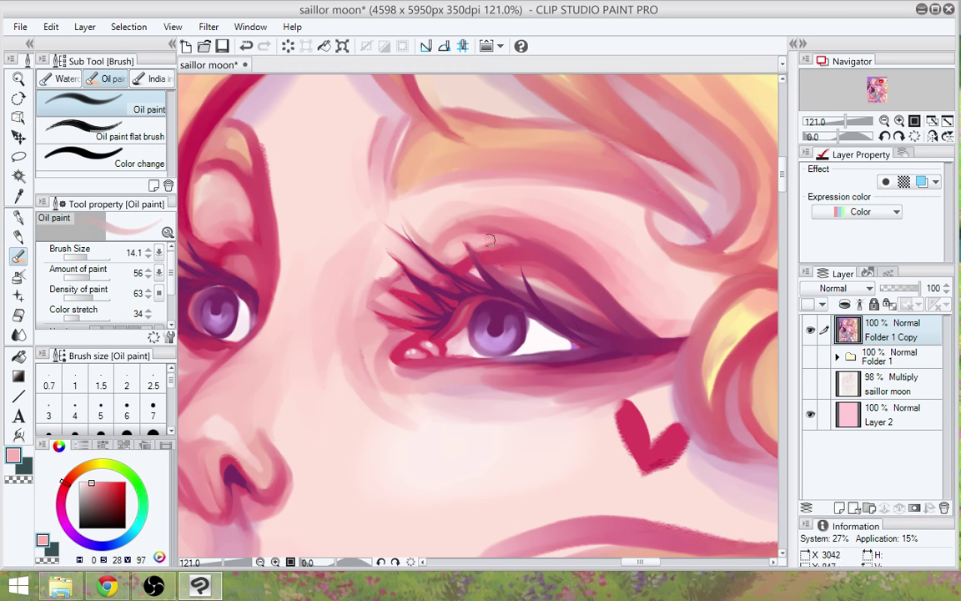
Blend the nearer eye's upper lid and crease around the outer lashes with sampled crimson, purple and pale pink Oil paint
{"action": "left_click", "coordinate": [539, 249], "text": "alt"}
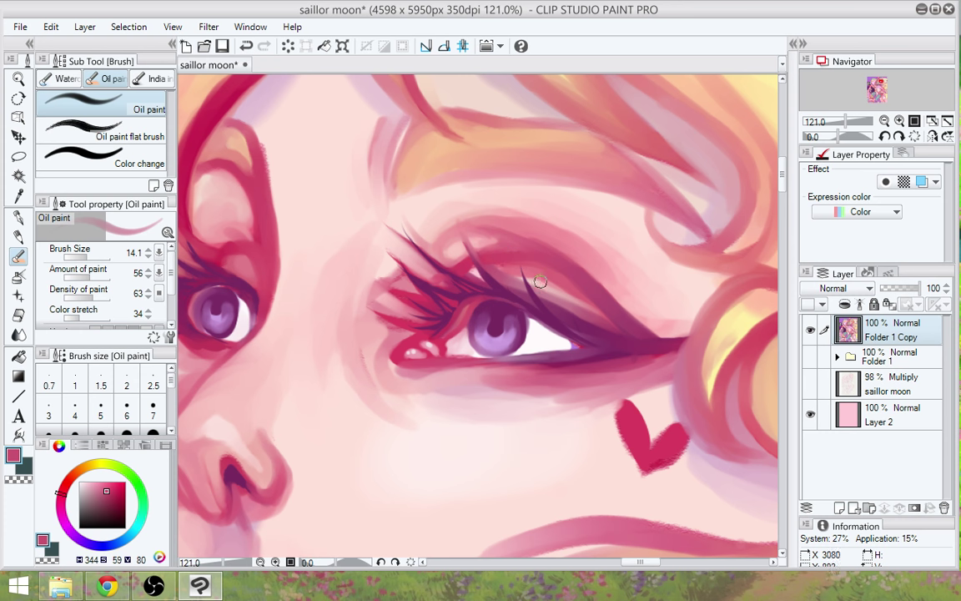
{"action": "left_click", "coordinate": [486, 252], "text": "alt"}
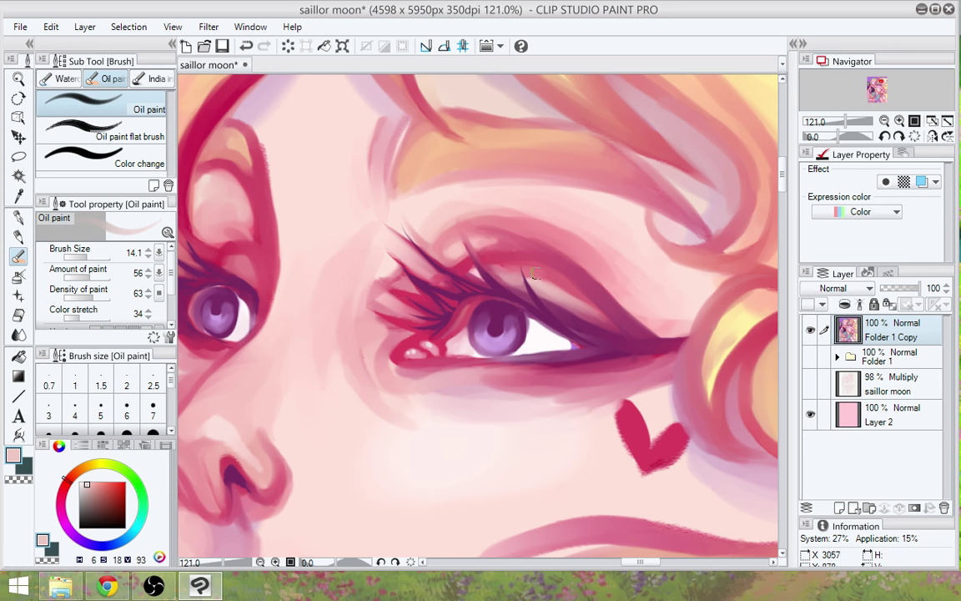
{"action": "left_click", "coordinate": [528, 269], "text": "alt"}
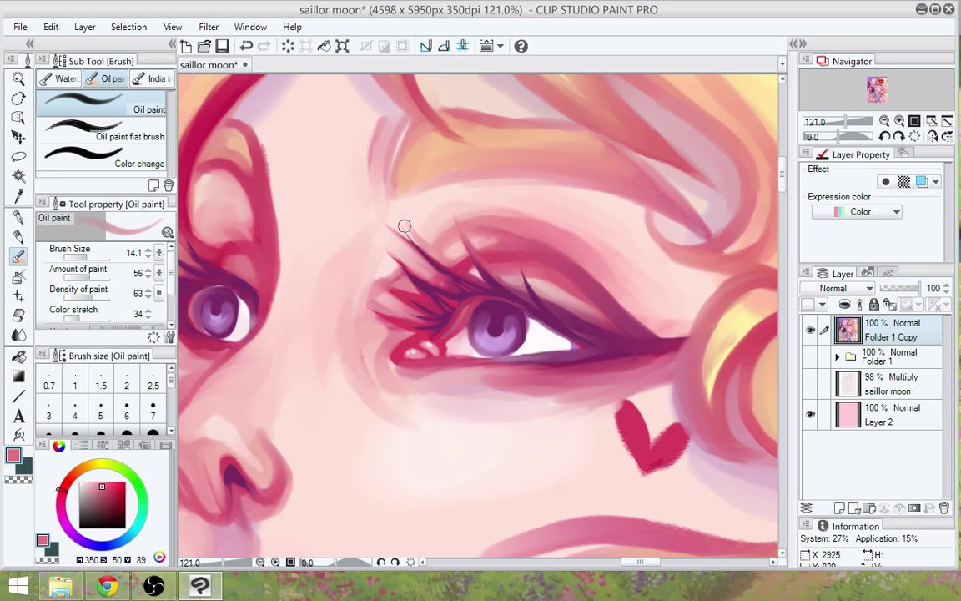
{"action": "left_click", "coordinate": [576, 315], "text": "alt"}
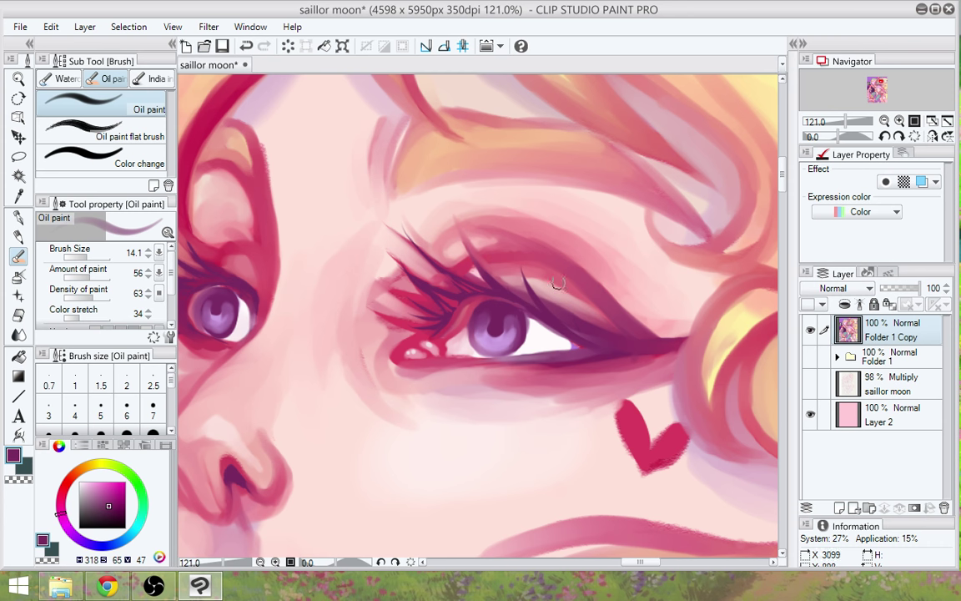
{"action": "left_click", "coordinate": [505, 258], "text": "alt"}
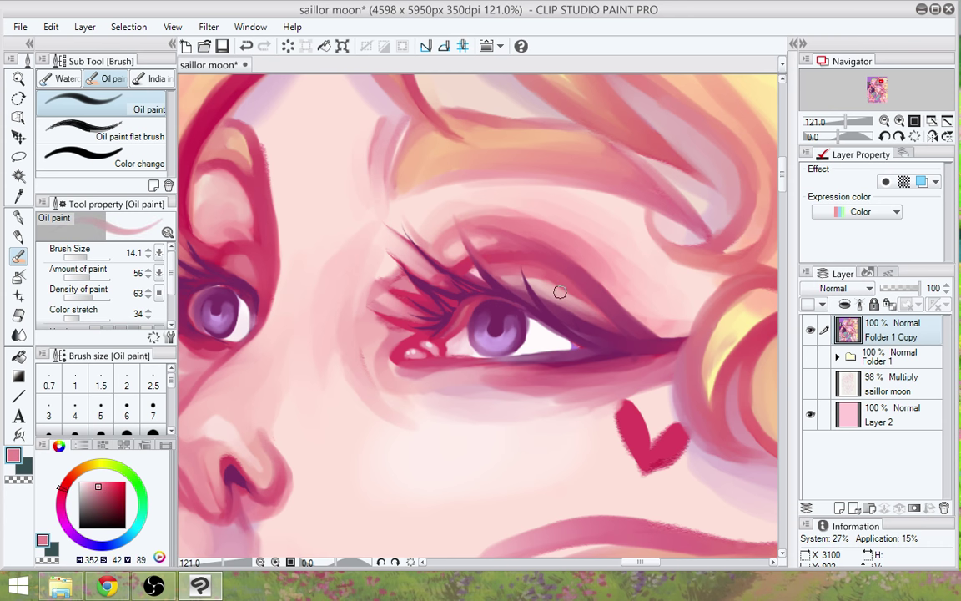
{"action": "left_click", "coordinate": [560, 292], "text": "alt"}
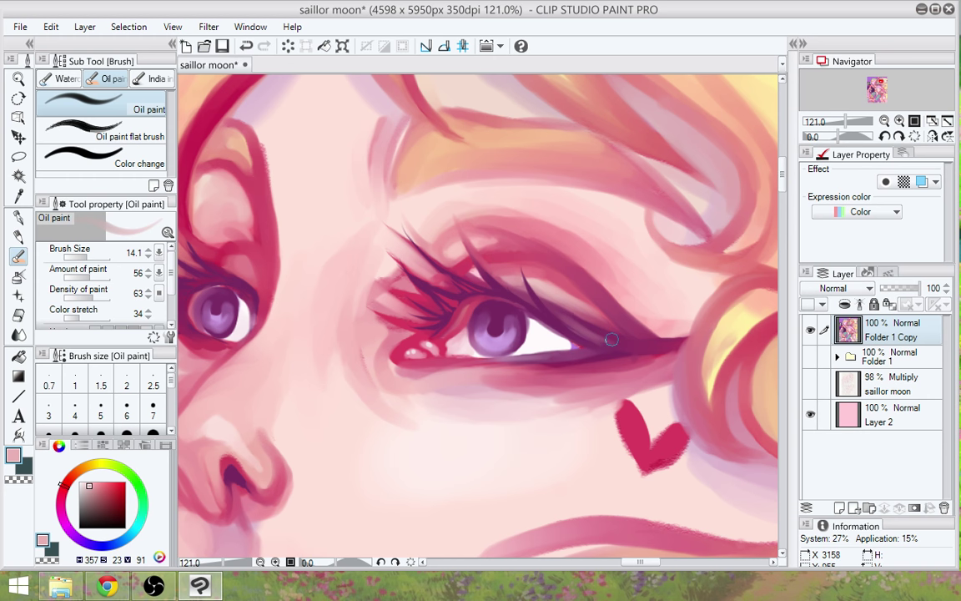
{"action": "left_click", "coordinate": [555, 283], "text": "alt"}
{"action": "mouse_move", "coordinate": [552, 284]}
{"action": "left_mouse_down"}
{"action": "mouse_move", "coordinate": [580, 303]}
{"action": "mouse_move", "coordinate": [546, 276]}
{"action": "mouse_move", "coordinate": [587, 309]}
{"action": "mouse_move", "coordinate": [526, 269]}
{"action": "mouse_move", "coordinate": [564, 291]}
{"action": "mouse_move", "coordinate": [534, 282]}
{"action": "left_mouse_up"}
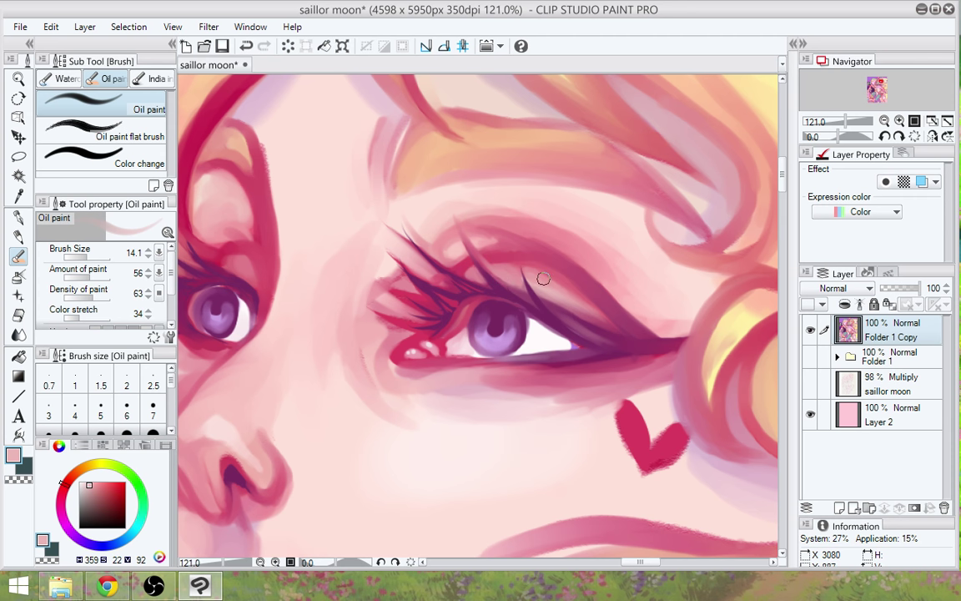
{"action": "left_click", "coordinate": [466, 270], "text": "alt"}
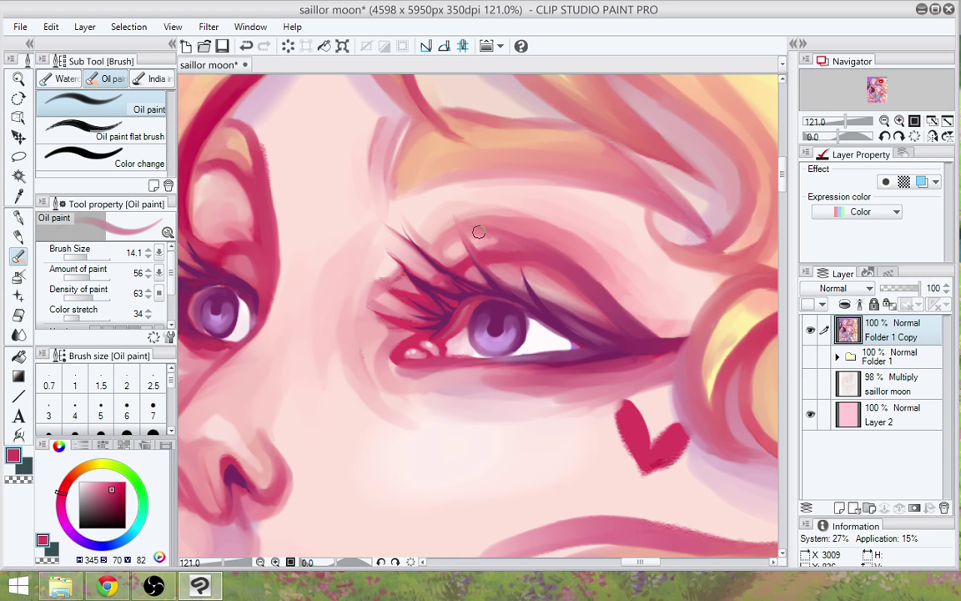
Paint sampled pale skin tone and pink over the red patch behind the nearer eye's inner lashes
{"action": "left_click_drag", "start_coordinate": [605, 443], "coordinate": [561, 407]}
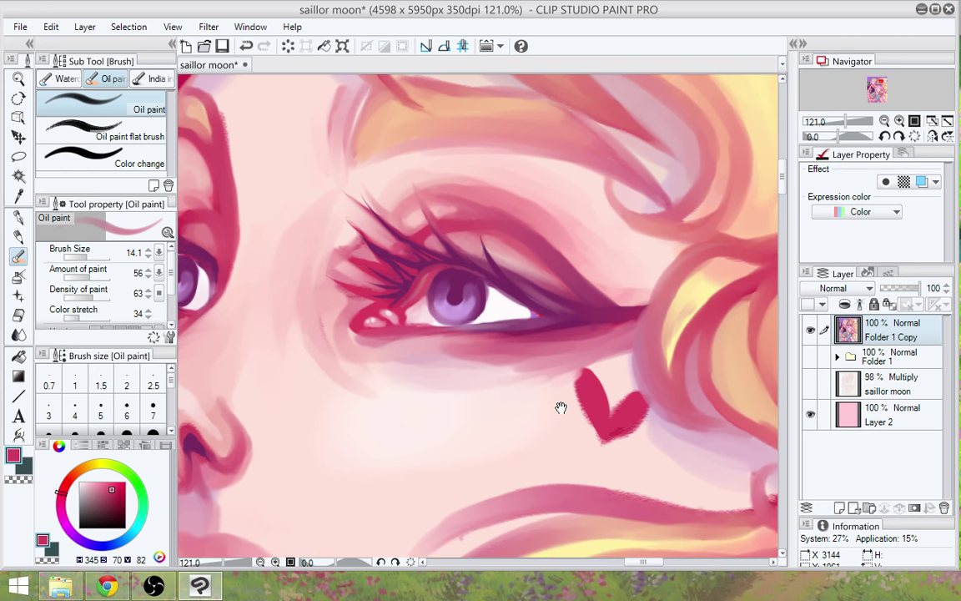
{"action": "scroll", "coordinate": [561, 407], "scroll_direction": "down", "scroll_amount": 2}
{"action": "scroll", "coordinate": [568, 377], "scroll_direction": "up", "scroll_amount": 2}
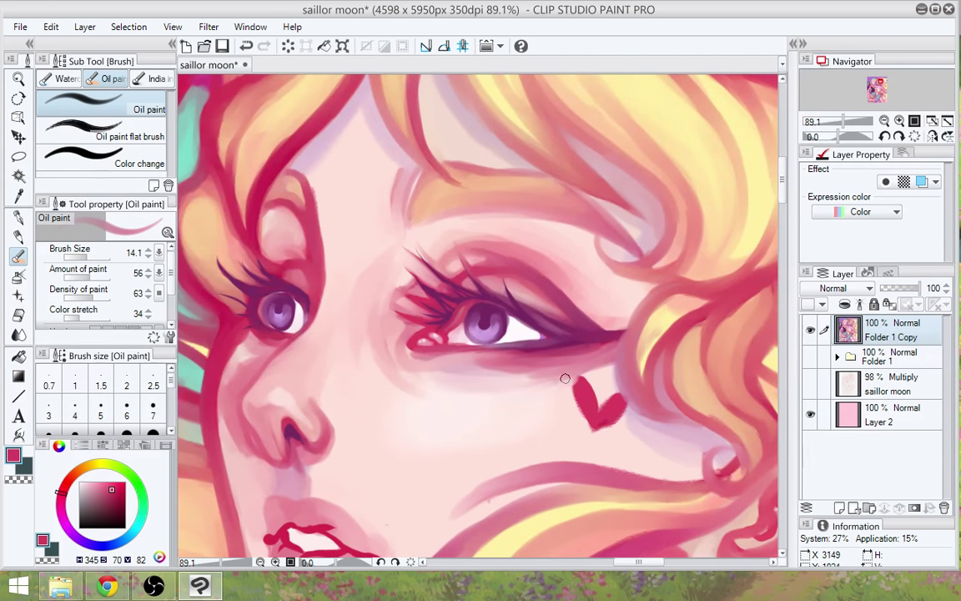
{"action": "left_click", "coordinate": [381, 268], "text": "alt"}
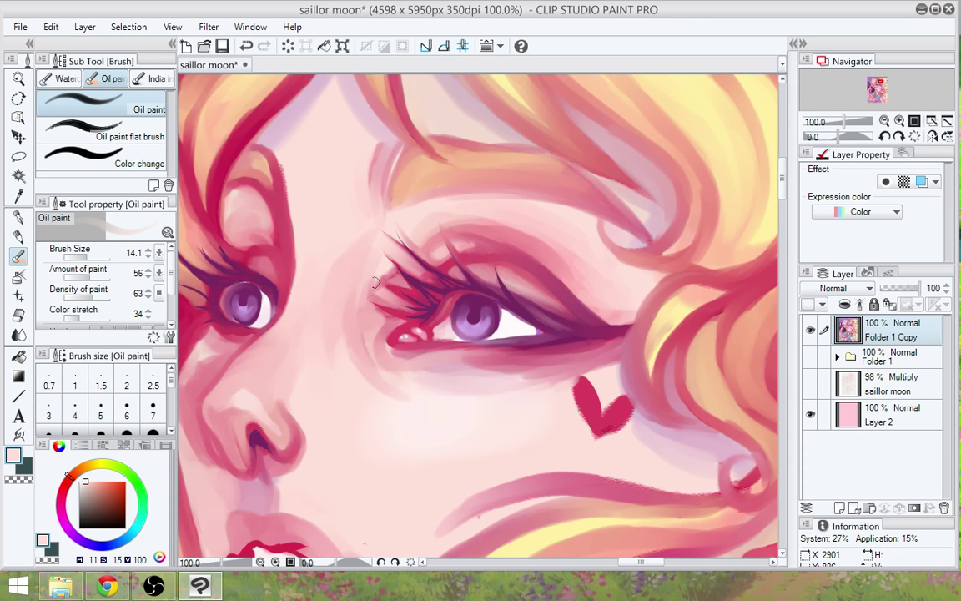
{"action": "mouse_move", "coordinate": [384, 276]}
{"action": "left_mouse_down"}
{"action": "mouse_move", "coordinate": [374, 295]}
{"action": "mouse_move", "coordinate": [386, 277]}
{"action": "left_mouse_up"}
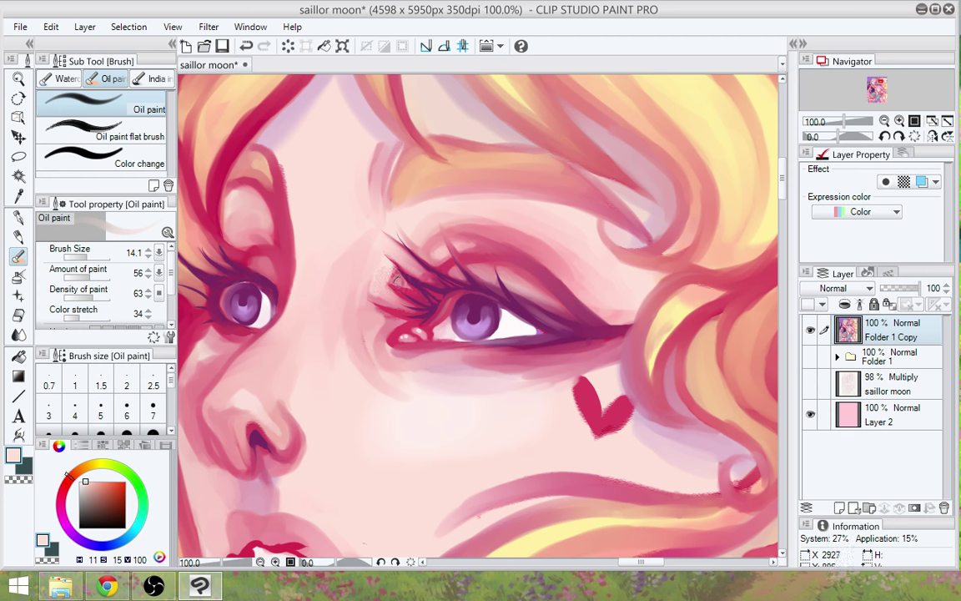
{"action": "left_click", "coordinate": [399, 281], "text": "alt"}
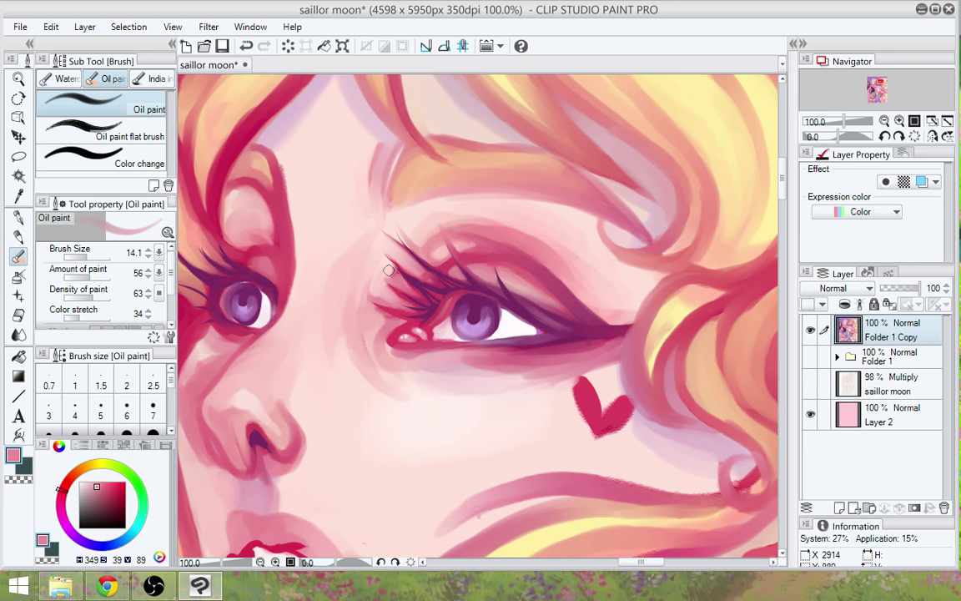
{"action": "left_click_drag", "start_coordinate": [407, 287], "coordinate": [389, 261]}
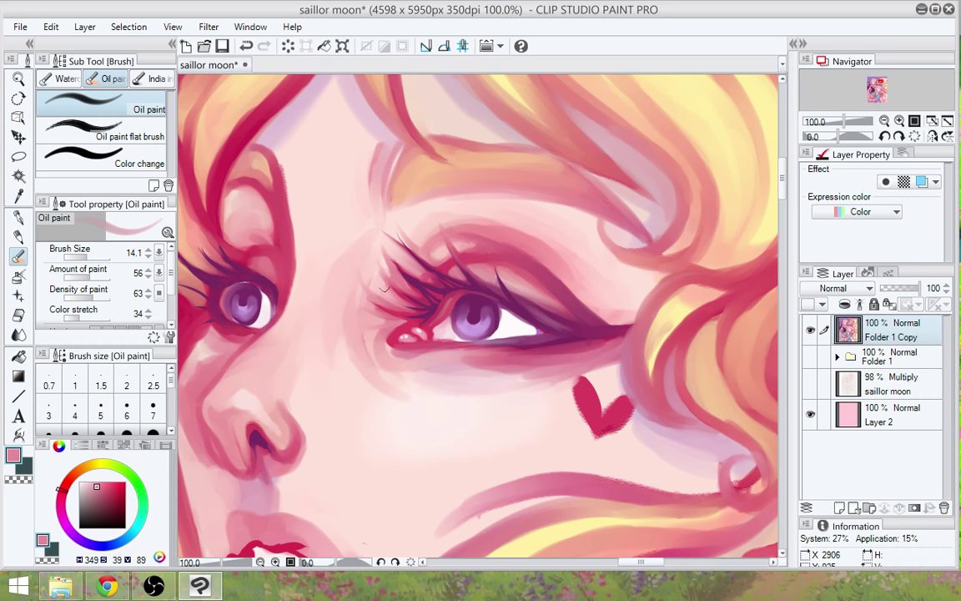
Refine the nearer eye's inner lashes with sampled dark purple and paint light pink between the strands
{"action": "left_click_drag", "start_coordinate": [557, 400], "coordinate": [528, 427]}
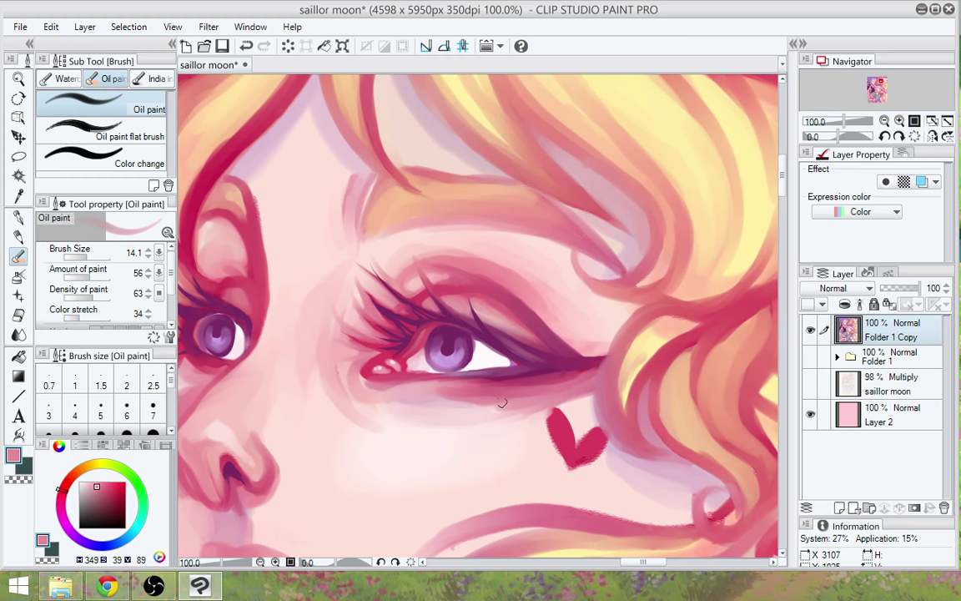
{"action": "left_click_drag", "start_coordinate": [443, 397], "coordinate": [414, 406]}
{"action": "left_click", "coordinate": [322, 281], "text": "alt"}
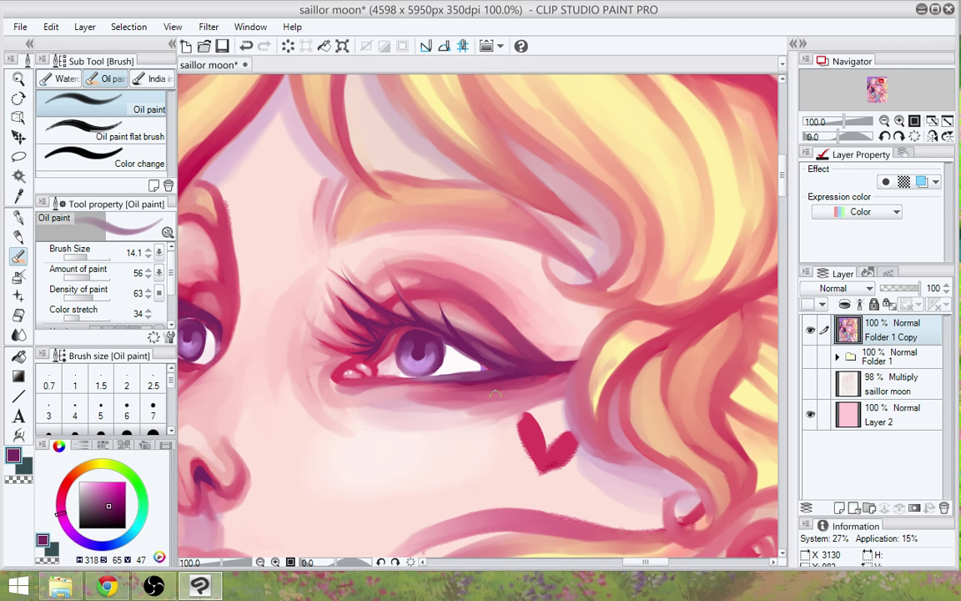
{"action": "scroll", "coordinate": [467, 442], "scroll_direction": "down", "scroll_amount": 2}
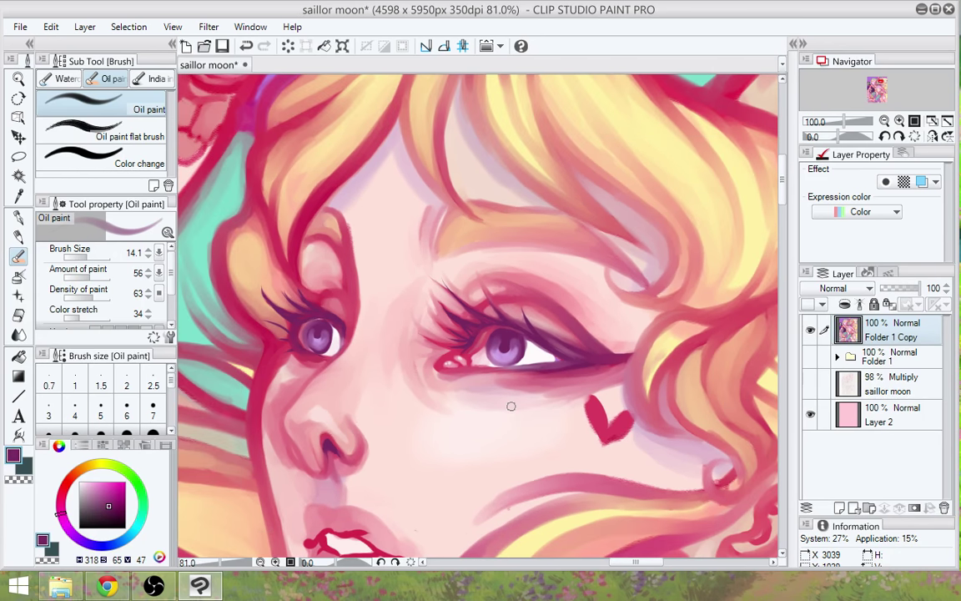
{"action": "scroll", "coordinate": [510, 406], "scroll_direction": "down", "scroll_amount": 2}
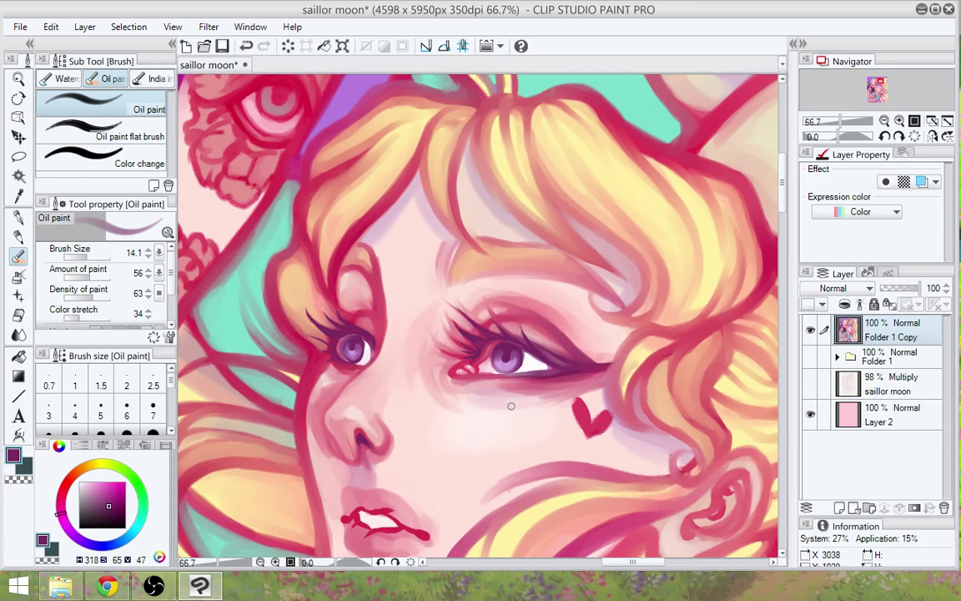
{"action": "scroll", "coordinate": [511, 406], "scroll_direction": "down", "scroll_amount": 2}
{"action": "scroll", "coordinate": [511, 405], "scroll_direction": "up", "scroll_amount": 5}
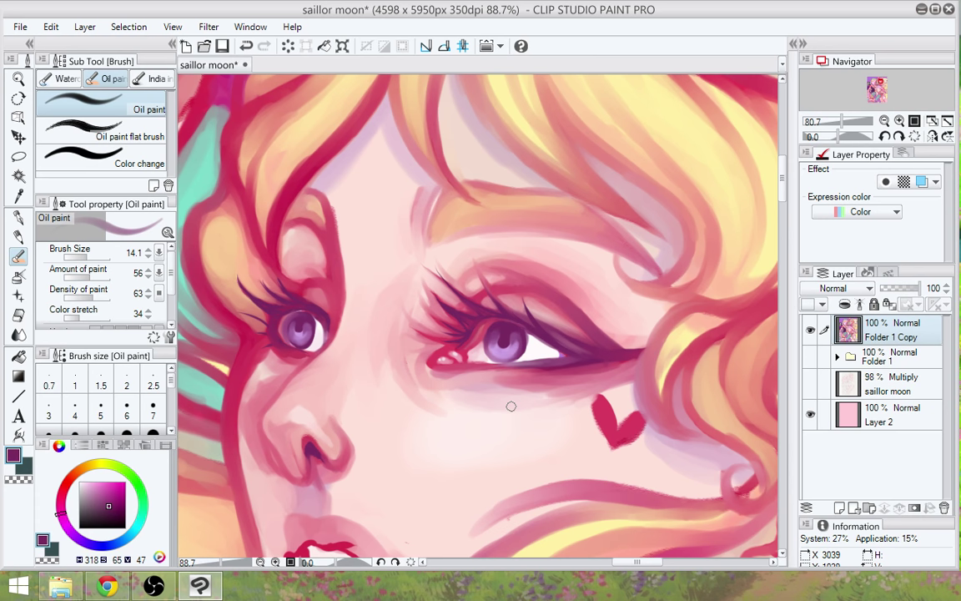
{"action": "scroll", "coordinate": [510, 405], "scroll_direction": "up", "scroll_amount": 1}
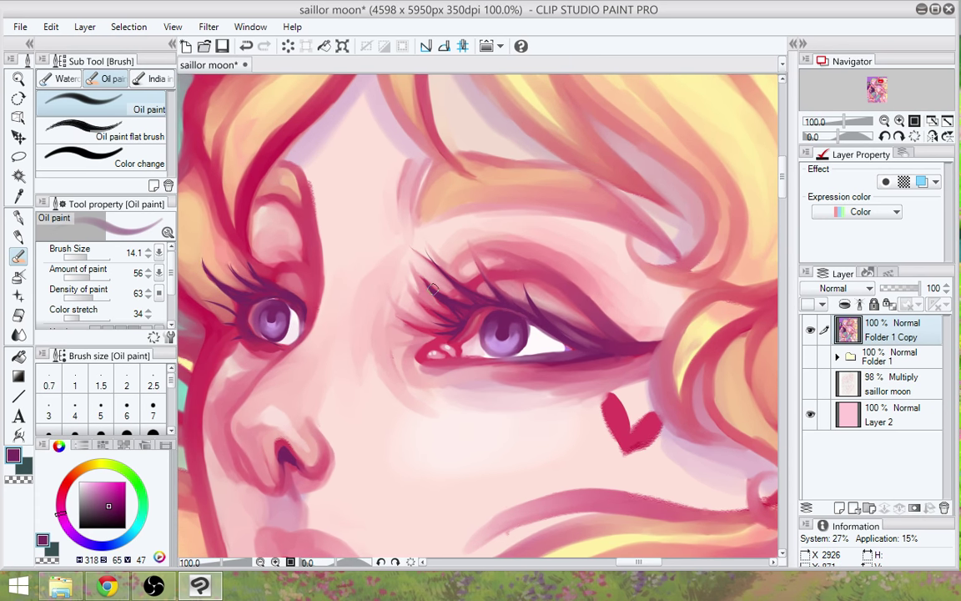
{"action": "left_click", "coordinate": [387, 253], "text": "alt"}
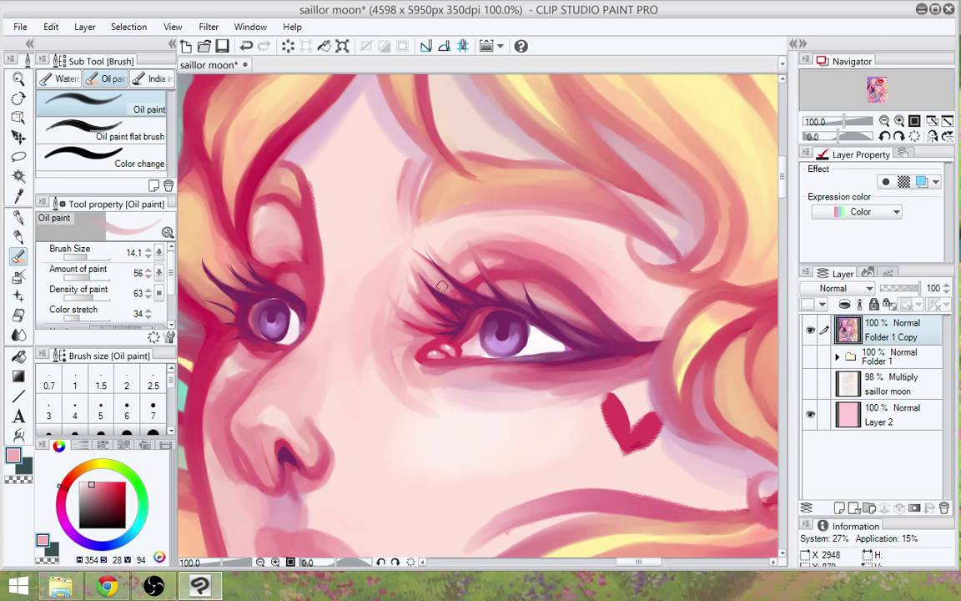
Refine the edge of the dark nostril with sampled crimson Oil paint
{"action": "left_click_drag", "start_coordinate": [529, 374], "coordinate": [553, 349]}
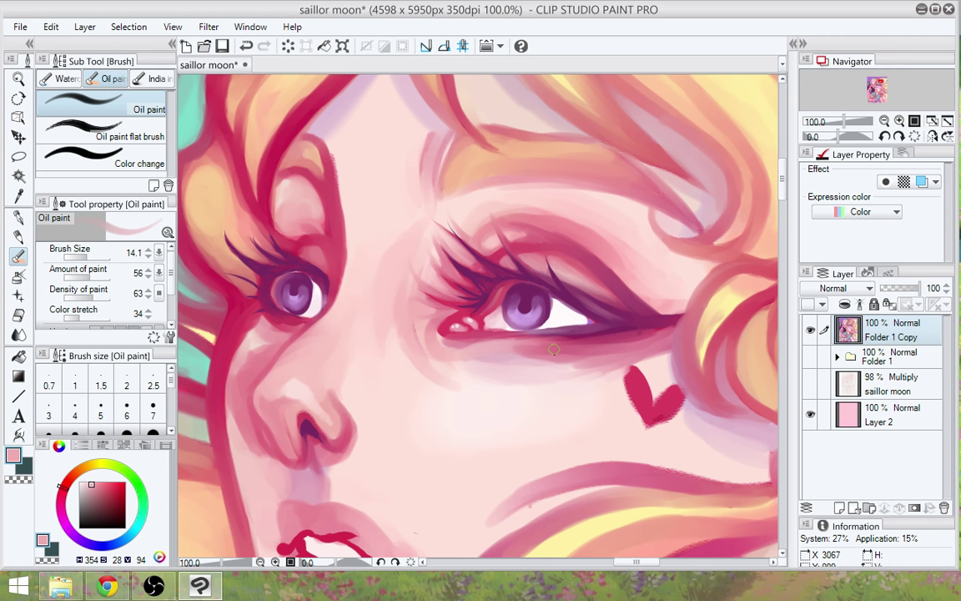
{"action": "left_click", "coordinate": [313, 433], "text": "alt"}
{"action": "left_click", "coordinate": [305, 422], "text": "alt"}
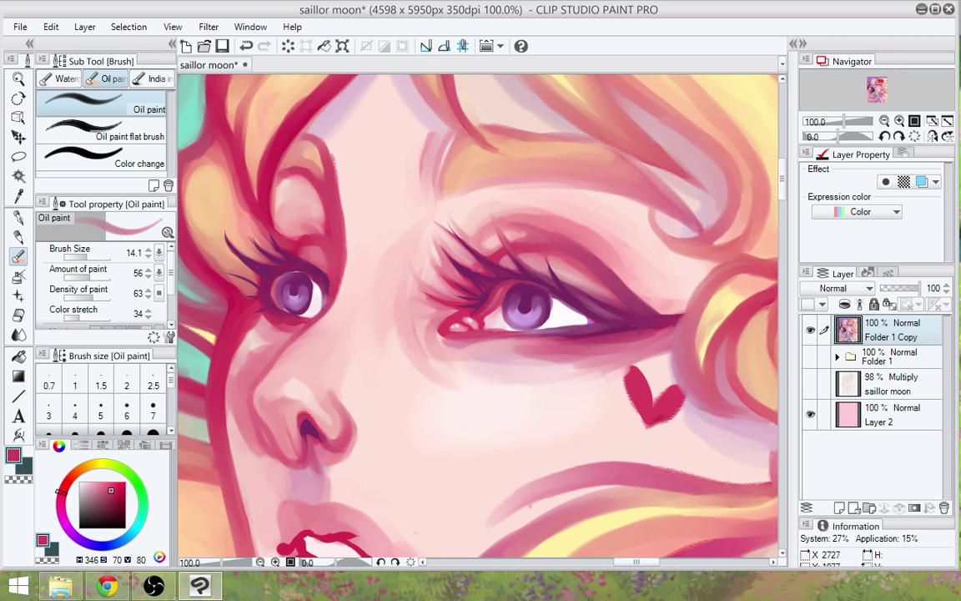
{"action": "left_click", "coordinate": [230, 330], "text": "alt"}
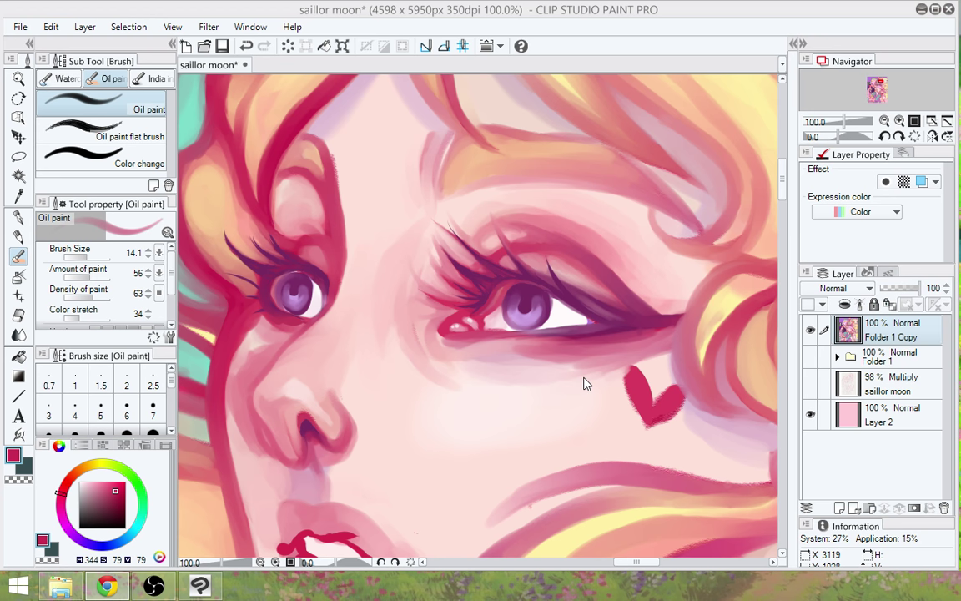
Repaint the farther eye's upper lid and inner crease with sampled crimson and pink Oil paint
{"action": "left_click_drag", "start_coordinate": [454, 378], "coordinate": [545, 423]}
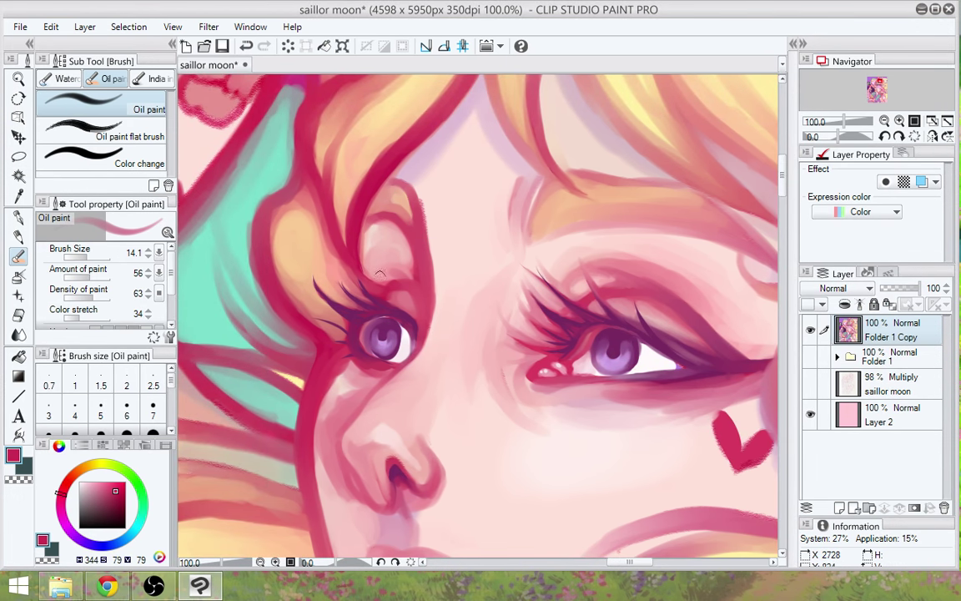
{"action": "left_click", "coordinate": [393, 285], "text": "alt"}
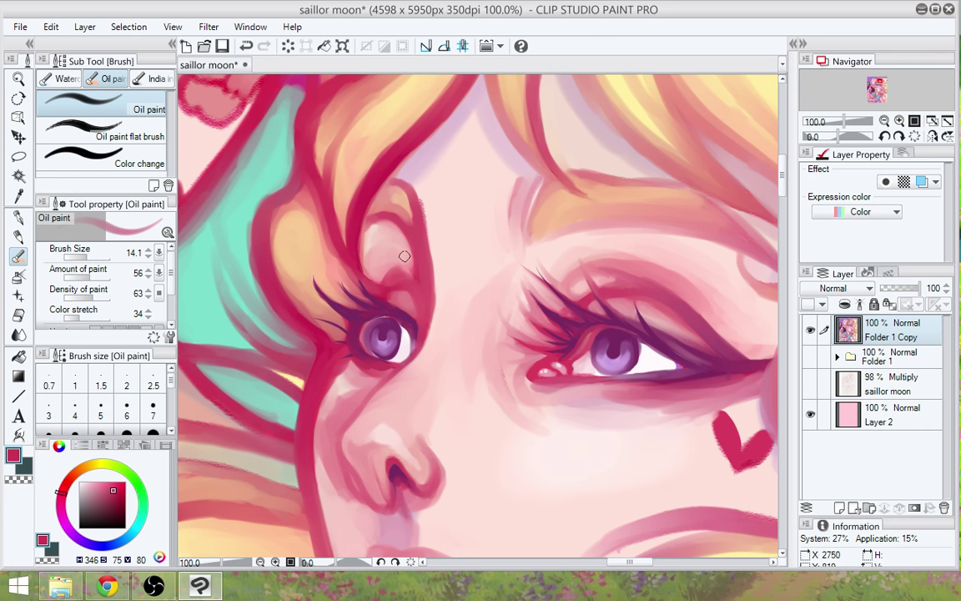
{"action": "left_click", "coordinate": [404, 256], "text": "alt"}
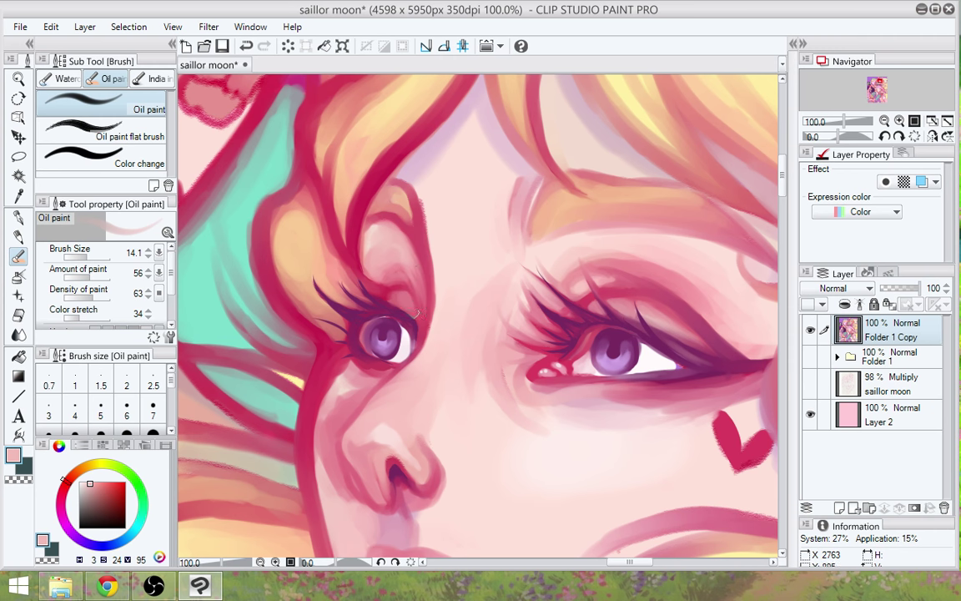
{"action": "left_click", "coordinate": [352, 238], "text": "alt"}
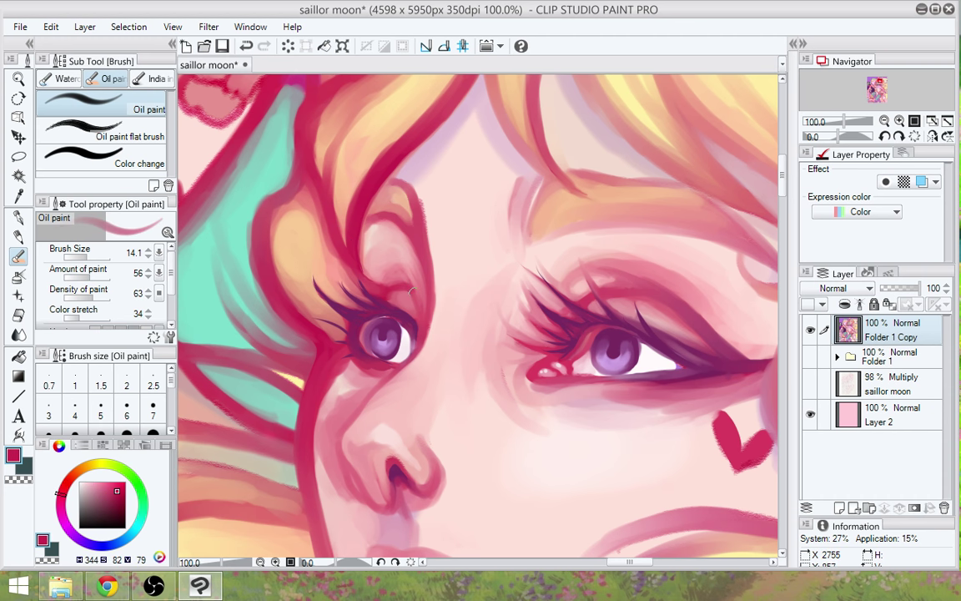
{"action": "left_click", "coordinate": [348, 265], "text": "alt"}
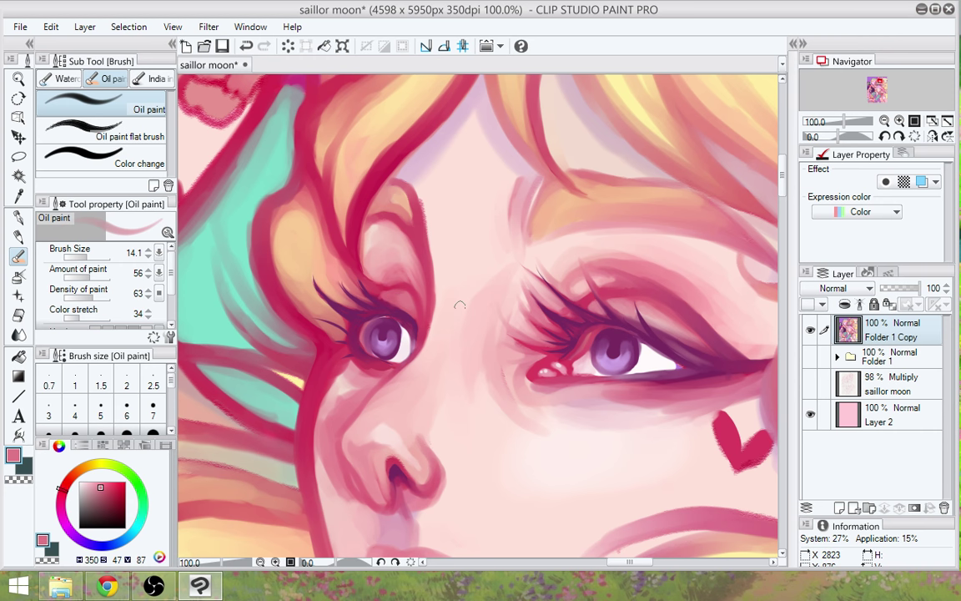
{"action": "left_click", "coordinate": [358, 253], "text": "alt"}
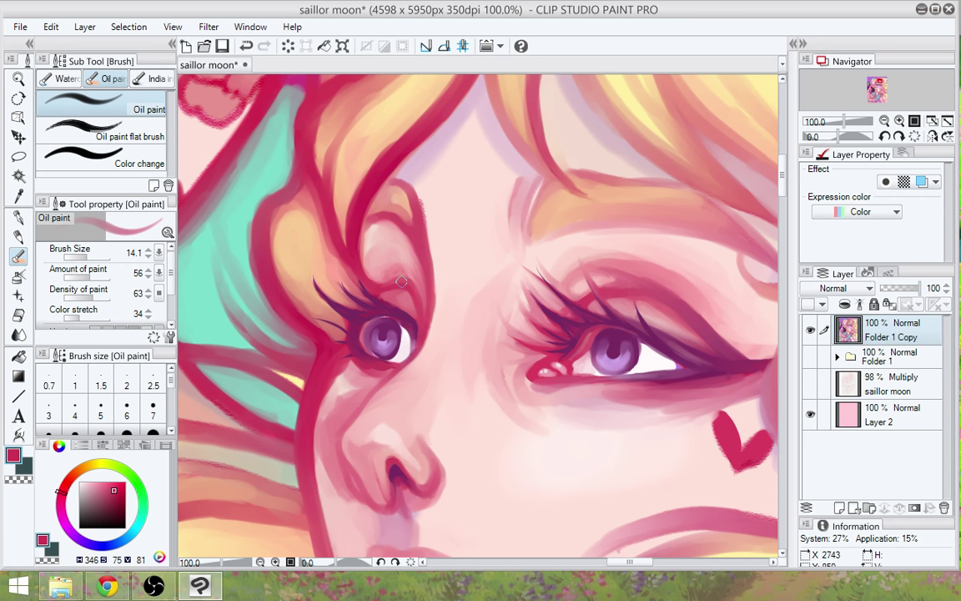
Refine the upper tip of the farther eyebrow with sampled pale skin tone and crimson Oil paint
{"action": "left_click", "coordinate": [499, 426], "text": "alt"}
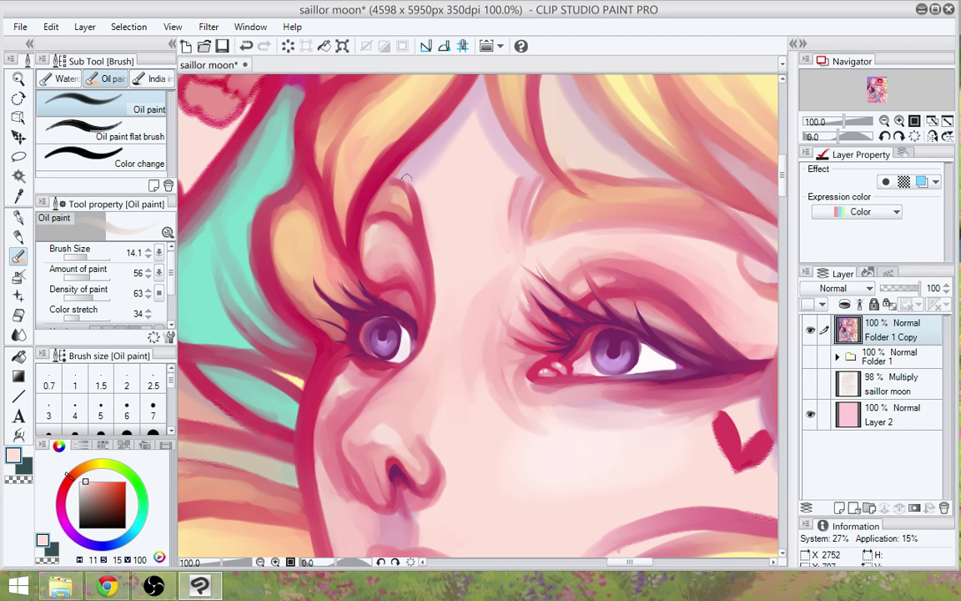
{"action": "left_click_drag", "start_coordinate": [407, 180], "coordinate": [414, 219]}
{"action": "left_click", "coordinate": [398, 154], "text": "alt"}
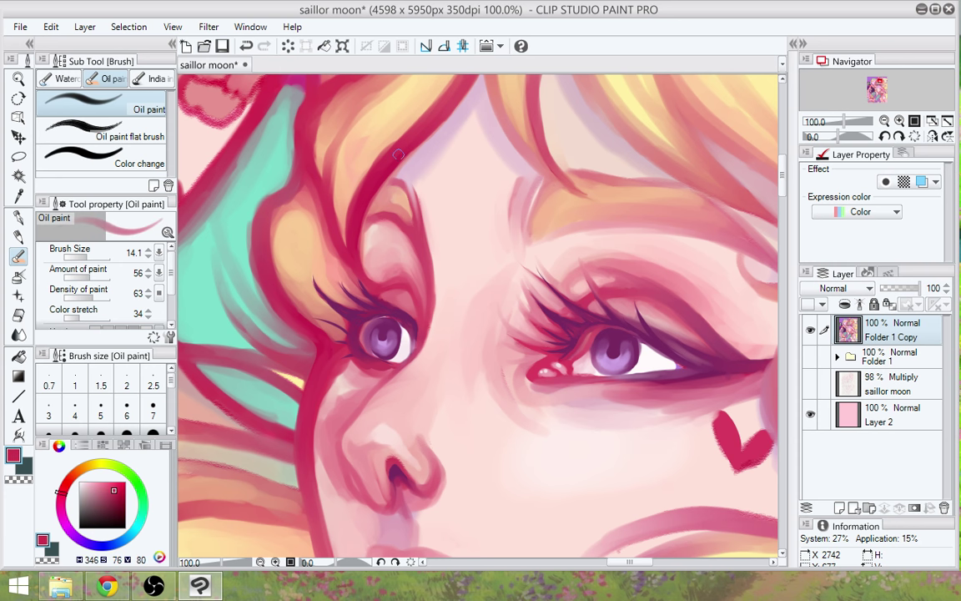
{"action": "left_click_drag", "start_coordinate": [403, 187], "coordinate": [412, 218]}
Paint curved crimson hair strokes through the middle of the nearer eyebrow
{"action": "left_click_drag", "start_coordinate": [666, 271], "coordinate": [537, 332]}
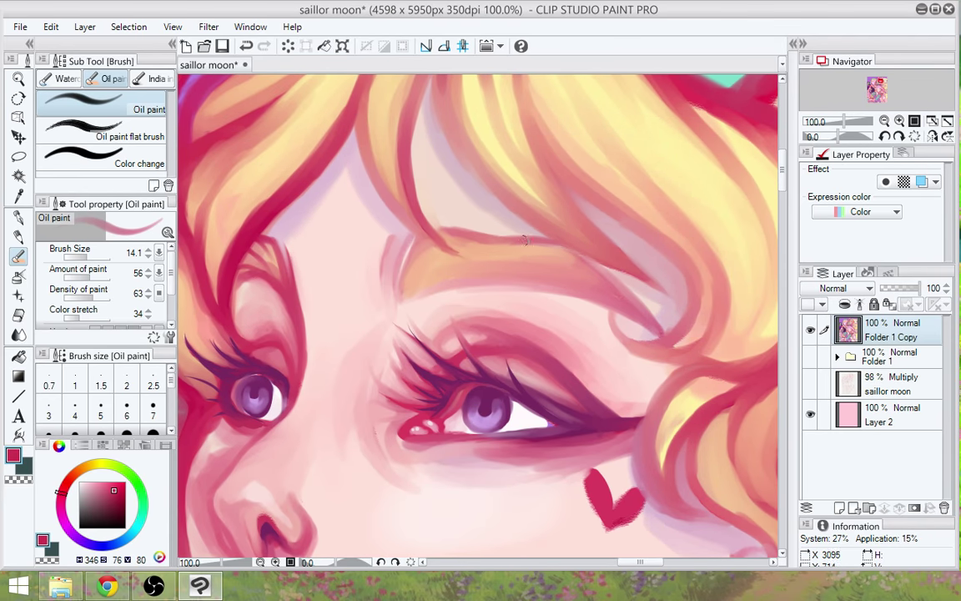
{"action": "left_click_drag", "start_coordinate": [524, 240], "coordinate": [485, 261]}
{"action": "left_click_drag", "start_coordinate": [557, 243], "coordinate": [489, 274]}
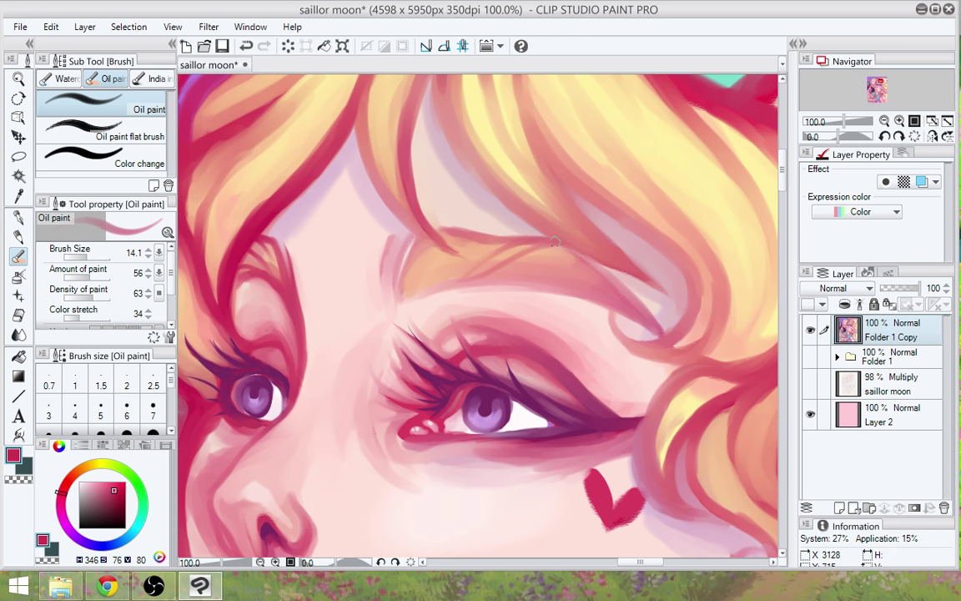
{"action": "mouse_move", "coordinate": [530, 435]}
{"action": "left_mouse_down"}
{"action": "mouse_move", "coordinate": [553, 371]}
{"action": "mouse_move", "coordinate": [545, 401]}
{"action": "left_mouse_up"}
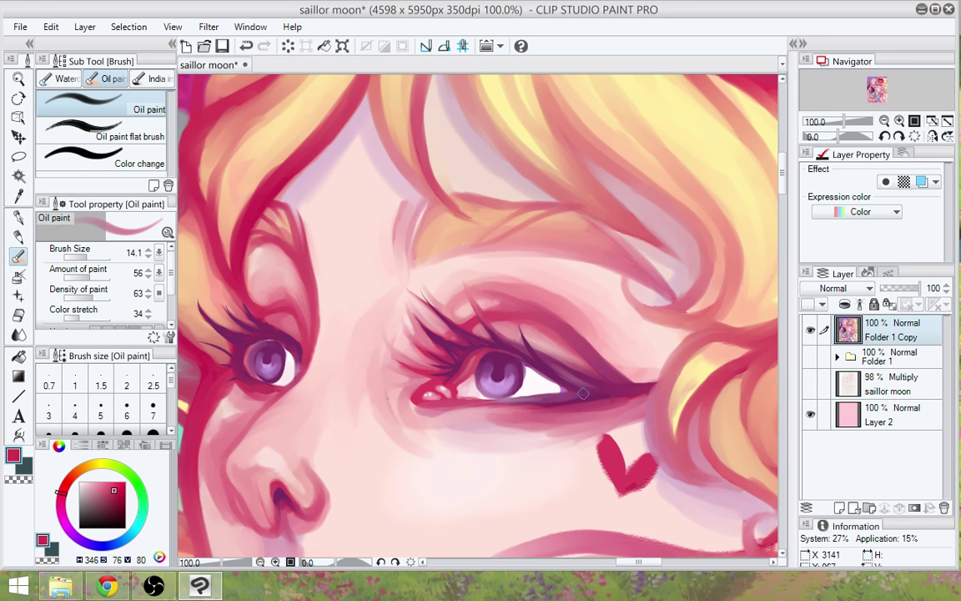
Darken the edges of the hair strand falling over the centre of the forehead with crimson strokes
{"action": "left_click_drag", "start_coordinate": [572, 223], "coordinate": [468, 248]}
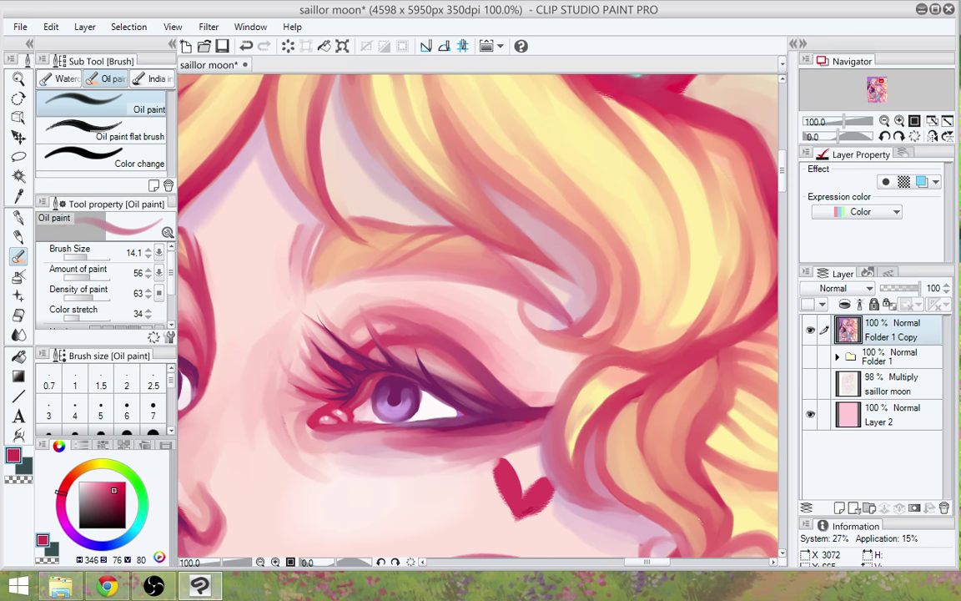
{"action": "left_click_drag", "start_coordinate": [382, 157], "coordinate": [428, 211]}
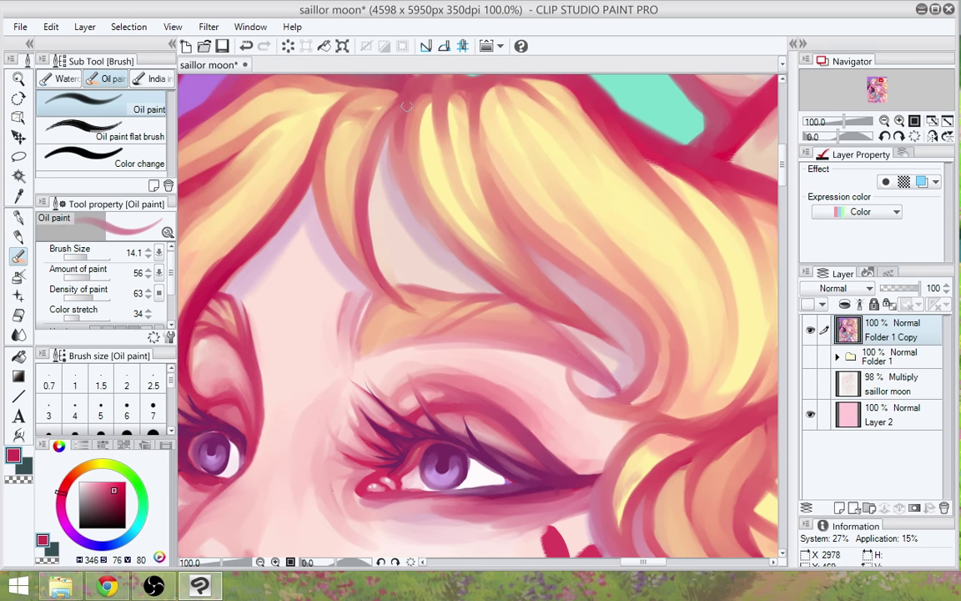
{"action": "left_click_drag", "start_coordinate": [354, 93], "coordinate": [380, 197]}
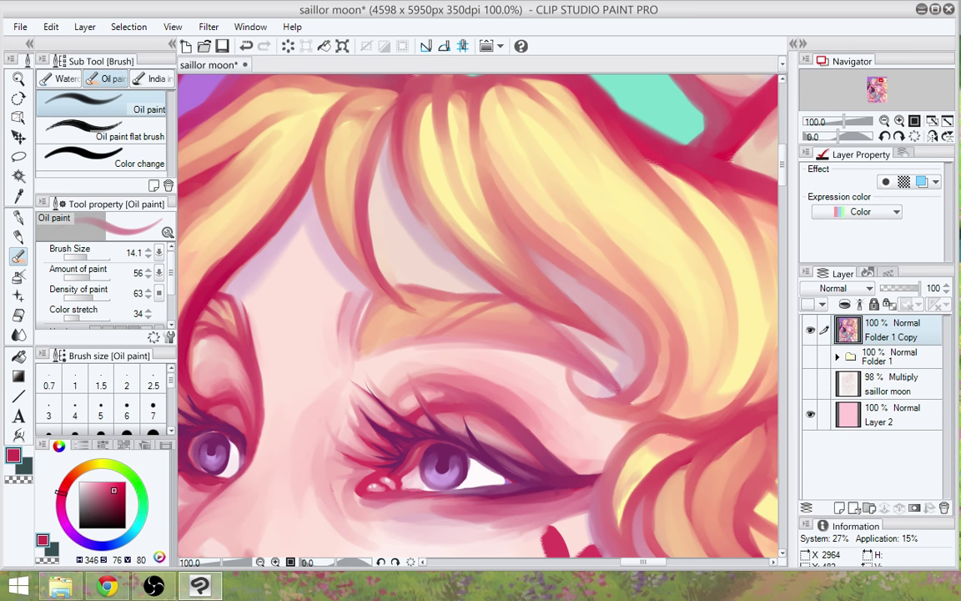
{"action": "left_click_drag", "start_coordinate": [359, 131], "coordinate": [393, 211]}
{"action": "left_click_drag", "start_coordinate": [363, 155], "coordinate": [430, 247]}
{"action": "left_click_drag", "start_coordinate": [379, 189], "coordinate": [430, 240]}
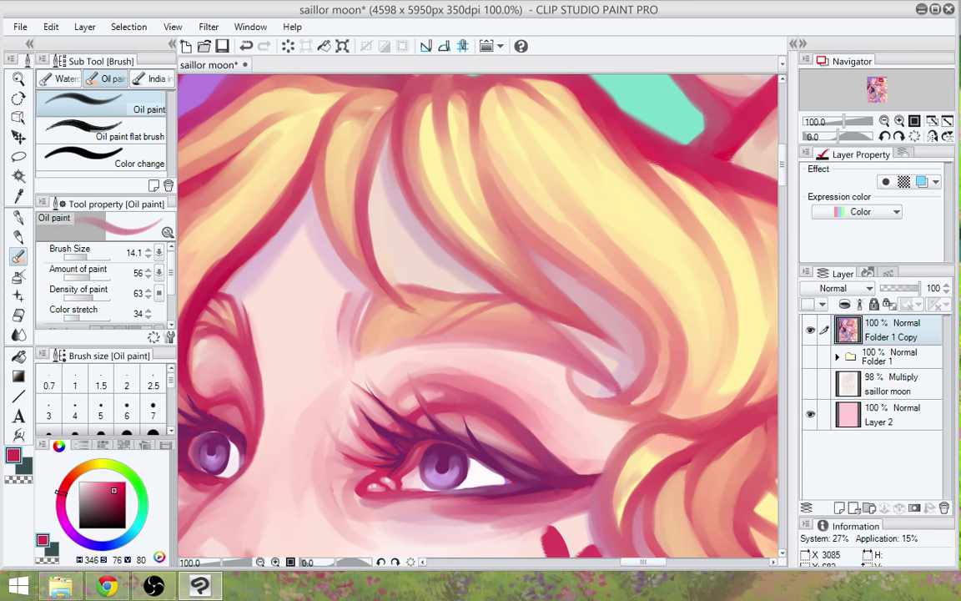
{"action": "left_click_drag", "start_coordinate": [385, 206], "coordinate": [415, 233]}
{"action": "mouse_move", "coordinate": [390, 179]}
{"action": "left_mouse_down"}
{"action": "mouse_move", "coordinate": [412, 216]}
{"action": "mouse_move", "coordinate": [374, 121]}
{"action": "left_mouse_up"}
Strengthen the nearer eyebrow's upper edge and inner end with fine crimson hair strokes
{"action": "mouse_move", "coordinate": [562, 339]}
{"action": "left_mouse_down"}
{"action": "mouse_move", "coordinate": [583, 324]}
{"action": "mouse_move", "coordinate": [592, 349]}
{"action": "left_mouse_up"}
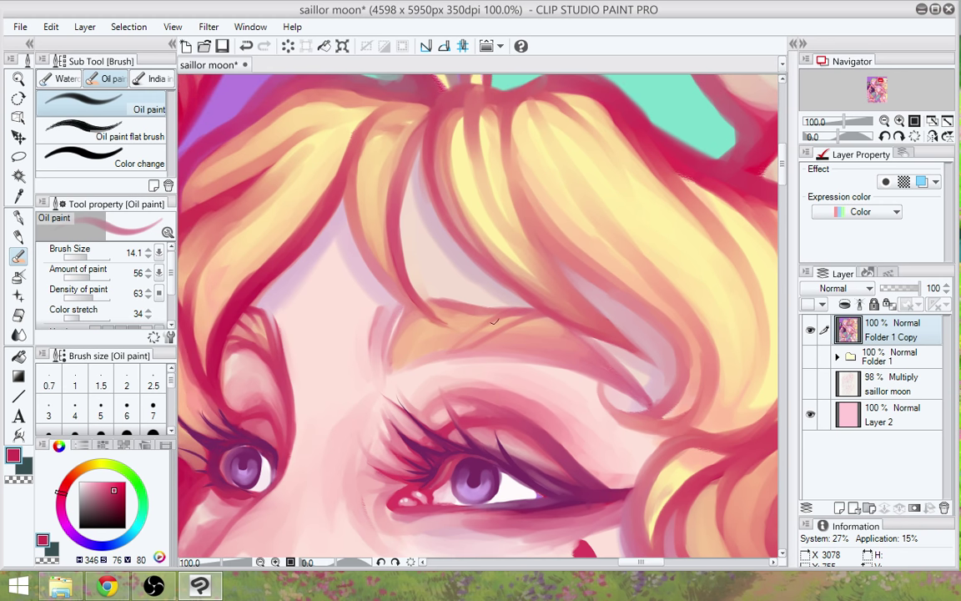
{"action": "left_click_drag", "start_coordinate": [420, 297], "coordinate": [458, 314]}
{"action": "left_click_drag", "start_coordinate": [391, 319], "coordinate": [379, 377]}
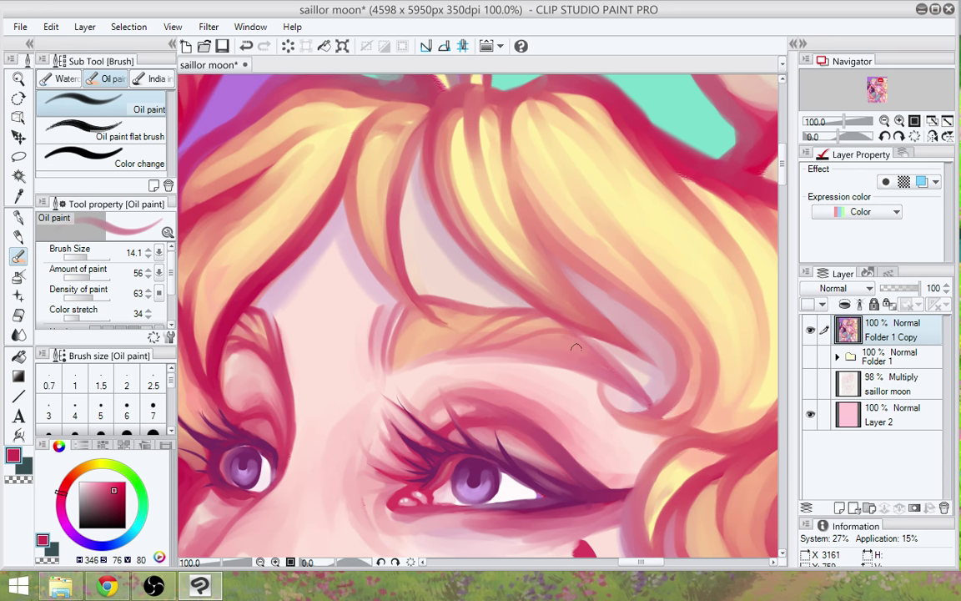
{"action": "mouse_move", "coordinate": [594, 473]}
{"action": "left_mouse_down"}
{"action": "mouse_move", "coordinate": [611, 404]}
{"action": "mouse_move", "coordinate": [619, 422]}
{"action": "left_mouse_up"}
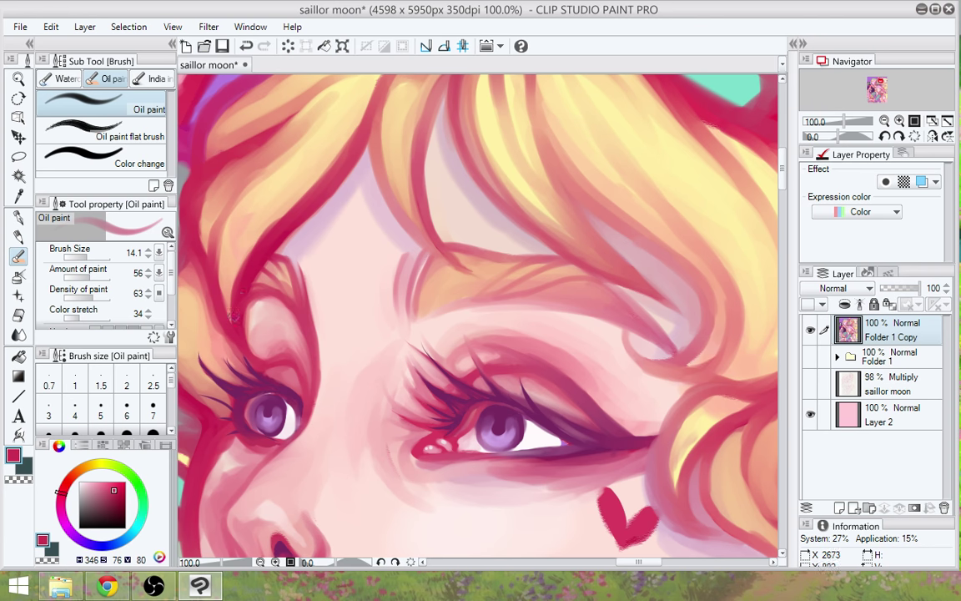
{"action": "scroll", "coordinate": [269, 290], "scroll_direction": "up", "scroll_amount": 2}
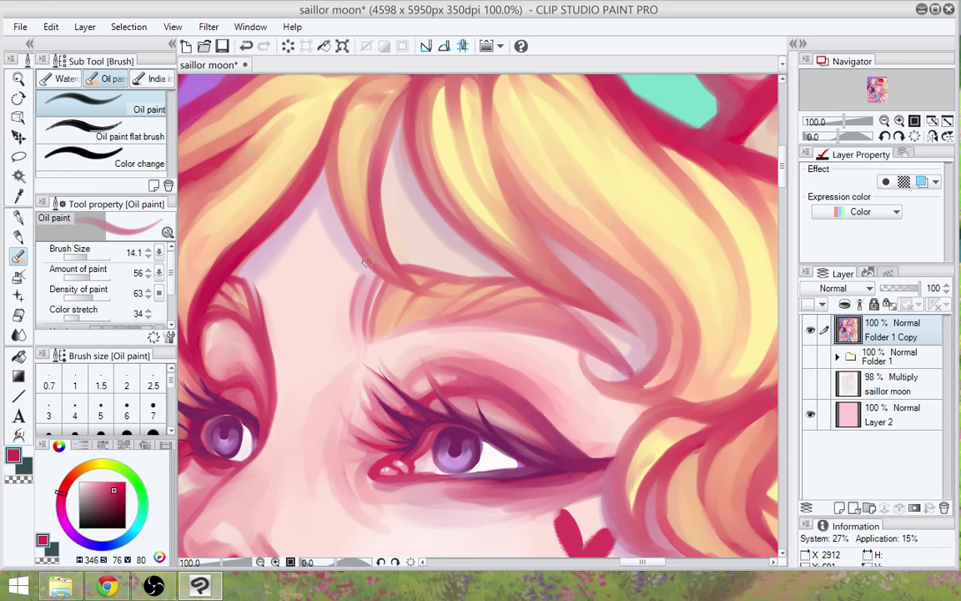
{"action": "left_click_drag", "start_coordinate": [584, 459], "coordinate": [638, 399]}
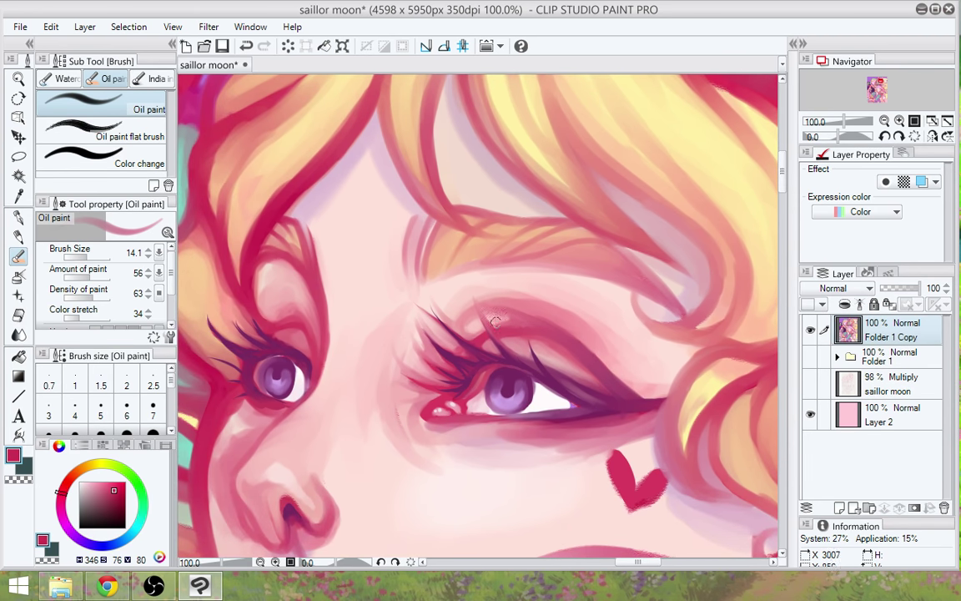
Reinforce the nearer eye's upper lashes with dark purple sampled from the farther iris
{"action": "left_click", "coordinate": [277, 371], "text": "alt"}
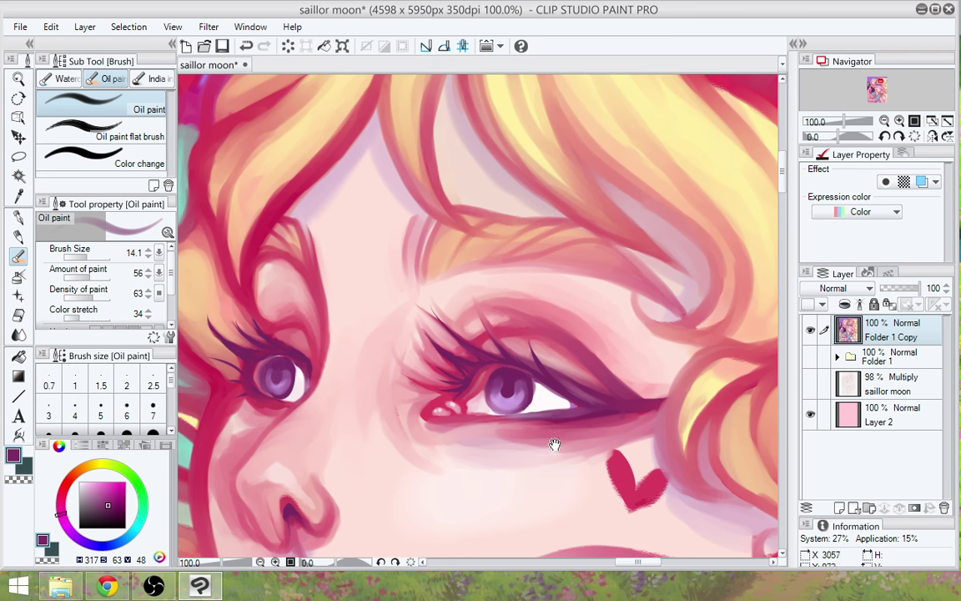
{"action": "left_click_drag", "start_coordinate": [562, 484], "coordinate": [519, 413]}
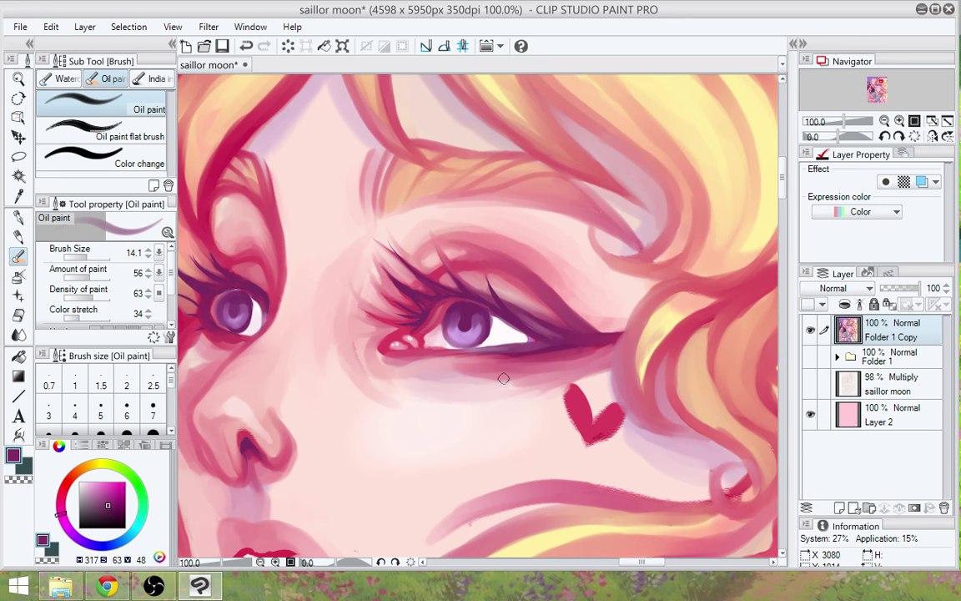
{"action": "scroll", "coordinate": [489, 455], "scroll_direction": "up", "scroll_amount": 3}
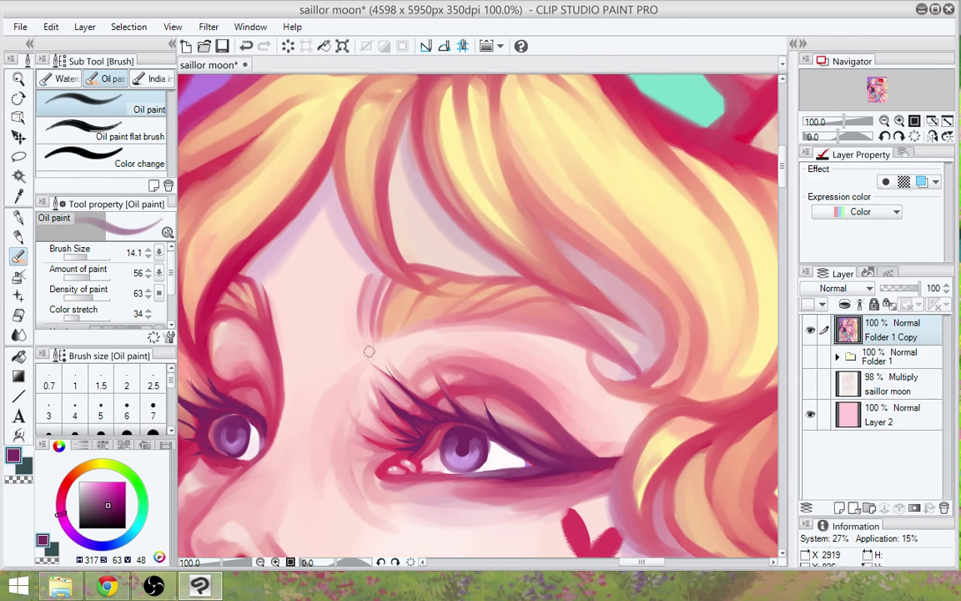
Sample a deeper crimson from the hair outline and add strokes along the nearer eyebrow's inner end, undoing the first stroke
{"action": "left_click", "coordinate": [204, 248], "text": "alt"}
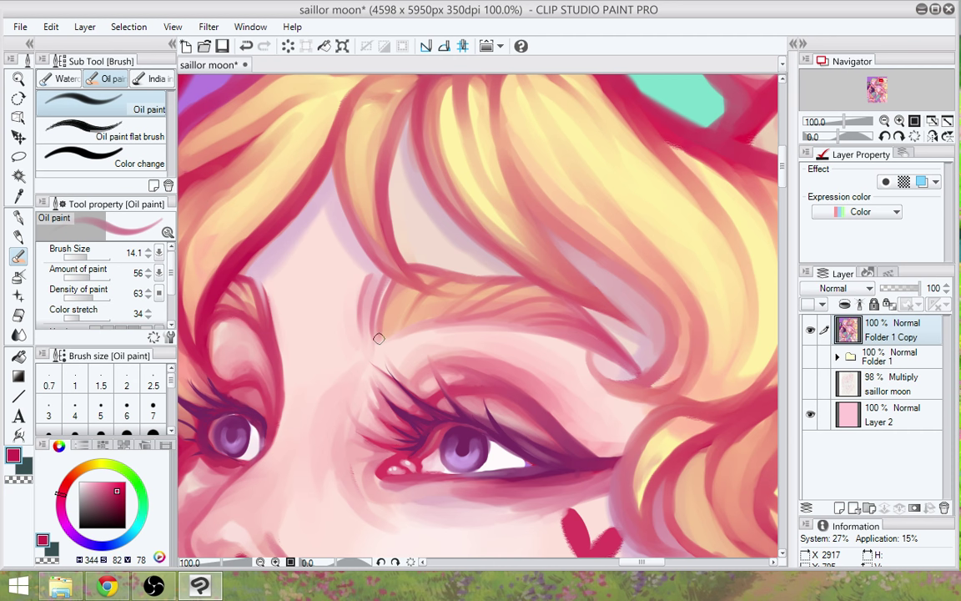
{"action": "left_click_drag", "start_coordinate": [378, 338], "coordinate": [400, 302]}
{"action": "key", "text": "ctrl+z"}
{"action": "left_click_drag", "start_coordinate": [398, 284], "coordinate": [443, 299]}
Clean up the cheek heart's rough edges and pointed tip using its own sampled crimson
{"action": "scroll", "coordinate": [472, 302], "scroll_direction": "down", "scroll_amount": 3}
{"action": "scroll", "coordinate": [477, 446], "scroll_direction": "down", "scroll_amount": 1}
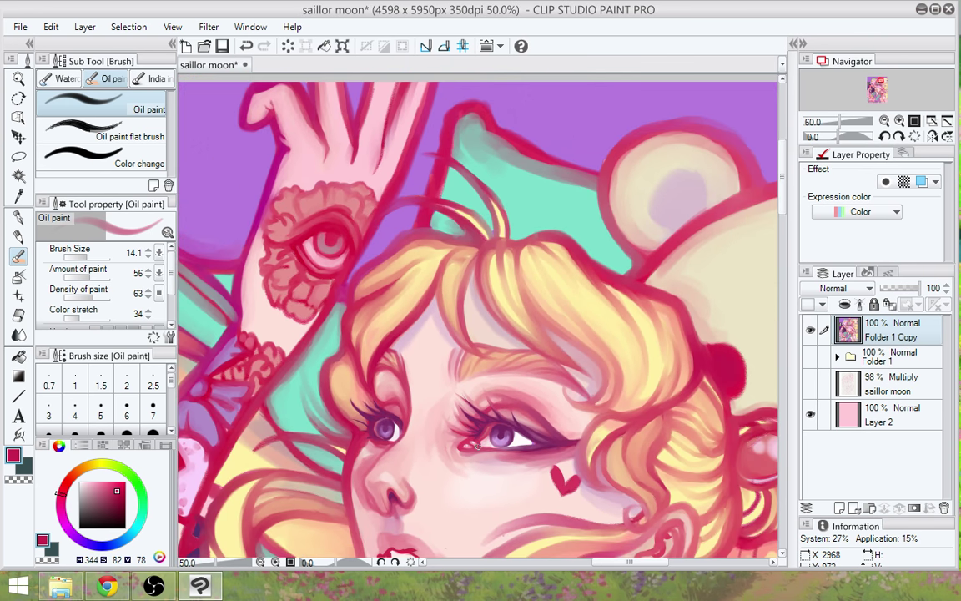
{"action": "scroll", "coordinate": [477, 447], "scroll_direction": "down", "scroll_amount": 4}
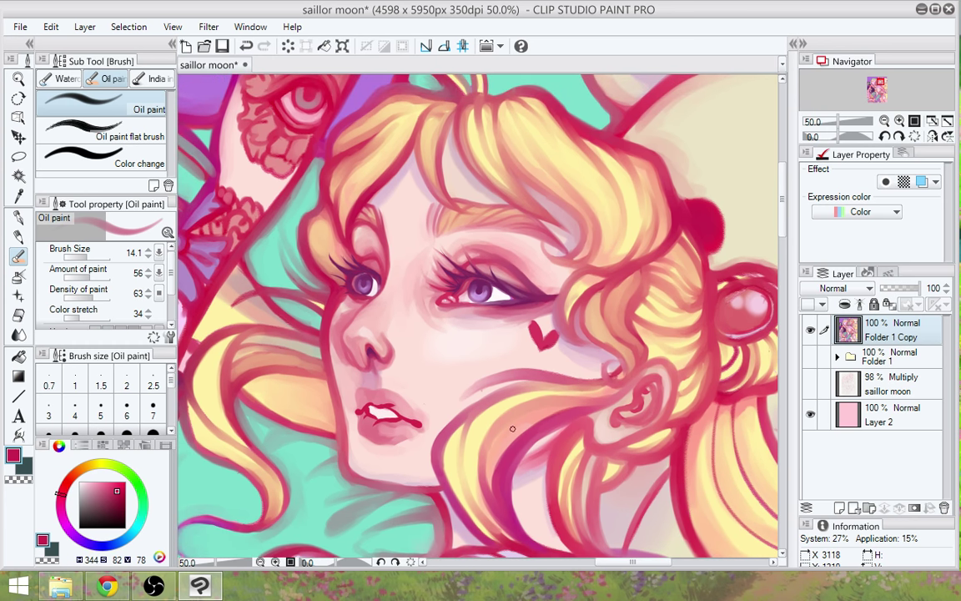
{"action": "scroll", "coordinate": [512, 428], "scroll_direction": "down", "scroll_amount": 1}
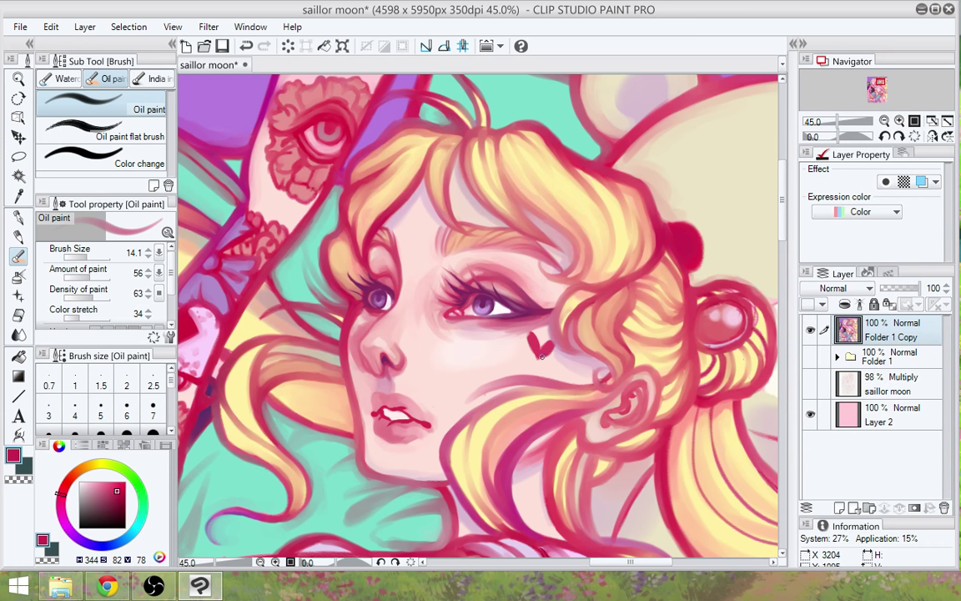
{"action": "scroll", "coordinate": [541, 356], "scroll_direction": "up", "scroll_amount": 4}
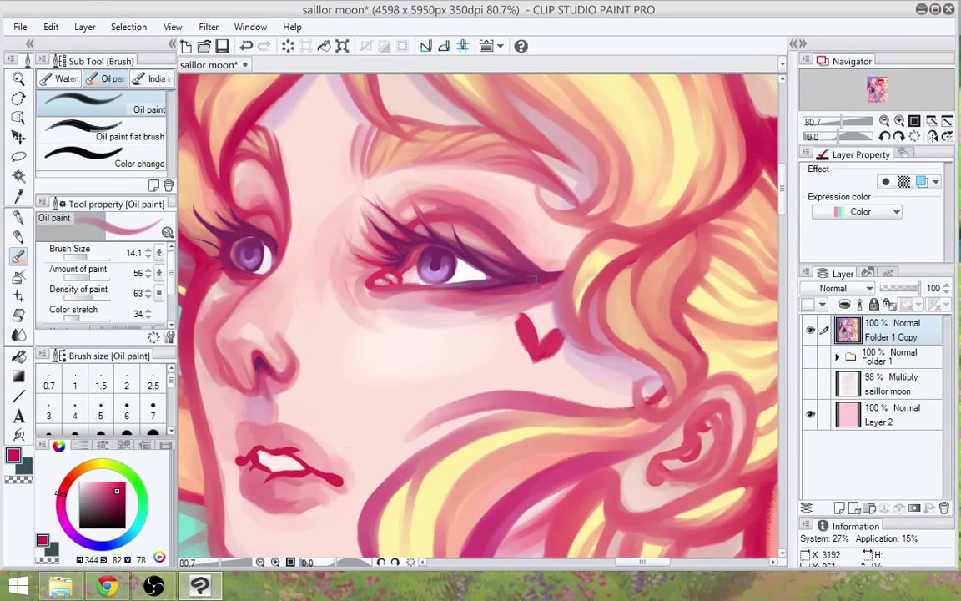
{"action": "left_click", "coordinate": [527, 336], "text": "alt"}
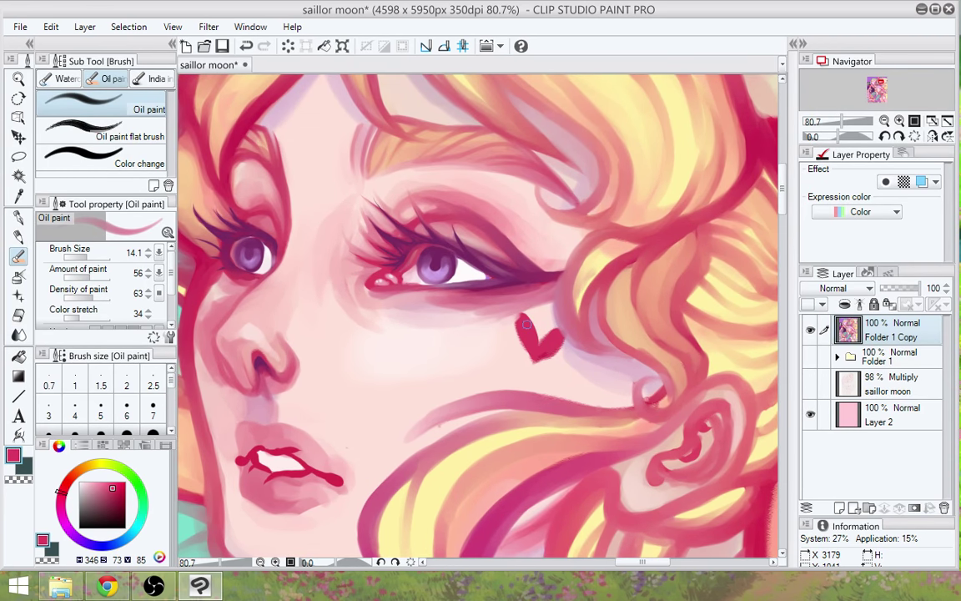
{"action": "left_click_drag", "start_coordinate": [518, 318], "coordinate": [523, 334]}
{"action": "mouse_move", "coordinate": [533, 355]}
{"action": "left_mouse_down"}
{"action": "mouse_move", "coordinate": [561, 345]}
{"action": "mouse_move", "coordinate": [556, 338]}
{"action": "mouse_move", "coordinate": [536, 360]}
{"action": "mouse_move", "coordinate": [553, 344]}
{"action": "mouse_move", "coordinate": [536, 366]}
{"action": "left_mouse_up"}
{"action": "mouse_move", "coordinate": [554, 352]}
{"action": "left_mouse_down"}
{"action": "mouse_move", "coordinate": [561, 338]}
{"action": "mouse_move", "coordinate": [527, 369]}
{"action": "left_mouse_up"}
Trim the tips of the farther eye's outer lashes with light orange sampled from the adjacent hair
{"action": "left_click_drag", "start_coordinate": [322, 274], "coordinate": [400, 355]}
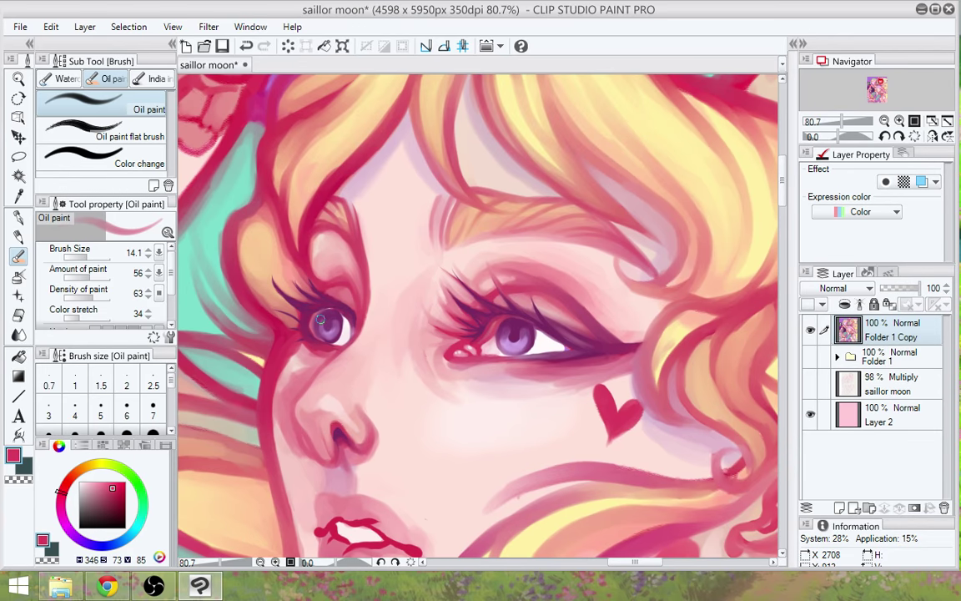
{"action": "scroll", "coordinate": [319, 320], "scroll_direction": "up", "scroll_amount": 2}
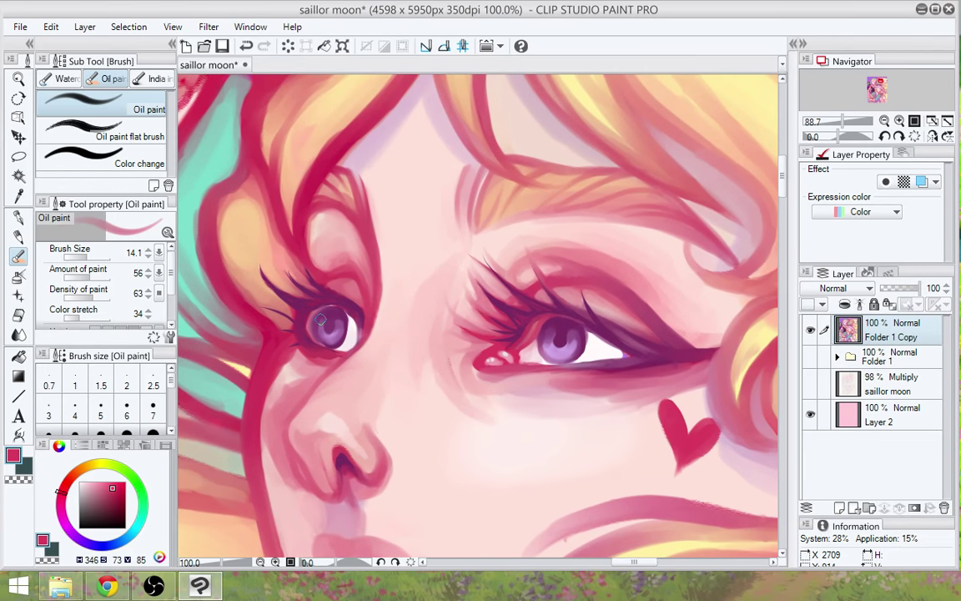
{"action": "left_click", "coordinate": [253, 258], "text": "alt"}
{"action": "mouse_move", "coordinate": [257, 261]}
{"action": "left_mouse_down"}
{"action": "mouse_move", "coordinate": [269, 291]}
{"action": "mouse_move", "coordinate": [261, 265]}
{"action": "left_mouse_up"}
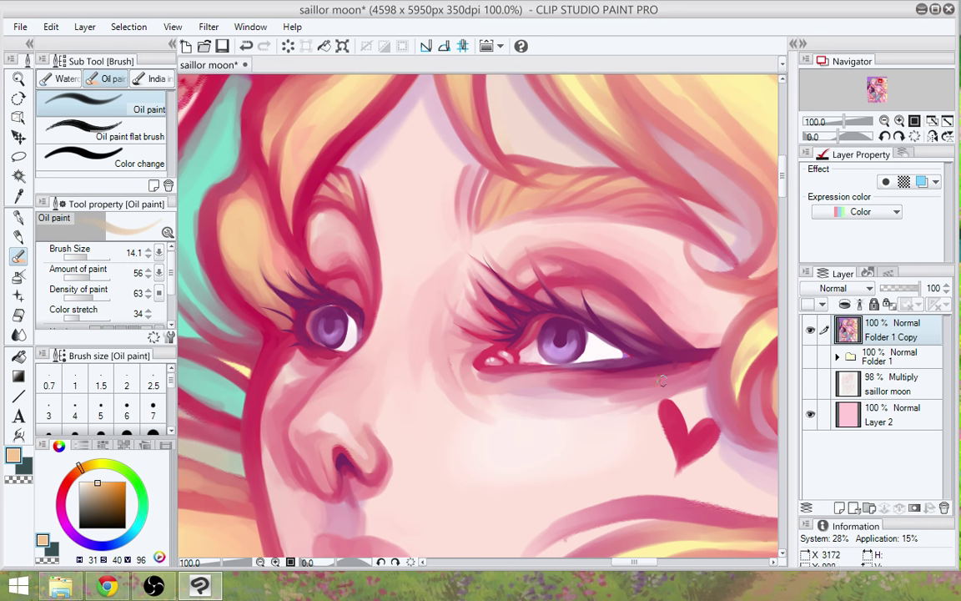
Shade the farther eye's upper lid crease with sampled dark purple and muted magenta Oil paint
{"action": "left_click", "coordinate": [307, 268], "text": "alt"}
{"action": "left_click", "coordinate": [339, 298], "text": "alt"}
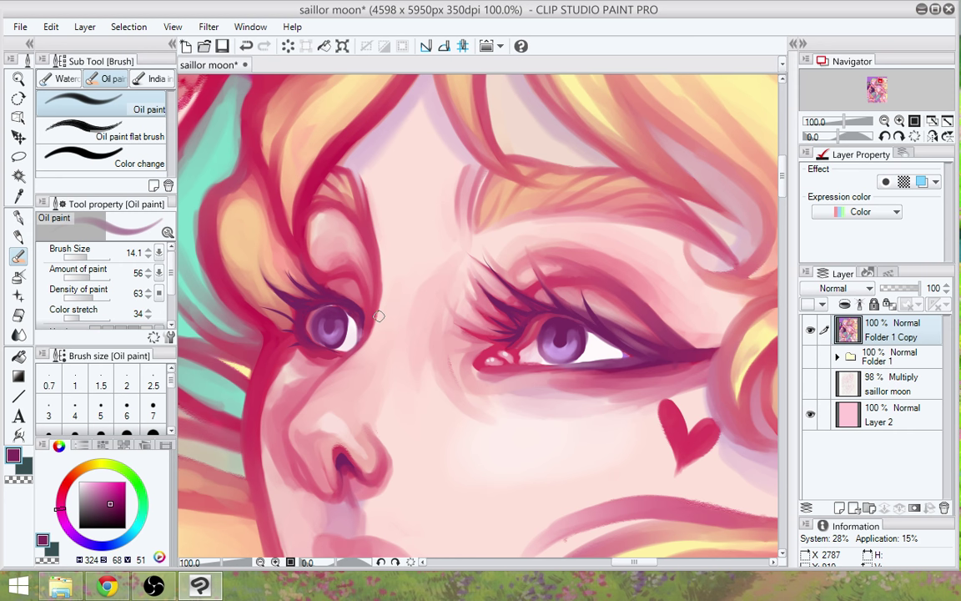
{"action": "left_click", "coordinate": [662, 322], "text": "alt"}
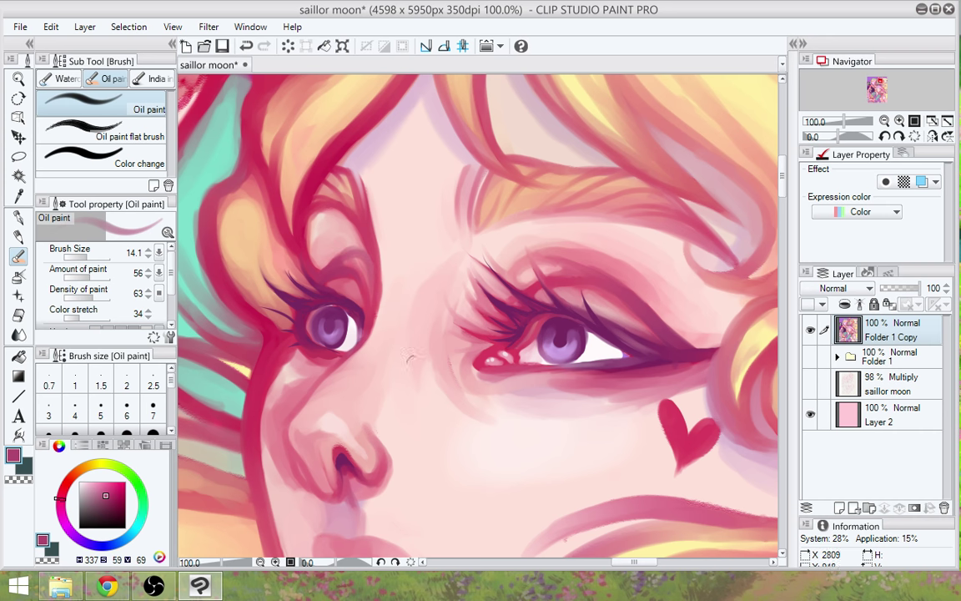
Blend the skin below the farther eye and along the face outline with sampled pink tones
{"action": "scroll", "coordinate": [483, 413], "scroll_direction": "down", "scroll_amount": 2}
{"action": "left_click_drag", "start_coordinate": [483, 412], "coordinate": [518, 369]}
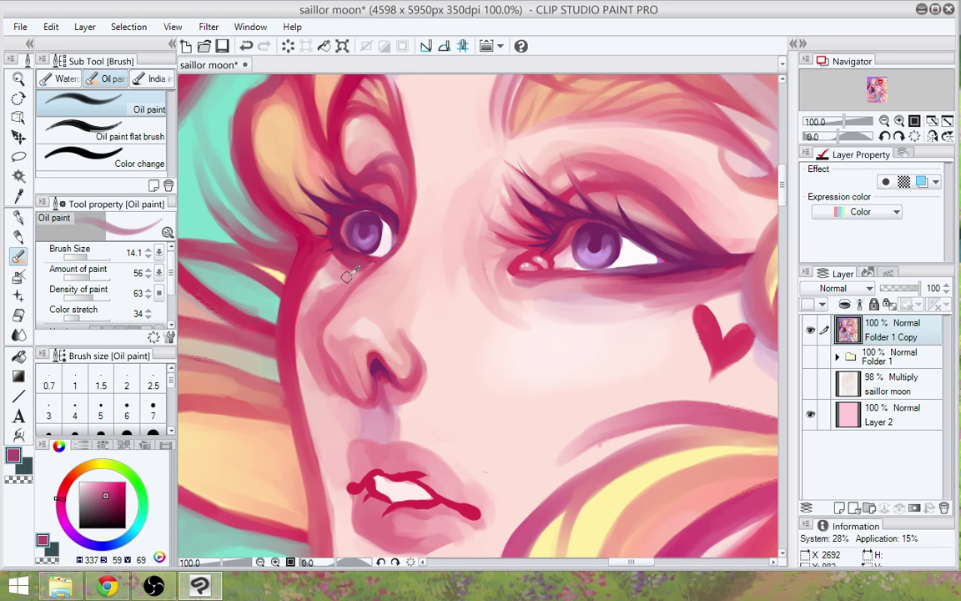
{"action": "left_click", "coordinate": [319, 243], "text": "alt"}
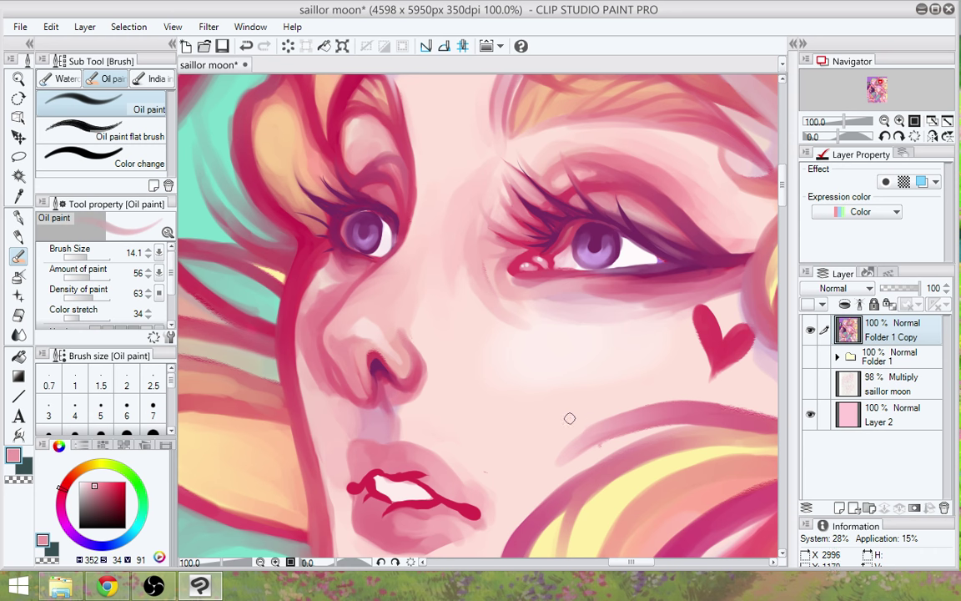
{"action": "left_click", "coordinate": [328, 269], "text": "alt"}
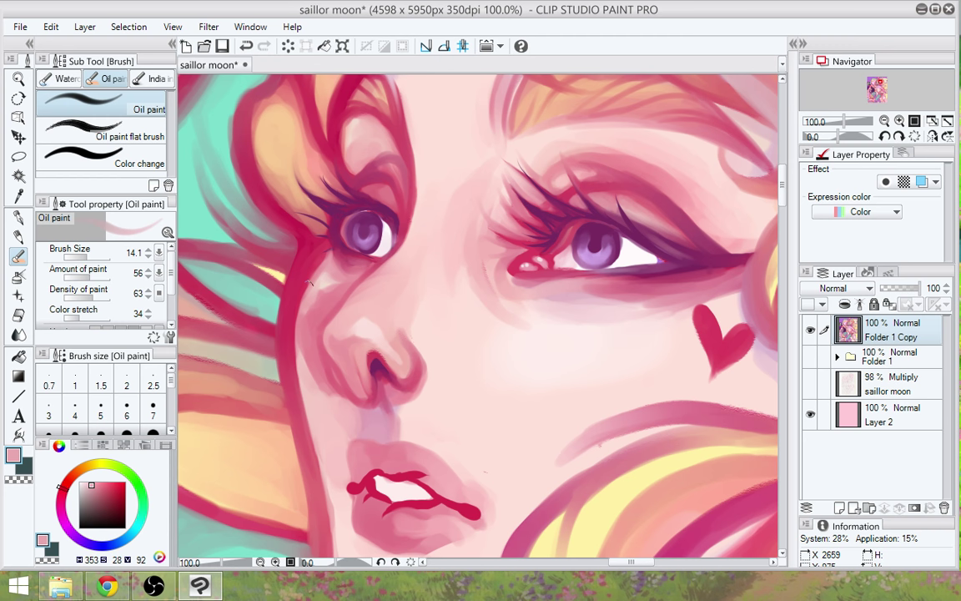
{"action": "left_click", "coordinate": [276, 273], "text": "alt"}
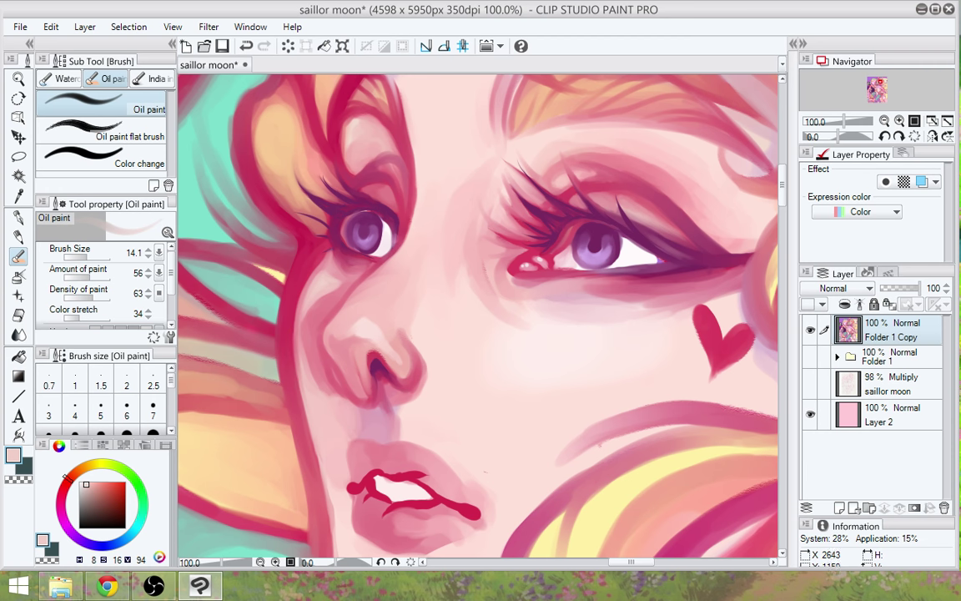
Smooth the inner edge of the face outline down to the chin with pale skin tone
{"action": "left_click_drag", "start_coordinate": [378, 480], "coordinate": [385, 345]}
{"action": "left_click_drag", "start_coordinate": [336, 337], "coordinate": [337, 446]}
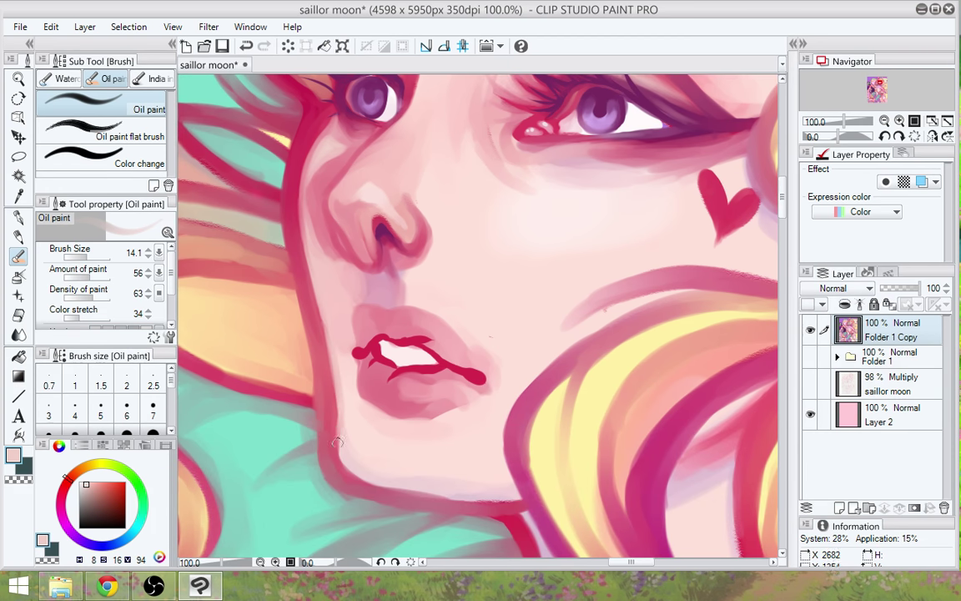
{"action": "mouse_move", "coordinate": [341, 403]}
{"action": "left_mouse_down"}
{"action": "mouse_move", "coordinate": [342, 458]}
{"action": "mouse_move", "coordinate": [338, 447]}
{"action": "left_mouse_up"}
{"action": "mouse_move", "coordinate": [536, 309]}
{"action": "left_mouse_down"}
{"action": "mouse_move", "coordinate": [540, 324]}
{"action": "mouse_move", "coordinate": [543, 304]}
{"action": "left_mouse_up"}
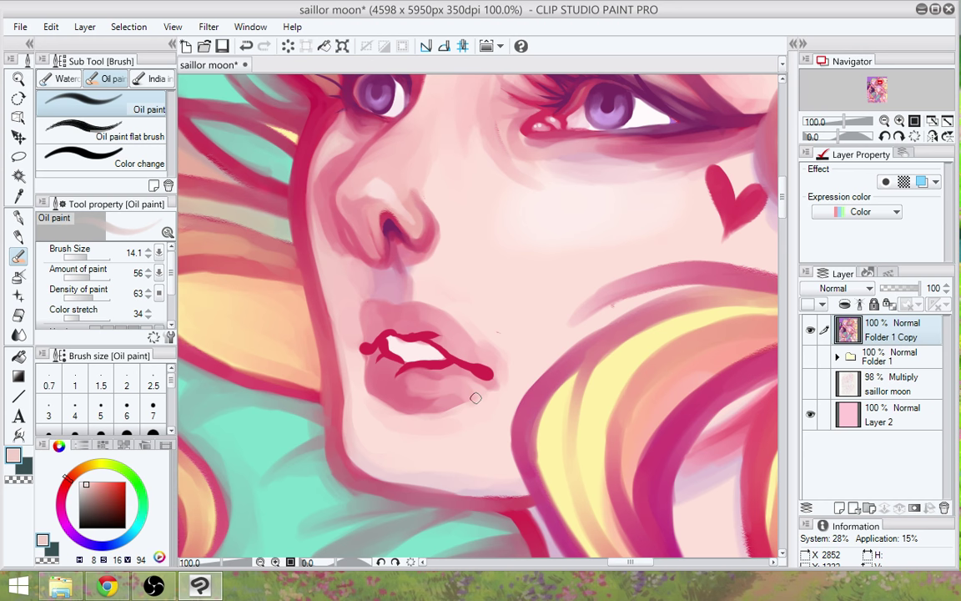
Deepen the shading along the lower lip with Oil paint in a rose tone sampled from the lips
{"action": "left_click", "coordinate": [406, 398], "text": "alt"}
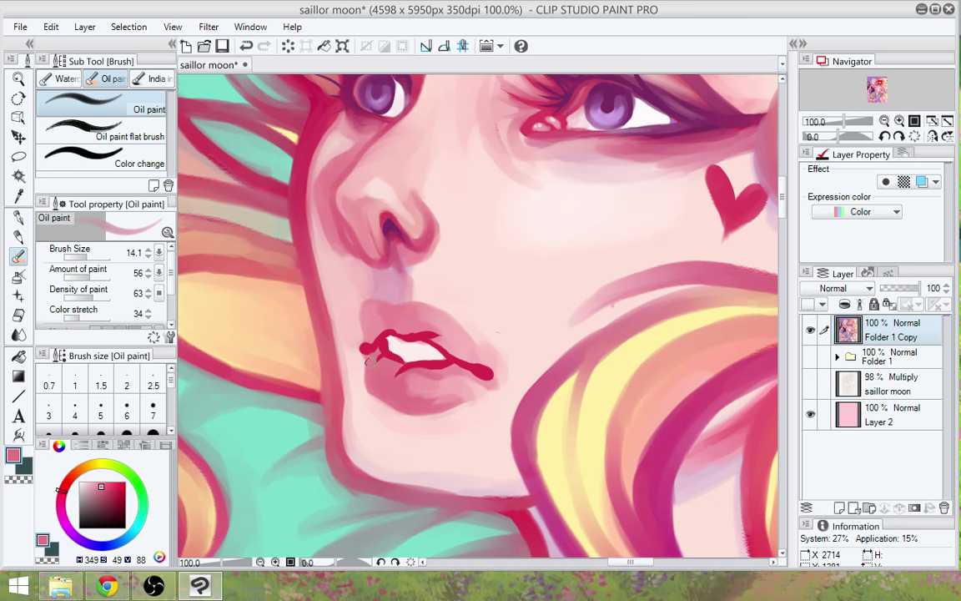
{"action": "left_click_drag", "start_coordinate": [435, 312], "coordinate": [415, 341]}
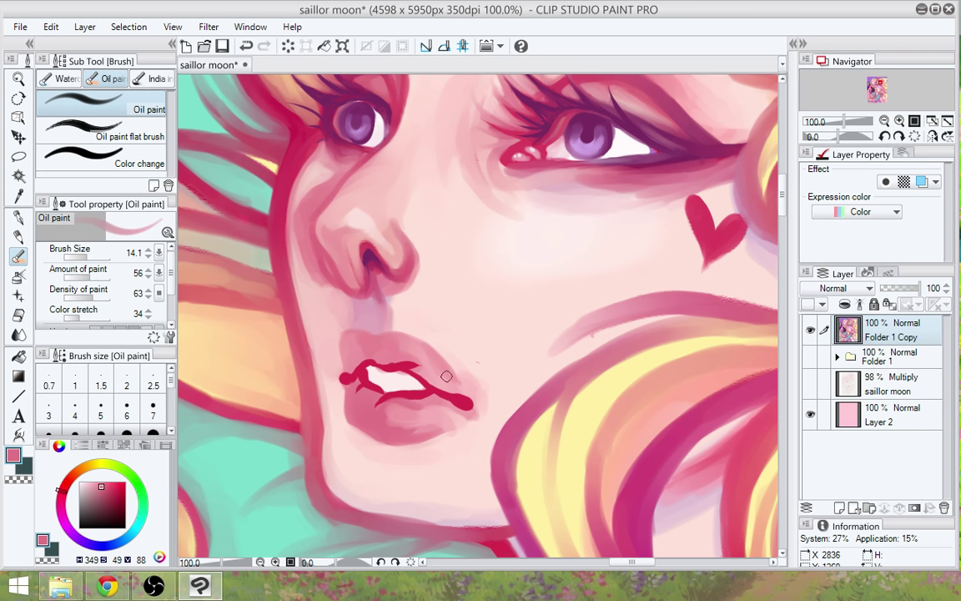
{"action": "left_click_drag", "start_coordinate": [560, 359], "coordinate": [529, 413]}
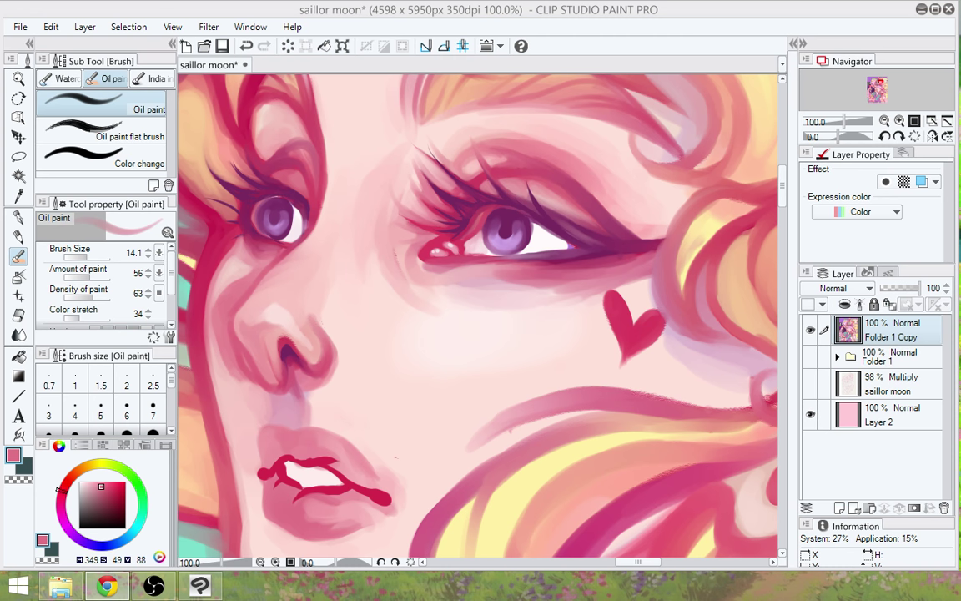
Smooth the face outline from beside the farther eye down past the mouth with crimson and muted rose sampled from it
{"action": "left_click", "coordinate": [217, 224], "text": "alt"}
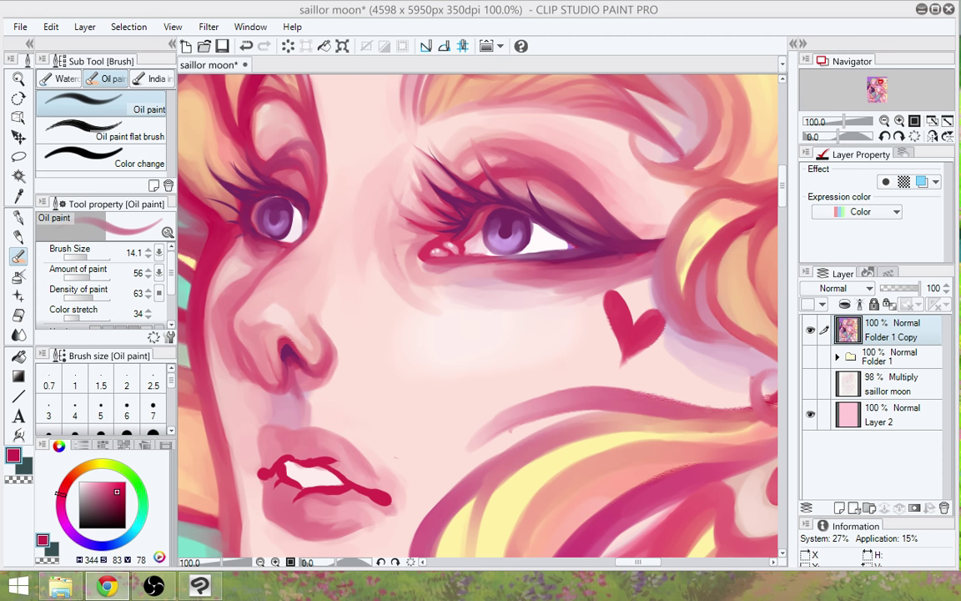
{"action": "left_click", "coordinate": [197, 314], "text": "alt"}
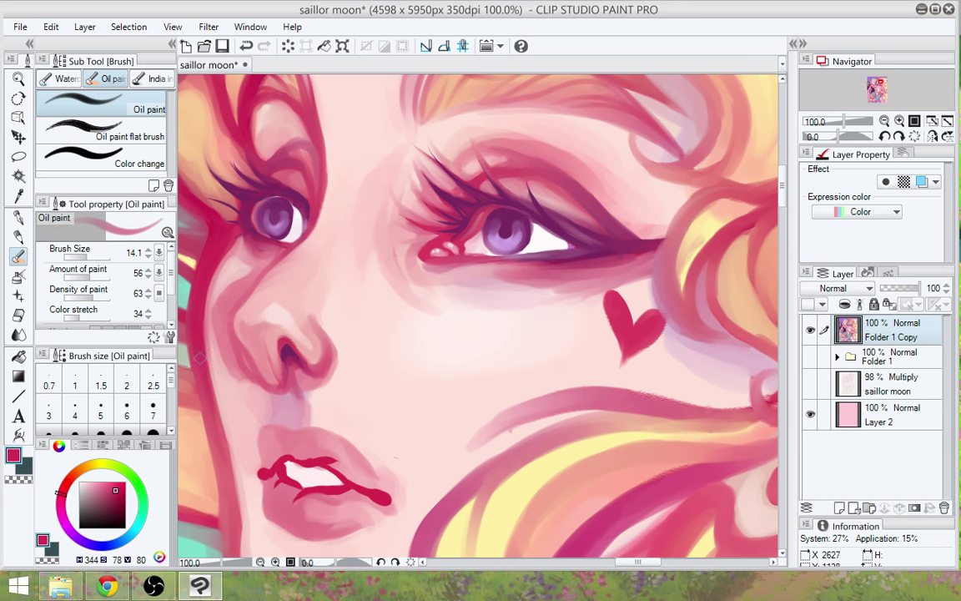
{"action": "left_click_drag", "start_coordinate": [255, 465], "coordinate": [254, 382]}
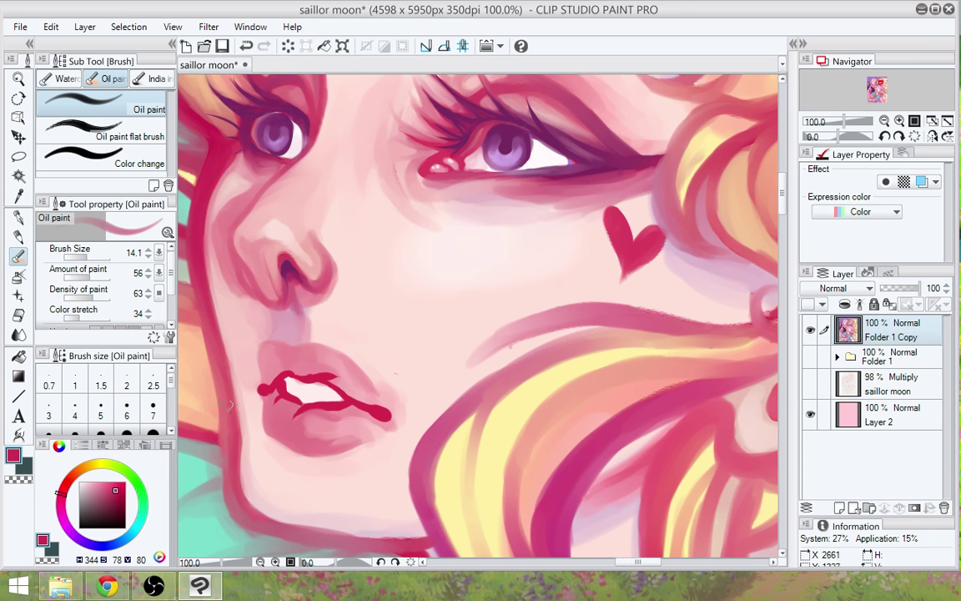
{"action": "left_click", "coordinate": [223, 399], "text": "alt"}
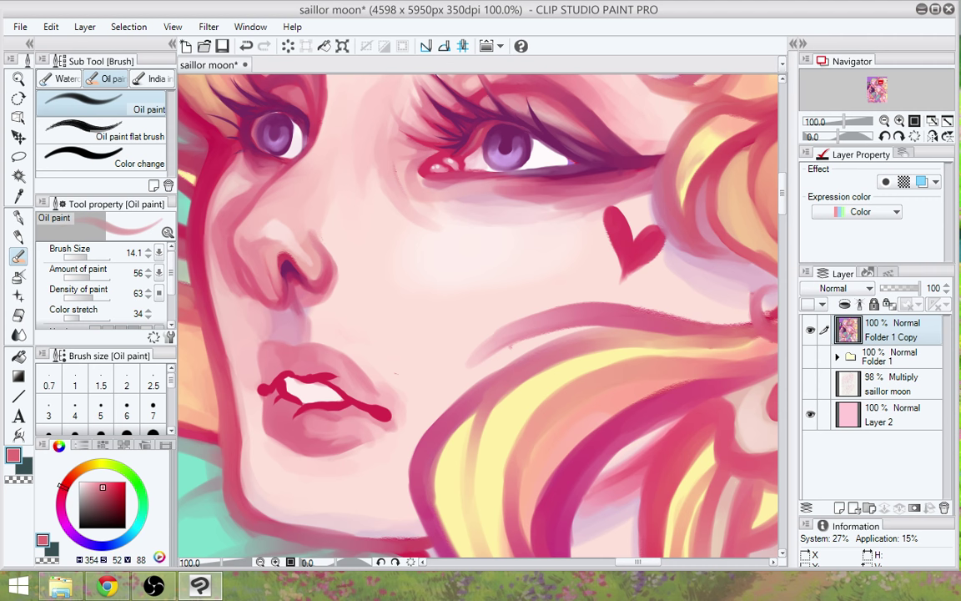
Shade the upper lip with sampled crimson and rose, cleaning its outer edge with pale skin tone
{"action": "left_click", "coordinate": [378, 407], "text": "alt"}
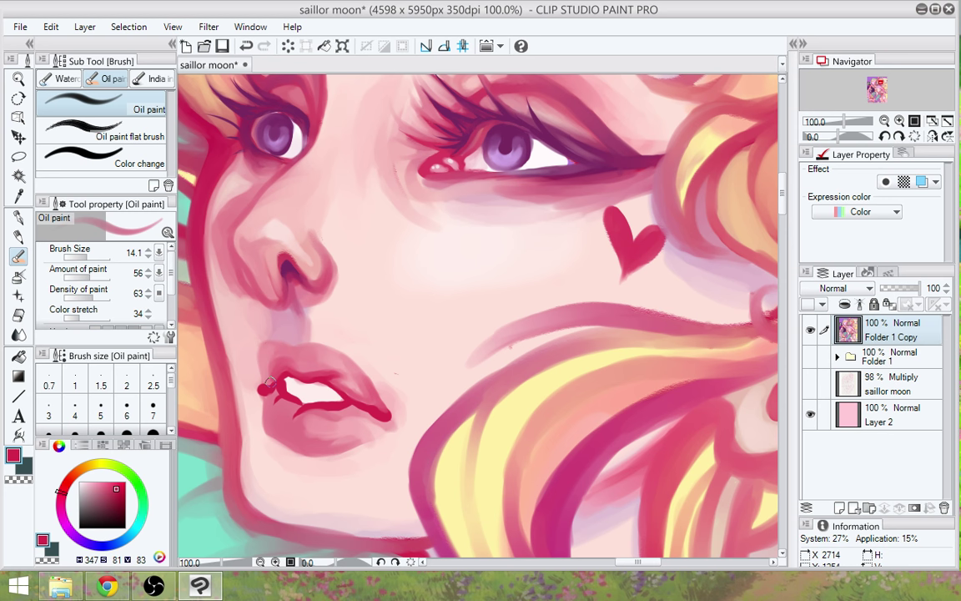
{"action": "left_click", "coordinate": [380, 322], "text": "alt"}
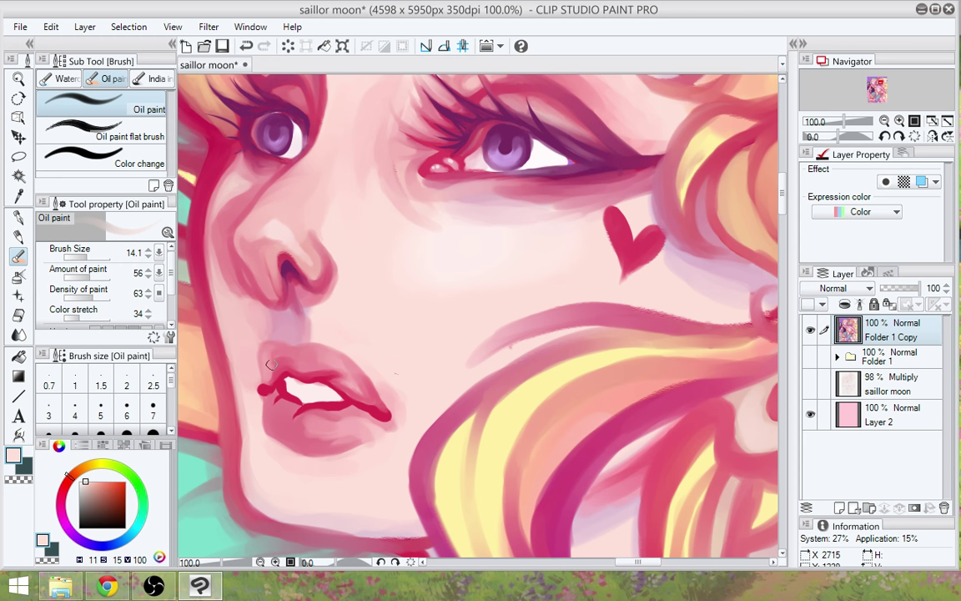
{"action": "left_click", "coordinate": [269, 375], "text": "alt"}
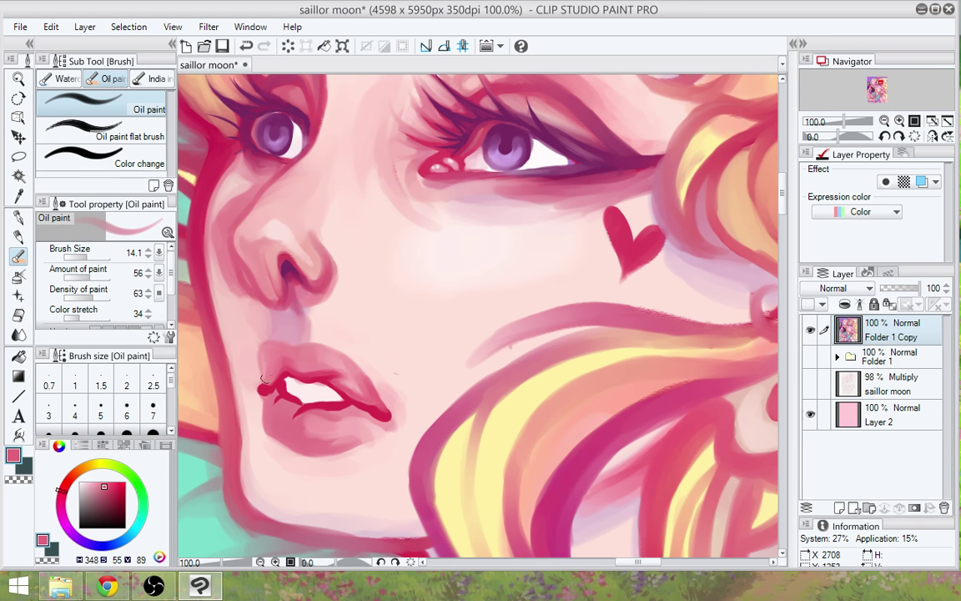
Add pale pink highlights to the upper lip and blend them with sampled rose
{"action": "left_click", "coordinate": [340, 361], "text": "alt"}
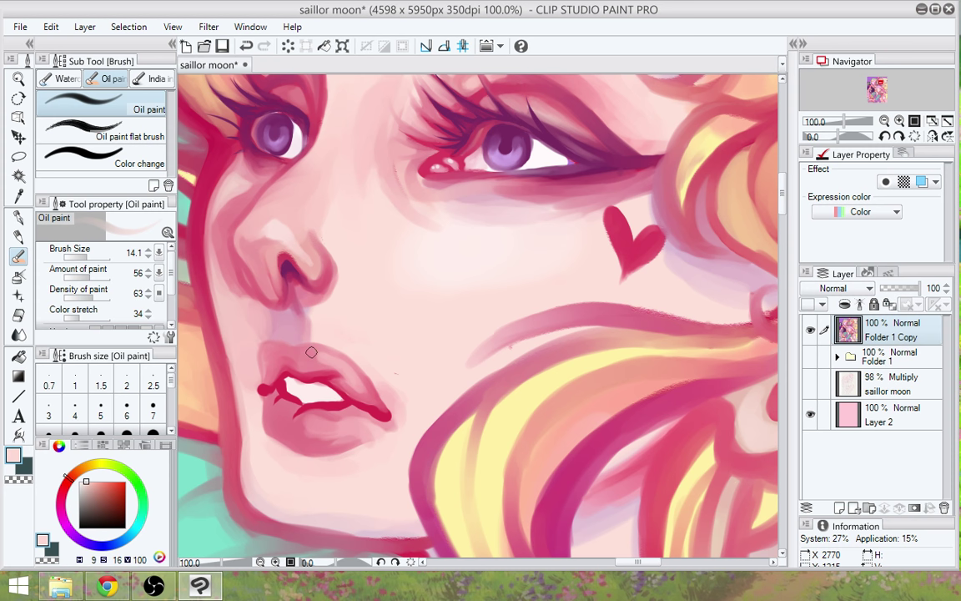
{"action": "left_click", "coordinate": [342, 374], "text": "alt"}
{"action": "left_click_drag", "start_coordinate": [345, 380], "coordinate": [366, 398]}
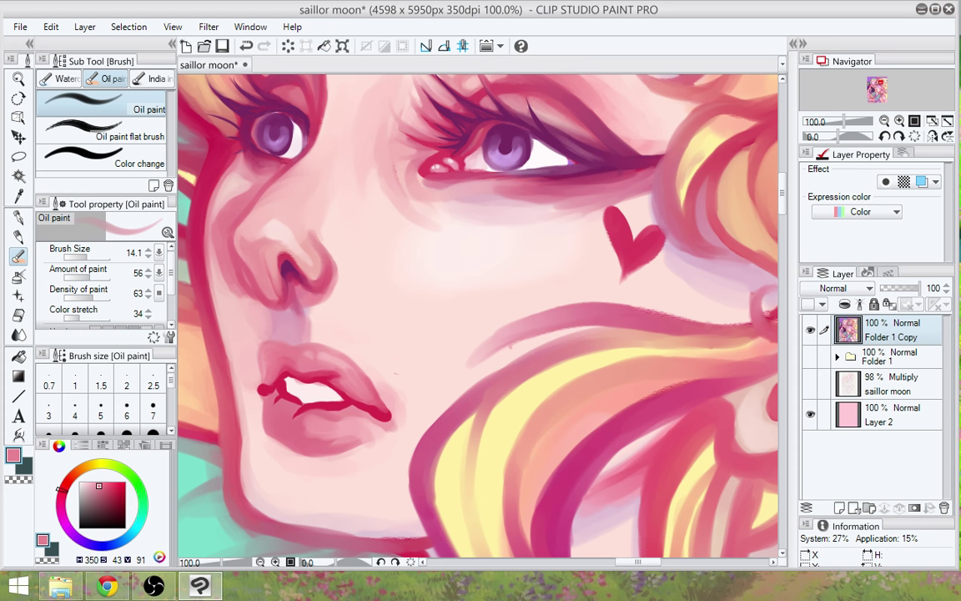
{"action": "left_click", "coordinate": [368, 370], "text": "alt"}
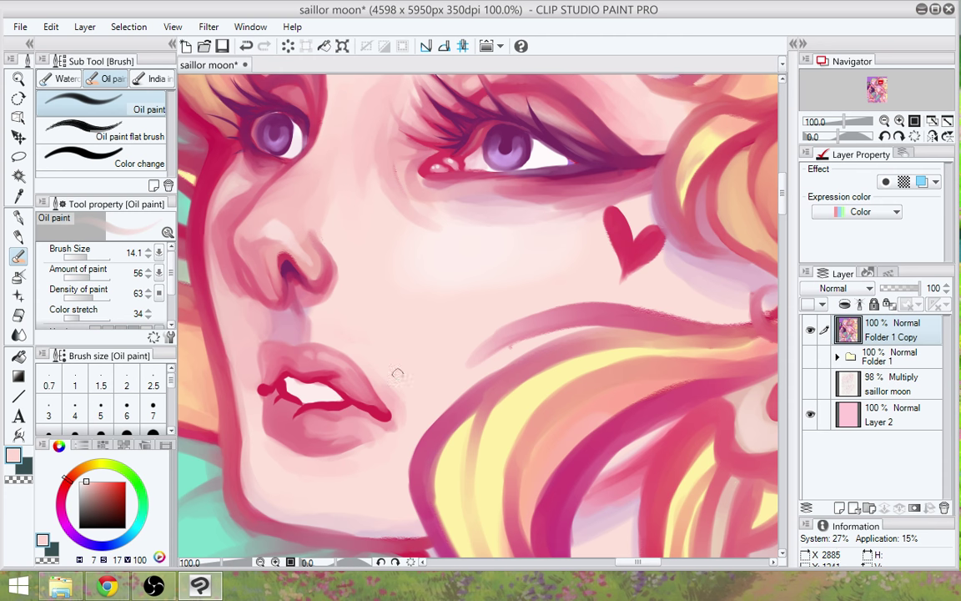
Blend the upper lip's edge toward the near mouth corner with tones sampled from the surrounding skin and lip
{"action": "left_click", "coordinate": [67, 473]}
{"action": "left_click", "coordinate": [393, 399], "text": "alt"}
{"action": "left_click_drag", "start_coordinate": [392, 405], "coordinate": [377, 401]}
{"action": "left_click", "coordinate": [371, 372], "text": "alt"}
{"action": "left_click_drag", "start_coordinate": [365, 372], "coordinate": [374, 377]}
Refine the upper lip above the mouth opening with sampled crimson and pink, then tidy the adjoining skin with pale skin tone
{"action": "left_click", "coordinate": [332, 385], "text": "alt"}
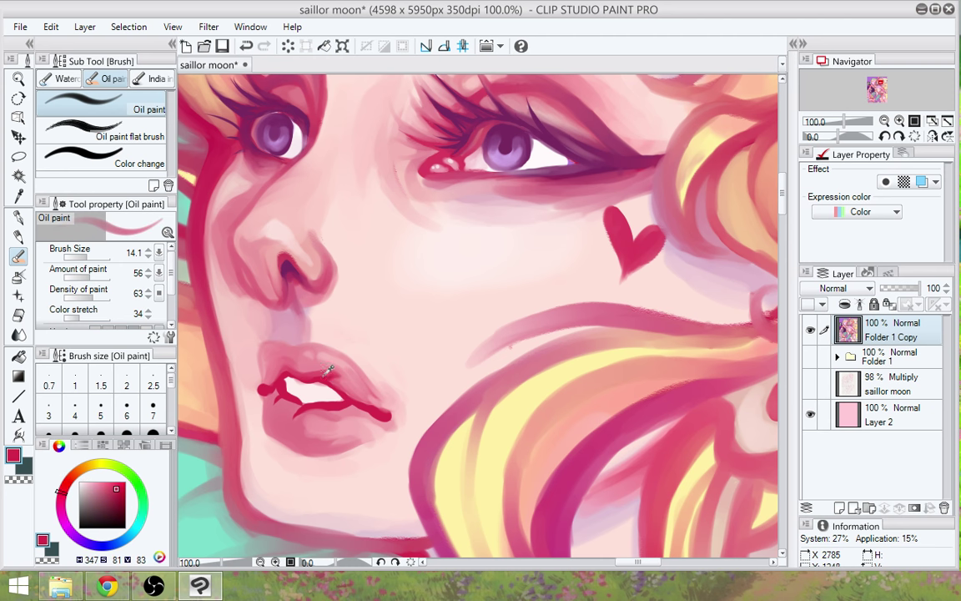
{"action": "left_click", "coordinate": [369, 397], "text": "alt"}
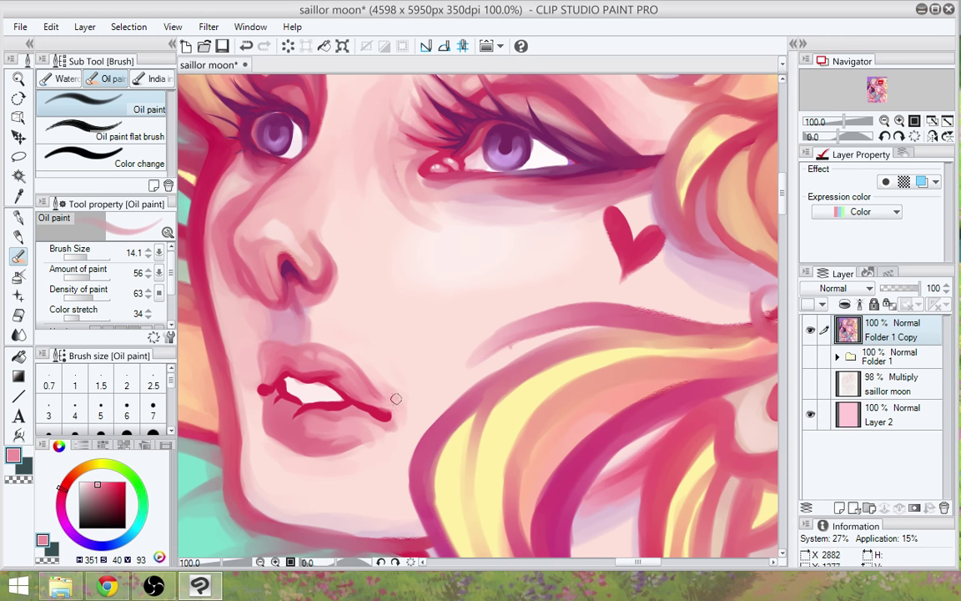
{"action": "left_click", "coordinate": [402, 393], "text": "alt"}
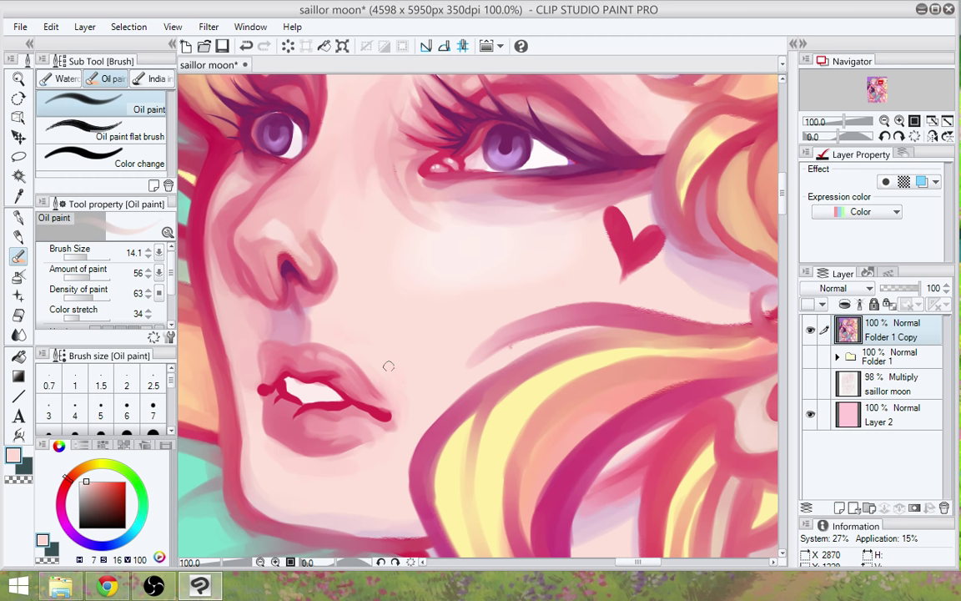
{"action": "left_click_drag", "start_coordinate": [403, 352], "coordinate": [467, 353]}
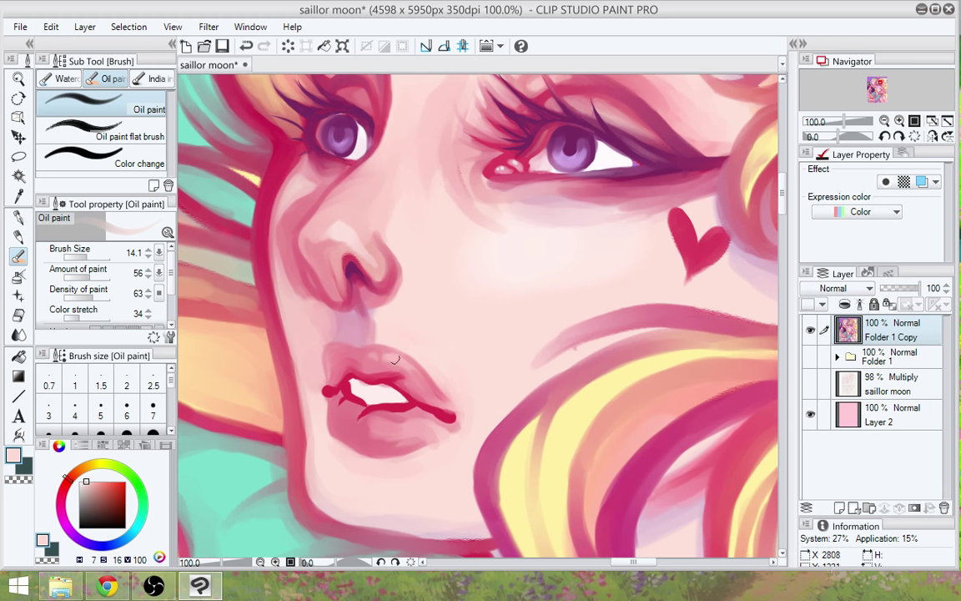
Shade the base of the nose and the philtrum with sampled magenta and dark purple
{"action": "mouse_move", "coordinate": [474, 279]}
{"action": "left_mouse_down"}
{"action": "mouse_move", "coordinate": [483, 371]}
{"action": "mouse_move", "coordinate": [473, 401]}
{"action": "left_mouse_up"}
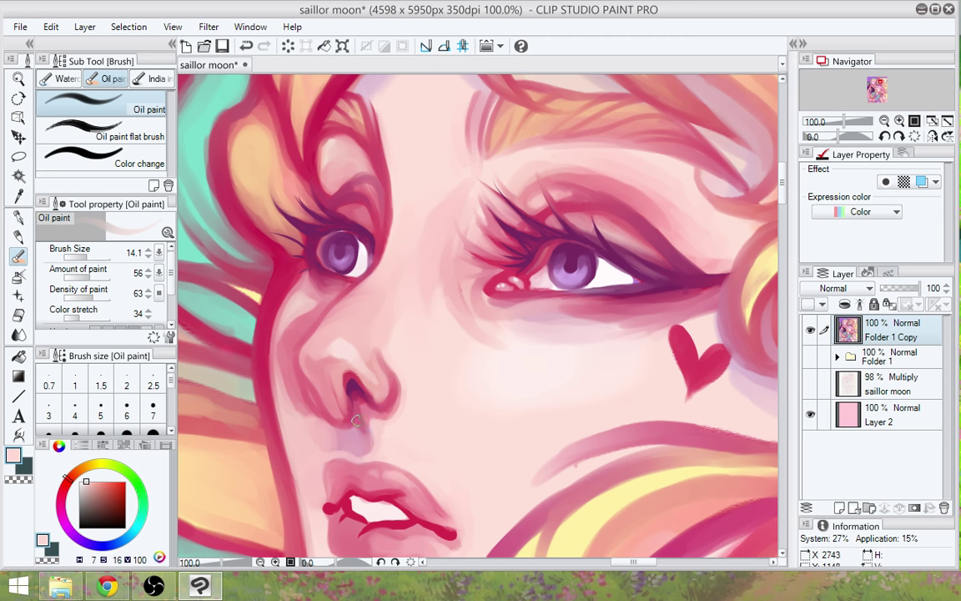
{"action": "left_click", "coordinate": [351, 392], "text": "alt"}
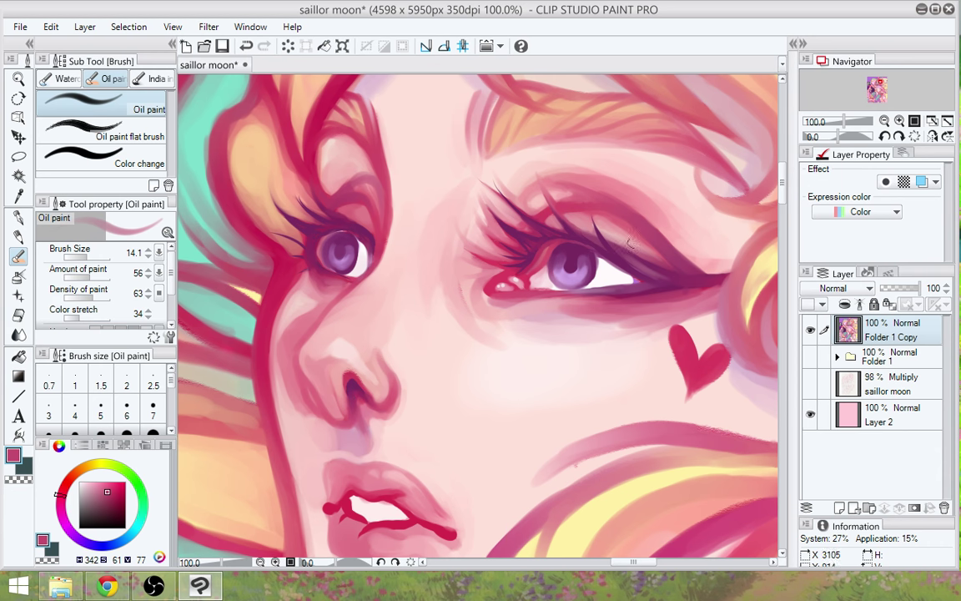
{"action": "left_click", "coordinate": [488, 222], "text": "alt"}
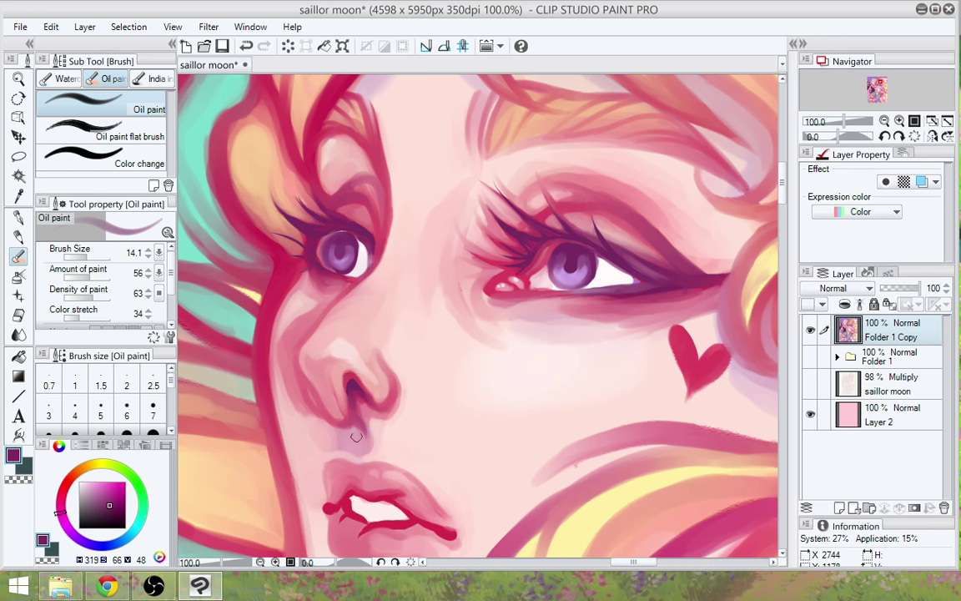
{"action": "left_click_drag", "start_coordinate": [356, 437], "coordinate": [356, 447]}
Darken the upper lip along the farther mouth corner with sampled crimson and soften it with pink
{"action": "left_click_drag", "start_coordinate": [468, 450], "coordinate": [501, 333]}
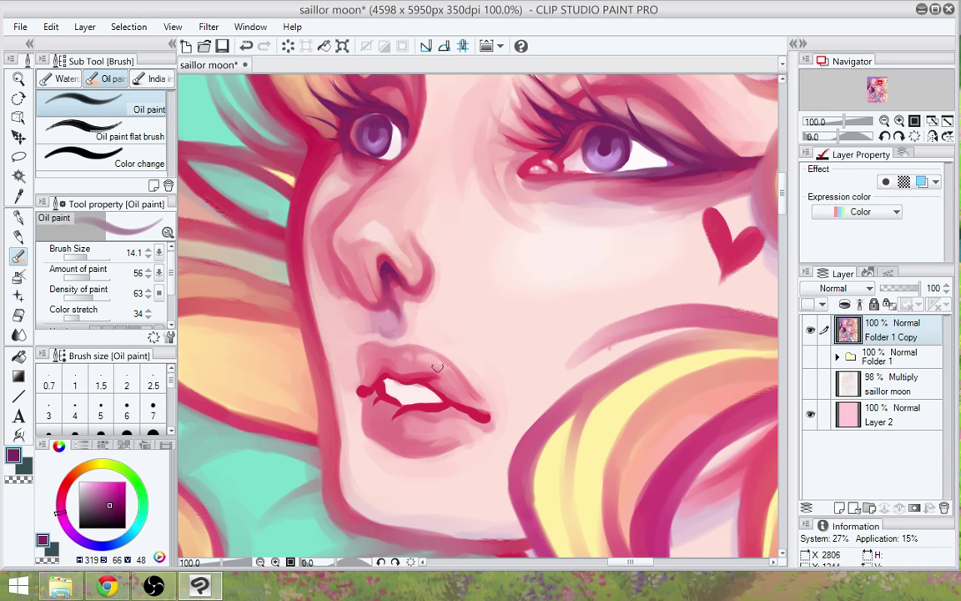
{"action": "left_click", "coordinate": [381, 375], "text": "alt"}
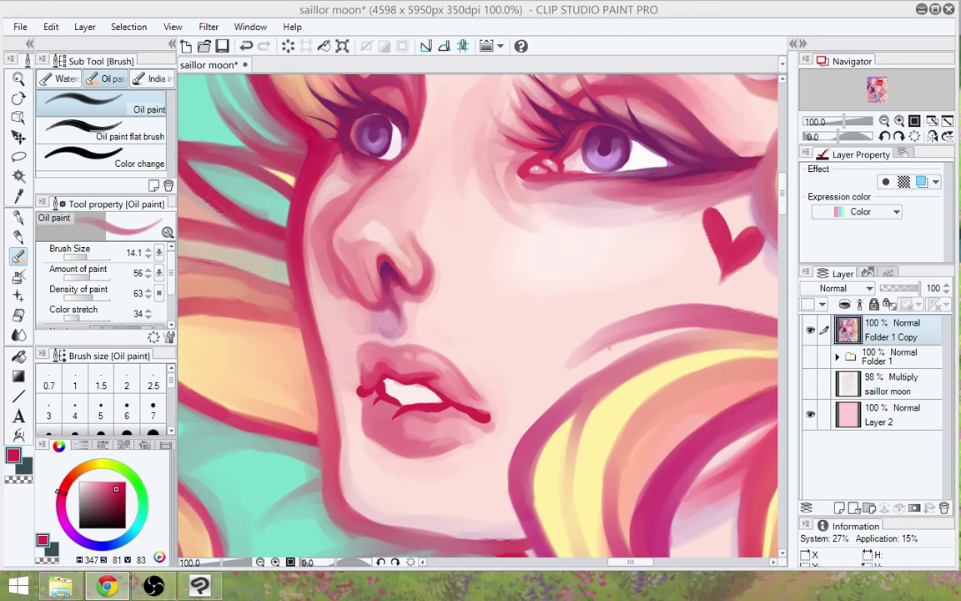
{"action": "left_click", "coordinate": [365, 368], "text": "alt"}
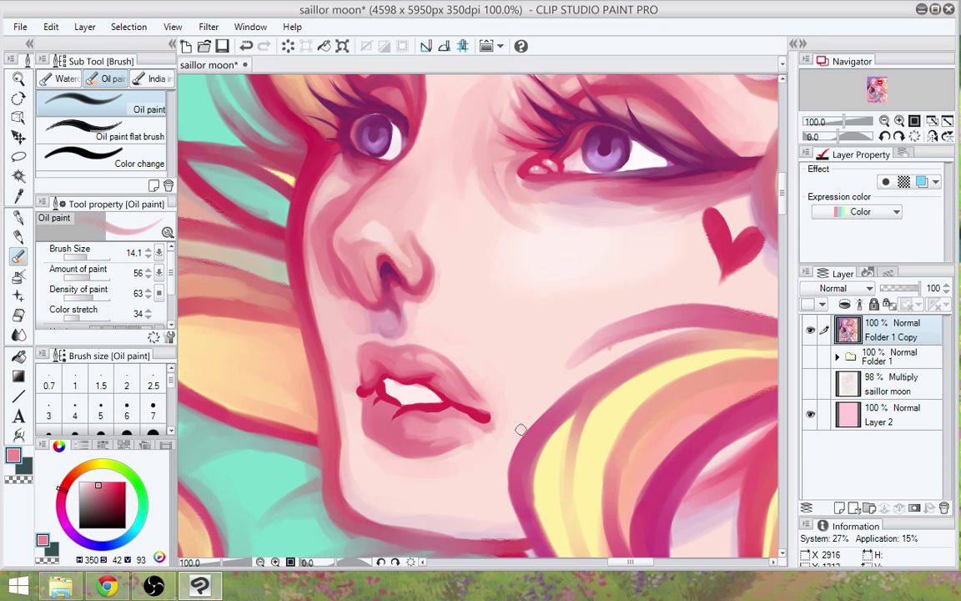
Redraw the near nostril wing's contour in crimson with Oil paint at size 8.8 and the Mapping pen, softening its inside with light pink
{"action": "left_click", "coordinate": [386, 262], "text": "alt"}
{"action": "left_click", "coordinate": [83, 257]}
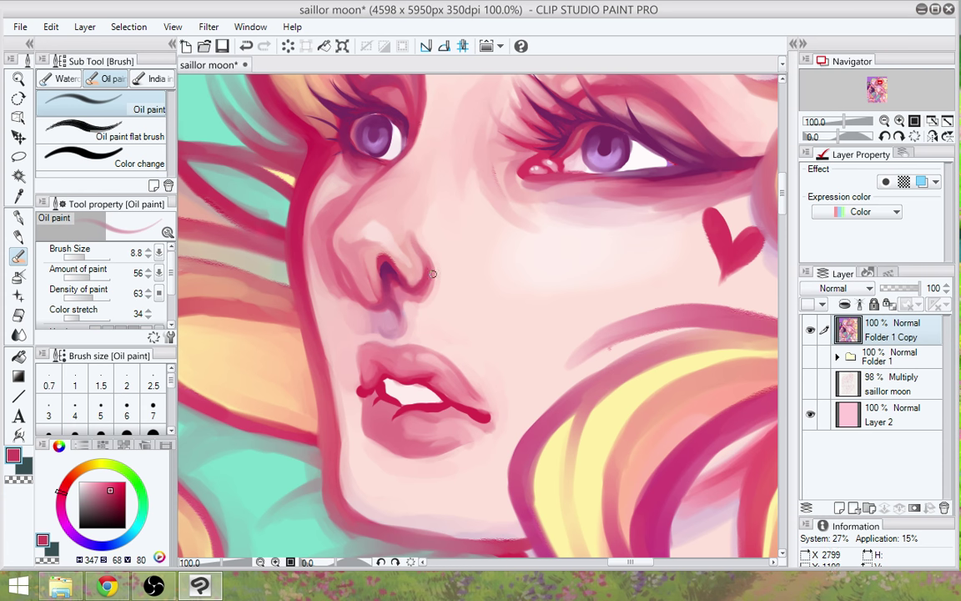
{"action": "key", "text": "p"}
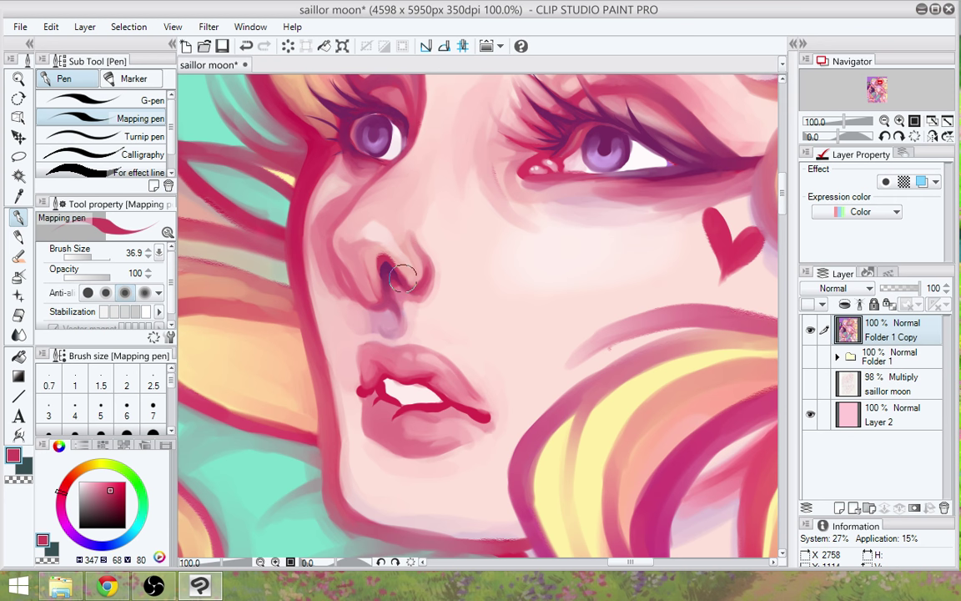
{"action": "mouse_move", "coordinate": [419, 284]}
{"action": "left_mouse_down"}
{"action": "mouse_move", "coordinate": [392, 254]}
{"action": "mouse_move", "coordinate": [420, 262]}
{"action": "mouse_move", "coordinate": [416, 249]}
{"action": "mouse_move", "coordinate": [409, 287]}
{"action": "left_mouse_up"}
{"action": "left_click", "coordinate": [18, 254]}
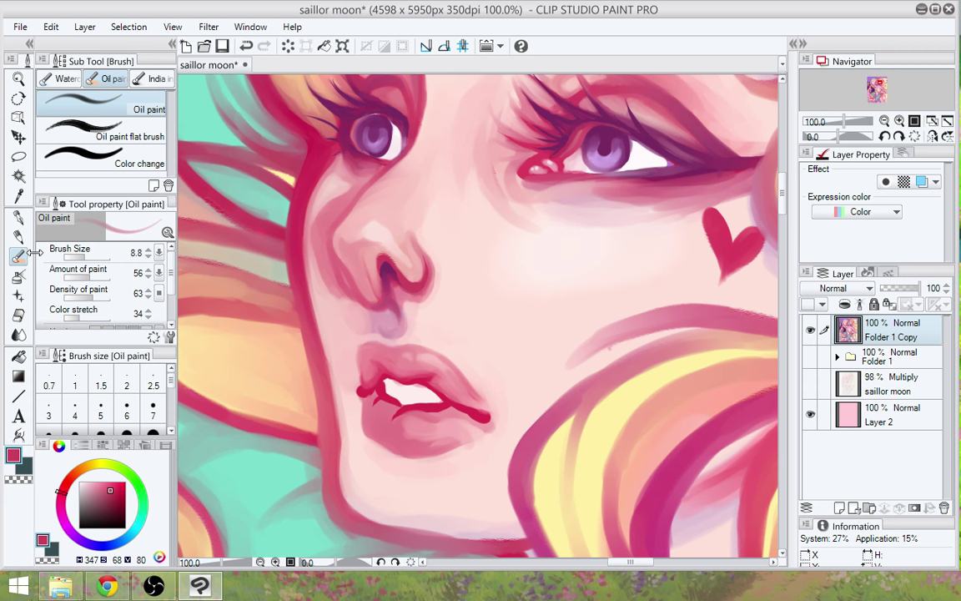
{"action": "left_click", "coordinate": [417, 263], "text": "alt"}
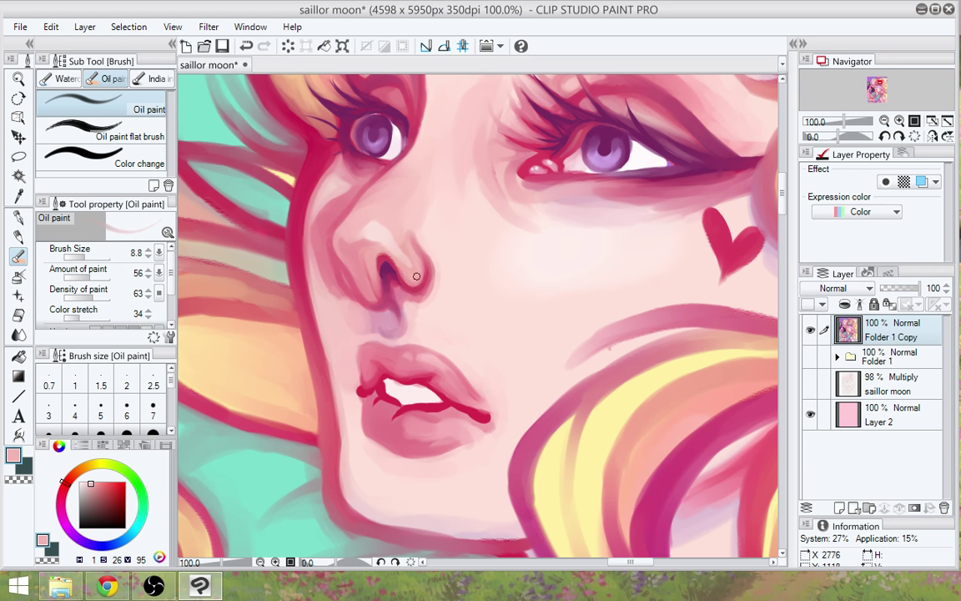
Define the inner nostril edge and underside of the nose in sampled crimson with Oil paint and the Mapping pen
{"action": "left_click", "coordinate": [373, 248], "text": "alt"}
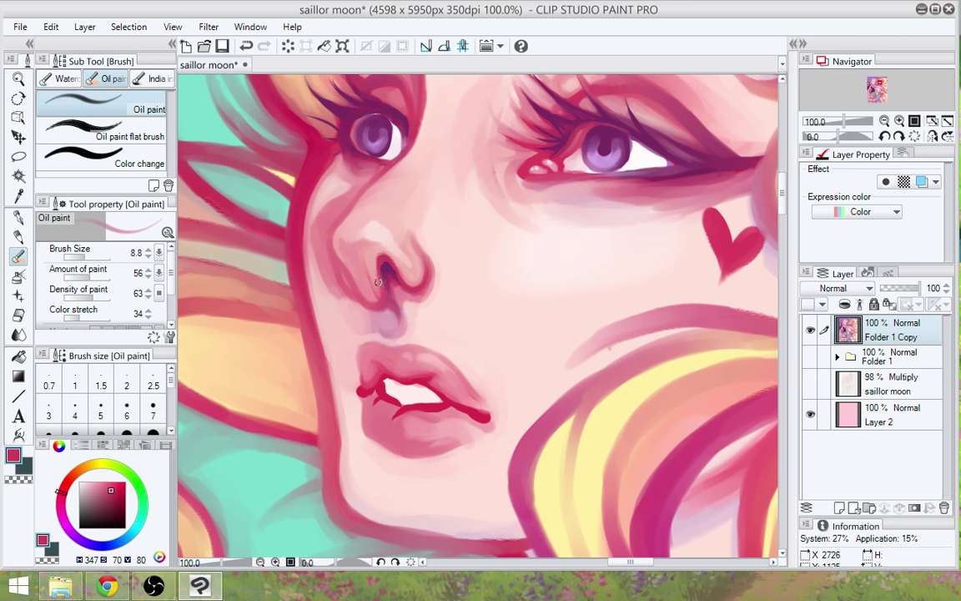
{"action": "key", "text": "p"}
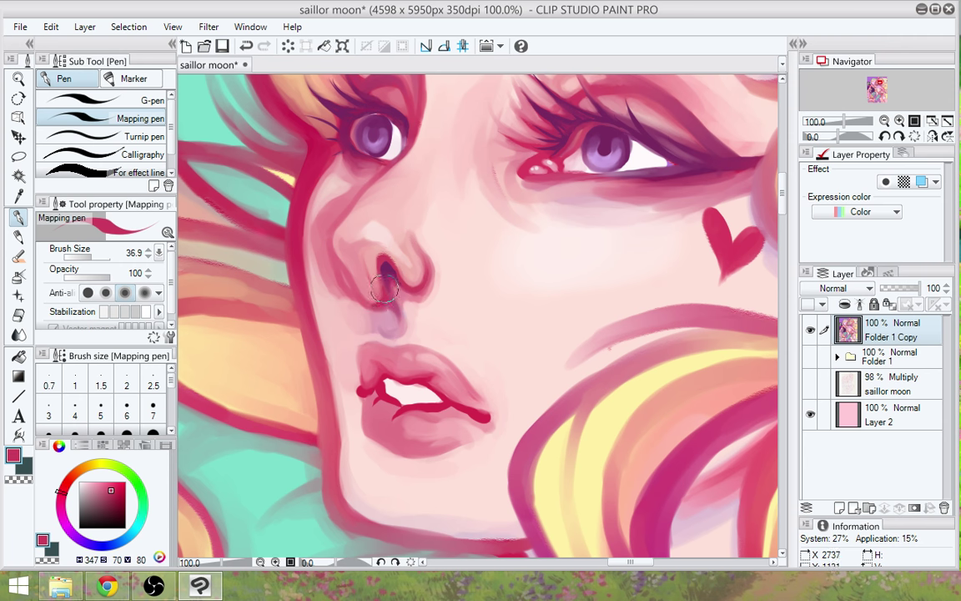
{"action": "left_click_drag", "start_coordinate": [383, 288], "coordinate": [384, 294]}
{"action": "left_click", "coordinate": [18, 254]}
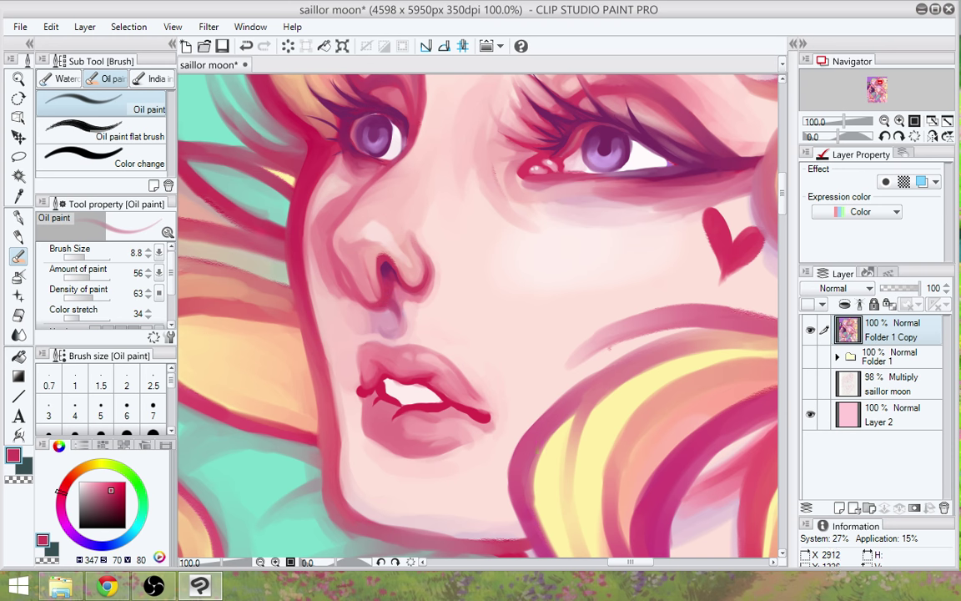
Refine the mouth line and darken it out to both corners with dark purple sampled from the near eye's lid
{"action": "mouse_move", "coordinate": [588, 412]}
{"action": "left_mouse_down"}
{"action": "mouse_move", "coordinate": [553, 446]}
{"action": "mouse_move", "coordinate": [549, 467]}
{"action": "left_mouse_up"}
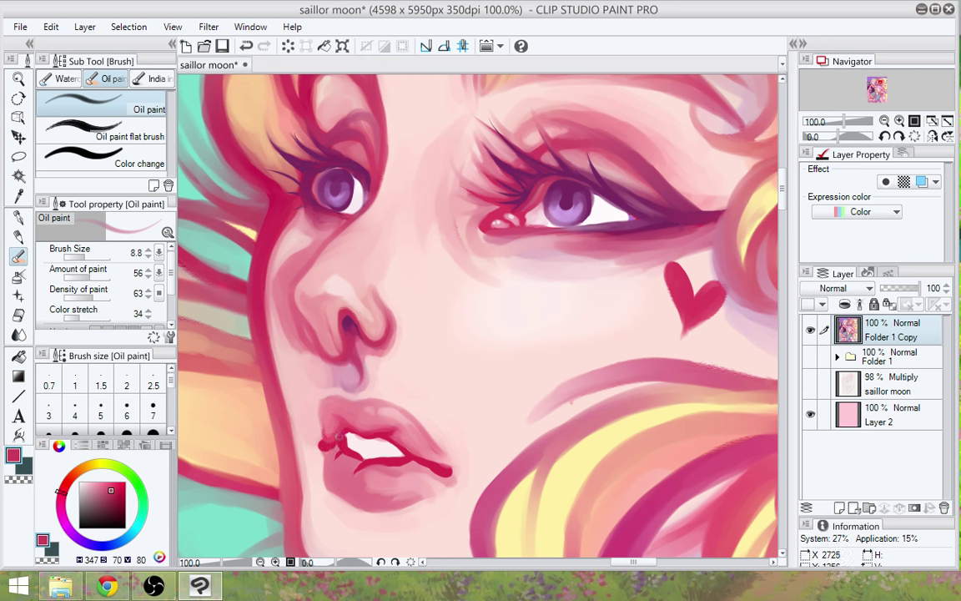
{"action": "left_click", "coordinate": [636, 213], "text": "alt"}
{"action": "left_click_drag", "start_coordinate": [387, 437], "coordinate": [451, 472]}
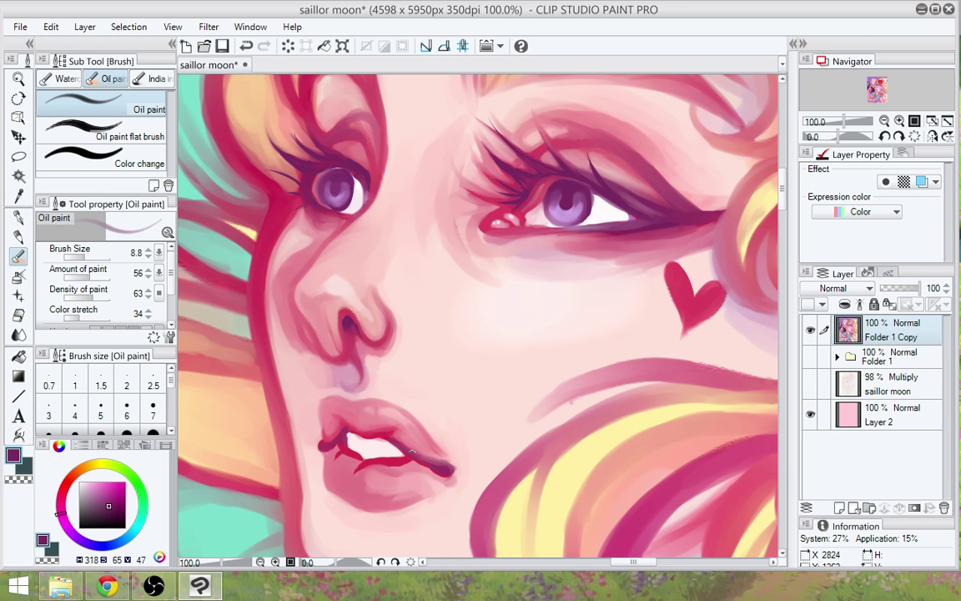
{"action": "mouse_move", "coordinate": [442, 498]}
{"action": "left_mouse_down"}
{"action": "mouse_move", "coordinate": [465, 496]}
{"action": "mouse_move", "coordinate": [453, 514]}
{"action": "left_mouse_up"}
Deepen the nostril opening with dark purple sampled from the near eye's upper lid
{"action": "mouse_move", "coordinate": [577, 363]}
{"action": "left_mouse_down"}
{"action": "mouse_move", "coordinate": [554, 449]}
{"action": "mouse_move", "coordinate": [533, 457]}
{"action": "left_mouse_up"}
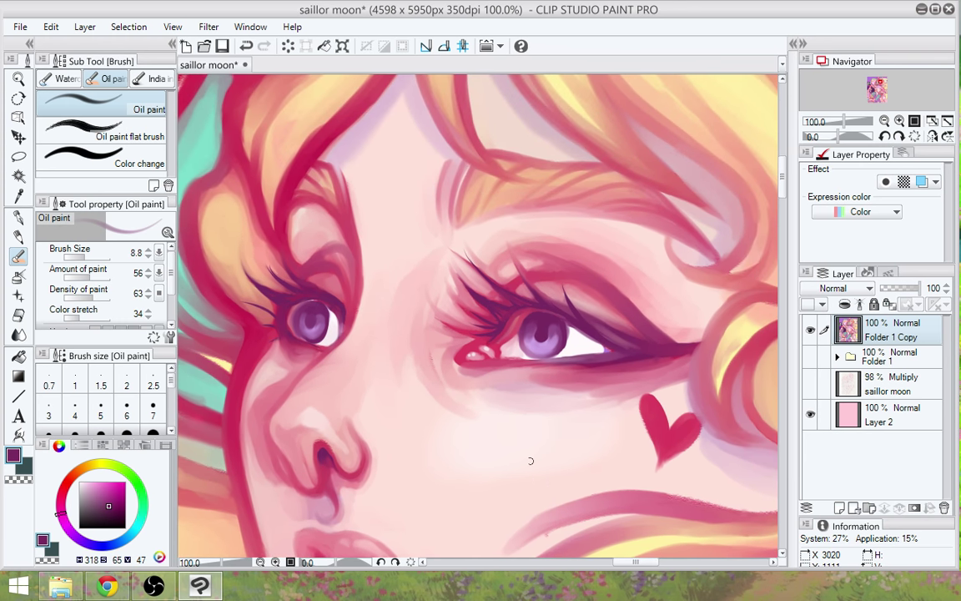
{"action": "scroll", "coordinate": [530, 461], "scroll_direction": "down", "scroll_amount": 1}
{"action": "left_click", "coordinate": [639, 331], "text": "alt"}
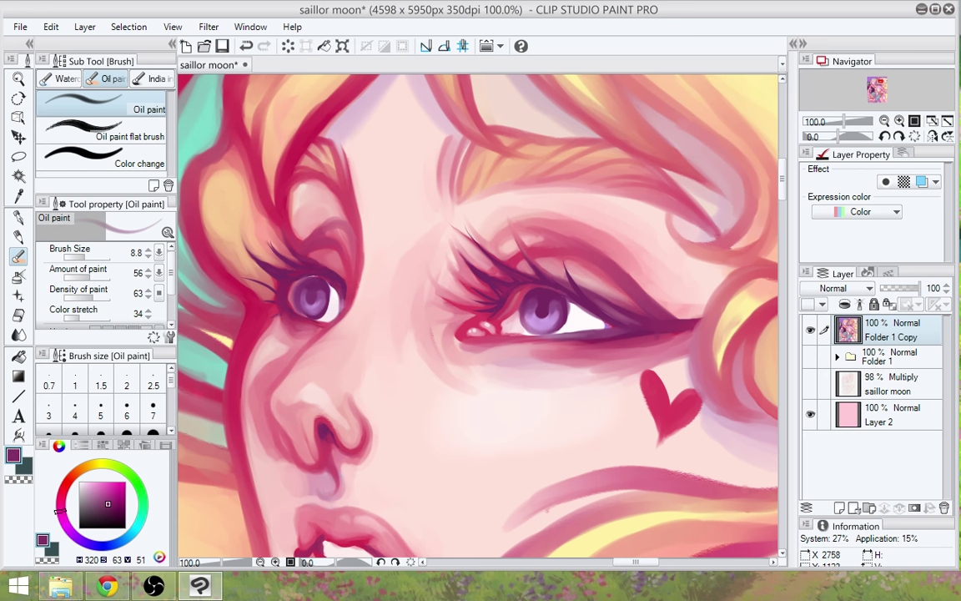
{"action": "left_click_drag", "start_coordinate": [440, 472], "coordinate": [414, 347]}
{"action": "scroll", "coordinate": [413, 345], "scroll_direction": "down", "scroll_amount": 2}
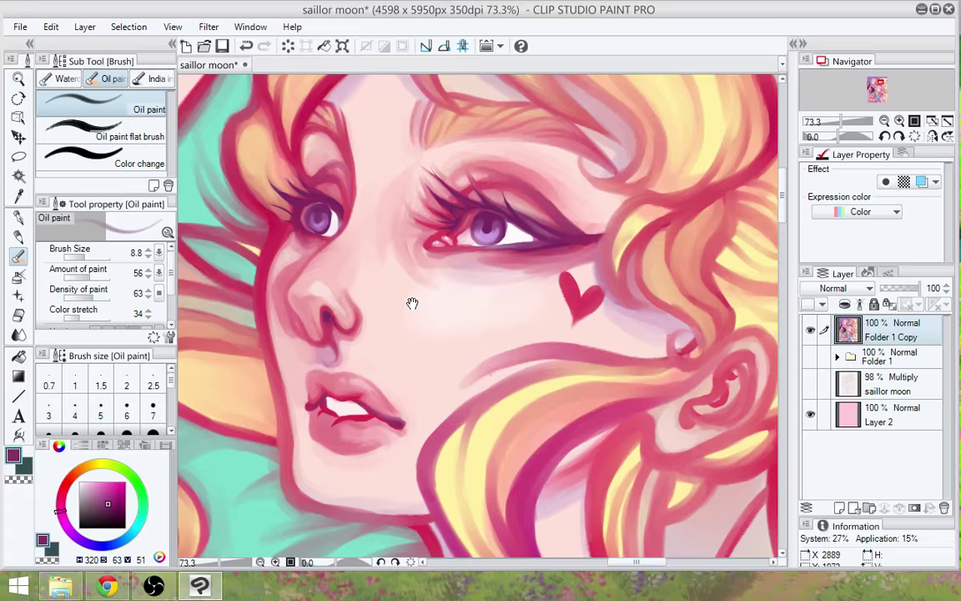
Clean up the lips' outer edges and thin the dark mouth corner and the line under the teeth with sampled pinks in Oil paint
{"action": "left_click_drag", "start_coordinate": [412, 302], "coordinate": [405, 409]}
{"action": "scroll", "coordinate": [393, 388], "scroll_direction": "down", "scroll_amount": 1}
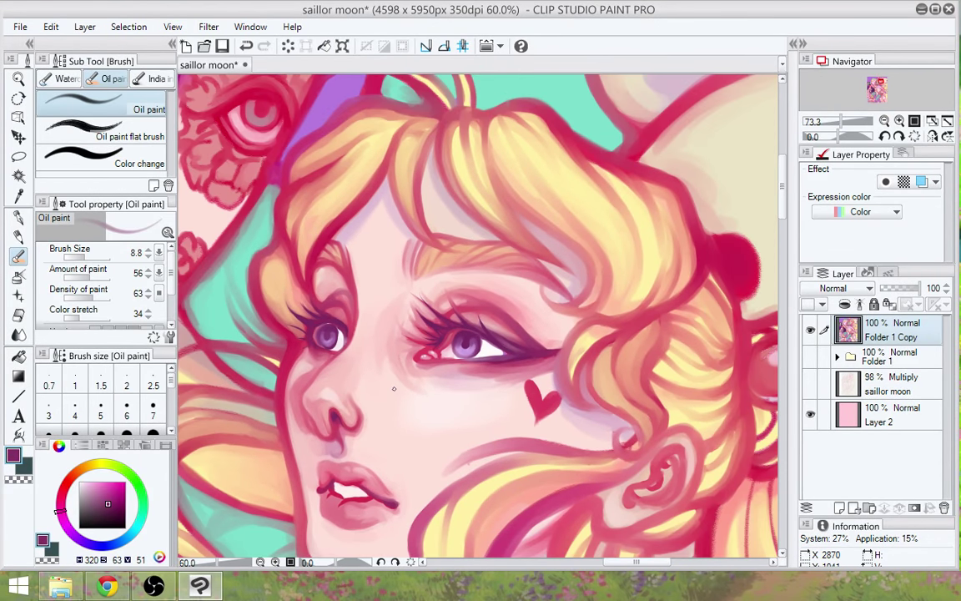
{"action": "mouse_move", "coordinate": [483, 402]}
{"action": "left_mouse_down"}
{"action": "mouse_move", "coordinate": [487, 378]}
{"action": "mouse_move", "coordinate": [502, 367]}
{"action": "left_mouse_up"}
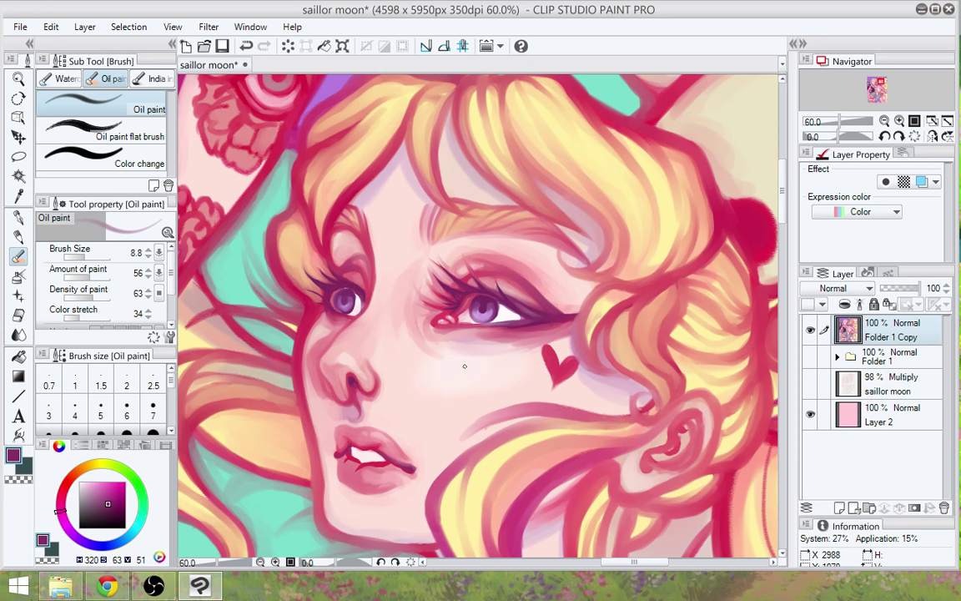
{"action": "scroll", "coordinate": [396, 415], "scroll_direction": "down", "scroll_amount": 3}
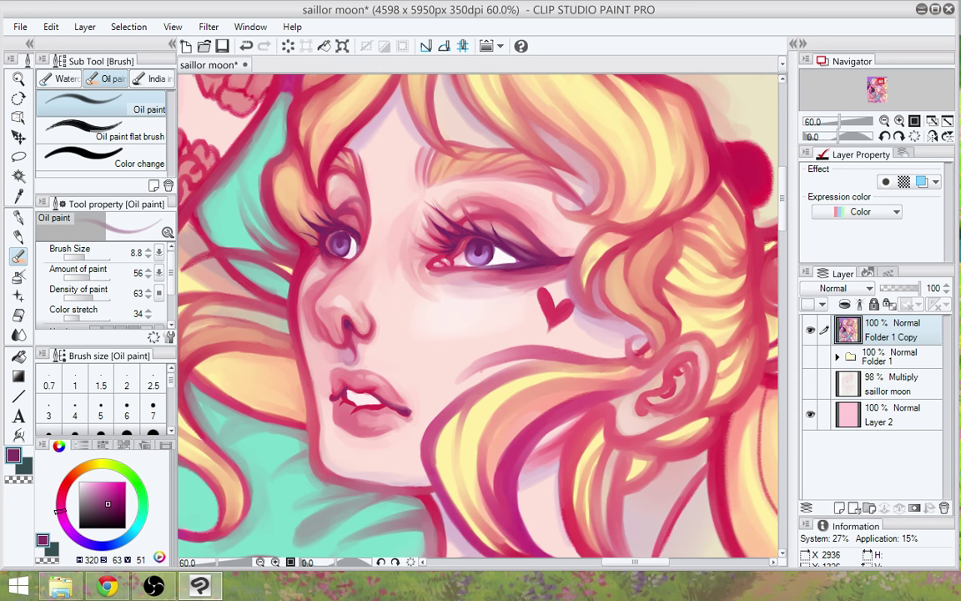
{"action": "scroll", "coordinate": [398, 415], "scroll_direction": "up", "scroll_amount": 1}
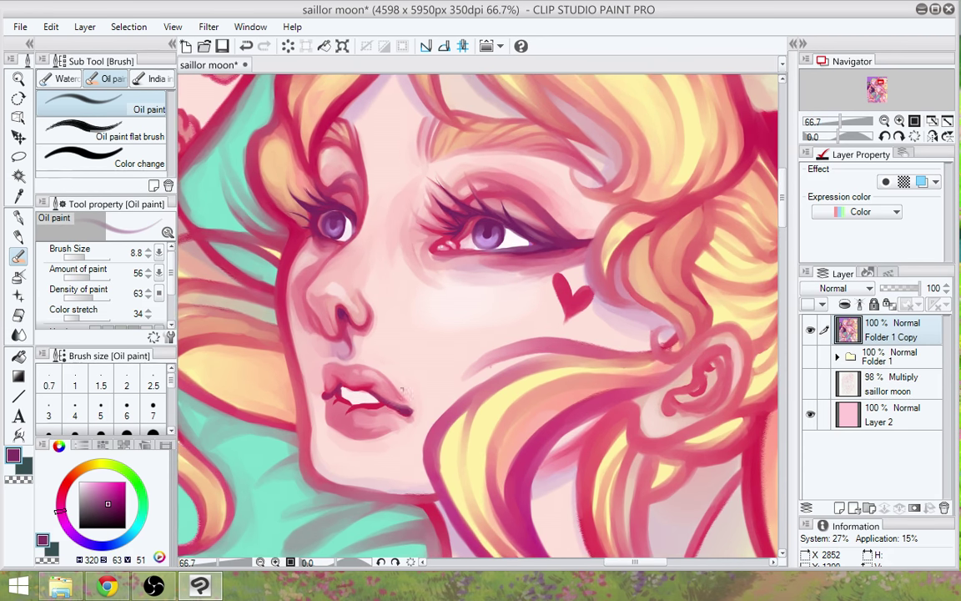
{"action": "scroll", "coordinate": [409, 429], "scroll_direction": "down", "scroll_amount": 1}
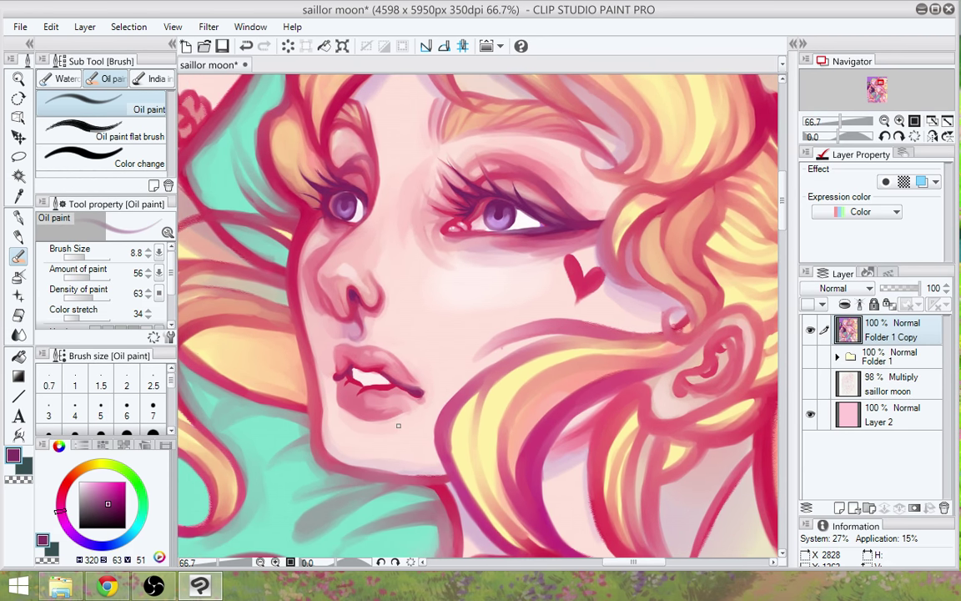
{"action": "scroll", "coordinate": [398, 425], "scroll_direction": "up", "scroll_amount": 3}
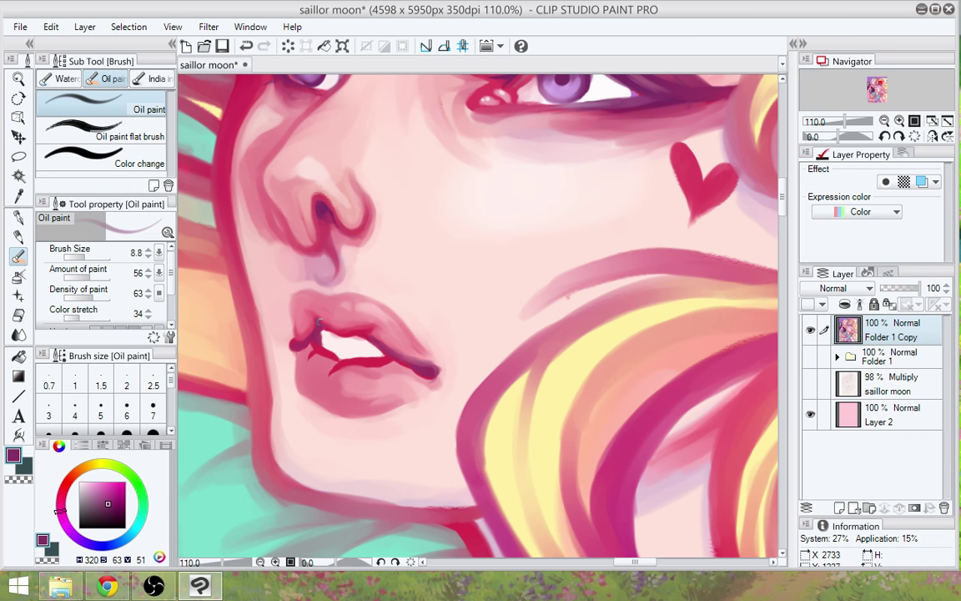
{"action": "left_click", "coordinate": [384, 335], "text": "alt"}
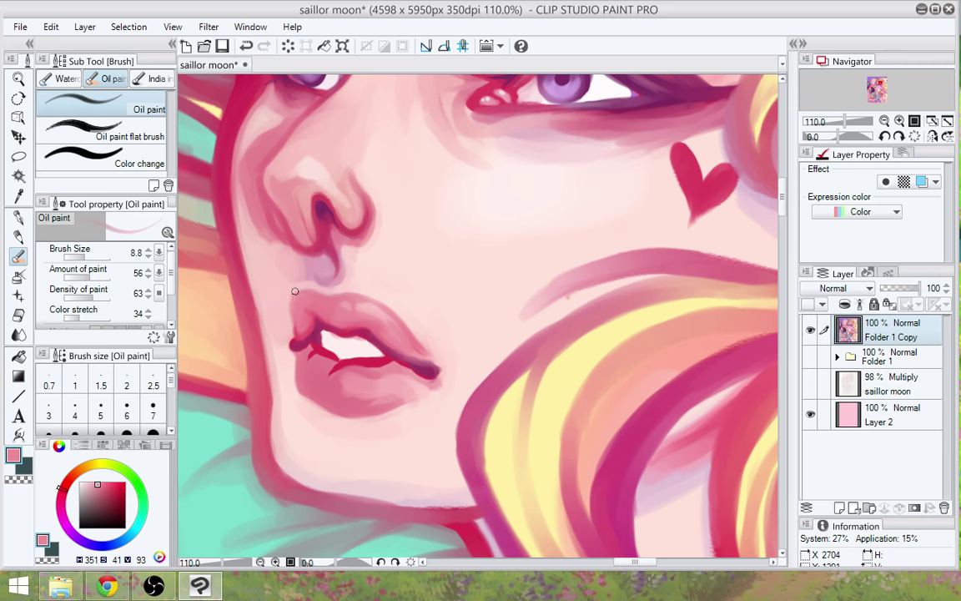
{"action": "left_click", "coordinate": [263, 262], "text": "alt"}
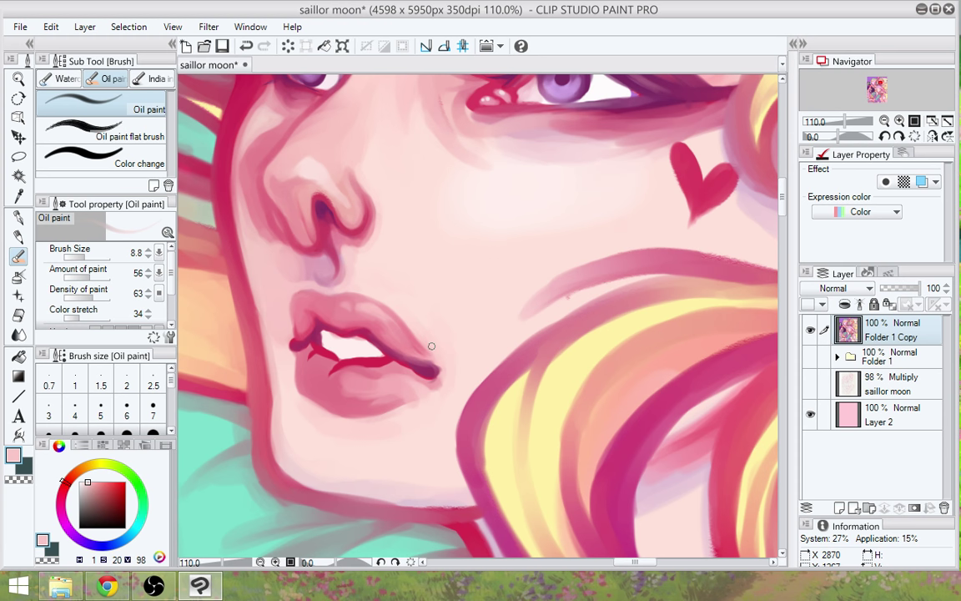
{"action": "left_click", "coordinate": [372, 373], "text": "alt"}
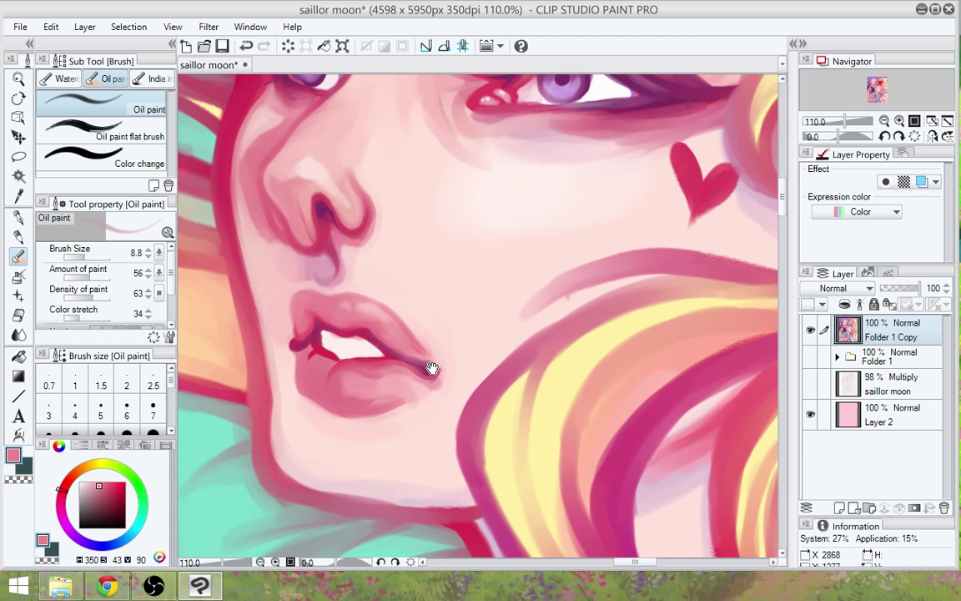
{"action": "left_click_drag", "start_coordinate": [432, 368], "coordinate": [428, 404]}
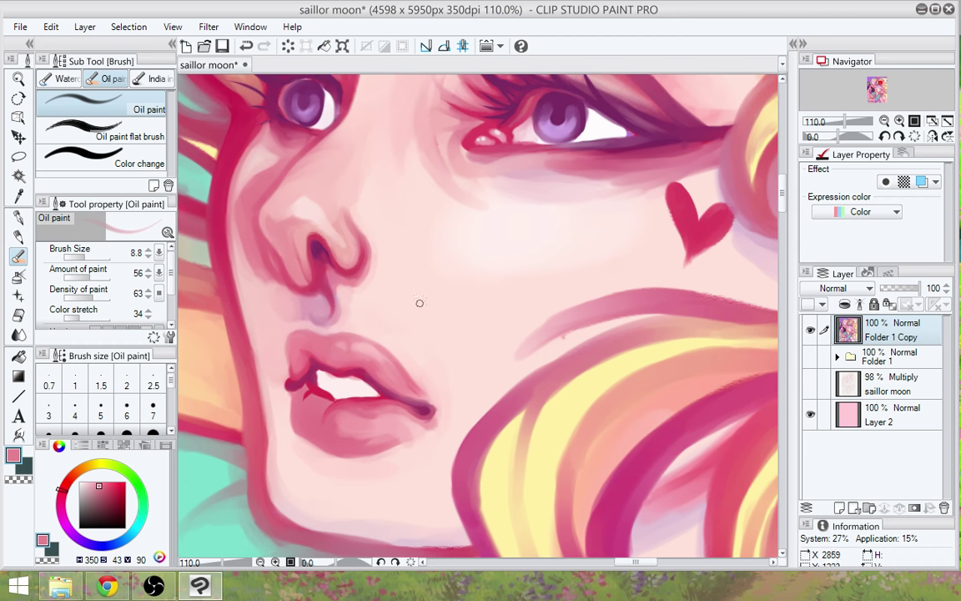
Redefine the mouth opening and lower lip contour in sampled crimson, and reshape the teeth with sampled near-white
{"action": "left_click", "coordinate": [480, 126], "text": "alt"}
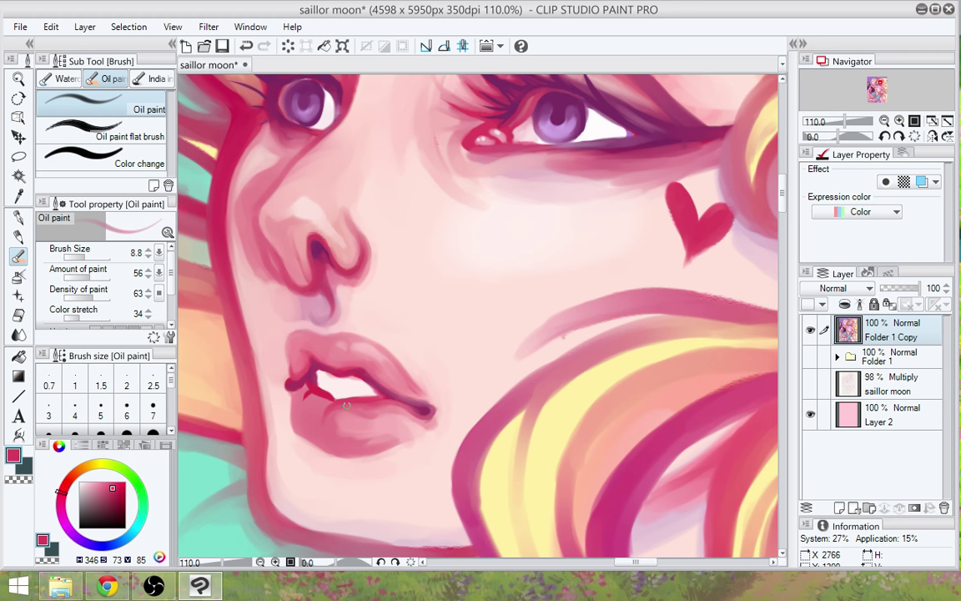
{"action": "scroll", "coordinate": [346, 405], "scroll_direction": "up", "scroll_amount": 1}
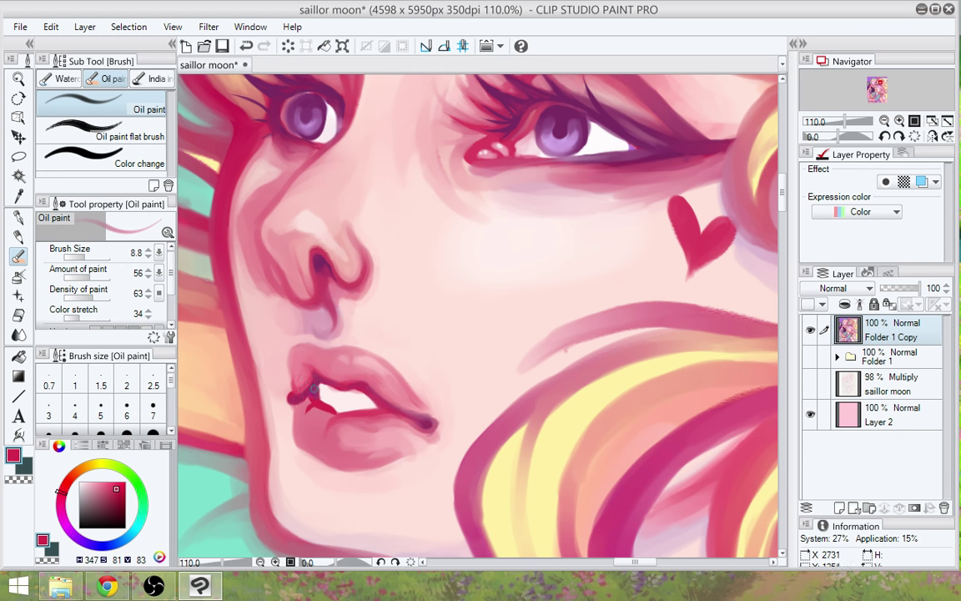
{"action": "left_click", "coordinate": [315, 394], "text": "alt"}
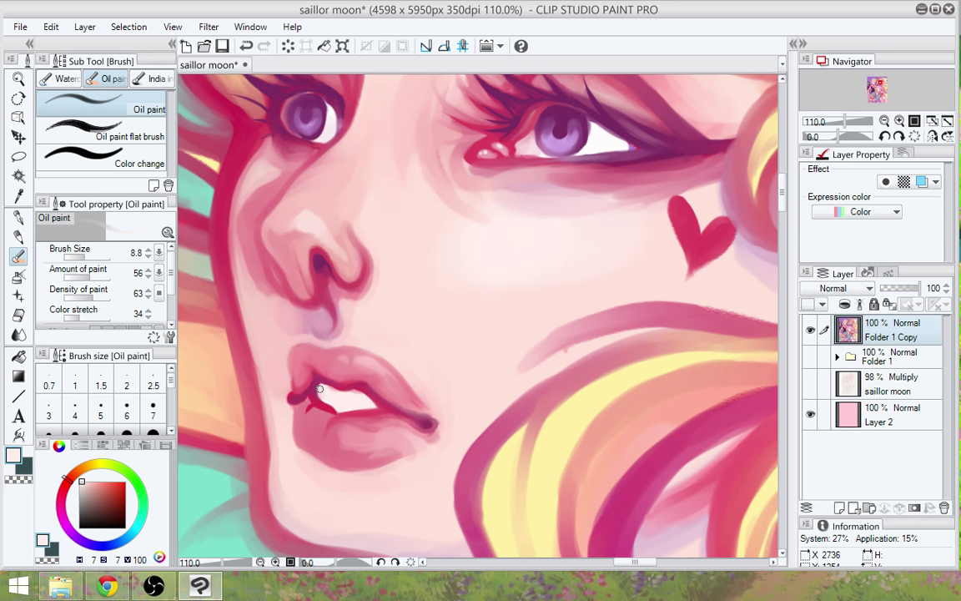
{"action": "left_click", "coordinate": [298, 369], "text": "alt"}
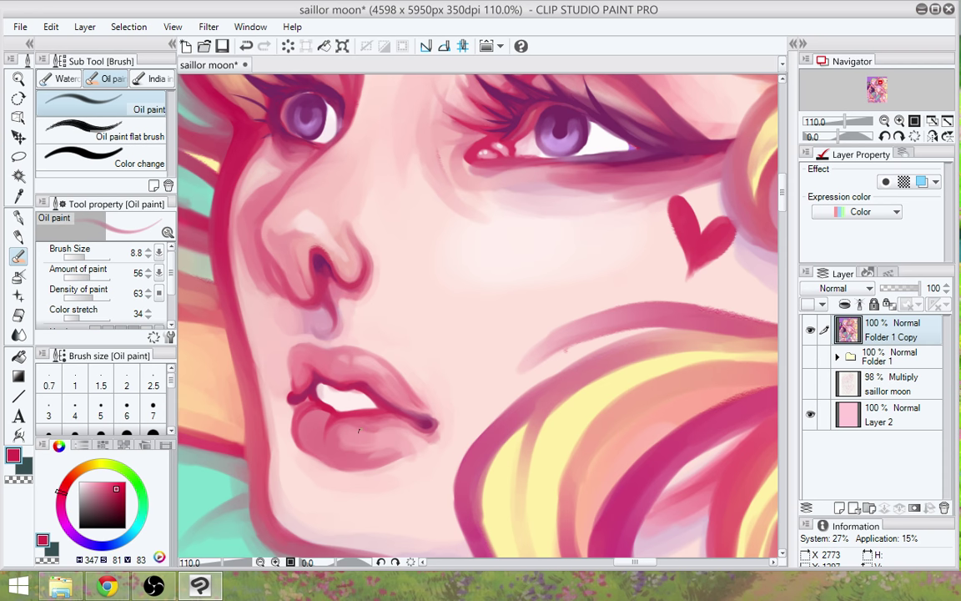
Soften the shading along the far side of the nose and the adjoining cheek with sampled medium and light pinks
{"action": "left_click_drag", "start_coordinate": [439, 377], "coordinate": [453, 432]}
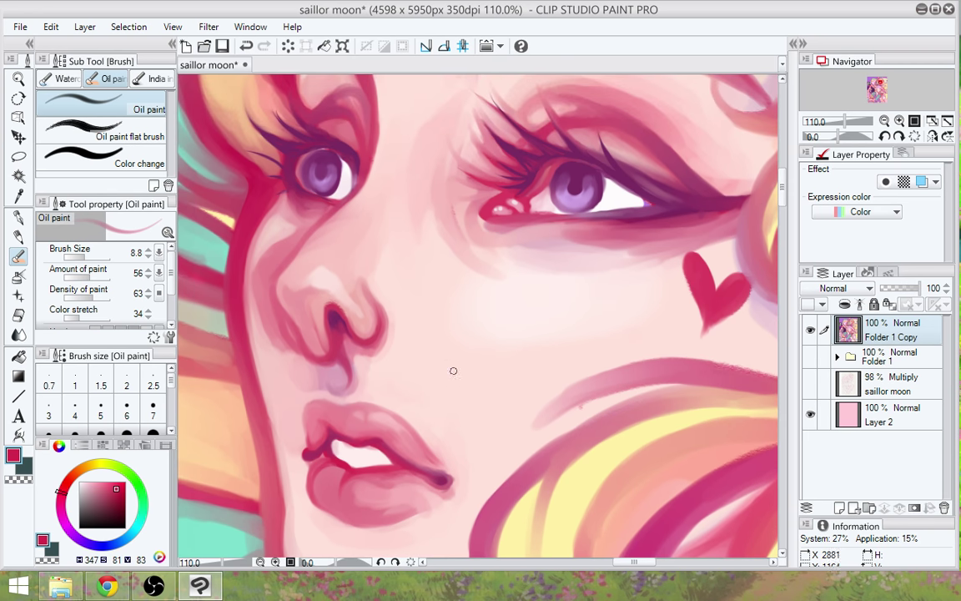
{"action": "left_click_drag", "start_coordinate": [438, 375], "coordinate": [452, 405]}
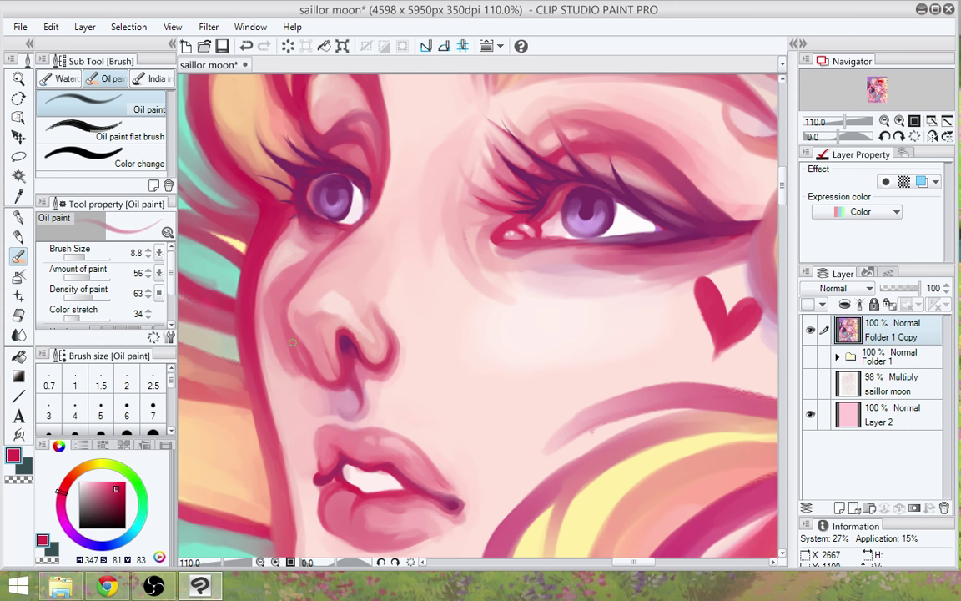
{"action": "left_click", "coordinate": [293, 342], "text": "alt"}
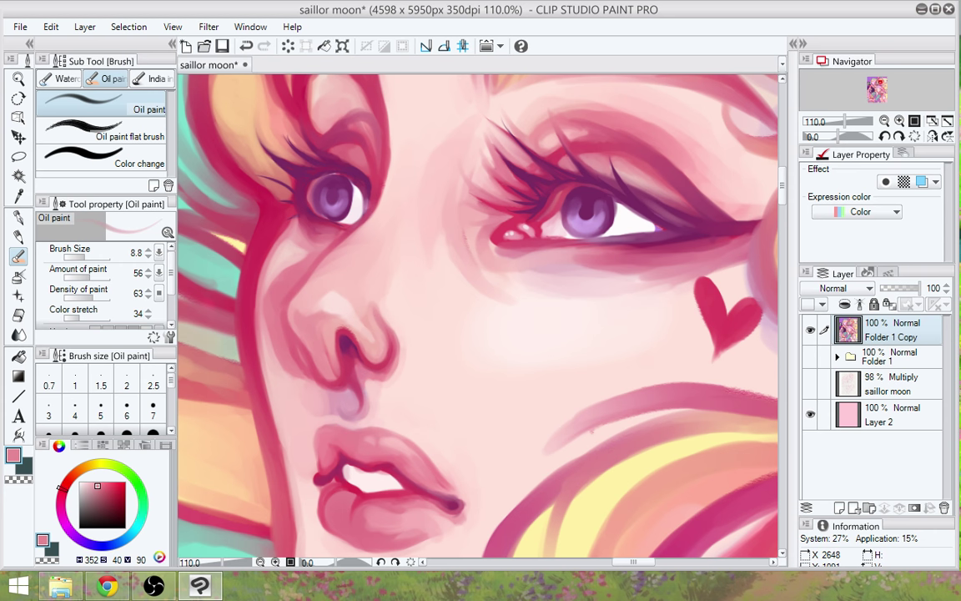
{"action": "left_click", "coordinate": [268, 377], "text": "alt"}
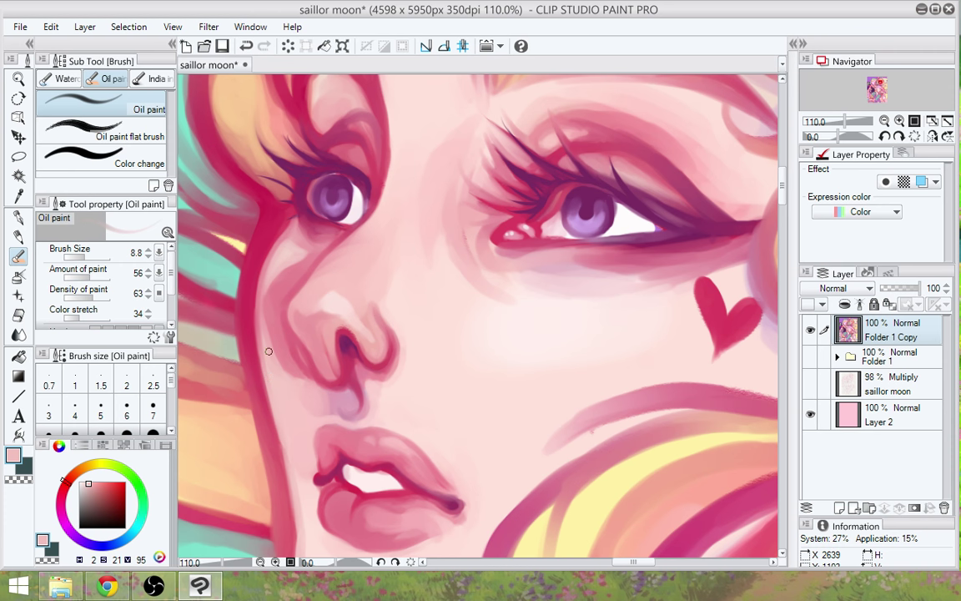
{"action": "left_click", "coordinate": [266, 318], "text": "alt"}
Paint small glossy highlights on the lips in pale skin pink with Oil paint at size 8.8
{"action": "left_click_drag", "start_coordinate": [492, 485], "coordinate": [450, 360]}
{"action": "left_click", "coordinate": [407, 444], "text": "alt"}
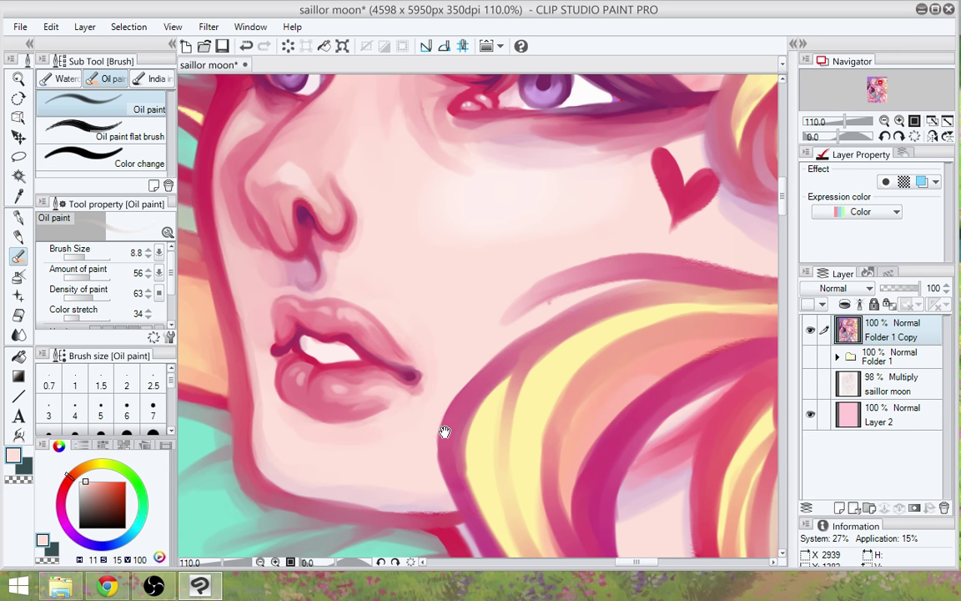
{"action": "scroll", "coordinate": [445, 431], "scroll_direction": "down", "scroll_amount": 6}
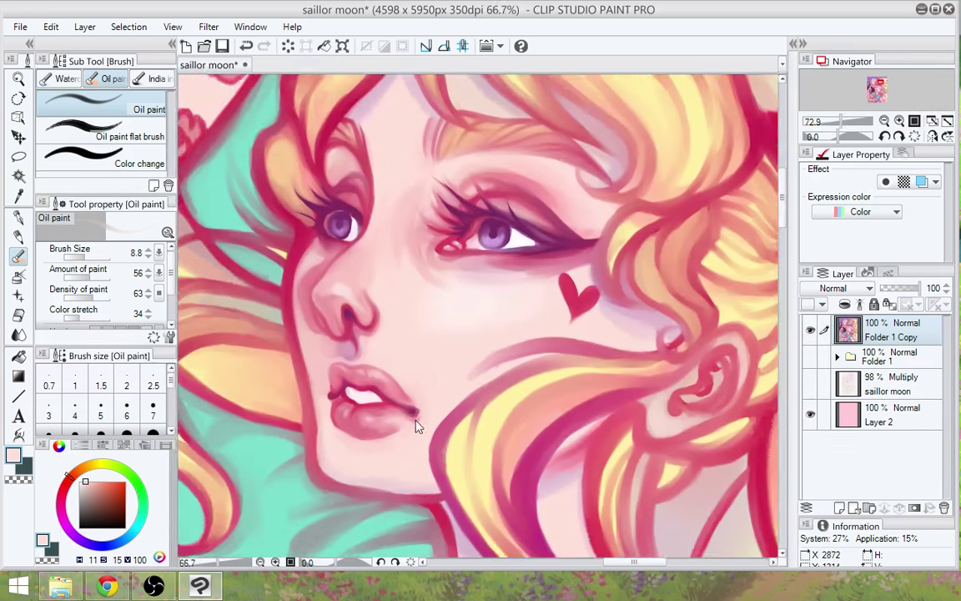
{"action": "left_click_drag", "start_coordinate": [517, 347], "coordinate": [505, 381]}
{"action": "scroll", "coordinate": [479, 348], "scroll_direction": "down", "scroll_amount": 2}
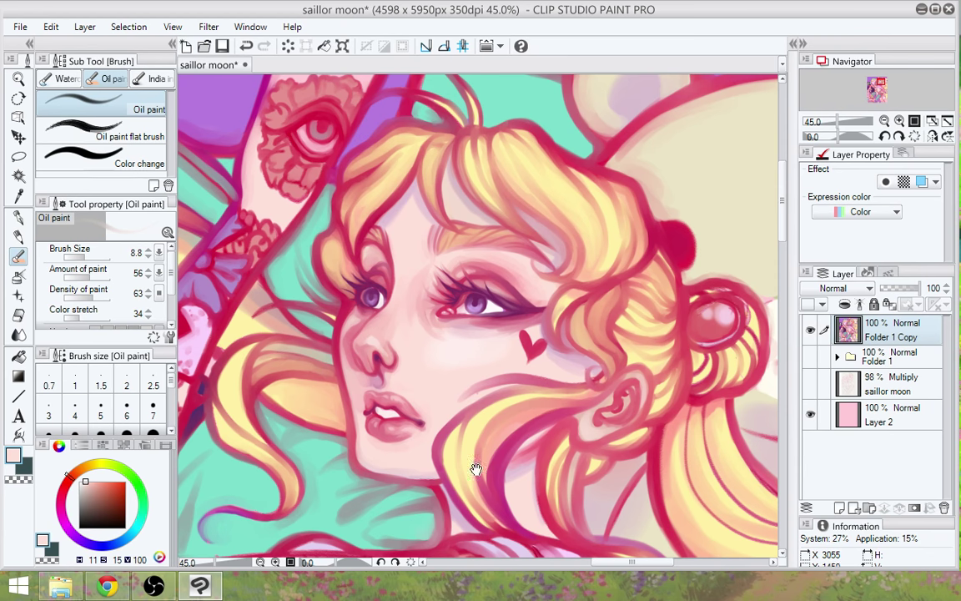
{"action": "mouse_move", "coordinate": [477, 468]}
{"action": "left_mouse_down"}
{"action": "mouse_move", "coordinate": [510, 478]}
{"action": "mouse_move", "coordinate": [498, 492]}
{"action": "left_mouse_up"}
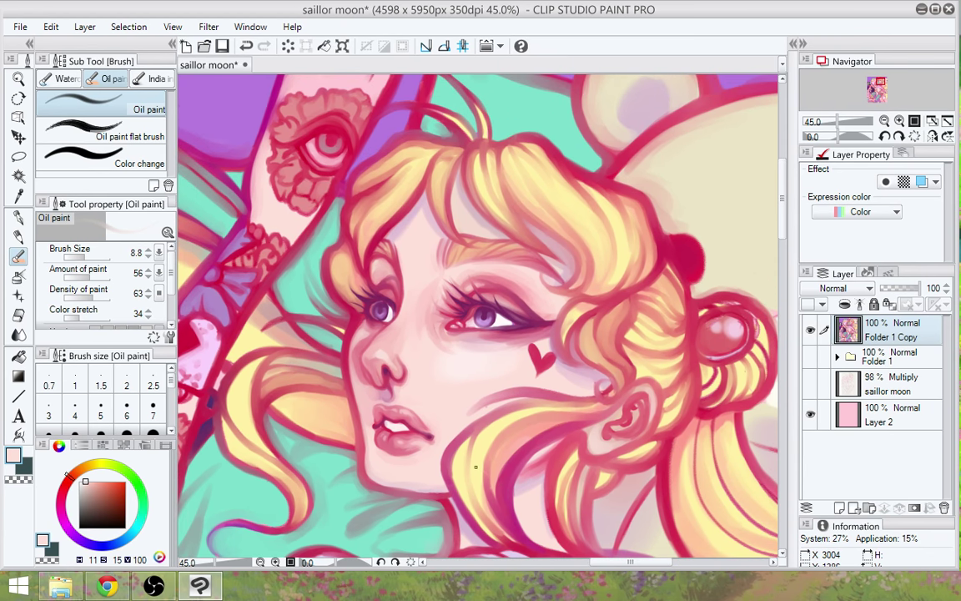
Fill the mouth interior around the teeth with dark purple sampled from the near eye's lid, using the Mapping pen at size 36.9
{"action": "scroll", "coordinate": [475, 467], "scroll_direction": "up", "scroll_amount": 4}
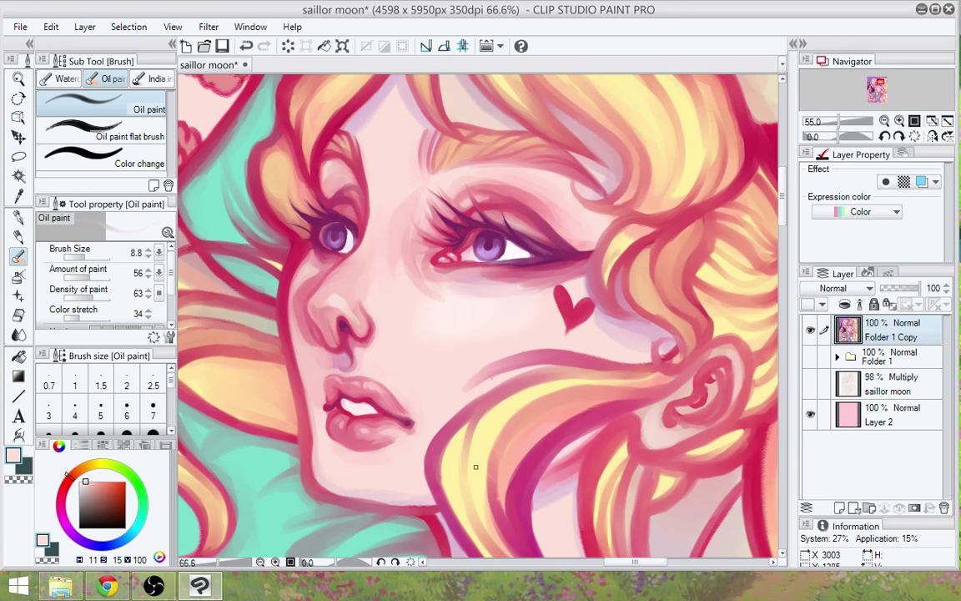
{"action": "scroll", "coordinate": [476, 466], "scroll_direction": "up", "scroll_amount": 2}
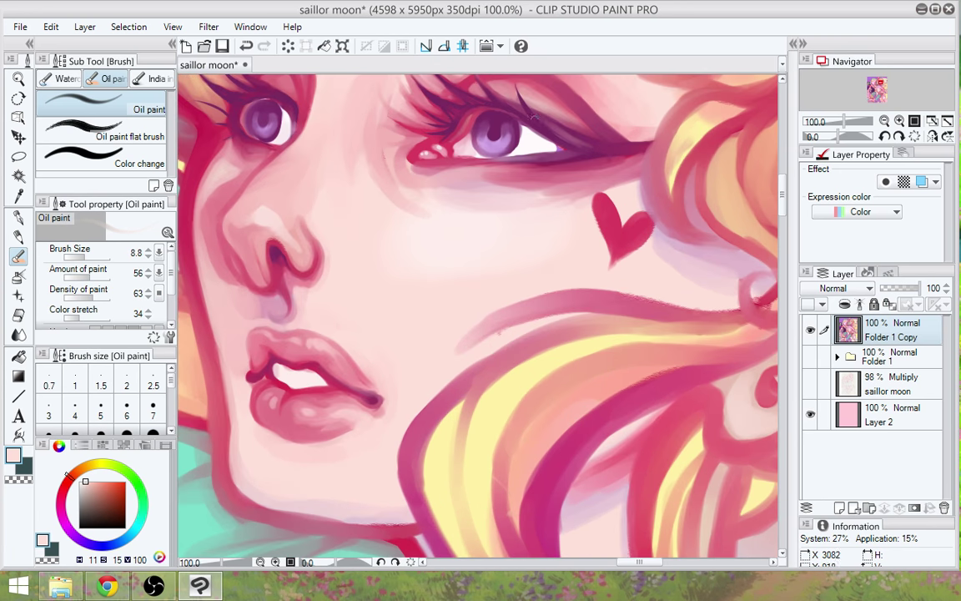
{"action": "left_click", "coordinate": [482, 109], "text": "alt"}
{"action": "left_click", "coordinate": [19, 217]}
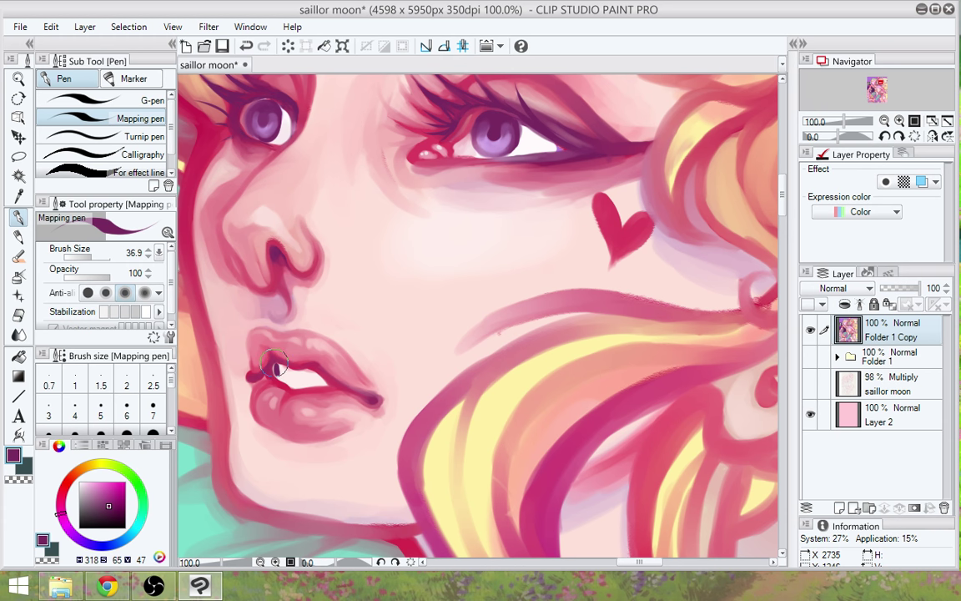
{"action": "left_click_drag", "start_coordinate": [275, 363], "coordinate": [326, 381]}
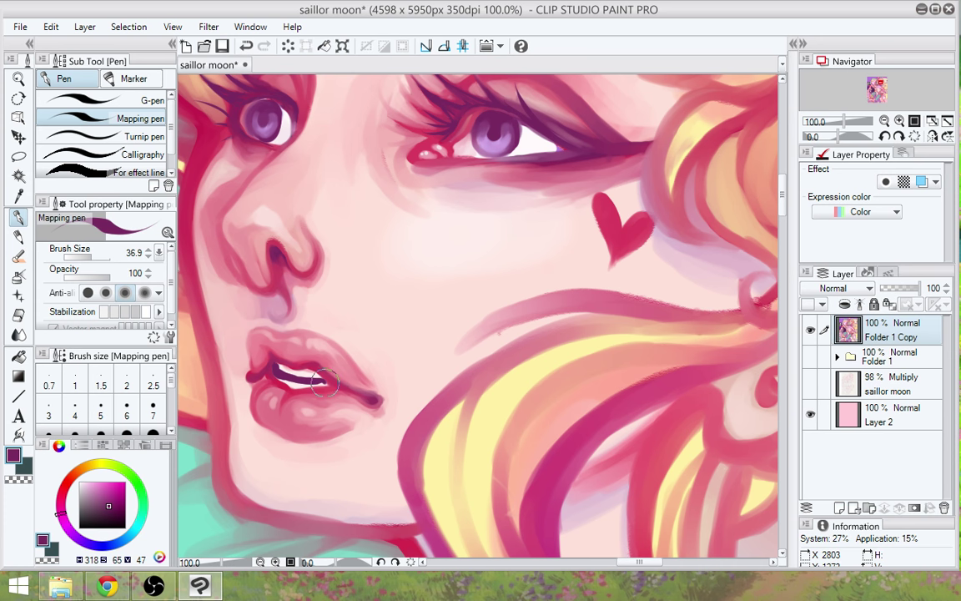
{"action": "mouse_move", "coordinate": [326, 382]}
{"action": "left_mouse_down"}
{"action": "mouse_move", "coordinate": [291, 388]}
{"action": "mouse_move", "coordinate": [270, 373]}
{"action": "left_mouse_up"}
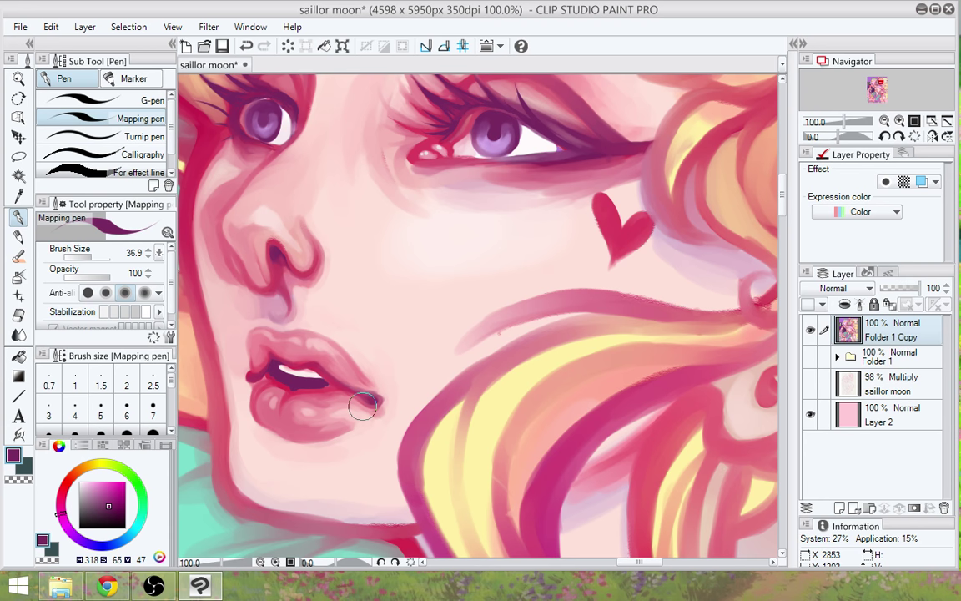
{"action": "scroll", "coordinate": [362, 406], "scroll_direction": "down", "scroll_amount": 1}
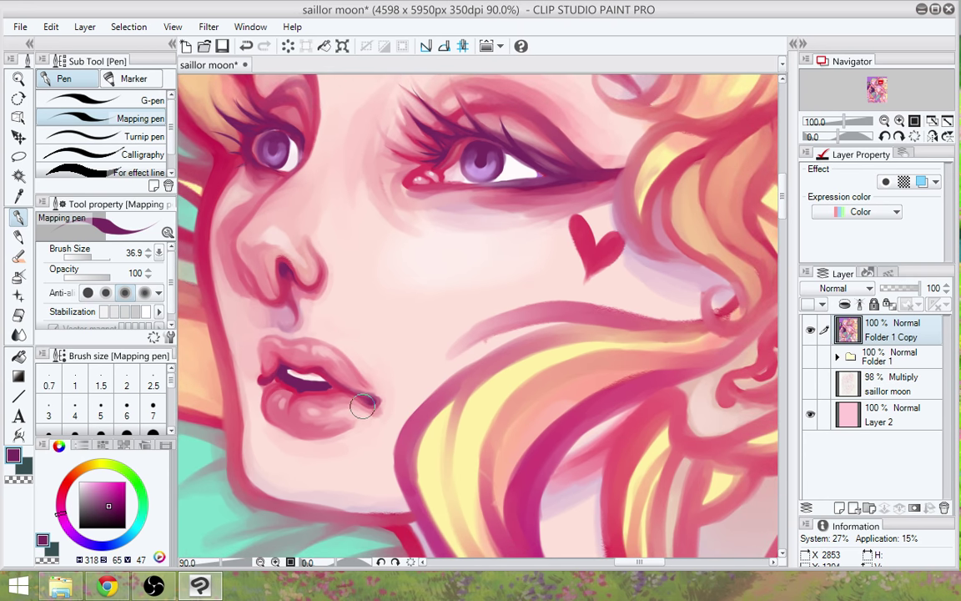
{"action": "scroll", "coordinate": [362, 406], "scroll_direction": "up", "scroll_amount": 2}
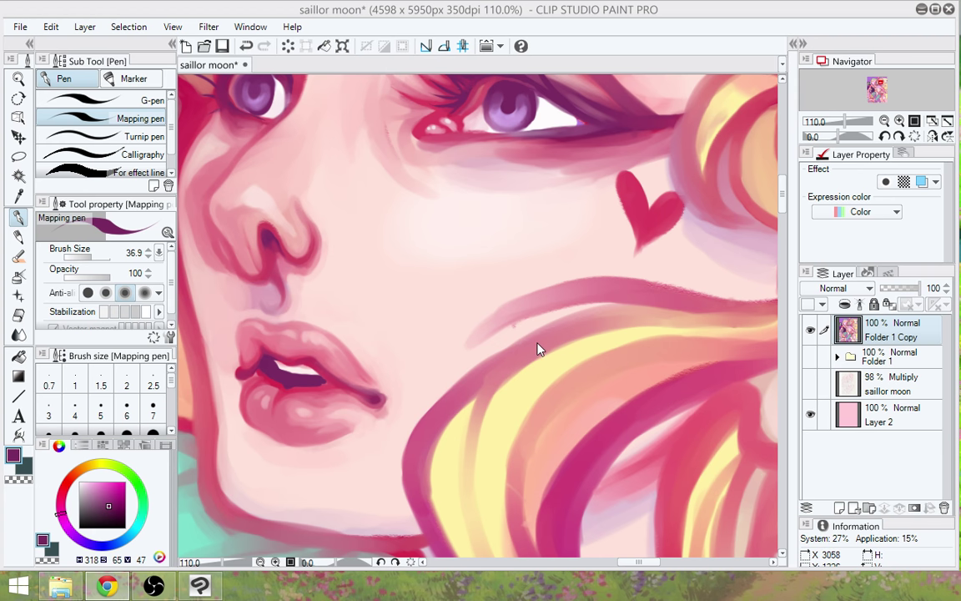
Extend the loose hair strand across the cheek toward the mouth in sampled pink with Oil paint at size 31.4
{"action": "left_click_drag", "start_coordinate": [538, 348], "coordinate": [483, 384]}
{"action": "left_click", "coordinate": [19, 237]}
{"action": "left_click", "coordinate": [18, 257]}
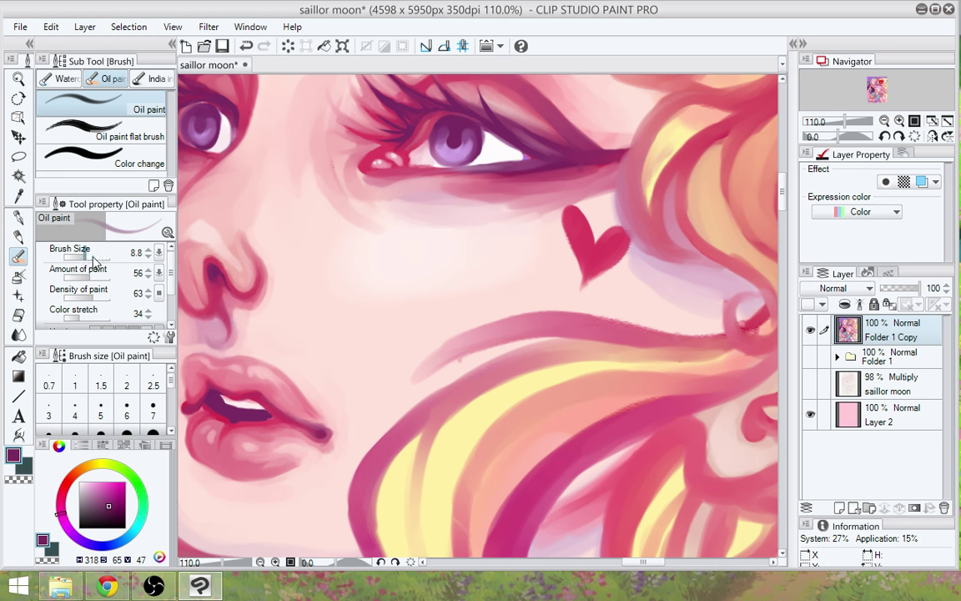
{"action": "left_click_drag", "start_coordinate": [93, 258], "coordinate": [91, 255]}
{"action": "left_click", "coordinate": [544, 325], "text": "alt"}
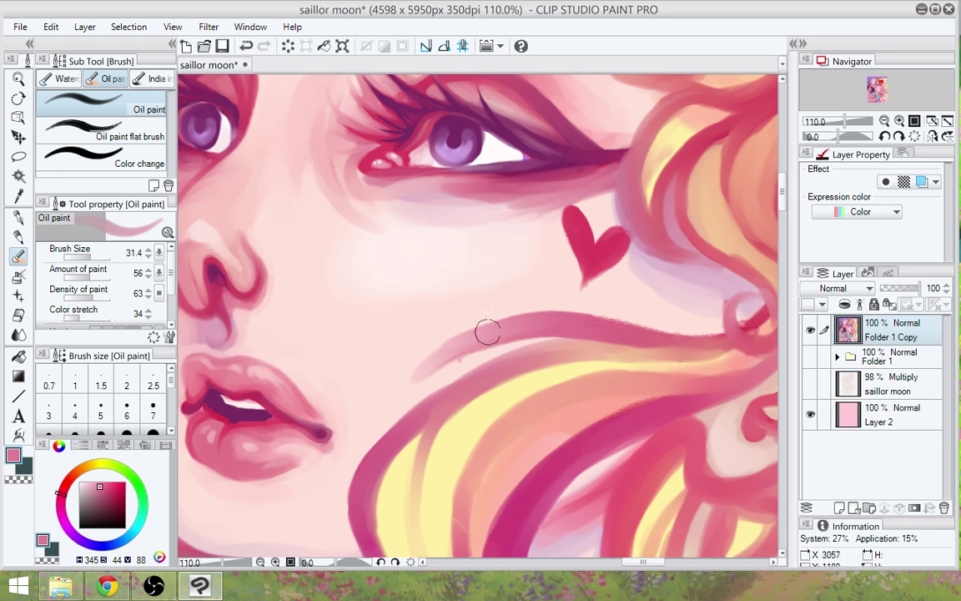
{"action": "left_click_drag", "start_coordinate": [487, 332], "coordinate": [401, 403]}
{"action": "left_click_drag", "start_coordinate": [457, 342], "coordinate": [382, 420]}
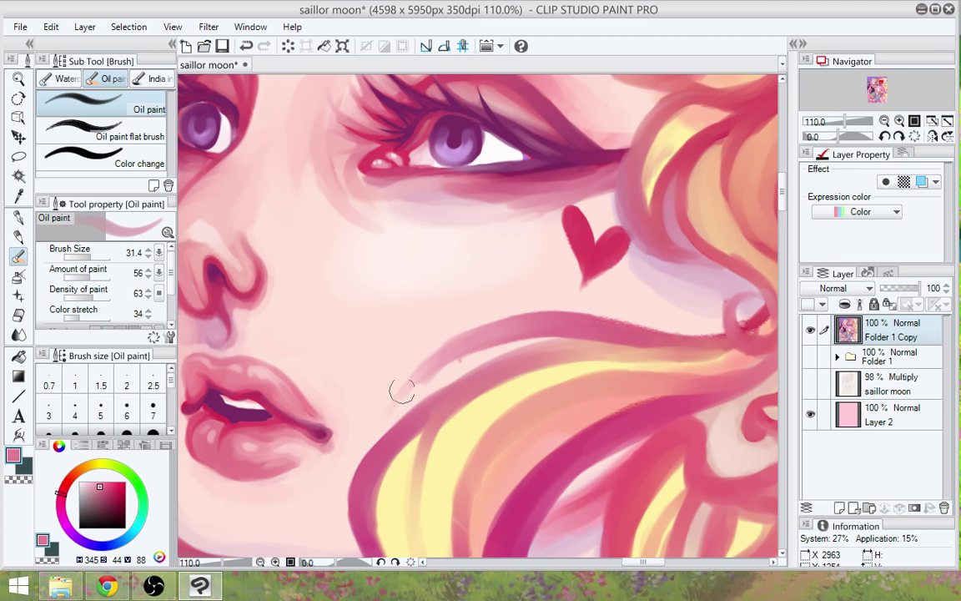
Clean up the lower edge of the loose cheek strand with skin pink sampled from the gap below it
{"action": "left_click", "coordinate": [477, 356], "text": "alt"}
{"action": "mouse_move", "coordinate": [476, 357]}
{"action": "left_mouse_down"}
{"action": "mouse_move", "coordinate": [429, 375]}
{"action": "mouse_move", "coordinate": [384, 419]}
{"action": "left_mouse_up"}
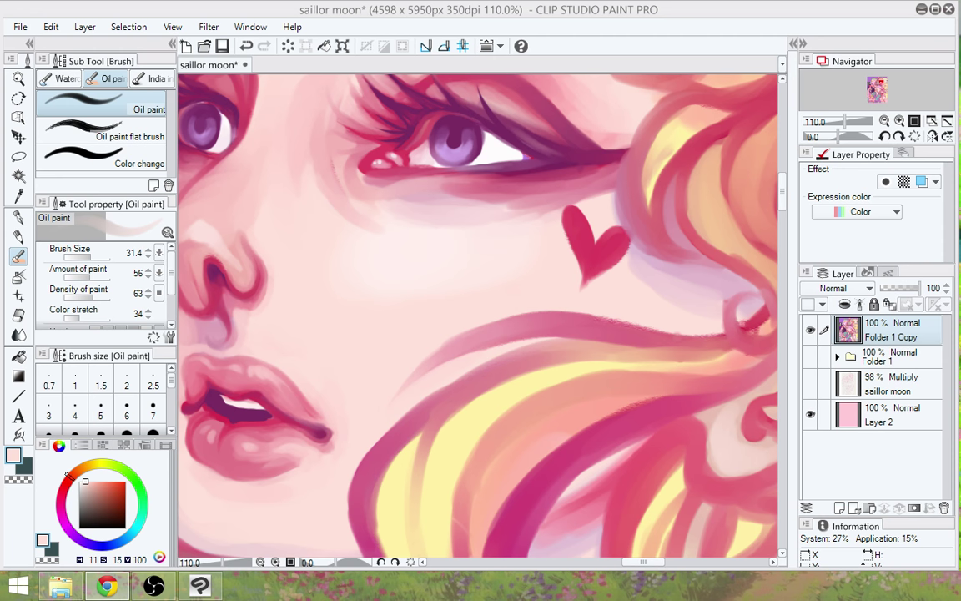
{"action": "left_click", "coordinate": [620, 378]}
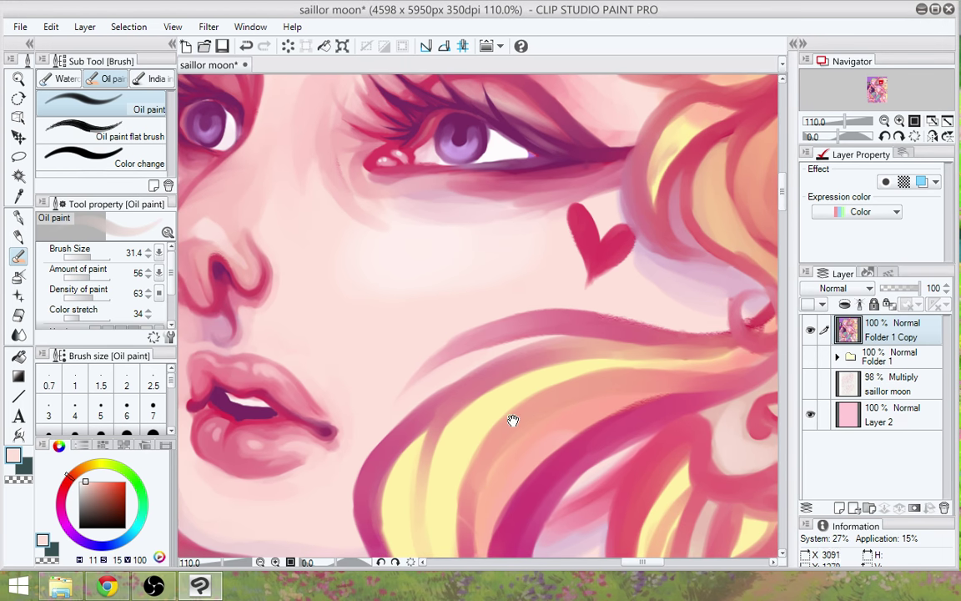
{"action": "left_click_drag", "start_coordinate": [603, 419], "coordinate": [529, 424]}
{"action": "scroll", "coordinate": [522, 412], "scroll_direction": "down", "scroll_amount": 1}
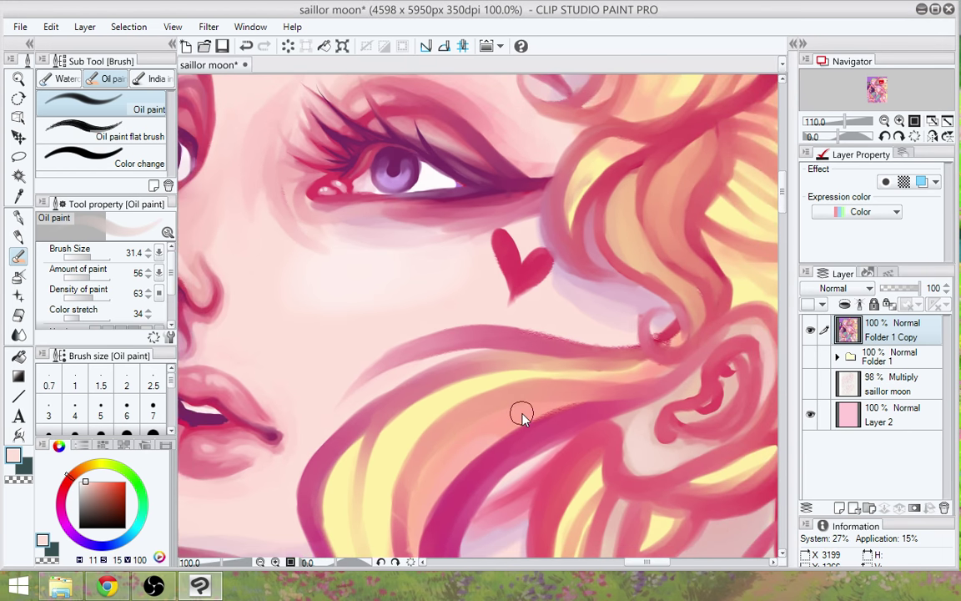
Refine the strand lines and upper edge of the hair lock beside the cheek in sampled magenta, using Oil paint at size 31.4
{"action": "scroll", "coordinate": [522, 415], "scroll_direction": "down", "scroll_amount": 2}
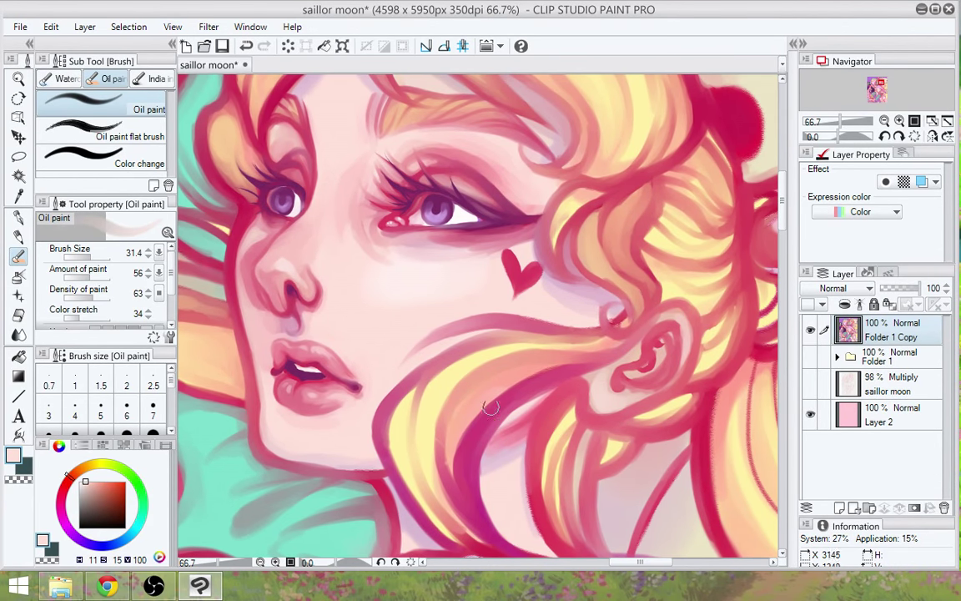
{"action": "left_click", "coordinate": [477, 430], "text": "alt"}
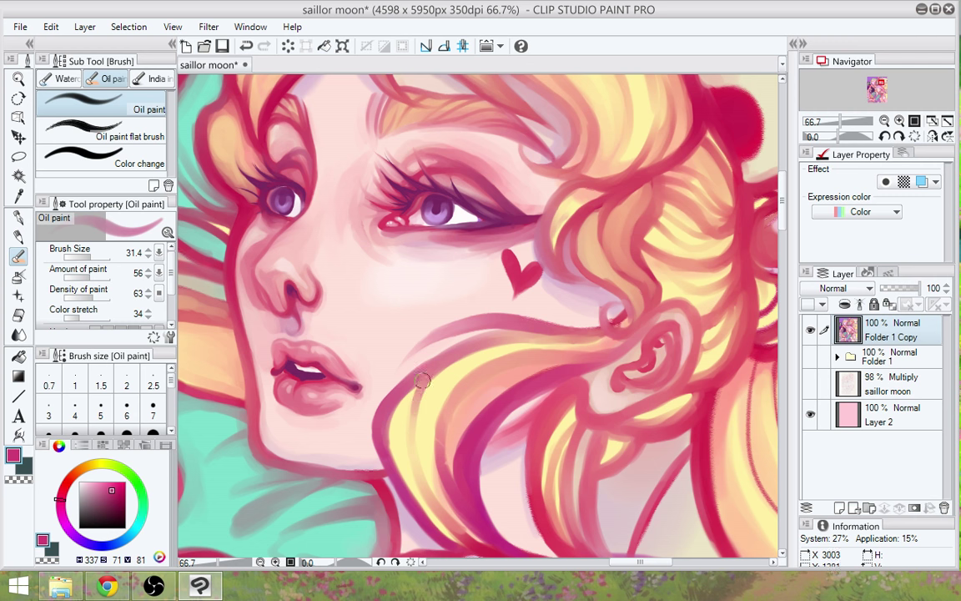
{"action": "left_click_drag", "start_coordinate": [427, 383], "coordinate": [413, 451]}
{"action": "mouse_move", "coordinate": [429, 388]}
{"action": "left_mouse_down"}
{"action": "mouse_move", "coordinate": [499, 340]}
{"action": "mouse_move", "coordinate": [603, 331]}
{"action": "left_mouse_up"}
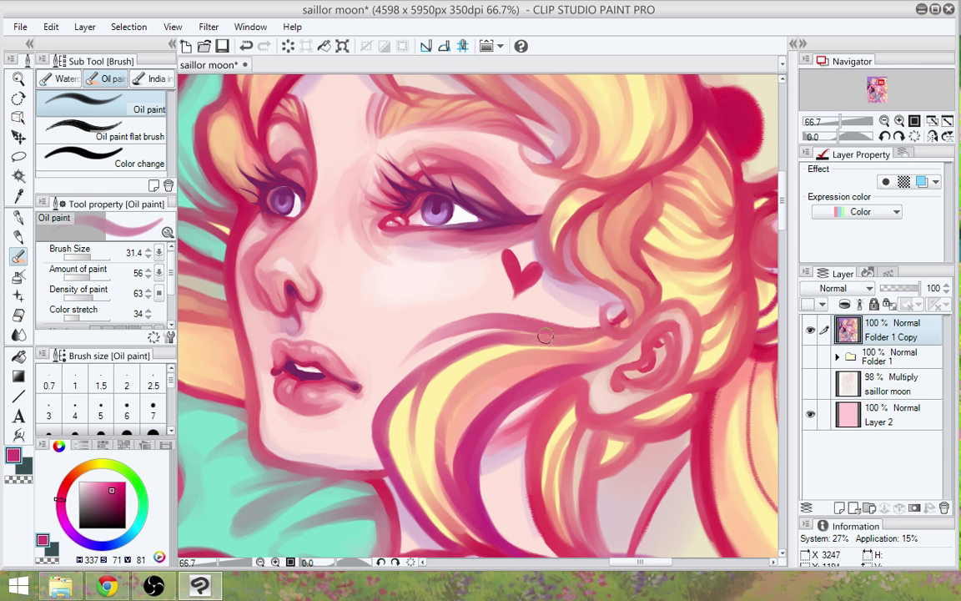
{"action": "left_click_drag", "start_coordinate": [492, 337], "coordinate": [587, 330]}
{"action": "left_click_drag", "start_coordinate": [526, 338], "coordinate": [569, 332]}
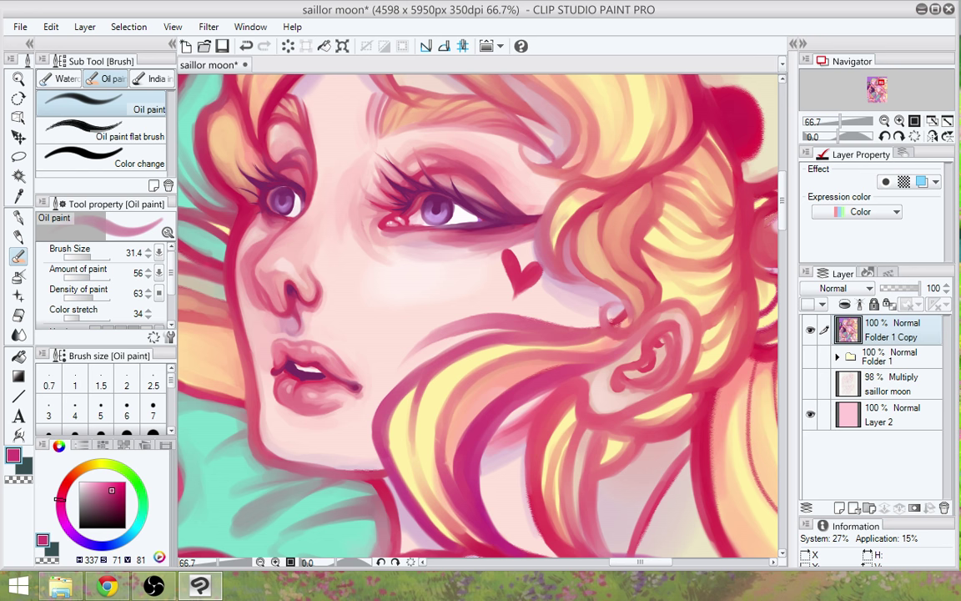
Deepen the hair strands below the ear and along the neck with magenta sampled from the hair beneath the ear
{"action": "left_click_drag", "start_coordinate": [588, 433], "coordinate": [553, 414]}
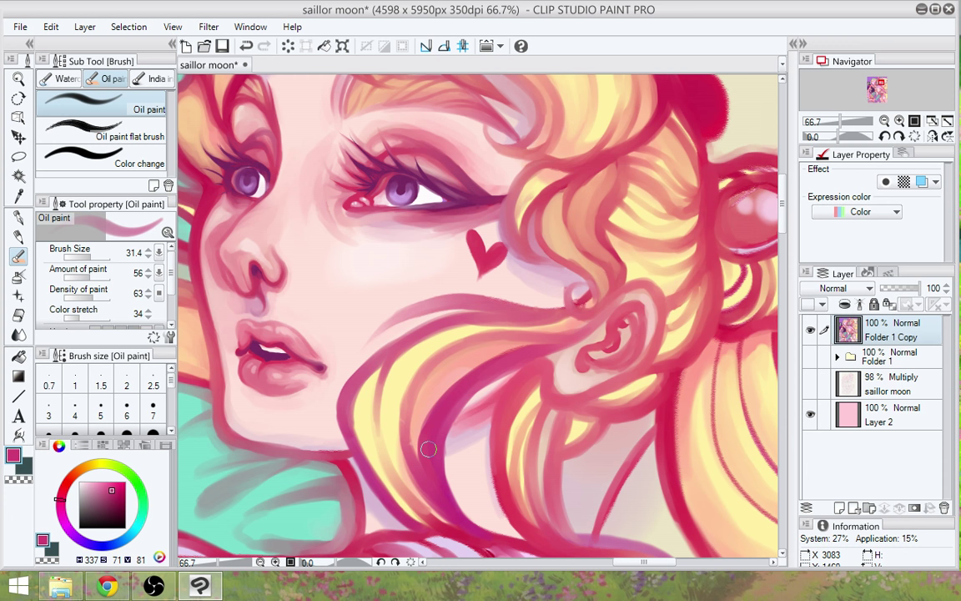
{"action": "left_click", "coordinate": [534, 373], "text": "alt"}
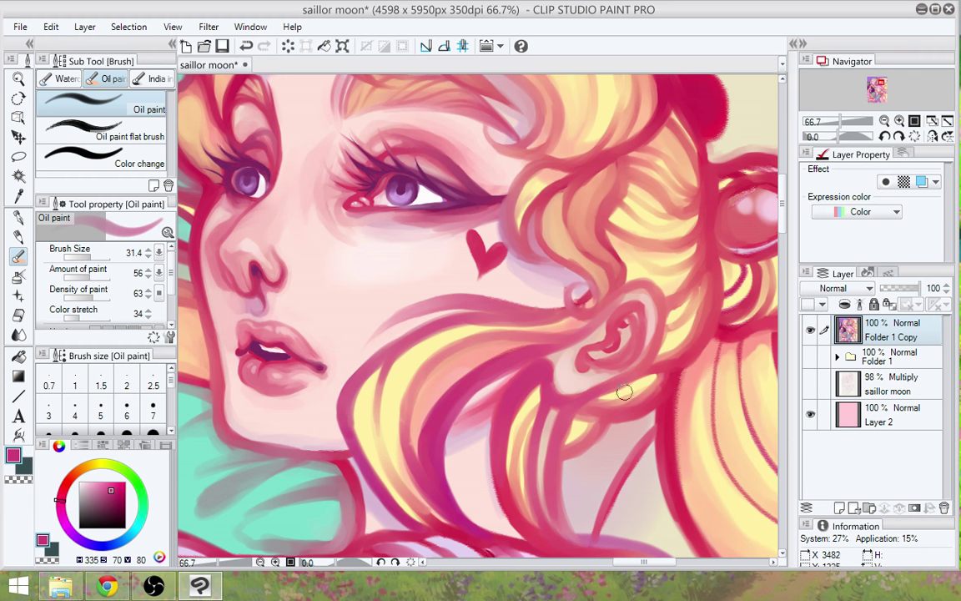
{"action": "mouse_move", "coordinate": [617, 445]}
{"action": "left_mouse_down"}
{"action": "mouse_move", "coordinate": [589, 453]}
{"action": "mouse_move", "coordinate": [588, 464]}
{"action": "left_mouse_up"}
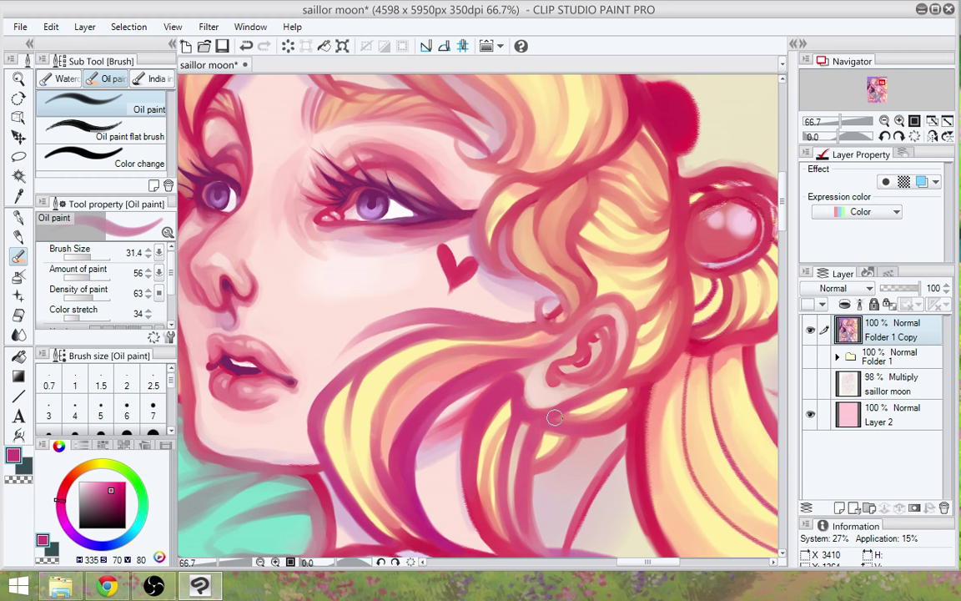
{"action": "mouse_move", "coordinate": [582, 467]}
{"action": "left_mouse_down"}
{"action": "mouse_move", "coordinate": [596, 453]}
{"action": "mouse_move", "coordinate": [582, 438]}
{"action": "mouse_move", "coordinate": [584, 422]}
{"action": "left_mouse_up"}
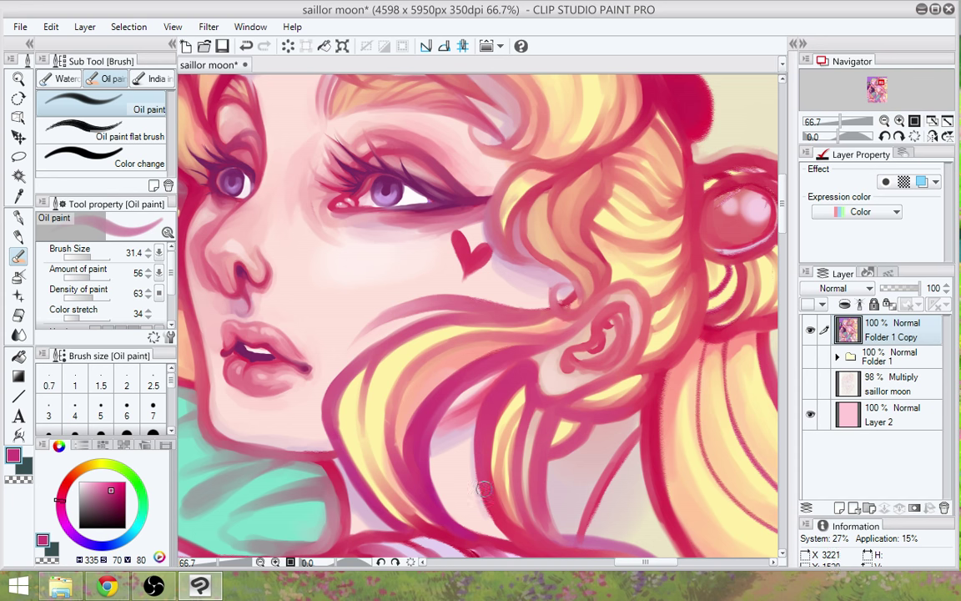
{"action": "mouse_move", "coordinate": [505, 494]}
{"action": "left_mouse_down"}
{"action": "mouse_move", "coordinate": [548, 444]}
{"action": "mouse_move", "coordinate": [532, 470]}
{"action": "mouse_move", "coordinate": [581, 450]}
{"action": "left_mouse_up"}
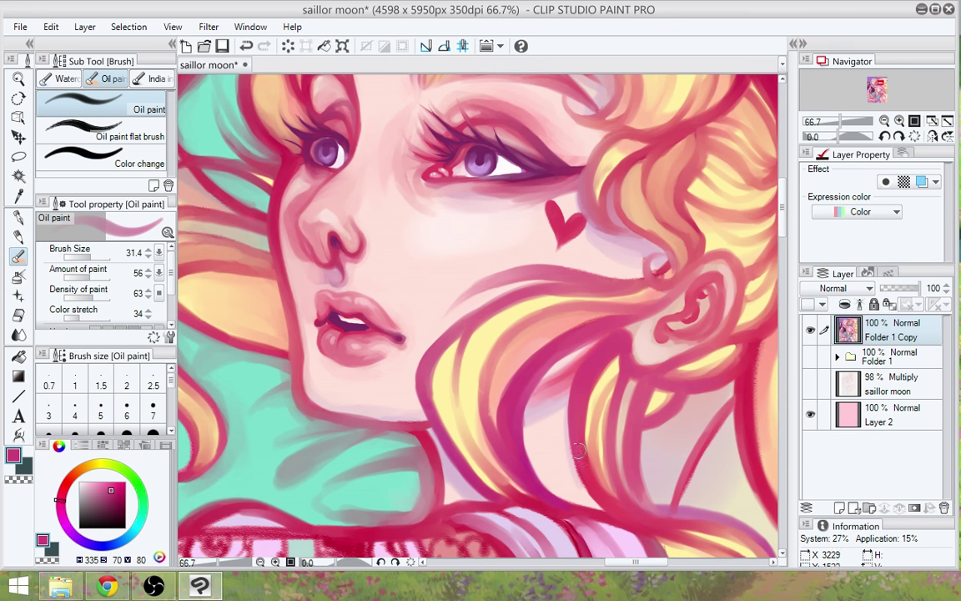
{"action": "left_click_drag", "start_coordinate": [555, 391], "coordinate": [581, 510]}
{"action": "mouse_move", "coordinate": [524, 400]}
{"action": "left_mouse_down"}
{"action": "mouse_move", "coordinate": [575, 484]}
{"action": "mouse_move", "coordinate": [567, 459]}
{"action": "left_mouse_up"}
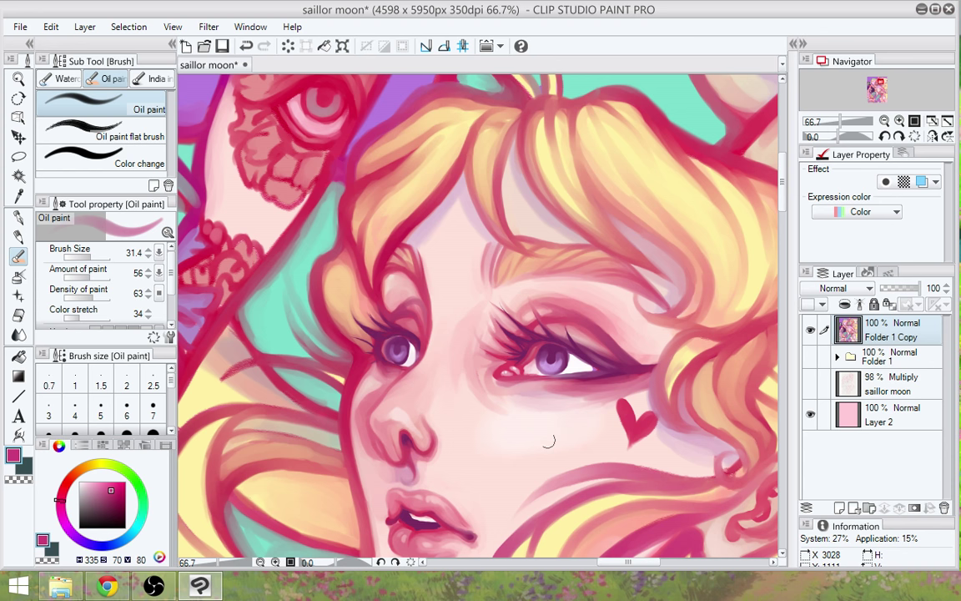
Reinforce the top outline and strands of the bangs in crimson sampled from the outline above the hair, with Oil paint at size 22.8
{"action": "left_click_drag", "start_coordinate": [91, 255], "coordinate": [88, 256]}
{"action": "left_click_drag", "start_coordinate": [666, 345], "coordinate": [623, 398]}
{"action": "scroll", "coordinate": [613, 356], "scroll_direction": "down", "scroll_amount": 1}
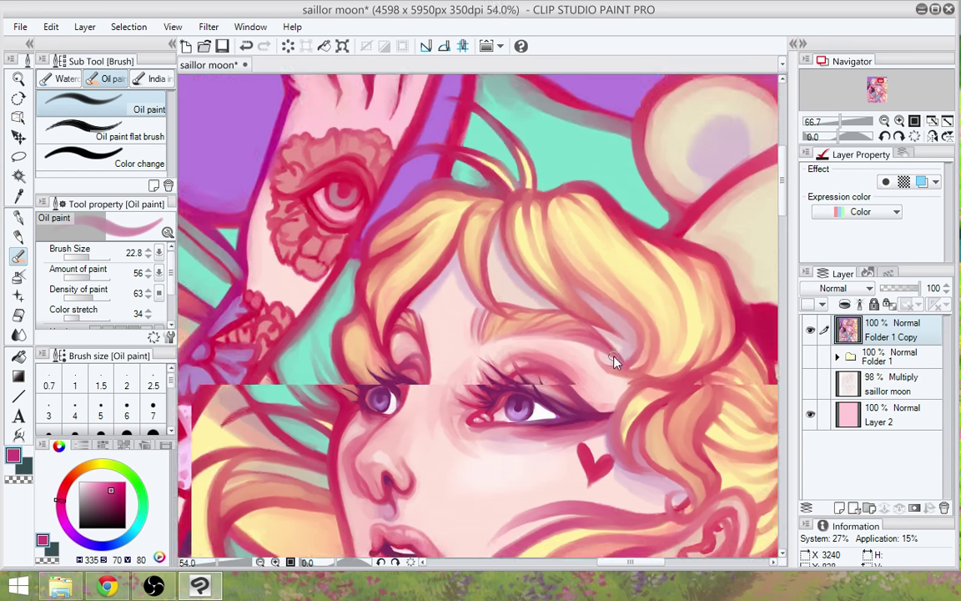
{"action": "scroll", "coordinate": [613, 356], "scroll_direction": "up", "scroll_amount": 1}
{"action": "left_click_drag", "start_coordinate": [613, 356], "coordinate": [536, 457]}
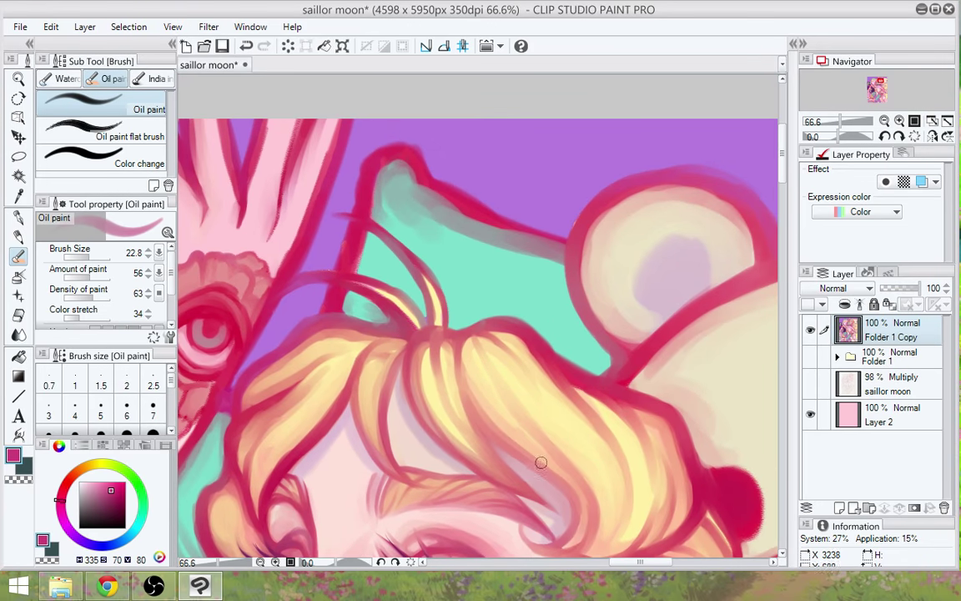
{"action": "left_click", "coordinate": [626, 382], "text": "alt"}
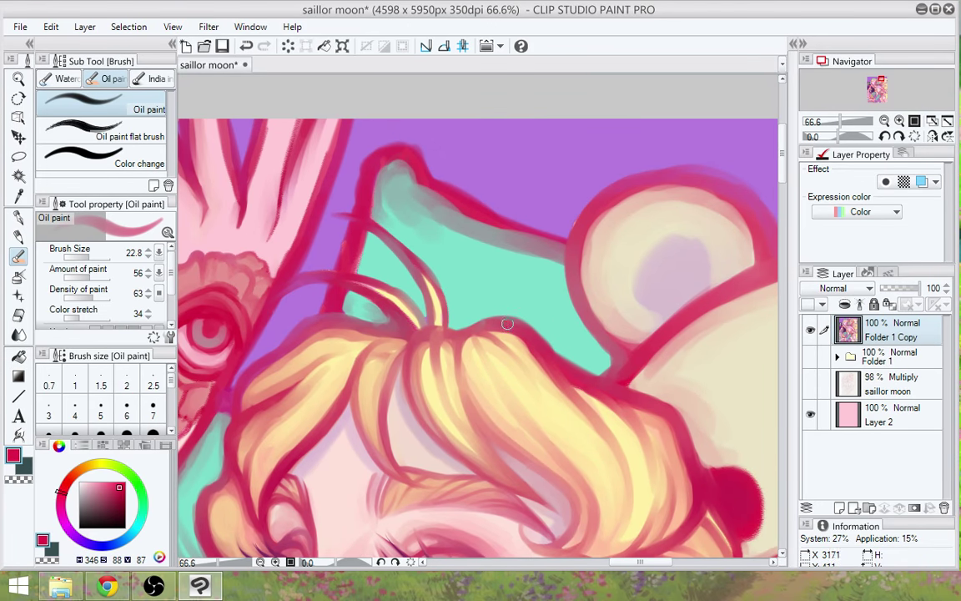
{"action": "mouse_move", "coordinate": [510, 326]}
{"action": "left_mouse_down"}
{"action": "mouse_move", "coordinate": [414, 337]}
{"action": "mouse_move", "coordinate": [433, 331]}
{"action": "mouse_move", "coordinate": [410, 347]}
{"action": "mouse_move", "coordinate": [415, 339]}
{"action": "mouse_move", "coordinate": [405, 361]}
{"action": "mouse_move", "coordinate": [394, 322]}
{"action": "mouse_move", "coordinate": [412, 334]}
{"action": "mouse_move", "coordinate": [366, 327]}
{"action": "mouse_move", "coordinate": [387, 315]}
{"action": "mouse_move", "coordinate": [408, 333]}
{"action": "mouse_move", "coordinate": [338, 318]}
{"action": "mouse_move", "coordinate": [312, 329]}
{"action": "left_mouse_up"}
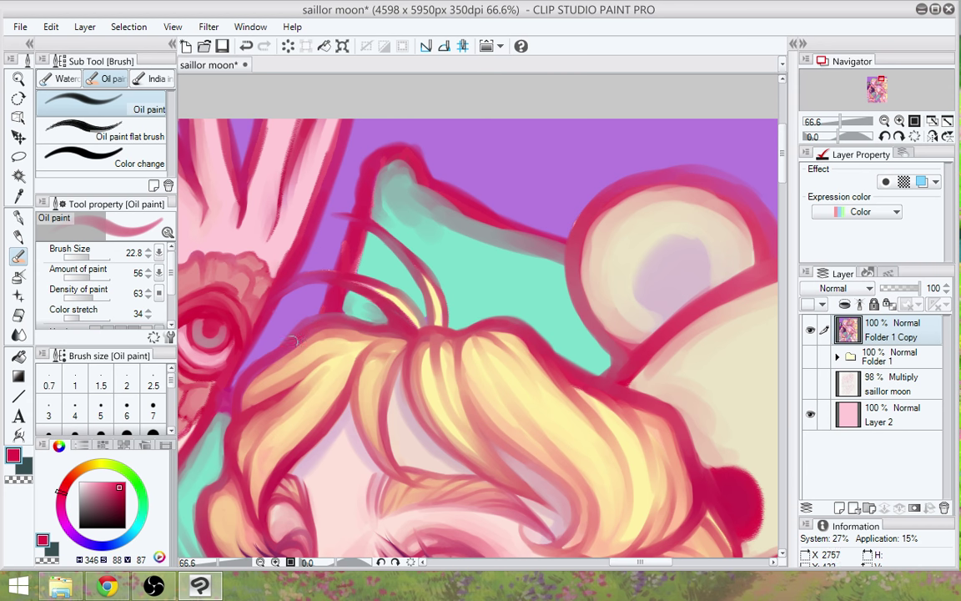
{"action": "left_click_drag", "start_coordinate": [302, 337], "coordinate": [351, 329]}
{"action": "left_click_drag", "start_coordinate": [590, 436], "coordinate": [487, 397]}
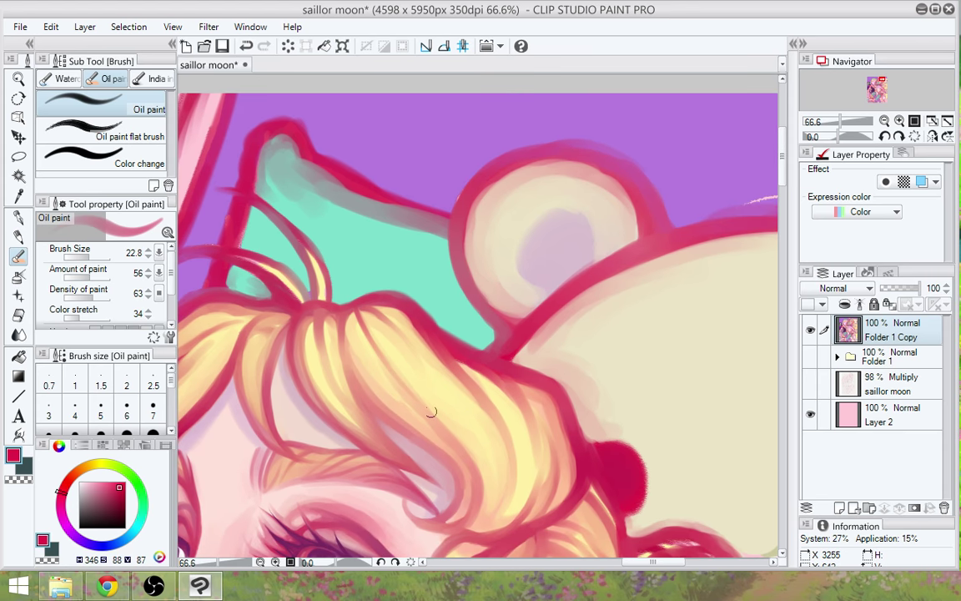
{"action": "scroll", "coordinate": [430, 411], "scroll_direction": "down", "scroll_amount": 1}
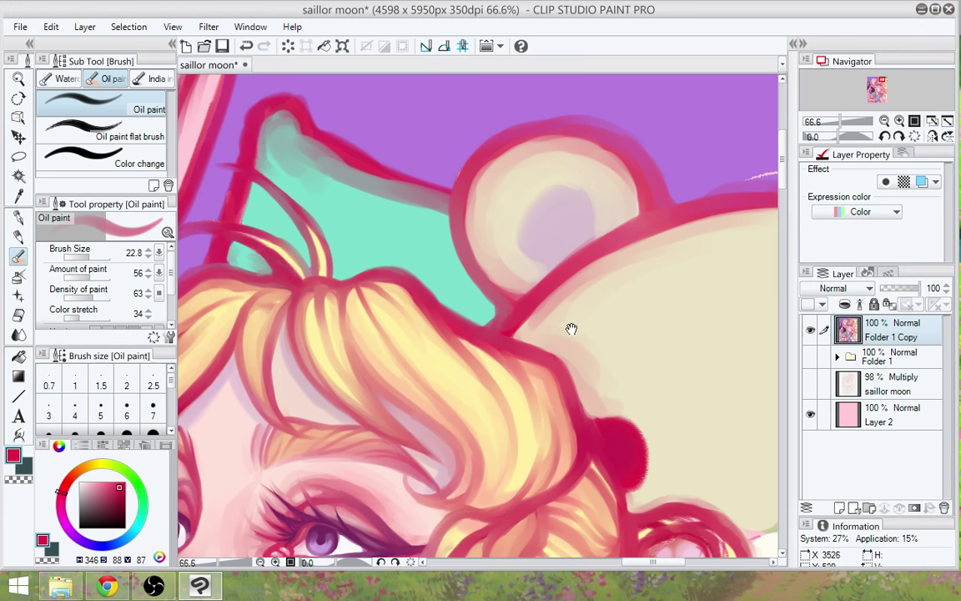
Draw four earrings along the ear's lobe and outer rim in red sampled beside the ear, using Oil paint at size 22.8
{"action": "left_click_drag", "start_coordinate": [598, 483], "coordinate": [550, 266]}
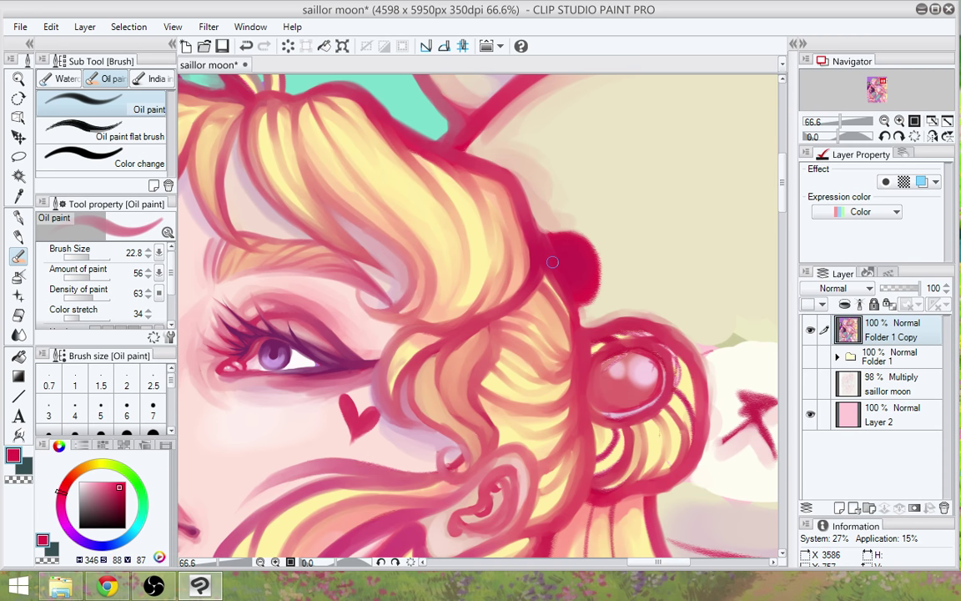
{"action": "scroll", "coordinate": [553, 262], "scroll_direction": "down", "scroll_amount": 2}
{"action": "left_click_drag", "start_coordinate": [557, 457], "coordinate": [559, 408]}
{"action": "scroll", "coordinate": [492, 356], "scroll_direction": "up", "scroll_amount": 3}
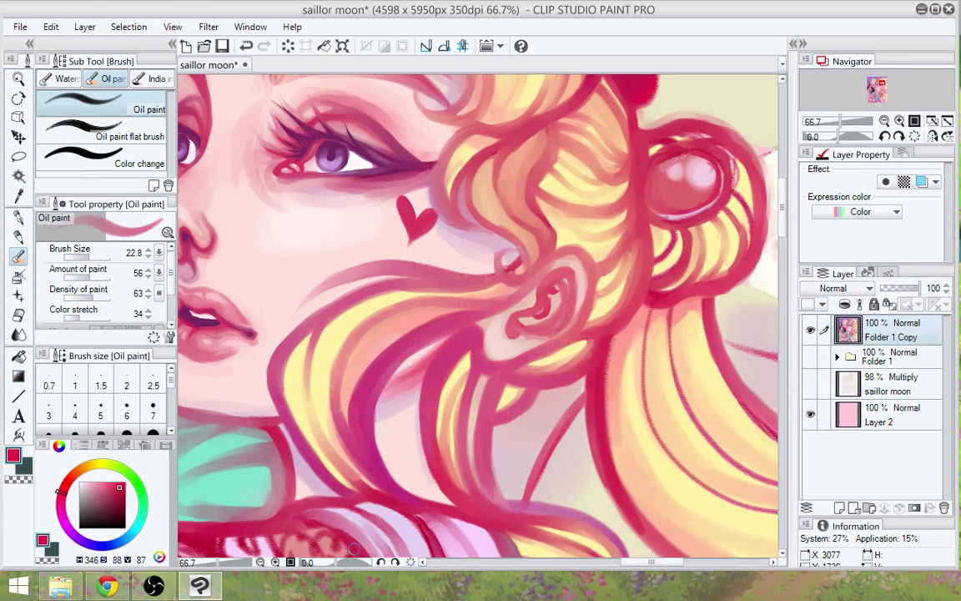
{"action": "left_click", "coordinate": [540, 359], "text": "alt"}
{"action": "left_click_drag", "start_coordinate": [540, 359], "coordinate": [531, 411]}
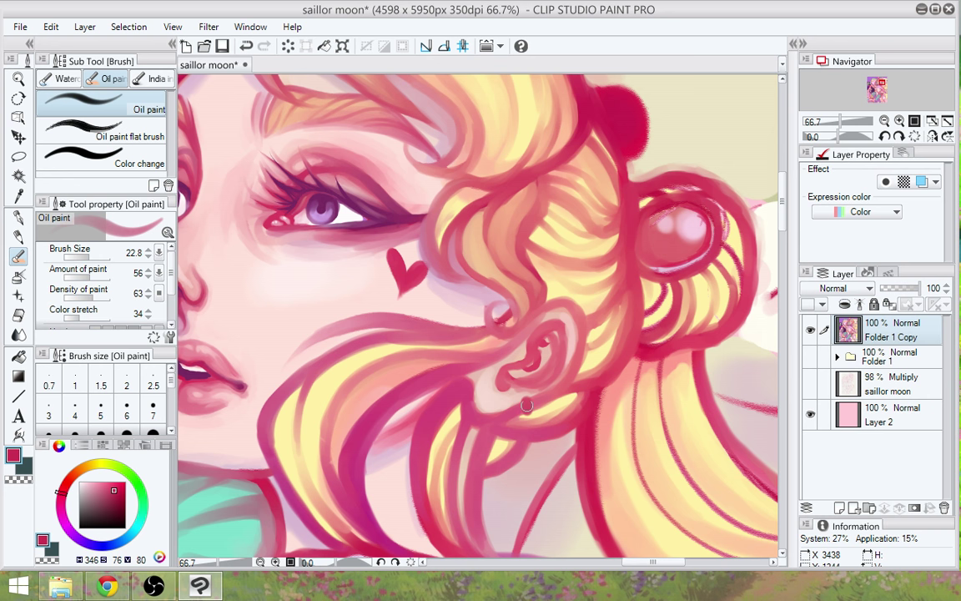
{"action": "mouse_move", "coordinate": [527, 405]}
{"action": "left_mouse_down"}
{"action": "mouse_move", "coordinate": [530, 412]}
{"action": "mouse_move", "coordinate": [528, 401]}
{"action": "mouse_move", "coordinate": [580, 363]}
{"action": "mouse_move", "coordinate": [565, 352]}
{"action": "left_mouse_up"}
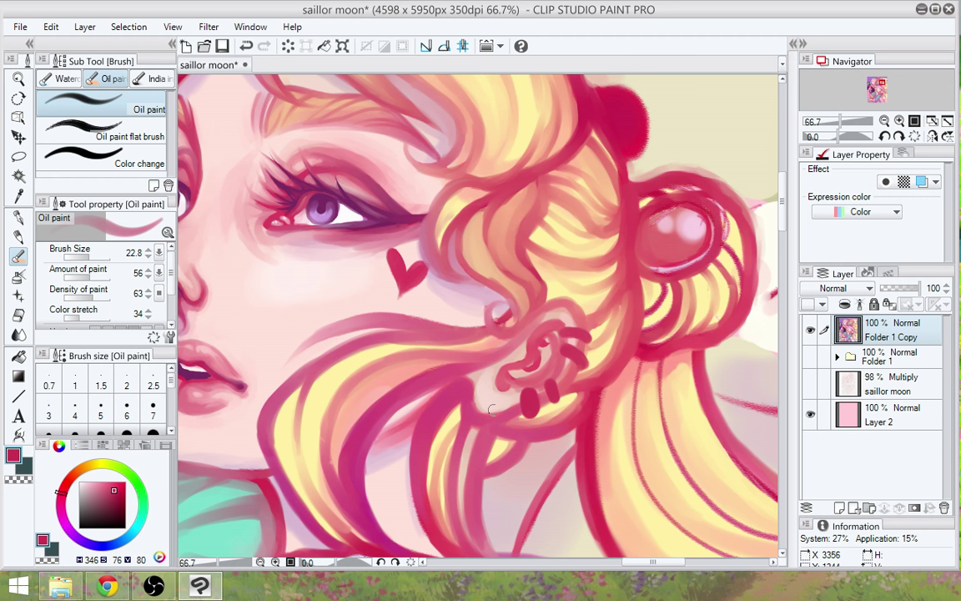
Fill the centres of the four earrings with white sampled from the near eye, using the Mapping pen at size 36.9
{"action": "mouse_move", "coordinate": [517, 425]}
{"action": "left_mouse_down"}
{"action": "mouse_move", "coordinate": [557, 459]}
{"action": "mouse_move", "coordinate": [592, 457]}
{"action": "mouse_move", "coordinate": [590, 471]}
{"action": "left_mouse_up"}
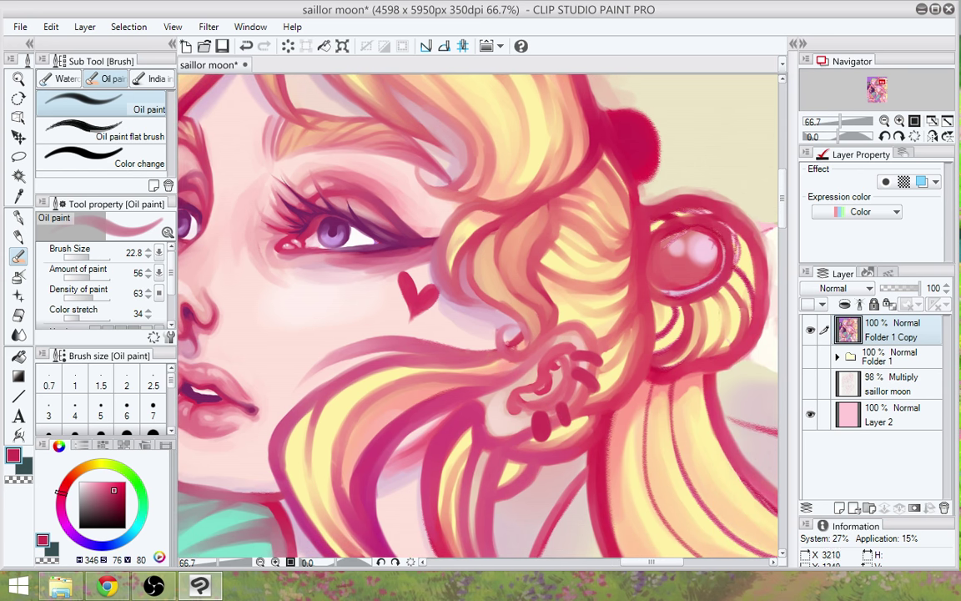
{"action": "left_click", "coordinate": [18, 216]}
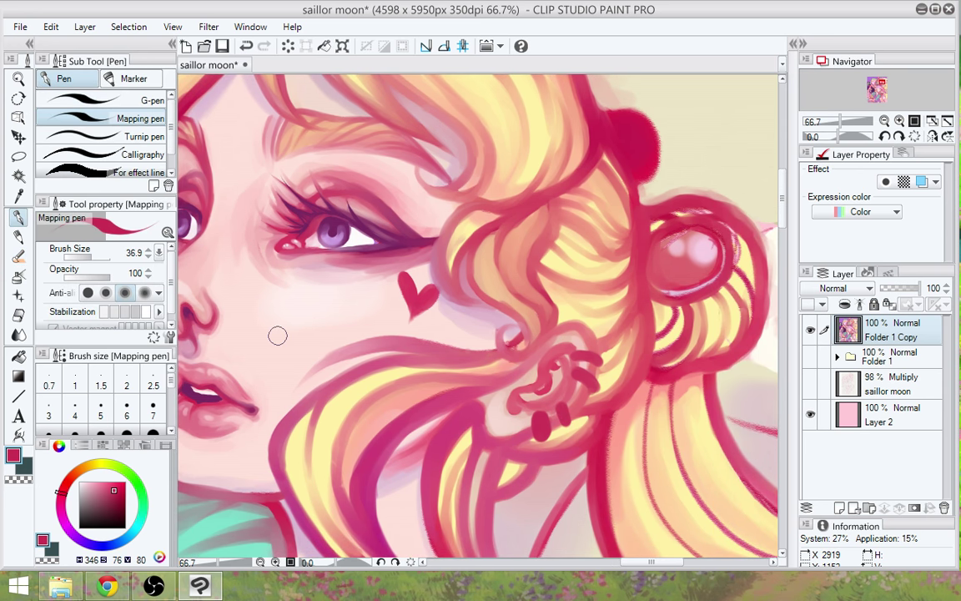
{"action": "left_click", "coordinate": [360, 237], "text": "alt"}
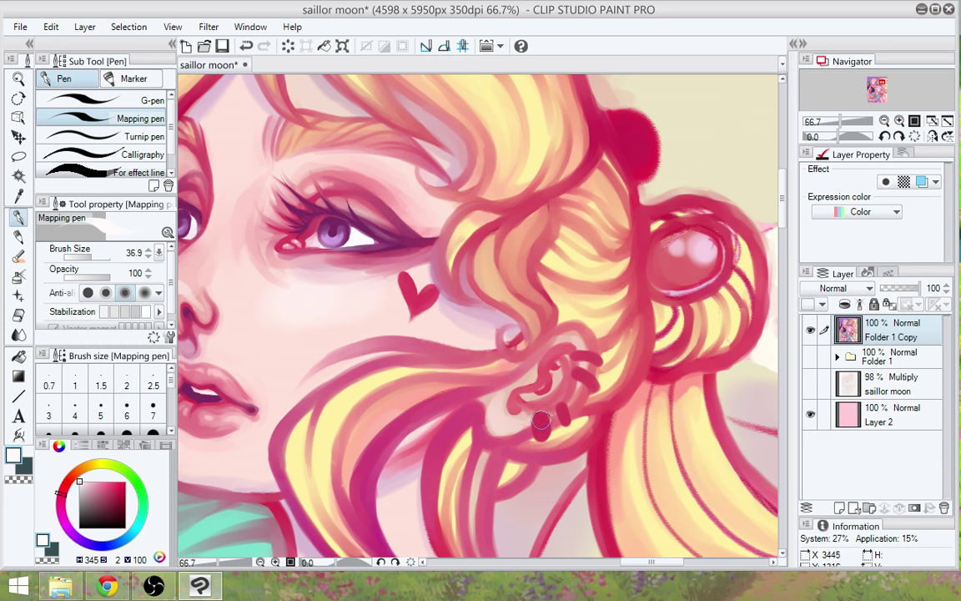
{"action": "left_click_drag", "start_coordinate": [540, 421], "coordinate": [564, 419]}
{"action": "mouse_move", "coordinate": [580, 374]}
{"action": "left_mouse_down"}
{"action": "mouse_move", "coordinate": [593, 387]}
{"action": "mouse_move", "coordinate": [591, 357]}
{"action": "left_mouse_up"}
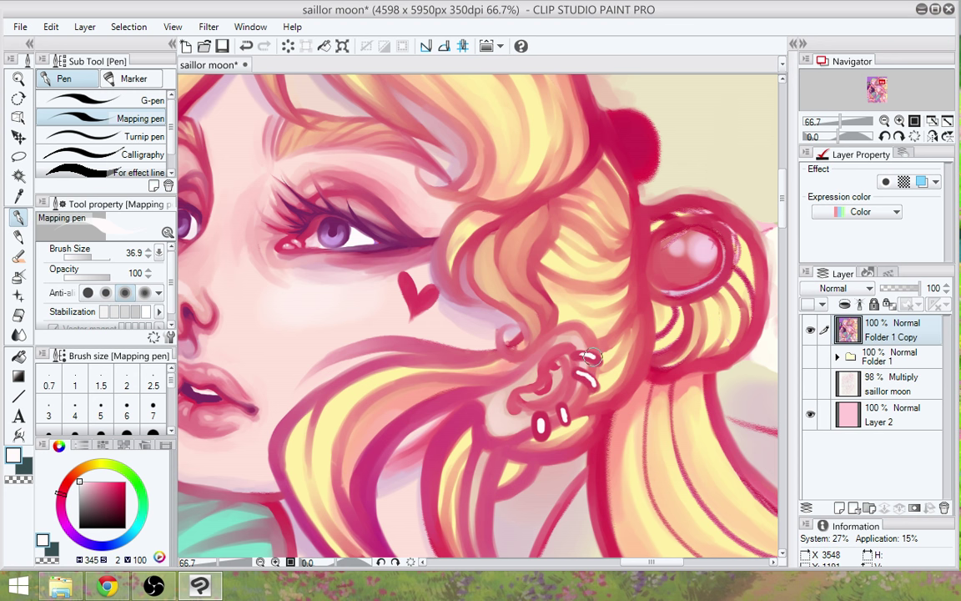
Soften the white centres of the earrings with short Oil paint strokes at size 22.8
{"action": "left_click", "coordinate": [18, 254]}
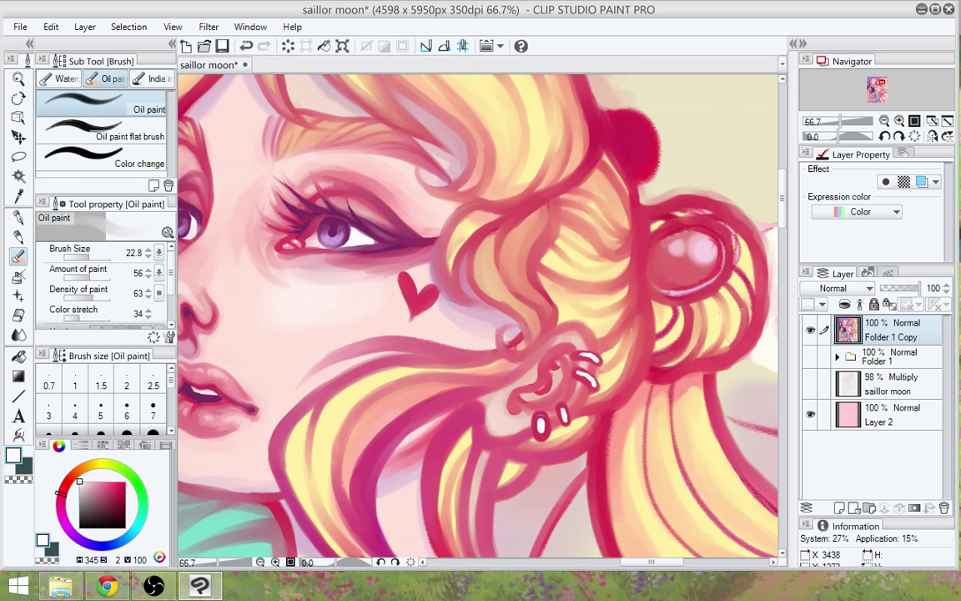
{"action": "left_click_drag", "start_coordinate": [536, 421], "coordinate": [544, 423]}
{"action": "key", "text": "ctrl+z"}
{"action": "left_click_drag", "start_coordinate": [561, 408], "coordinate": [565, 419]}
{"action": "mouse_move", "coordinate": [579, 373]}
{"action": "left_mouse_down"}
{"action": "mouse_move", "coordinate": [595, 385]}
{"action": "mouse_move", "coordinate": [586, 378]}
{"action": "mouse_move", "coordinate": [591, 356]}
{"action": "mouse_move", "coordinate": [598, 364]}
{"action": "left_mouse_up"}
Strengthen the outlines of the hair curls in front of and above the ear in sampled crimson with Oil paint
{"action": "scroll", "coordinate": [594, 435], "scroll_direction": "down", "scroll_amount": 2}
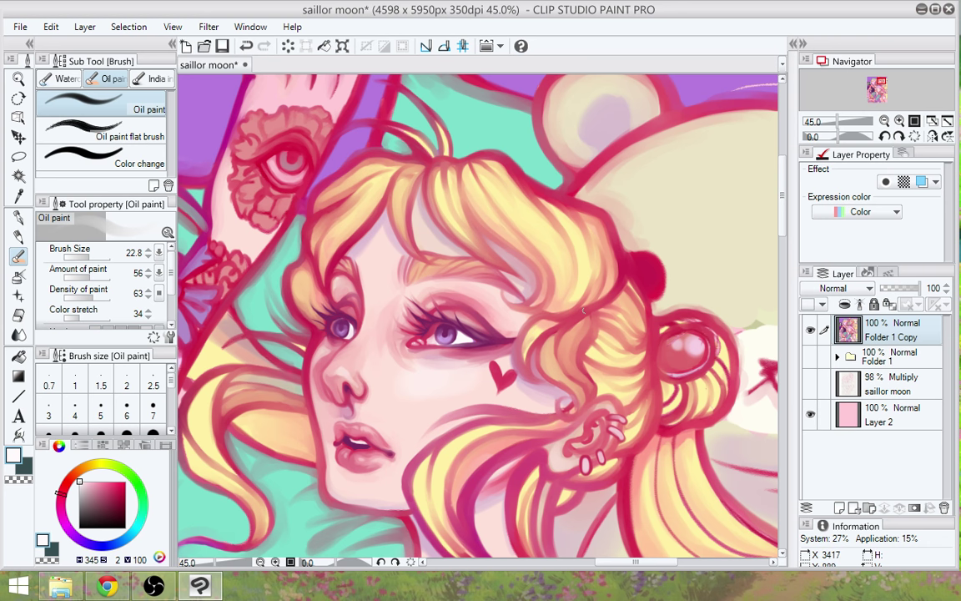
{"action": "left_click", "coordinate": [534, 329], "text": "alt"}
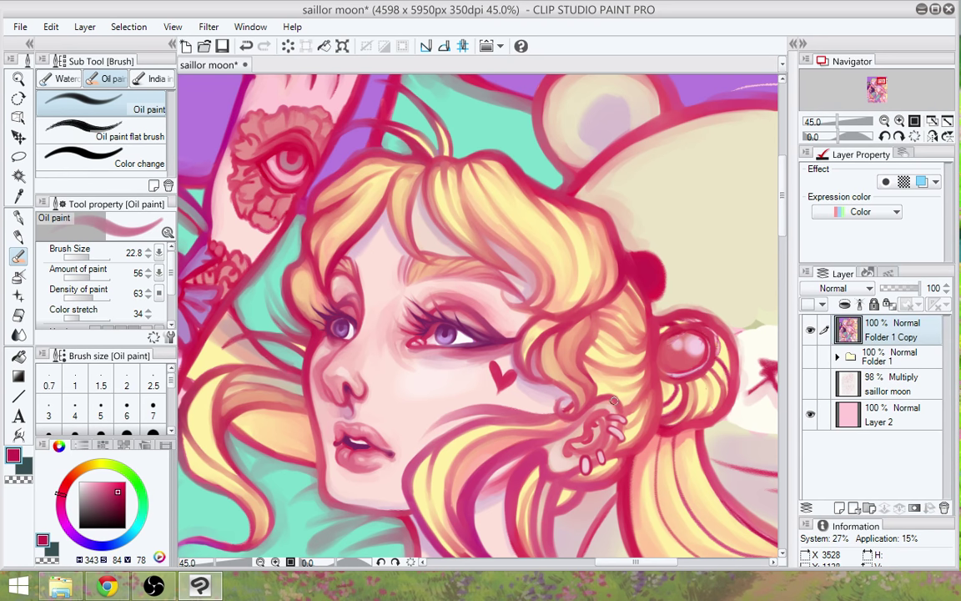
{"action": "left_click_drag", "start_coordinate": [586, 438], "coordinate": [595, 397]}
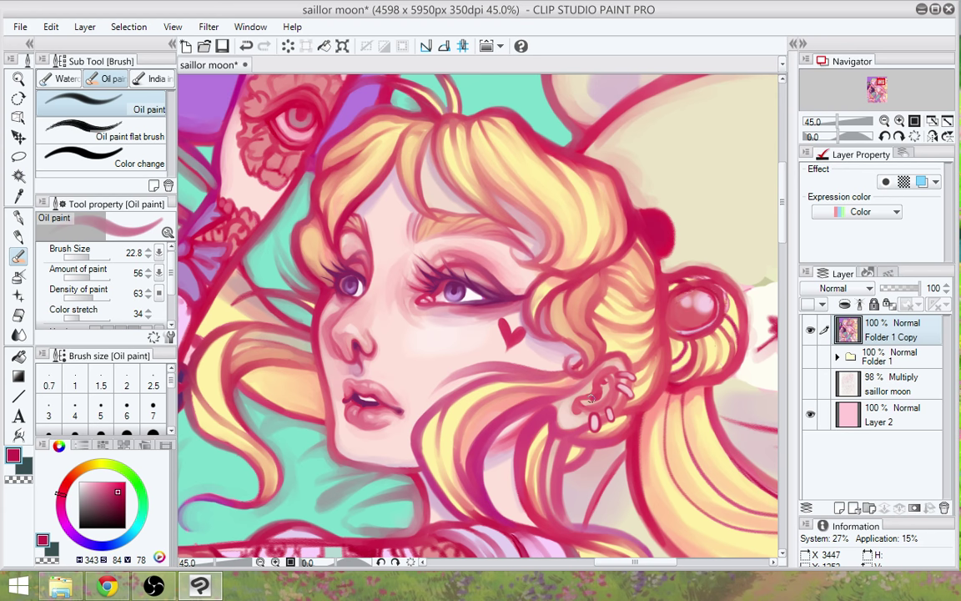
{"action": "left_click_drag", "start_coordinate": [479, 467], "coordinate": [502, 418]}
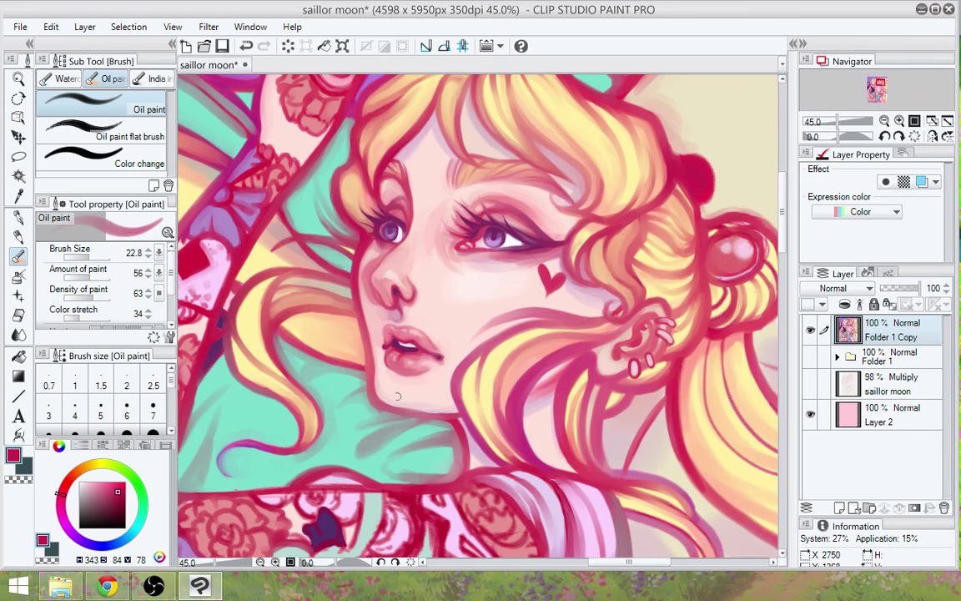
Shade and highlight the lobe and inner folds of the ear with pale skin and pink tones sampled from the face
{"action": "left_click_drag", "start_coordinate": [669, 436], "coordinate": [597, 460]}
{"action": "left_click", "coordinate": [377, 275], "text": "alt"}
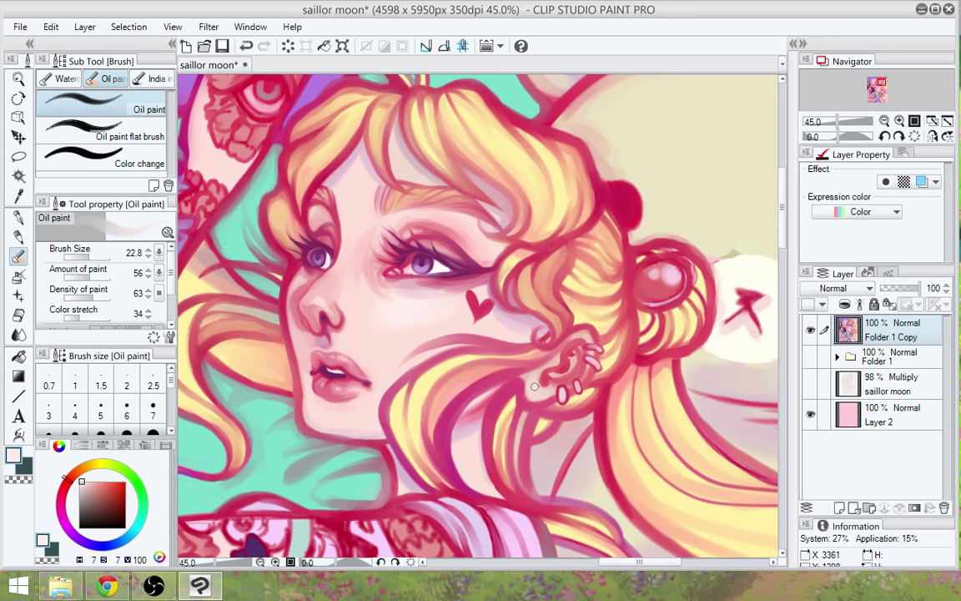
{"action": "left_click", "coordinate": [289, 281], "text": "alt"}
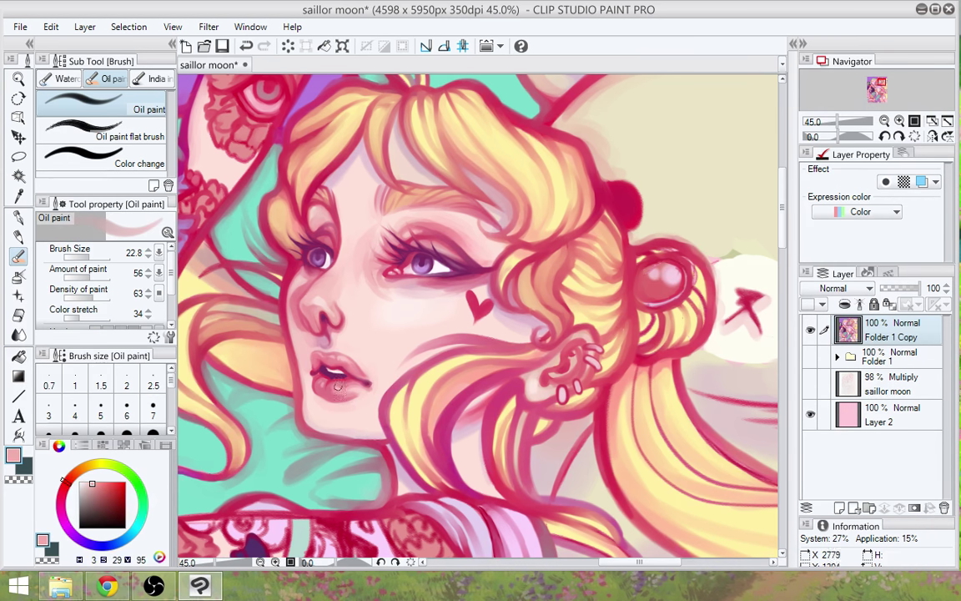
{"action": "left_click", "coordinate": [317, 359], "text": "alt"}
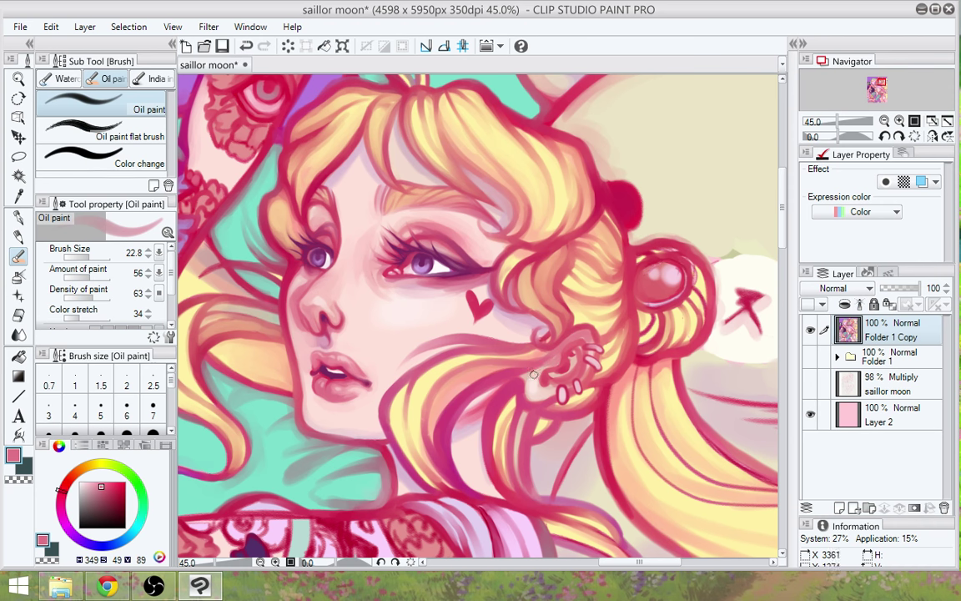
{"action": "left_click", "coordinate": [419, 325], "text": "alt"}
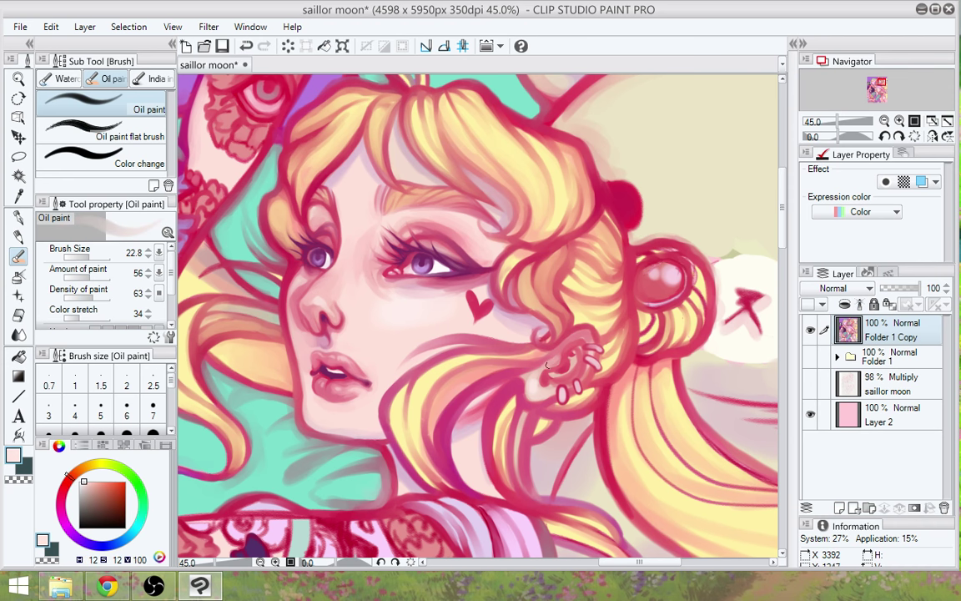
{"action": "left_click", "coordinate": [306, 311], "text": "alt"}
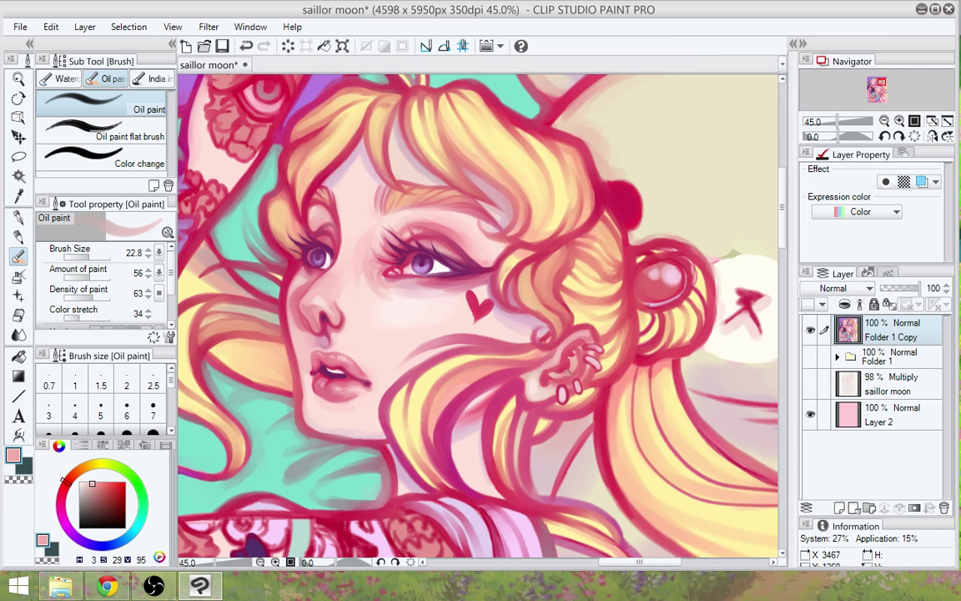
{"action": "left_click_drag", "start_coordinate": [441, 429], "coordinate": [488, 471]}
{"action": "scroll", "coordinate": [488, 470], "scroll_direction": "down", "scroll_amount": 3}
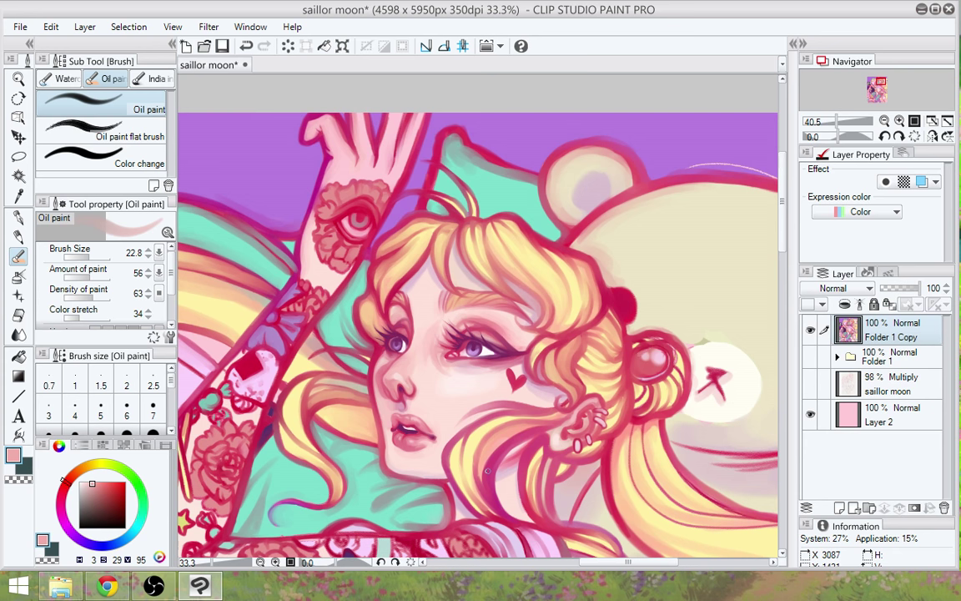
Touch up the far eye's lid and the skin above it in Oil paint with pink, pale skin and crimson tones sampled nearby
{"action": "scroll", "coordinate": [488, 470], "scroll_direction": "up", "scroll_amount": 2}
{"action": "scroll", "coordinate": [488, 471], "scroll_direction": "up", "scroll_amount": 1}
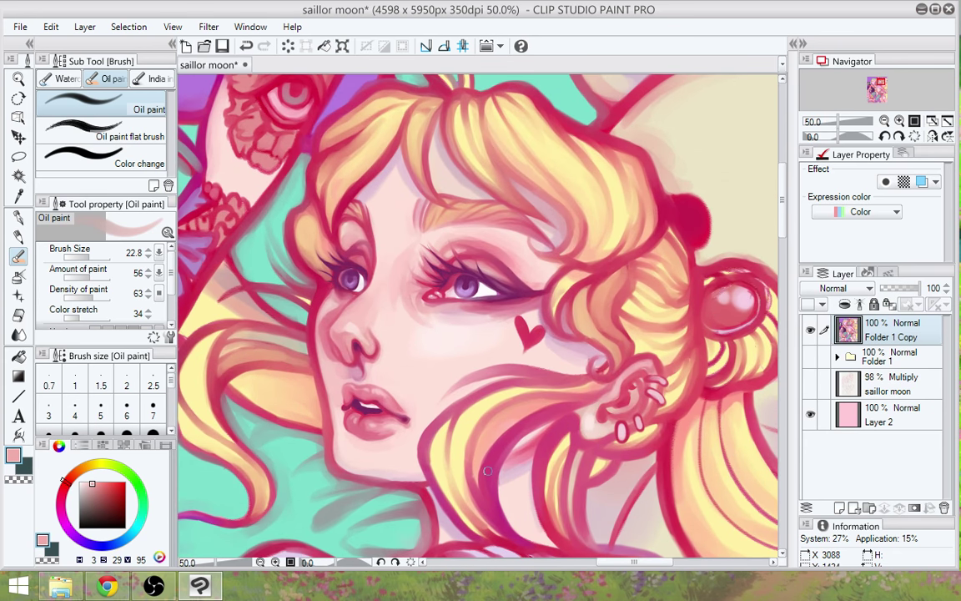
{"action": "left_click_drag", "start_coordinate": [392, 334], "coordinate": [490, 398]}
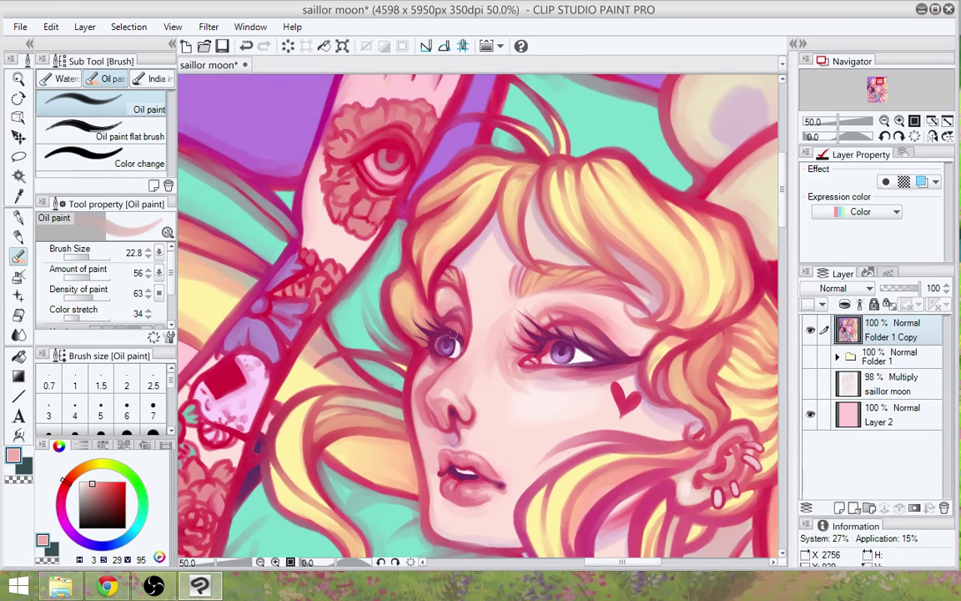
{"action": "left_click", "coordinate": [444, 325], "text": "alt"}
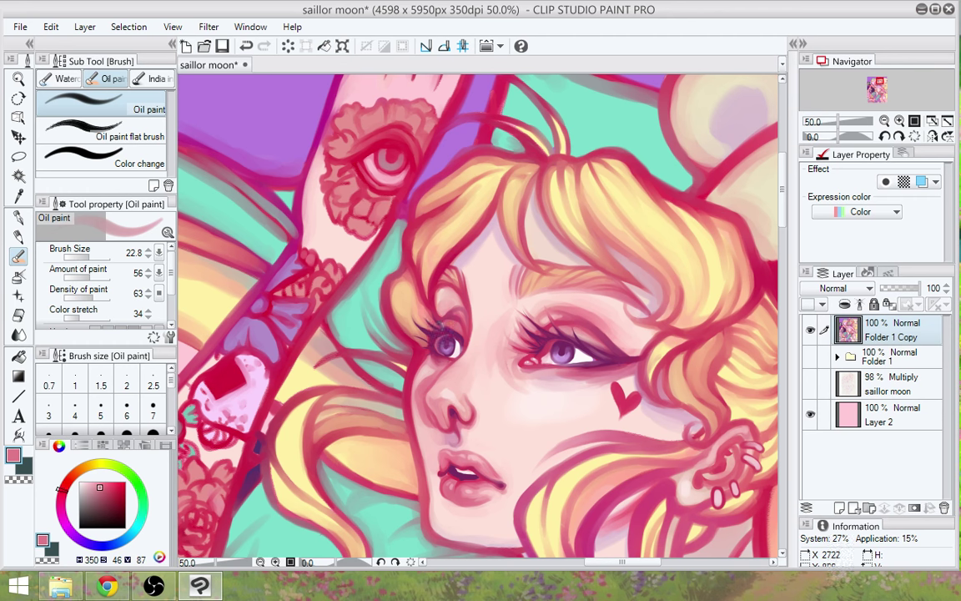
{"action": "left_click", "coordinate": [437, 330], "text": "alt"}
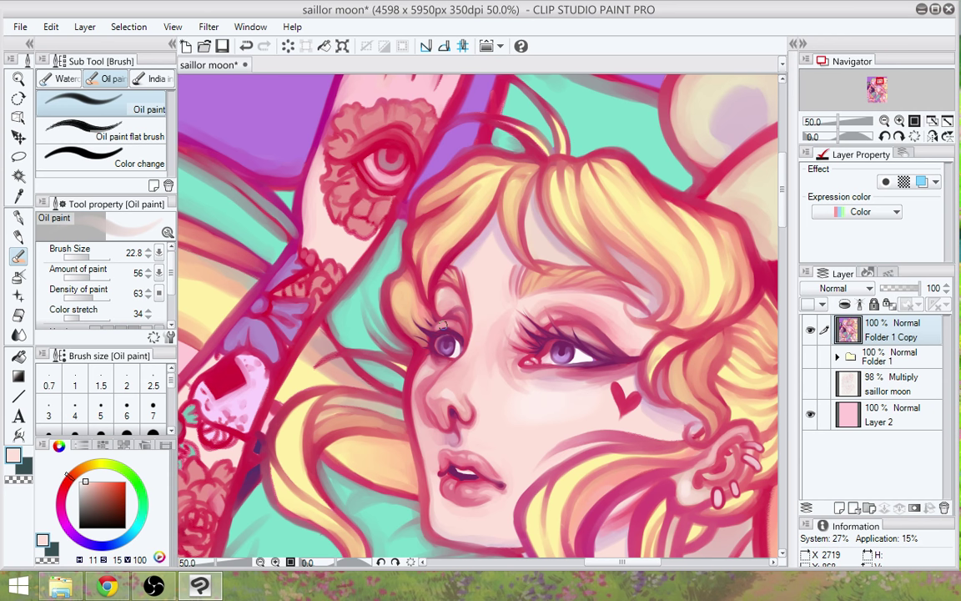
{"action": "left_click", "coordinate": [442, 325], "text": "alt"}
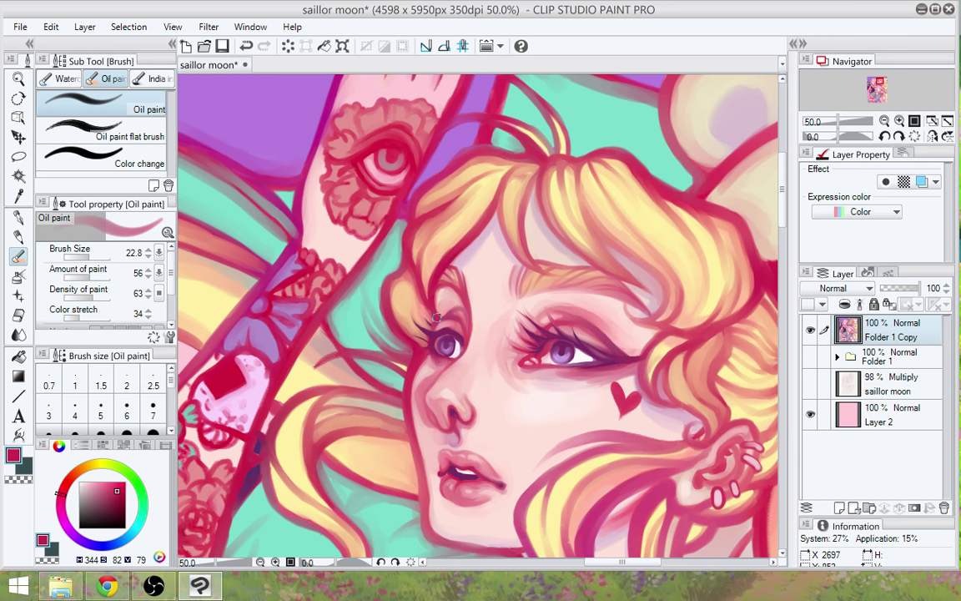
Strengthen the rim of the round bauble on the hair bun with rose red sampled from the bun's outline
{"action": "left_click_drag", "start_coordinate": [546, 408], "coordinate": [508, 372]}
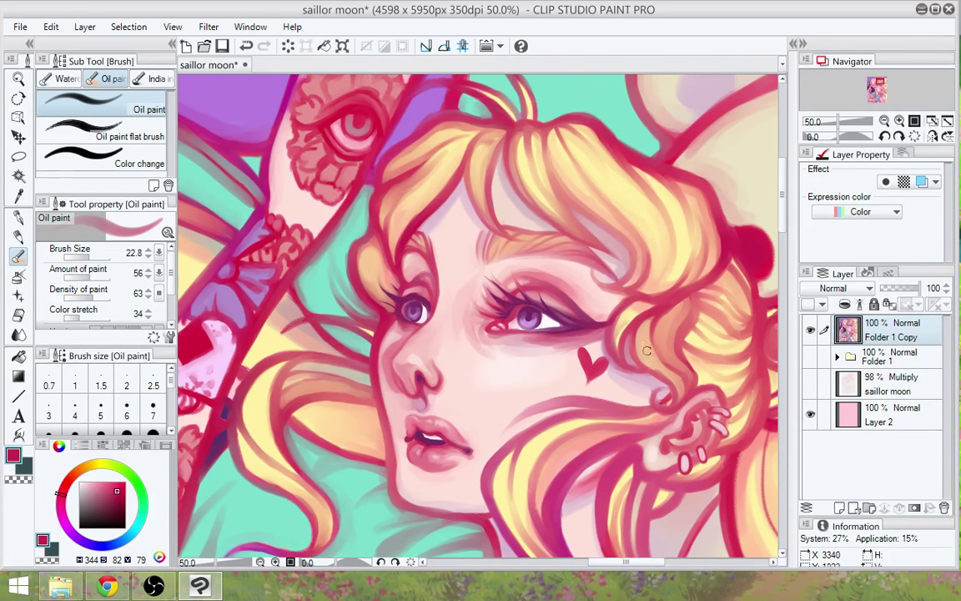
{"action": "left_click_drag", "start_coordinate": [662, 405], "coordinate": [602, 403]}
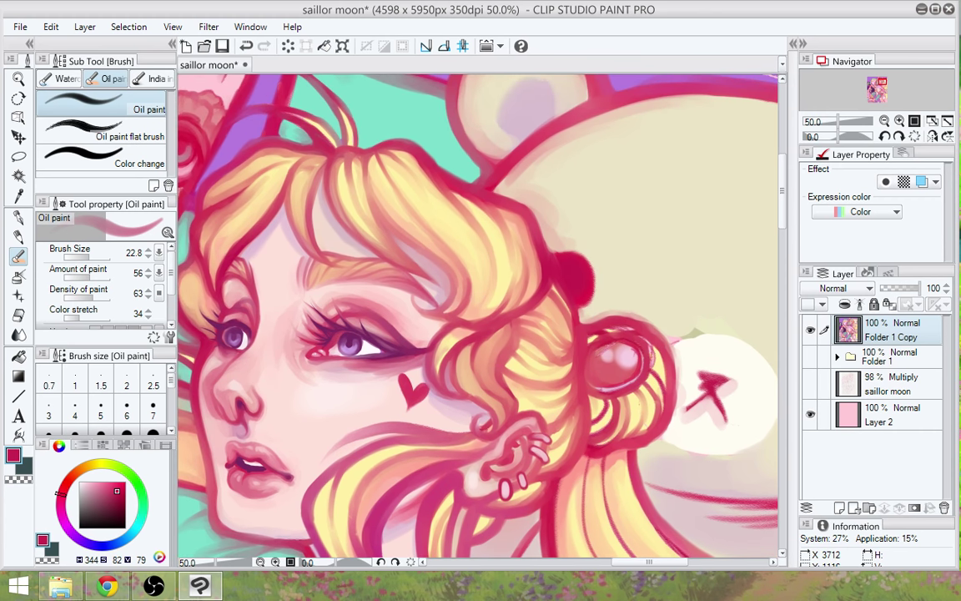
{"action": "left_click", "coordinate": [642, 436], "text": "alt"}
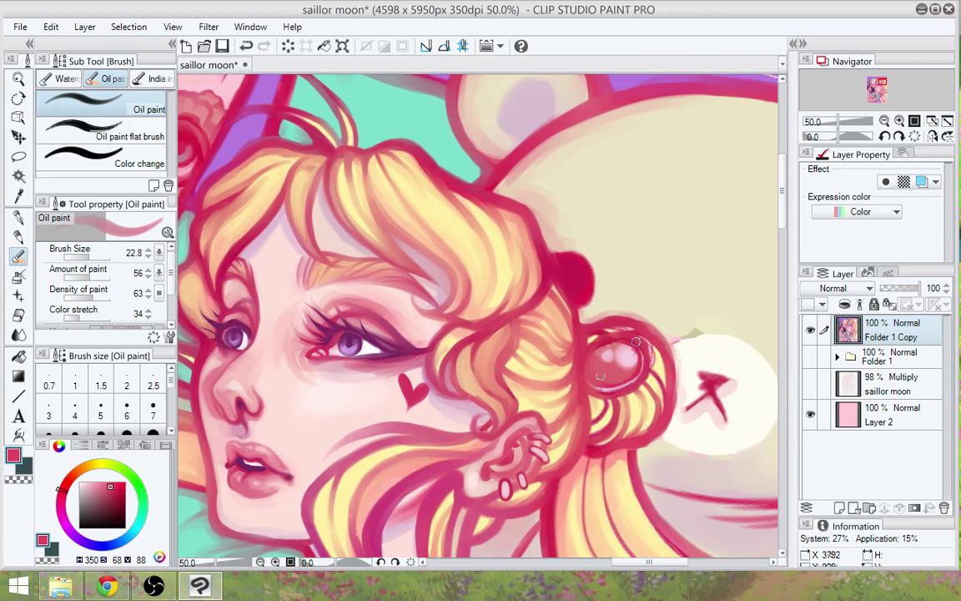
{"action": "left_click_drag", "start_coordinate": [621, 333], "coordinate": [584, 349]}
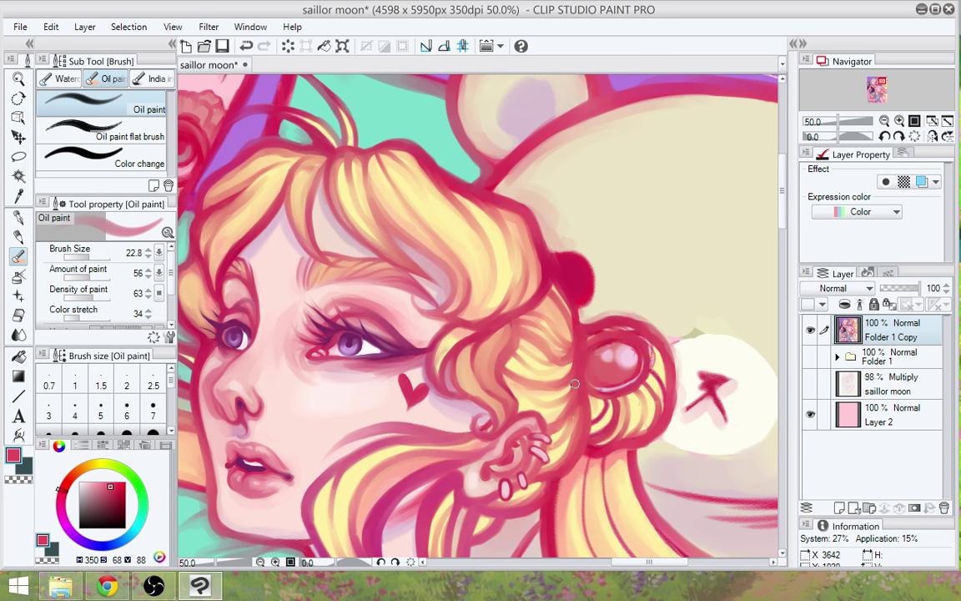
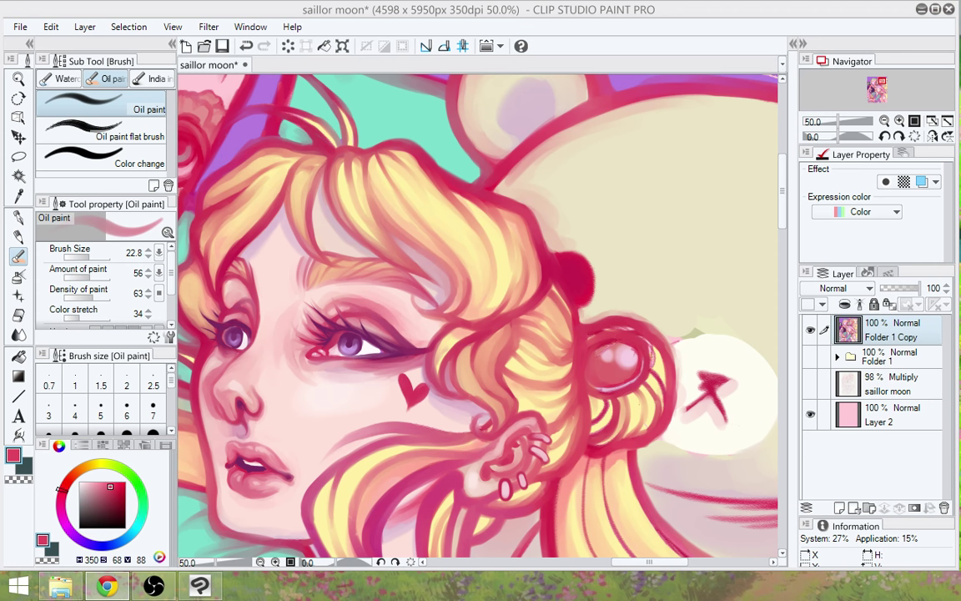
Paint pale yellow hair strands beside the bauble on the bun and sample white from the nearby circle for lighter accents
{"action": "key", "text": "alt+Tab"}
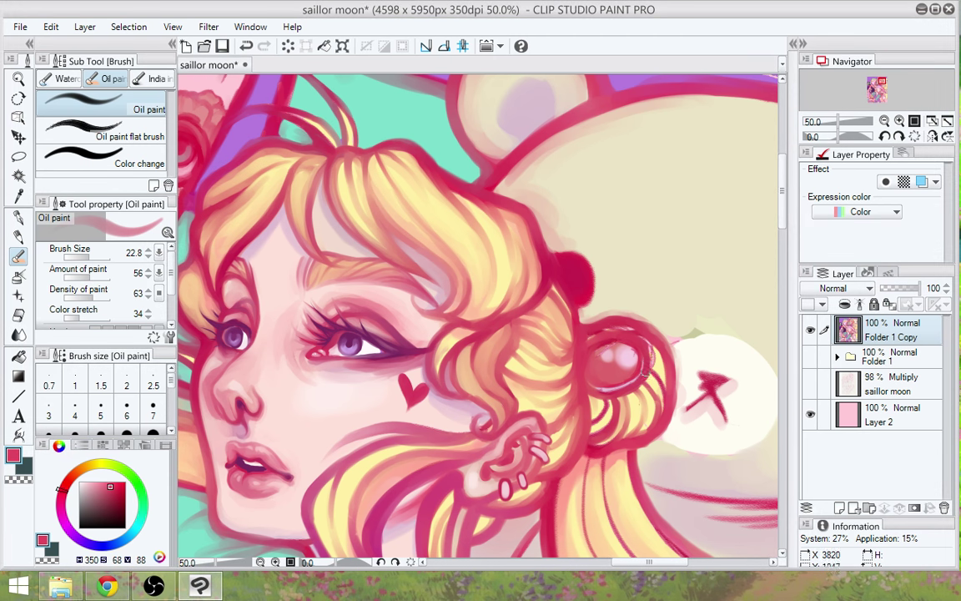
{"action": "left_click", "coordinate": [595, 411], "text": "alt"}
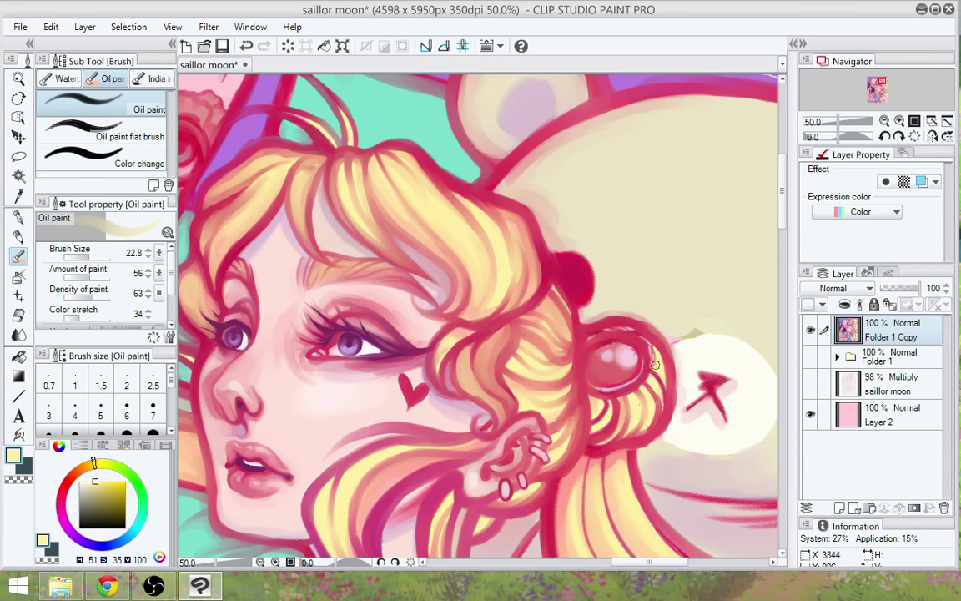
{"action": "left_click_drag", "start_coordinate": [653, 352], "coordinate": [654, 362]}
{"action": "left_click", "coordinate": [697, 344], "text": "alt"}
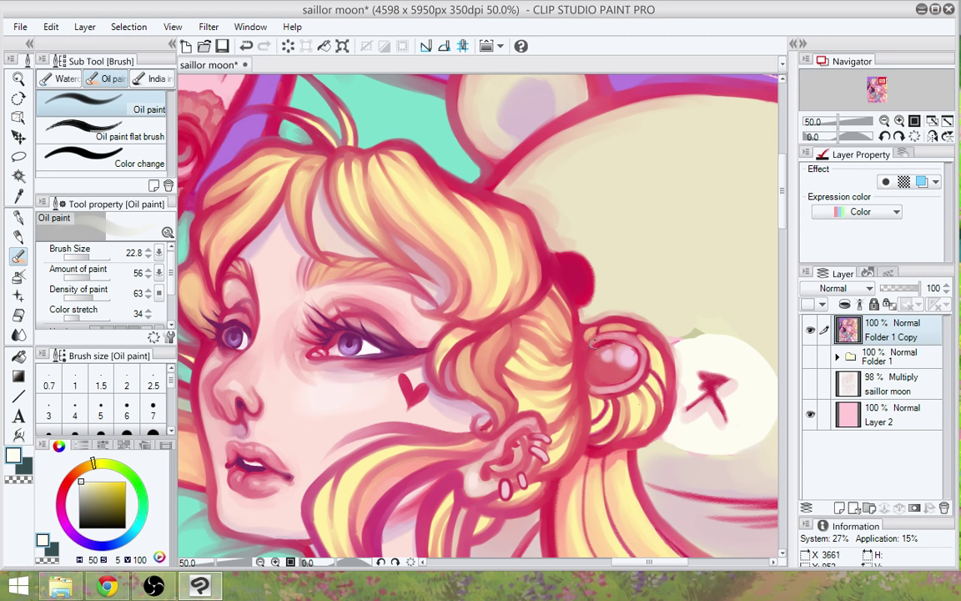
Shade the bauble's body and reshape its two pink highlights with crimson, red and pale pink tones sampled from the bun and bauble
{"action": "left_click", "coordinate": [666, 407], "text": "alt"}
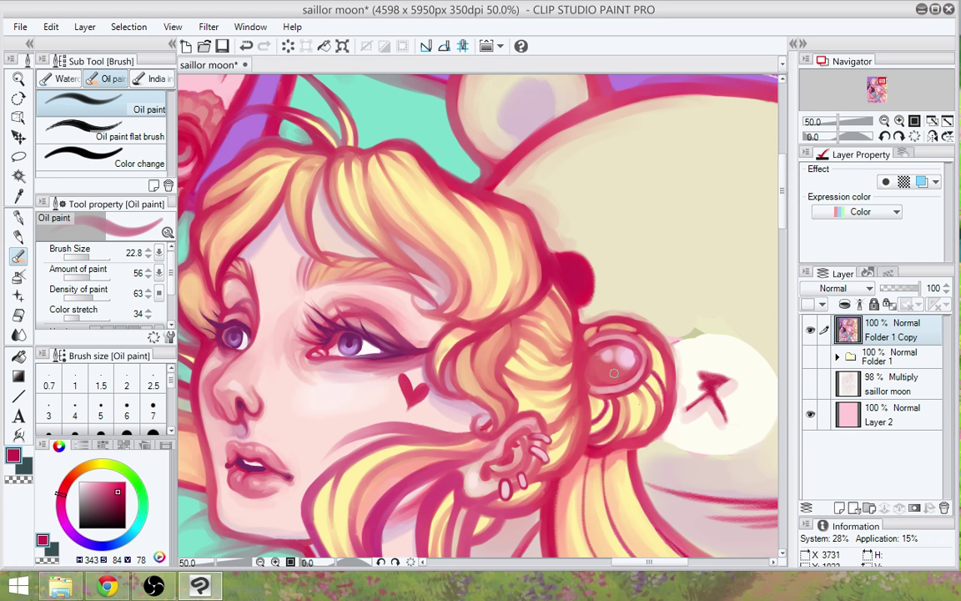
{"action": "mouse_move", "coordinate": [614, 373]}
{"action": "left_mouse_down"}
{"action": "mouse_move", "coordinate": [584, 368]}
{"action": "mouse_move", "coordinate": [612, 375]}
{"action": "mouse_move", "coordinate": [587, 375]}
{"action": "mouse_move", "coordinate": [629, 359]}
{"action": "left_mouse_up"}
{"action": "left_click", "coordinate": [624, 357], "text": "alt"}
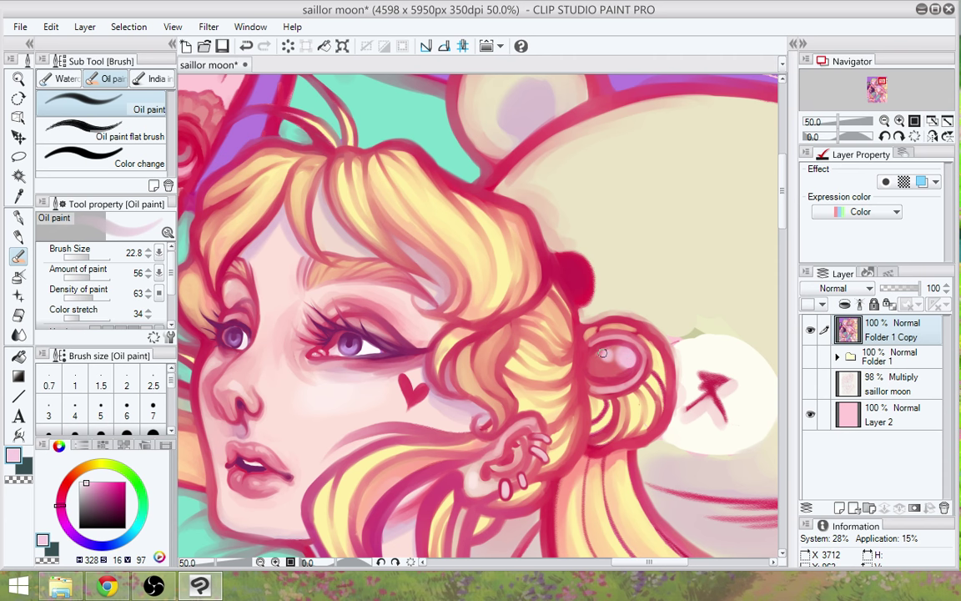
{"action": "left_click", "coordinate": [603, 354], "text": "alt"}
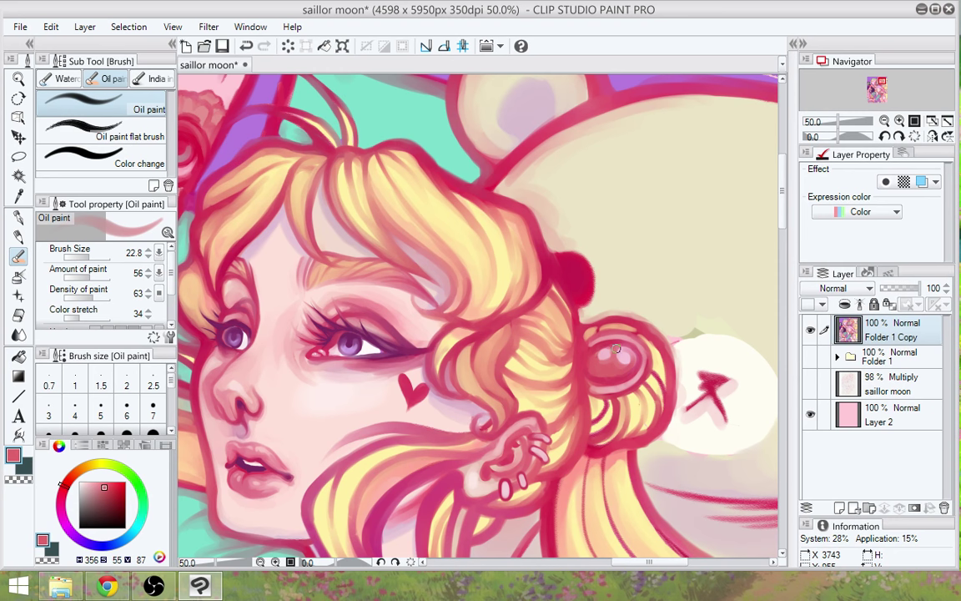
{"action": "left_click", "coordinate": [623, 354], "text": "alt"}
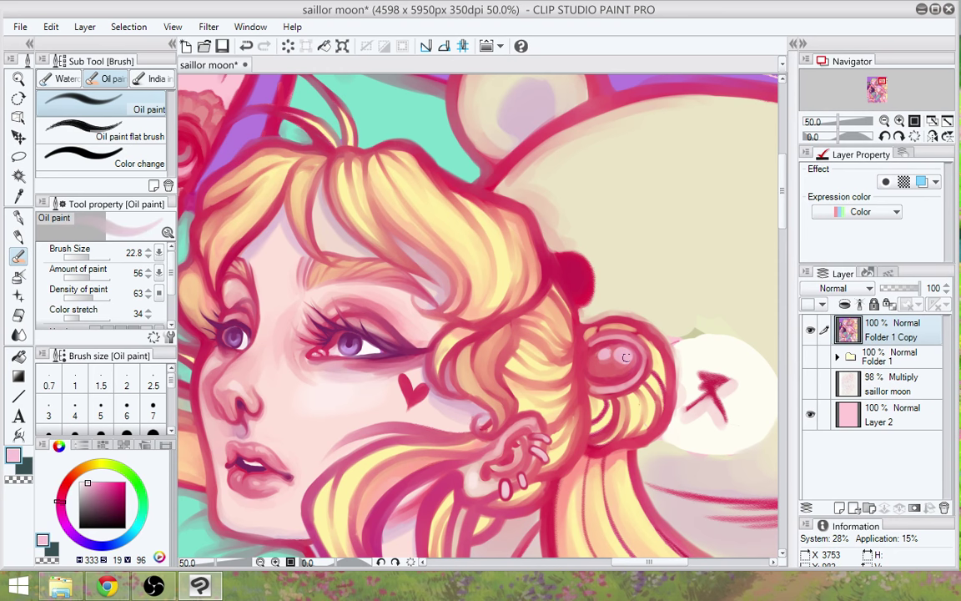
{"action": "left_click", "coordinate": [593, 360], "text": "alt"}
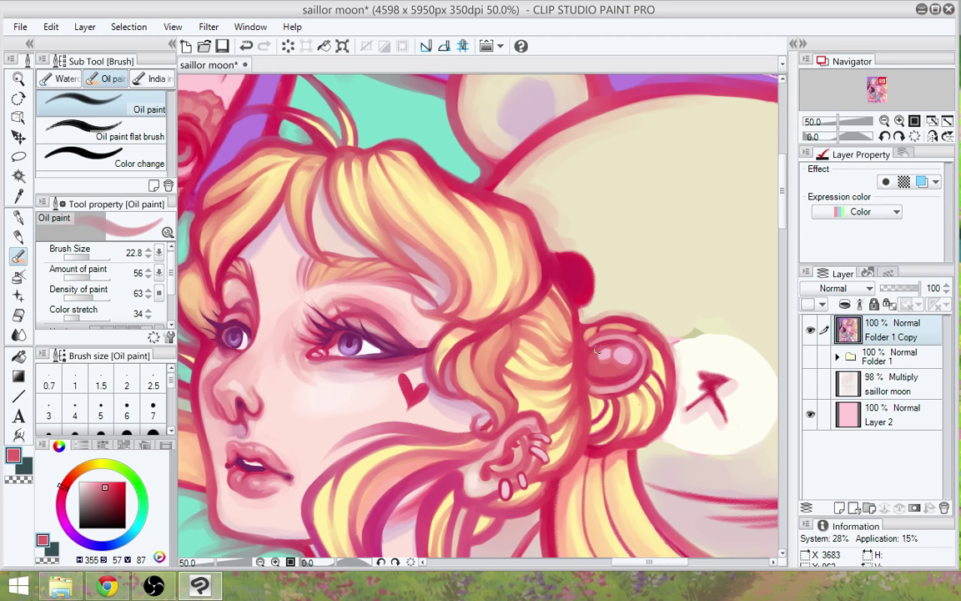
{"action": "left_click", "coordinate": [598, 348], "text": "alt"}
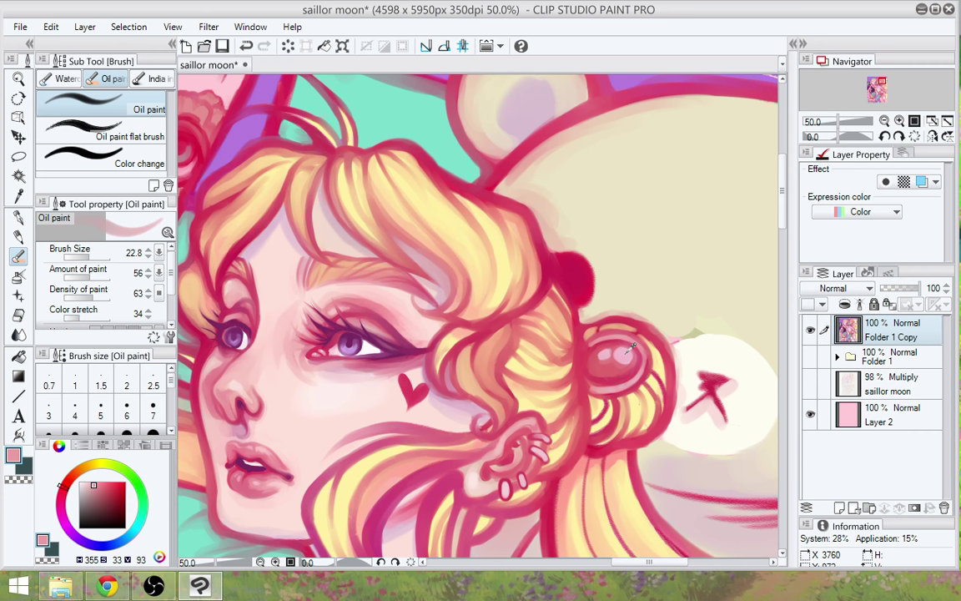
{"action": "left_click", "coordinate": [599, 343], "text": "alt"}
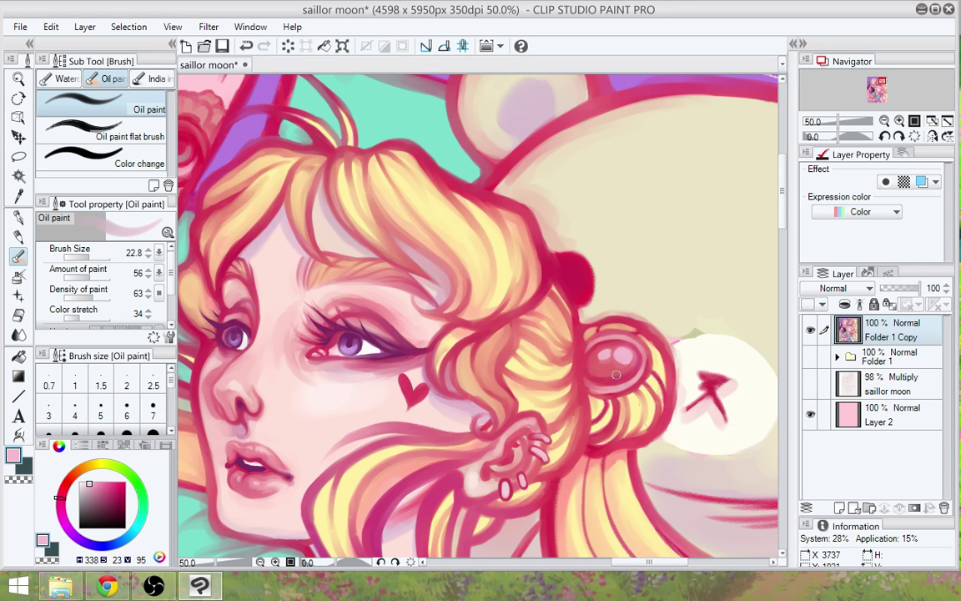
{"action": "left_click", "coordinate": [616, 375], "text": "alt"}
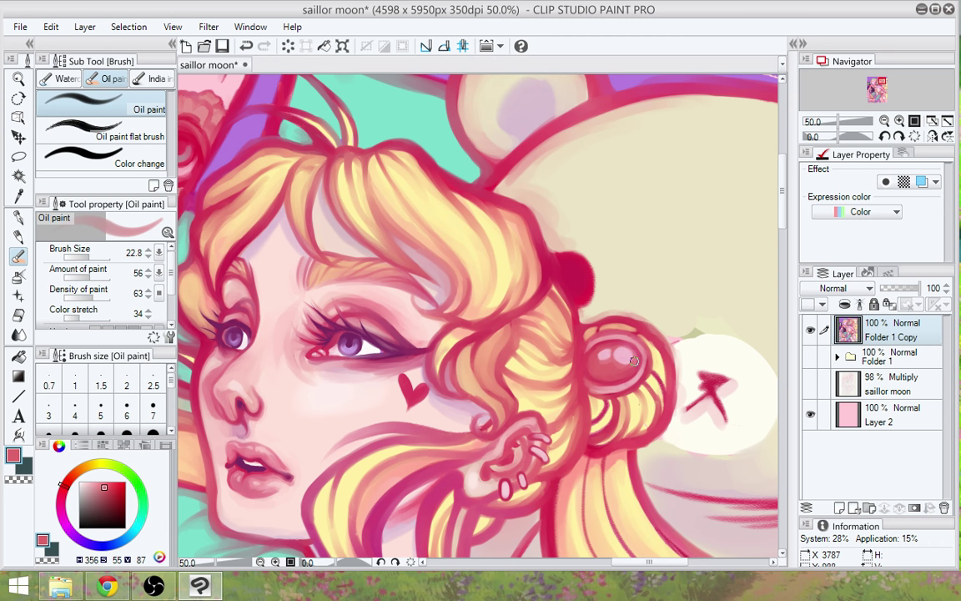
Darken the outline and strand gaps beneath the bauble with crimson sampled from the dark red shape above the bun
{"action": "left_click_drag", "start_coordinate": [578, 279], "coordinate": [584, 271]}
{"action": "left_click", "coordinate": [579, 275], "text": "alt"}
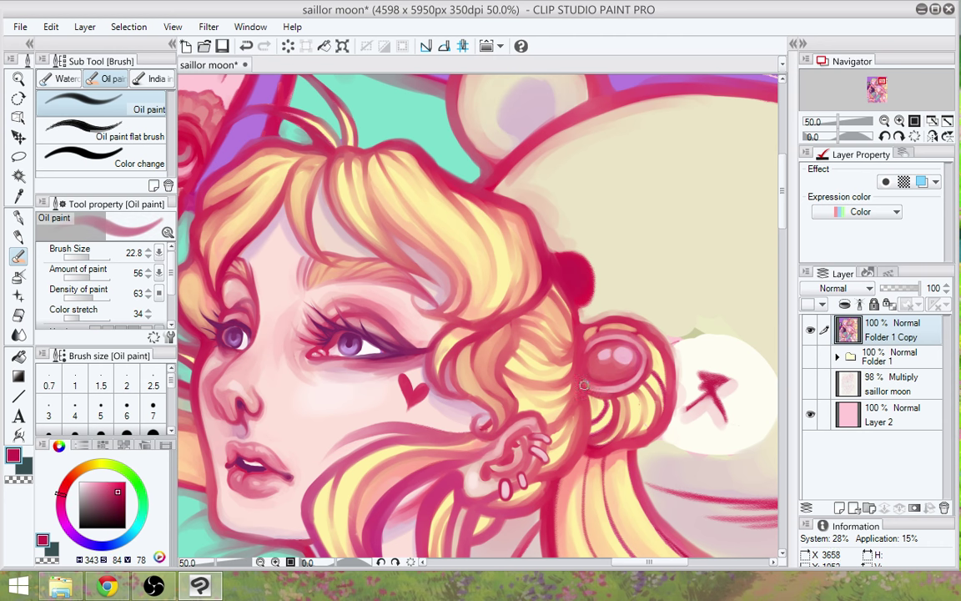
{"action": "left_click_drag", "start_coordinate": [582, 383], "coordinate": [644, 371]}
{"action": "left_click_drag", "start_coordinate": [629, 440], "coordinate": [596, 391]}
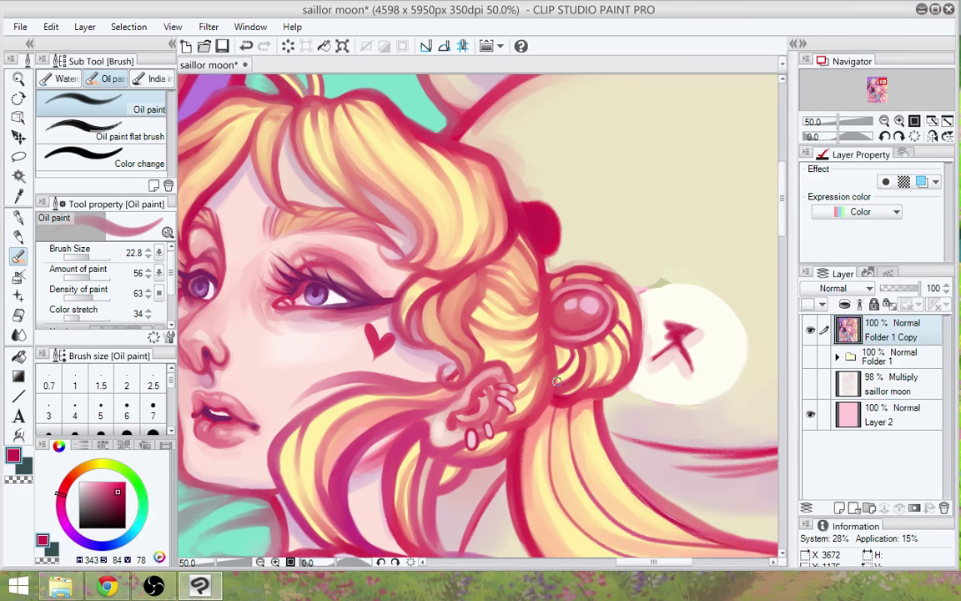
Refine the hair lock and small curl in front of the ear with crimson and pale mauve-pink sampled from the surrounding area
{"action": "scroll", "coordinate": [557, 382], "scroll_direction": "down", "scroll_amount": 2}
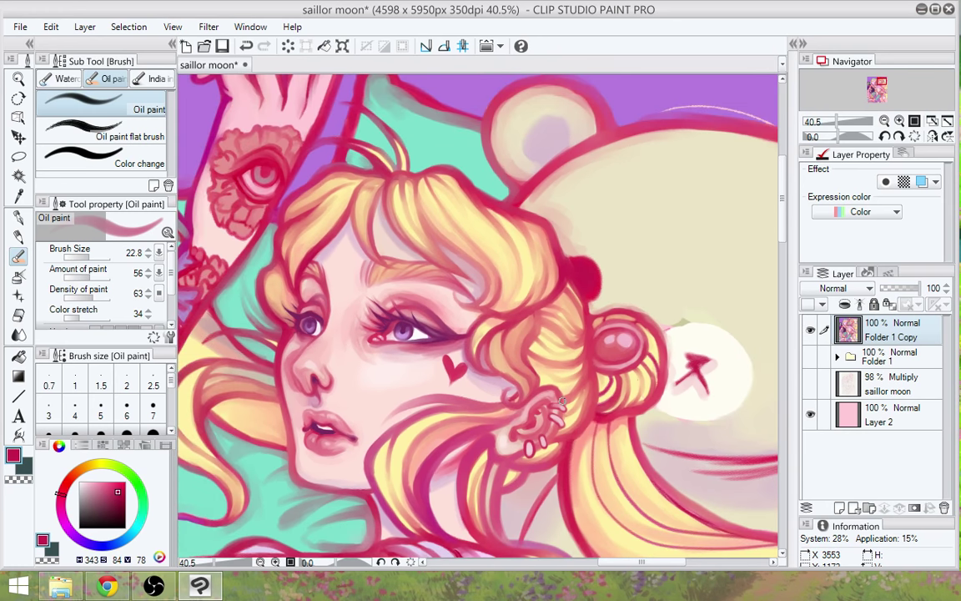
{"action": "scroll", "coordinate": [562, 400], "scroll_direction": "up", "scroll_amount": 1}
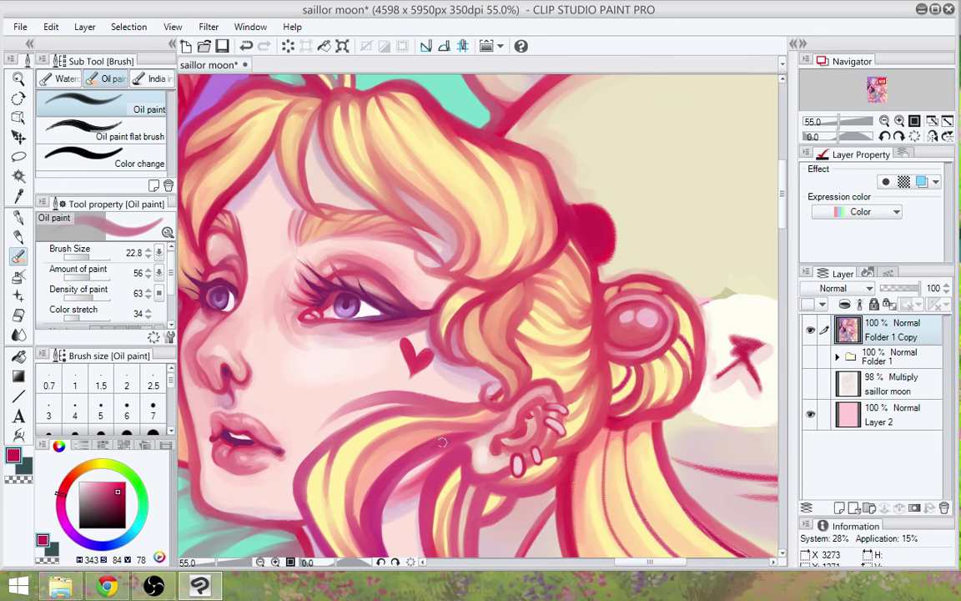
{"action": "mouse_move", "coordinate": [475, 436]}
{"action": "left_mouse_down"}
{"action": "mouse_move", "coordinate": [500, 419]}
{"action": "mouse_move", "coordinate": [488, 423]}
{"action": "mouse_move", "coordinate": [491, 416]}
{"action": "left_mouse_up"}
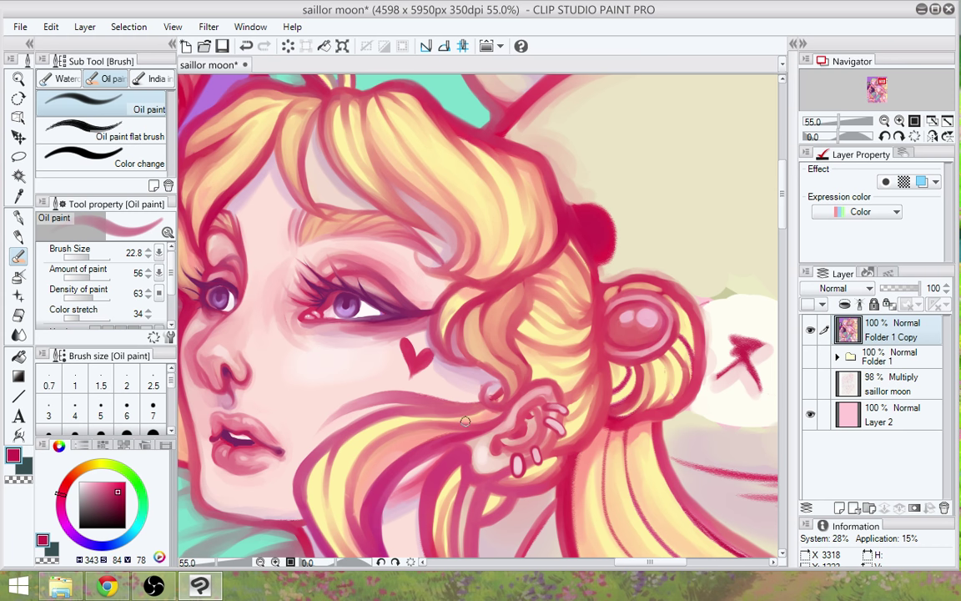
{"action": "left_click", "coordinate": [479, 376], "text": "alt"}
{"action": "left_click_drag", "start_coordinate": [493, 387], "coordinate": [490, 386]}
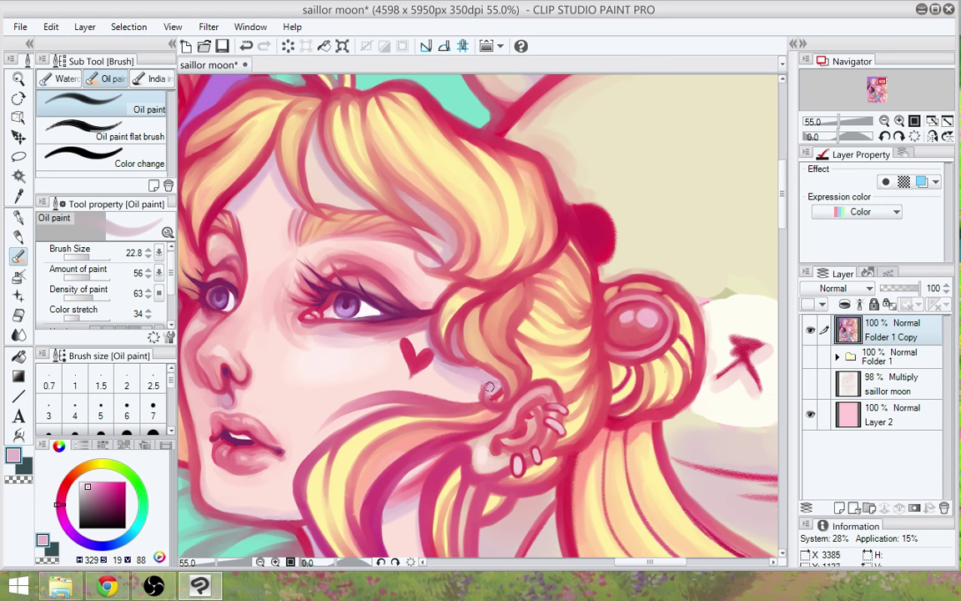
{"action": "left_click", "coordinate": [492, 397], "text": "alt"}
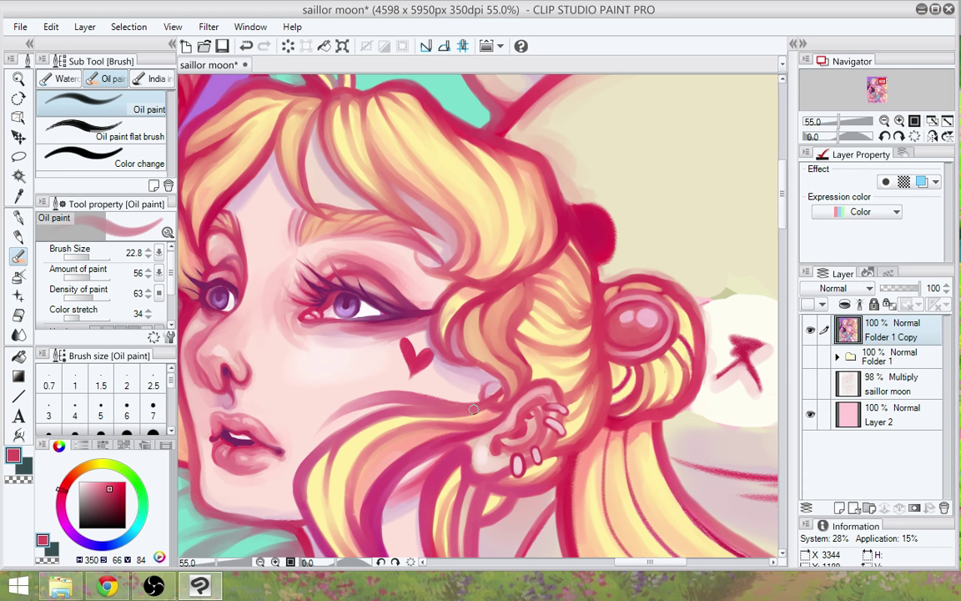
{"action": "left_click", "coordinate": [481, 395], "text": "alt"}
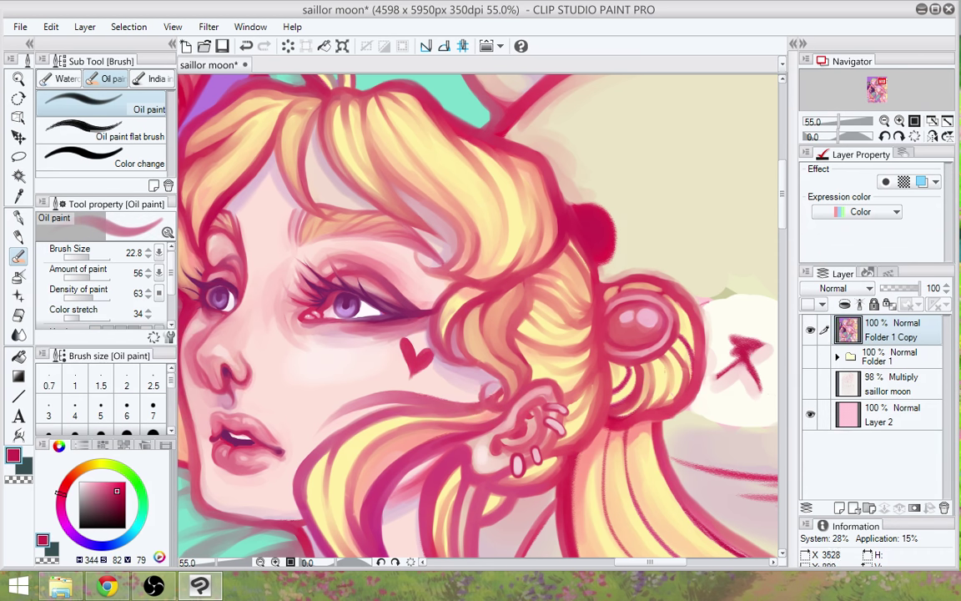
{"action": "left_click", "coordinate": [489, 373], "text": "alt"}
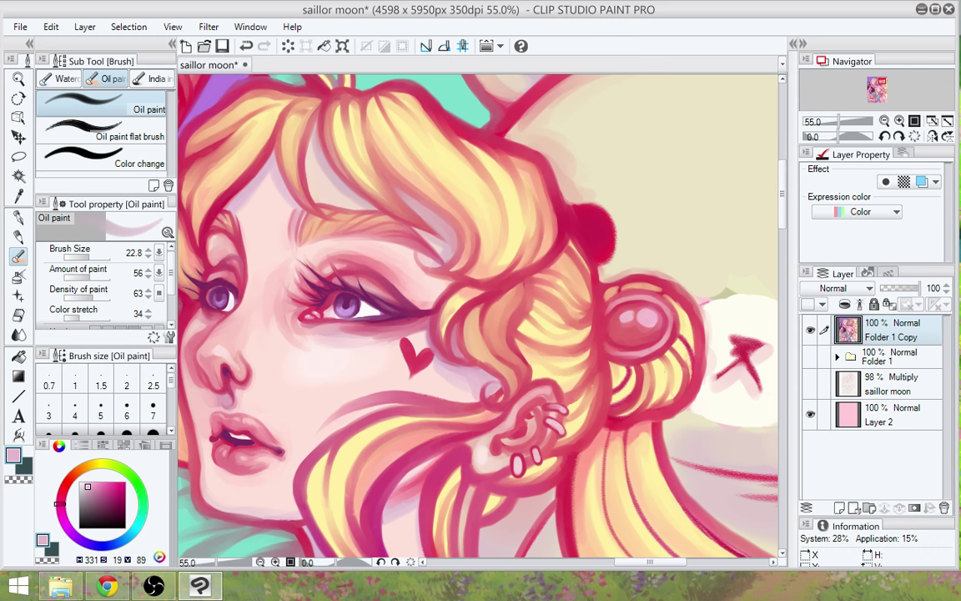
Define the bun's upper and outer strands with sampled rose red, peach and pale yellow, and redraw its outer contour in rose red
{"action": "left_click", "coordinate": [672, 408], "text": "alt"}
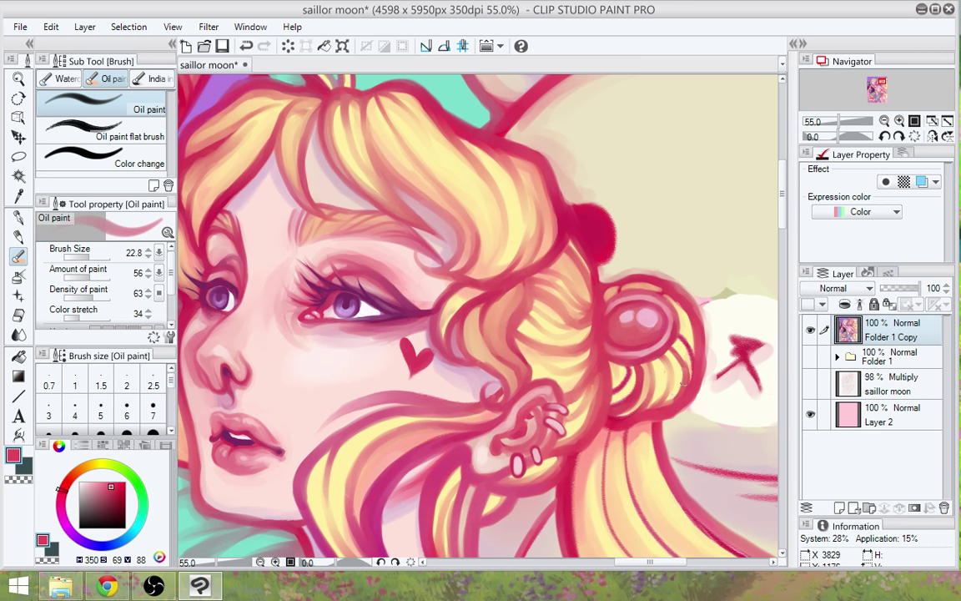
{"action": "left_click", "coordinate": [649, 285], "text": "alt"}
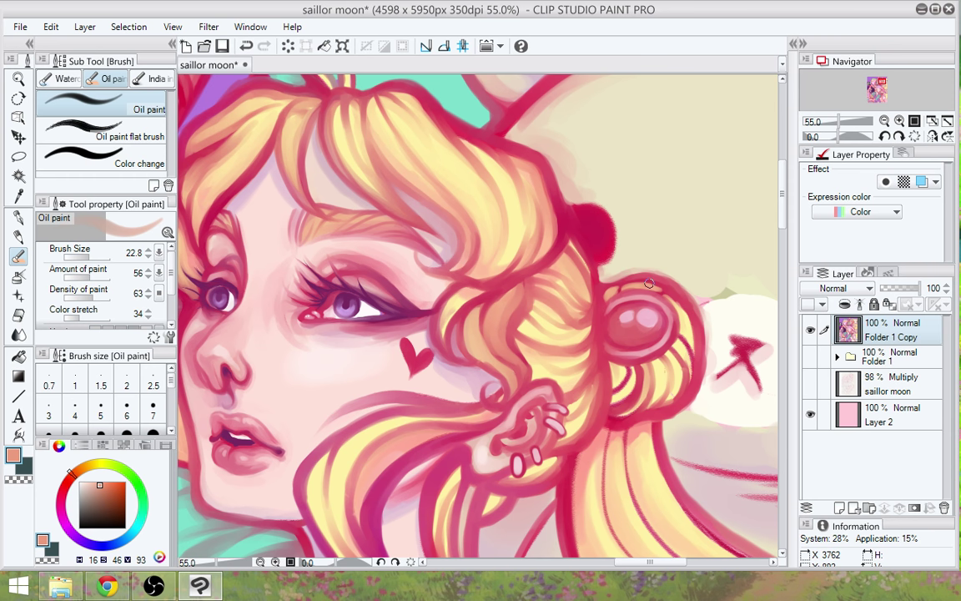
{"action": "mouse_move", "coordinate": [649, 283]}
{"action": "left_mouse_down"}
{"action": "mouse_move", "coordinate": [677, 292]}
{"action": "mouse_move", "coordinate": [684, 326]}
{"action": "mouse_move", "coordinate": [695, 315]}
{"action": "mouse_move", "coordinate": [649, 284]}
{"action": "mouse_move", "coordinate": [624, 289]}
{"action": "left_mouse_up"}
{"action": "left_click", "coordinate": [691, 322], "text": "alt"}
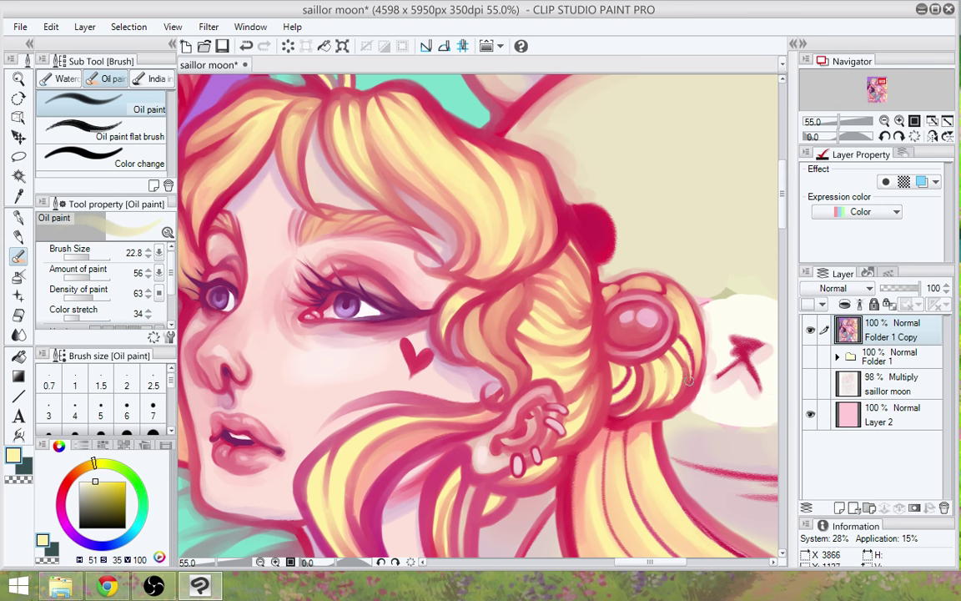
{"action": "left_click", "coordinate": [697, 329], "text": "alt"}
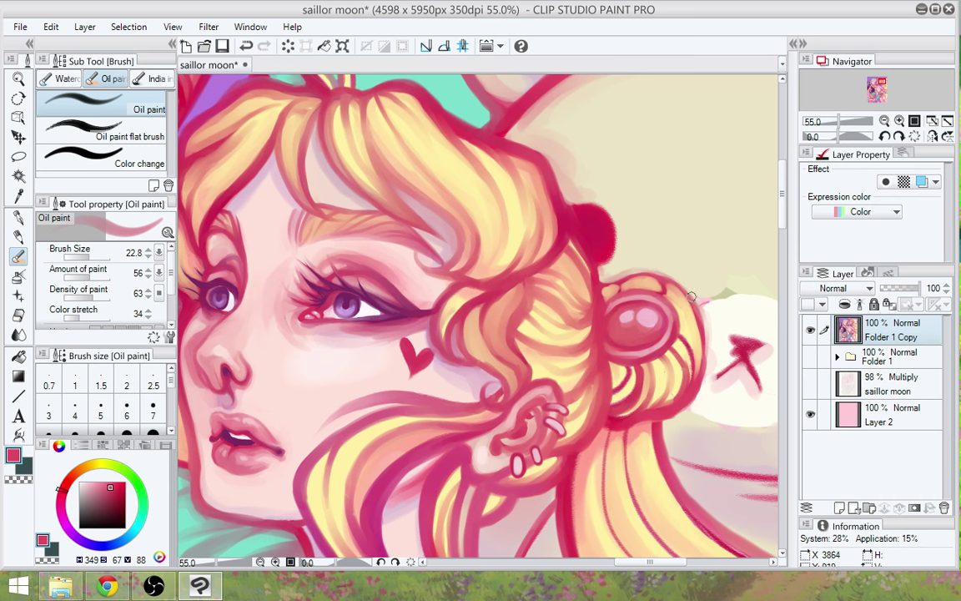
{"action": "left_click_drag", "start_coordinate": [705, 359], "coordinate": [701, 313]}
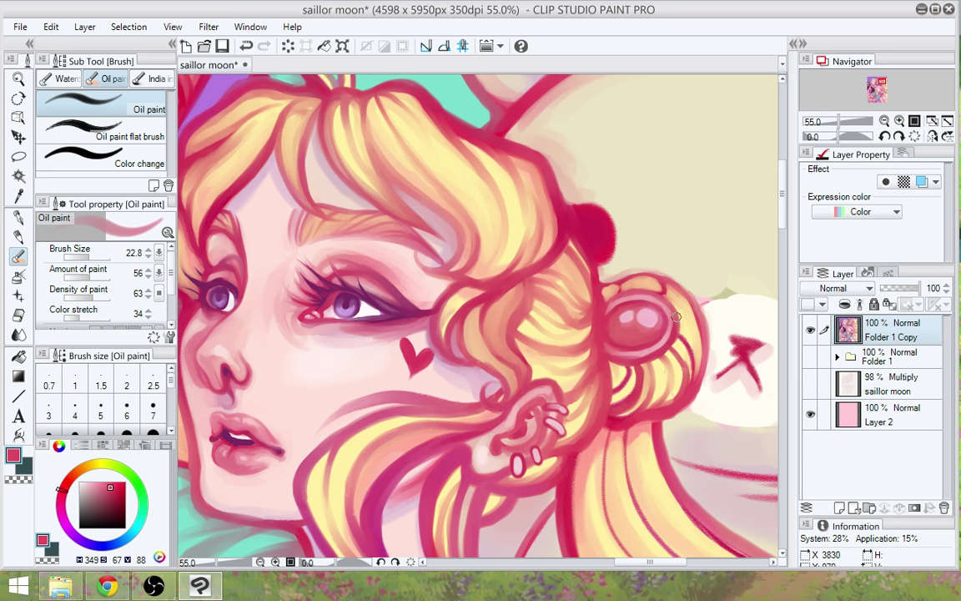
Deepen the strand lines on the bun's lower part with crimson sampled from the bauble's outer edge
{"action": "left_click", "coordinate": [676, 314], "text": "alt"}
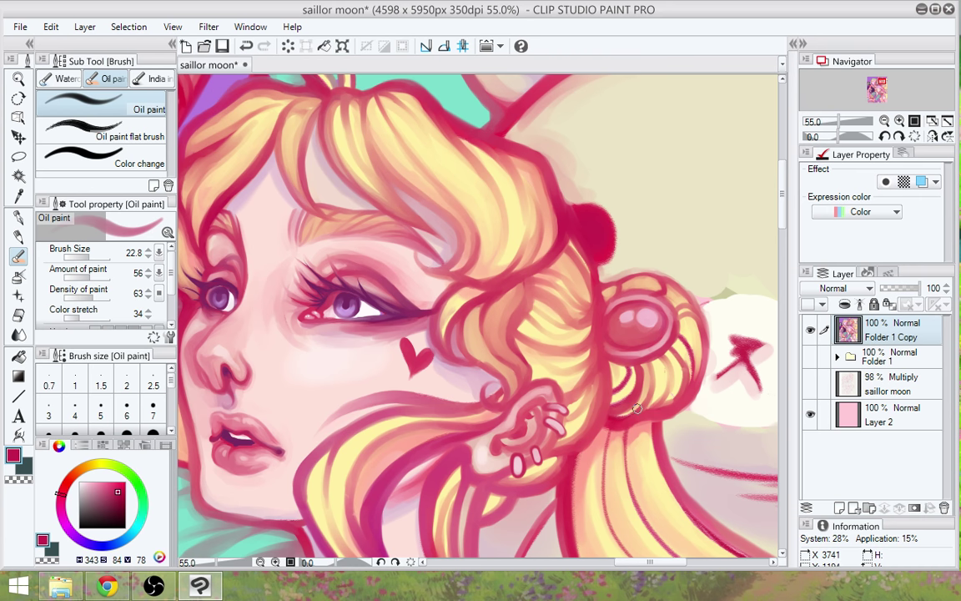
{"action": "left_click_drag", "start_coordinate": [621, 444], "coordinate": [574, 363]}
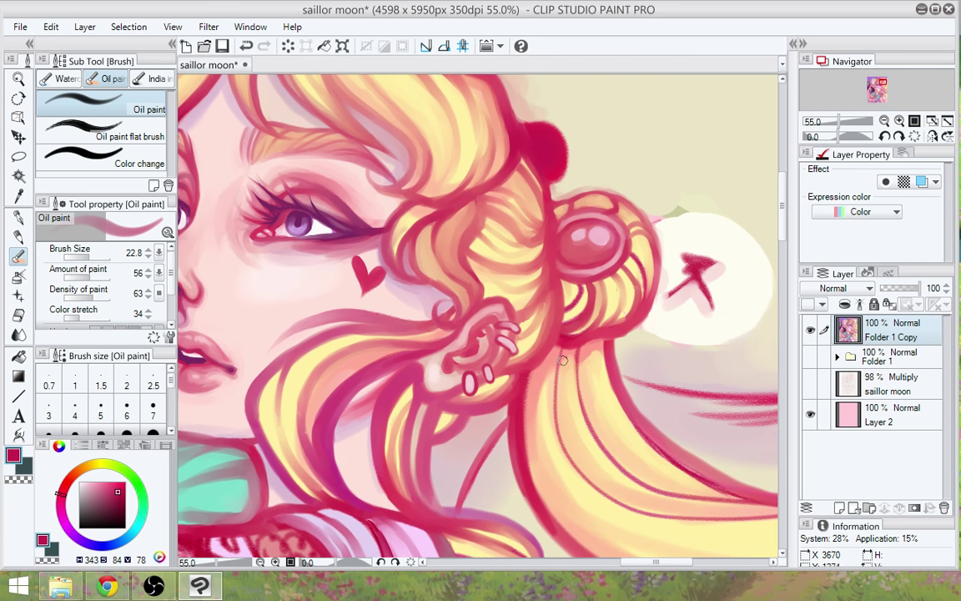
{"action": "scroll", "coordinate": [564, 362], "scroll_direction": "down", "scroll_amount": 2}
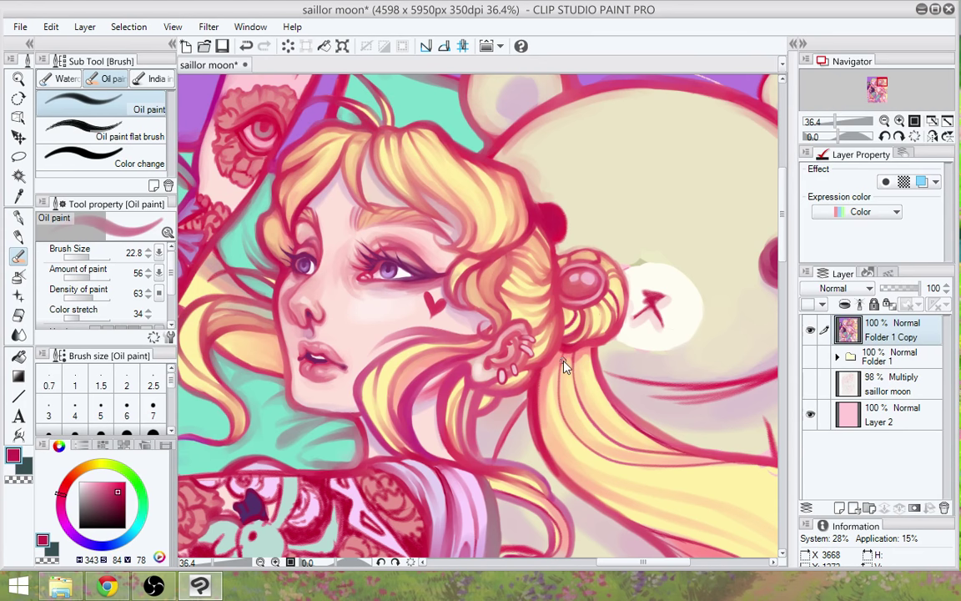
{"action": "scroll", "coordinate": [564, 367], "scroll_direction": "down", "scroll_amount": 2}
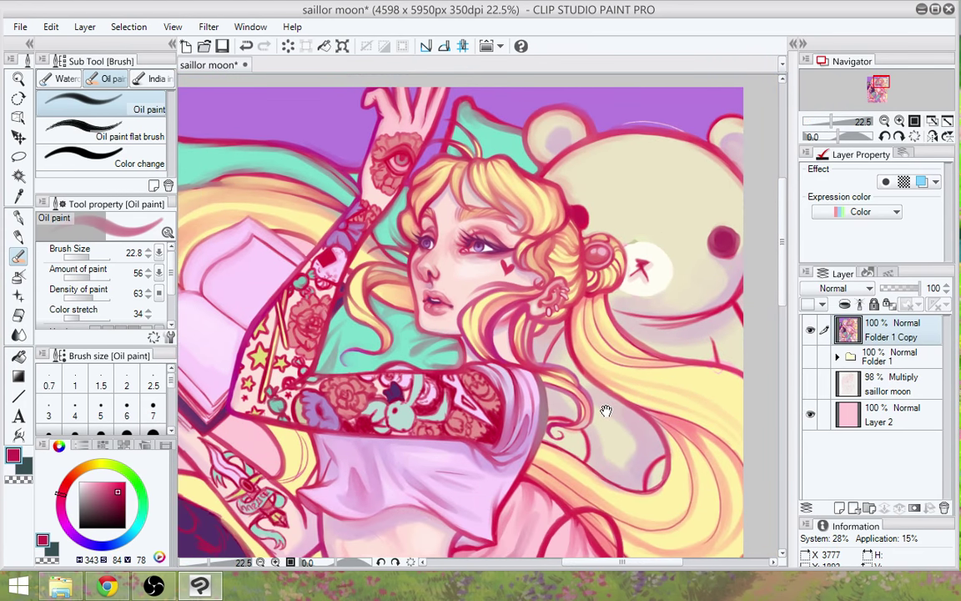
Refine the hair strands and outline in front of the face with peach, crimson and plum sampled from that area
{"action": "left_click_drag", "start_coordinate": [605, 410], "coordinate": [610, 432]}
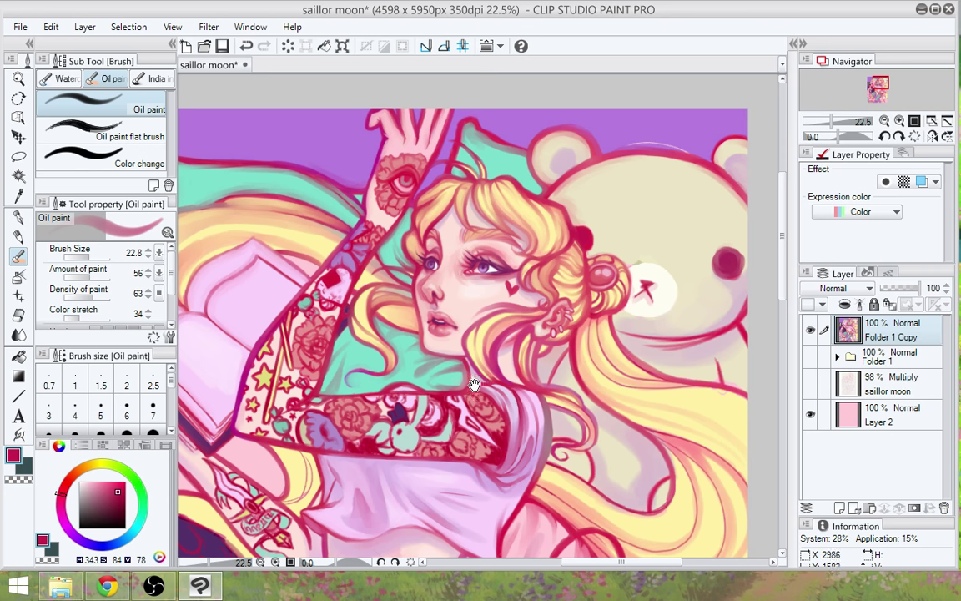
{"action": "mouse_move", "coordinate": [470, 382]}
{"action": "left_mouse_down"}
{"action": "mouse_move", "coordinate": [562, 479]}
{"action": "mouse_move", "coordinate": [495, 421]}
{"action": "left_mouse_up"}
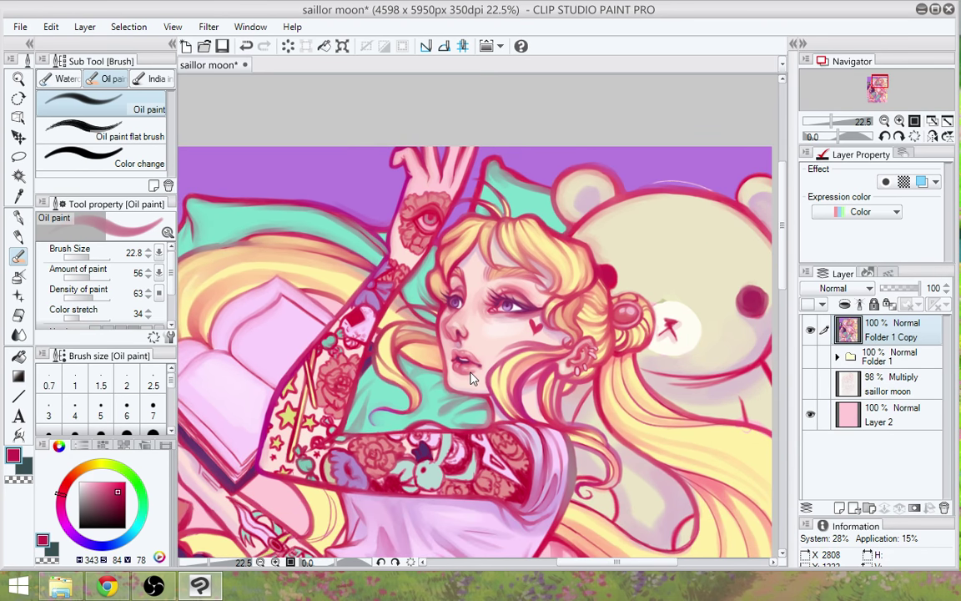
{"action": "scroll", "coordinate": [470, 371], "scroll_direction": "up", "scroll_amount": 1}
{"action": "scroll", "coordinate": [469, 371], "scroll_direction": "up", "scroll_amount": 3}
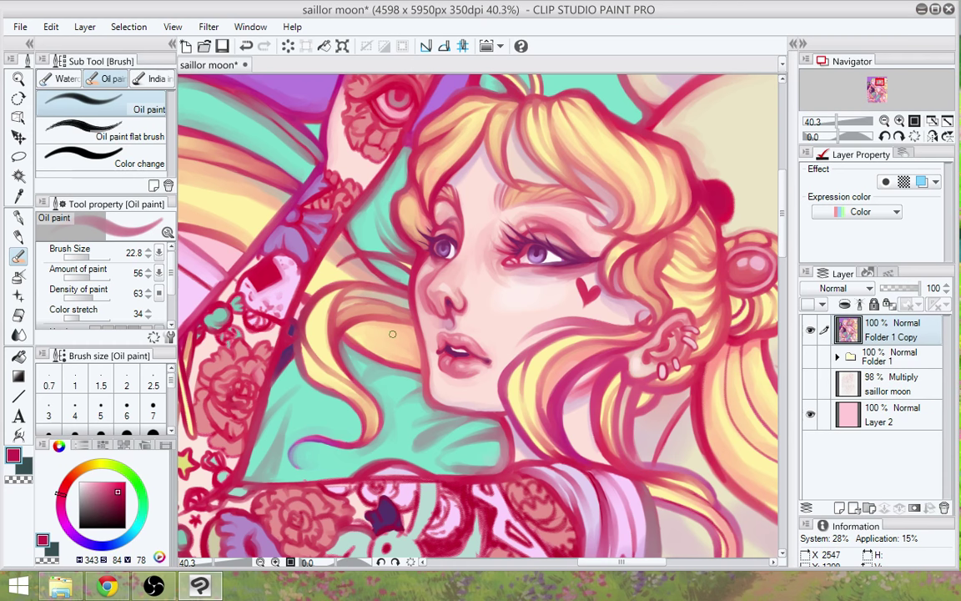
{"action": "left_click", "coordinate": [354, 298], "text": "alt"}
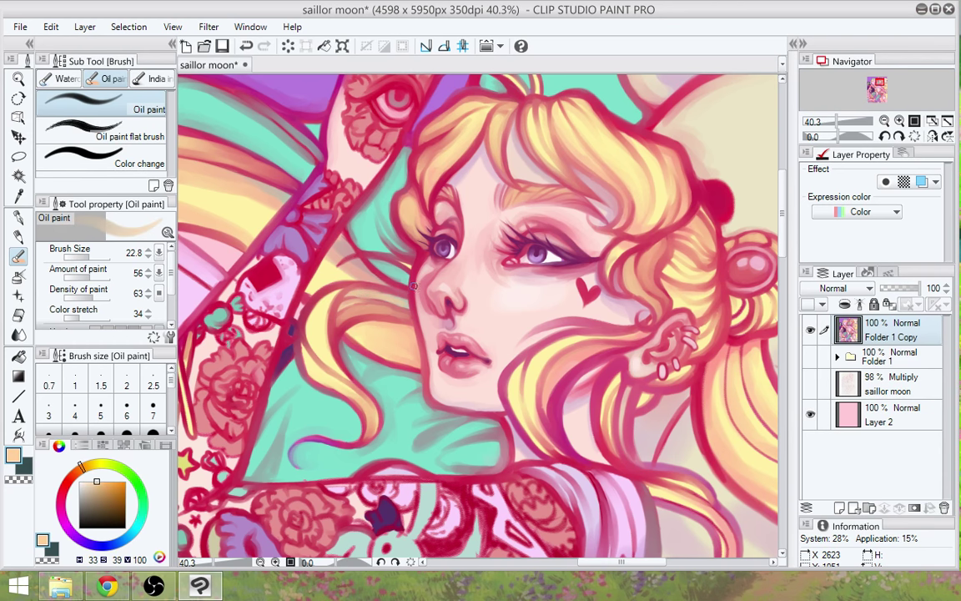
{"action": "left_click", "coordinate": [373, 256], "text": "alt"}
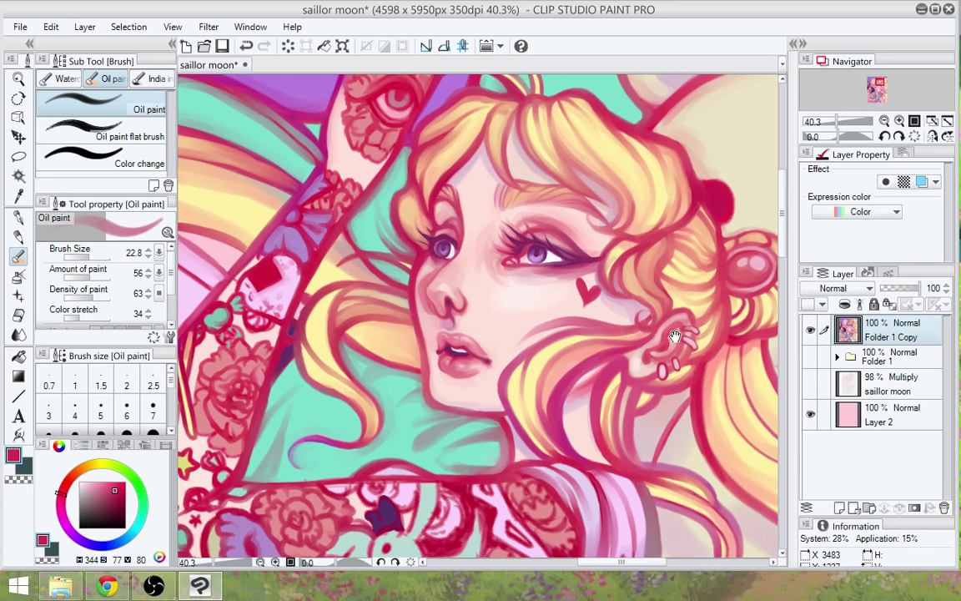
{"action": "left_click_drag", "start_coordinate": [674, 336], "coordinate": [678, 409]}
{"action": "left_click", "coordinate": [397, 282], "text": "alt"}
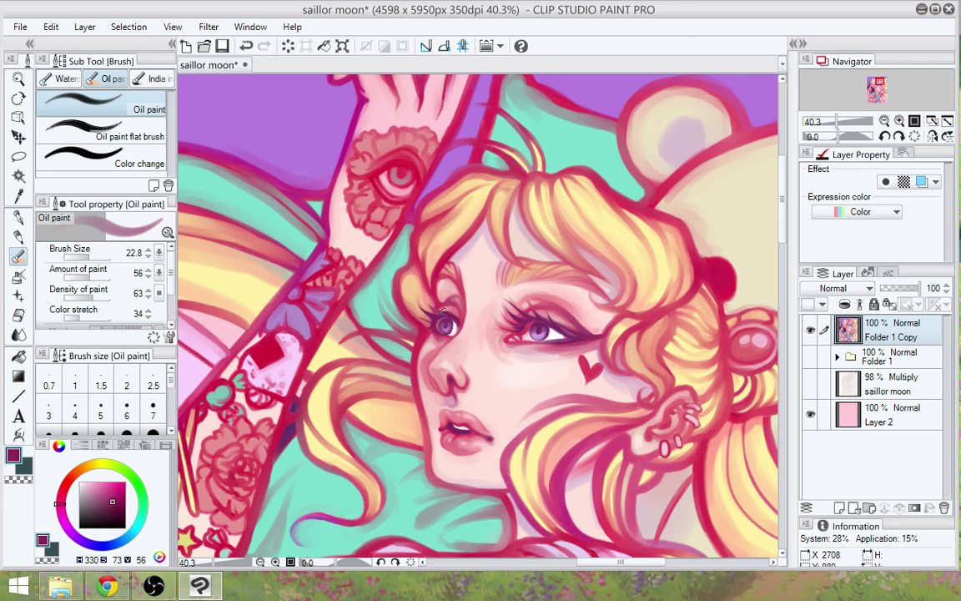
Touch up the line between the open book and the hair behind it with rose red sampled near the tattooed arm
{"action": "left_click_drag", "start_coordinate": [558, 429], "coordinate": [550, 405]}
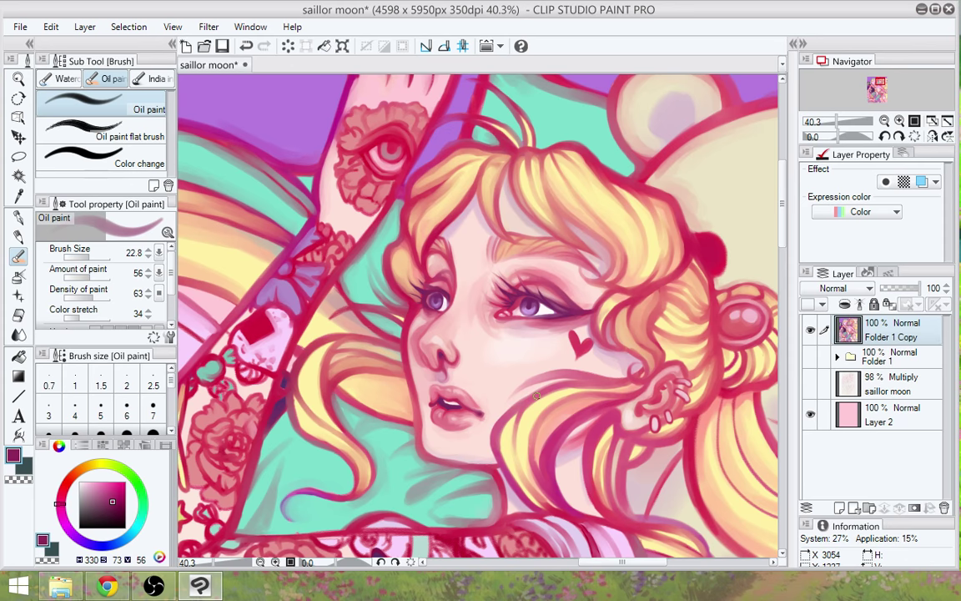
{"action": "scroll", "coordinate": [536, 395], "scroll_direction": "down", "scroll_amount": 2}
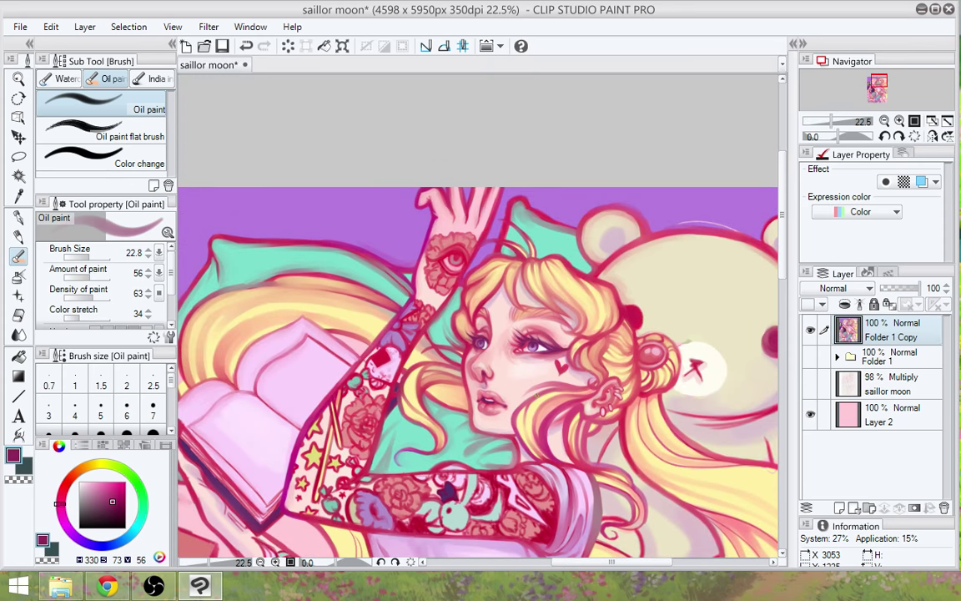
{"action": "left_click_drag", "start_coordinate": [444, 420], "coordinate": [533, 392]}
{"action": "scroll", "coordinate": [534, 392], "scroll_direction": "down", "scroll_amount": 1}
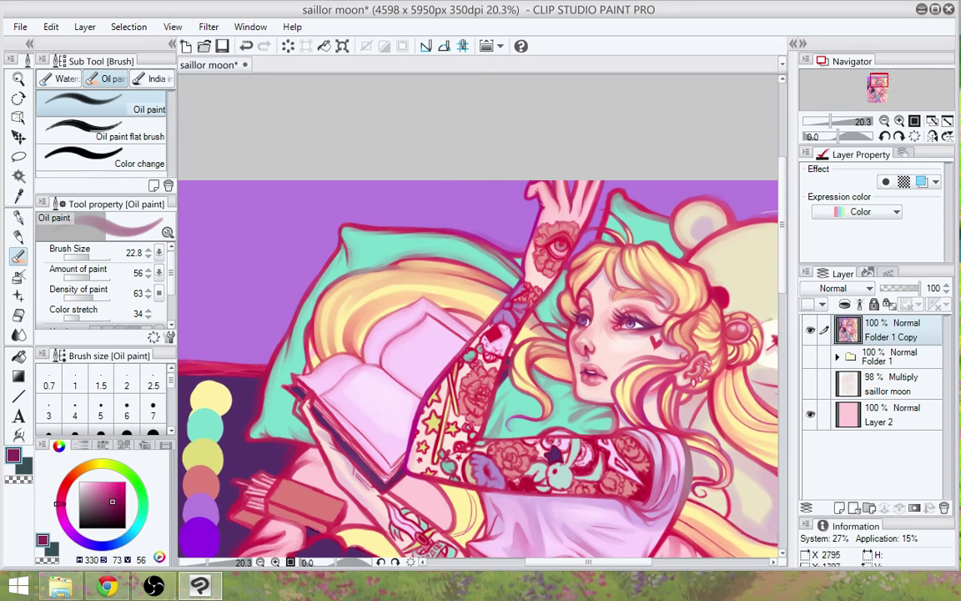
{"action": "scroll", "coordinate": [380, 379], "scroll_direction": "up", "scroll_amount": 2}
{"action": "scroll", "coordinate": [462, 346], "scroll_direction": "up", "scroll_amount": 2}
{"action": "left_click", "coordinate": [481, 332], "text": "alt"}
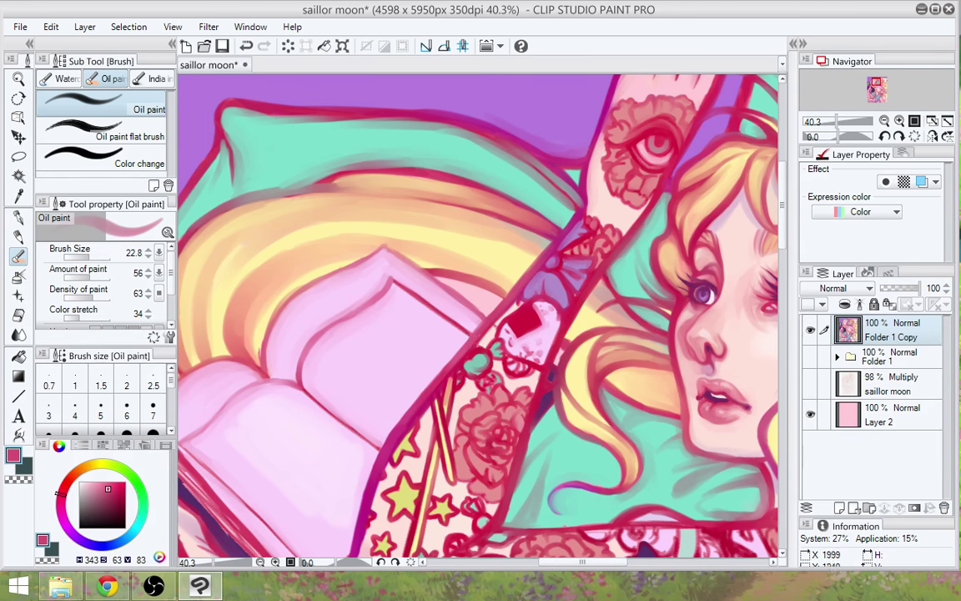
{"action": "left_click_drag", "start_coordinate": [461, 470], "coordinate": [501, 405]}
Save the illustration under its existing file name
{"action": "scroll", "coordinate": [501, 404], "scroll_direction": "down", "scroll_amount": 3}
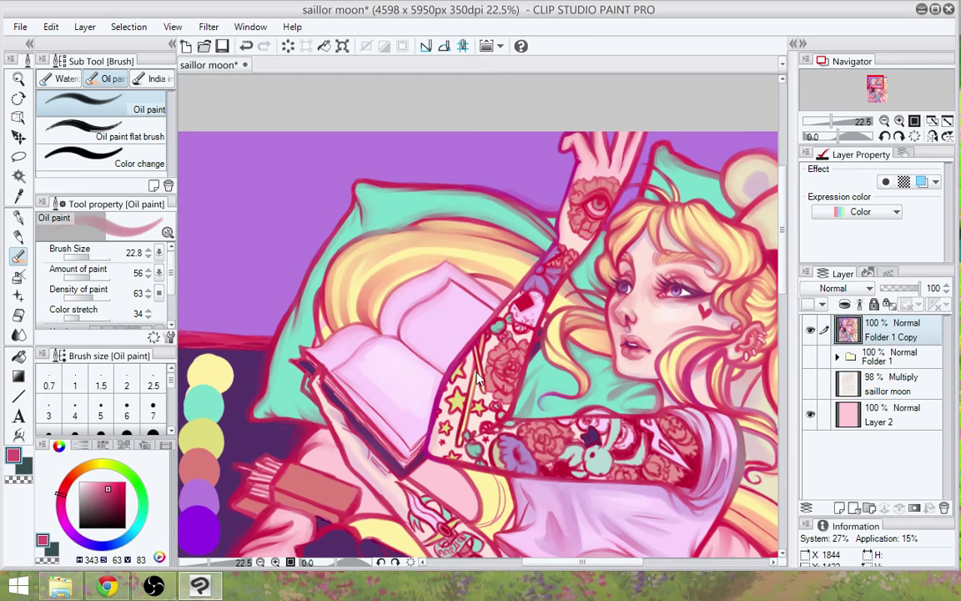
{"action": "scroll", "coordinate": [478, 380], "scroll_direction": "down", "scroll_amount": 2}
{"action": "left_click_drag", "start_coordinate": [609, 400], "coordinate": [592, 258]}
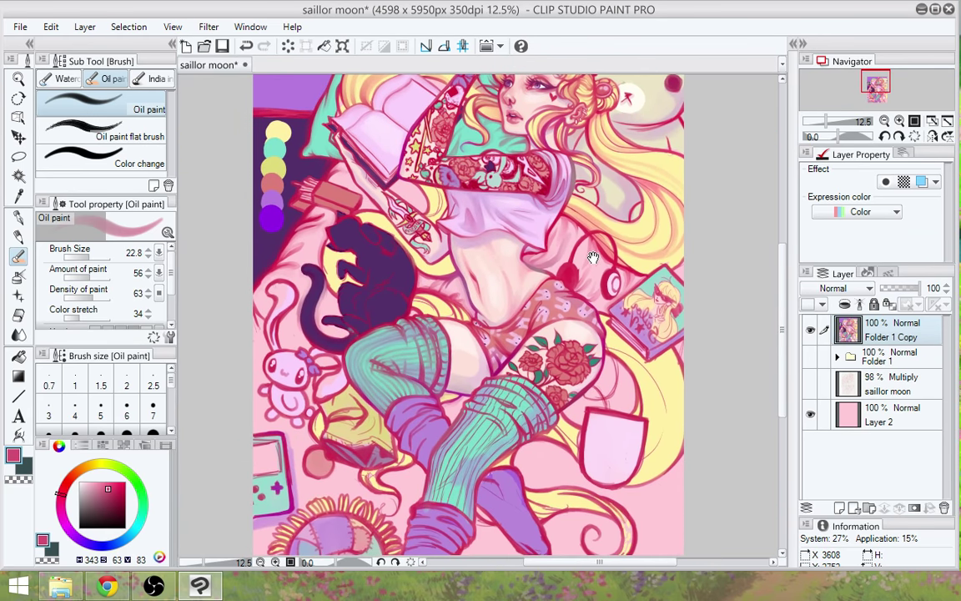
{"action": "scroll", "coordinate": [592, 258], "scroll_direction": "down", "scroll_amount": 1}
{"action": "left_click", "coordinate": [20, 27]}
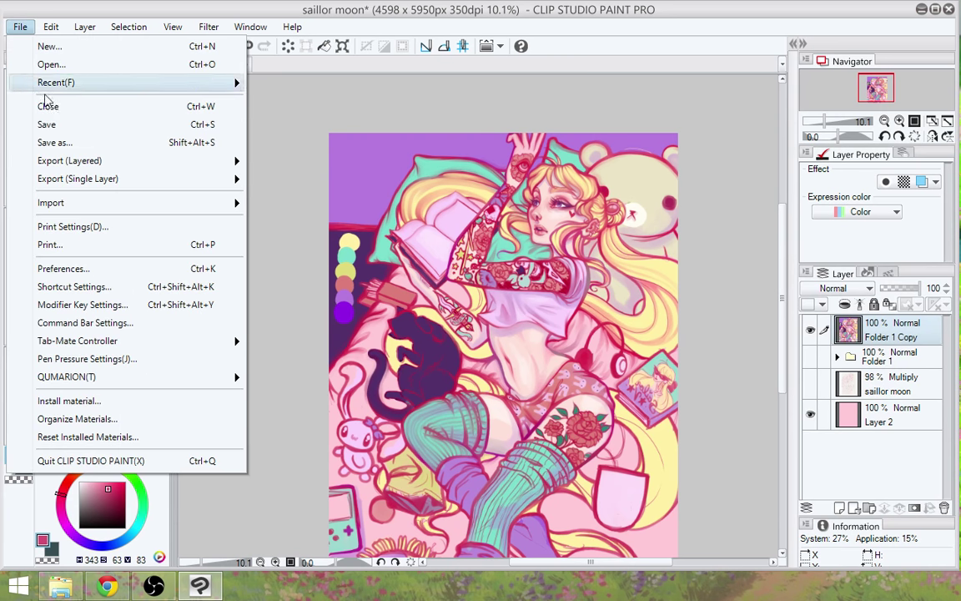
{"action": "left_click", "coordinate": [56, 125]}
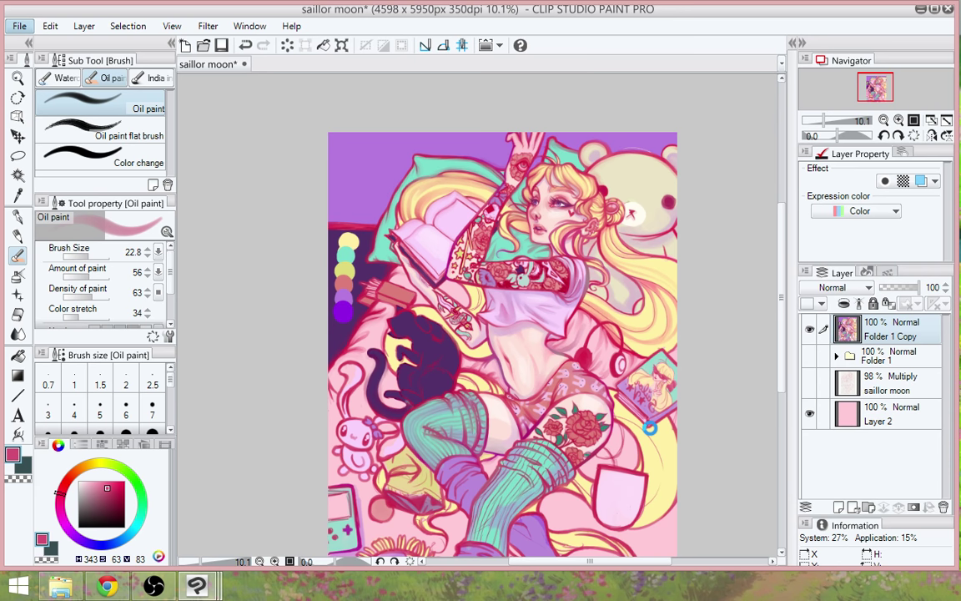
{"action": "key", "text": "ctrl+s"}
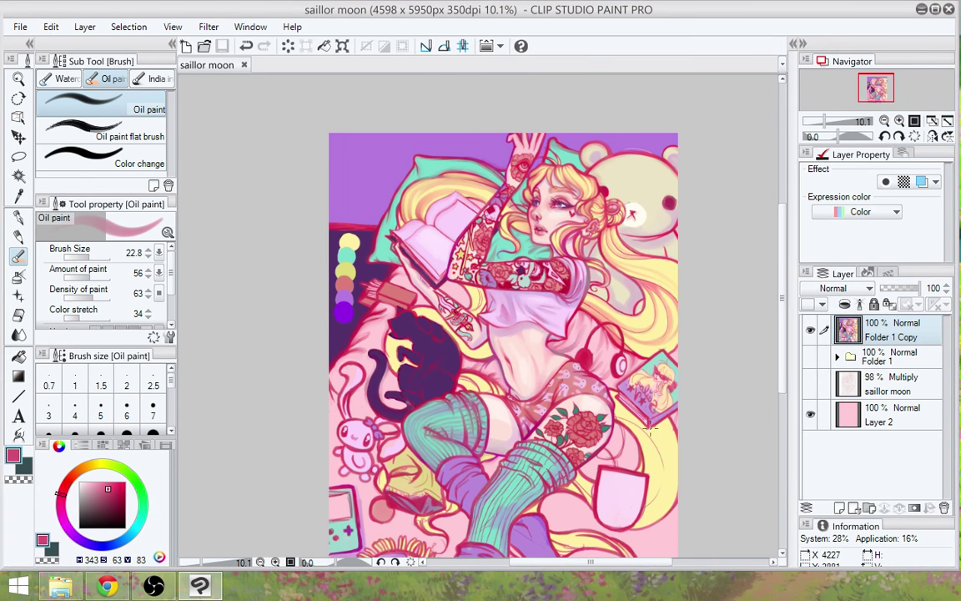